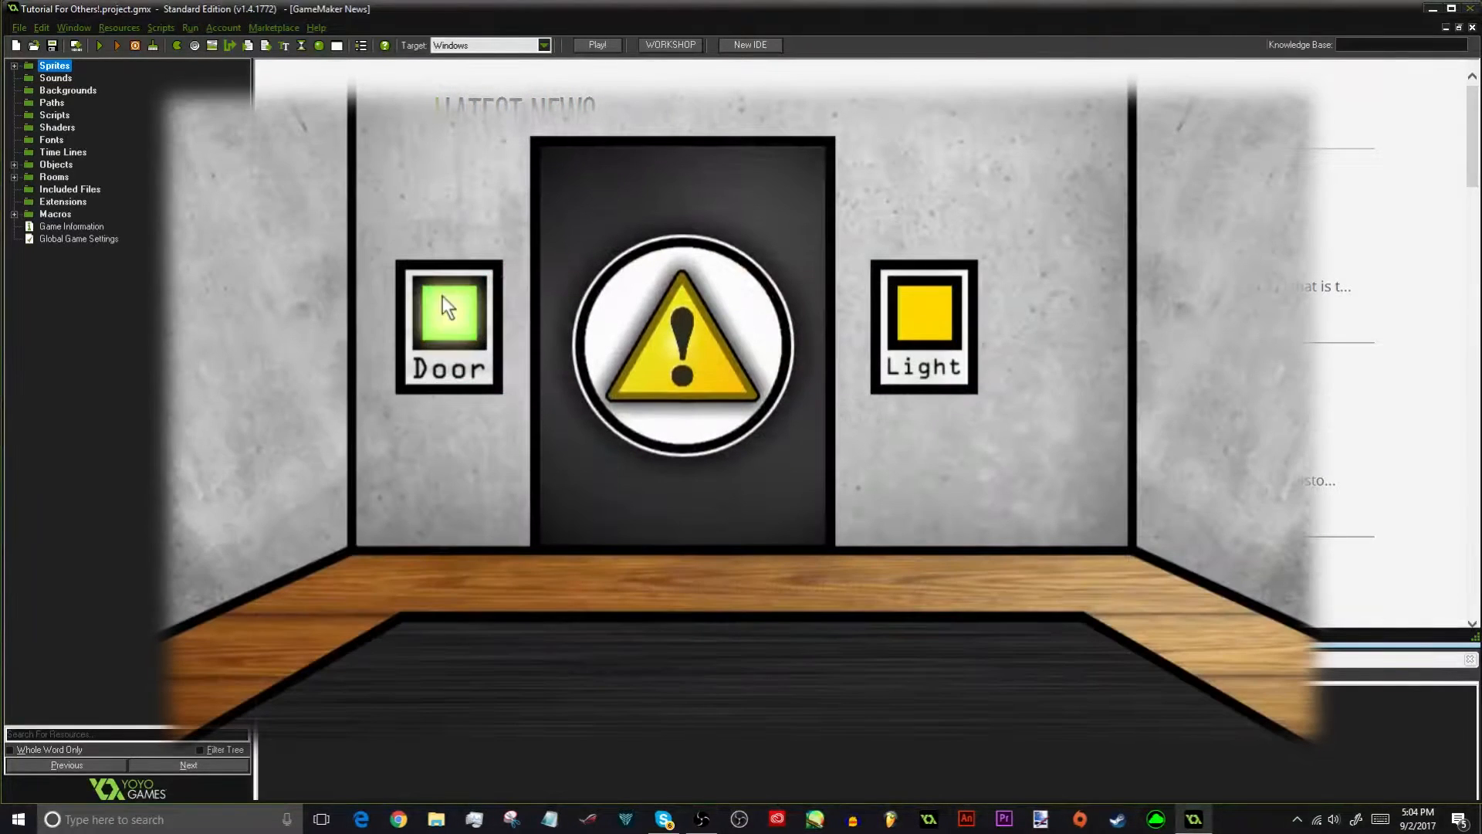
pyautogui.click(458, 304)
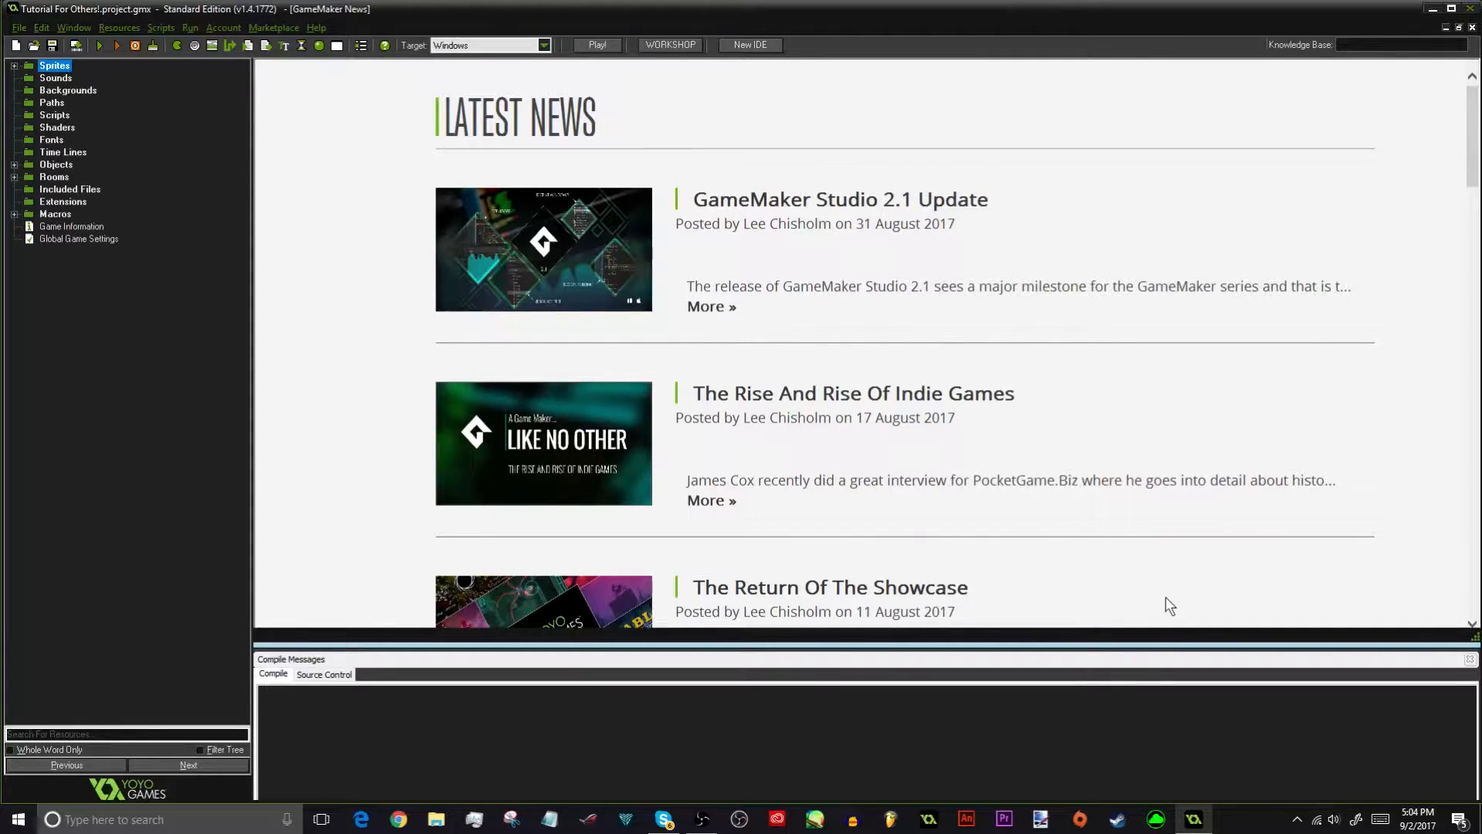
# Examine the size and image of the sDarkness sprite in the Hallway group of the Game sprites
pyautogui.click(14, 67)
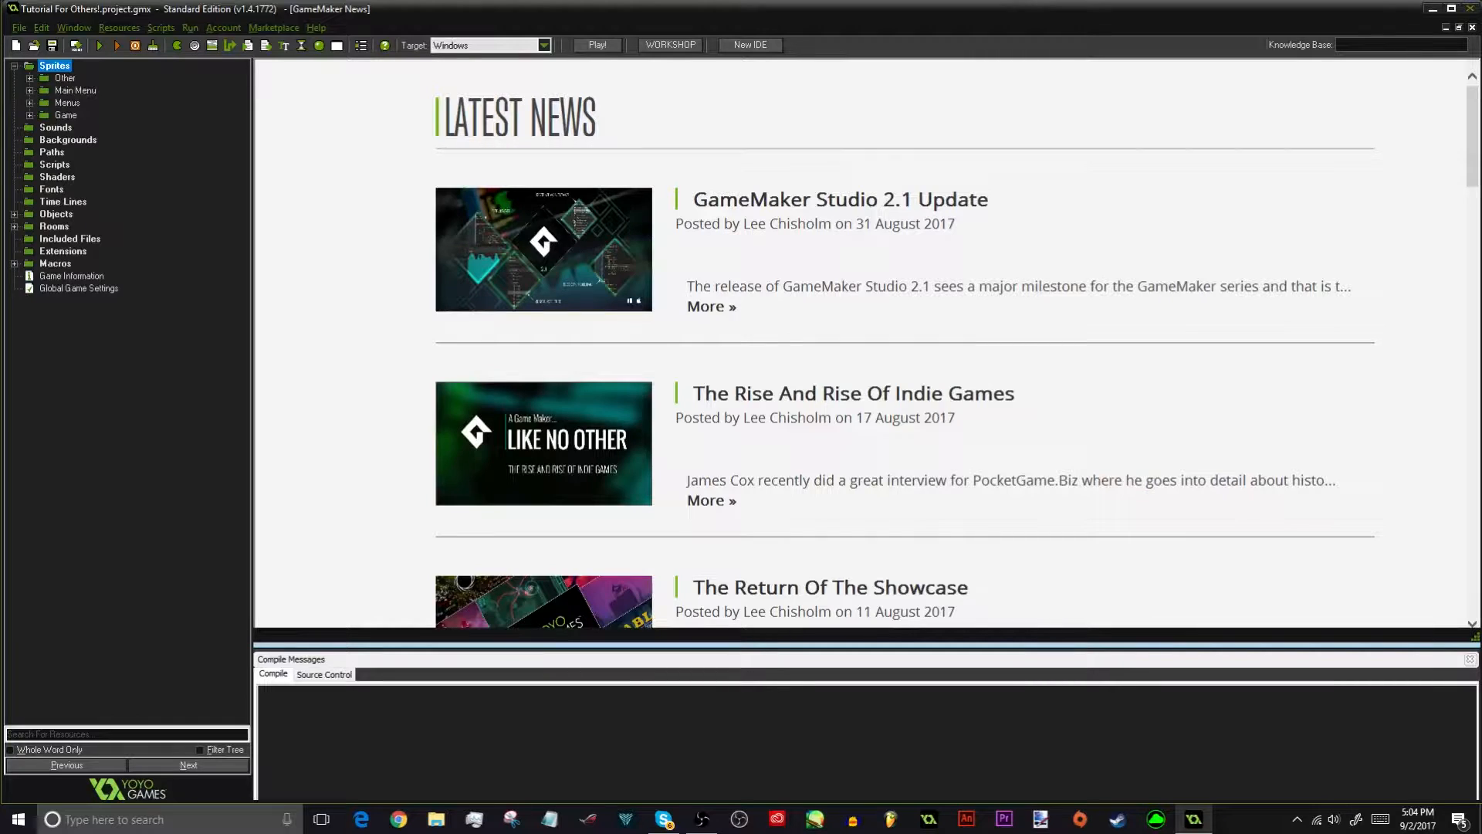
pyautogui.click(30, 115)
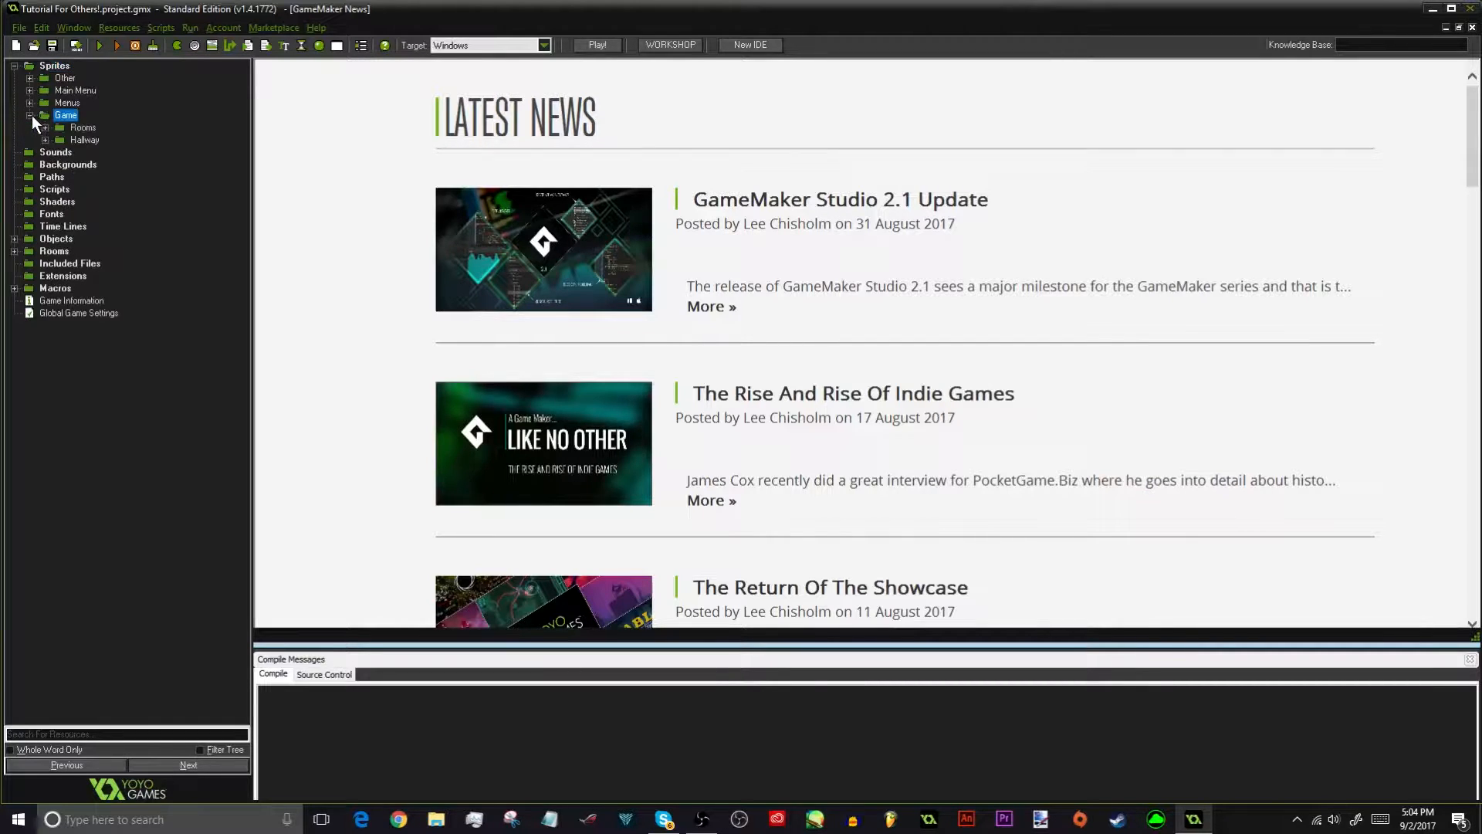
pyautogui.click(45, 140)
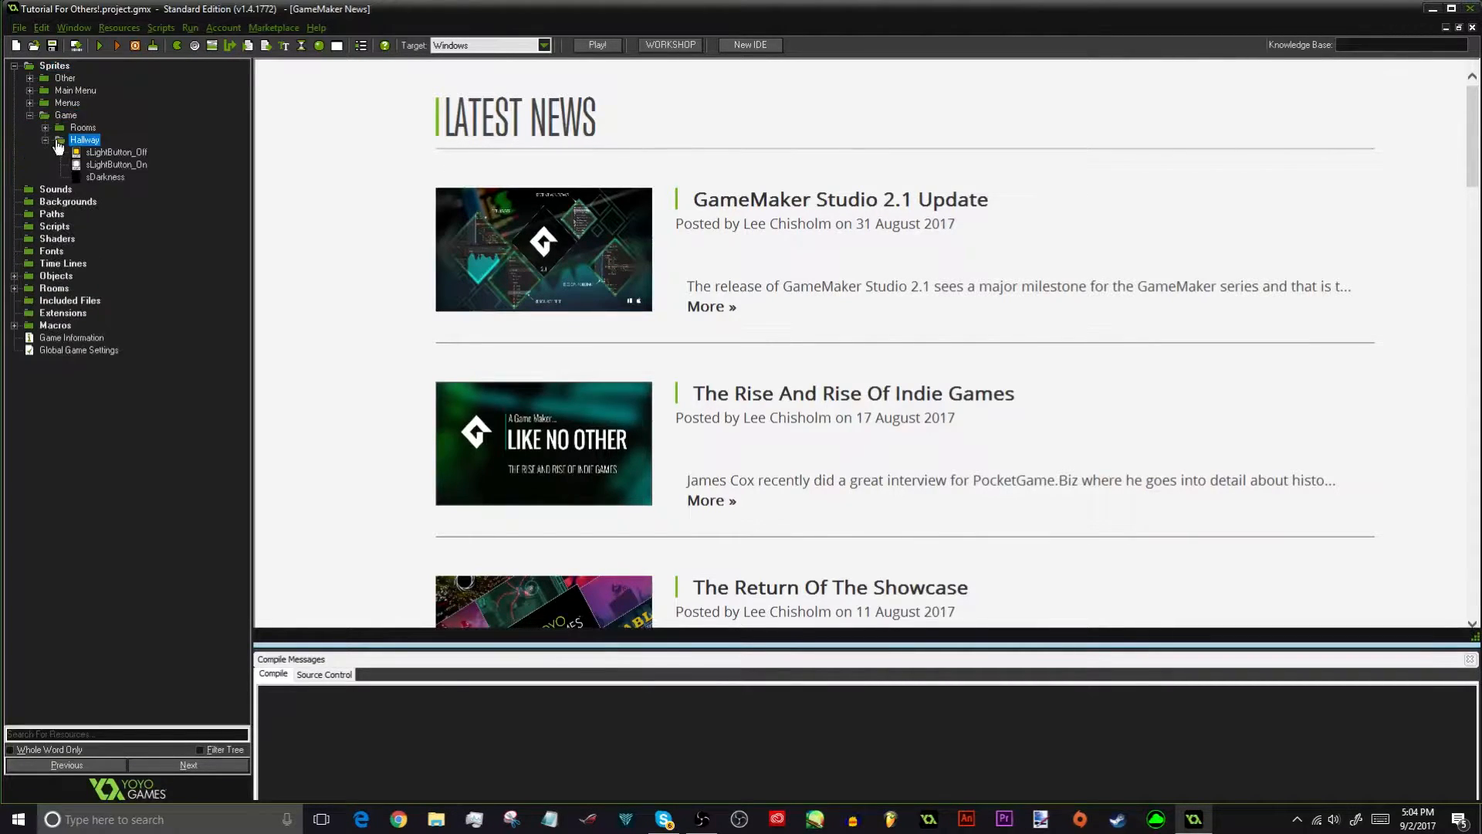
pyautogui.click(78, 140)
pyautogui.doubleClick(98, 178)
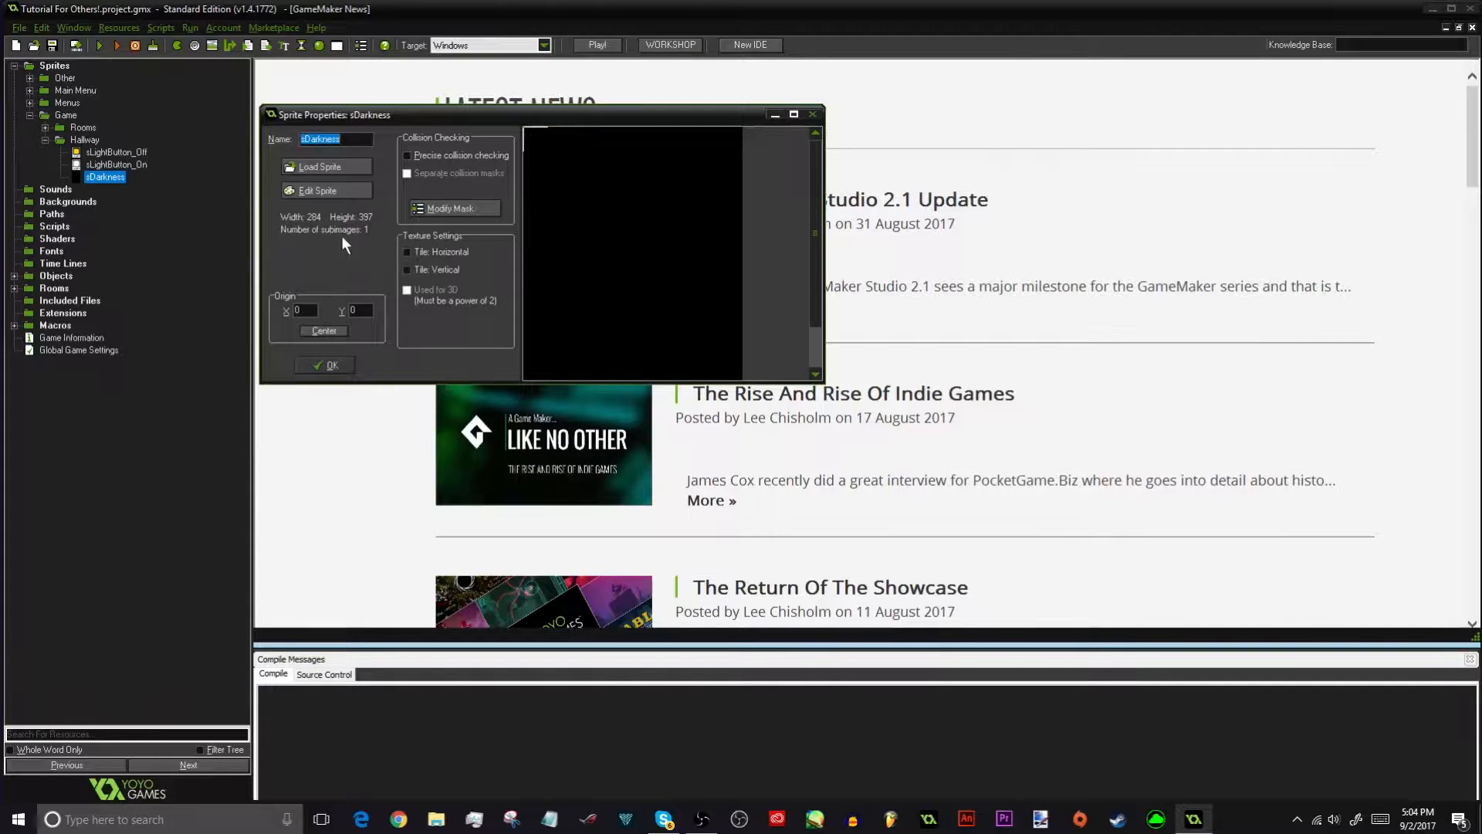
pyautogui.click(341, 361)
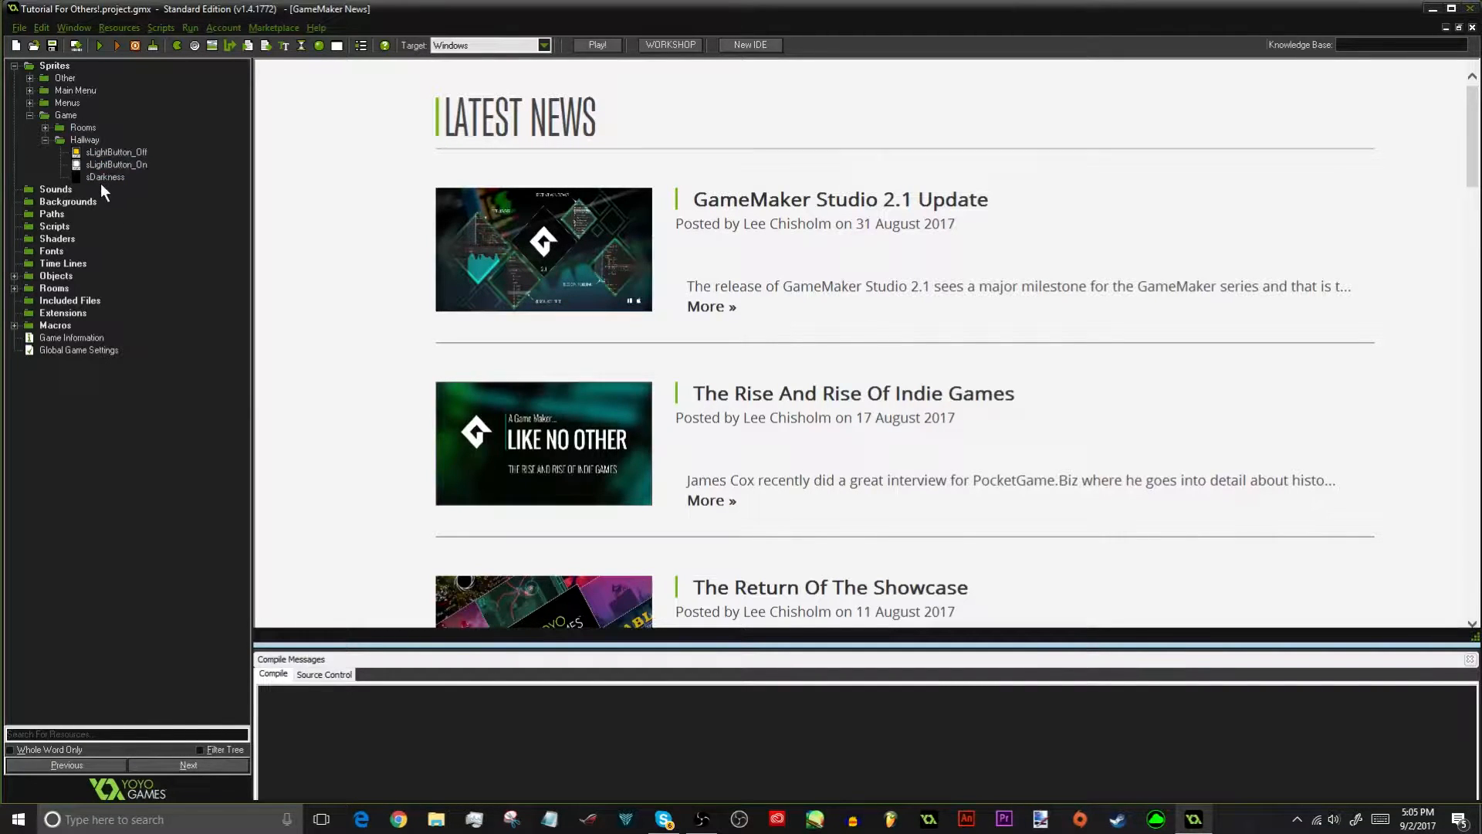
# Inspect the sOffice sprite's full image with its open doorway, resetting the sprite's origin to X 0, Y 0
pyautogui.click(46, 127)
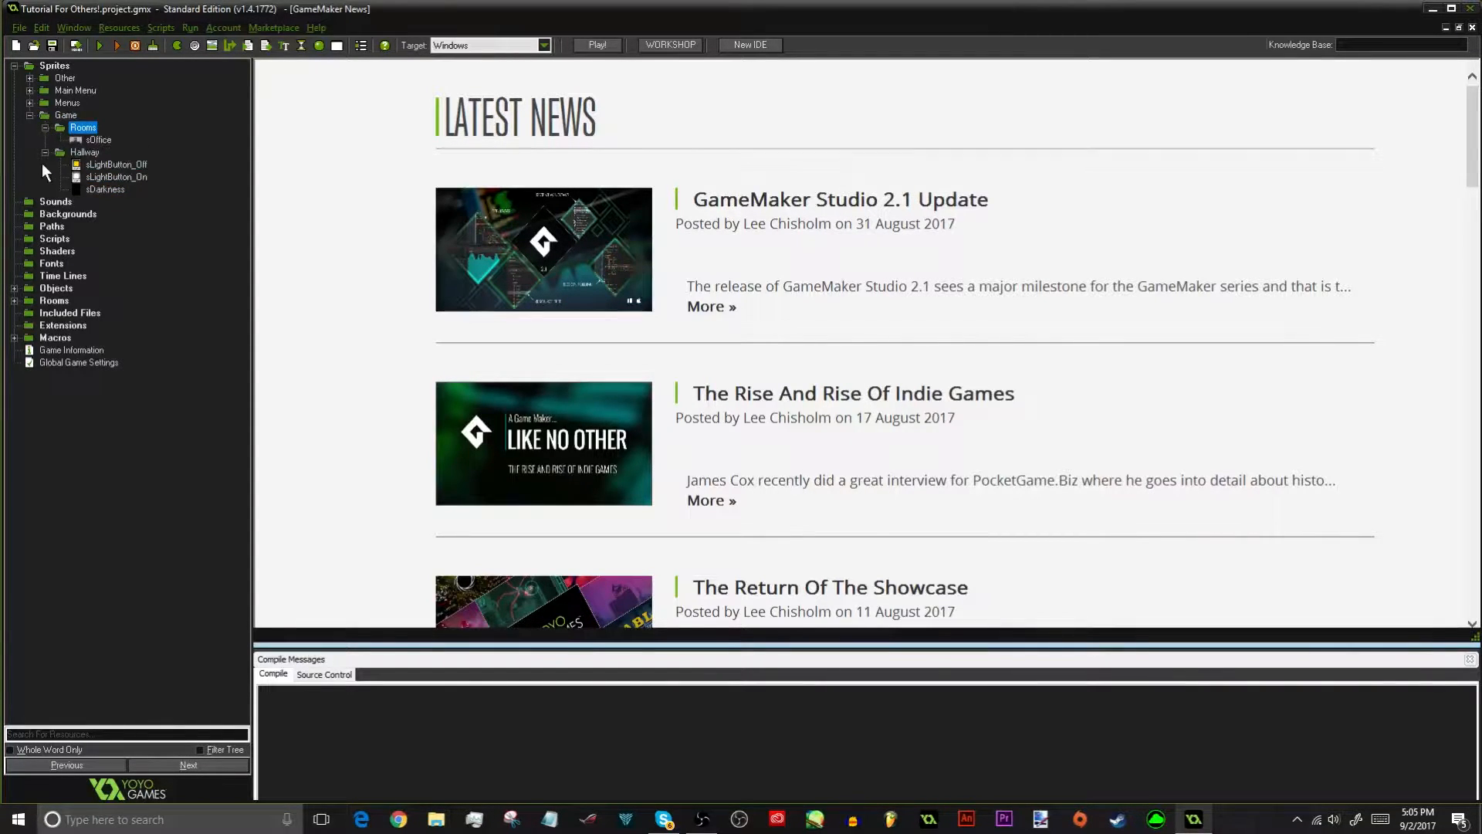
pyautogui.doubleClick(93, 141)
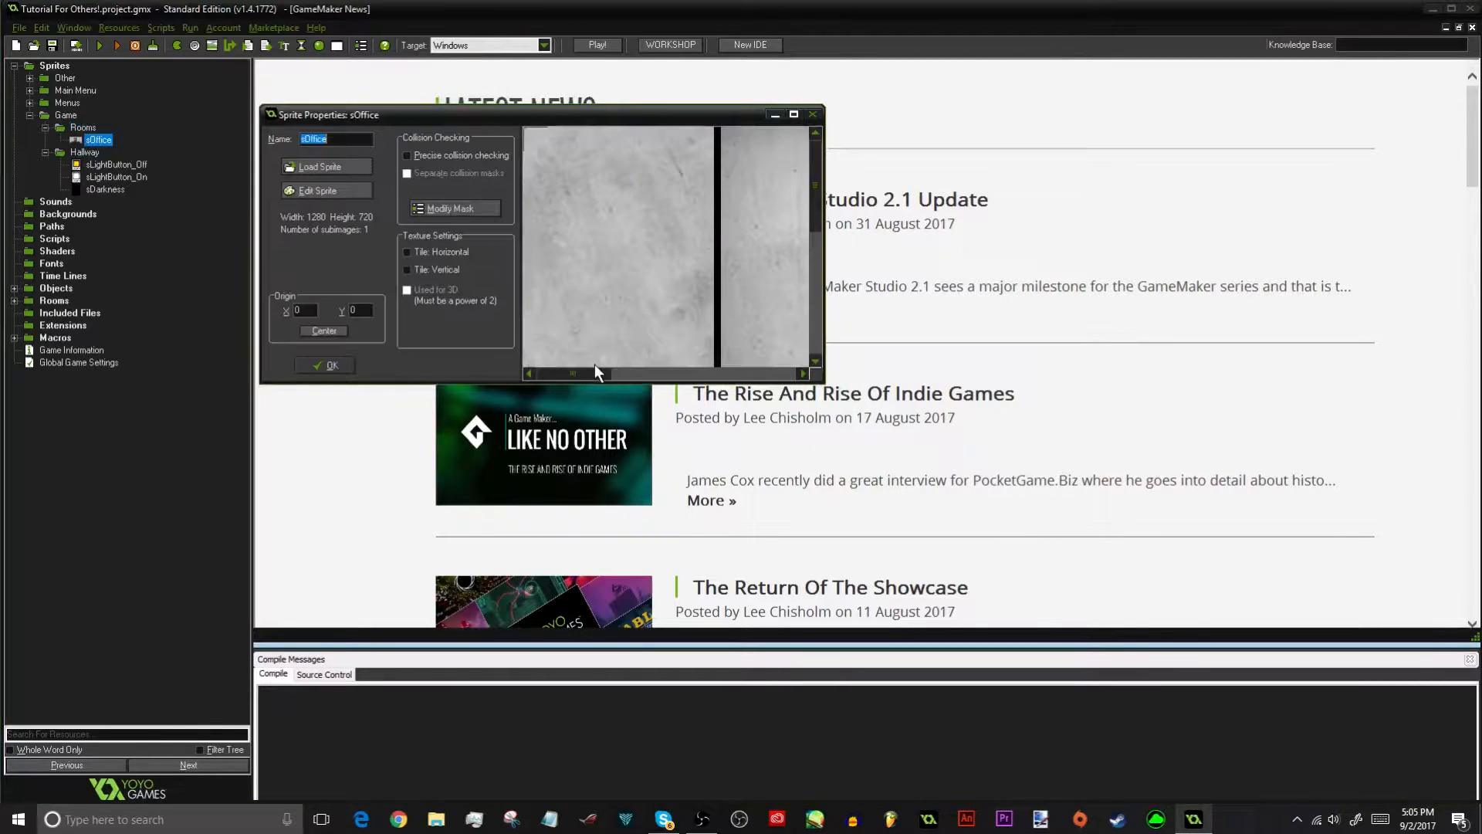
pyautogui.moveTo(600, 367); pyautogui.dragTo(681, 362)
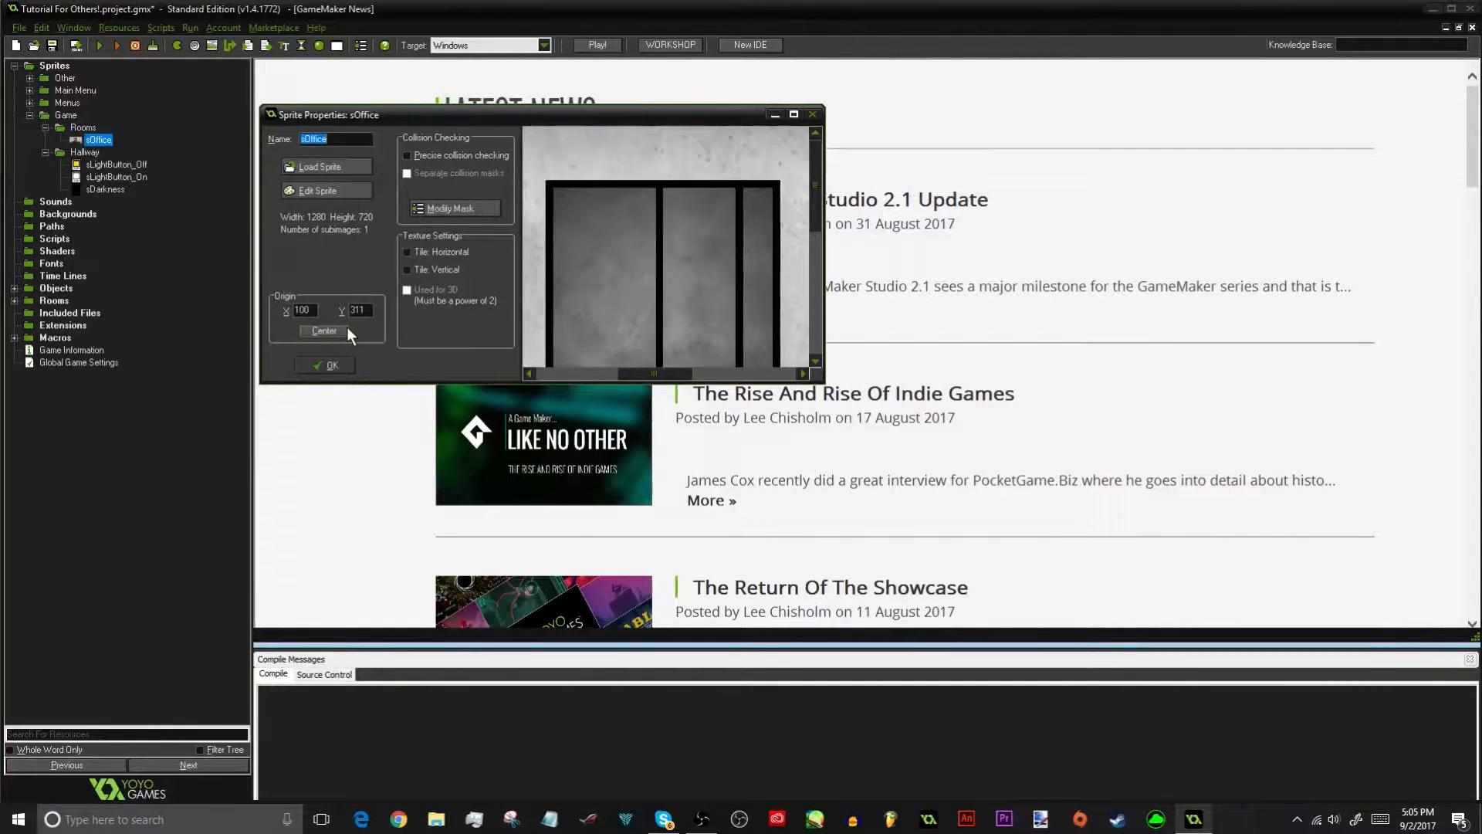
pyautogui.doubleClick(313, 310)
pyautogui.write('0')
pyautogui.press('Tab')
pyautogui.write('0')
pyautogui.click(788, 119)
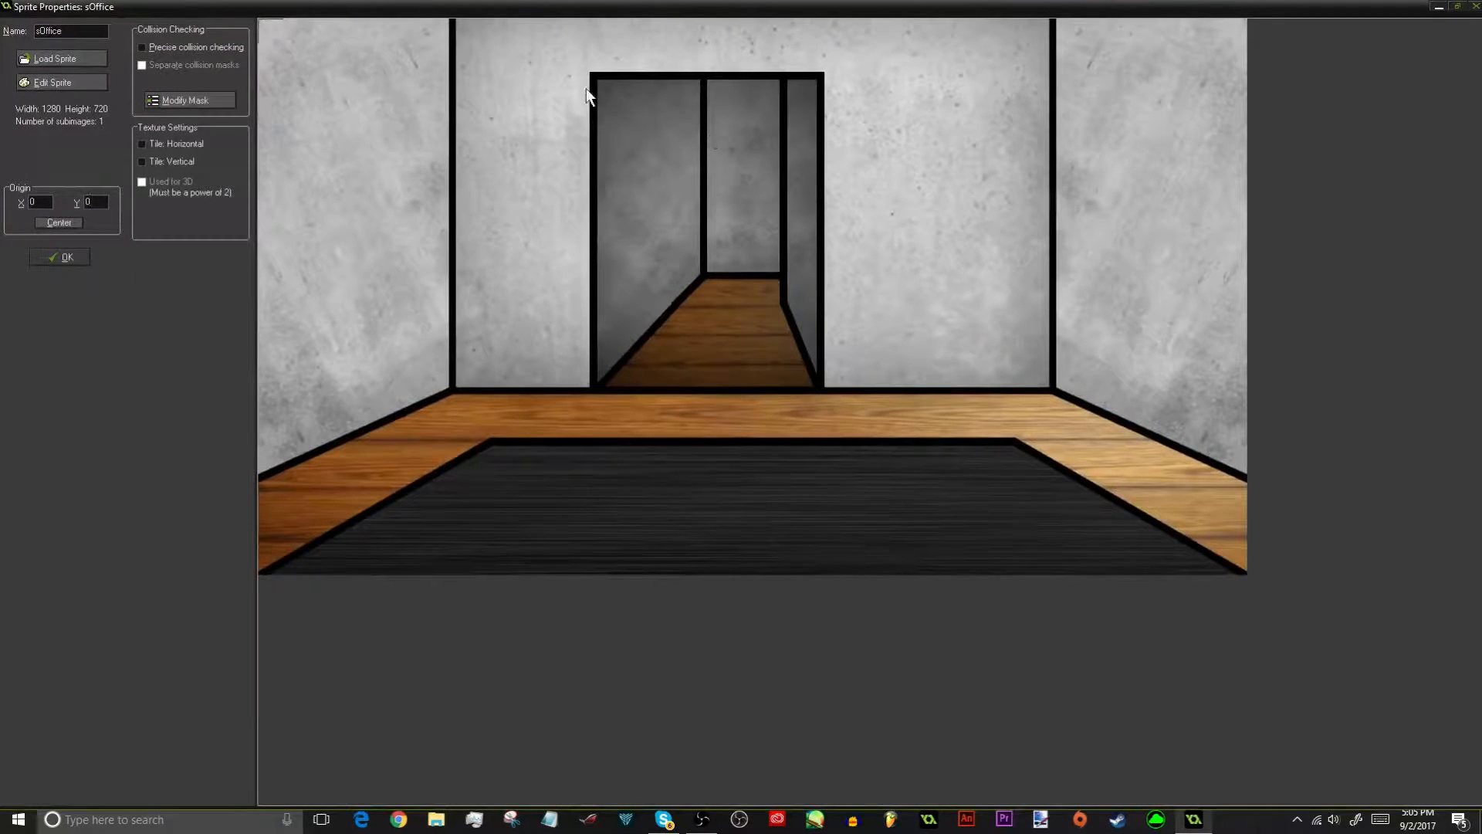
pyautogui.click(69, 256)
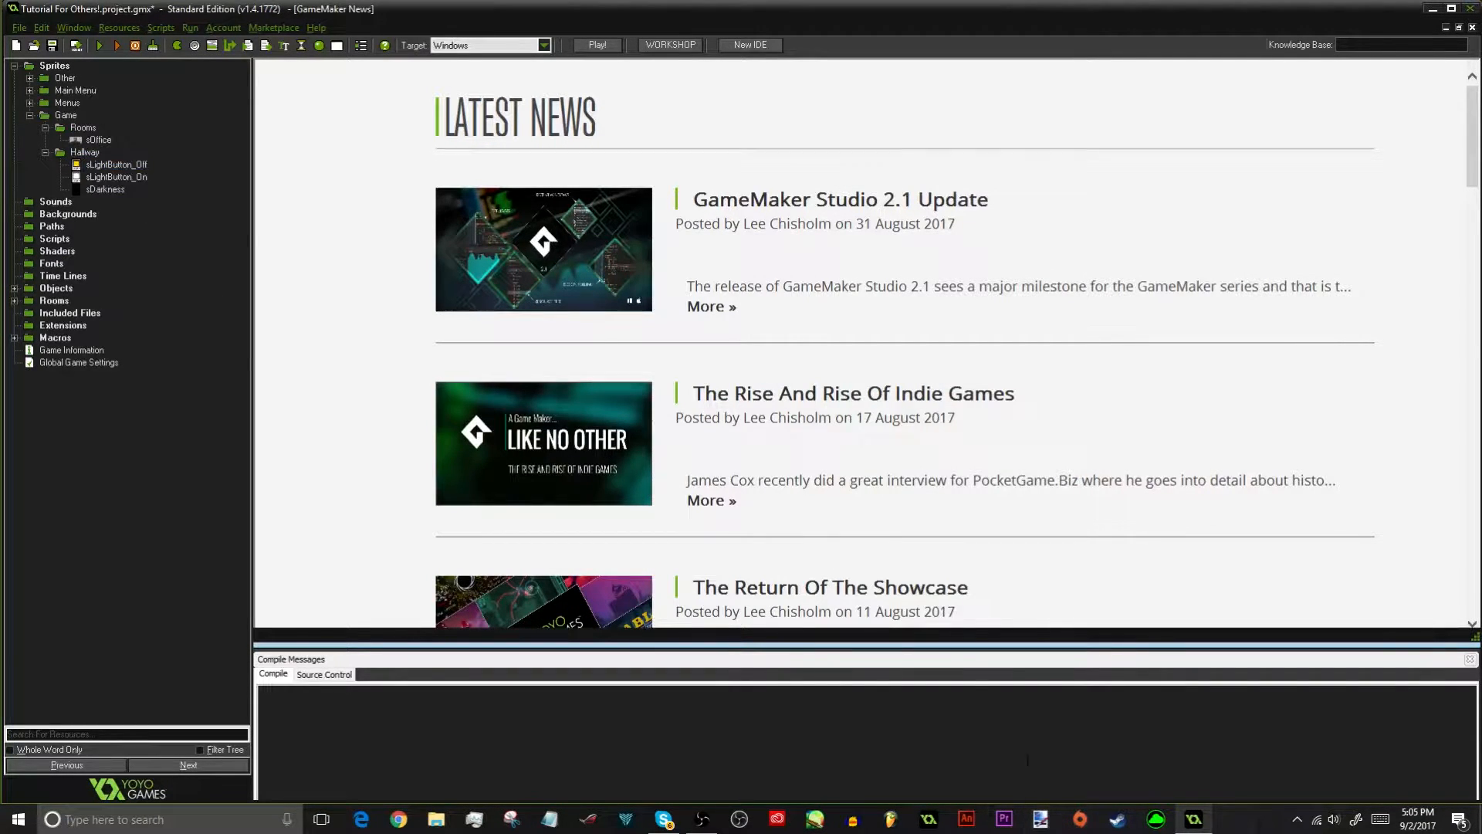
# Create a new sprite in the Hallway group and name it sDoorClosed
pyautogui.rightClick(101, 156)
pyautogui.click(115, 172)
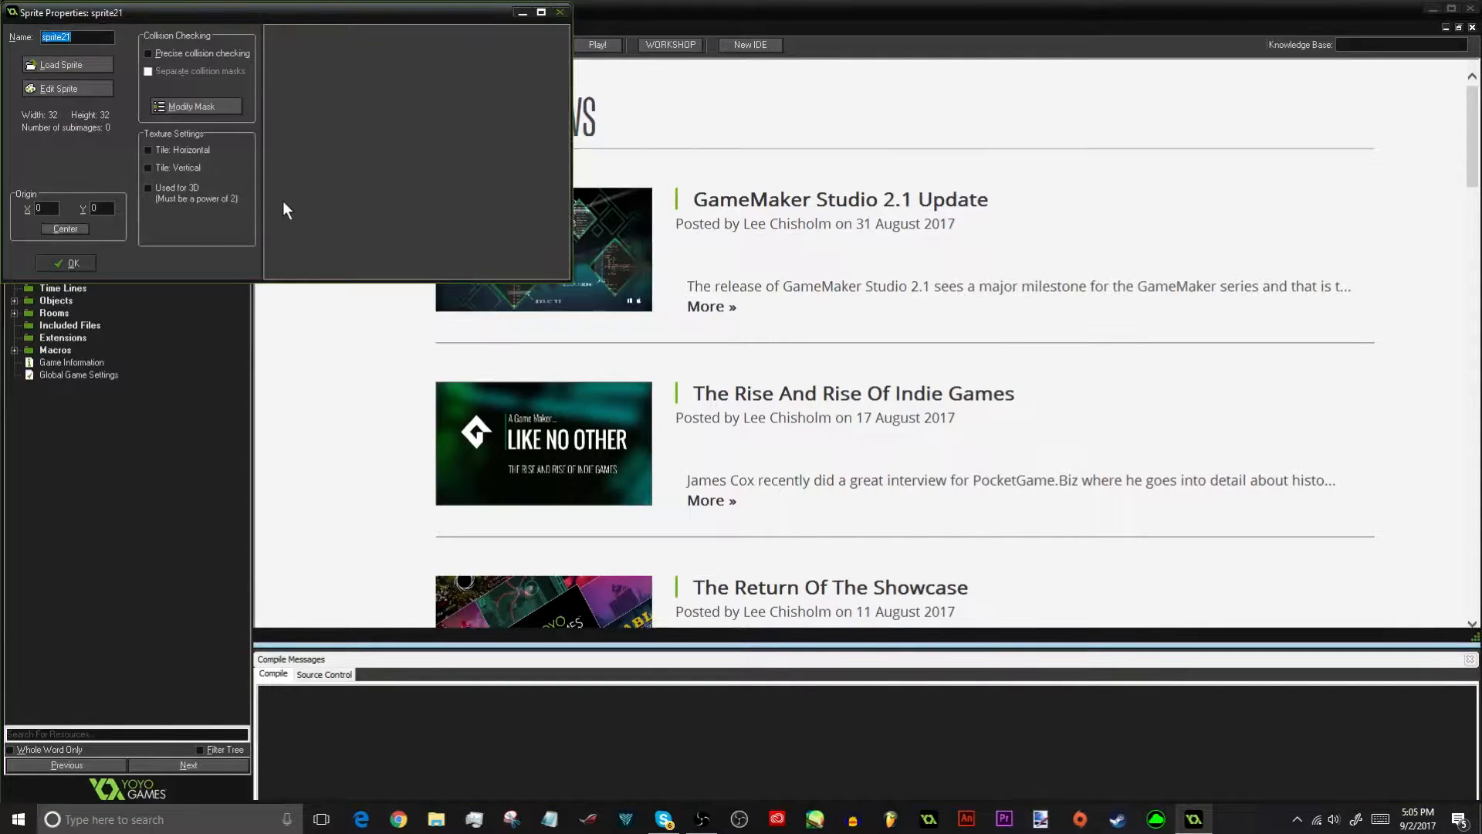
pyautogui.write('s')
pyautogui.write('Door')
pyautogui.write('_Sti')
pyautogui.write('ll')
pyautogui.press('BackSpace')
pyautogui.press('BackSpace')
pyautogui.press('BackSpace')
pyautogui.press('BackSpace')
pyautogui.press('BackSpace')
pyautogui.press('BackSpace')
pyautogui.write('Closed')
# Load the Door image from the Fnaf Fangame Assets folder into sDoorClosed and save the sprite
pyautogui.press('Tab')
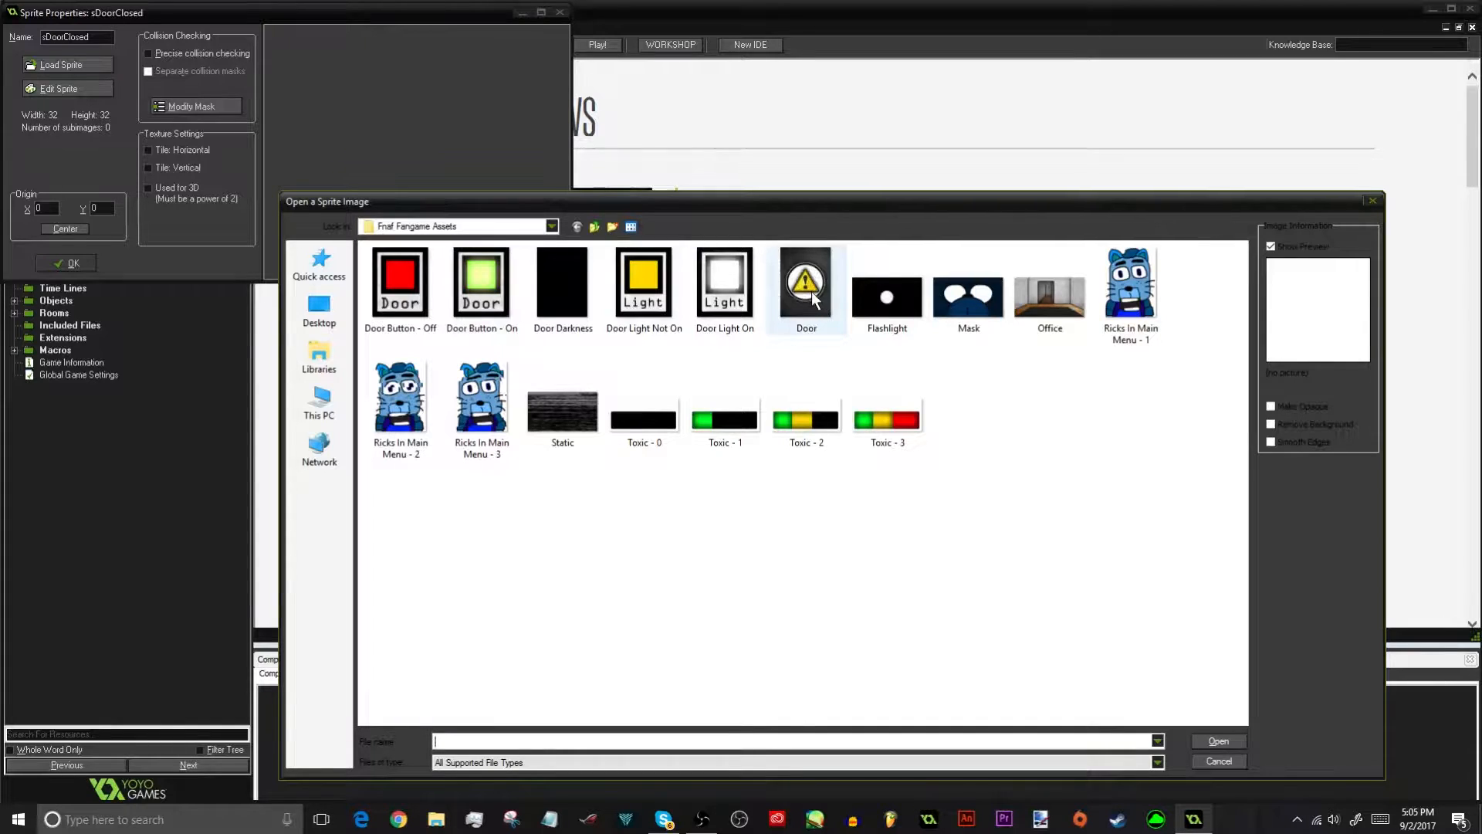
pyautogui.doubleClick(812, 298)
pyautogui.moveTo(561, 129)
pyautogui.mouseDown()
pyautogui.moveTo(567, 243)
pyautogui.moveTo(557, 154)
pyautogui.mouseUp()
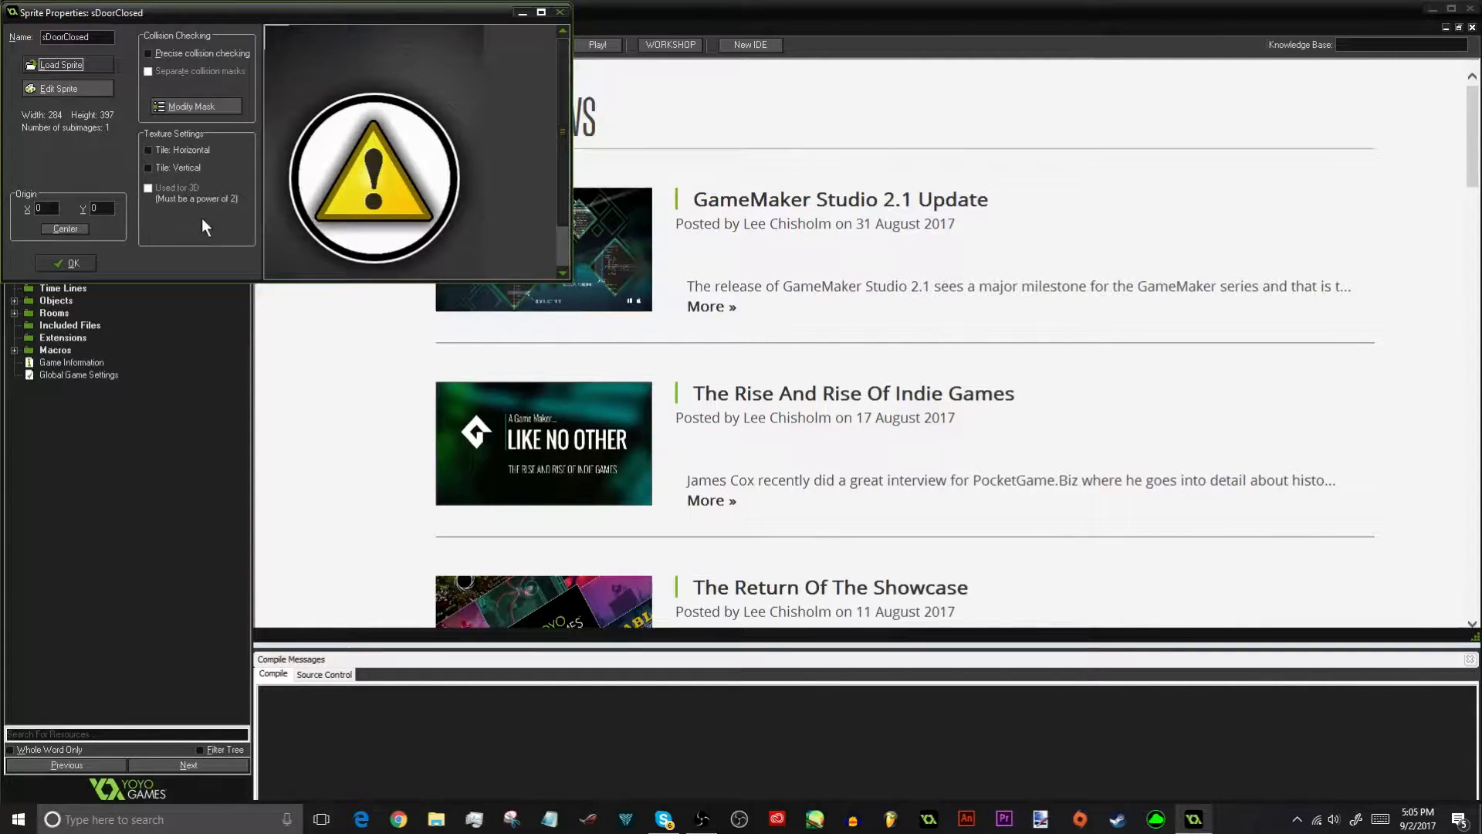
pyautogui.click(65, 264)
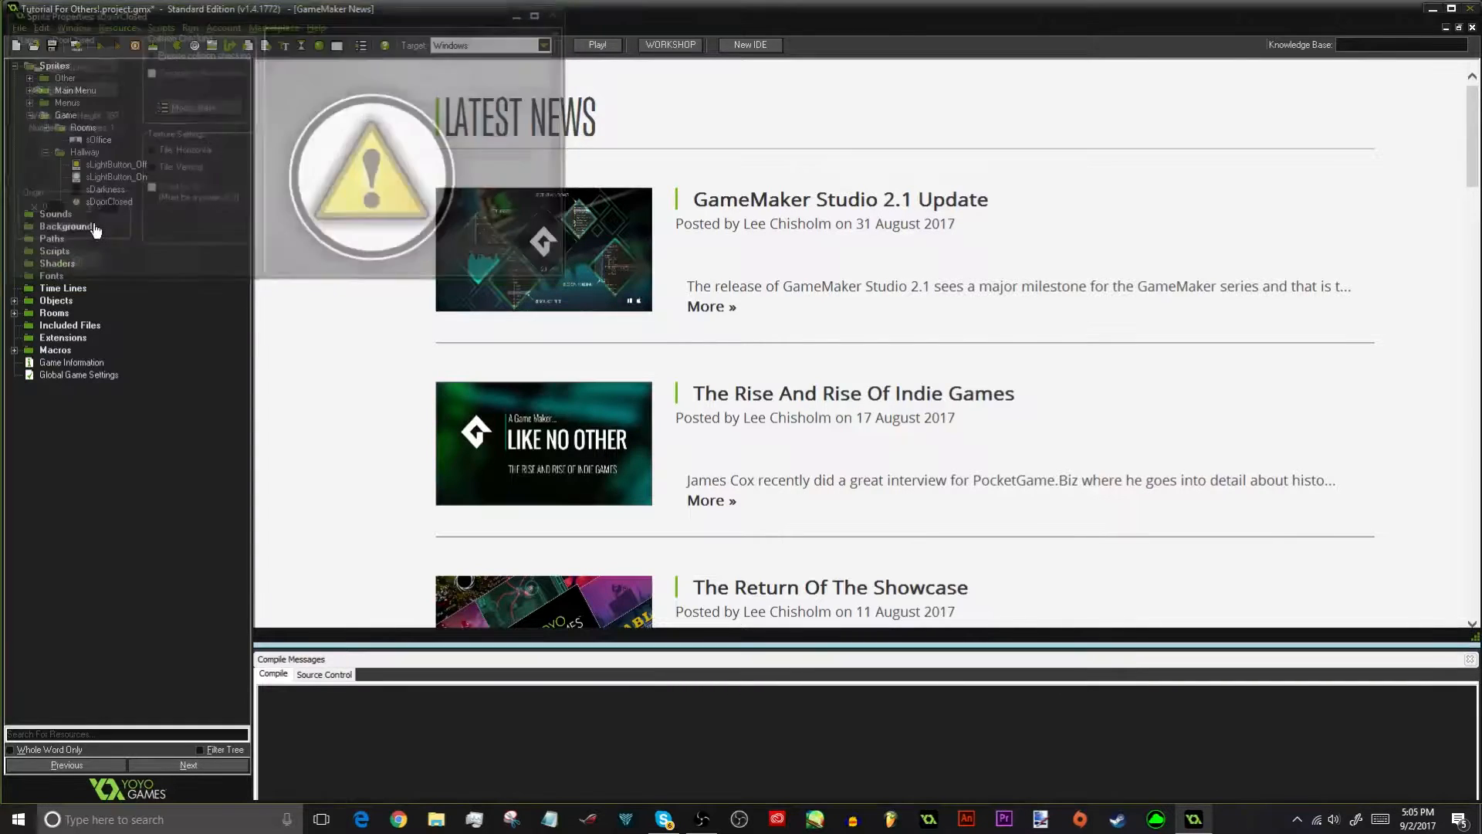
# Duplicate the sDoorClosed sprite and name the copy sDoorClosing
pyautogui.rightClick(104, 204)
pyautogui.click(97, 241)
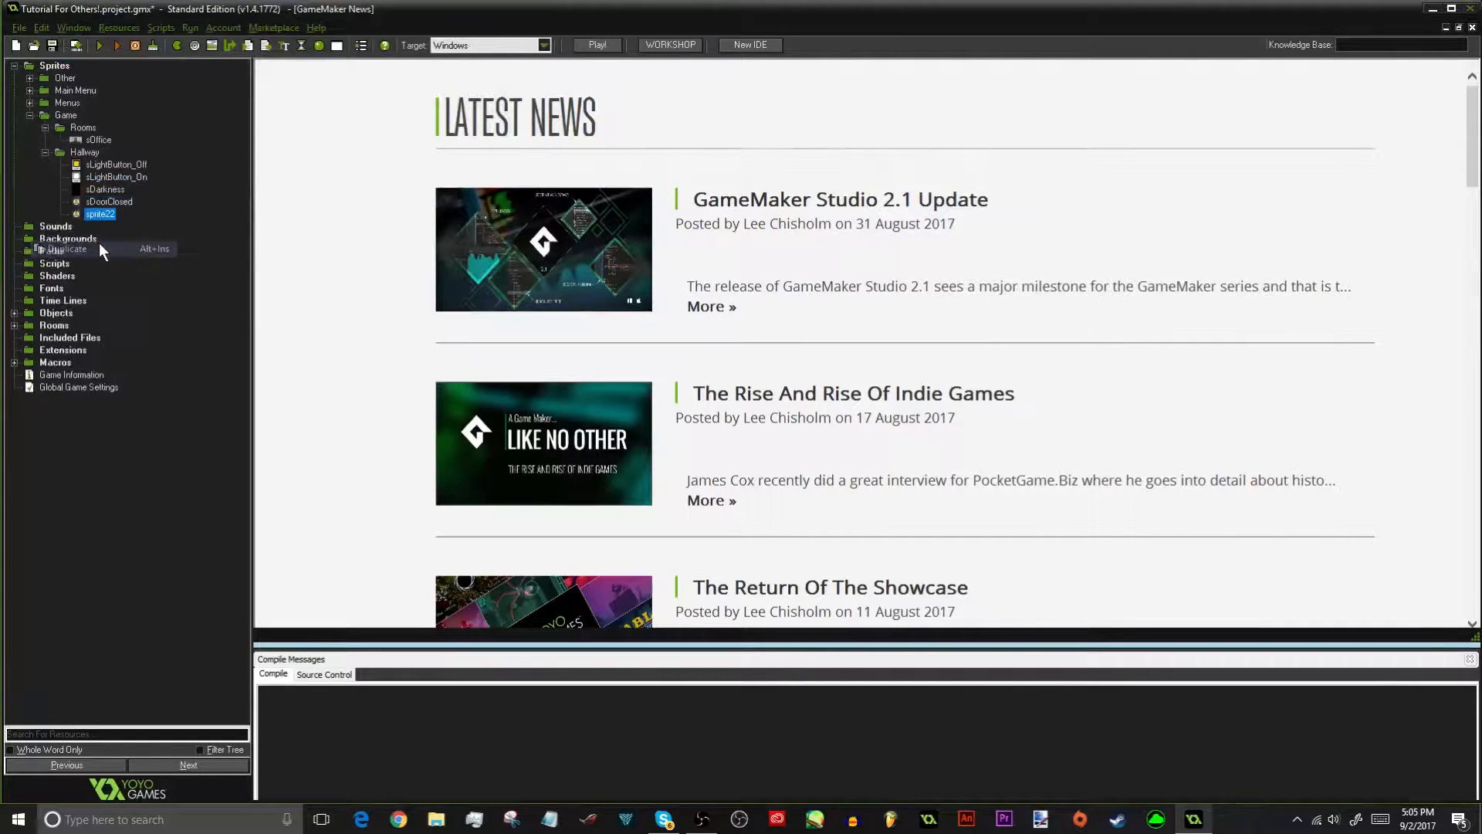
pyautogui.moveTo(159, 17); pyautogui.dragTo(410, 132)
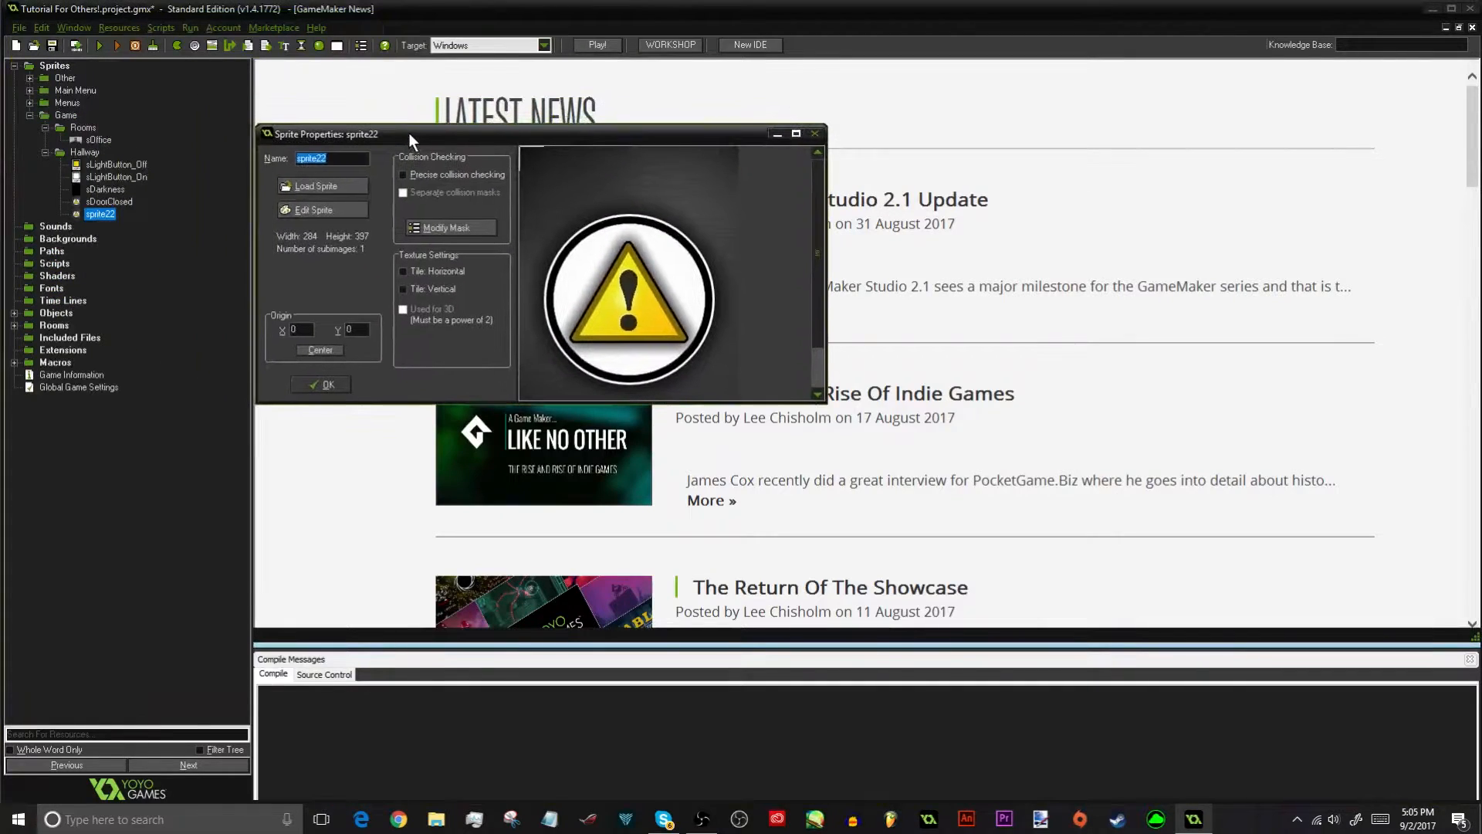
pyautogui.write('sDoorClosing')
pyautogui.click(349, 210)
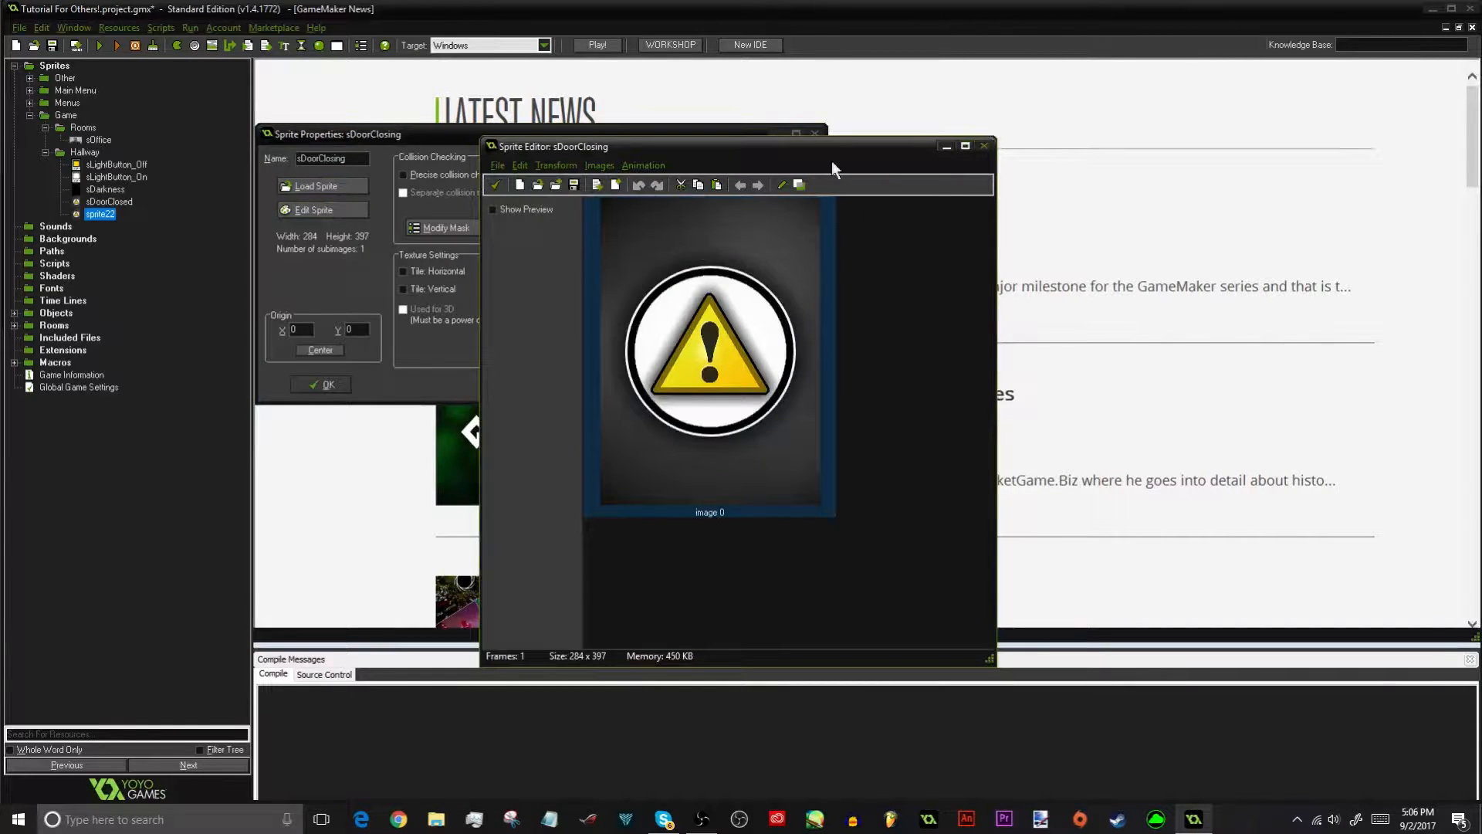
pyautogui.click(496, 184)
# Rename the duplicated door sprite as sDoorOpening
pyautogui.moveTo(346, 159); pyautogui.dragTo(316, 158)
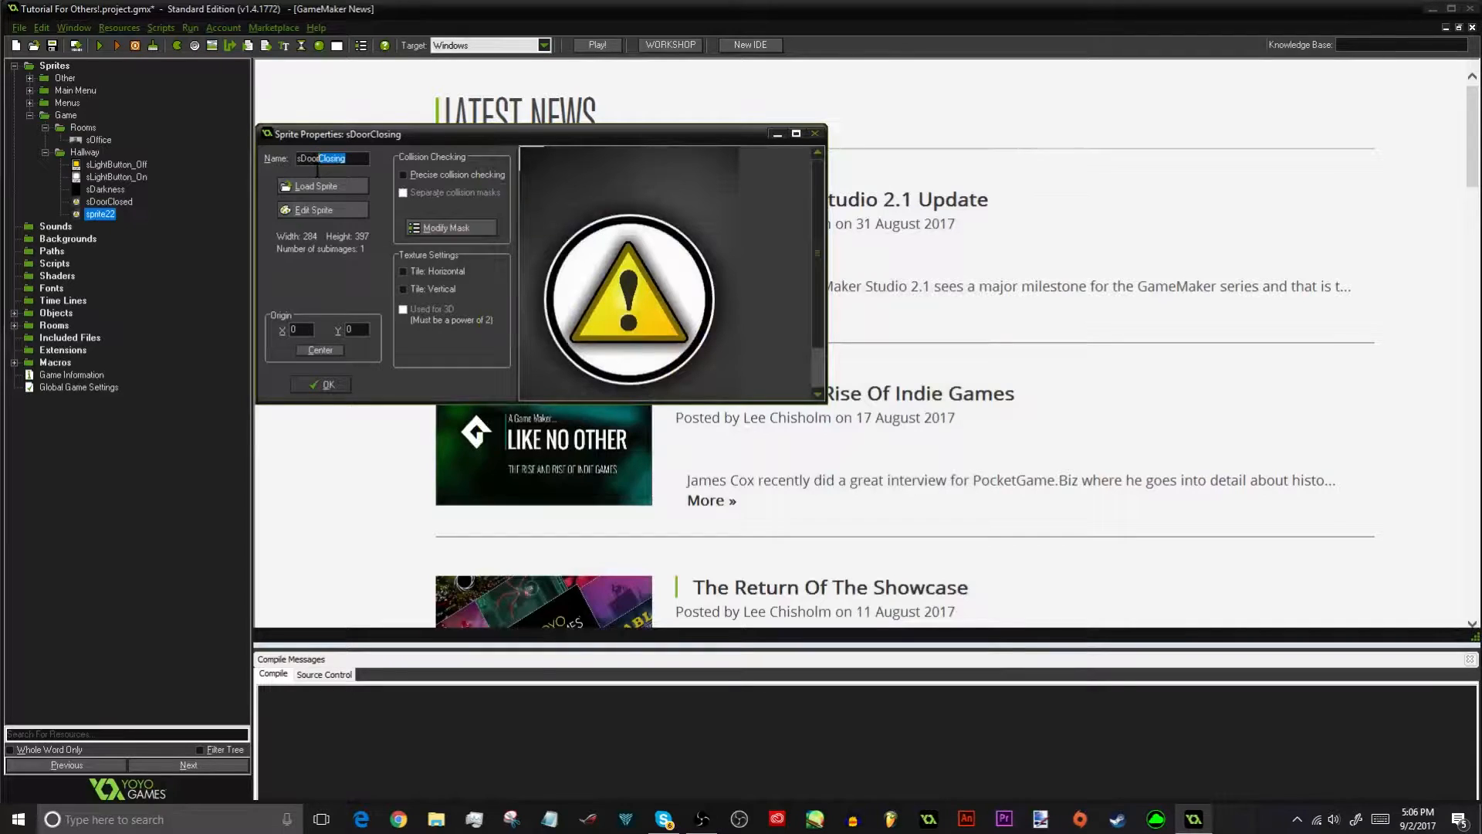
pyautogui.write('Openingpen')
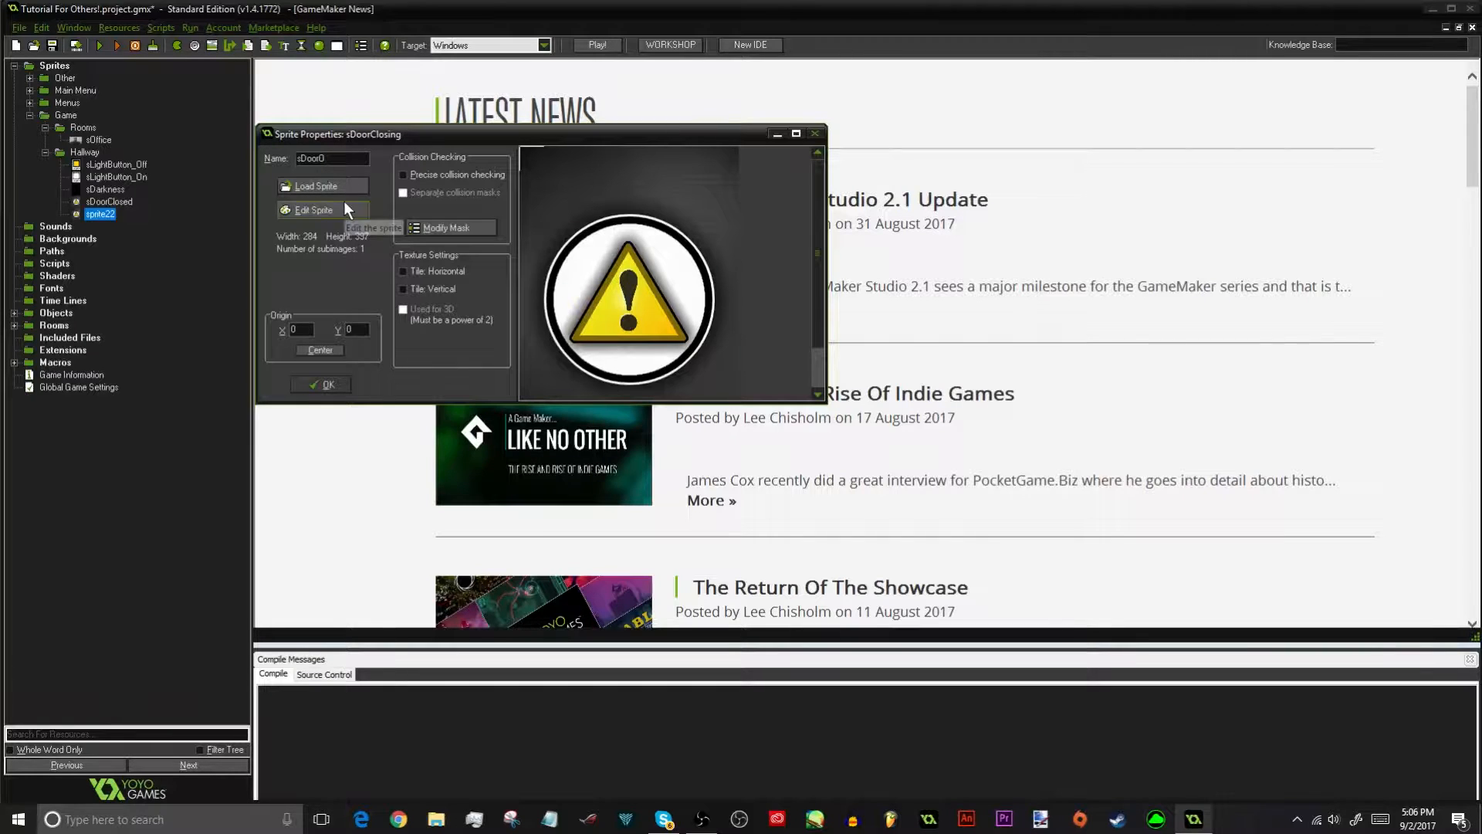
pyautogui.write('ing')
# Paste copies of the door image into the sDoorOpening sprite until it has 15 identical frames
pyautogui.click(355, 209)
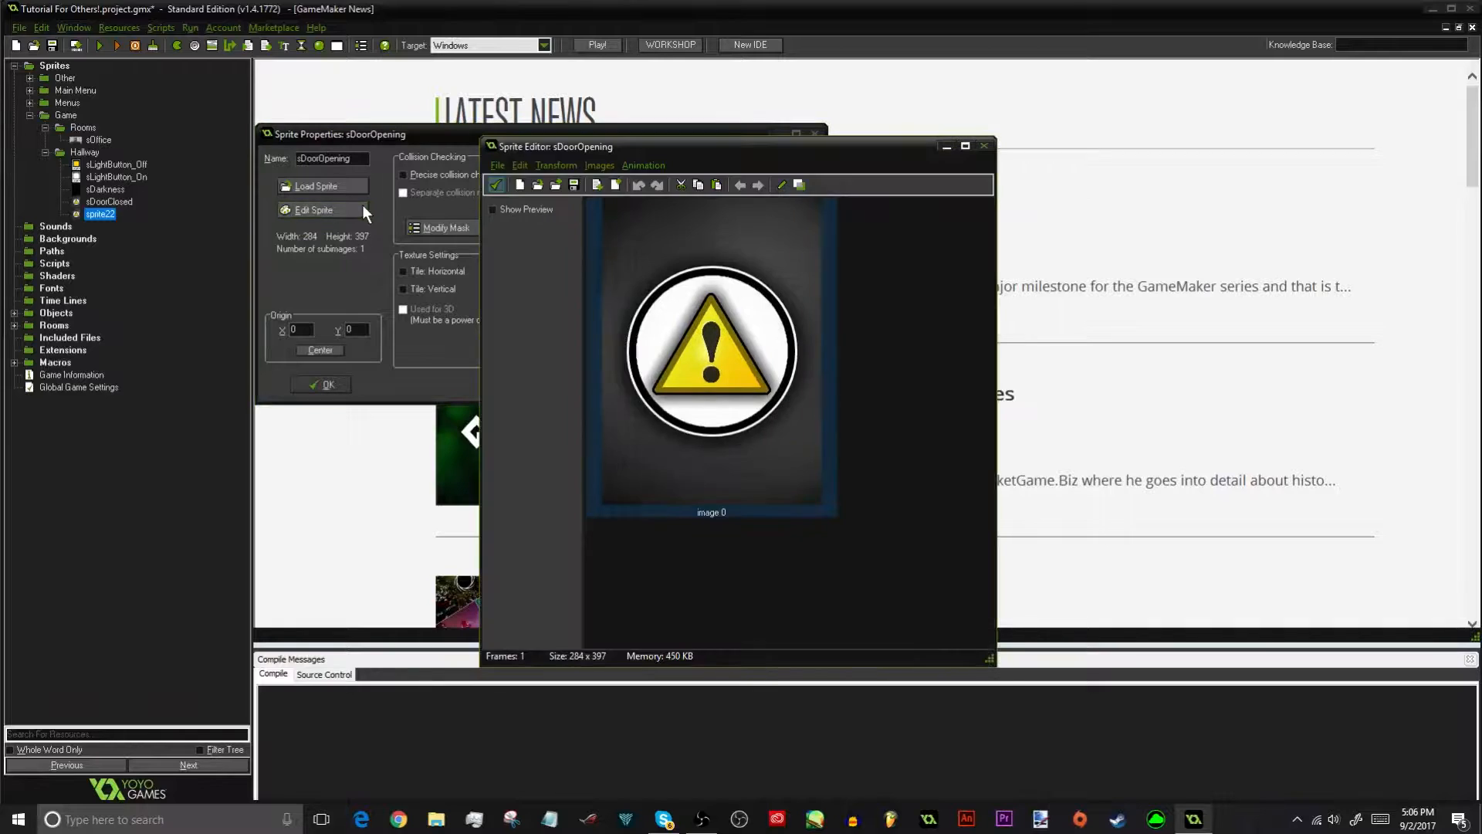
pyautogui.click(965, 146)
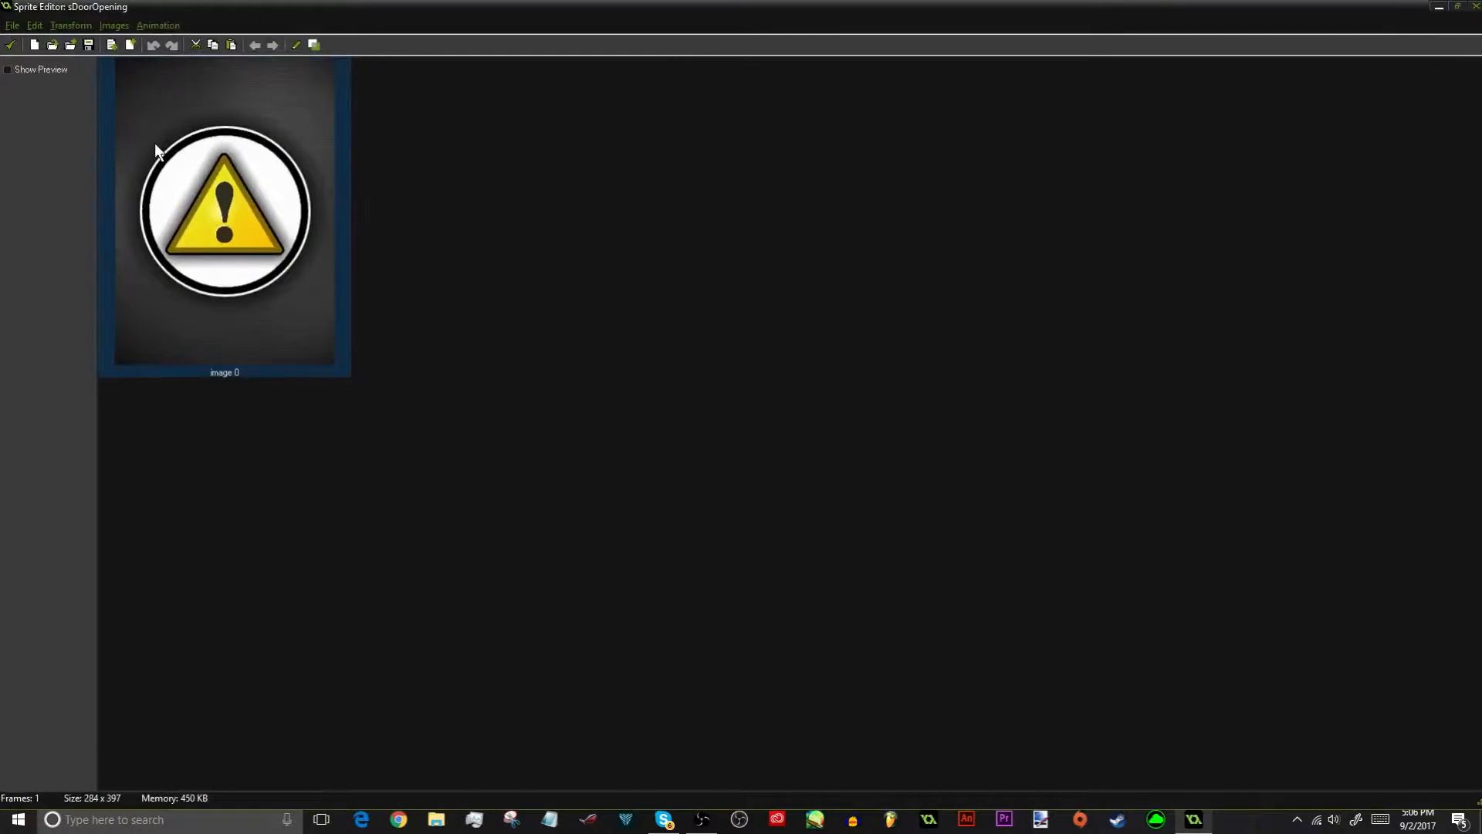
pyautogui.click(231, 45)
pyautogui.click(231, 45)
pyautogui.click(231, 44)
pyautogui.click(231, 45)
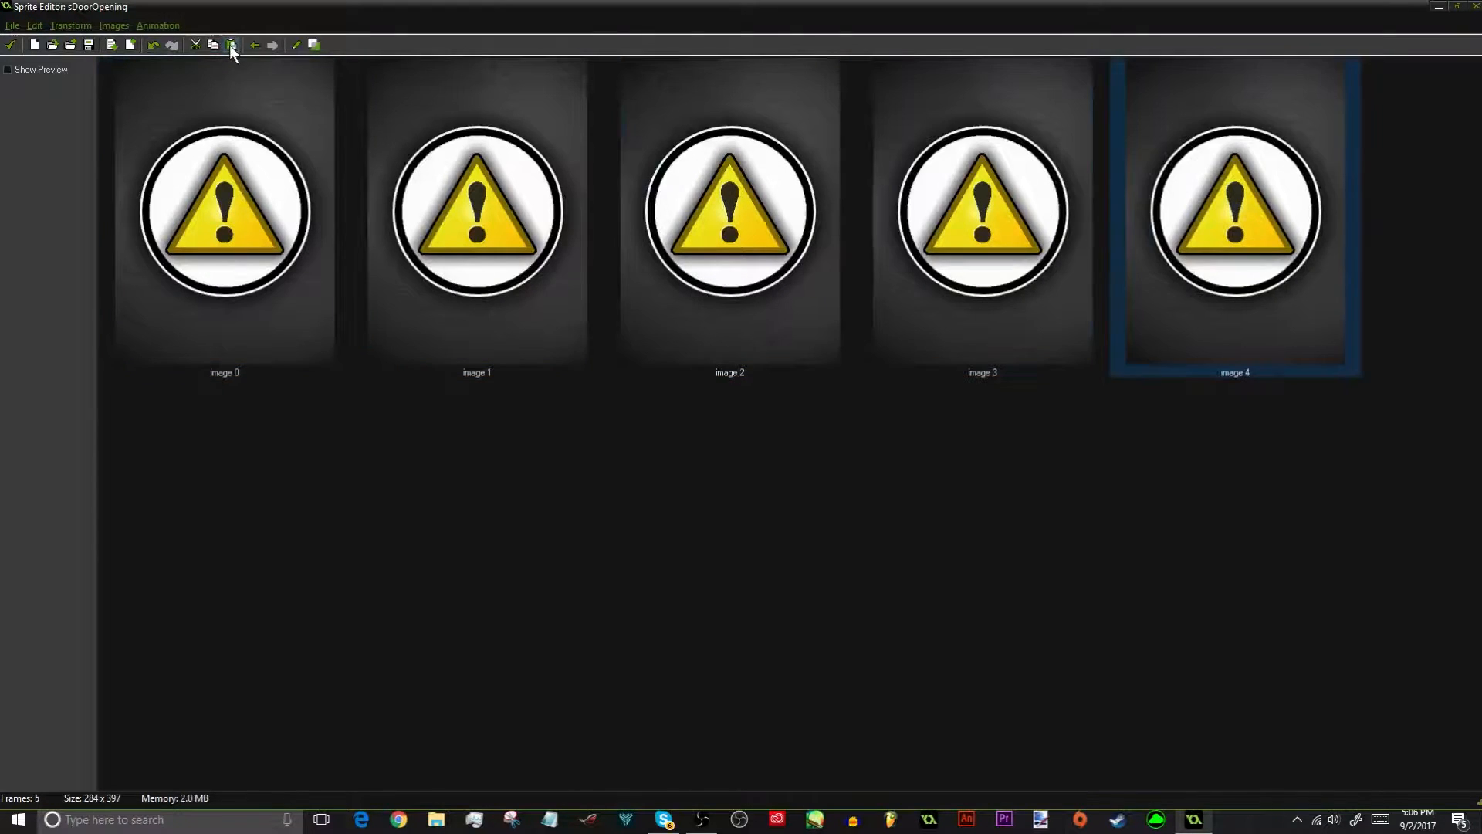
pyautogui.click(231, 45)
pyautogui.click(231, 44)
pyautogui.click(231, 45)
pyautogui.click(231, 45)
pyautogui.click(231, 44)
pyautogui.click(231, 45)
pyautogui.click(231, 45)
pyautogui.click(231, 45)
pyautogui.click(231, 45)
pyautogui.click(231, 45)
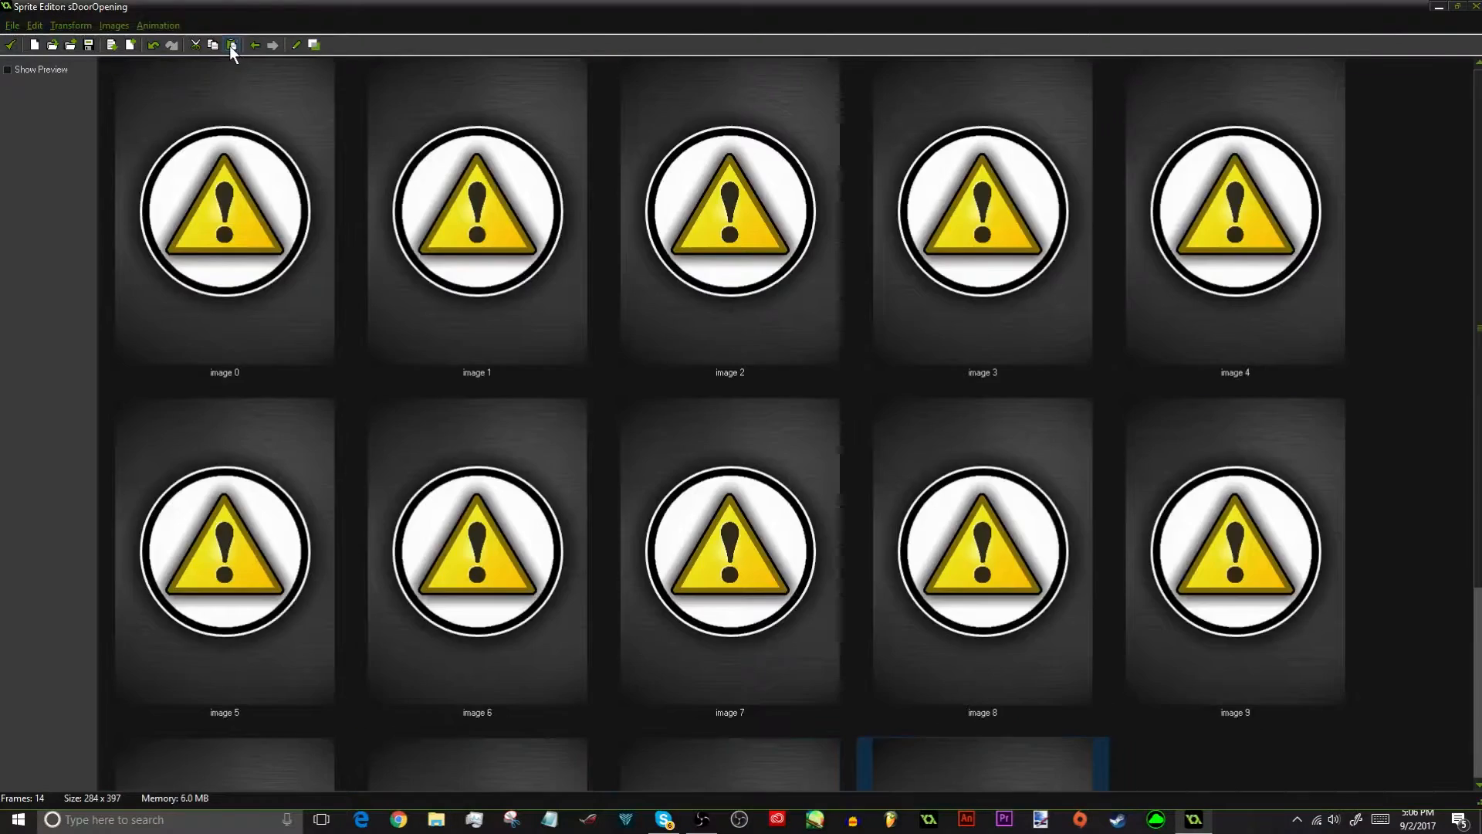
pyautogui.scroll(-3, 141, 443)
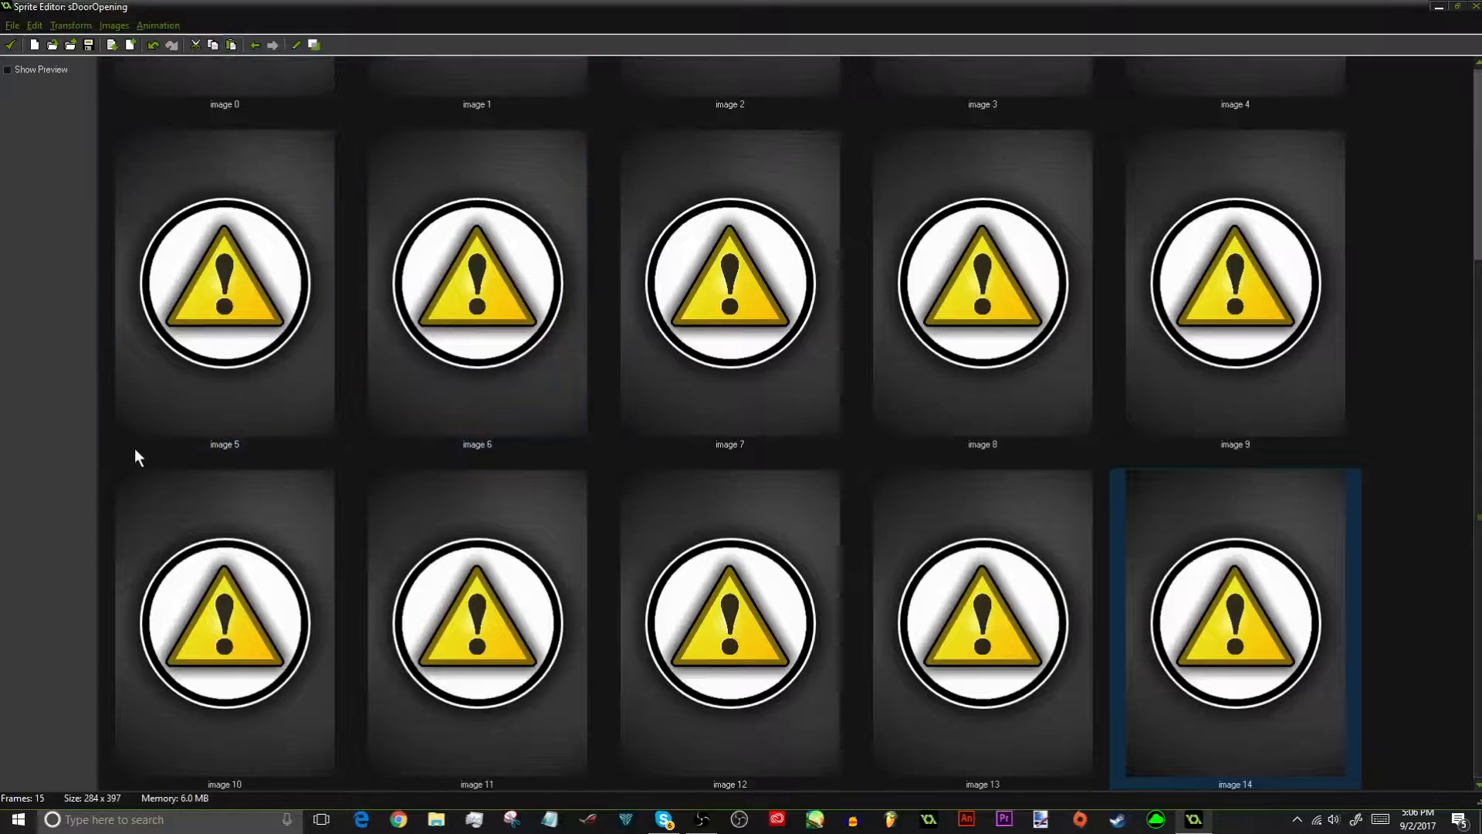
pyautogui.scroll(3, 202, 174)
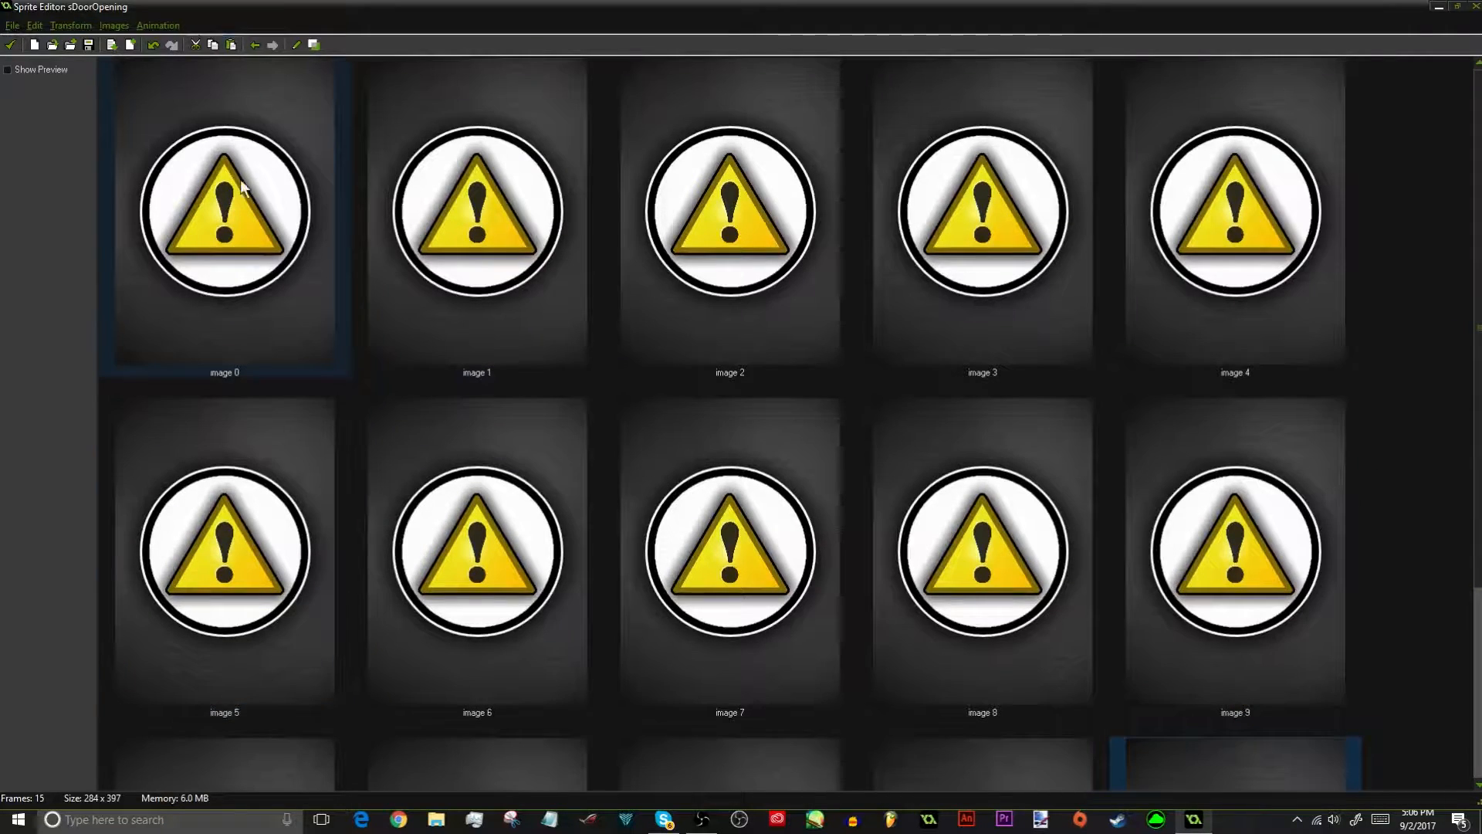
pyautogui.scroll(-3, 781, 302)
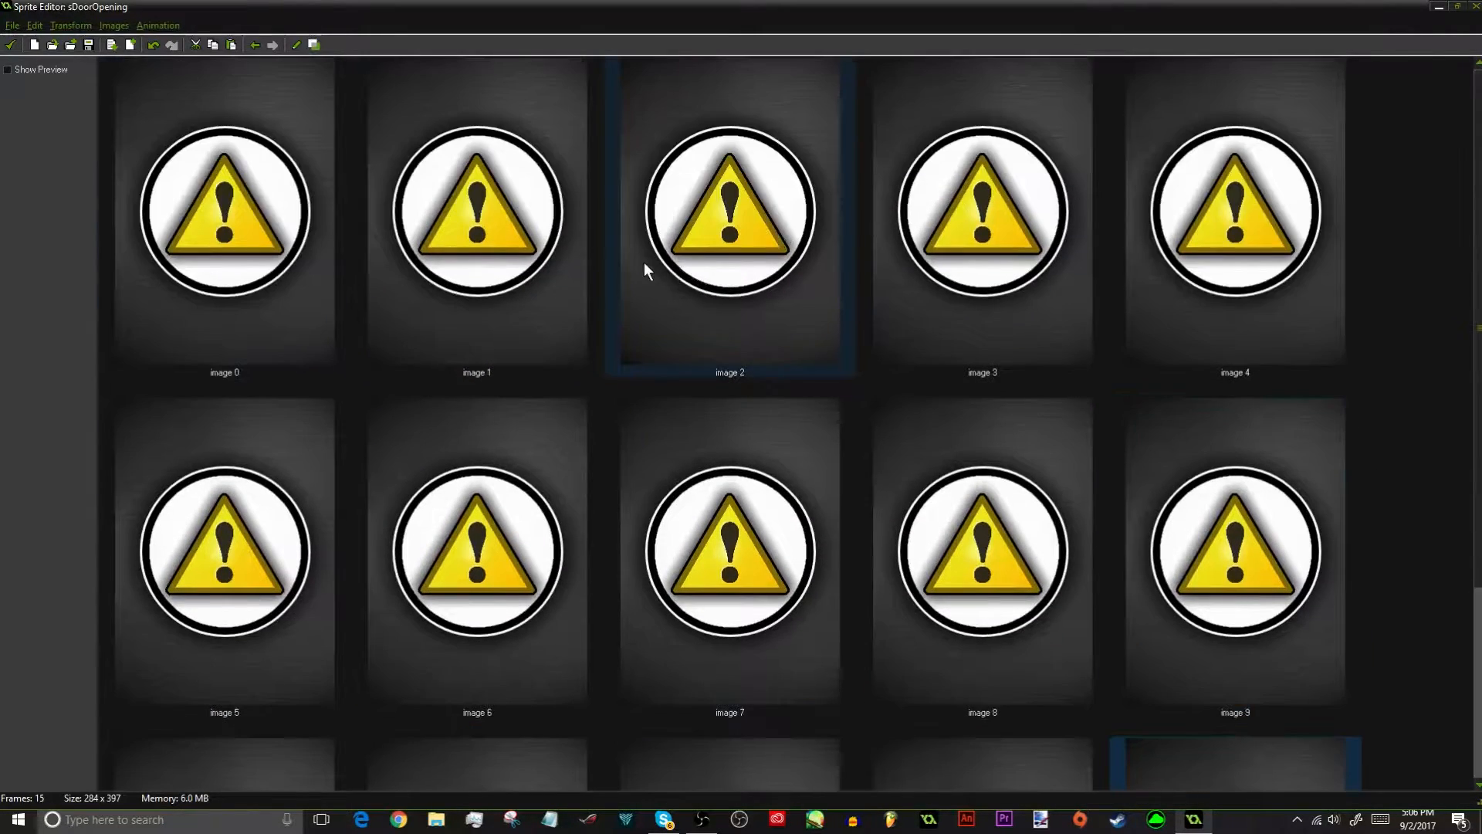
pyautogui.scroll(3, 286, 285)
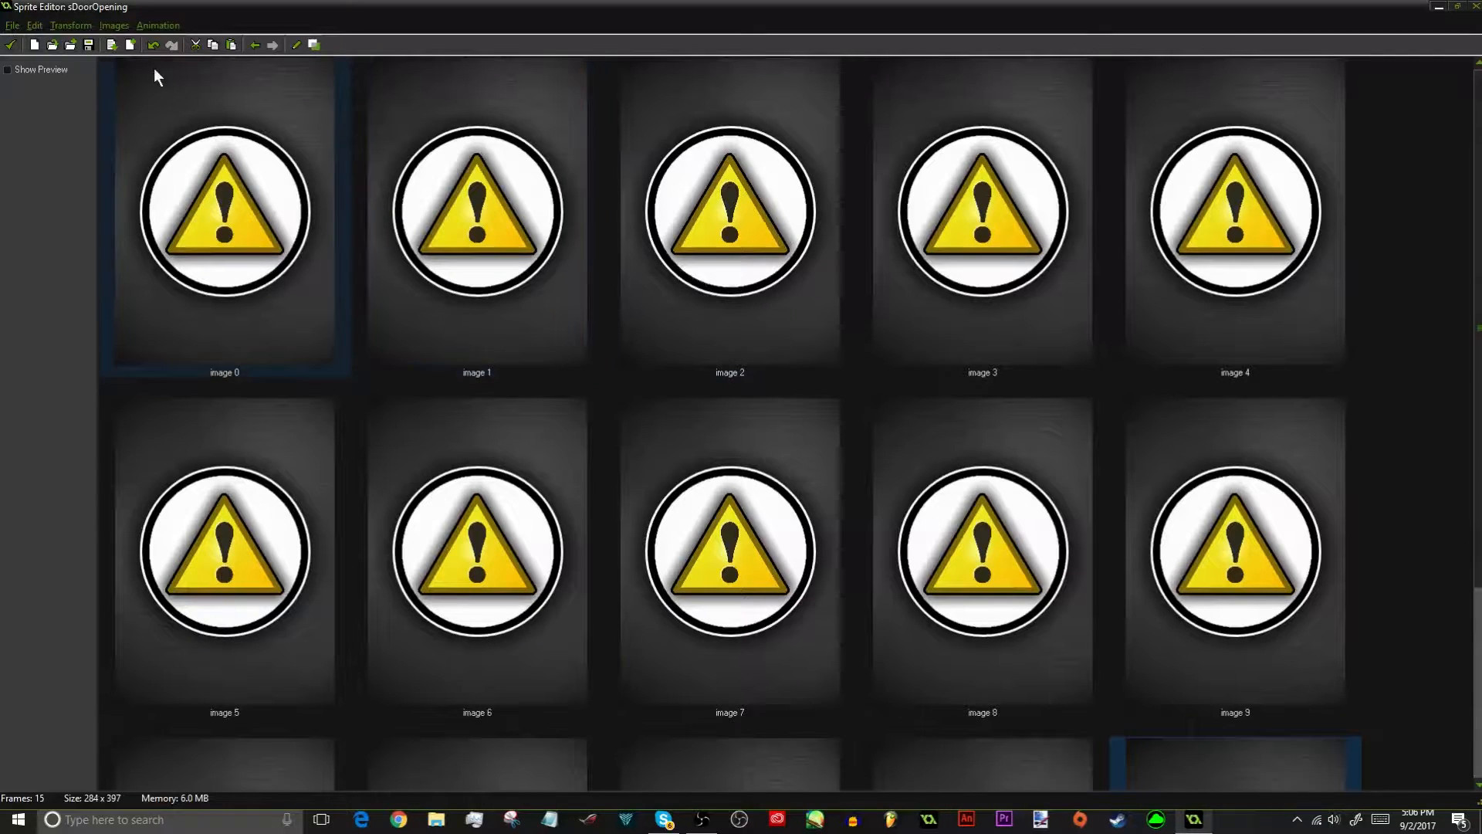
# Select the whole image in the second frame of sDoorOpening and shift it slightly upward
pyautogui.doubleClick(216, 306)
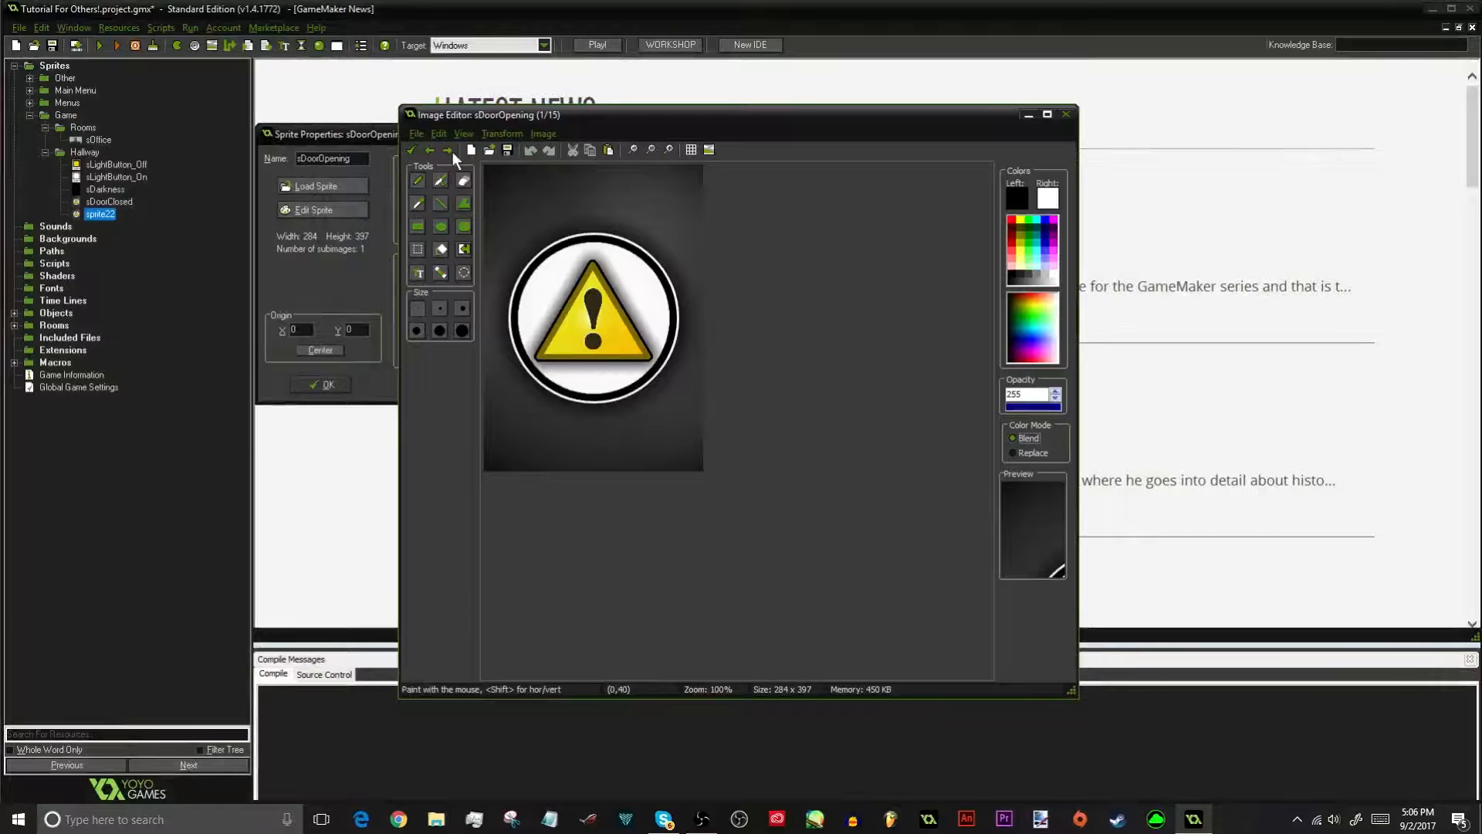
pyautogui.click(446, 149)
pyautogui.click(417, 248)
pyautogui.hotkey('ctrl', 'a')
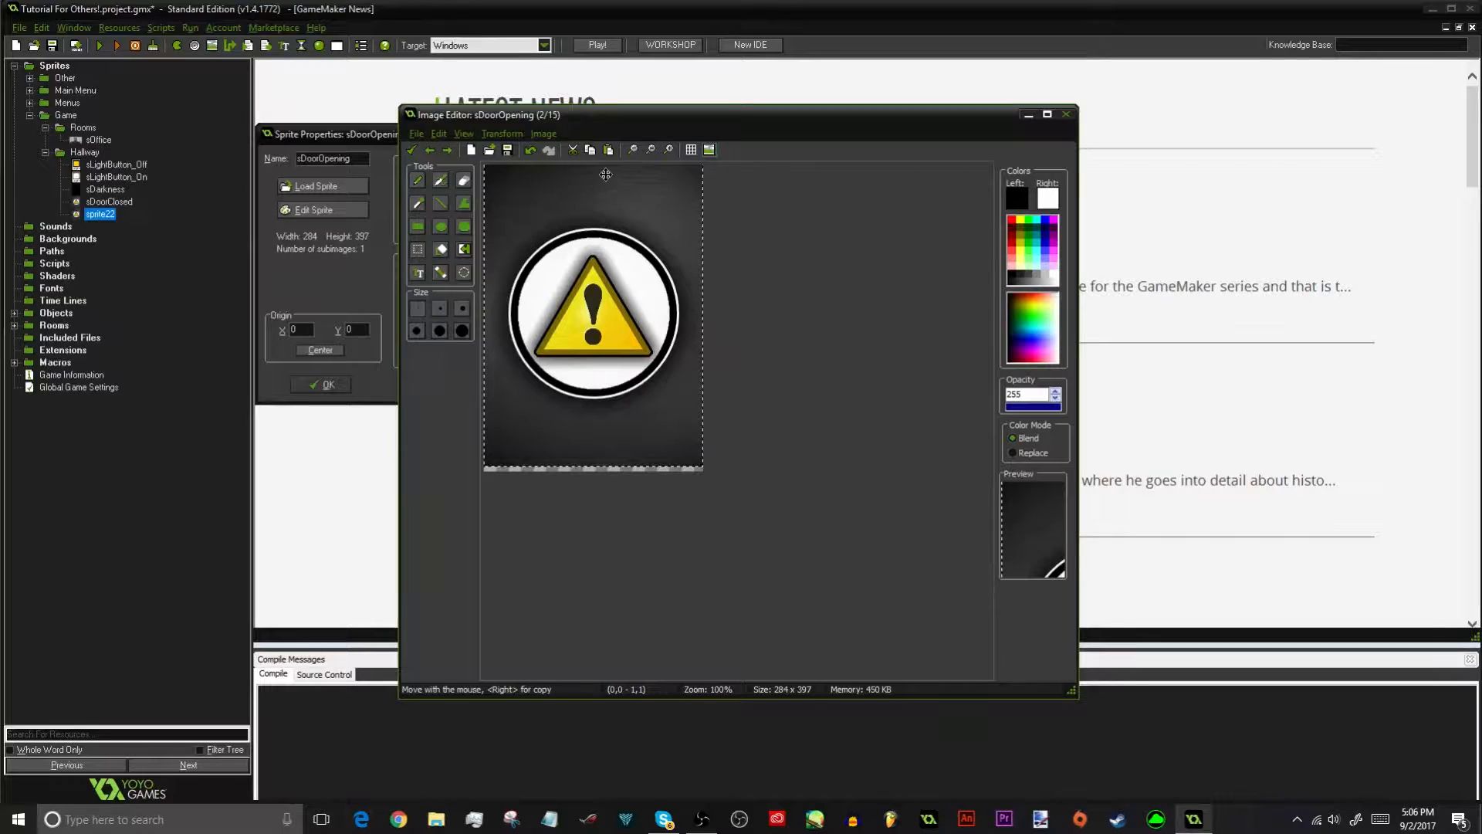
# Select the whole image in the third frame, shift it farther upward than the second frame's, and compare the two frames
pyautogui.hotkey('ctrl', 'a')
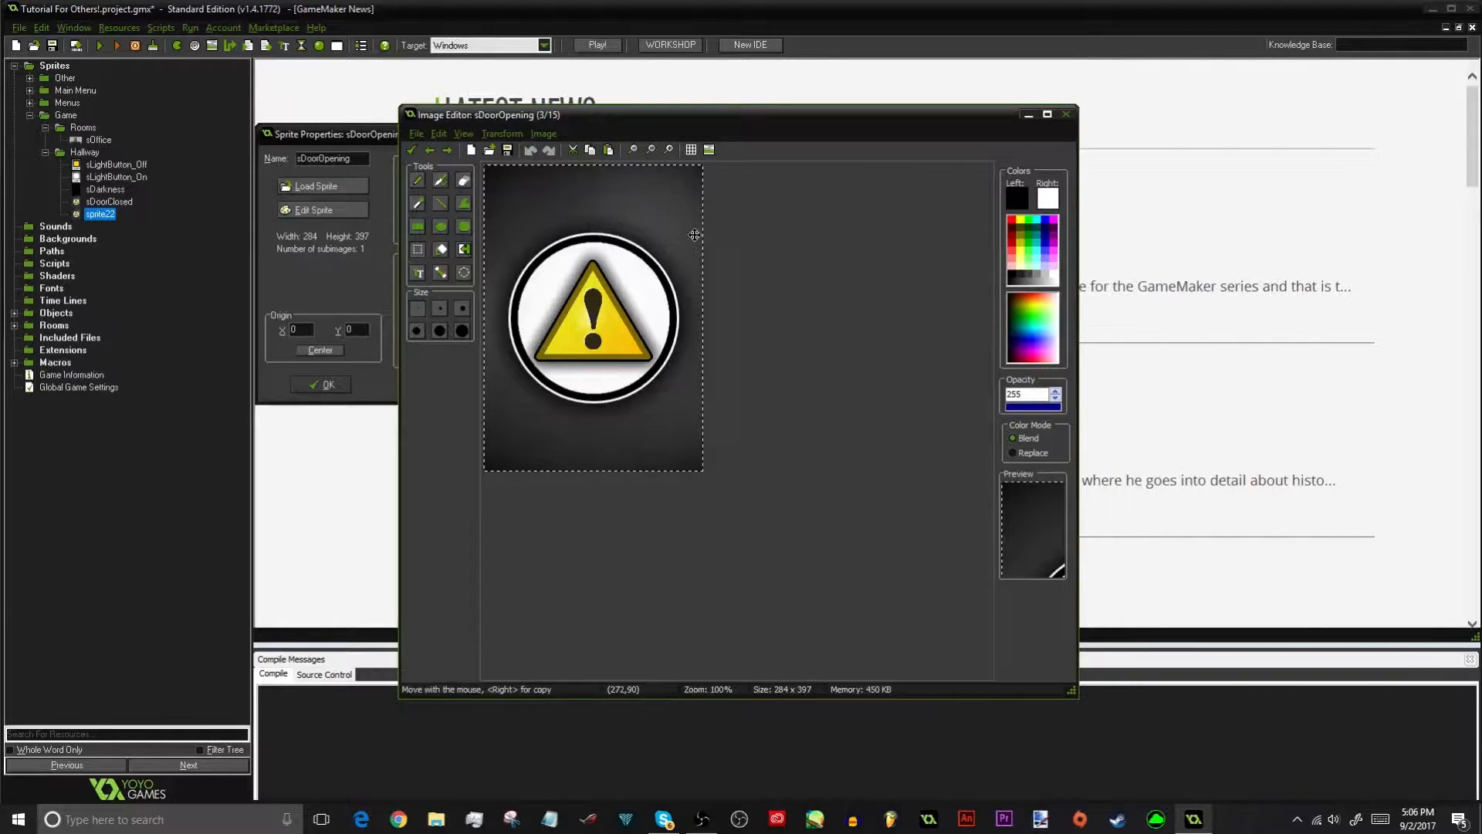
pyautogui.press('Up')
pyautogui.press('Up')
pyautogui.press('Up')
pyautogui.press('Up')
pyautogui.press('Up')
pyautogui.press('Up')
pyautogui.press('Up')
pyautogui.press('Up')
pyautogui.press('Up')
pyautogui.press('Up')
pyautogui.press('Up')
pyautogui.press('Up')
pyautogui.press('Up')
pyautogui.press('Up')
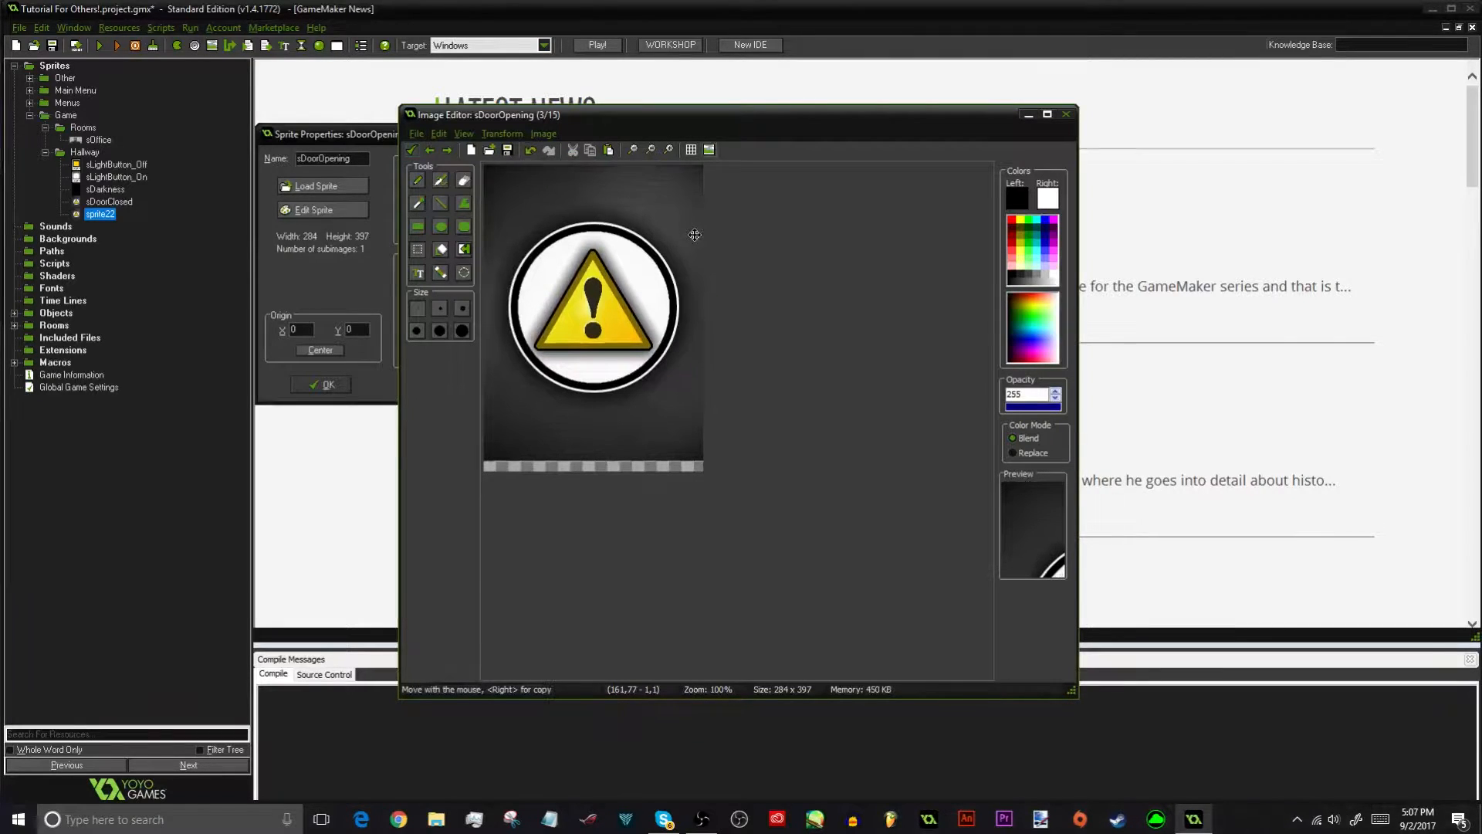
pyautogui.press('Up')
pyautogui.press('Up')
pyautogui.press('Up')
pyautogui.press('Up')
pyautogui.press('Up')
pyautogui.press('Up')
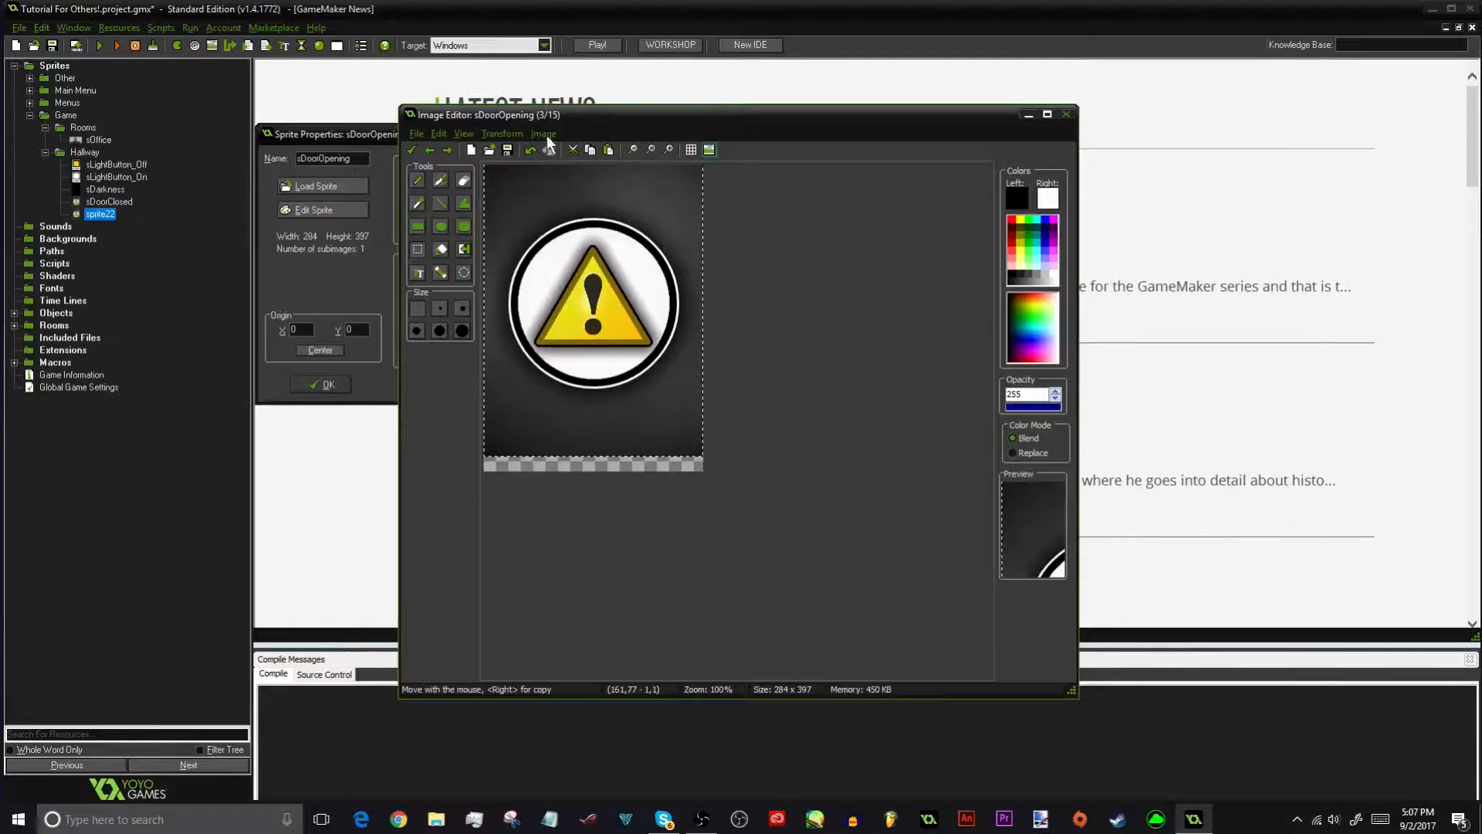
pyautogui.click(431, 150)
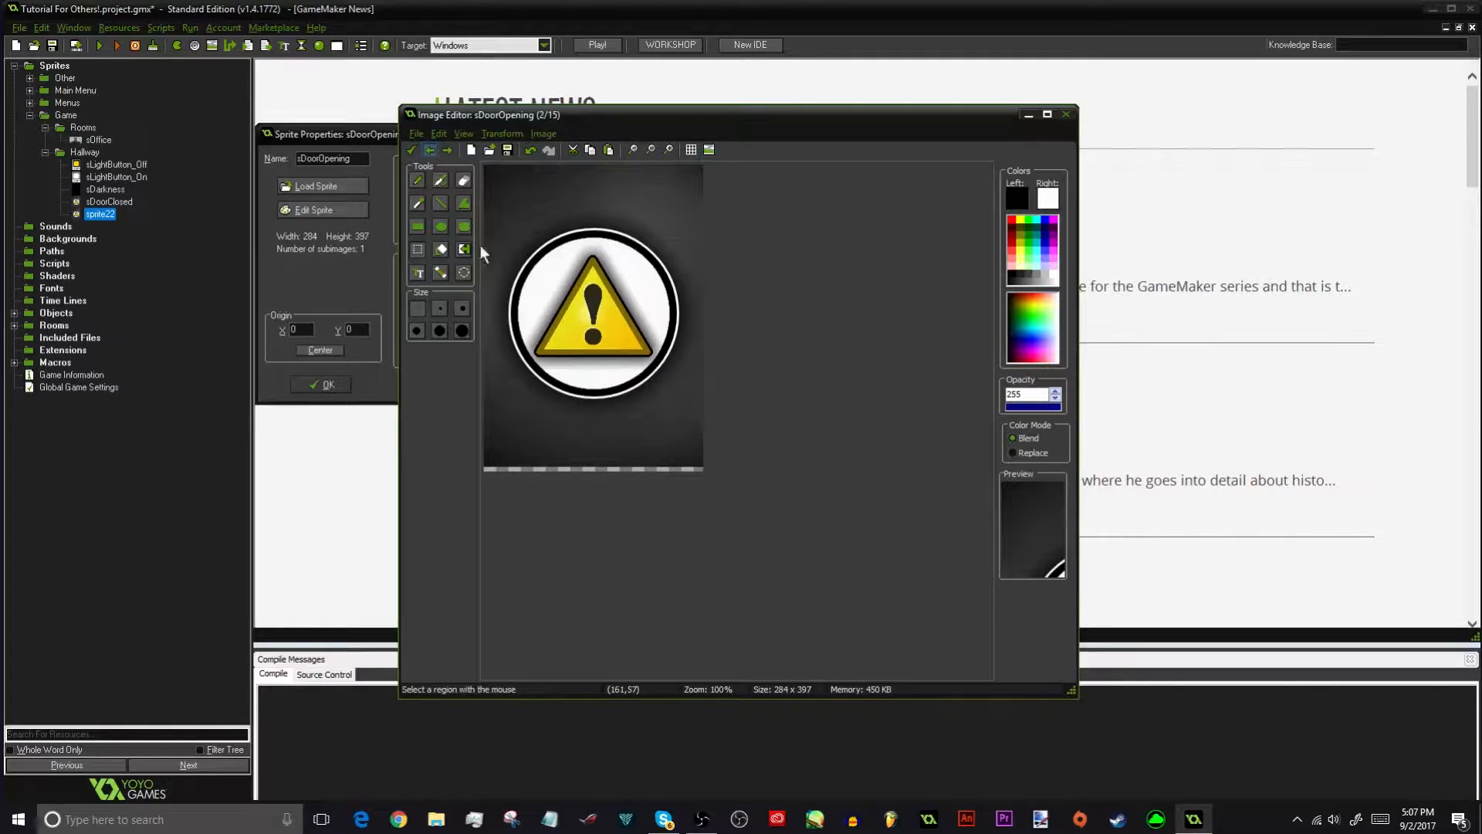
pyautogui.click(447, 150)
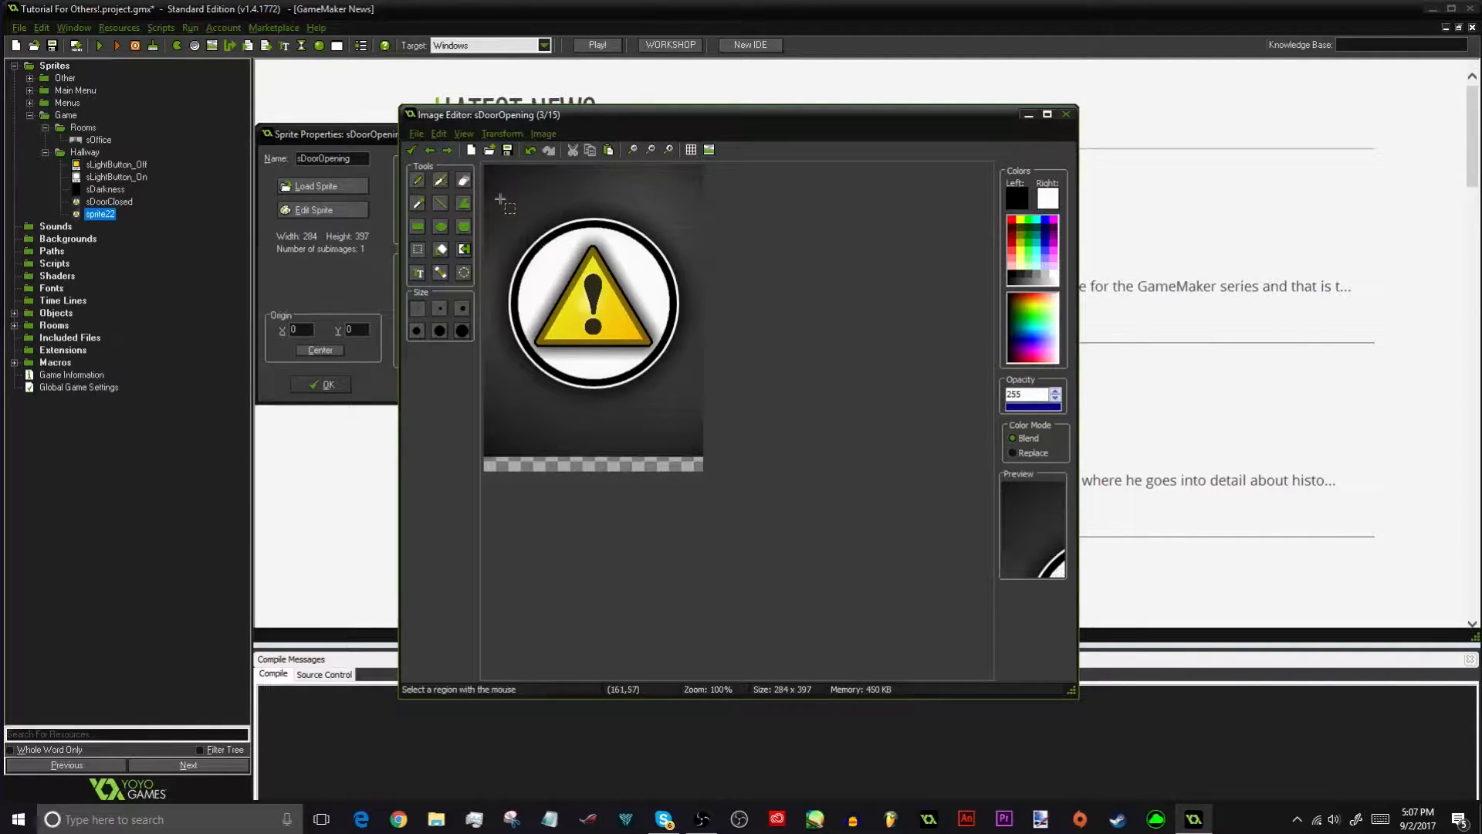
# Undo the third frame's shift, move its image up again slightly less, and compare it with the second frame
pyautogui.hotkey('ctrl', 'z')
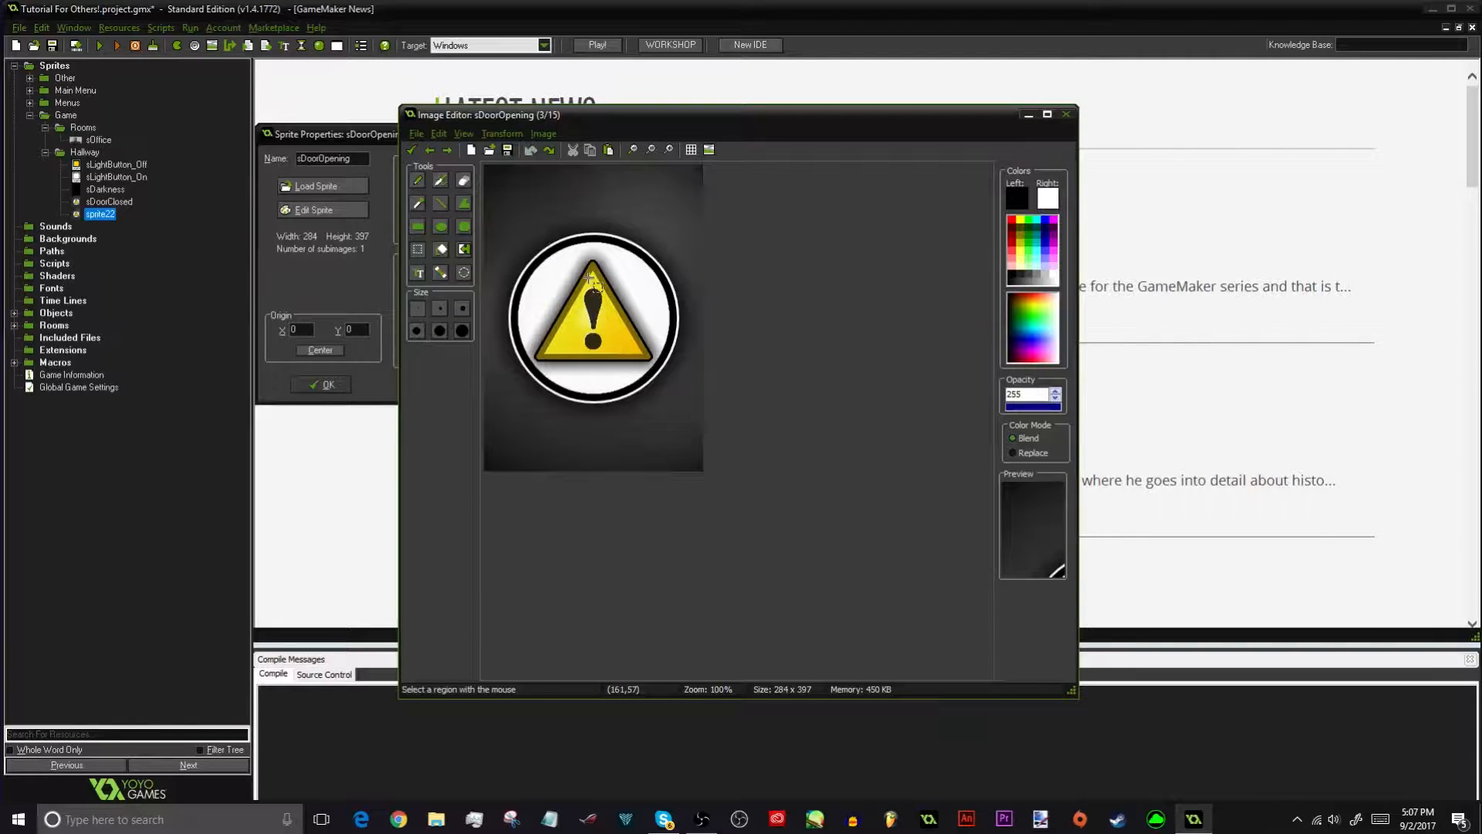
pyautogui.hotkey('ctrl', 'y')
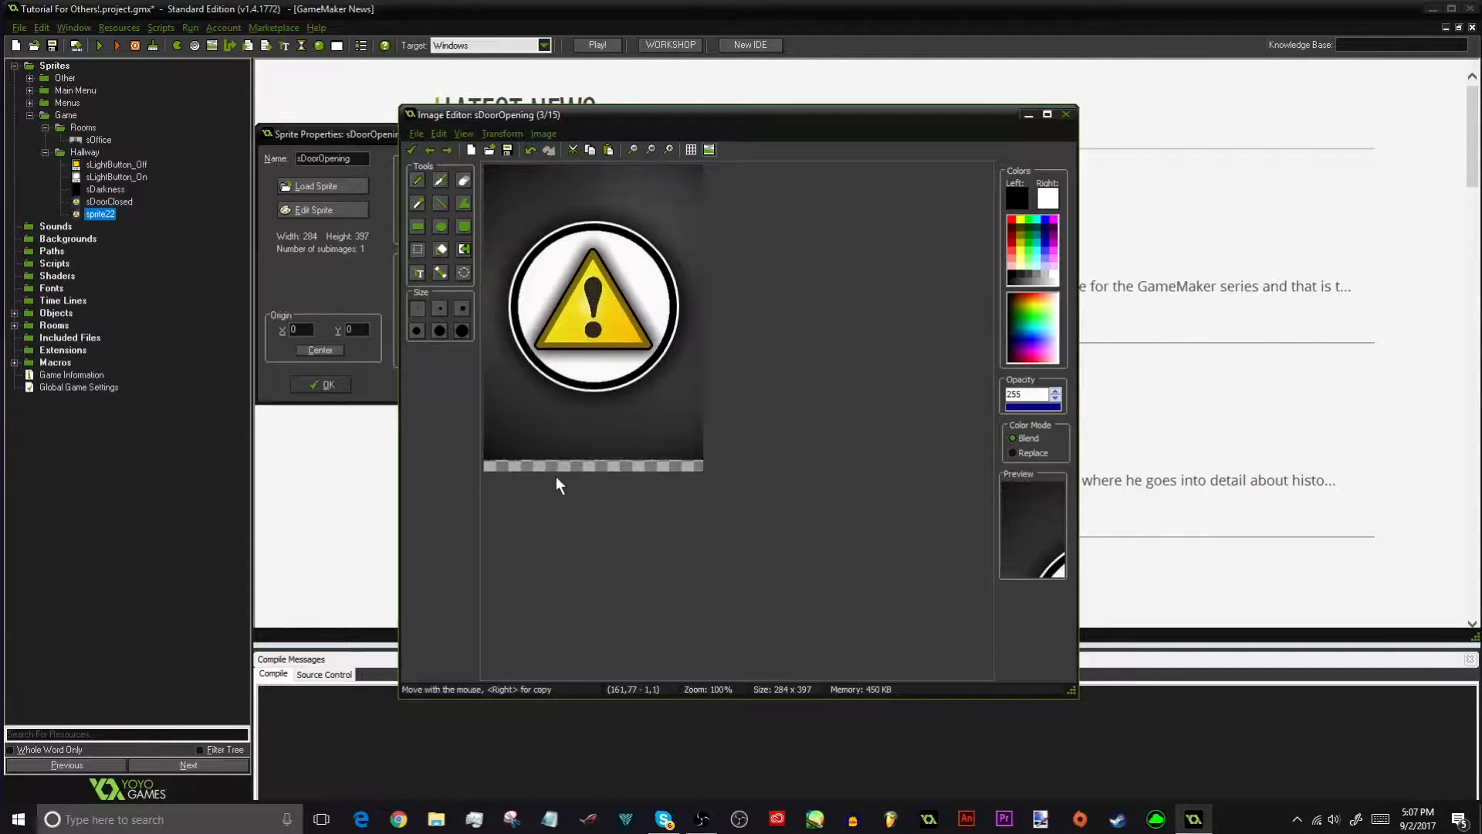
pyautogui.click(430, 149)
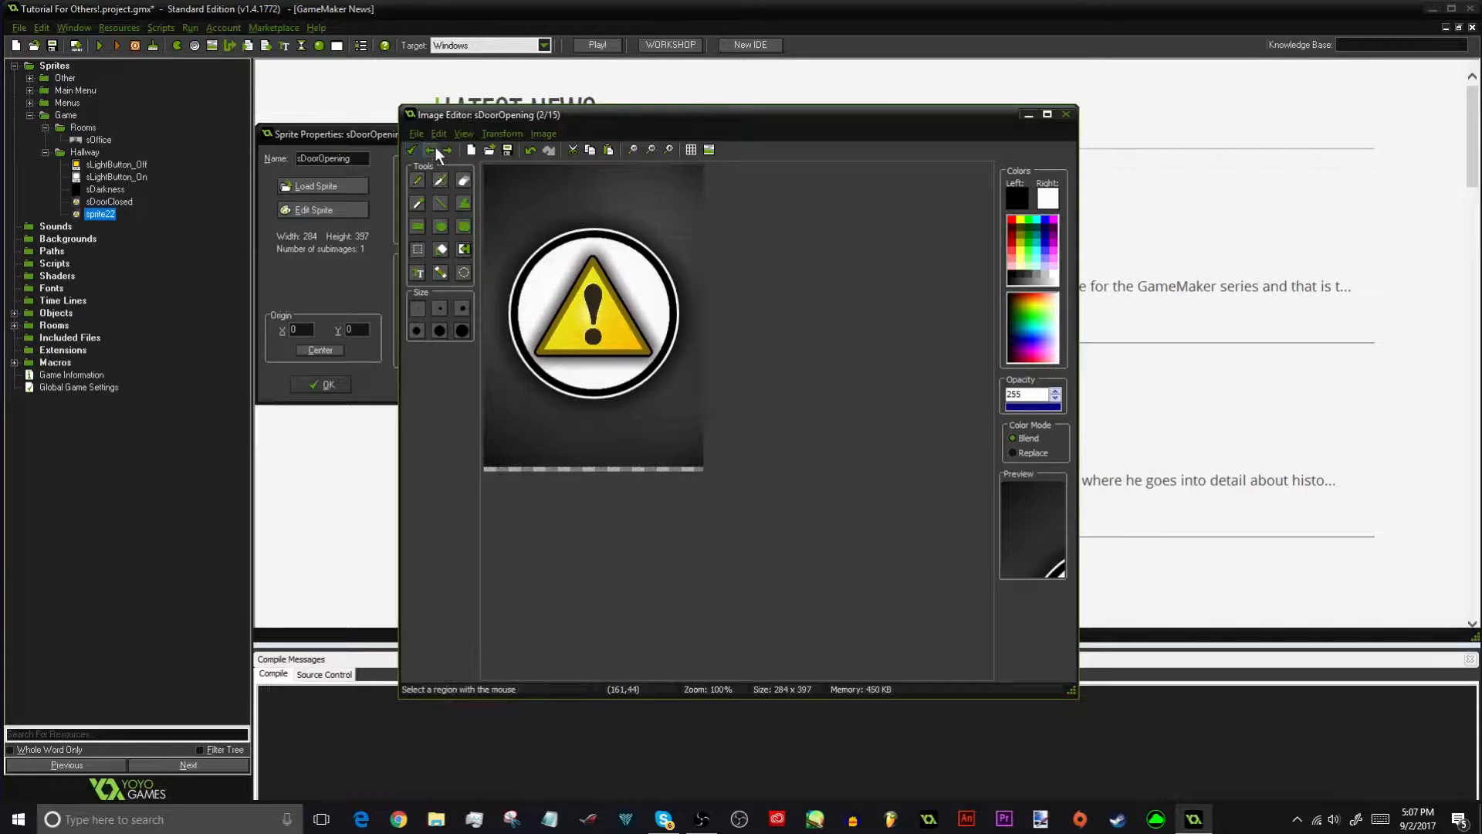
pyautogui.click(447, 150)
# Select the whole image in the fourth frame of sDoorOpening and shift it upward, farther than the third frame's
pyautogui.click(447, 151)
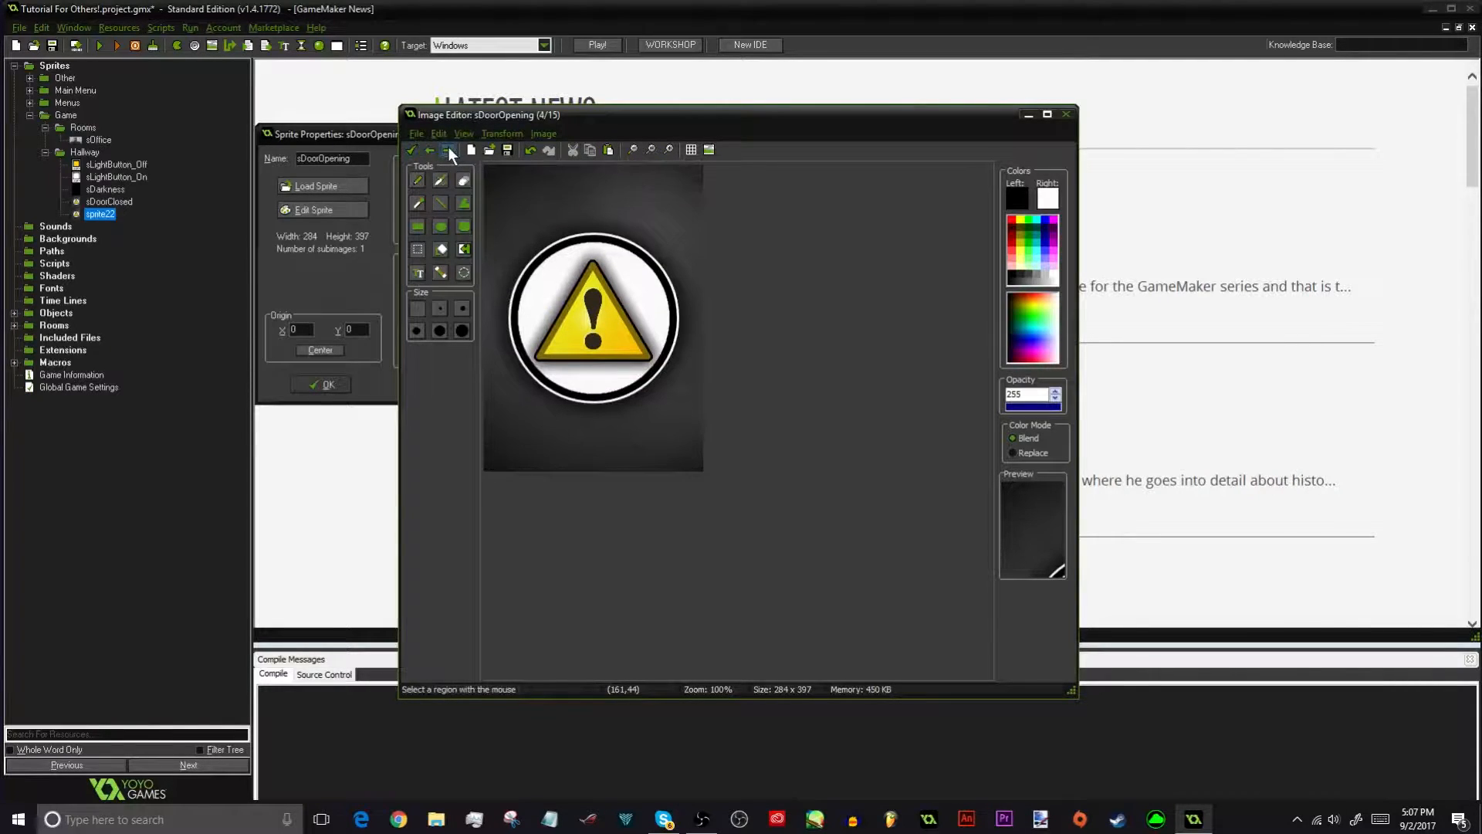
pyautogui.hotkey('ctrl', 'a')
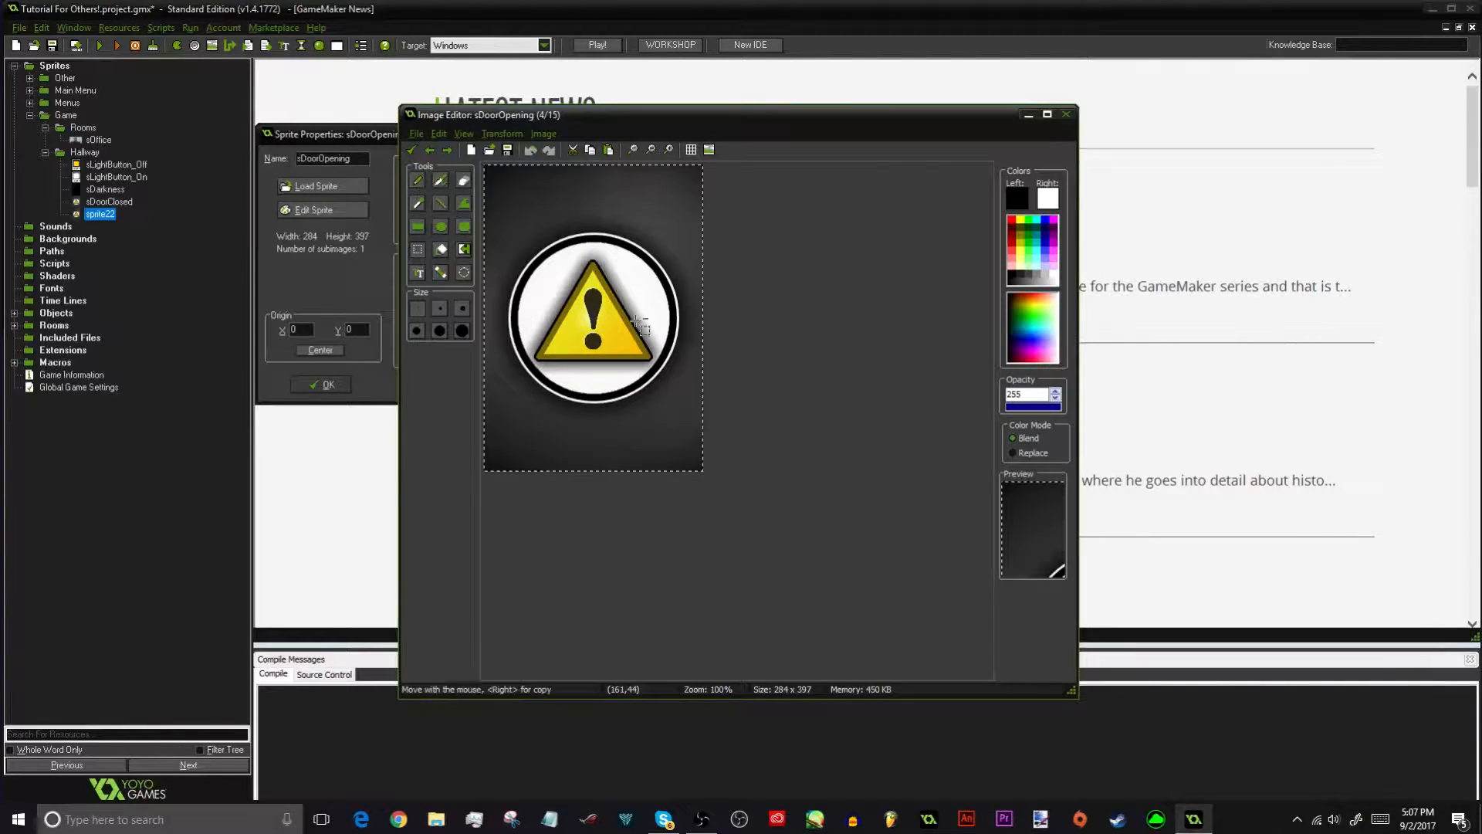
pyautogui.press('Up')
pyautogui.press('Up')
pyautogui.press('Up')
pyautogui.press('Up')
pyautogui.press('Up')
pyautogui.press('Up')
pyautogui.press('Up')
pyautogui.press('Up')
pyautogui.press('Up')
pyautogui.press('Up')
pyautogui.press('Up')
pyautogui.press('Up')
pyautogui.press('Up')
pyautogui.press('Up')
pyautogui.press('Up')
pyautogui.press('Up')
pyautogui.press('Up')
pyautogui.press('Up')
pyautogui.press('Up')
pyautogui.press('Up')
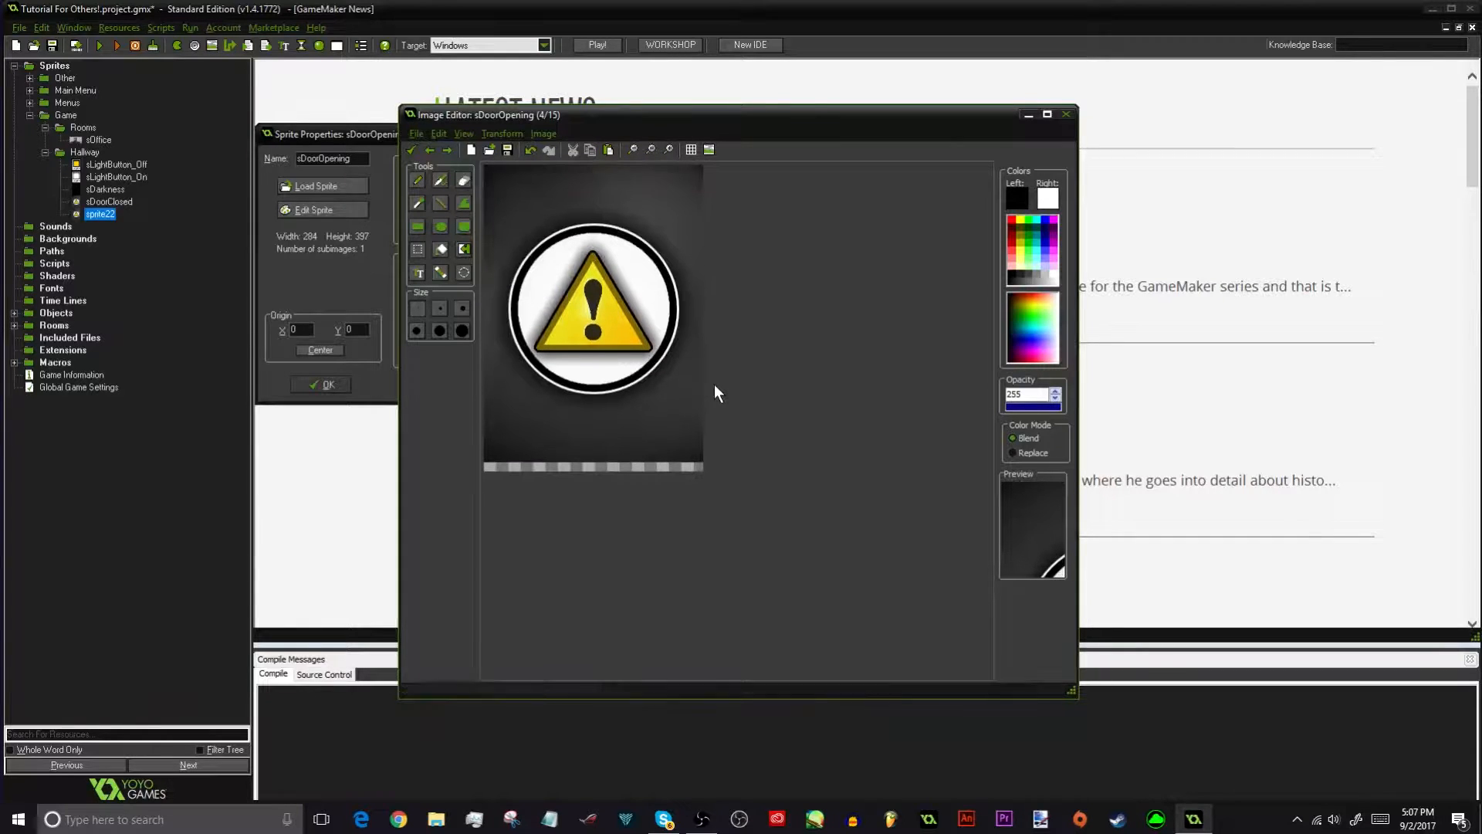
pyautogui.press('Up')
pyautogui.press('Up')
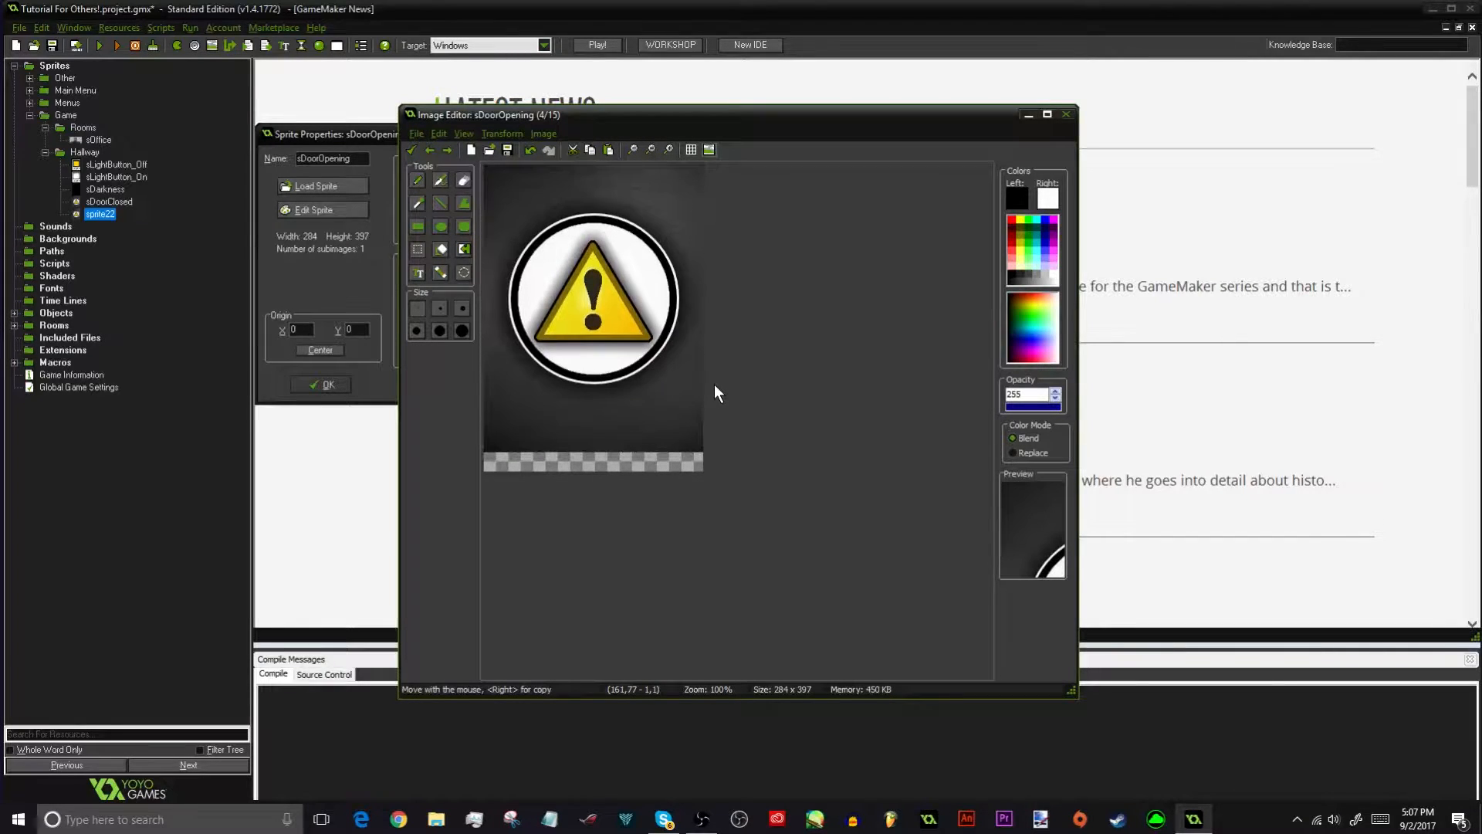
pyautogui.press('Down')
pyautogui.press('Down')
pyautogui.press('Down')
pyautogui.press('Down')
pyautogui.press('Down')
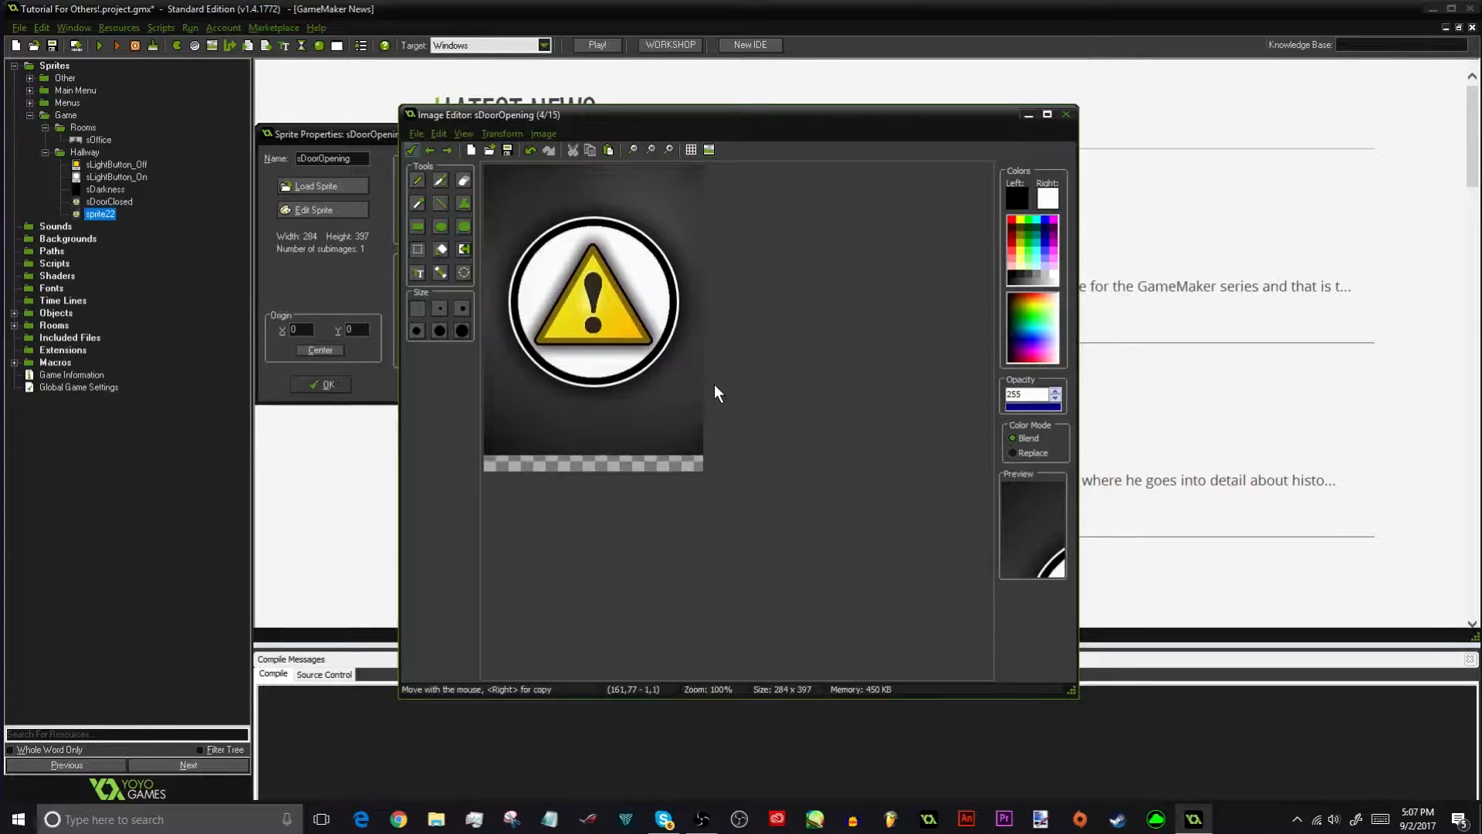
# Select the whole image in the fifth frame and shift it upward, farther than the fourth frame's
pyautogui.click(447, 149)
pyautogui.hotkey('ctrl', 'a')
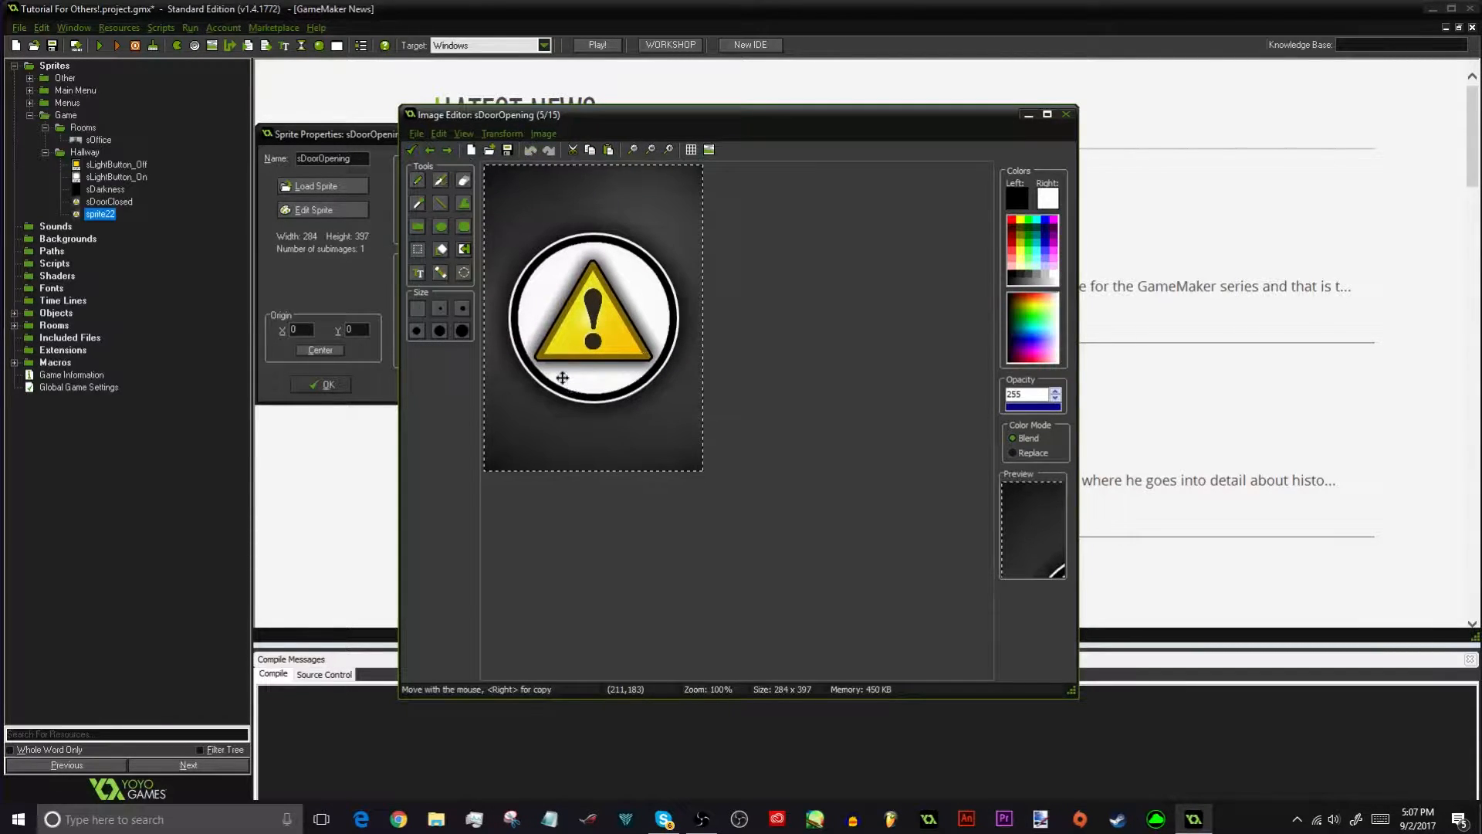
pyautogui.press('Up')
pyautogui.press('Up')
pyautogui.press('Up')
pyautogui.press('Up')
pyautogui.press('Up')
pyautogui.press('Up')
pyautogui.press('Up')
pyautogui.press('Up')
pyautogui.press('Up')
pyautogui.press('Up')
pyautogui.press('Up')
pyautogui.press('Up')
pyautogui.press('Up')
pyautogui.press('Up')
pyautogui.press('Up')
pyautogui.press('Up')
pyautogui.press('Up')
pyautogui.press('Up')
pyautogui.press('Up')
pyautogui.press('Up')
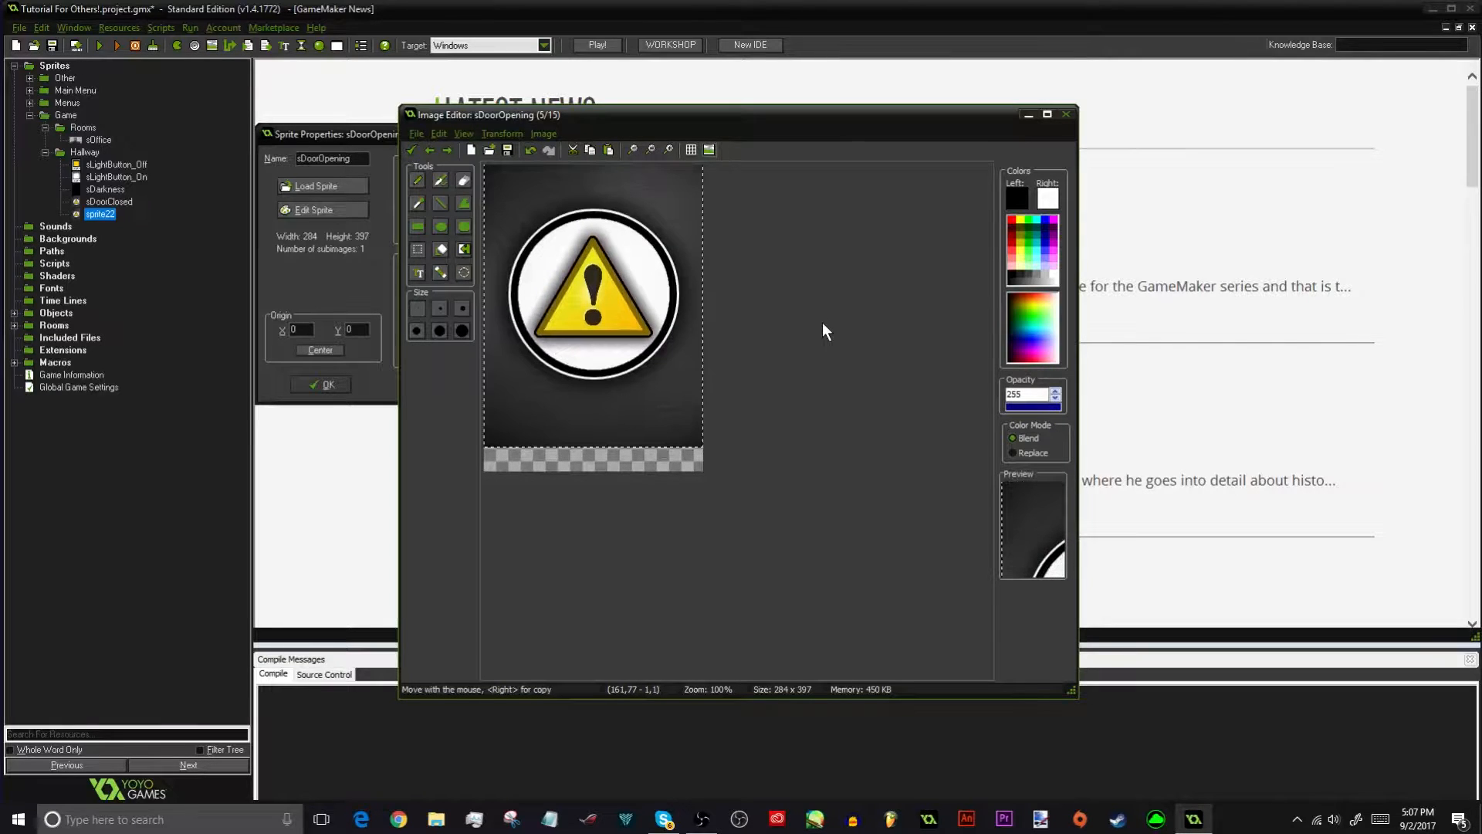
pyautogui.press('Up')
pyautogui.press('Up')
pyautogui.press('Up')
pyautogui.press('Up')
pyautogui.press('Up')
pyautogui.press('Up')
pyautogui.press('Up')
pyautogui.press('Up')
pyautogui.press('Up')
pyautogui.press('Up')
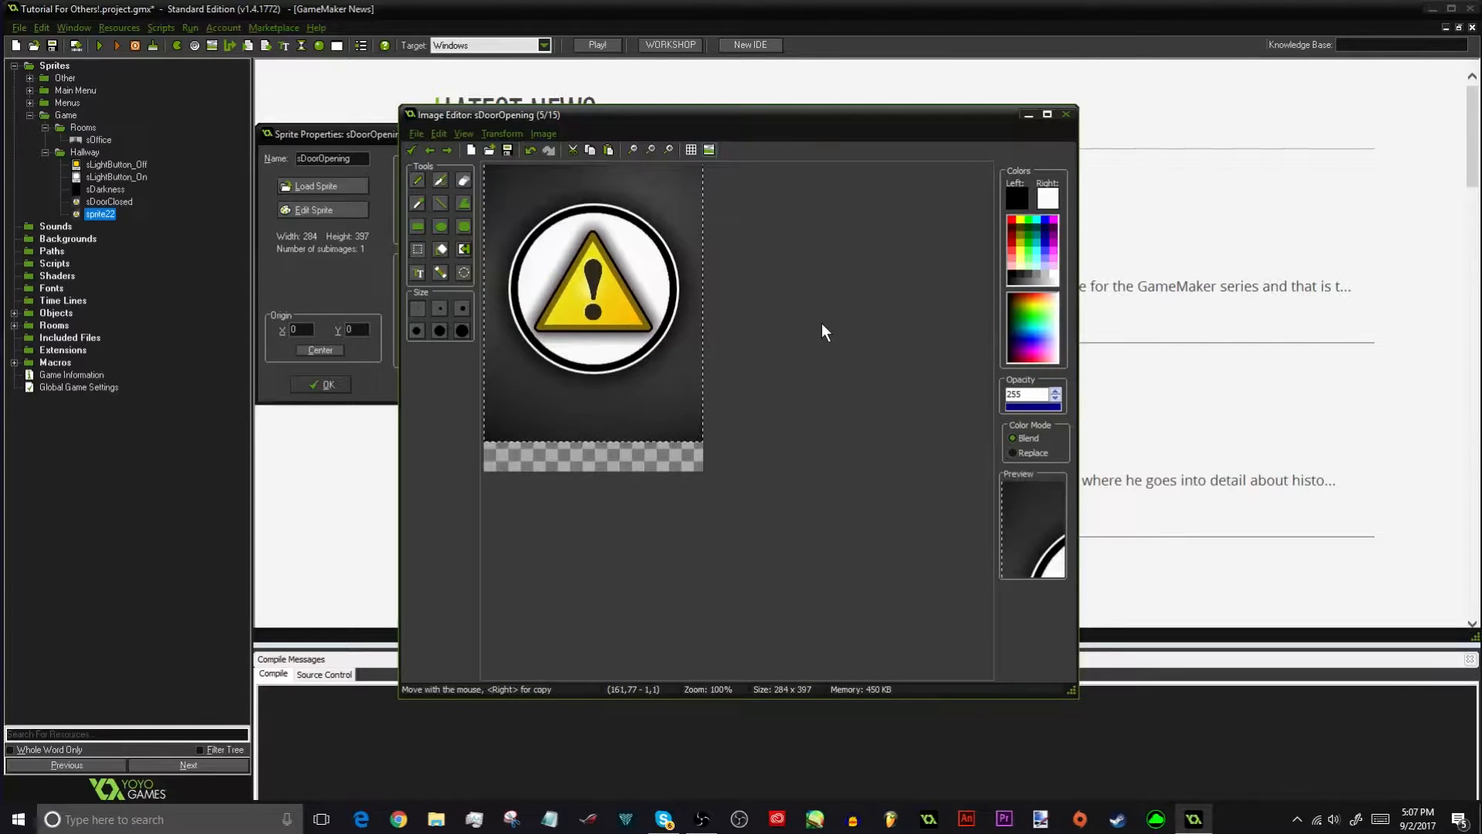
# Select the whole image in the sixth frame and shift it upward, farther than the fifth frame's
pyautogui.click(448, 150)
pyautogui.hotkey('ctrl', 'a')
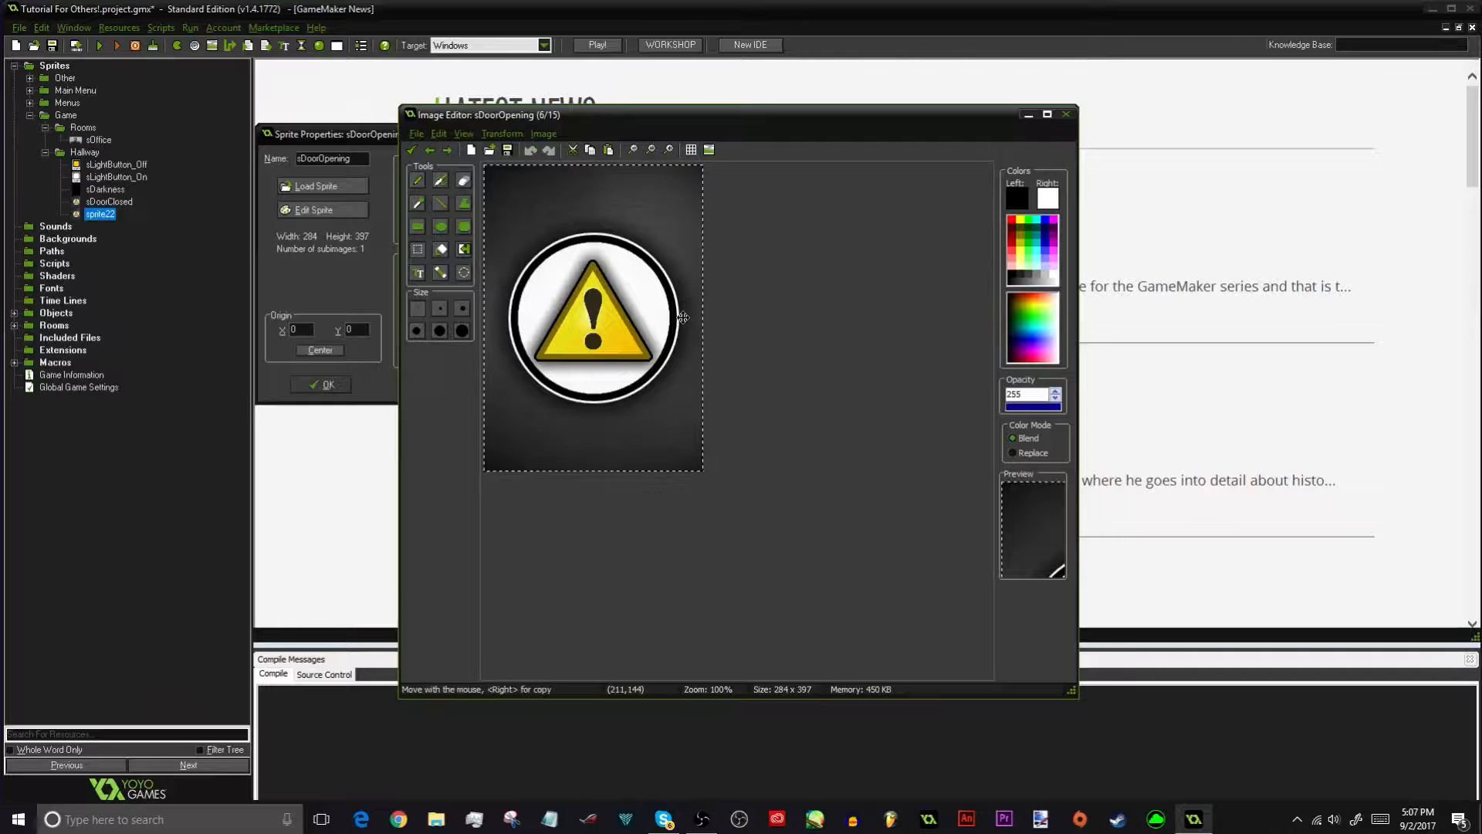
pyautogui.press('Up')
pyautogui.press('Up')
pyautogui.press('Up')
pyautogui.press('Up')
pyautogui.press('Up')
pyautogui.press('Up')
pyautogui.press('Up')
pyautogui.press('Up')
pyautogui.press('Up')
pyautogui.press('Up')
pyautogui.press('Up')
pyautogui.press('Up')
pyautogui.press('Up')
pyautogui.press('Up')
pyautogui.press('Up')
pyautogui.press('Up')
pyautogui.press('Up')
pyautogui.press('Up')
pyautogui.press('Up')
pyautogui.press('Up')
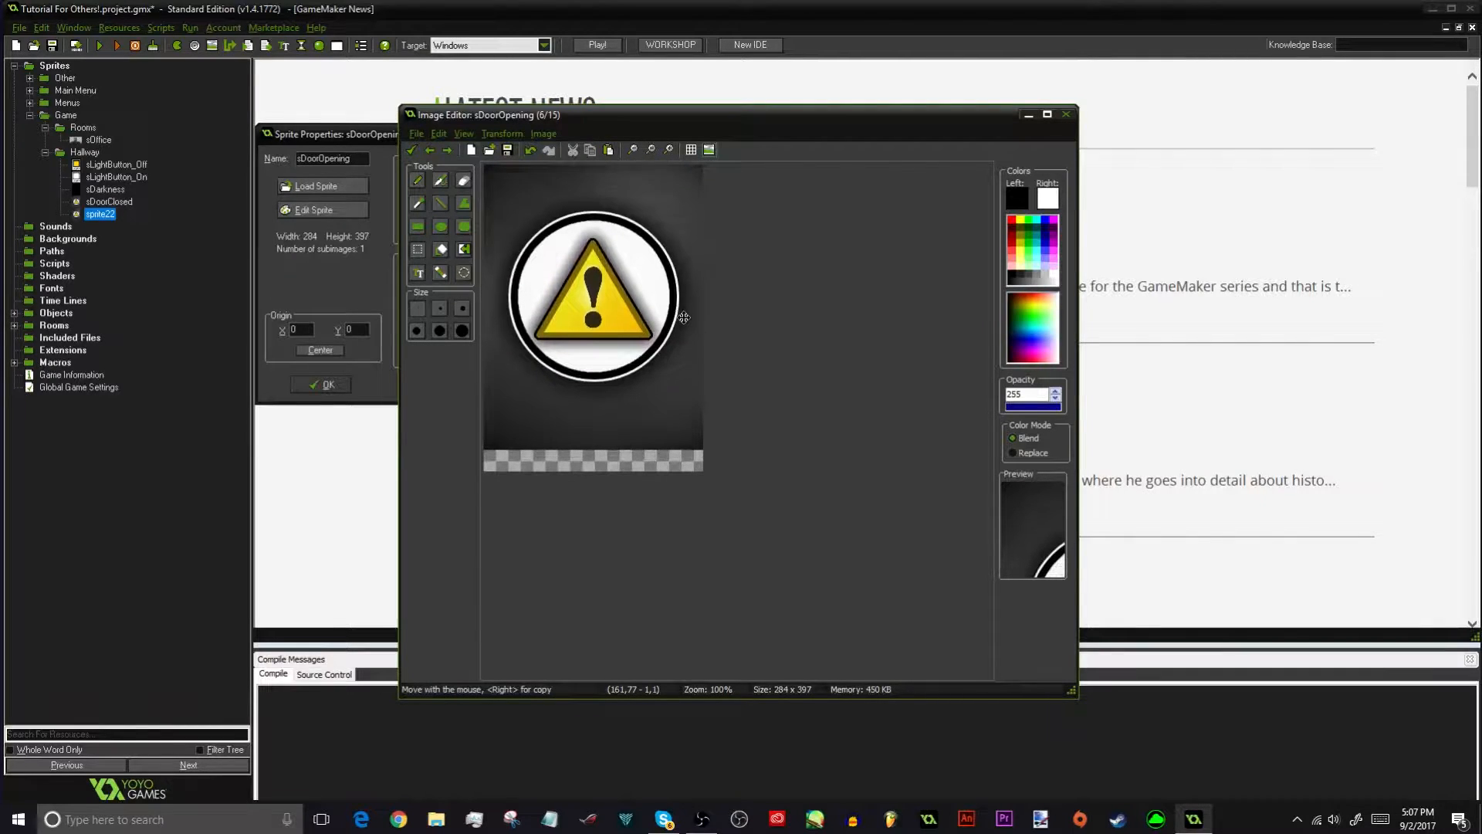
pyautogui.press('Up')
pyautogui.press('Up')
pyautogui.press('Up')
pyautogui.press('Up')
pyautogui.press('Up')
pyautogui.press('Up')
pyautogui.press('Up')
pyautogui.press('Up')
pyautogui.press('Up')
pyautogui.press('Up')
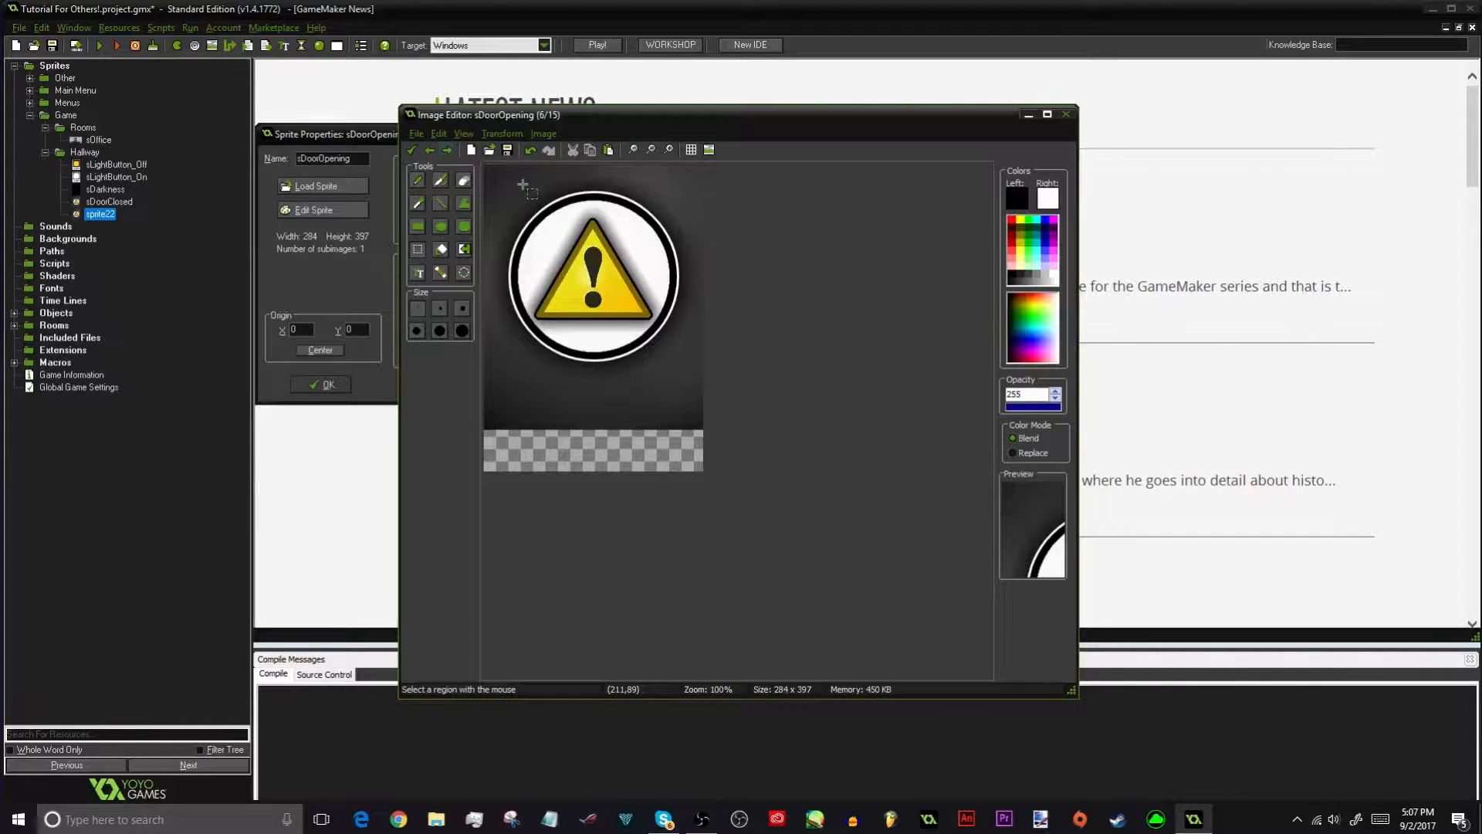
# Shift the whole image in frames seven to ten upward by increasingly large amounts, until the tenth shows only the door's lower half
pyautogui.click(447, 150)
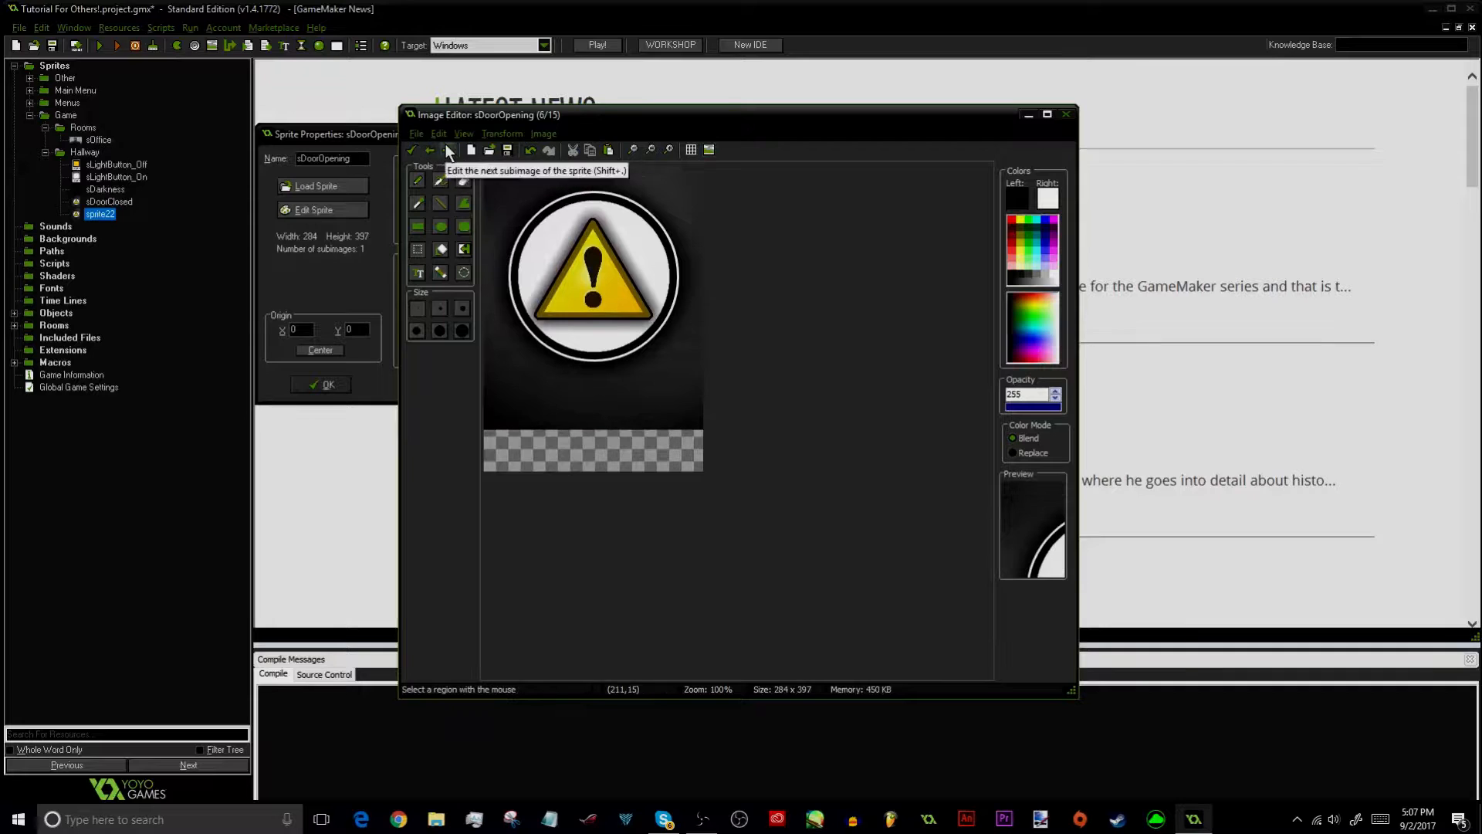
pyautogui.click(447, 150)
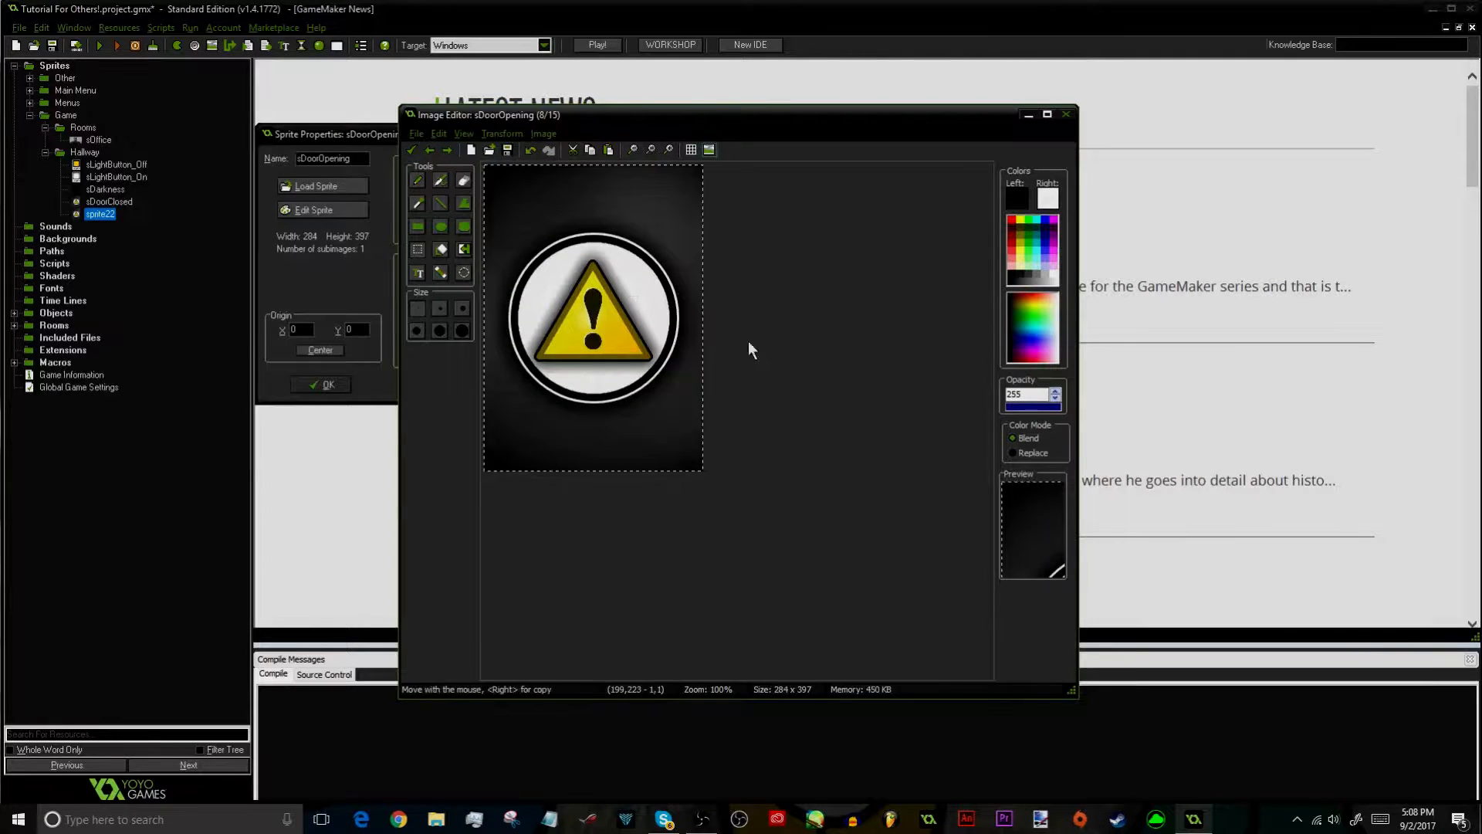
pyautogui.click(448, 150)
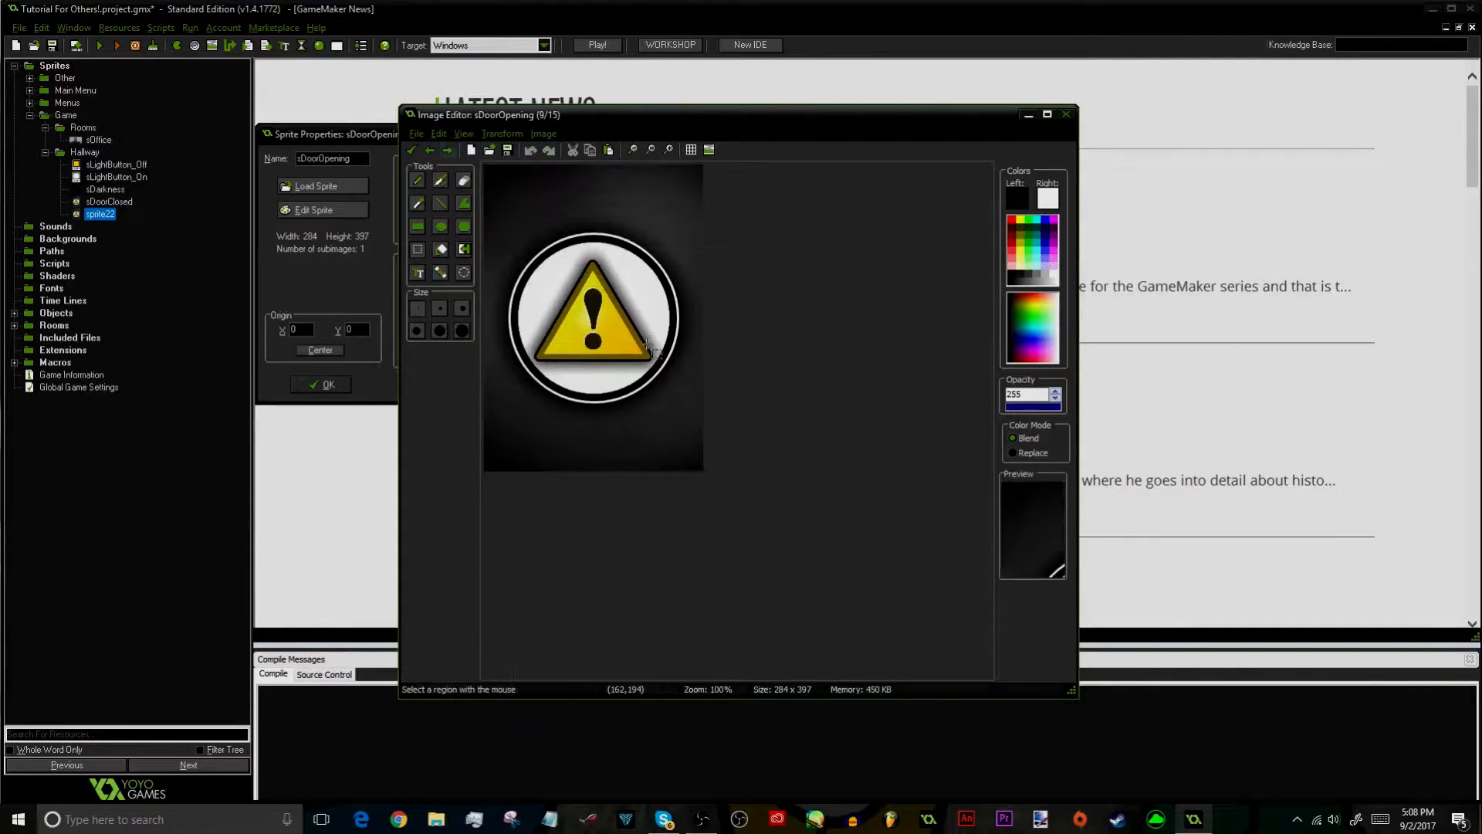
pyautogui.moveTo(630, 329); pyautogui.dragTo(630, 281)
pyautogui.click(448, 150)
pyautogui.hotkey('ctrl', 'a')
pyautogui.moveTo(622, 405); pyautogui.dragTo(620, 245)
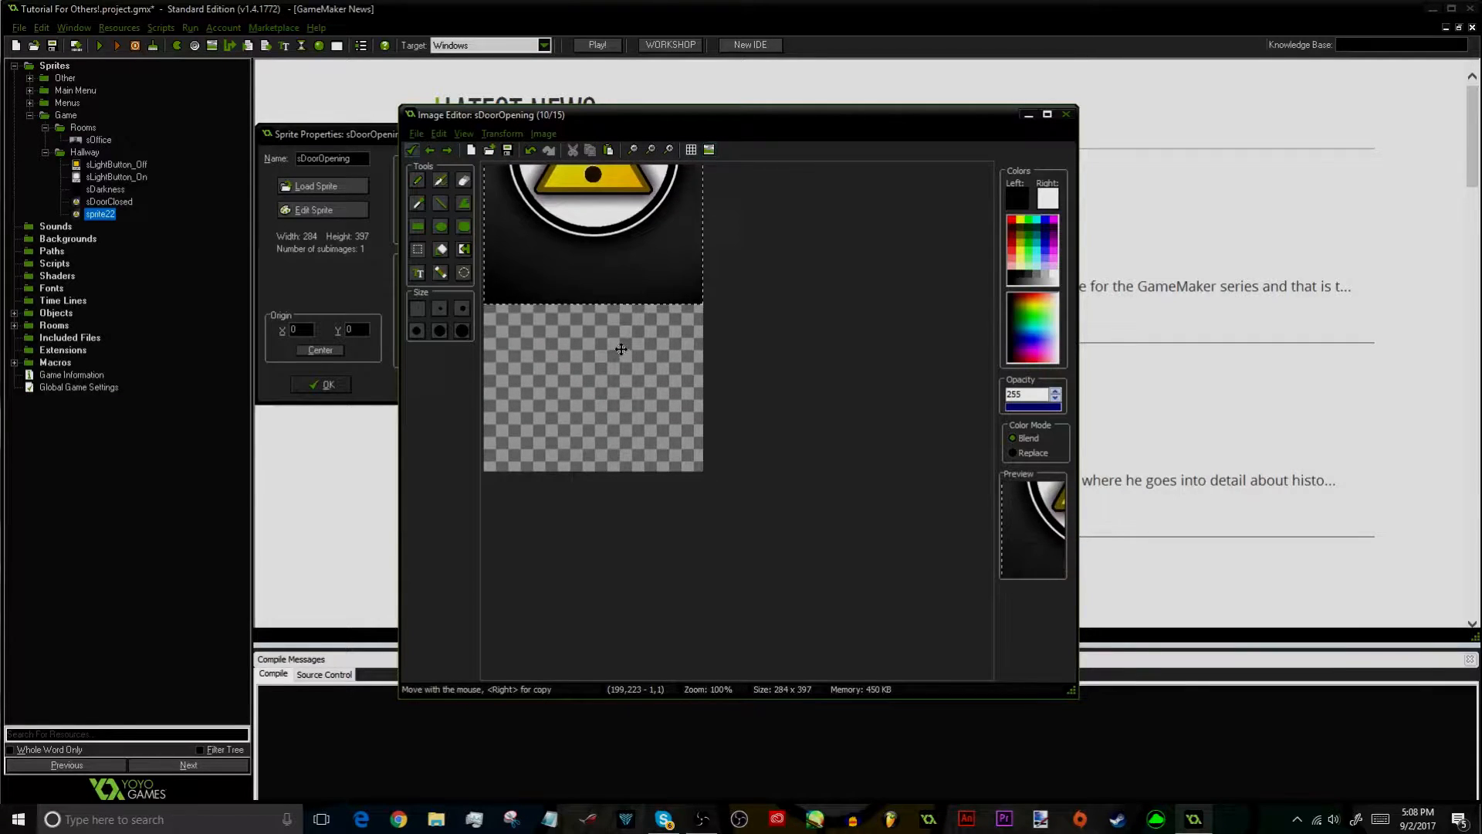
# Shift the door image in frames eleven to fourteen upward until it leaves the canvas completely, and accept the frame edits
pyautogui.click(448, 150)
pyautogui.hotkey('ctrl', 'a')
pyautogui.moveTo(630, 396); pyautogui.dragTo(630, 271)
pyautogui.click(447, 150)
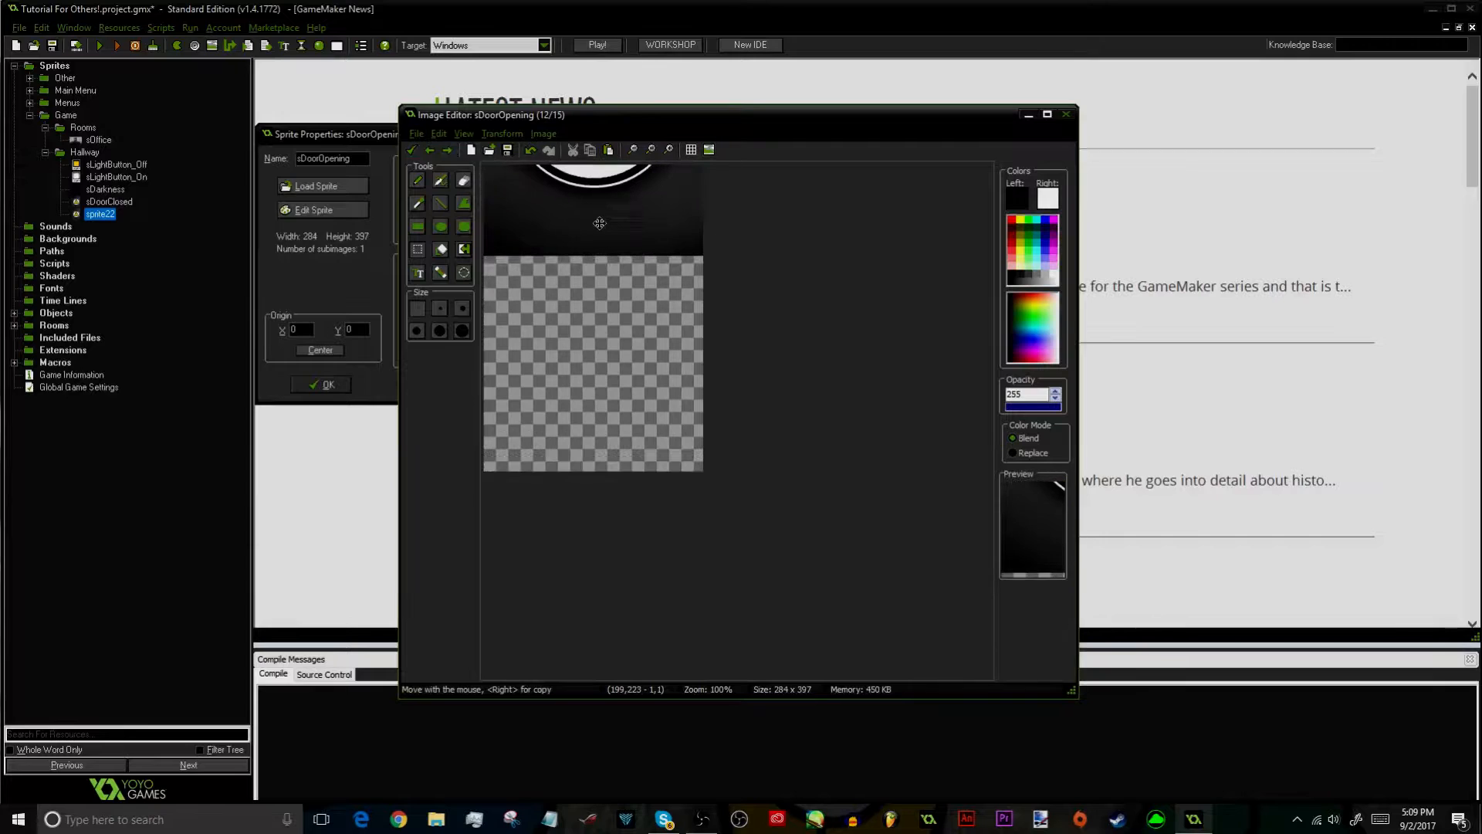
pyautogui.click(448, 150)
pyautogui.hotkey('ctrl', 'a')
pyautogui.moveTo(612, 440); pyautogui.dragTo(612, 145)
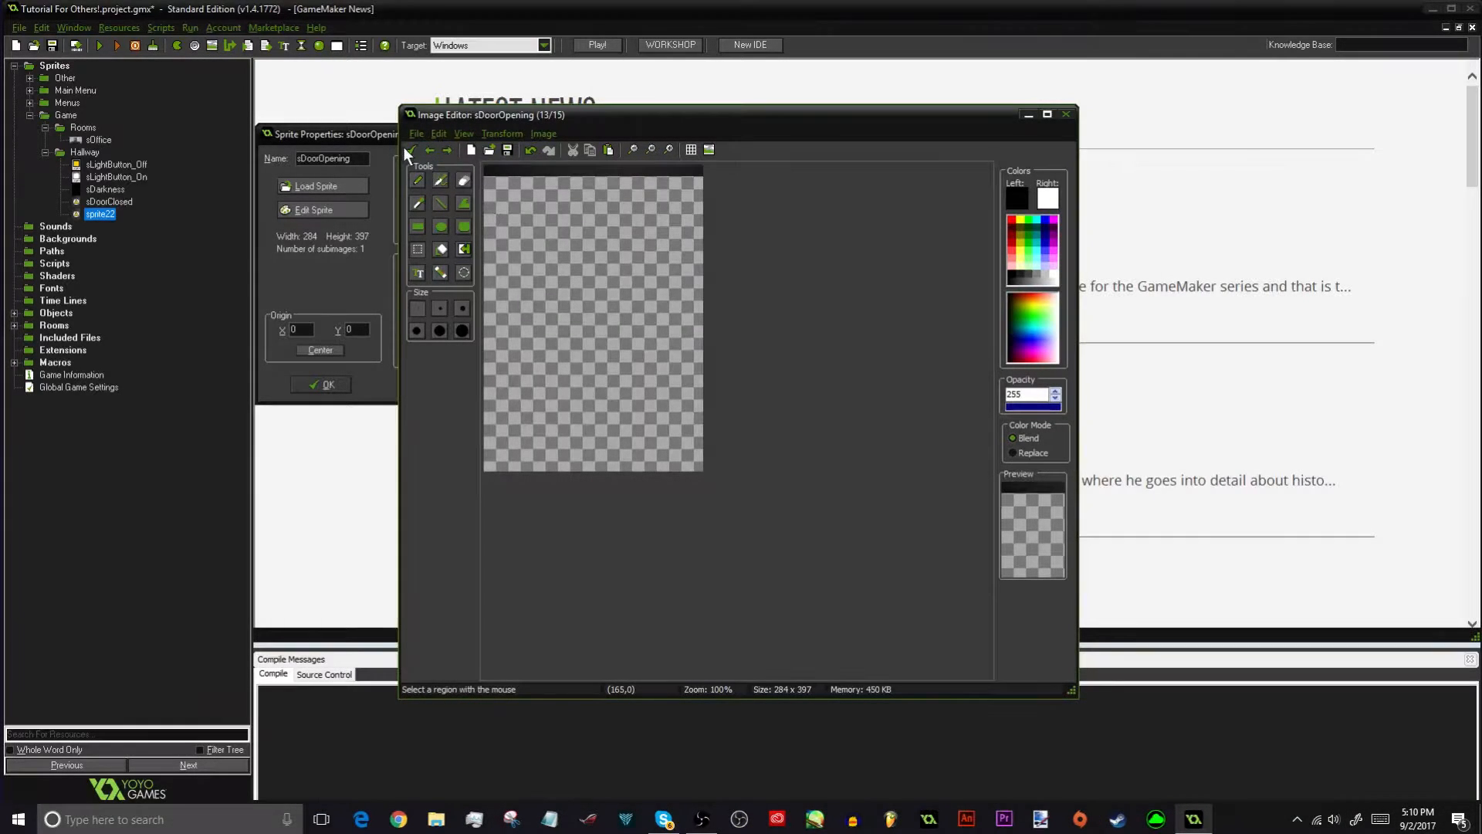
pyautogui.click(405, 147)
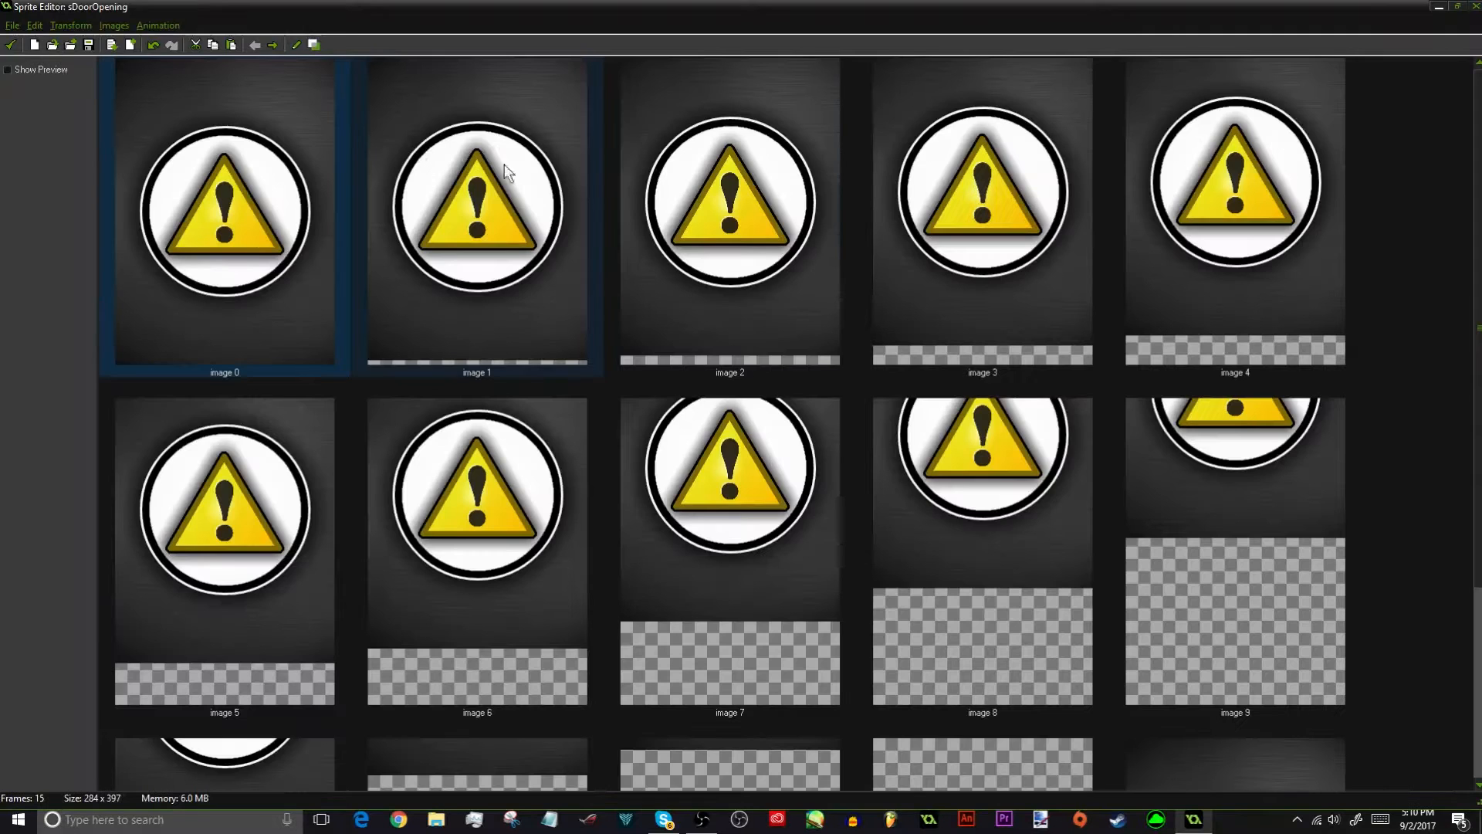
# Delete the leftover unshifted door frame, image 14, at the end of the sDoorOpening animation
pyautogui.scroll(-3, 836, 278)
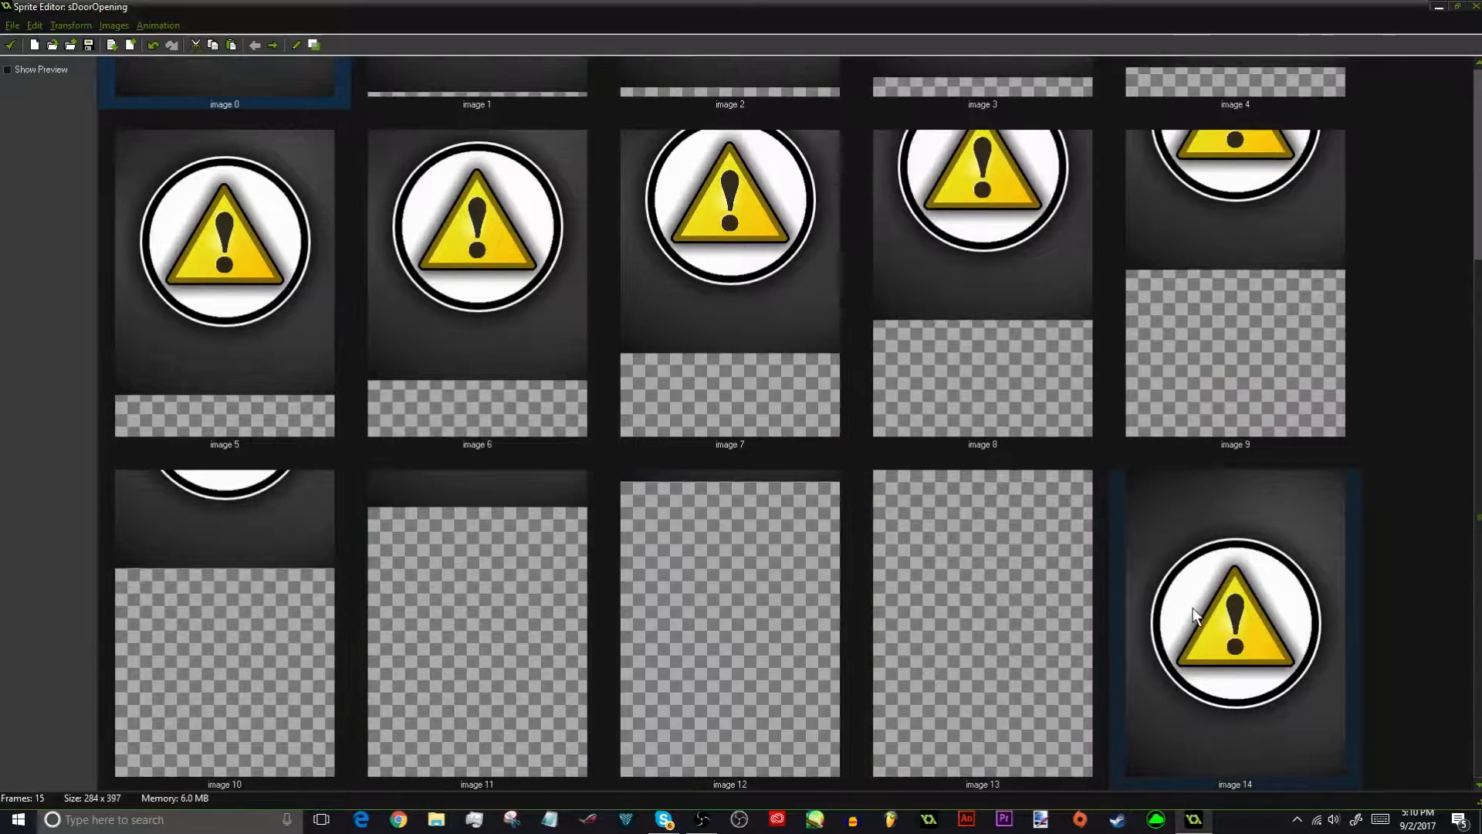
pyautogui.click(1198, 575)
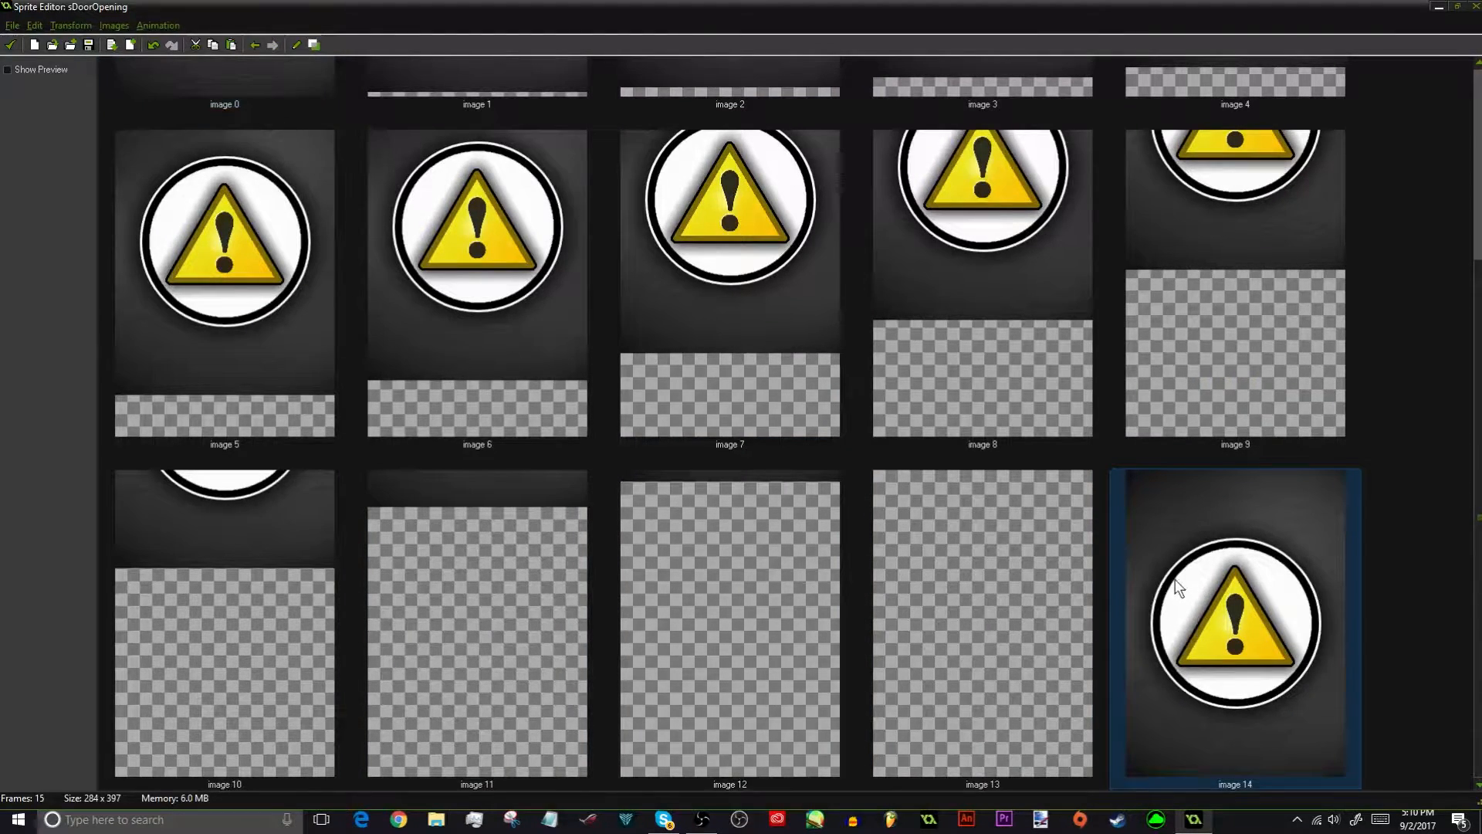
pyautogui.press('Delete')
# Play the door opening animation in an enlarged preview, and close the preview
pyautogui.click(26, 68)
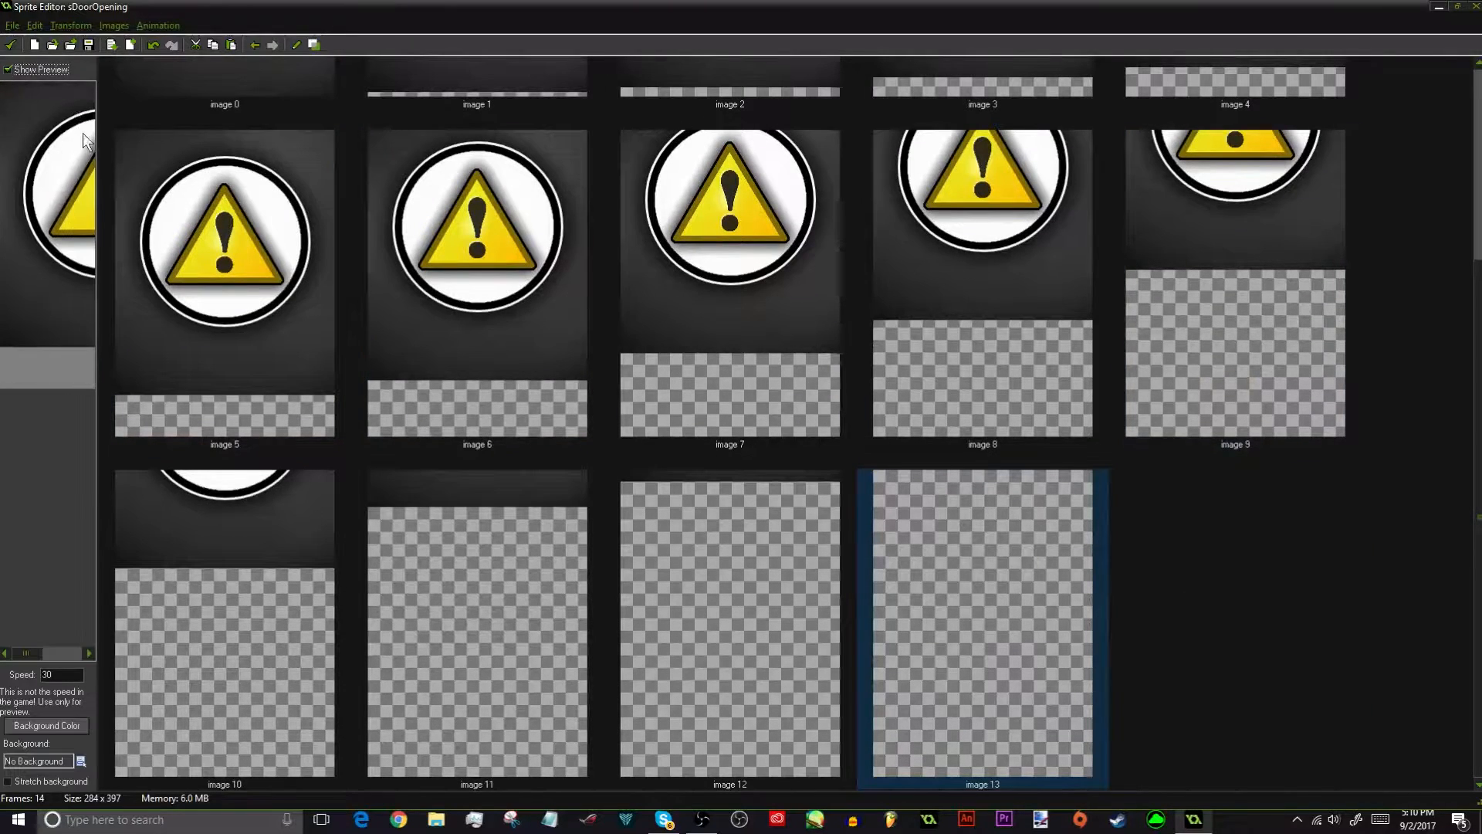
pyautogui.moveTo(97, 147); pyautogui.dragTo(652, 150)
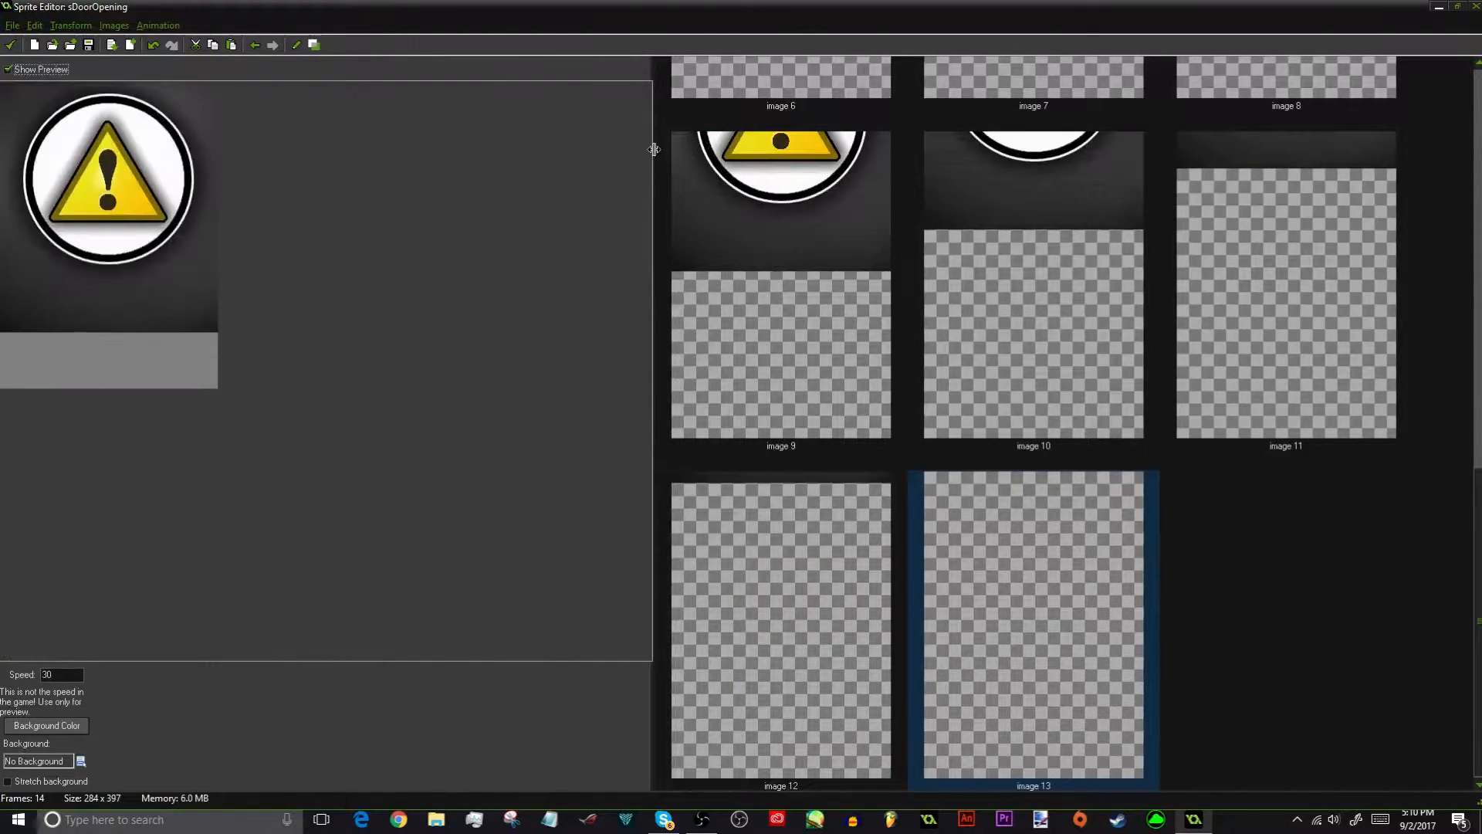
pyautogui.click(44, 70)
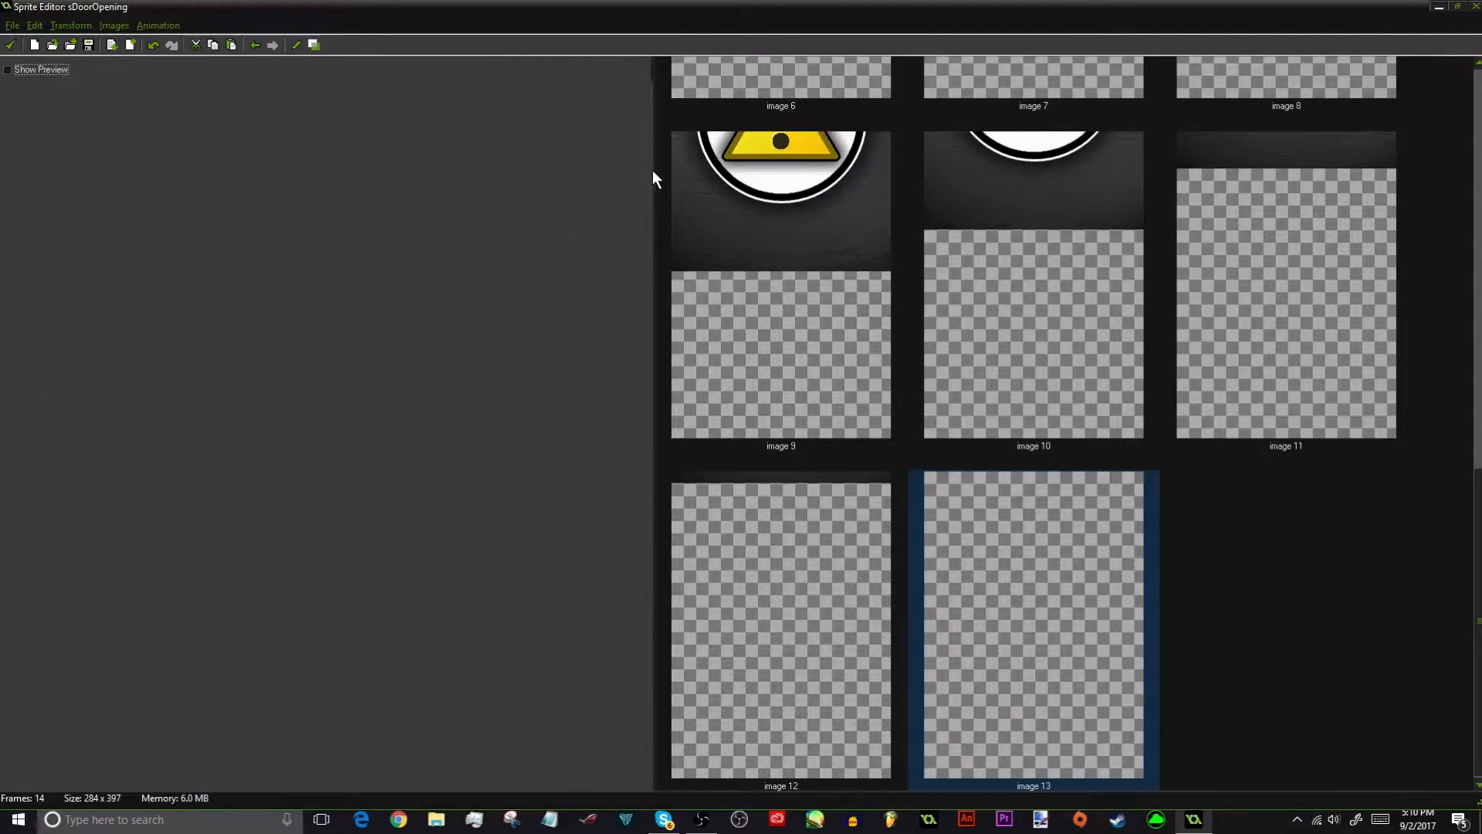
pyautogui.moveTo(651, 169); pyautogui.dragTo(63, 81)
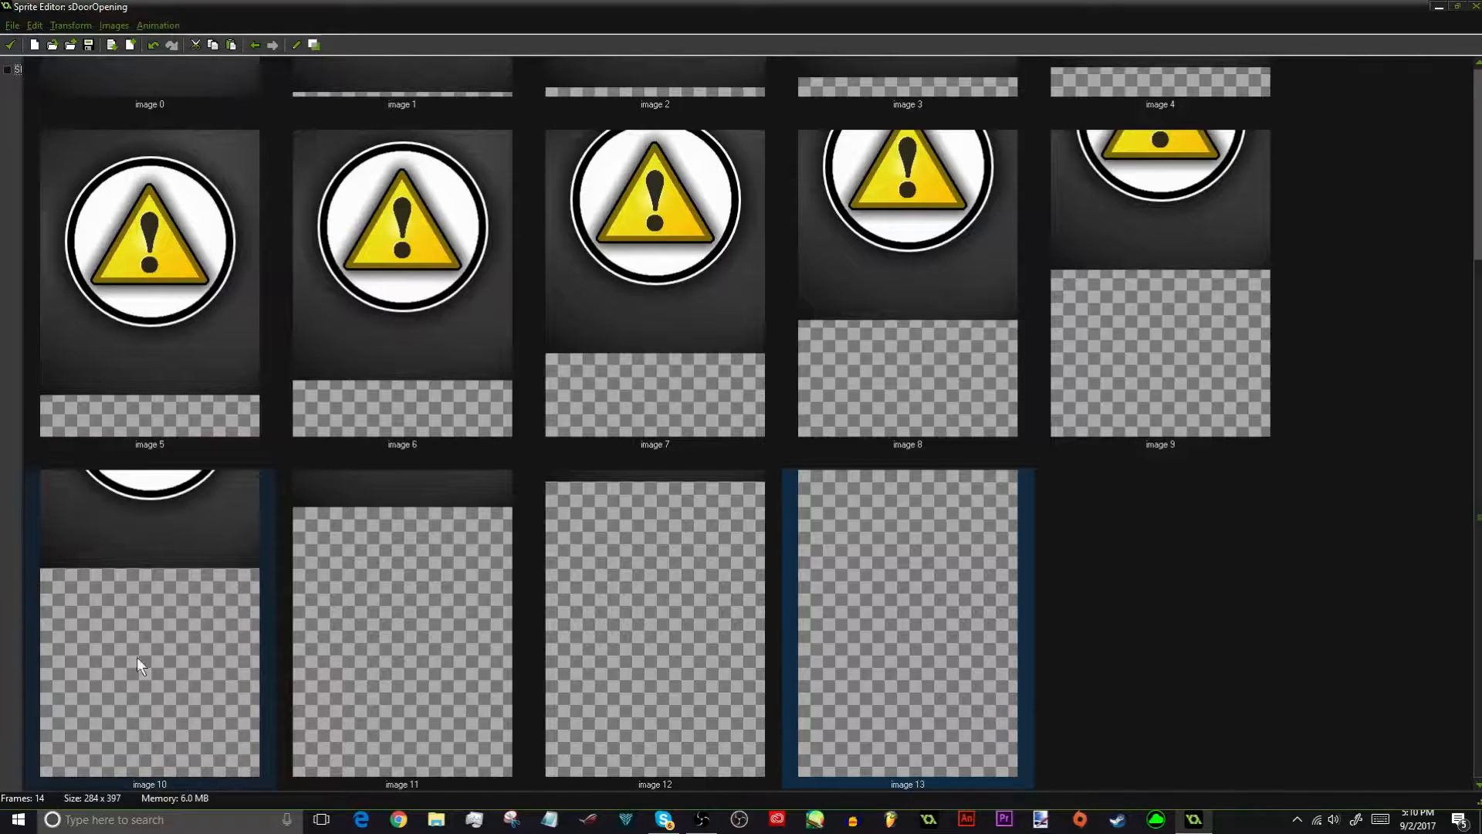
# Stretch the sDoorOpening animation to 28 frames
pyautogui.click(171, 26)
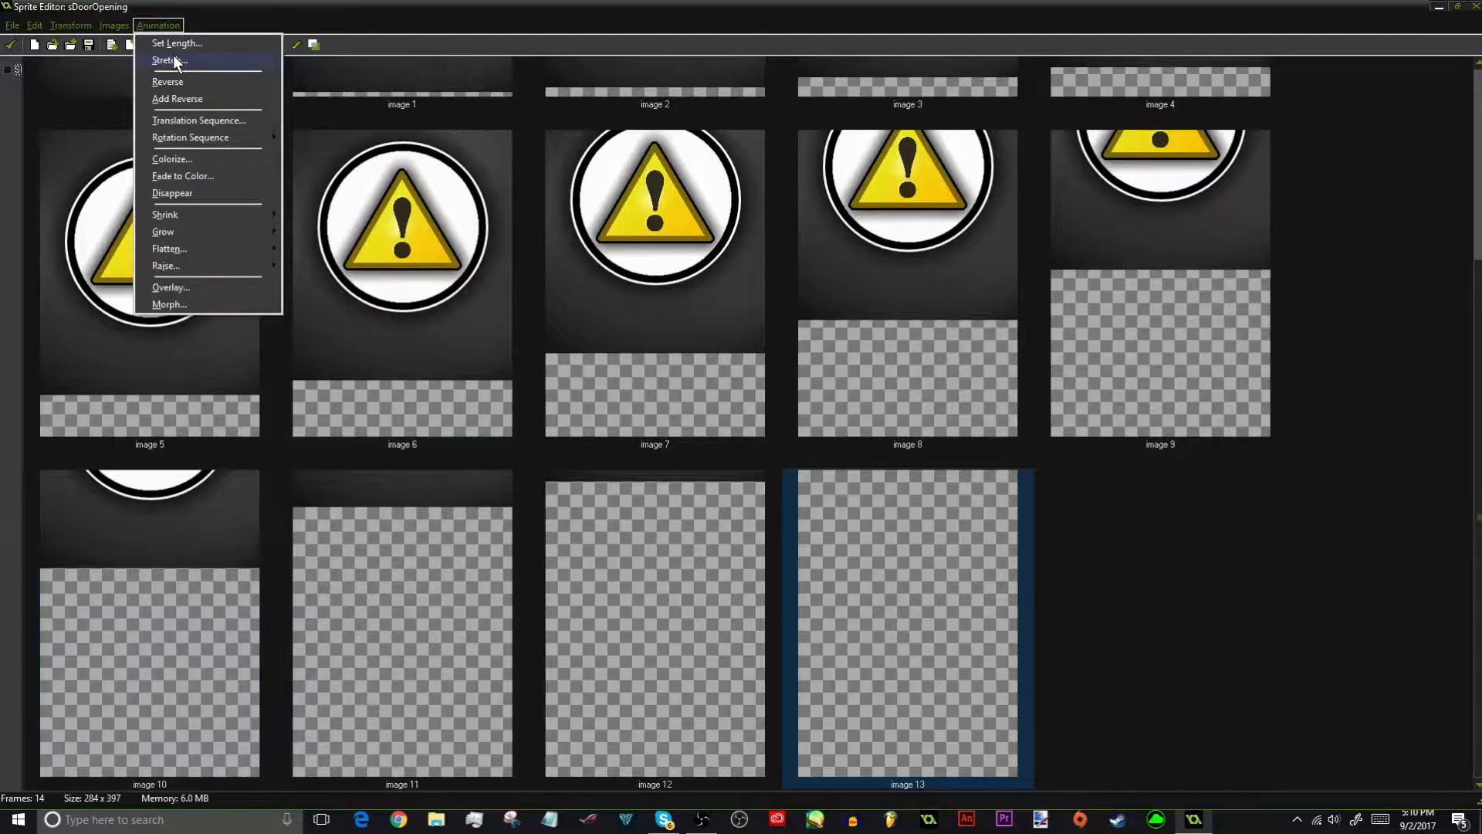
pyautogui.click(173, 59)
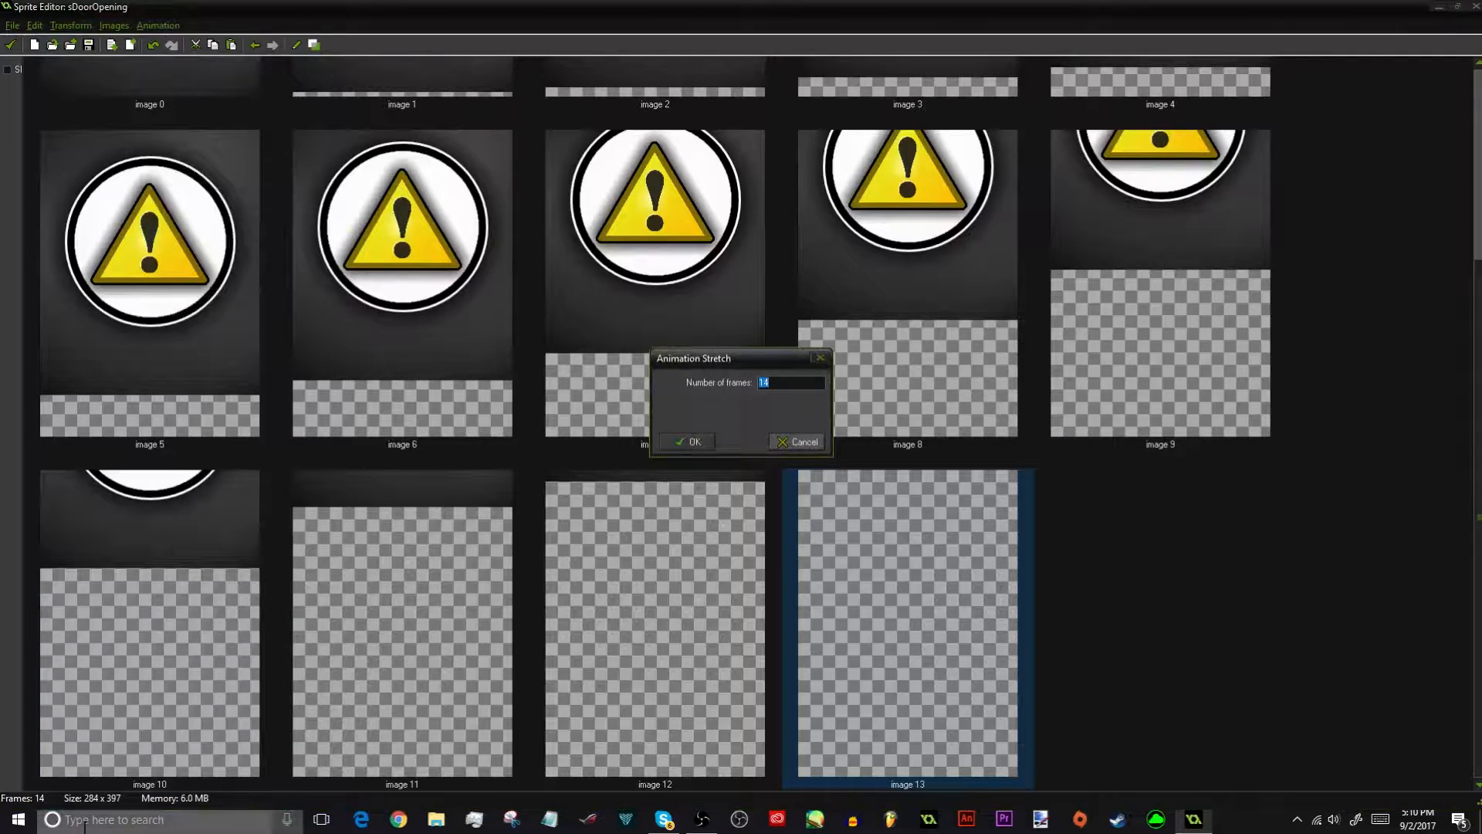
pyautogui.write('28')
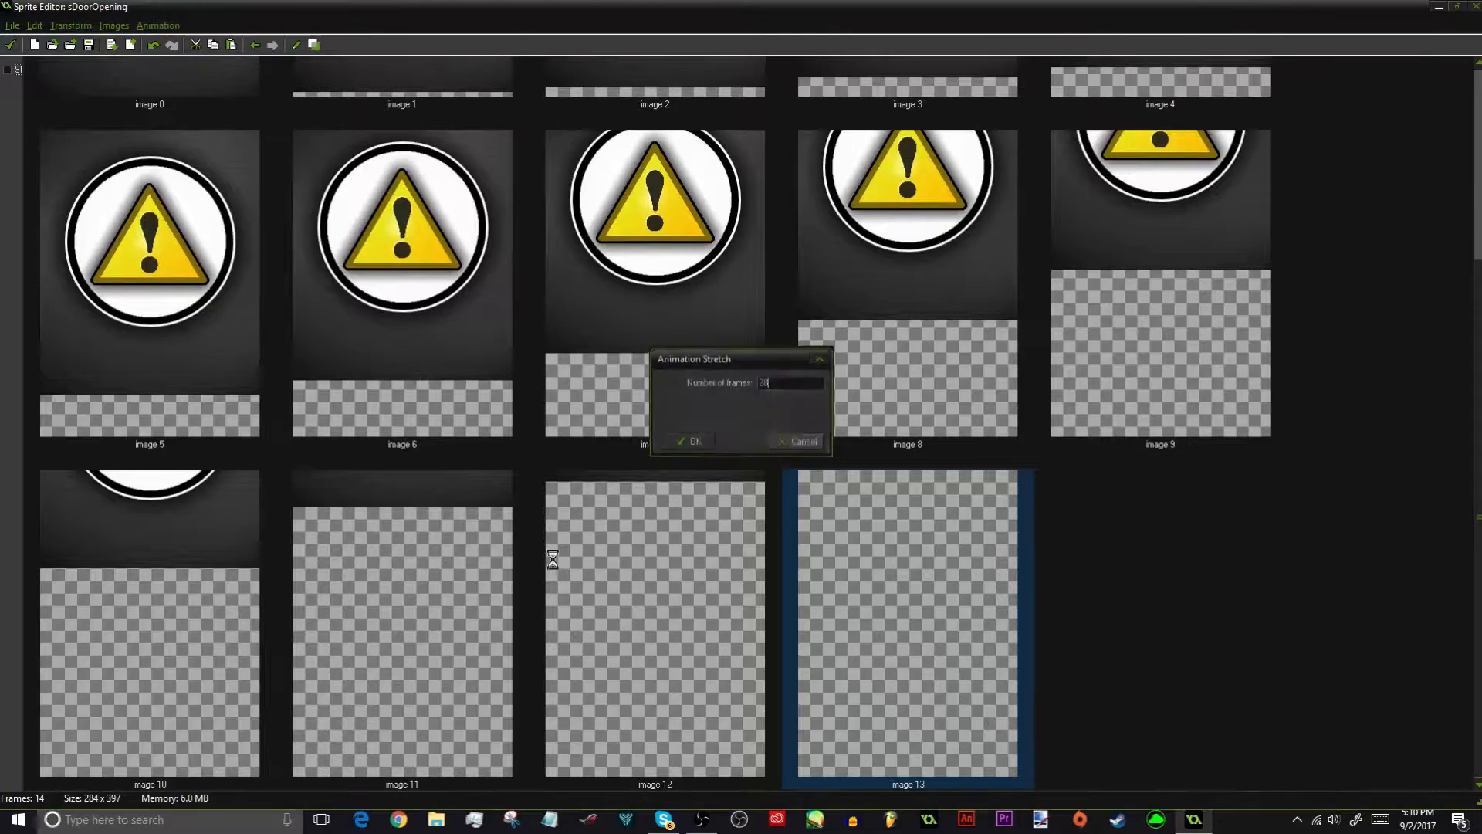
pyautogui.press('Return')
# Preview the stretched animation in a narrower preview area at speed 60, and again at speed 30
pyautogui.click(15, 69)
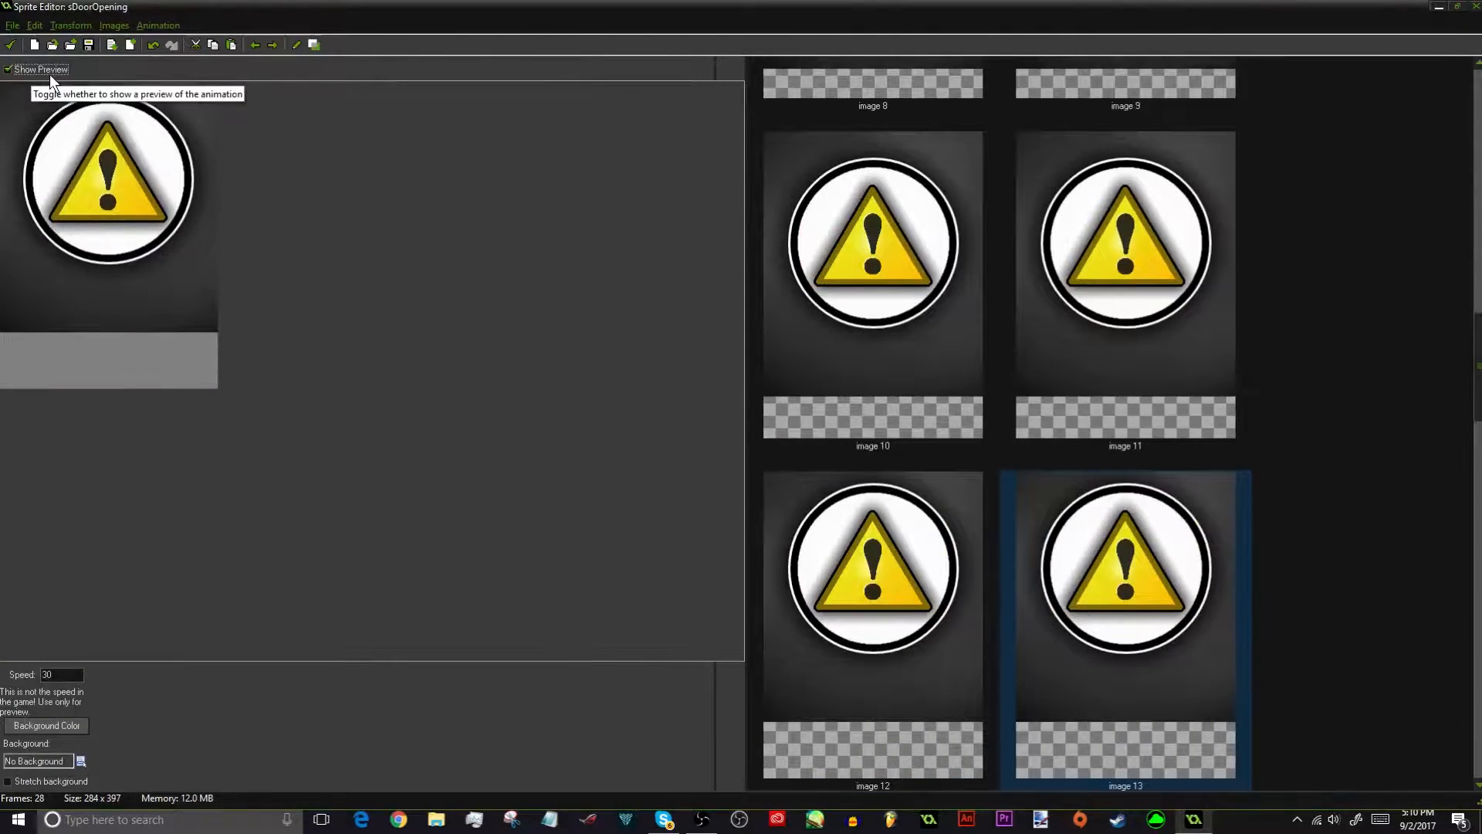
pyautogui.click(48, 71)
pyautogui.moveTo(745, 113); pyautogui.dragTo(327, 100)
pyautogui.click(8, 70)
pyautogui.doubleClick(54, 675)
pyautogui.write('60')
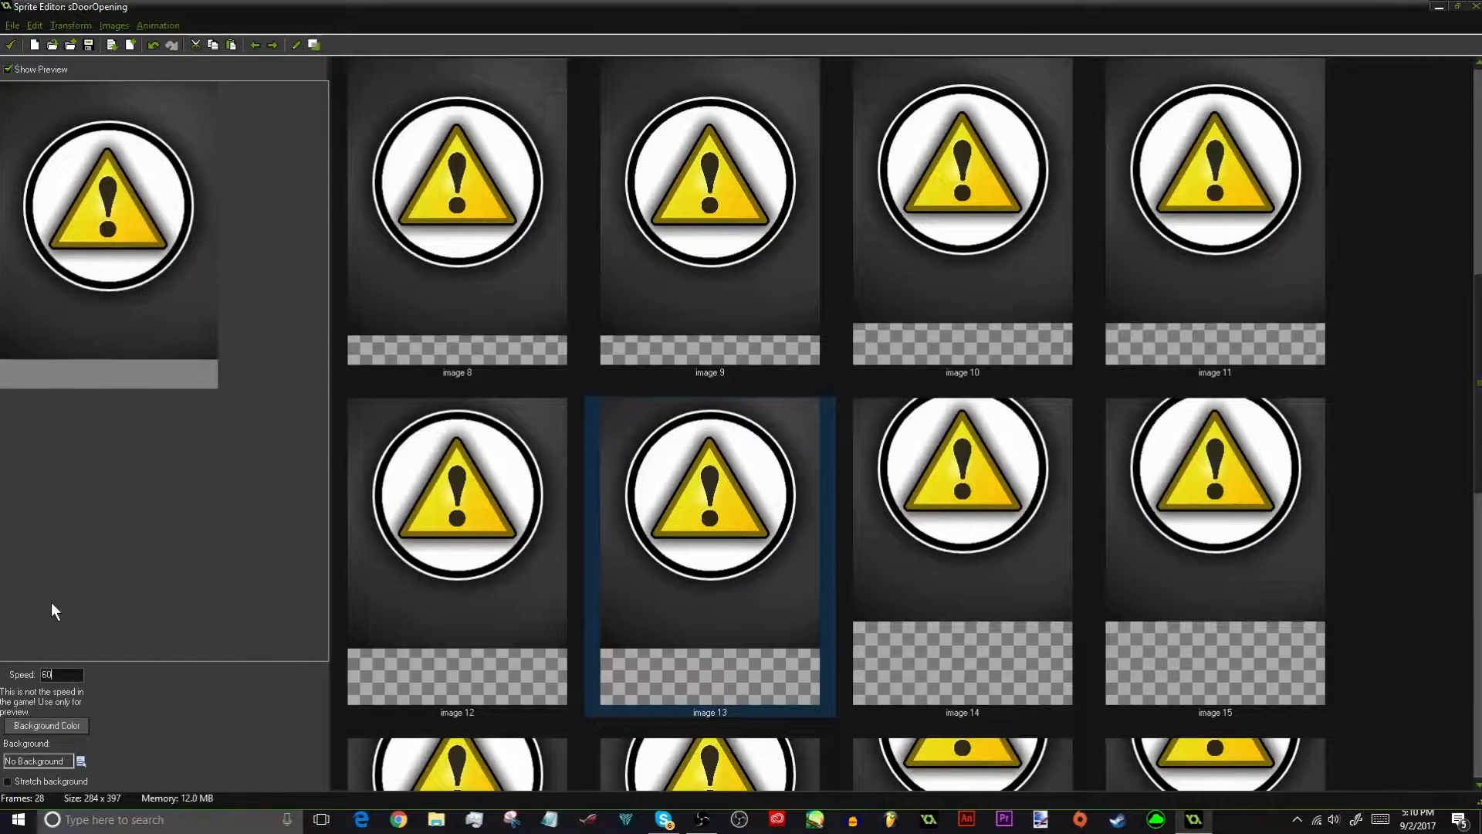
pyautogui.doubleClick(54, 675)
pyautogui.write('30')
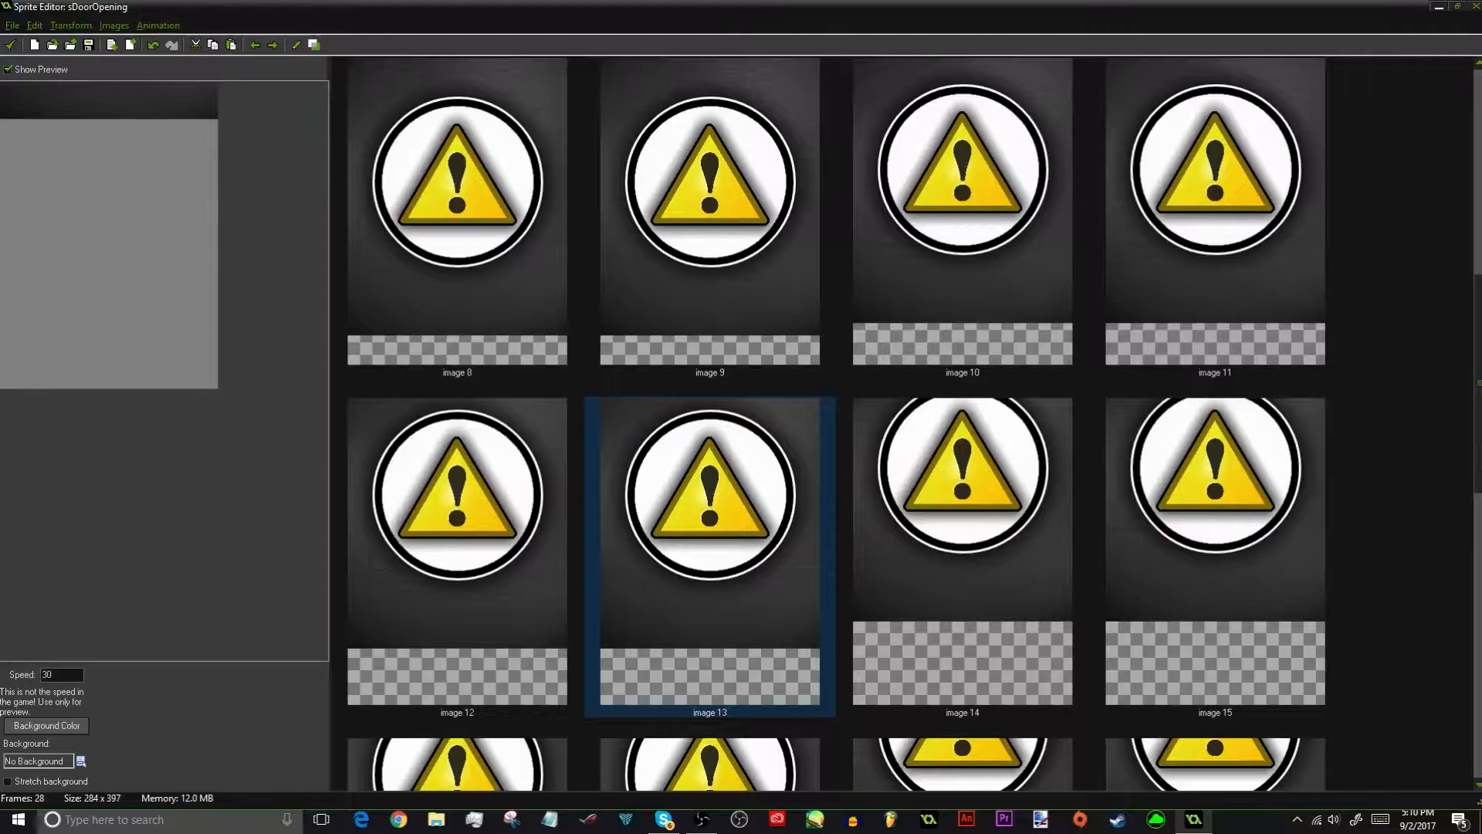
# Accept the edited frames and the sDoorOpening properties, and duplicate the sDoorOpening sprite
pyautogui.click(11, 46)
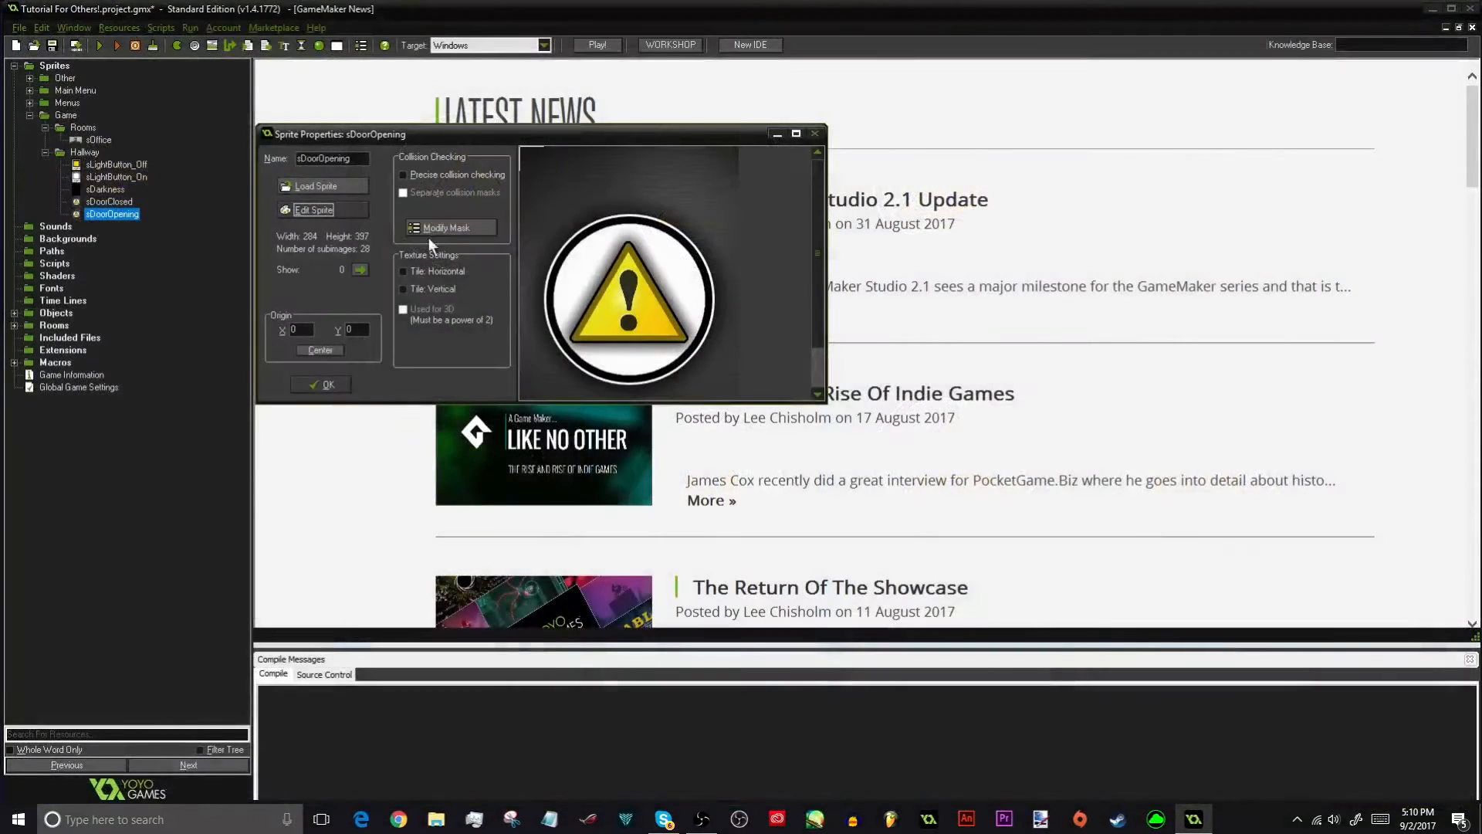
pyautogui.click(330, 383)
pyautogui.rightClick(112, 214)
pyautogui.click(99, 262)
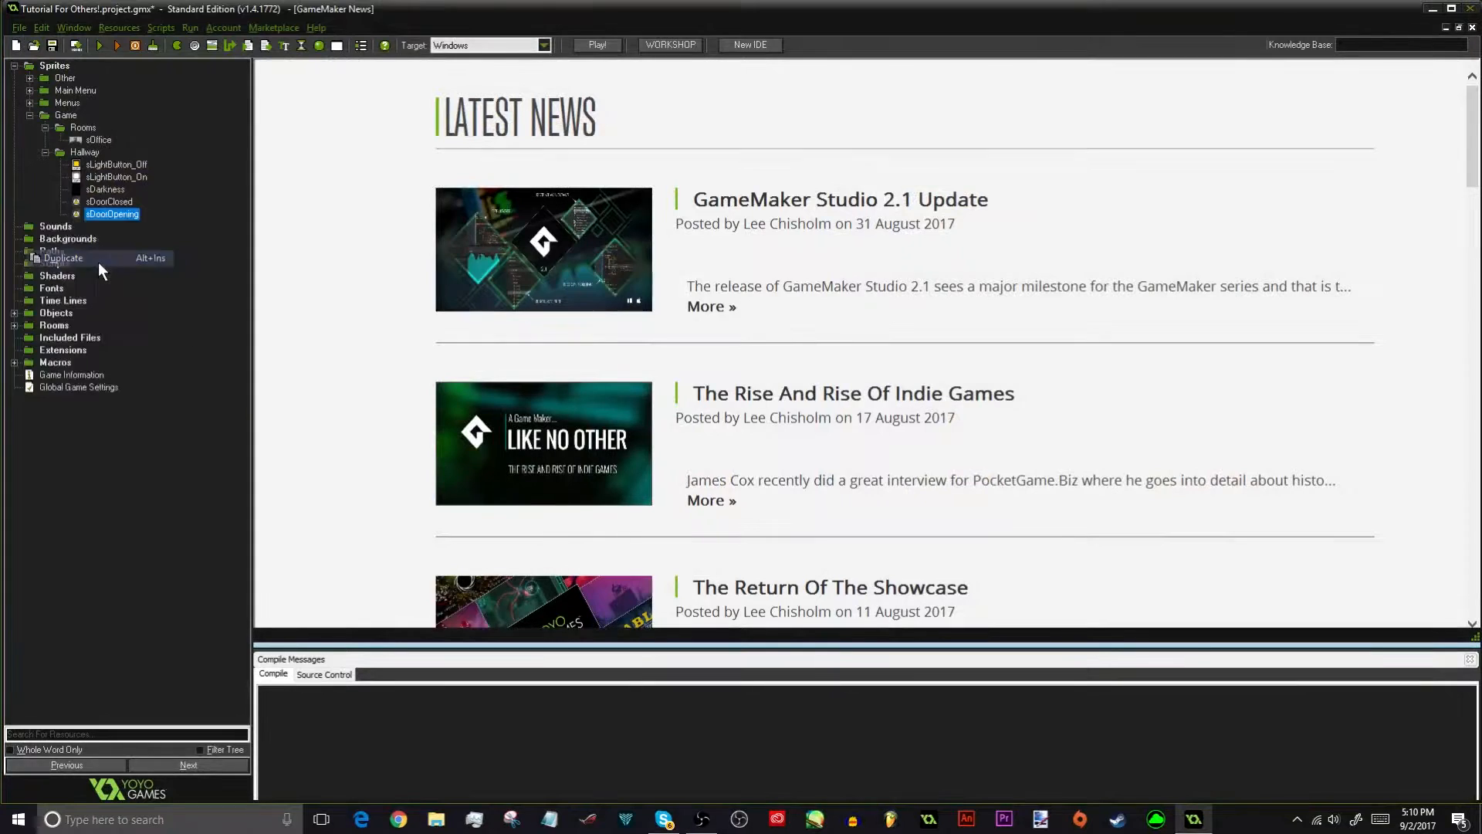
# Name the duplicated sprite sDoorClosing, reverse its animation, and accept the sprite
pyautogui.write('s')
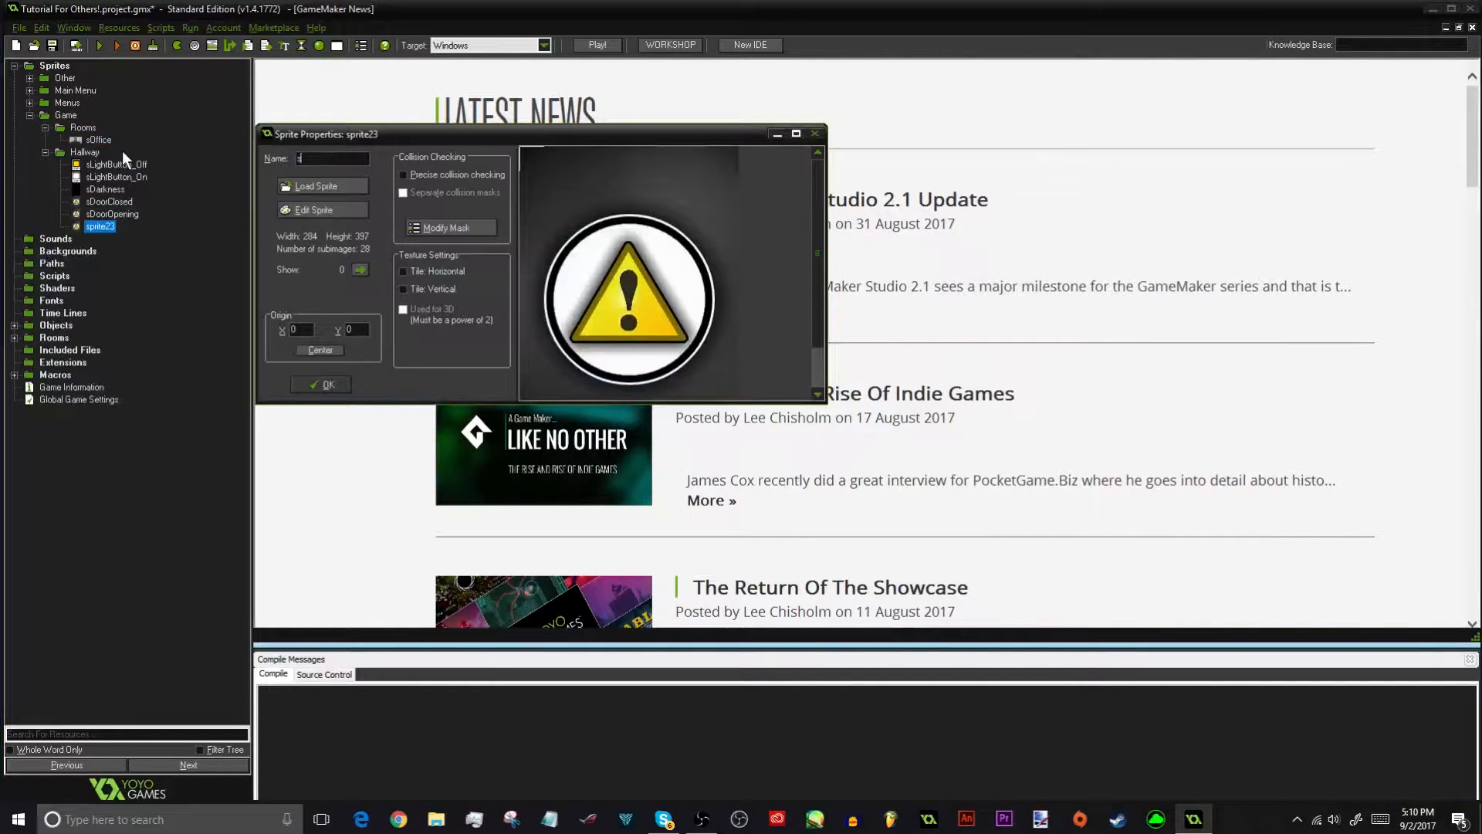
pyautogui.write('DoorClosing')
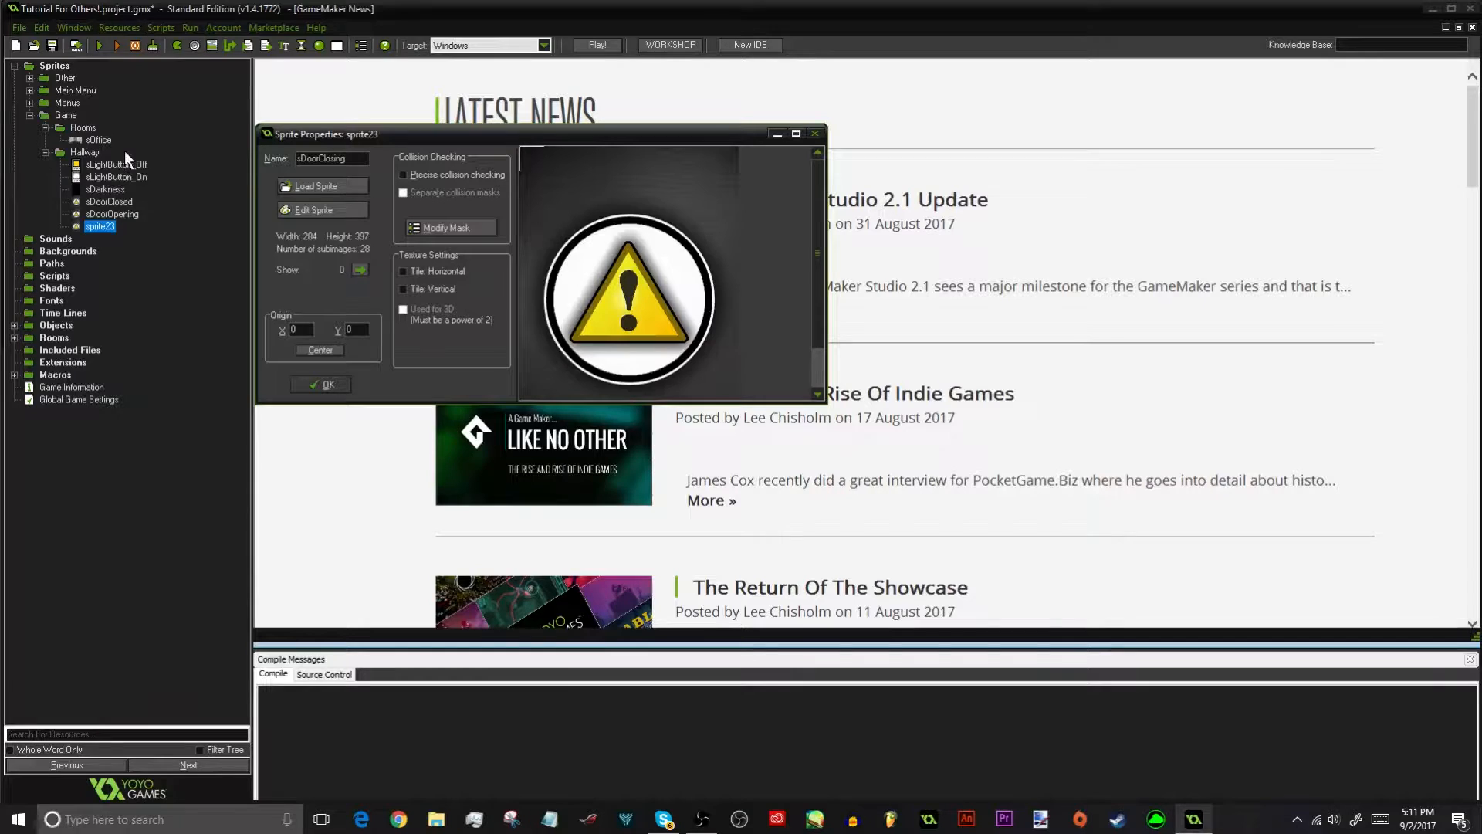
pyautogui.click(304, 207)
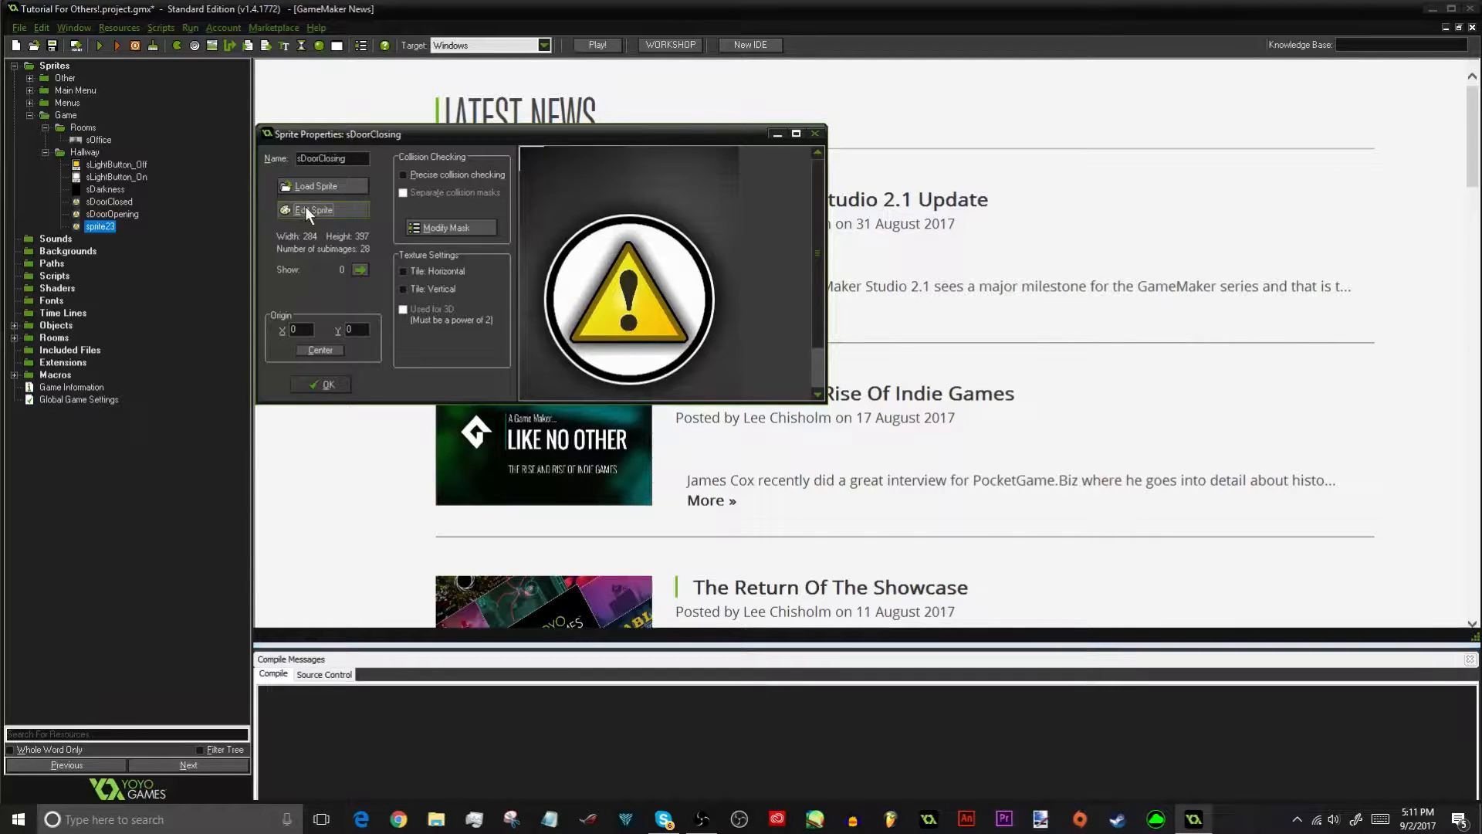
pyautogui.click(173, 25)
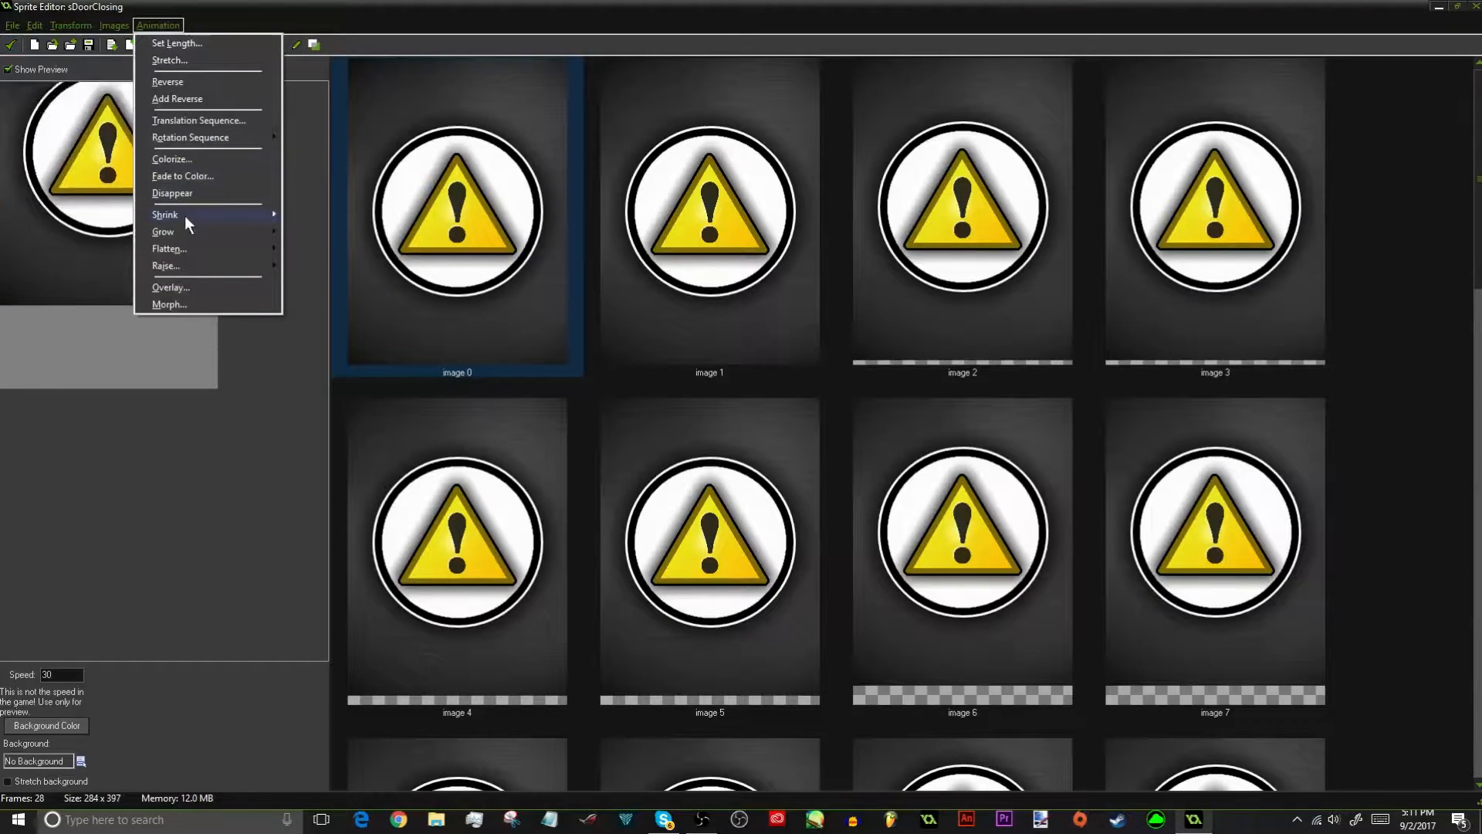
pyautogui.click(176, 83)
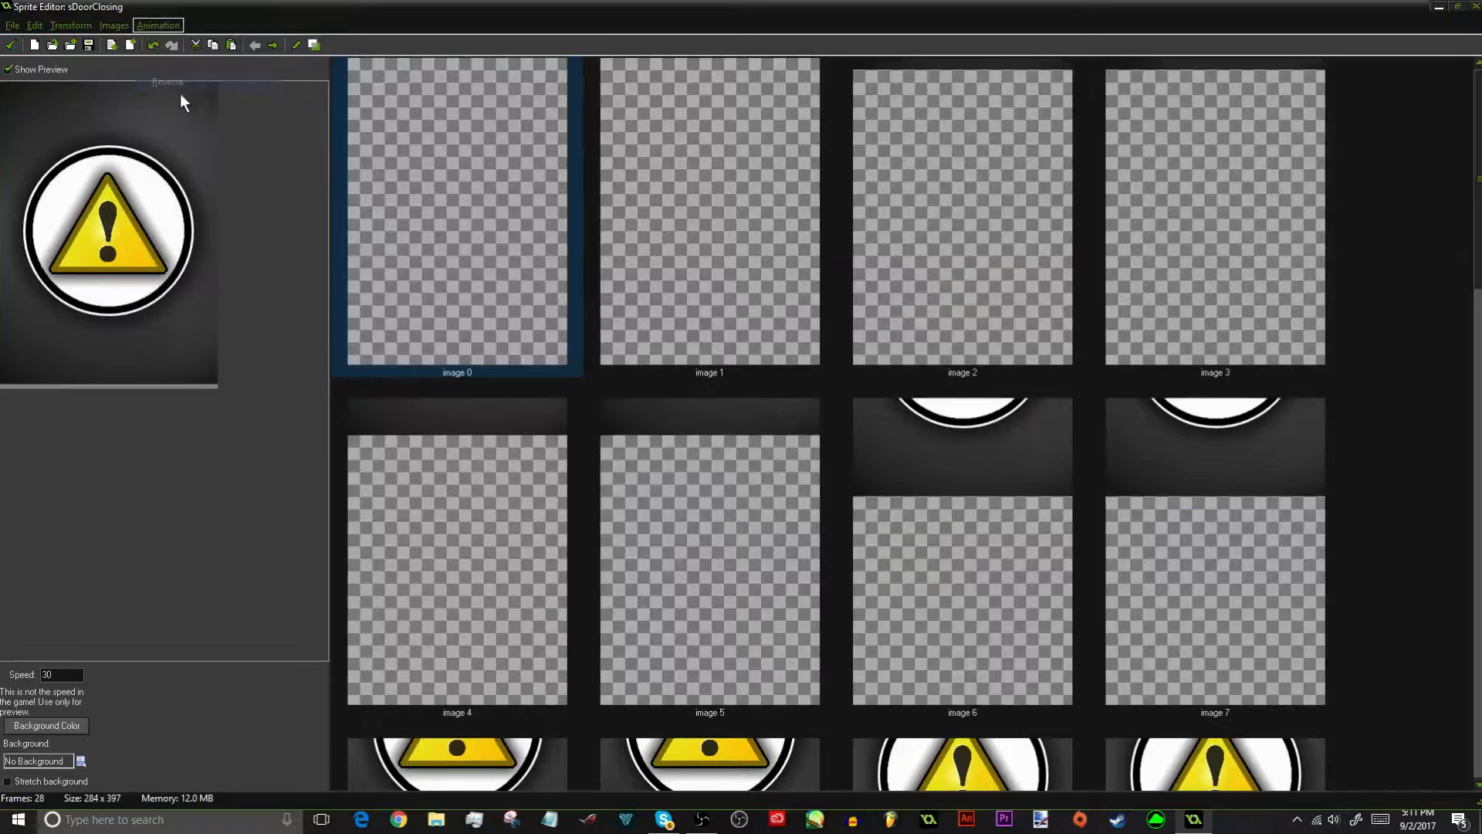
pyautogui.click(10, 46)
pyautogui.click(299, 383)
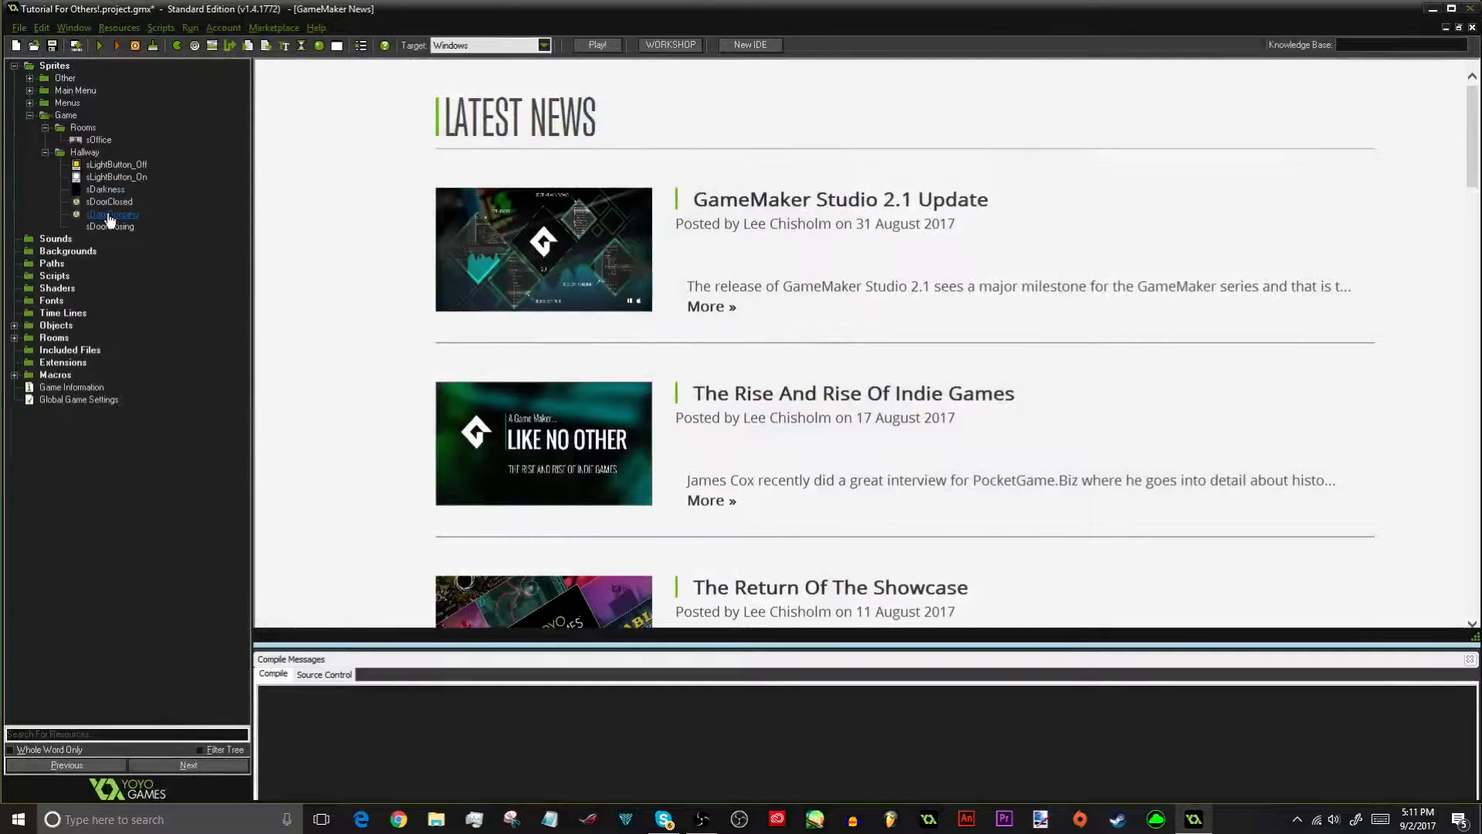
# Duplicate the sDoorClosed sprite and name the copy sDoorOpened
pyautogui.rightClick(109, 201)
pyautogui.click(280, 202)
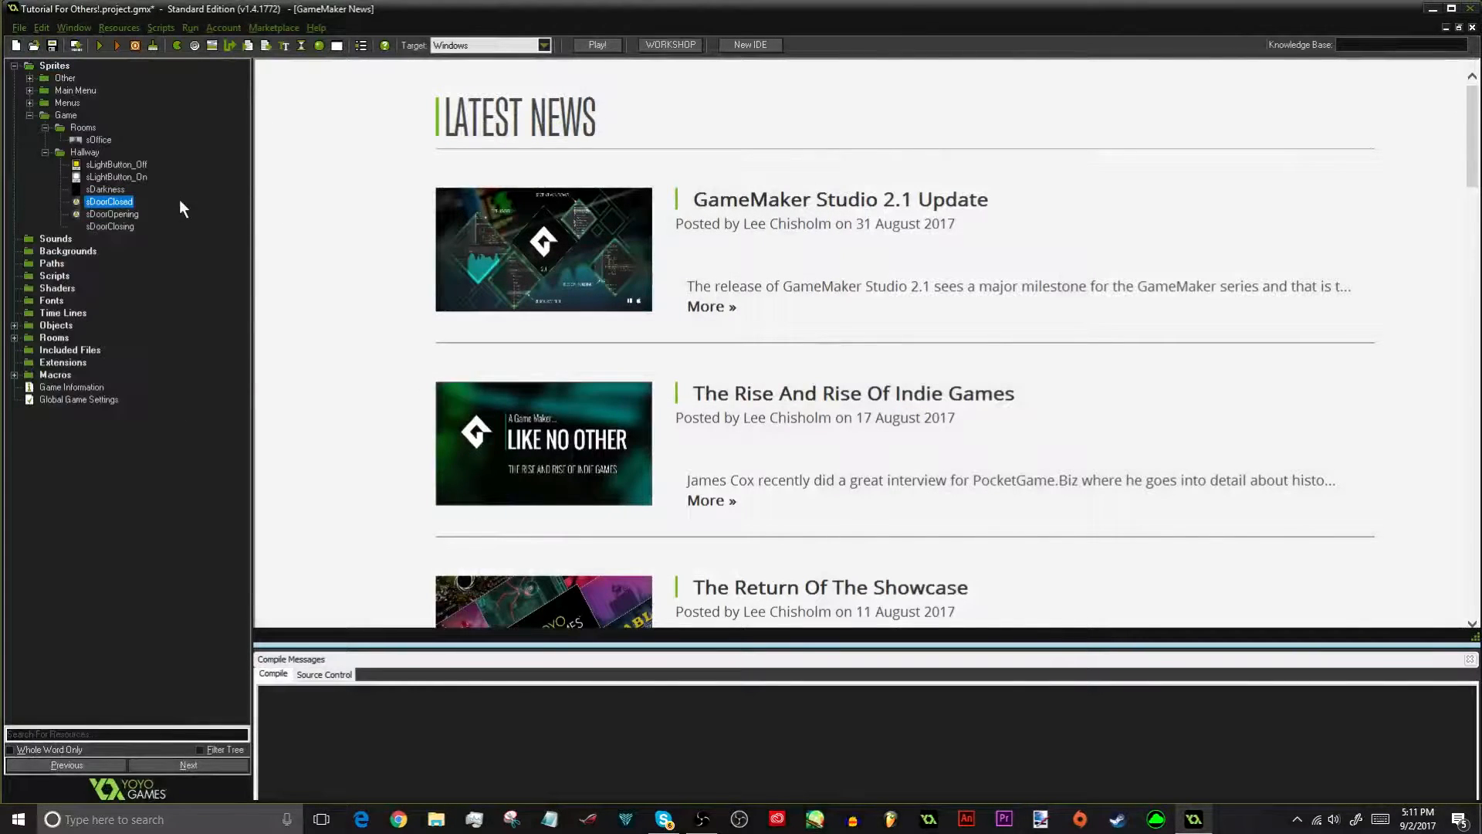
pyautogui.rightClick(113, 206)
pyautogui.click(95, 250)
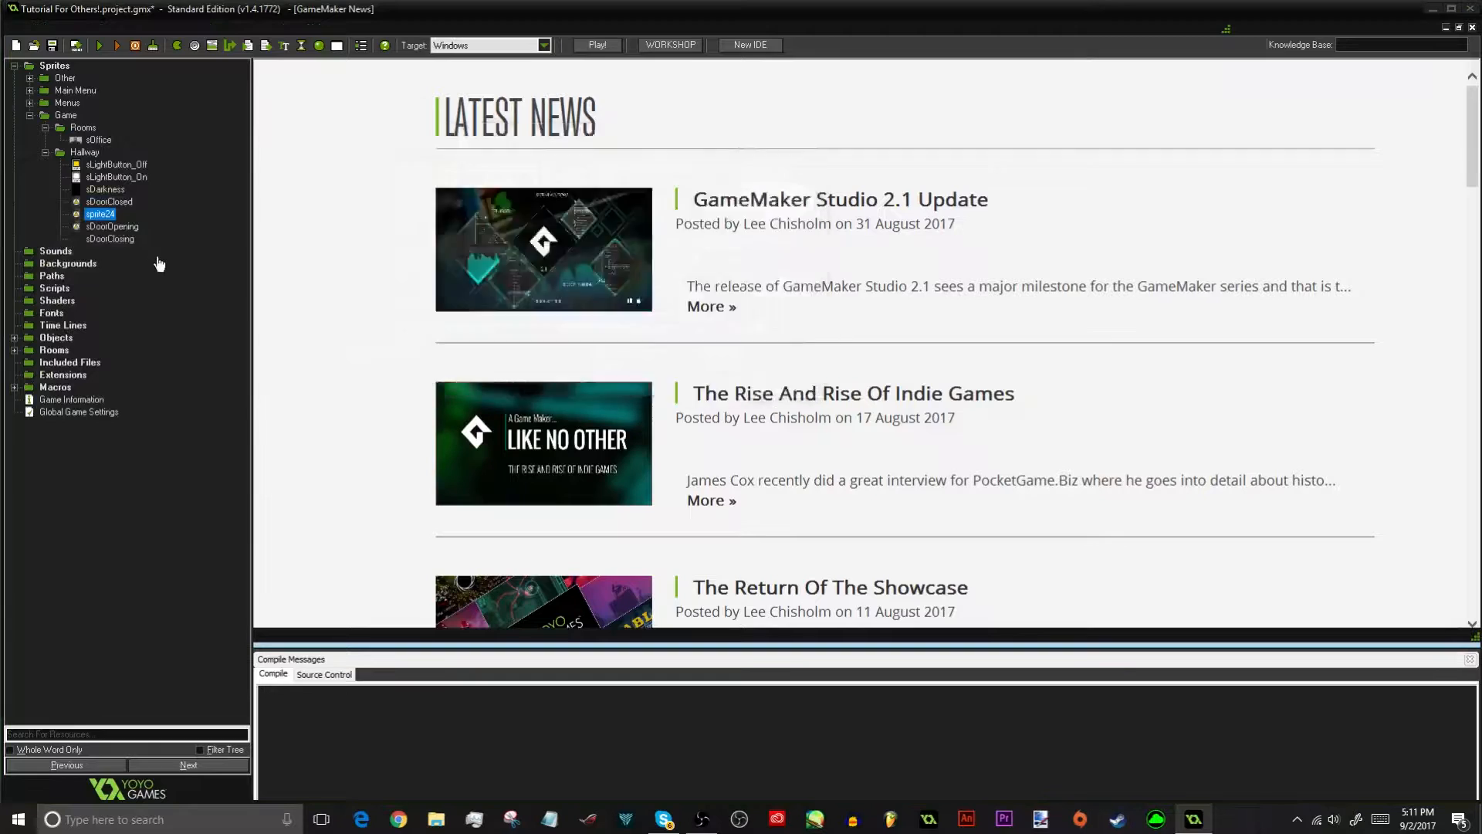
pyautogui.write('sDoor')
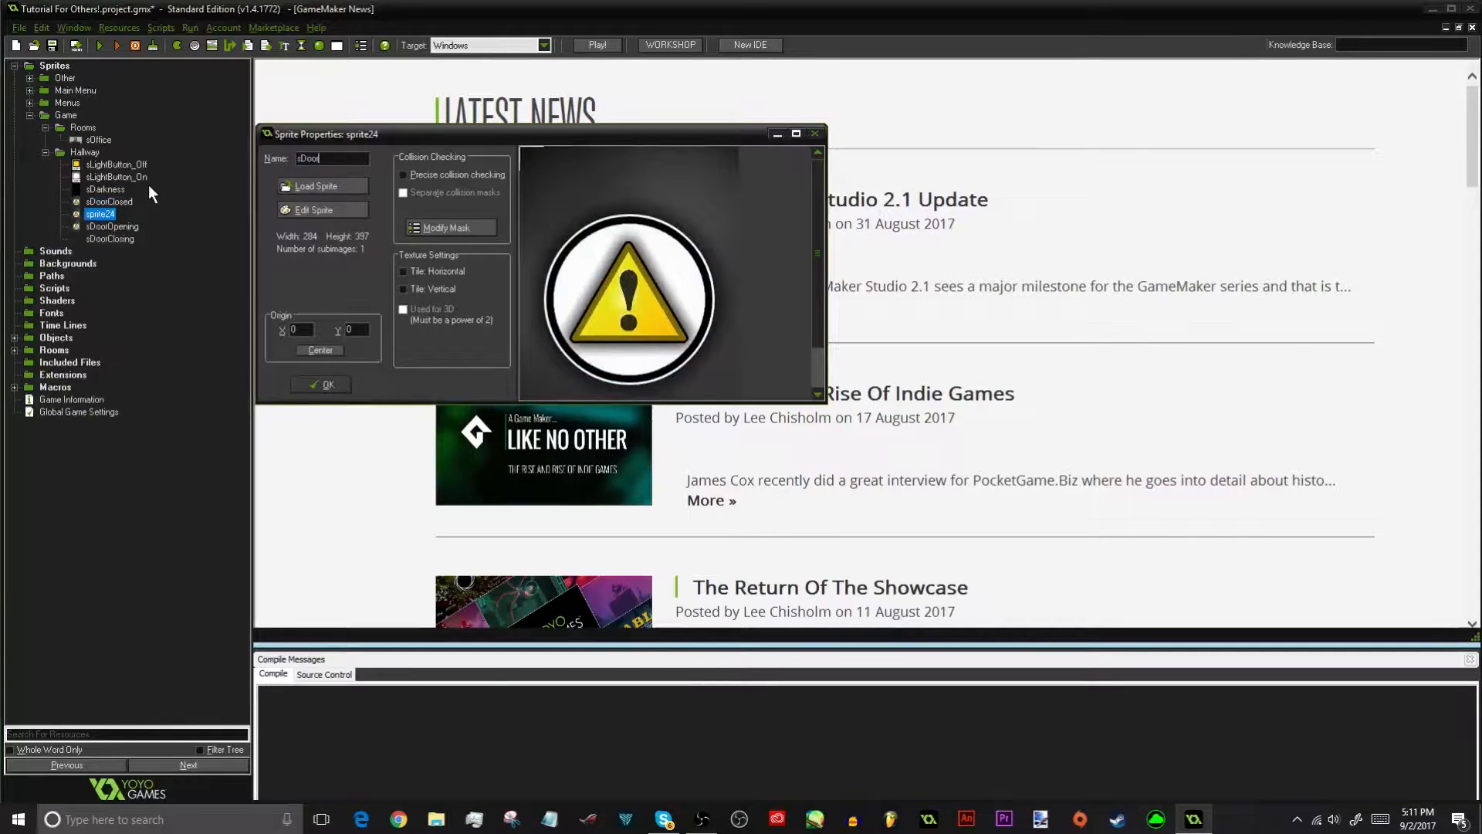
pyautogui.write('Opened')
# Erase the whole door image from sDoorOpened's only frame, and accept the empty sprite
pyautogui.click(321, 212)
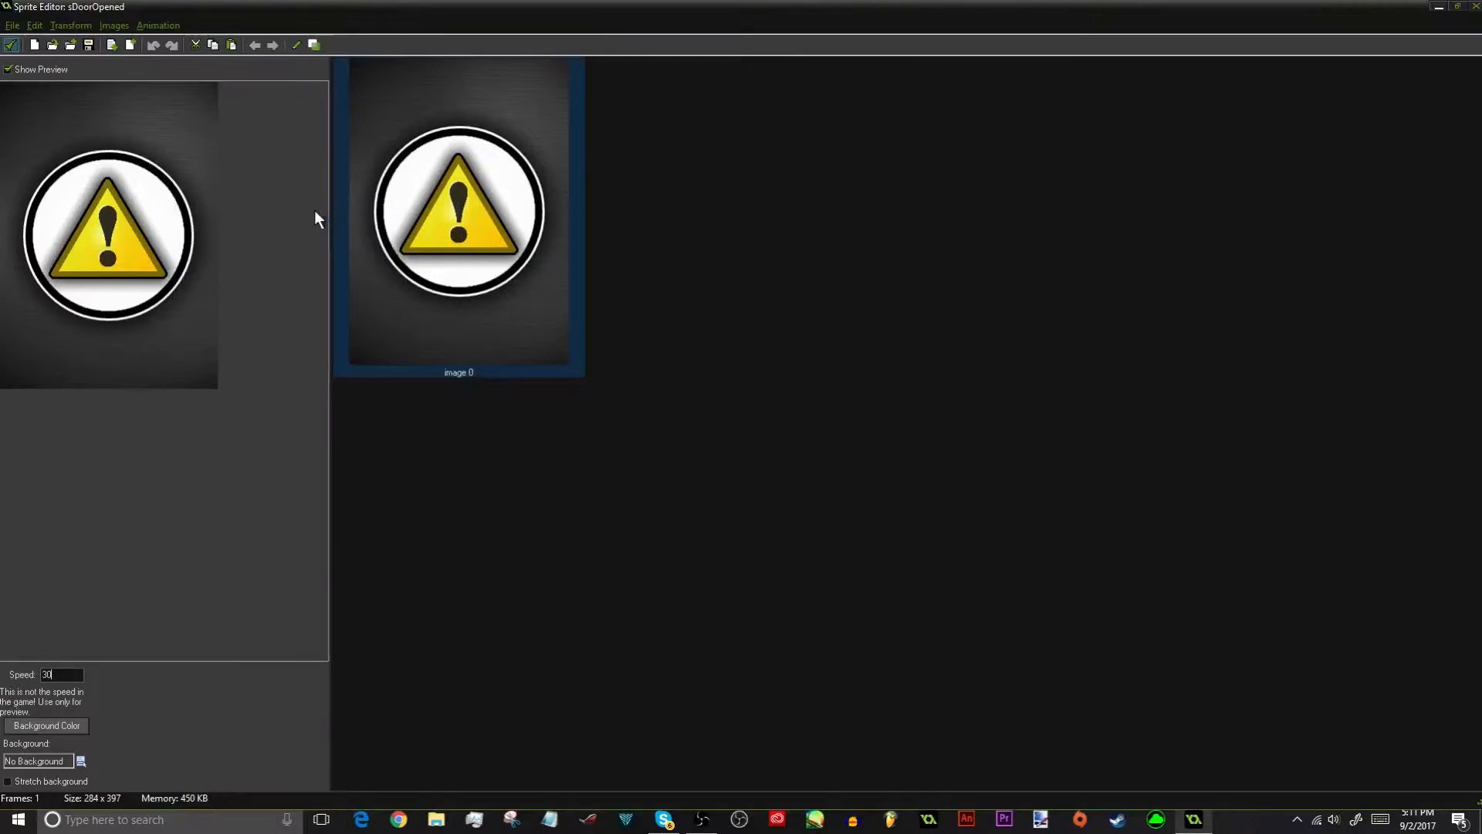
pyautogui.doubleClick(479, 189)
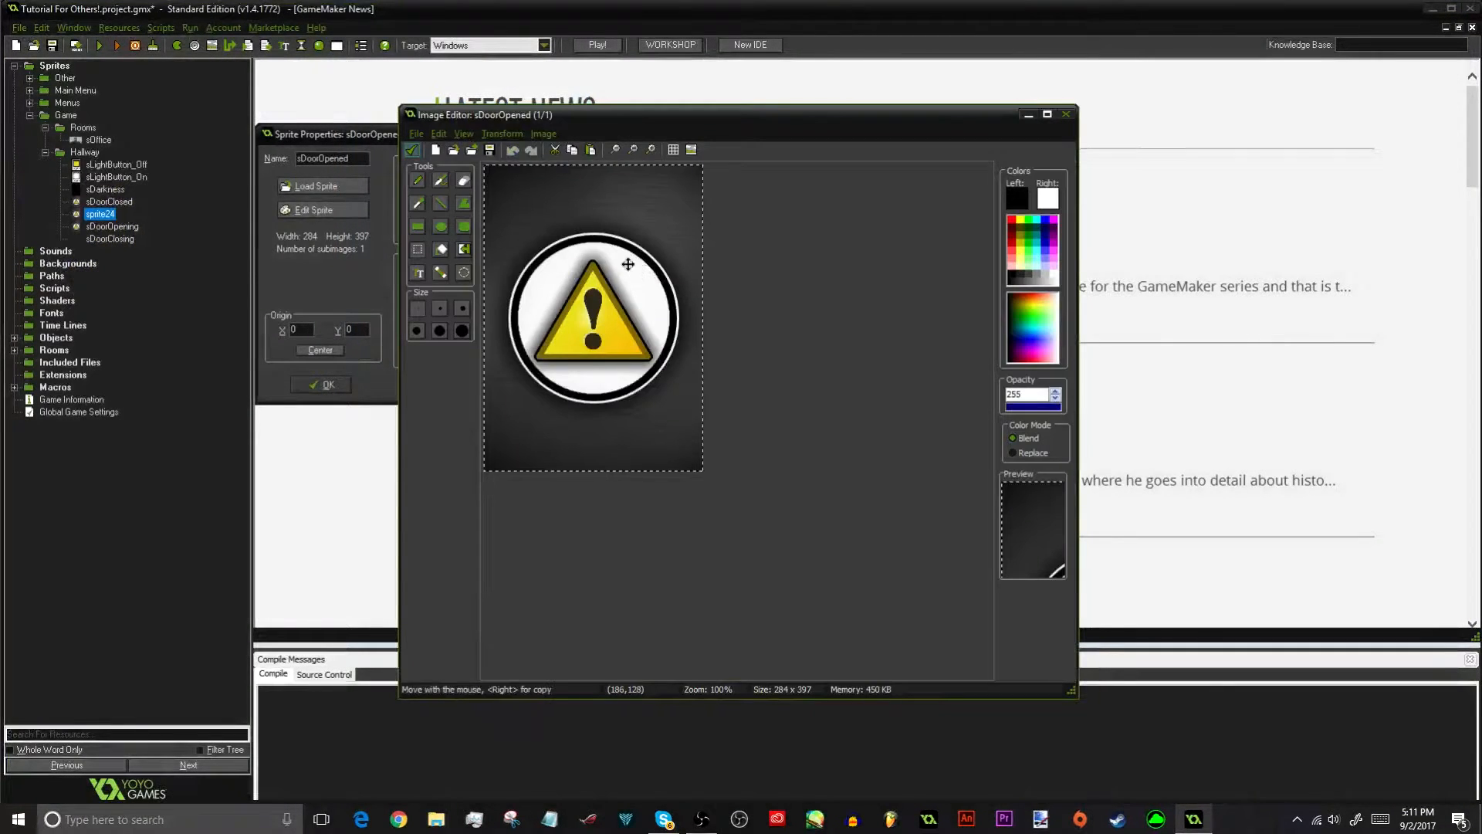
pyautogui.press('Delete')
pyautogui.click(412, 150)
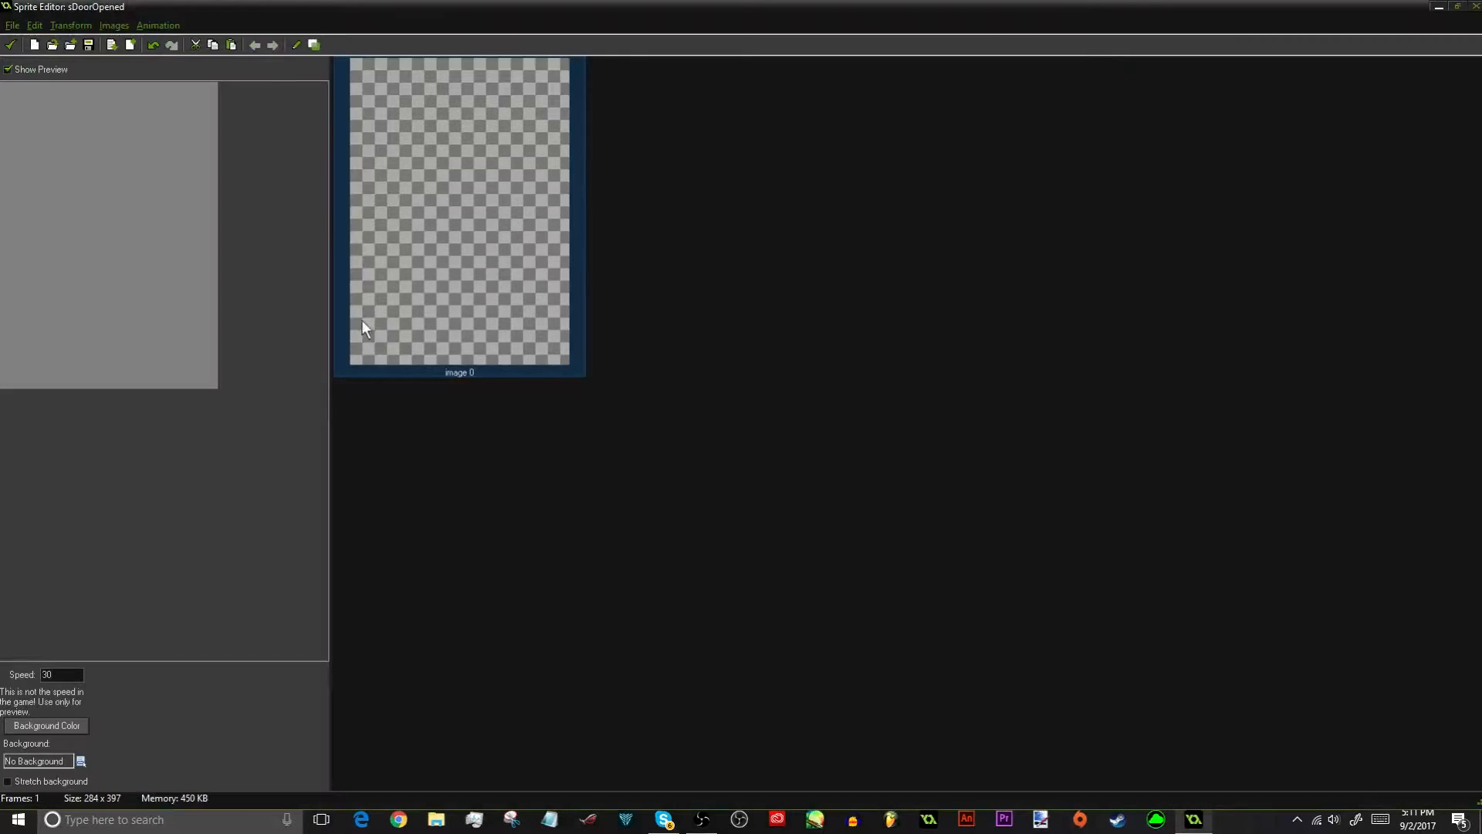
pyautogui.click(11, 44)
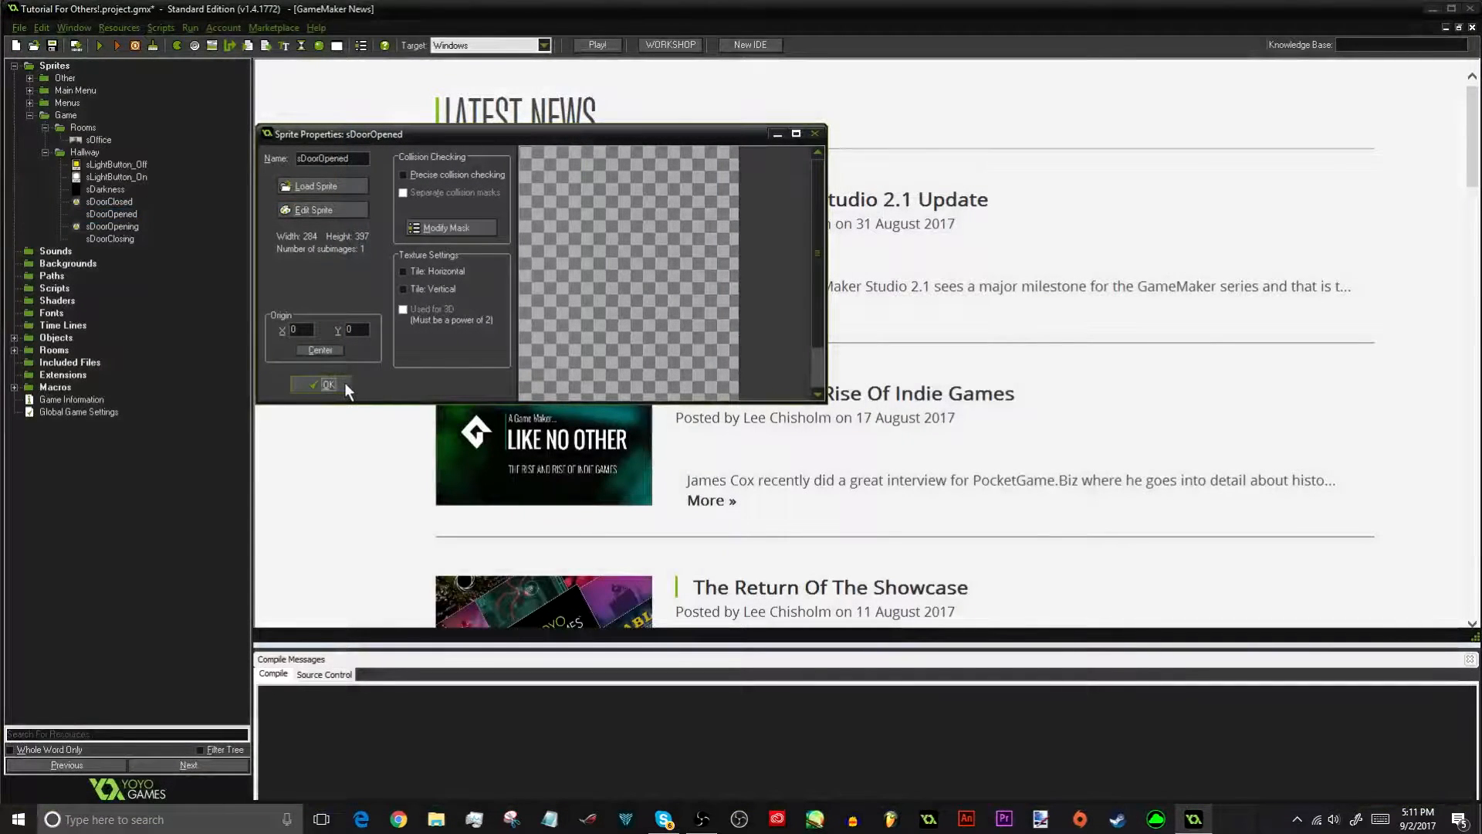
pyautogui.click(344, 383)
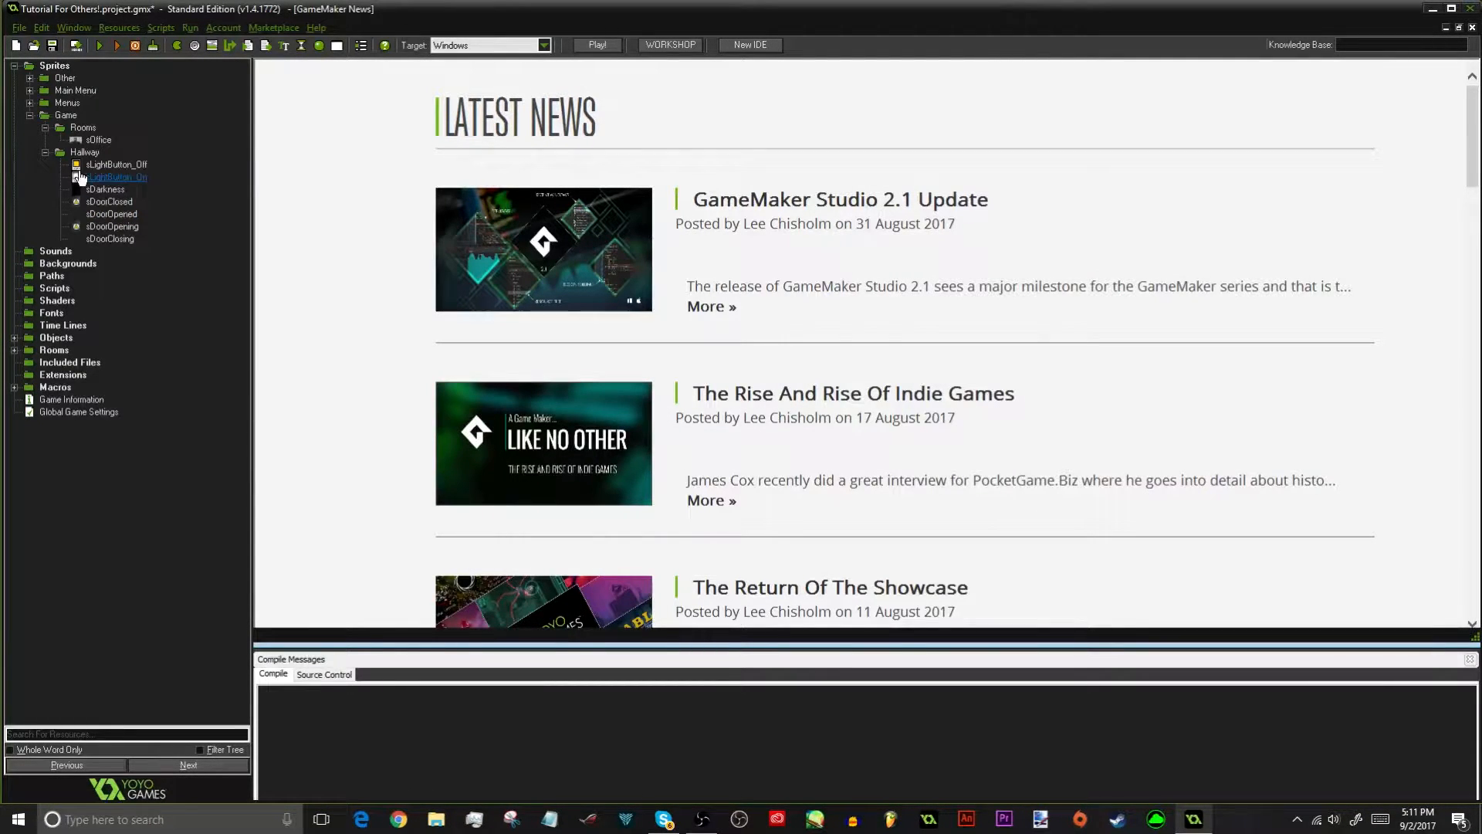
# Check the sLightButton_Off sprite's properties, and create a sprite named sDoorButton_Off in the Hallway sprite group
pyautogui.doubleClick(135, 169)
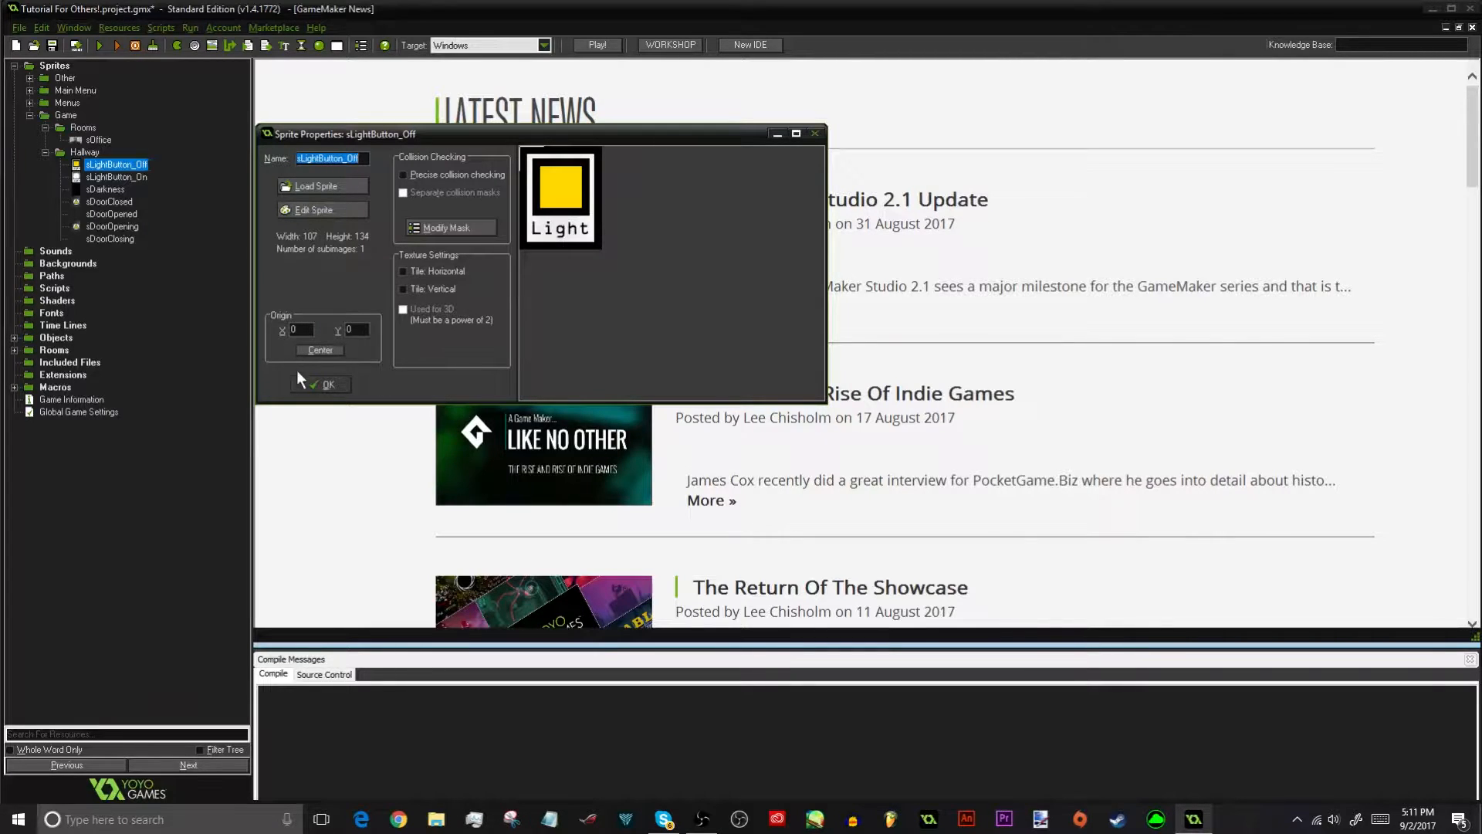
pyautogui.click(318, 384)
pyautogui.click(79, 153)
pyautogui.rightClick(79, 153)
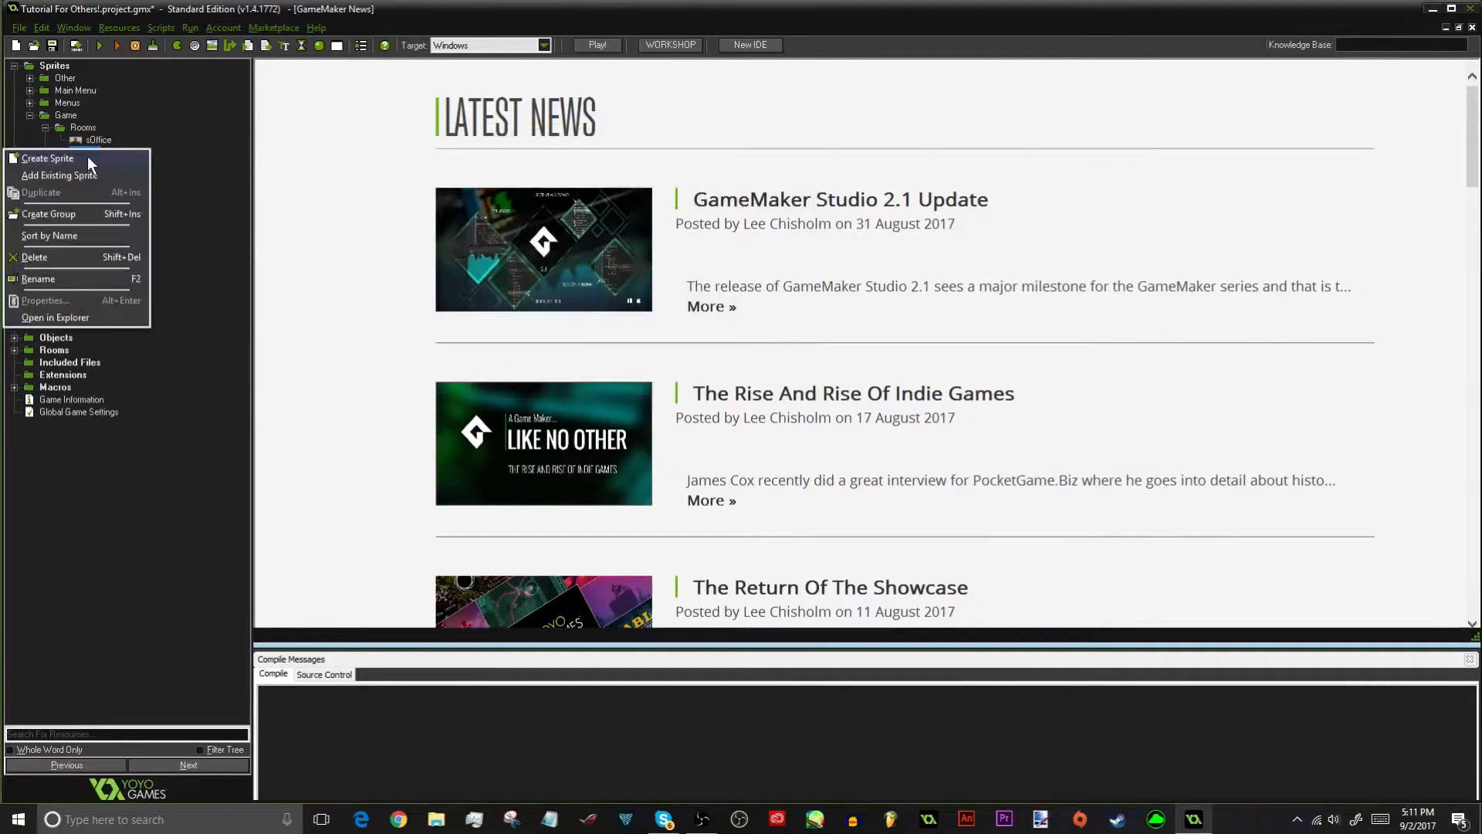
pyautogui.click(91, 163)
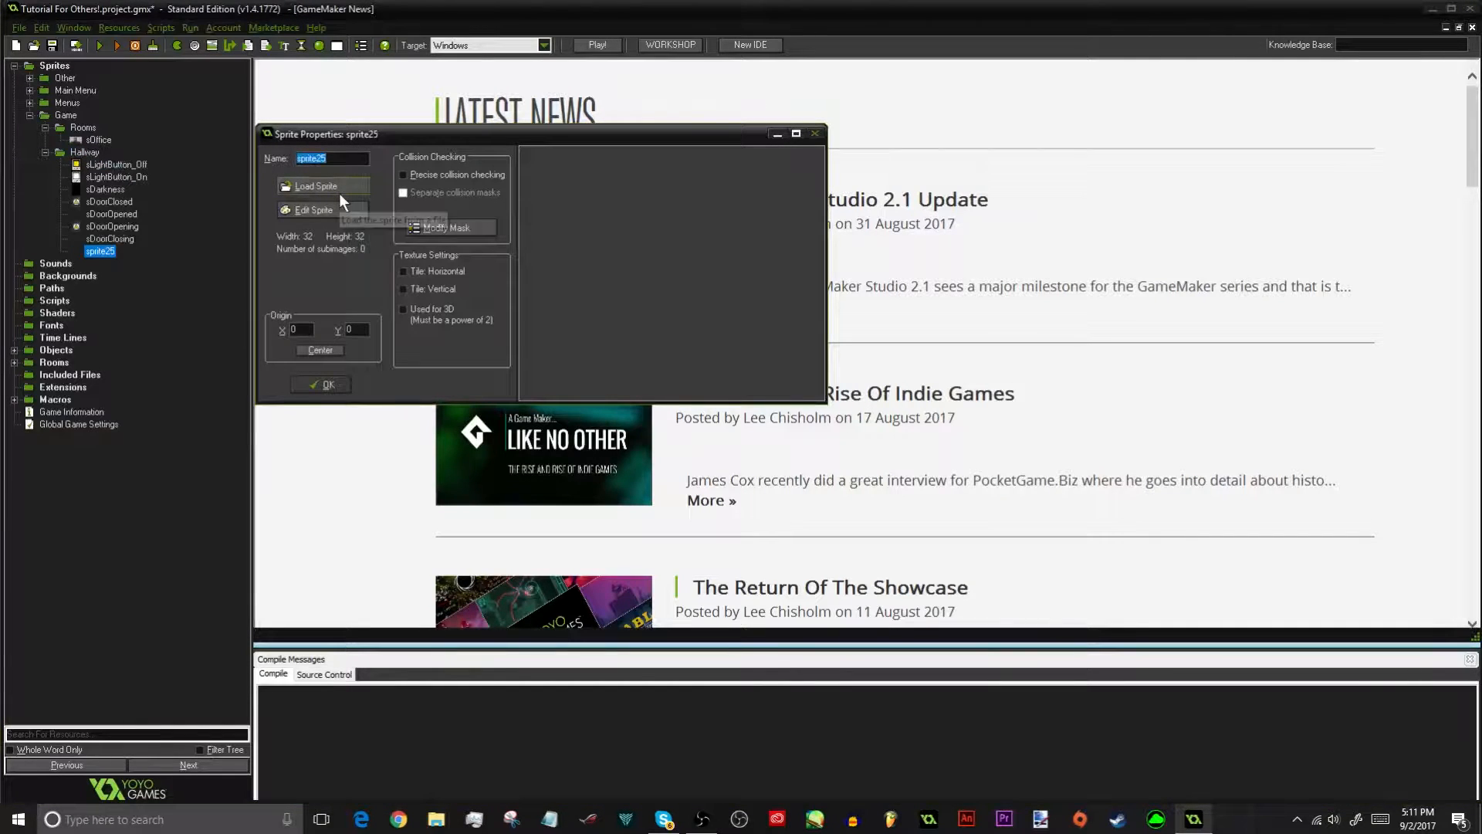
pyautogui.write('sButton')
pyautogui.press('BackSpace')
pyautogui.press('BackSpace')
pyautogui.press('BackSpace')
pyautogui.press('BackSpace')
pyautogui.press('BackSpace')
pyautogui.press('BackSpace')
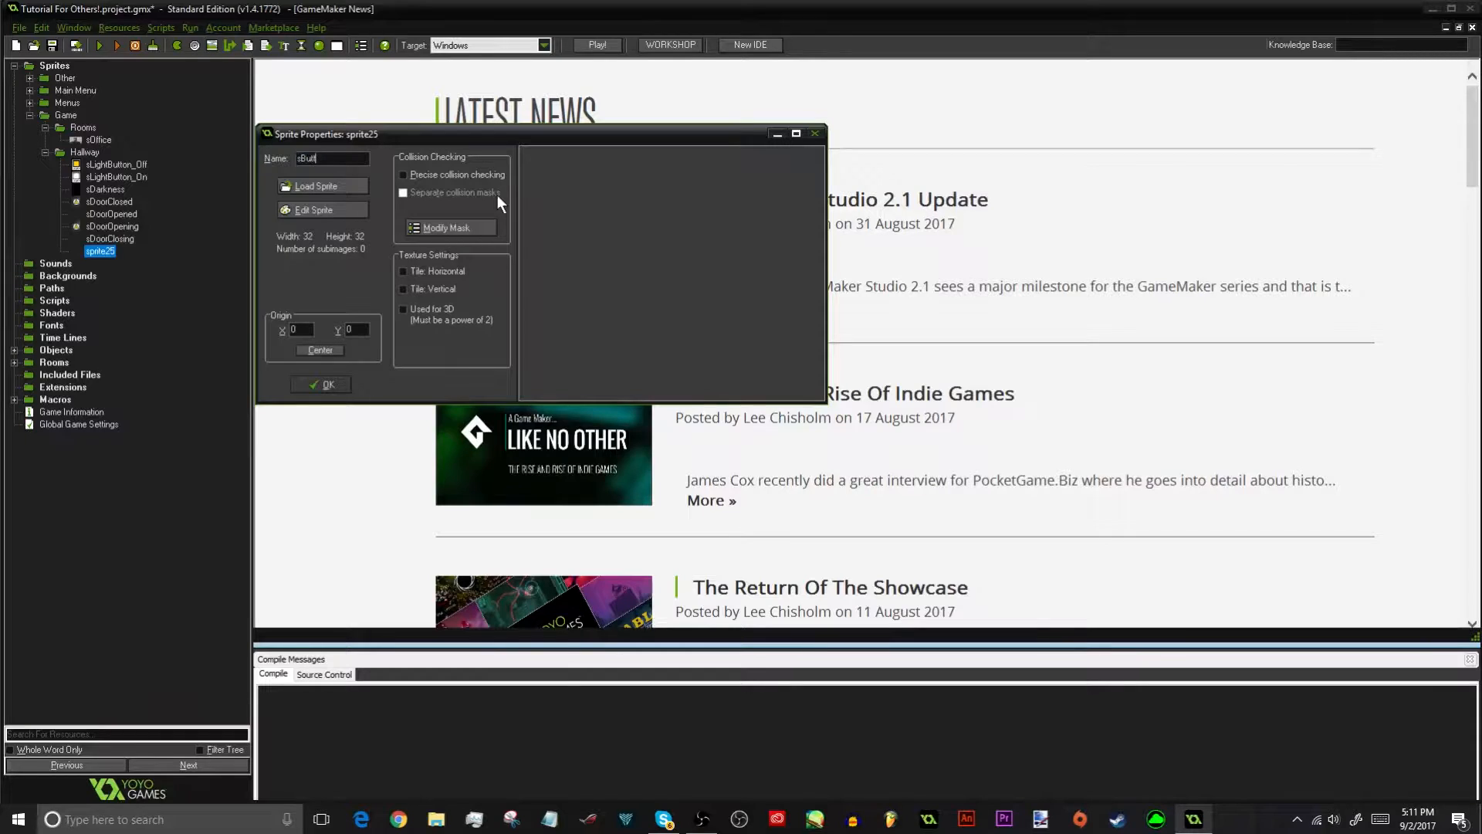
pyautogui.write('DoorButton_Off')
# Load the Door Button - Off image into sDoorButton_Off and accept the sprite
pyautogui.click(300, 186)
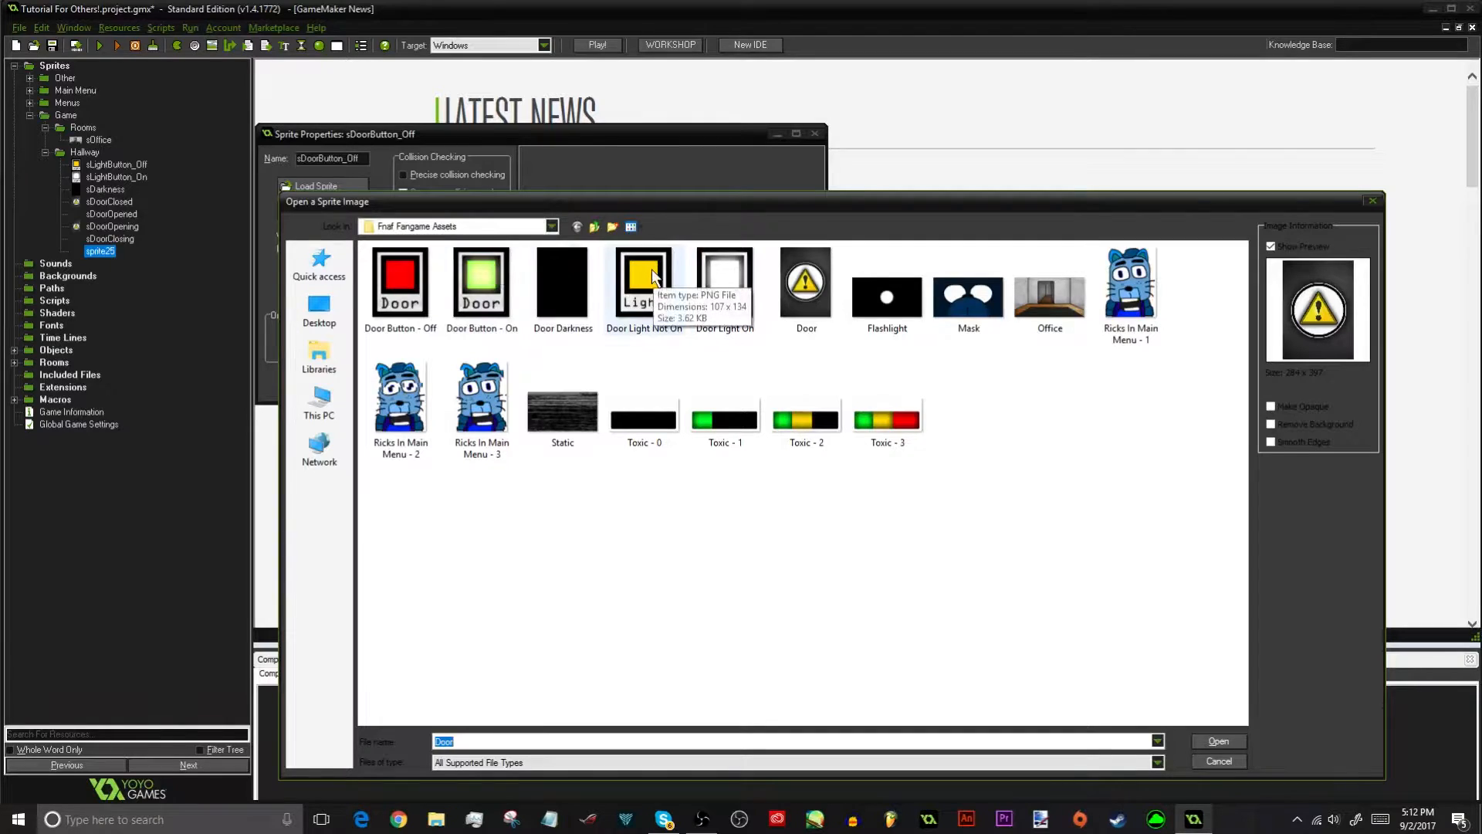
pyautogui.click(397, 297)
pyautogui.doubleClick(398, 297)
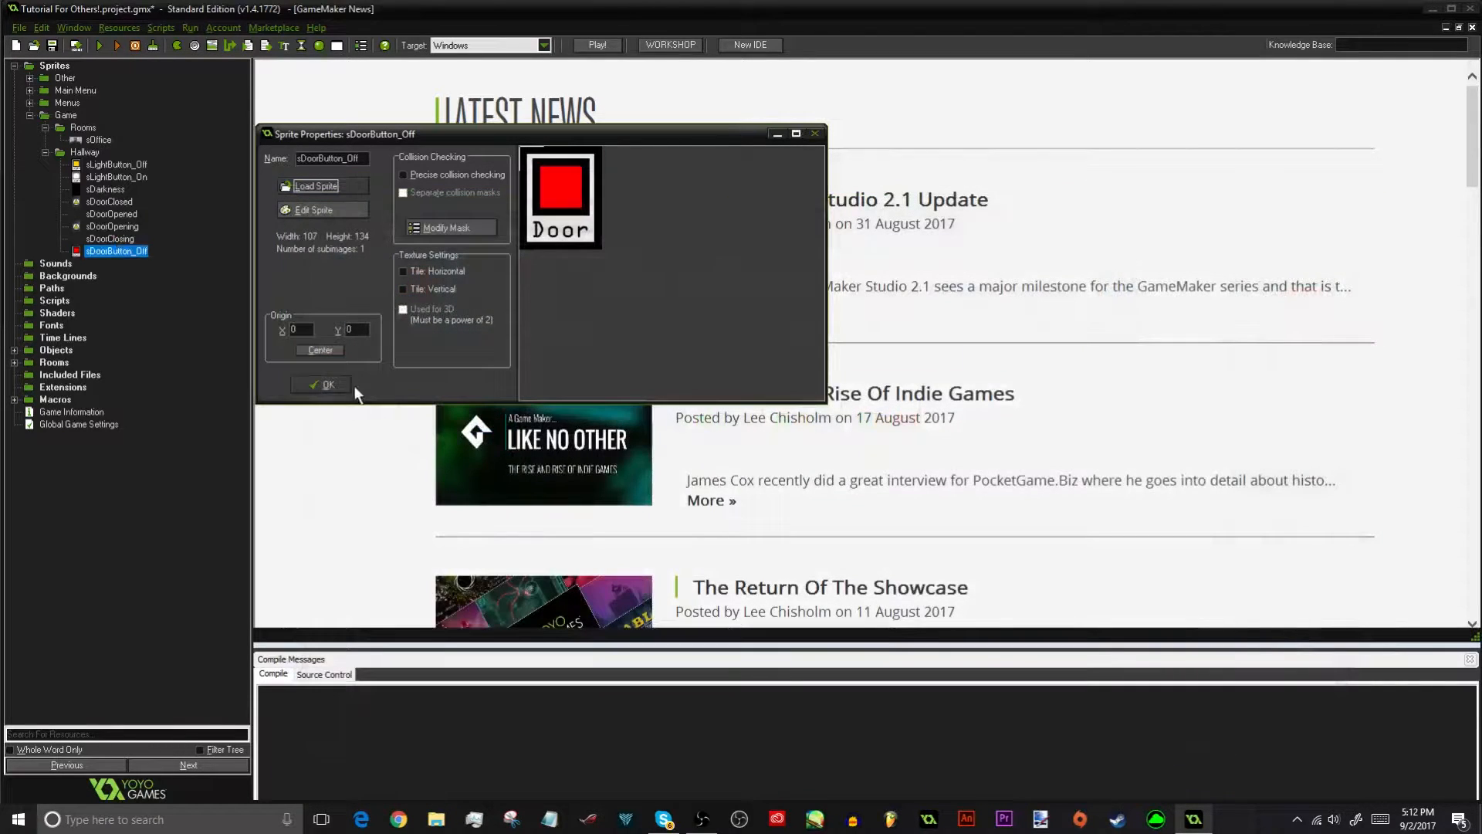
pyautogui.click(346, 380)
# Duplicate sDoorButton_Off as sDoorButton_On, load the Door Button - On image into it, and accept the sprite
pyautogui.rightClick(122, 263)
pyautogui.click(85, 295)
pyautogui.write('sDoorButton')
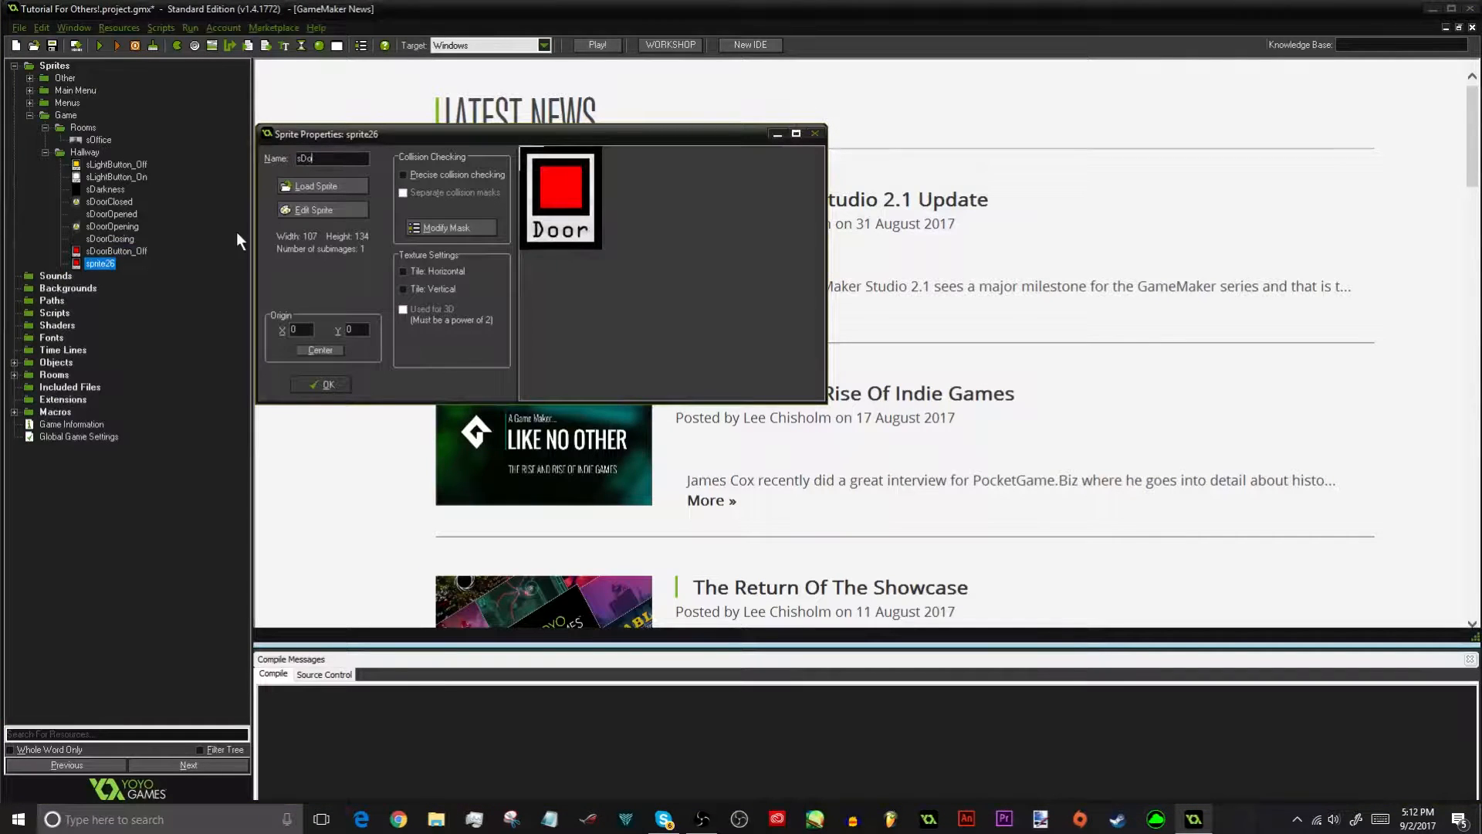
pyautogui.write('_On')
pyautogui.click(321, 185)
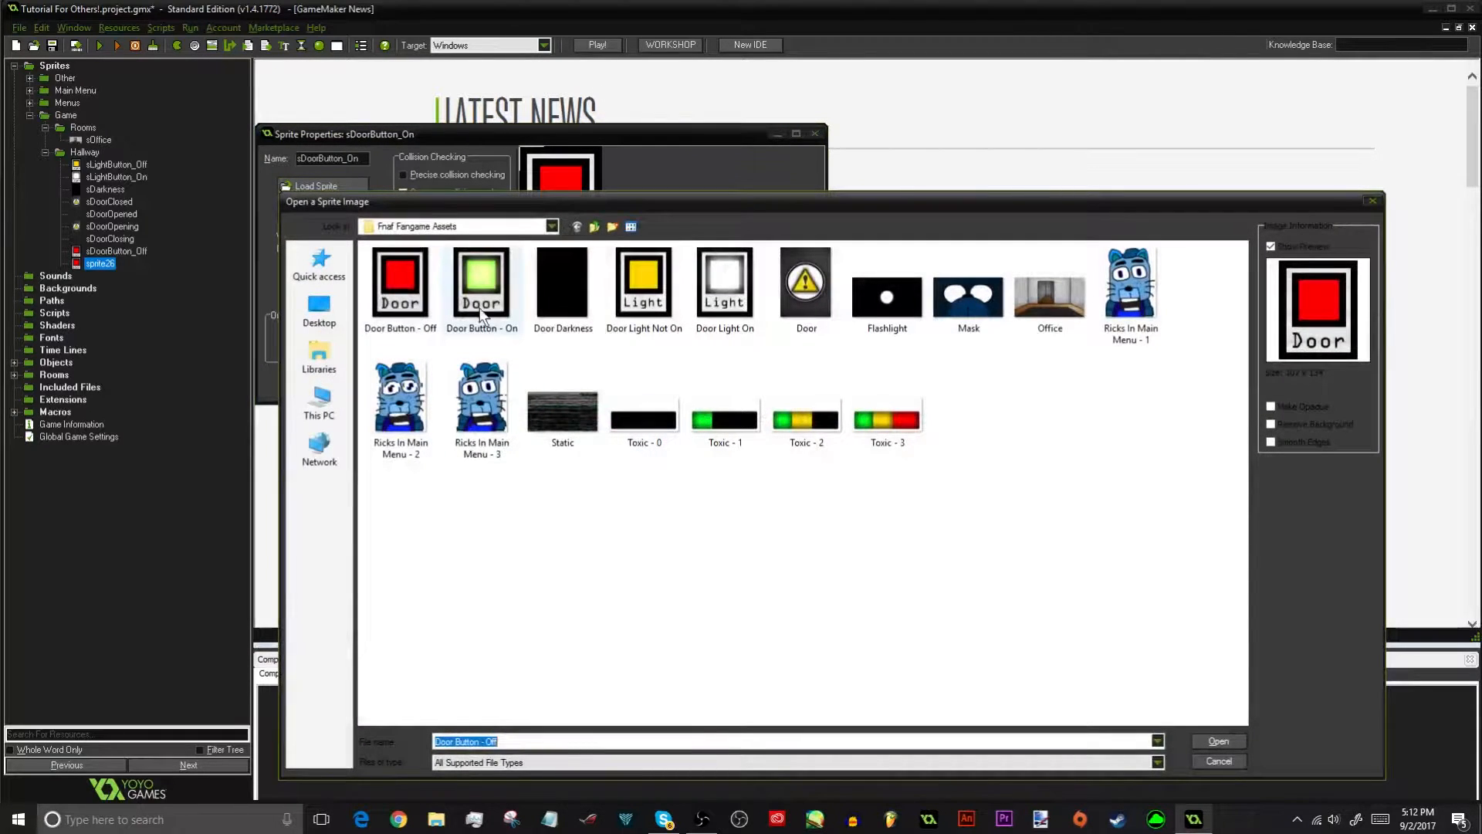
pyautogui.doubleClick(498, 293)
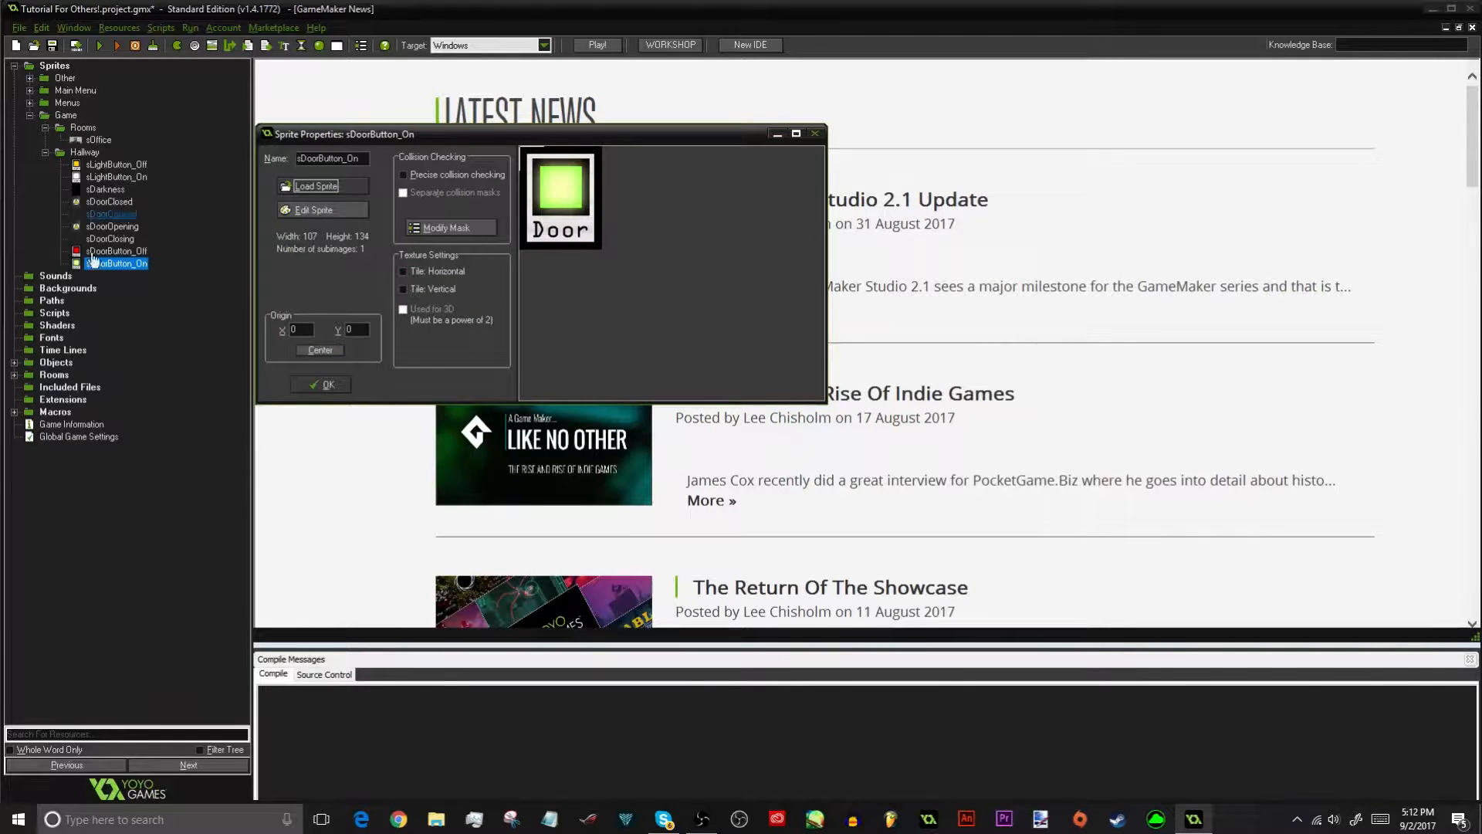
pyautogui.click(310, 388)
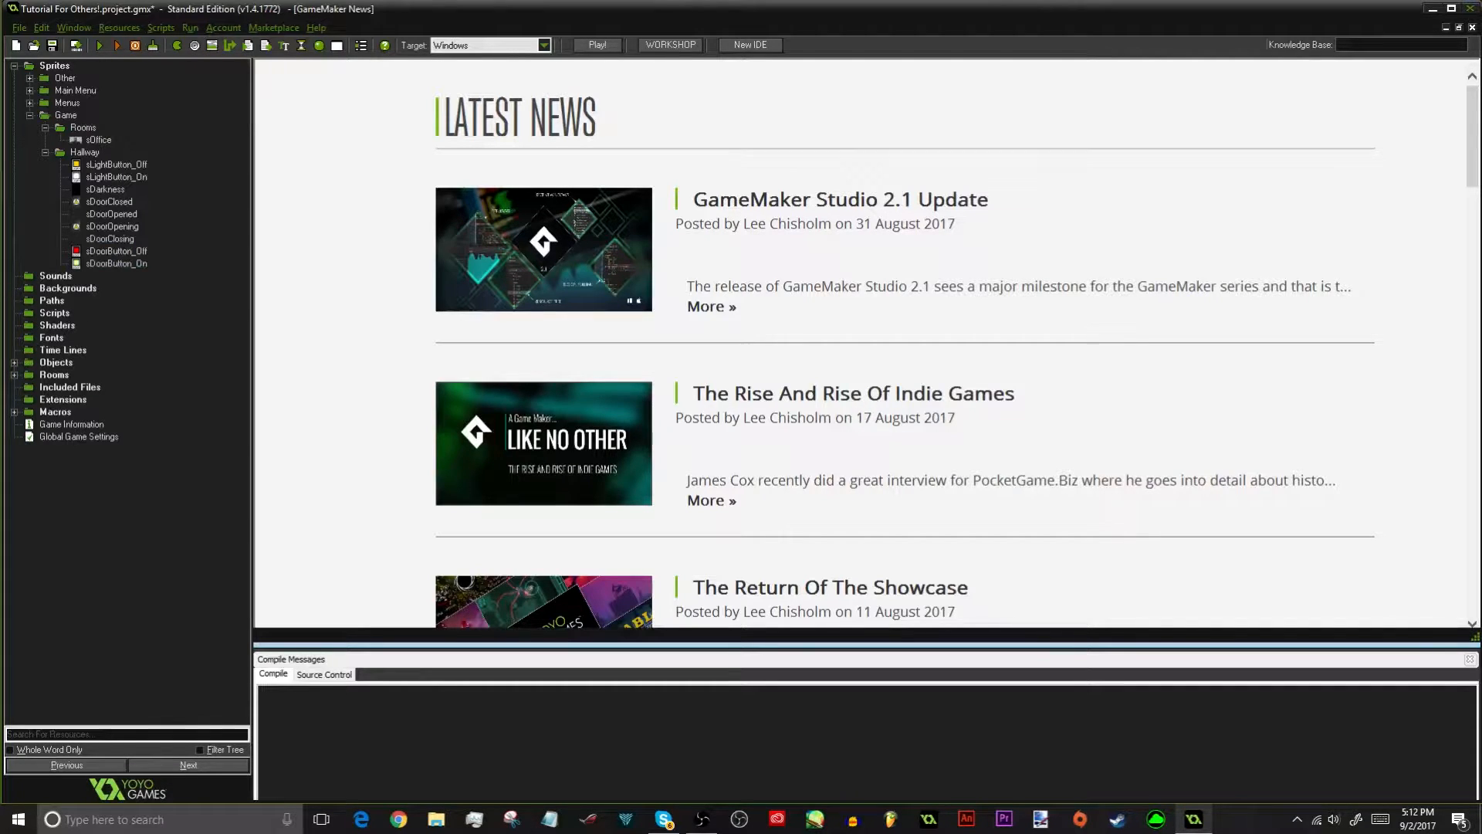
# Create an object named oDoorButton_Off in the Hallway group of the Game objects
pyautogui.click(14, 363)
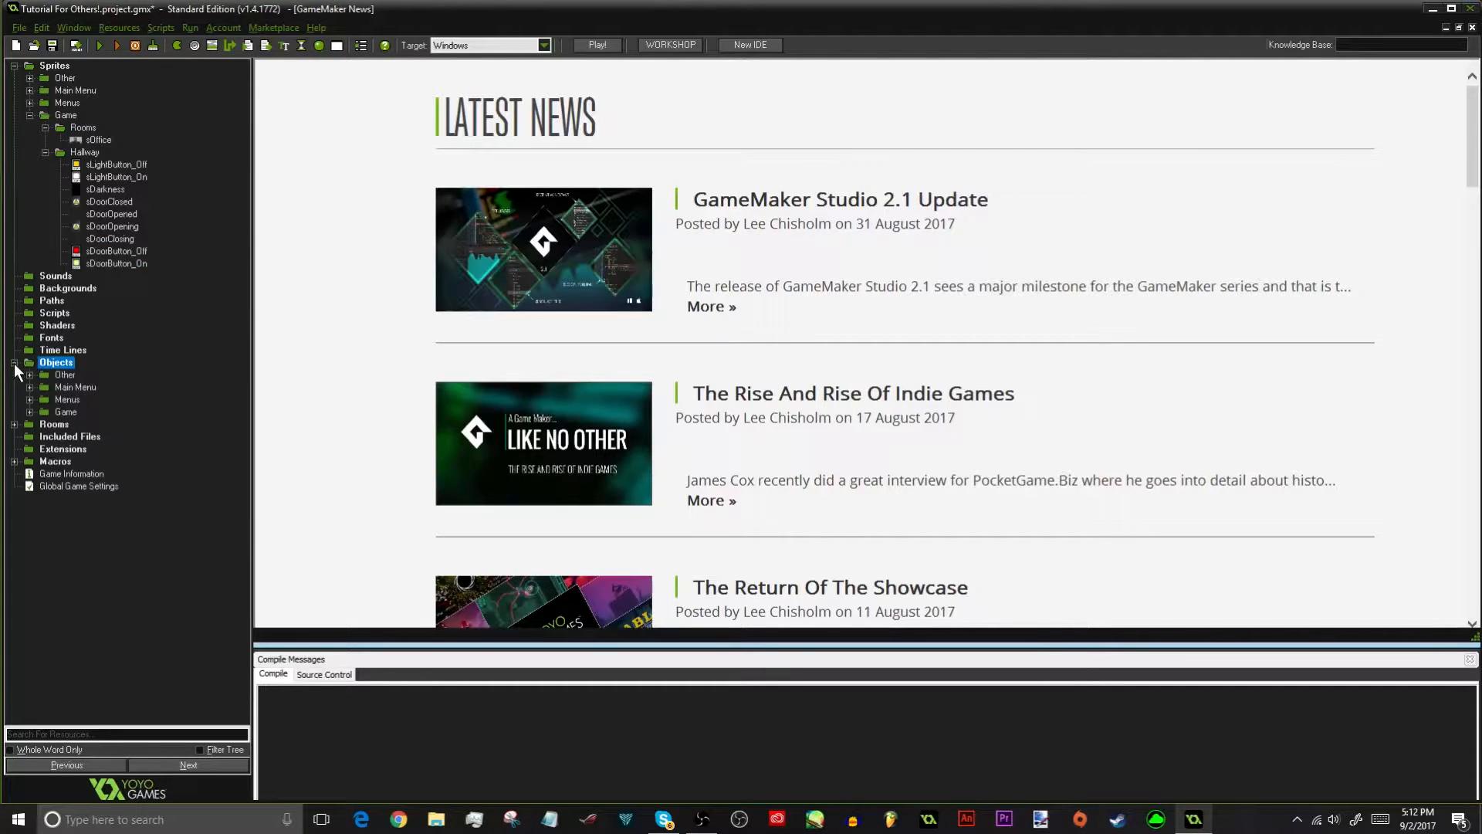
pyautogui.click(14, 425)
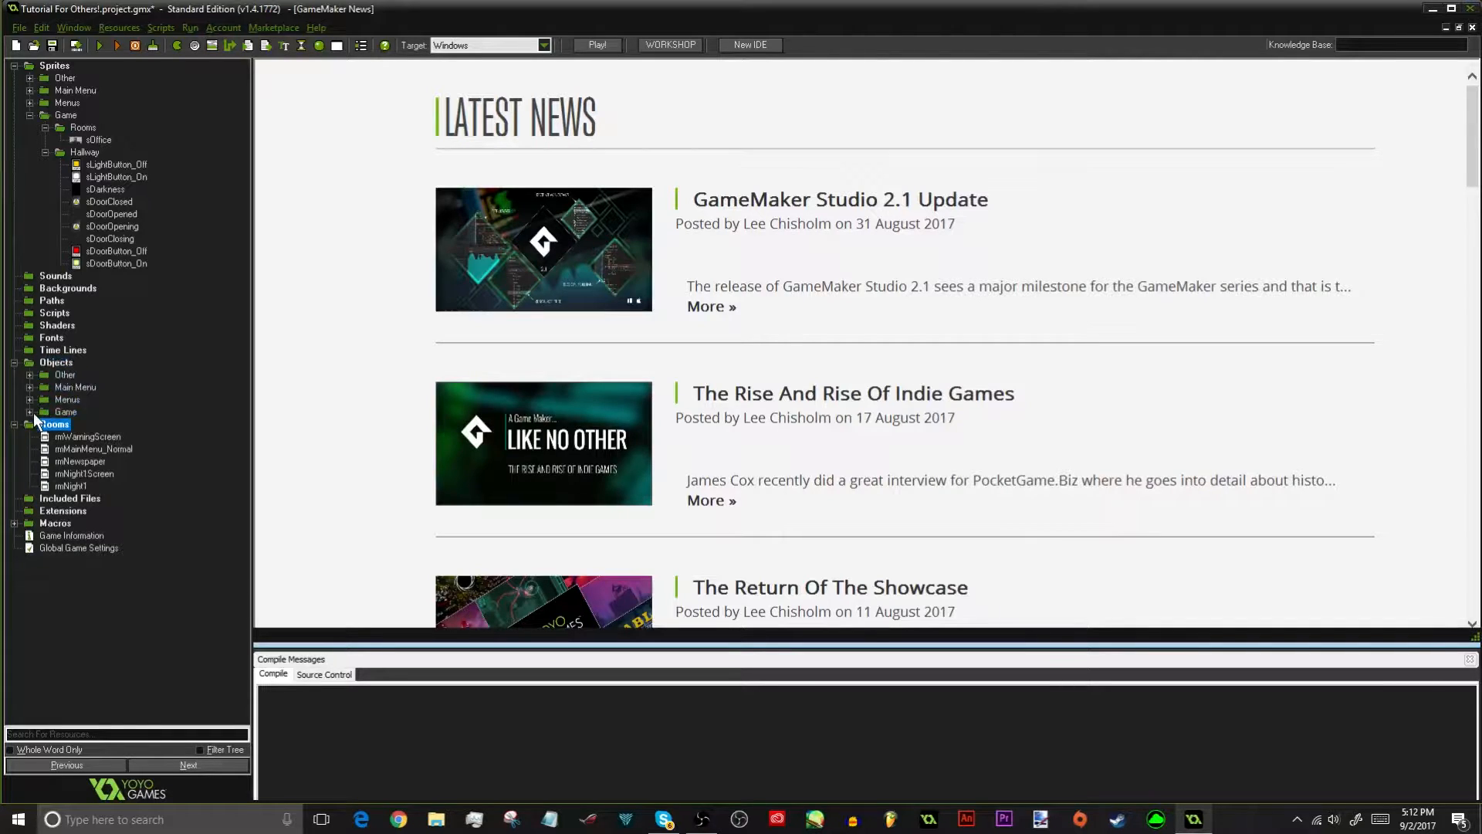
pyautogui.click(46, 152)
pyautogui.click(45, 128)
pyautogui.click(30, 116)
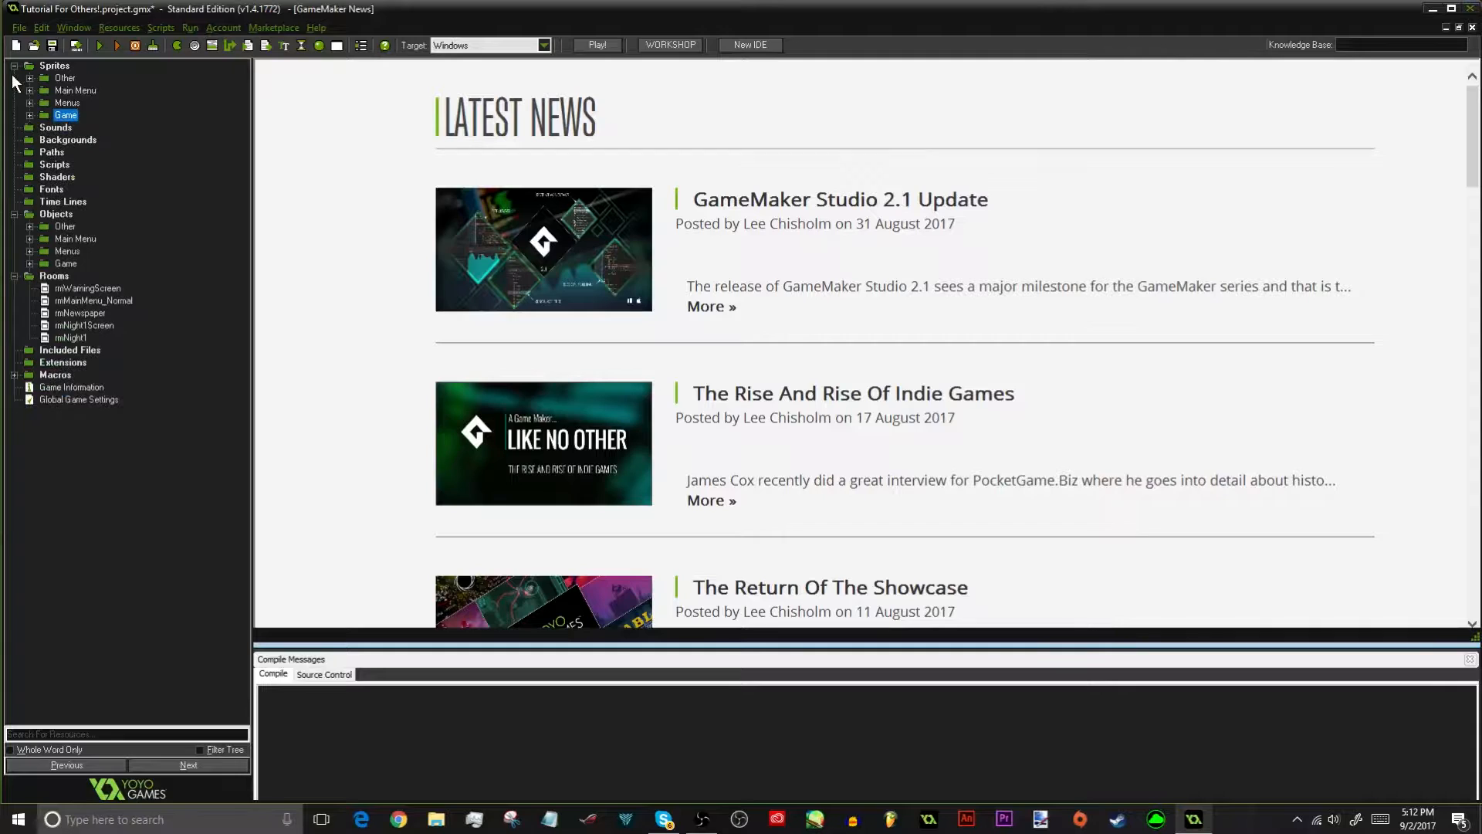
pyautogui.click(14, 66)
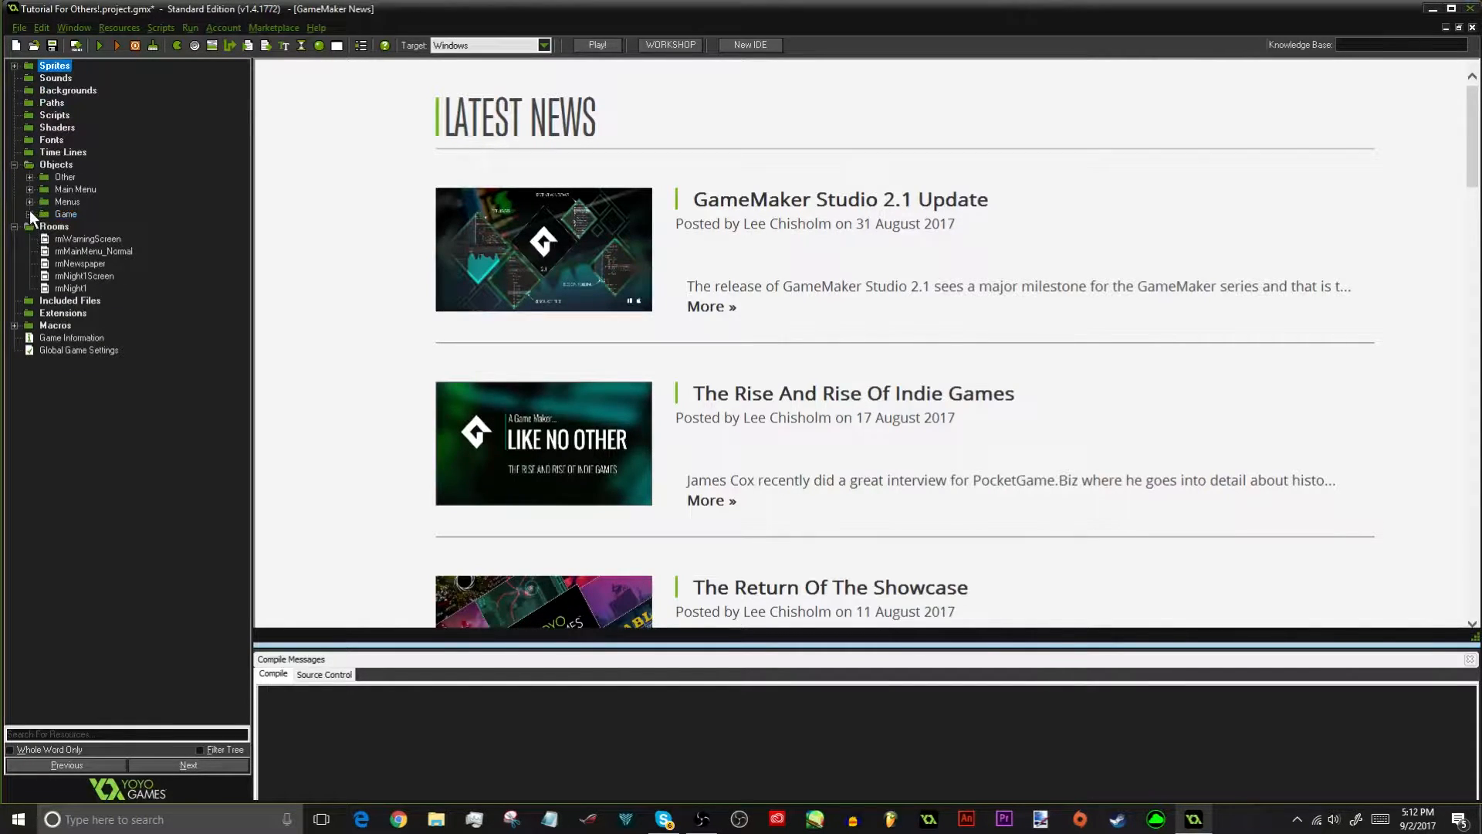
pyautogui.click(29, 214)
pyautogui.click(44, 239)
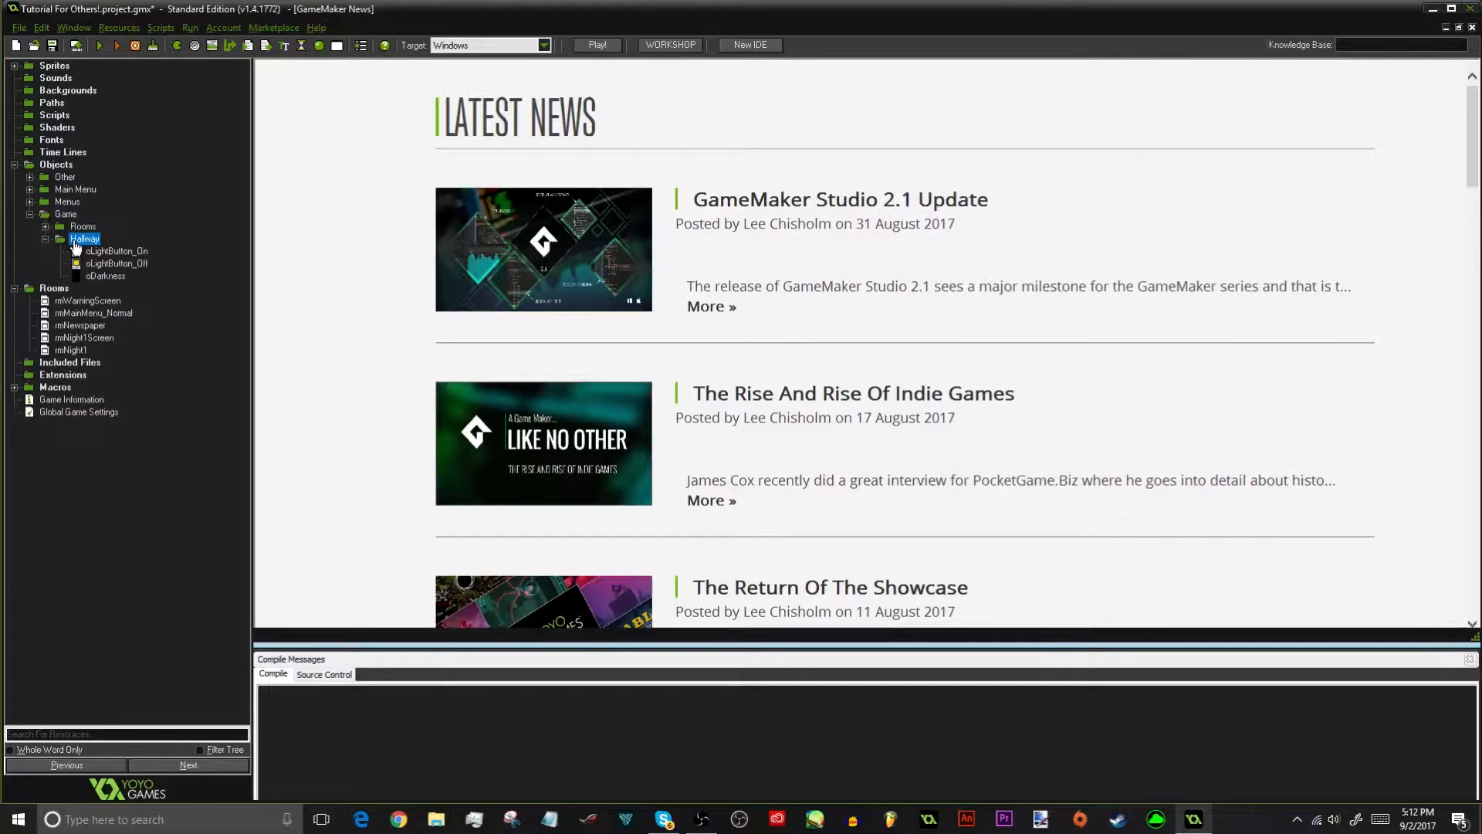
pyautogui.rightClick(69, 239)
pyautogui.click(71, 245)
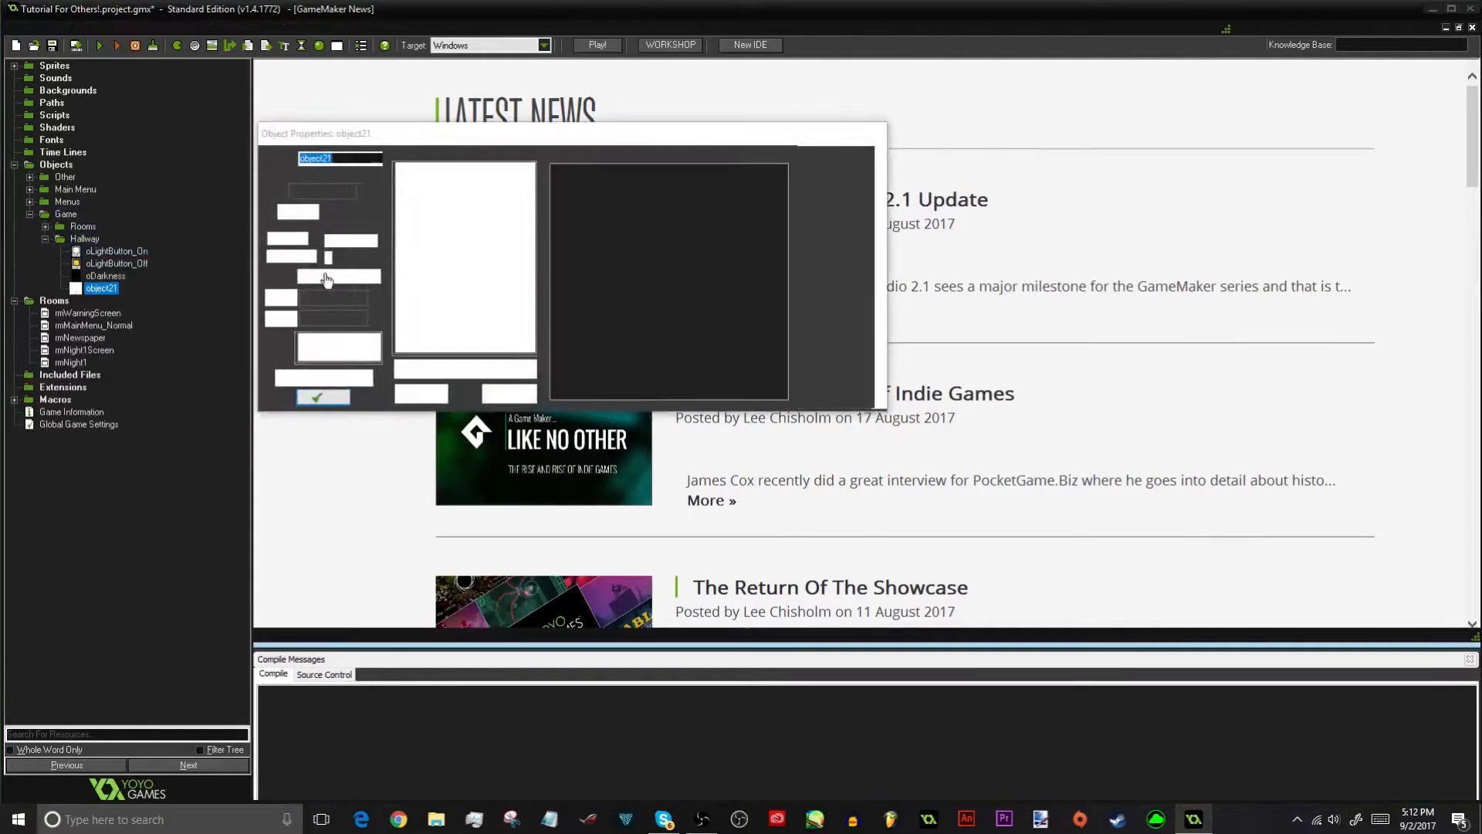
pyautogui.write('oDoorButton_Off')
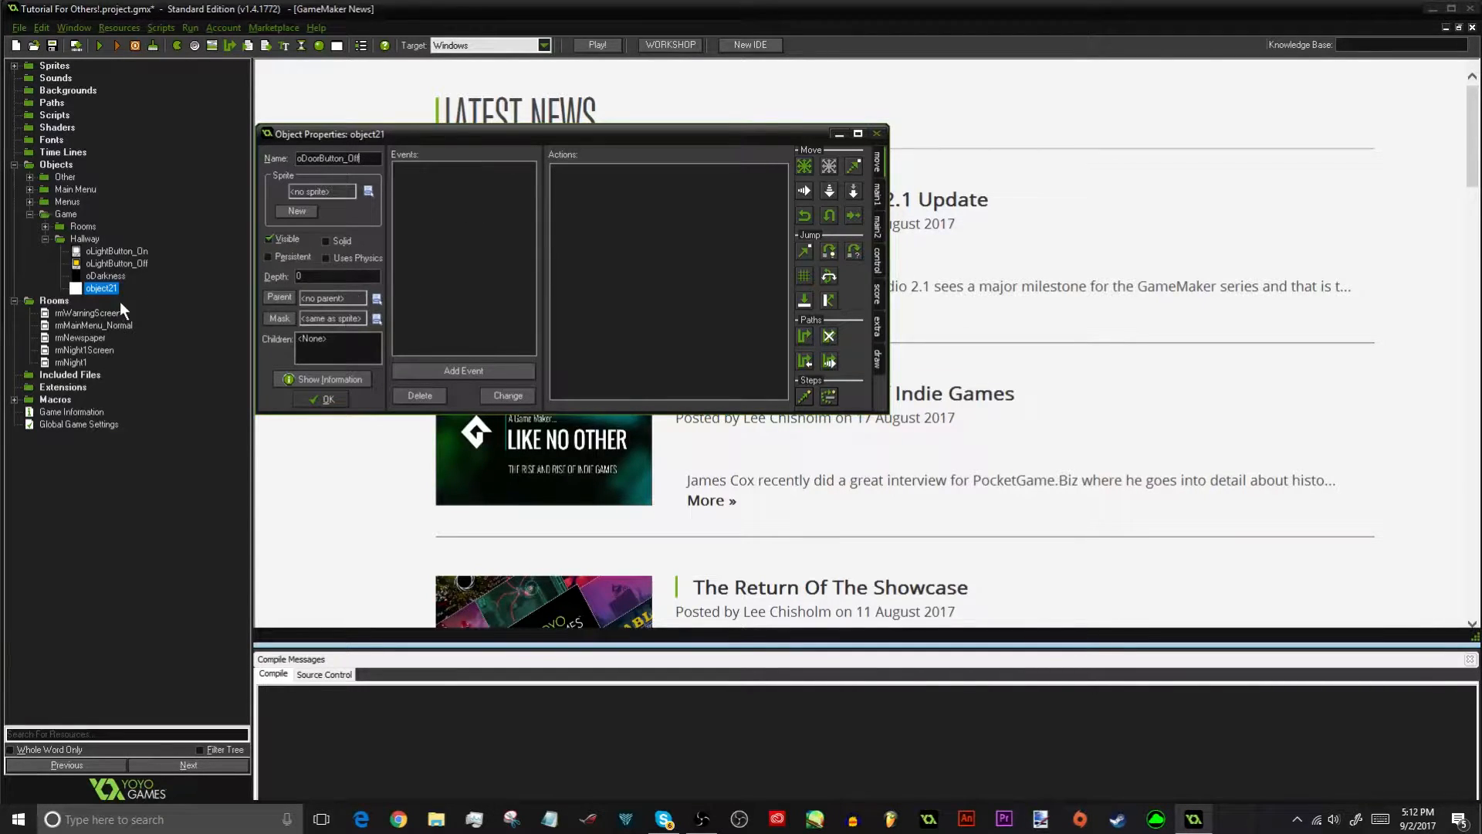
# Set the depth of oDoorButton_Off to -1
pyautogui.click(44, 222)
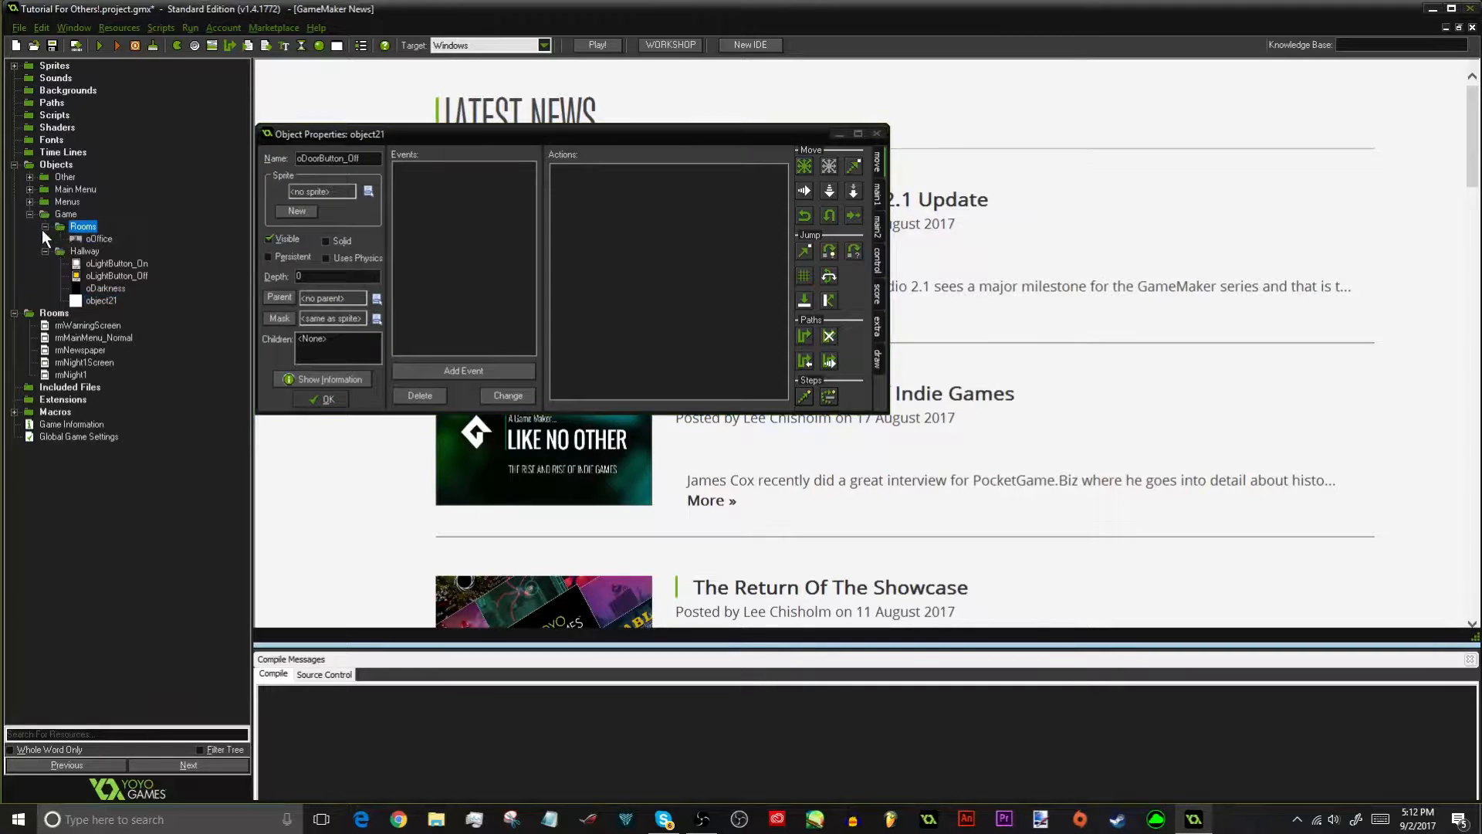
pyautogui.click(324, 276)
pyautogui.doubleClick(324, 279)
pyautogui.write('-1')
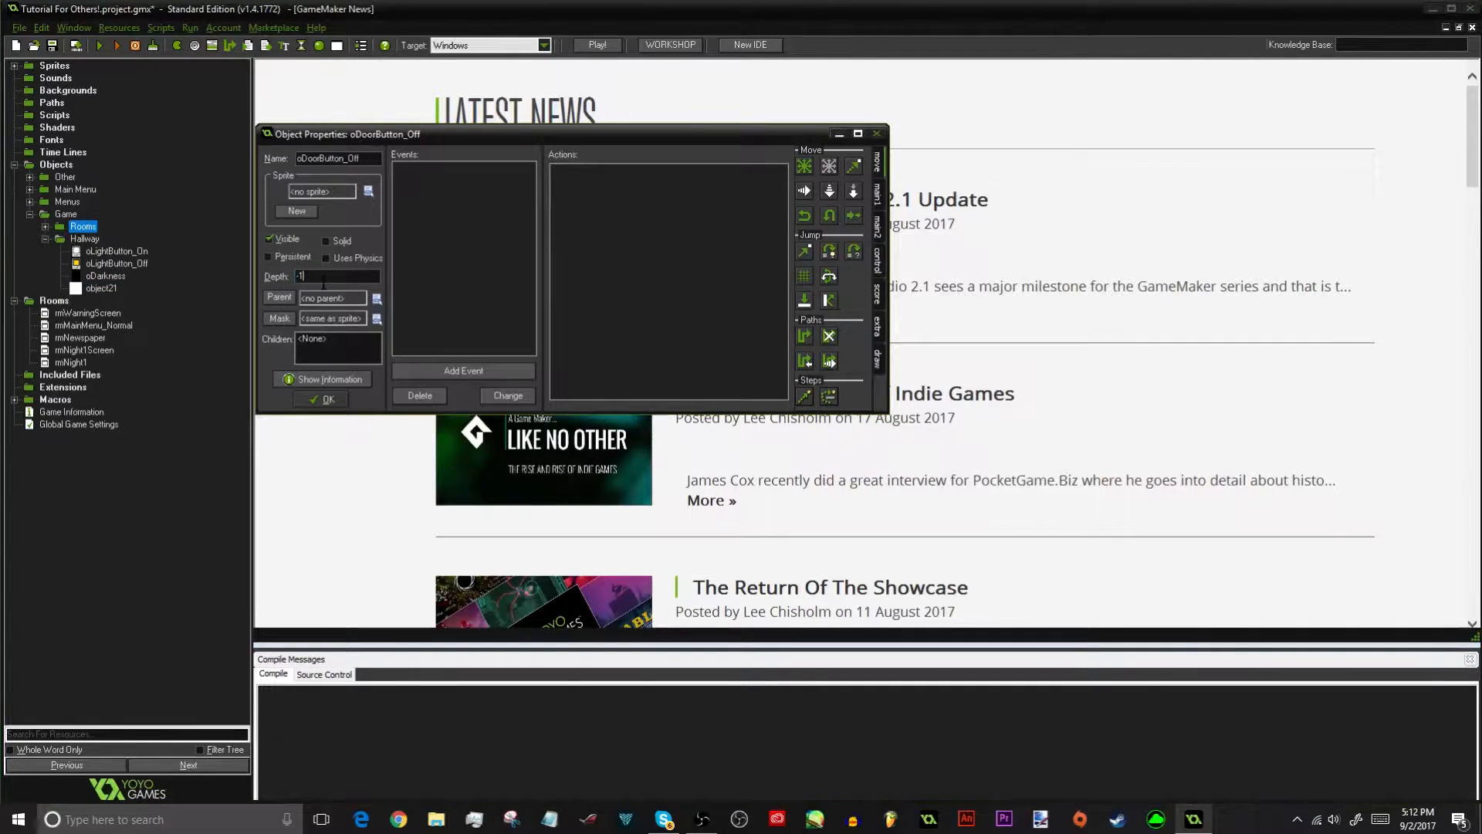
# Assign the sDoorButton_Off sprite to oDoorButton_Off and accept the object
pyautogui.click(335, 192)
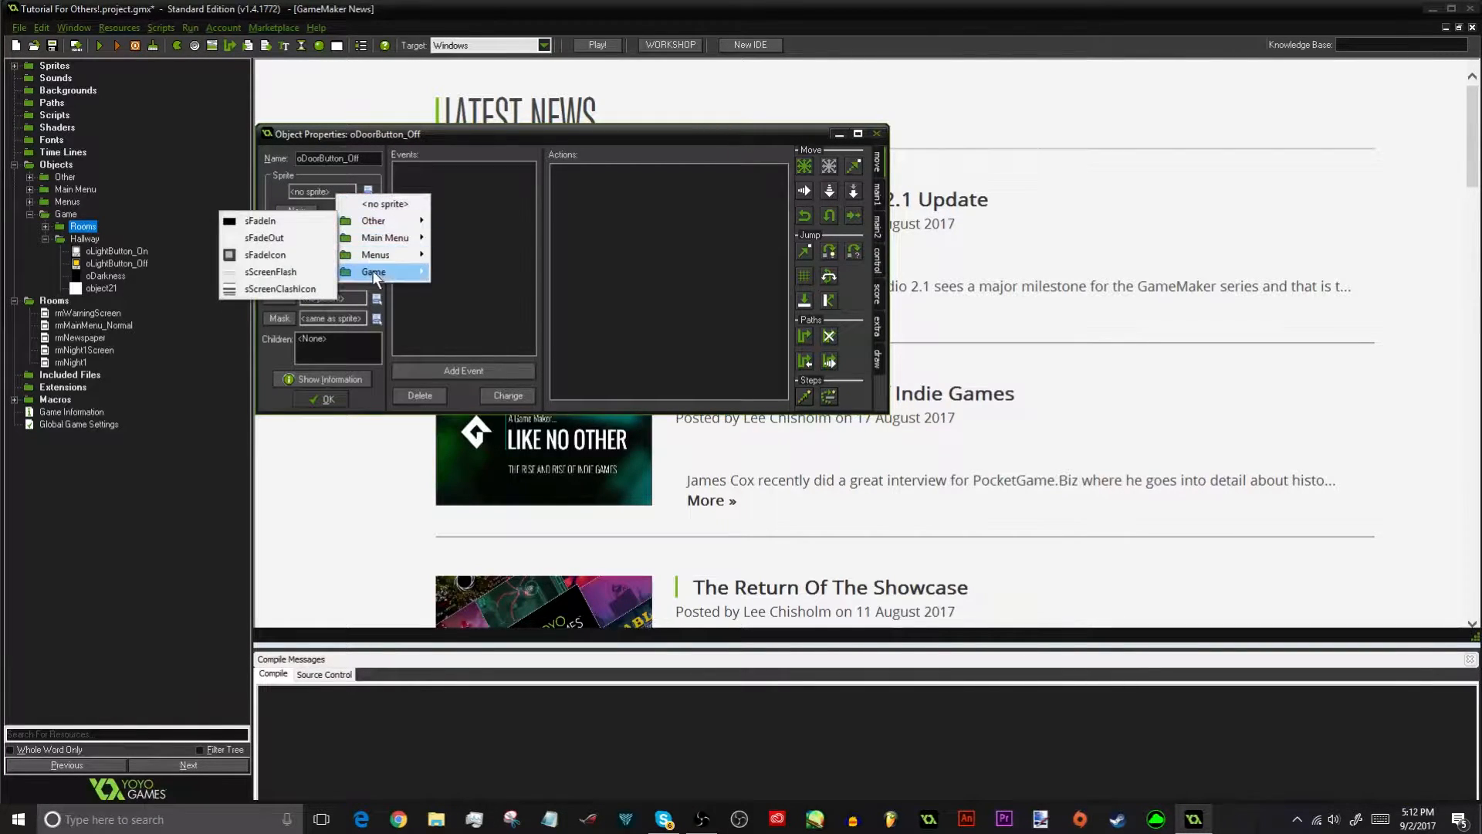
pyautogui.moveTo(374, 272)
pyautogui.moveTo(300, 289)
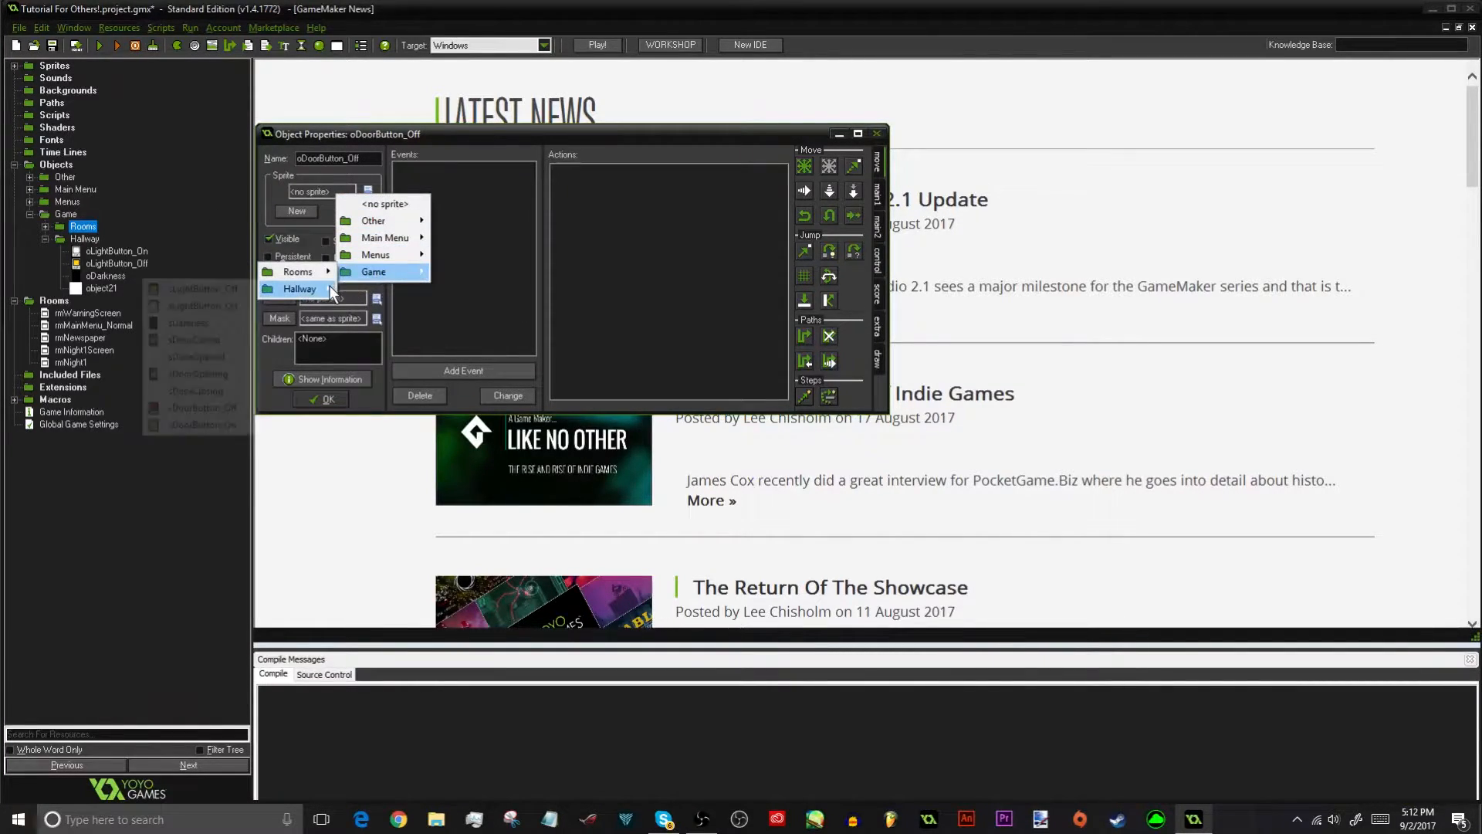
pyautogui.click(196, 403)
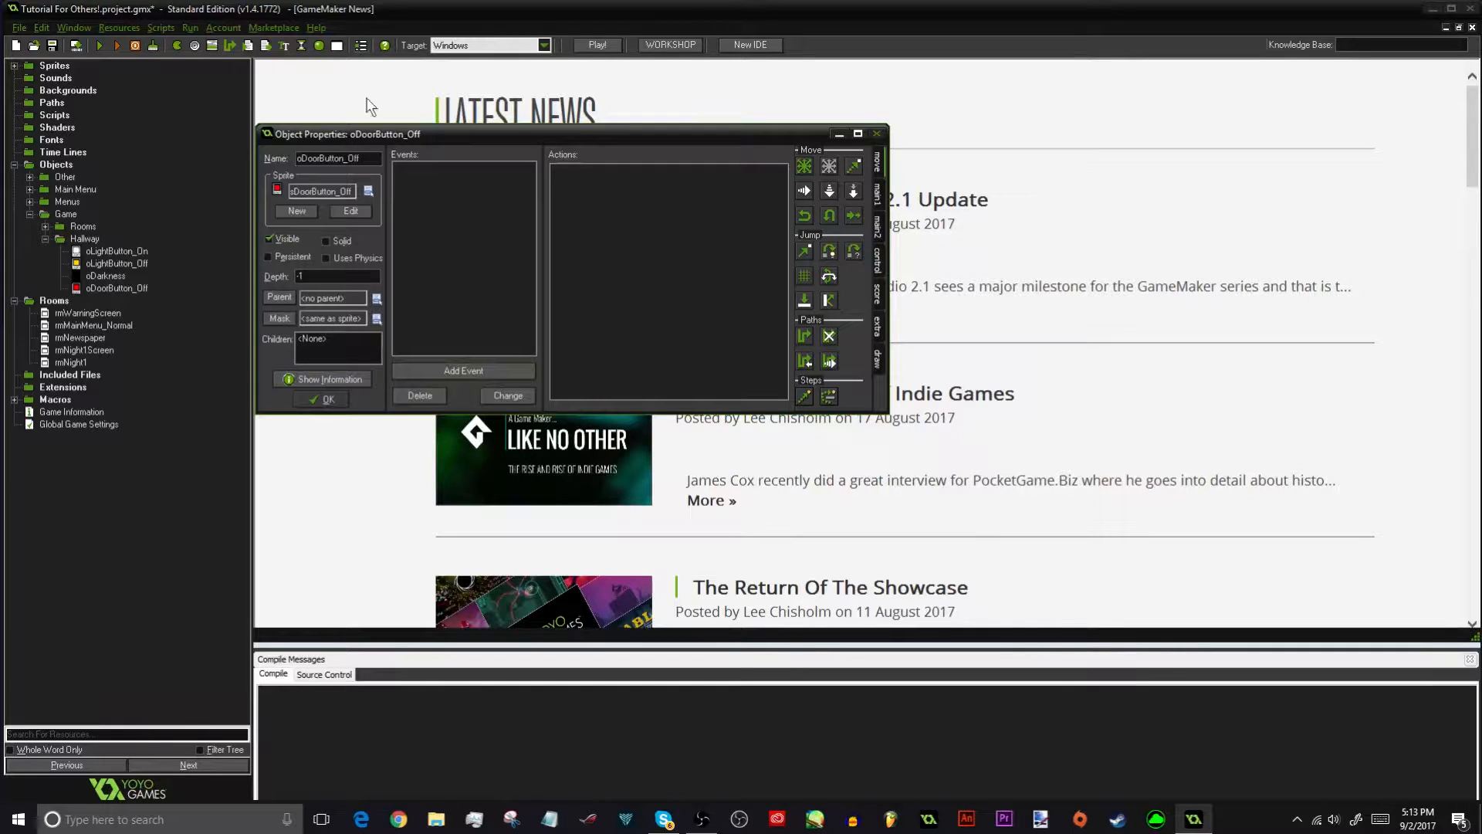
pyautogui.click(328, 400)
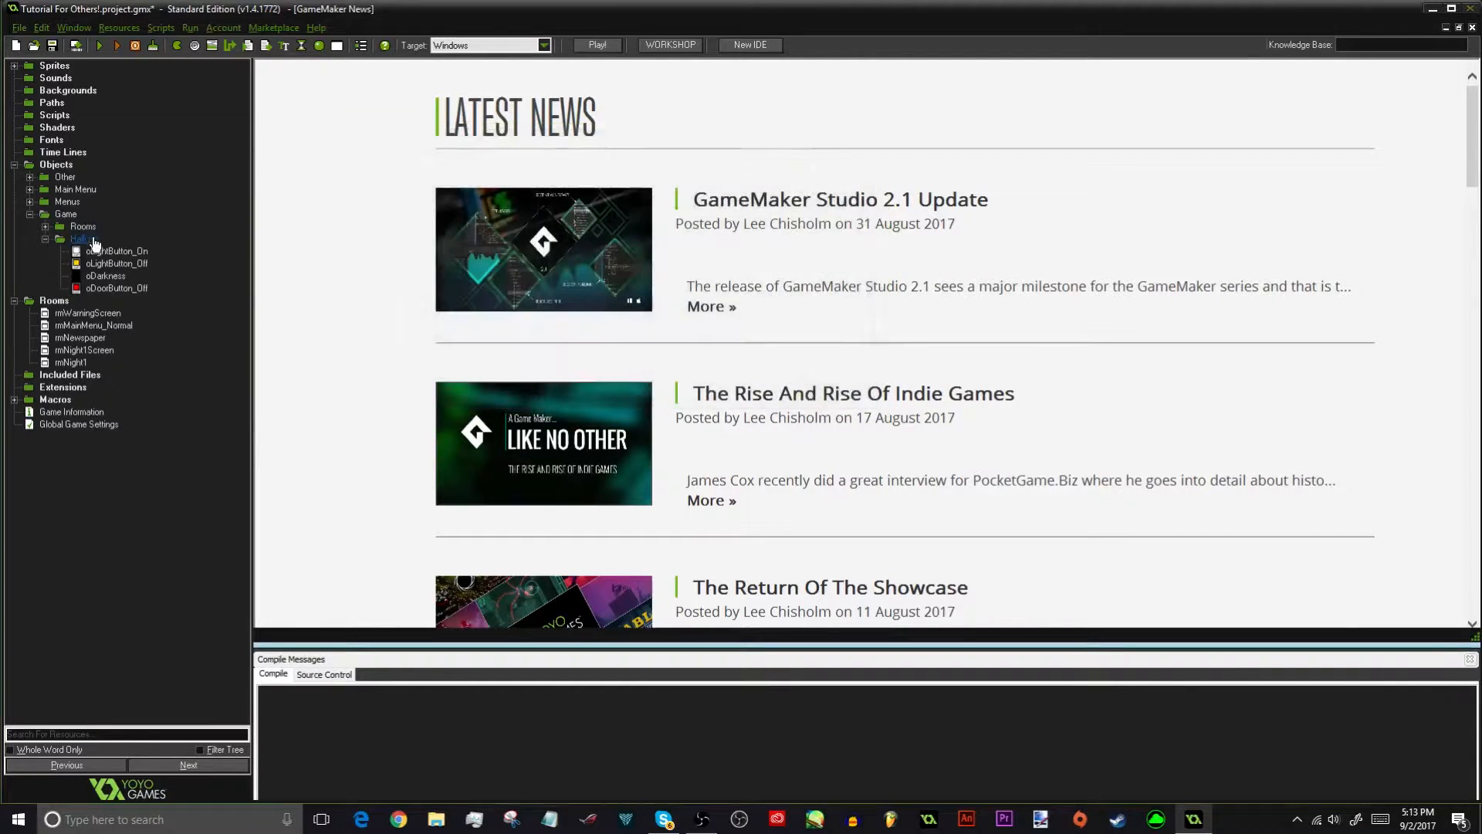
# Create an object named oDoorButton_On in the Hallway group and assign it the sDoorButton_On sprite
pyautogui.rightClick(86, 239)
pyautogui.click(98, 249)
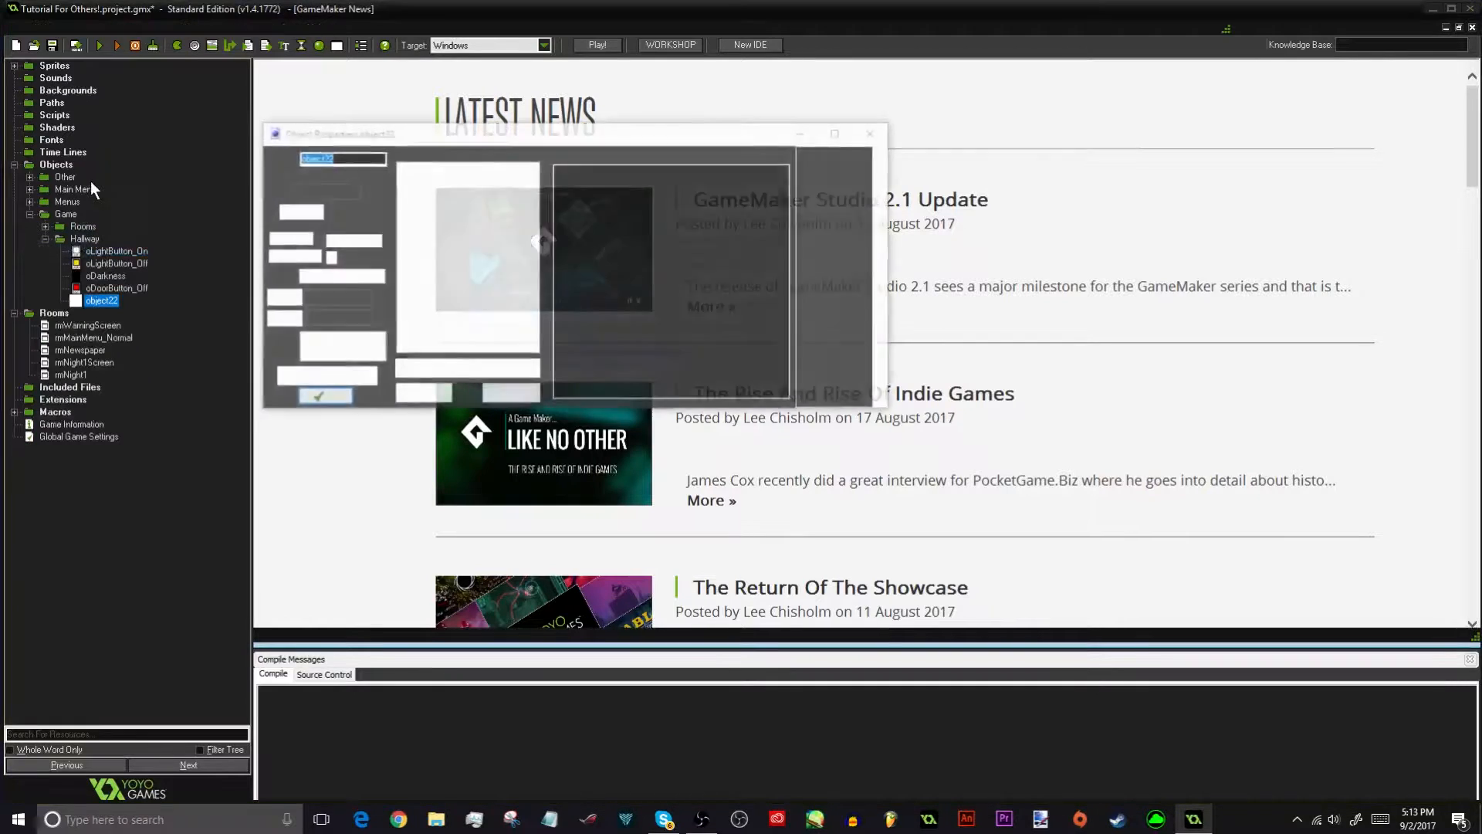
pyautogui.write('oDoorButton_On')
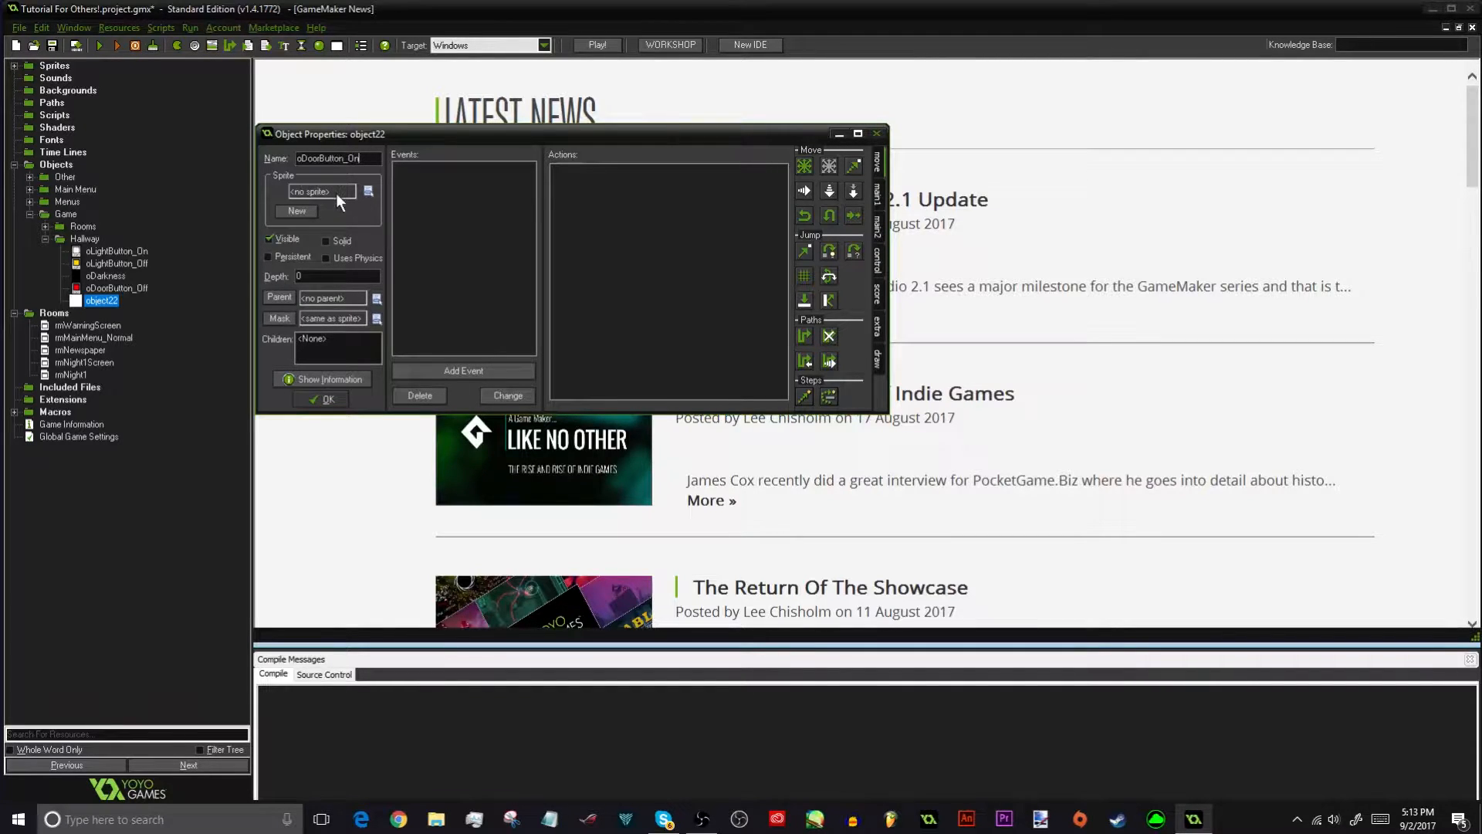
pyautogui.click(336, 193)
pyautogui.moveTo(377, 274)
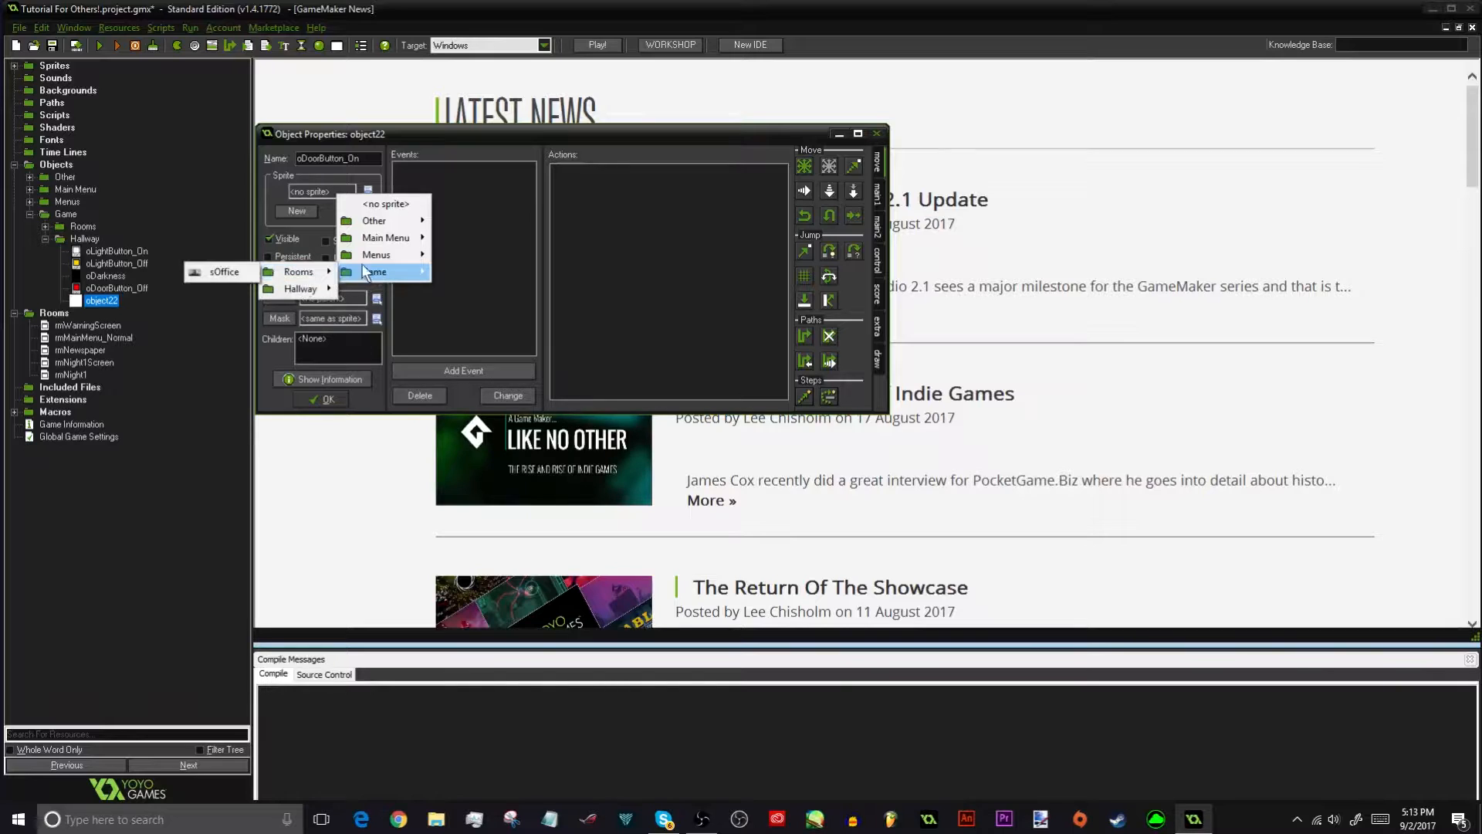
pyautogui.moveTo(301, 288)
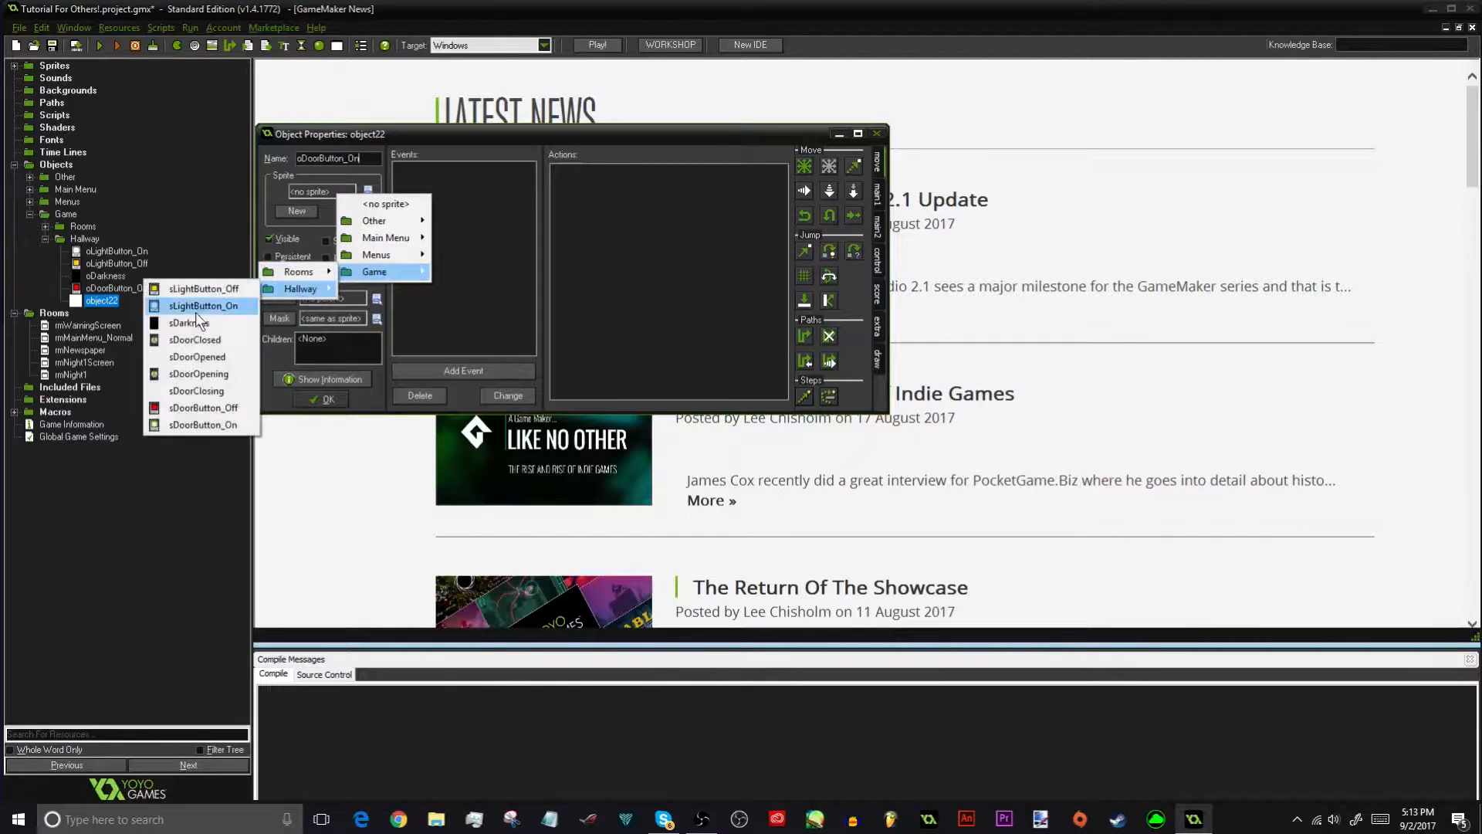
pyautogui.click(203, 397)
# Set the depth of oDoorButton_On to -10 and accept the object
pyautogui.click(337, 272)
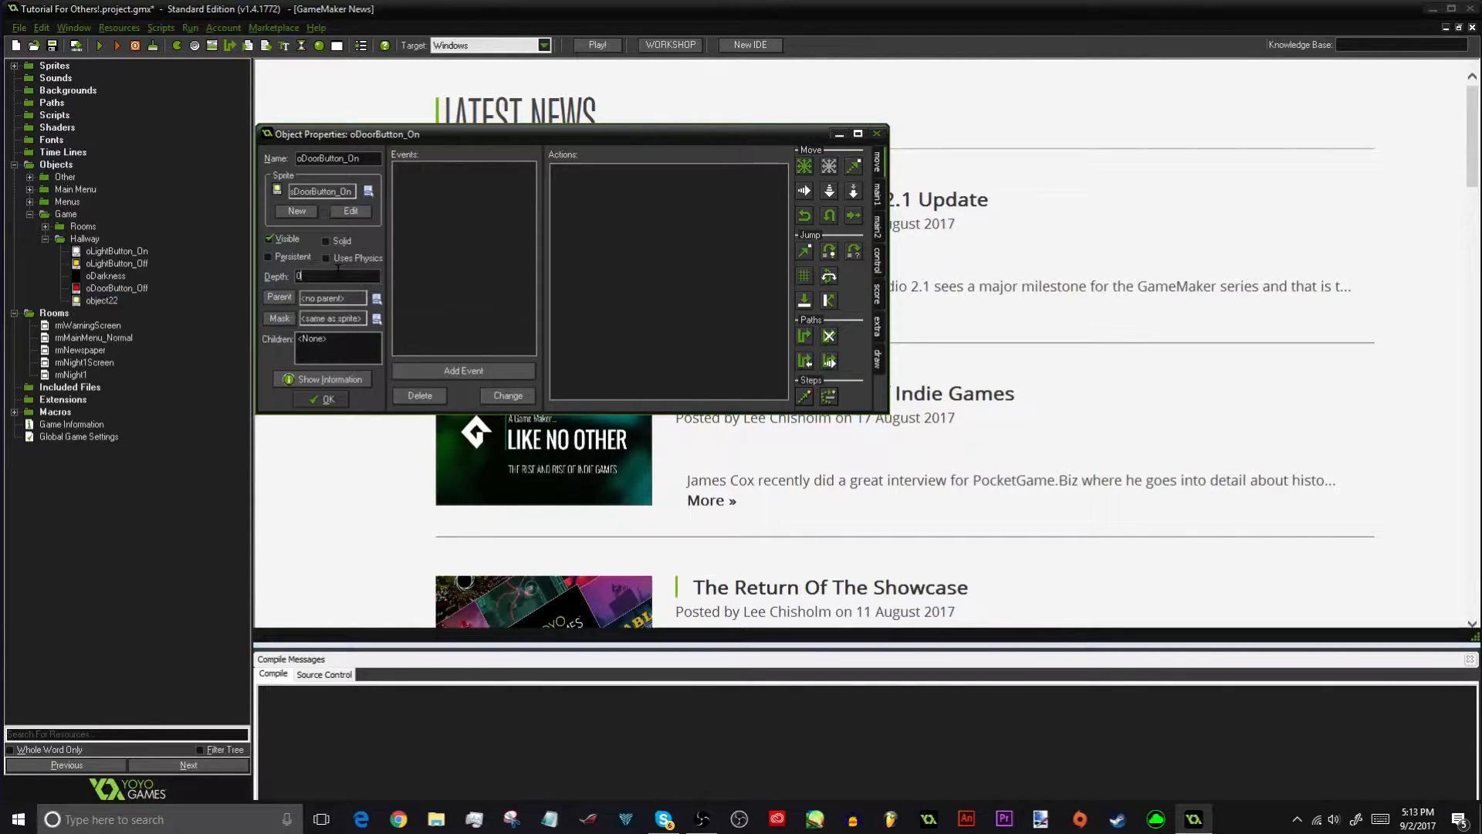
pyautogui.doubleClick(337, 273)
pyautogui.write('-1')
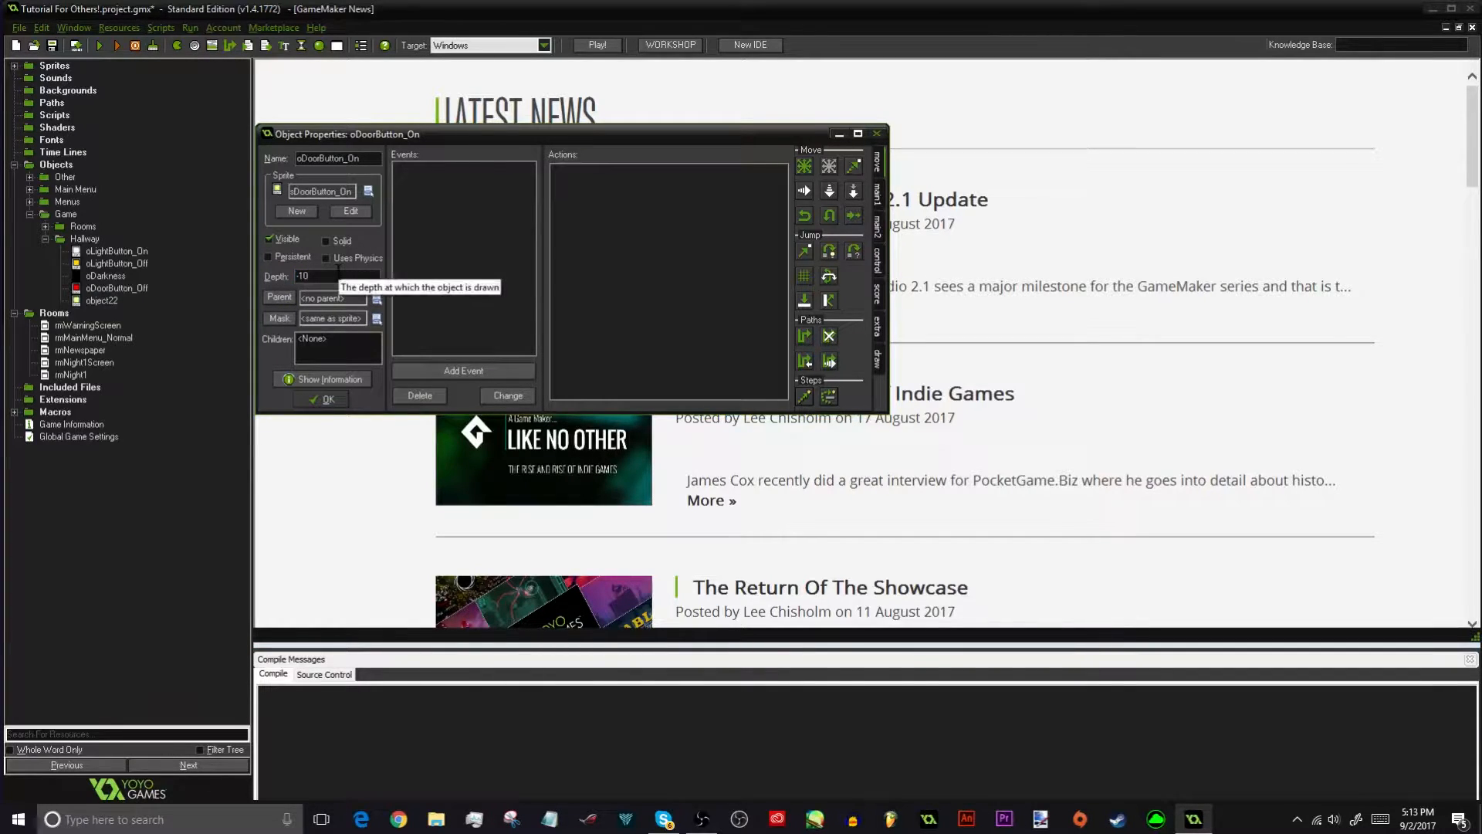
pyautogui.click(315, 401)
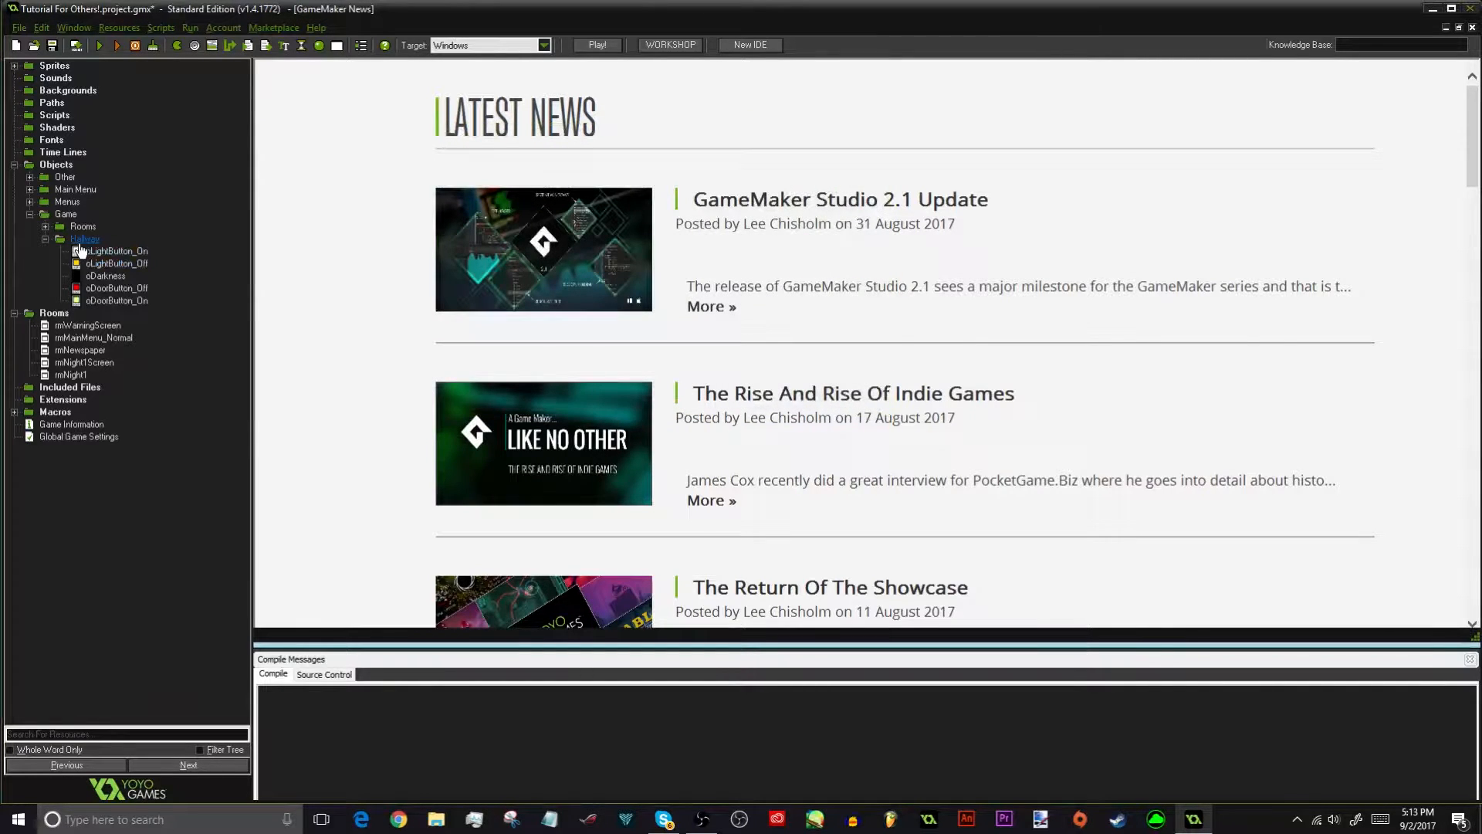
# Create another object in the Hallway group and set its depth to -3 after checking the depth of oDarkness
pyautogui.rightClick(80, 242)
pyautogui.click(85, 250)
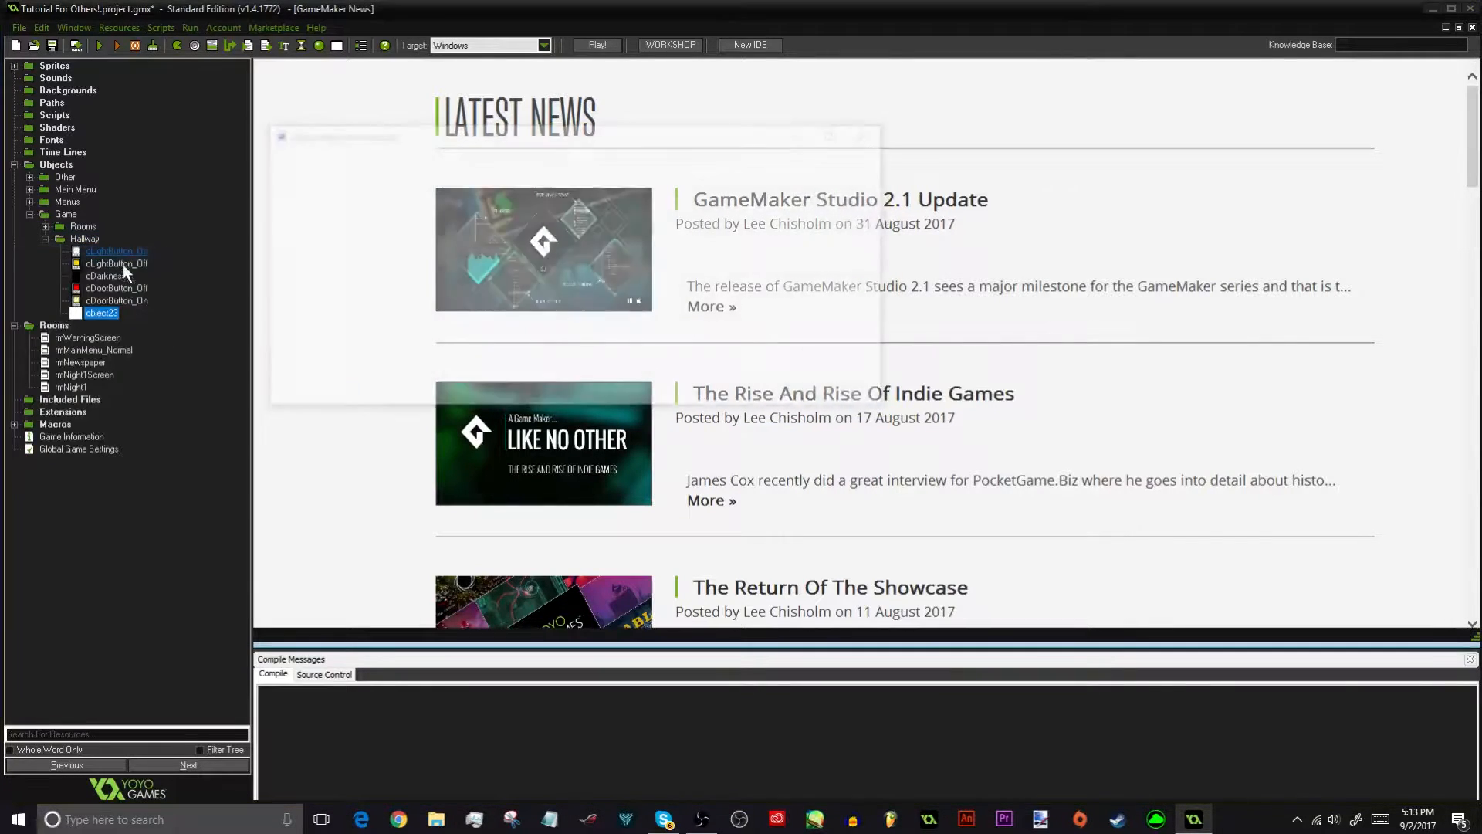
pyautogui.doubleClick(105, 277)
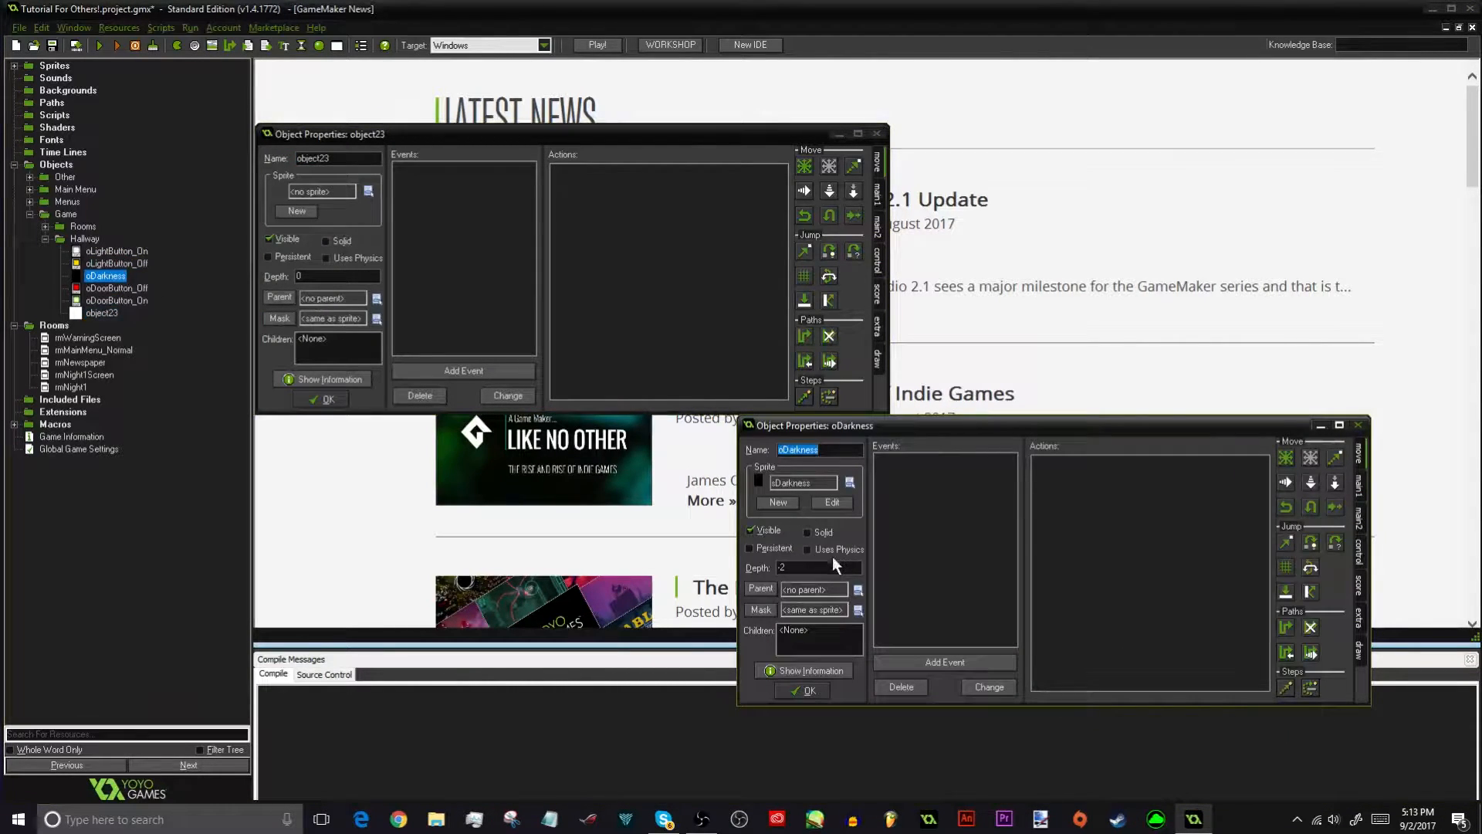
pyautogui.click(806, 690)
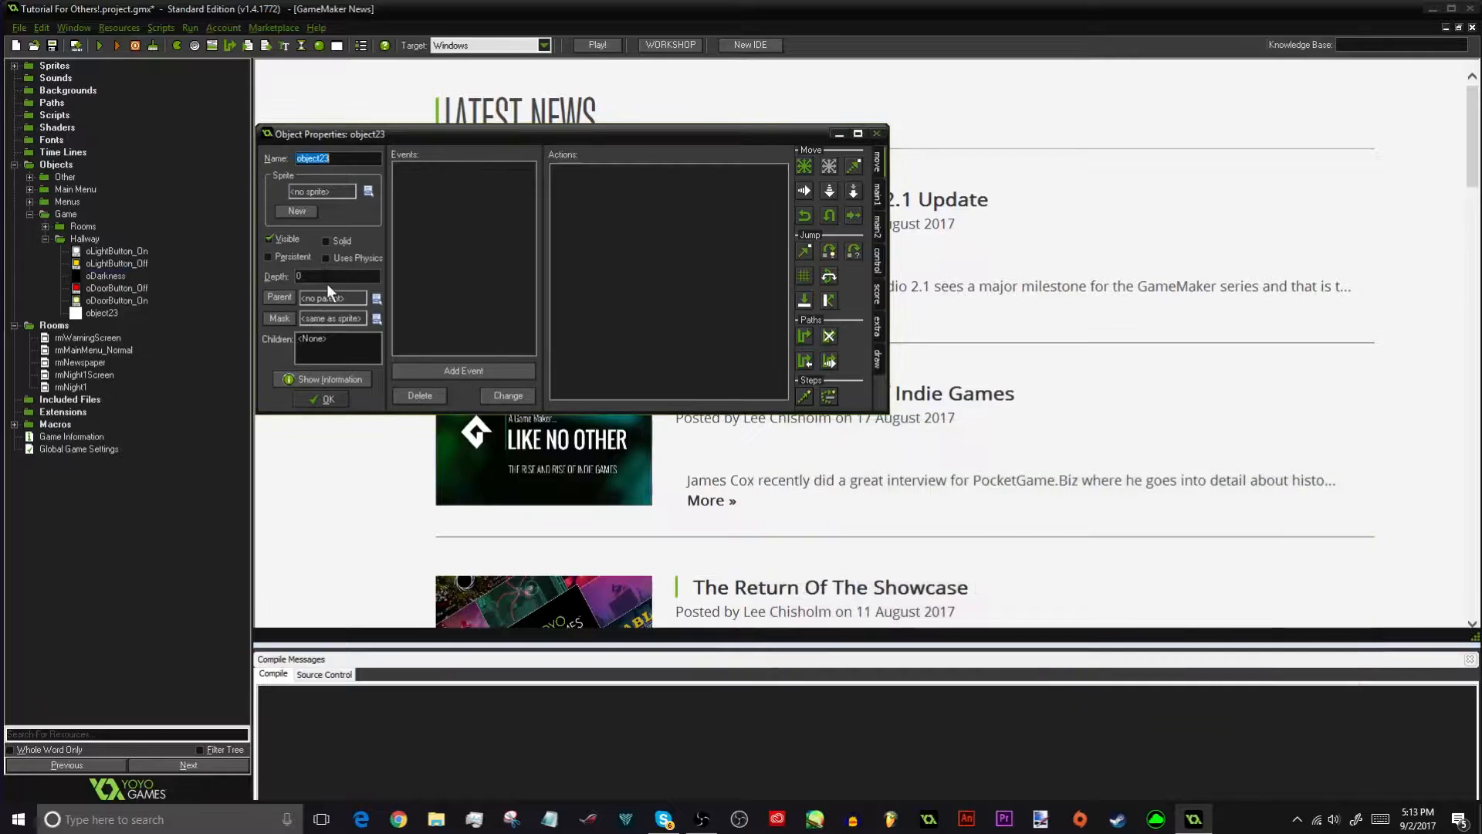
pyautogui.doubleClick(324, 278)
pyautogui.write('-3')
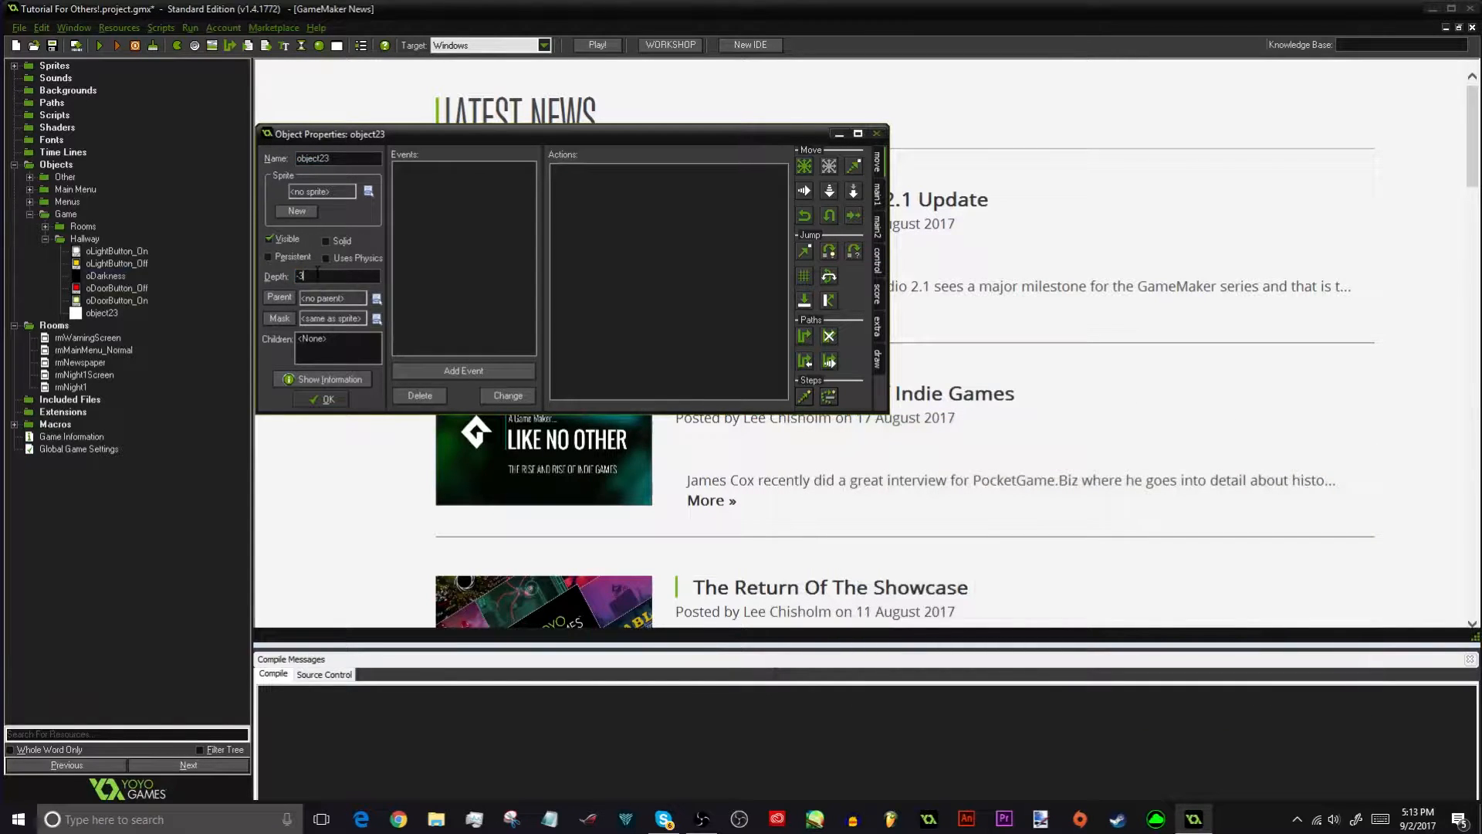
# Name the new object oDoorOpened, assign it the sDoorOpened sprite, and accept it
pyautogui.doubleClick(341, 156)
pyautogui.write('oDoorOpened')
pyautogui.click(334, 188)
pyautogui.moveTo(372, 267)
pyautogui.moveTo(298, 284)
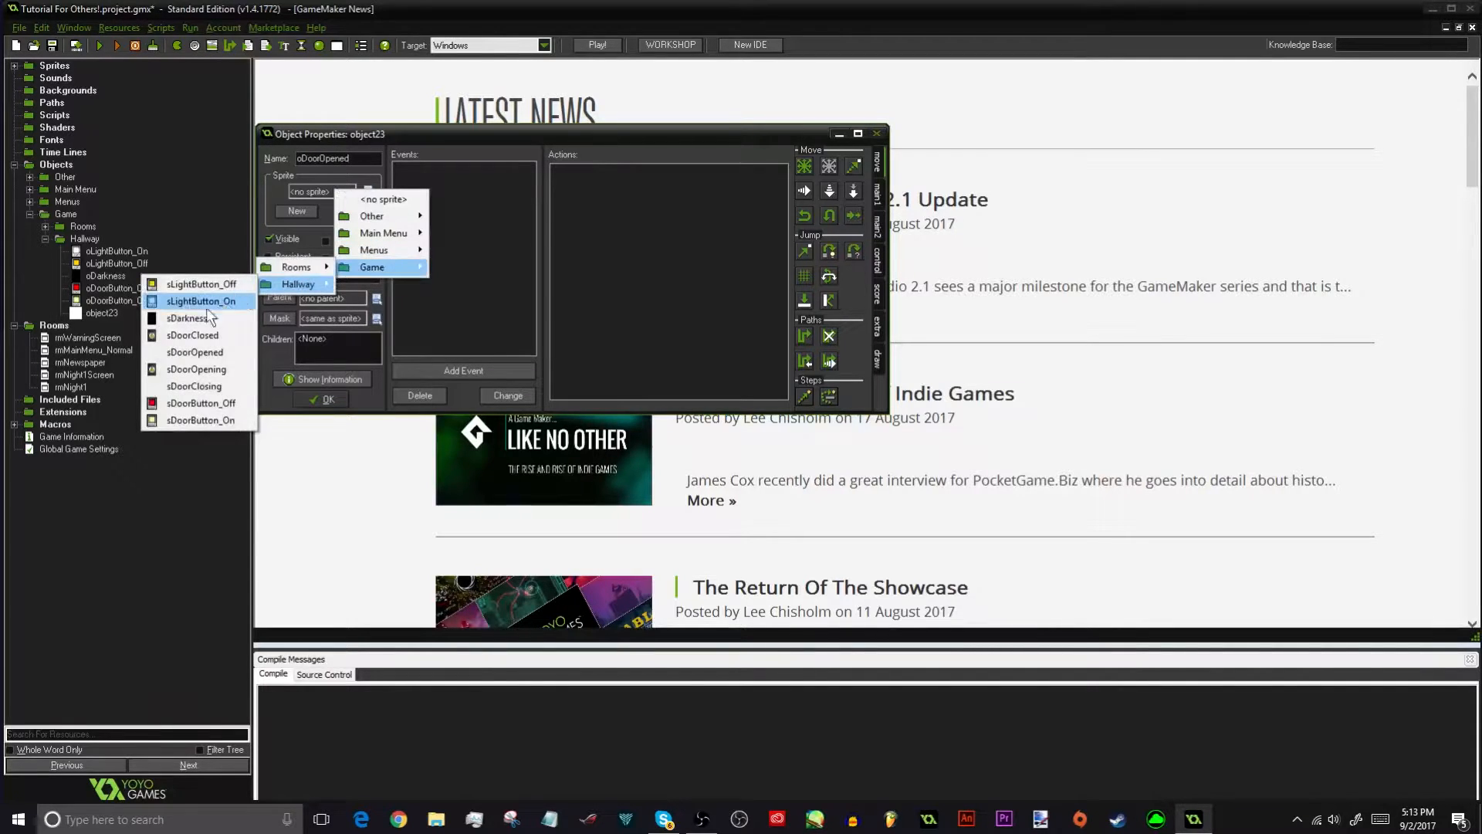
pyautogui.click(202, 354)
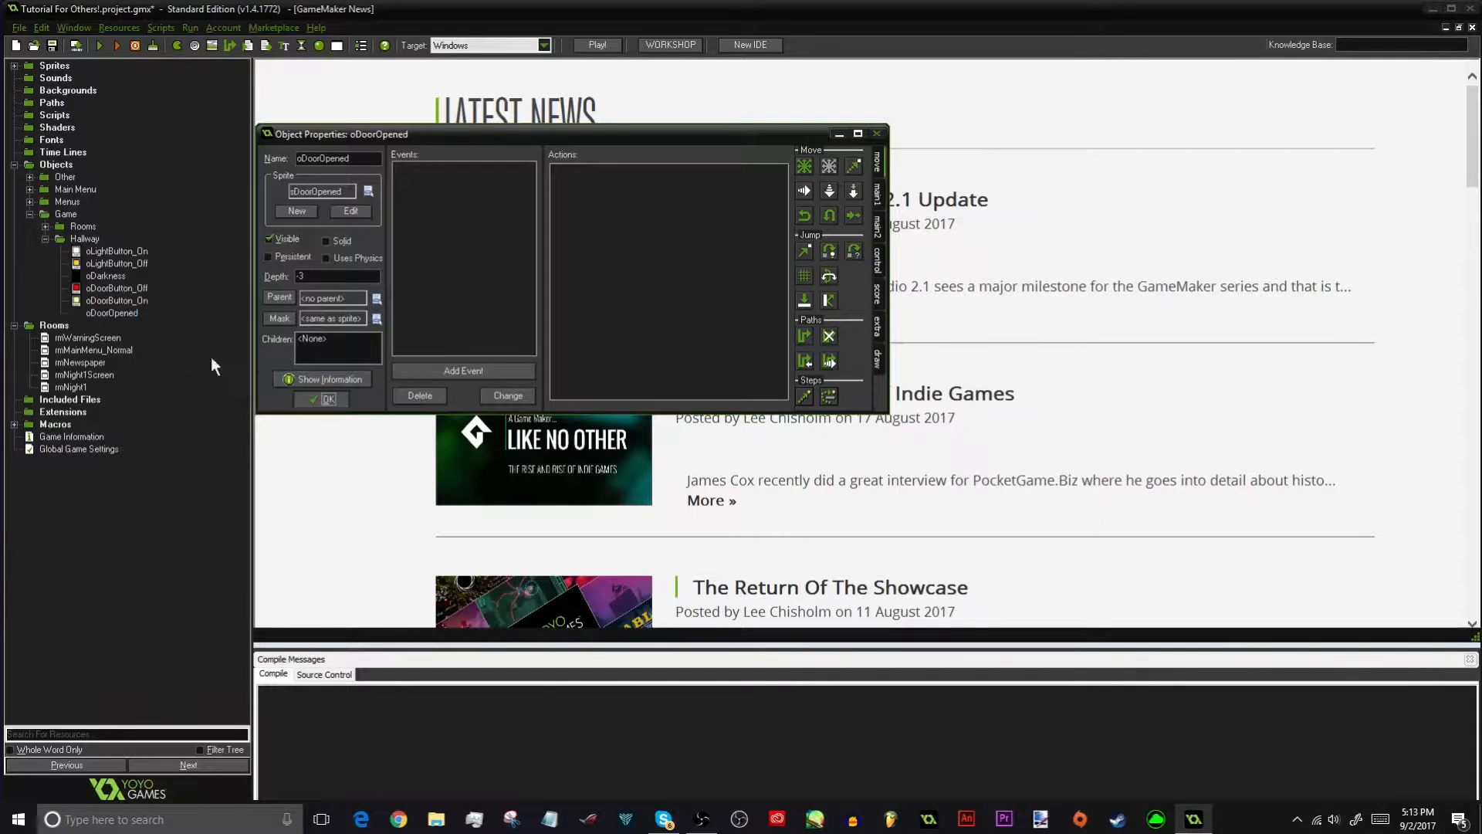
pyautogui.click(309, 399)
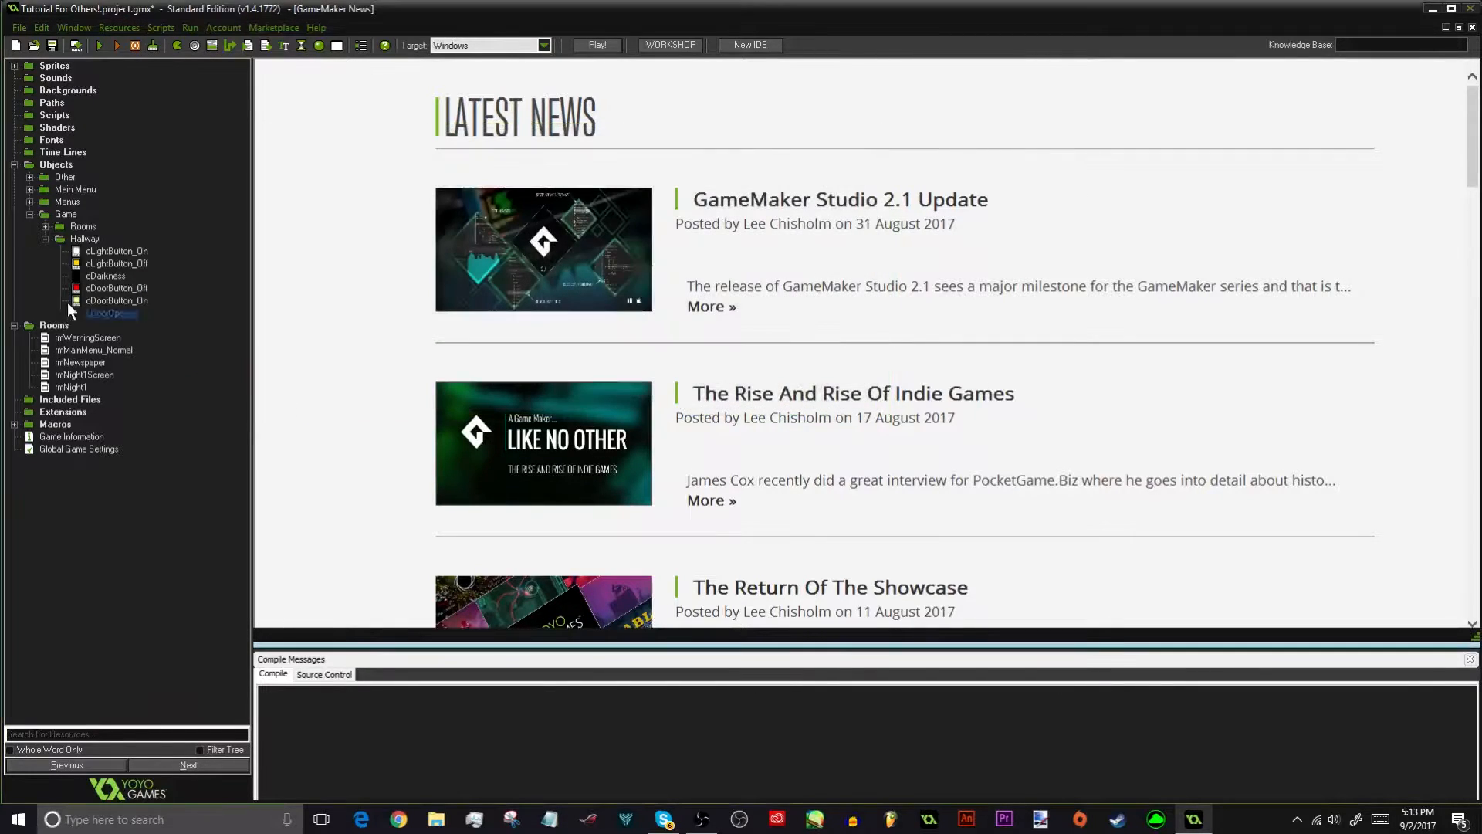
# Duplicate oDoorOpened as oDoorClosed, switch its sprite to sDoorClosed, and accept the object
pyautogui.rightClick(118, 318)
pyautogui.click(112, 359)
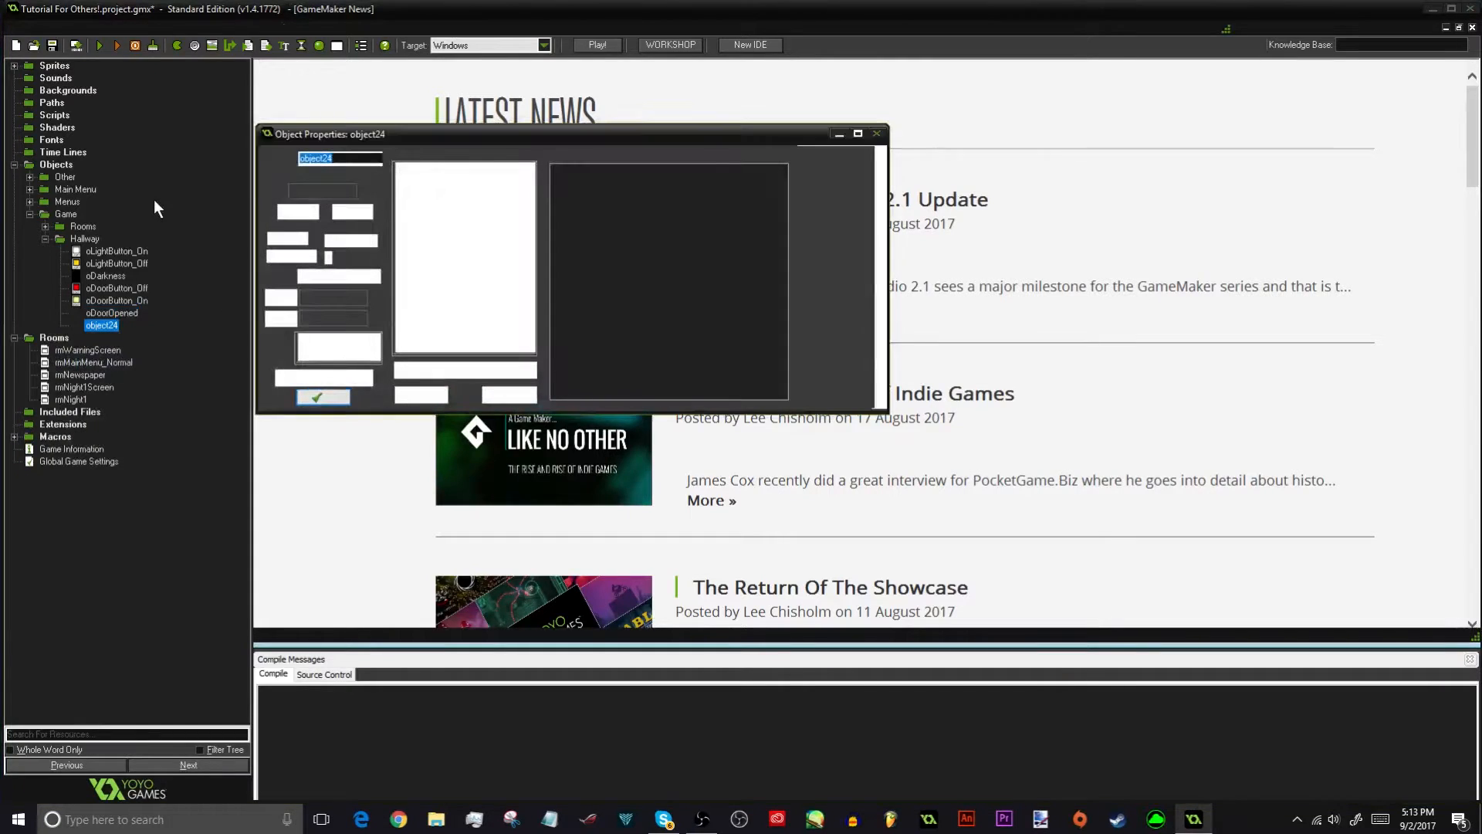
pyautogui.write('oDoor')
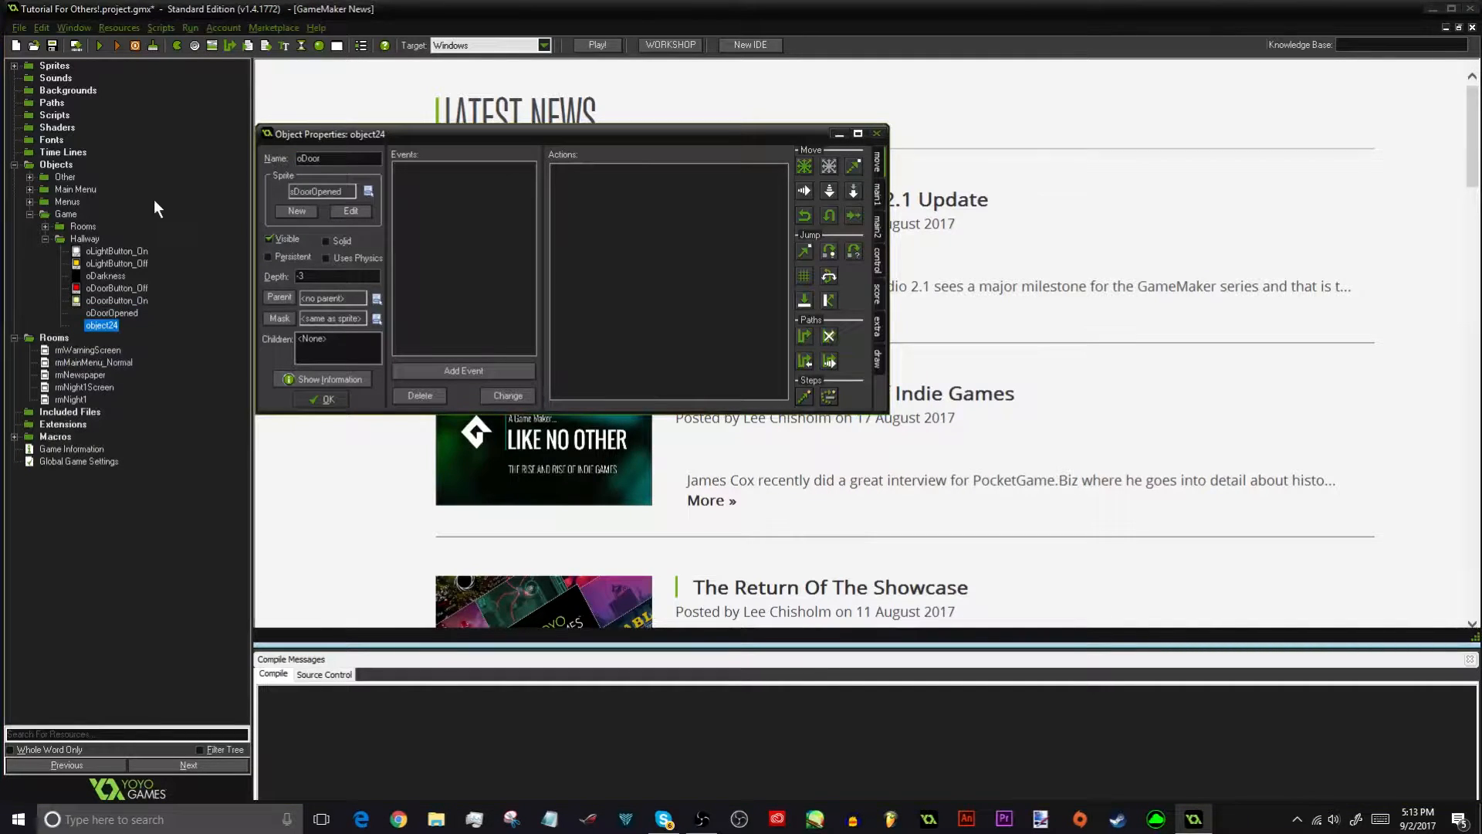
pyautogui.write('Closed')
pyautogui.click(321, 195)
pyautogui.moveTo(373, 275)
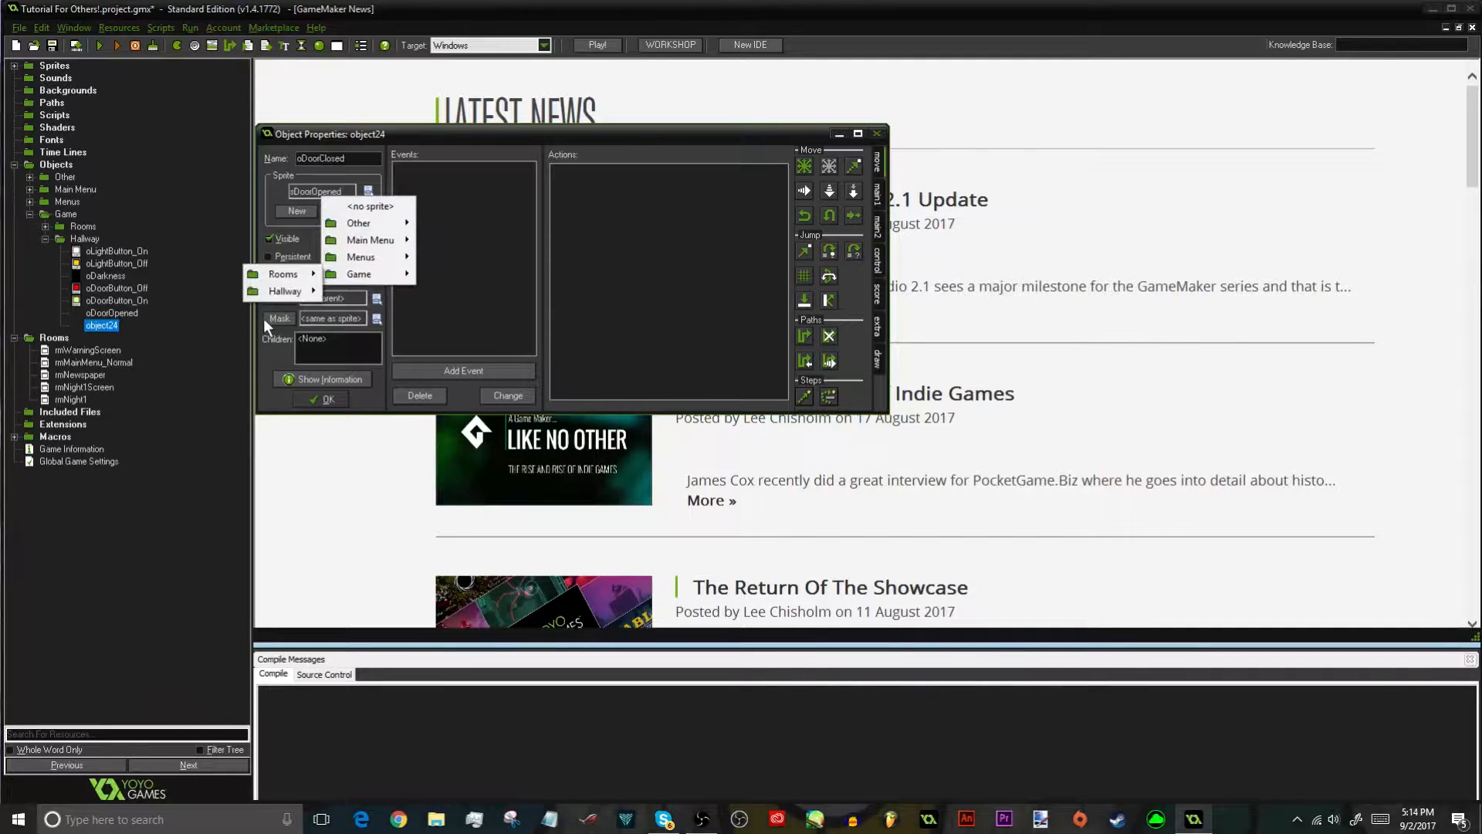
pyautogui.moveTo(266, 293)
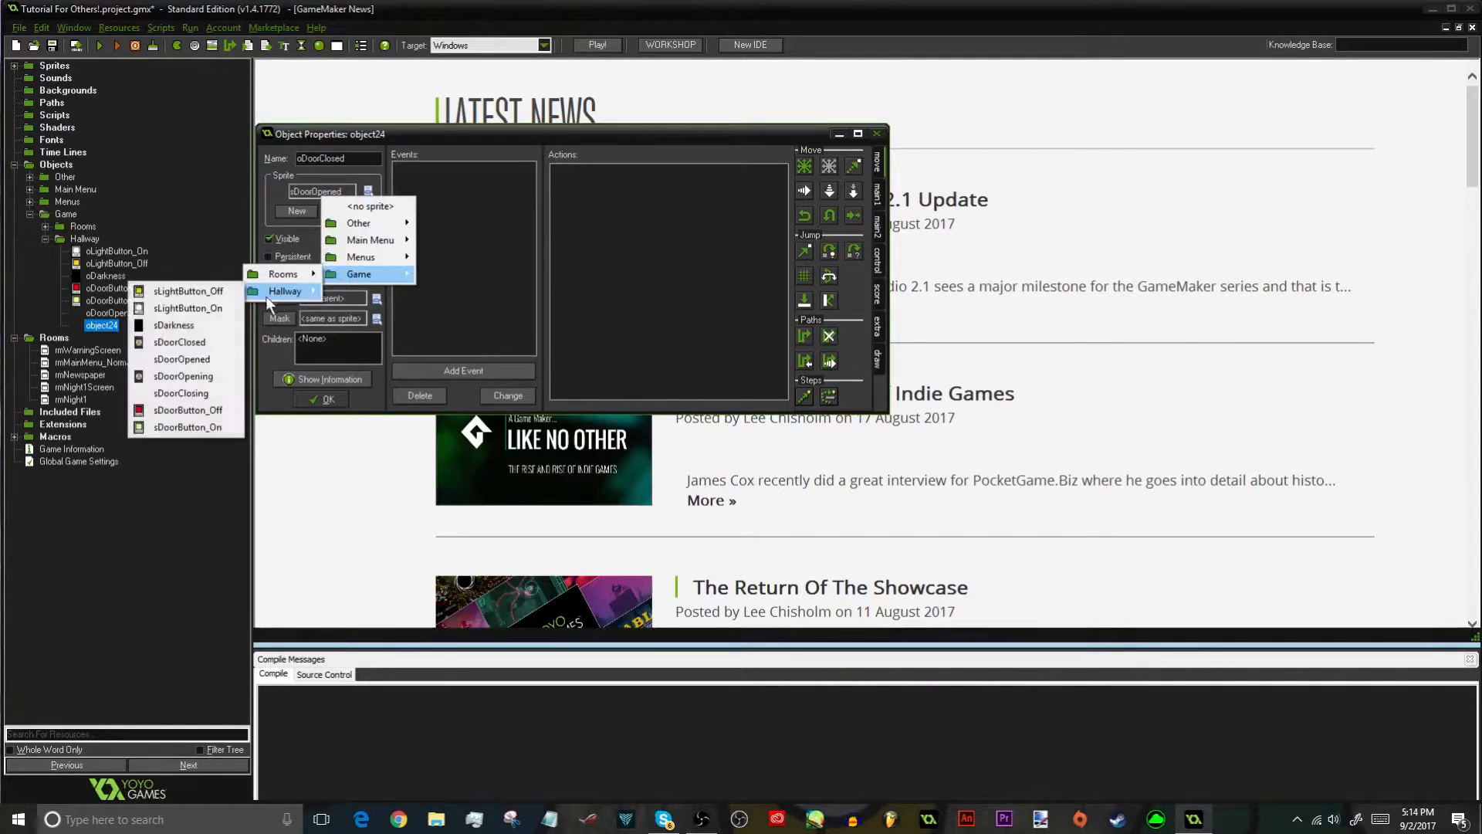
pyautogui.click(199, 345)
pyautogui.click(322, 399)
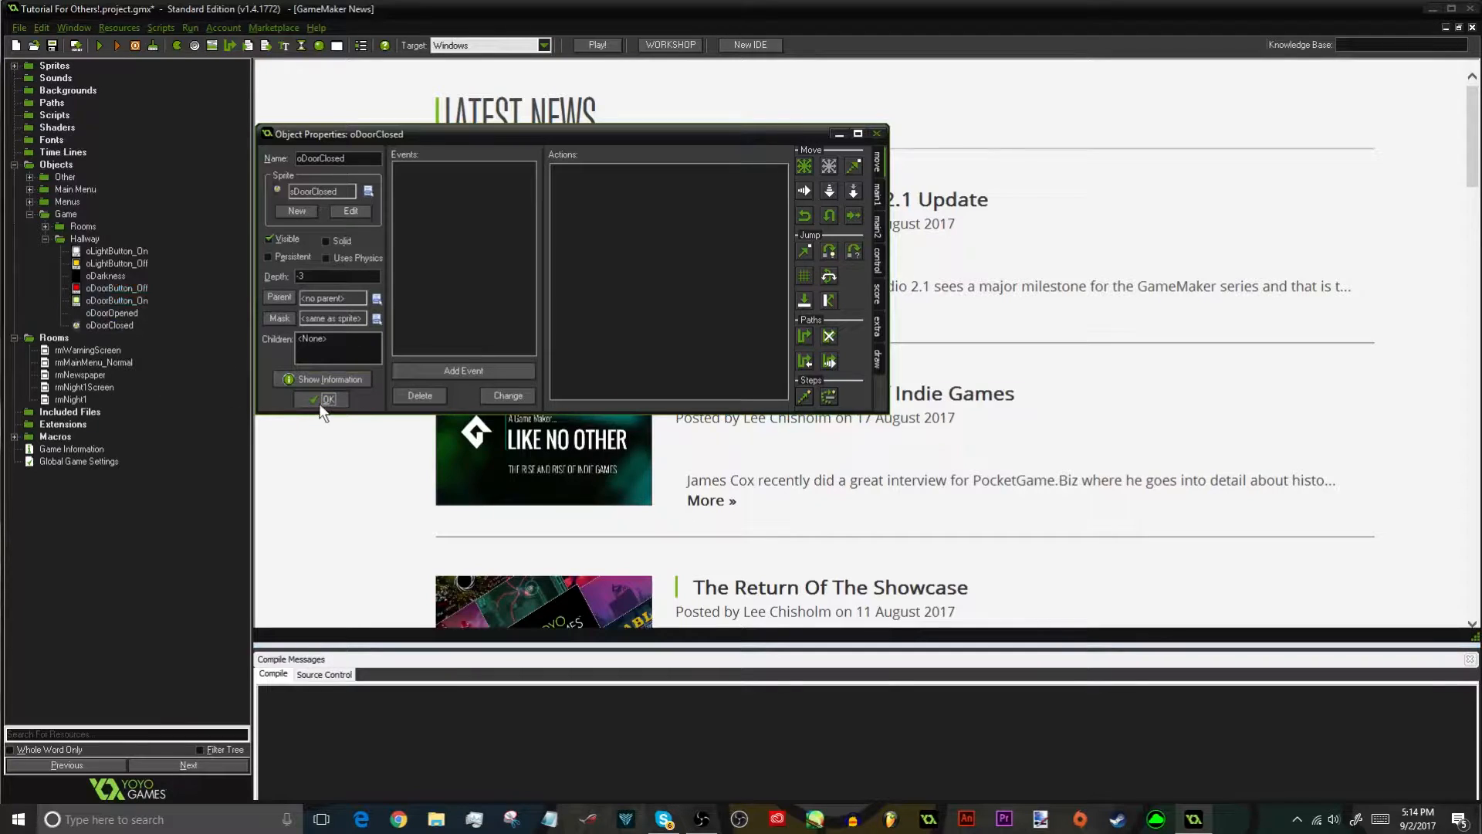
# Duplicate oDoorClosed as oDoorOpening, switch its sprite to sDoorOpening, and accept the object
pyautogui.rightClick(103, 327)
pyautogui.click(100, 356)
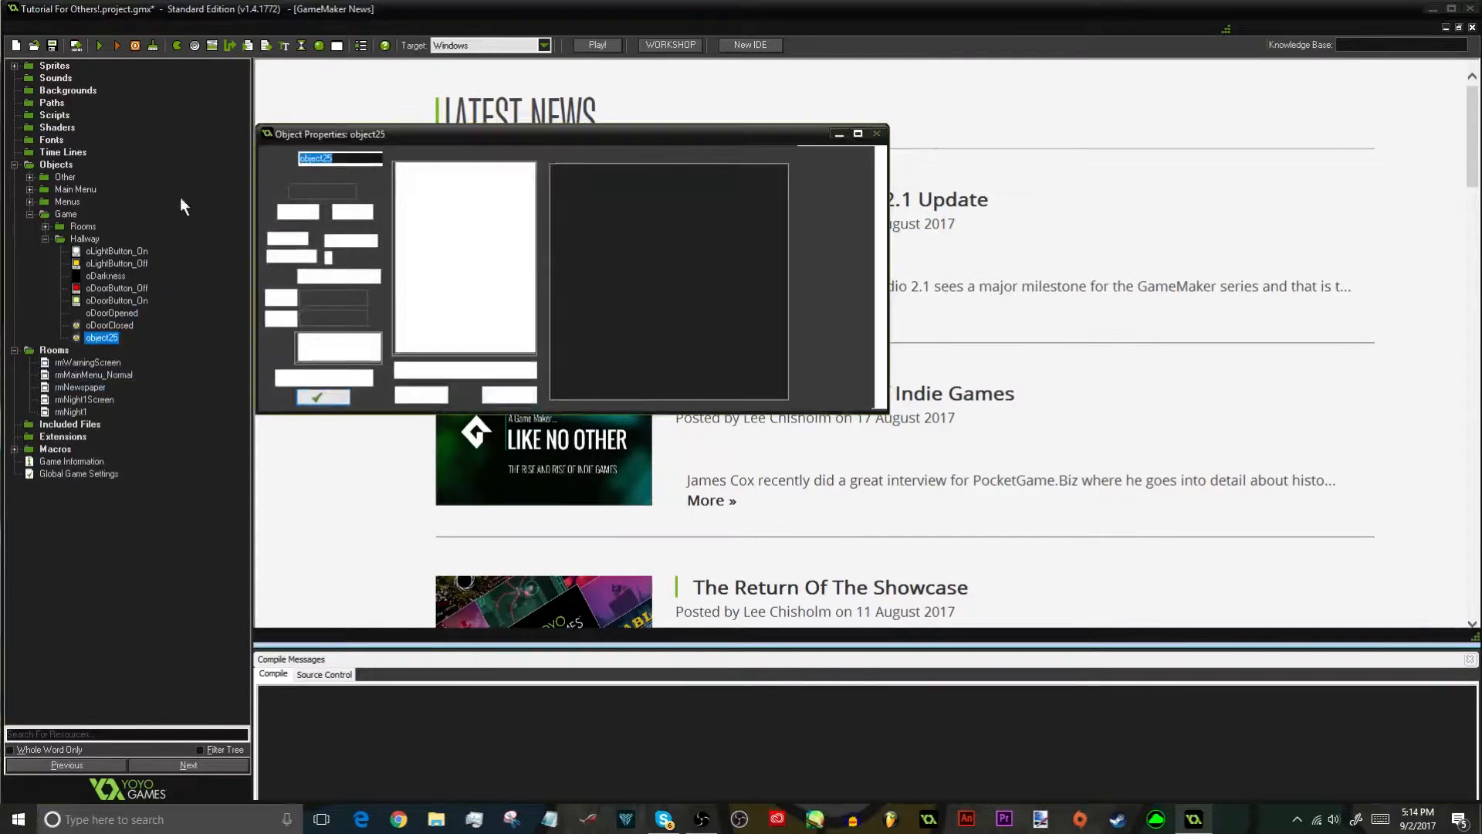
pyautogui.write('oDoorOpening')
pyautogui.click(337, 187)
pyautogui.moveTo(376, 264)
pyautogui.moveTo(305, 281)
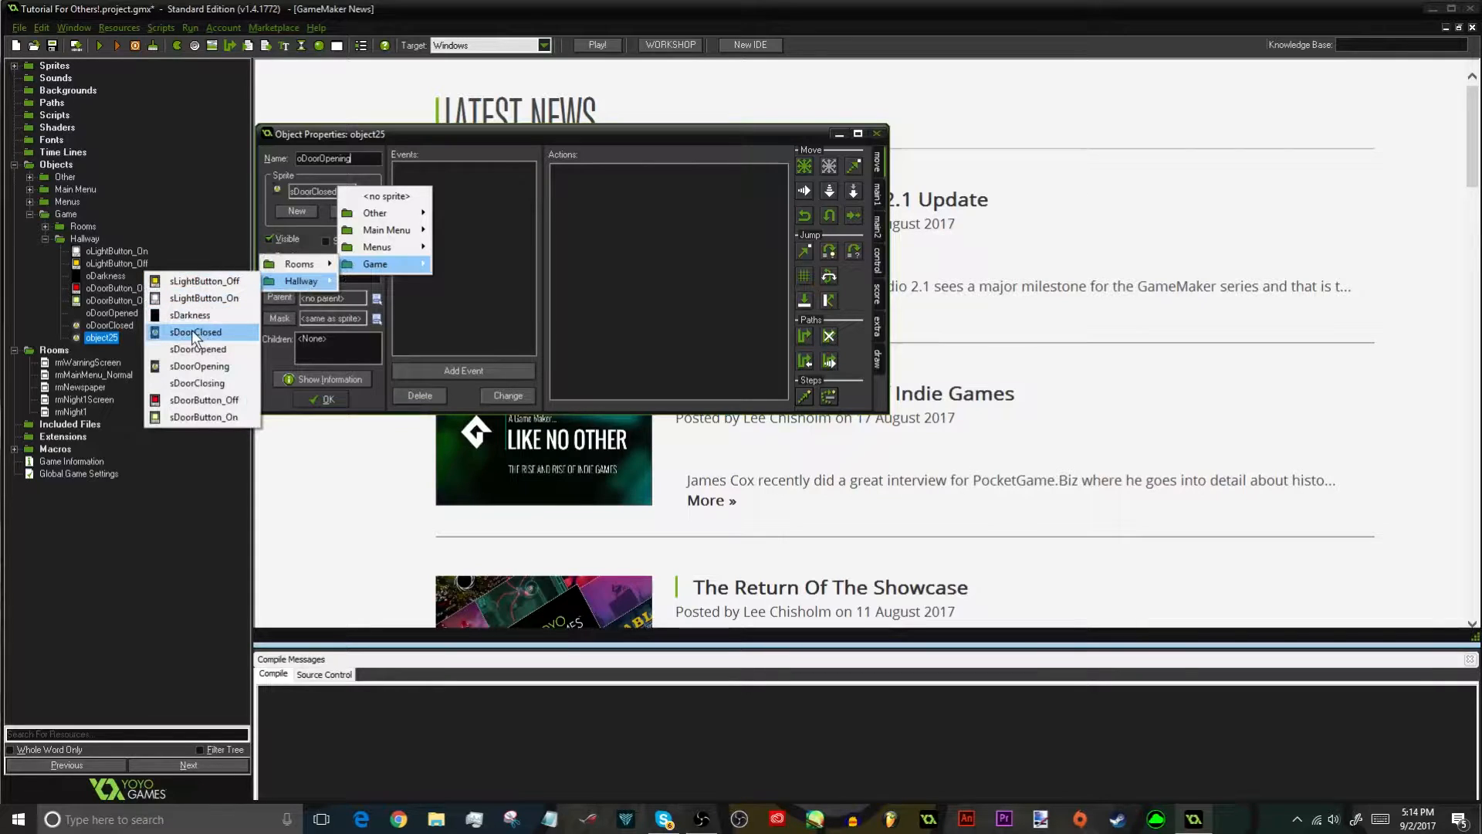
pyautogui.click(197, 368)
pyautogui.click(313, 396)
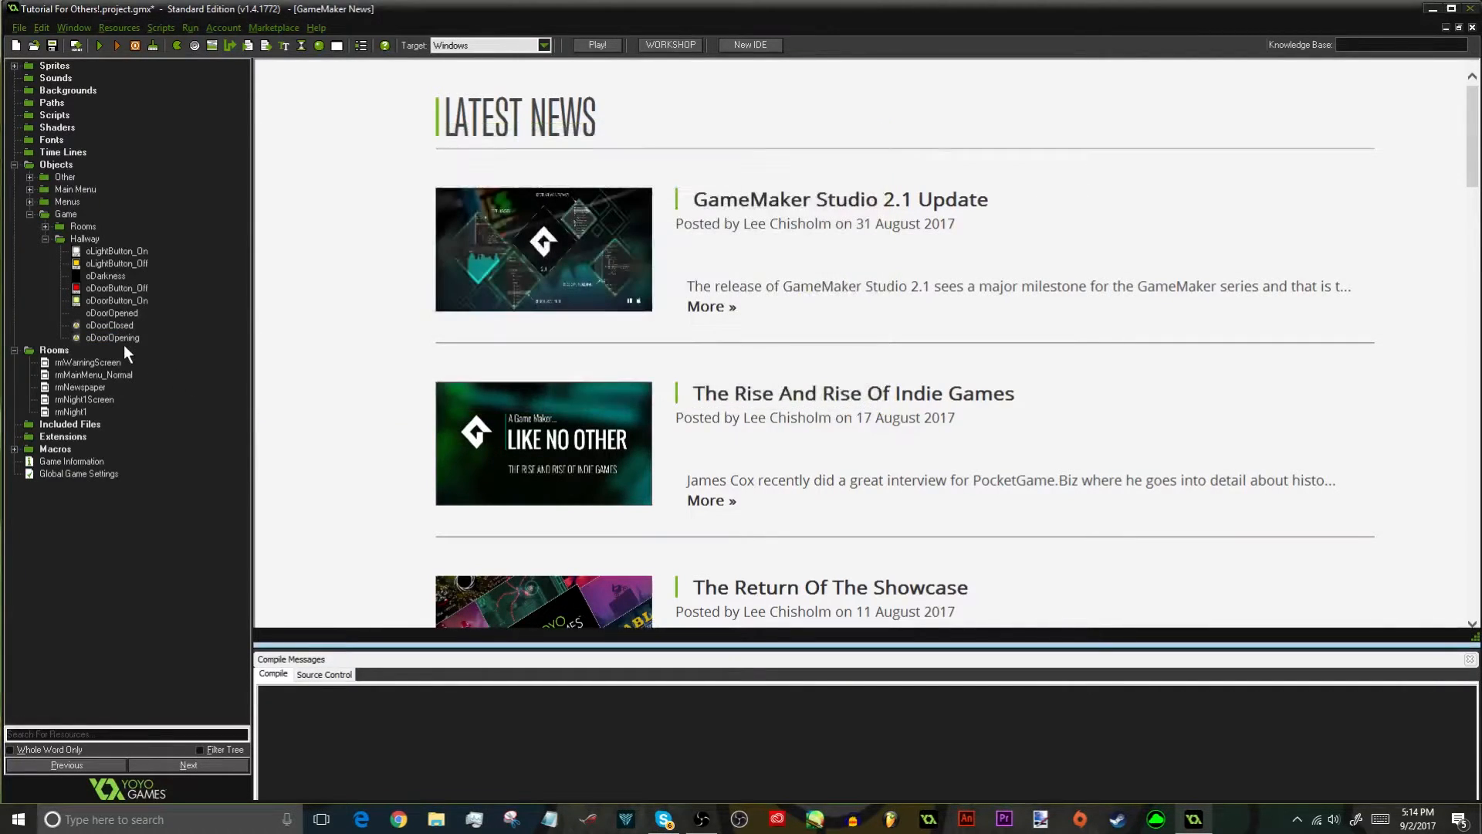
# Duplicate oDoorOpening as oDoorClosing, switch its sprite to sDoorClosing, and accept the object
pyautogui.rightClick(123, 340)
pyautogui.click(118, 382)
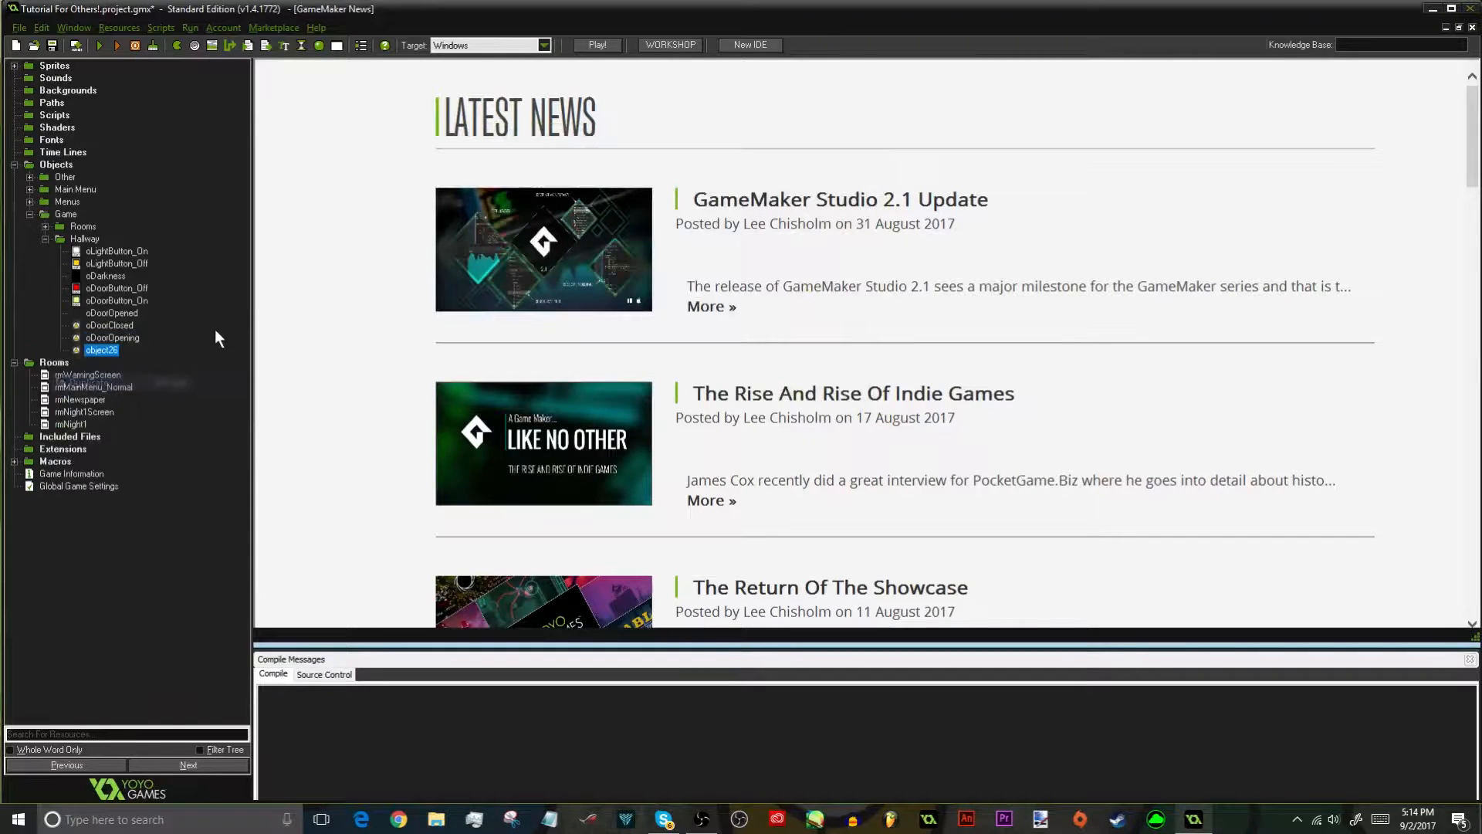
pyautogui.write('oDoorClosing')
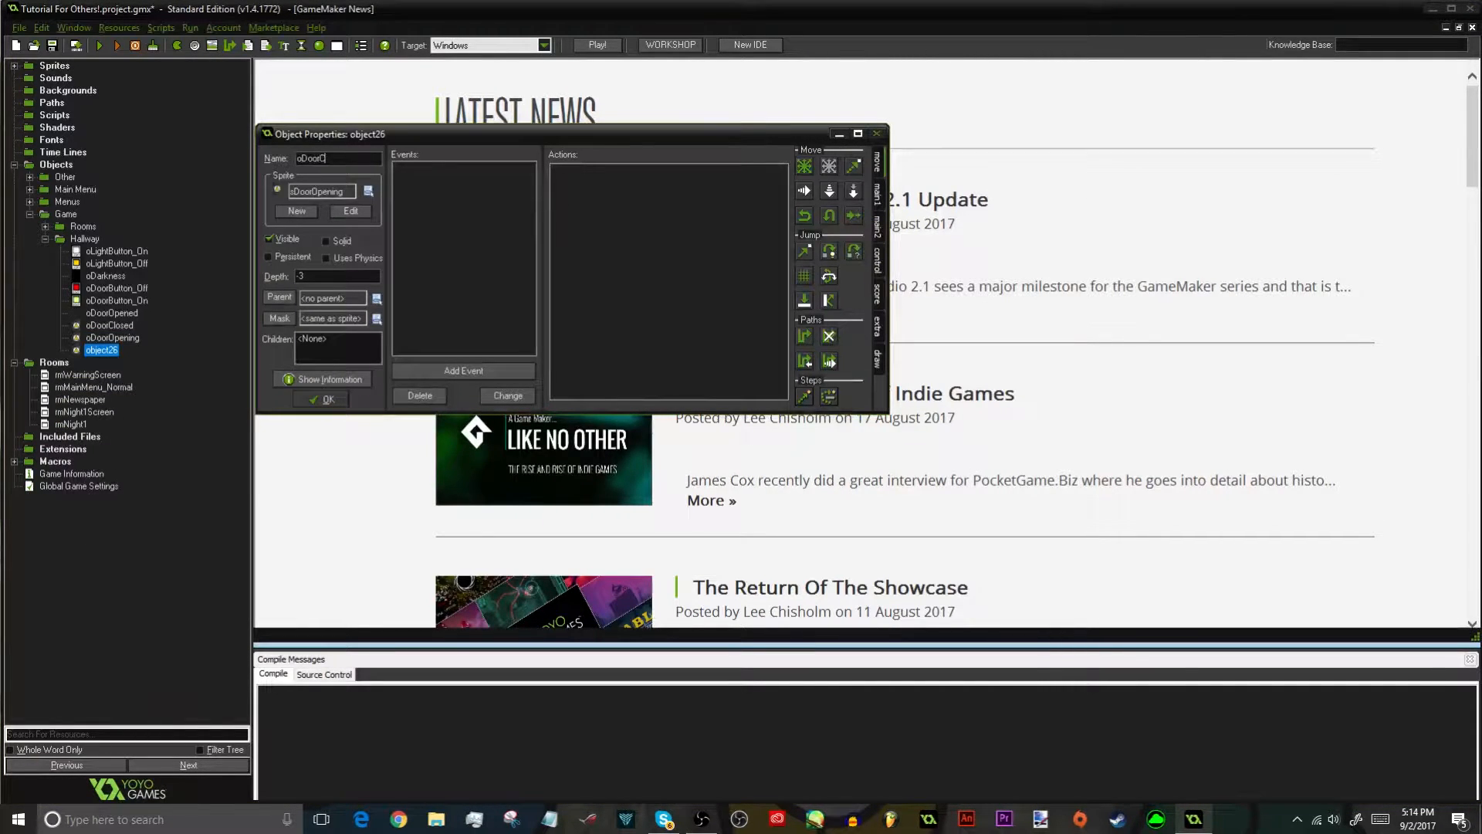
pyautogui.click(321, 197)
pyautogui.moveTo(363, 276)
pyautogui.moveTo(284, 293)
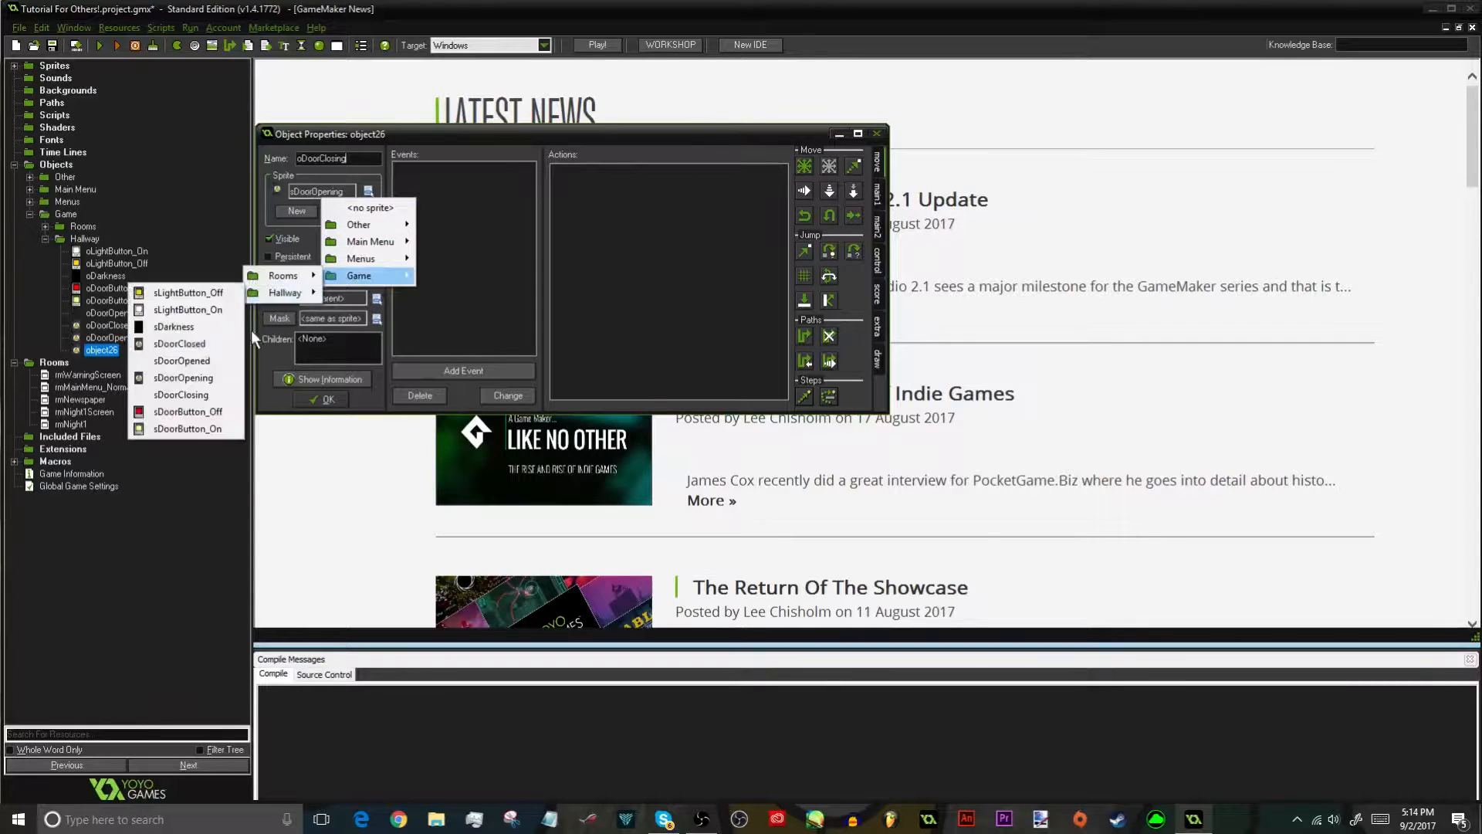
pyautogui.click(196, 394)
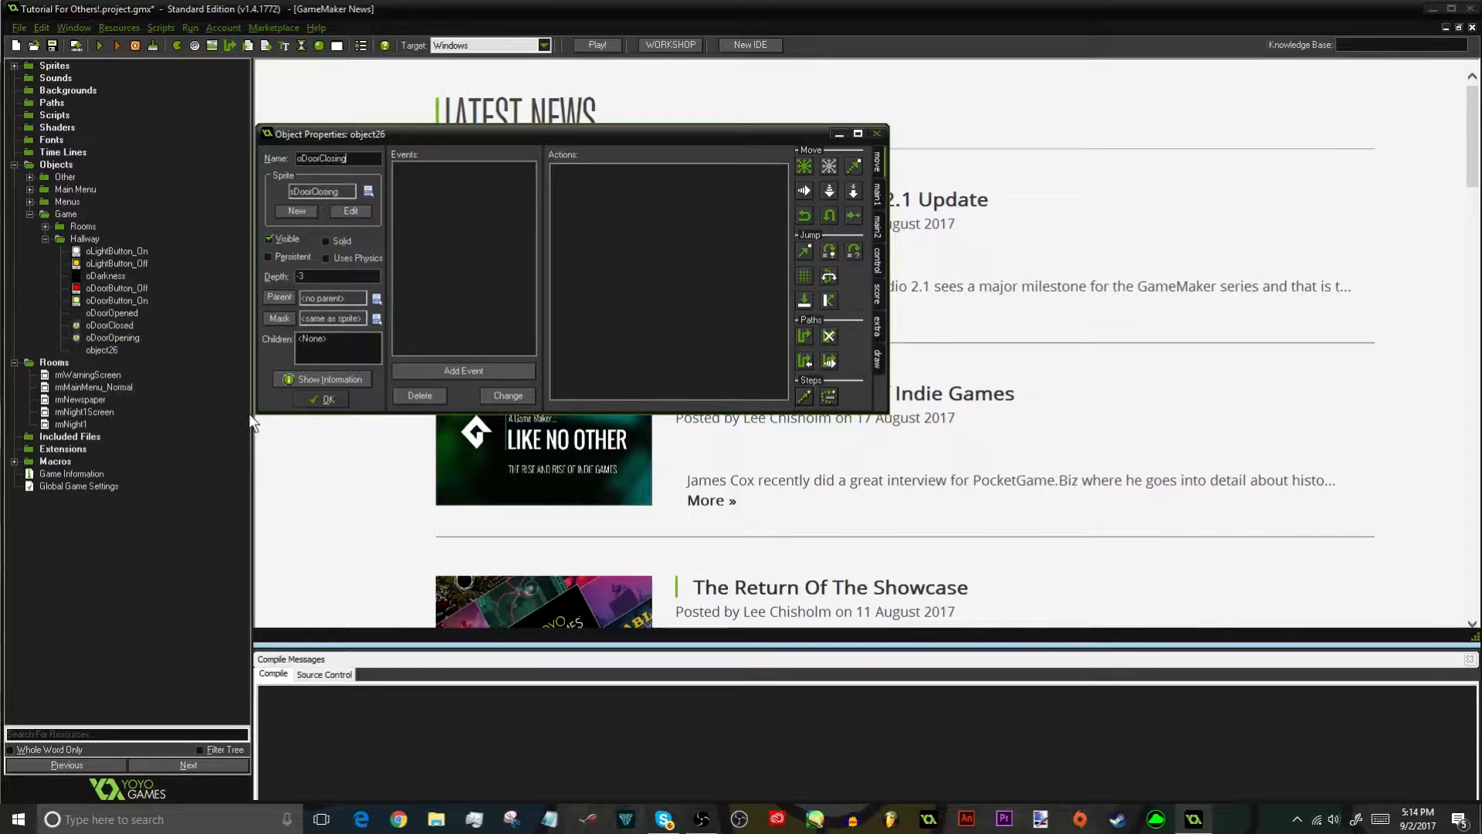
pyautogui.click(301, 401)
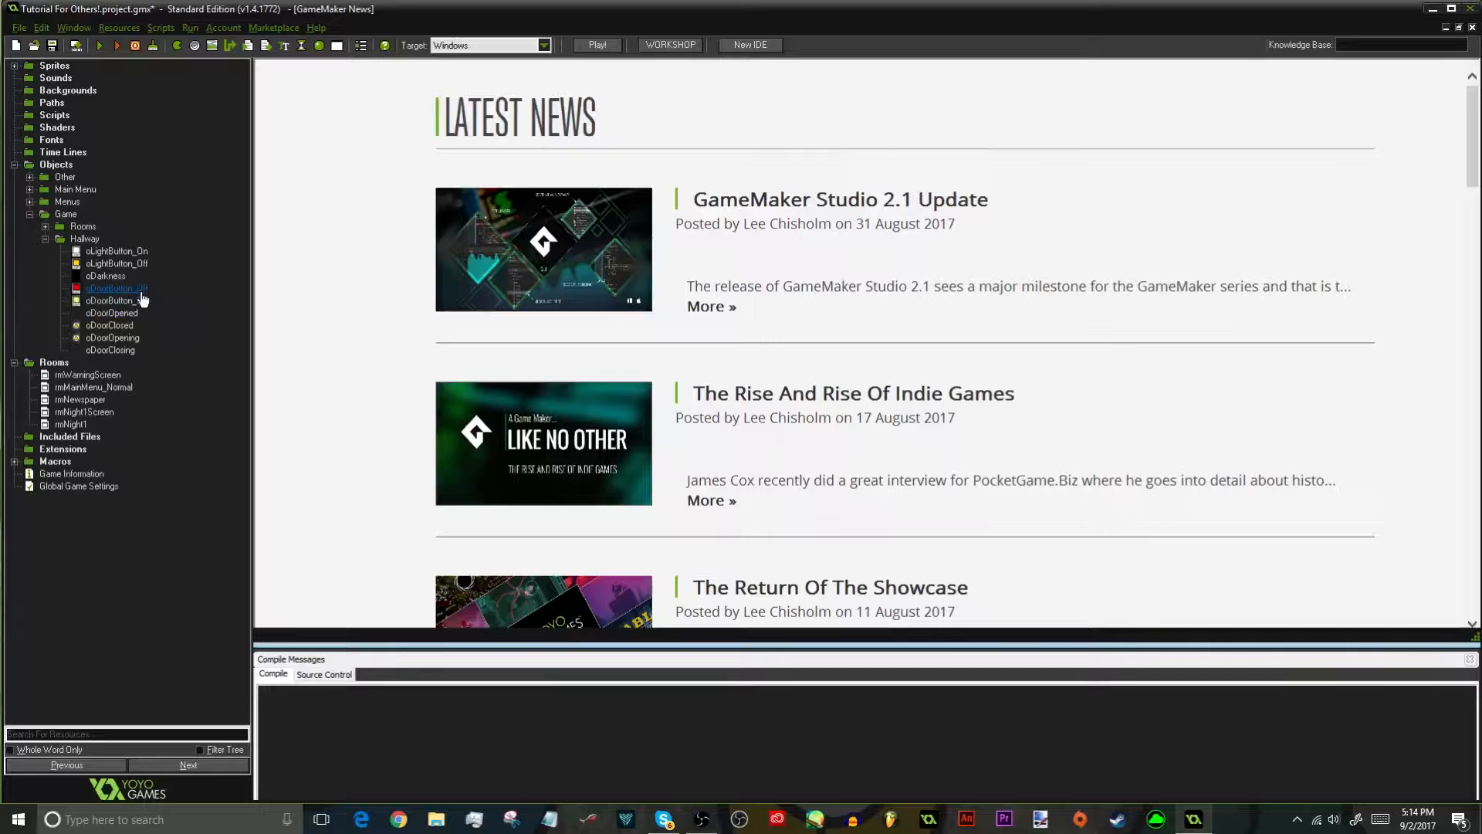
# Add an Animation End event to the oDoorOpening object
pyautogui.doubleClick(112, 337)
pyautogui.click(433, 375)
pyautogui.click(805, 347)
pyautogui.click(882, 525)
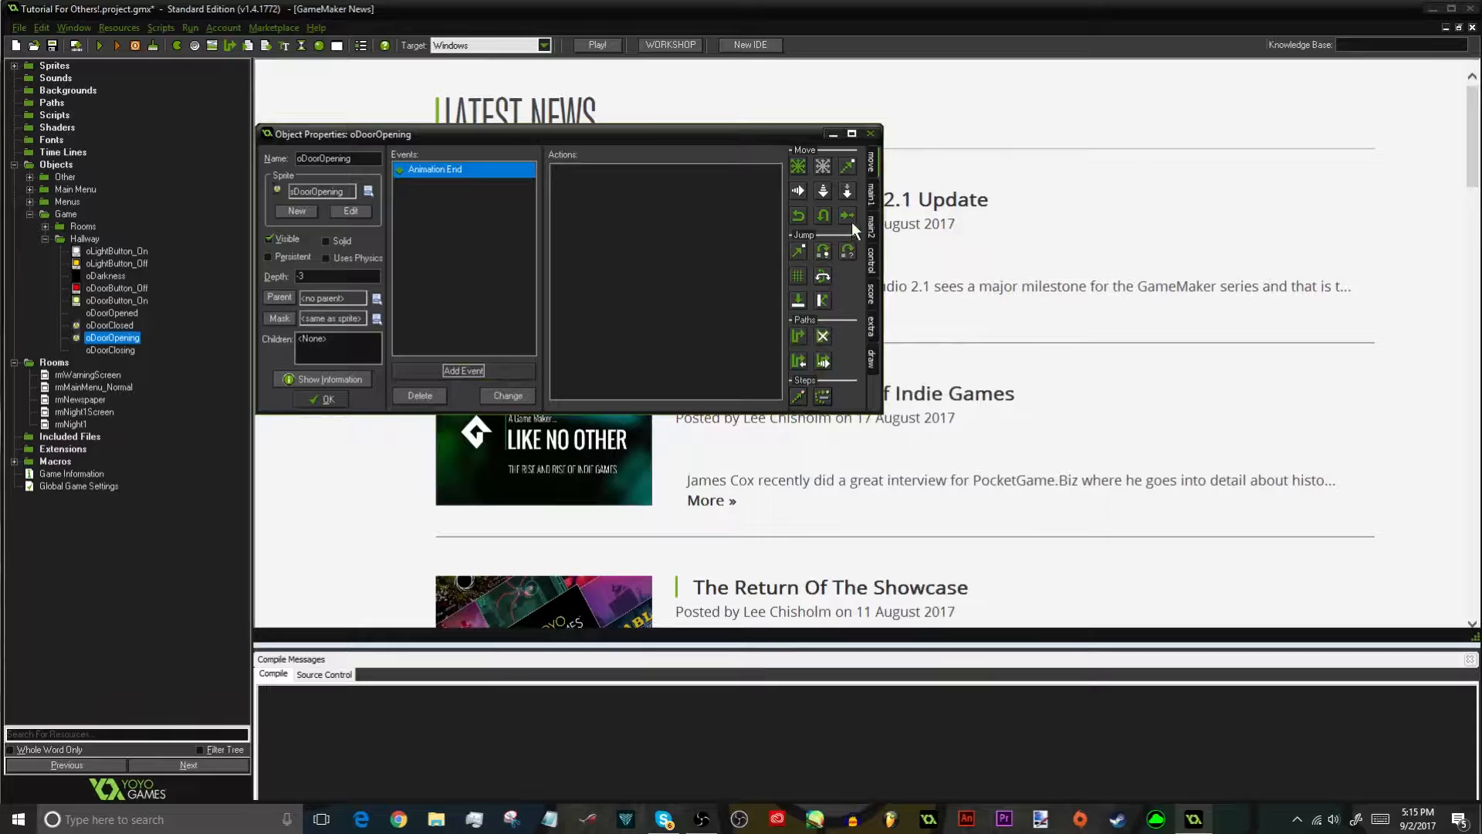
# Make oDoorOpening's Animation End event change the instance into oDoorOpened with perform events set to yes, and accept the object
pyautogui.click(870, 192)
pyautogui.moveTo(795, 193); pyautogui.dragTo(647, 216)
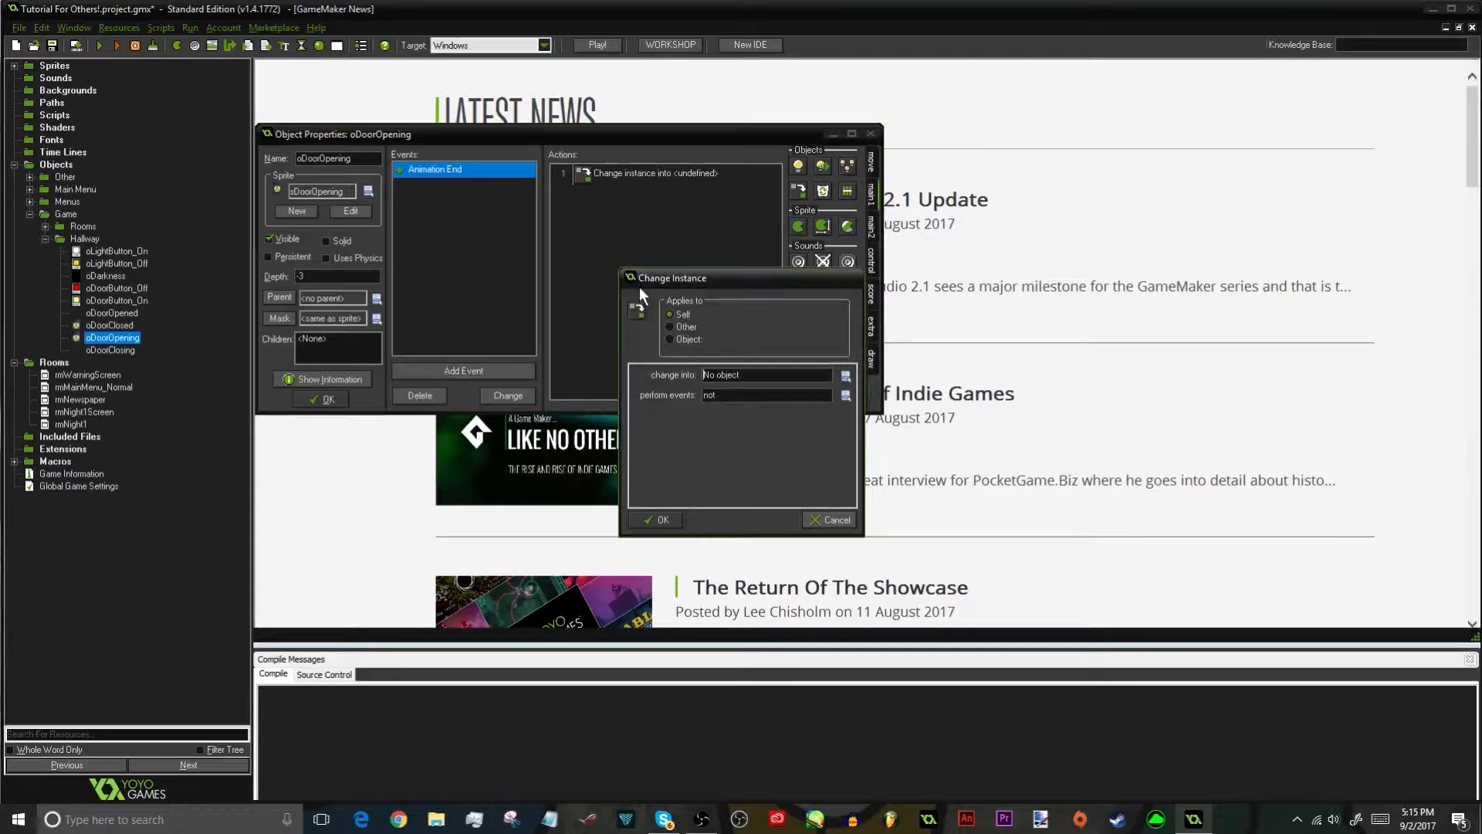
pyautogui.click(762, 375)
pyautogui.moveTo(800, 448)
pyautogui.moveTo(726, 466)
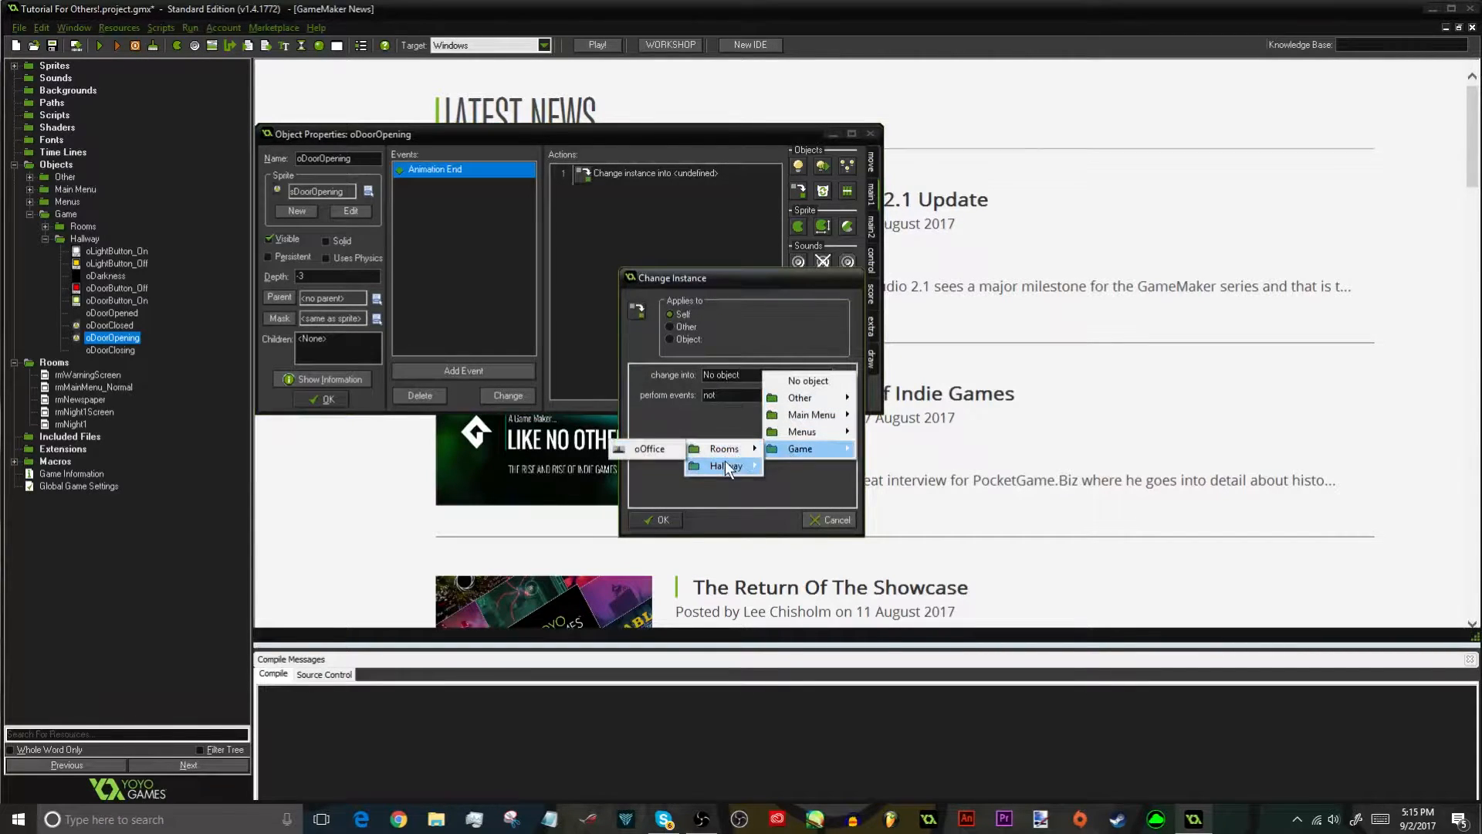
pyautogui.click(640, 553)
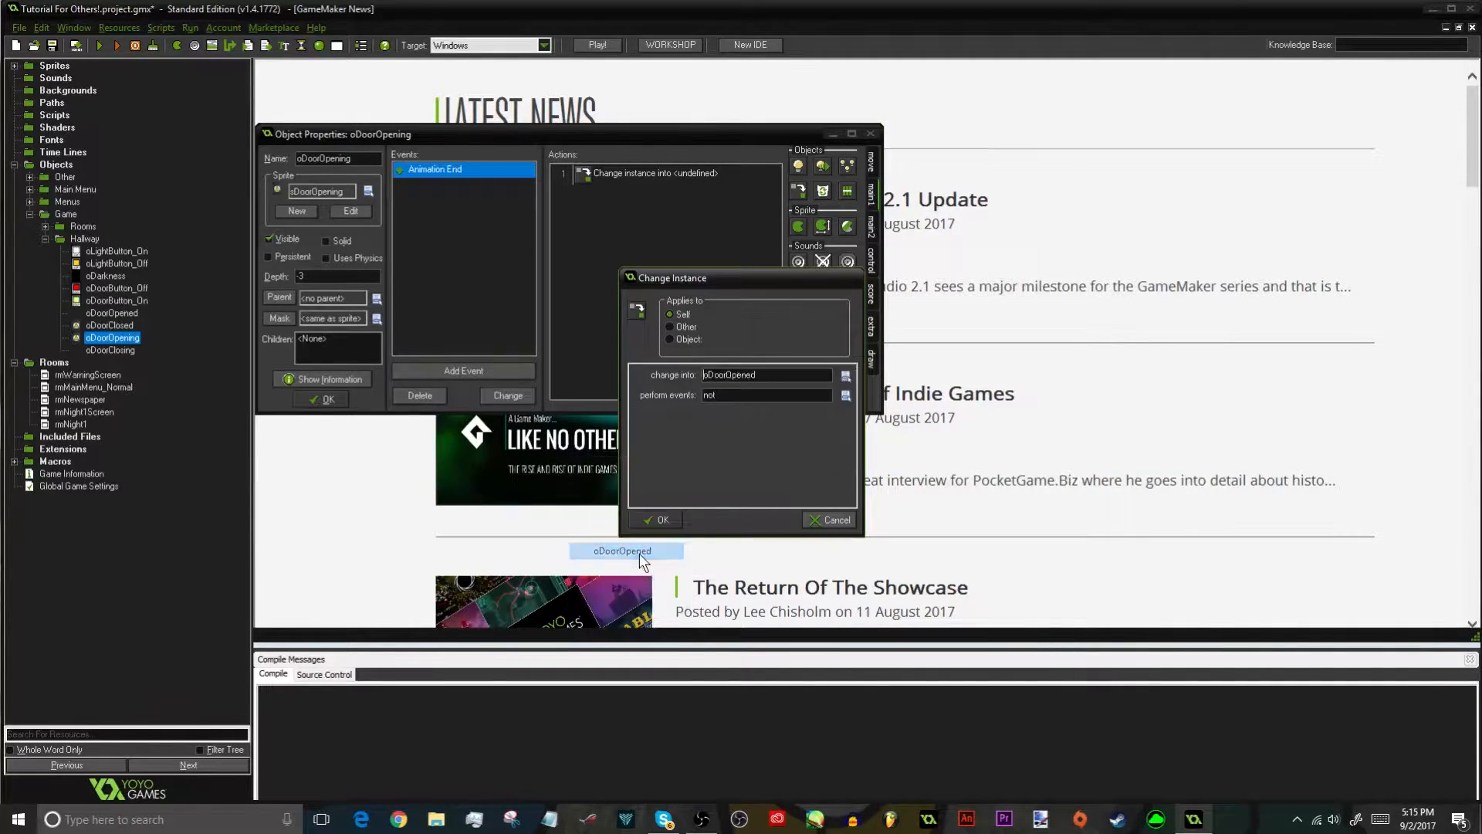
pyautogui.click(727, 395)
pyautogui.click(749, 421)
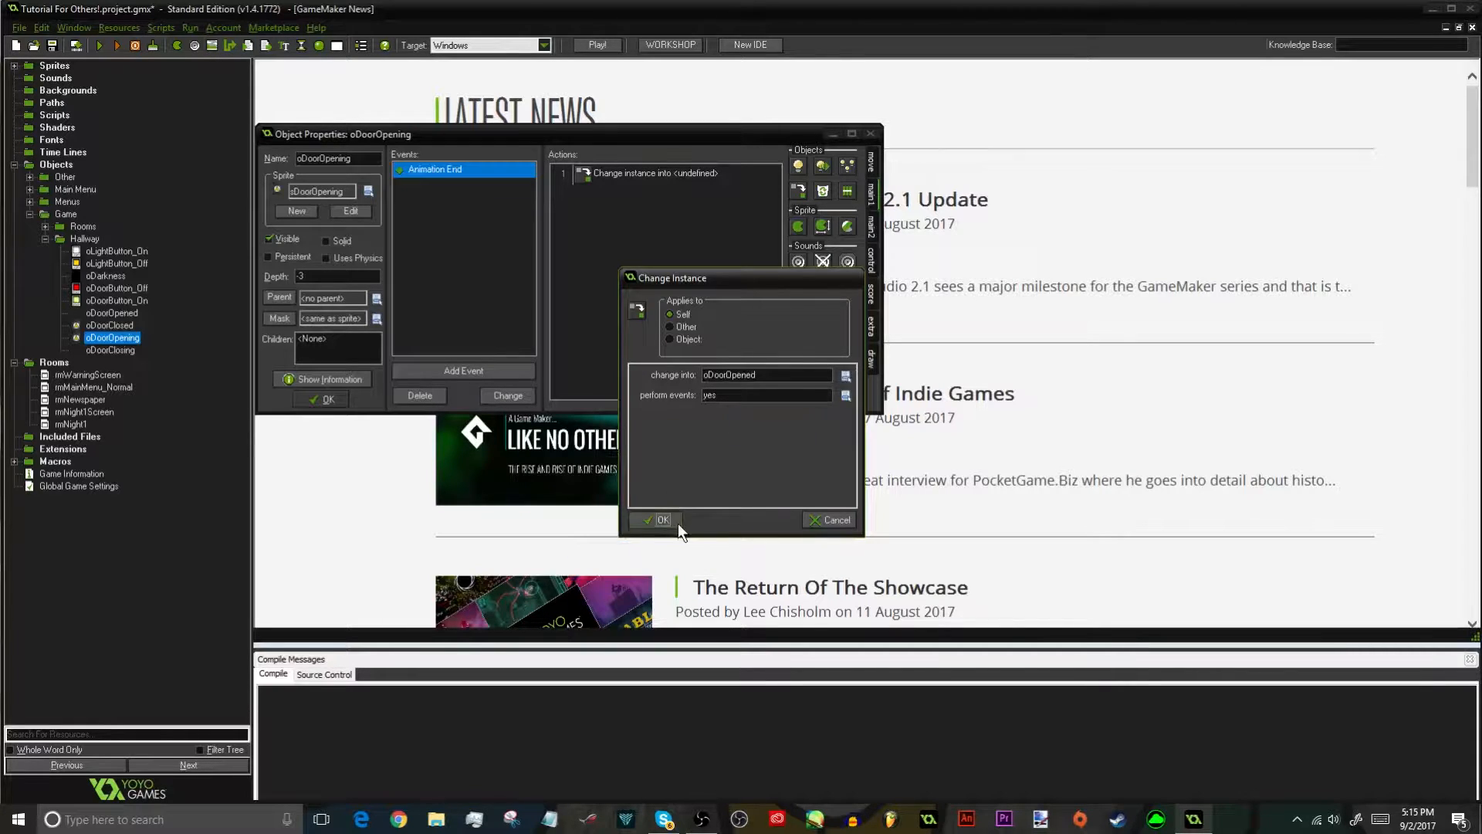
pyautogui.click(662, 520)
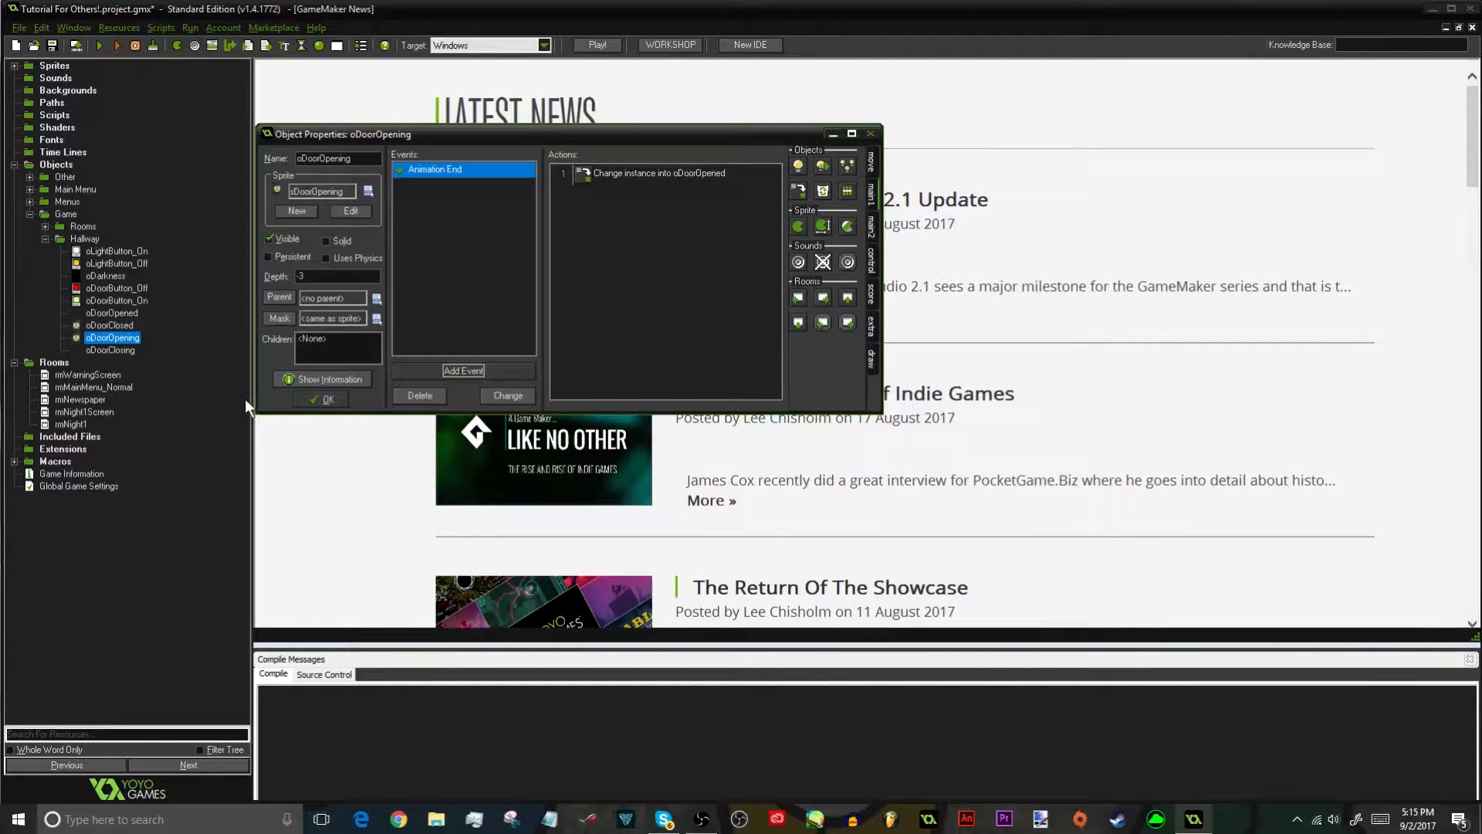
pyautogui.click(345, 400)
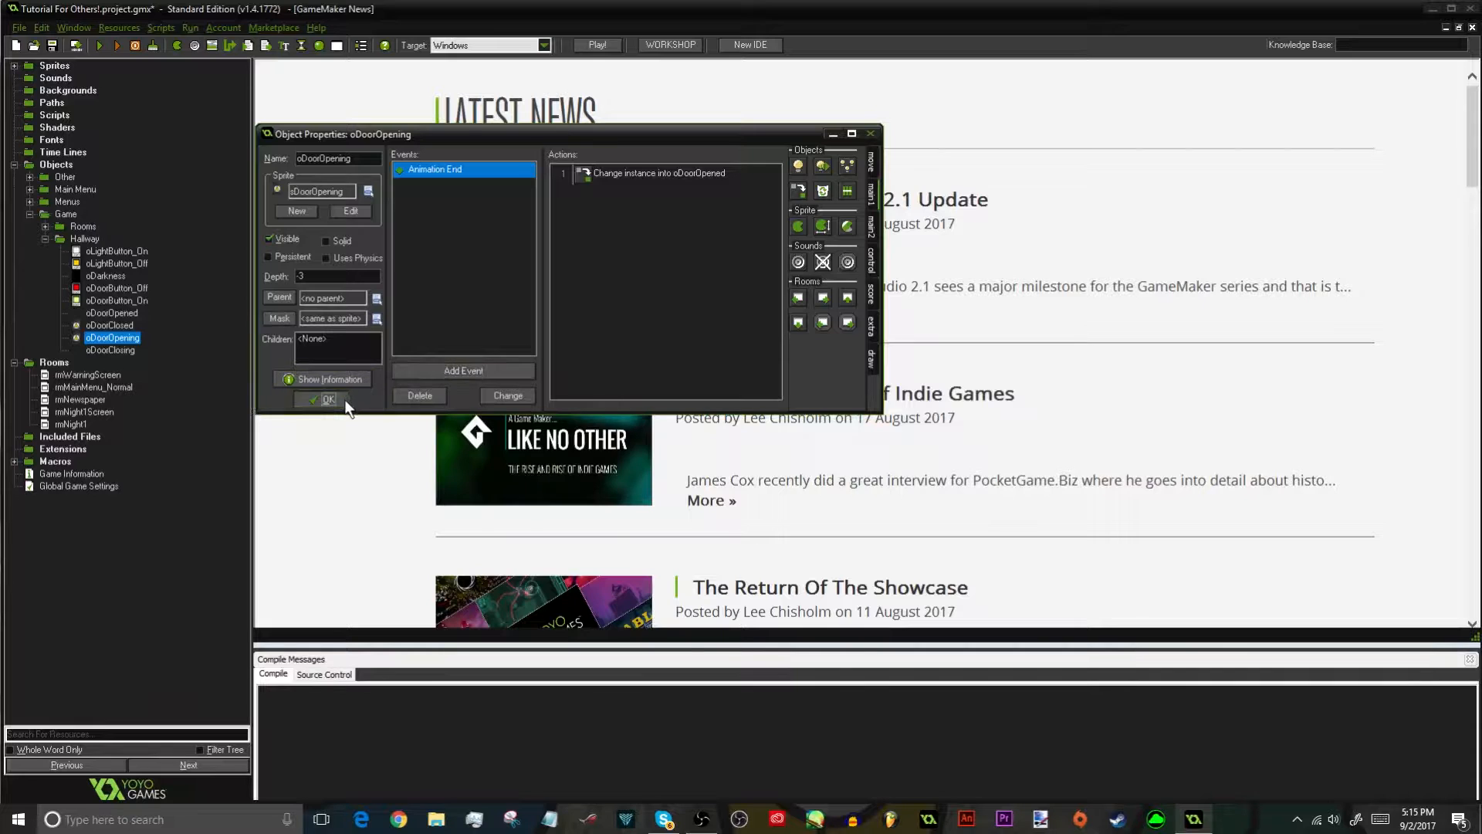
# Open the oDoorClosing object and add an Animation End event to it
pyautogui.doubleClick(111, 350)
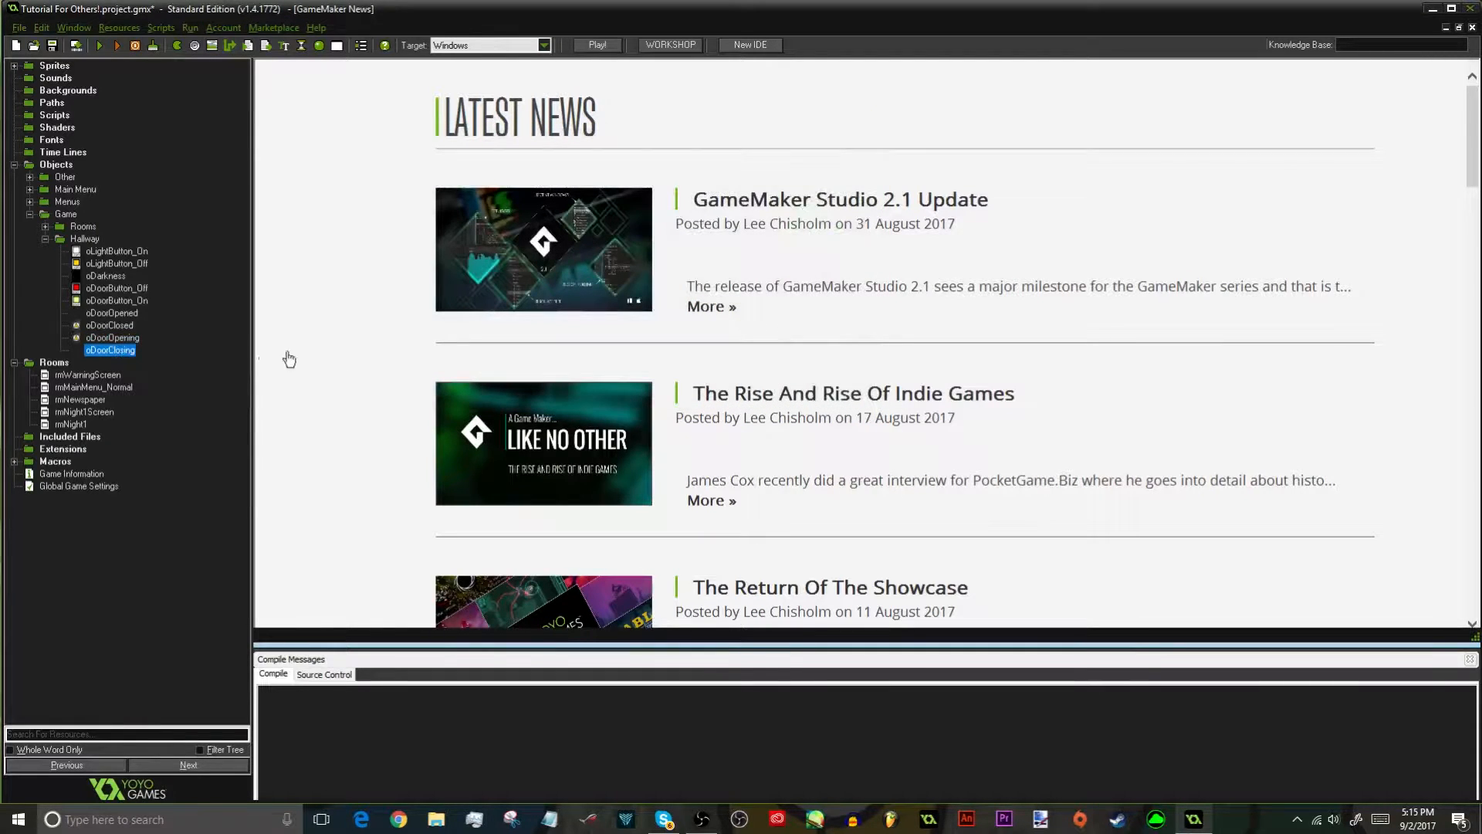
pyautogui.click(463, 371)
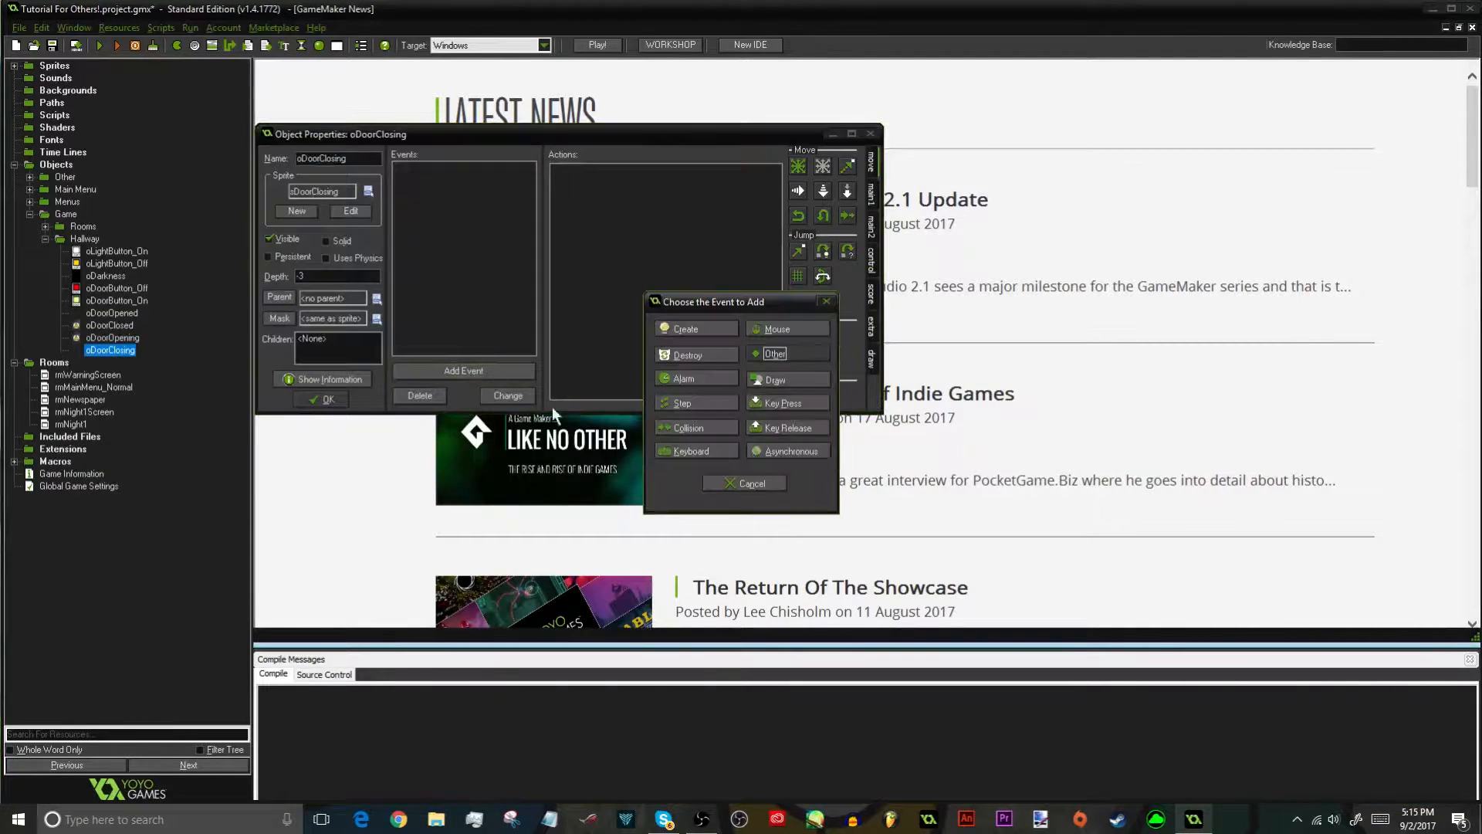
pyautogui.click(777, 354)
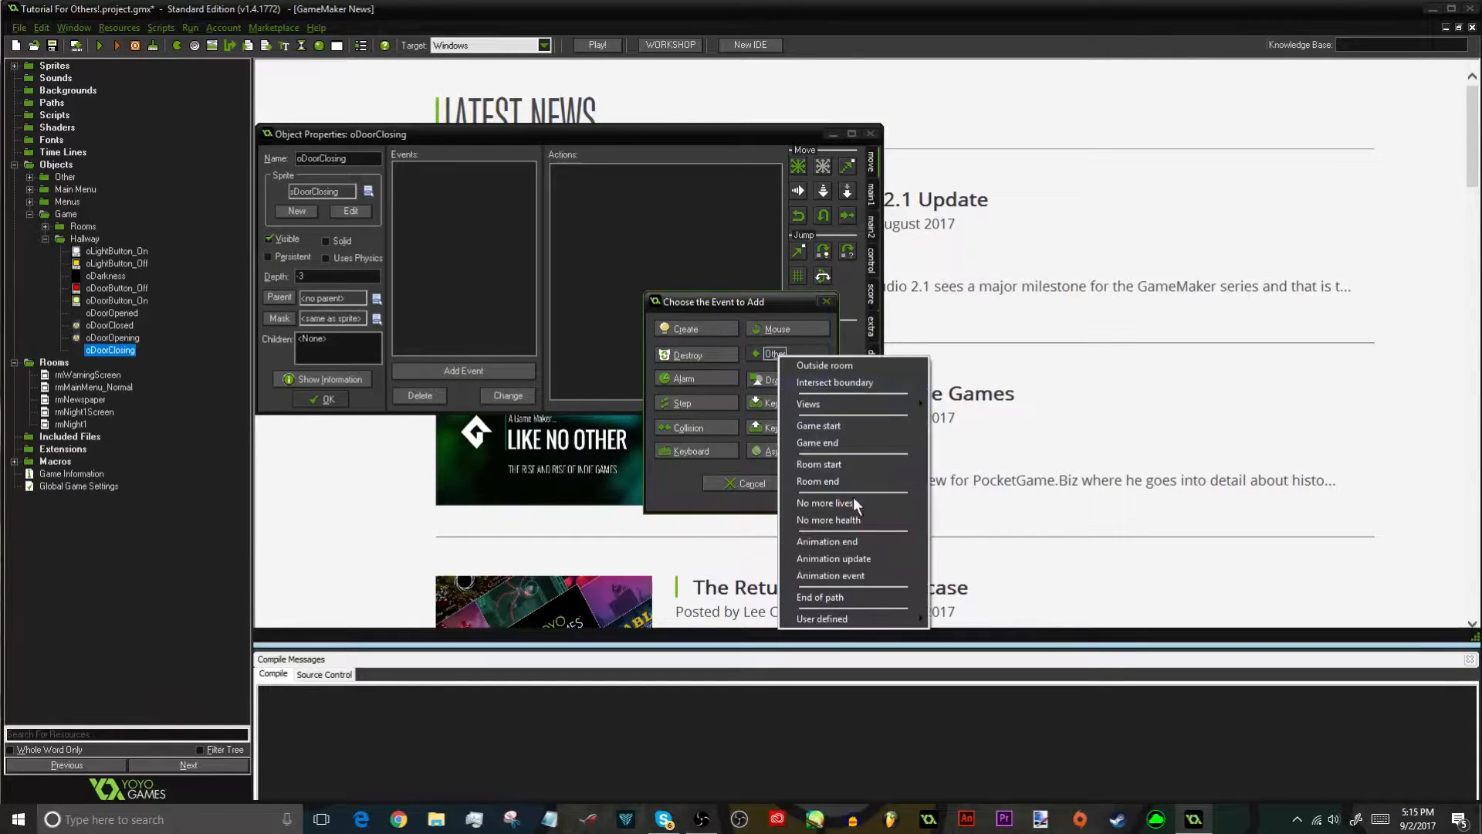
pyautogui.click(840, 540)
# Add a Change Instance action into oDoorClosed, choose its perform events option, and accept the oDoorClosing object
pyautogui.click(864, 194)
pyautogui.moveTo(807, 193); pyautogui.dragTo(624, 240)
pyautogui.click(846, 375)
pyautogui.moveTo(805, 452)
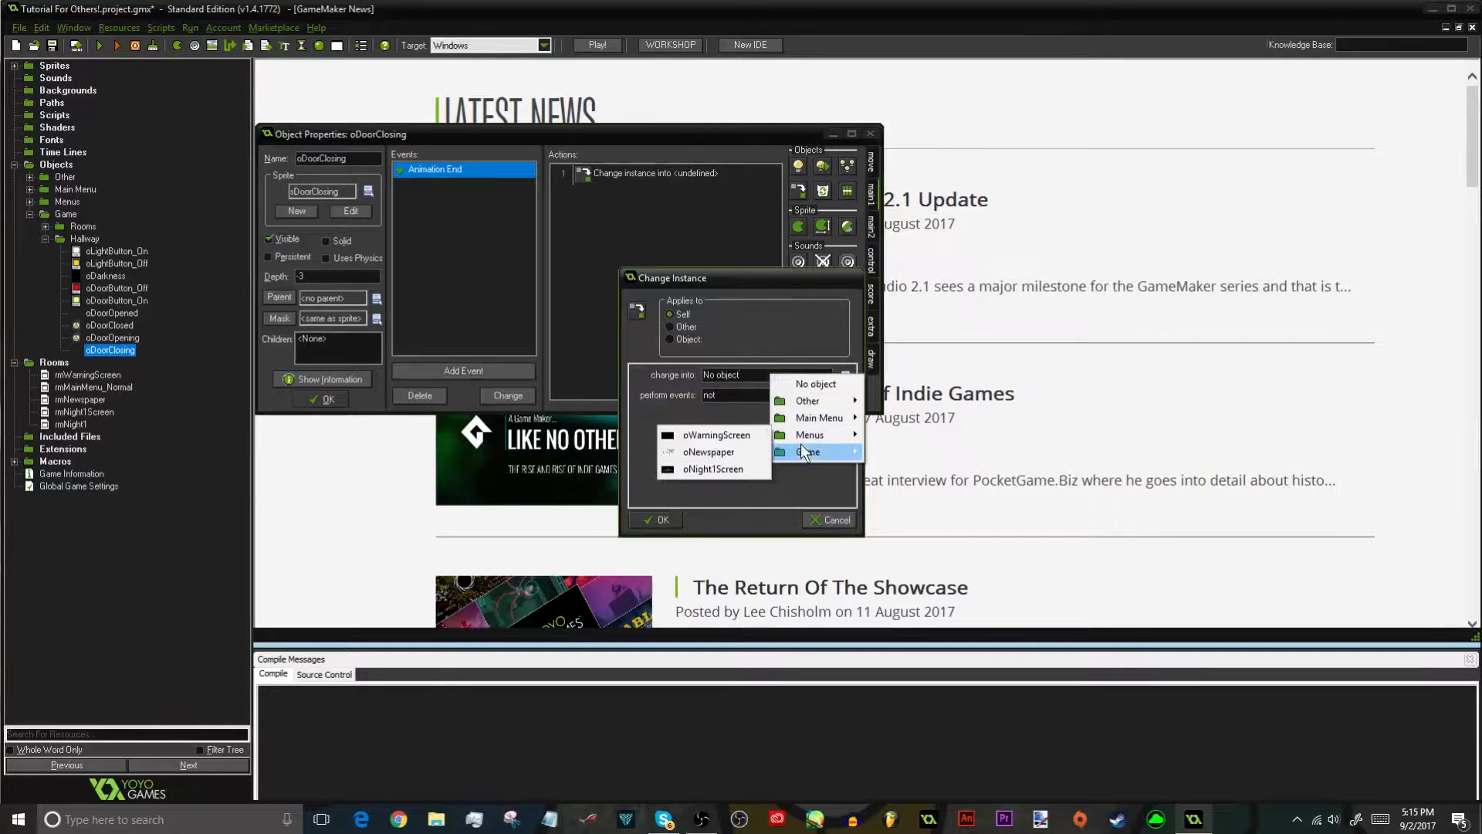
pyautogui.moveTo(730, 469)
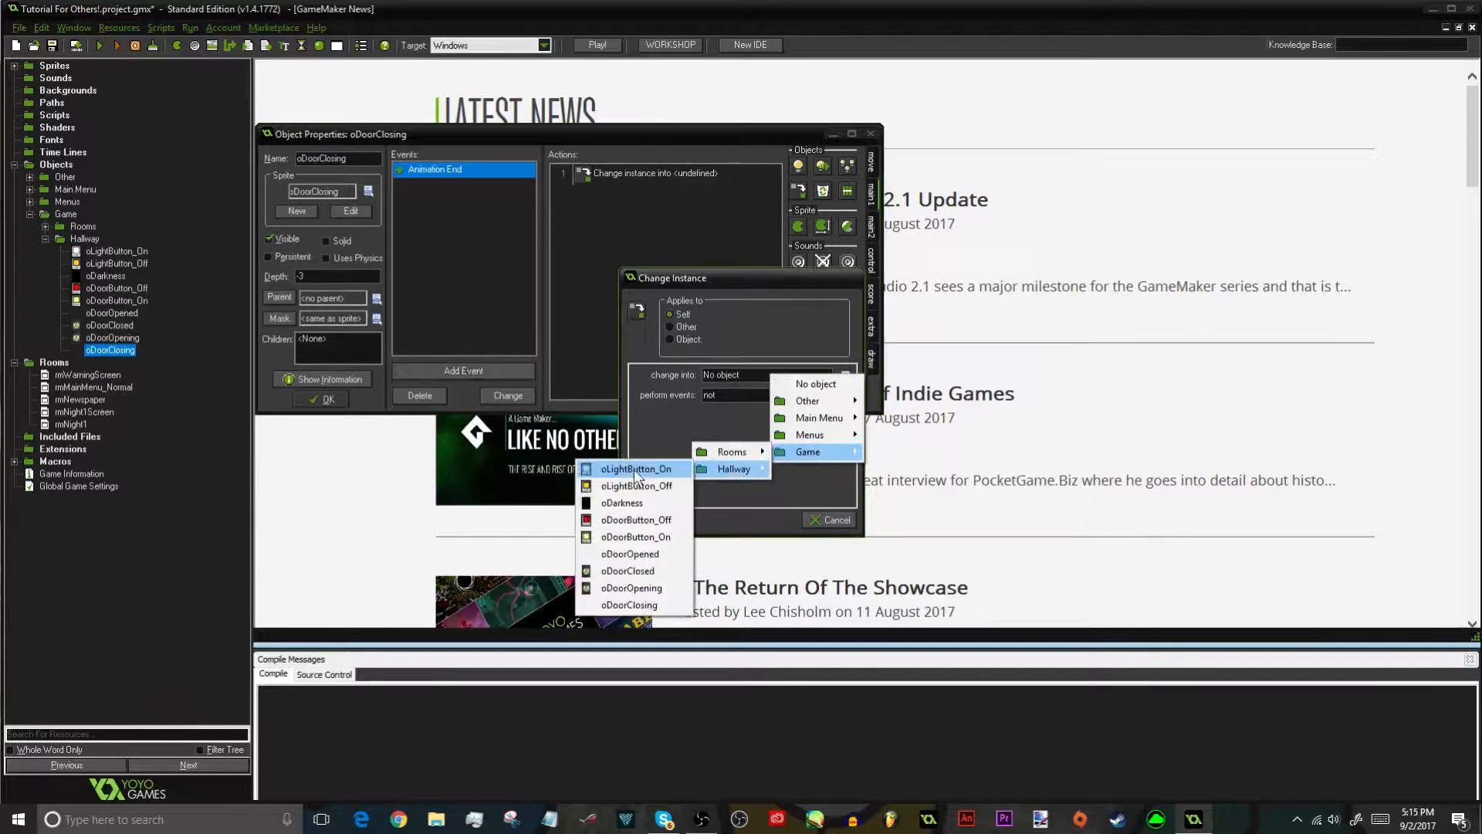
pyautogui.click(628, 570)
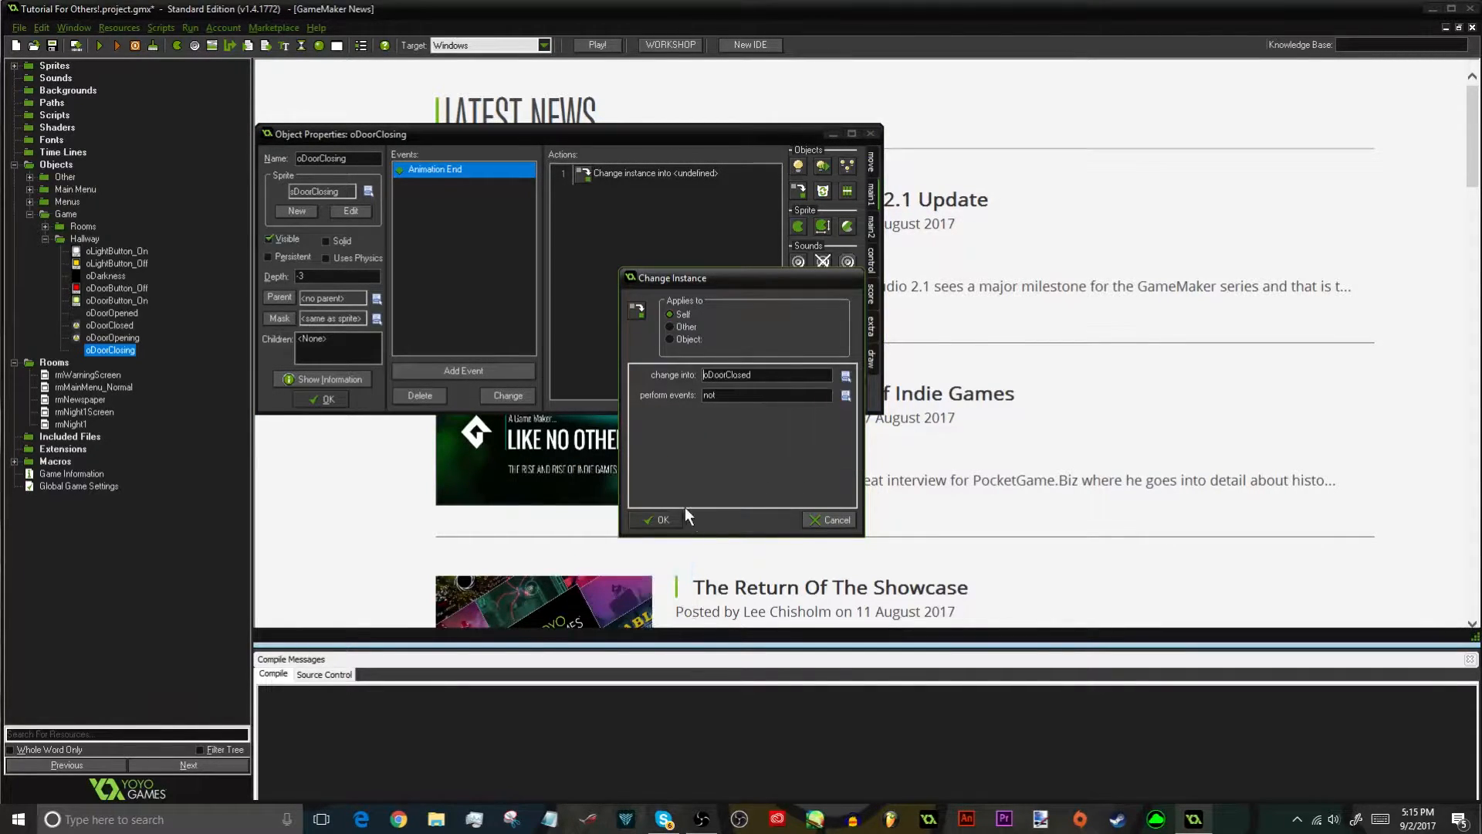
pyautogui.click(725, 397)
pyautogui.click(741, 409)
pyautogui.click(739, 395)
pyautogui.click(753, 416)
pyautogui.click(661, 519)
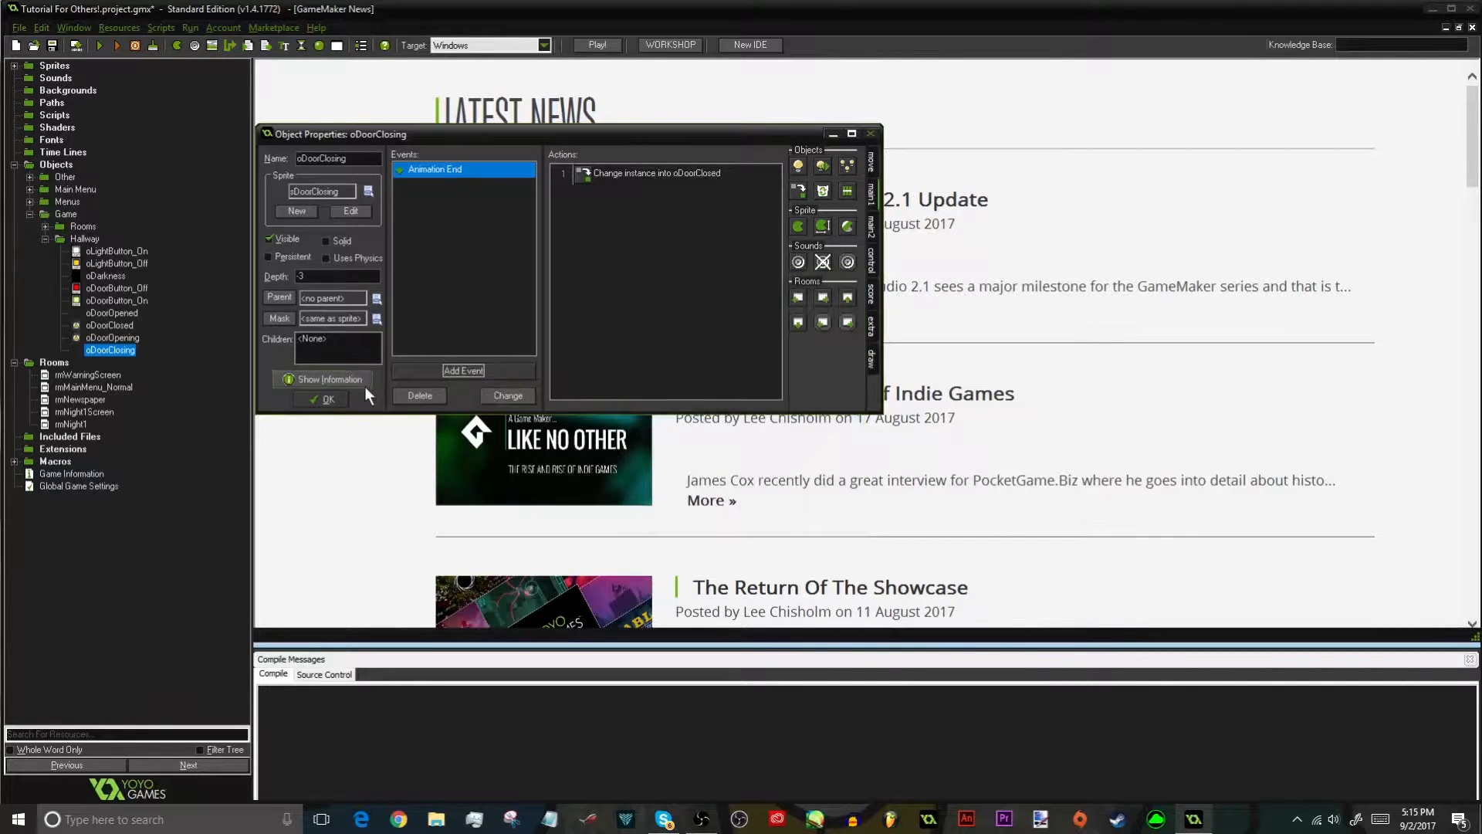
pyautogui.click(335, 394)
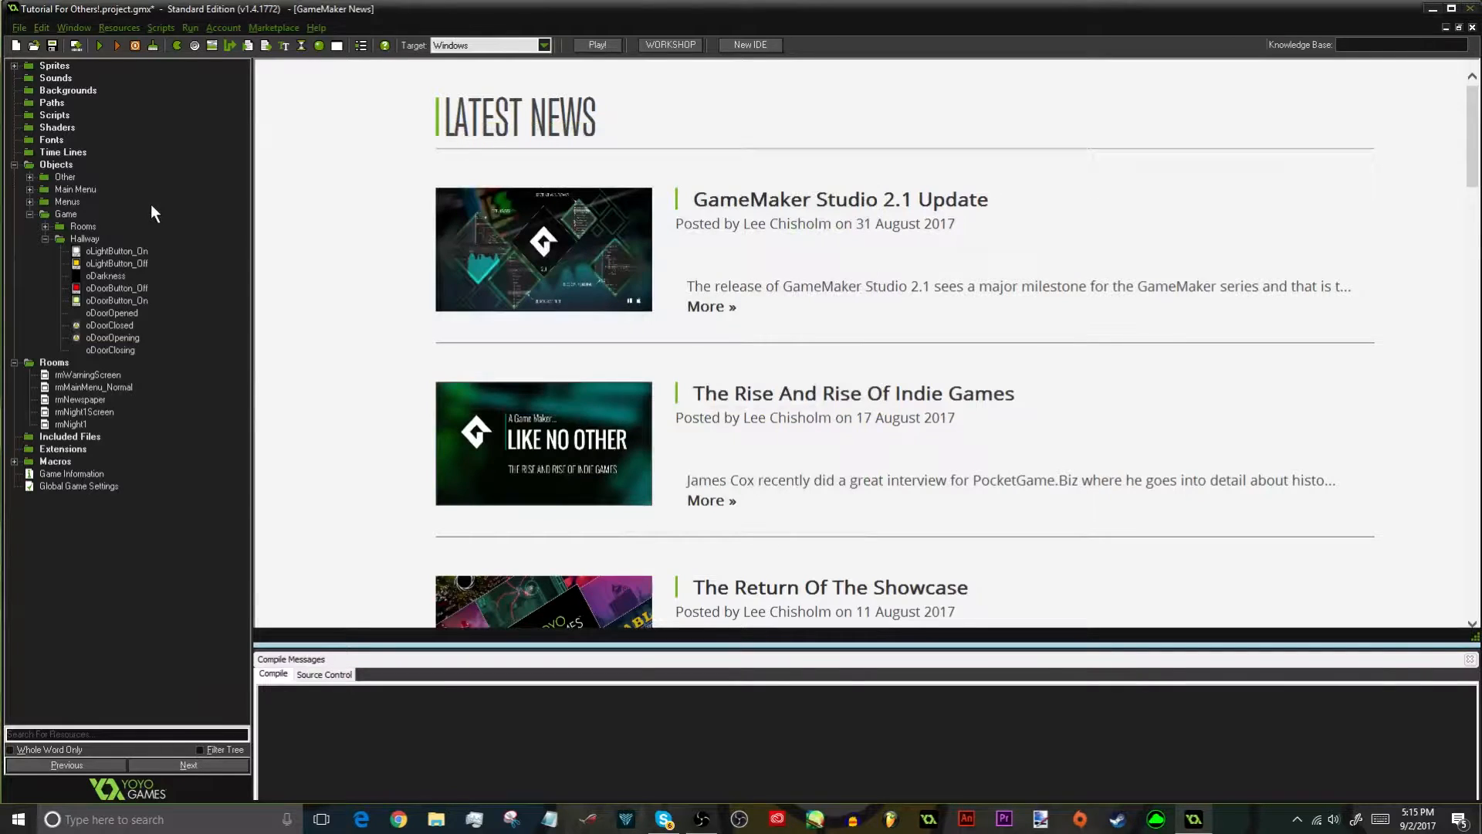
# Open the rmNight1 room and set both Snap X and Snap Y to 1
pyautogui.click(68, 424)
pyautogui.doubleClick(66, 425)
pyautogui.keyDown('ctrl'); pyautogui.scroll(1, 860, 265); pyautogui.keyUp('ctrl')
pyautogui.keyDown('ctrl'); pyautogui.scroll(1, 752, 258); pyautogui.keyUp('ctrl')
pyautogui.keyDown('ctrl'); pyautogui.scroll(-1, 721, 340); pyautogui.keyUp('ctrl')
pyautogui.moveTo(721, 411); pyautogui.dragTo(971, 378)
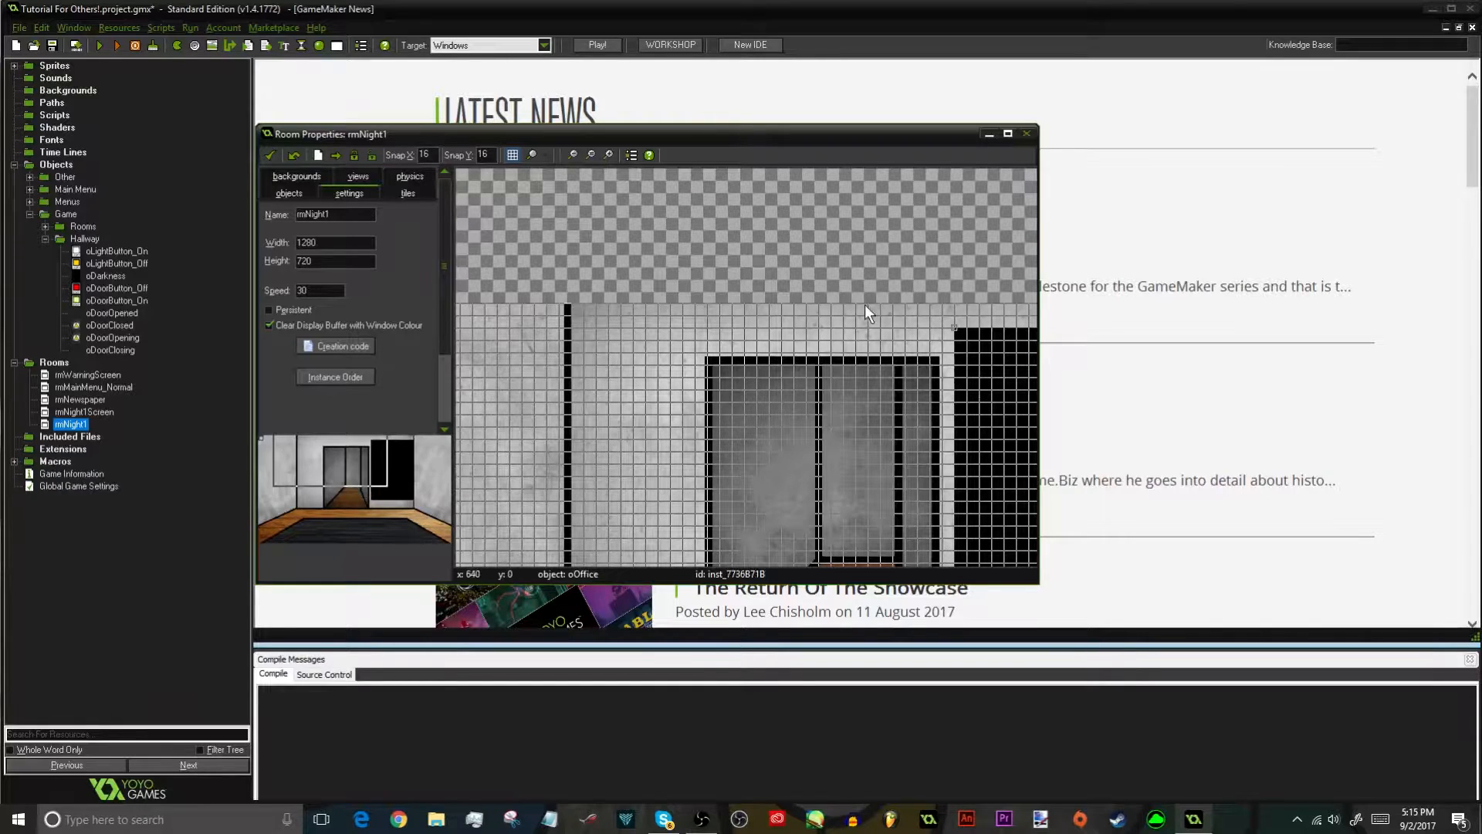
pyautogui.scroll(-1, 866, 304)
pyautogui.scroll(-1, 851, 409)
pyautogui.scroll(3, 850, 409)
pyautogui.scroll(3, 733, 178)
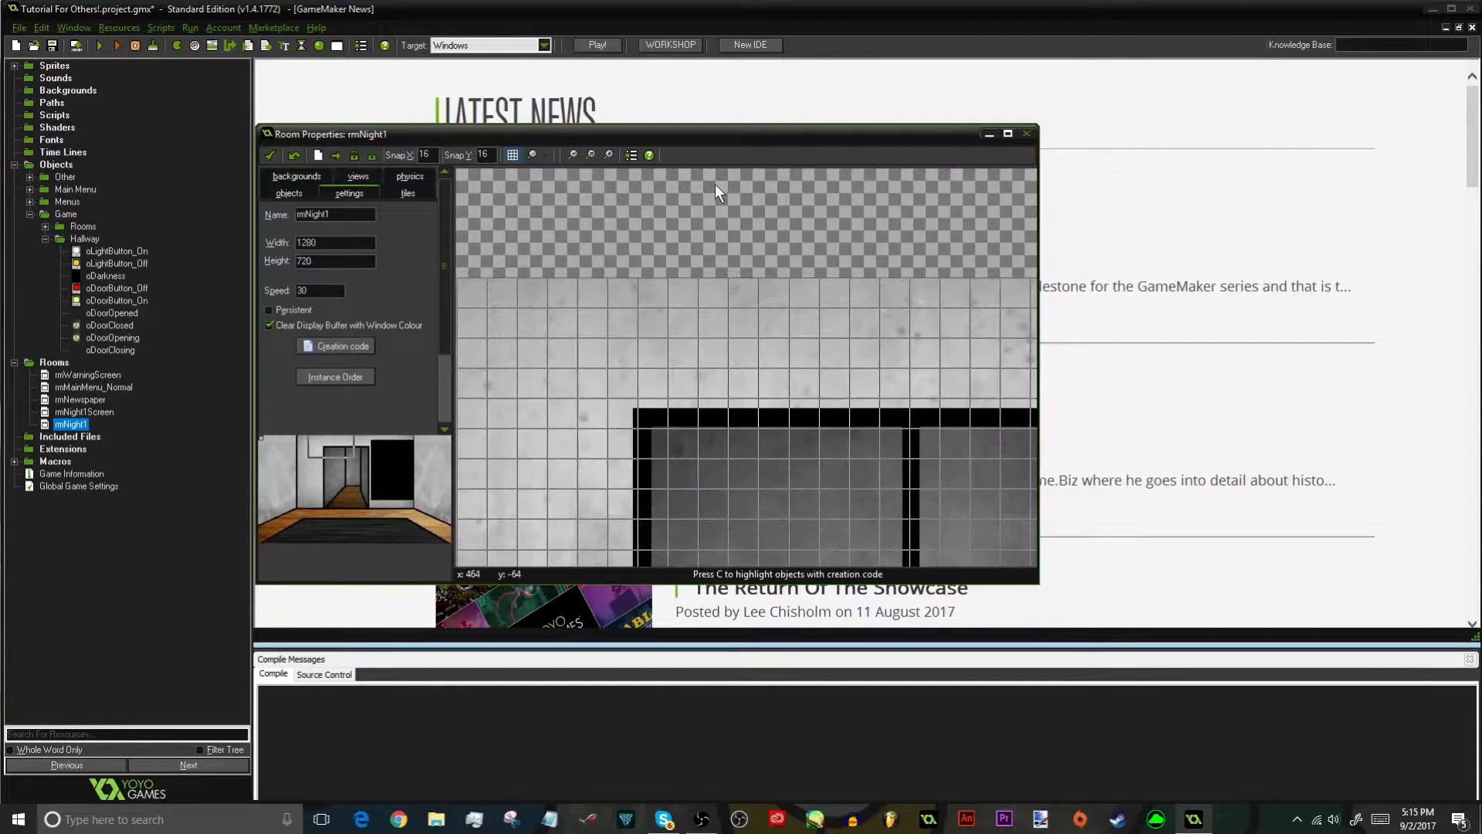
pyautogui.scroll(1, 684, 429)
pyautogui.click(427, 155)
pyautogui.press('BackSpace')
pyautogui.write('1')
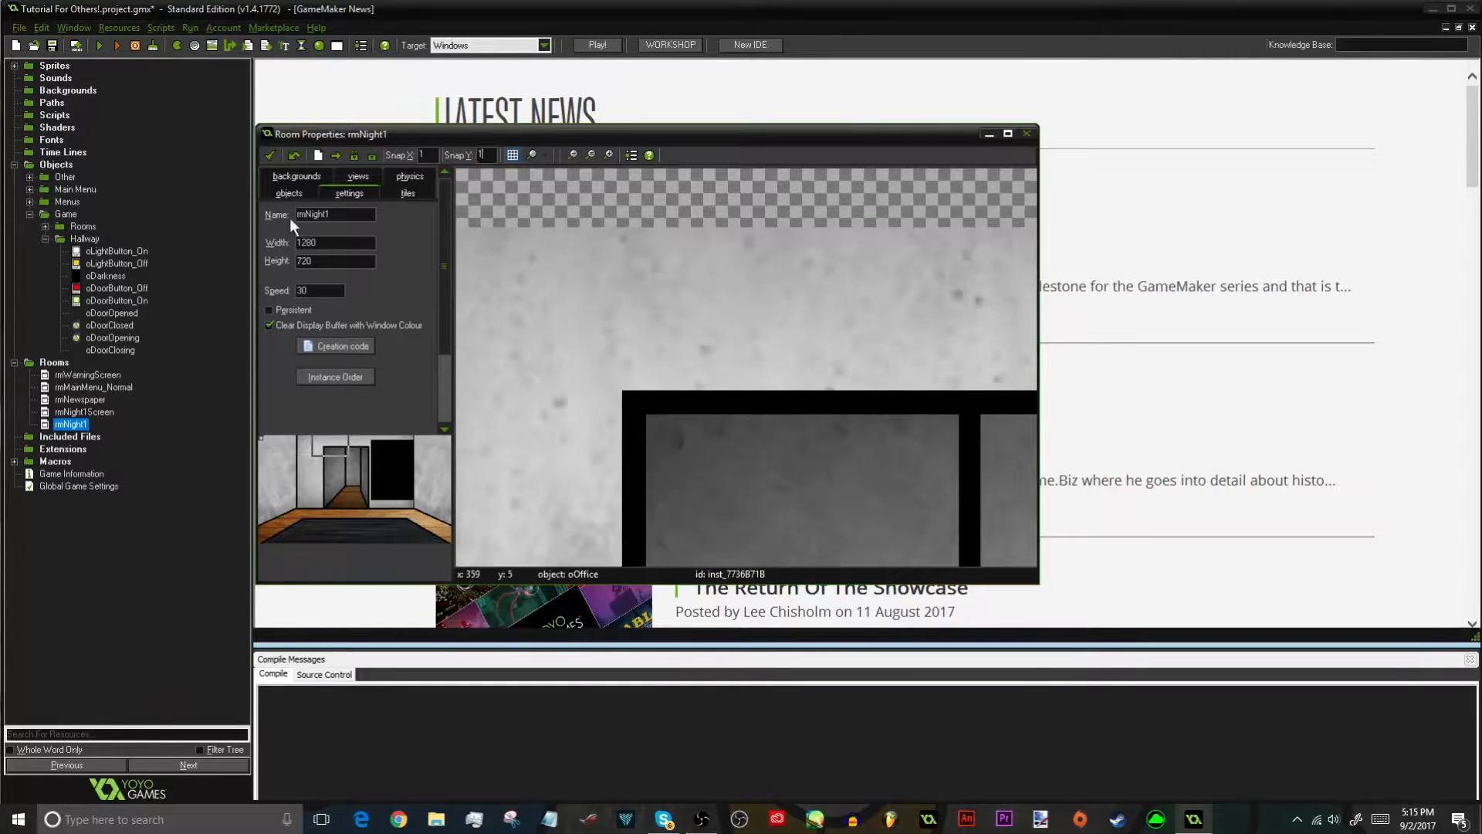
# Place an oDoorOpened instance in rmNight1 at the upper-left inner corner of the door frame, position 439, 79
pyautogui.click(288, 193)
pyautogui.click(307, 405)
pyautogui.moveTo(355, 465)
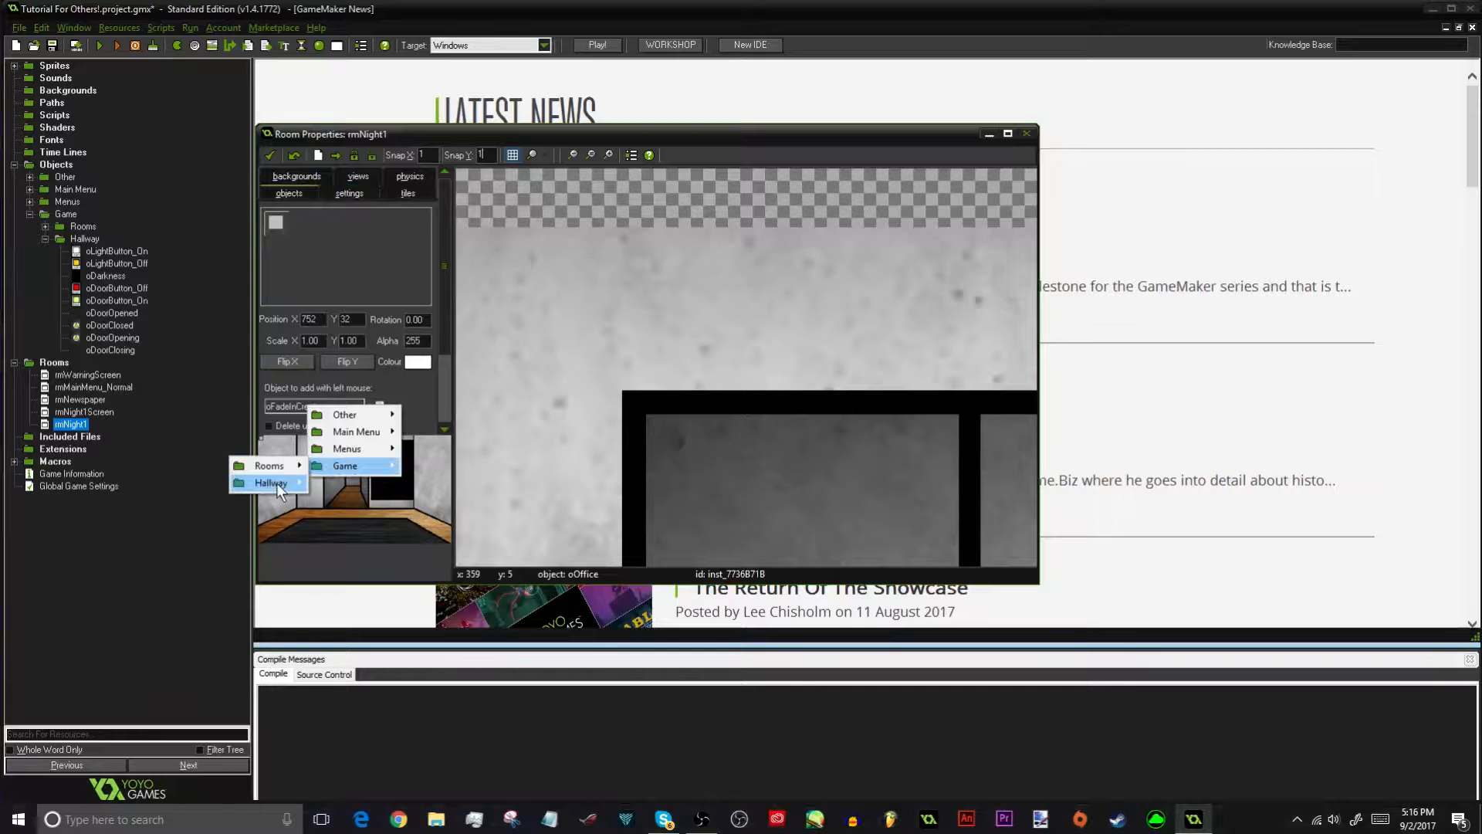
pyautogui.moveTo(277, 483)
pyautogui.click(192, 574)
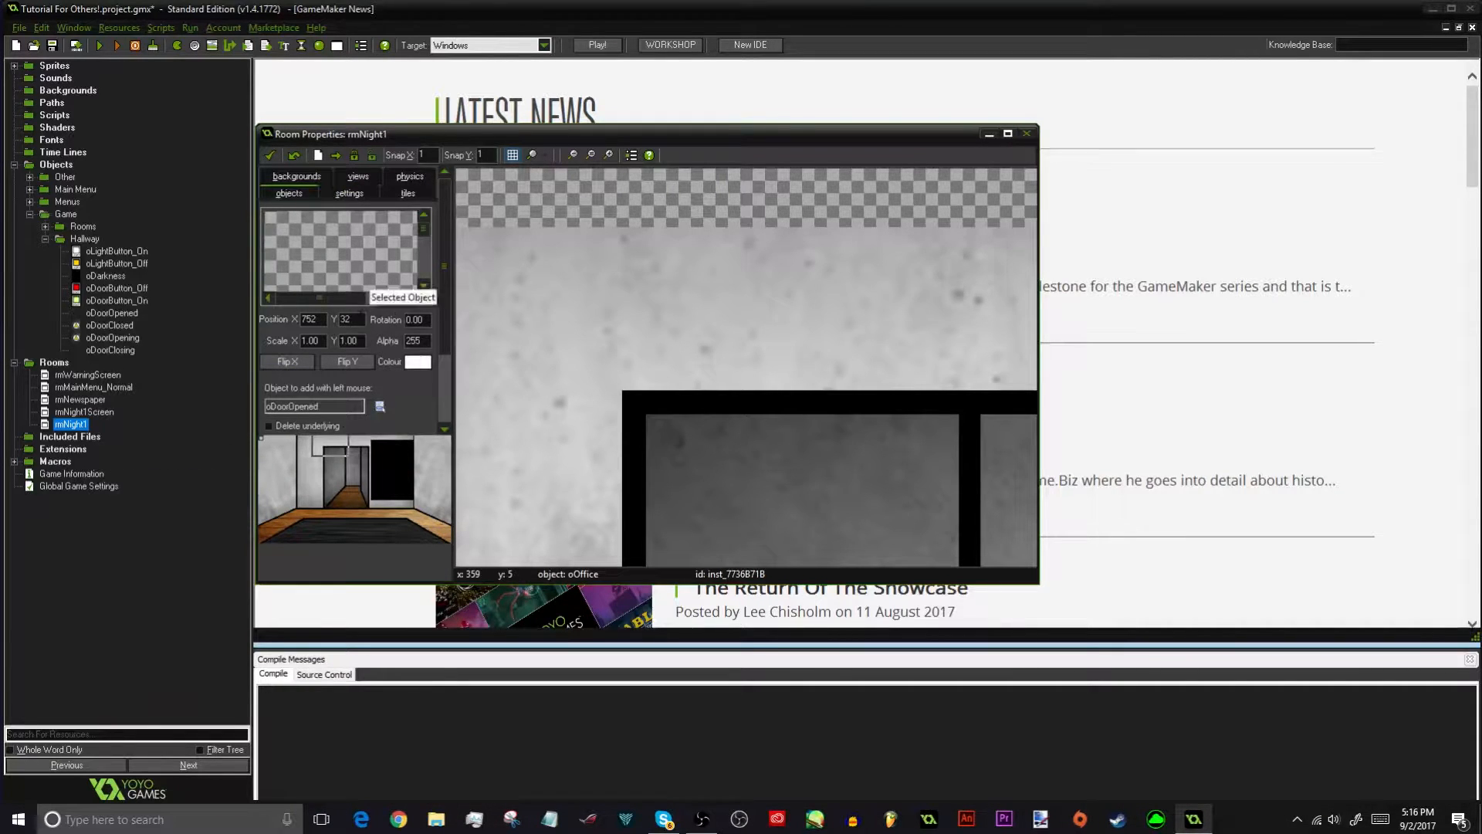
pyautogui.moveTo(653, 364)
pyautogui.mouseDown()
pyautogui.moveTo(655, 410)
pyautogui.moveTo(636, 405)
pyautogui.moveTo(675, 406)
pyautogui.moveTo(667, 373)
pyautogui.mouseUp()
pyautogui.scroll(8, 637, 408)
pyautogui.scroll(-6, 667, 374)
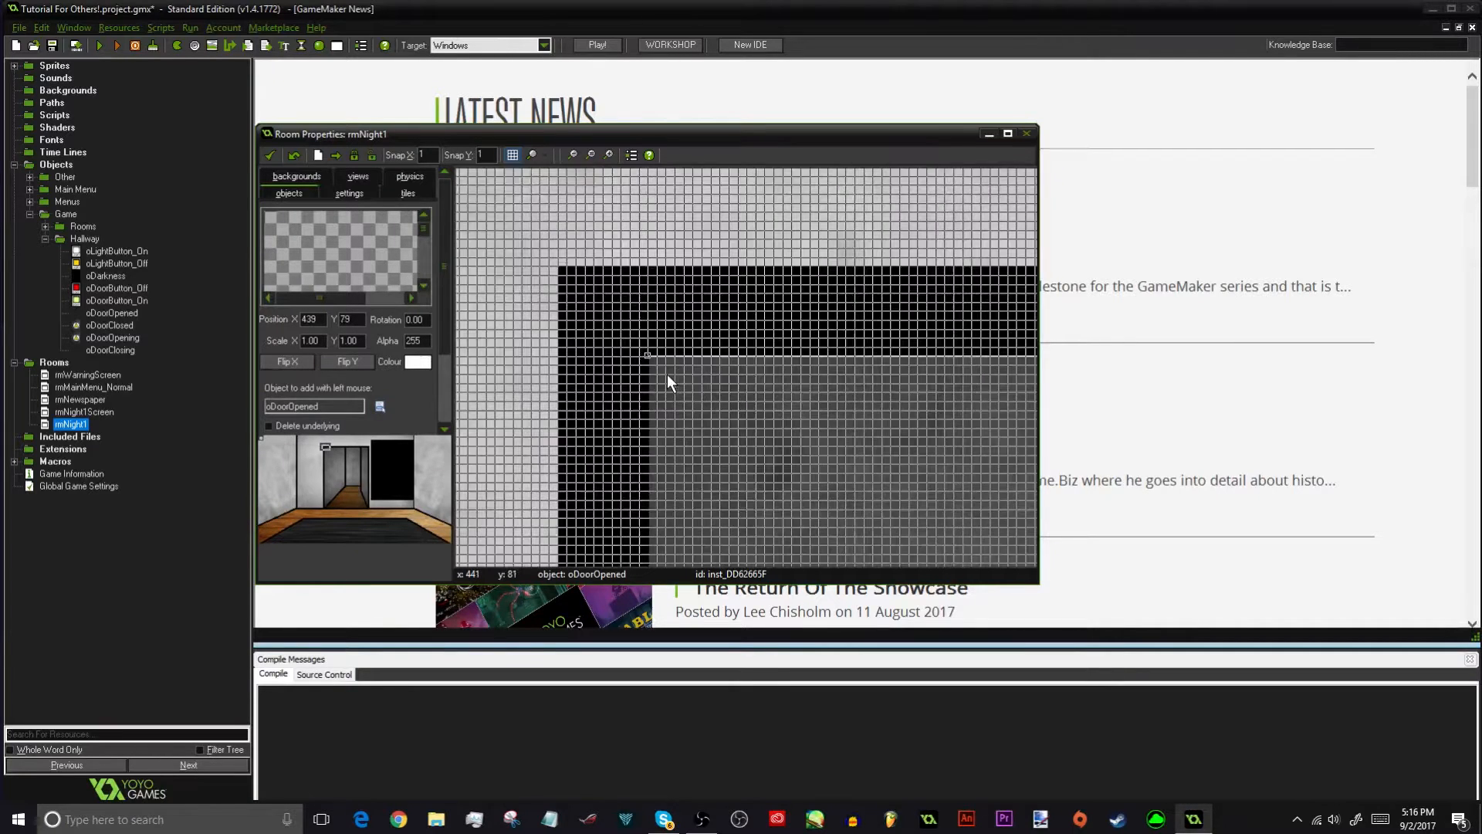
# Move the black darkness instance over the doorway and align it with the door frame
pyautogui.moveTo(882, 390); pyautogui.dragTo(771, 409)
pyautogui.scroll(6, 770, 409)
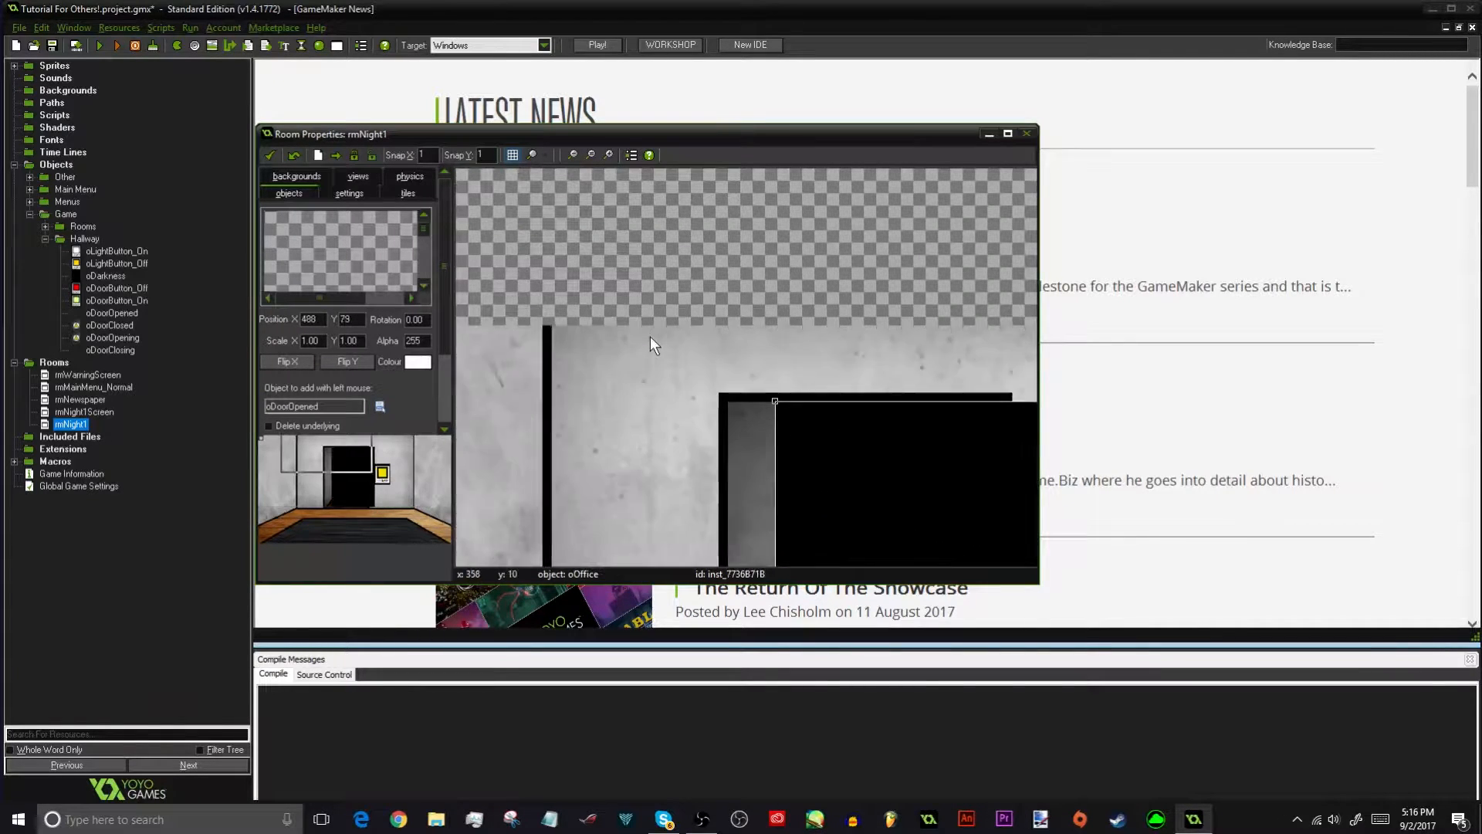
pyautogui.moveTo(596, 361); pyautogui.dragTo(750, 361, button='middle')
pyautogui.scroll(-1, 753, 361)
pyautogui.moveTo(877, 366); pyautogui.dragTo(594, 363)
pyautogui.moveTo(577, 328); pyautogui.dragTo(609, 351, button='middle')
pyautogui.moveTo(595, 363); pyautogui.dragTo(801, 363)
pyautogui.scroll(3, 801, 302)
pyautogui.scroll(-6, 802, 303)
pyautogui.moveTo(888, 309); pyautogui.dragTo(1034, 231)
pyautogui.scroll(6, 840, 304)
pyautogui.scroll(-5, 804, 415)
pyautogui.scroll(5, 775, 343)
pyautogui.scroll(-4, 775, 342)
pyautogui.scroll(-4, 979, 536)
pyautogui.scroll(6, 652, 338)
pyautogui.scroll(-5, 652, 338)
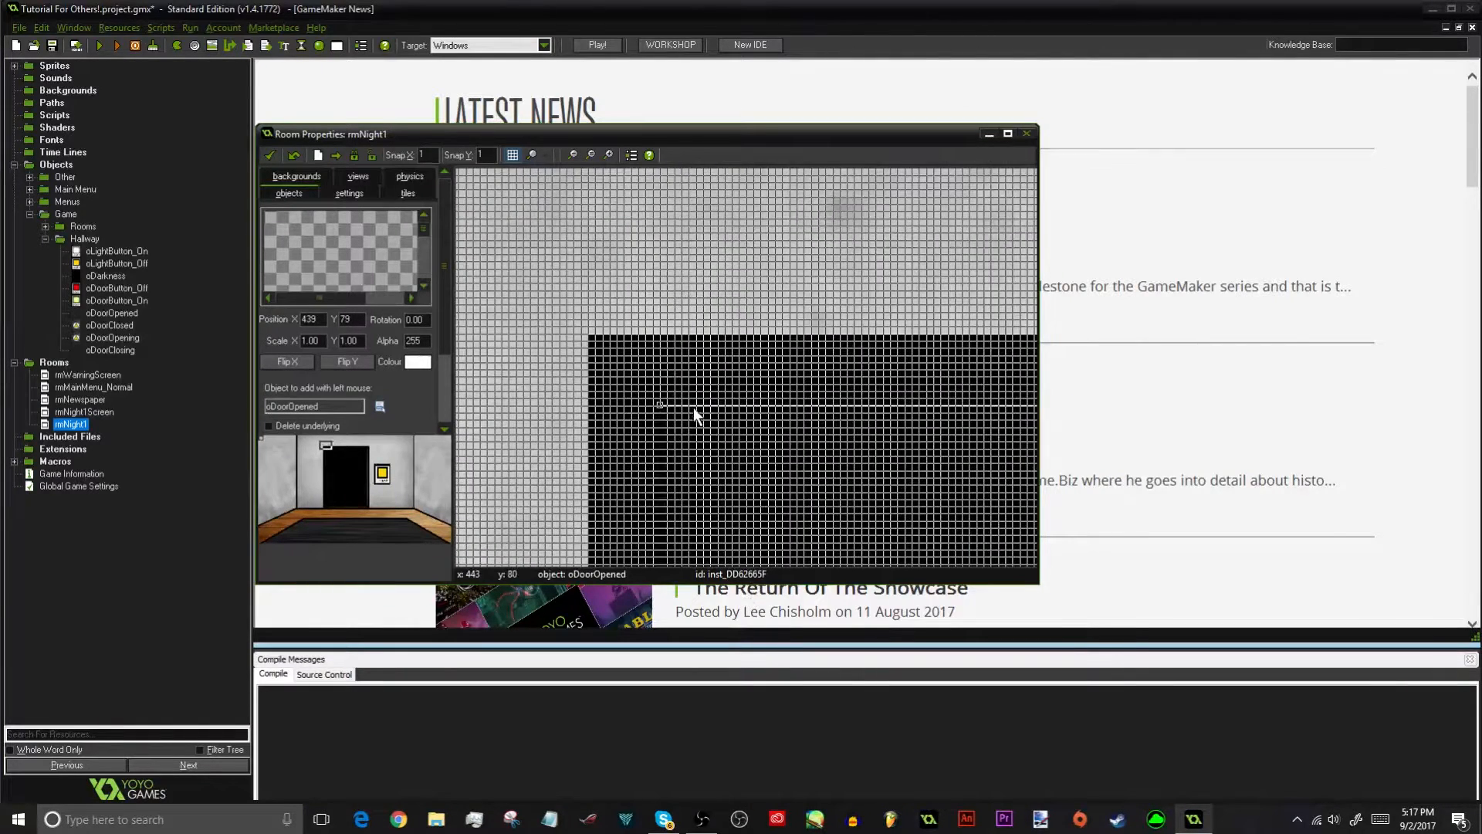
pyautogui.scroll(-2, 708, 309)
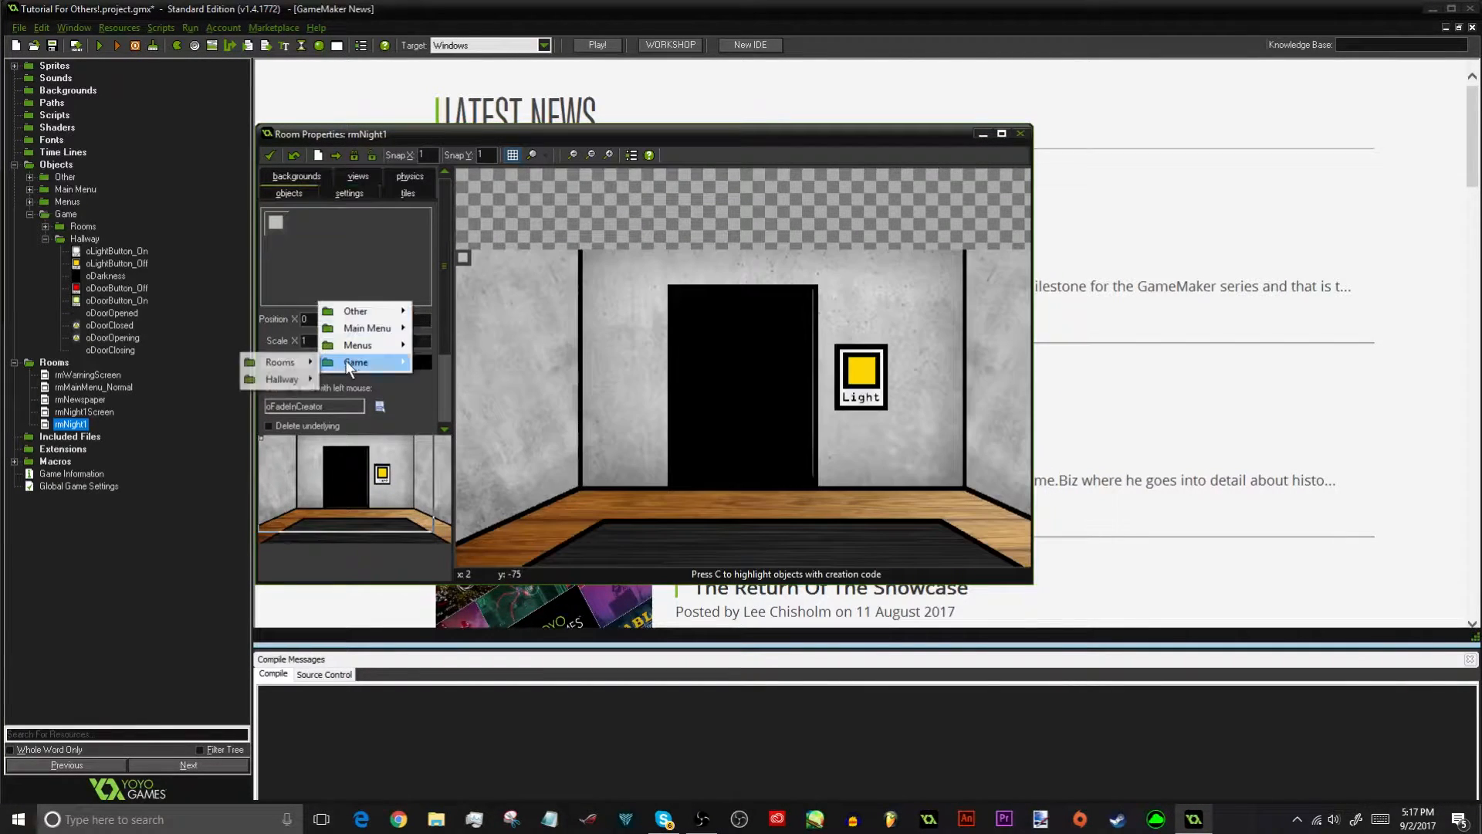
# Place an oDoorButton_Off instance on the wall to the left of the doorway
pyautogui.moveTo(283, 380)
pyautogui.click(173, 434)
pyautogui.scroll(2, 635, 224)
pyautogui.moveTo(572, 354); pyautogui.dragTo(595, 399)
# Align the door button at position 295, 192, level with the light button, and accept the room
pyautogui.click(1013, 433)
pyautogui.scroll(4, 990, 381)
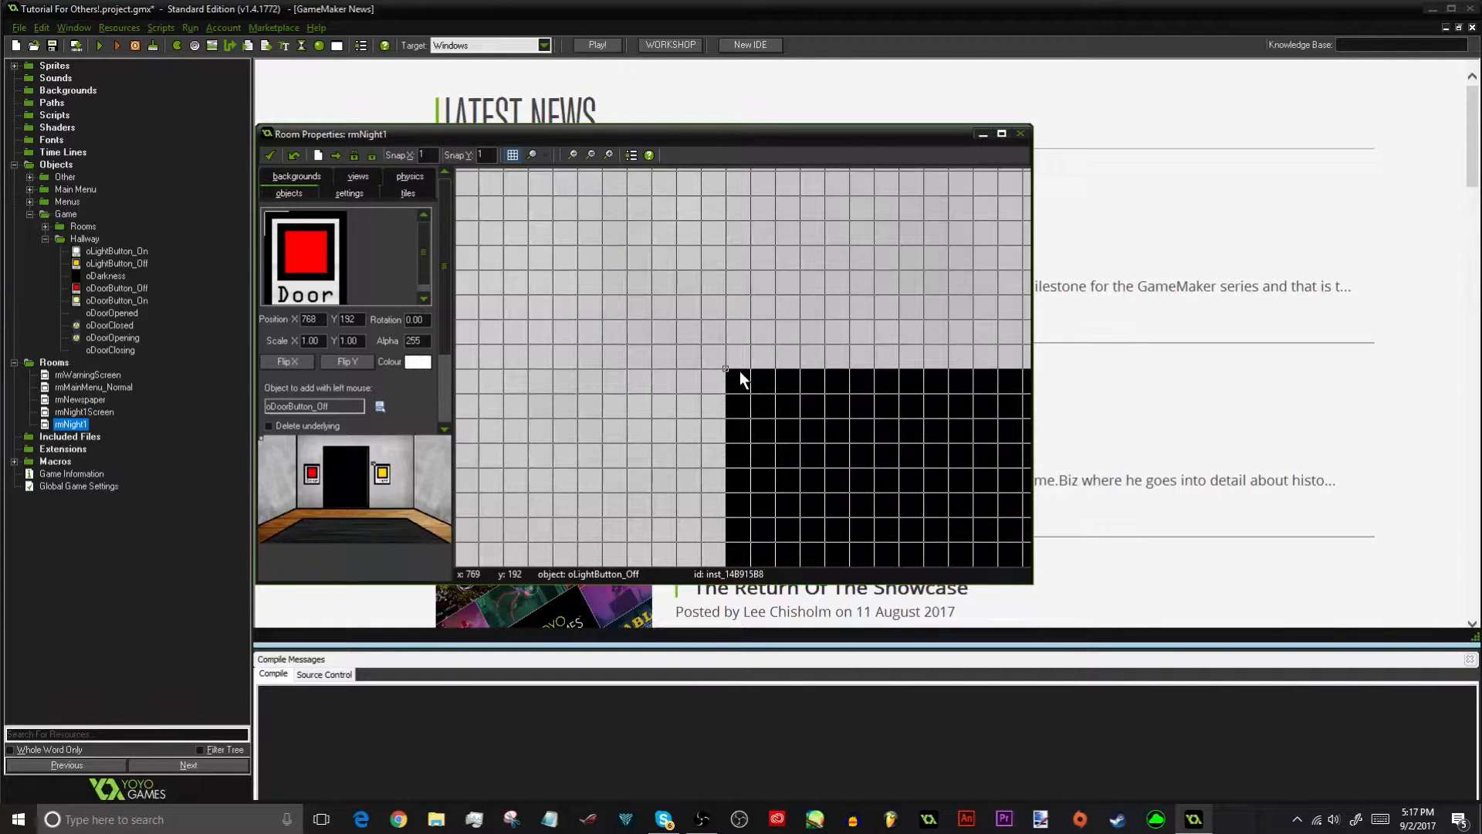
pyautogui.scroll(-5, 735, 377)
pyautogui.scroll(4, 748, 455)
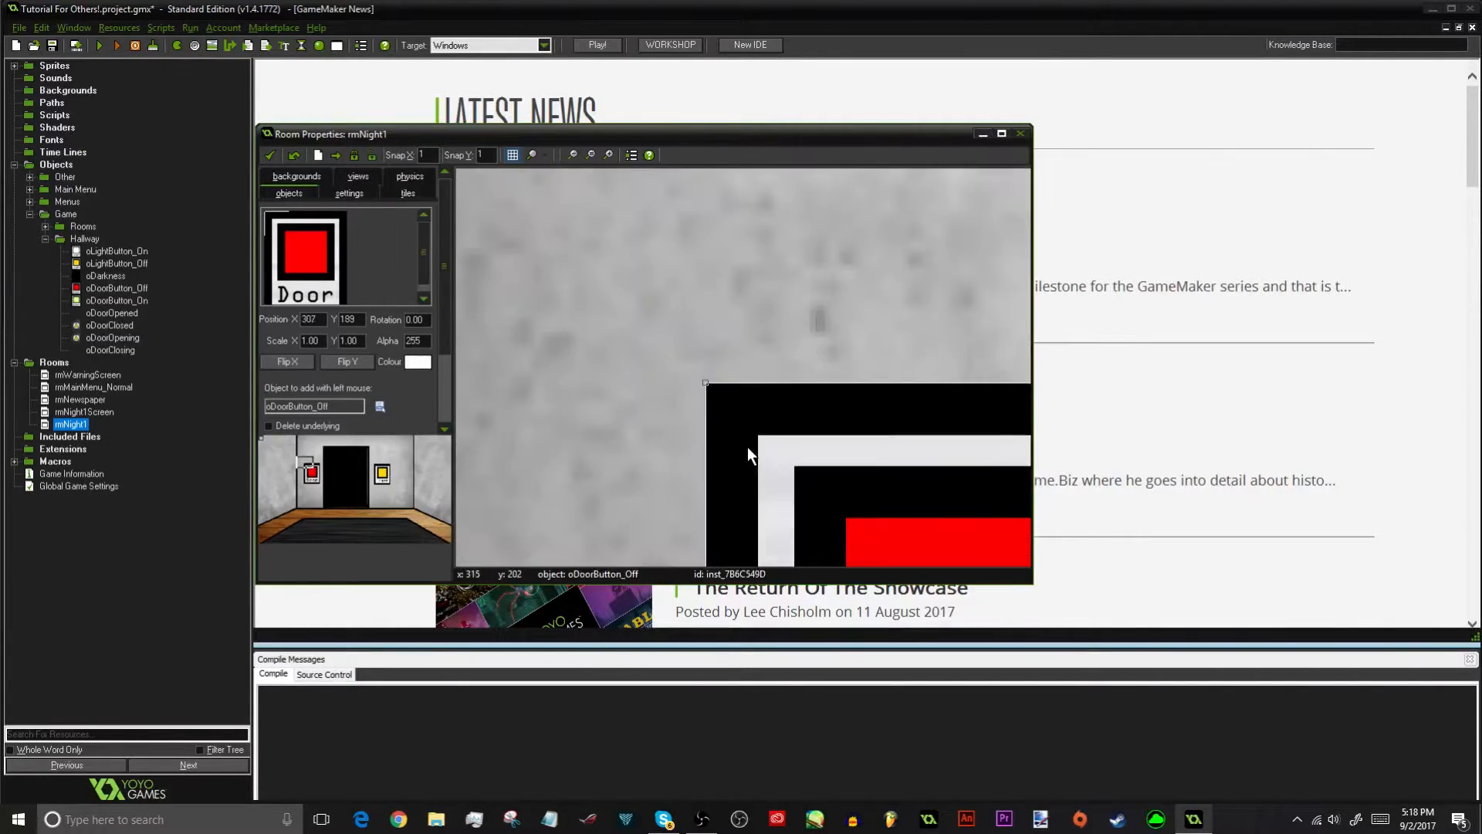
pyautogui.moveTo(747, 455); pyautogui.dragTo(750, 355)
pyautogui.scroll(-3, 759, 260)
pyautogui.click(766, 306)
pyautogui.scroll(5, 765, 306)
pyautogui.scroll(-5, 766, 303)
pyautogui.scroll(5, 695, 312)
pyautogui.moveTo(572, 413); pyautogui.dragTo(629, 448)
pyautogui.scroll(-5, 628, 448)
pyautogui.scroll(5, 657, 351)
pyautogui.moveTo(701, 362); pyautogui.dragTo(670, 364)
pyautogui.scroll(-8, 670, 359)
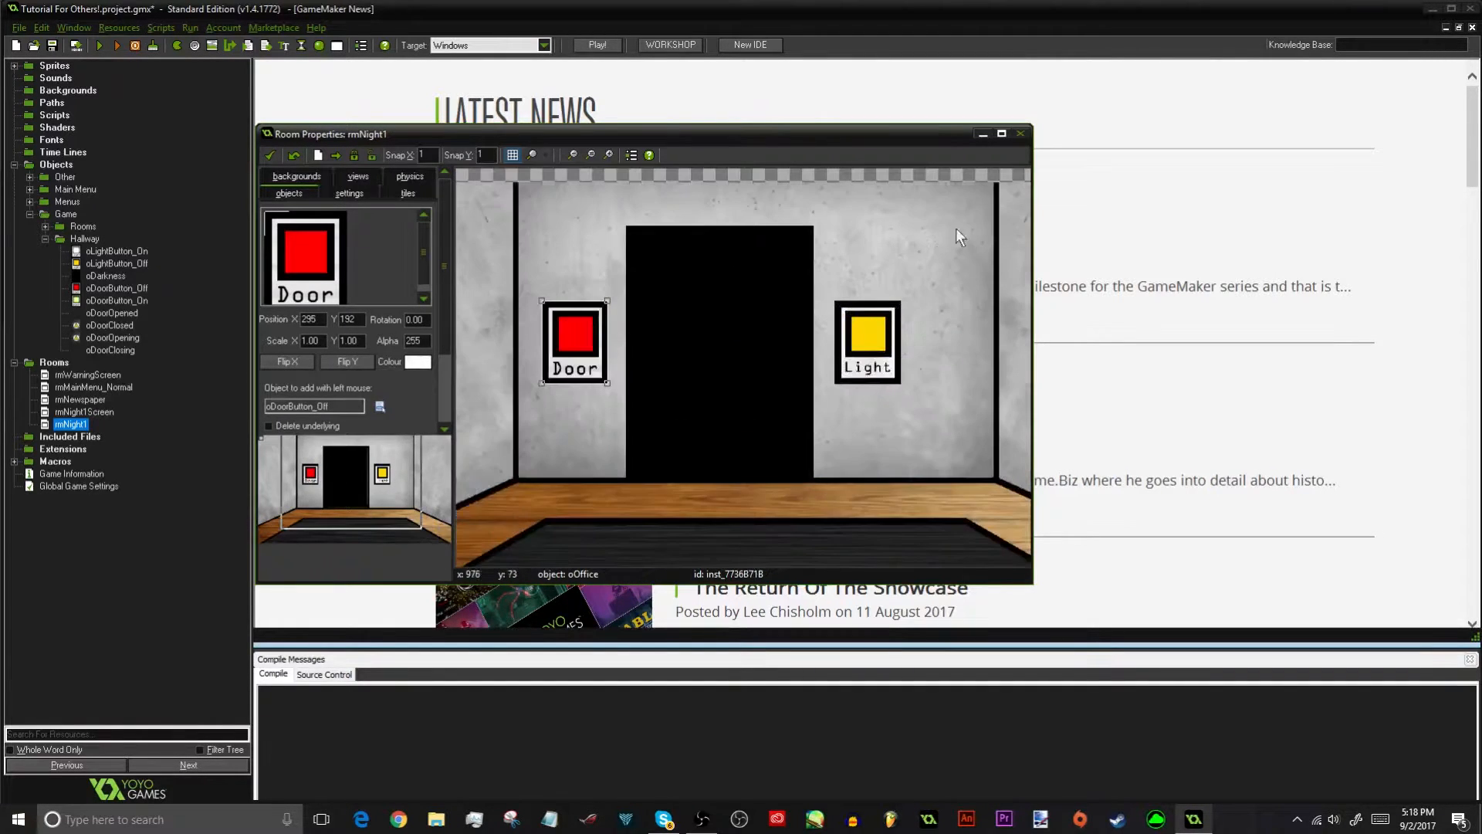
pyautogui.moveTo(775, 286); pyautogui.dragTo(670, 324, button='middle')
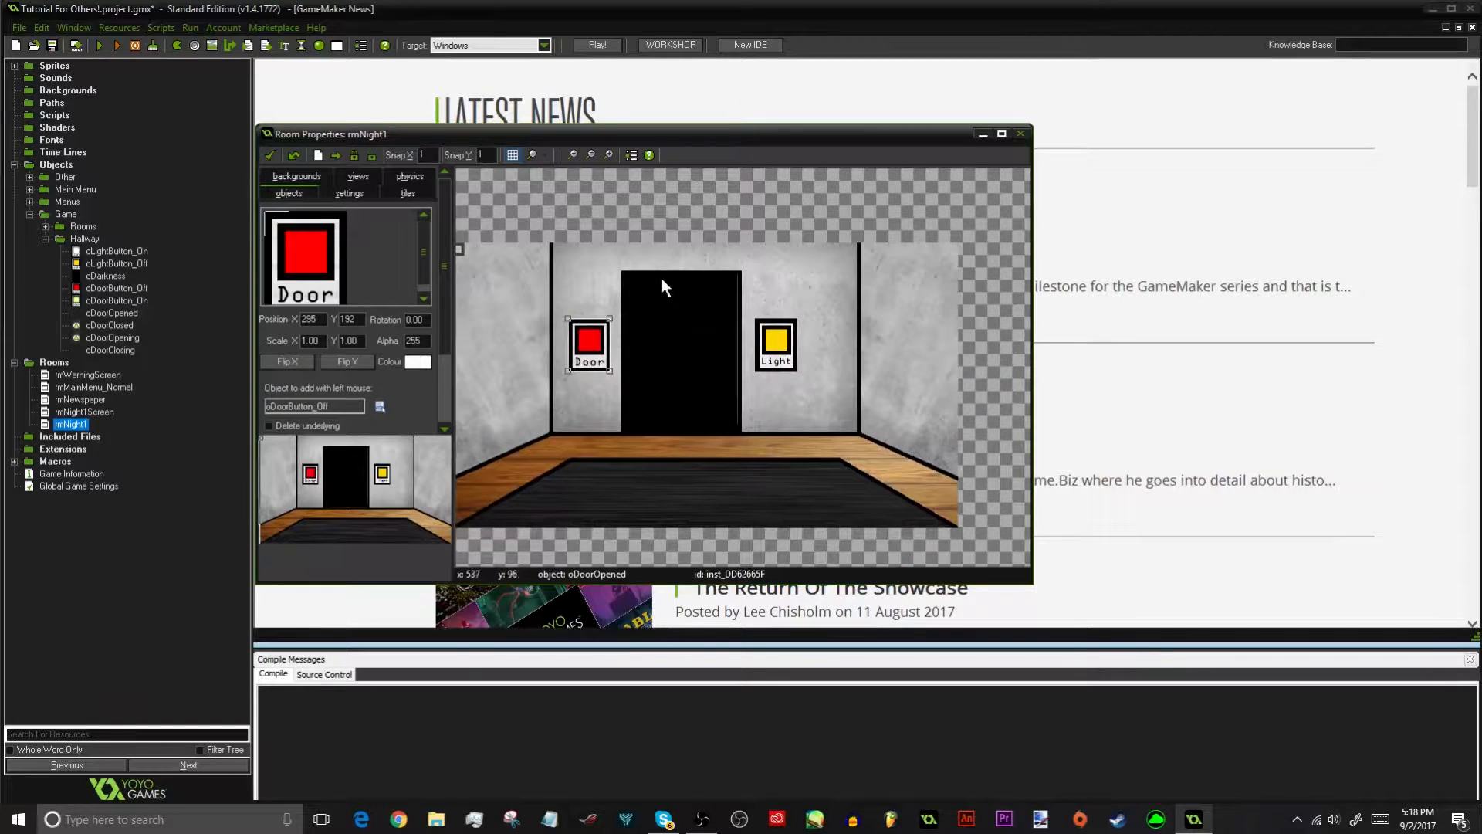
pyautogui.click(278, 152)
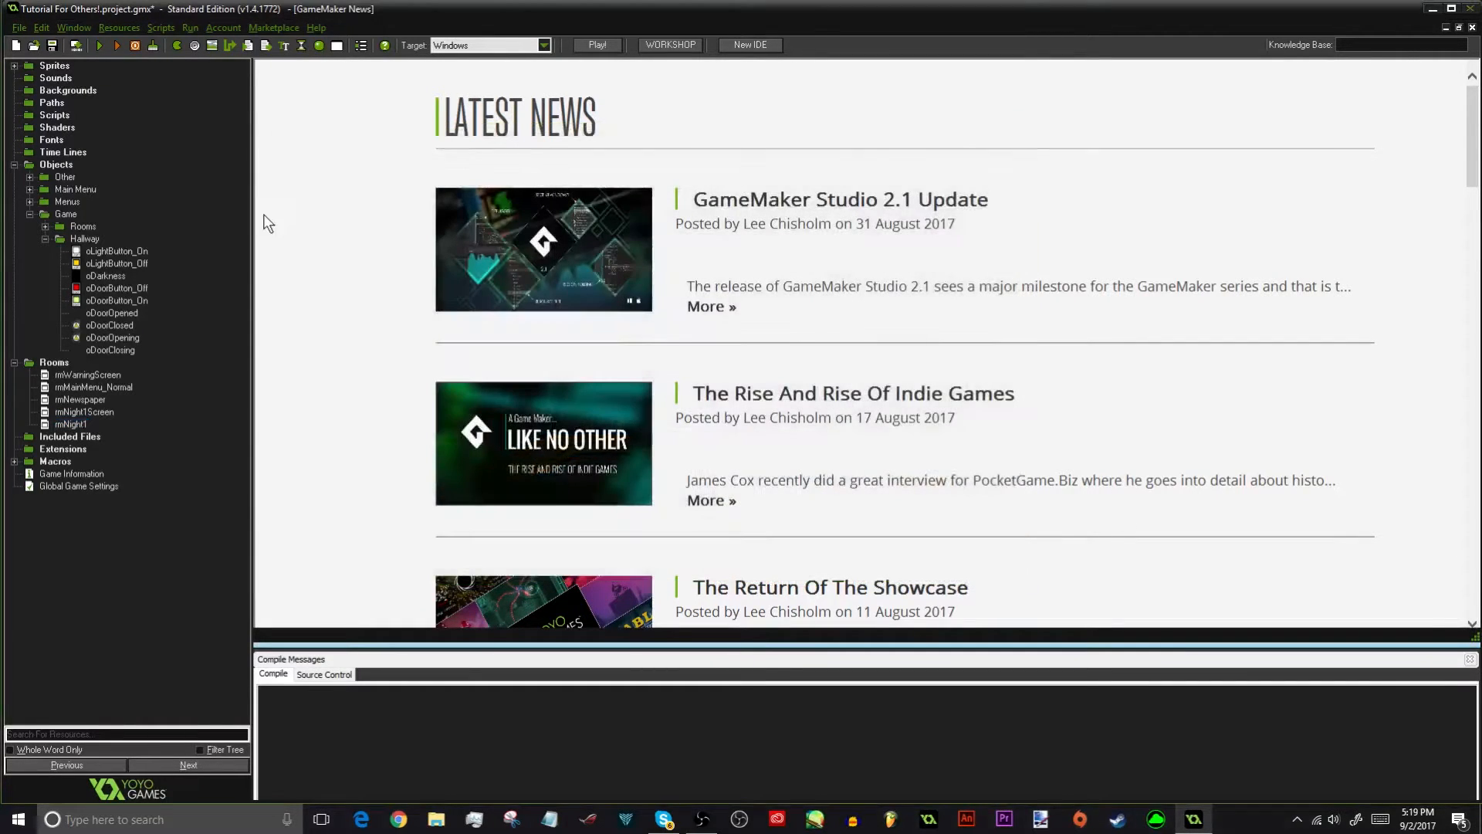
# Open the oDoorButton_Off object and add a Left Pressed mouse event
pyautogui.doubleClick(111, 289)
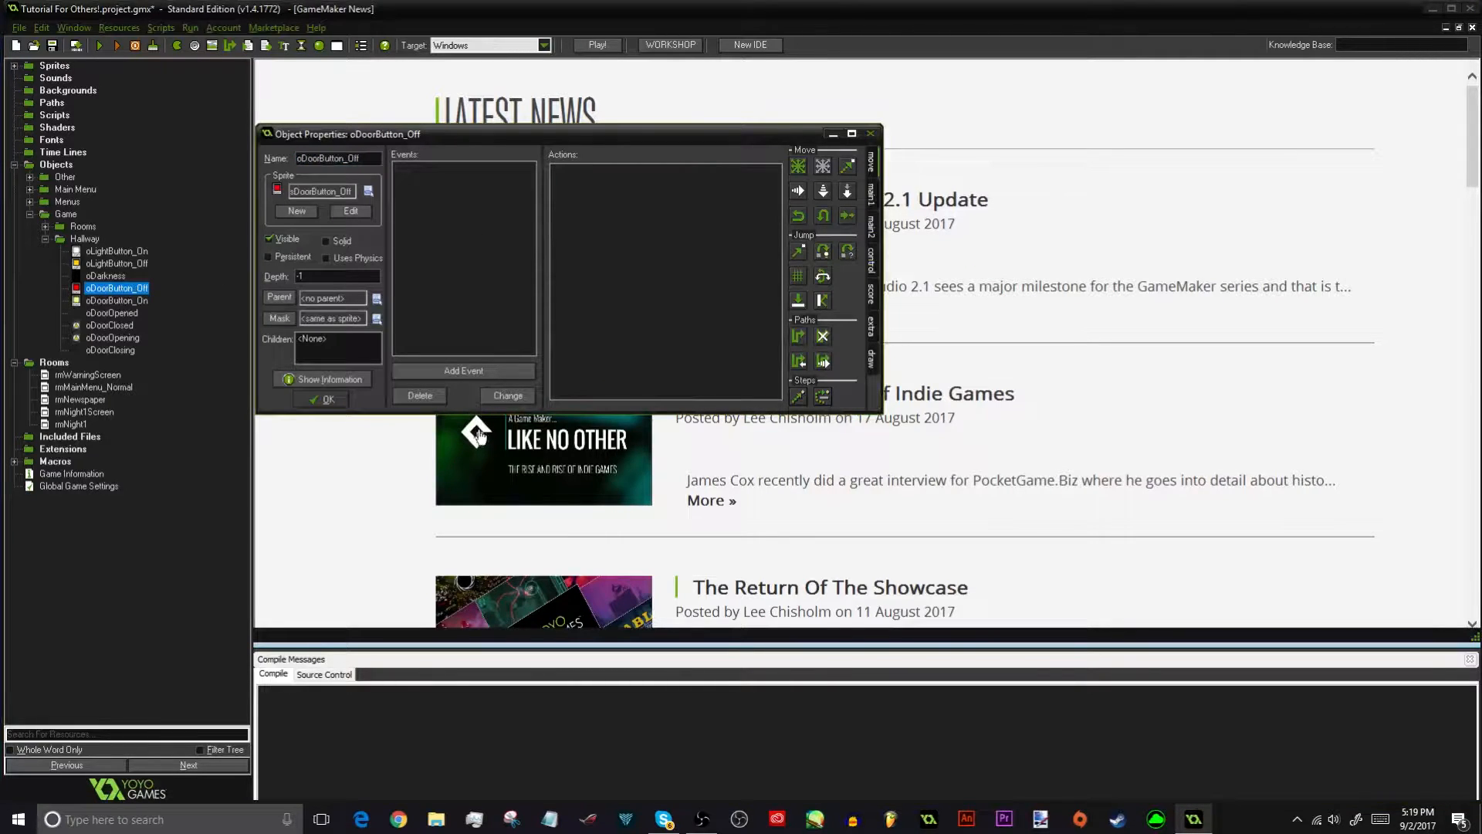
pyautogui.click(461, 372)
pyautogui.click(802, 329)
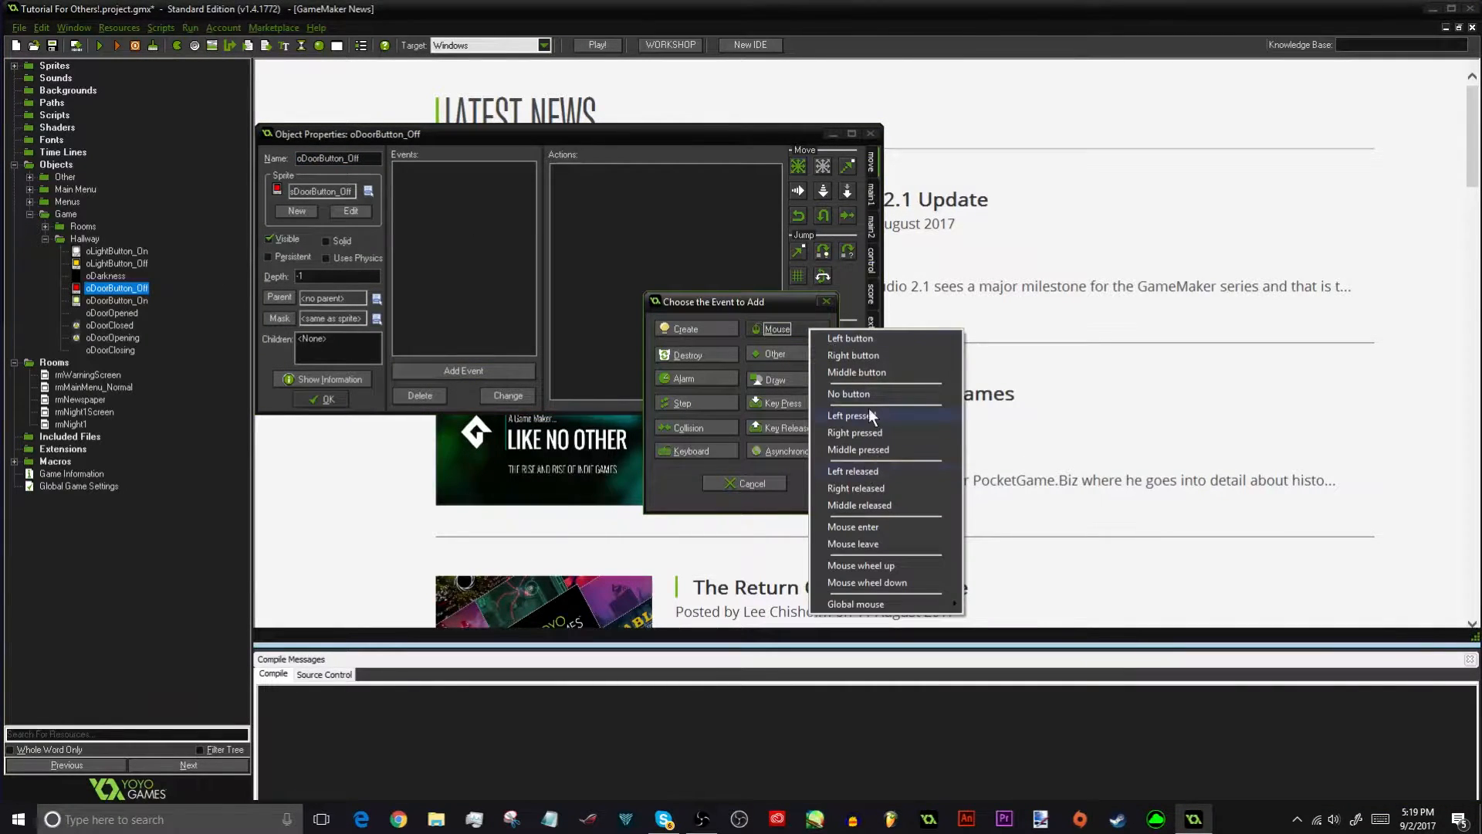
pyautogui.click(870, 413)
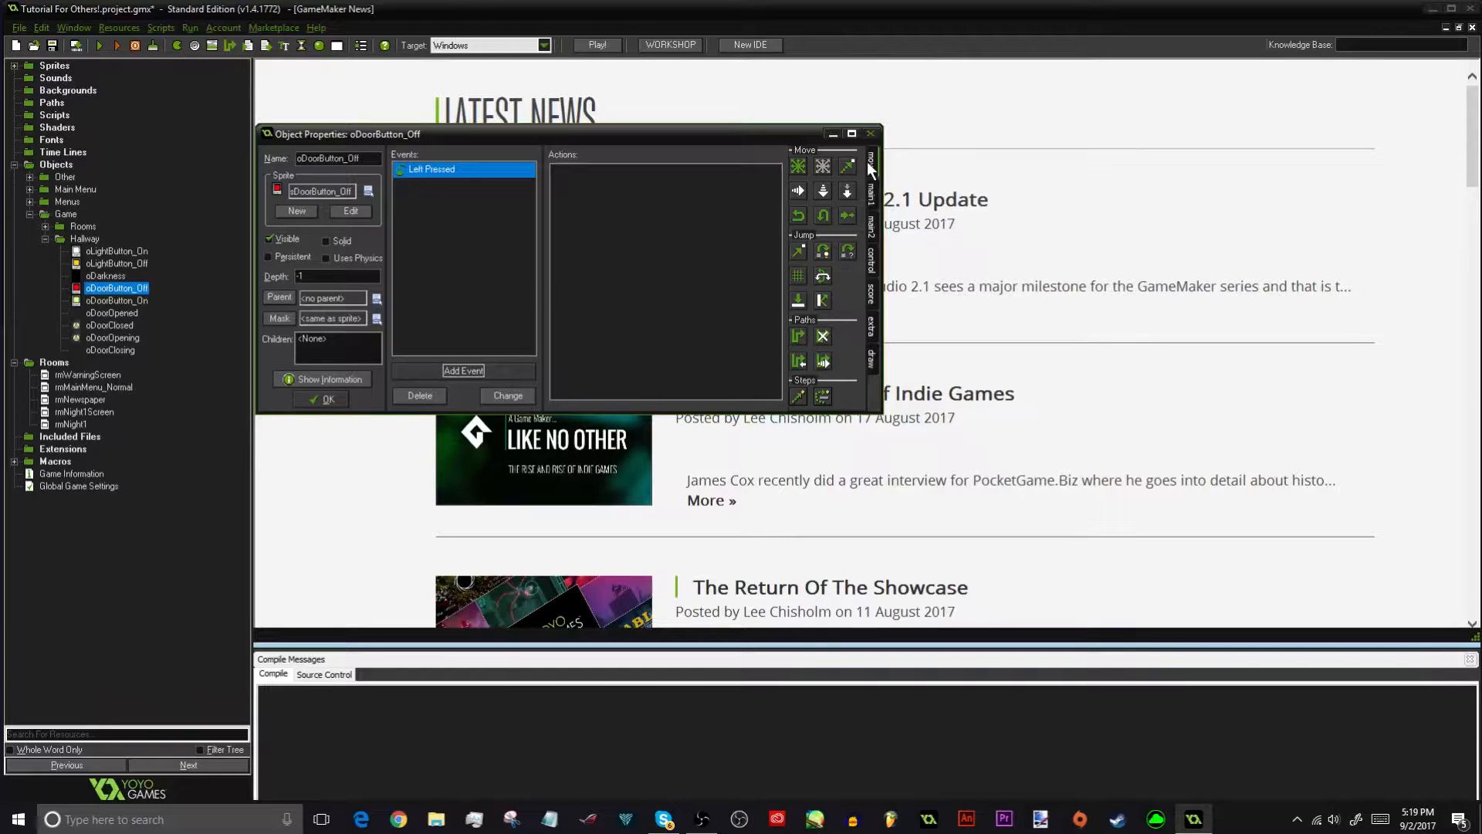
# Add a Change Instance action to the Left Pressed event that turns oDoorButton_Off itself into oDoorButton_On
pyautogui.click(868, 193)
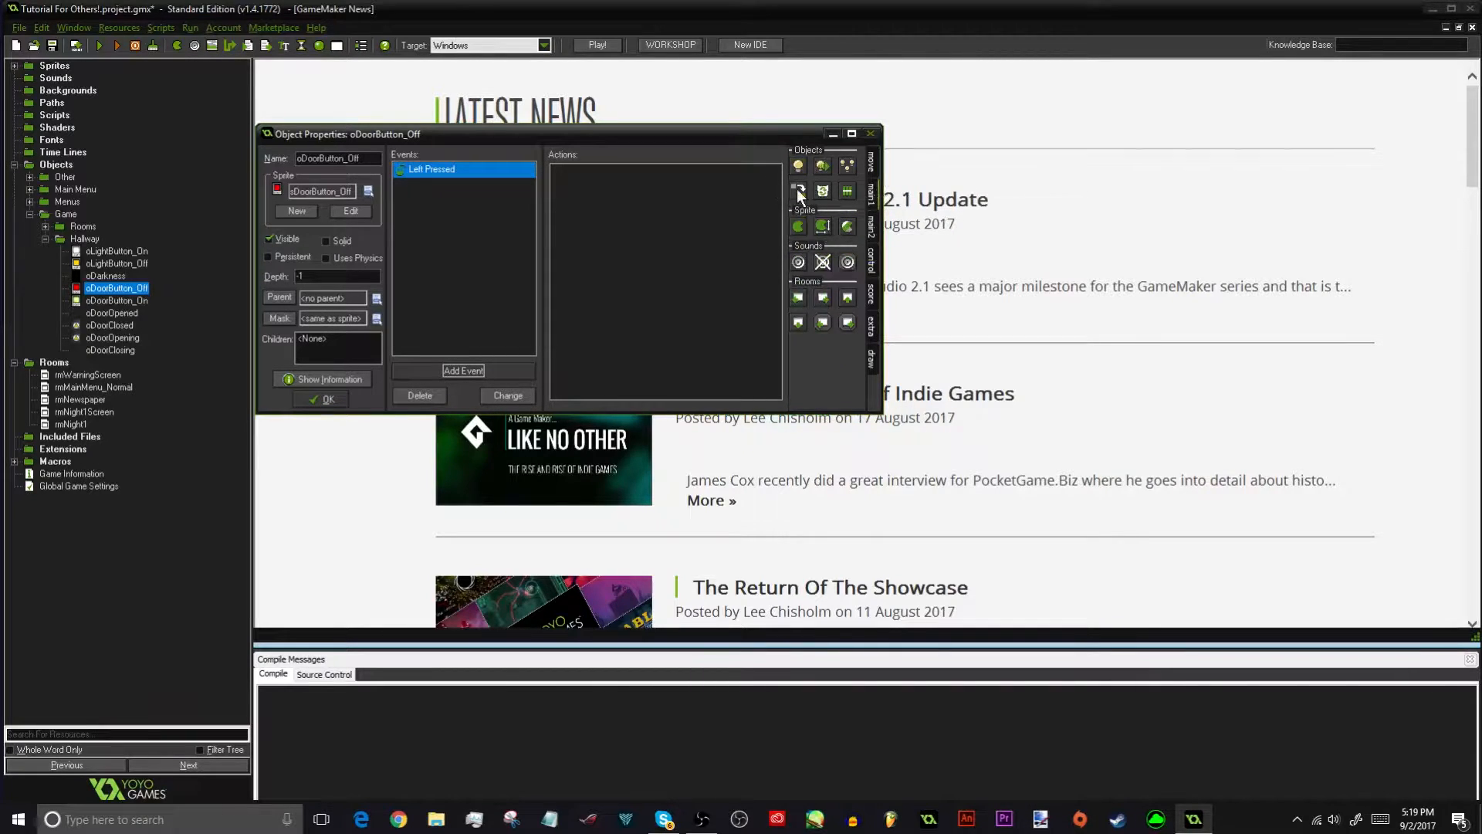
pyautogui.moveTo(799, 195); pyautogui.dragTo(738, 255)
pyautogui.click(845, 375)
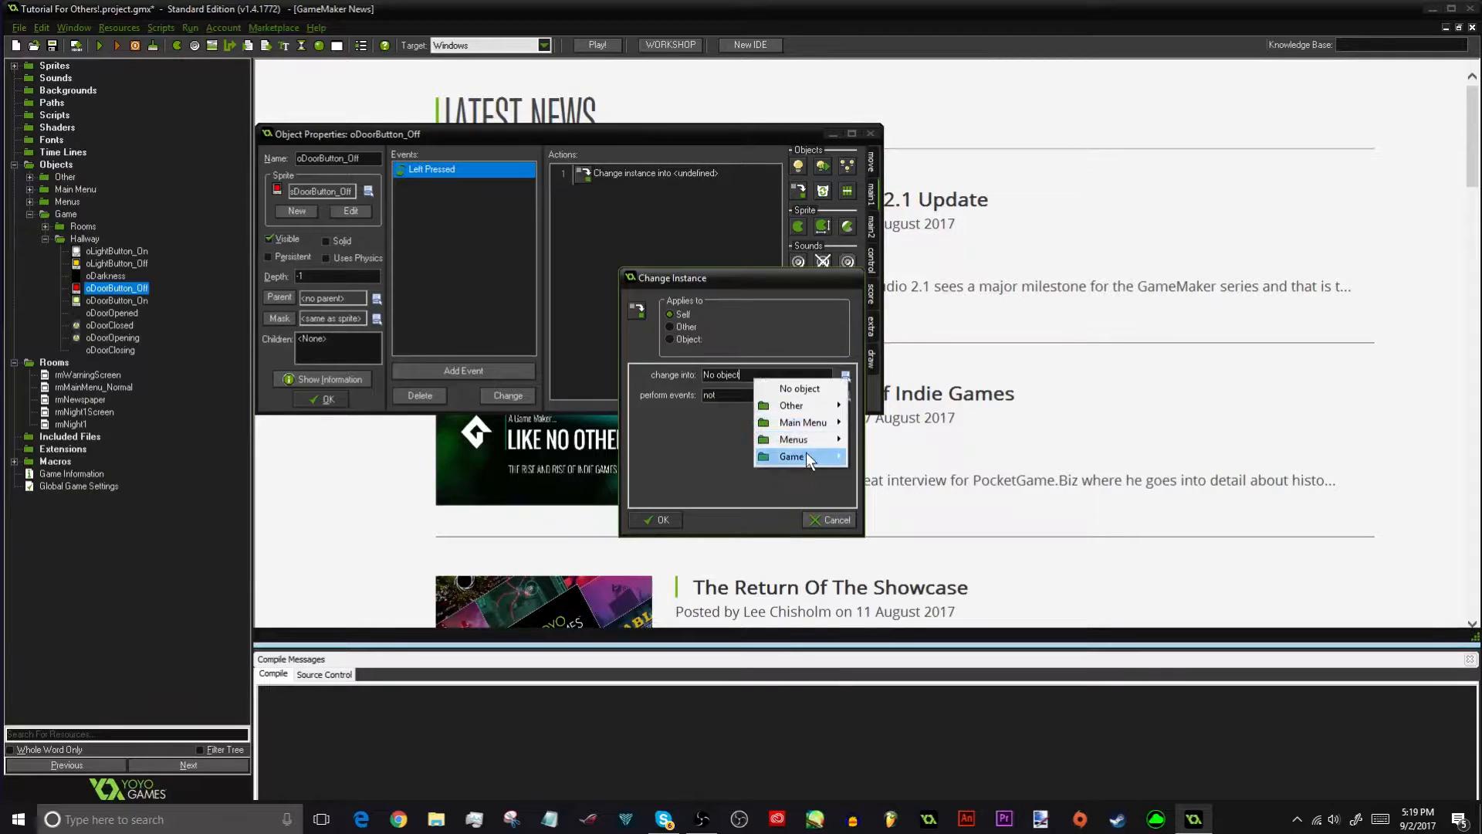
pyautogui.moveTo(803, 456)
pyautogui.moveTo(718, 473)
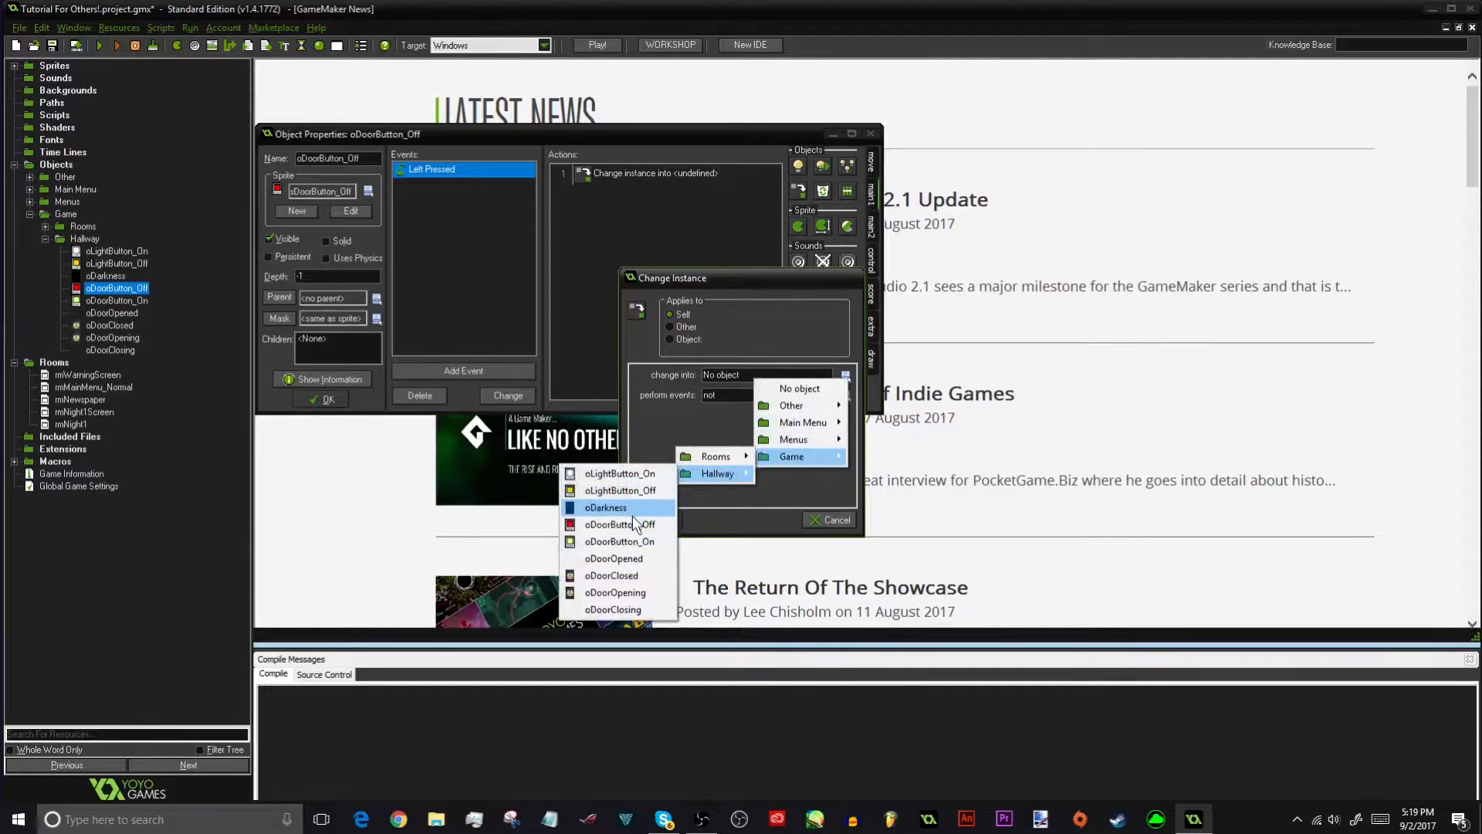
pyautogui.click(623, 540)
pyautogui.click(732, 396)
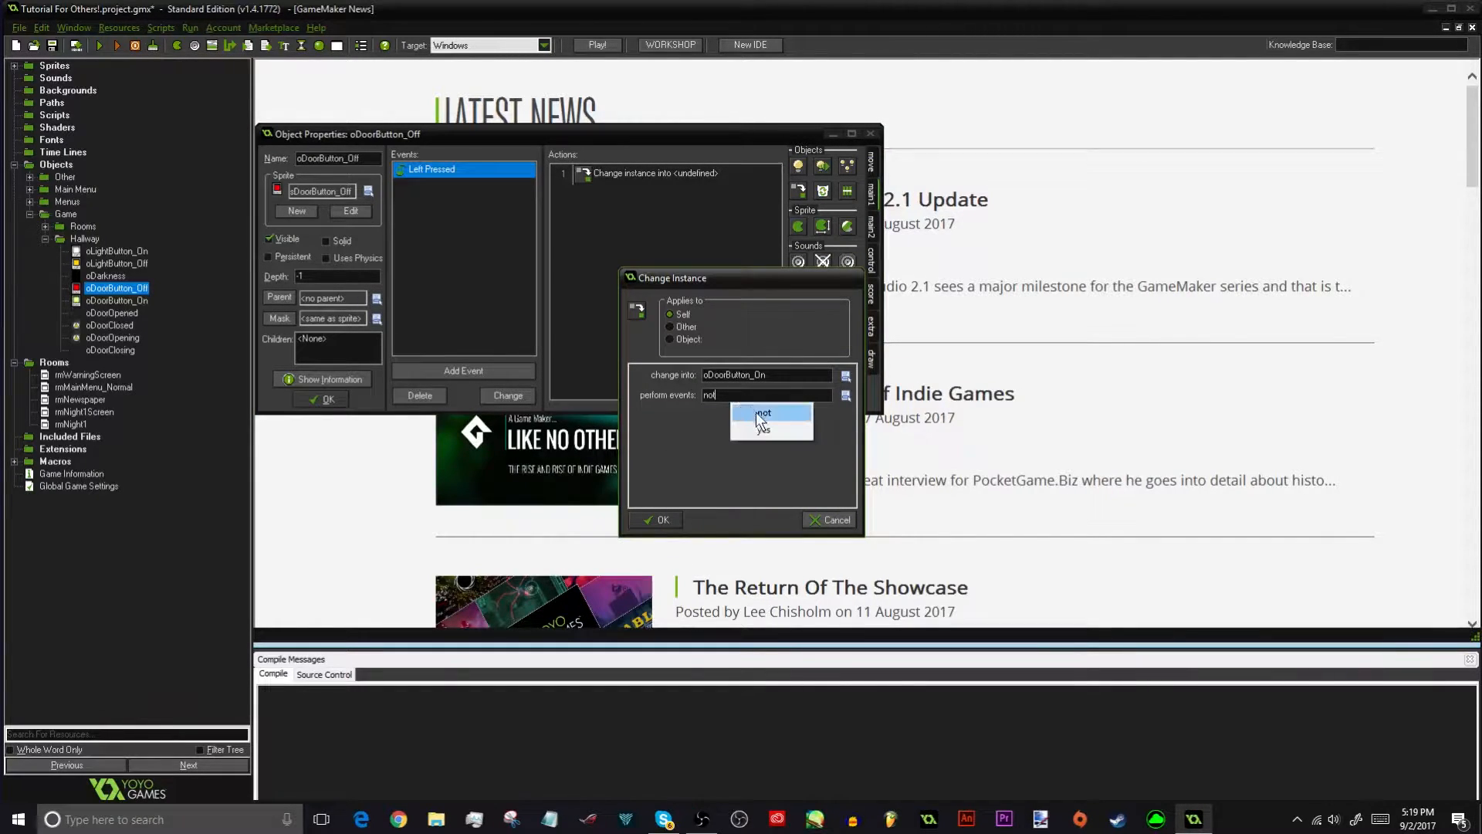
pyautogui.click(757, 417)
pyautogui.click(657, 519)
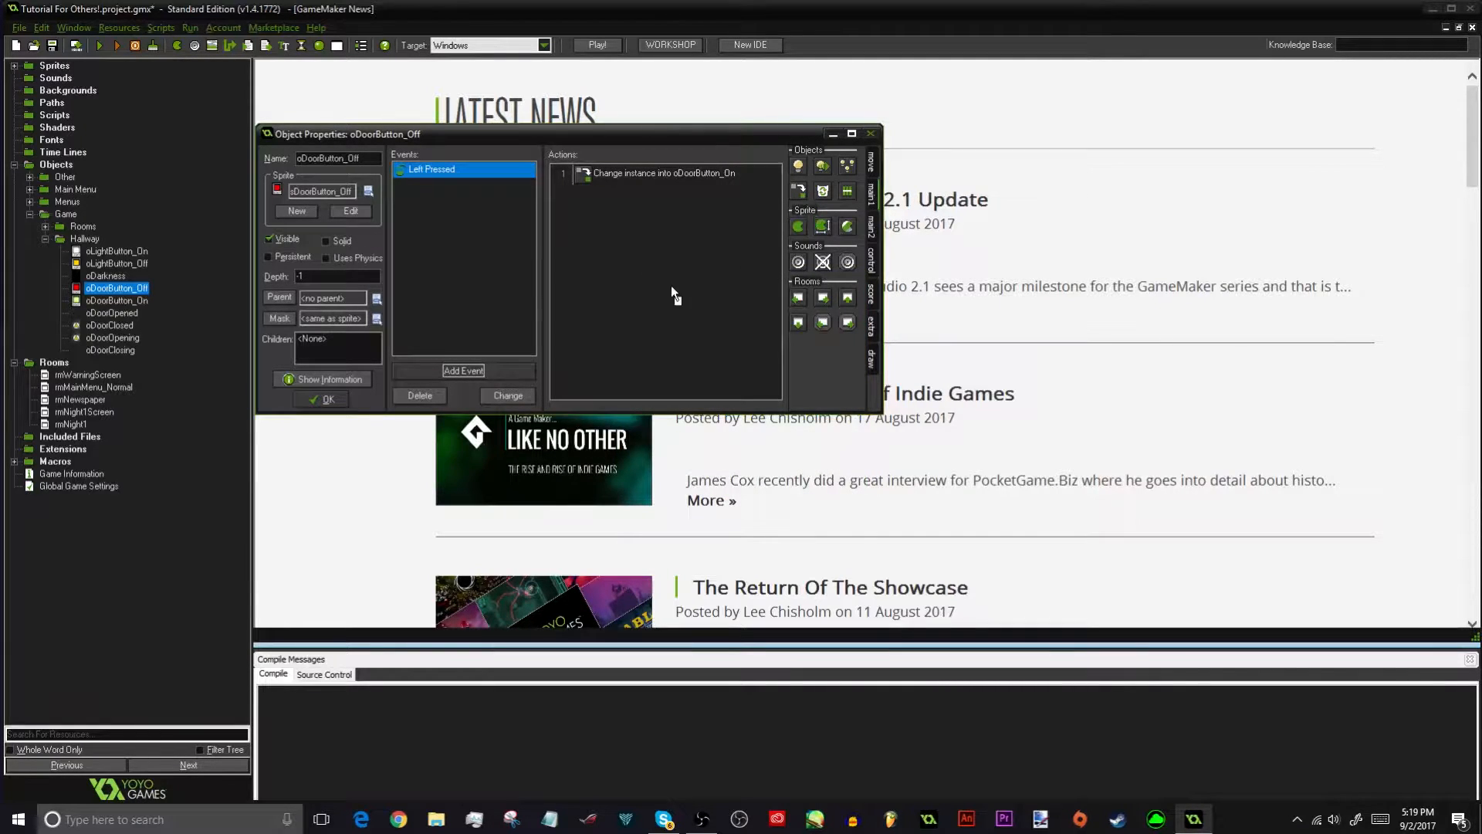
# Add a second Change Instance action applied to oDoorOpened, changing it into oDoorClosing with perform events set to yes
pyautogui.moveTo(670, 285); pyautogui.dragTo(671, 287)
pyautogui.click(687, 339)
pyautogui.moveTo(778, 401)
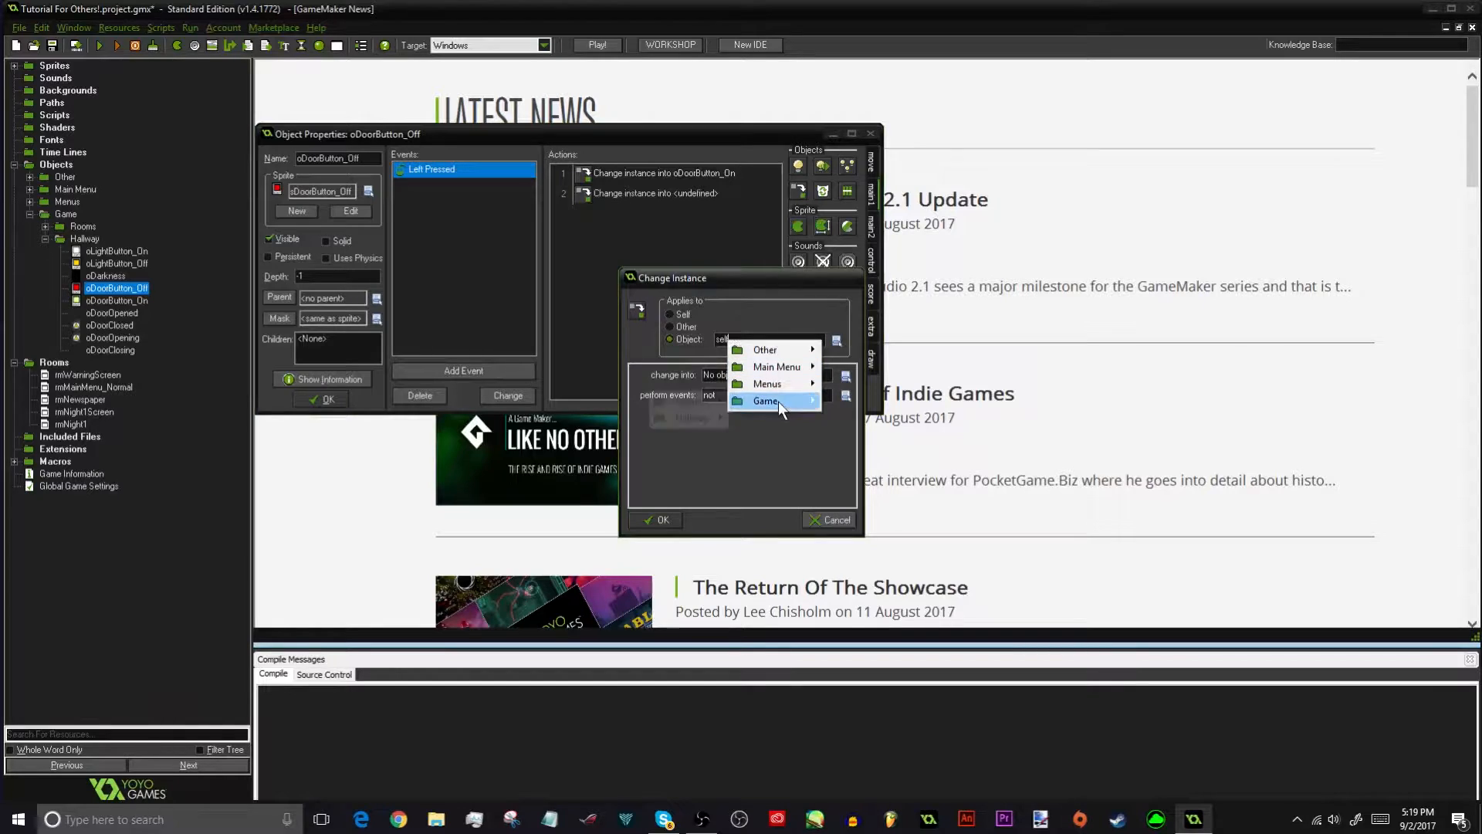
pyautogui.moveTo(679, 420)
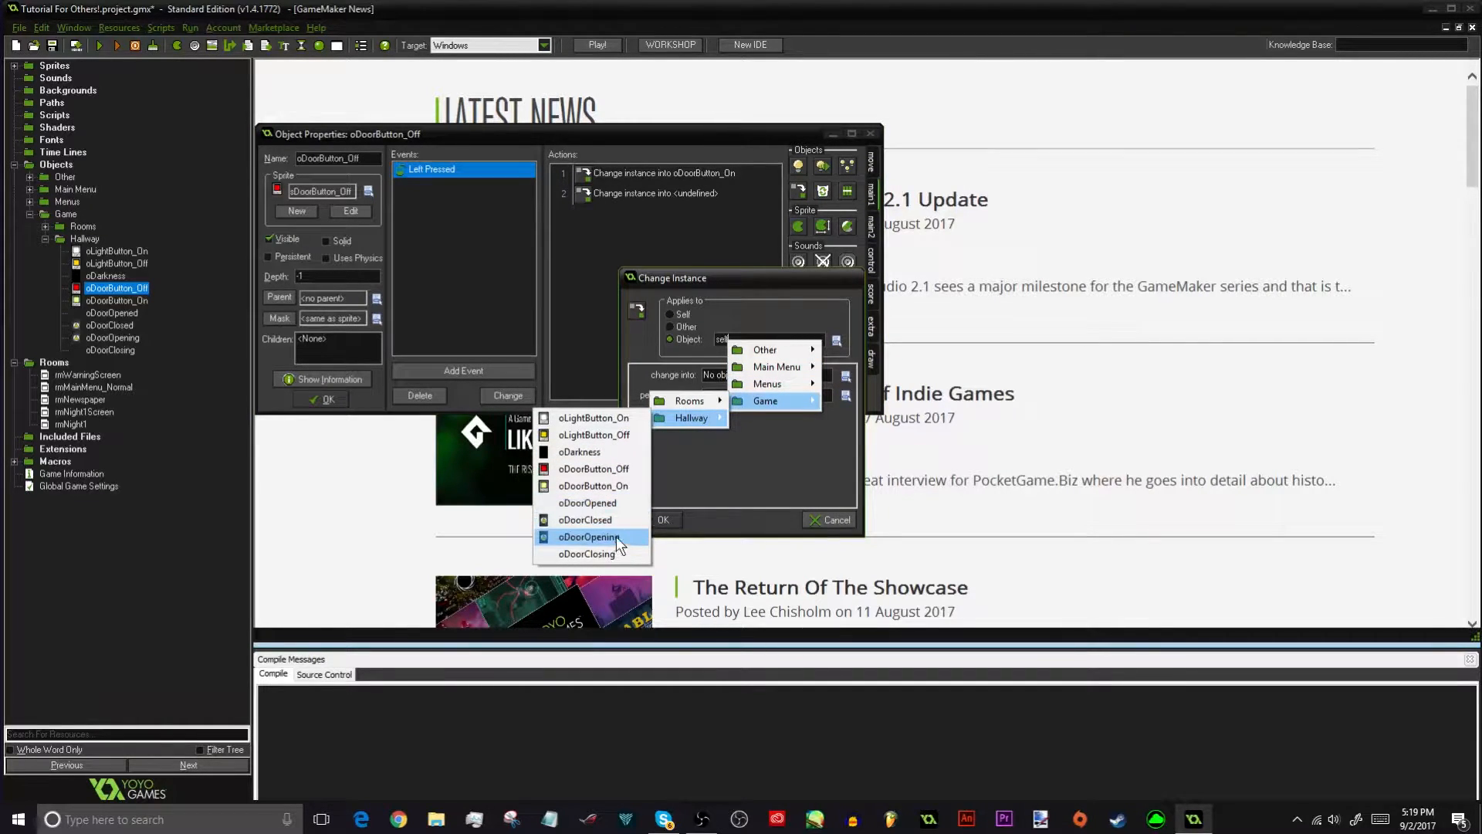
pyautogui.click(621, 502)
pyautogui.click(735, 376)
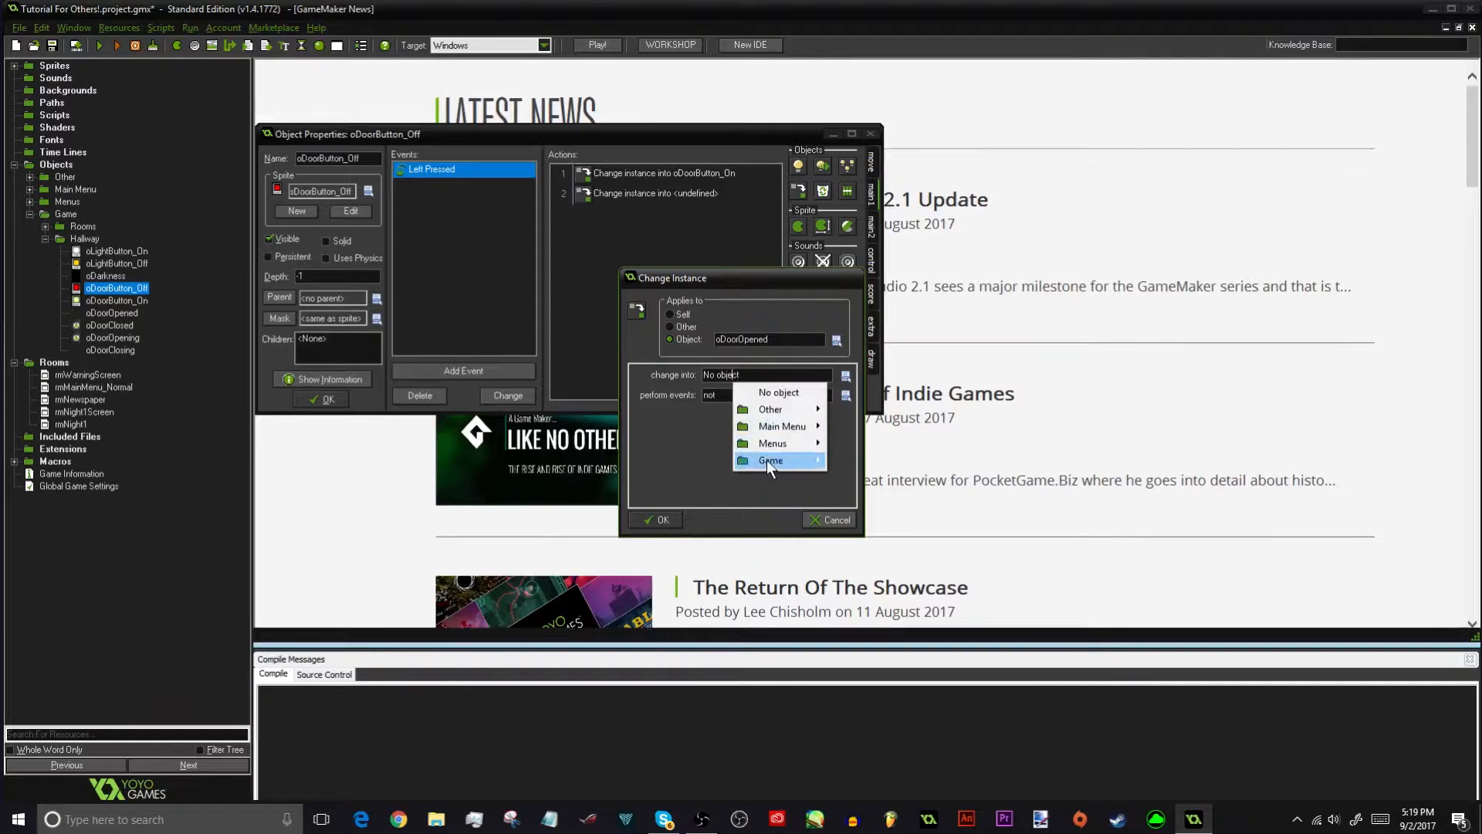
pyautogui.moveTo(771, 460)
pyautogui.moveTo(693, 477)
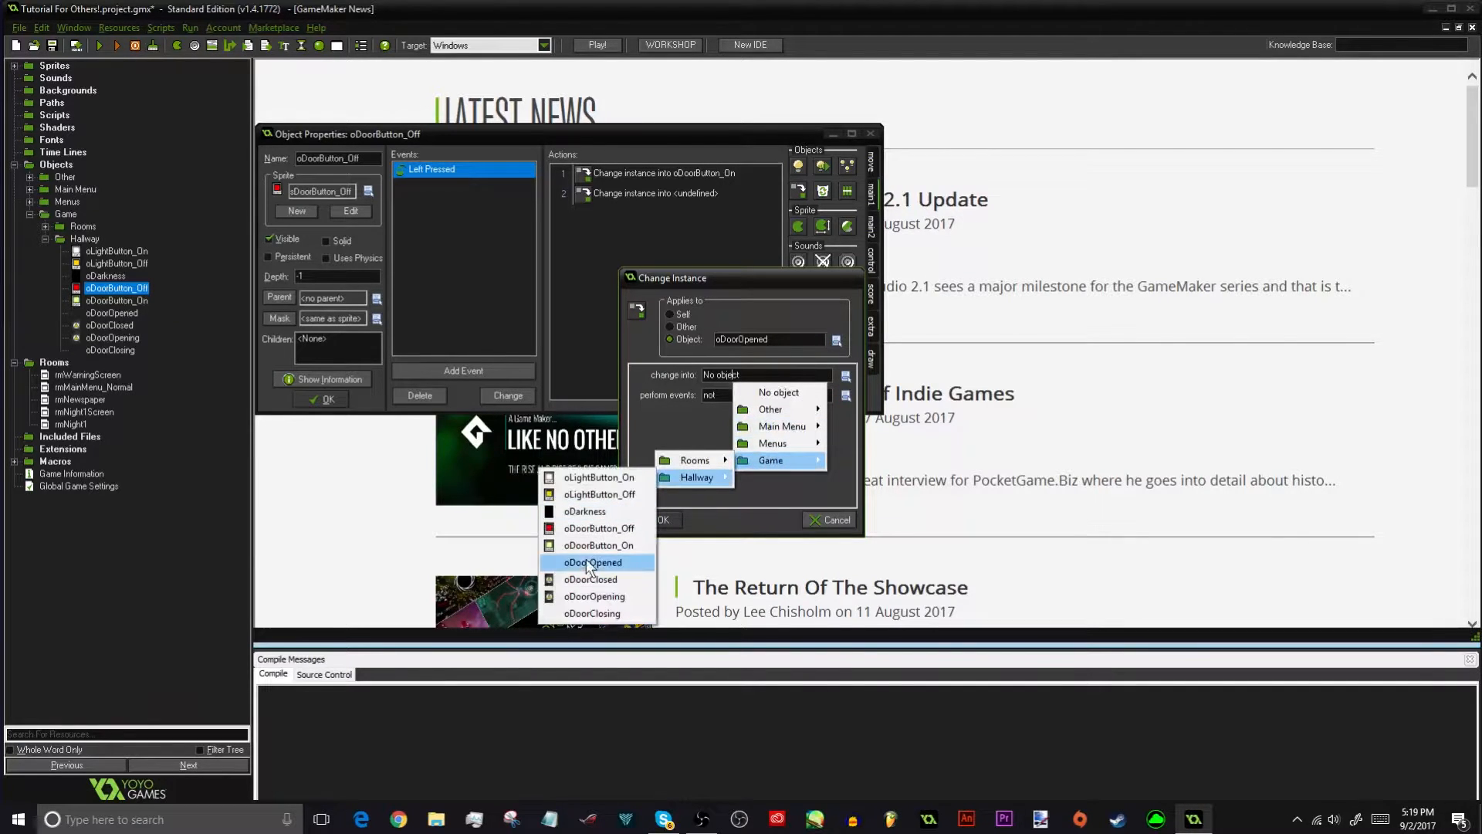
pyautogui.click(610, 613)
pyautogui.click(734, 395)
pyautogui.click(763, 432)
pyautogui.click(735, 393)
pyautogui.click(766, 413)
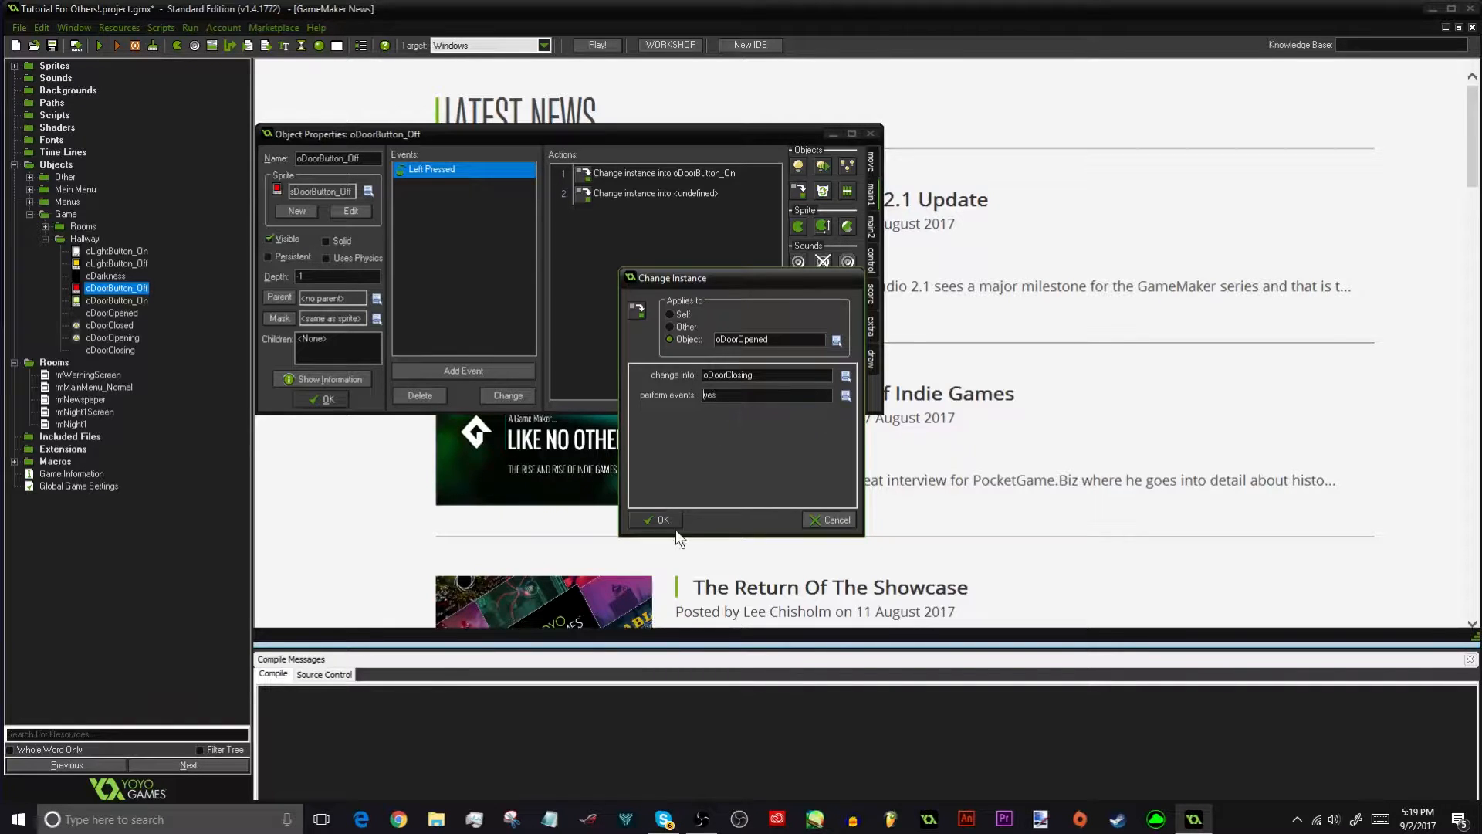
pyautogui.click(657, 517)
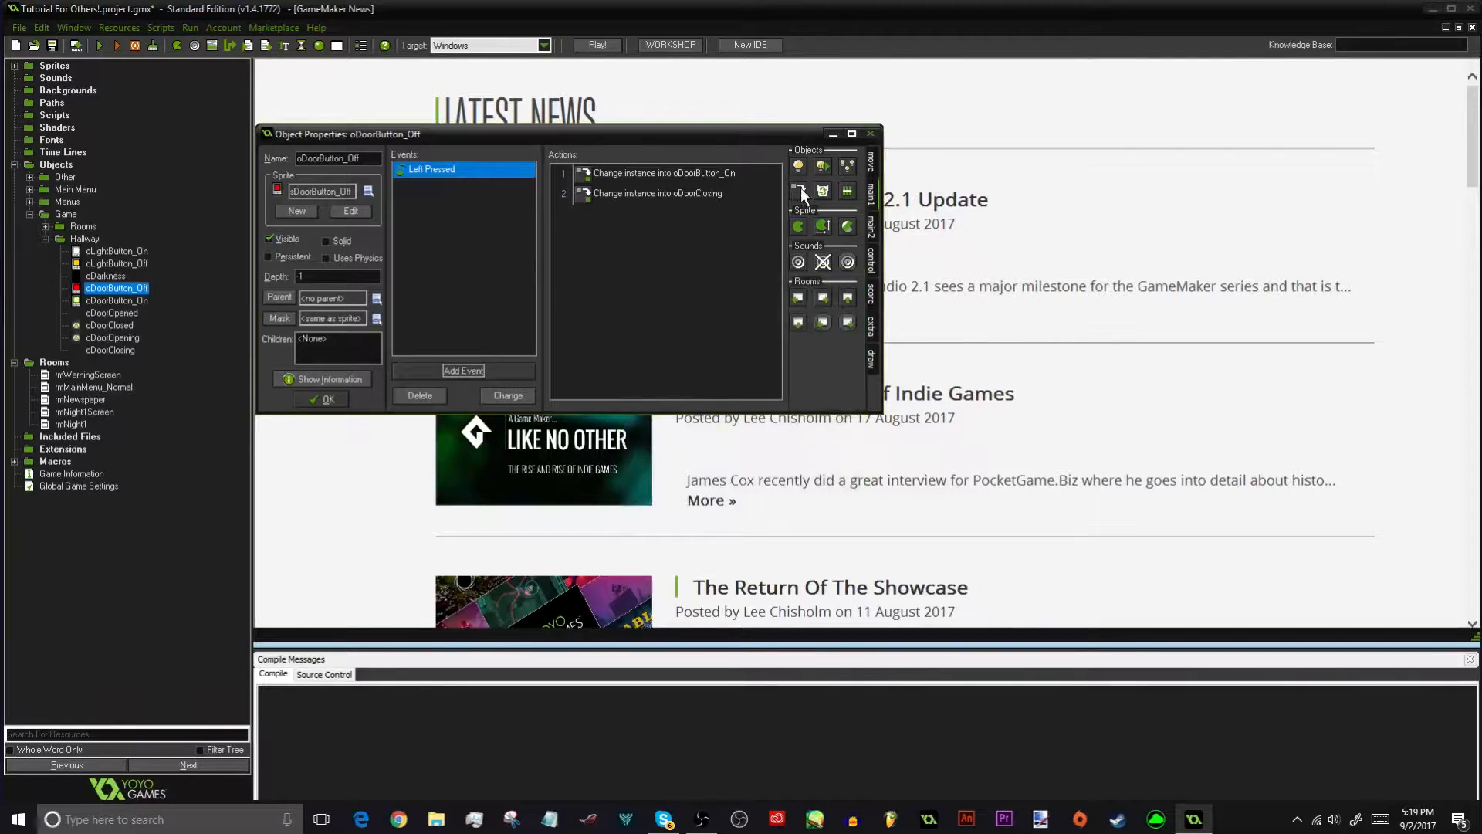
# Add a third Change Instance action to oDoorButton_Off, applied to oDoorOpening and changing it into oDoorClosing
pyautogui.moveTo(806, 188); pyautogui.dragTo(715, 293)
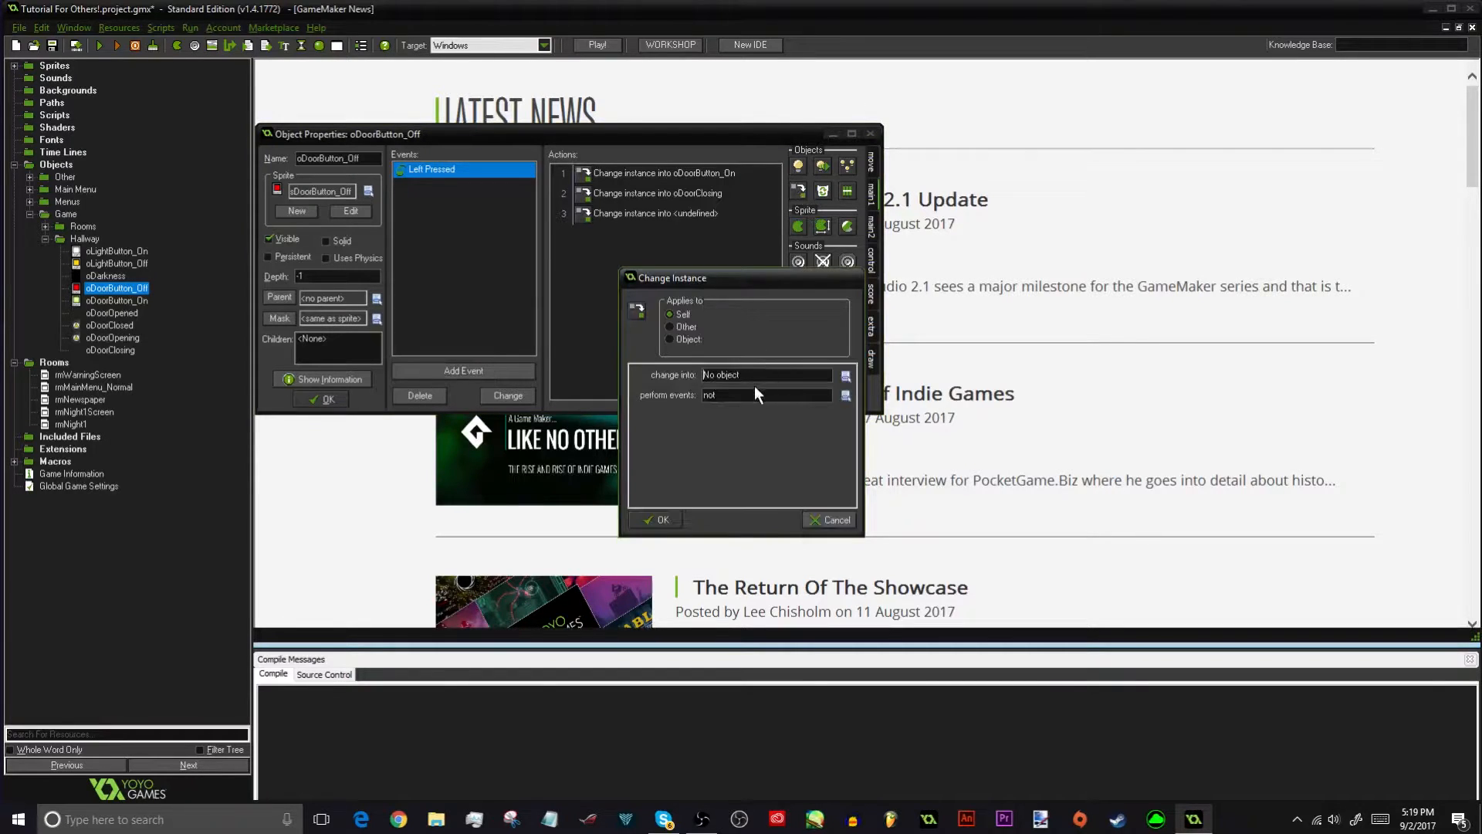
pyautogui.click(744, 370)
pyautogui.click(682, 337)
pyautogui.click(749, 337)
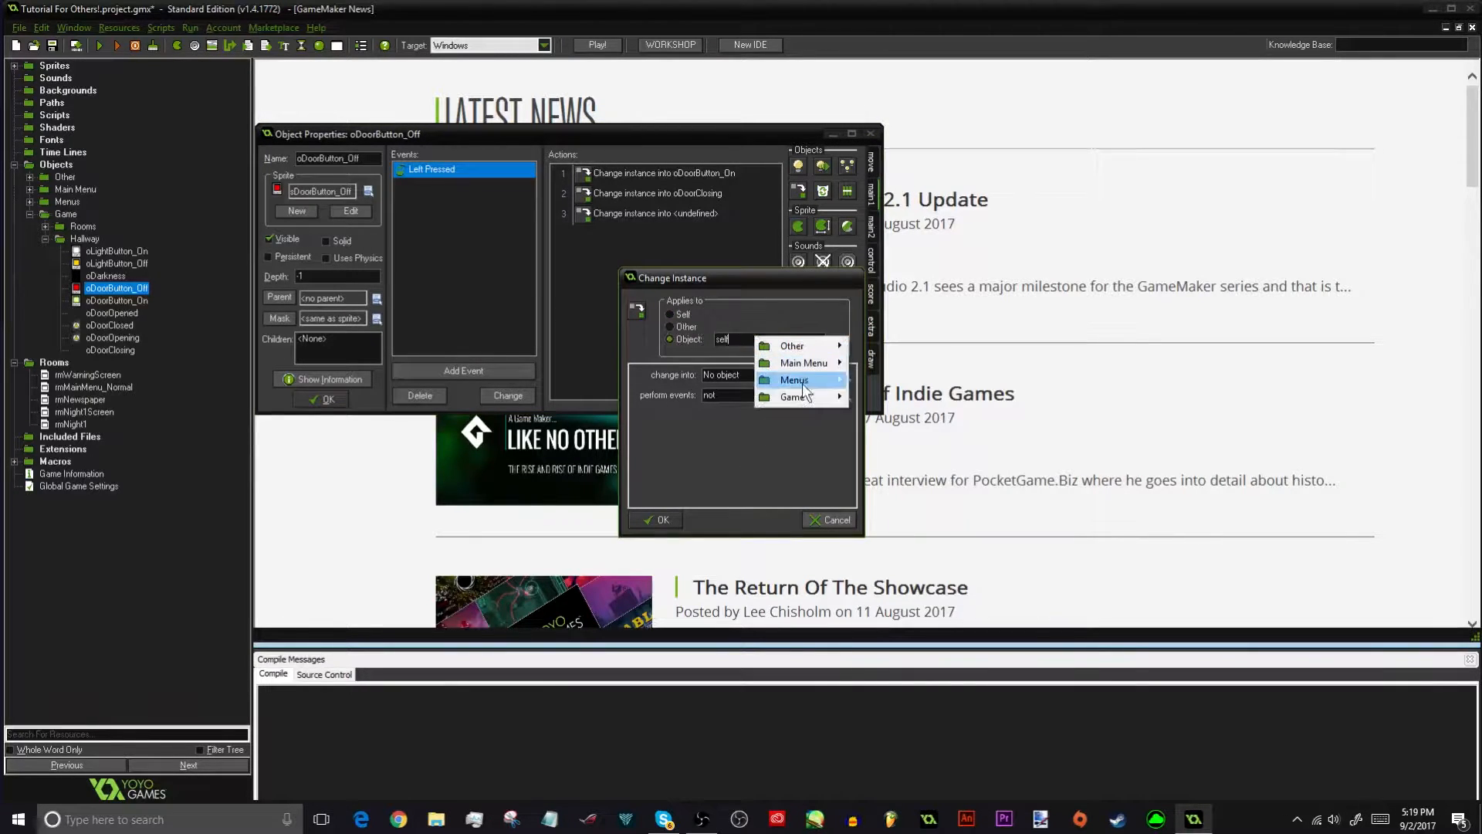
pyautogui.moveTo(793, 397)
pyautogui.moveTo(707, 414)
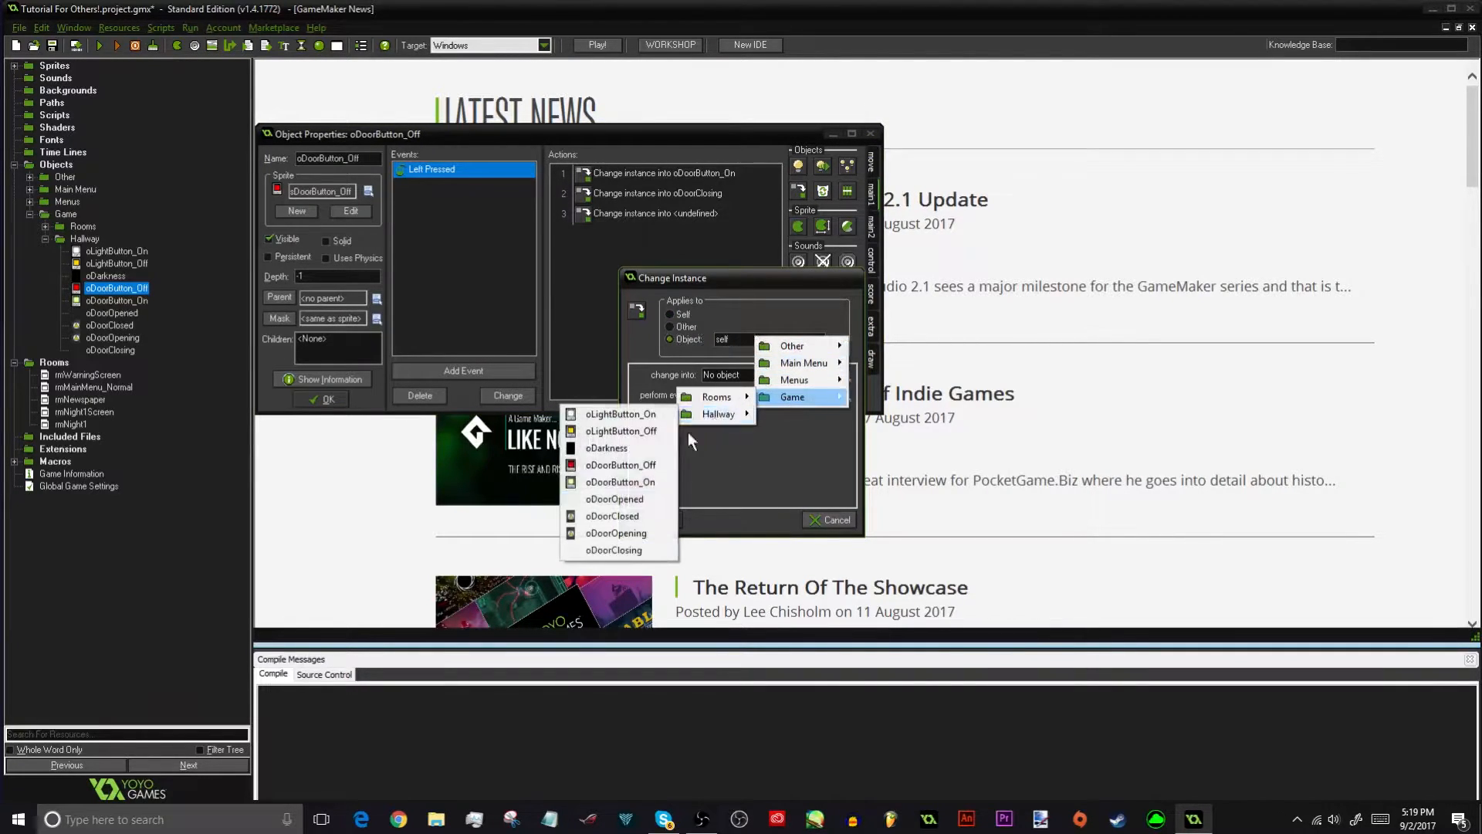
pyautogui.click(629, 534)
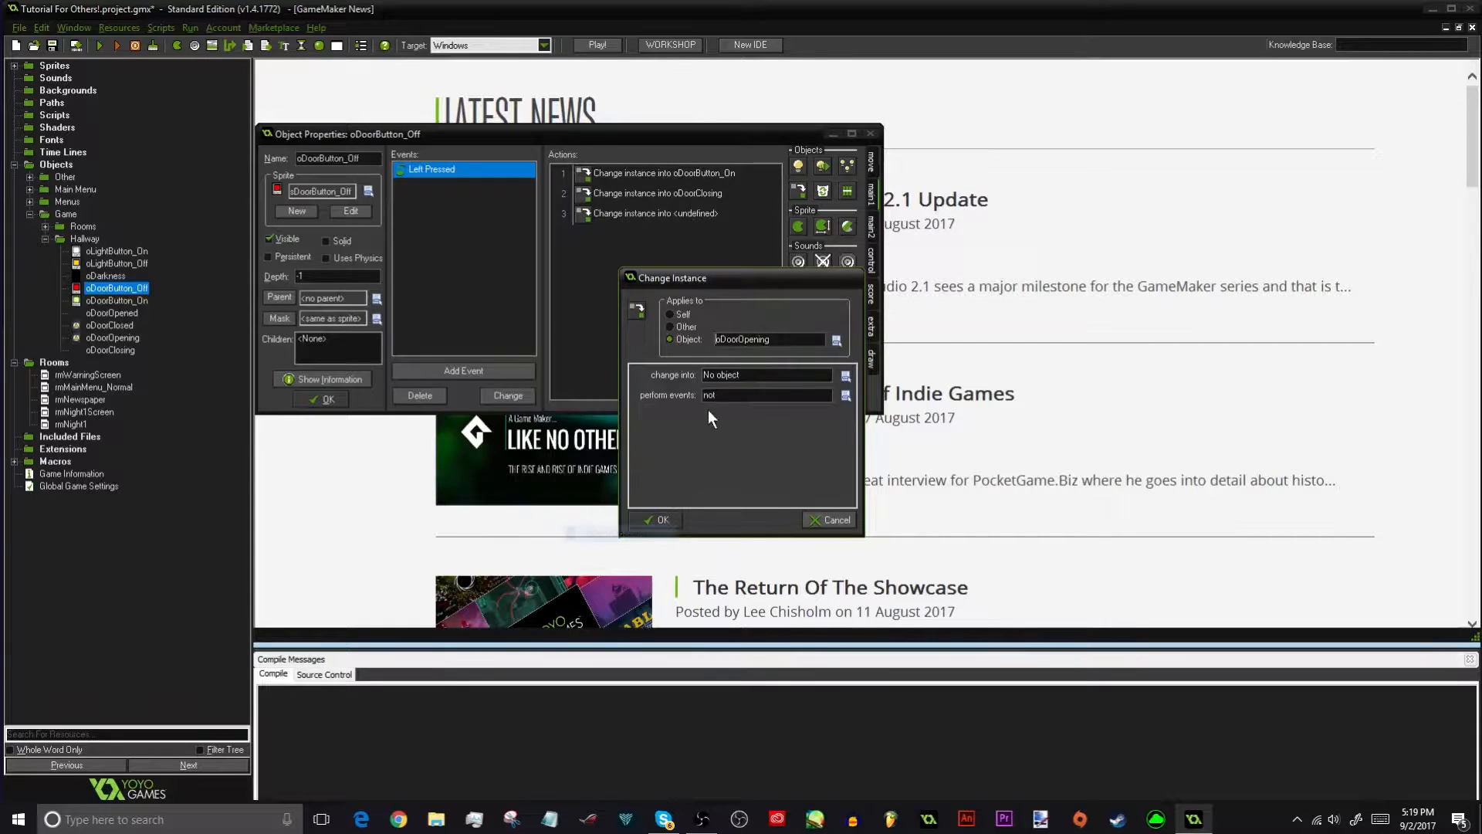
pyautogui.click(749, 374)
pyautogui.moveTo(799, 452)
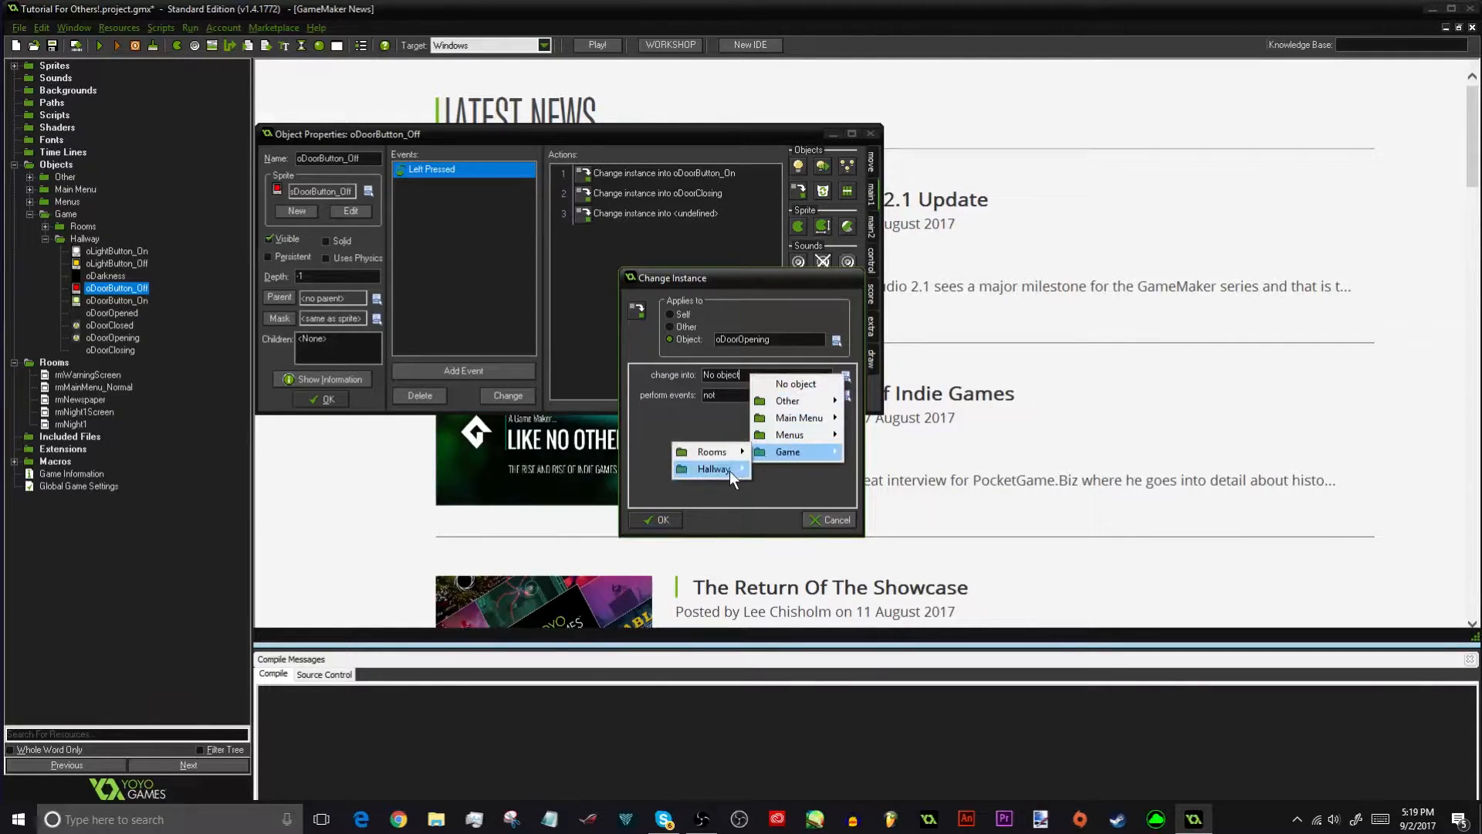
pyautogui.moveTo(732, 470)
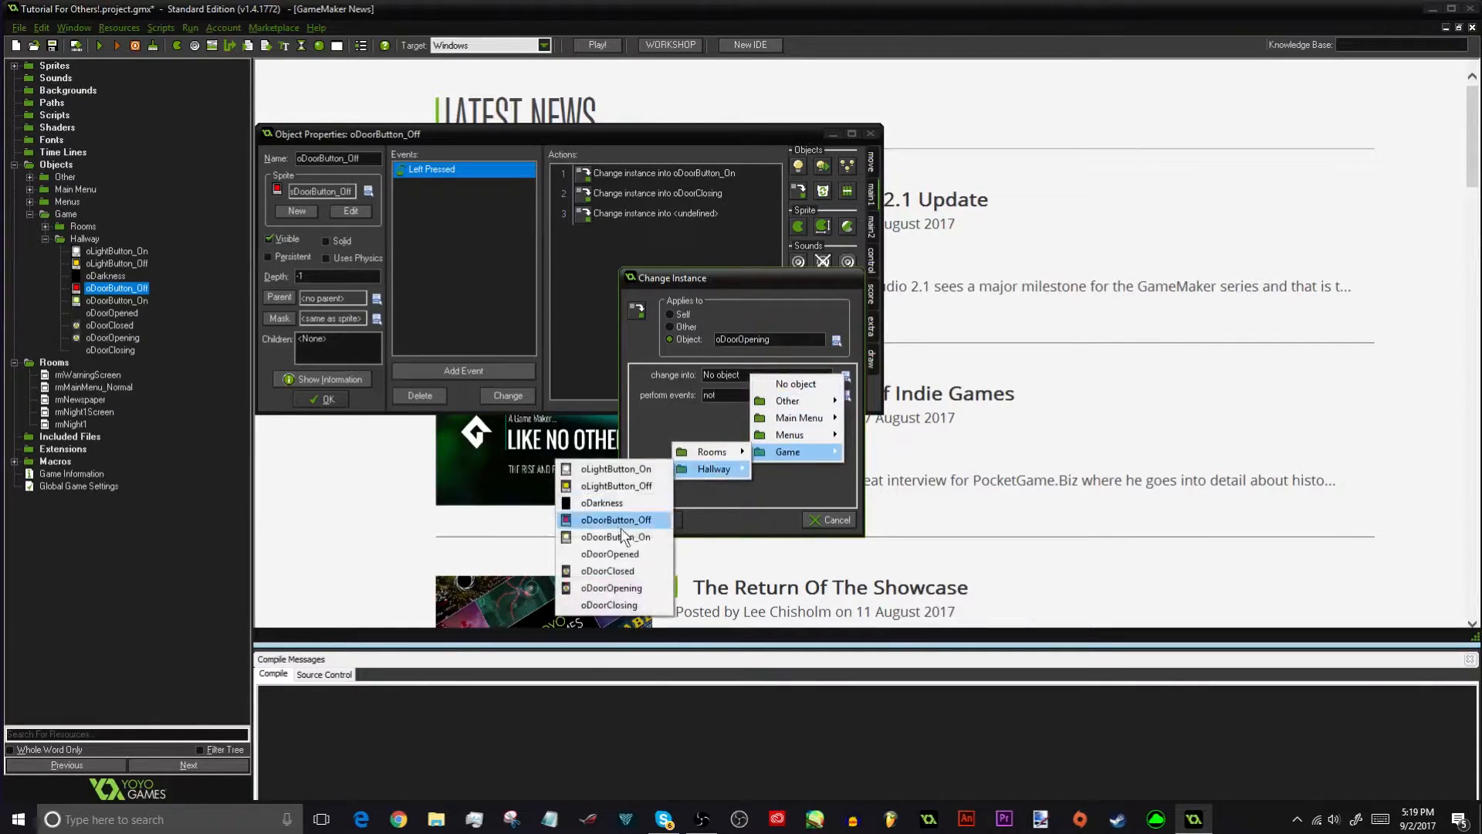
pyautogui.click(609, 605)
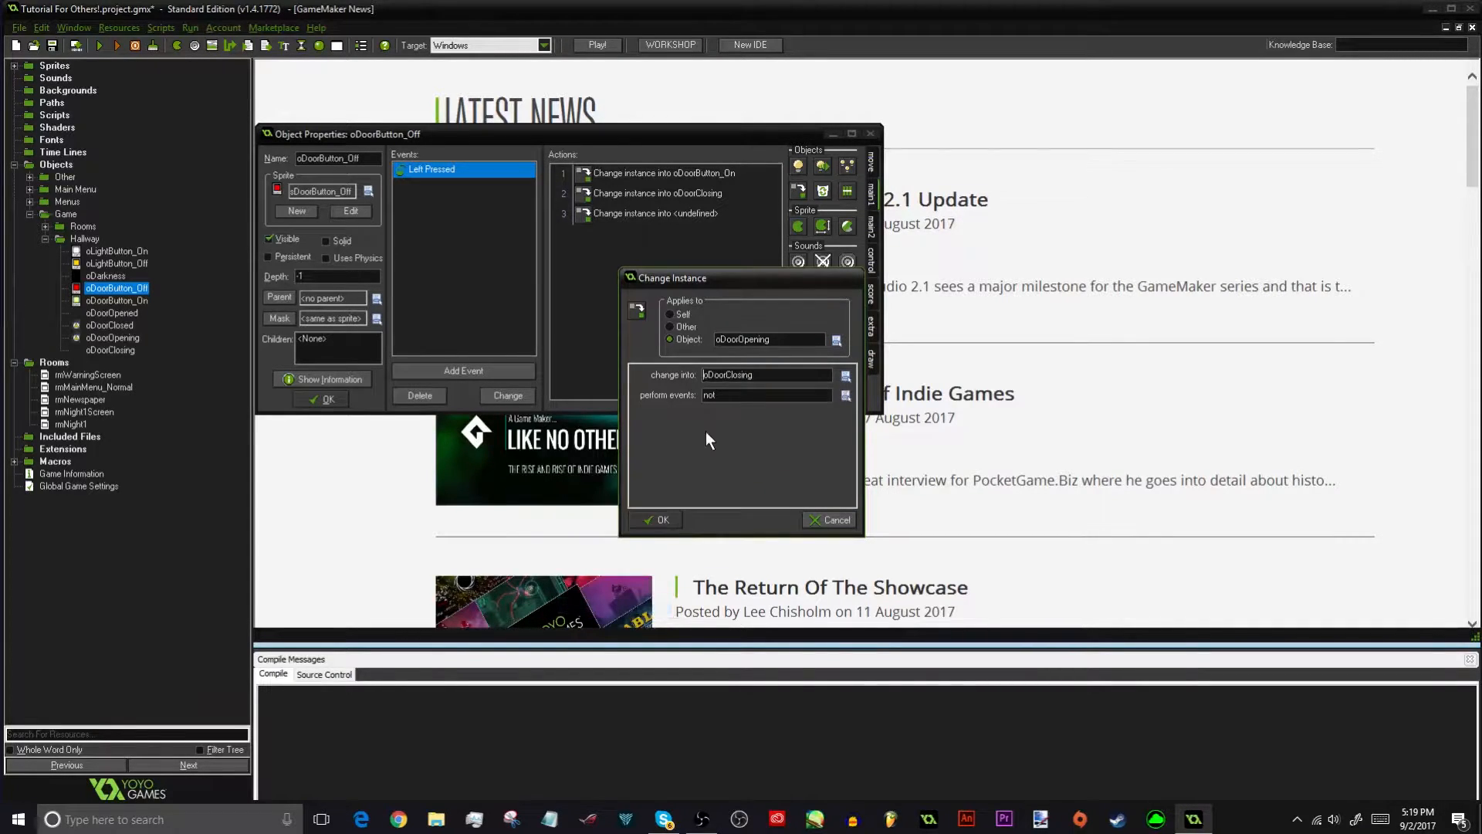
pyautogui.click(726, 394)
pyautogui.click(766, 420)
pyautogui.click(661, 520)
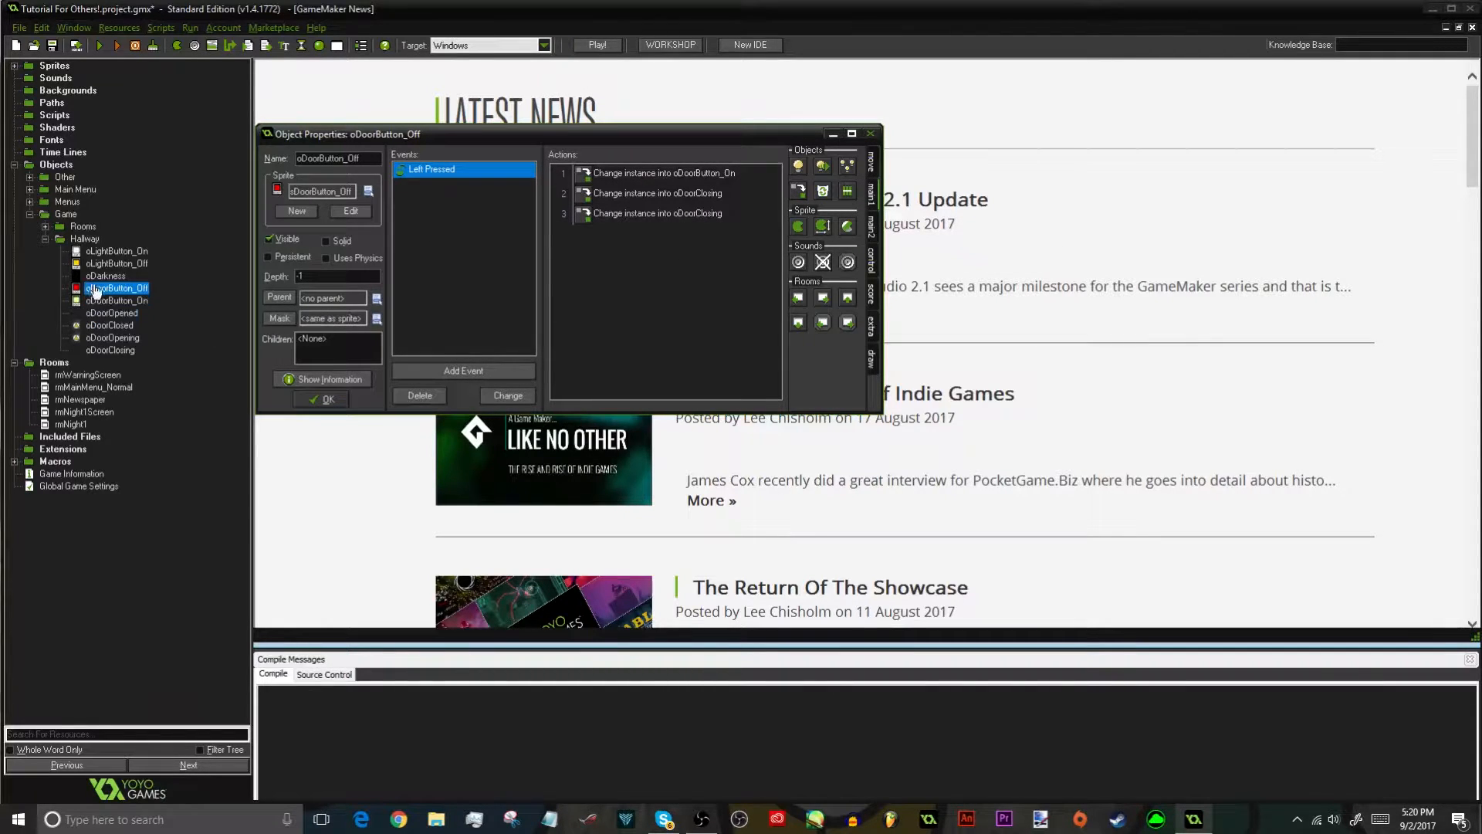
# Open the oDoorButton_On object beside the first one and add a Left Pressed mouse event
pyautogui.doubleClick(116, 300)
pyautogui.moveTo(359, 137); pyautogui.dragTo(685, 309)
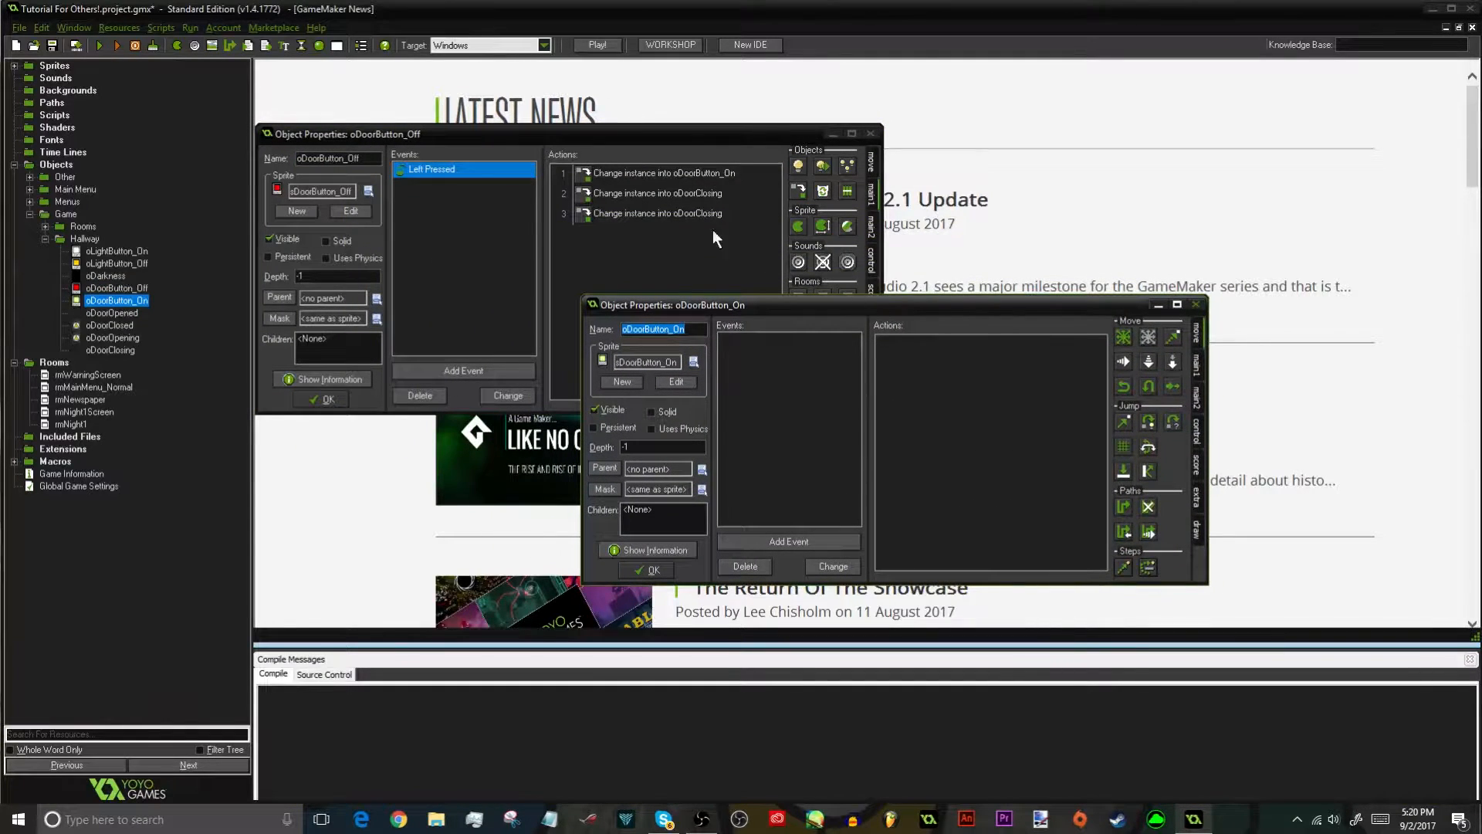
pyautogui.click(917, 406)
pyautogui.click(817, 540)
pyautogui.click(806, 330)
pyautogui.click(855, 418)
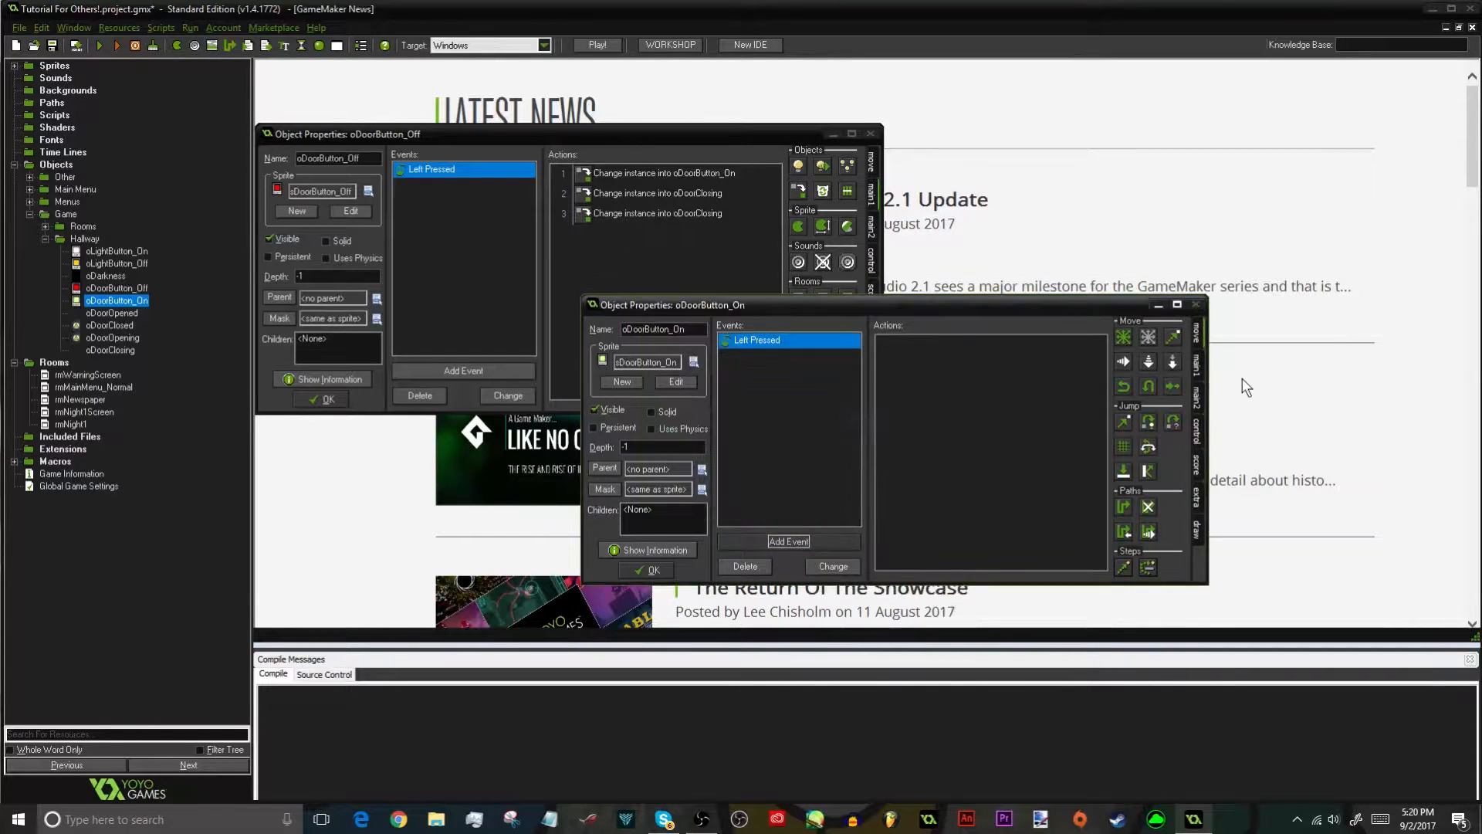
# Add a Change Instance action to this event that turns oDoorButton_On itself into oDoorButton_Off
pyautogui.click(1197, 359)
pyautogui.moveTo(1123, 360); pyautogui.dragTo(1011, 410)
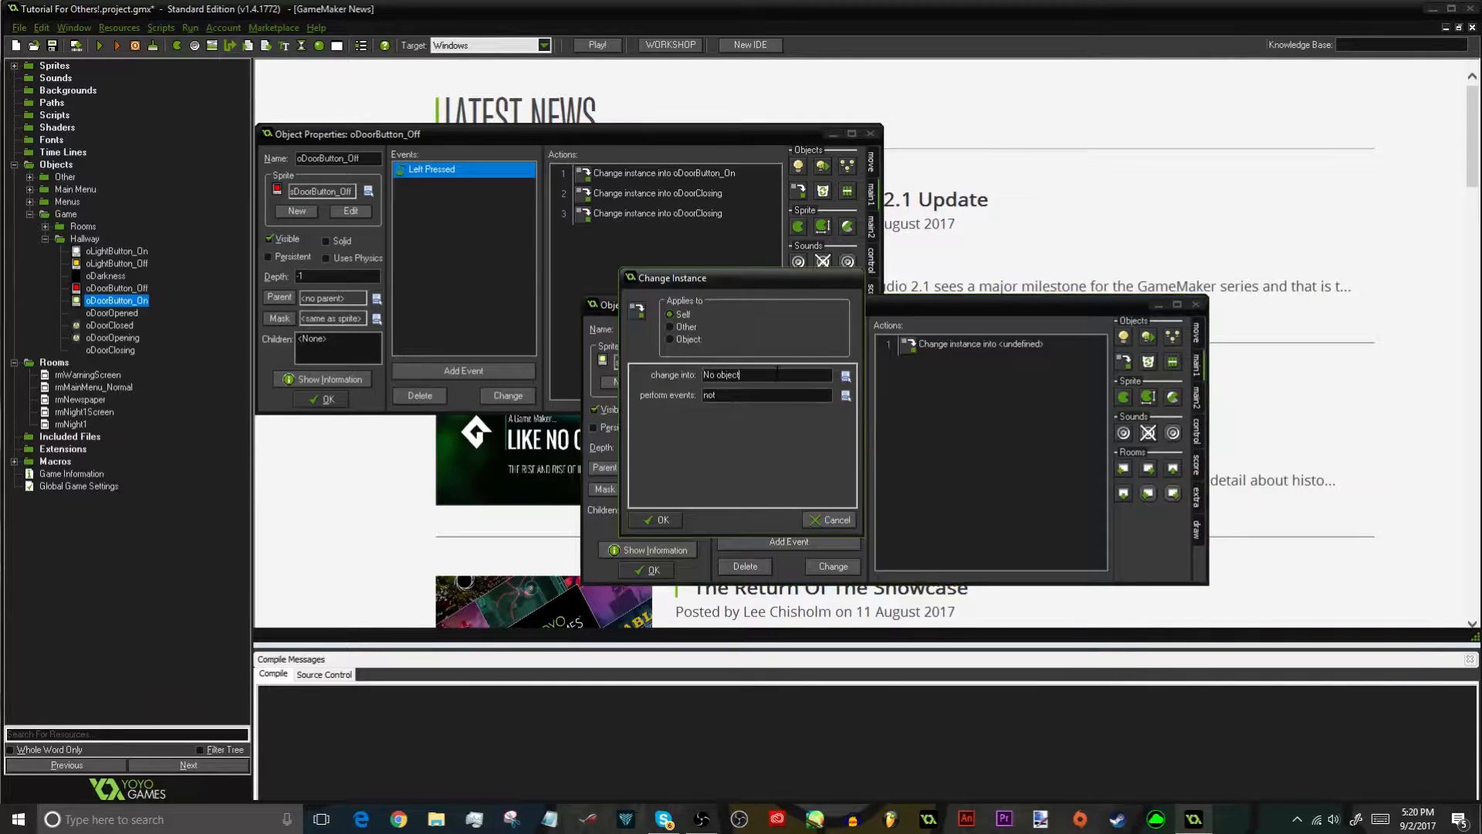
pyautogui.click(777, 373)
pyautogui.moveTo(819, 451)
pyautogui.moveTo(730, 466)
pyautogui.click(651, 525)
pyautogui.click(668, 521)
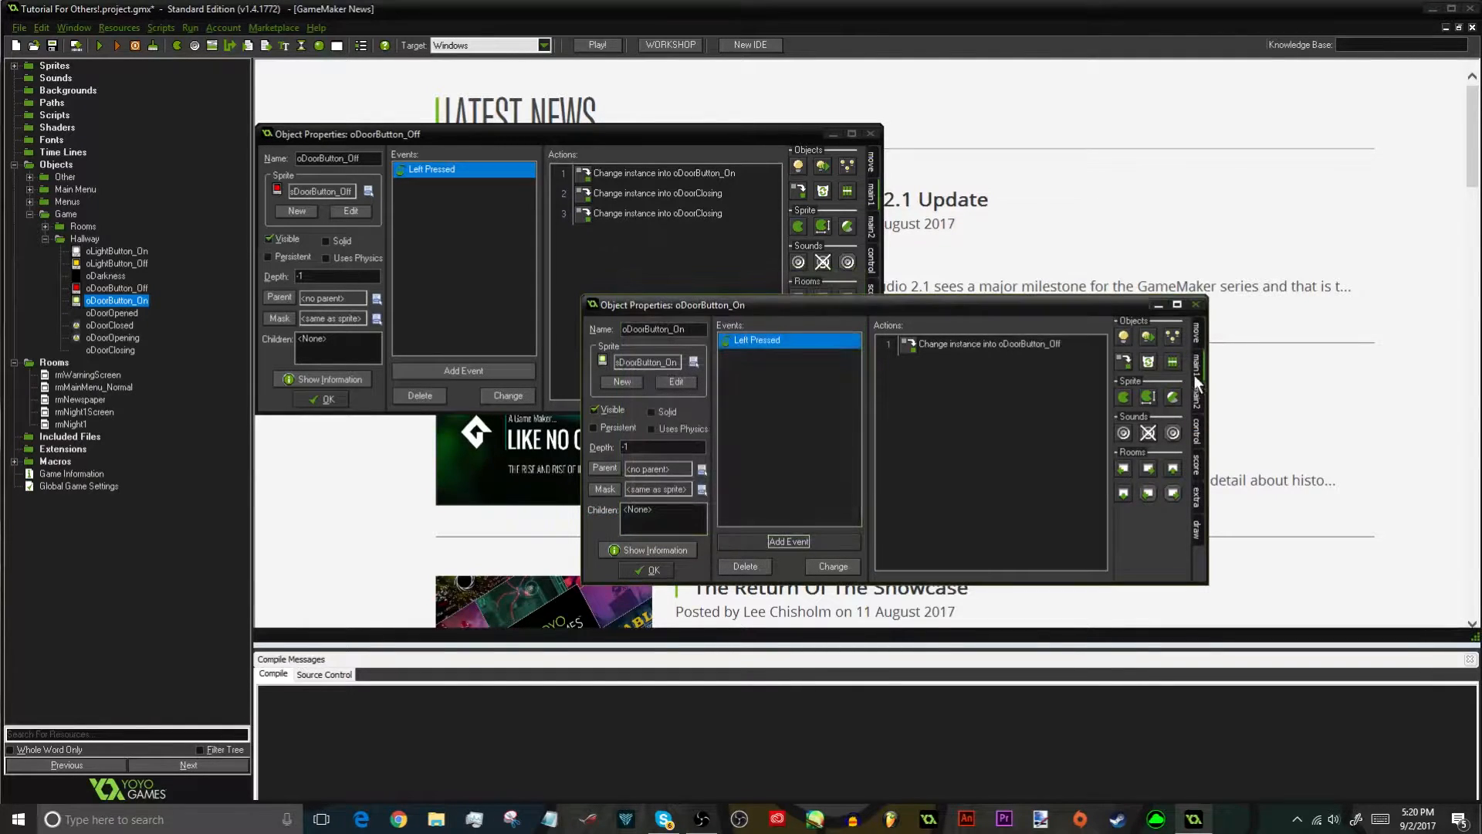
# Add a second Change Instance action applied to oDoorClosed, changing it into oDoorOpening with perform events set to yes
pyautogui.moveTo(1127, 363); pyautogui.dragTo(1003, 429)
pyautogui.click(683, 336)
pyautogui.moveTo(776, 401)
pyautogui.moveTo(691, 421)
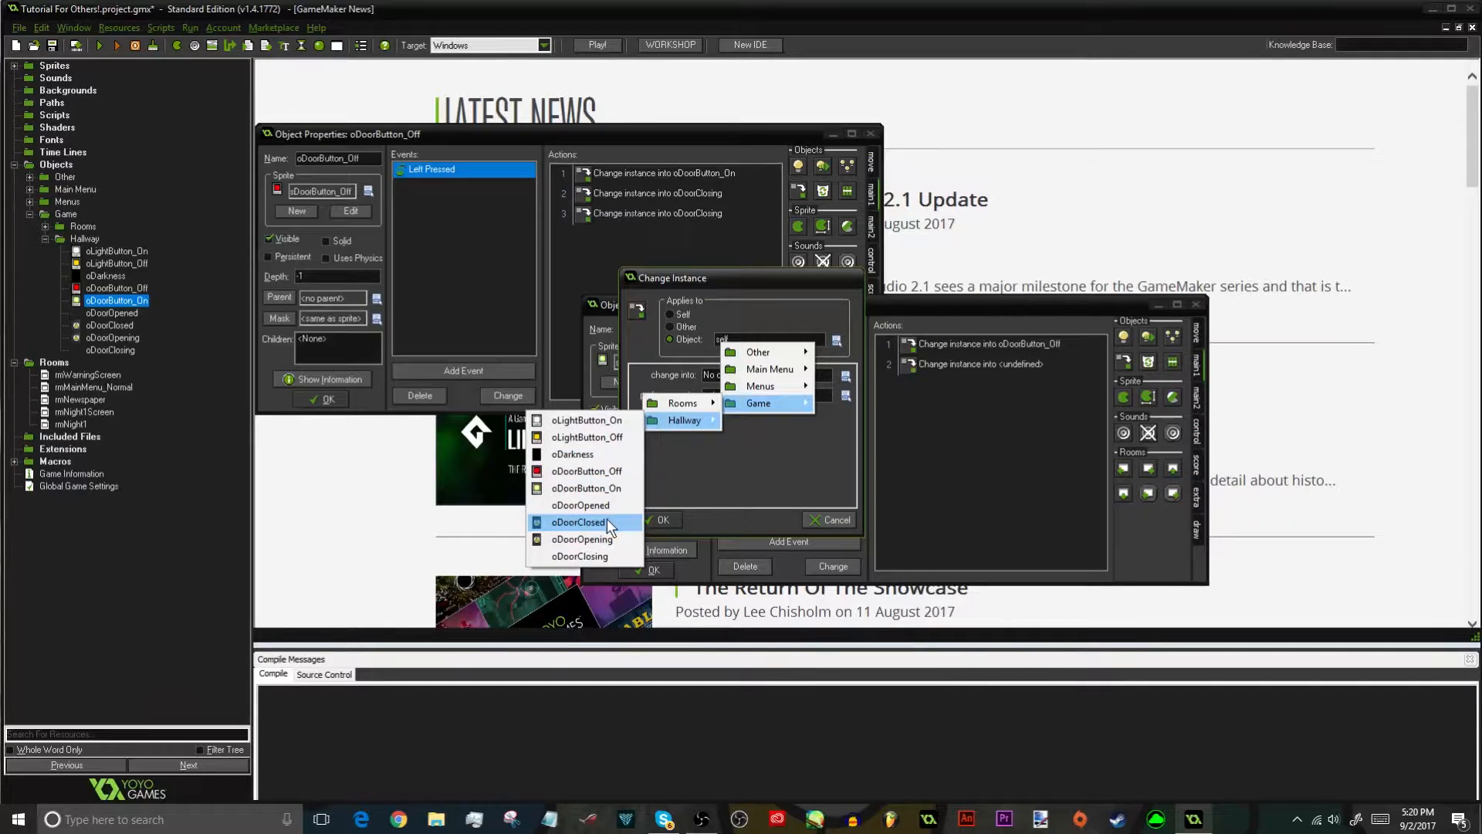
pyautogui.click(606, 518)
pyautogui.click(846, 376)
pyautogui.moveTo(808, 454)
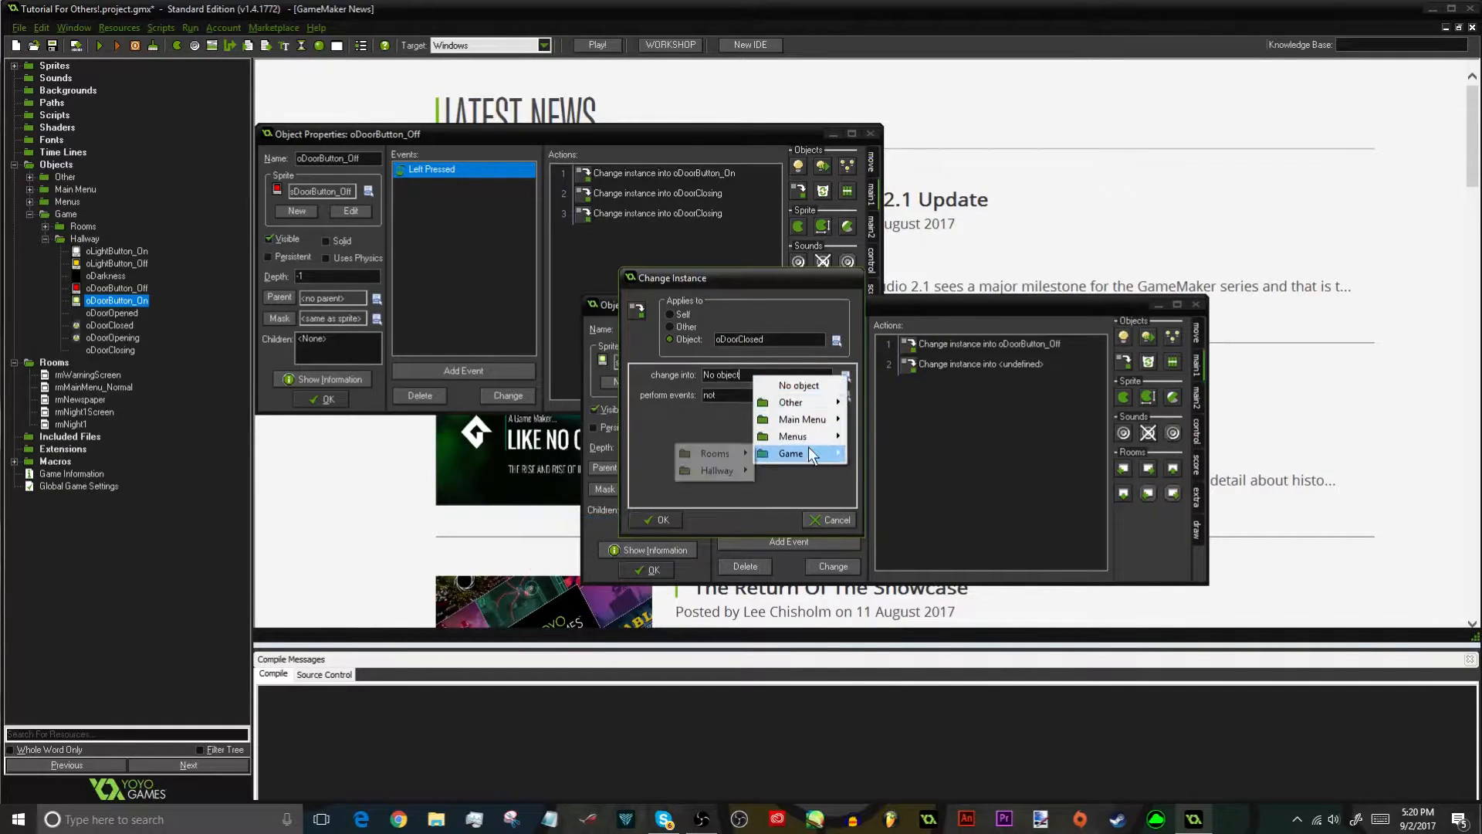
pyautogui.moveTo(721, 470)
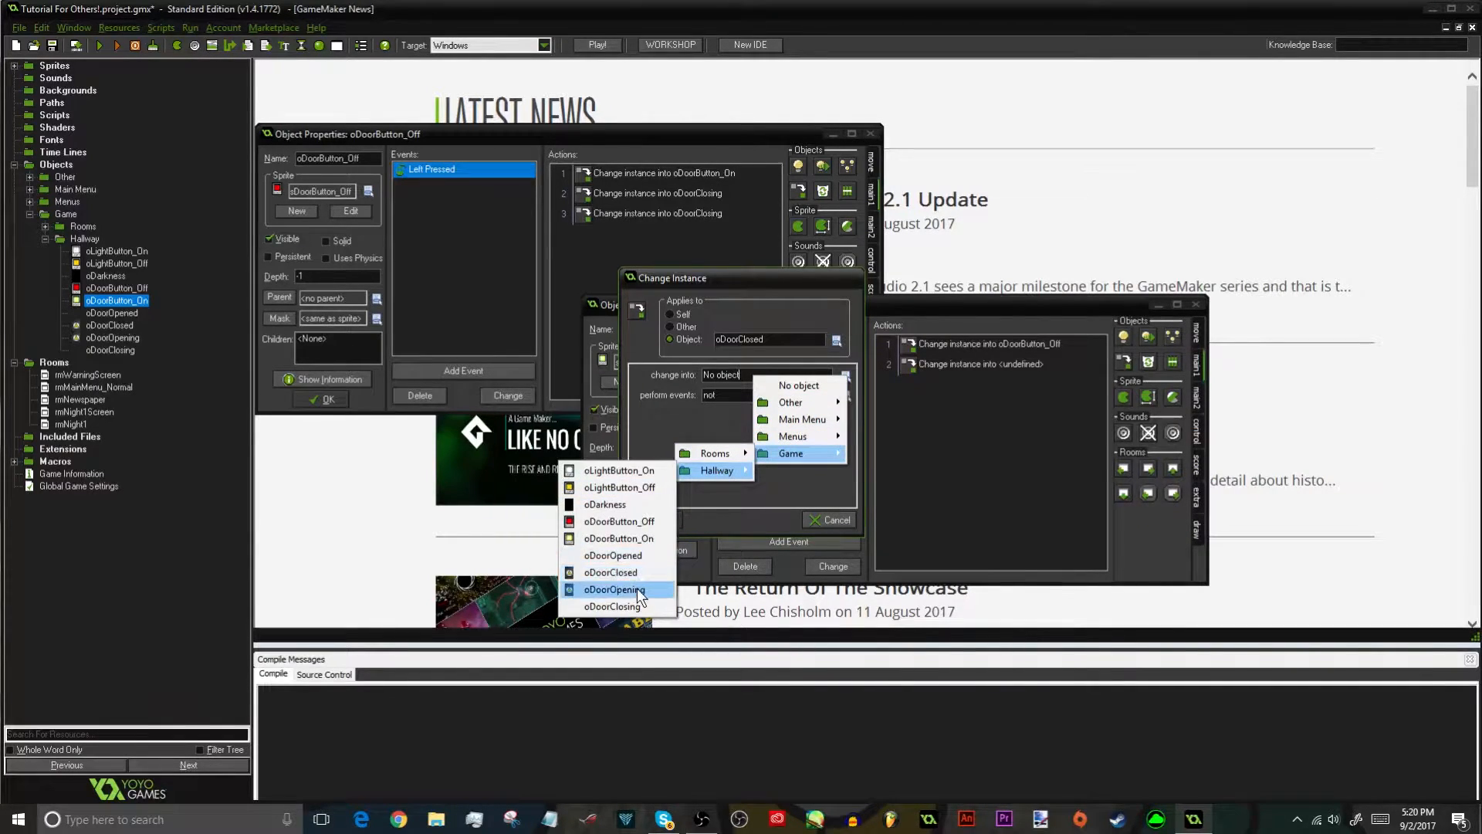
pyautogui.click(637, 588)
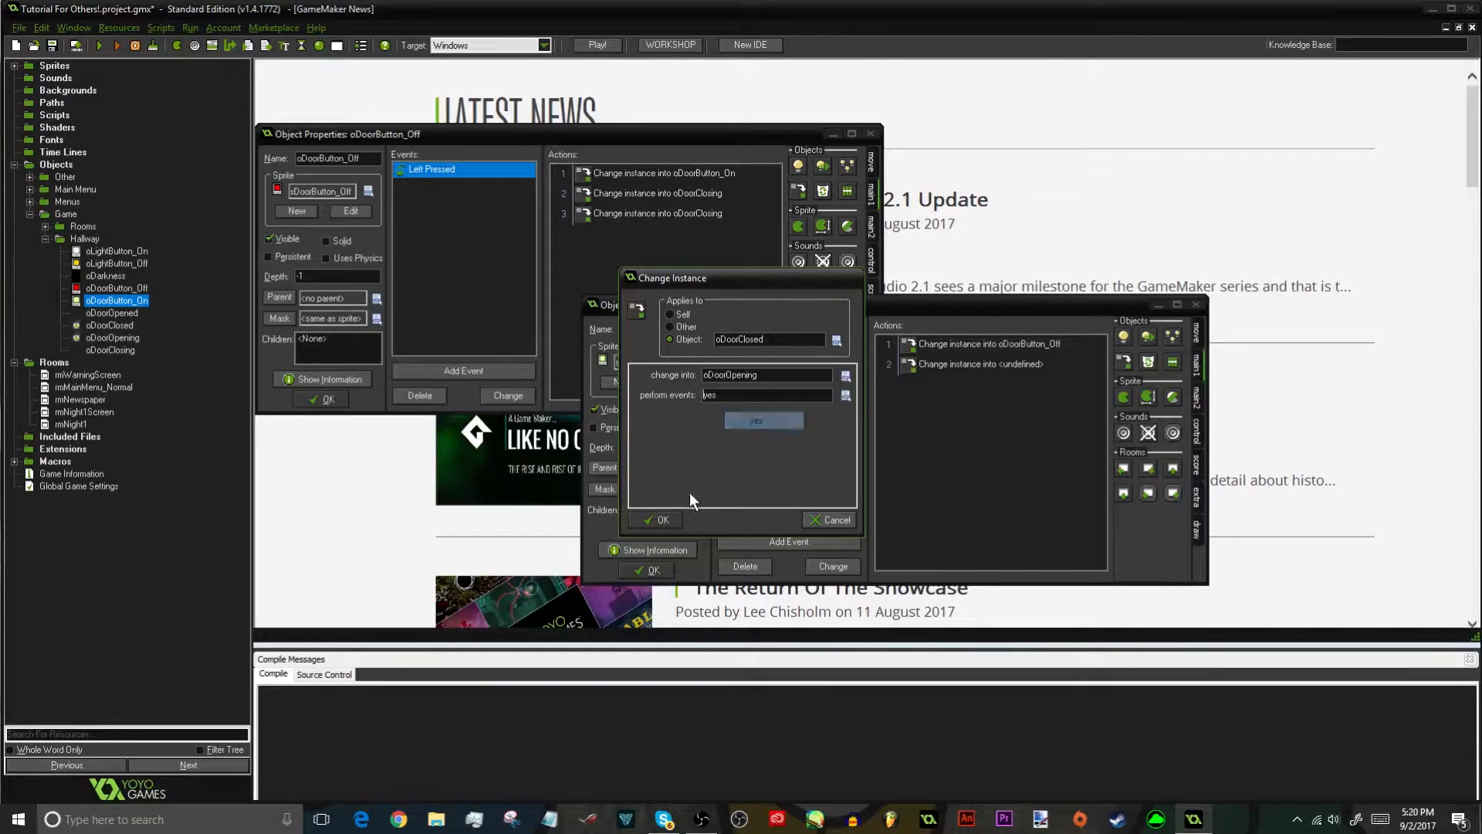
pyautogui.click(668, 519)
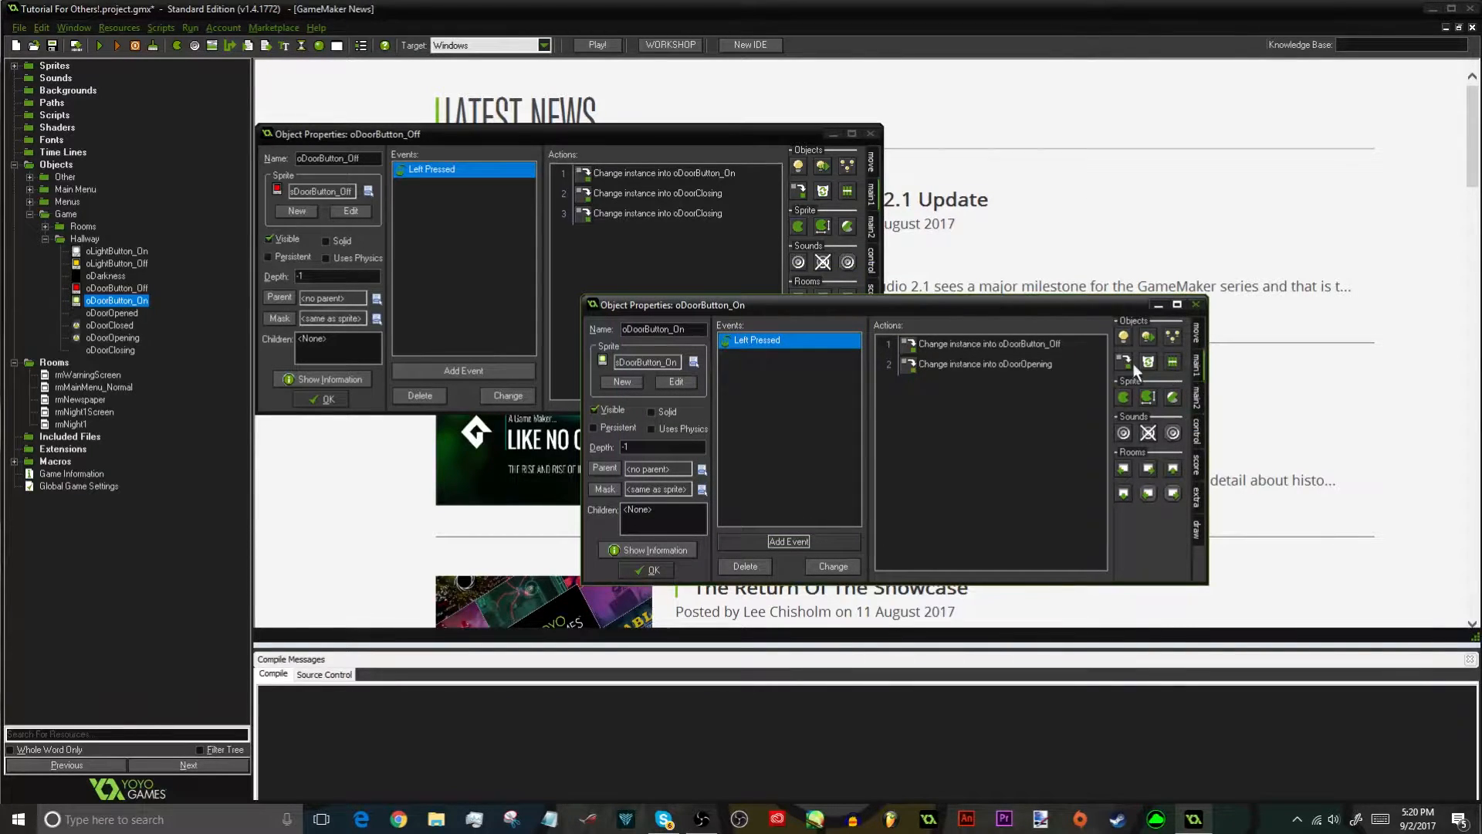
# Add a third Change Instance action to oDoorButton_On and apply it to the oDoorClosing object
pyautogui.moveTo(1062, 484); pyautogui.dragTo(1063, 485)
pyautogui.click(684, 340)
pyautogui.click(837, 341)
pyautogui.moveTo(781, 398)
pyautogui.moveTo(705, 416)
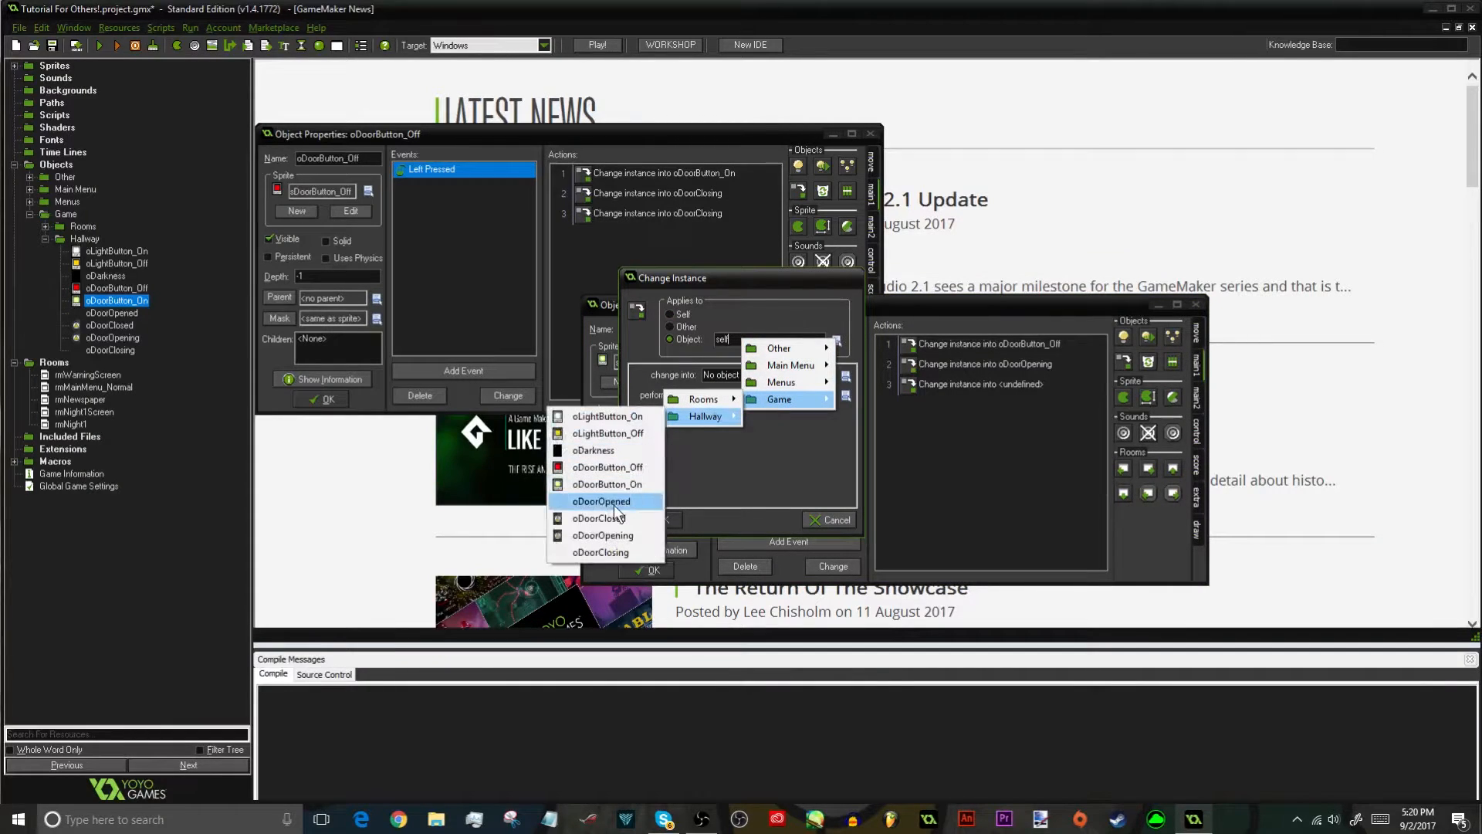
pyautogui.click(601, 536)
pyautogui.click(845, 375)
pyautogui.moveTo(817, 456)
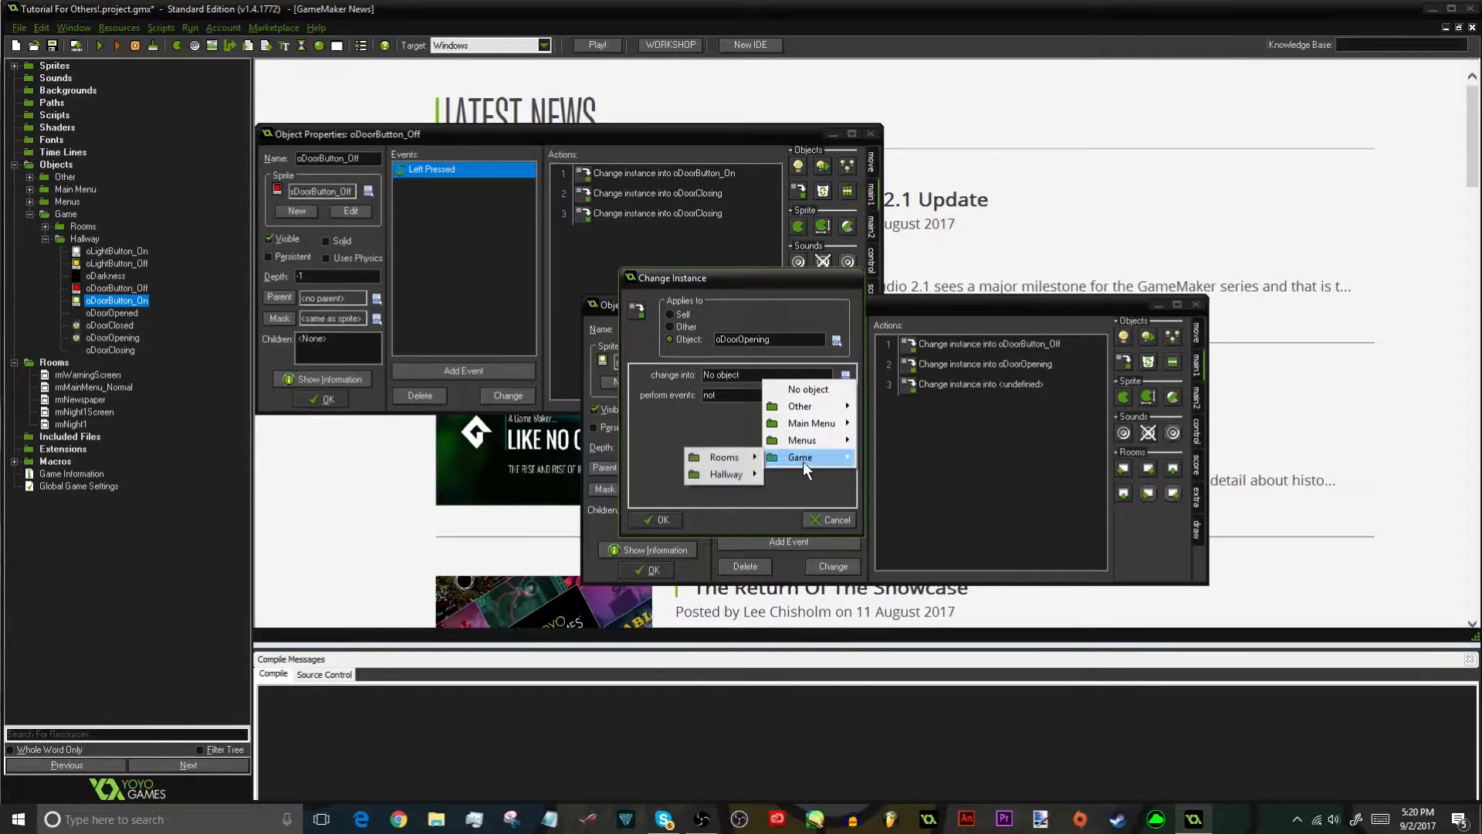
pyautogui.click(837, 341)
pyautogui.moveTo(795, 396)
pyautogui.moveTo(714, 409)
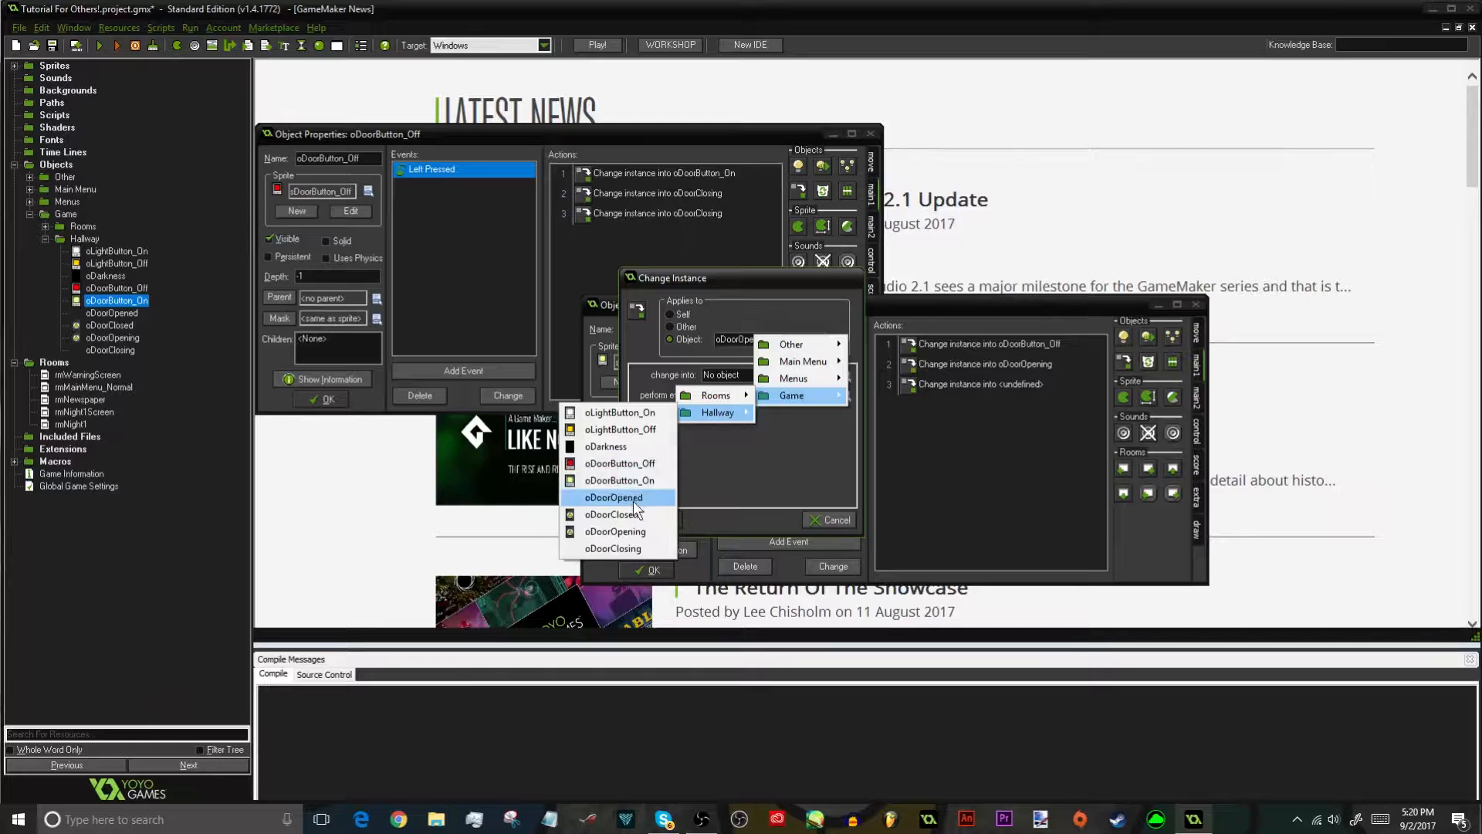
pyautogui.click(625, 547)
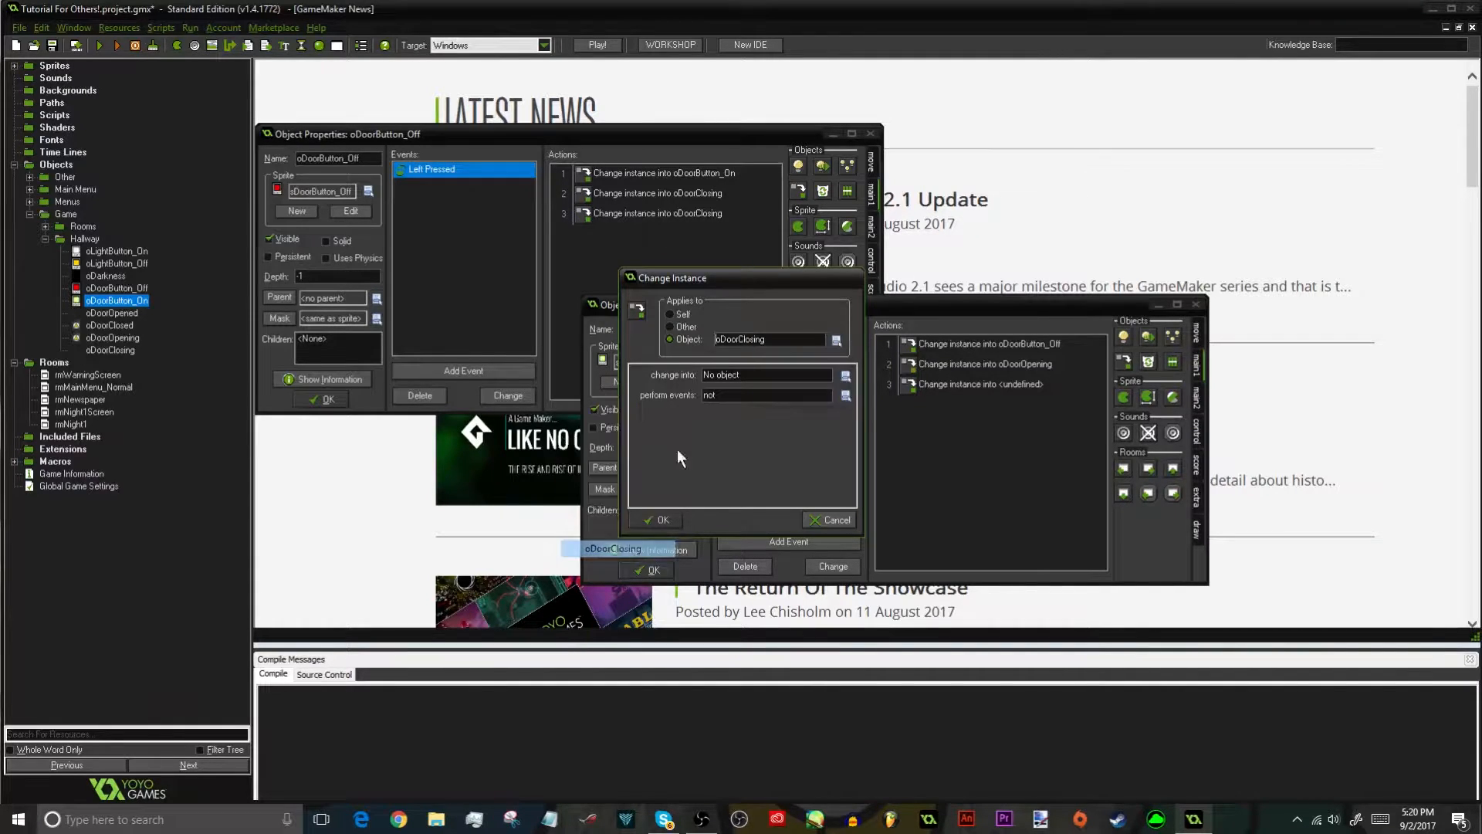
# Make the oDoorClosing action change into oDoorOpening, and accept it and both door button objects
pyautogui.click(728, 378)
pyautogui.moveTo(766, 455)
pyautogui.moveTo(688, 472)
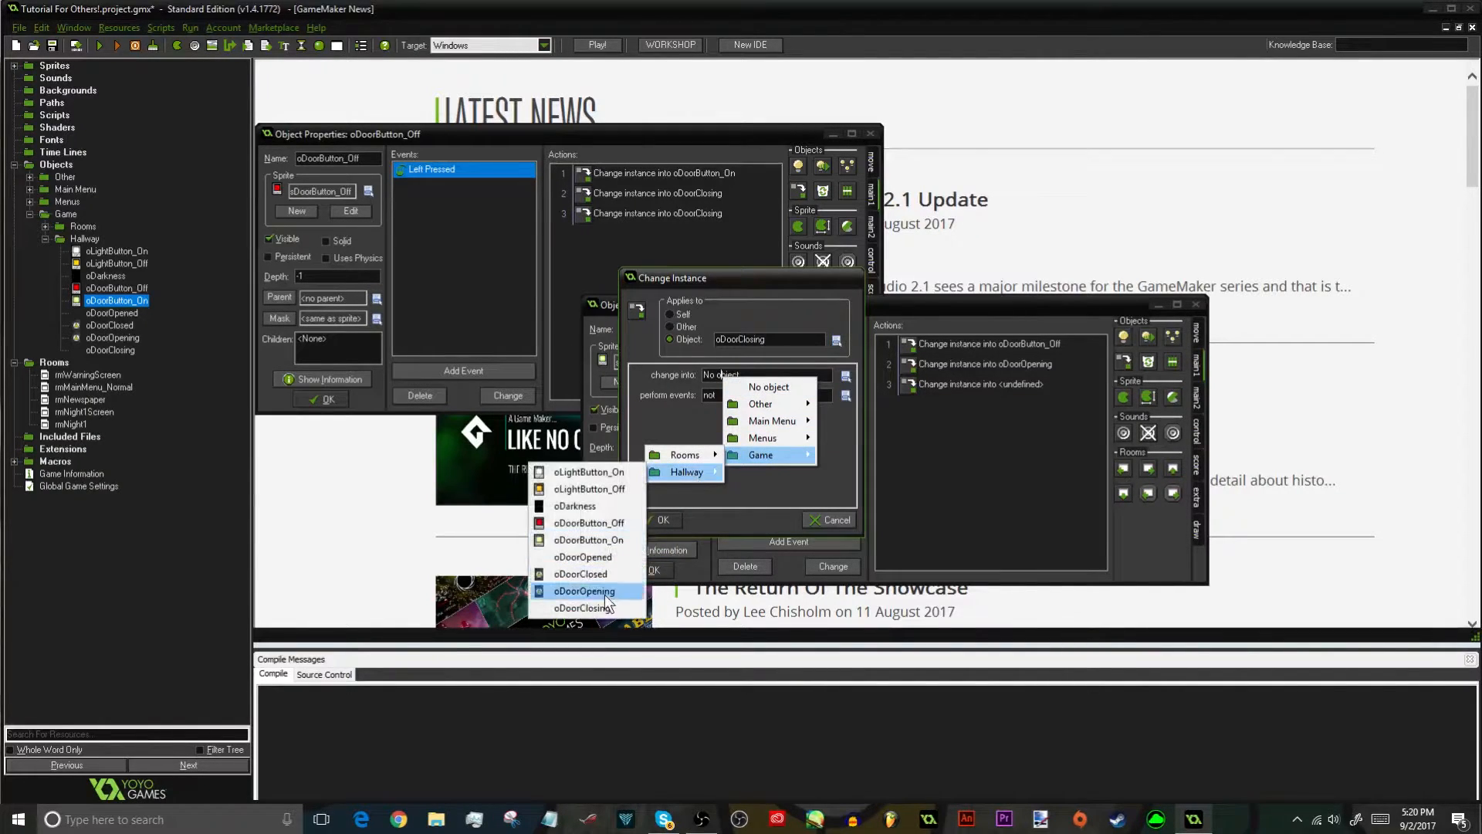
pyautogui.click(605, 590)
pyautogui.click(730, 397)
pyautogui.click(744, 424)
pyautogui.click(677, 517)
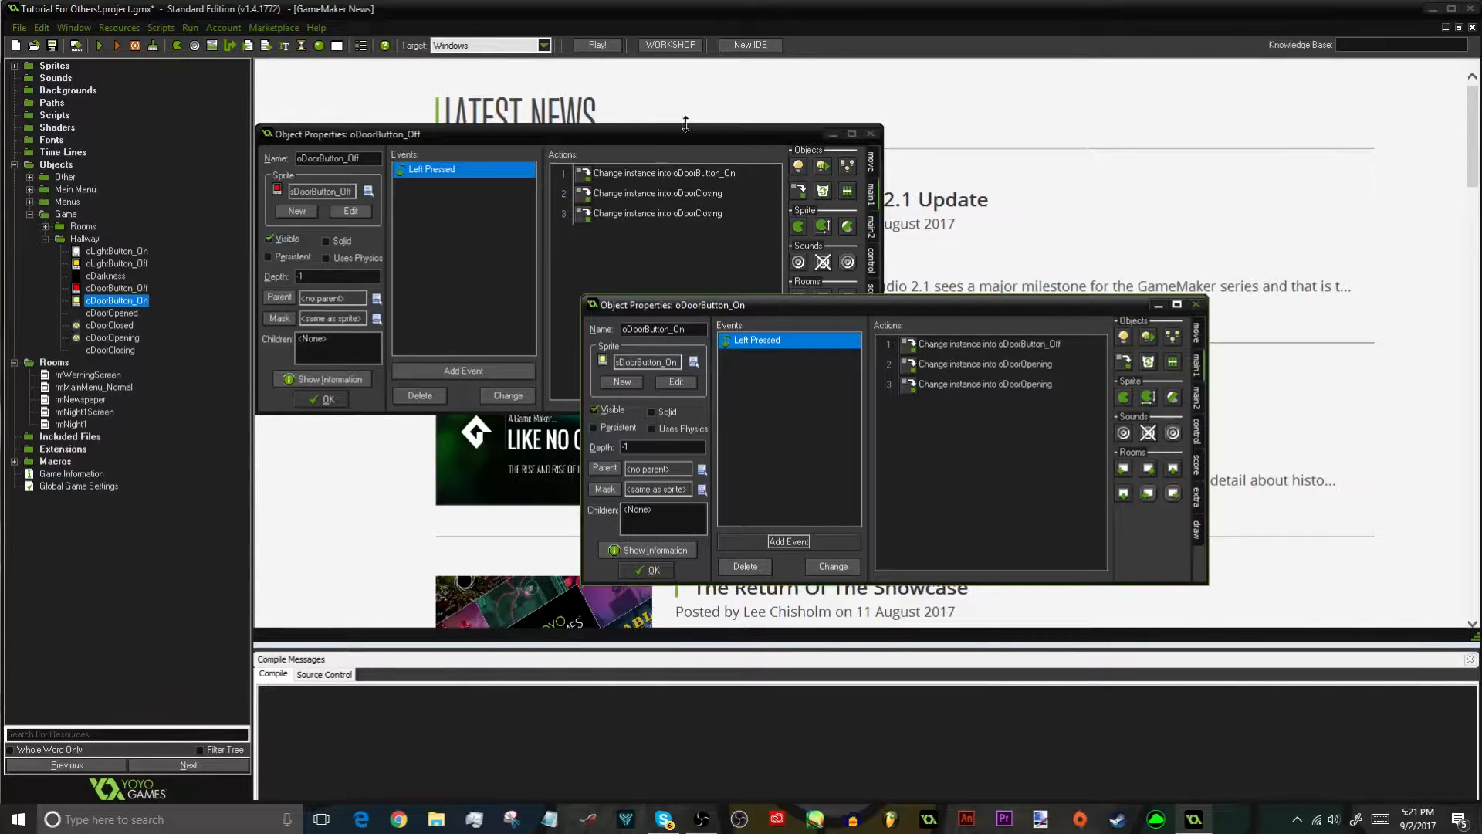
pyautogui.click(645, 570)
pyautogui.click(324, 398)
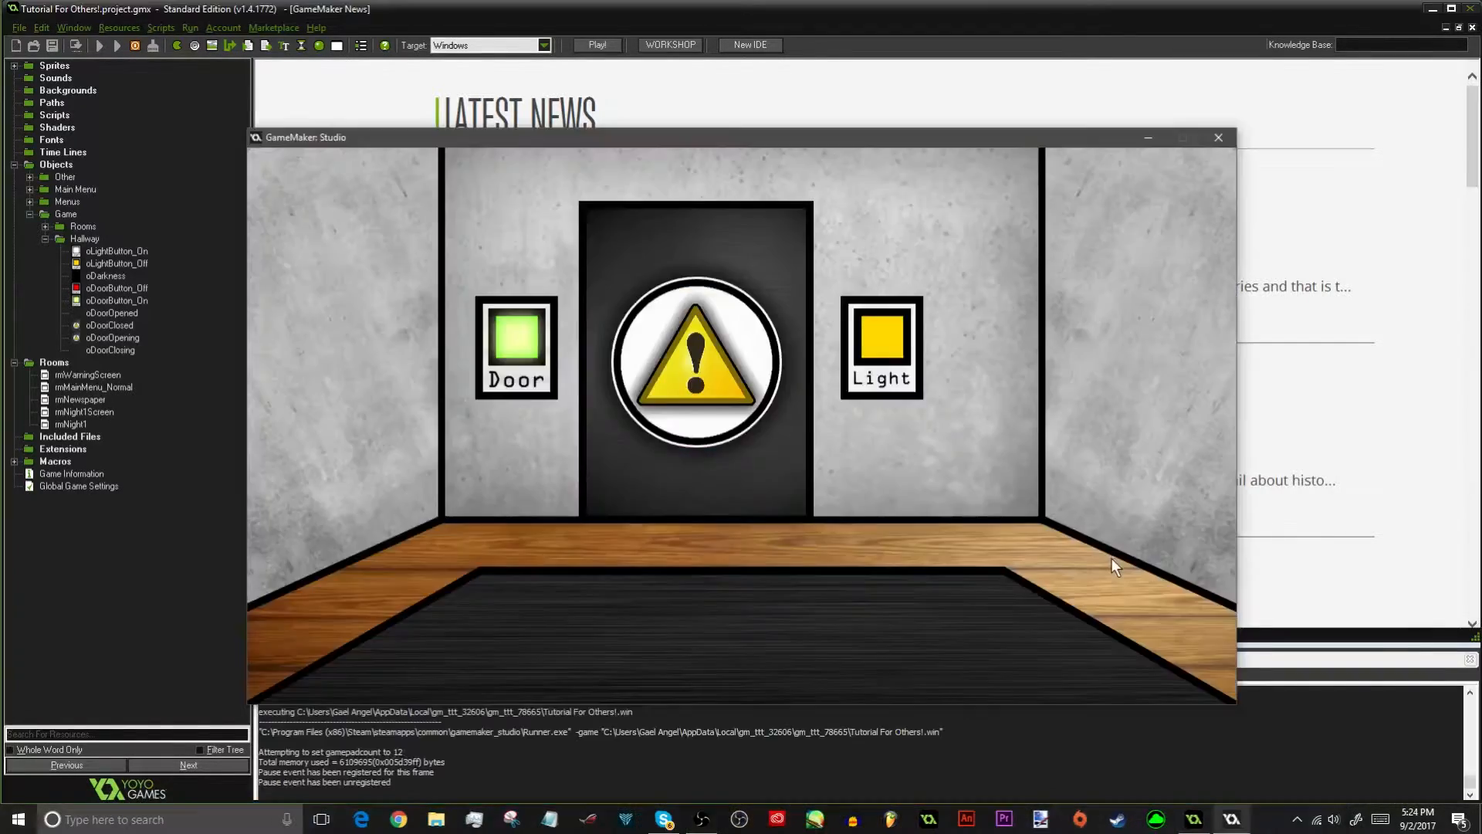
# Test toggling the door repeatedly with the in-game Door button, and close the running game
pyautogui.click(507, 337)
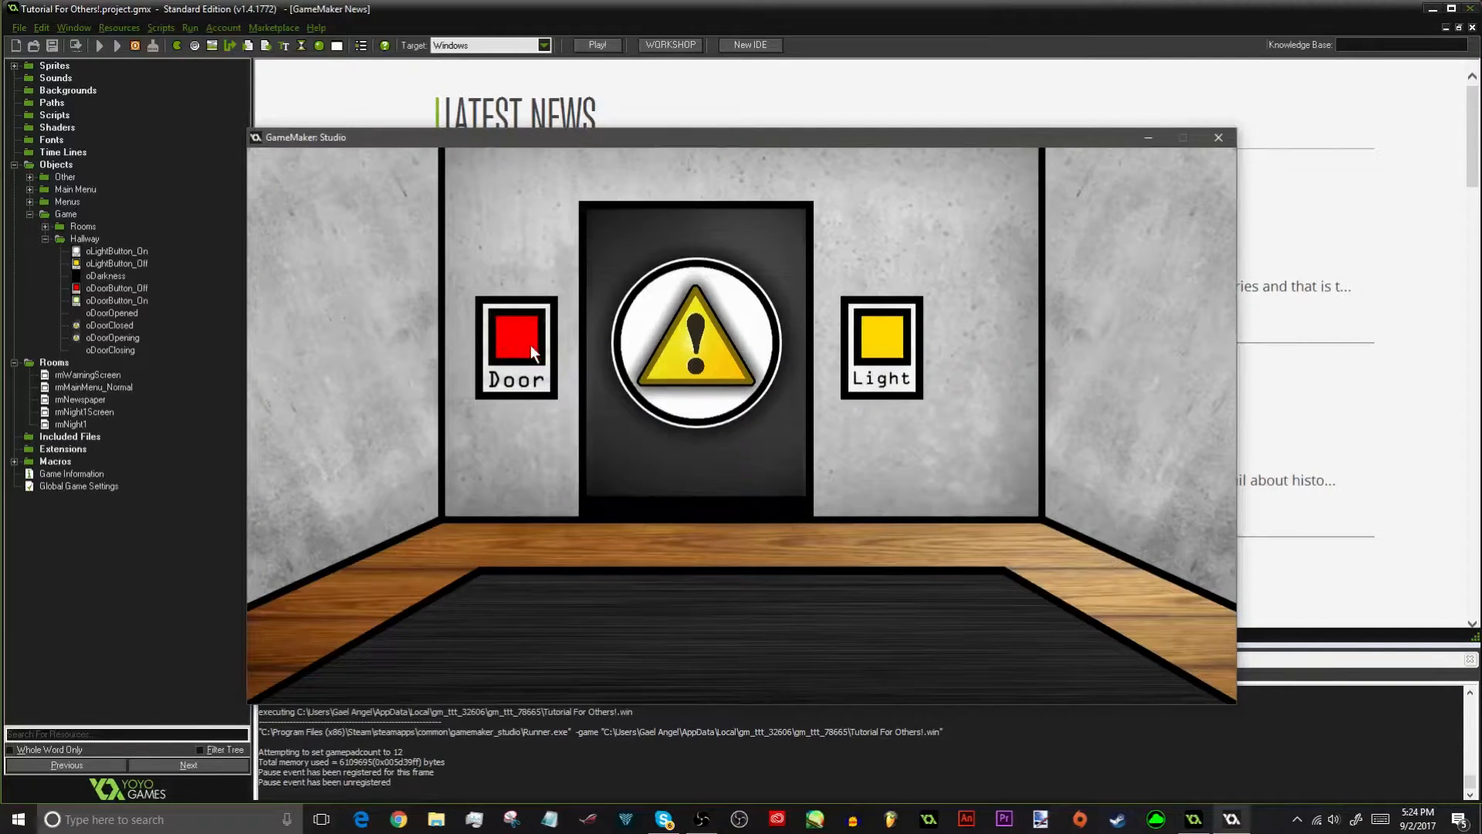
pyautogui.click(534, 345)
pyautogui.click(531, 344)
pyautogui.click(530, 345)
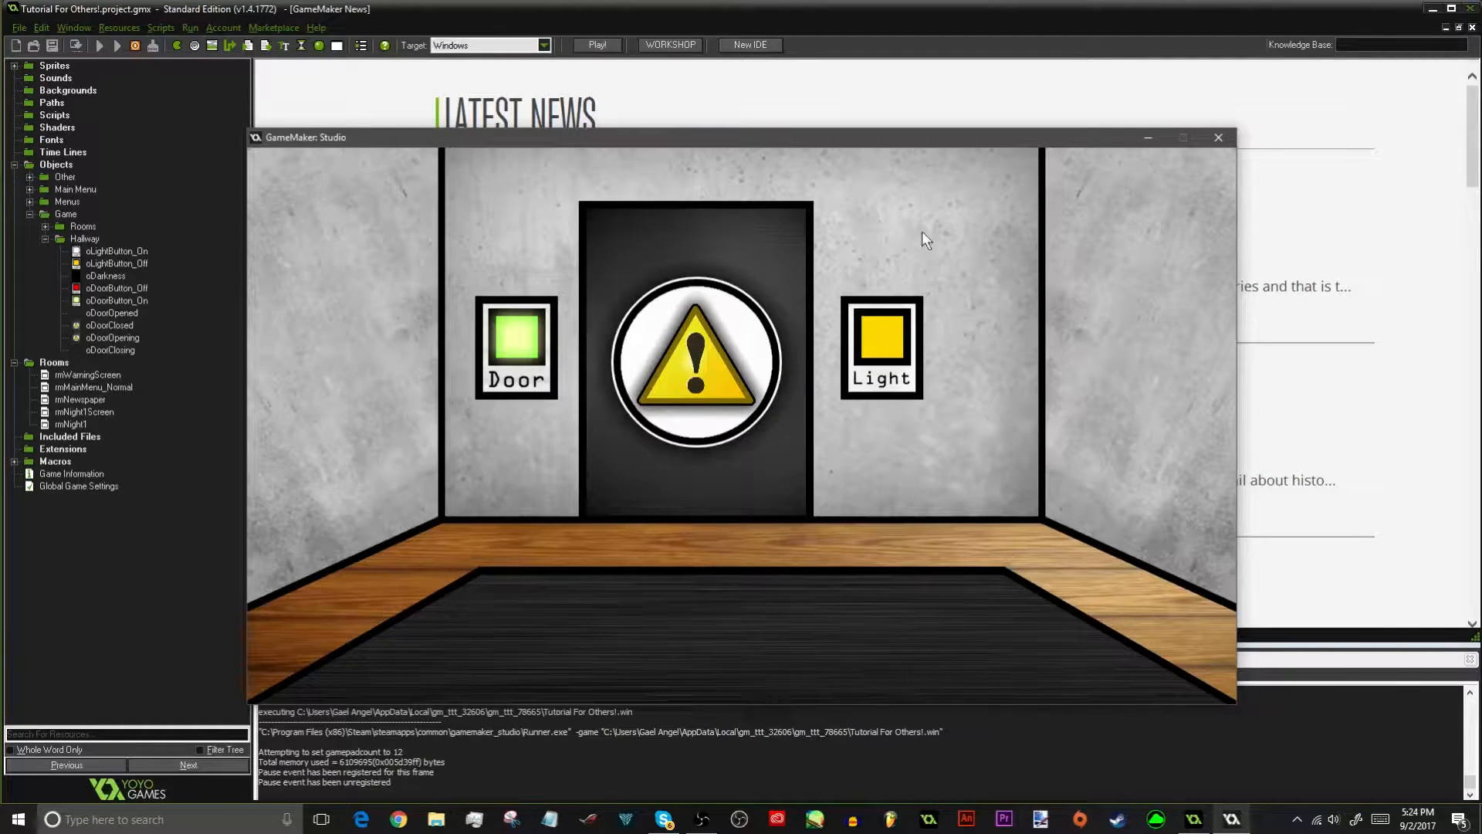
pyautogui.click(1218, 135)
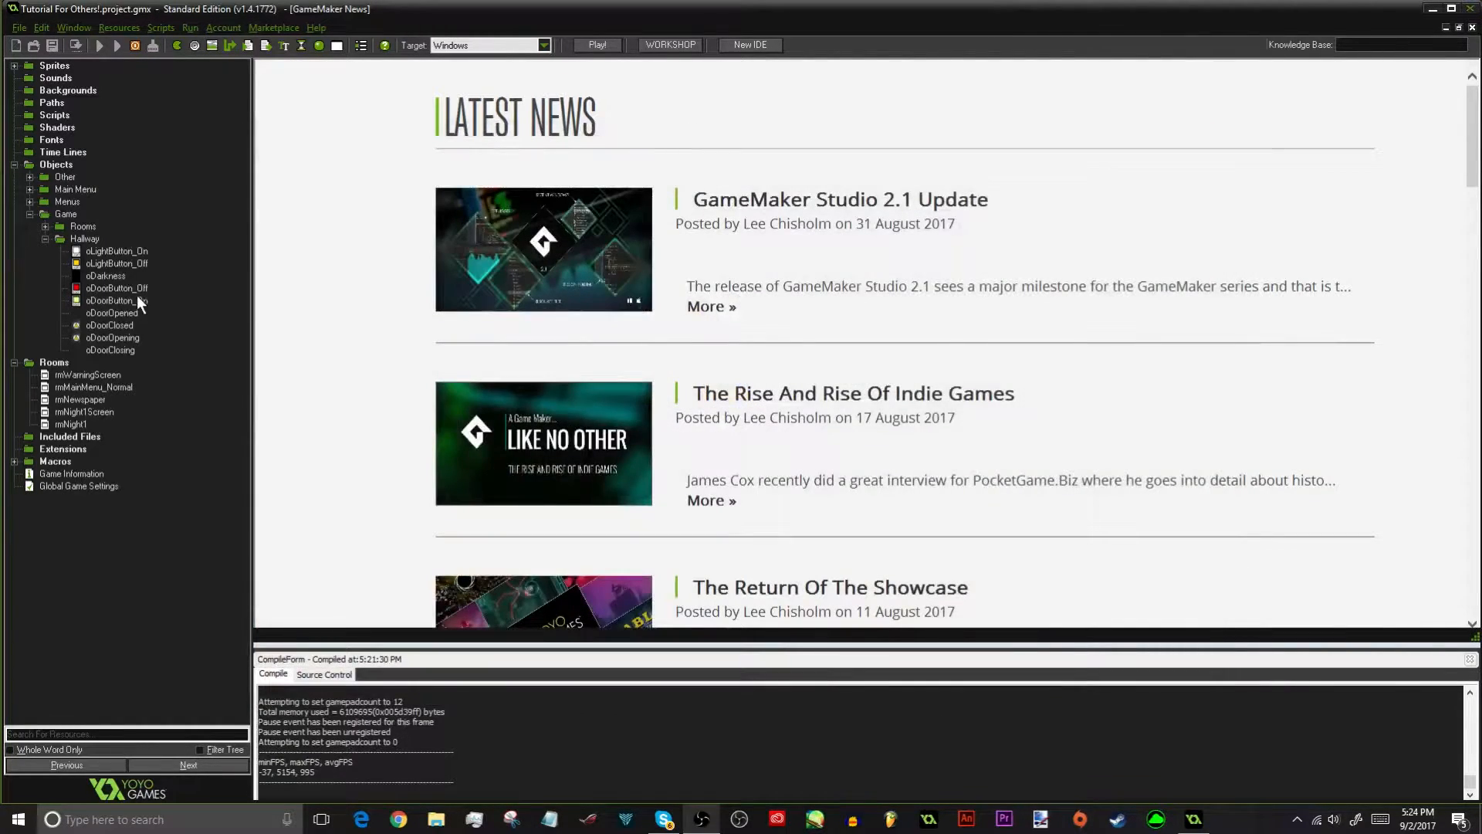
# Cut the Change Instance action into oDoorButton_On from oDoorButton_Off's Left Pressed event and accept the object
pyautogui.click(135, 289)
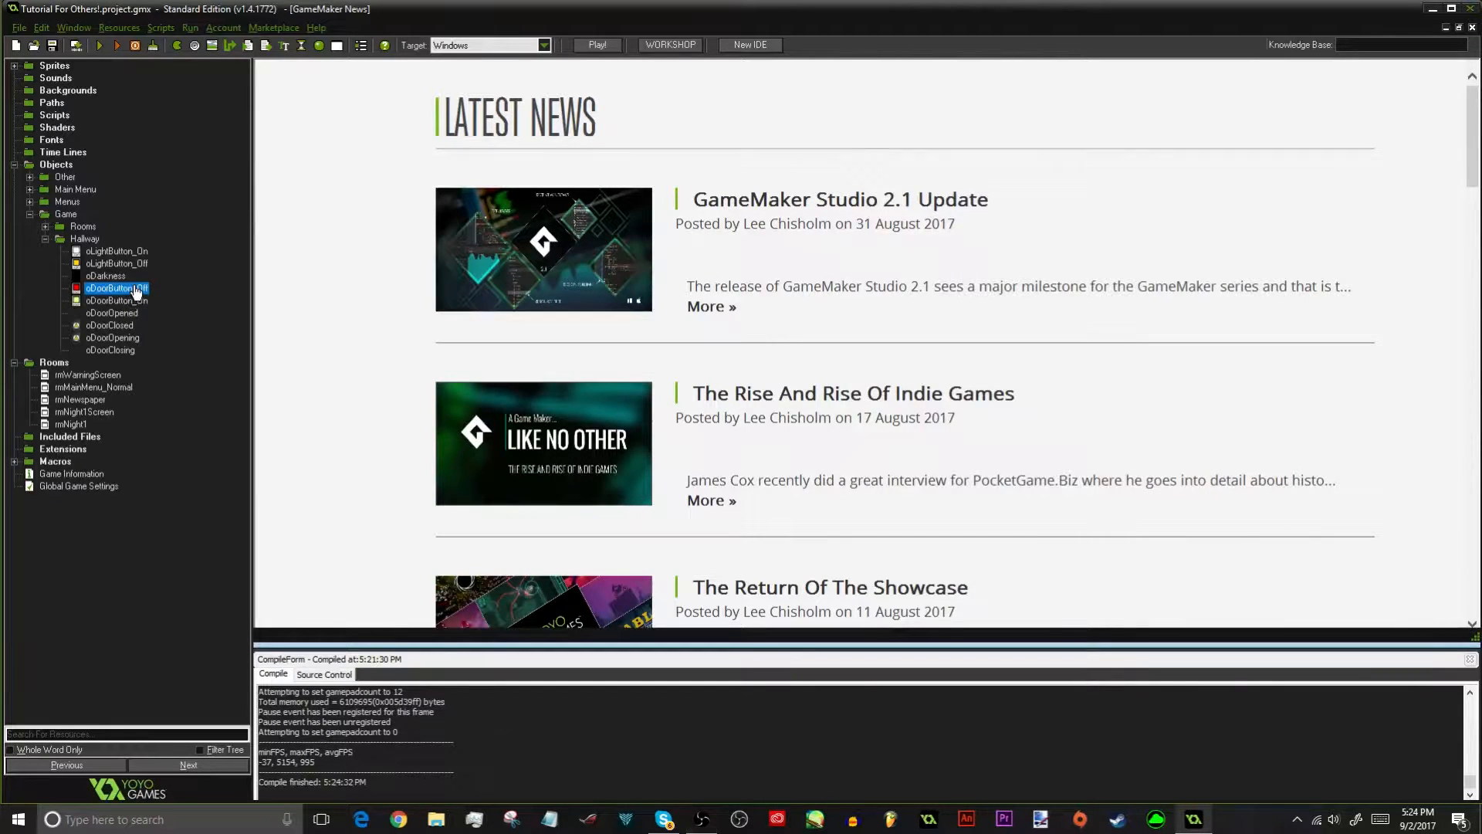
pyautogui.doubleClick(135, 289)
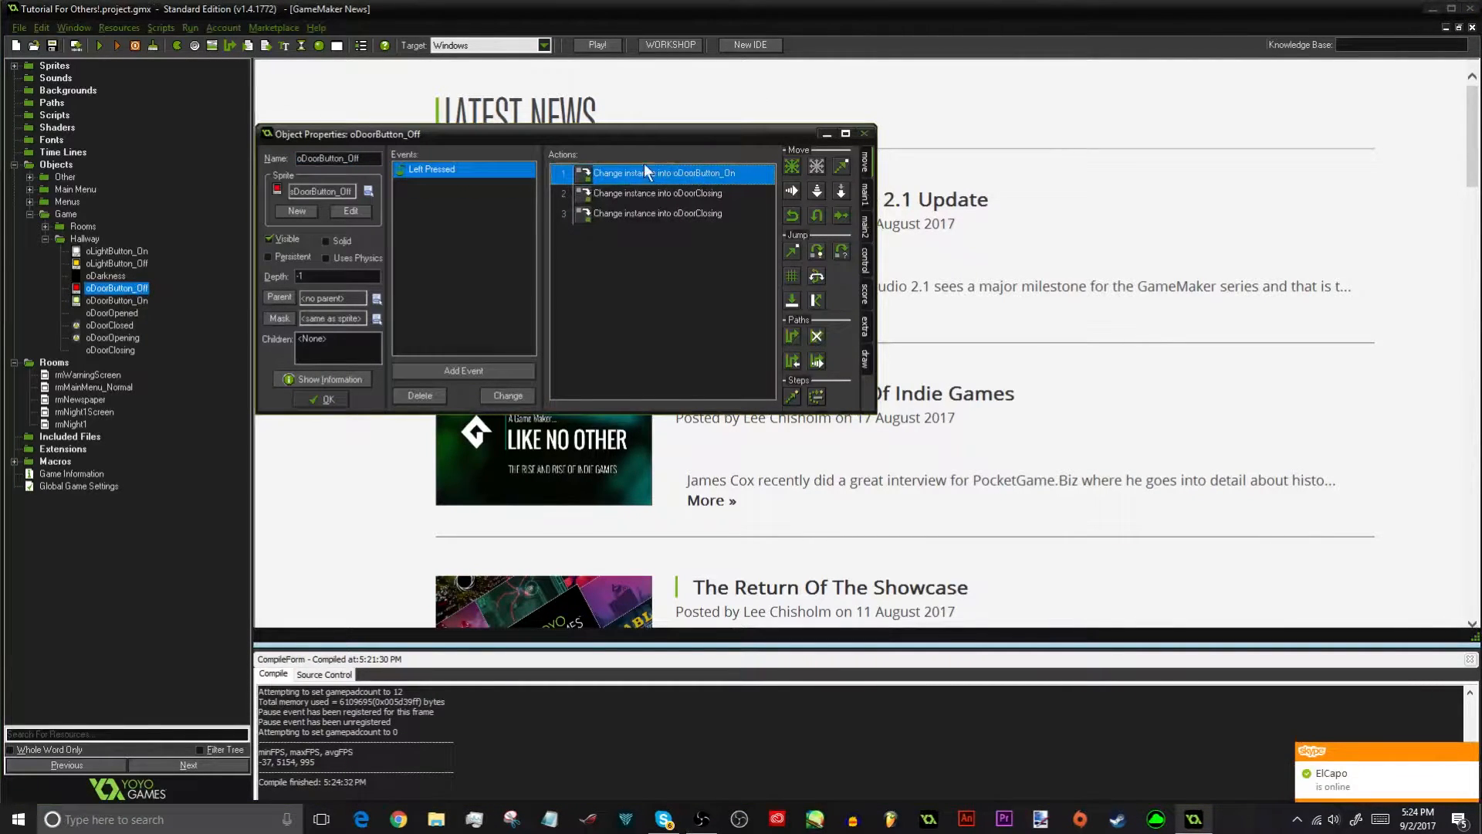
pyautogui.rightClick(613, 178)
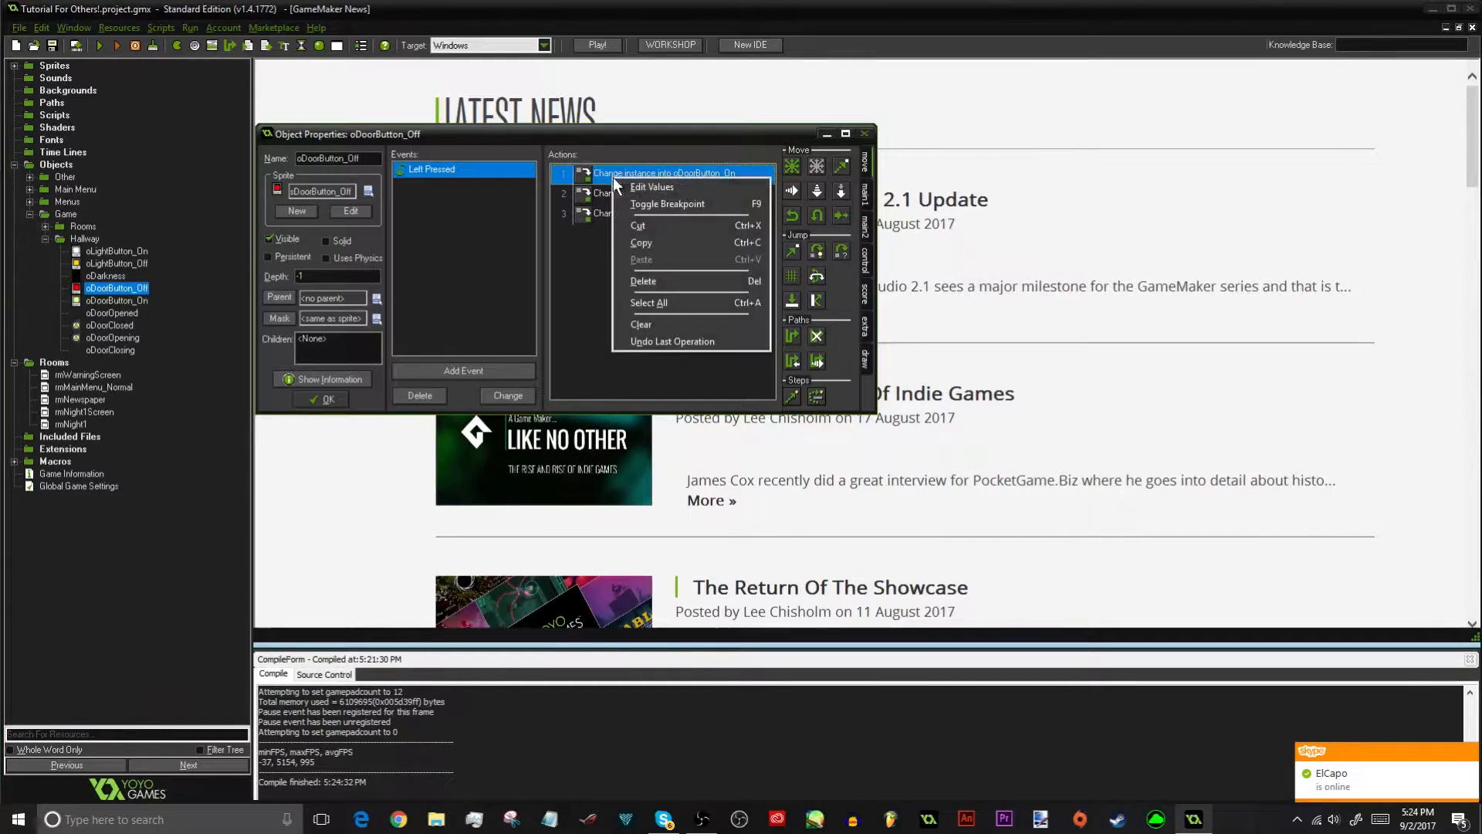
pyautogui.click(647, 228)
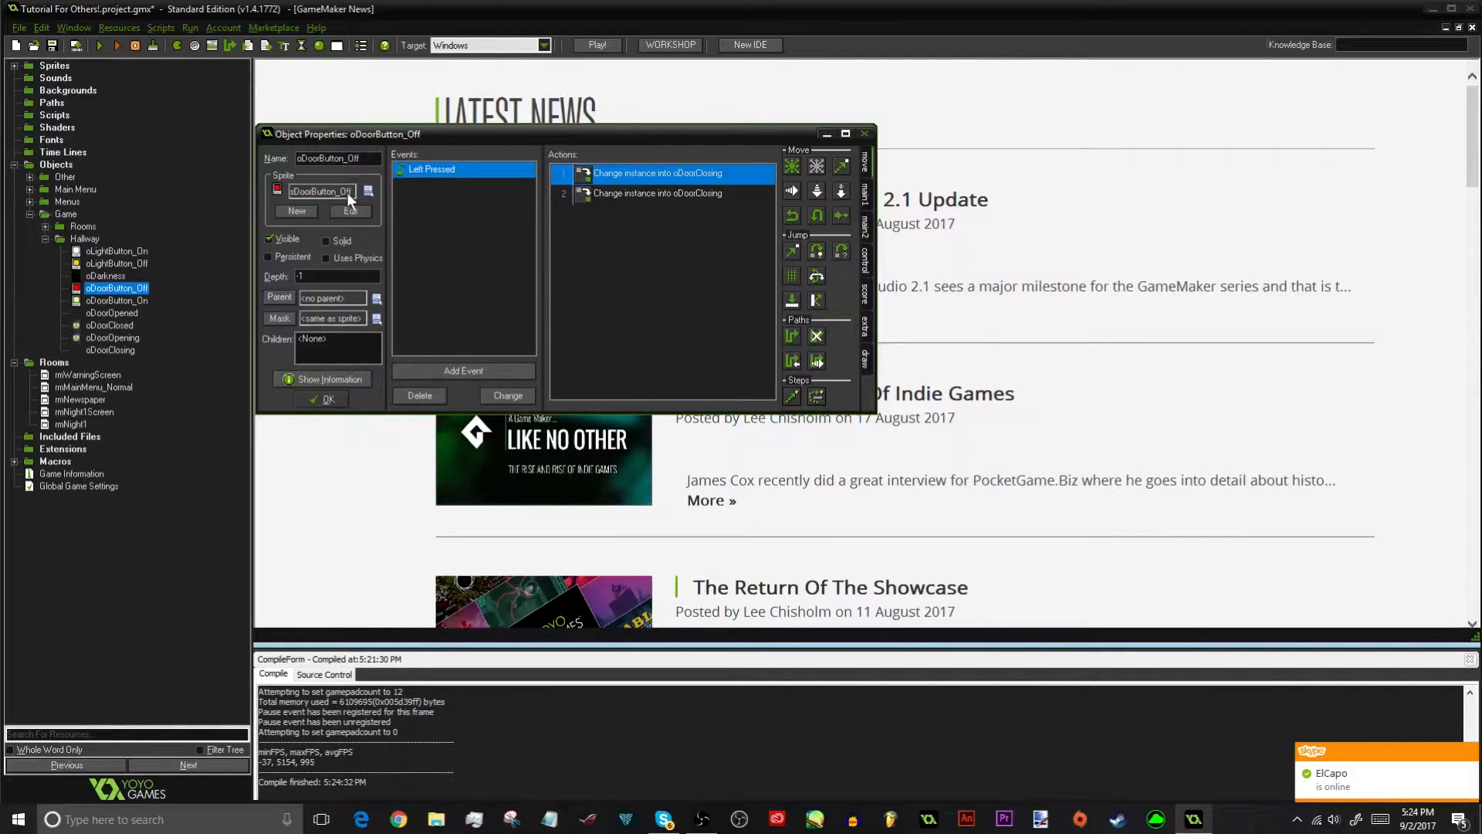
pyautogui.click(323, 400)
# Cut the Change Instance action into oDoorButton_Off from oDoorButton_On's Left Pressed event and accept the object
pyautogui.doubleClick(116, 300)
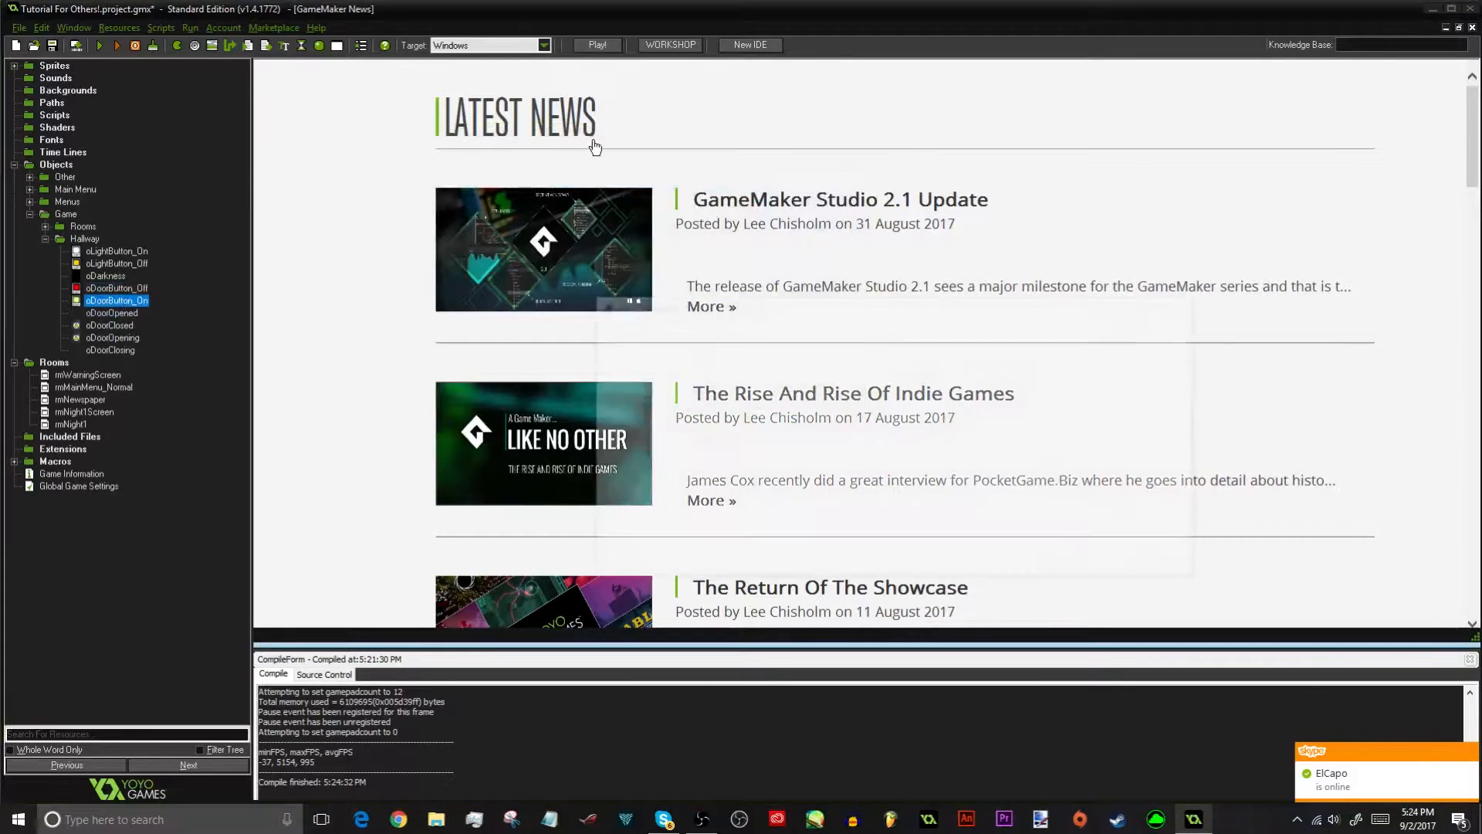
pyautogui.rightClick(958, 344)
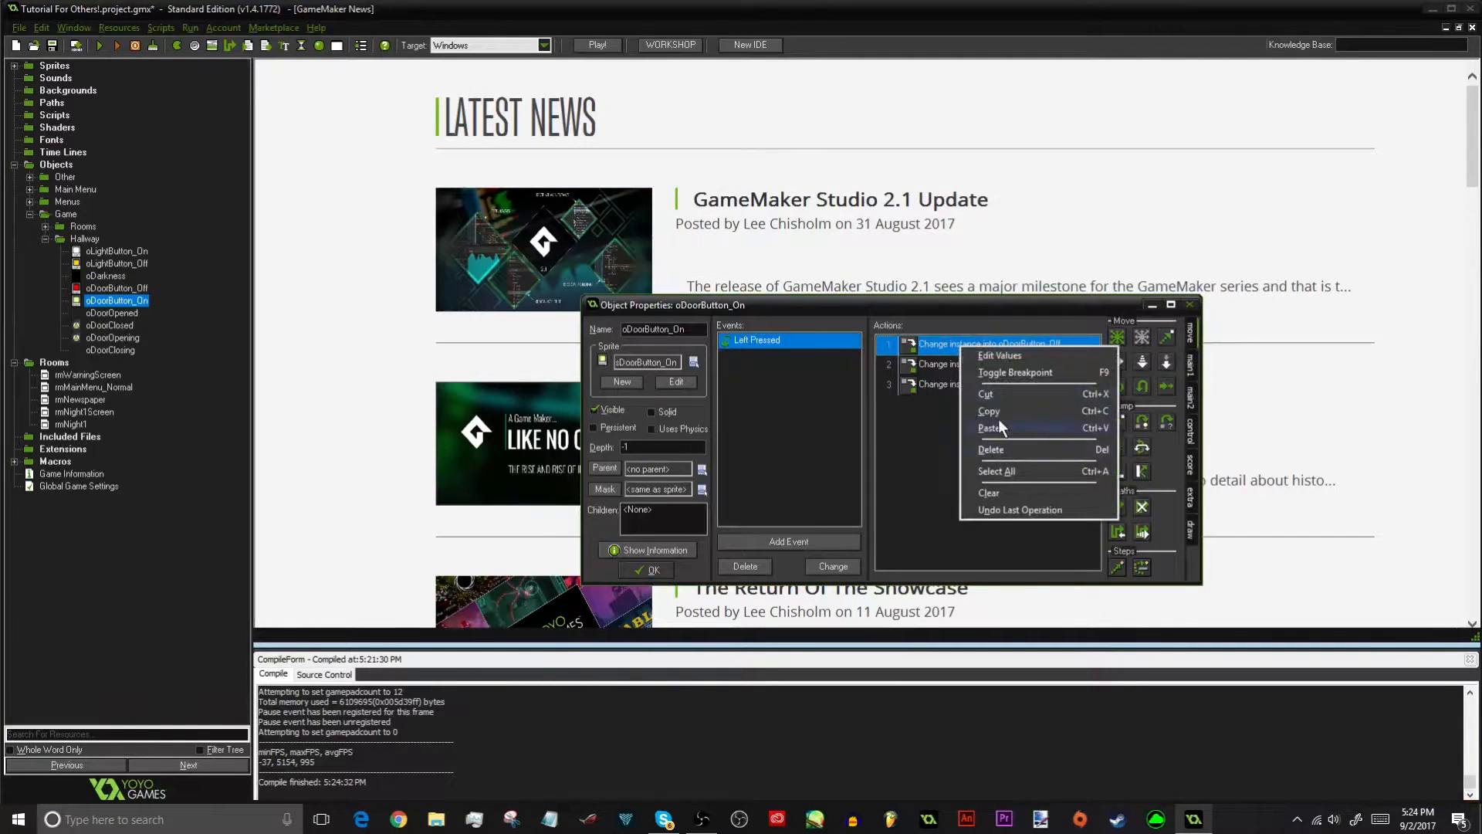
pyautogui.click(998, 395)
pyautogui.click(650, 570)
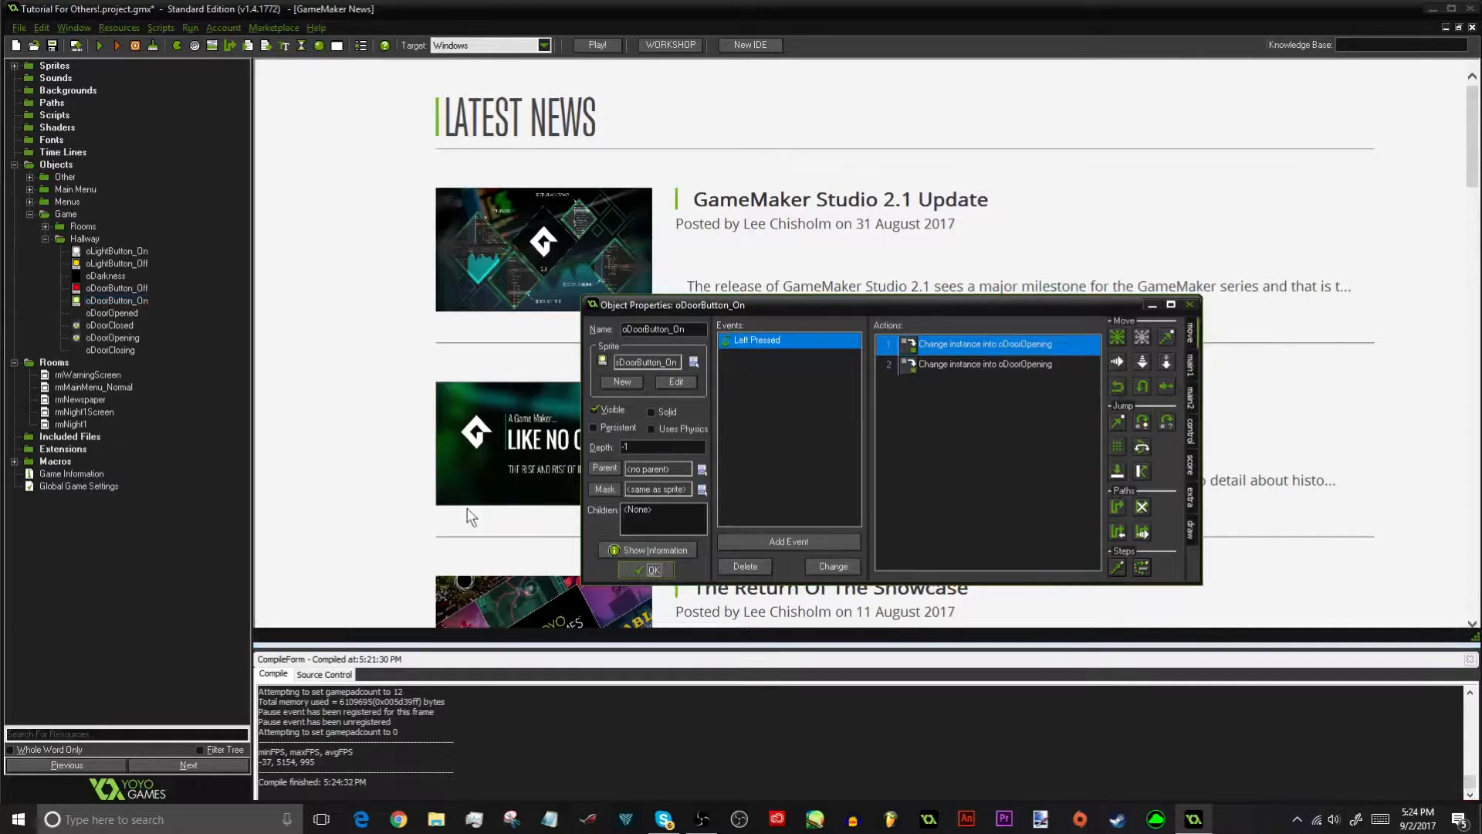
# Add a Change Instance action to oDoorOpening's Animation End event and apply it to the oDoorButton_On object
pyautogui.doubleClick(113, 338)
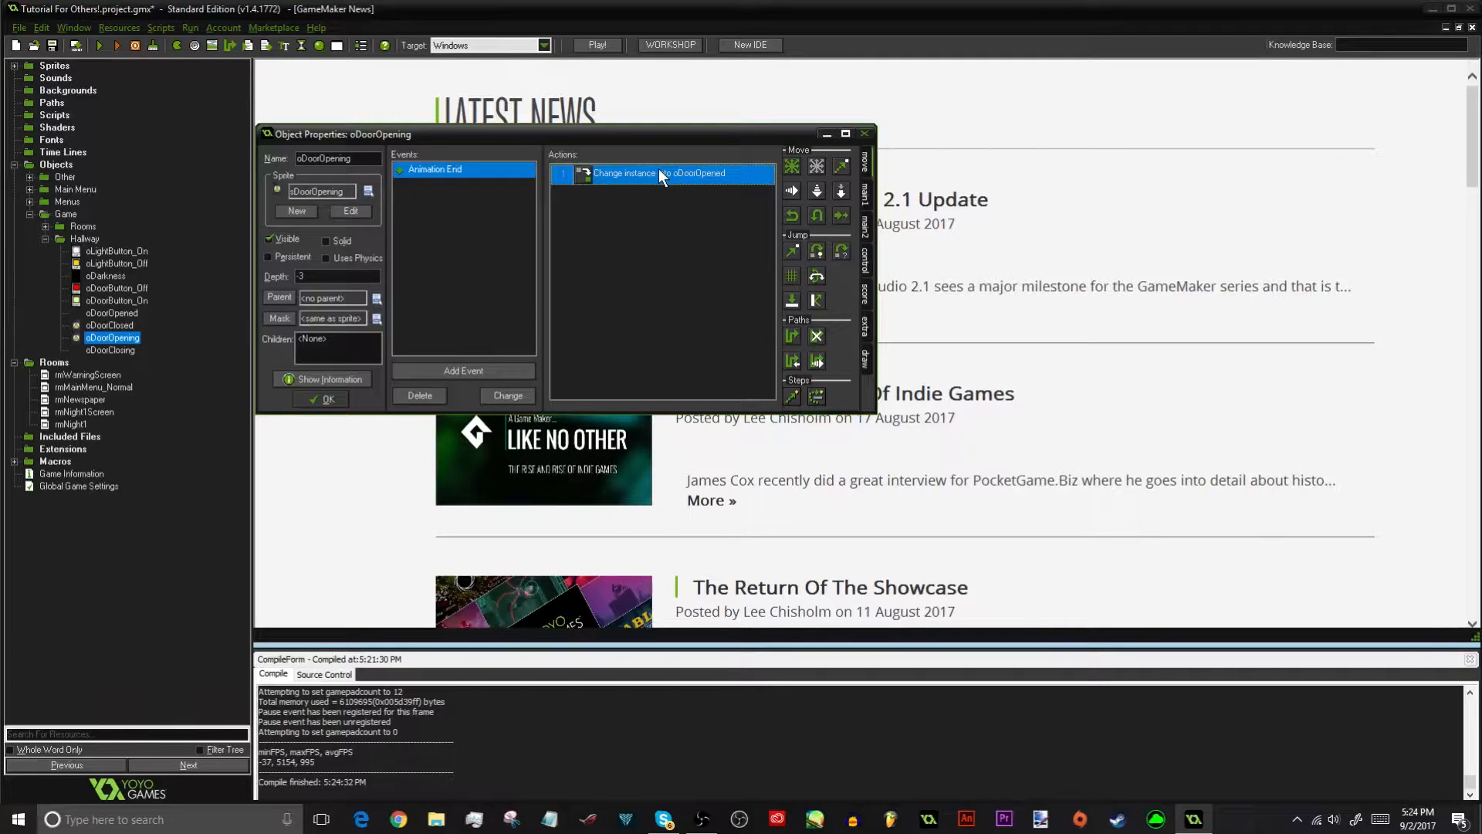
pyautogui.click(865, 193)
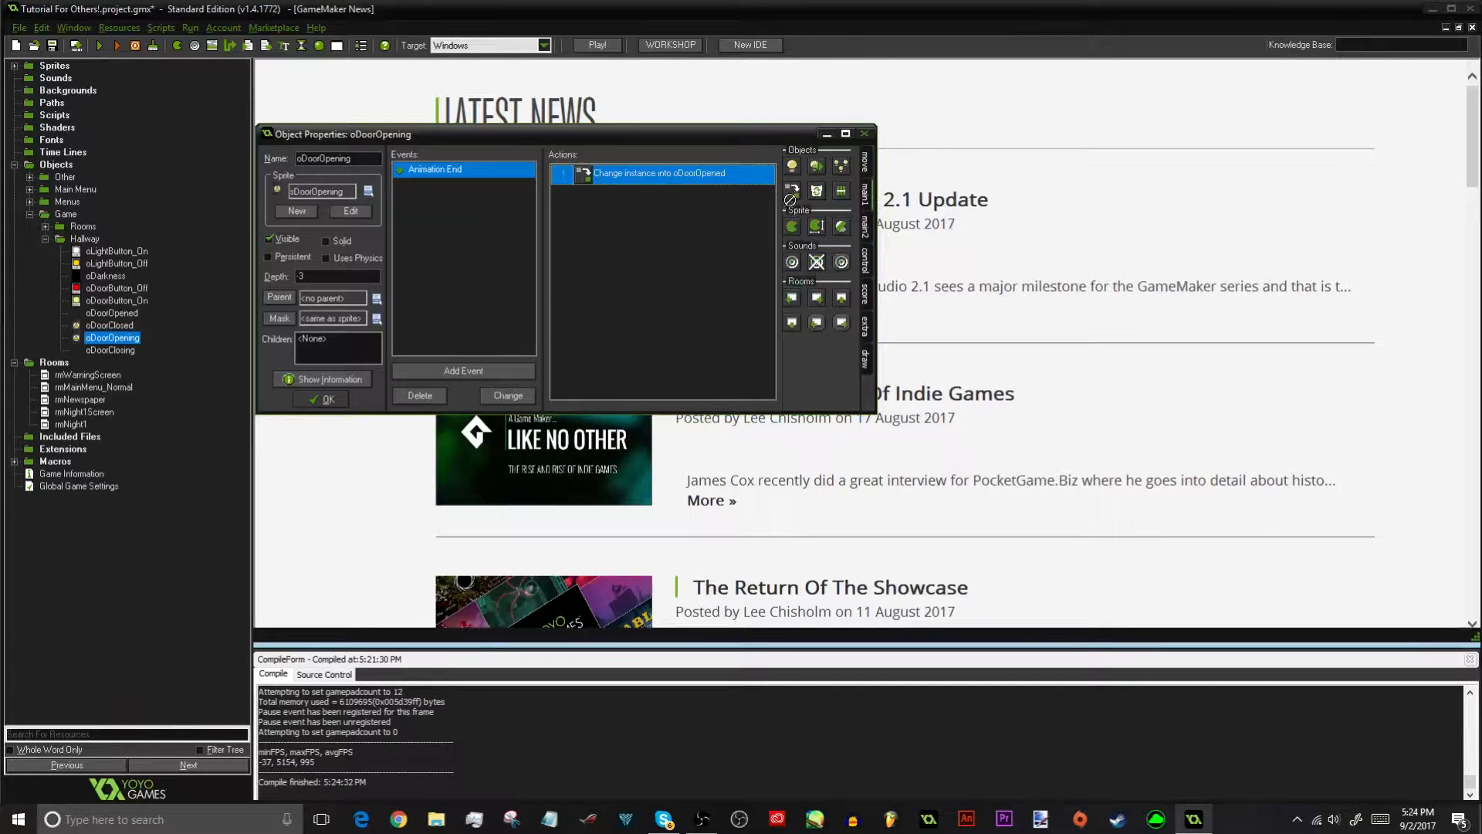
pyautogui.moveTo(792, 197); pyautogui.dragTo(670, 305)
pyautogui.click(739, 339)
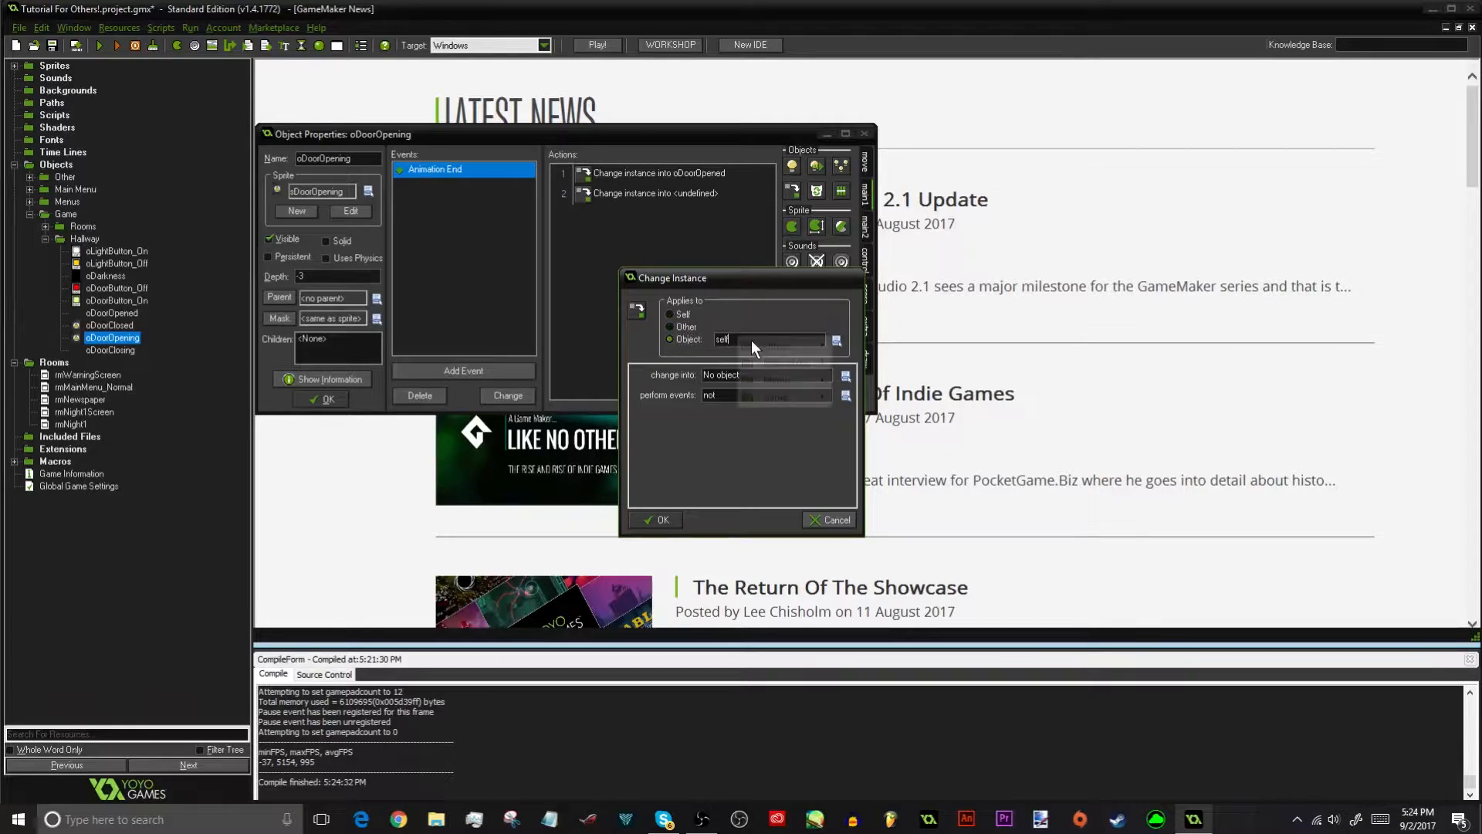
pyautogui.moveTo(706, 412)
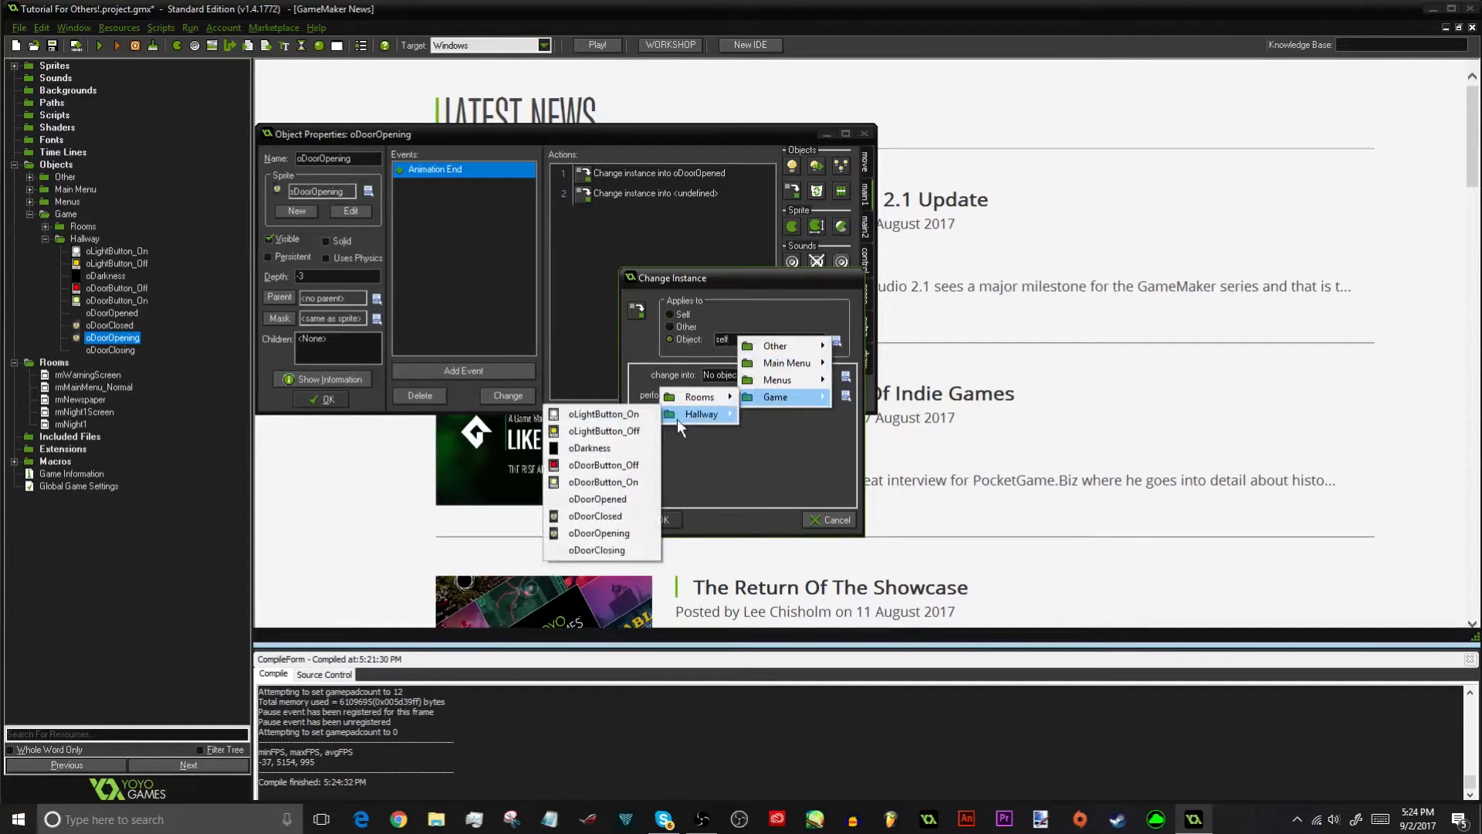
pyautogui.click(613, 464)
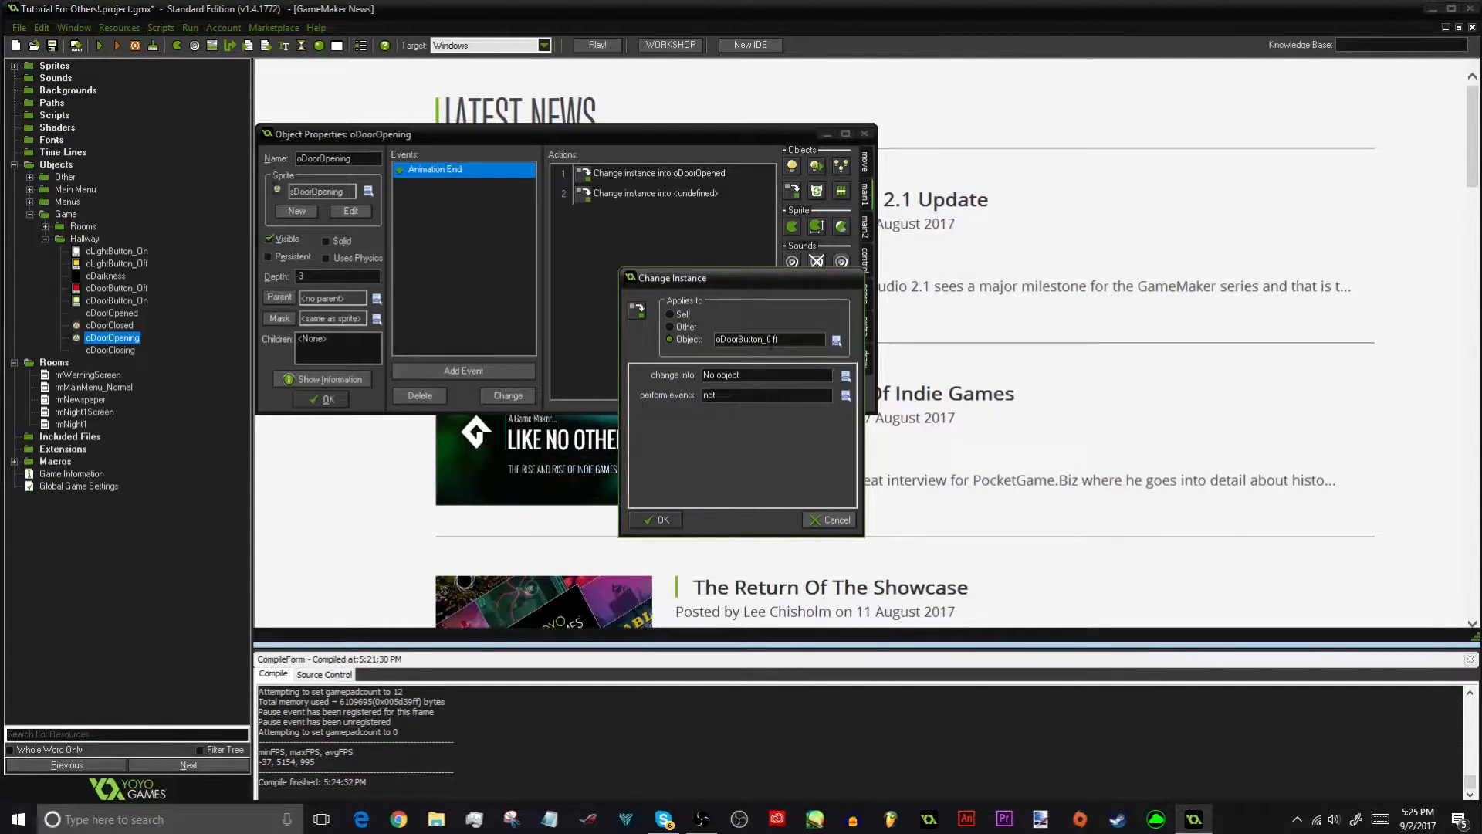
pyautogui.click(773, 344)
pyautogui.moveTo(734, 419)
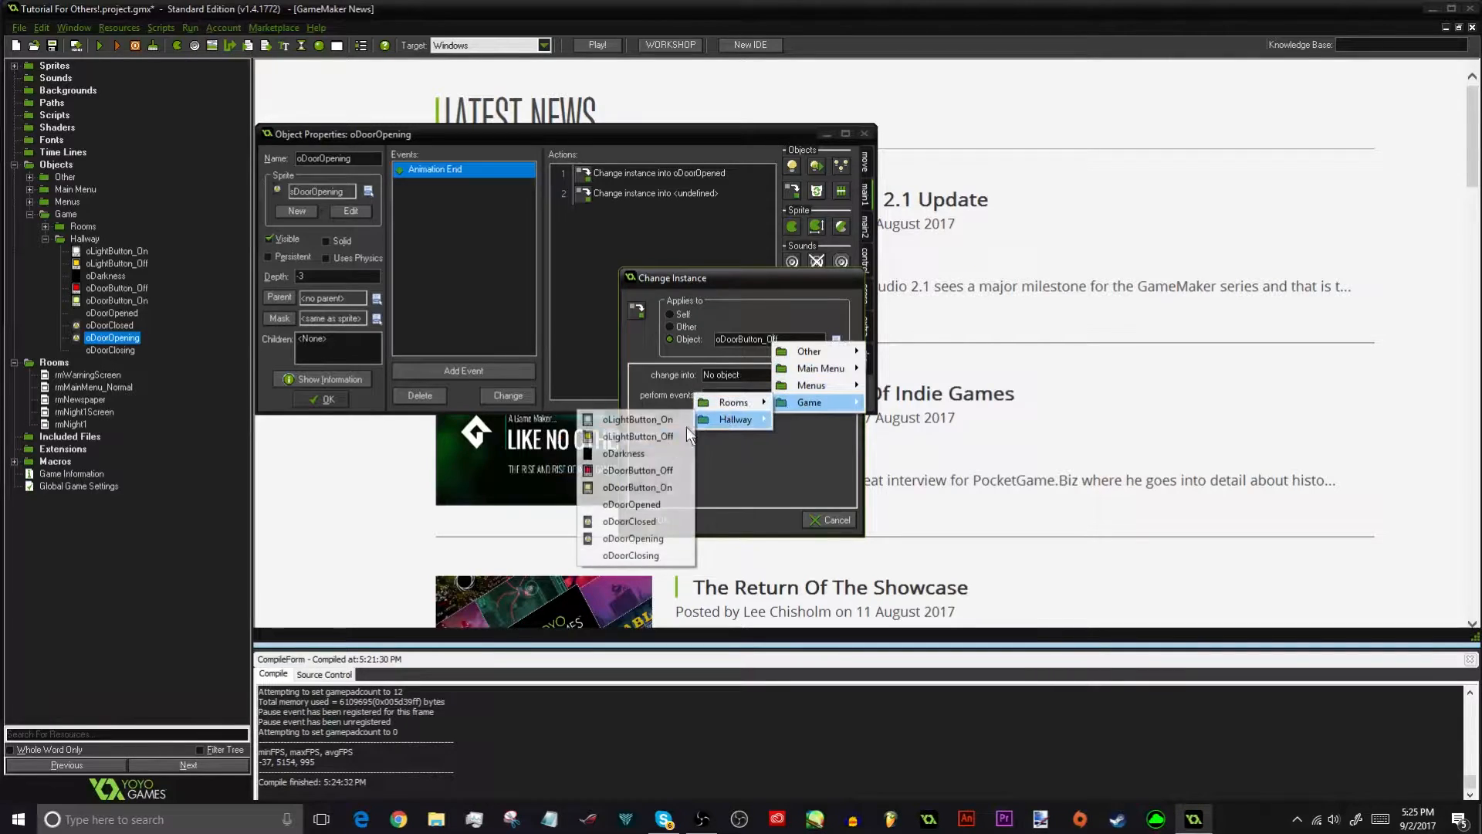
pyautogui.click(650, 490)
# Make the new oDoorOpening action change into oDoorButton_Off with perform events set to yes, and accept the action and object
pyautogui.click(734, 376)
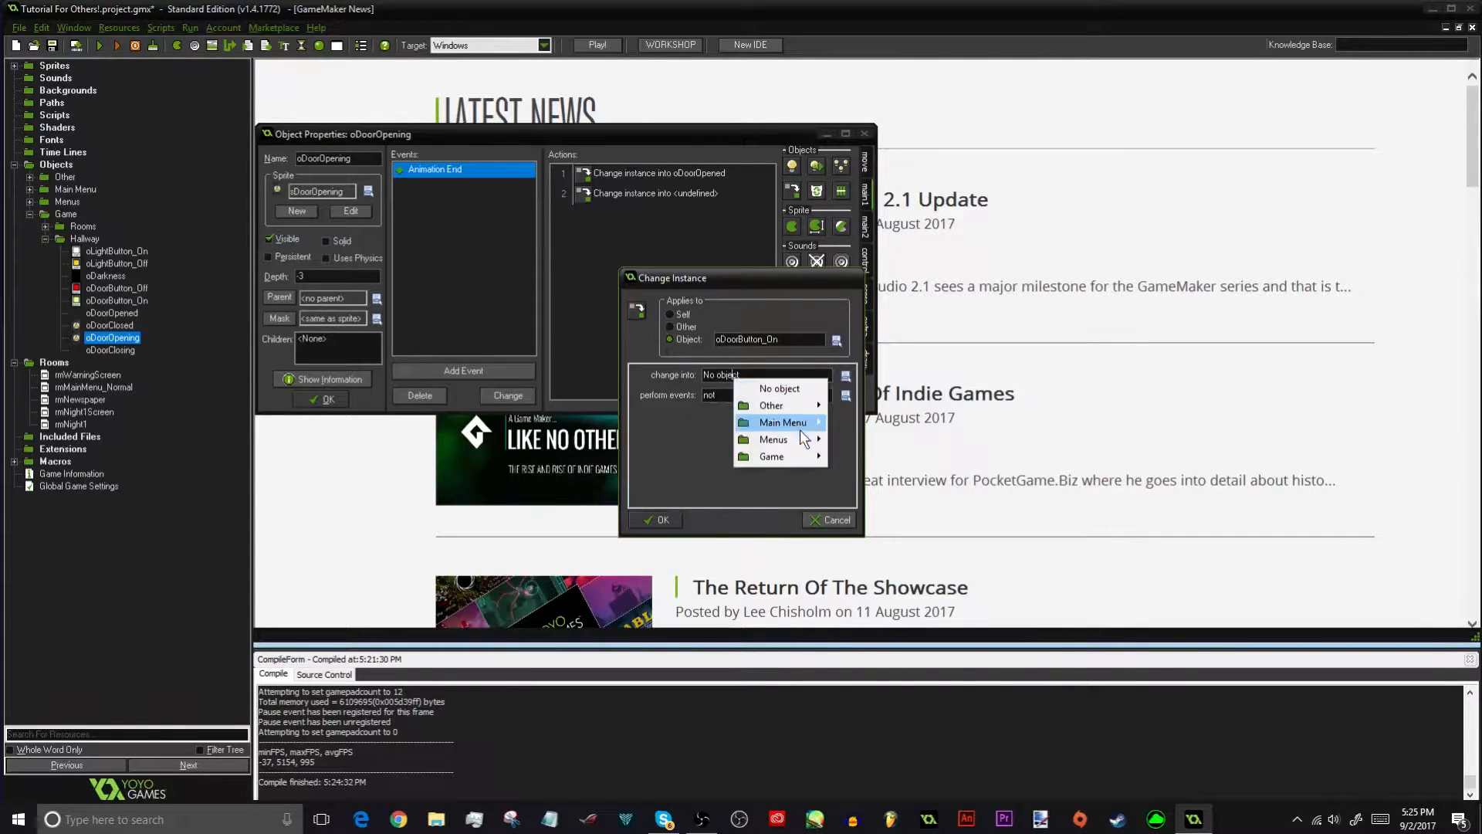
pyautogui.moveTo(707, 473)
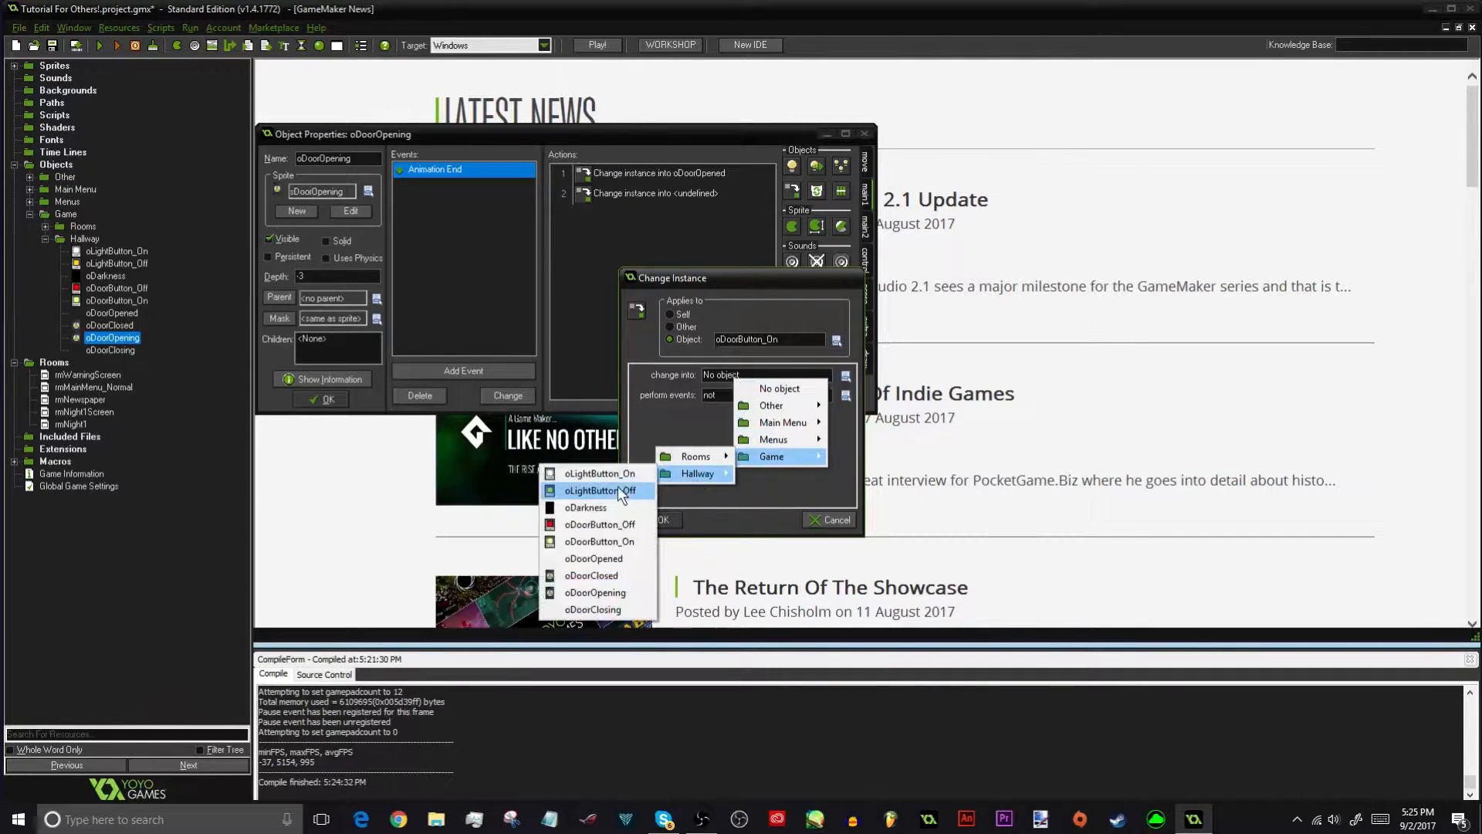
pyautogui.click(605, 525)
pyautogui.click(718, 395)
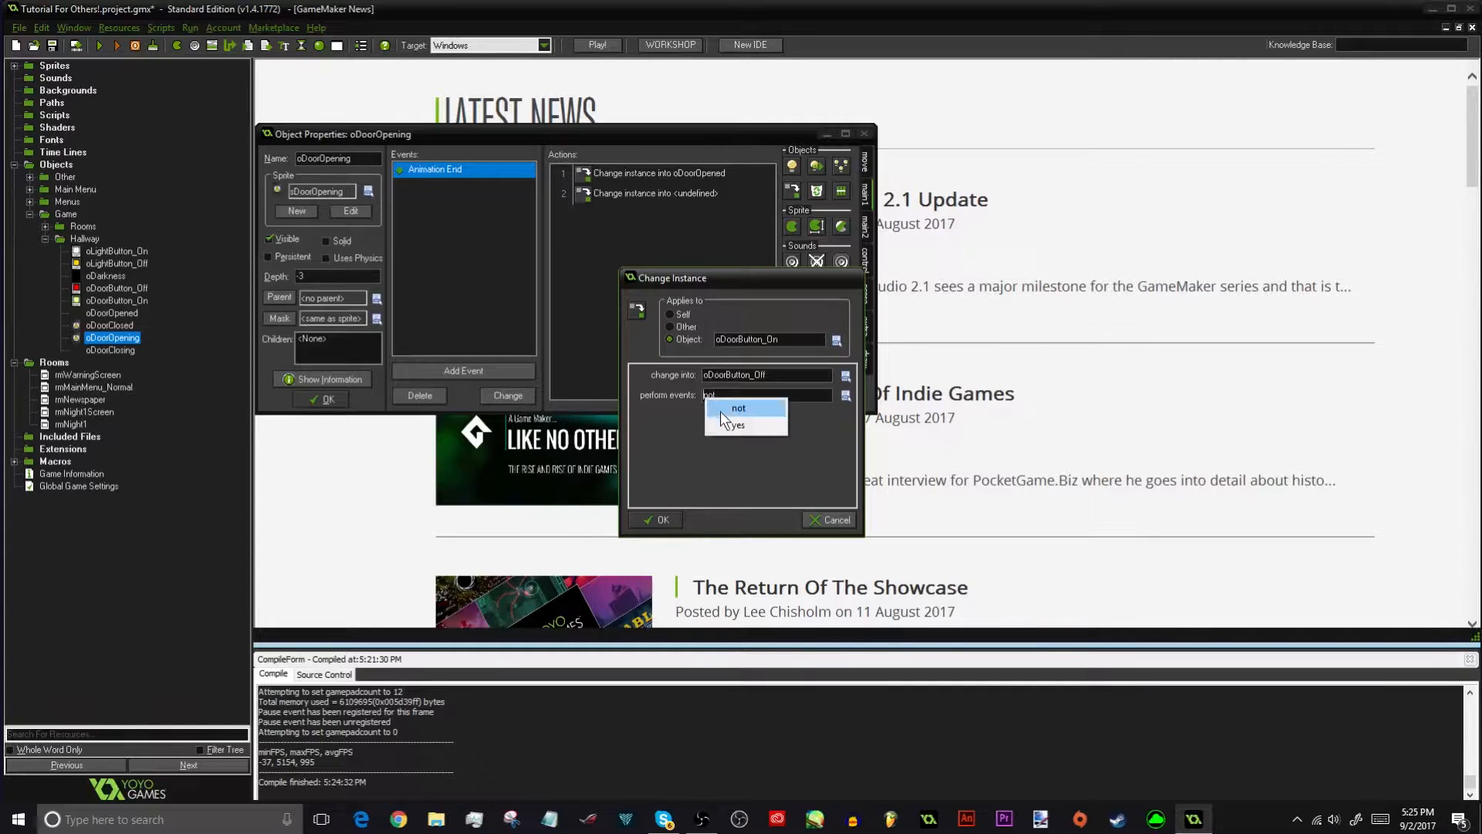
pyautogui.click(724, 430)
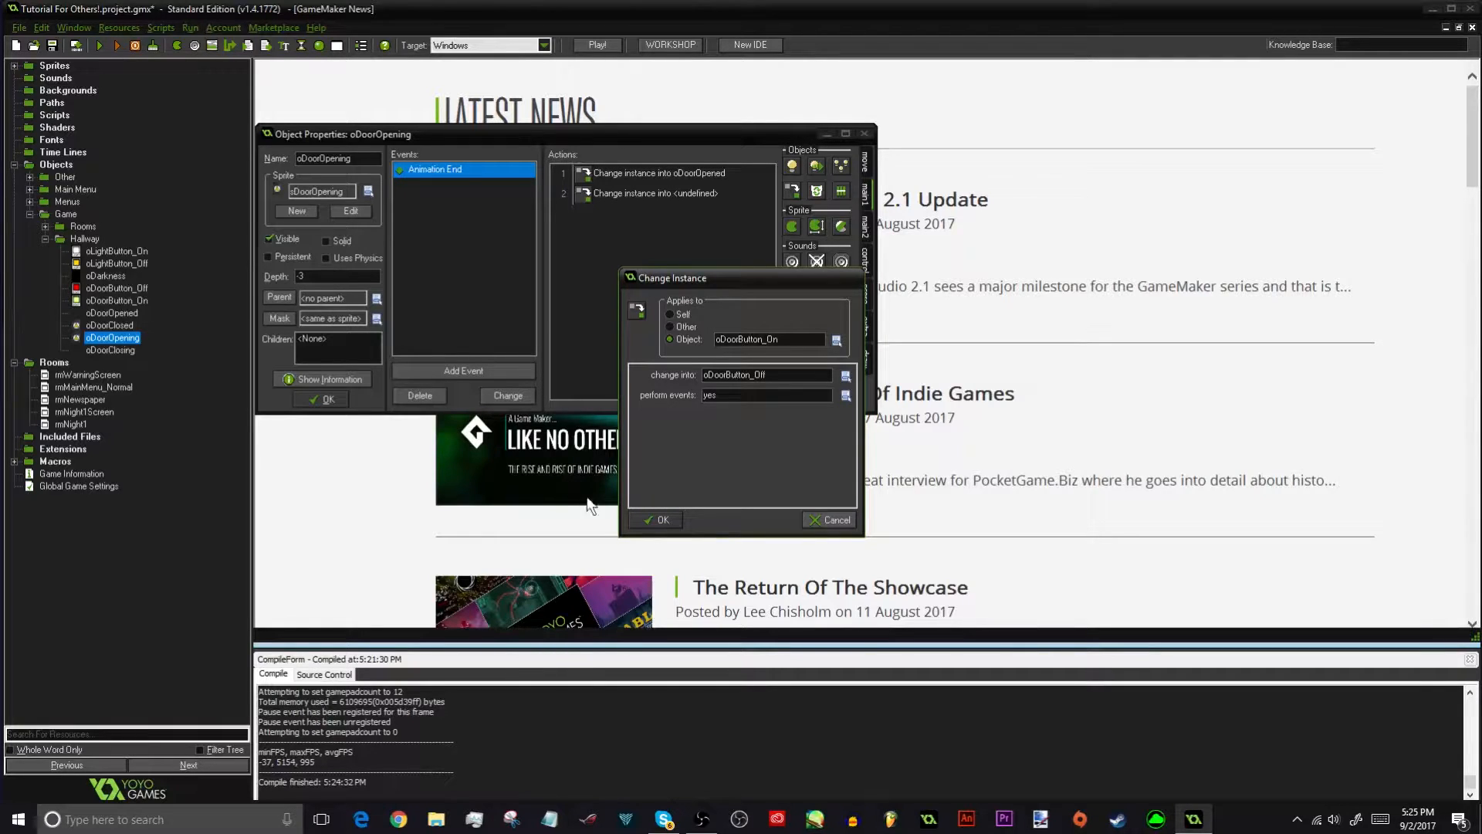
pyautogui.click(654, 522)
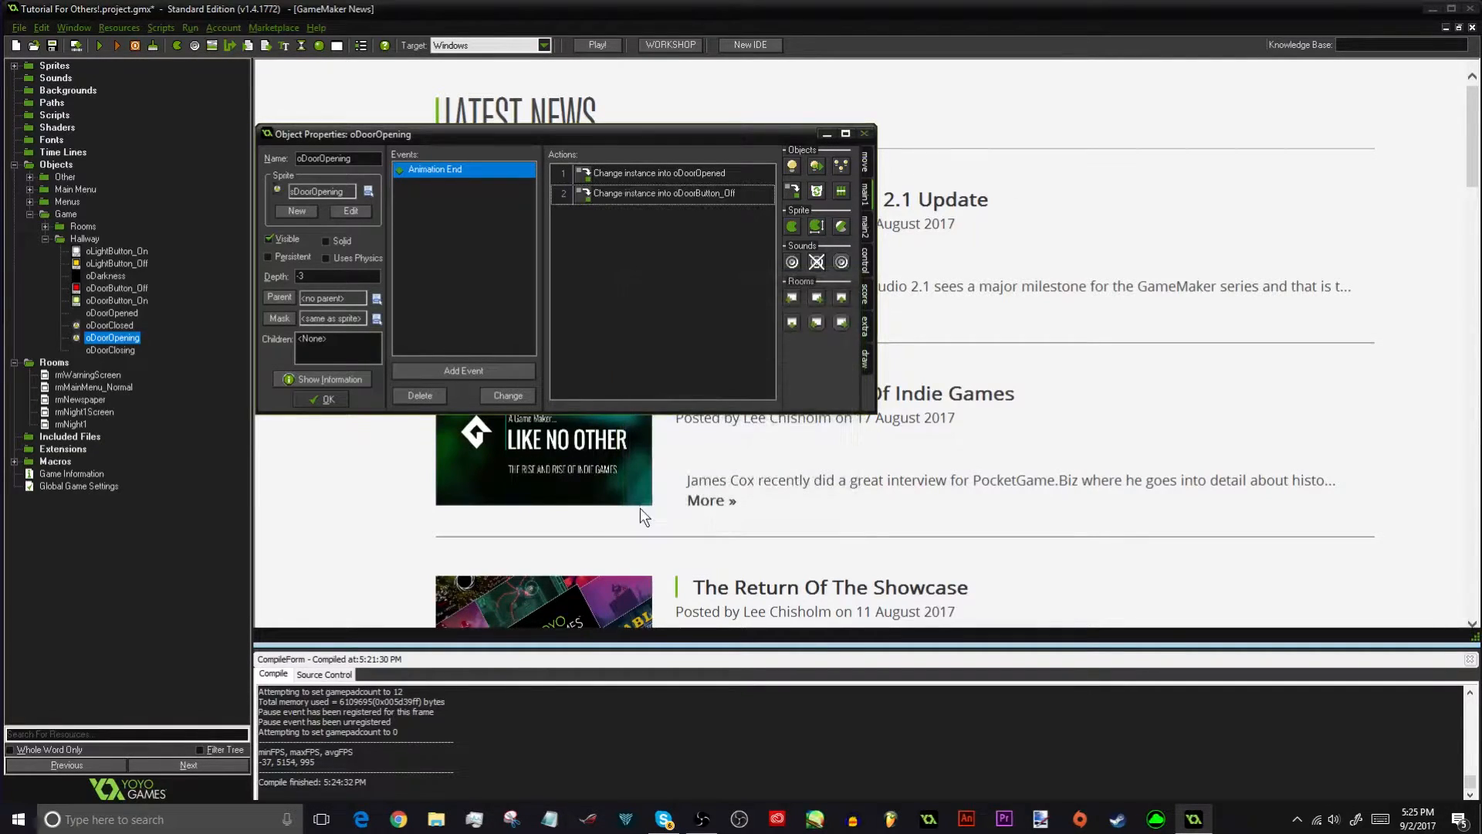
pyautogui.click(335, 397)
# Paste the cut Change Instance action into the Animation End event of oDoorClosing
pyautogui.click(121, 326)
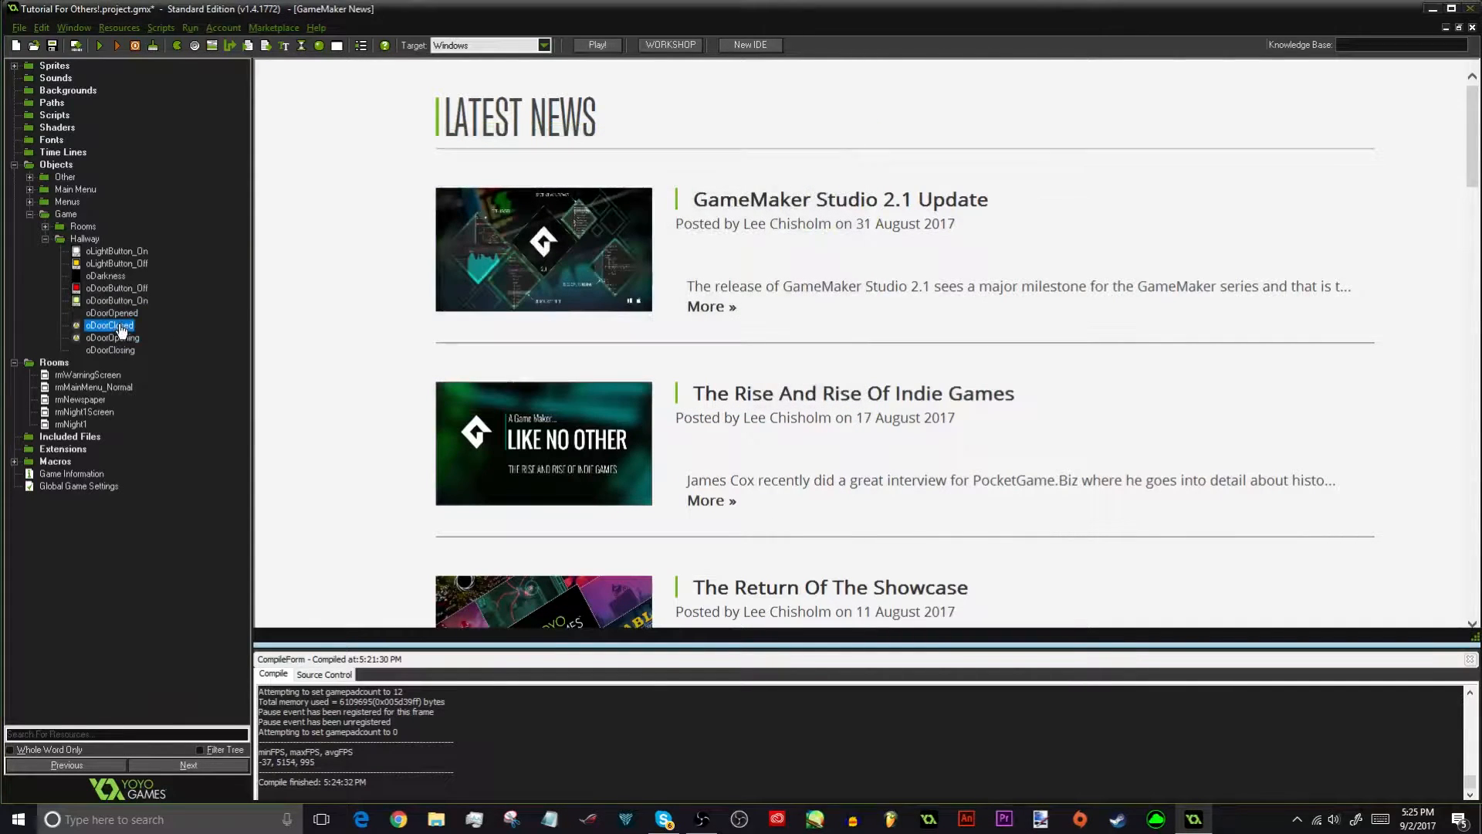
pyautogui.doubleClick(122, 326)
pyautogui.doubleClick(133, 354)
pyautogui.rightClick(695, 262)
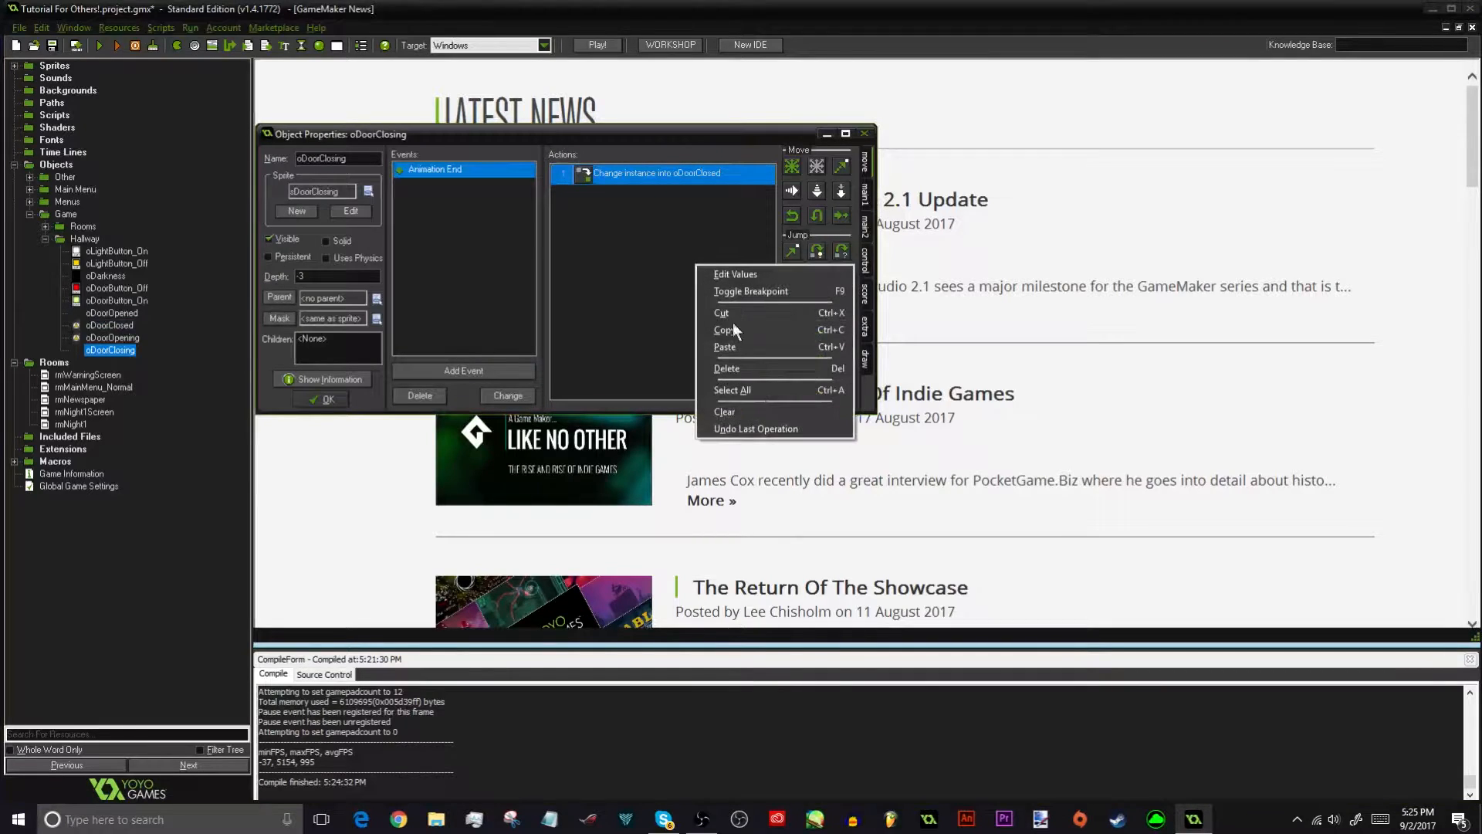
pyautogui.click(747, 348)
# Apply the pasted Change Instance action to the oDoorButton_Off object instead of self
pyautogui.doubleClick(694, 174)
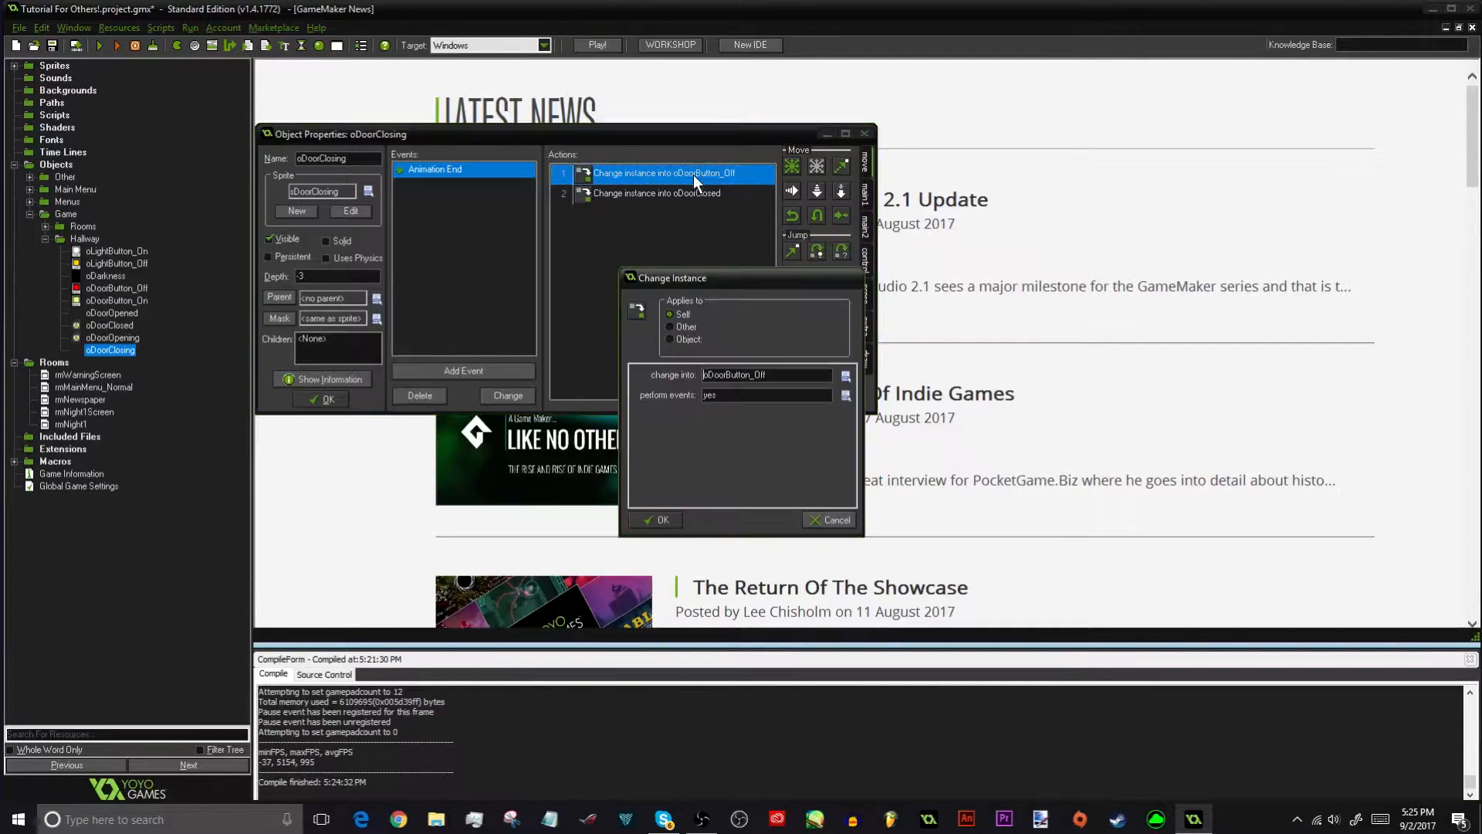
pyautogui.click(670, 339)
pyautogui.click(726, 337)
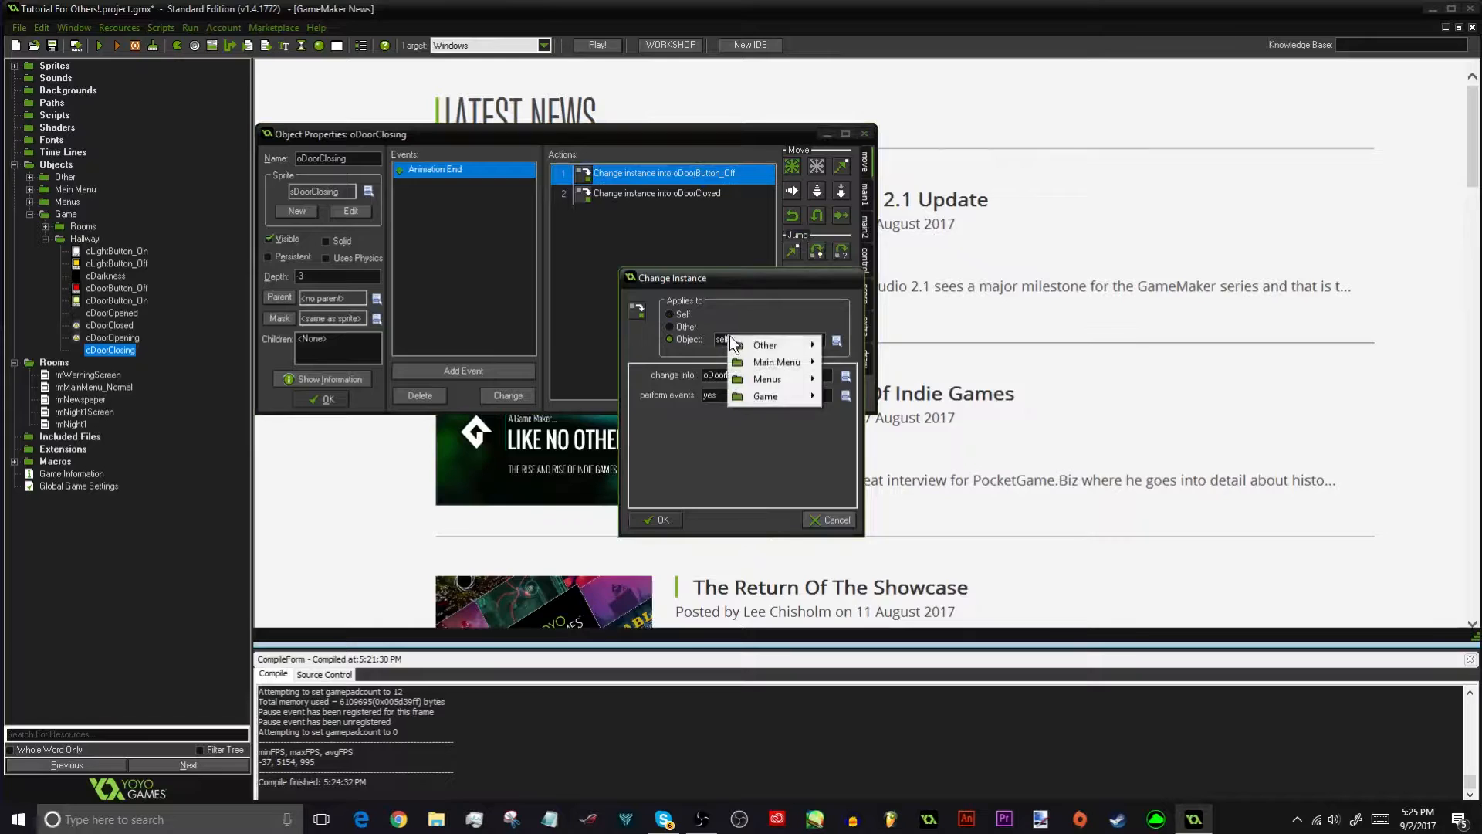
pyautogui.moveTo(775, 395)
pyautogui.moveTo(698, 414)
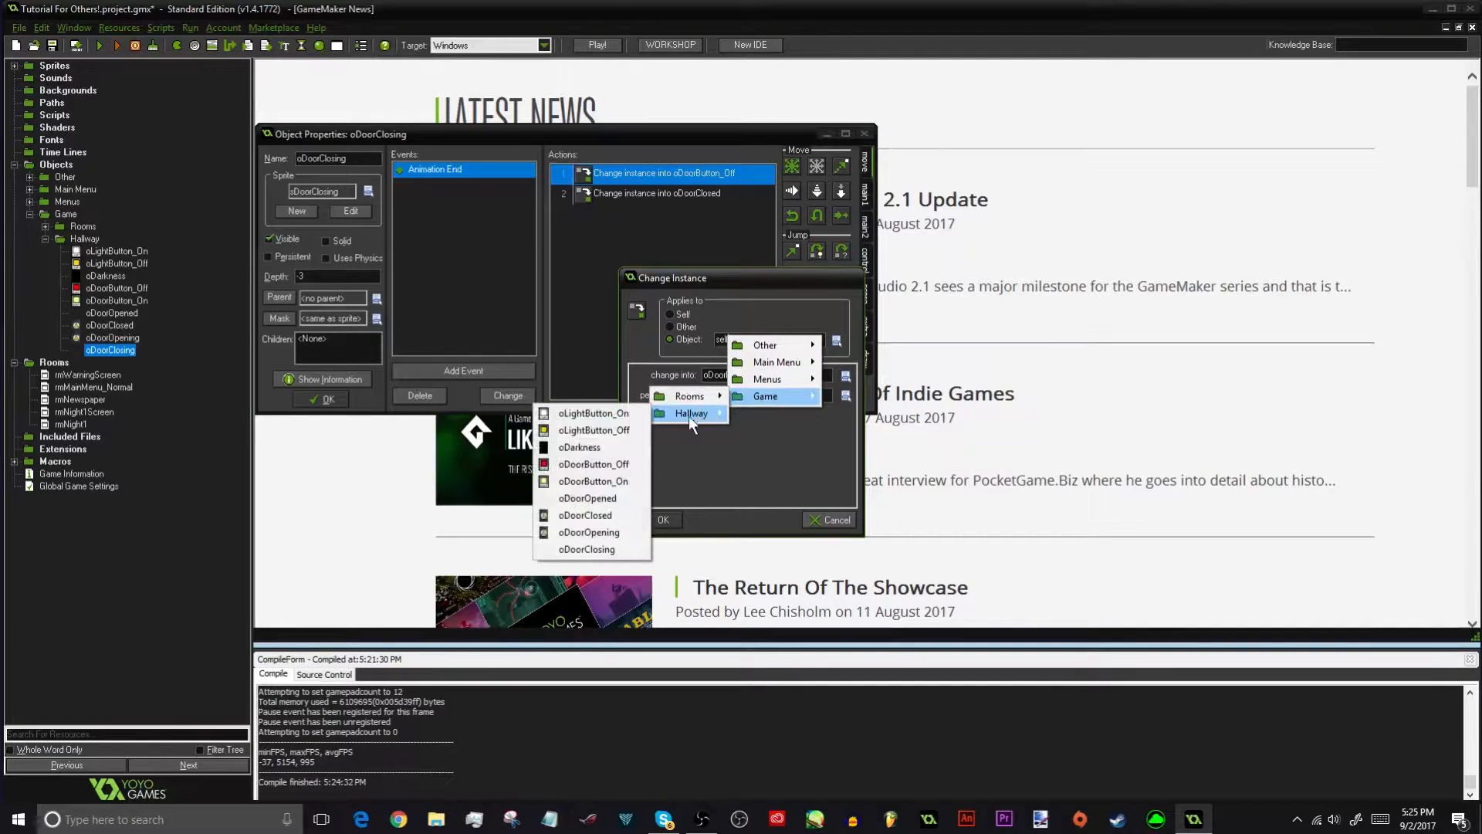
pyautogui.click(590, 464)
# Make the pasted oDoorClosing action change into oDoorButton_On, and accept the action and the object
pyautogui.click(760, 373)
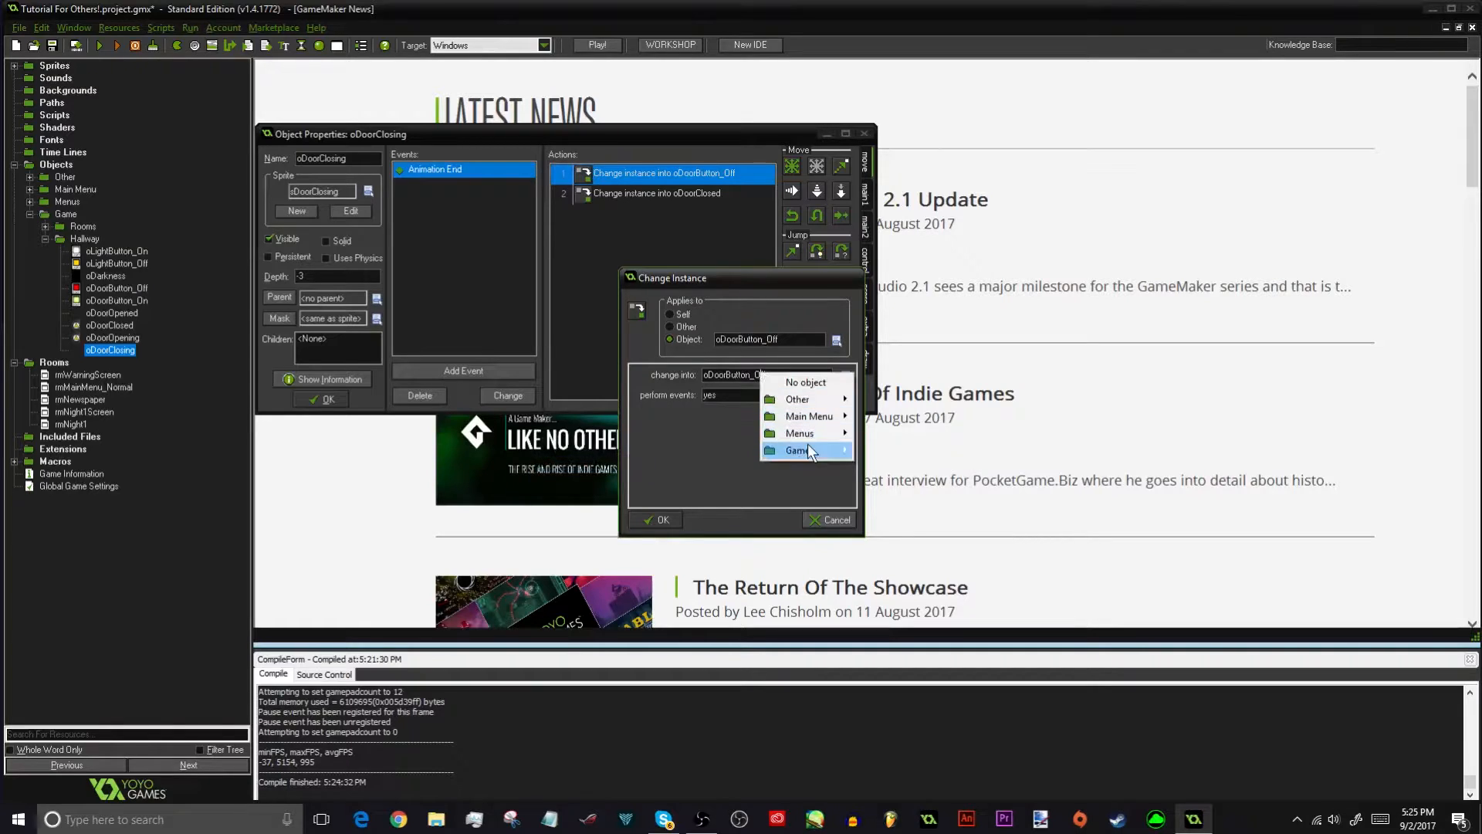
pyautogui.moveTo(803, 448)
pyautogui.moveTo(730, 465)
pyautogui.click(618, 535)
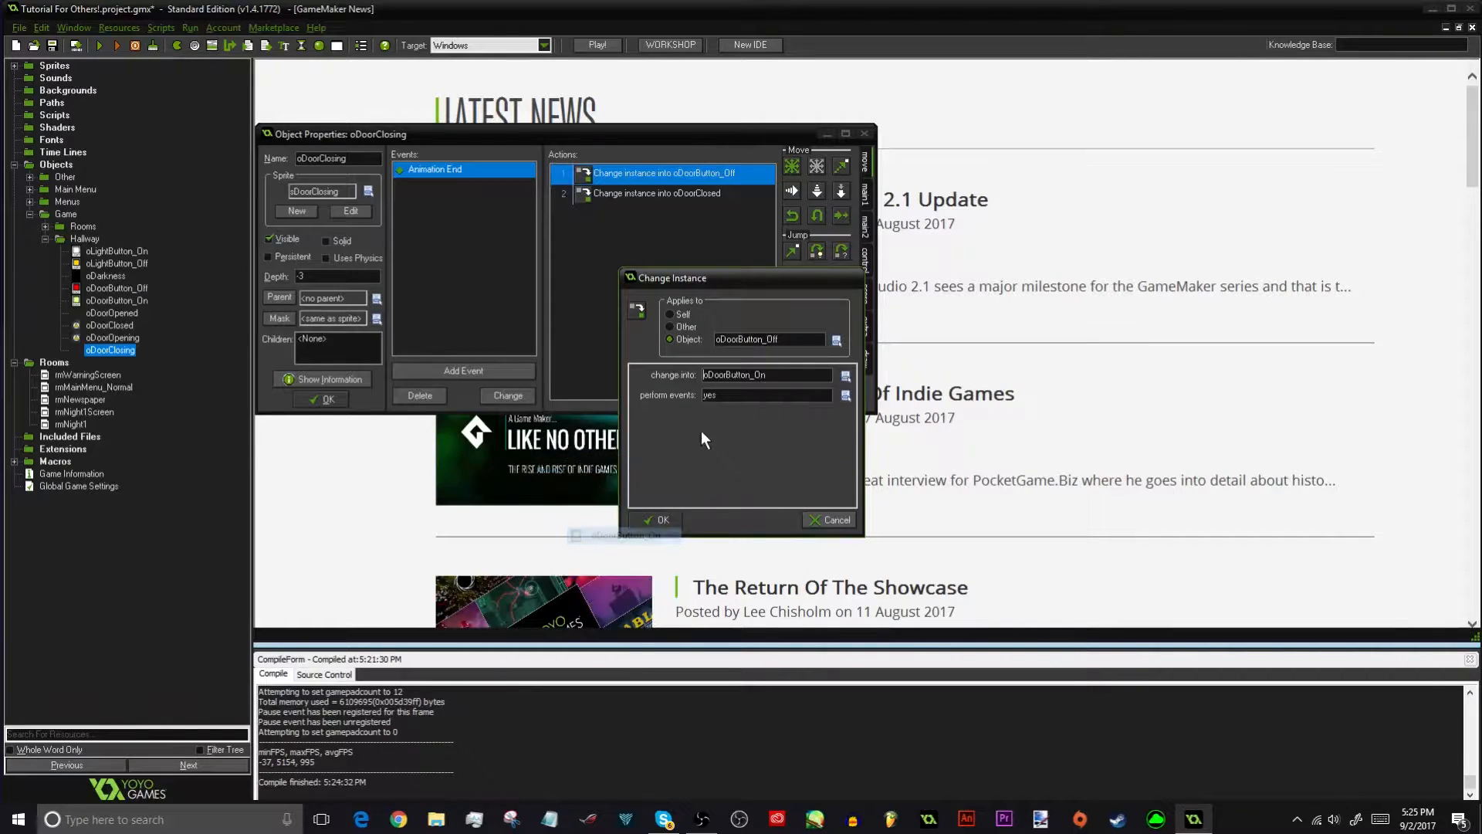
pyautogui.click(657, 519)
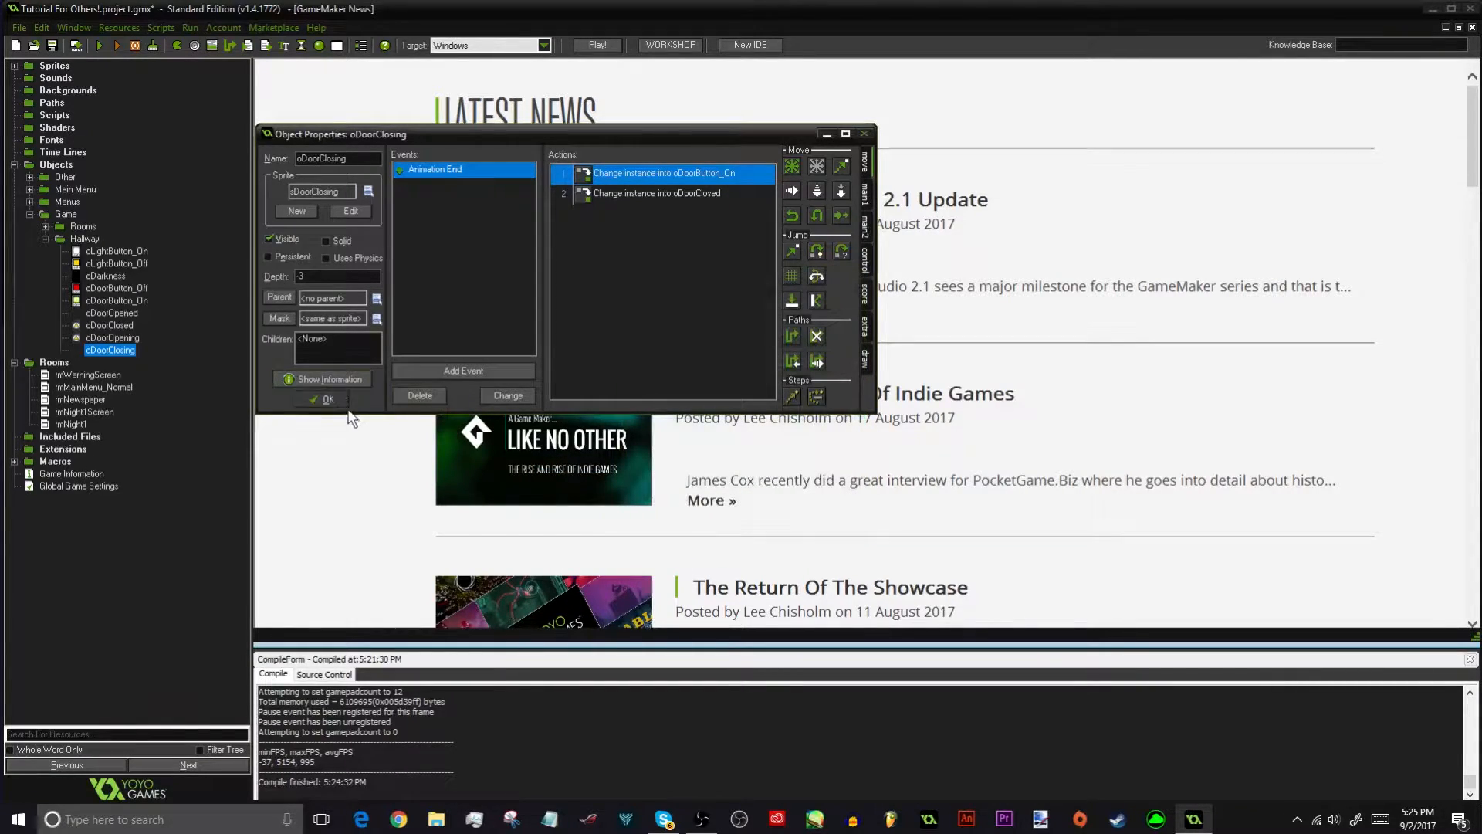
pyautogui.click(328, 399)
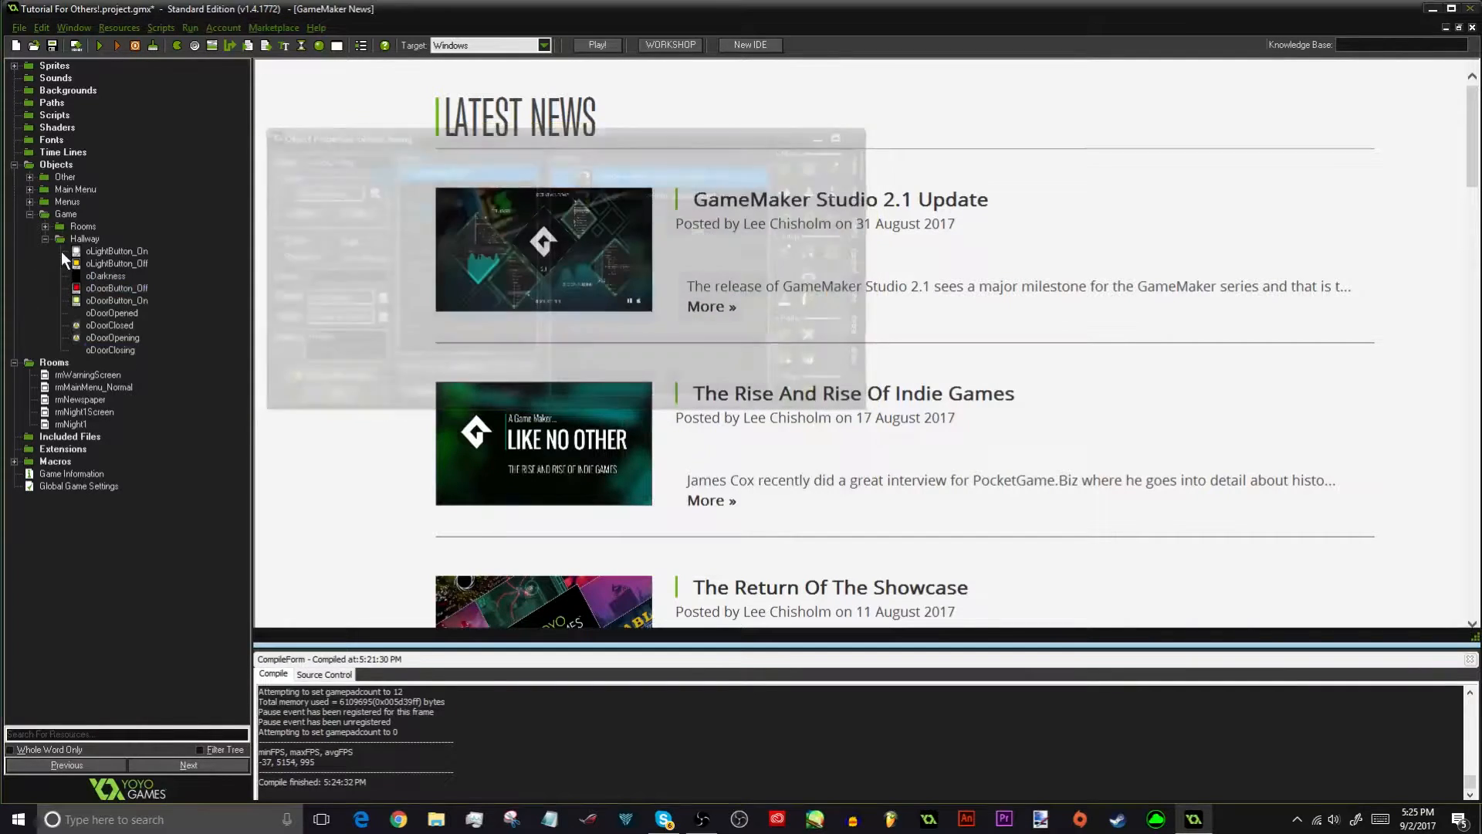
# Collapse the Hallway, Objects and Rooms folders in the resource tree
pyautogui.click(44, 238)
pyautogui.click(29, 202)
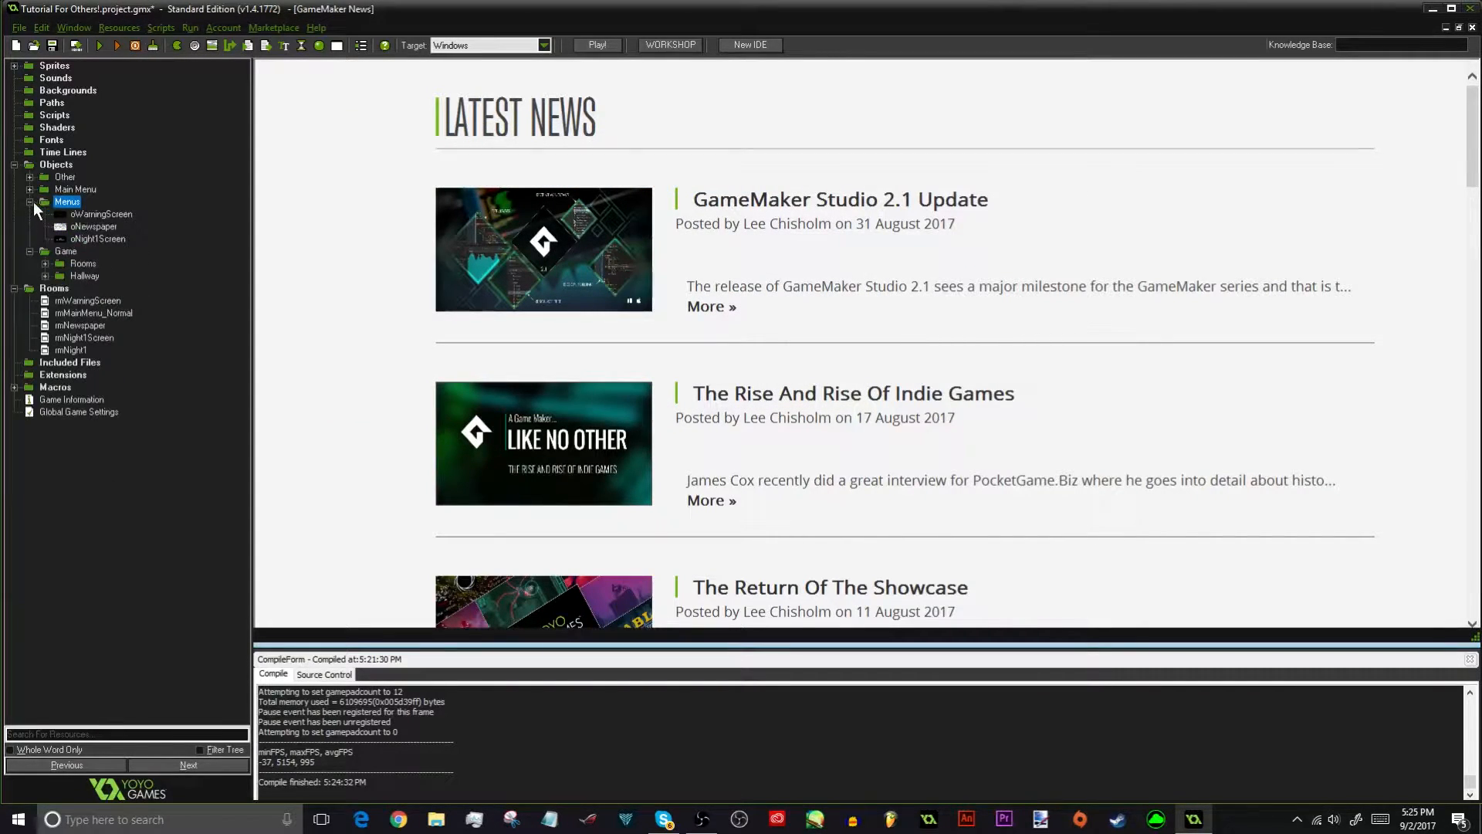
pyautogui.click(30, 202)
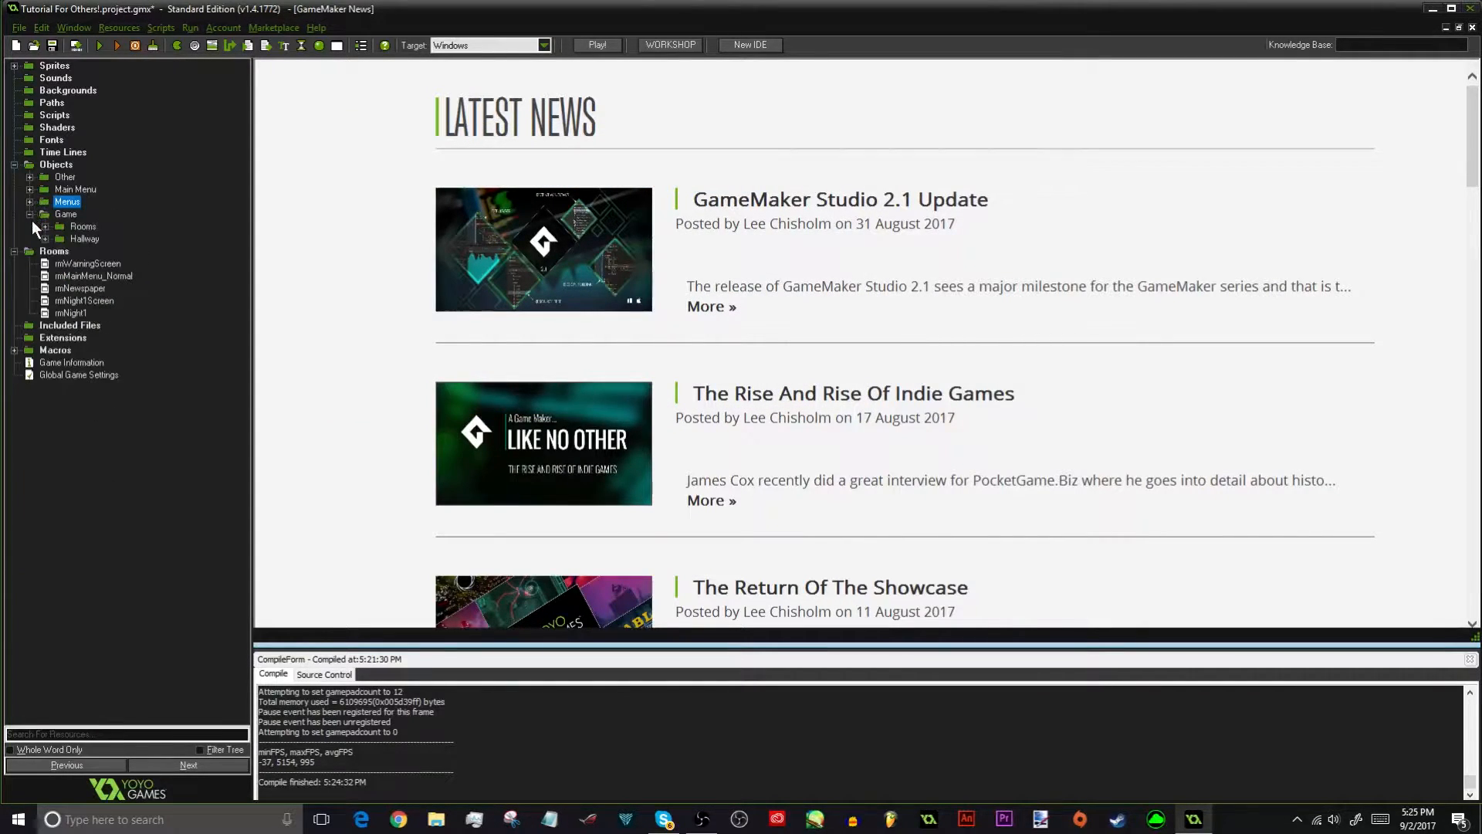
pyautogui.click(14, 164)
pyautogui.click(14, 177)
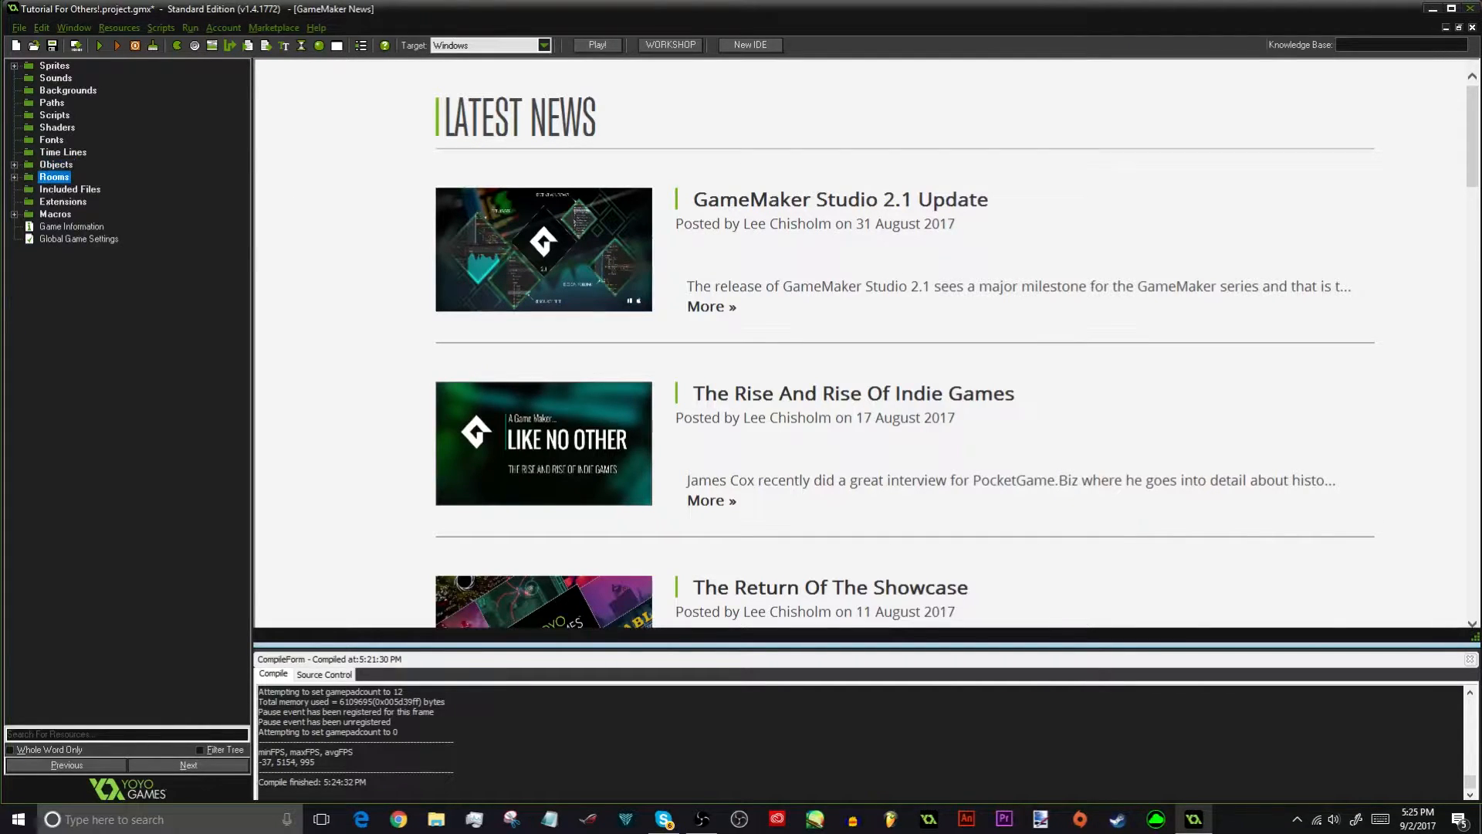
# Run the game, toggle the office door with the Door button, and close the game window
pyautogui.press('F5')
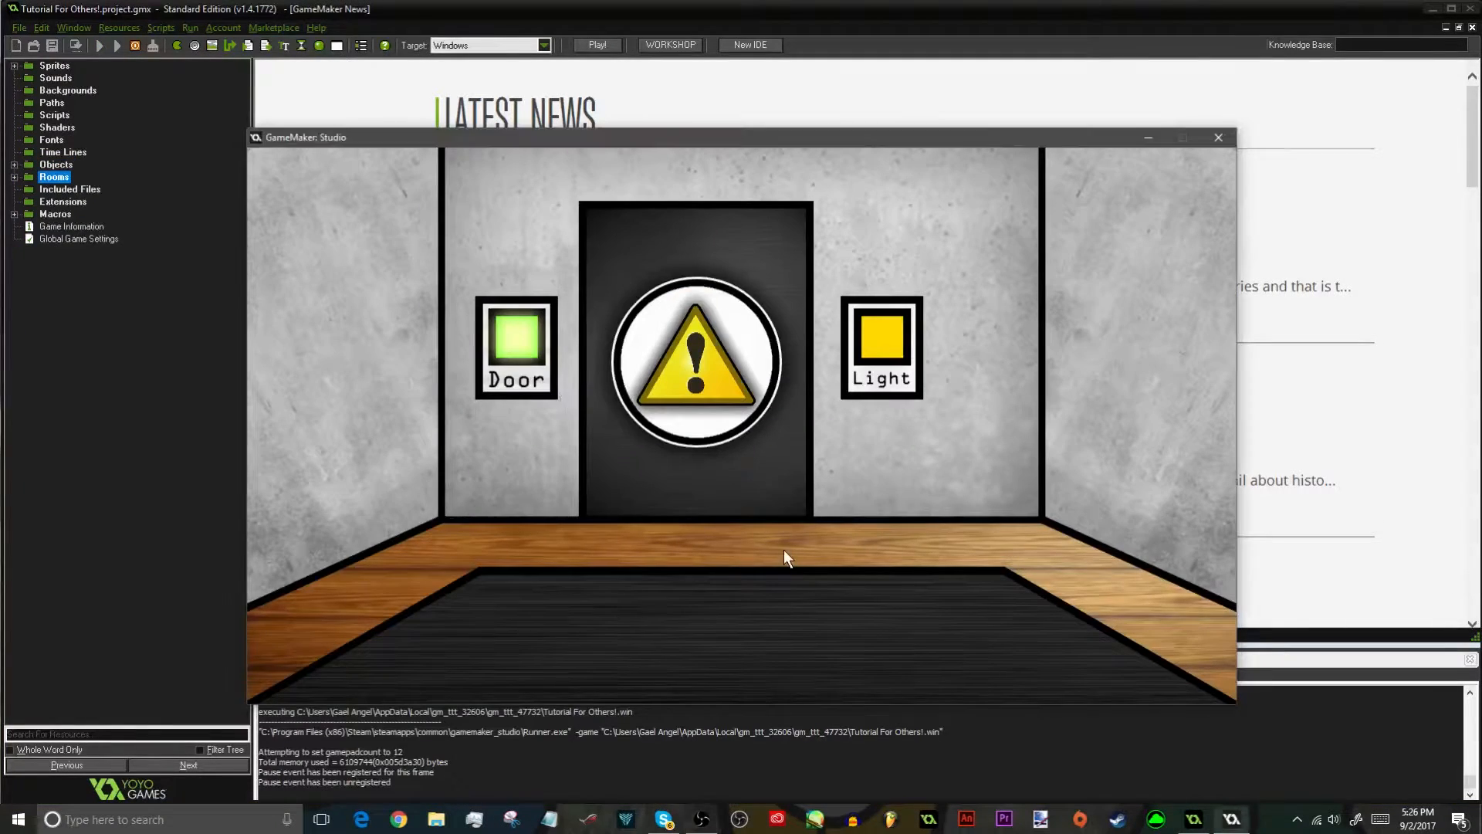
pyautogui.click(502, 318)
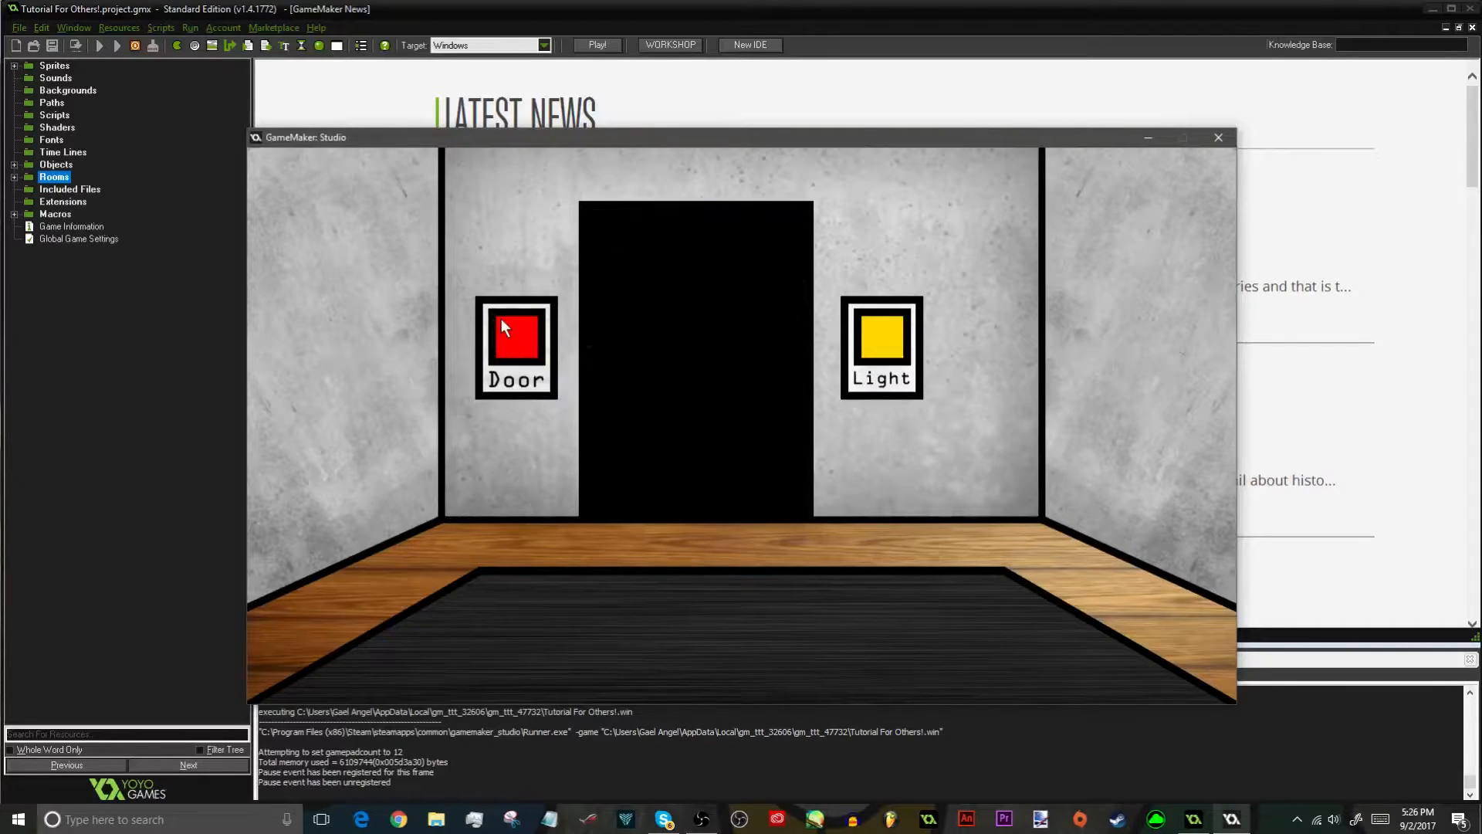
pyautogui.click(502, 318)
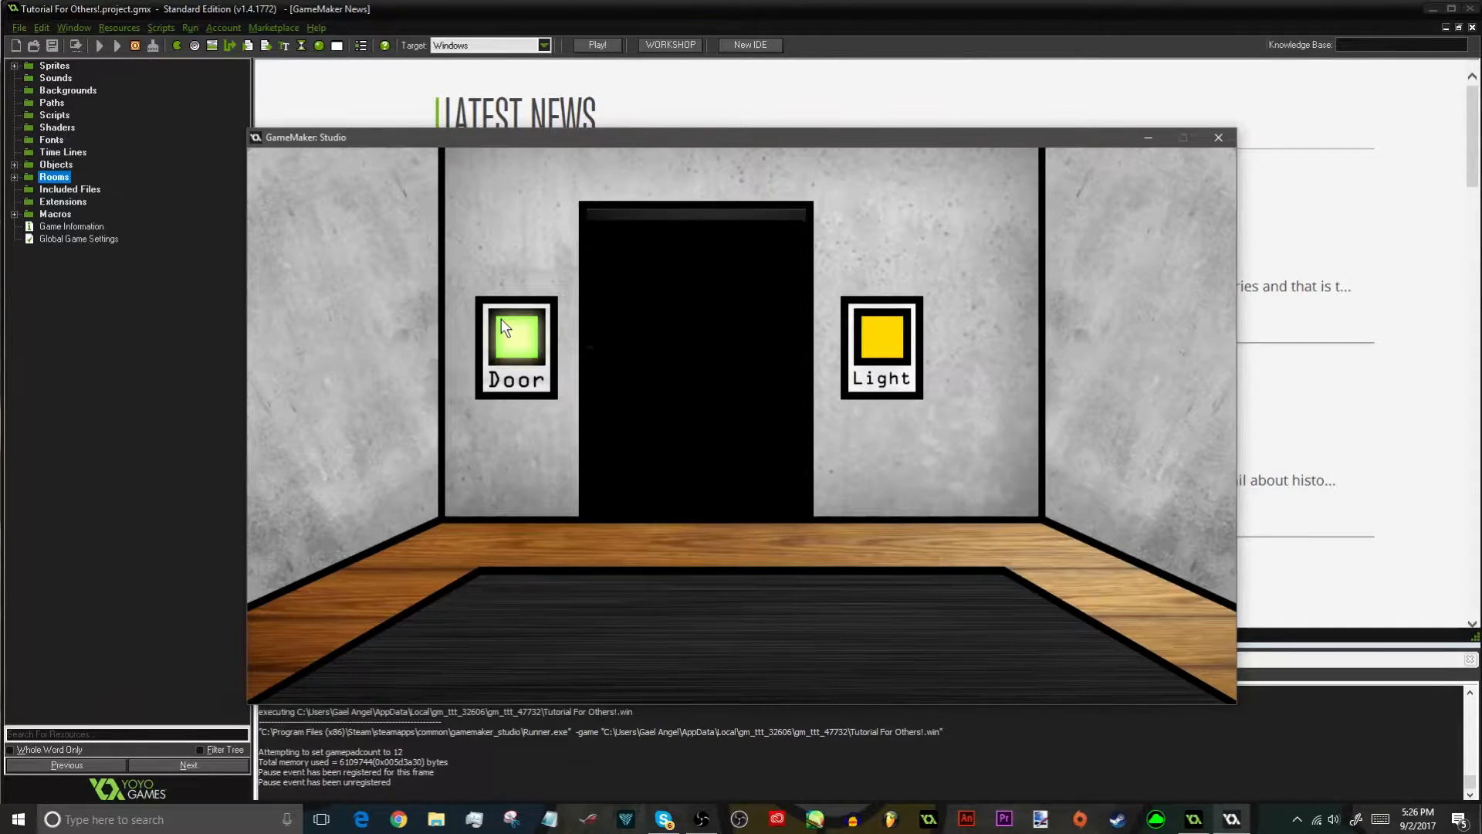
pyautogui.click(1217, 139)
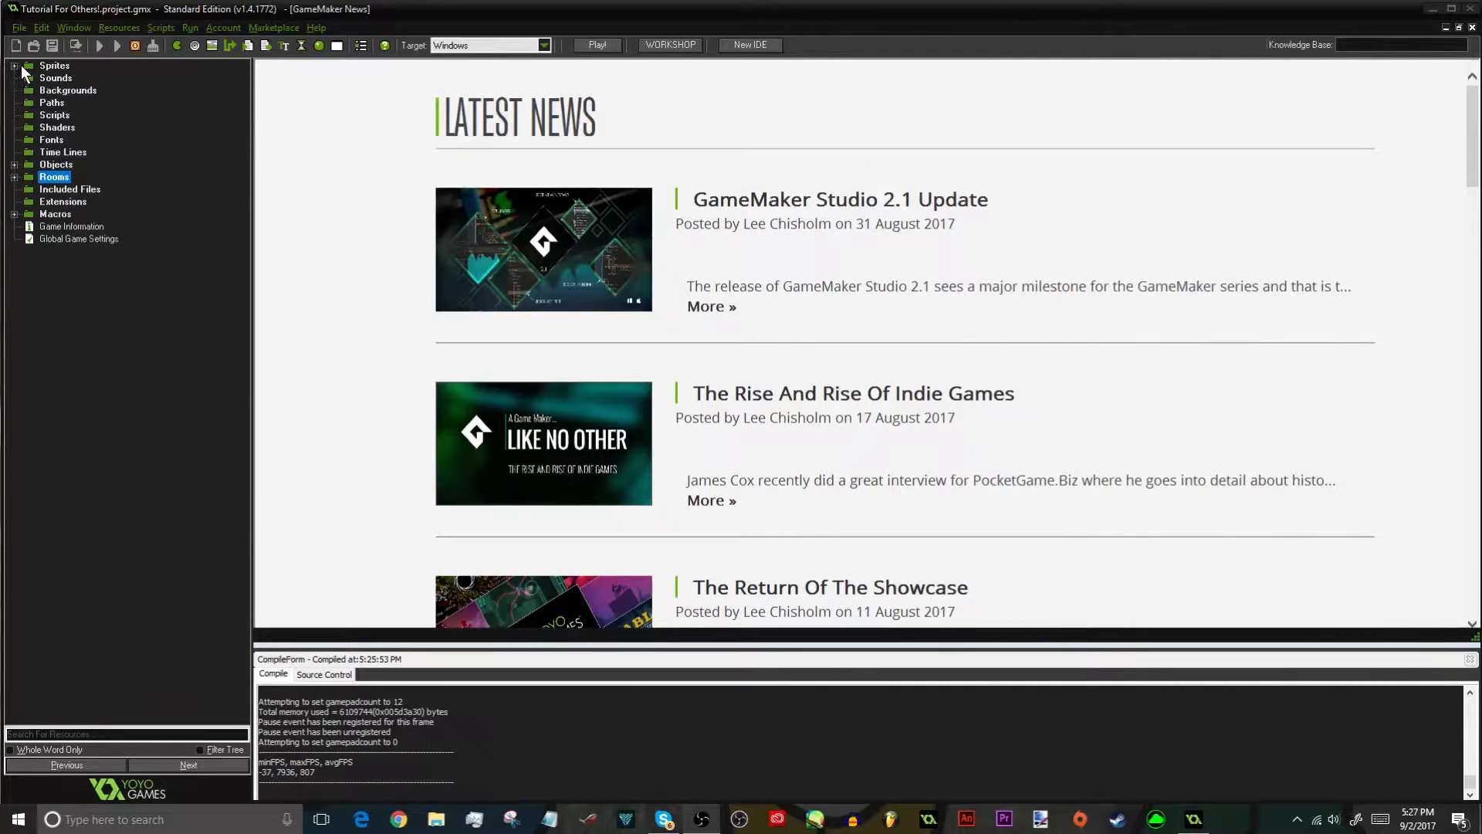
# Open the sDoorOpening sprite from the Game Hallway sprites folder in the Sprite Editor
pyautogui.click(14, 65)
pyautogui.click(29, 115)
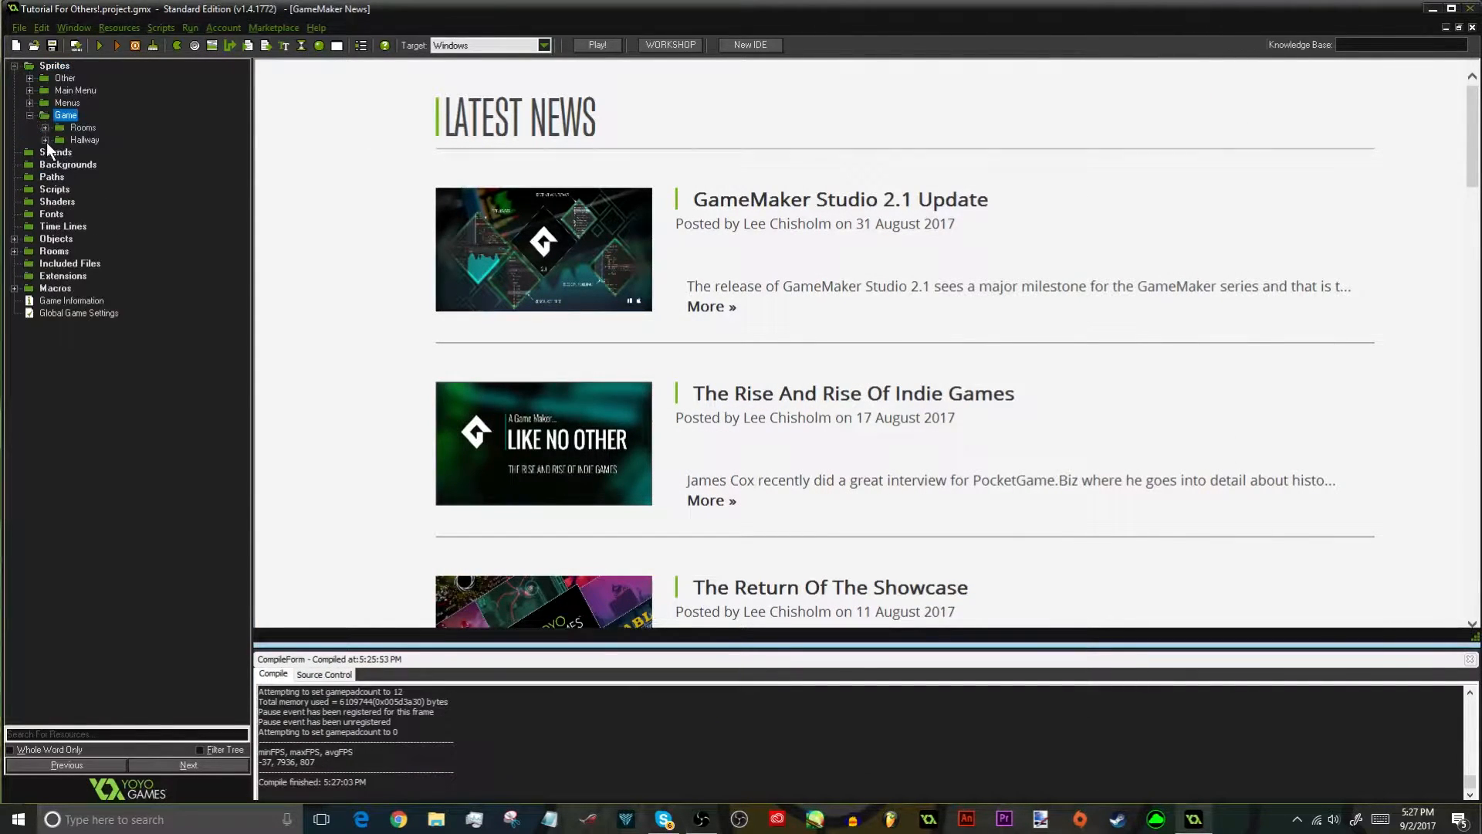
pyautogui.click(46, 141)
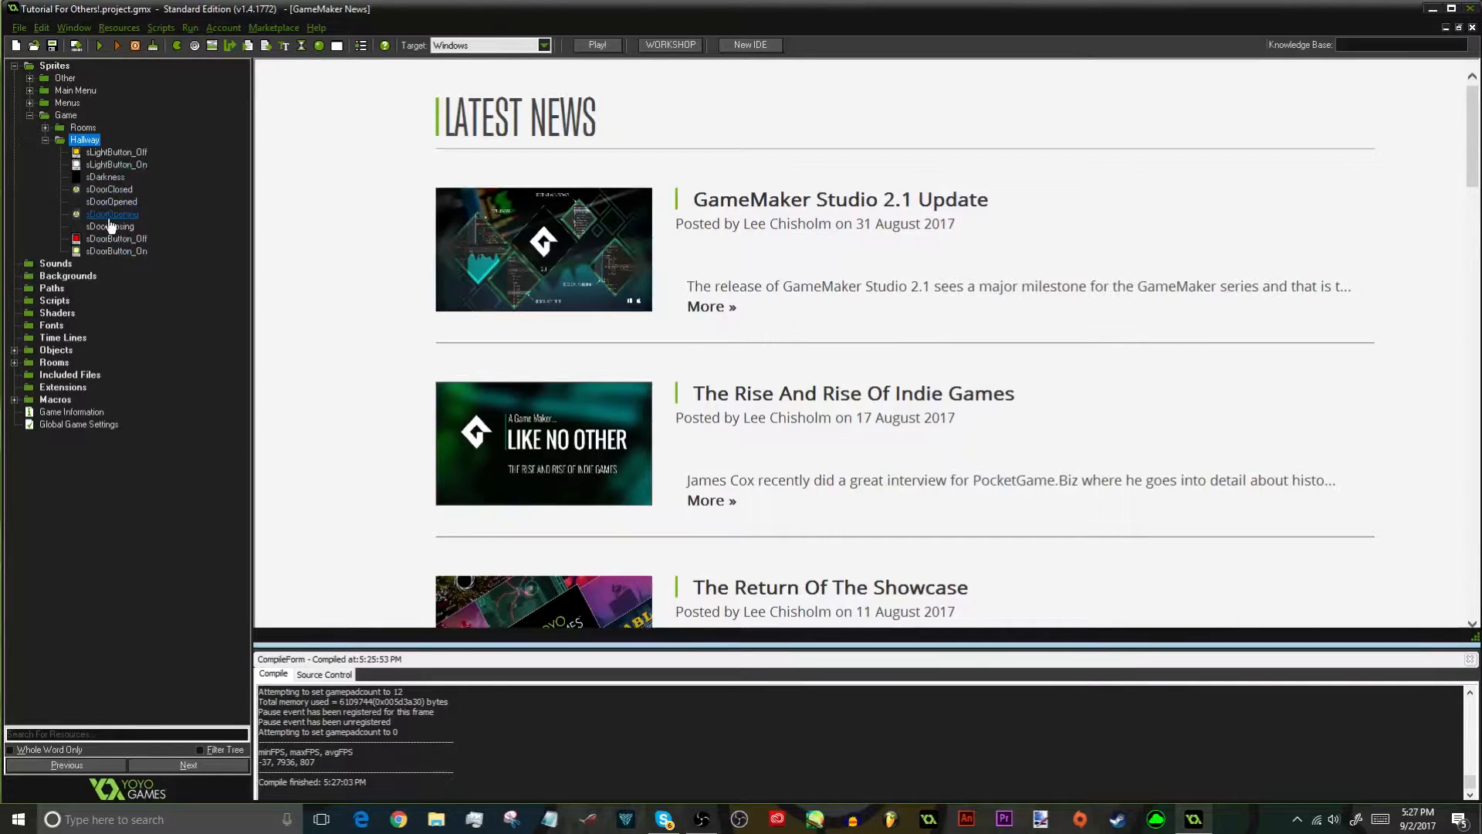
pyautogui.doubleClick(111, 216)
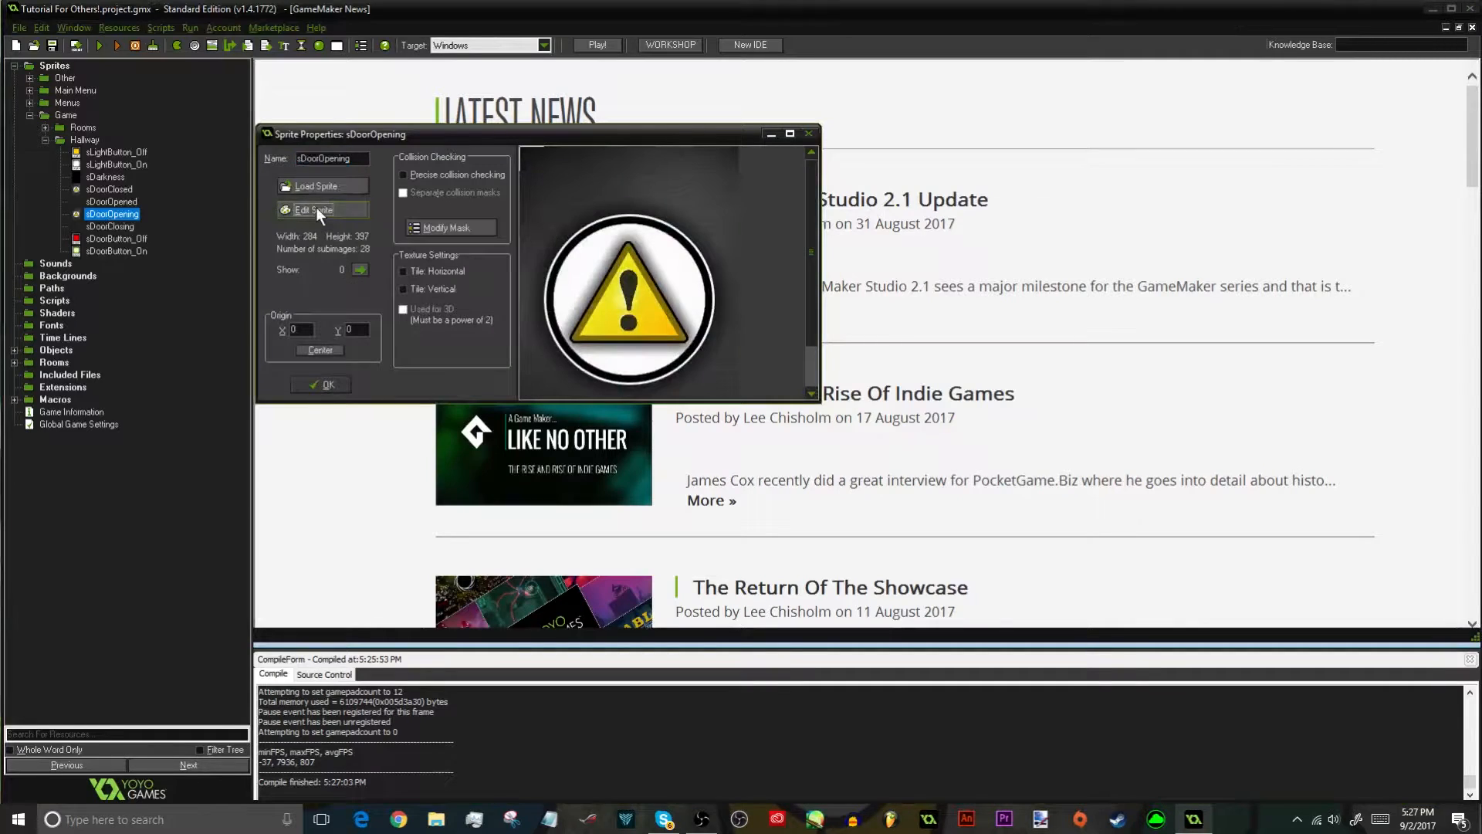
pyautogui.click(316, 207)
pyautogui.scroll(-1, 678, 211)
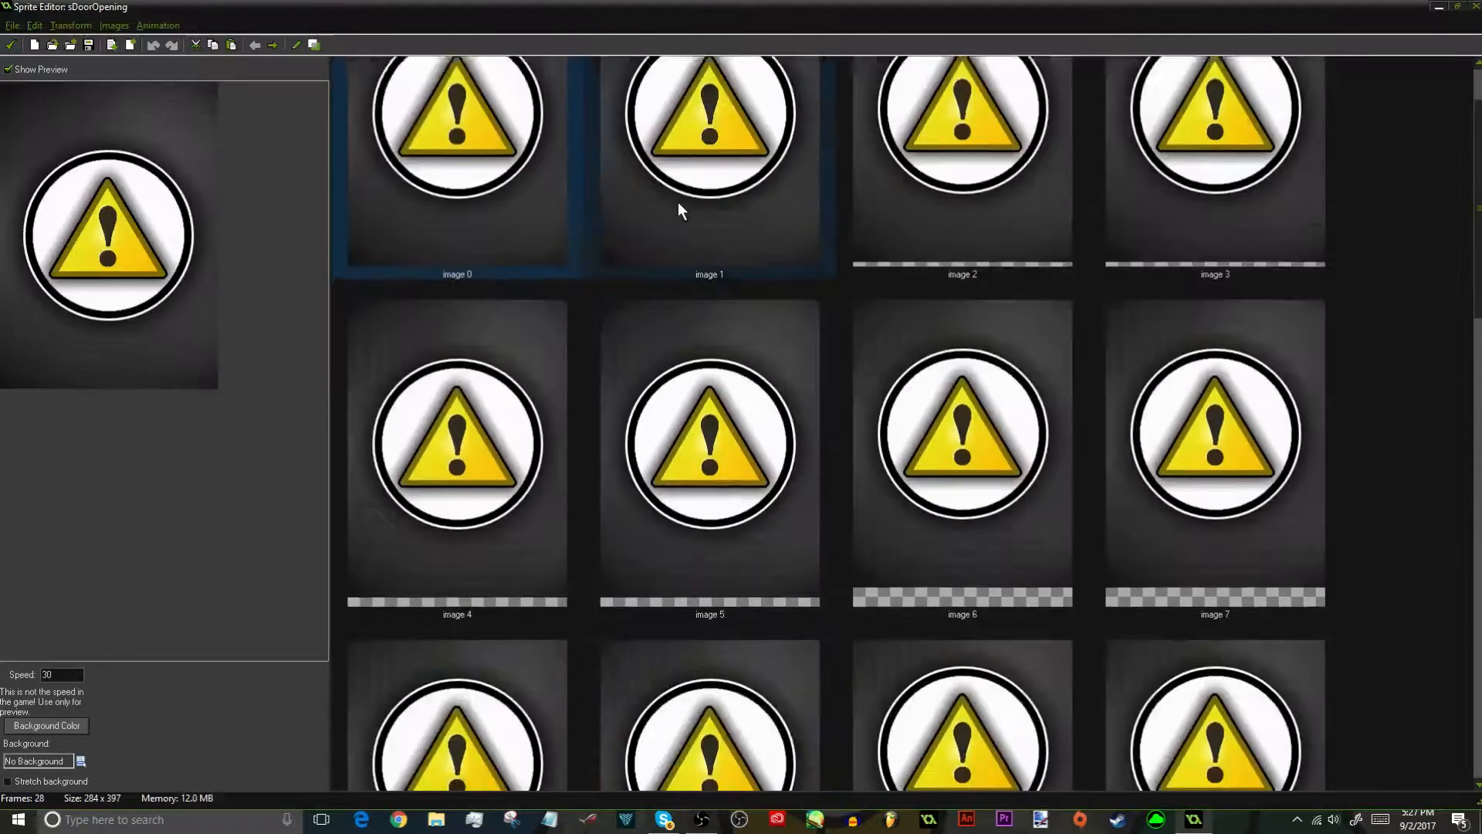
pyautogui.scroll(1, 678, 201)
# Stretch the sDoorOpening animation to 15 frames, and accept the edited sprite and its properties
pyautogui.click(169, 25)
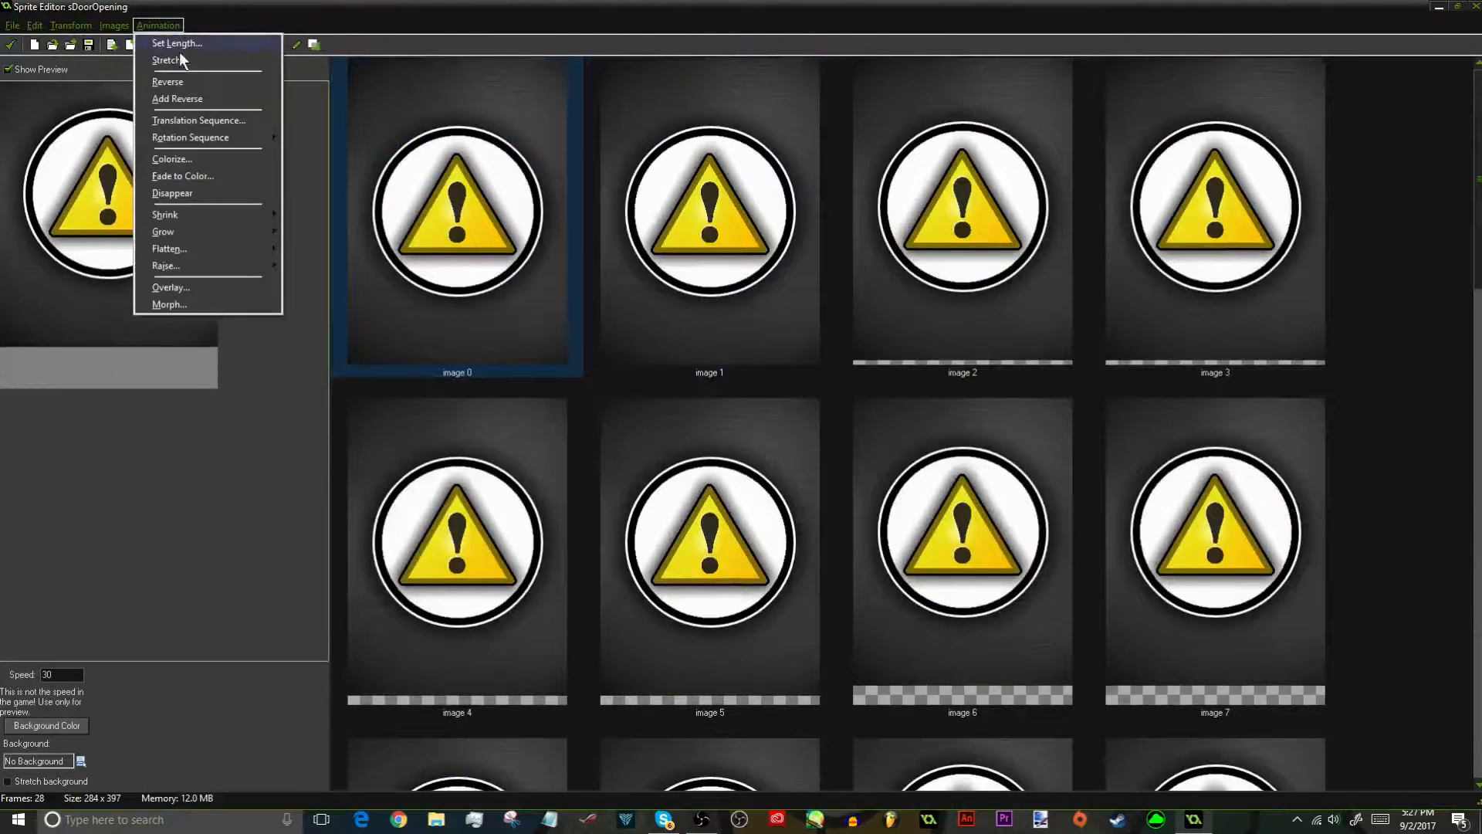
pyautogui.click(174, 60)
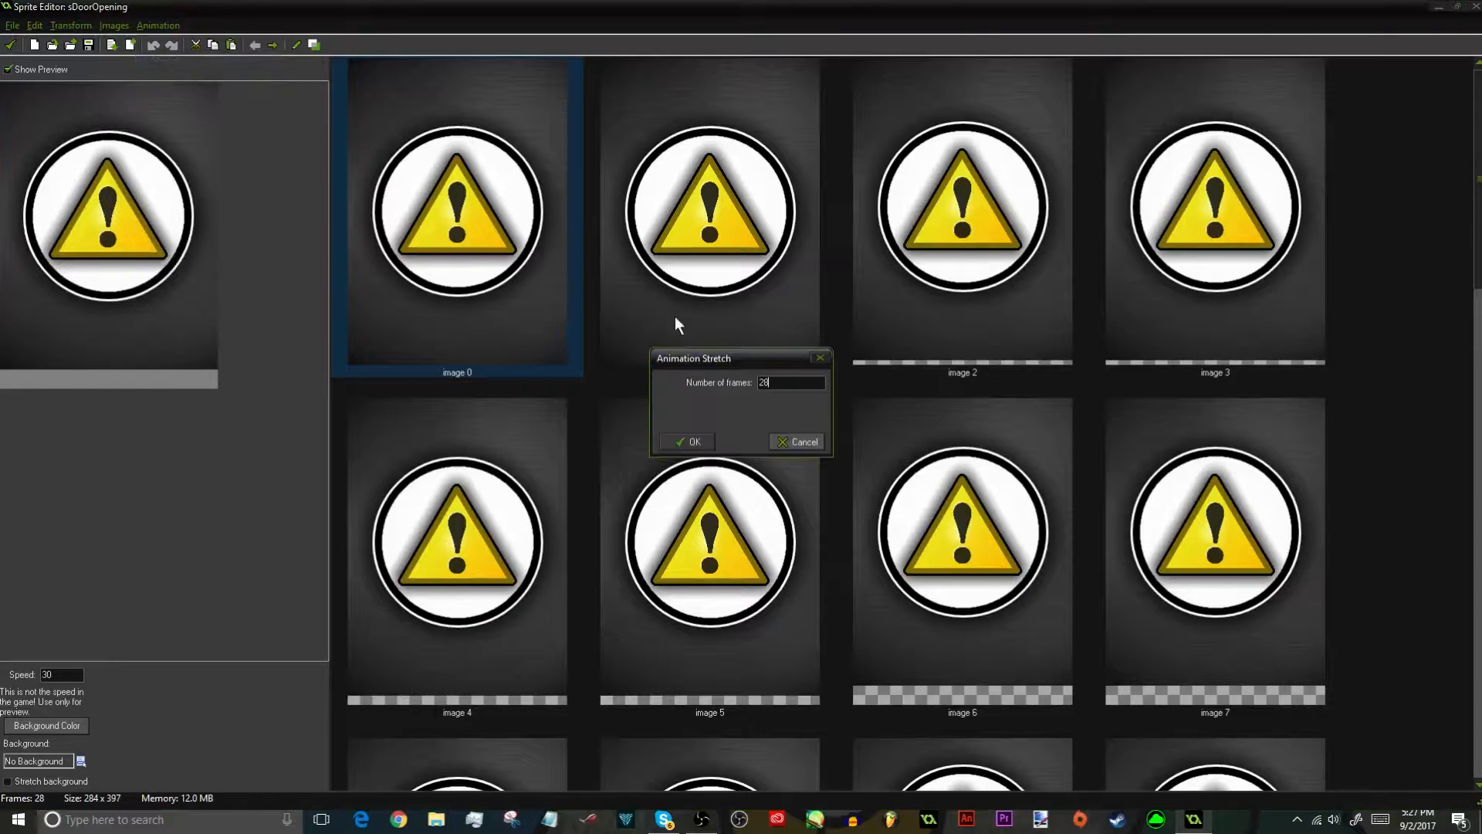
pyautogui.doubleClick(790, 386)
pyautogui.write('15')
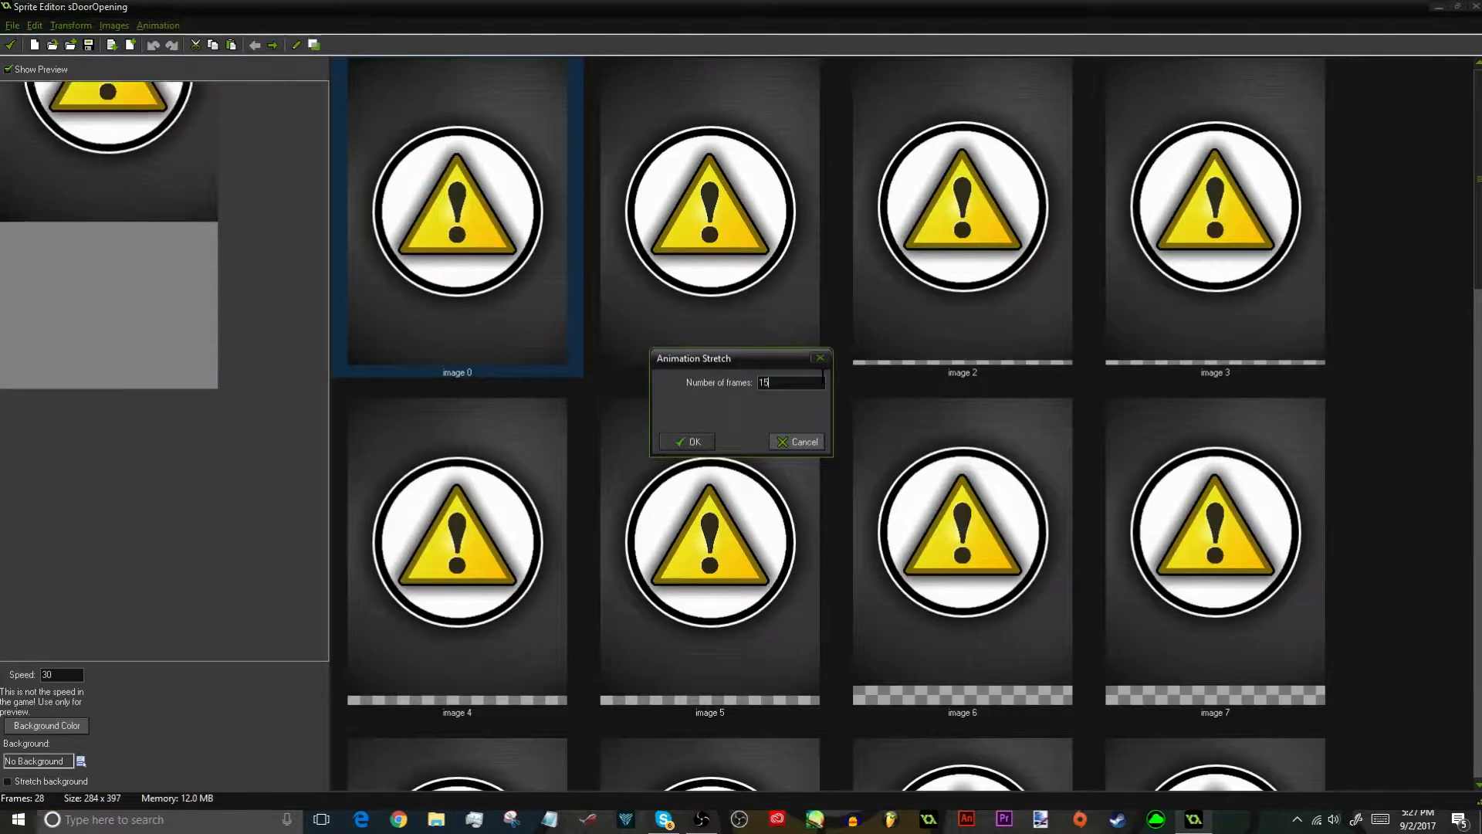
pyautogui.press('Return')
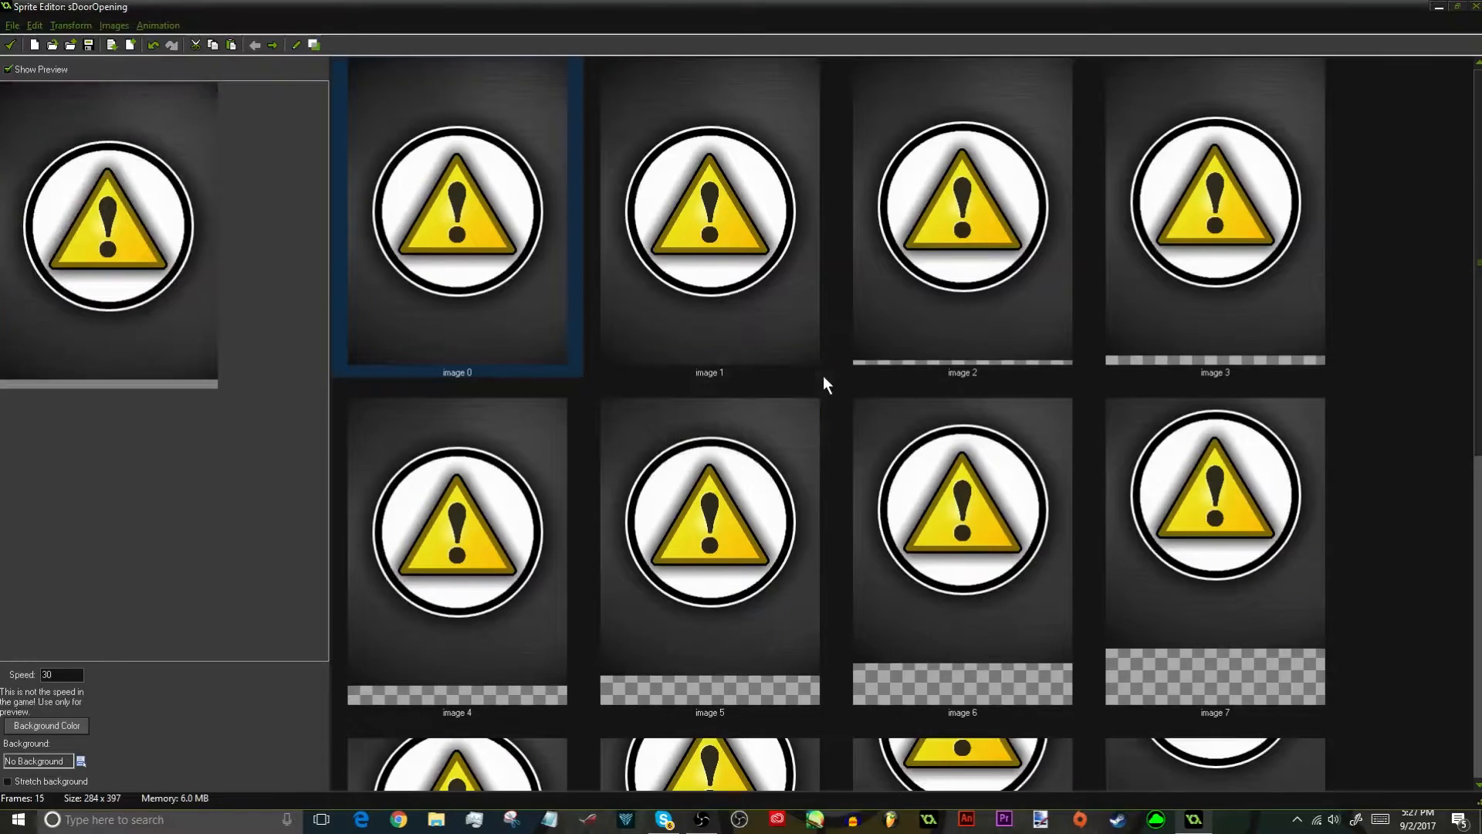
pyautogui.click(10, 44)
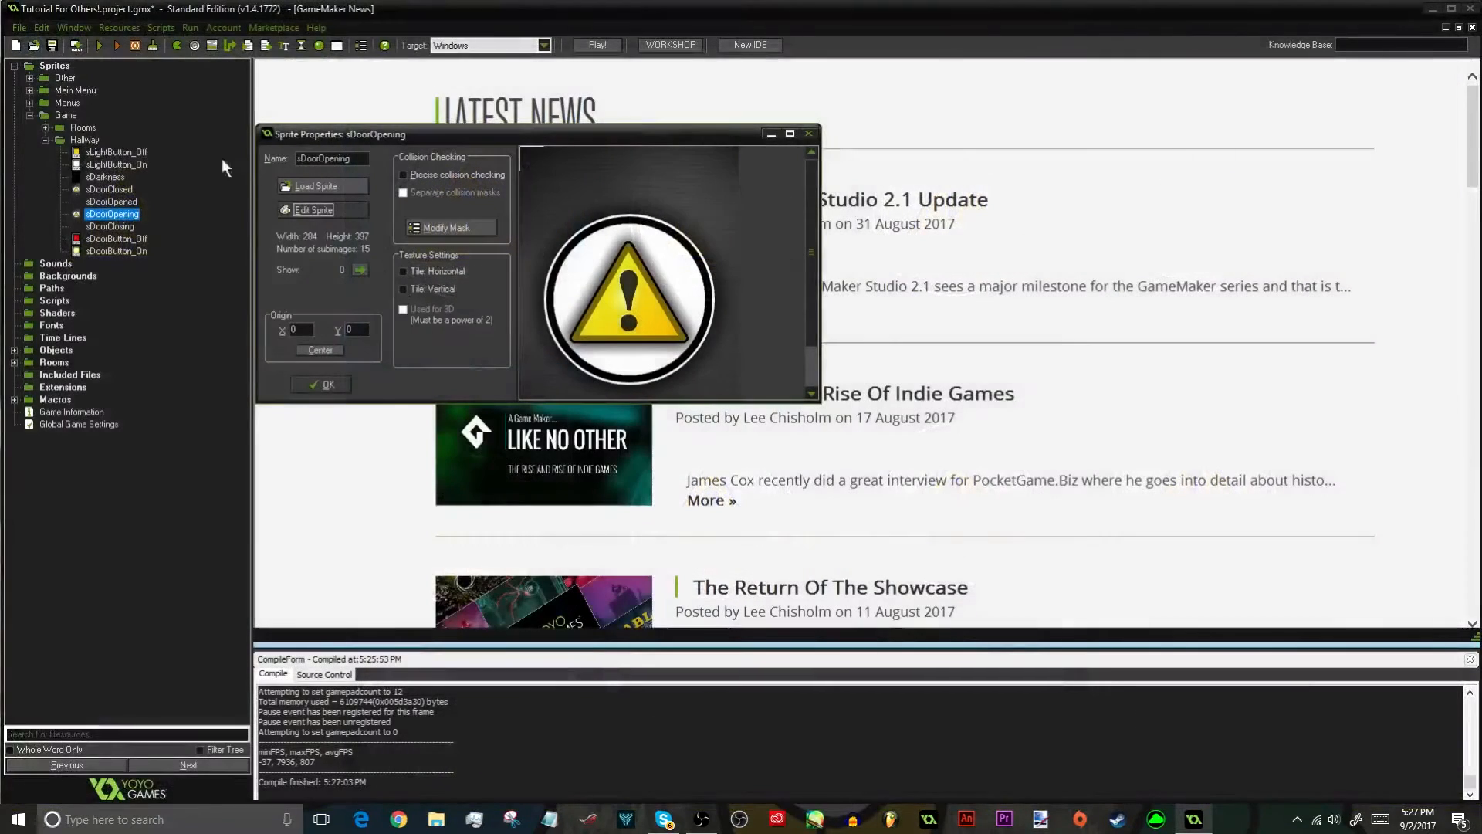
pyautogui.click(324, 384)
# Stretch the sDoorClosing sprite's animation to 15 frames, and accept the edited sprite and its properties
pyautogui.click(118, 226)
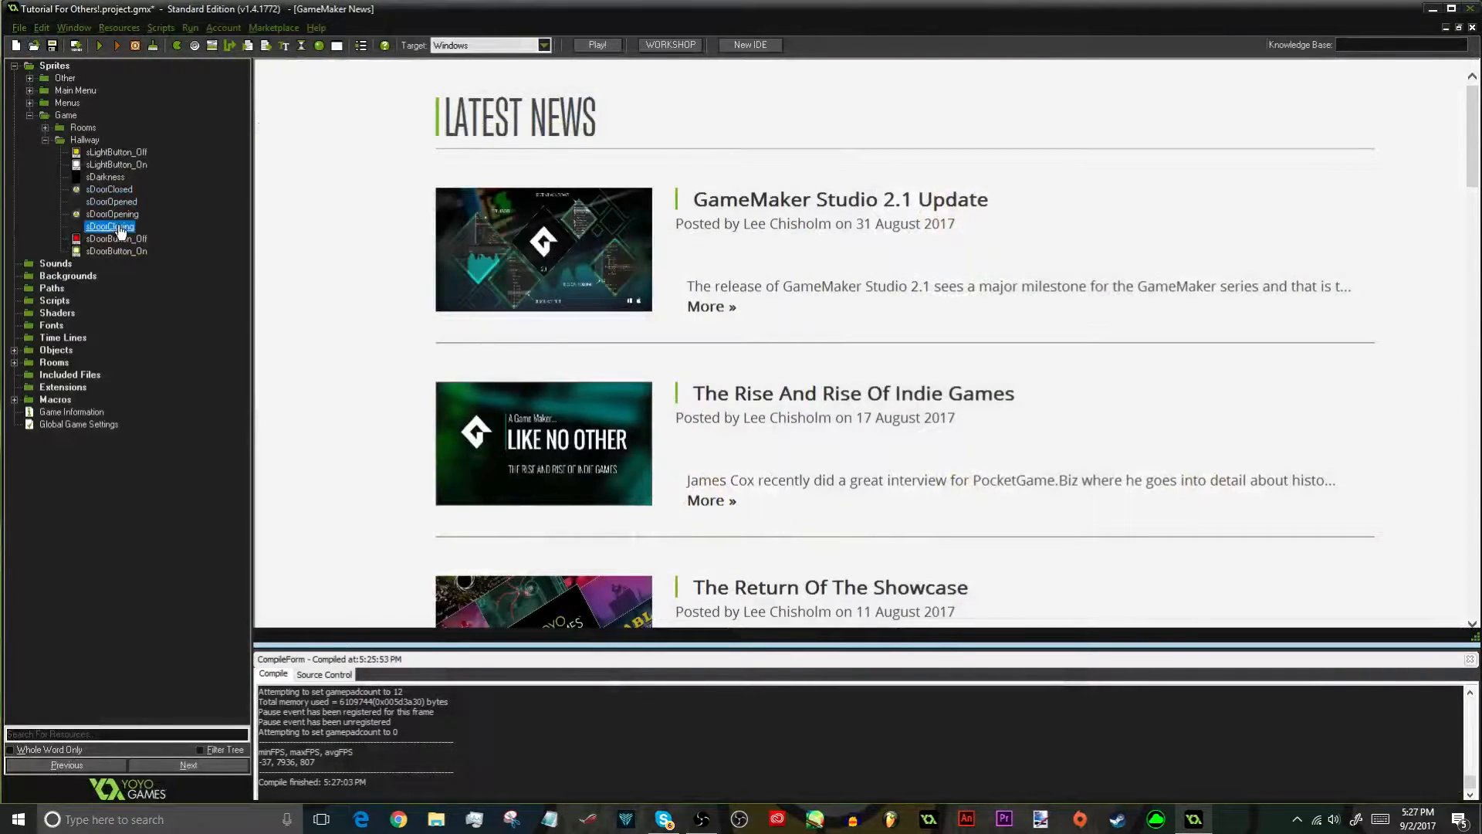
pyautogui.doubleClick(110, 227)
pyautogui.click(322, 211)
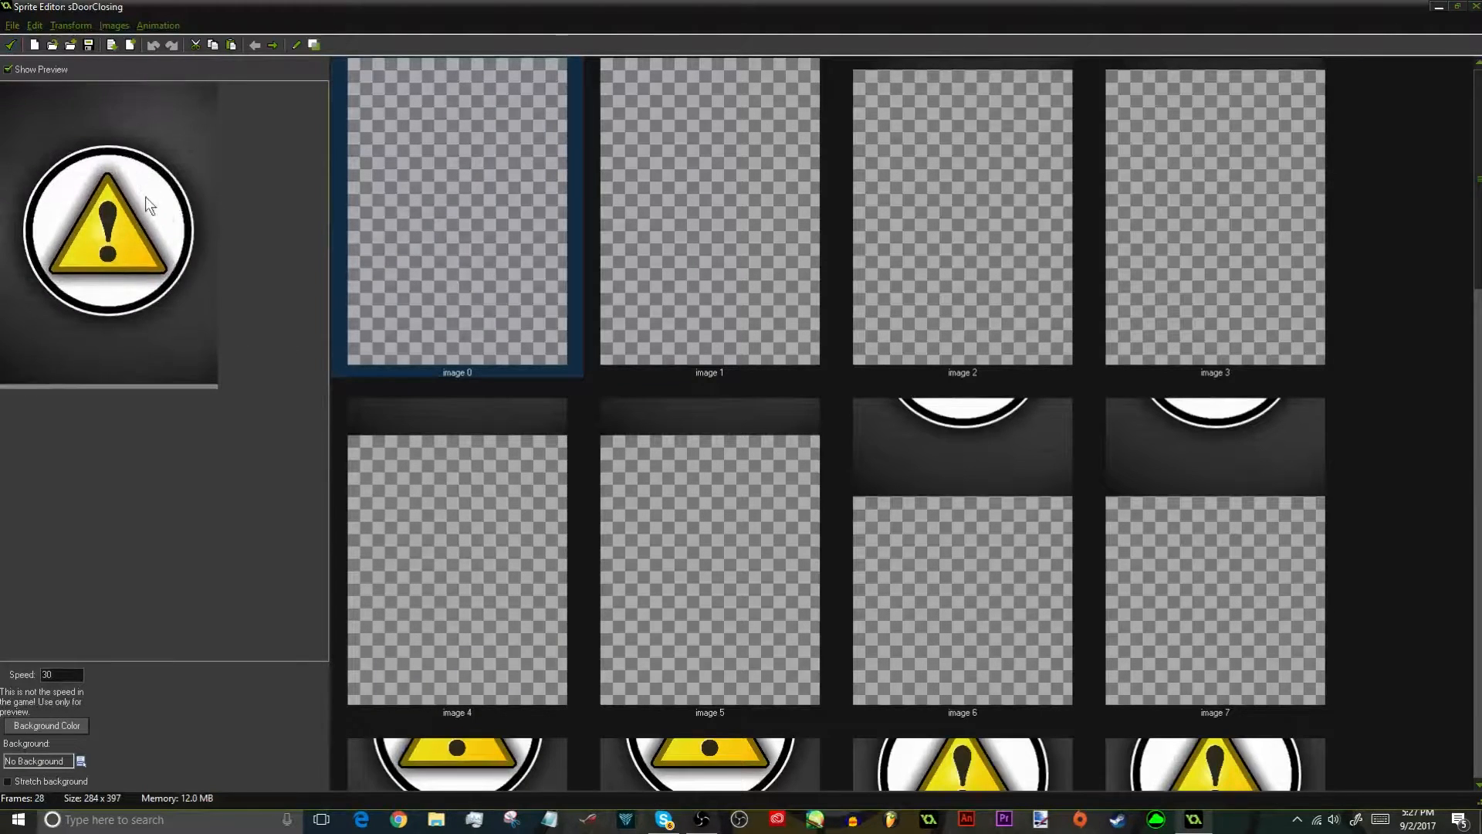
pyautogui.click(151, 25)
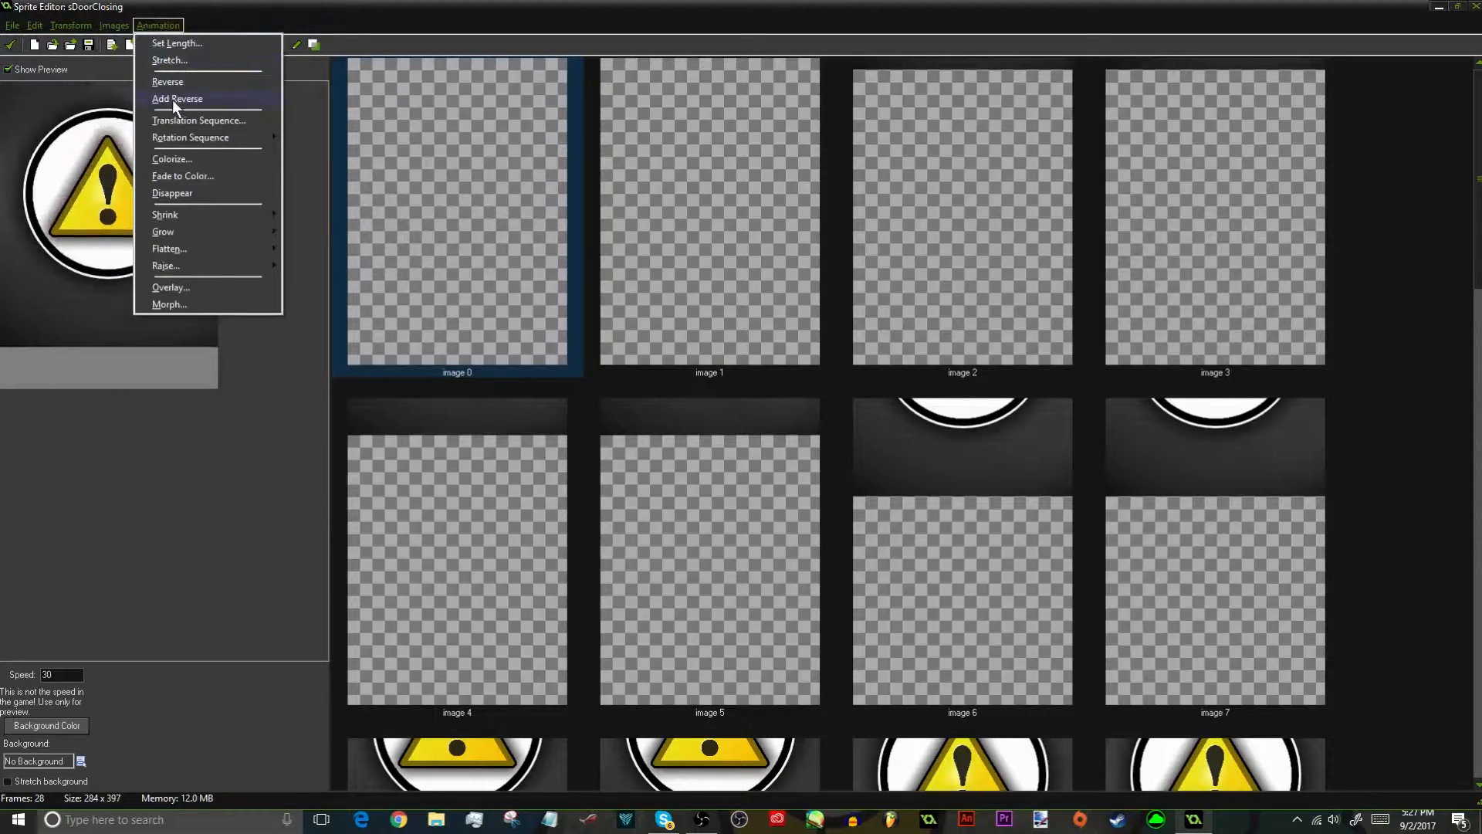
pyautogui.click(190, 59)
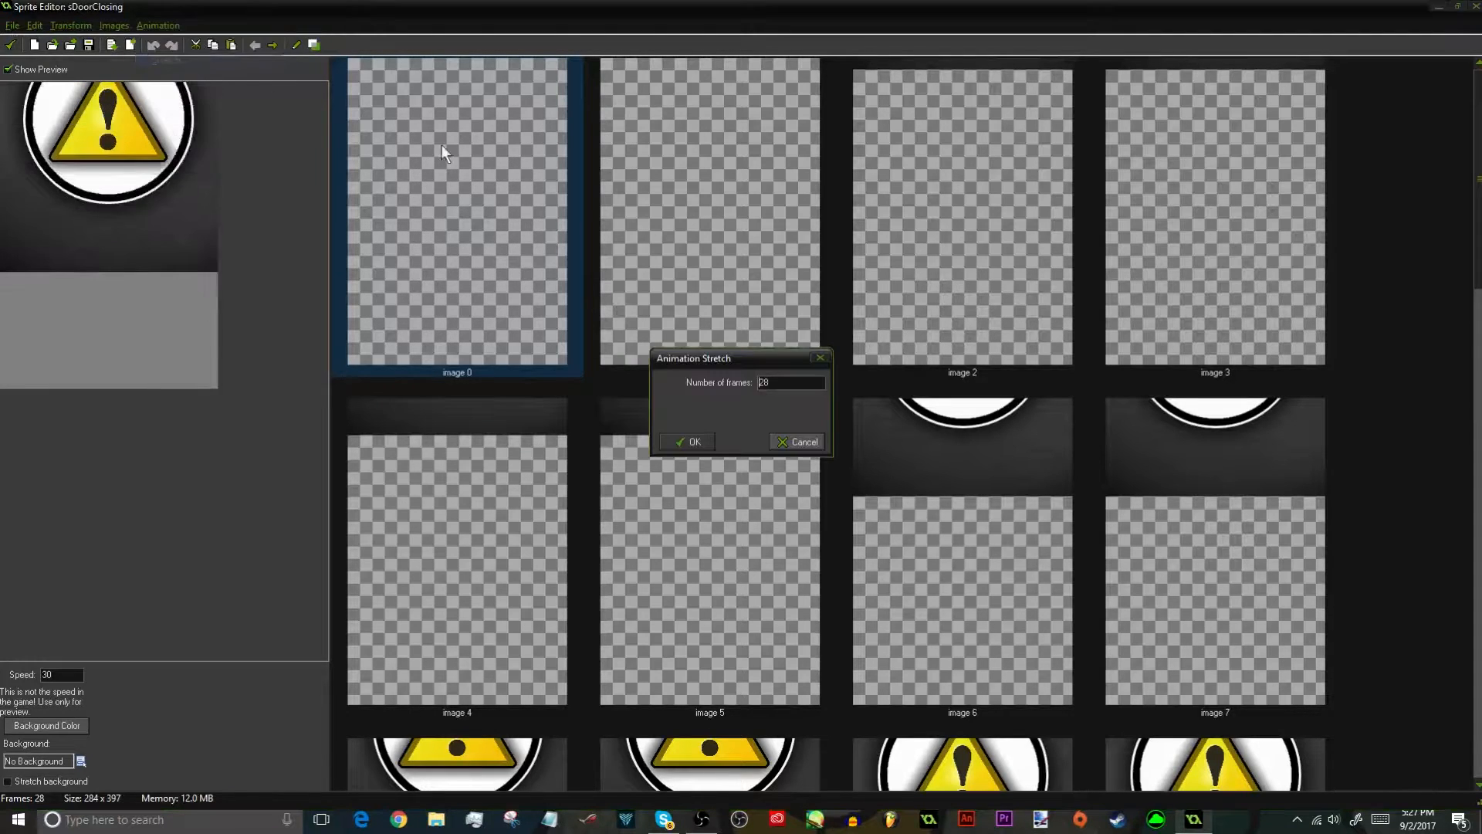
pyautogui.doubleClick(780, 382)
pyautogui.write('15')
pyautogui.press('Return')
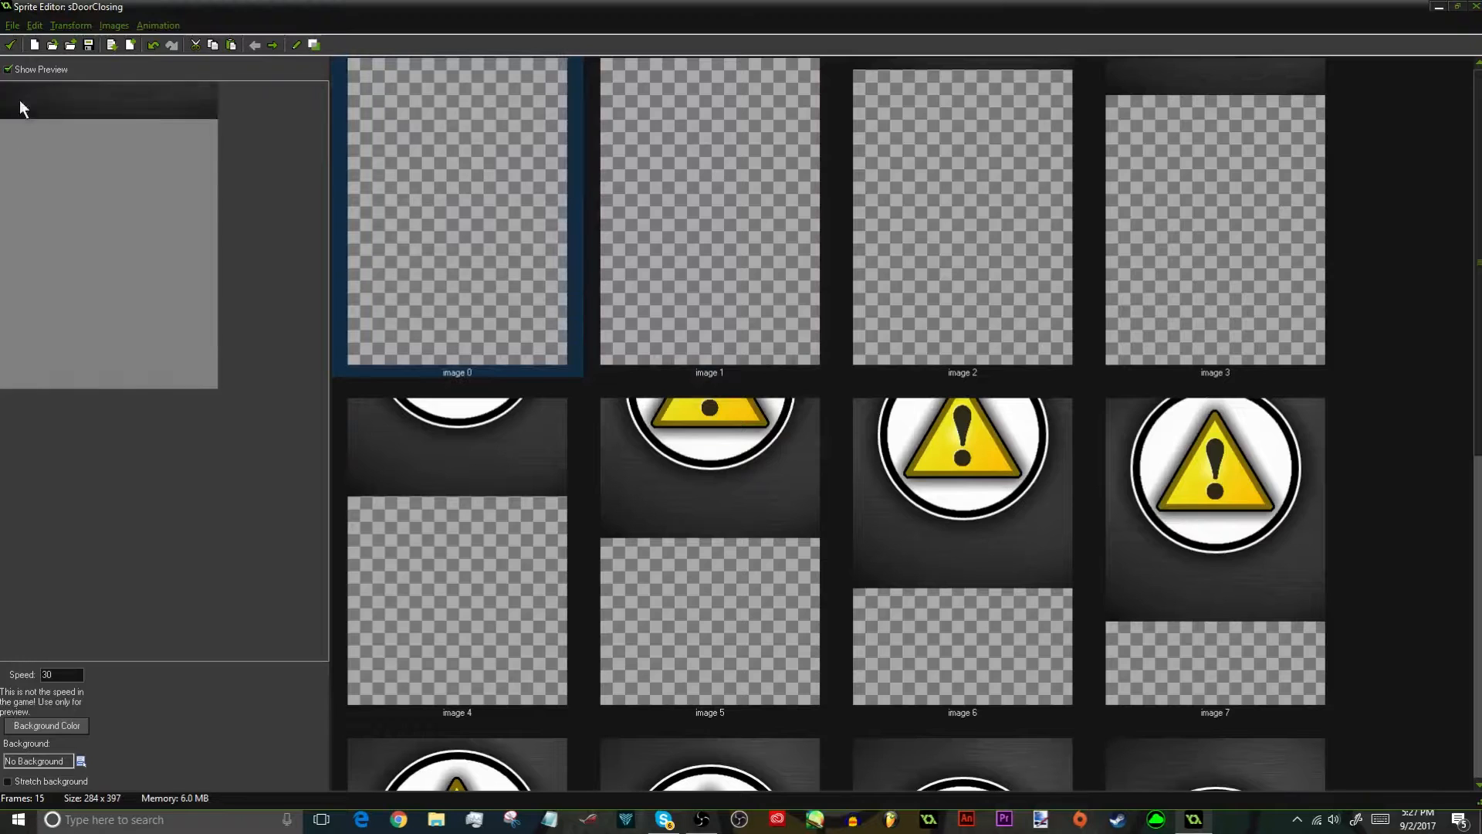
pyautogui.click(10, 45)
pyautogui.click(312, 378)
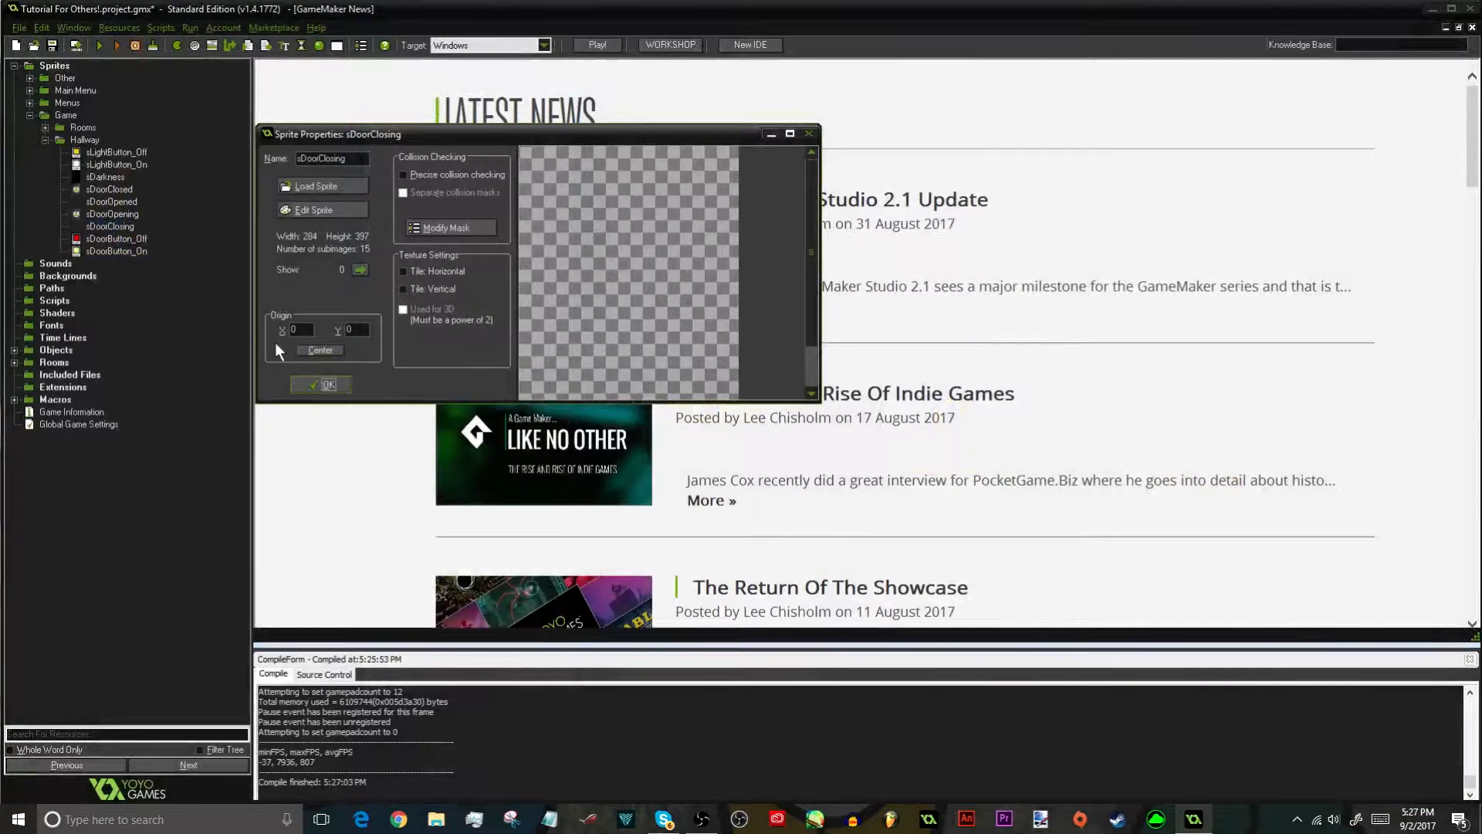
# Collapse the Hallway, Game and Sprites folders in the resource tree
pyautogui.click(45, 140)
pyautogui.click(29, 115)
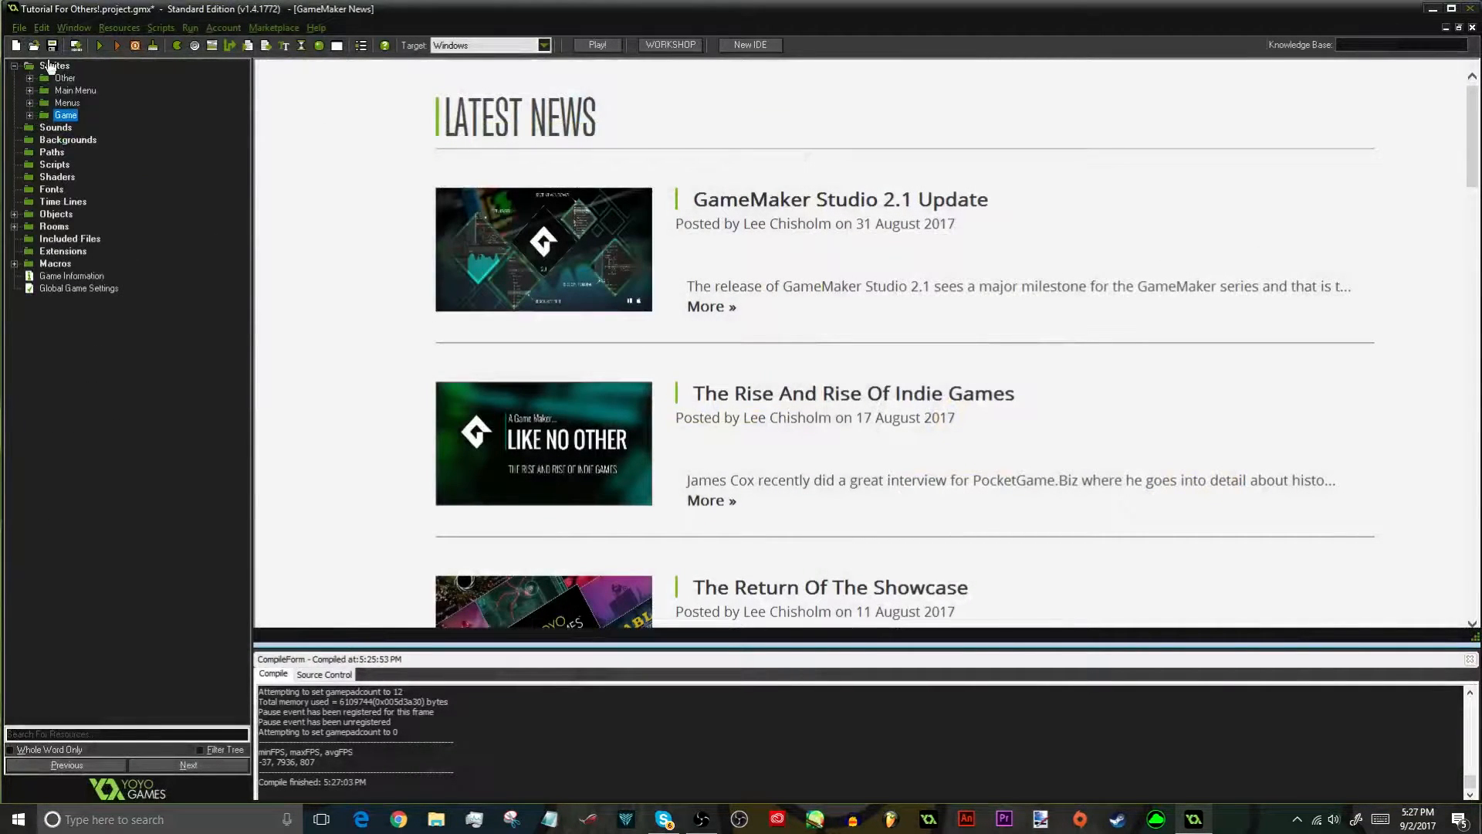
pyautogui.click(14, 66)
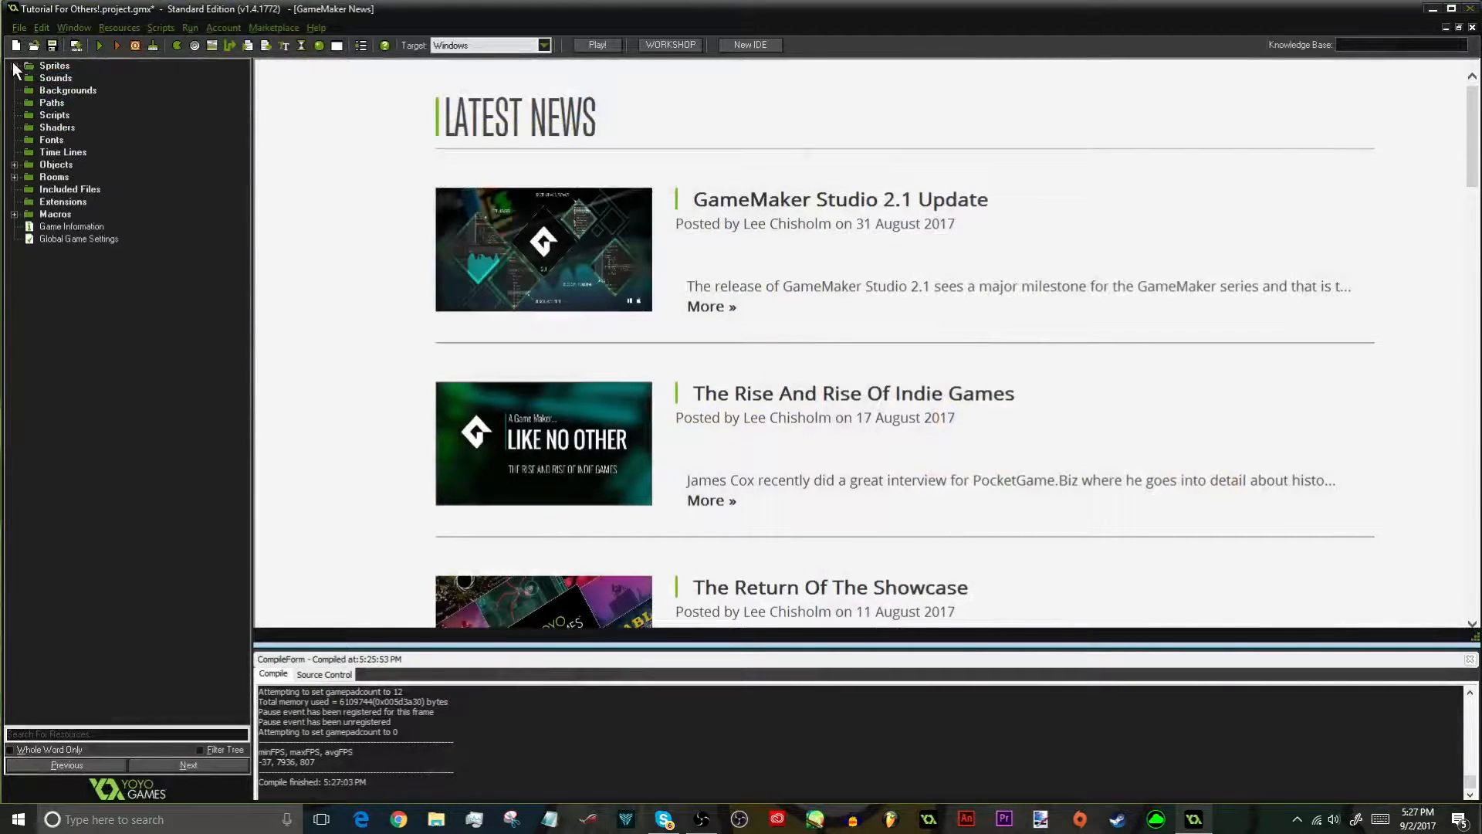
# Run the game, start a New Game, and test closing and reopening the door with the Door button
pyautogui.click(104, 52)
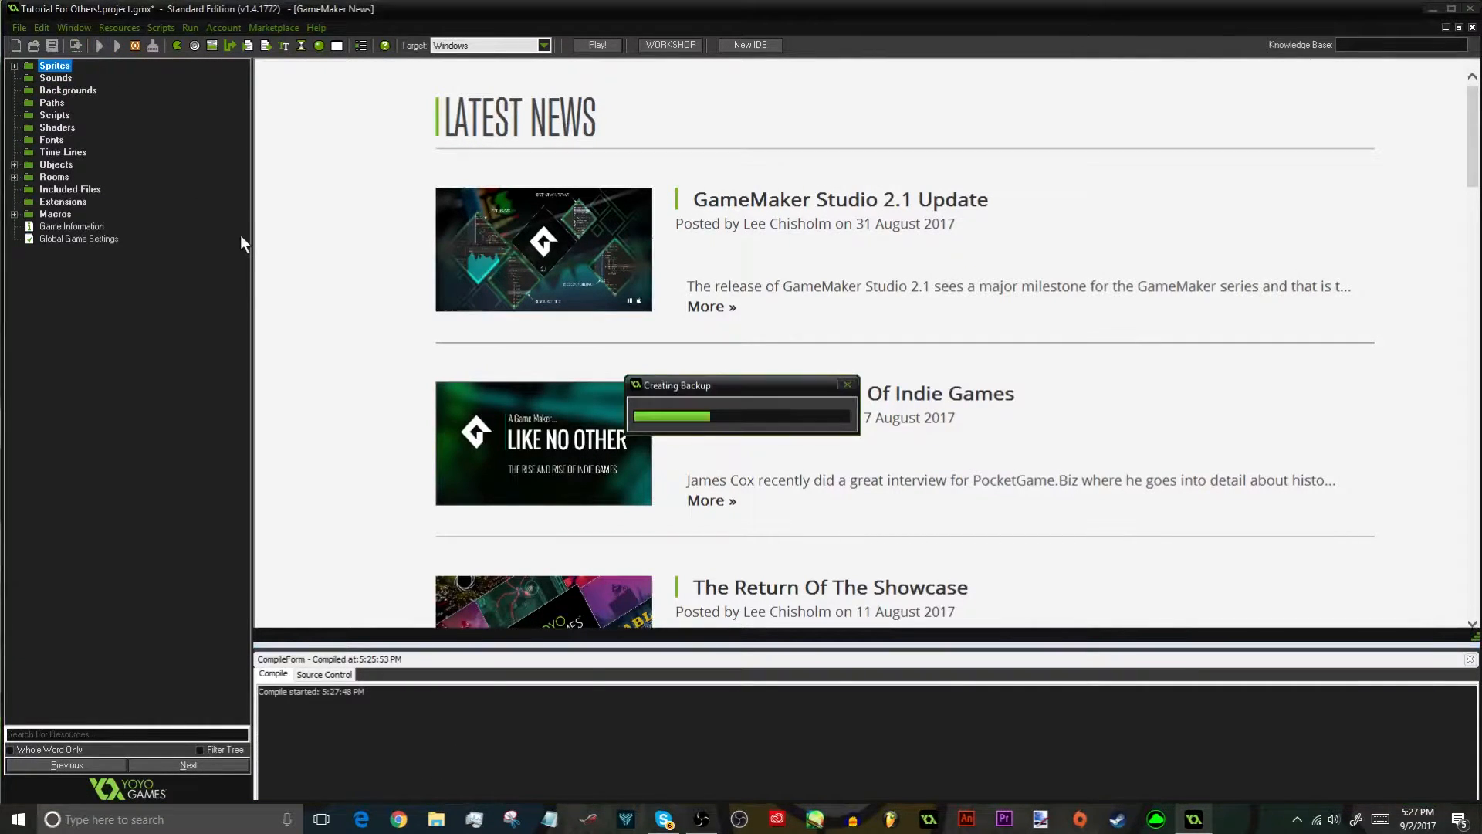
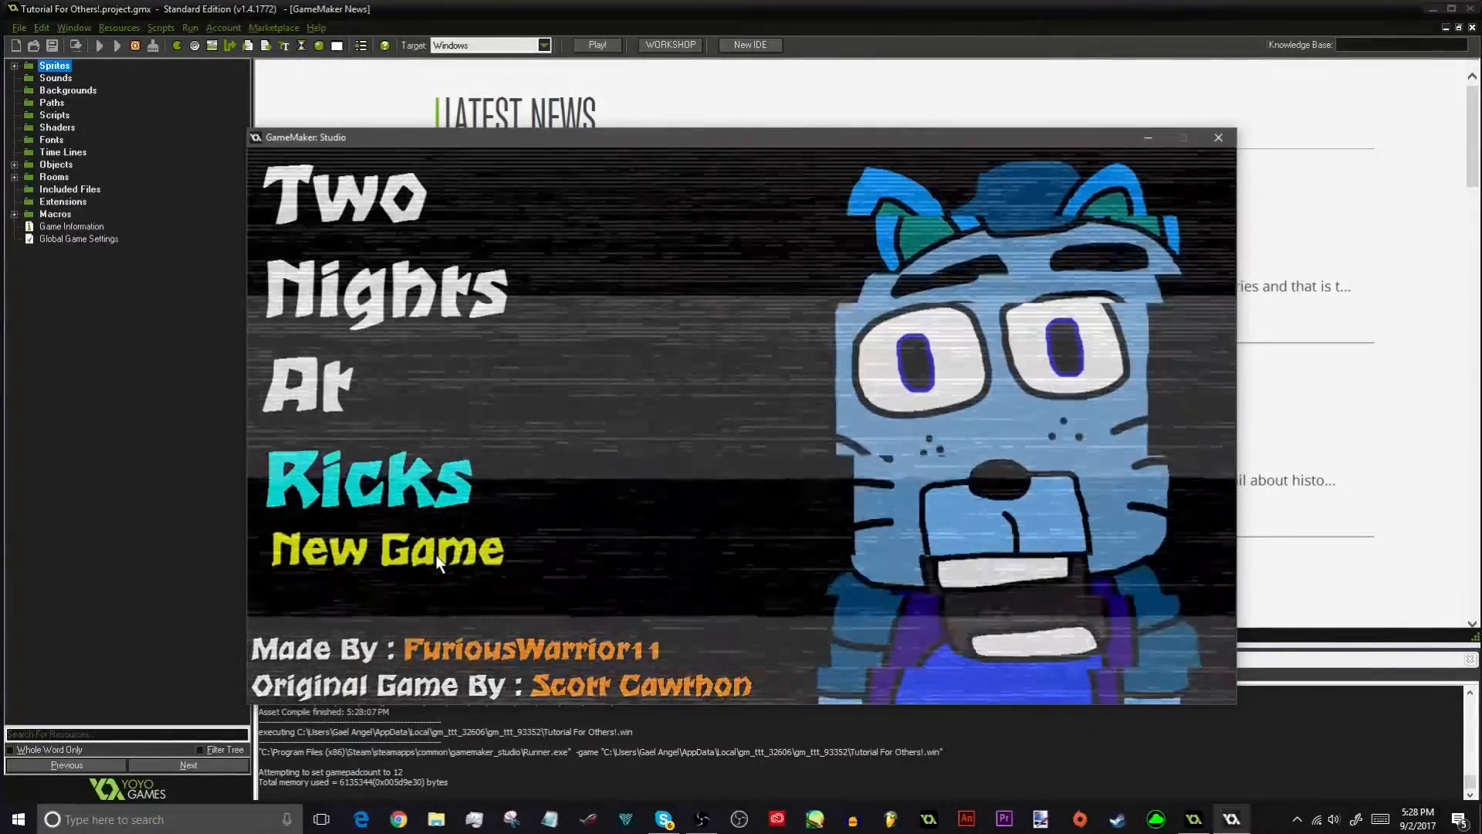
pyautogui.click(437, 556)
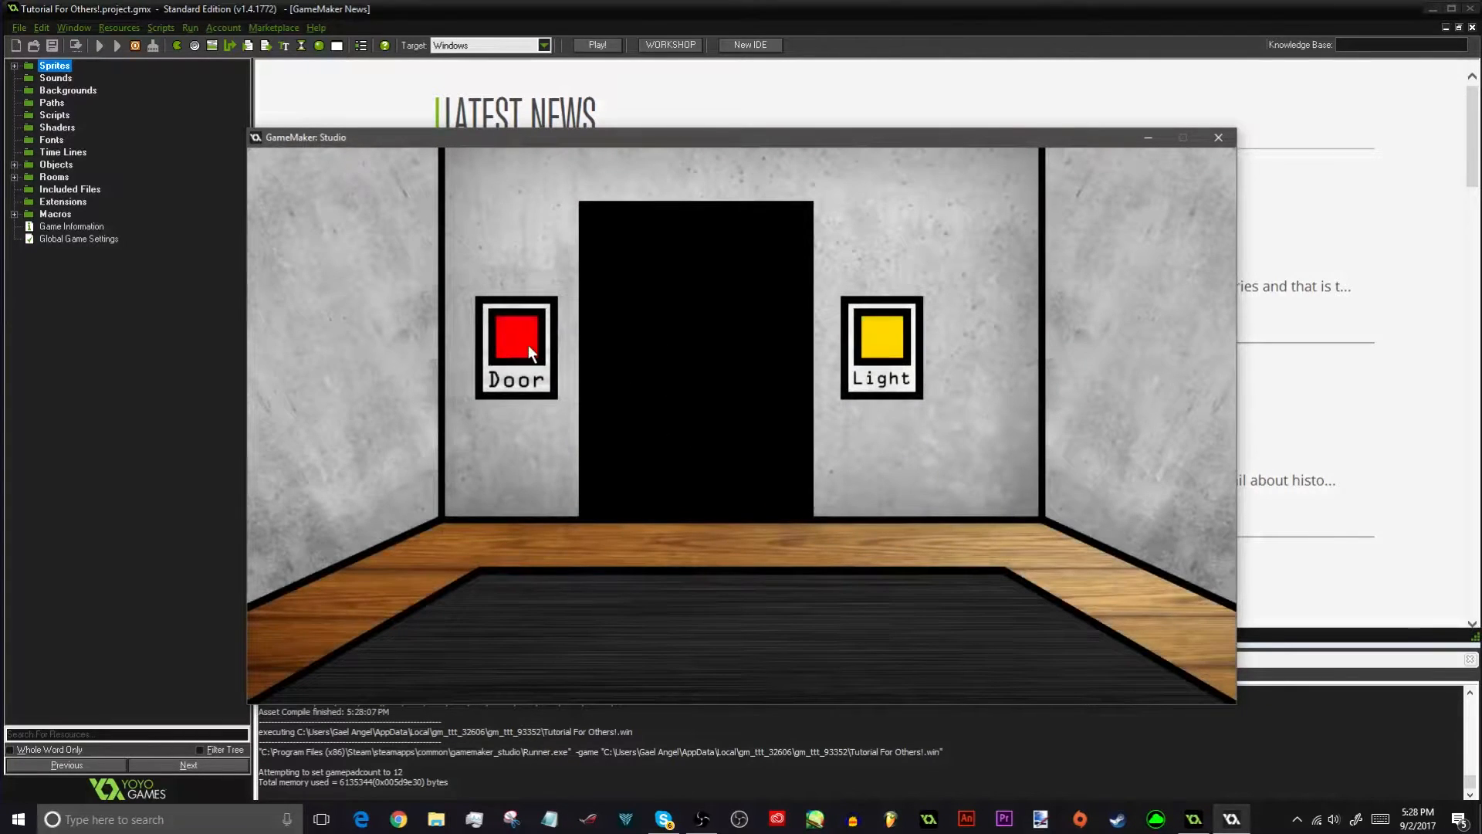
pyautogui.click(517, 336)
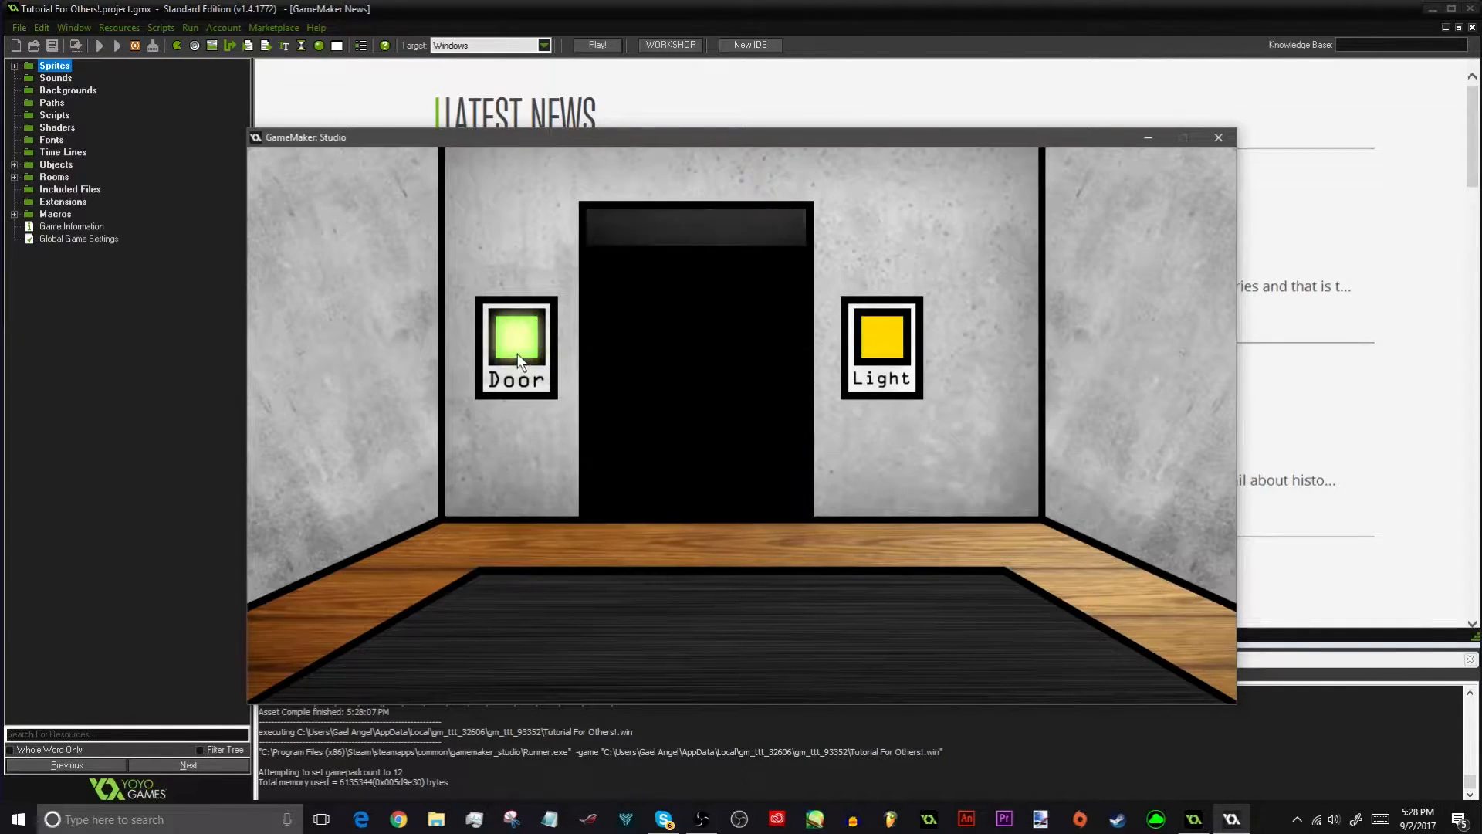
pyautogui.click(519, 361)
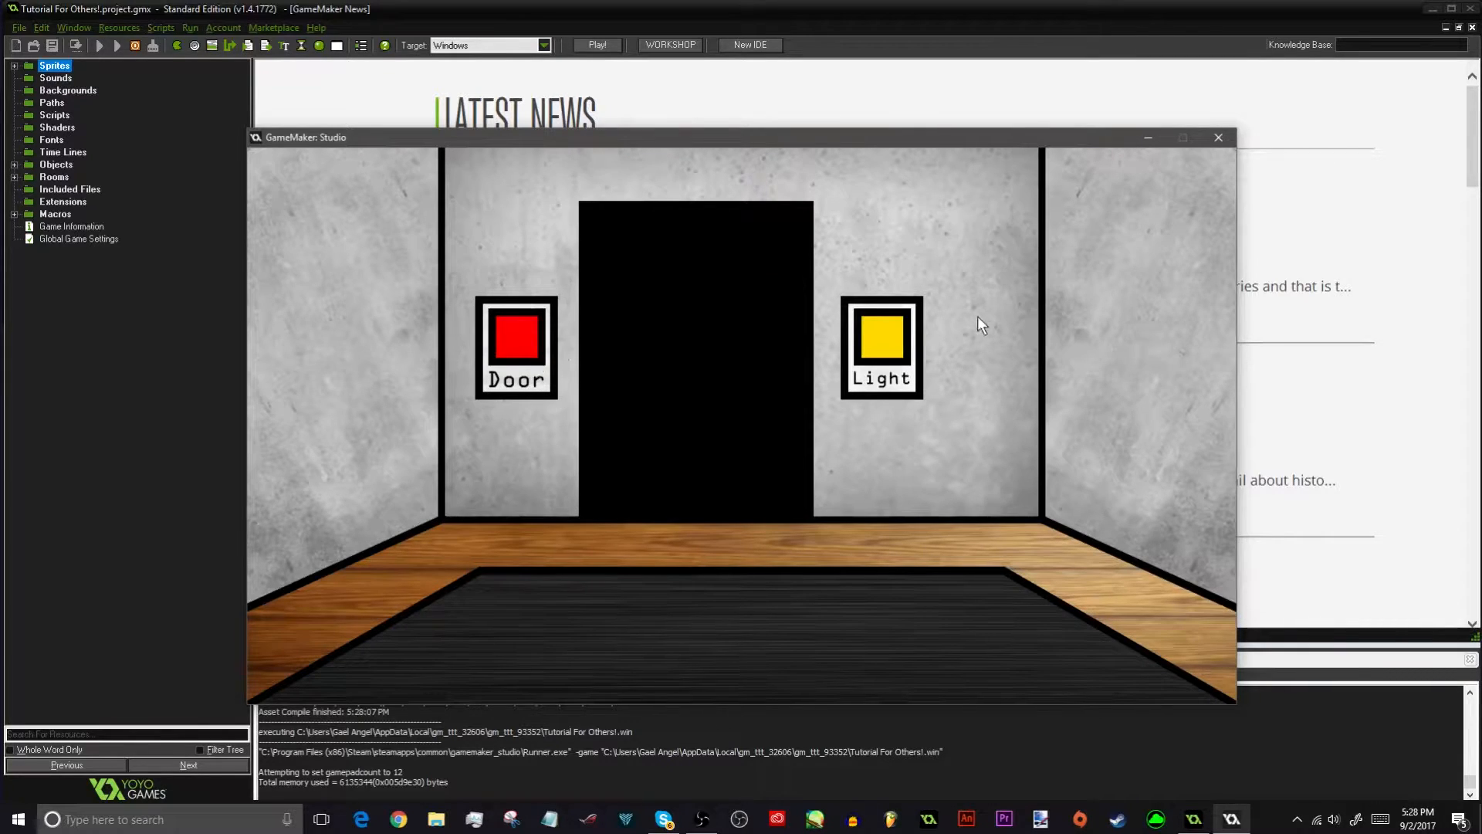
# Test the Light and Door buttons in quick succession in the running game, and close the game window
pyautogui.click(907, 346)
pyautogui.click(527, 349)
pyautogui.click(526, 349)
pyautogui.click(869, 348)
pyautogui.click(514, 342)
pyautogui.click(515, 340)
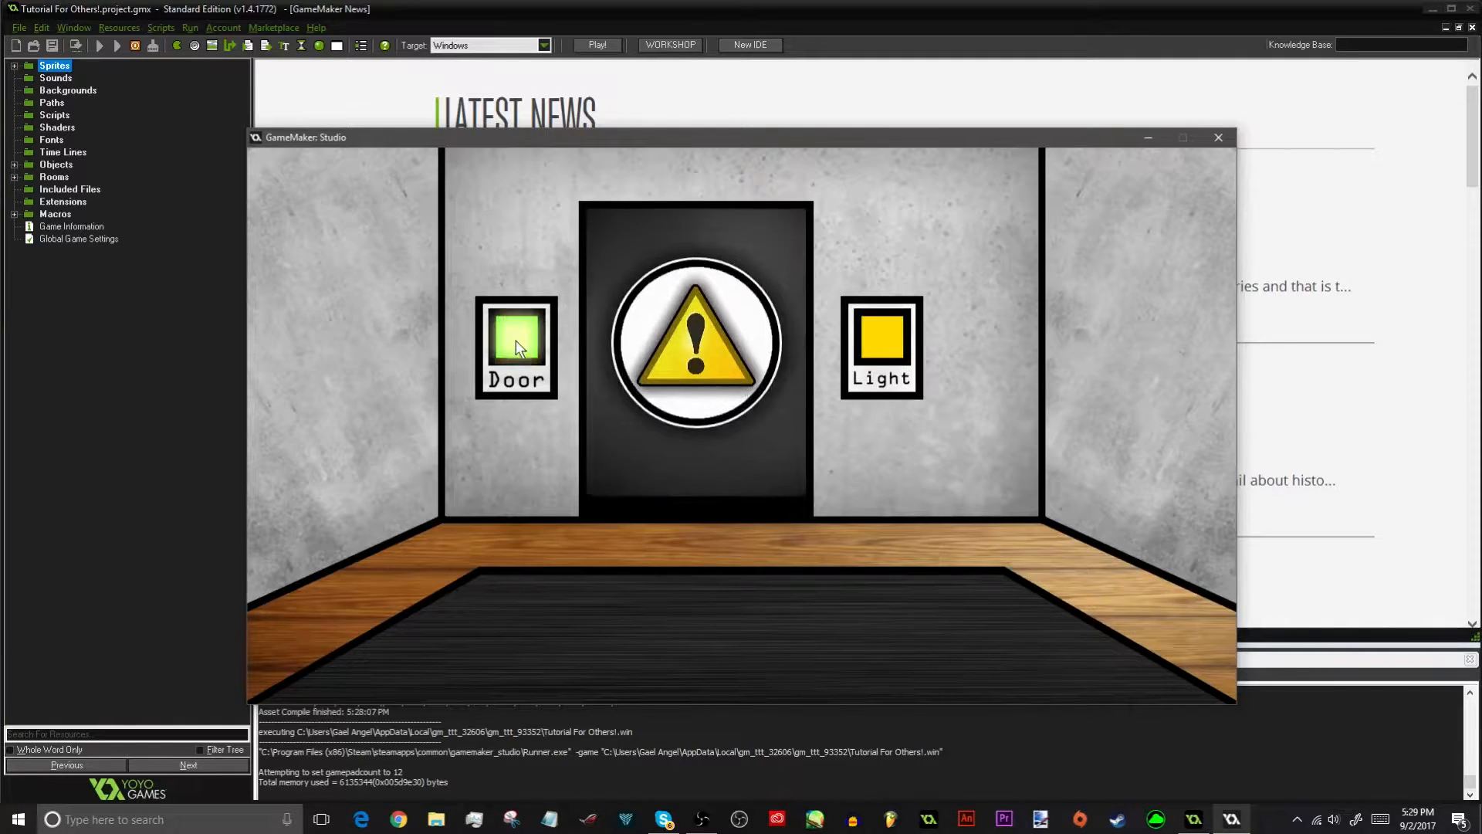
pyautogui.click(515, 339)
pyautogui.click(505, 343)
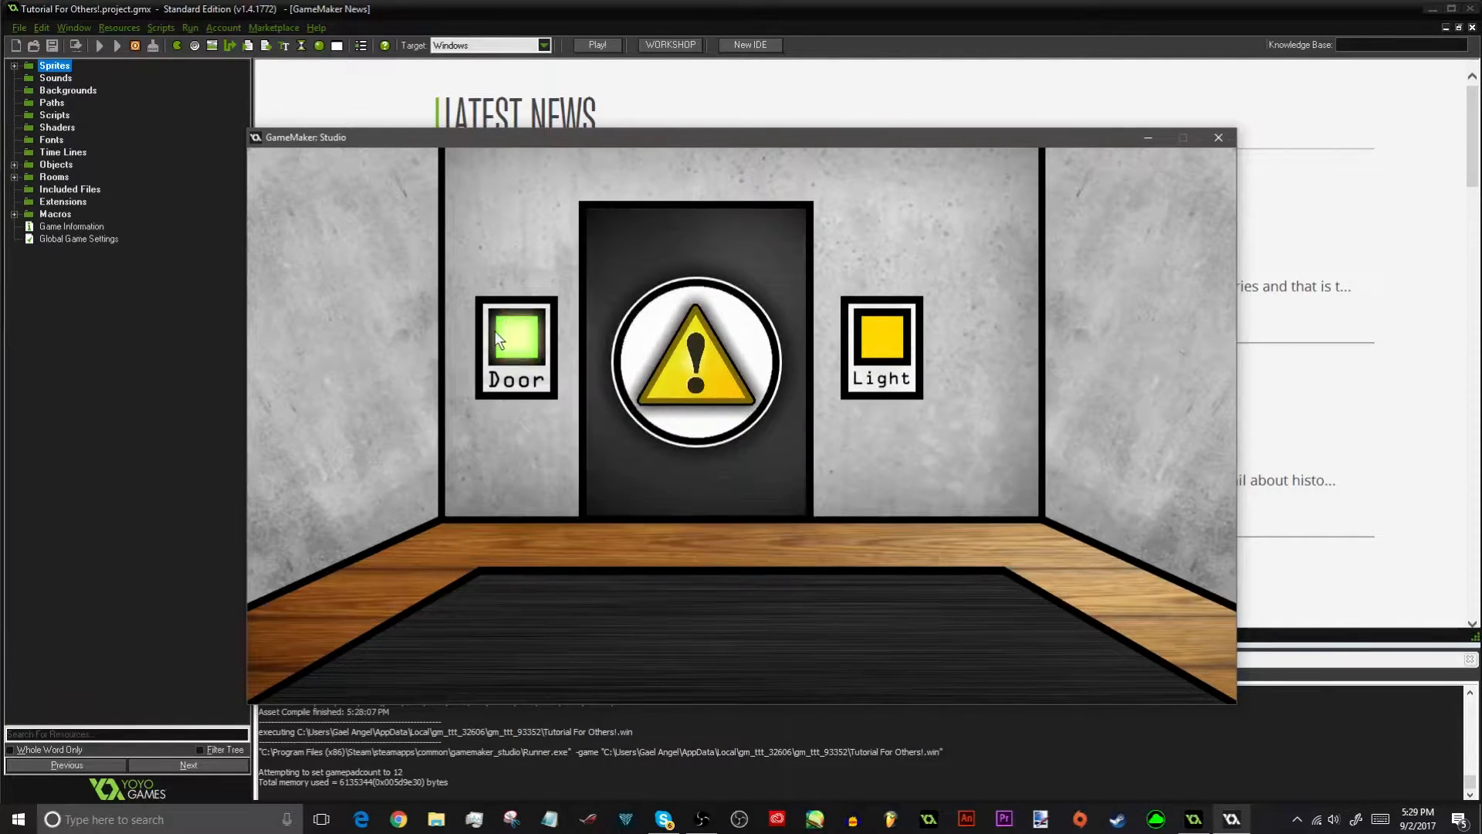
pyautogui.click(494, 352)
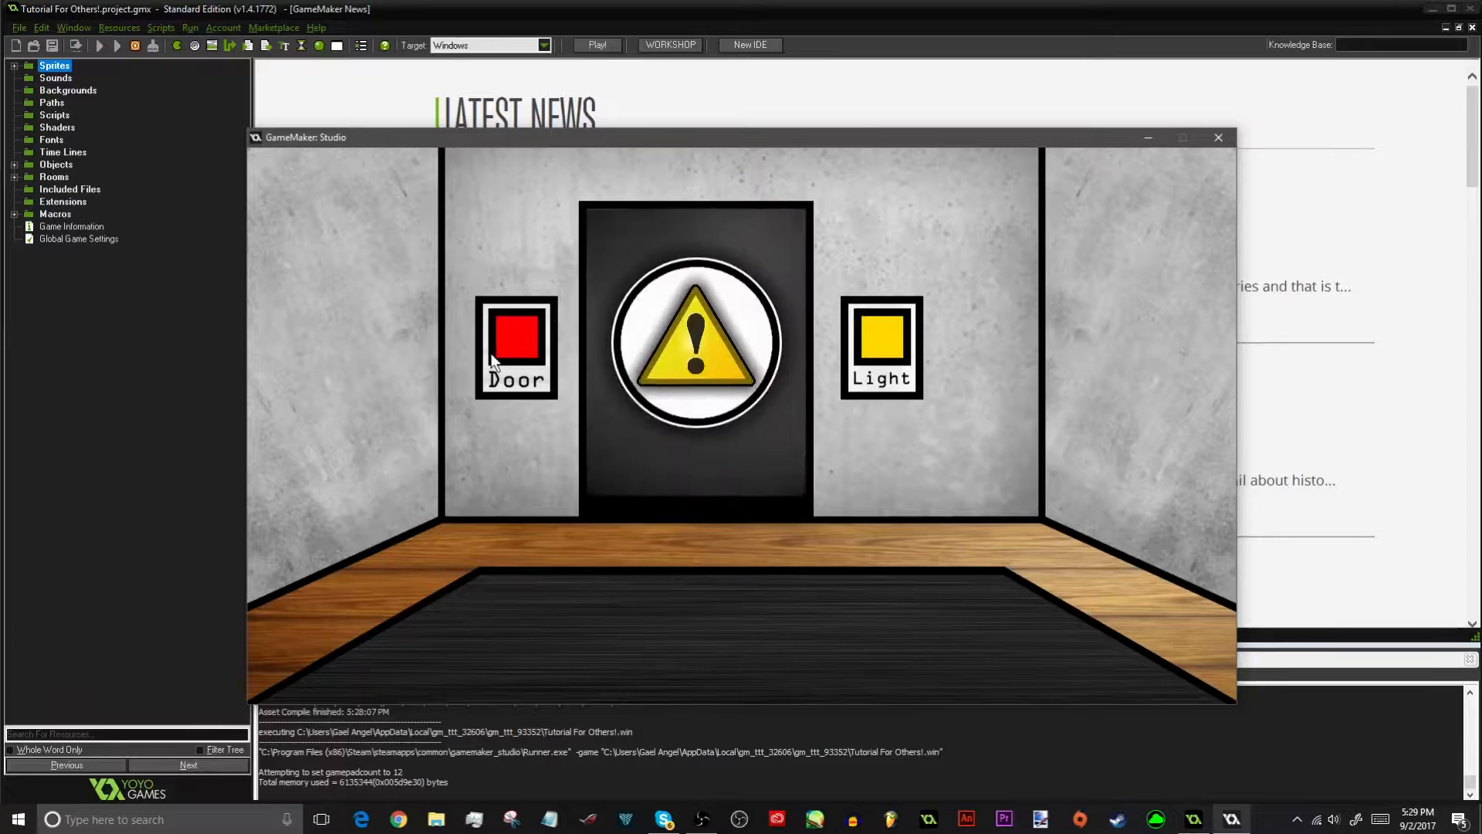
pyautogui.click(517, 311)
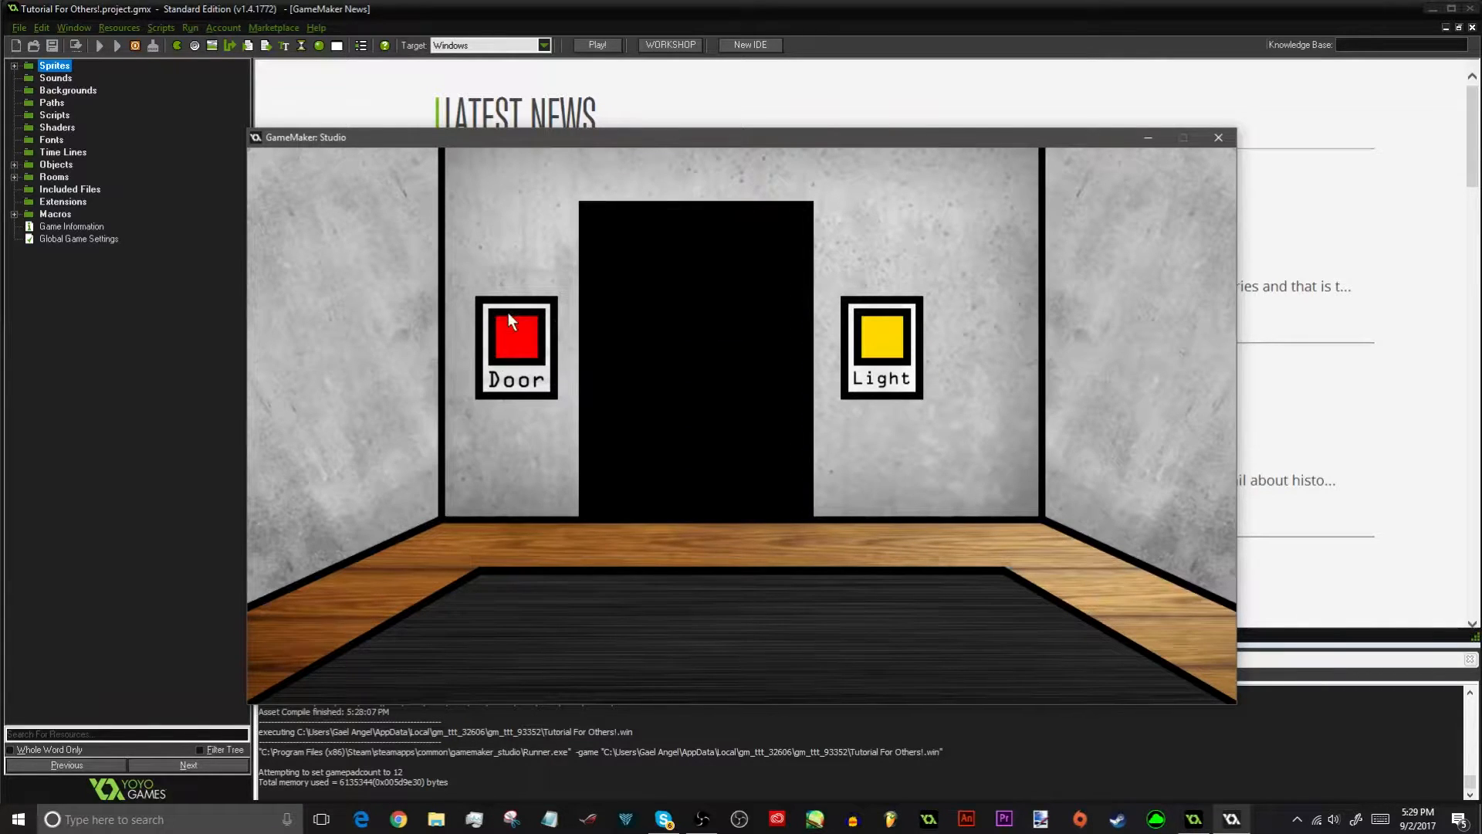
pyautogui.click(1219, 141)
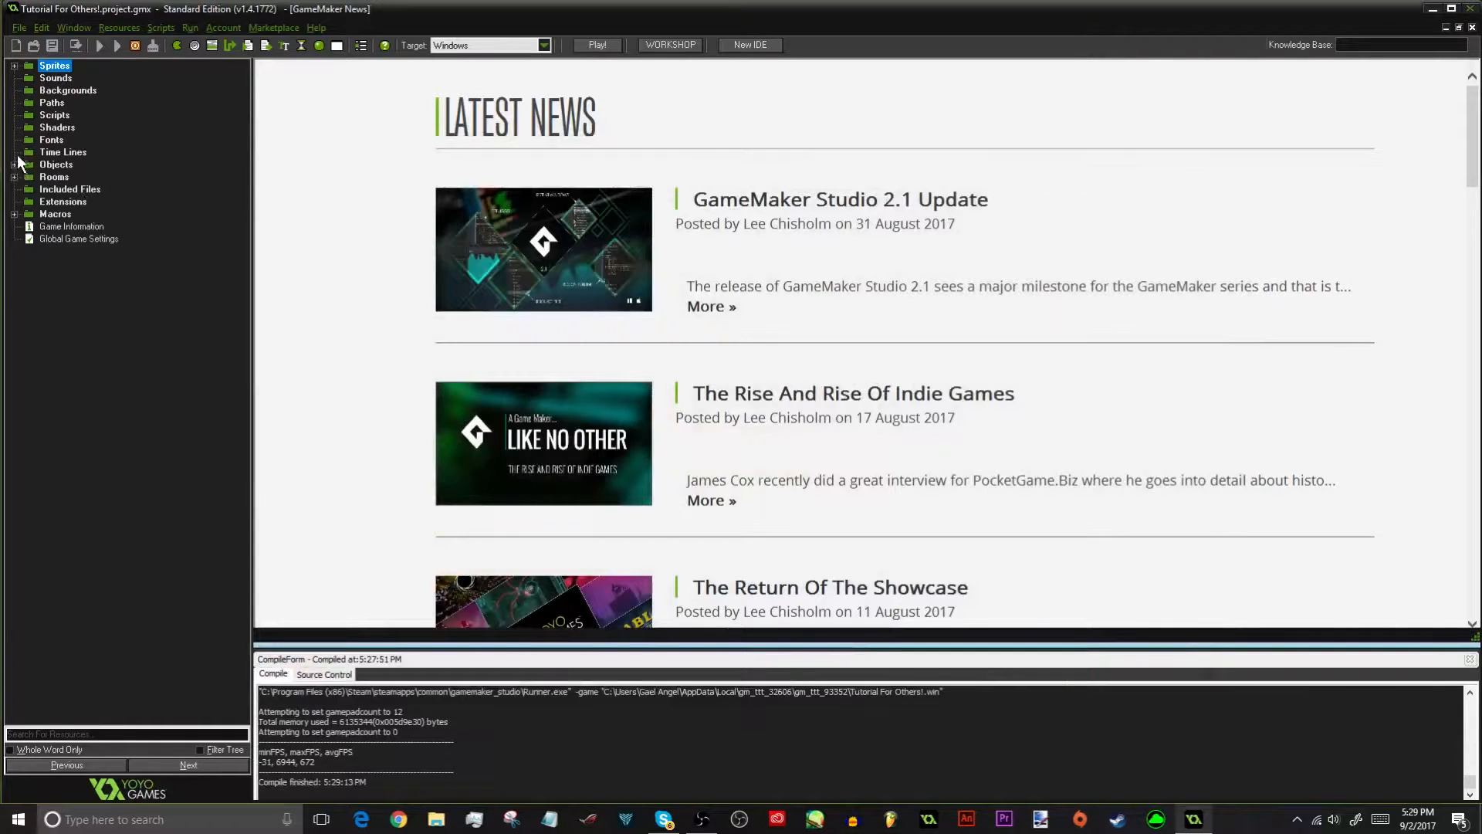
# Open the oDoorClosed object in the Game Hallway group and add Create and Alarm 0 events to it
pyautogui.click(14, 166)
pyautogui.click(30, 215)
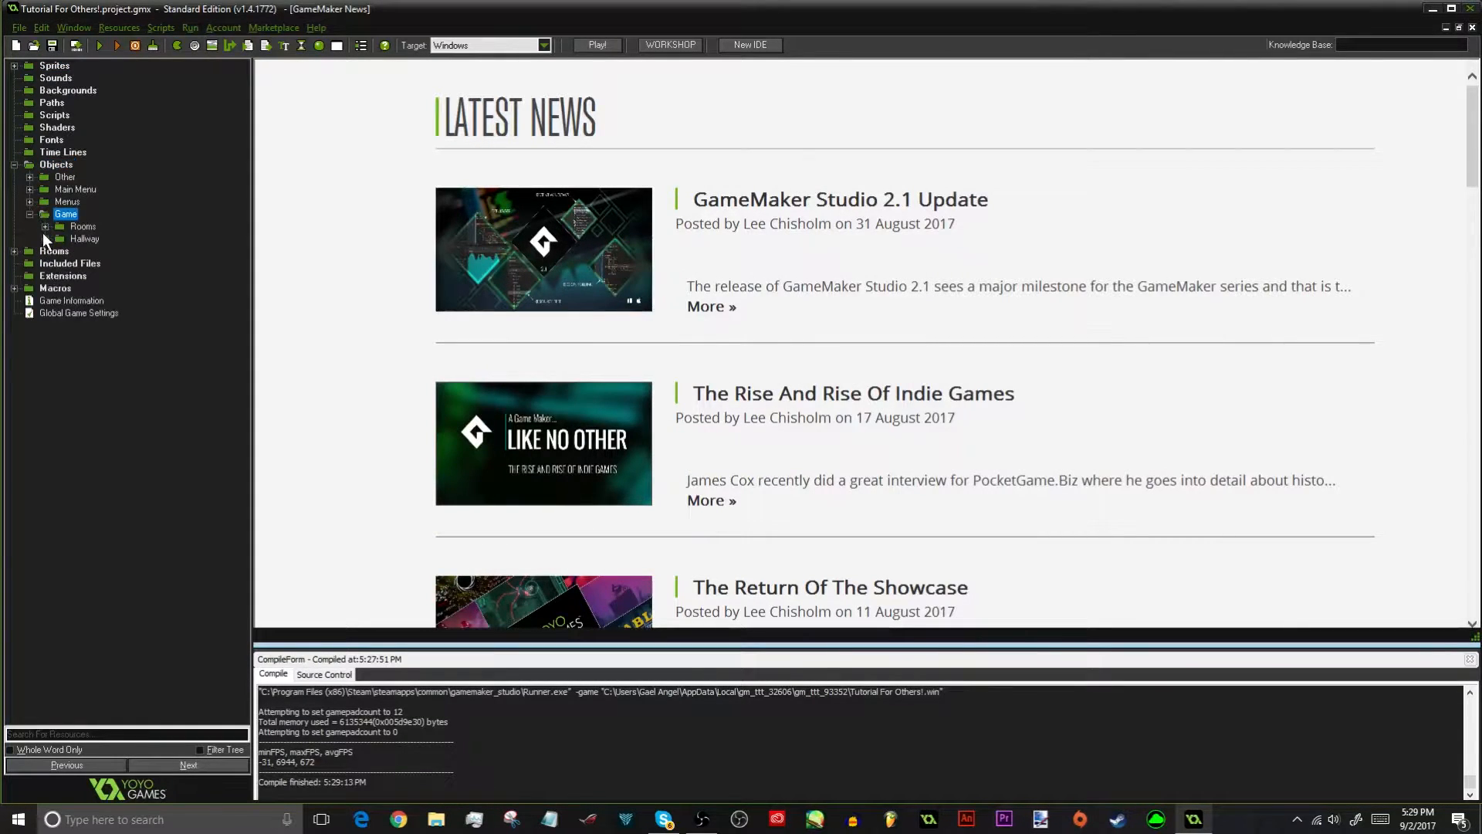
pyautogui.click(45, 239)
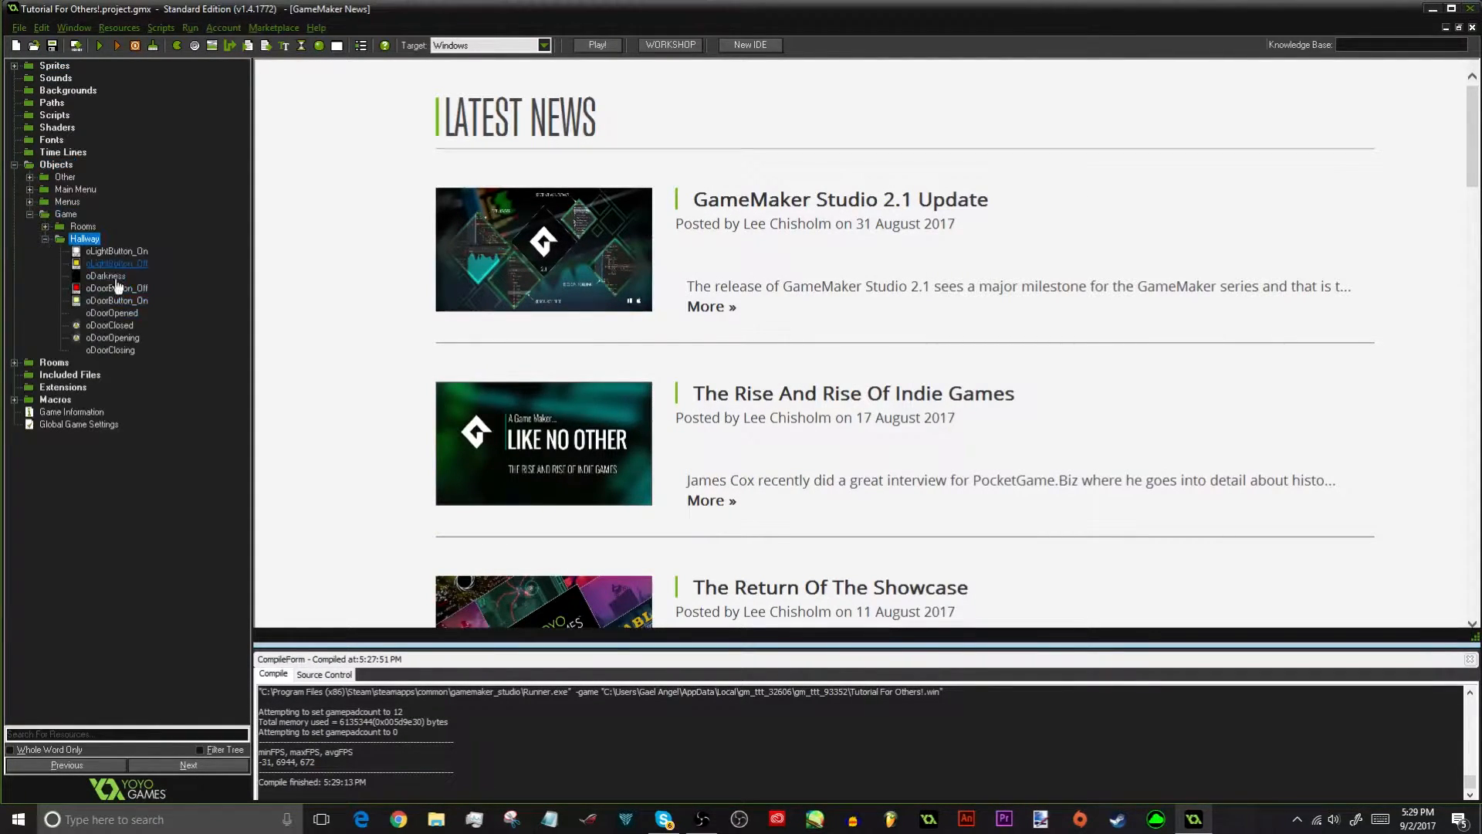
pyautogui.doubleClick(109, 325)
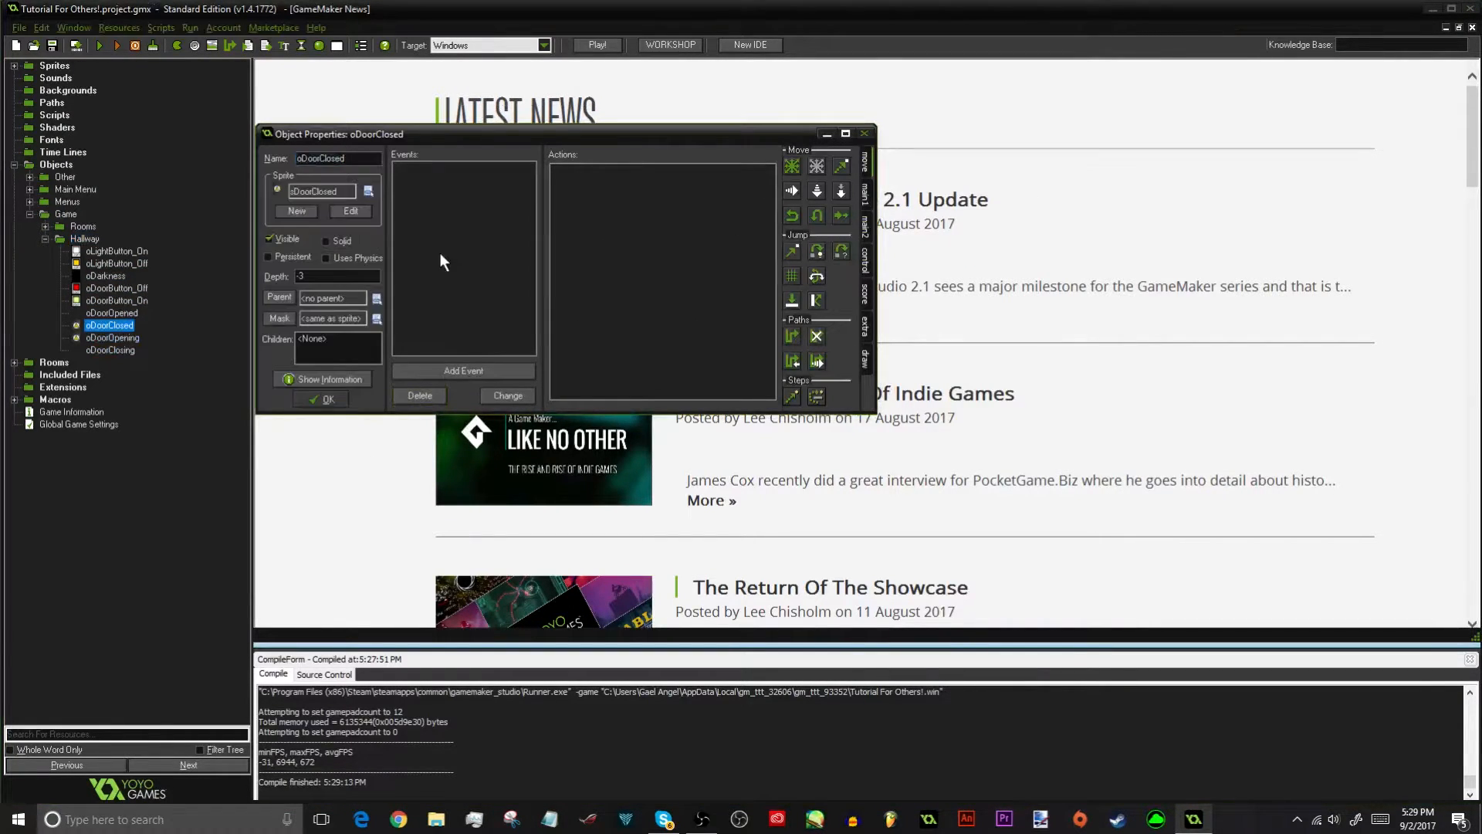
pyautogui.click(470, 369)
pyautogui.click(699, 335)
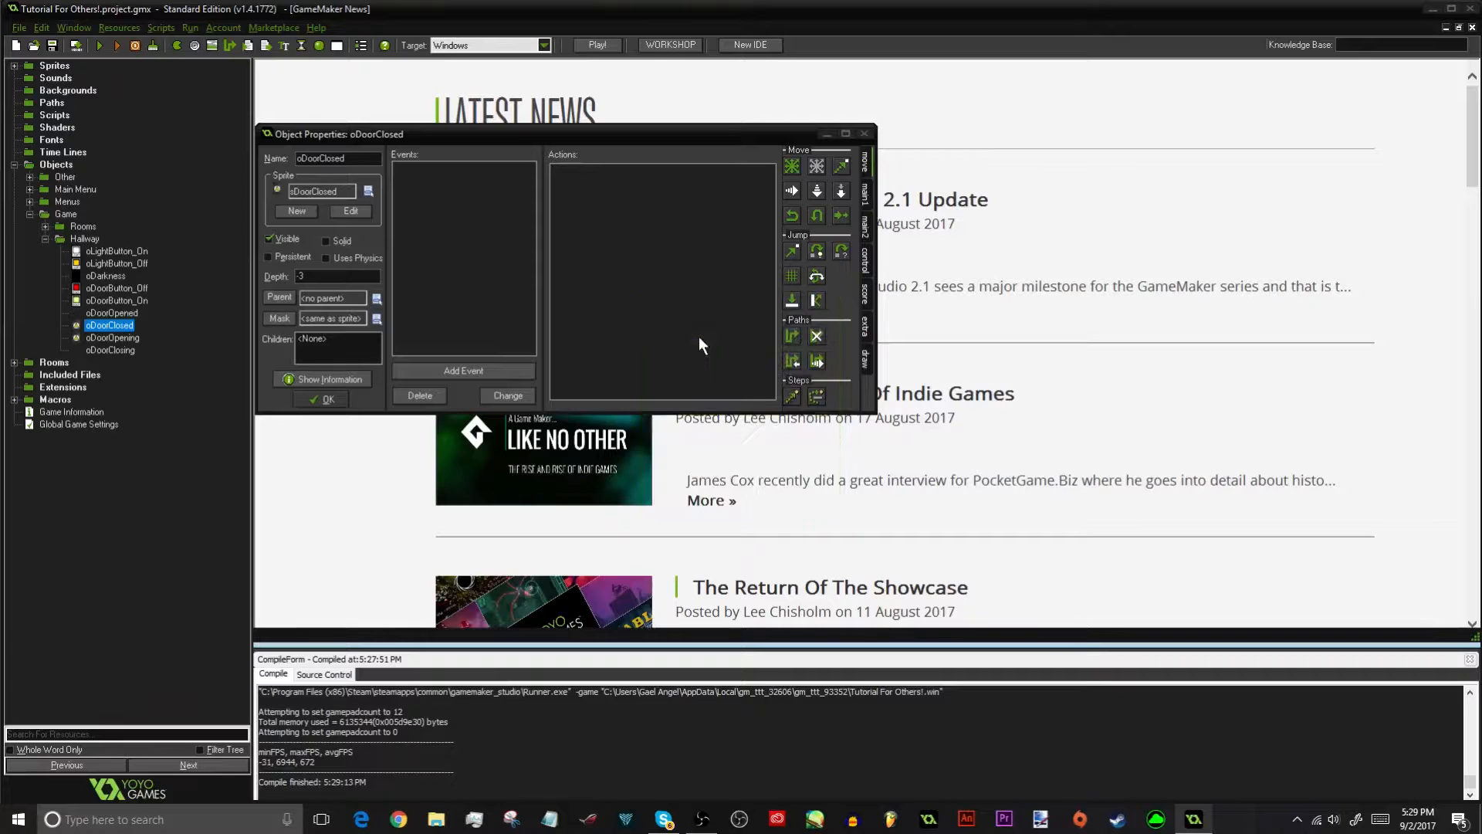
pyautogui.click(508, 372)
pyautogui.click(709, 378)
pyautogui.click(741, 391)
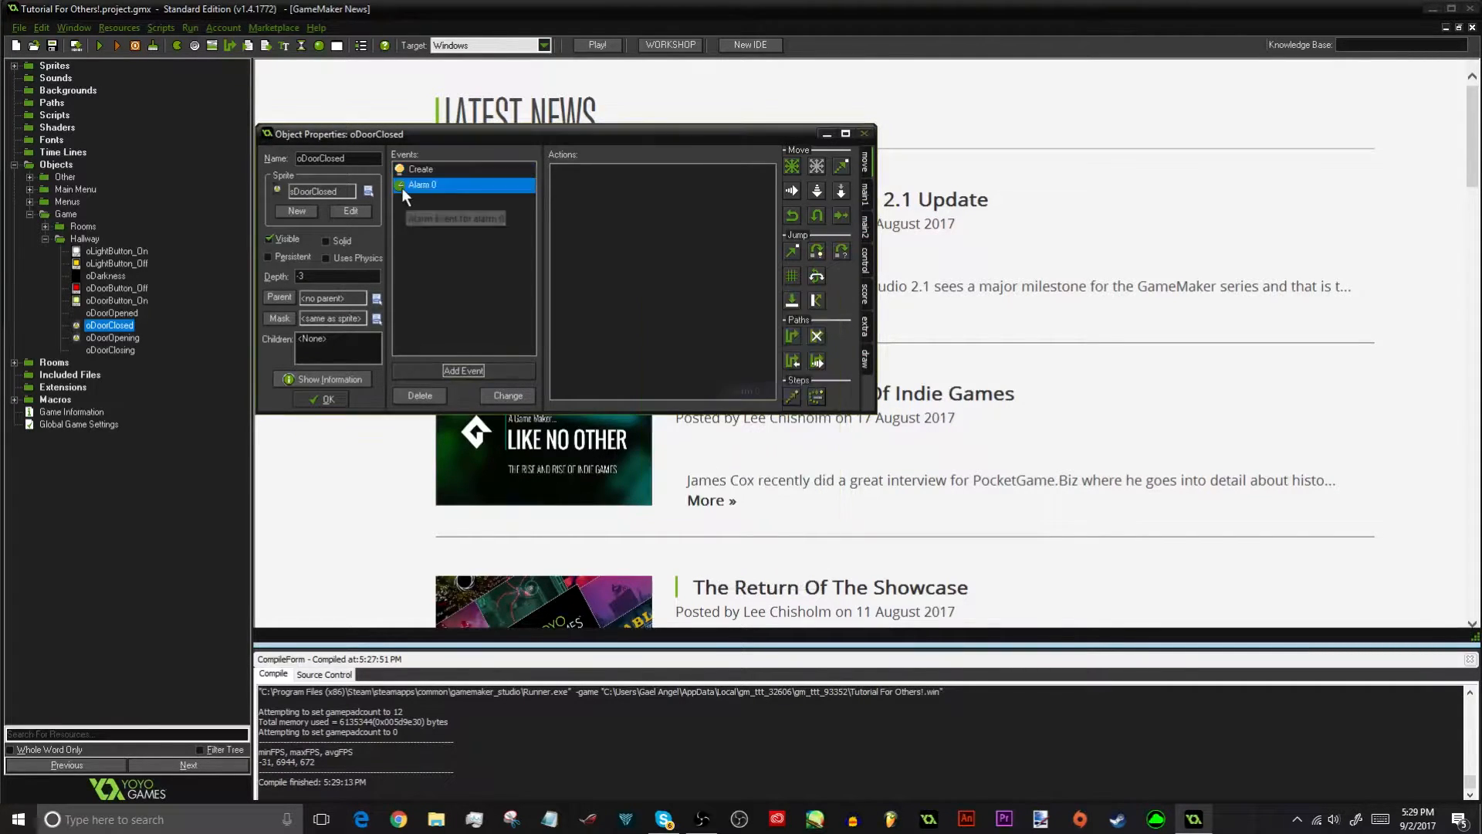
# In oDoorClosed's Create event, add a Set Variable action that sets timeofbeingclosed to 7
pyautogui.click(426, 168)
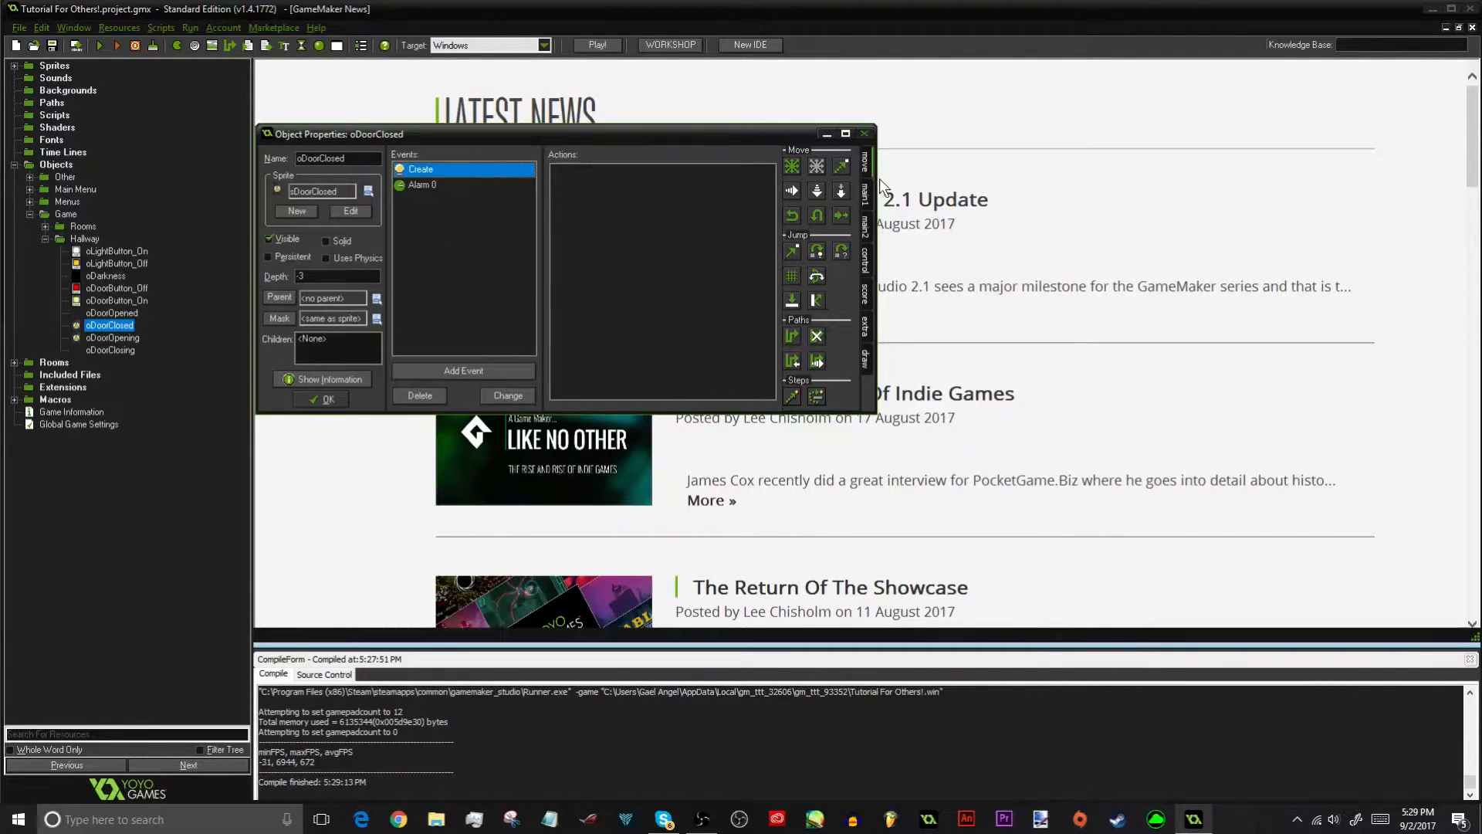
pyautogui.click(865, 198)
pyautogui.click(866, 260)
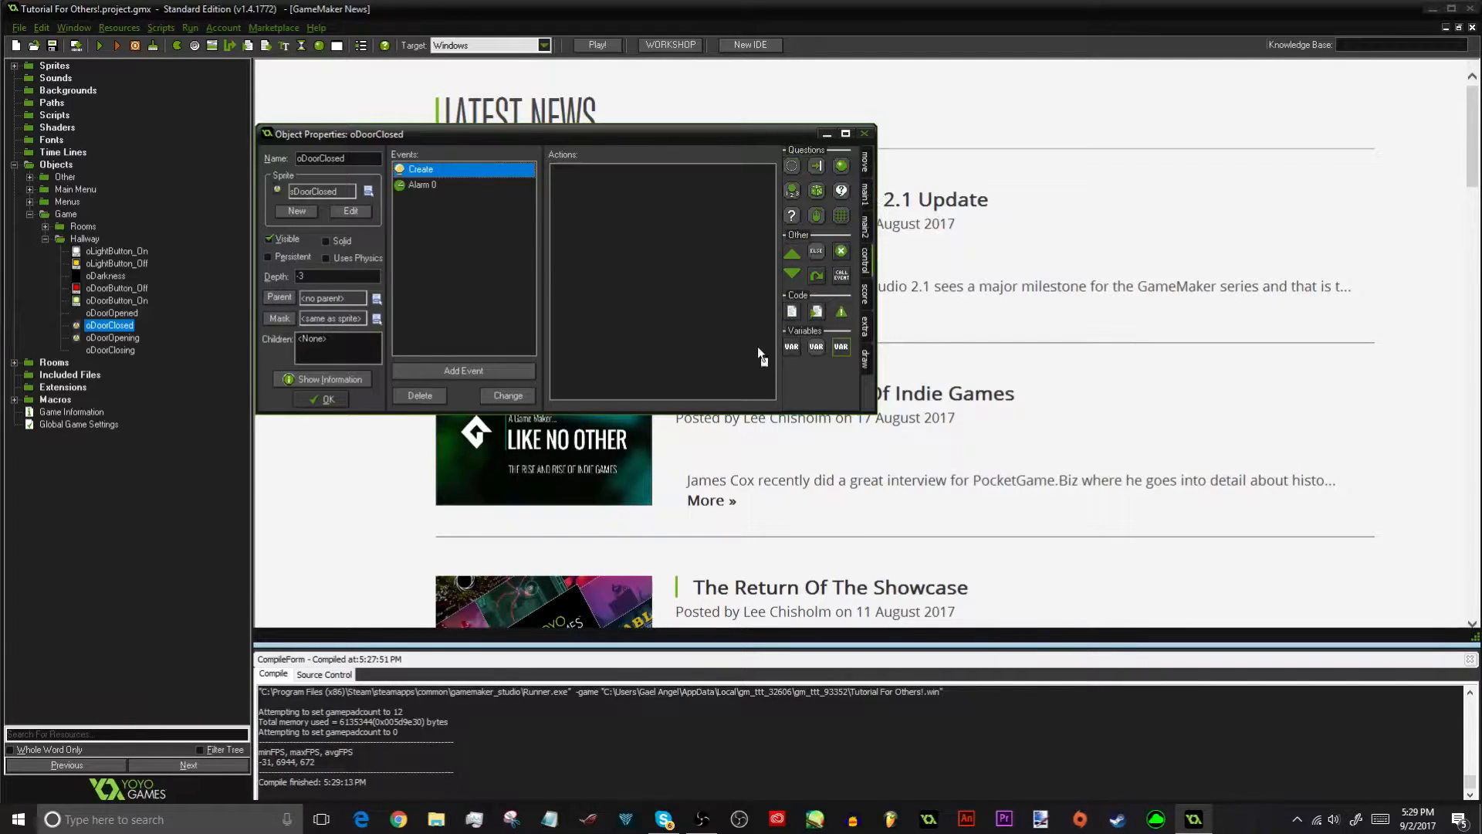
pyautogui.moveTo(791, 347); pyautogui.dragTo(766, 345)
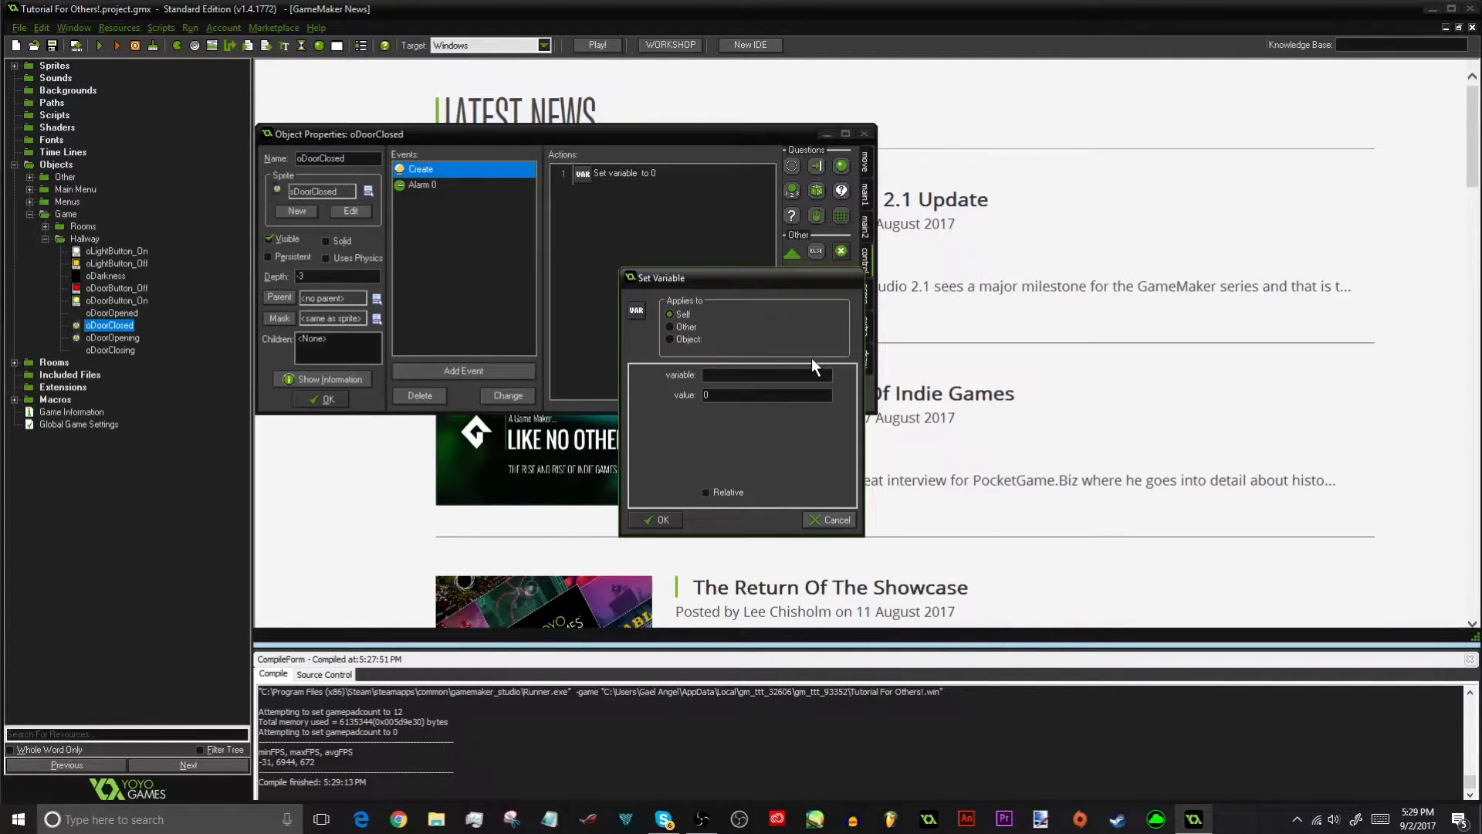
pyautogui.write('sp')
pyautogui.press('BackSpace')
pyautogui.press('BackSpace')
pyautogui.write('iimeofbeingclosed')
pyautogui.hotkey('ctrl', 'a')
pyautogui.hotkey('ctrl', 'c')
pyautogui.write('7')
pyautogui.press('Return')
# Add a Set Alarm action to the Create event that sets Alarm 0 to 30 steps
pyautogui.click(867, 224)
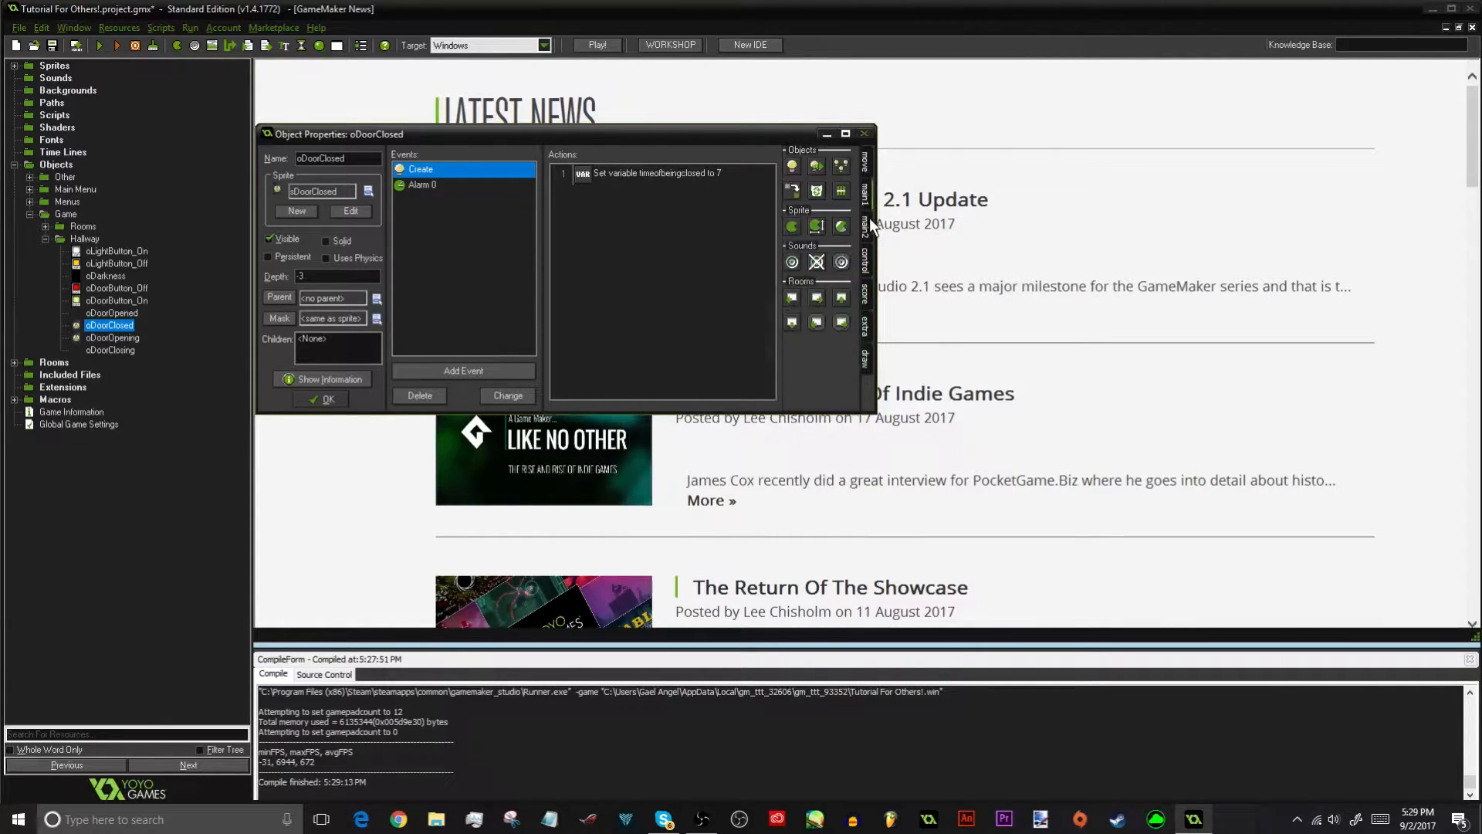
pyautogui.moveTo(661, 295); pyautogui.dragTo(661, 301)
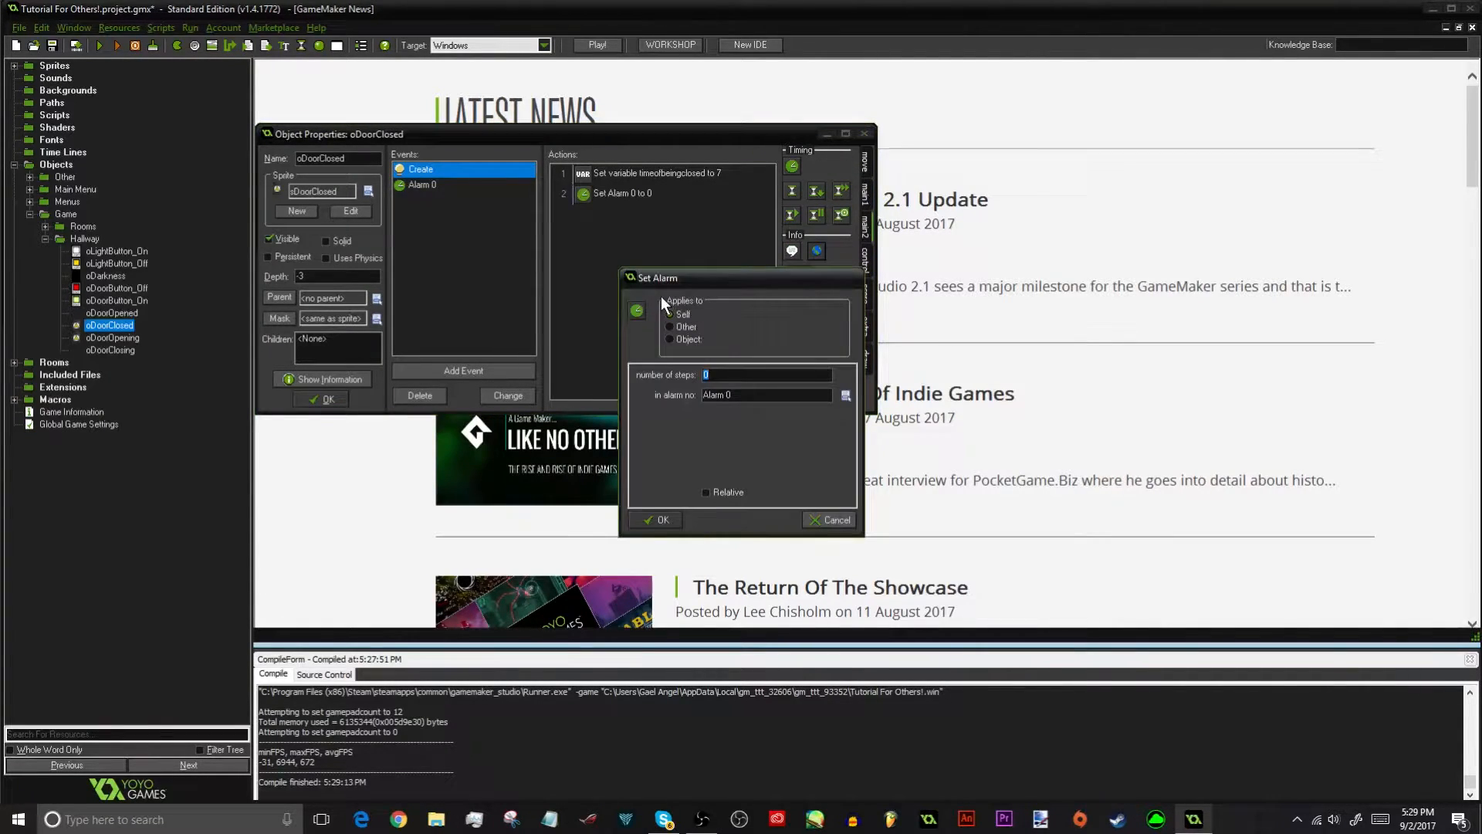
pyautogui.write('30')
pyautogui.press('Return')
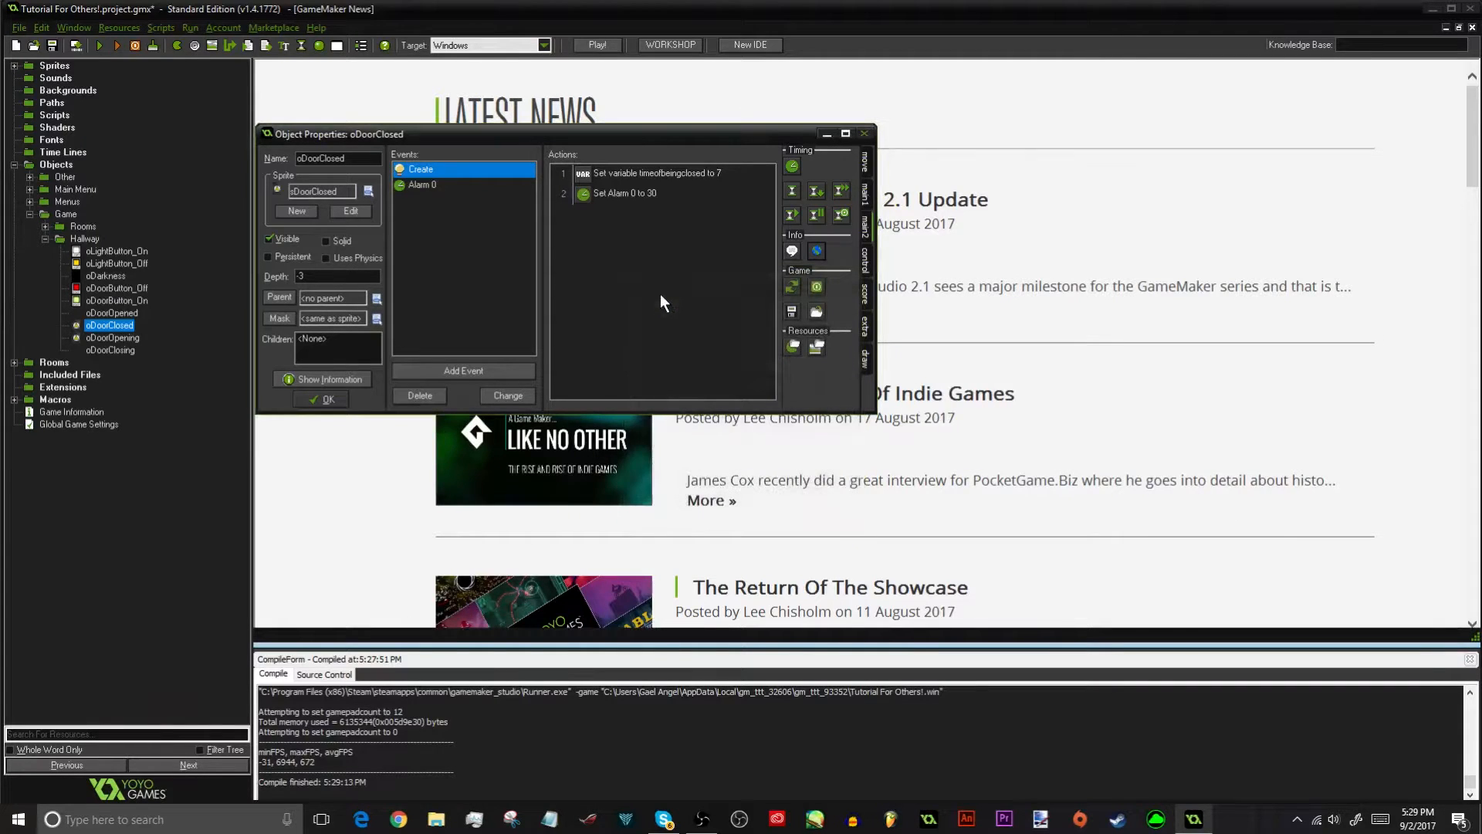
# In oDoorClosed's Alarm 0 event, add a Set Variable action for timeofbeingclosed with the value -1
pyautogui.click(422, 186)
pyautogui.click(865, 258)
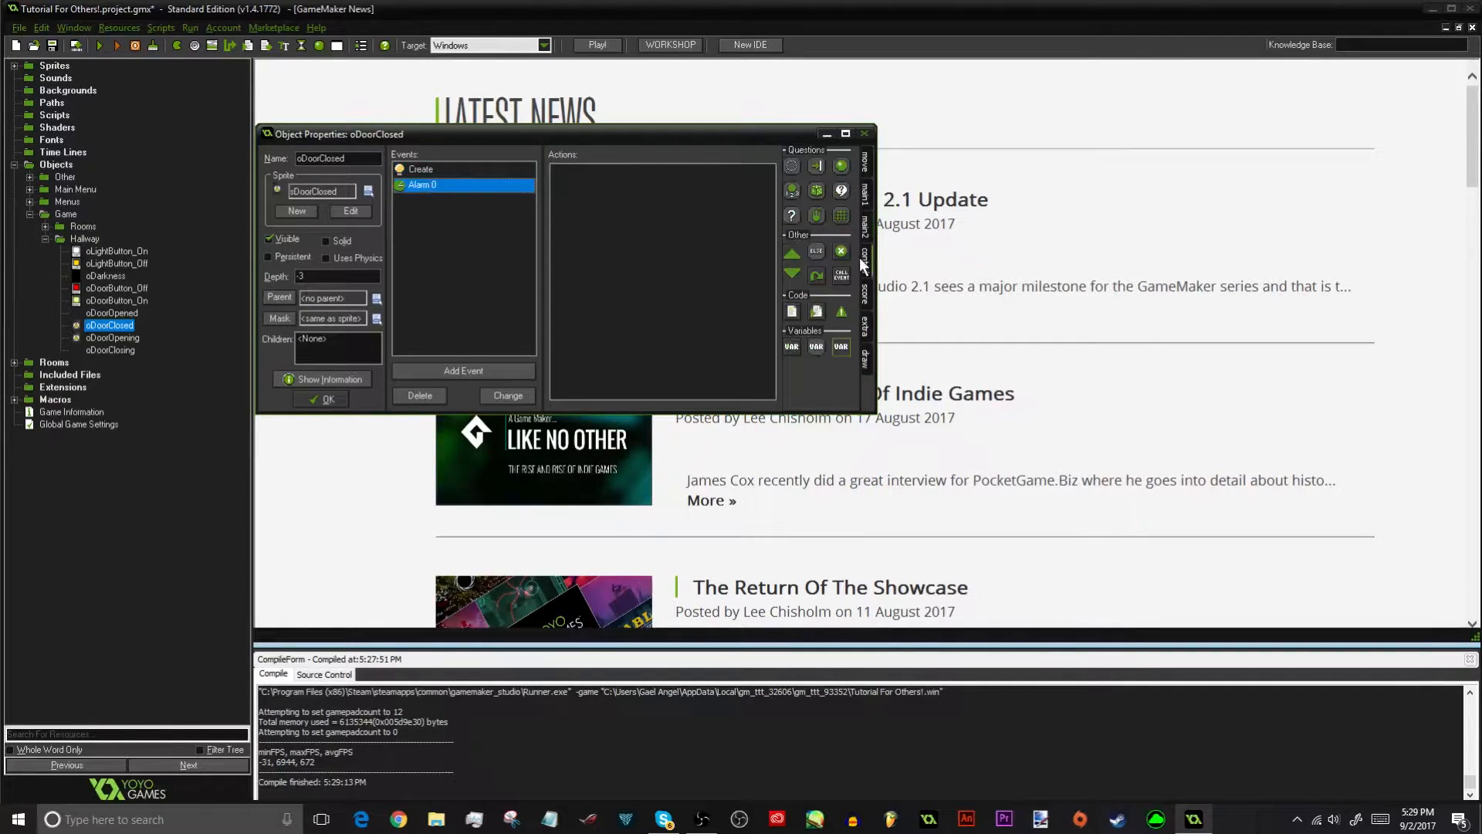
pyautogui.moveTo(674, 315); pyautogui.dragTo(676, 318)
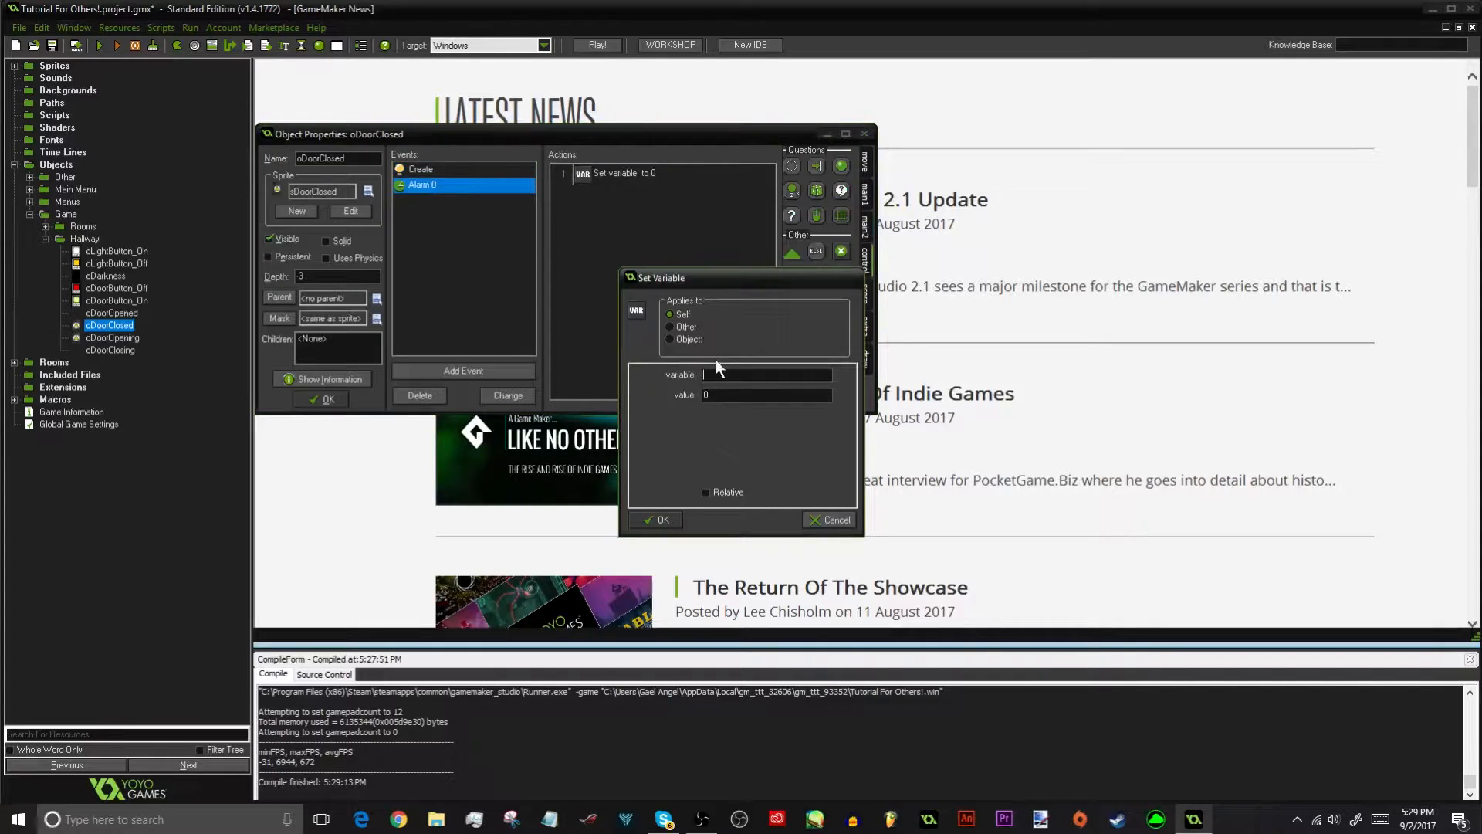
pyautogui.press('Tab')
pyautogui.click(650, 518)
# Add a Set Alarm action to the Alarm 0 event that restarts Alarm 0 at 30 steps
pyautogui.click(864, 226)
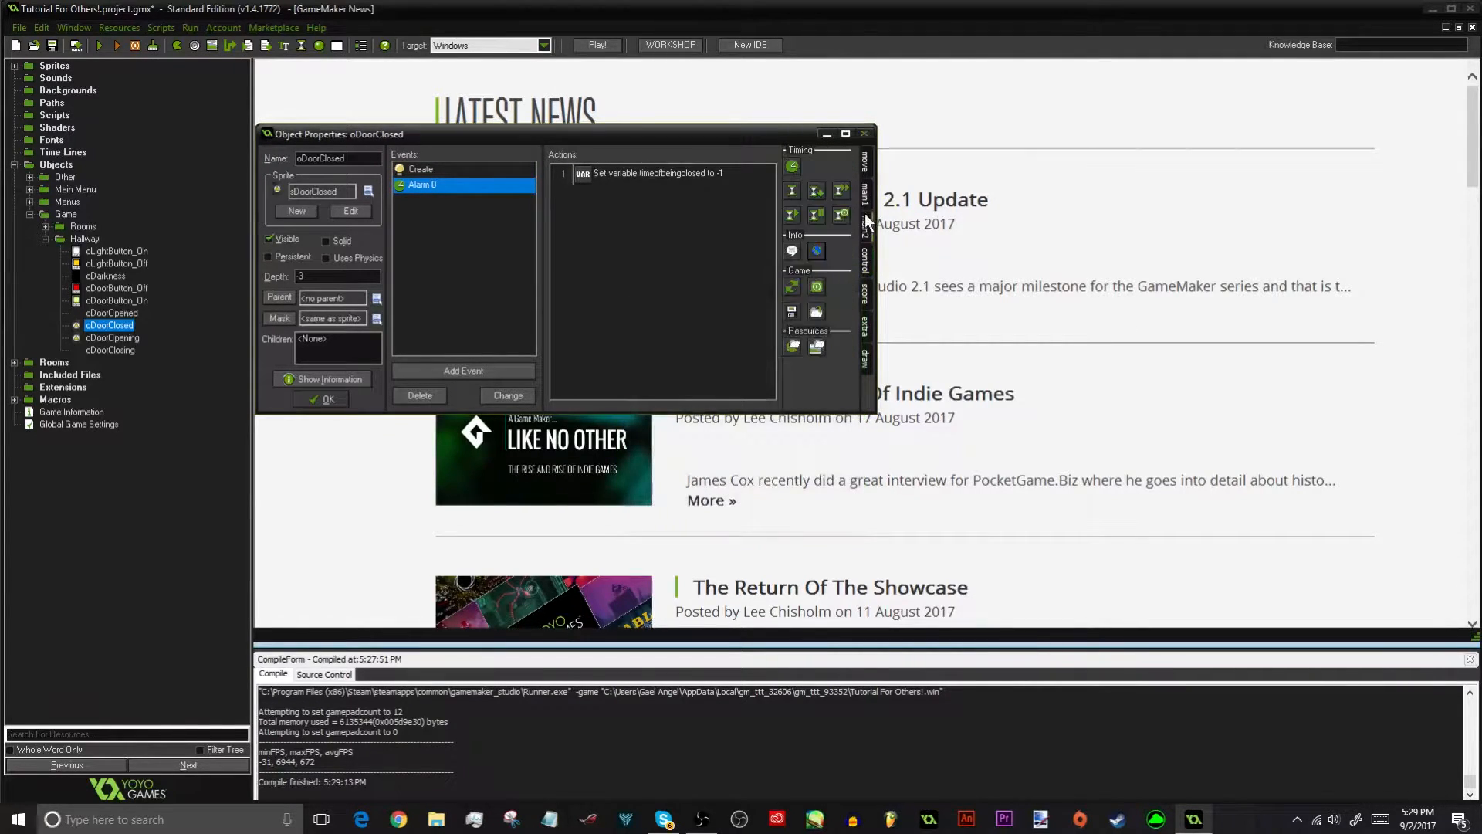
pyautogui.moveTo(792, 166); pyautogui.dragTo(651, 341)
pyautogui.write('30')
pyautogui.press('Return')
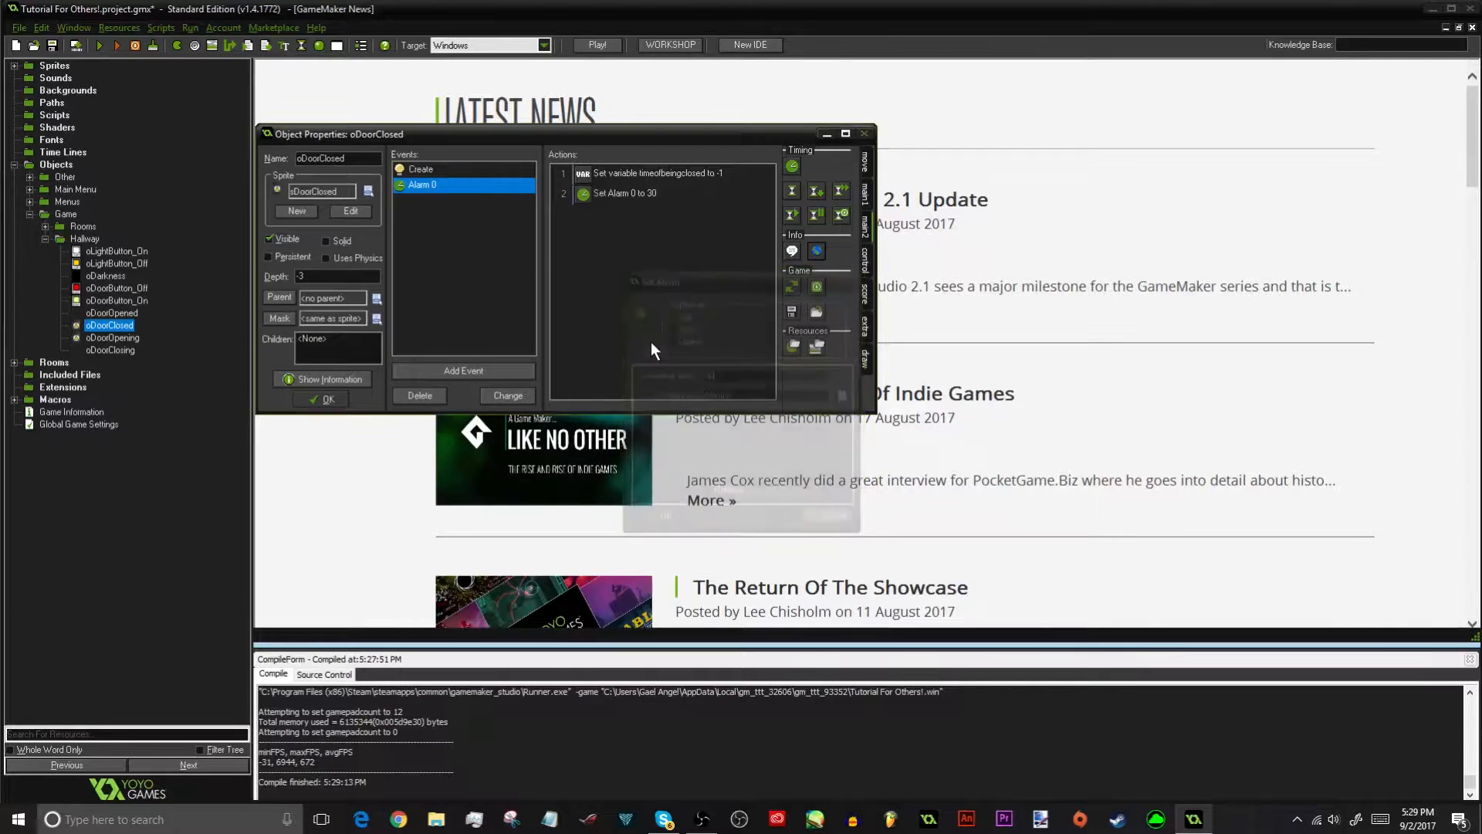
# Add a Test Variable action to the Alarm 0 event checking whether timeofbeingclosed is equal to 0, and dismiss the desktop alarm notification
pyautogui.click(866, 259)
pyautogui.moveTo(817, 345); pyautogui.dragTo(671, 354)
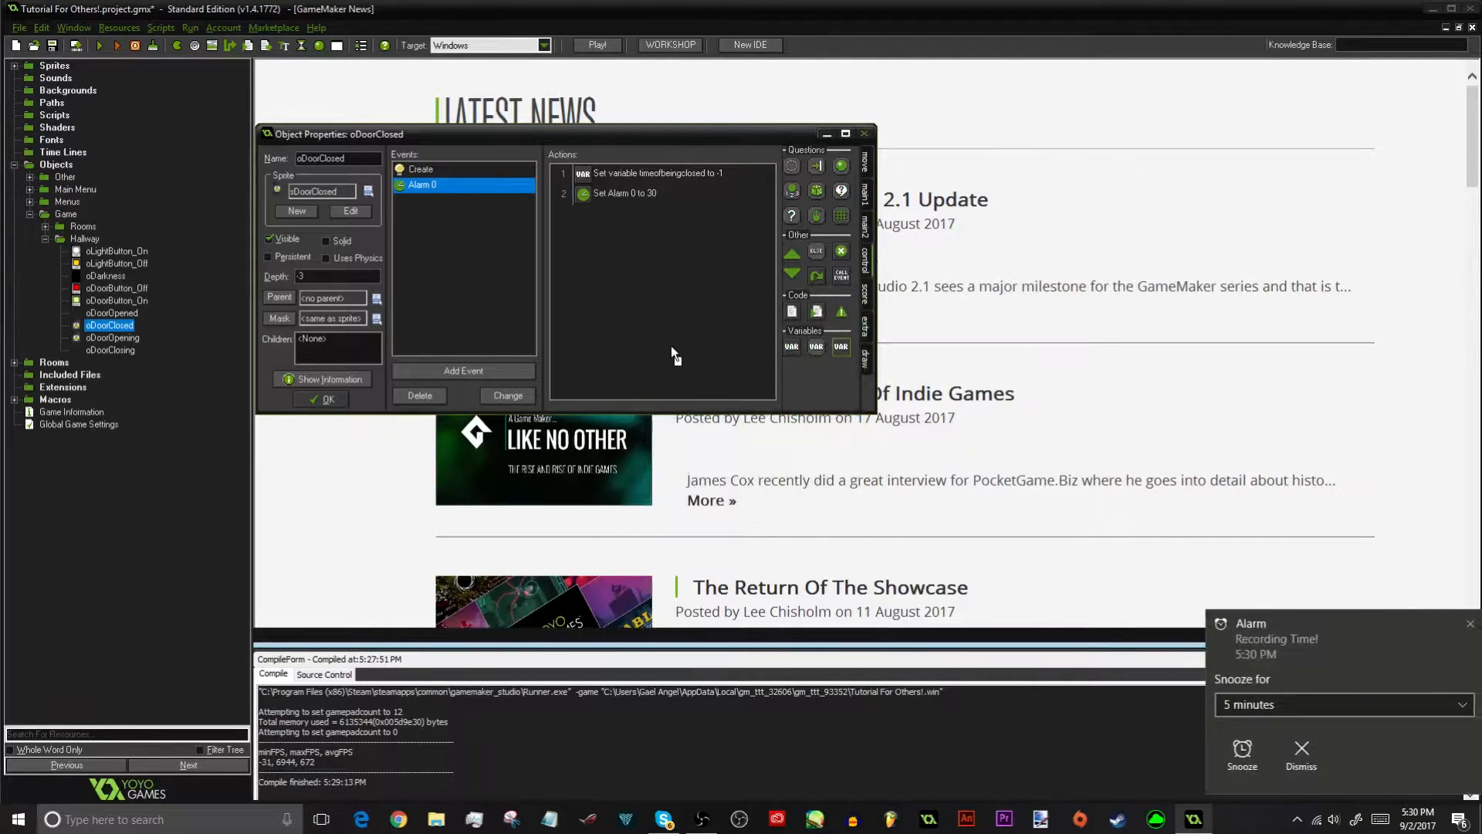
pyautogui.click(1302, 753)
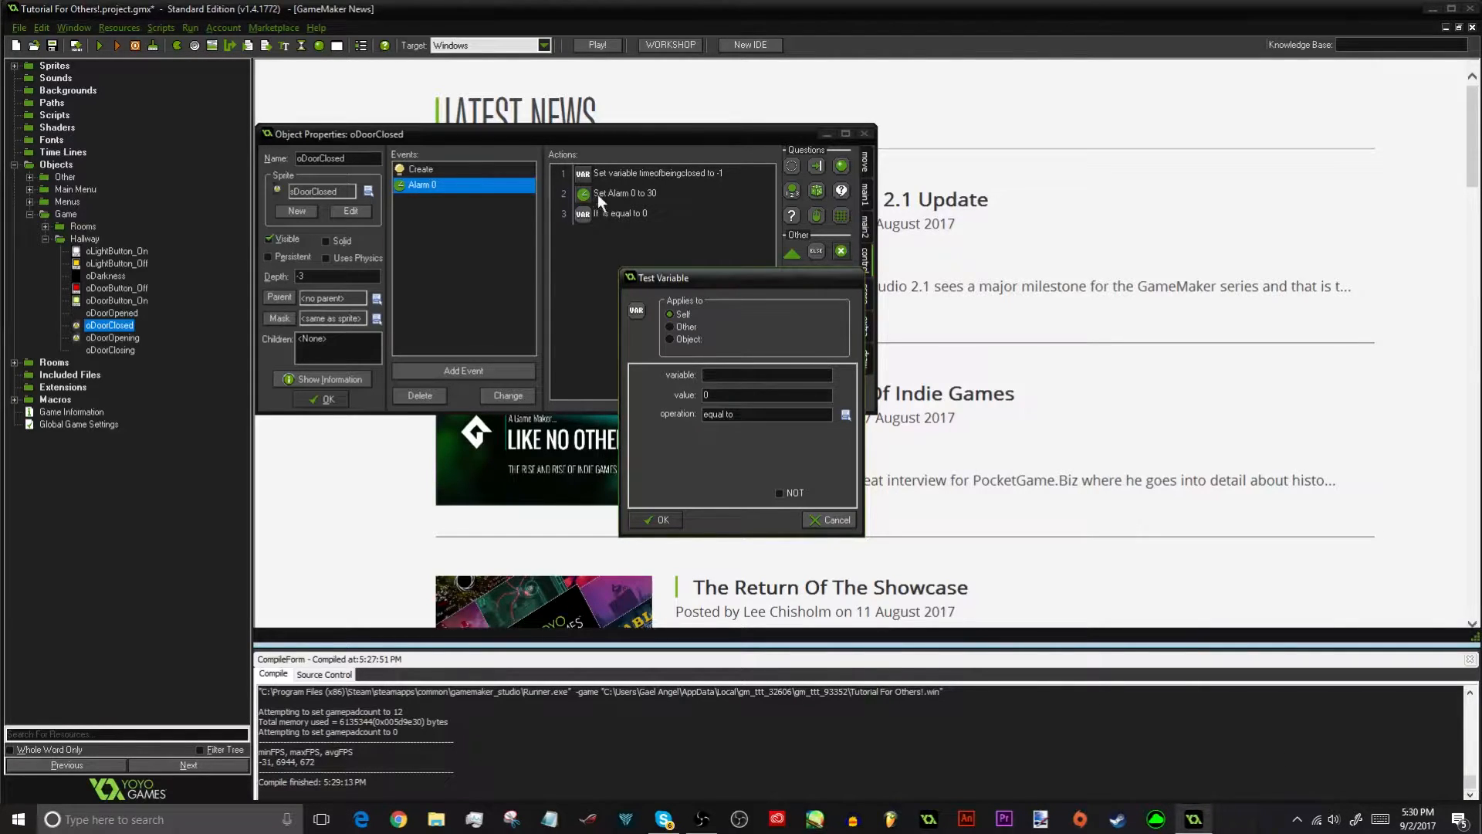
pyautogui.hotkey('ctrl', 'v')
pyautogui.click(669, 524)
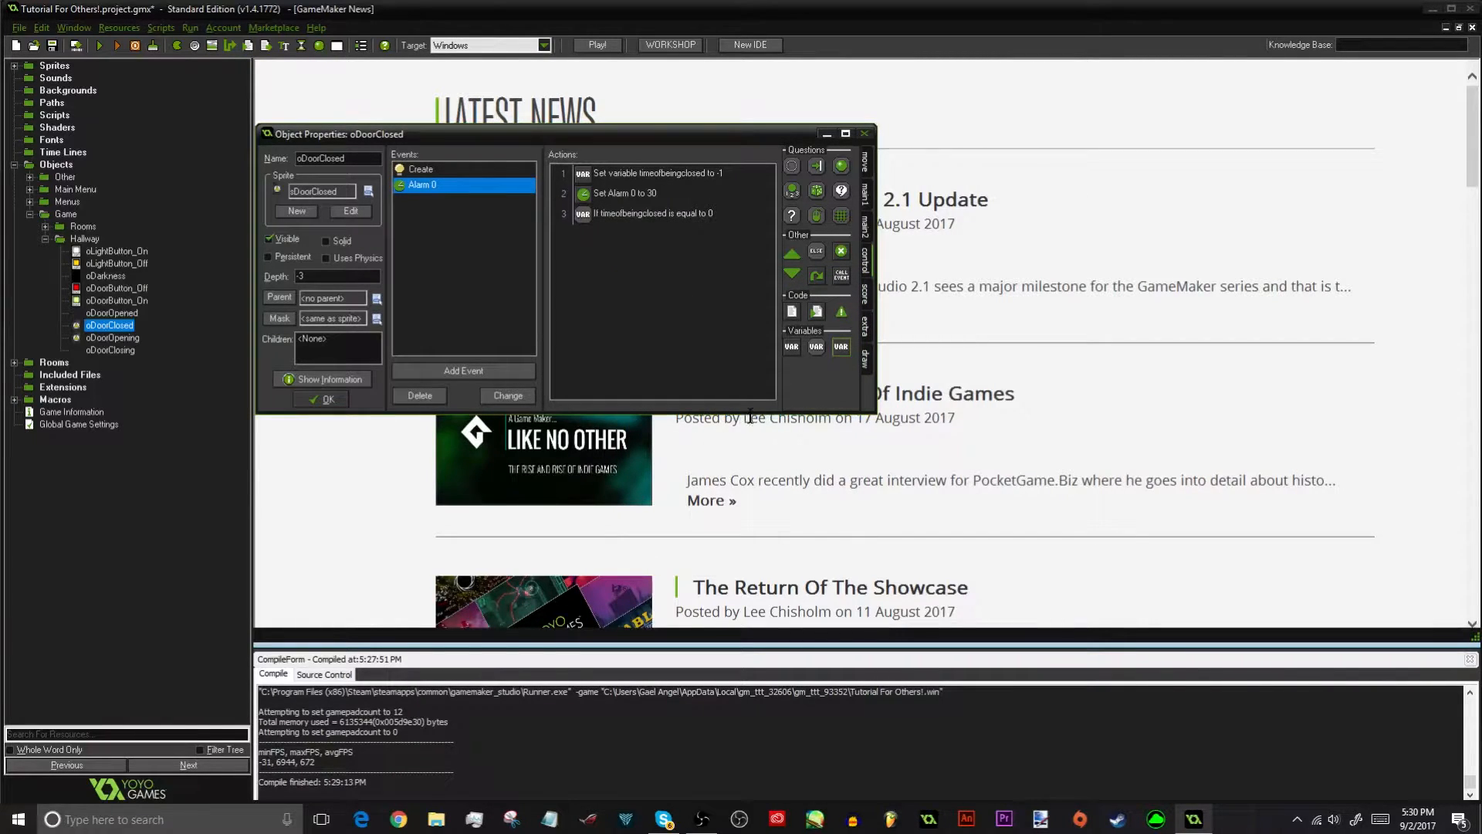
# Under the variable check, add a start/end block containing a Change Instance action into oDoorOpening with perform events set to yes
pyautogui.moveTo(739, 284); pyautogui.dragTo(642, 216)
pyautogui.click(865, 200)
pyautogui.click(867, 199)
pyautogui.moveTo(679, 284); pyautogui.dragTo(654, 251)
pyautogui.click(772, 375)
pyautogui.moveTo(799, 450)
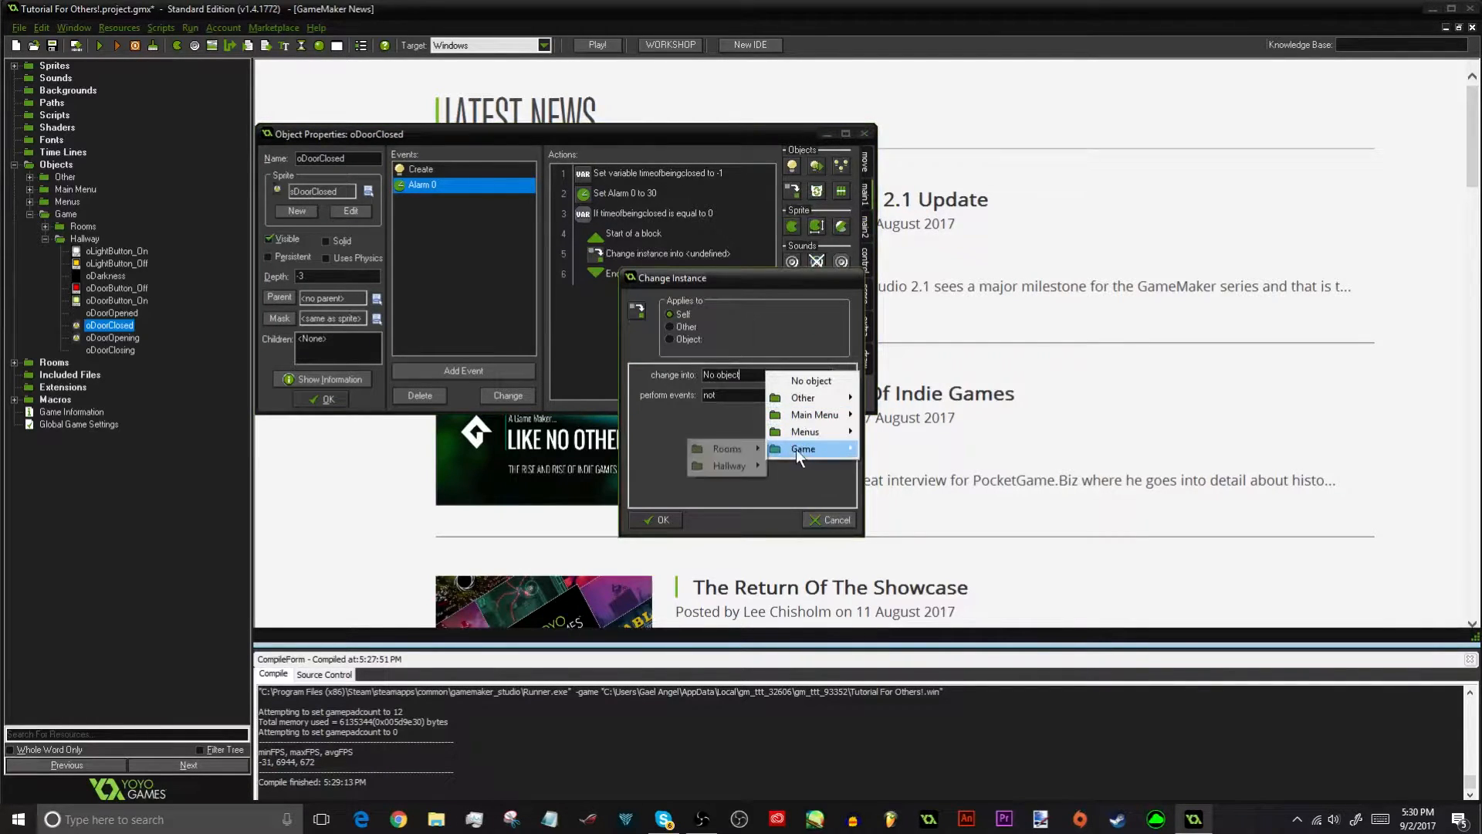
pyautogui.moveTo(715, 465)
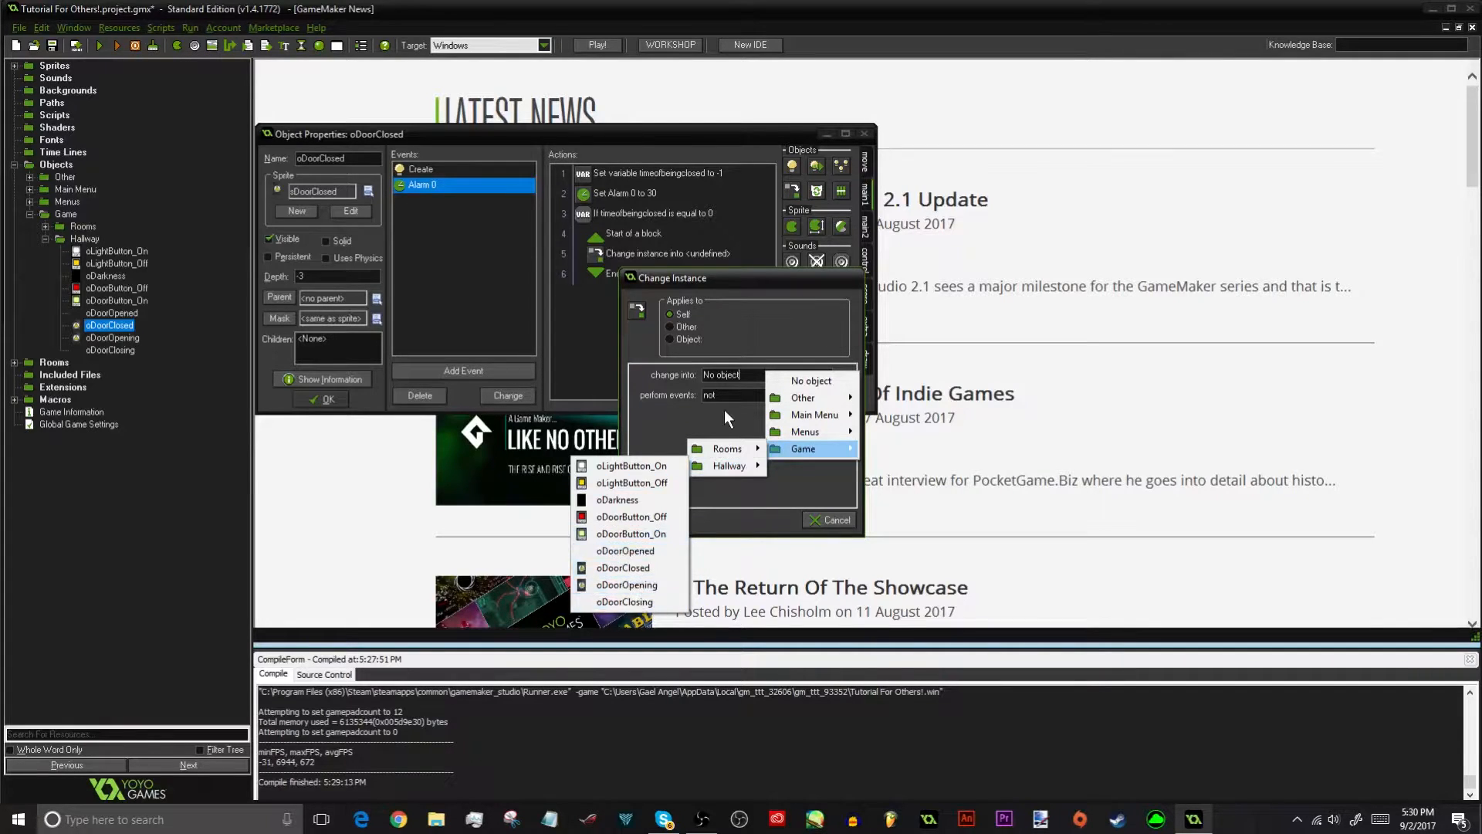
pyautogui.click(634, 585)
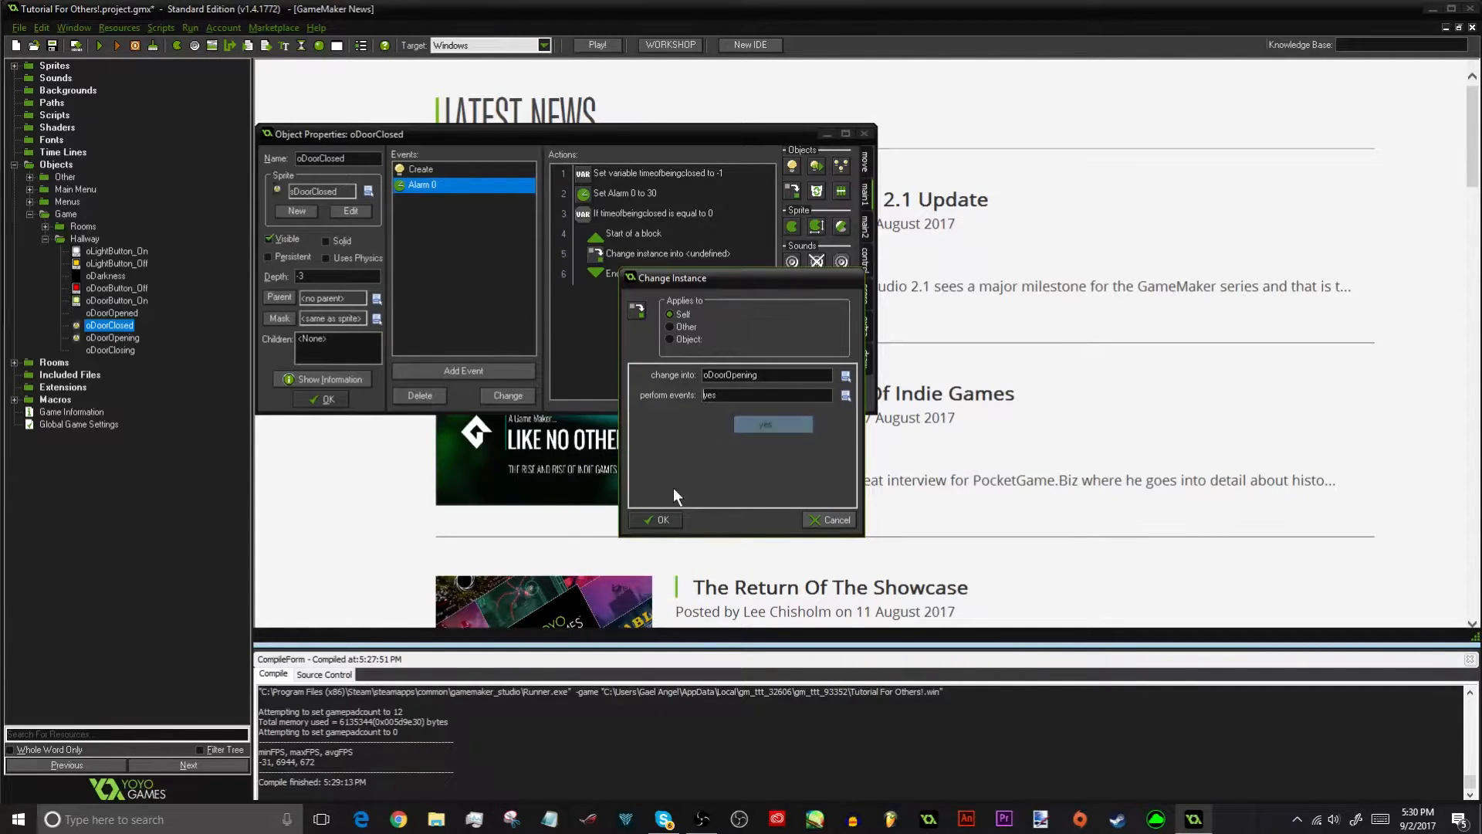
pyautogui.click(660, 519)
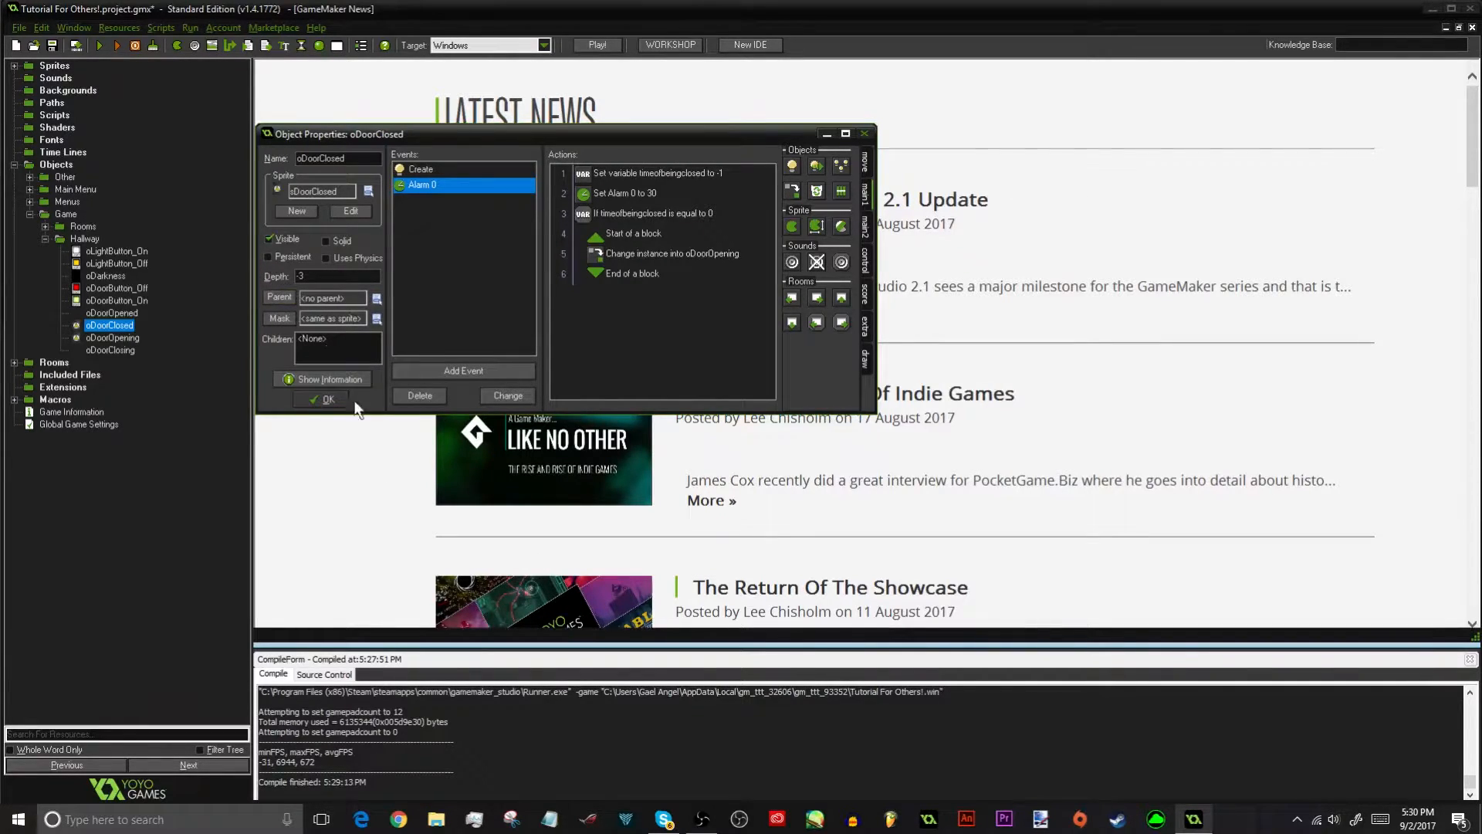
# Accept the oDoorClosed object's properties and collapse the Hallway and Objects folders in the resource tree
pyautogui.click(327, 396)
pyautogui.click(45, 239)
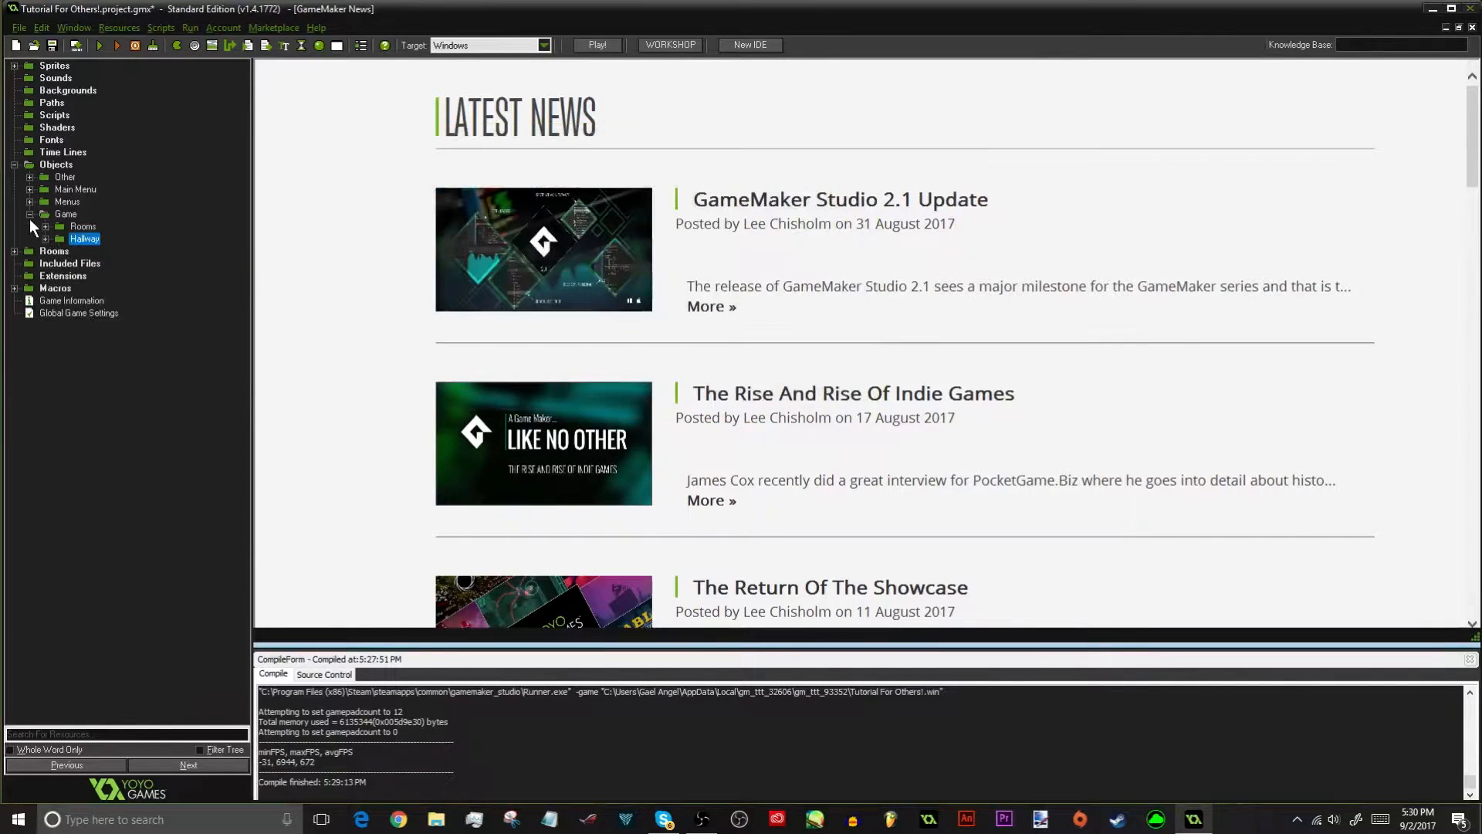
pyautogui.click(14, 165)
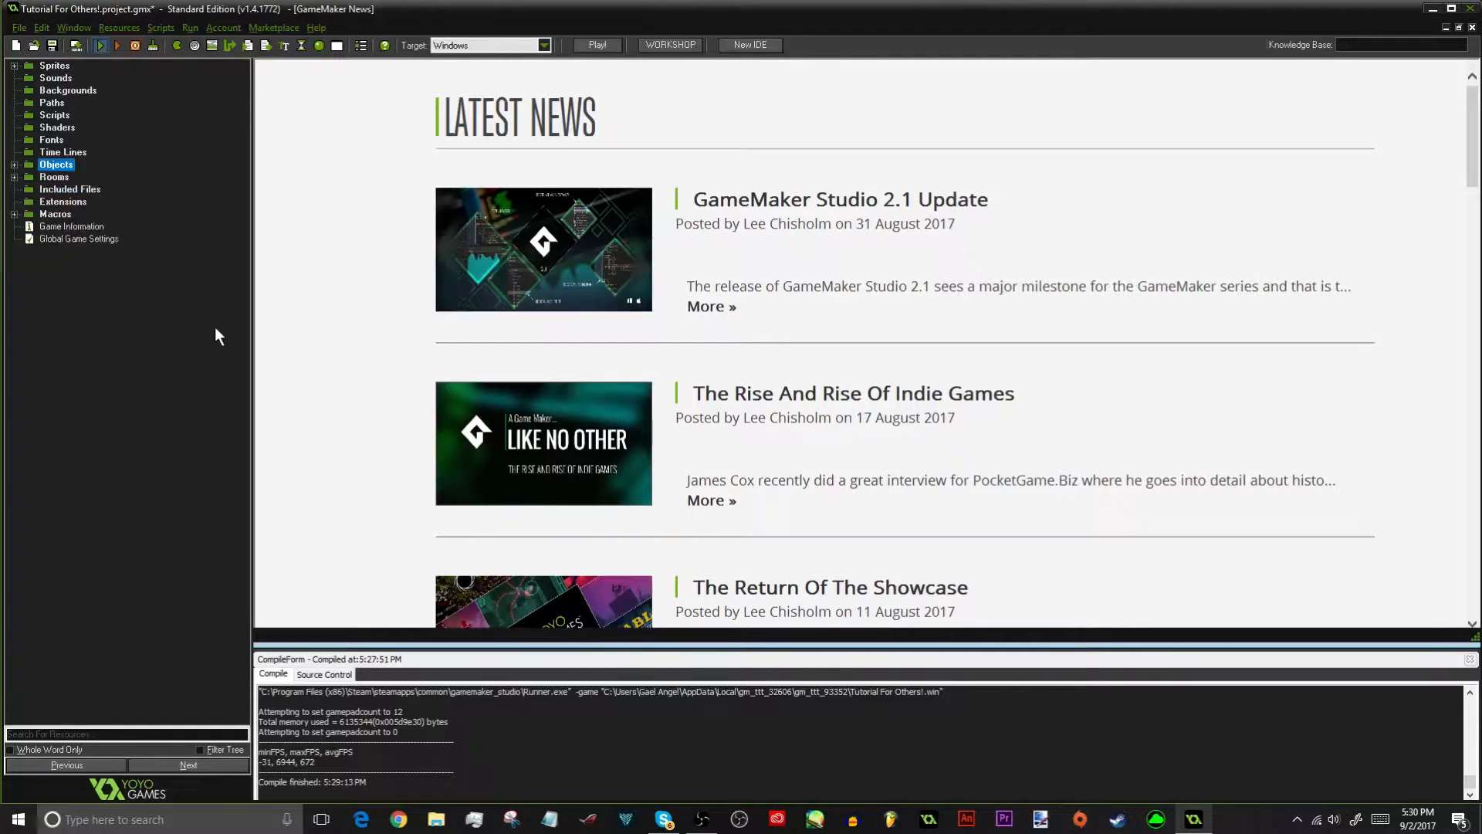
# Run the game and use the Door button repeatedly to test the closed door's timed automatic reopening
pyautogui.press('F5')
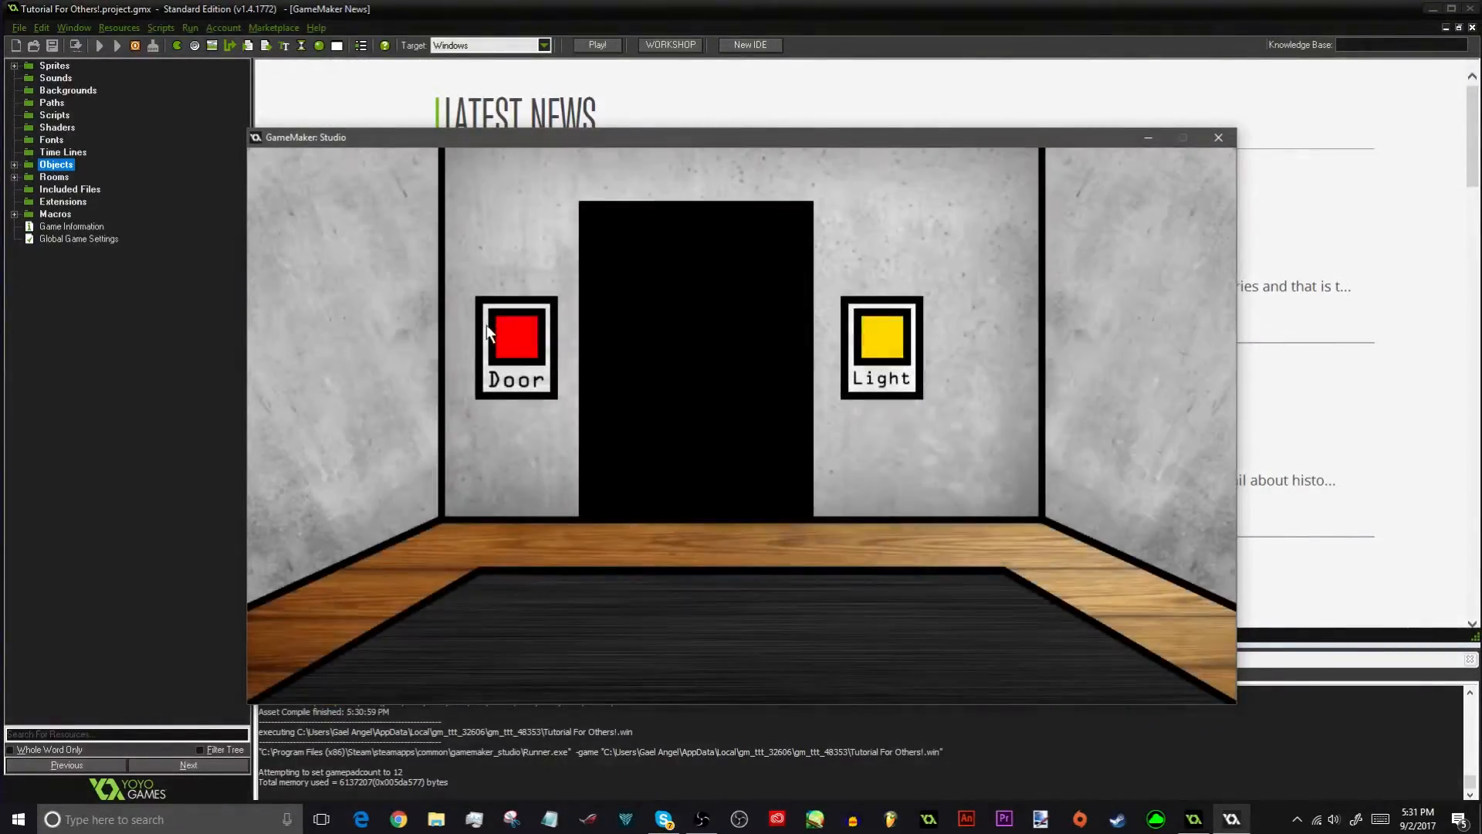
pyautogui.click(495, 332)
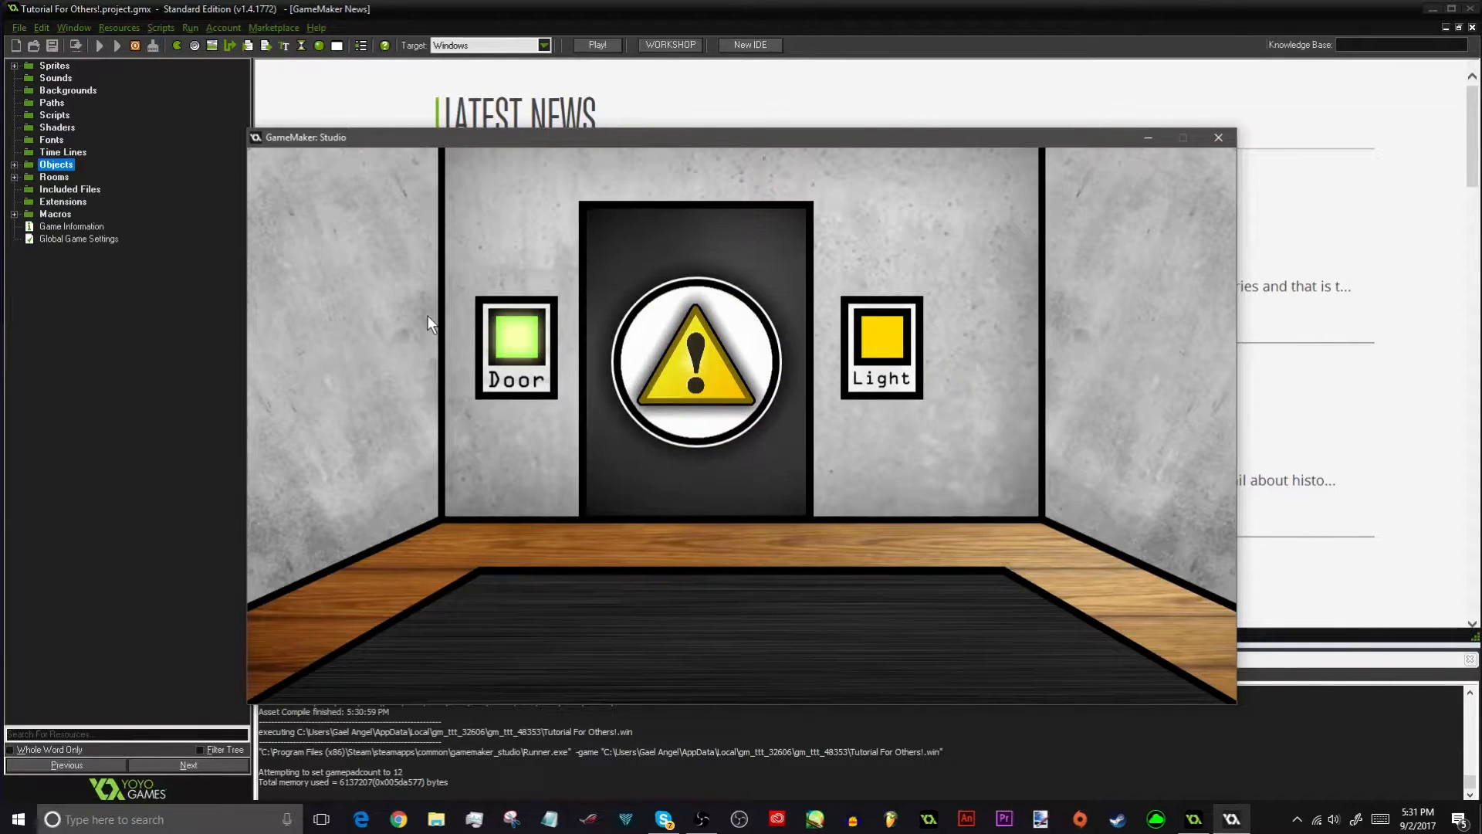
pyautogui.click(539, 366)
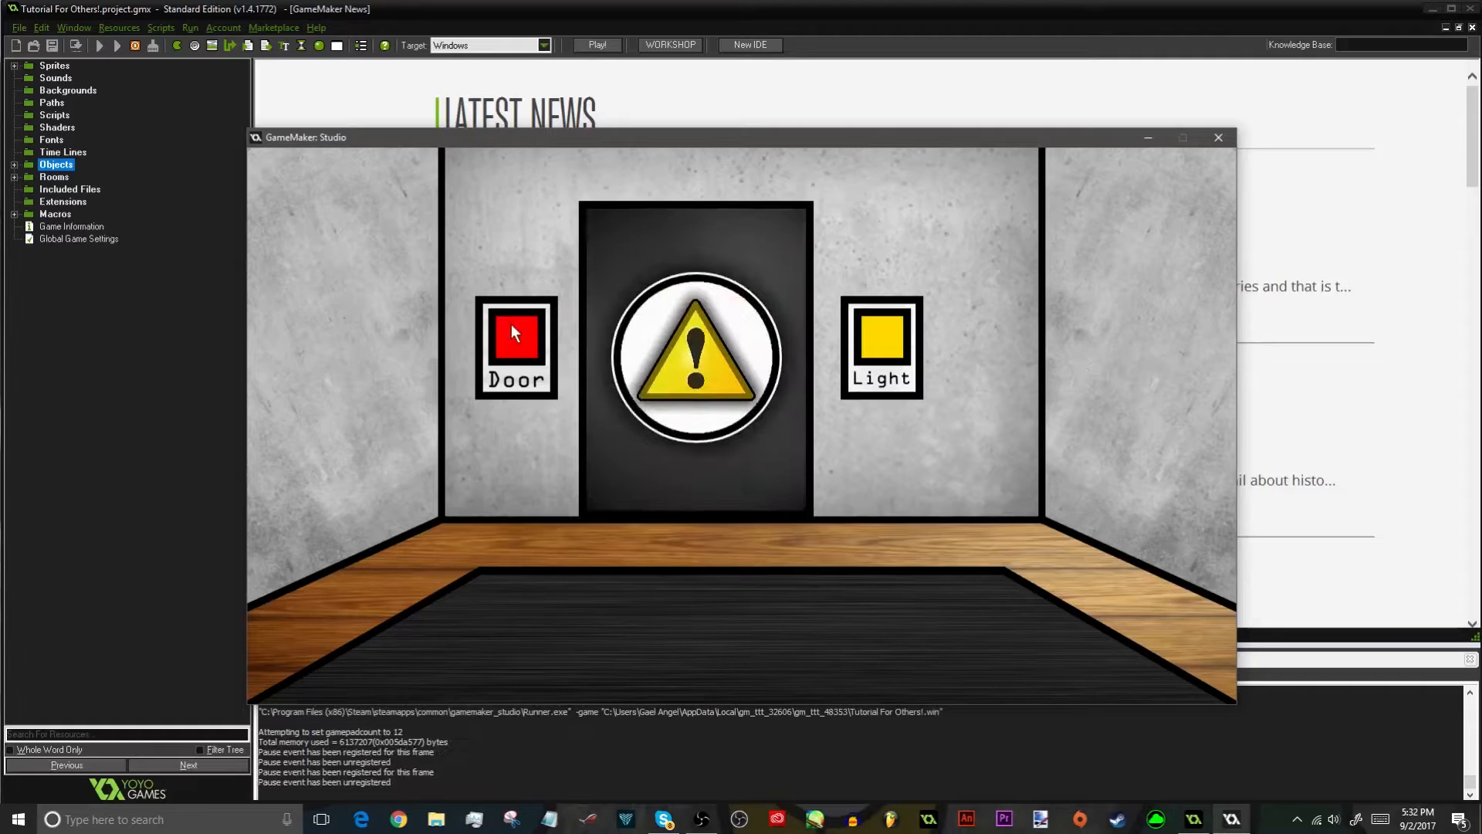
pyautogui.click(530, 335)
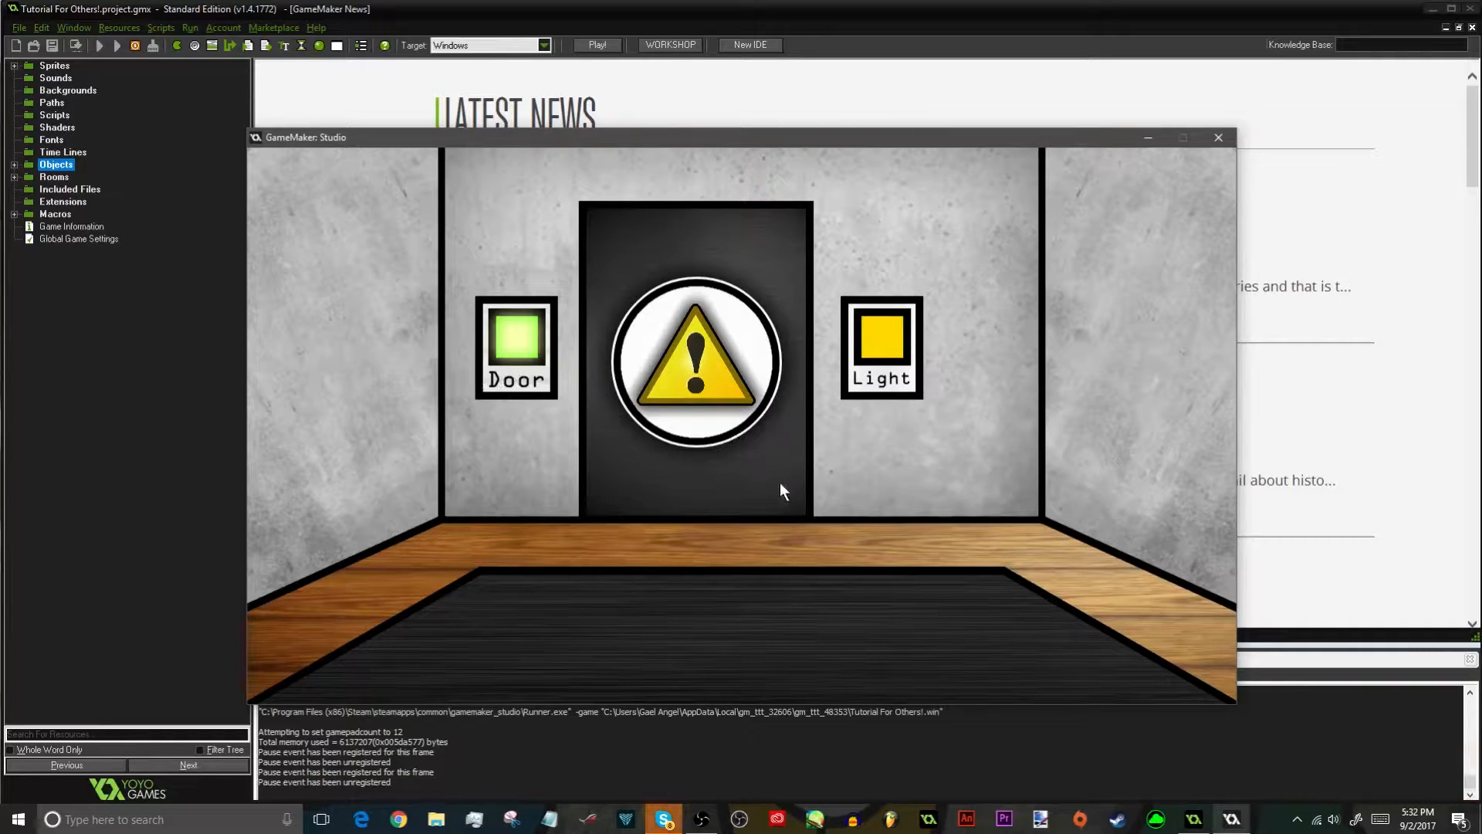
pyautogui.click(508, 335)
pyautogui.click(537, 345)
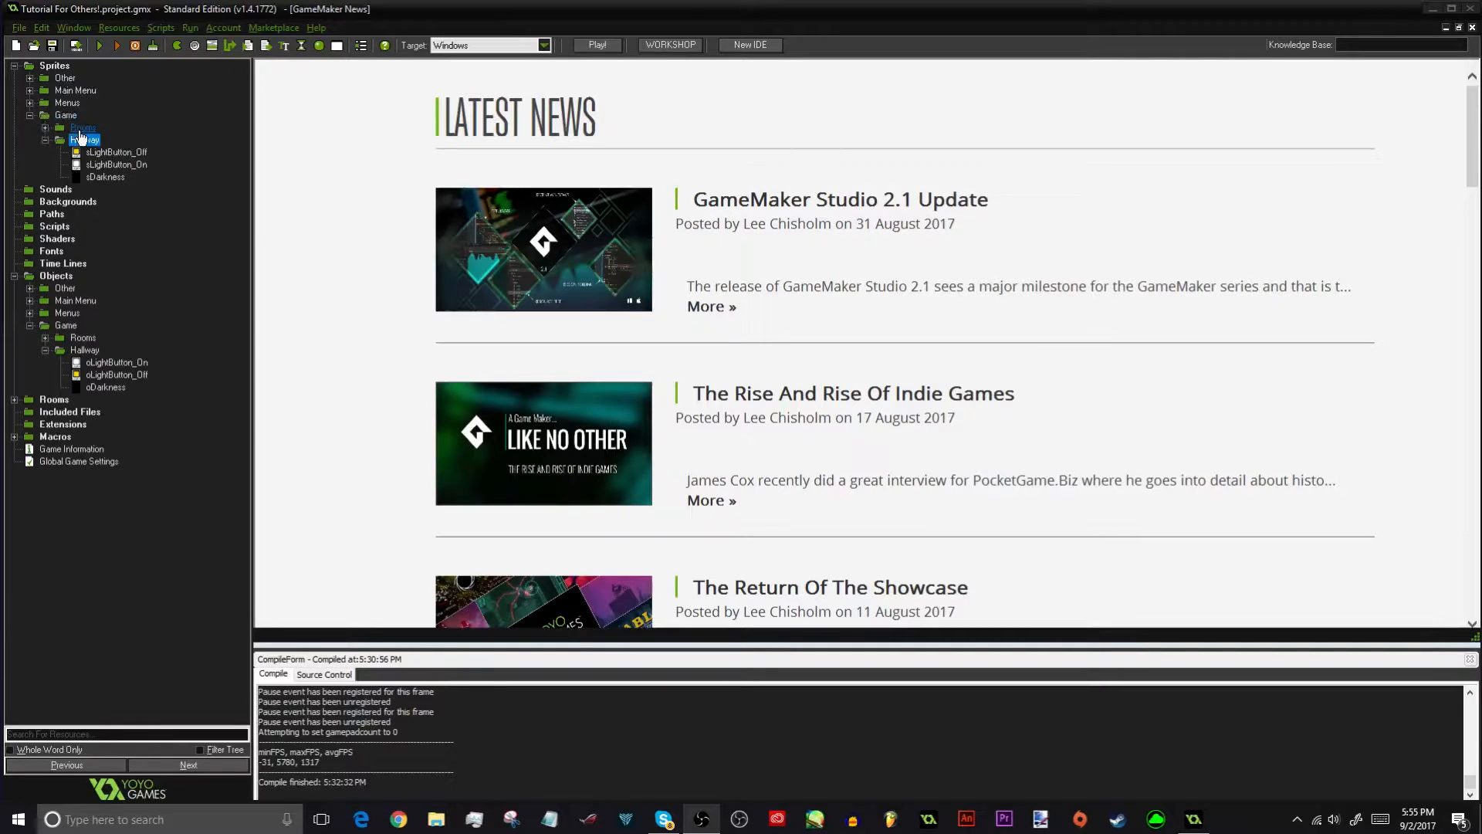
# Create a sprite named sMaskOn in the Sprites Game Hallway group and load the Mask image into it
pyautogui.rightClick(99, 146)
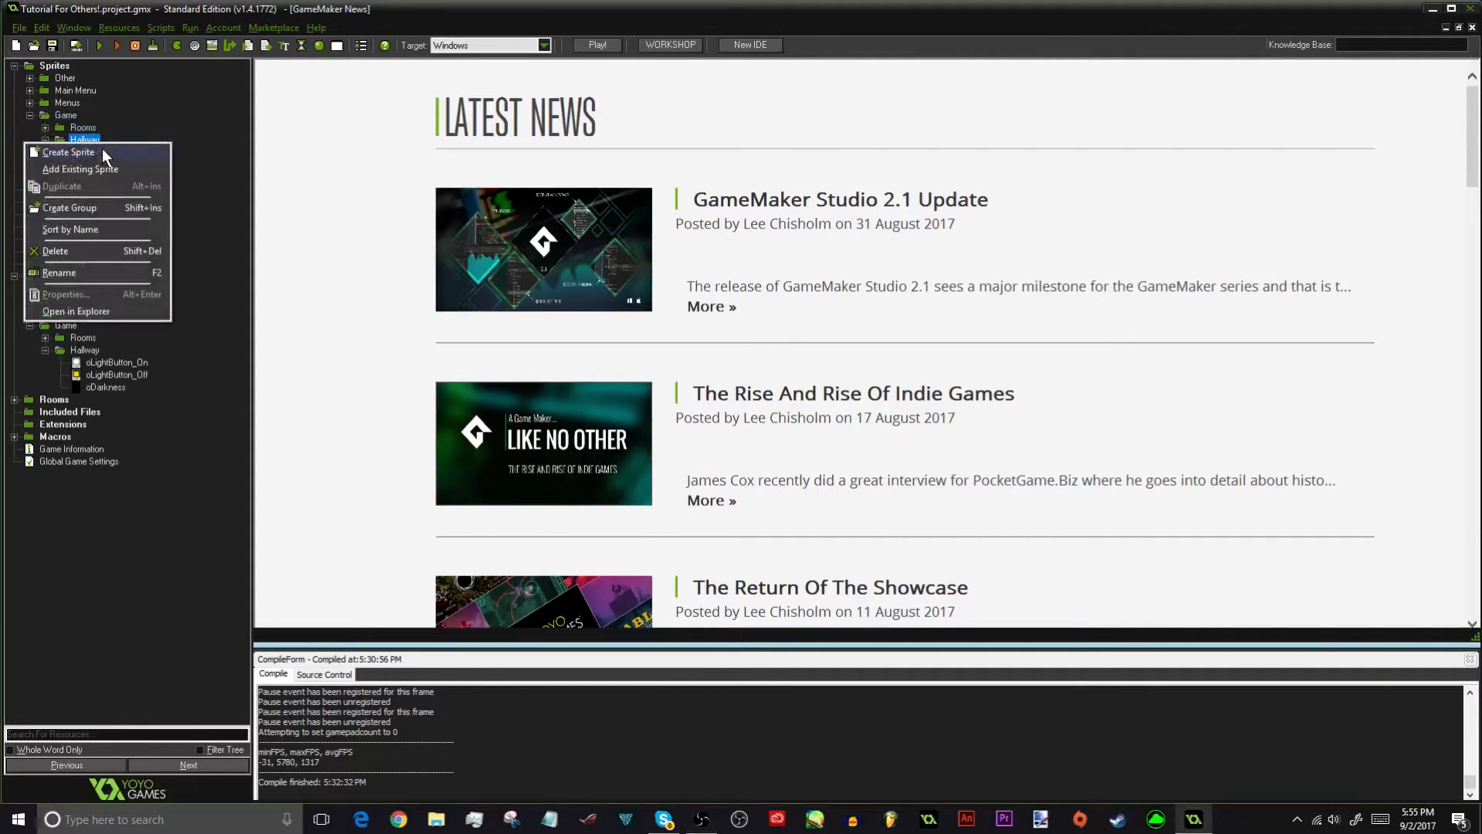
pyautogui.click(96, 155)
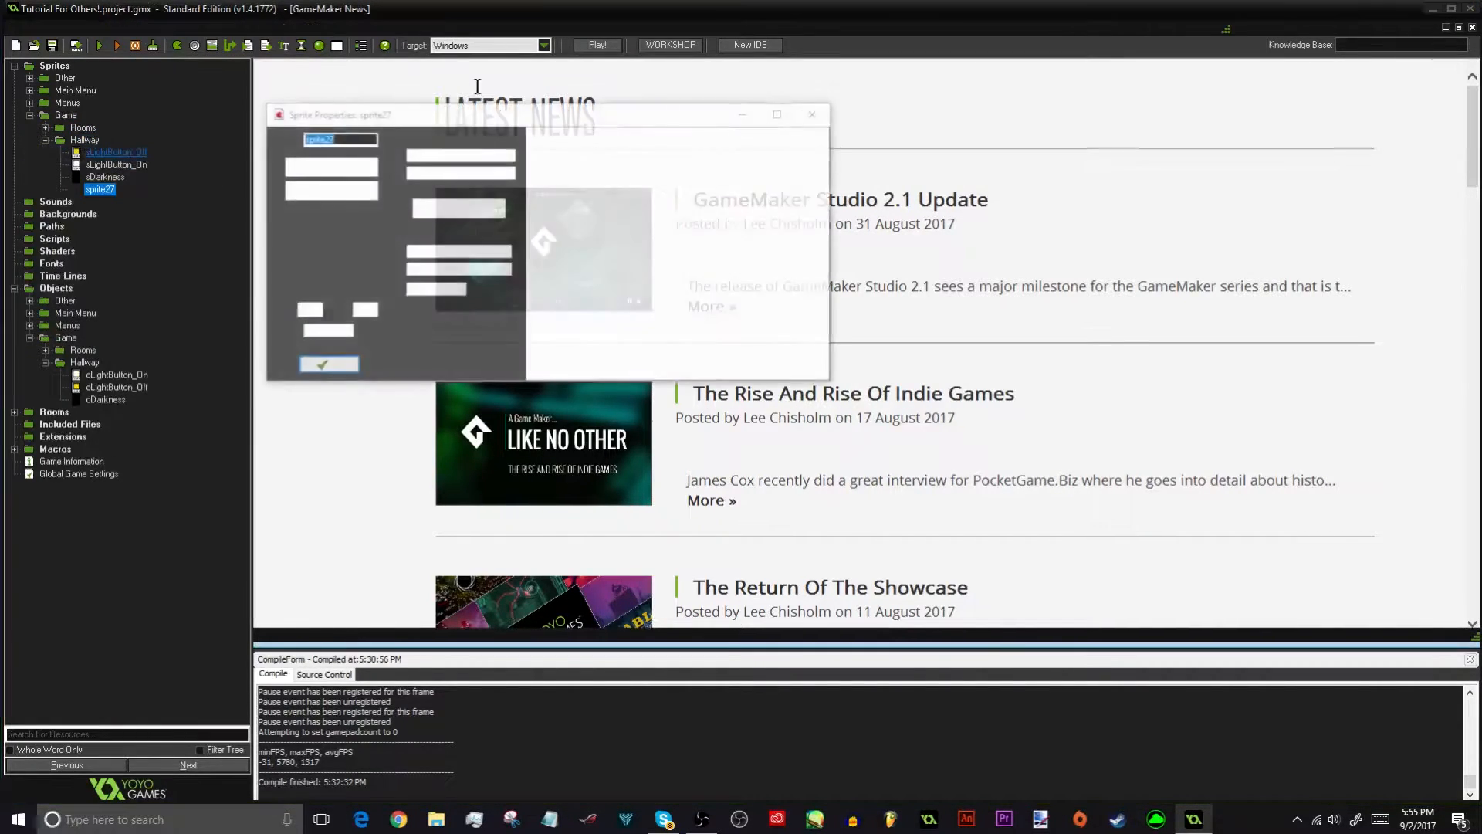
pyautogui.write('sMask')
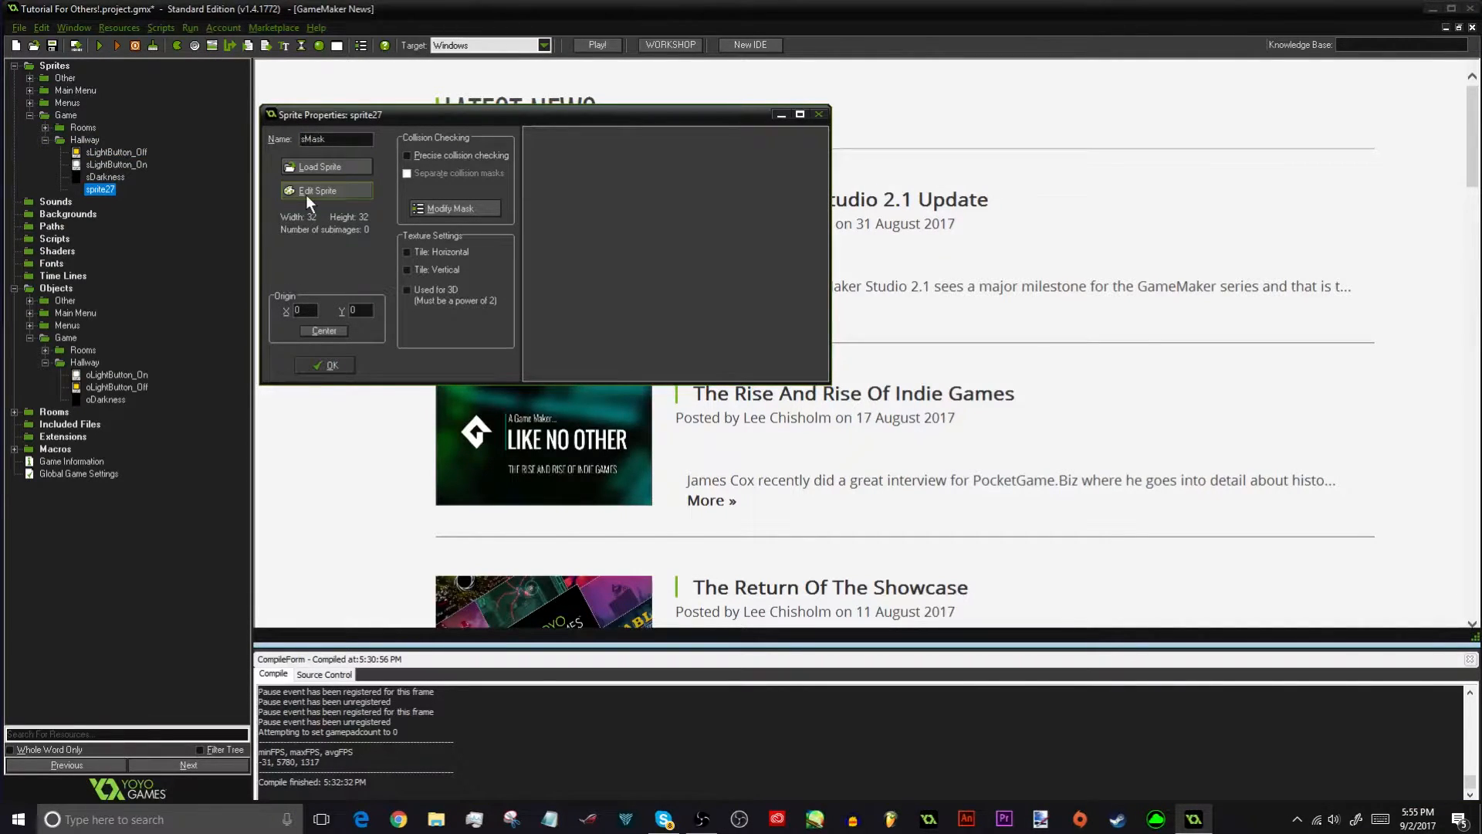
pyautogui.write('On')
pyautogui.click(314, 189)
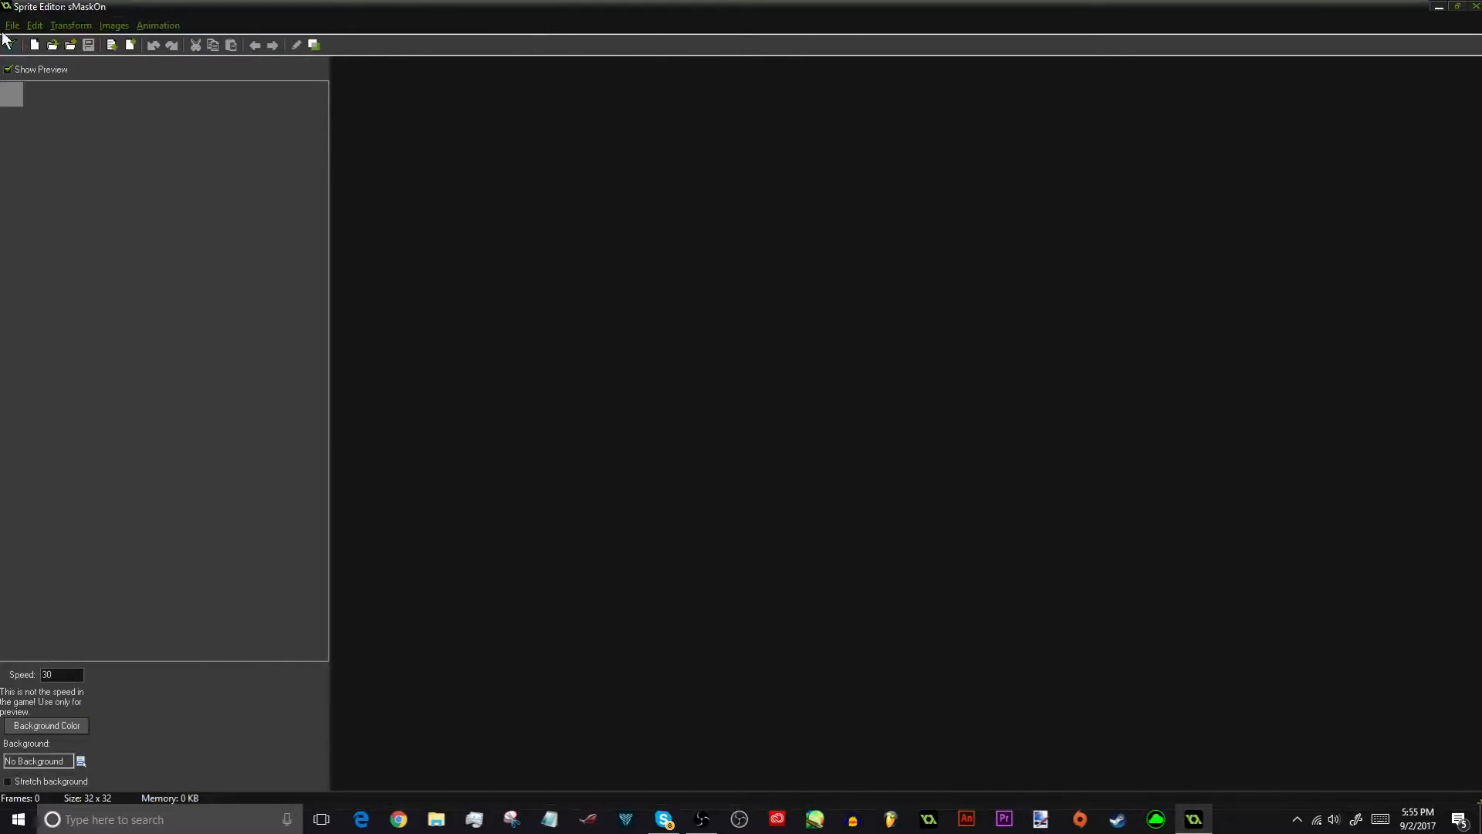
pyautogui.click(10, 44)
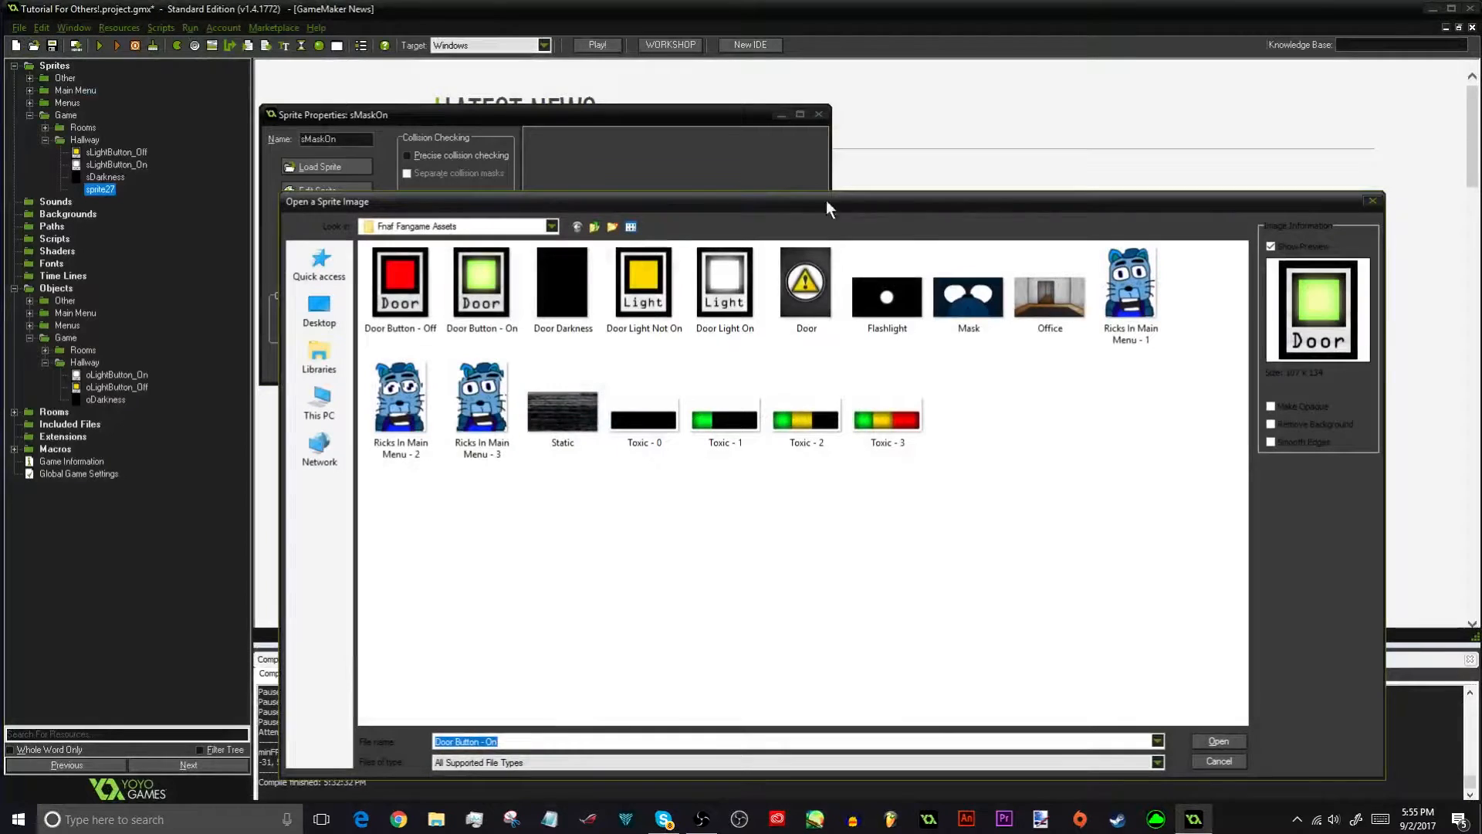
pyautogui.doubleClick(952, 295)
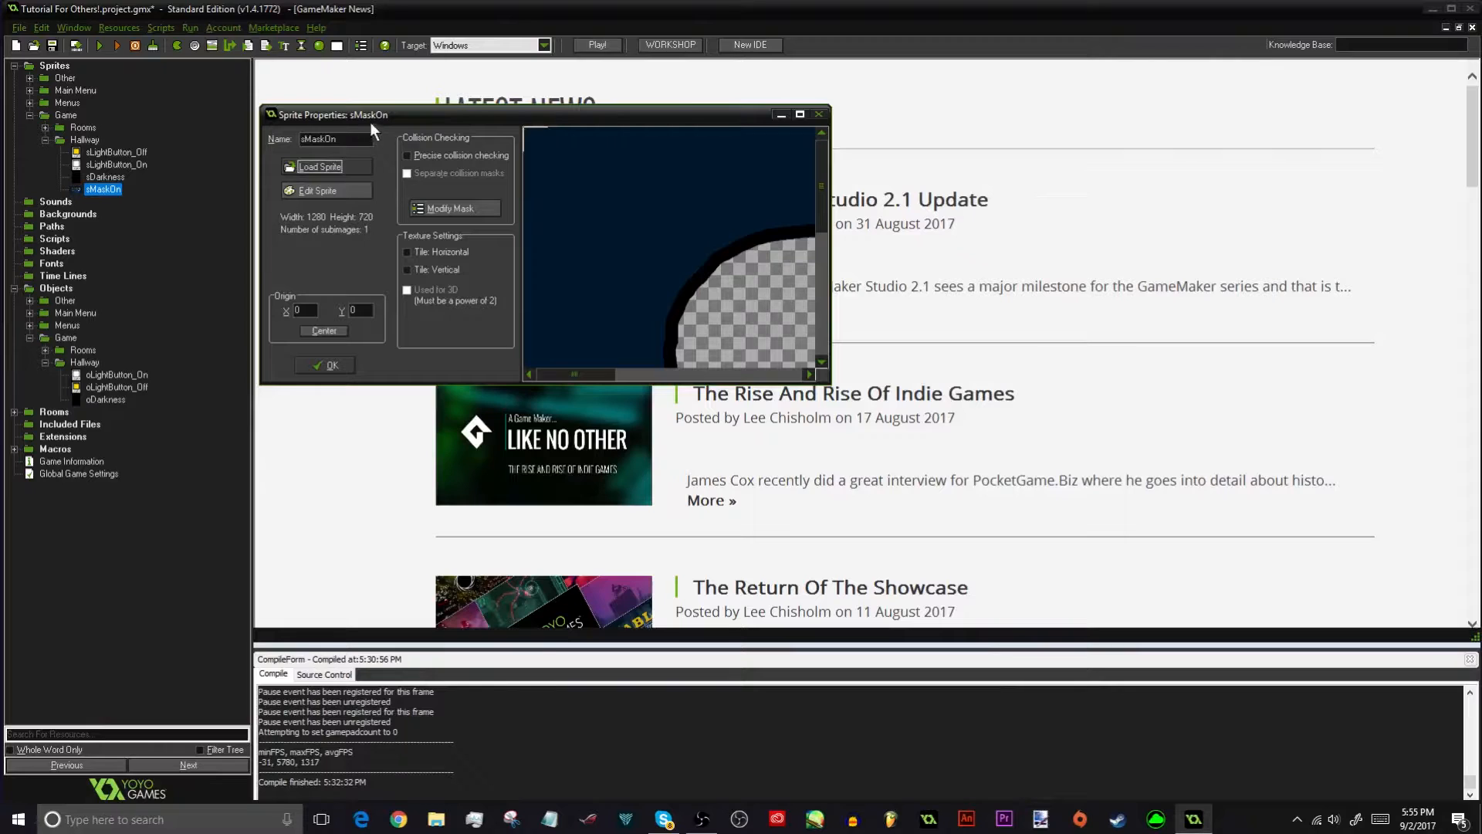
# Inspect the sMaskOn image in the sprite editor and accept the sprite's properties
pyautogui.click(332, 190)
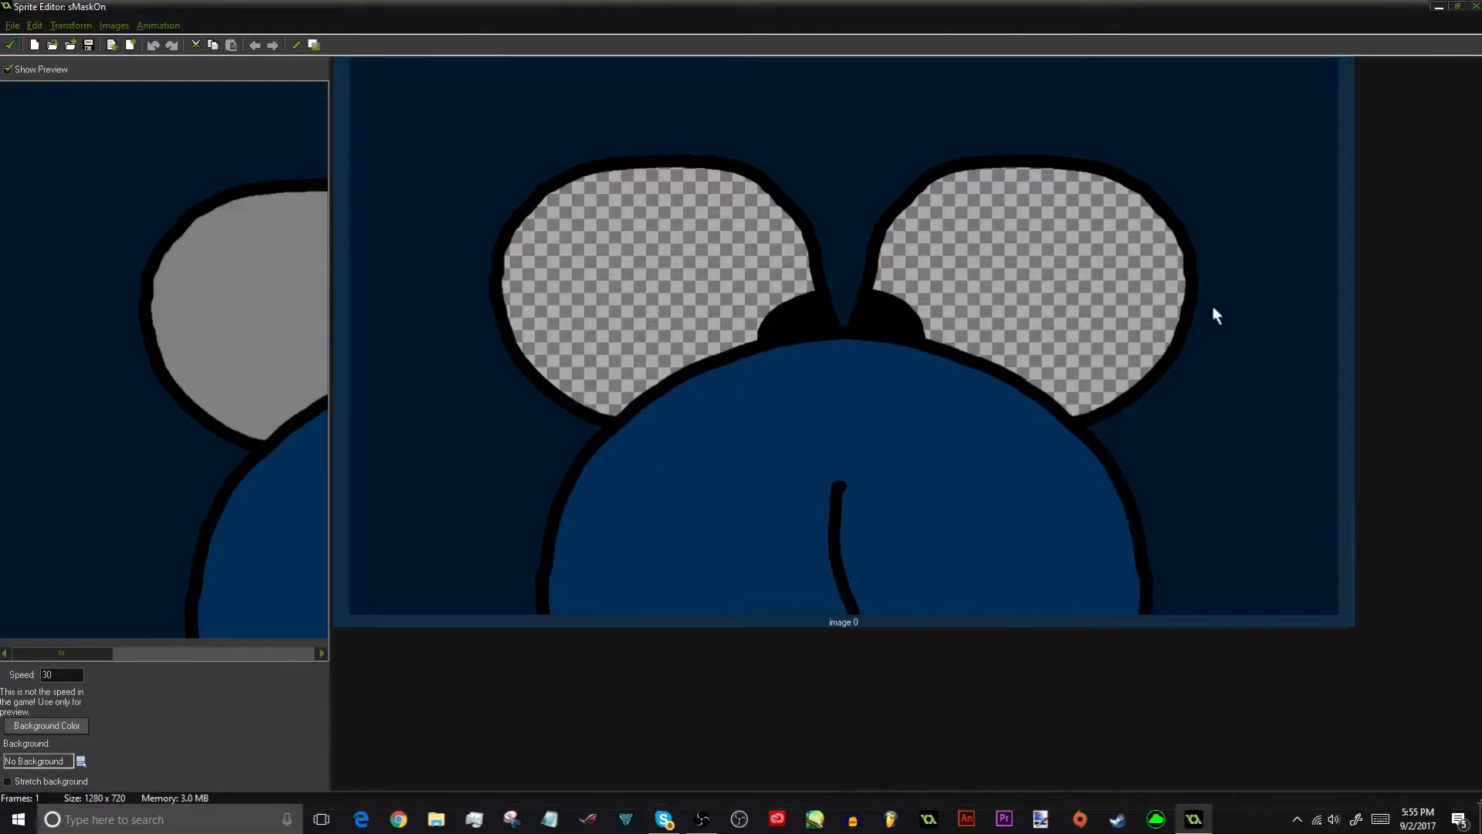
pyautogui.click(12, 45)
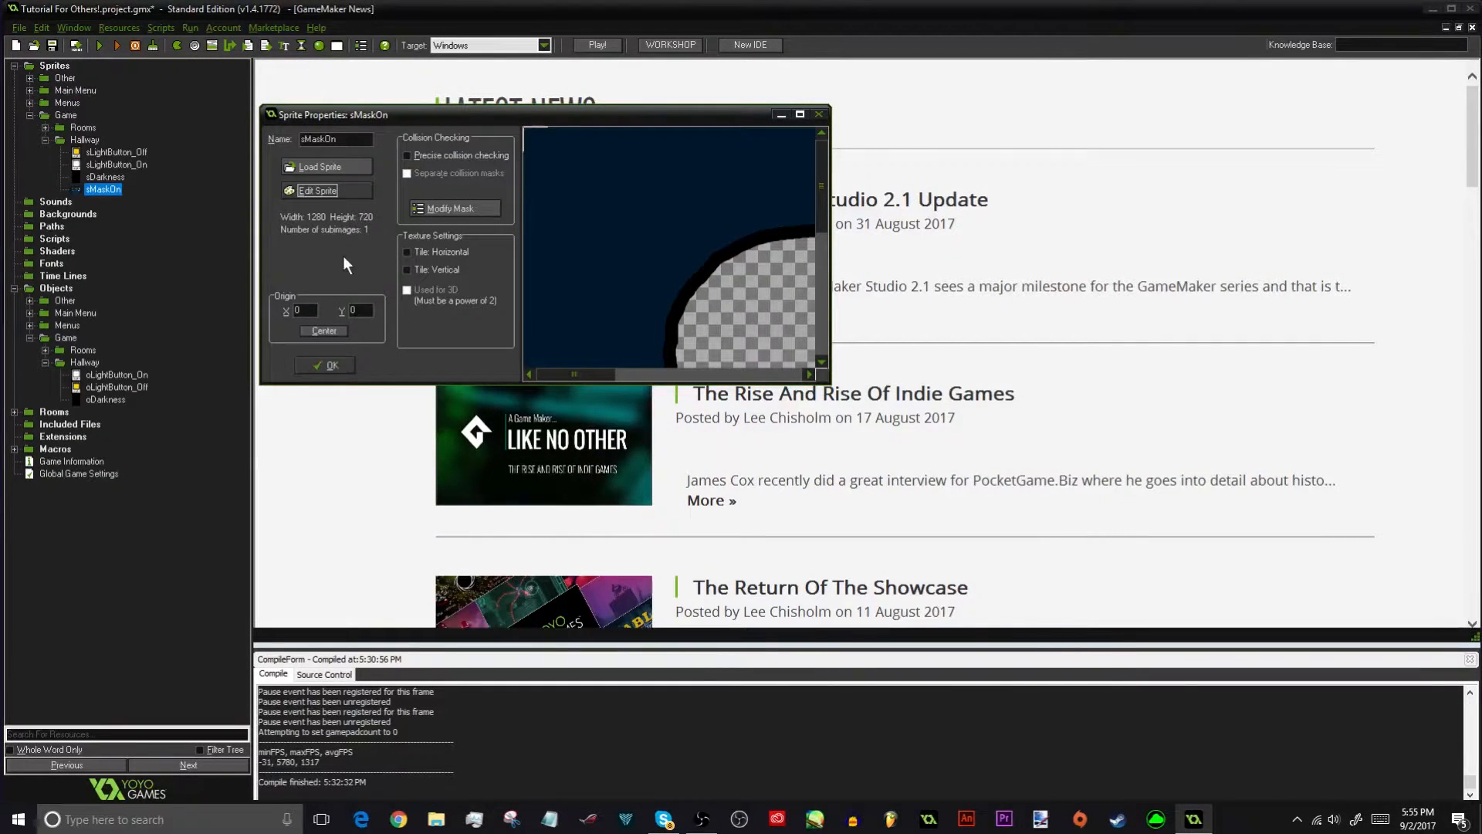
pyautogui.click(323, 187)
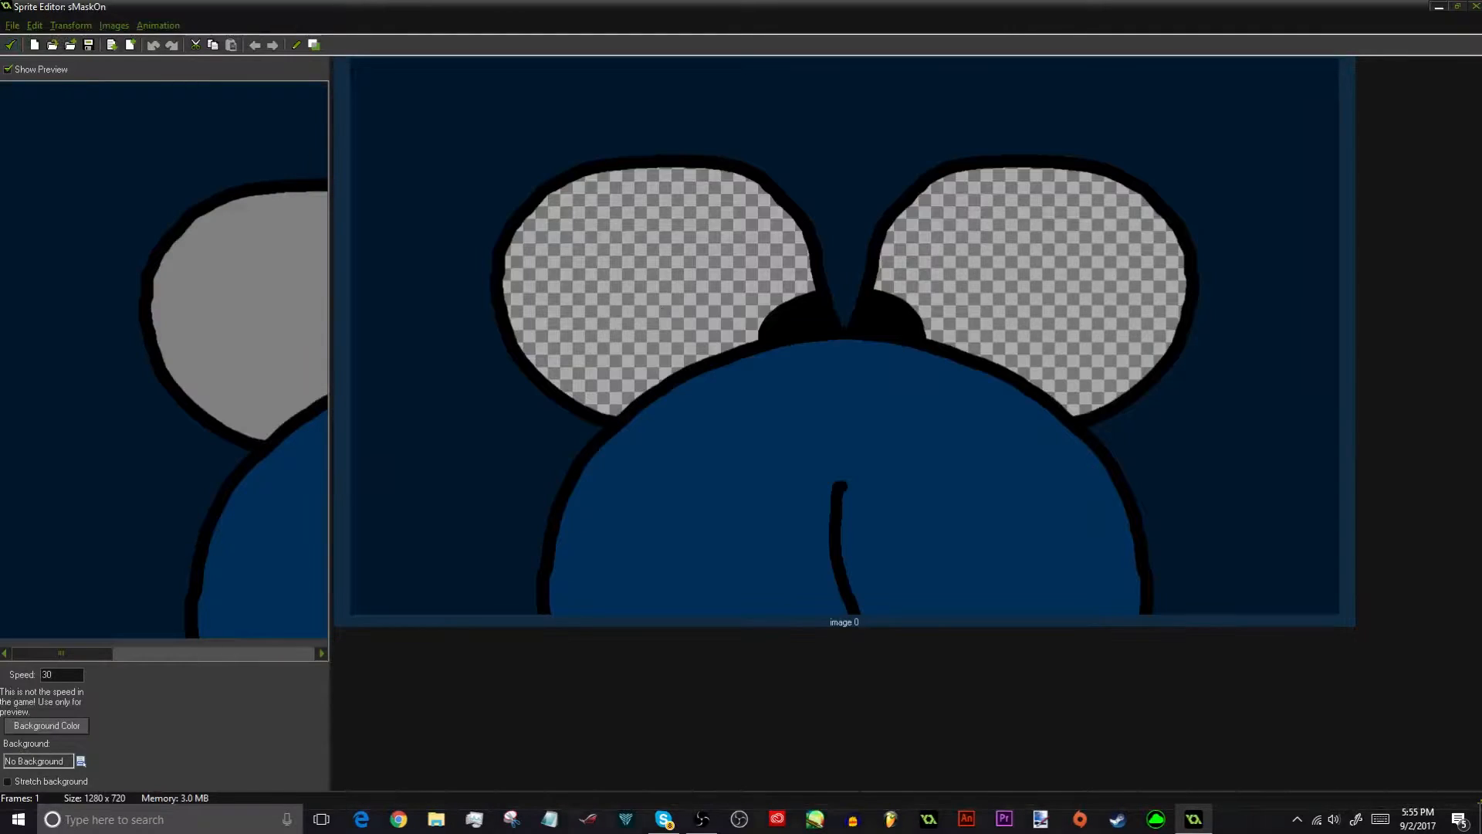
pyautogui.click(11, 45)
pyautogui.click(325, 357)
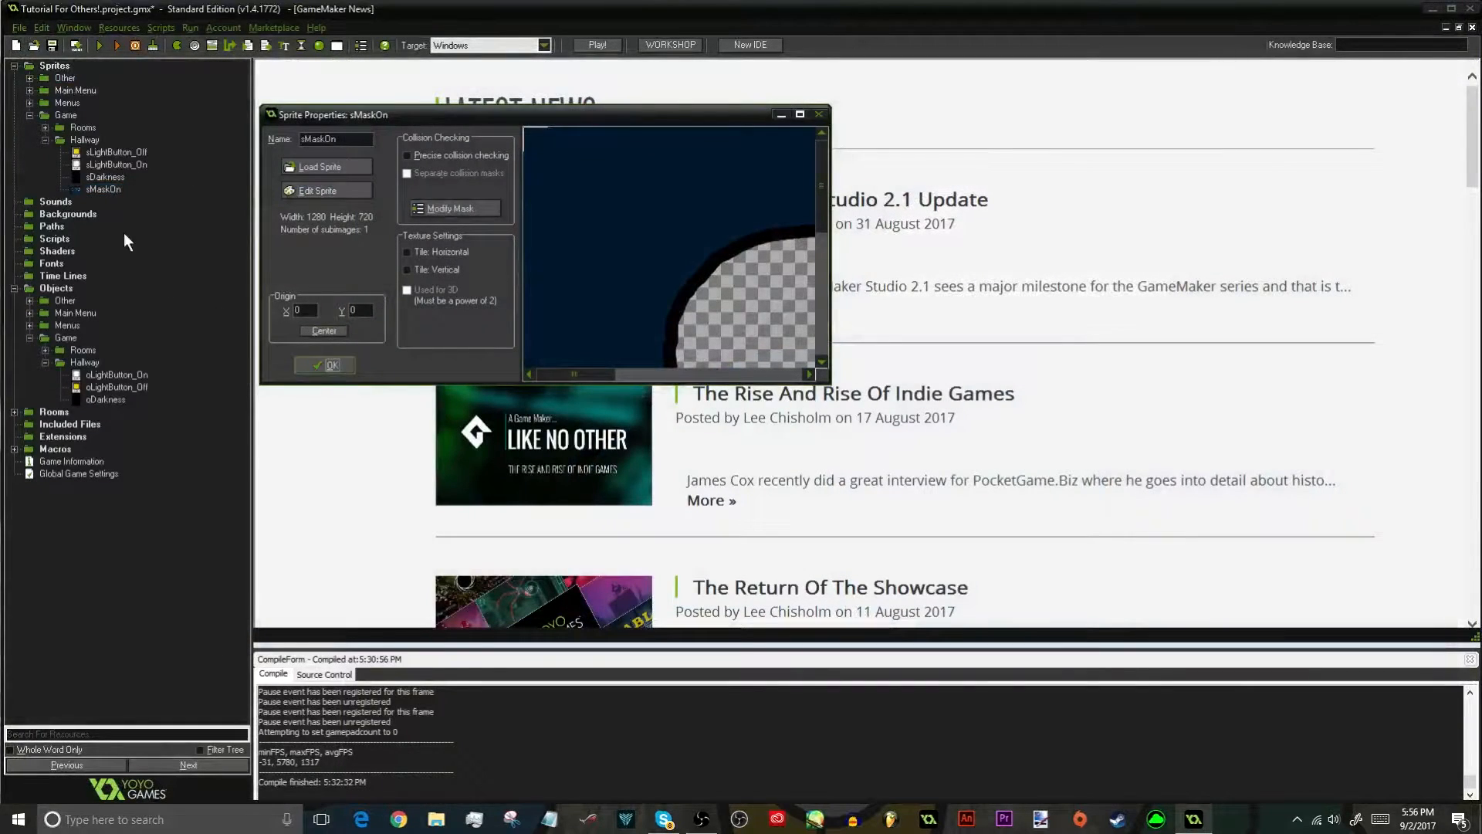
# Duplicate the sMaskOn sprite and name the copy sMaskPuttingOn
pyautogui.rightClick(96, 189)
pyautogui.click(85, 235)
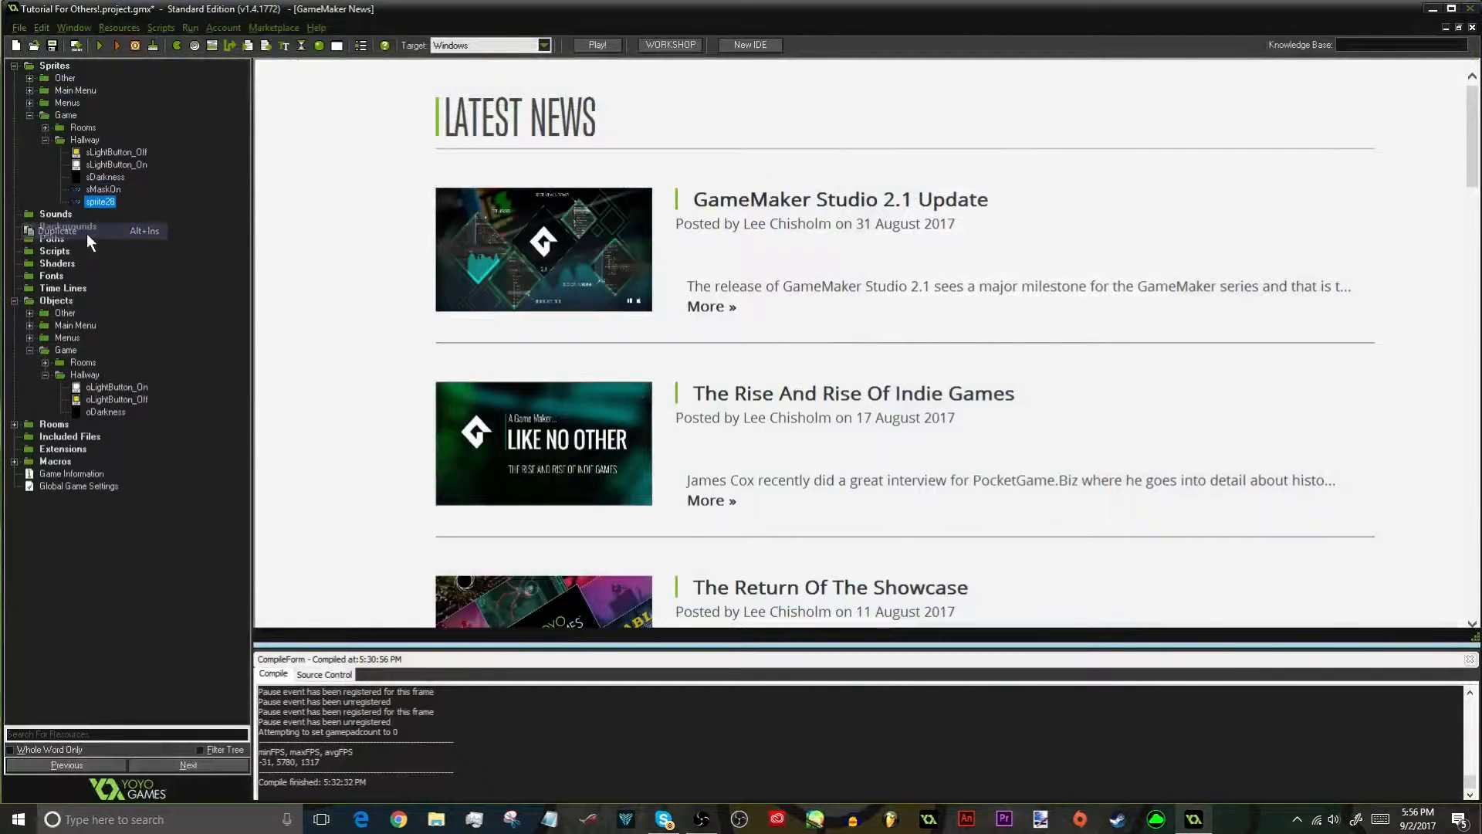
pyautogui.write('s')
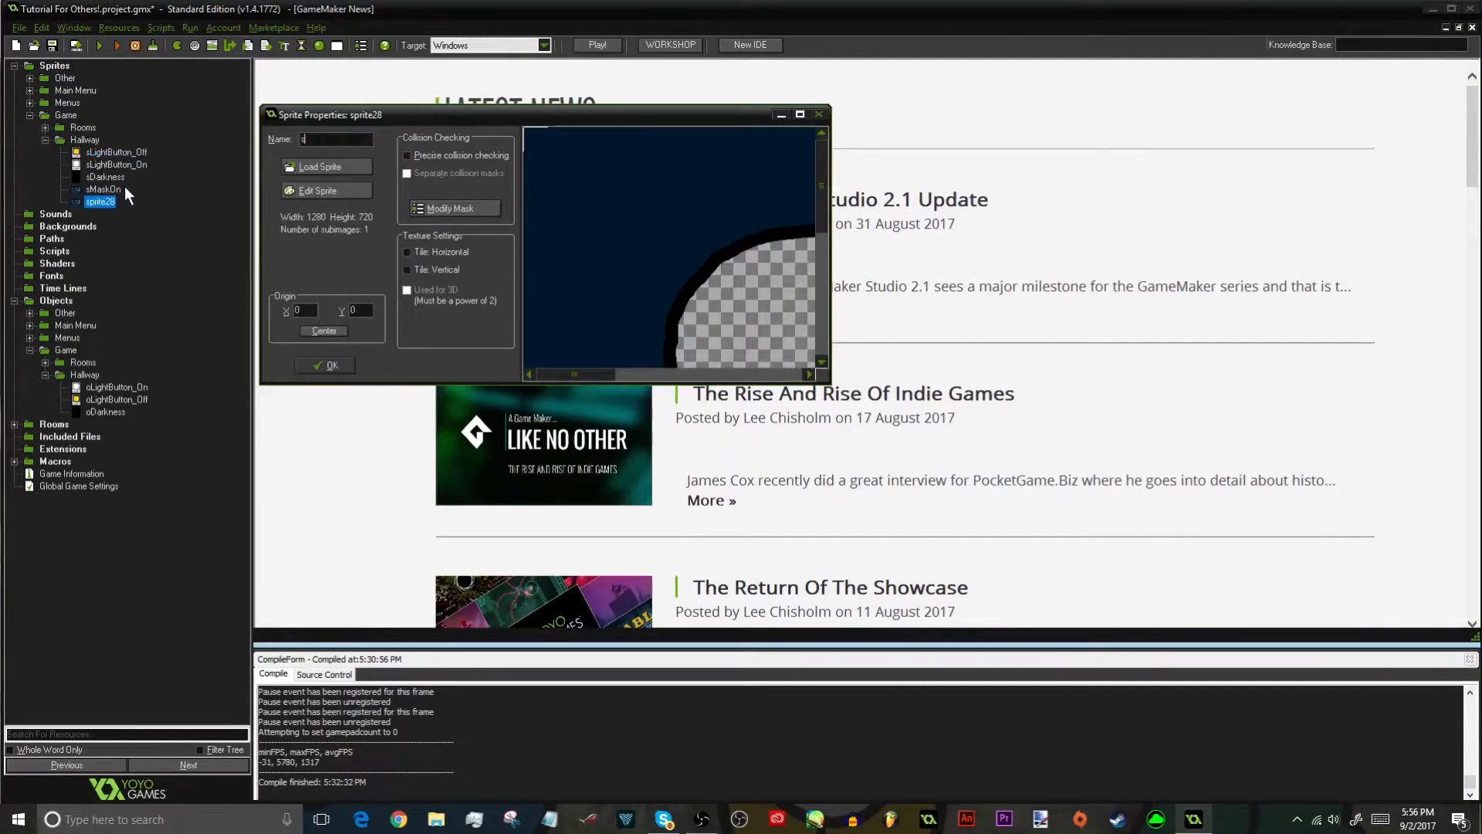
pyautogui.write('MaskPuttingOn')
# Rename the duplicated mask sprite to sMaskTakingOff
pyautogui.click(315, 190)
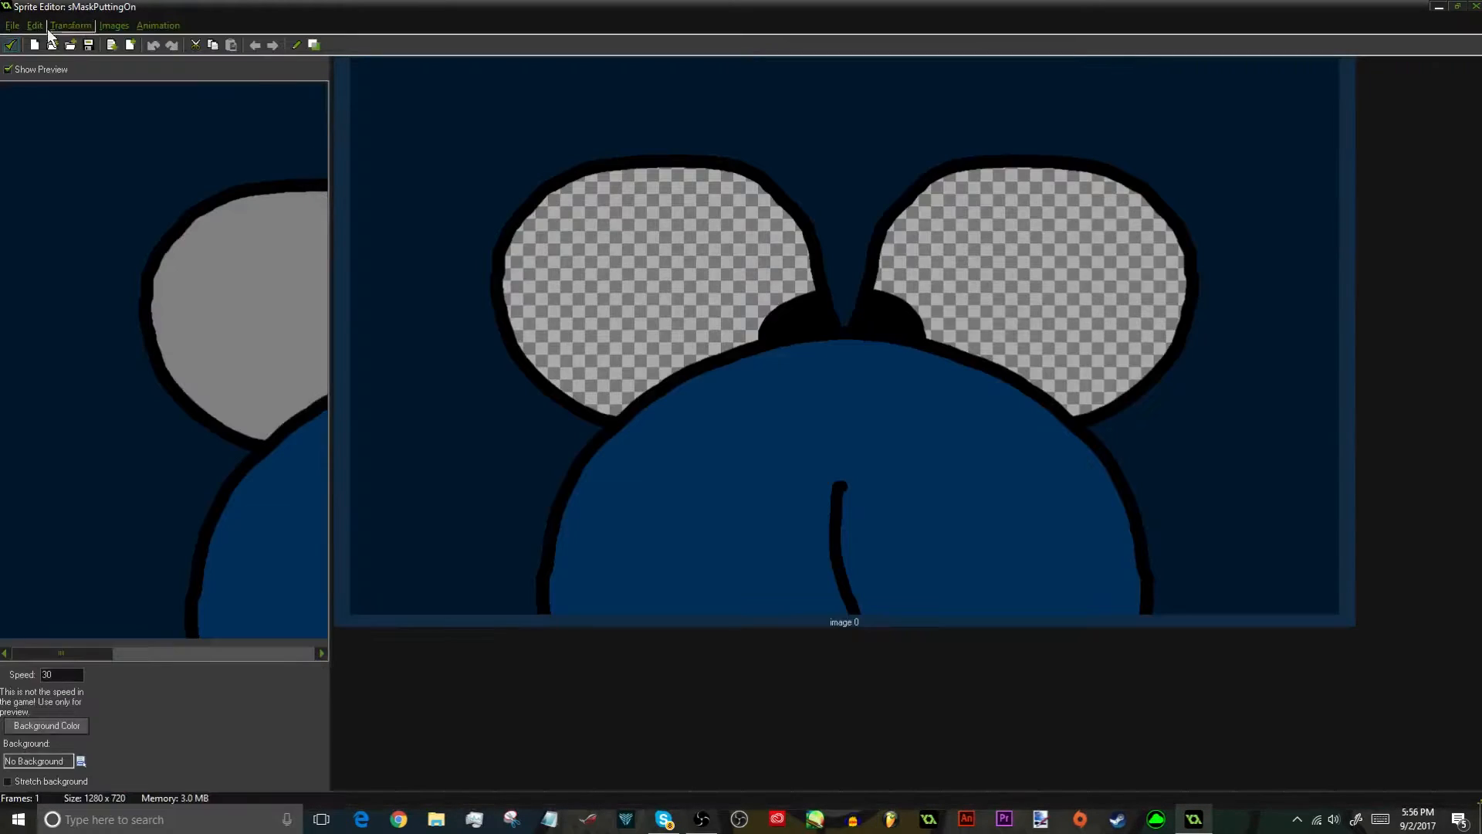
pyautogui.click(11, 46)
pyautogui.moveTo(367, 139); pyautogui.dragTo(354, 152)
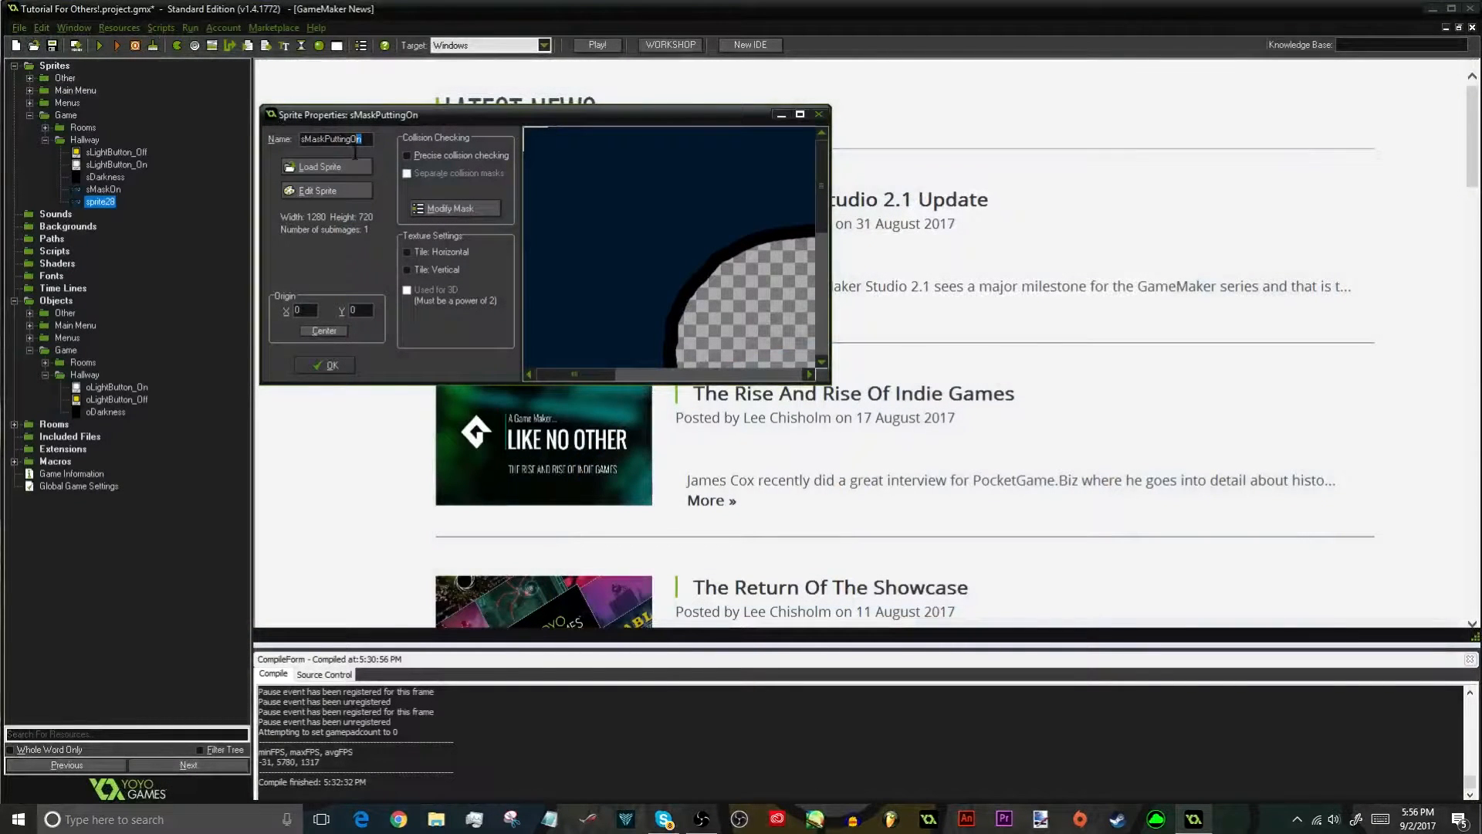
pyautogui.write('Tak')
# Add copies of the mask frame to sMaskTakingOff until it has 15 frames, and turn off the animation preview
pyautogui.click(318, 191)
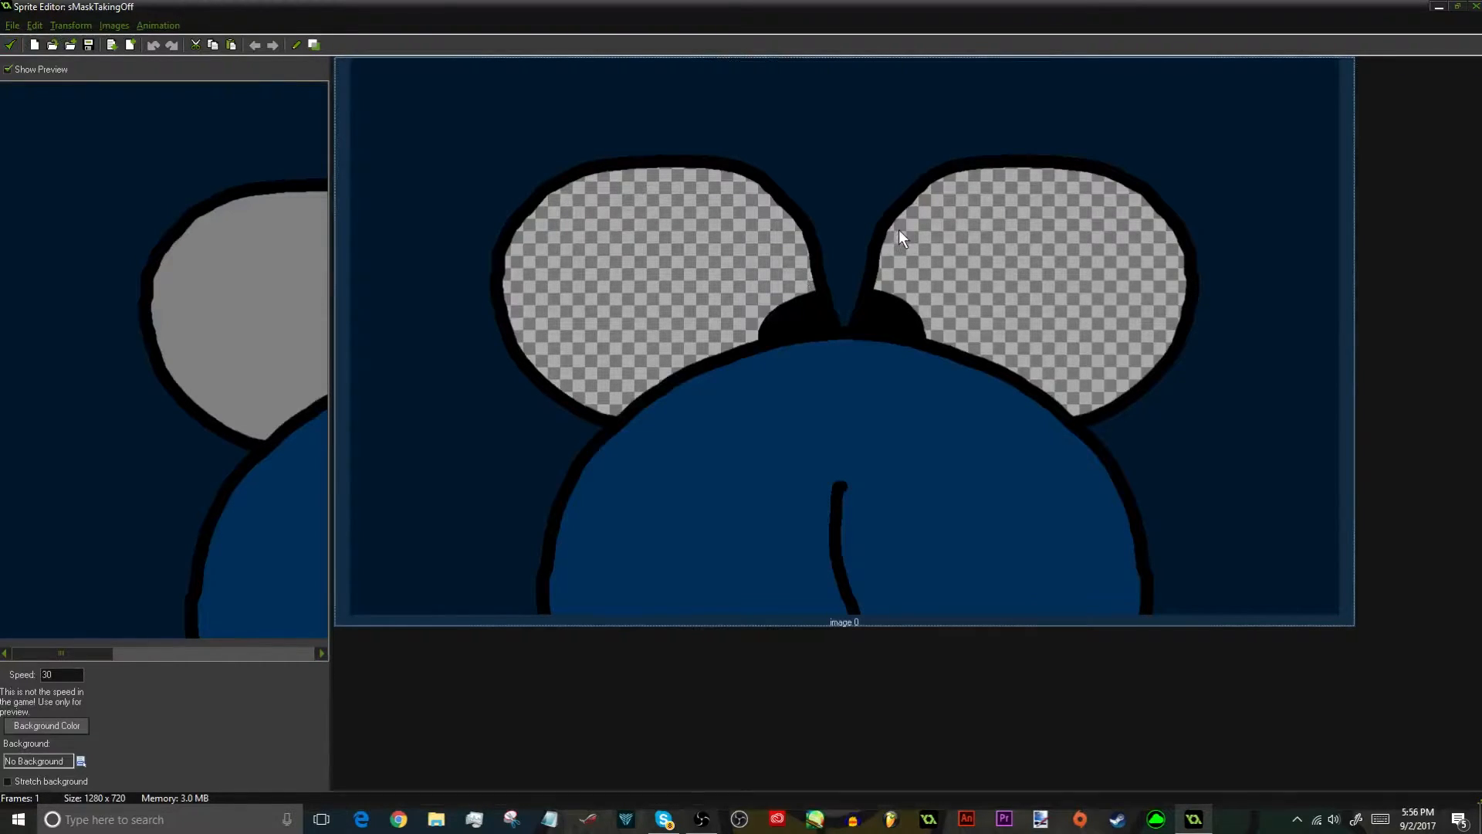
pyautogui.hotkey('ctrl', 'v')
pyautogui.hotkey('ctrl', 'v')
pyautogui.hotkey('ctrl', 'v')
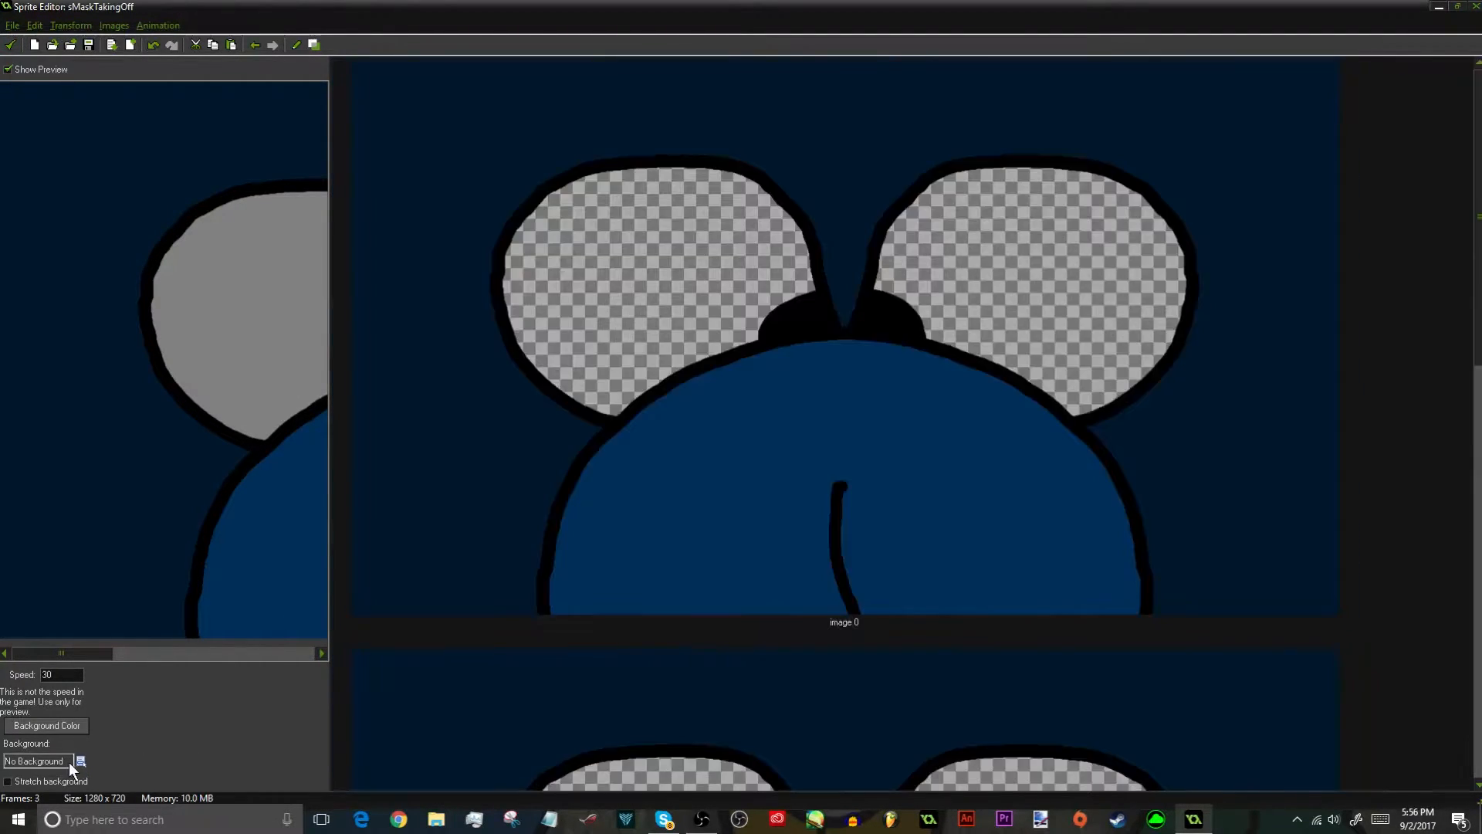
pyautogui.hotkey('ctrl', 'v')
pyautogui.hotkey('ctrl', 'v')
pyautogui.hotkey('ctrl', 'v')
pyautogui.hotkey('ctrl', 'v')
pyautogui.hotkey('ctrl', 'v')
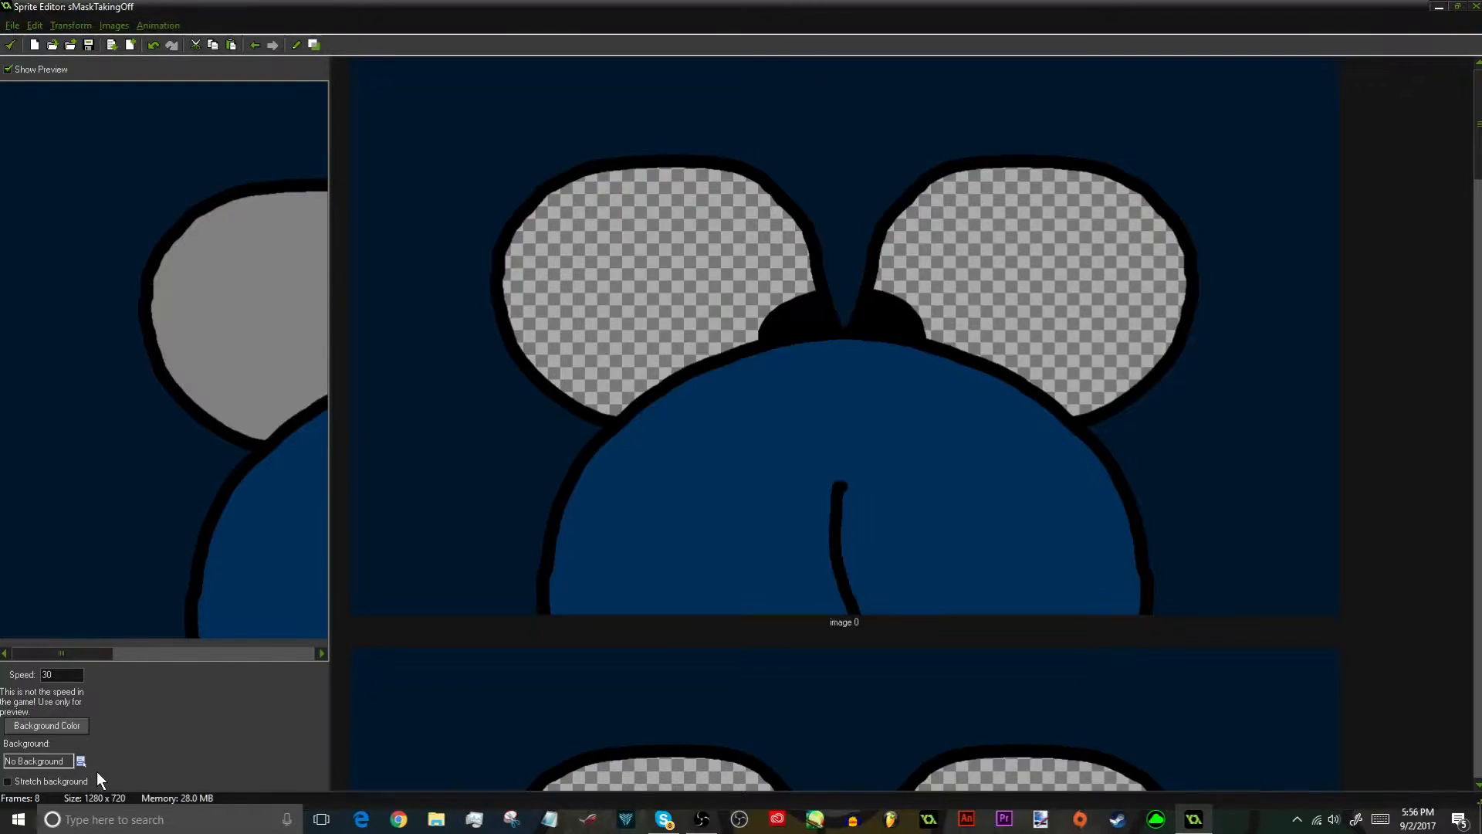
pyautogui.hotkey('ctrl', 'v')
pyautogui.hotkey('ctrl', 'v')
pyautogui.hotkey('ctrl', 'v')
pyautogui.hotkey('ctrl', 'v')
pyautogui.hotkey('ctrl', 'v')
pyautogui.hotkey('ctrl', 'v')
pyautogui.click(20, 69)
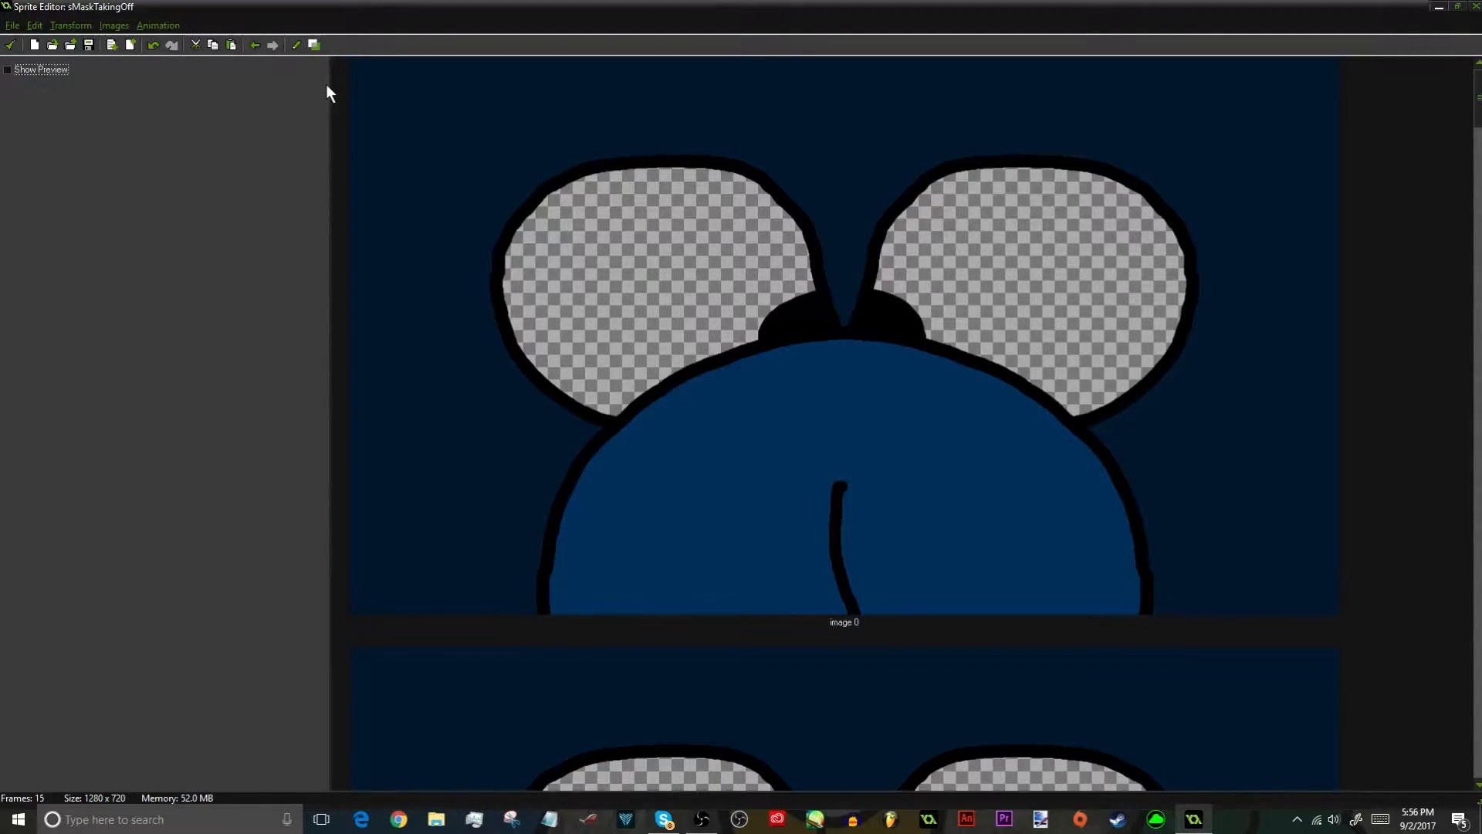
# In the maximized image editor, shift the whole mask image of frame 2 of 15 slightly upward, leaving a thin transparent strip below
pyautogui.doubleClick(443, 125)
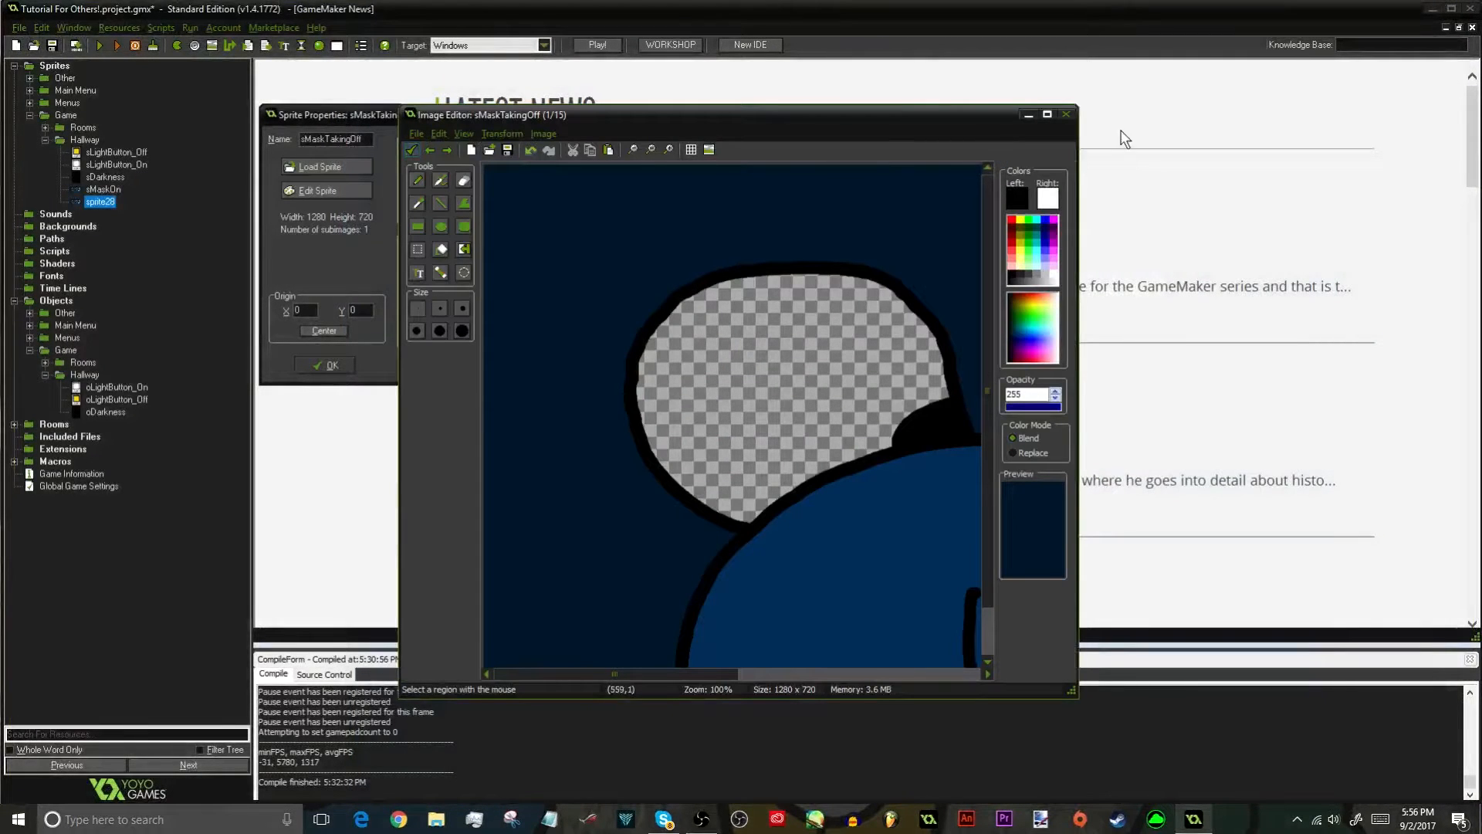
pyautogui.click(1047, 115)
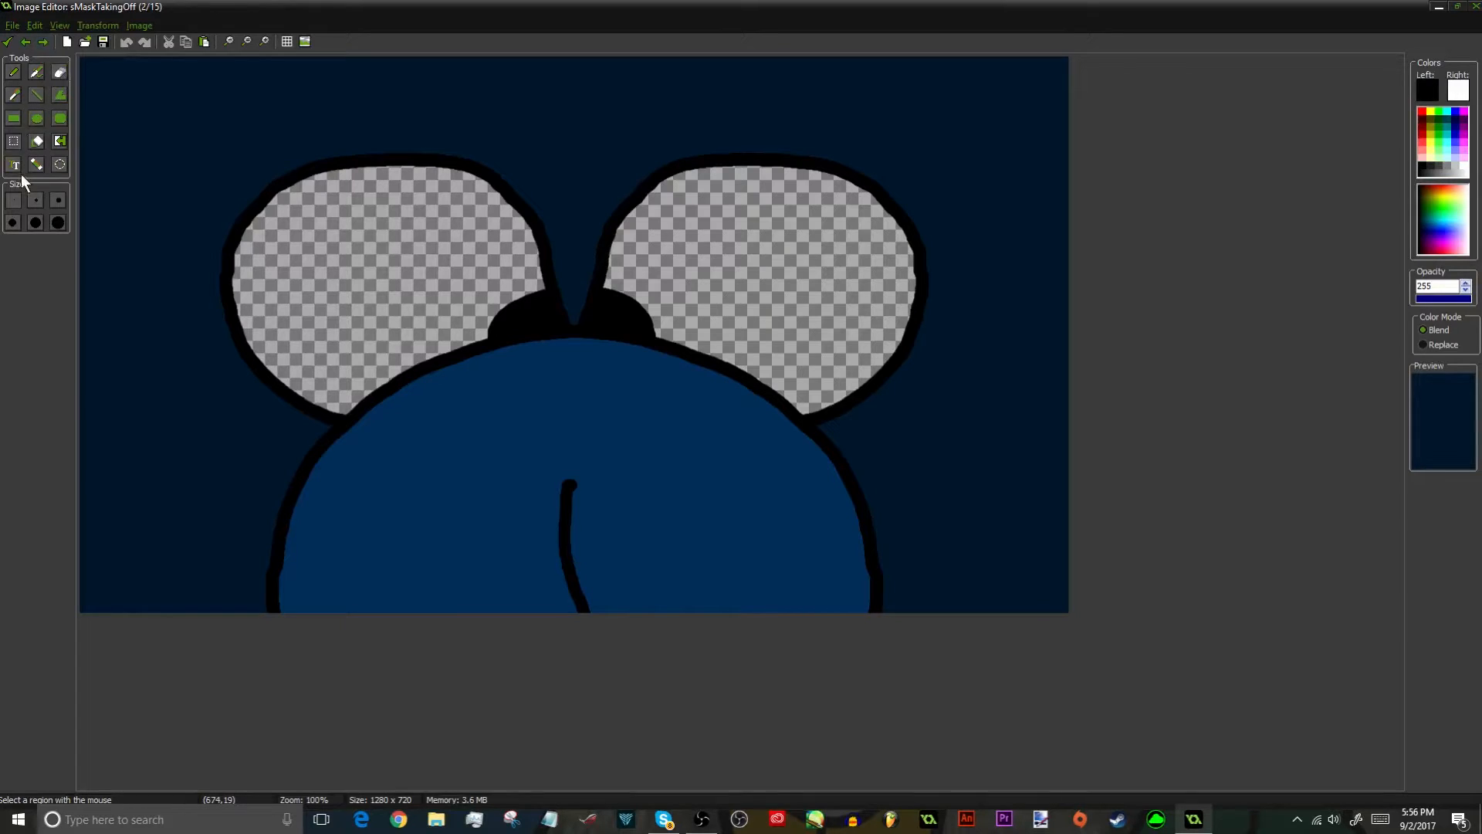
pyautogui.hotkey('ctrl', 'a')
pyautogui.hotkey('ctrl', 'v')
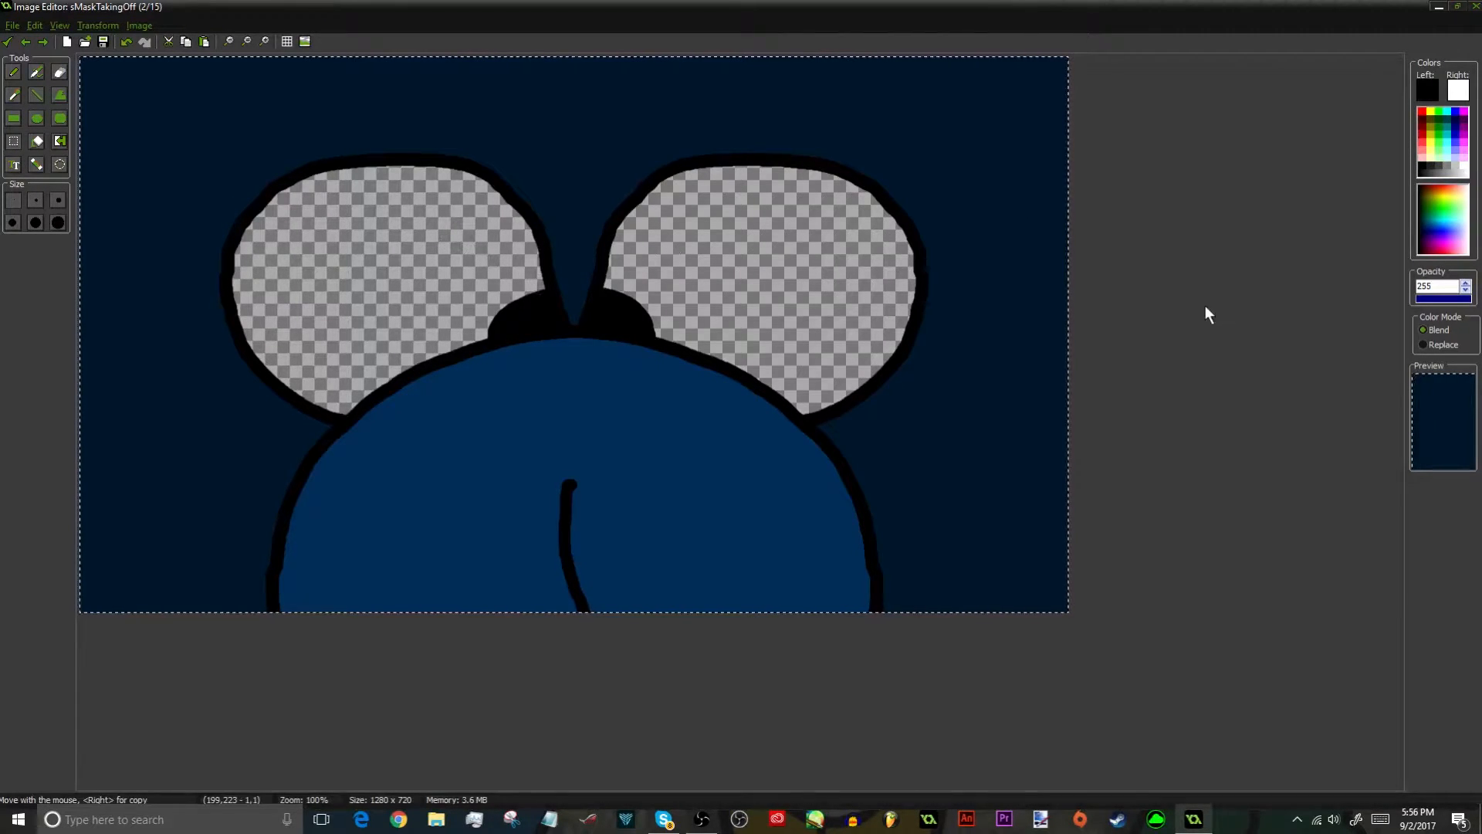
pyautogui.press('Up')
pyautogui.press('Up')
pyautogui.press('Up')
pyautogui.press('Up')
pyautogui.press('Up')
pyautogui.press('Up')
pyautogui.press('Up')
pyautogui.press('Up')
pyautogui.press('Up')
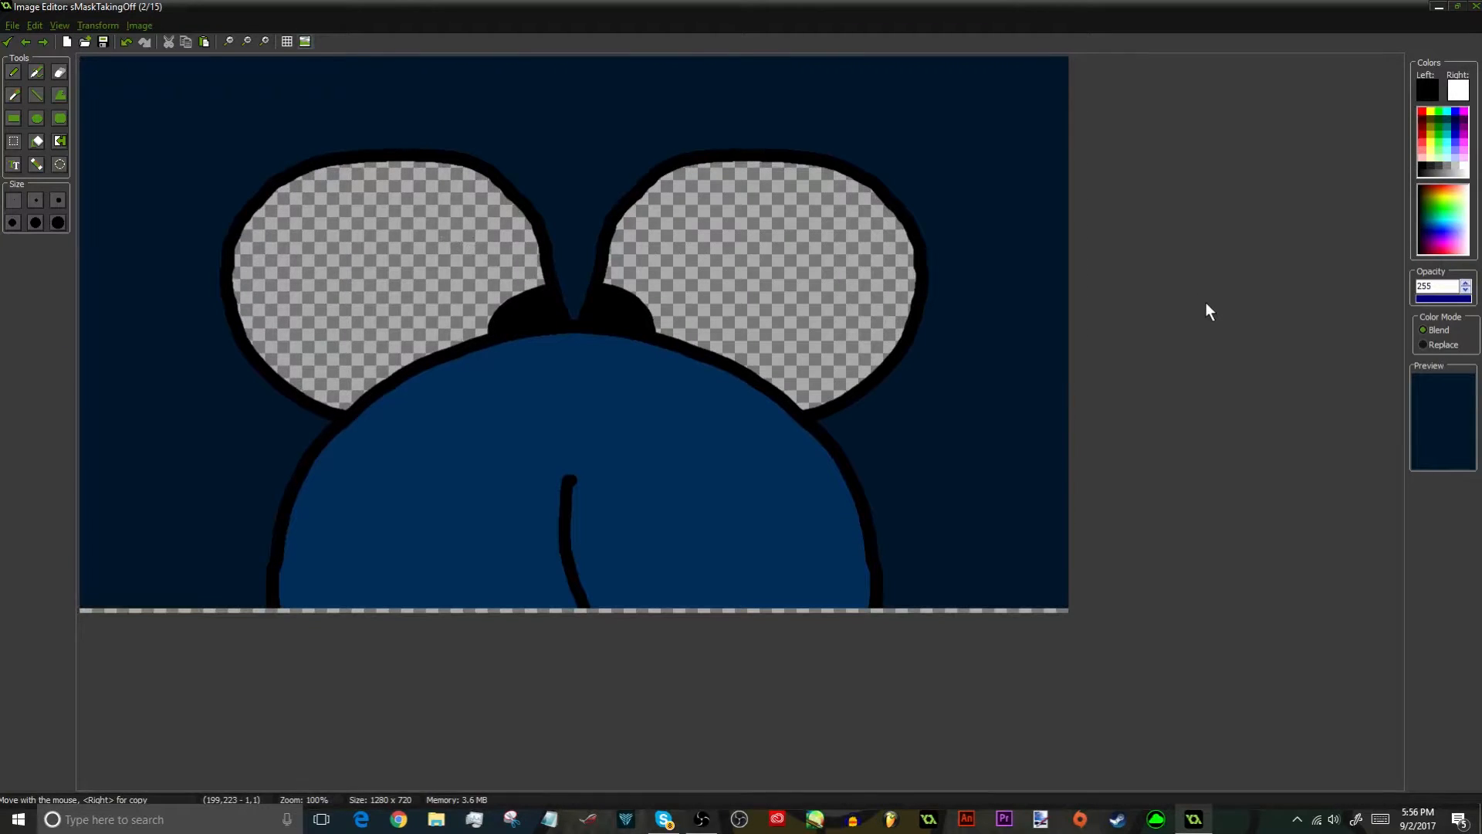
pyautogui.press('Up')
pyautogui.press('Up')
pyautogui.press('Up')
pyautogui.press('Up')
pyautogui.press('Up')
pyautogui.press('Up')
pyautogui.press('Up')
pyautogui.press('Up')
pyautogui.press('Up')
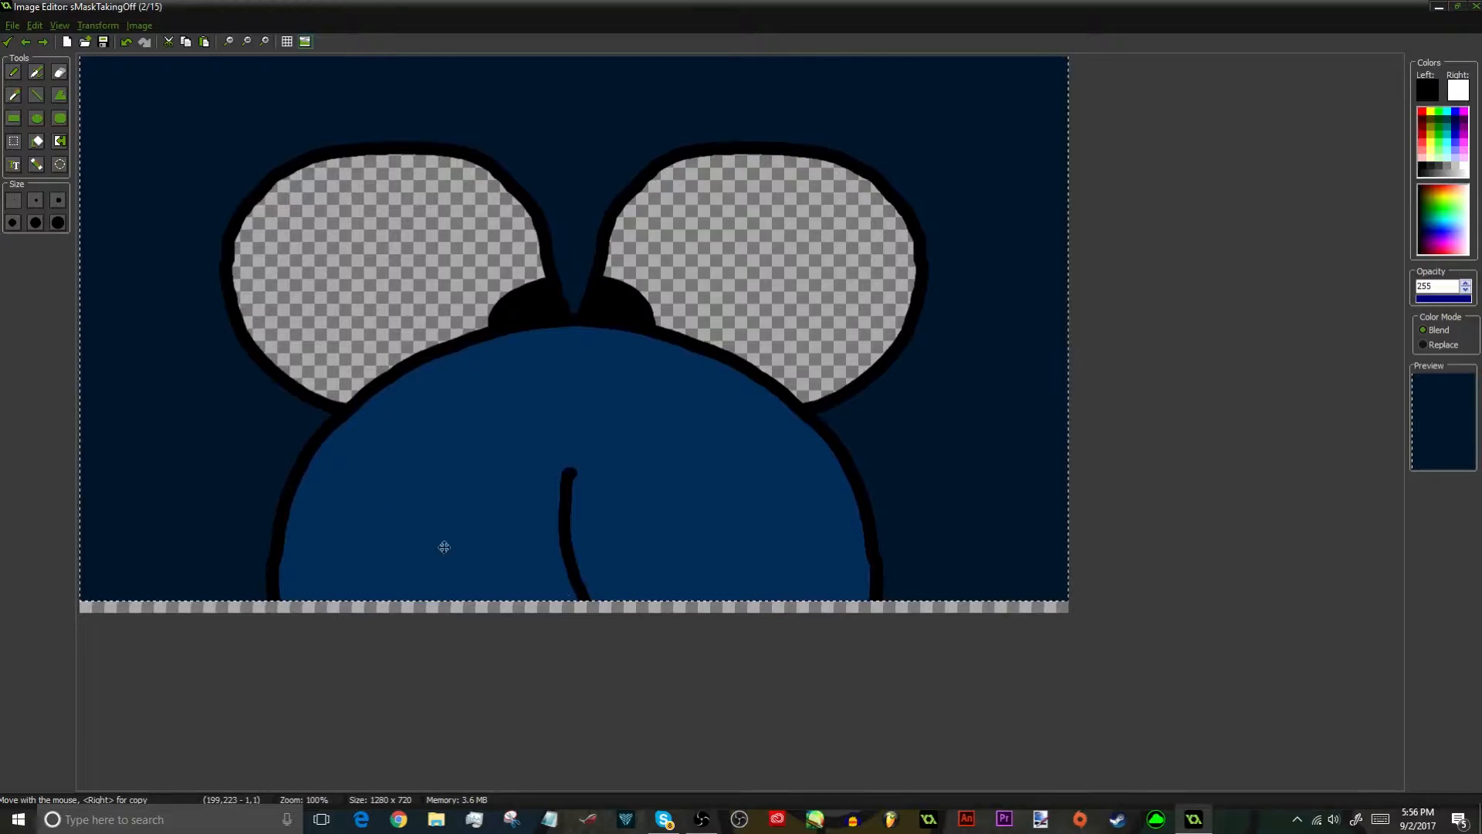
# Shift the whole mask image of frame 3 of sMaskTakingOff upward, about twice as far as in frame 2
pyautogui.click(43, 42)
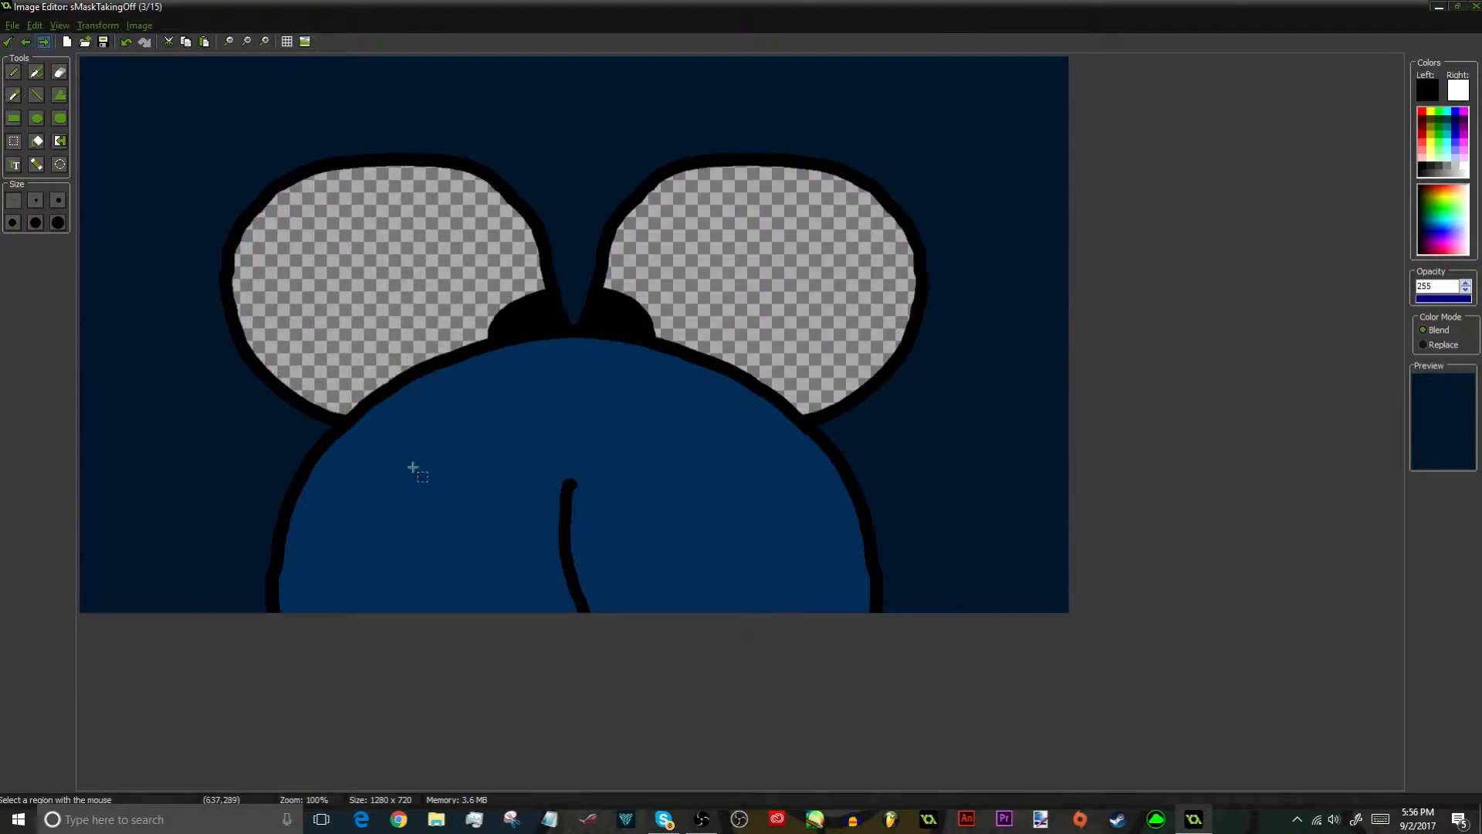
pyautogui.hotkey('ctrl', 'a')
pyautogui.click(581, 486)
pyautogui.press('Up')
pyautogui.press('Up')
pyautogui.press('Up')
pyautogui.press('Up')
pyautogui.press('Up')
pyautogui.press('Up')
pyautogui.press('Up')
pyautogui.press('Up')
pyautogui.press('Up')
pyautogui.press('Up')
pyautogui.press('Up')
pyautogui.press('Up')
pyautogui.press('Up')
pyautogui.press('Up')
pyautogui.press('Up')
pyautogui.press('Up')
pyautogui.press('Up')
pyautogui.press('Up')
pyautogui.press('Up')
pyautogui.press('Up')
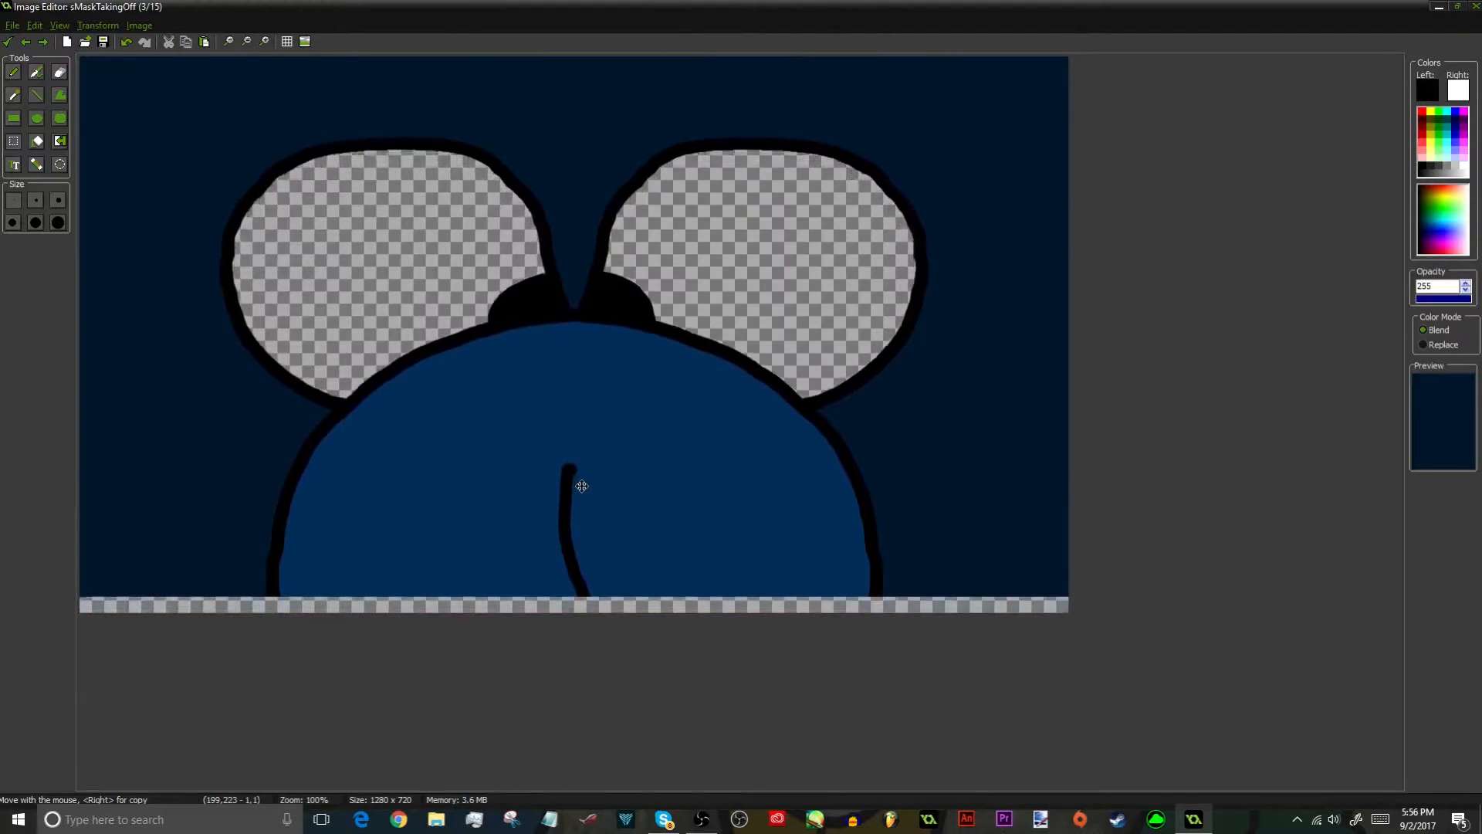
pyautogui.press('Up')
pyautogui.press('Up')
pyautogui.press('Up')
pyautogui.press('Up')
pyautogui.press('Up')
pyautogui.press('Up')
pyautogui.press('Up')
pyautogui.press('Up')
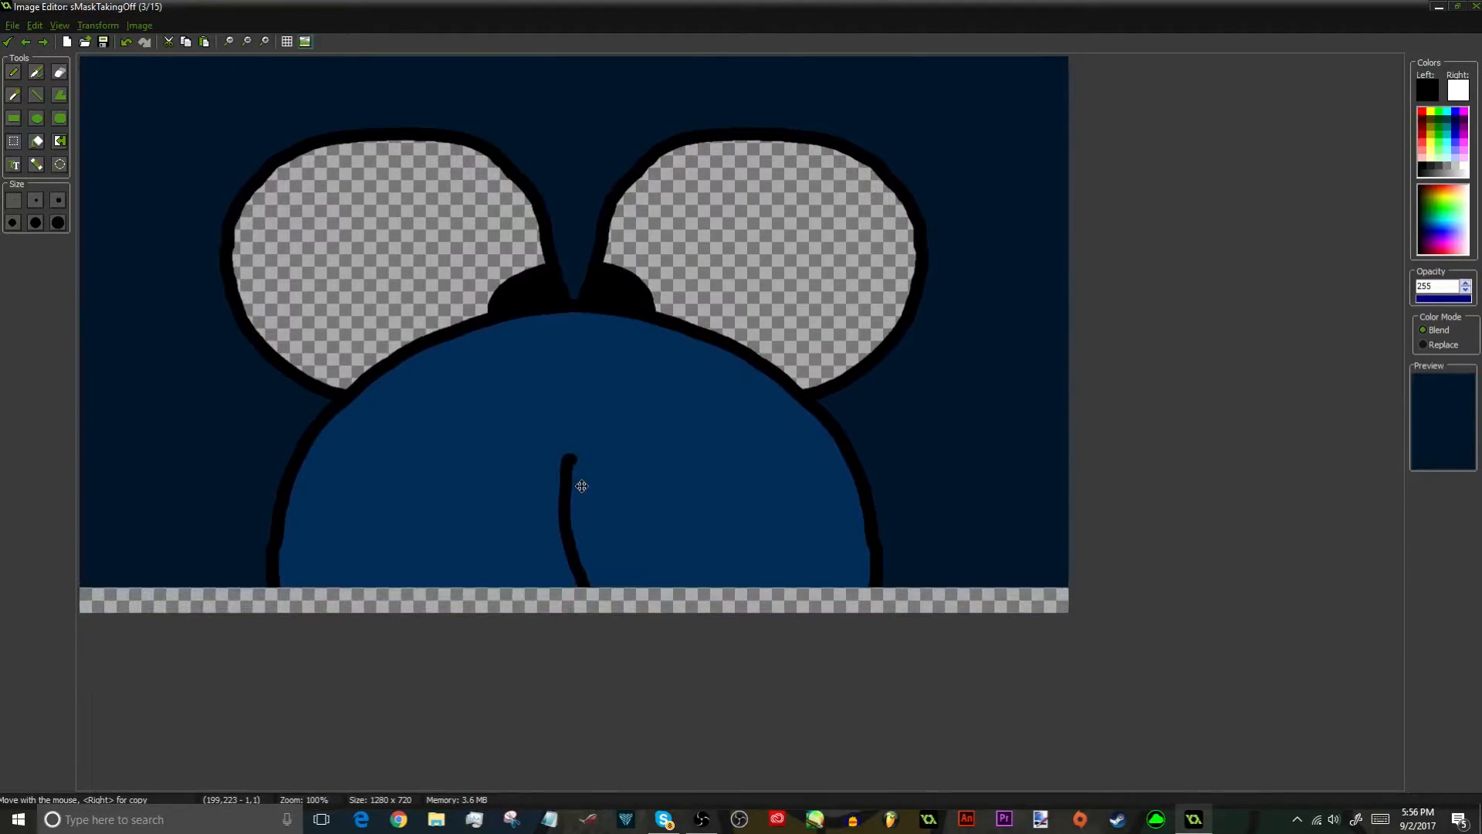
pyautogui.press('Up')
pyautogui.press('Up')
pyautogui.press('Up')
pyautogui.press('Down')
# Shift the whole mask image of frame 4 of sMaskTakingOff upward, farther than in frame 3
pyautogui.click(43, 45)
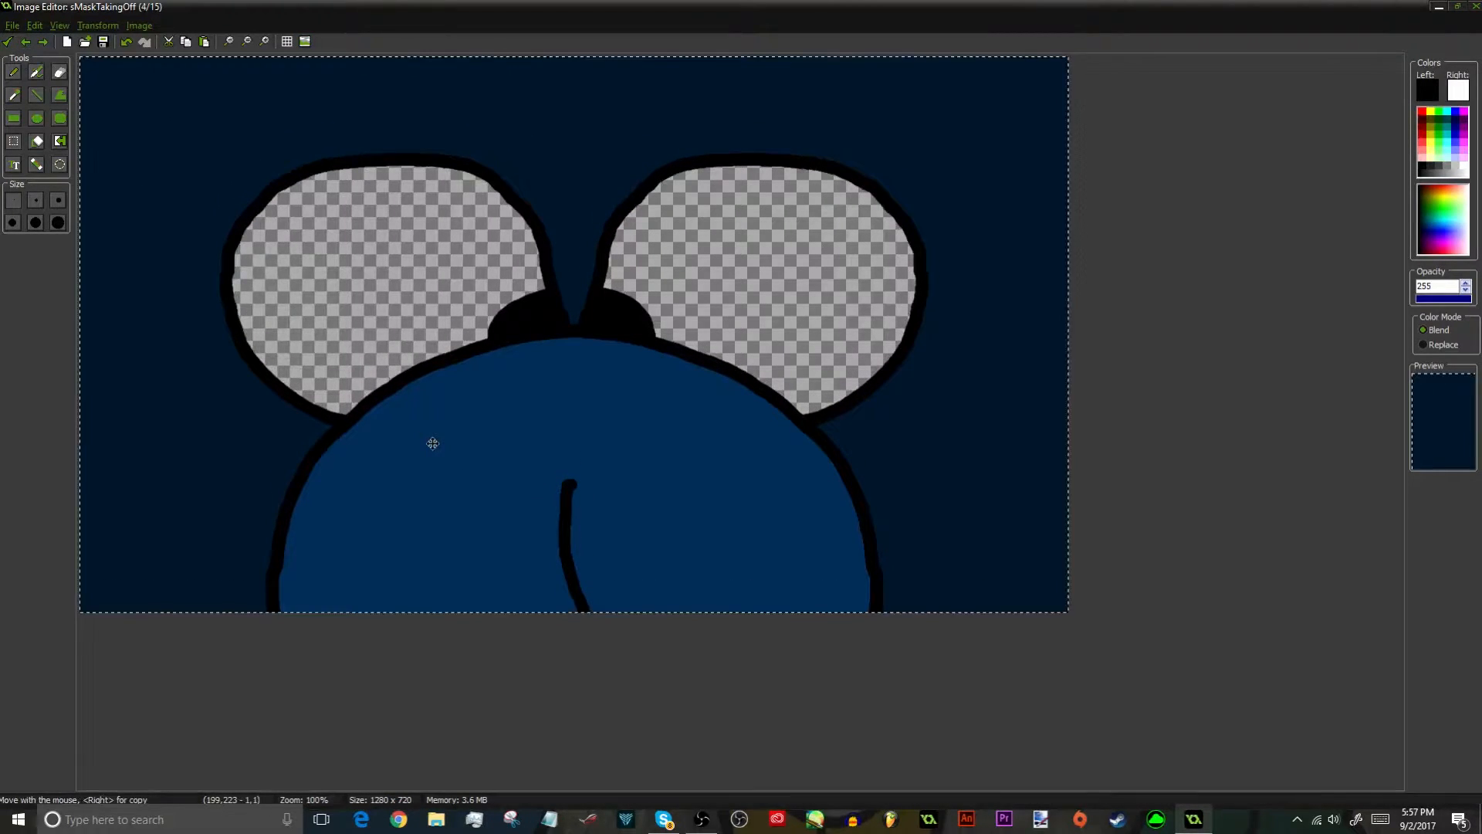
pyautogui.press('Up')
pyautogui.press('Up')
pyautogui.press('Up')
pyautogui.press('Up')
pyautogui.press('Up')
pyautogui.press('Up')
pyautogui.press('Up')
pyautogui.press('Up')
pyautogui.press('Up')
pyautogui.press('Up')
pyautogui.press('Up')
pyautogui.press('Up')
pyautogui.press('Up')
pyautogui.press('Up')
pyautogui.press('Up')
pyautogui.press('Up')
pyautogui.press('Up')
pyautogui.press('Up')
pyautogui.press('Up')
pyautogui.press('Up')
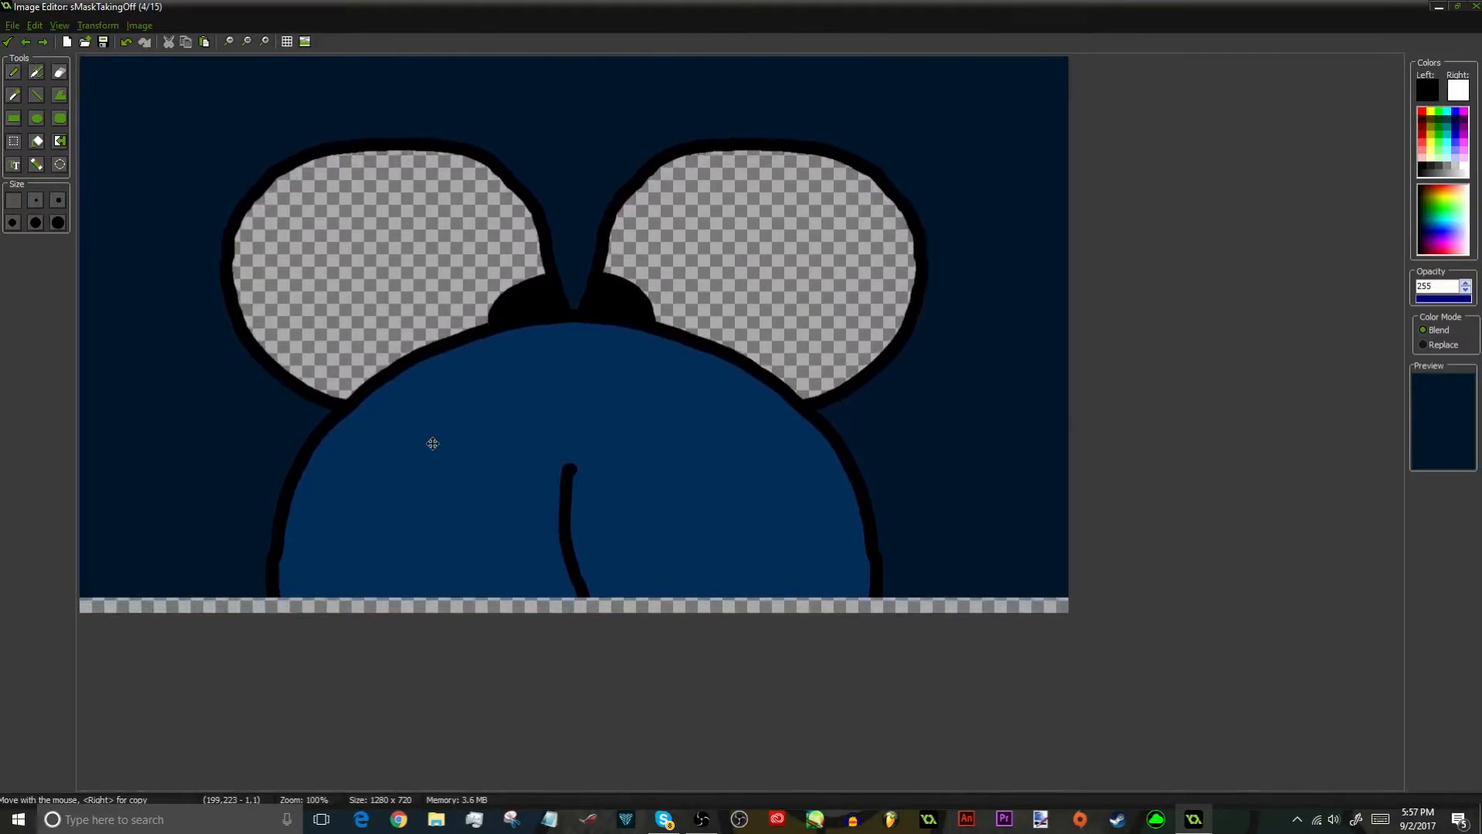
pyautogui.press('Up')
pyautogui.press('Up')
pyautogui.press('Up')
pyautogui.press('Up')
pyautogui.press('Up')
pyautogui.press('Up')
pyautogui.press('Up')
pyautogui.press('Up')
pyautogui.press('Up')
pyautogui.press('Up')
pyautogui.press('Up')
pyautogui.press('Up')
pyautogui.press('Up')
pyautogui.press('Up')
pyautogui.press('Up')
pyautogui.press('Up')
pyautogui.press('Up')
pyautogui.press('Up')
pyautogui.press('Up')
pyautogui.press('Up')
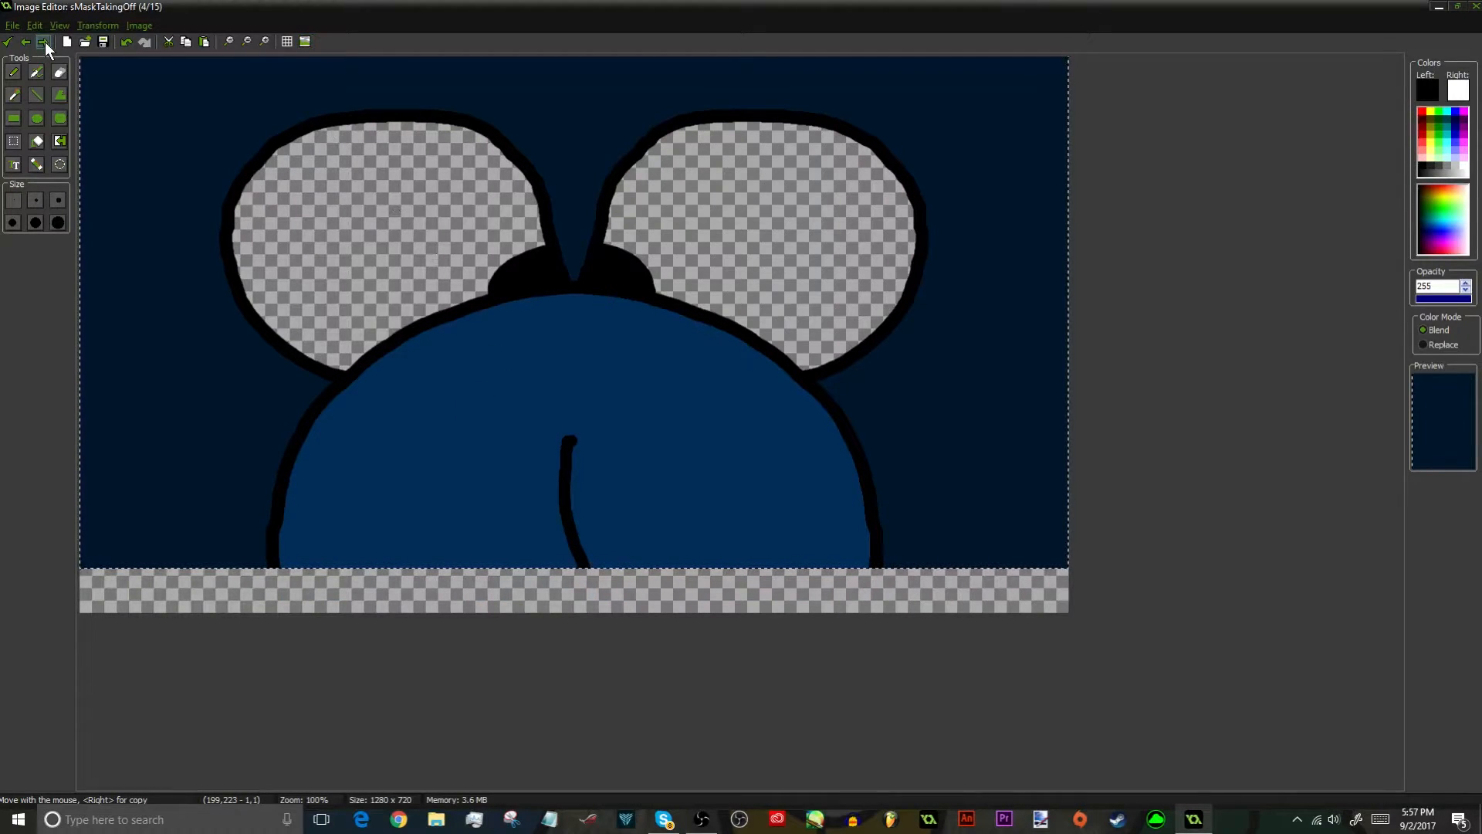
# Shift the whole mask image upward on the following animation frames, moving it farther up with each frame
pyautogui.click(43, 42)
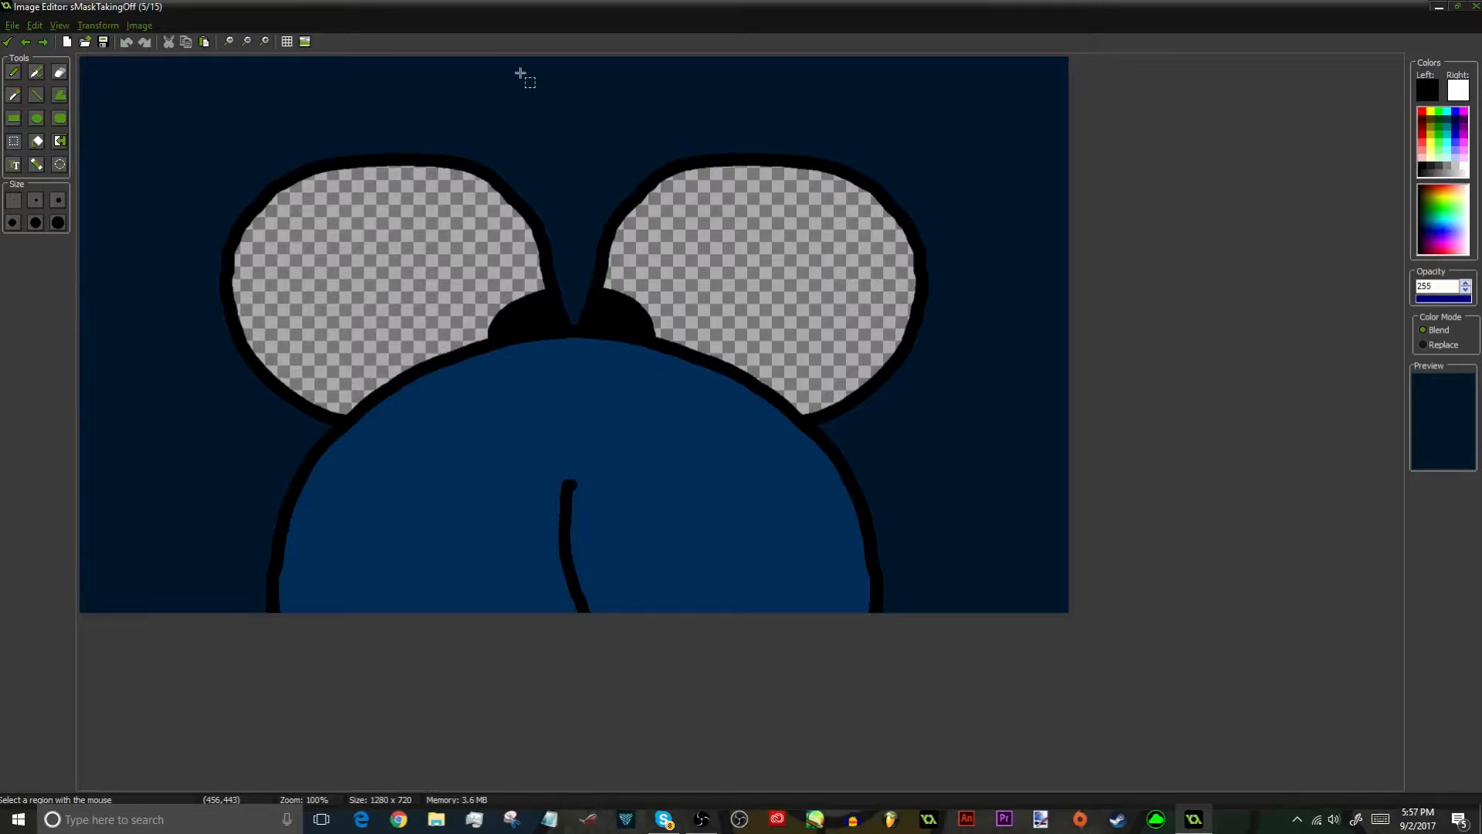
pyautogui.click(43, 43)
pyautogui.click(43, 43)
pyautogui.hotkey('ctrl', 'a')
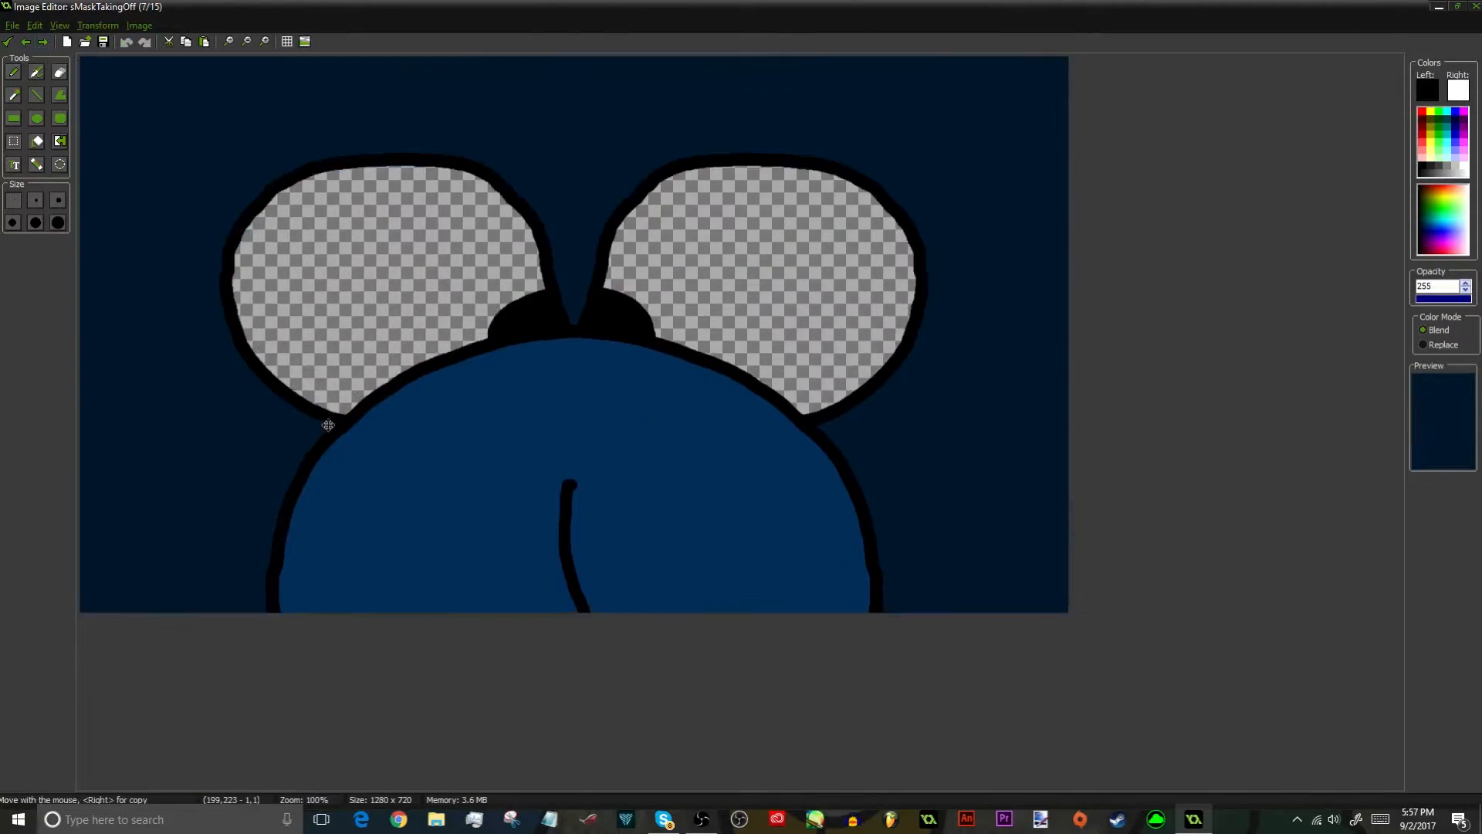
pyautogui.moveTo(331, 487); pyautogui.dragTo(331, 288)
pyautogui.click(46, 41)
pyautogui.hotkey('ctrl', 'a')
pyautogui.moveTo(405, 494); pyautogui.dragTo(403, 239)
# Continue raising the mask on the next two frames until it is almost completely off the canvas
pyautogui.click(25, 42)
pyautogui.doubleClick(44, 42)
pyautogui.hotkey('ctrl', 'a')
pyautogui.moveTo(500, 512); pyautogui.dragTo(499, 162)
pyautogui.click(26, 41)
pyautogui.doubleClick(43, 43)
pyautogui.hotkey('ctrl', 'a')
pyautogui.moveTo(427, 512); pyautogui.dragTo(423, 0)
pyautogui.moveTo(440, 91); pyautogui.dragTo(440, 82)
# Clear the entire image on the frame after the mask leaves the canvas, and apply the image edits
pyautogui.click(26, 42)
pyautogui.doubleClick(42, 42)
pyautogui.hotkey('ctrl', 'a')
pyautogui.press('Delete')
pyautogui.click(7, 42)
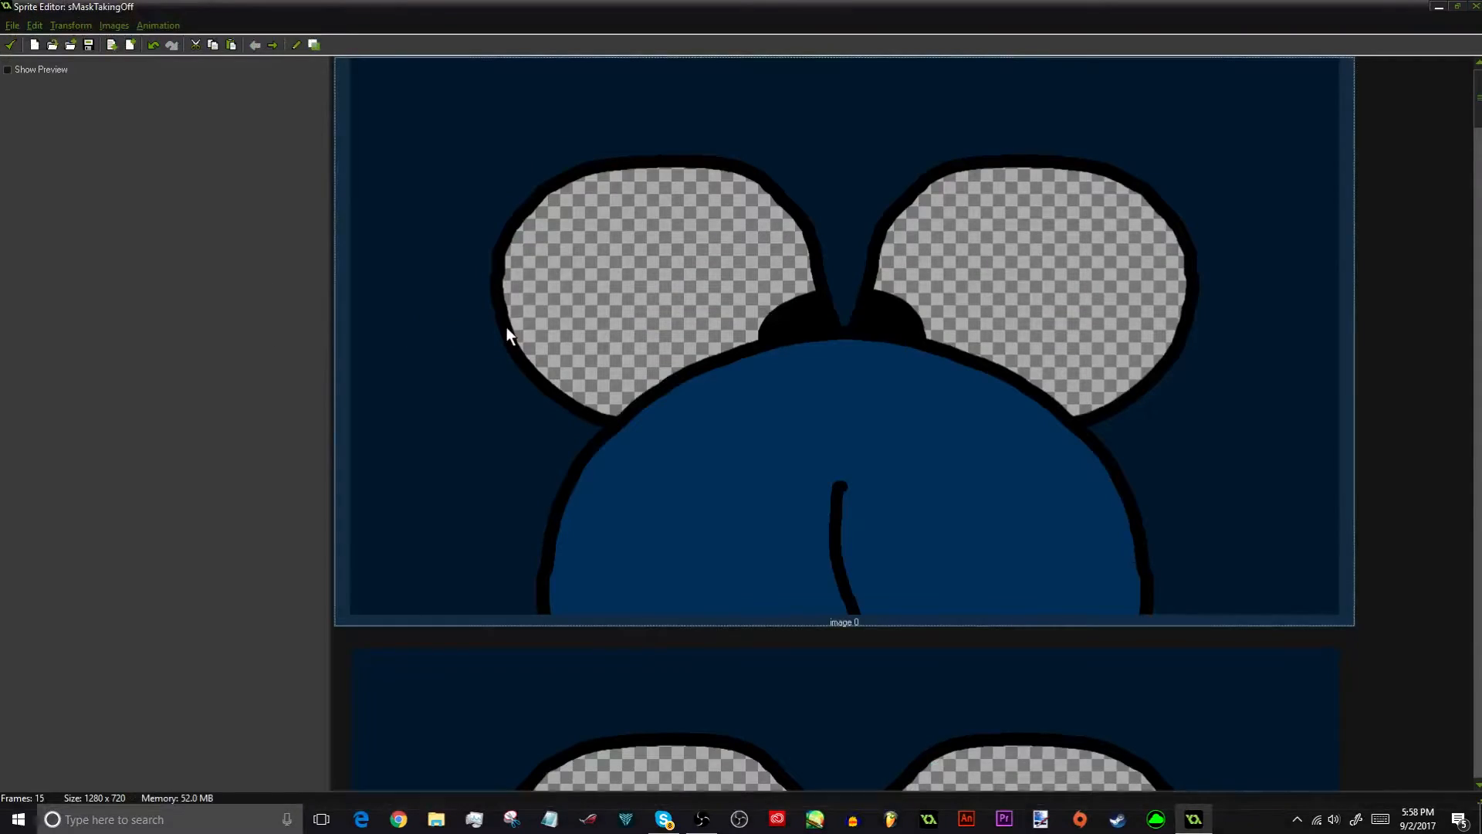
# Delete the four surplus frames at the end of the sMaskTakingOff animation
pyautogui.scroll(-15, 568, 344)
pyautogui.scroll(-15, 592, 306)
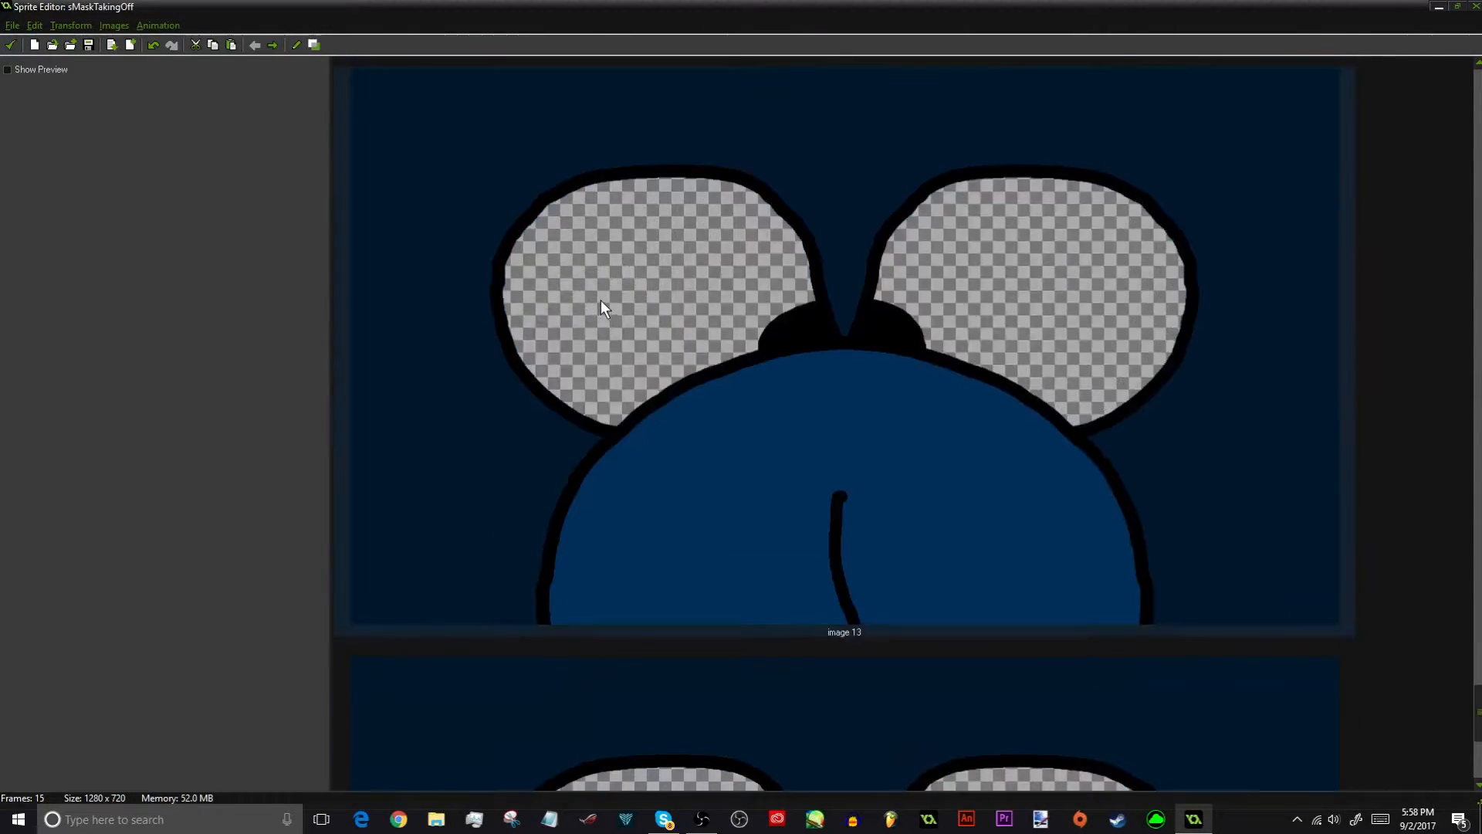
pyautogui.scroll(-5, 601, 300)
pyautogui.doubleClick(737, 442)
pyautogui.press('Delete')
pyautogui.press('Delete')
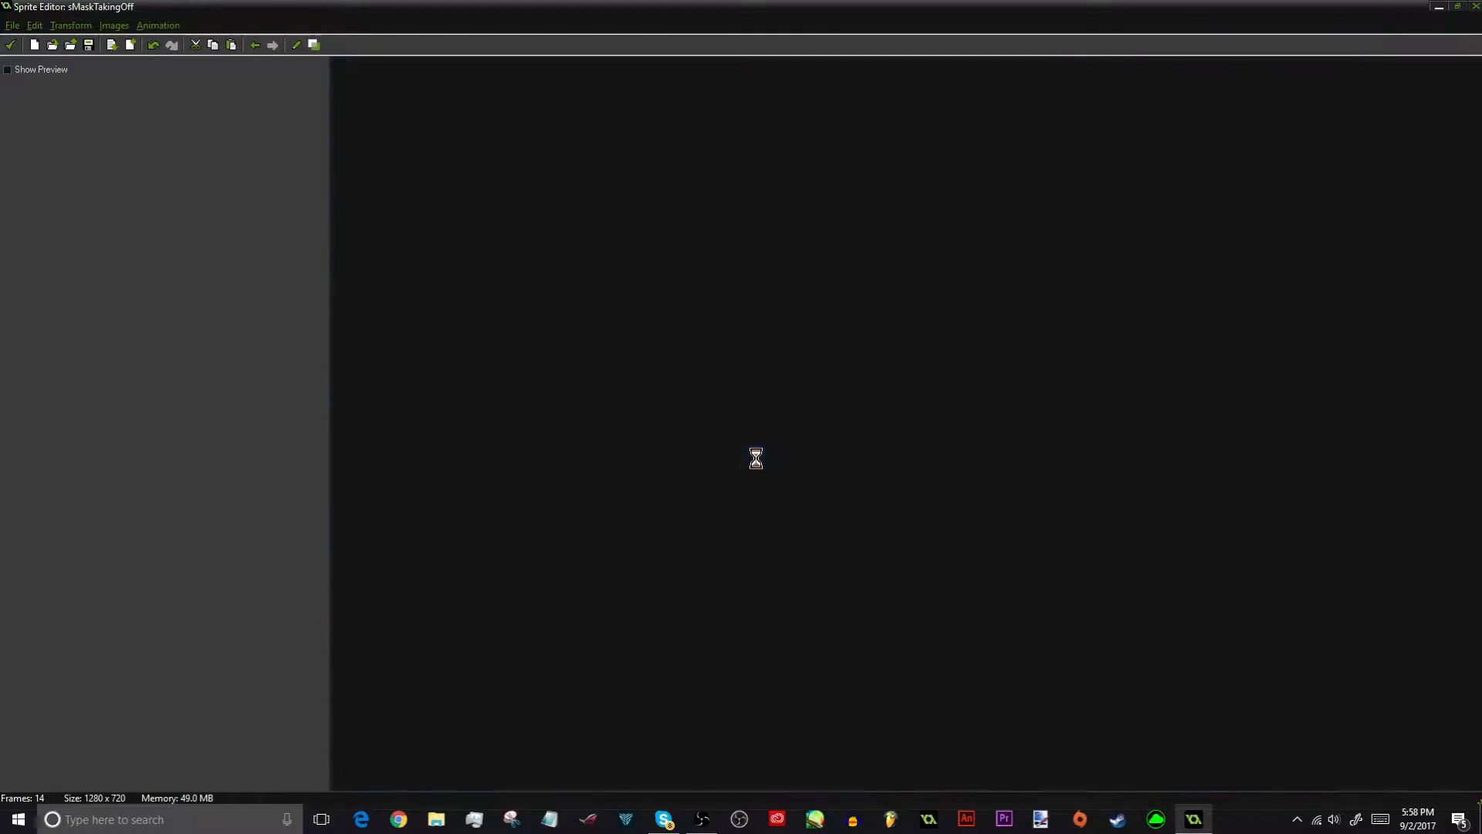
pyautogui.scroll(-3, 757, 457)
pyautogui.scroll(-15, 756, 457)
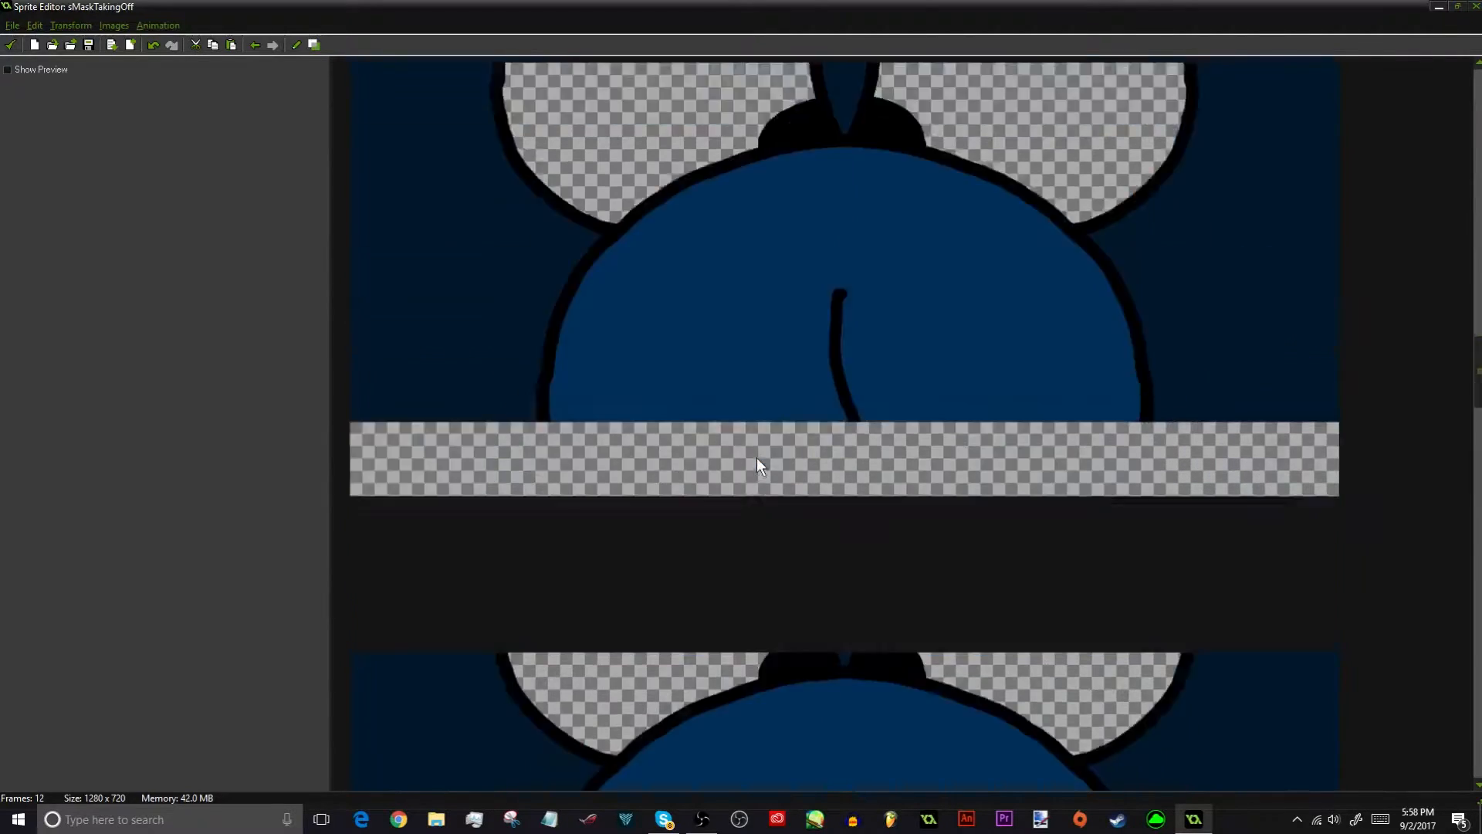
pyautogui.press('Delete')
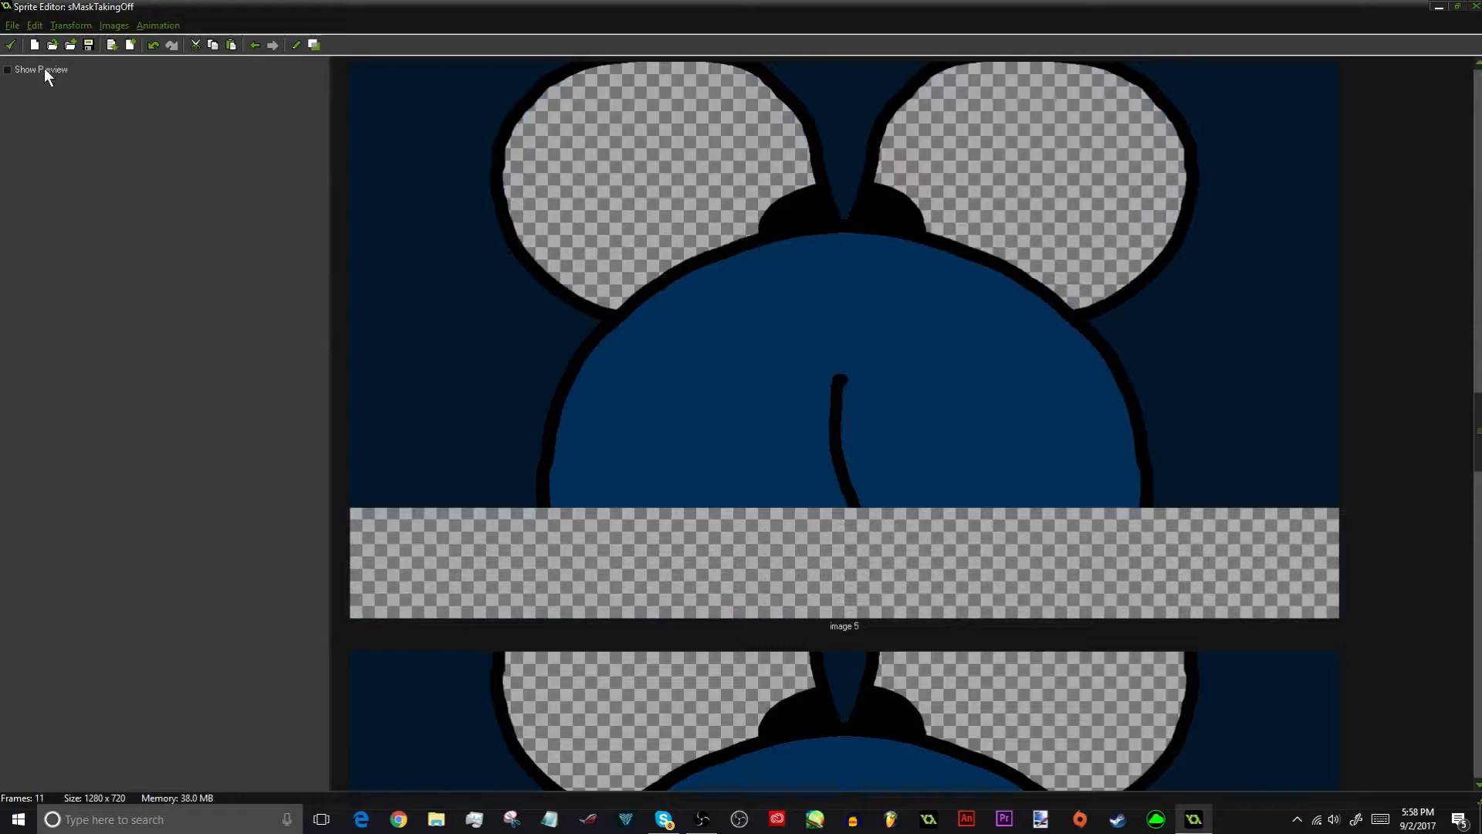
# Preview the mask removal animation in an enlarged preview area, then hide the preview and return to the first frame
pyautogui.click(44, 68)
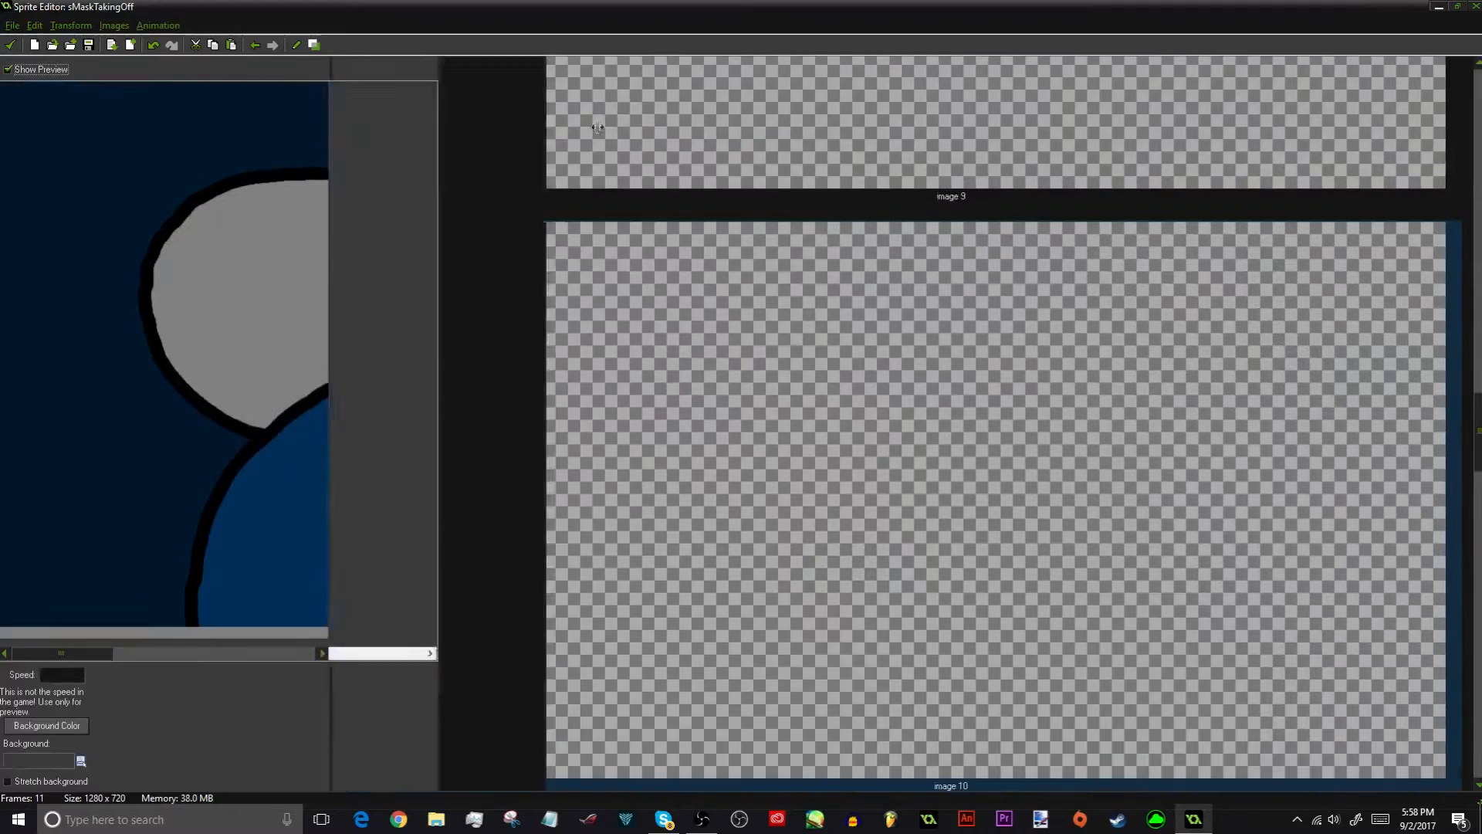
pyautogui.moveTo(597, 126); pyautogui.dragTo(903, 104)
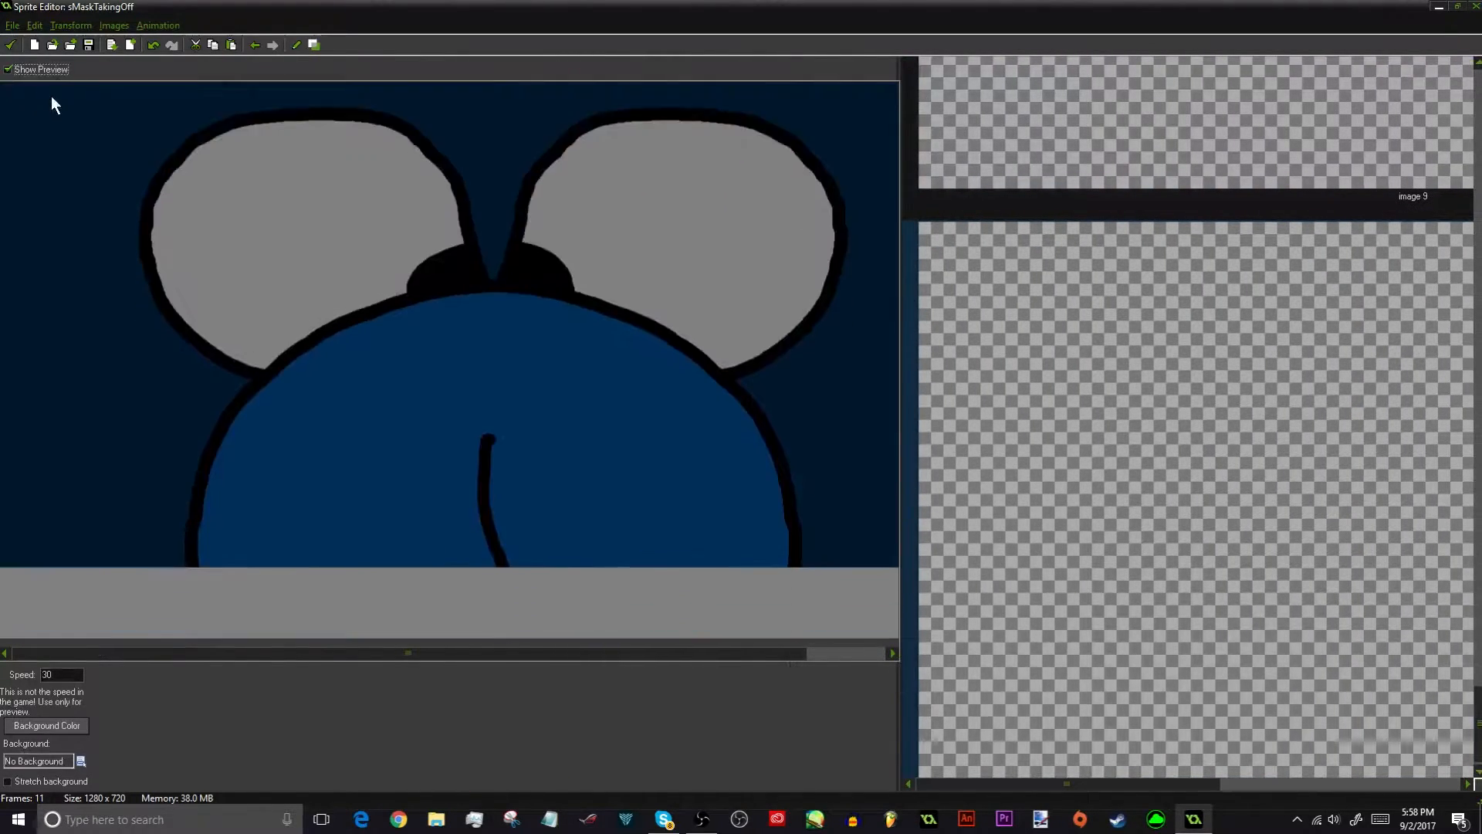
pyautogui.click(9, 69)
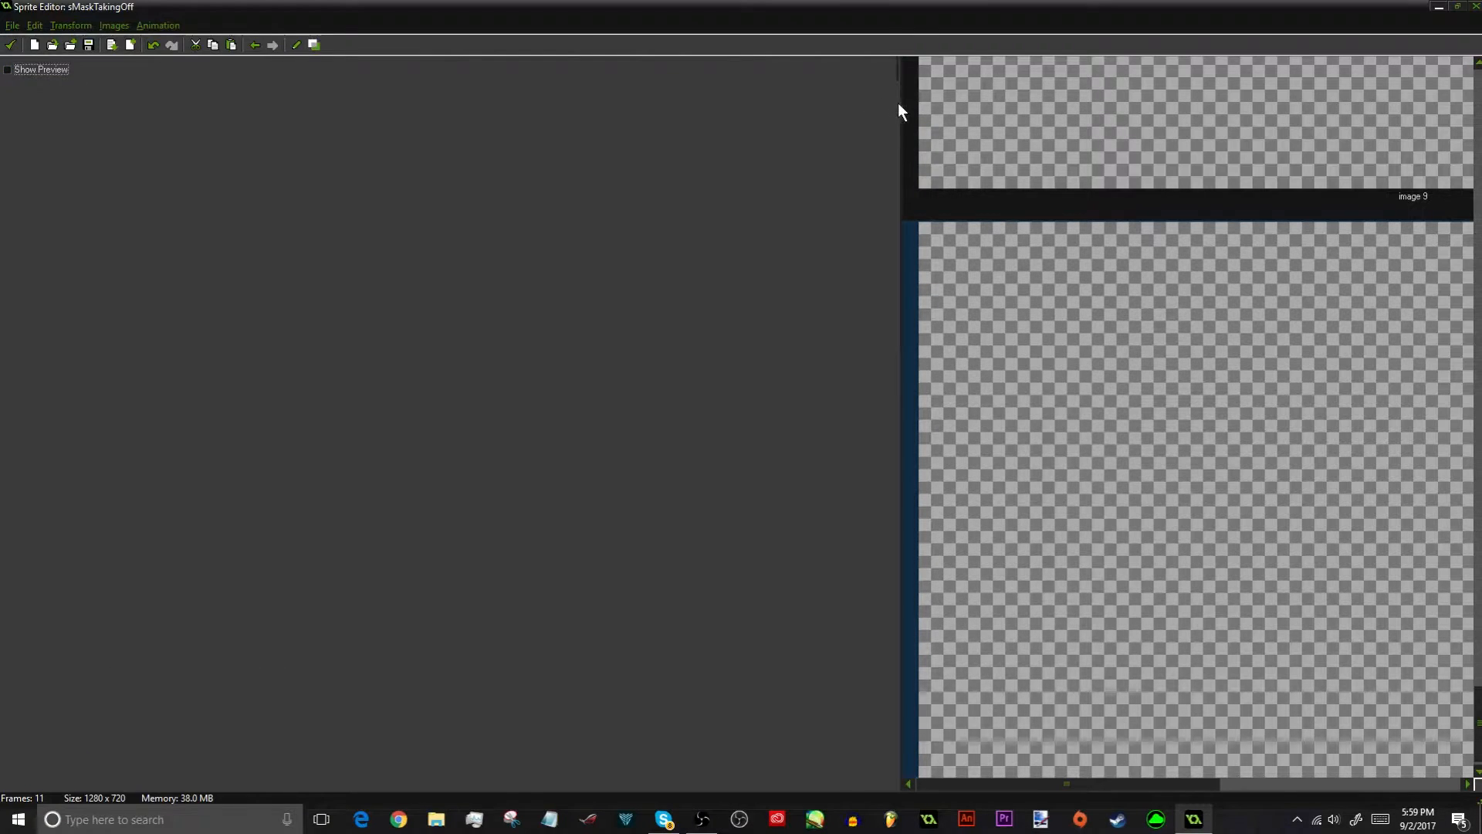
pyautogui.moveTo(895, 103); pyautogui.dragTo(23, 108)
pyautogui.scroll(20, 614, 304)
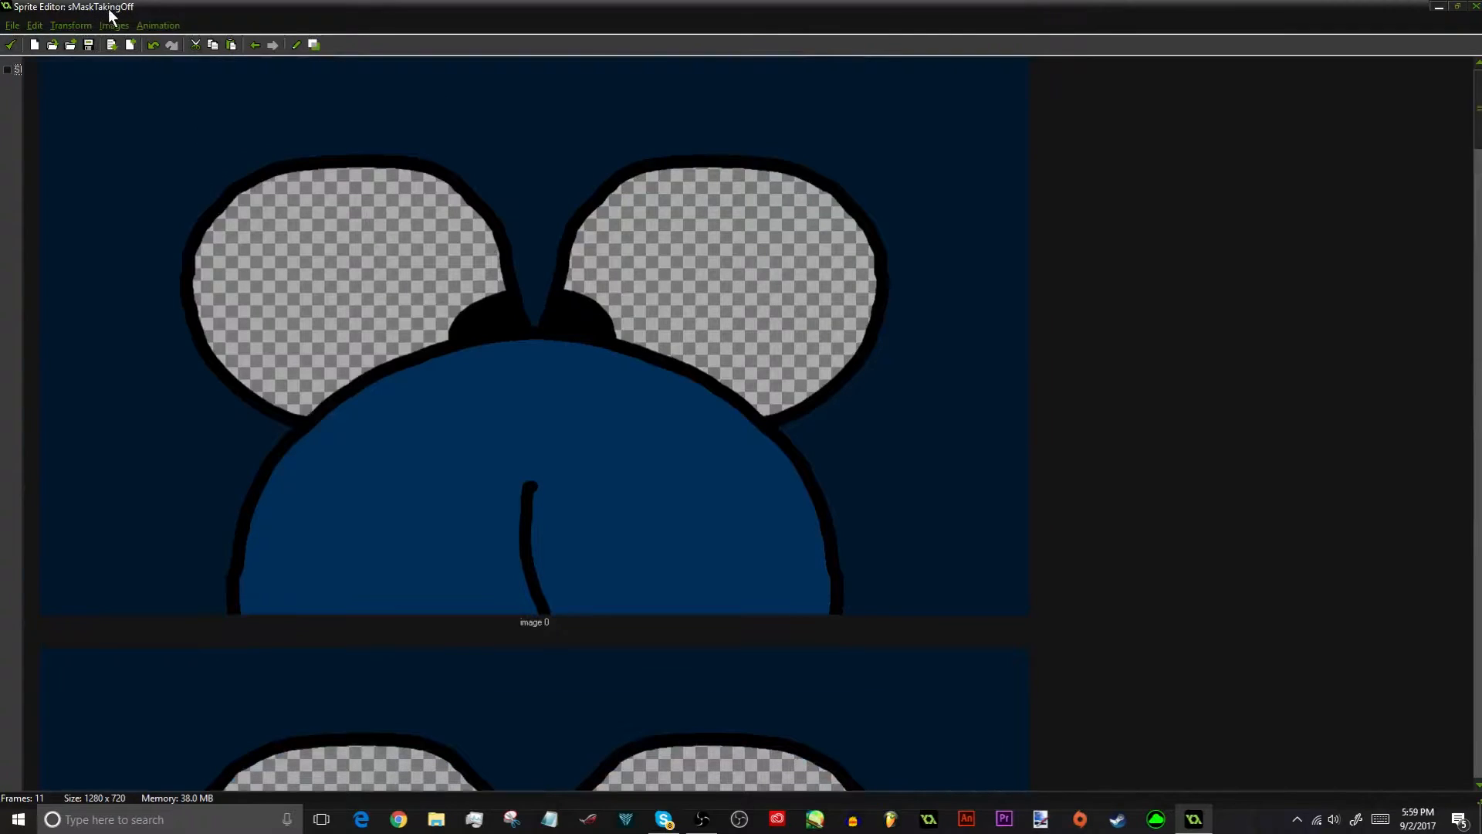
pyautogui.click(113, 26)
pyautogui.moveTo(131, 23)
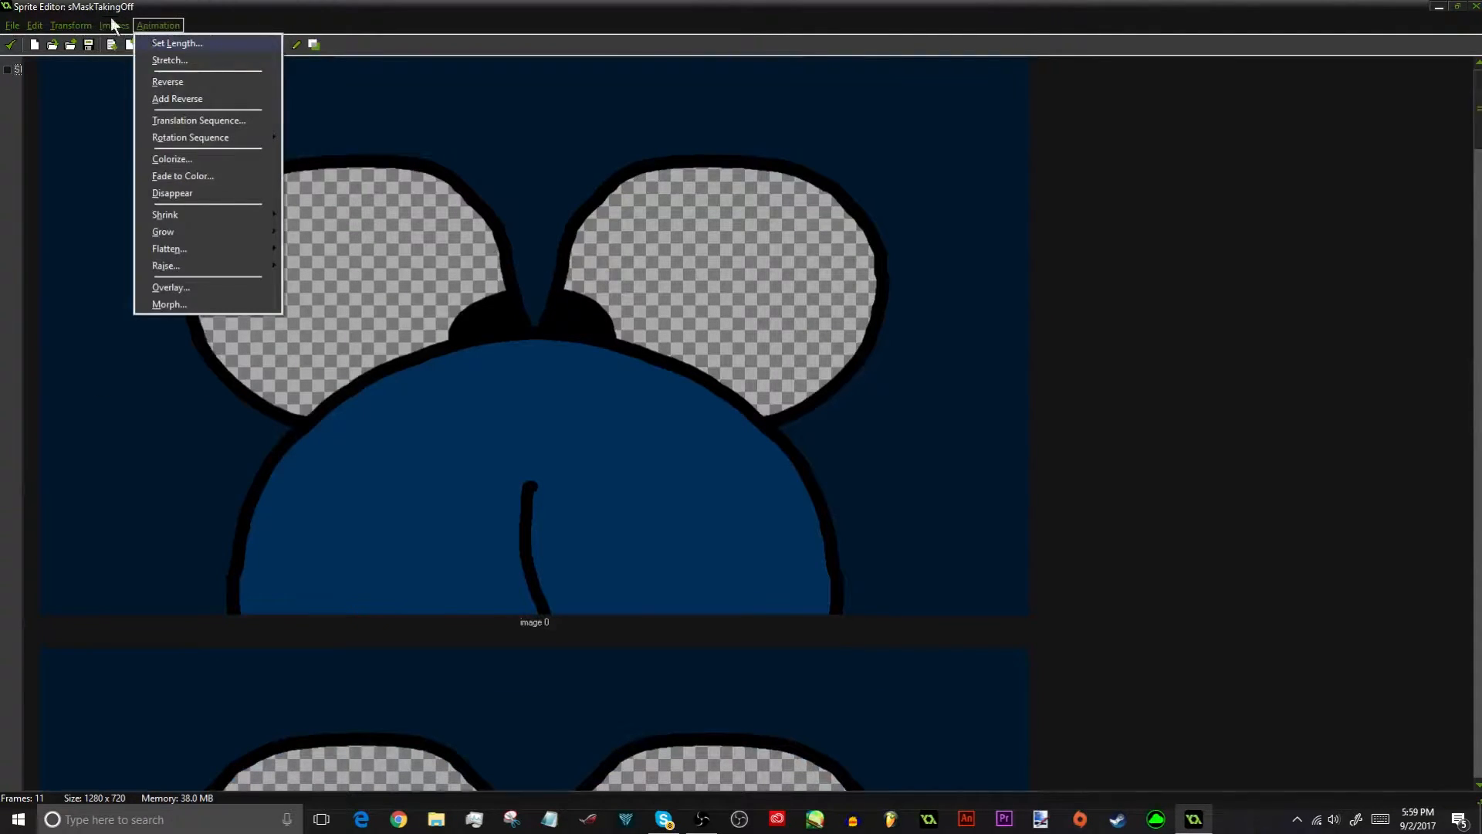
pyautogui.click(128, 273)
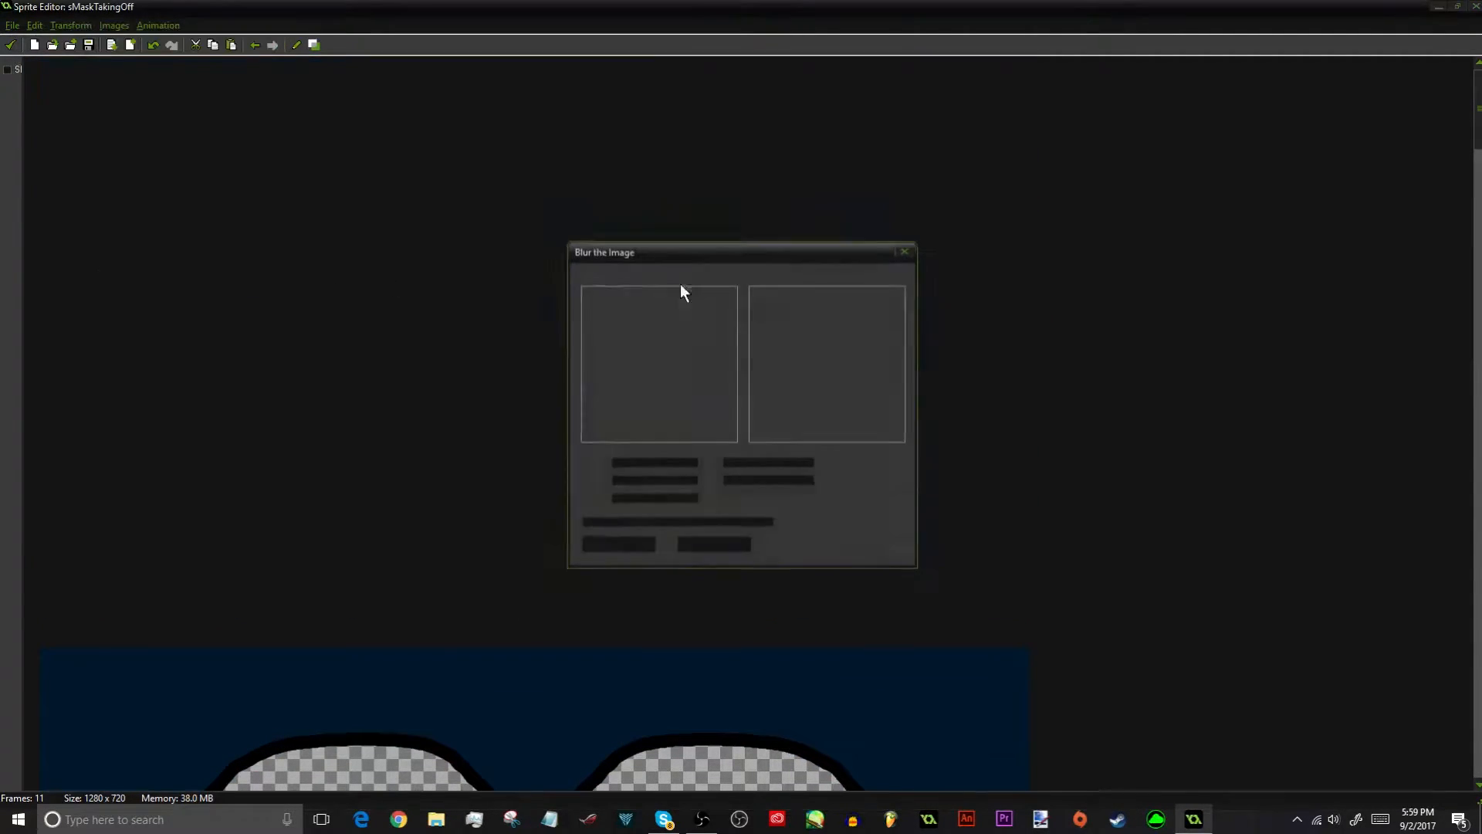
pyautogui.click(722, 551)
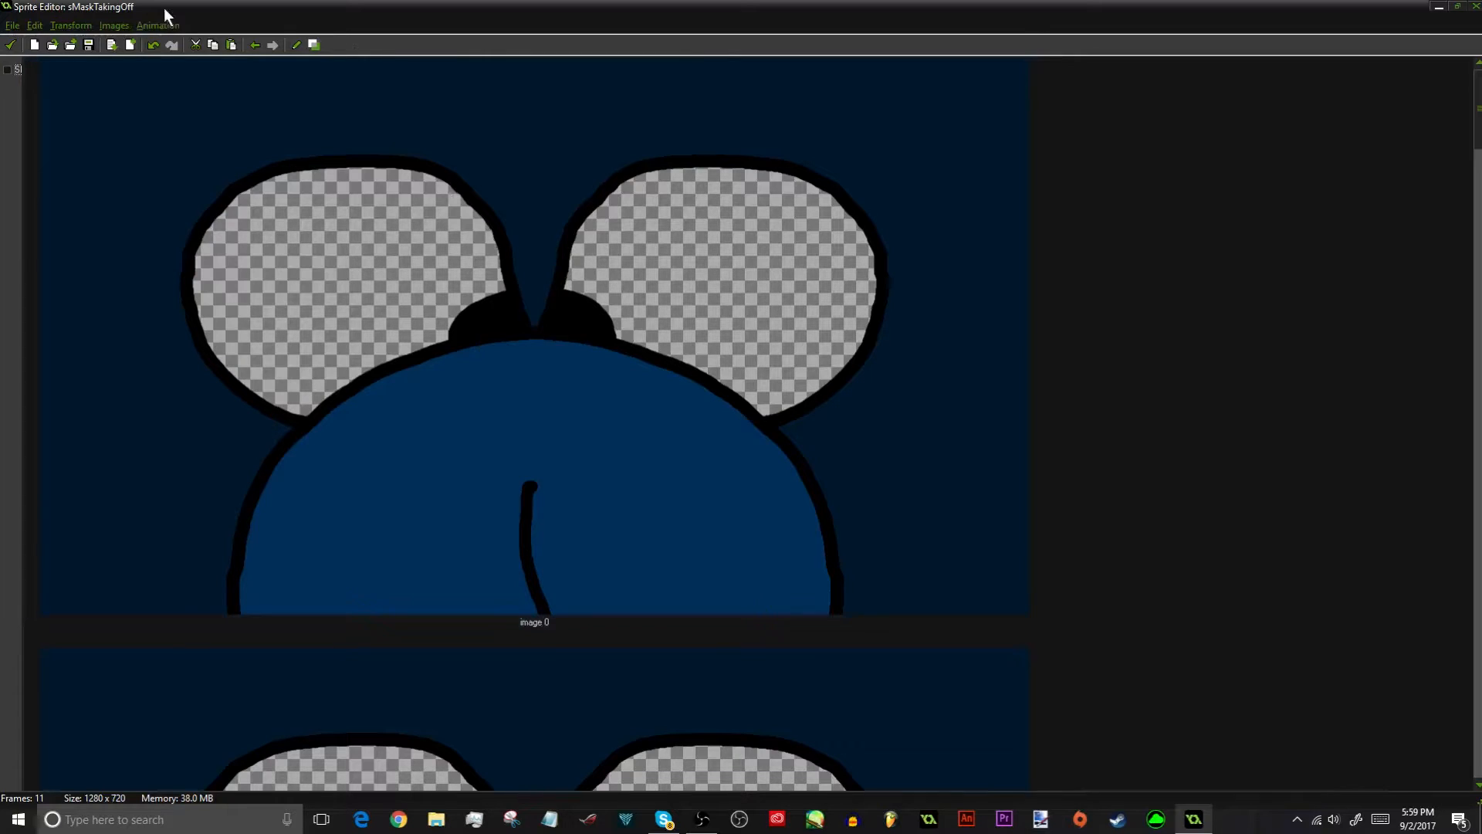
# Stretch the sMaskTakingOff animation to 15 frames
pyautogui.click(156, 26)
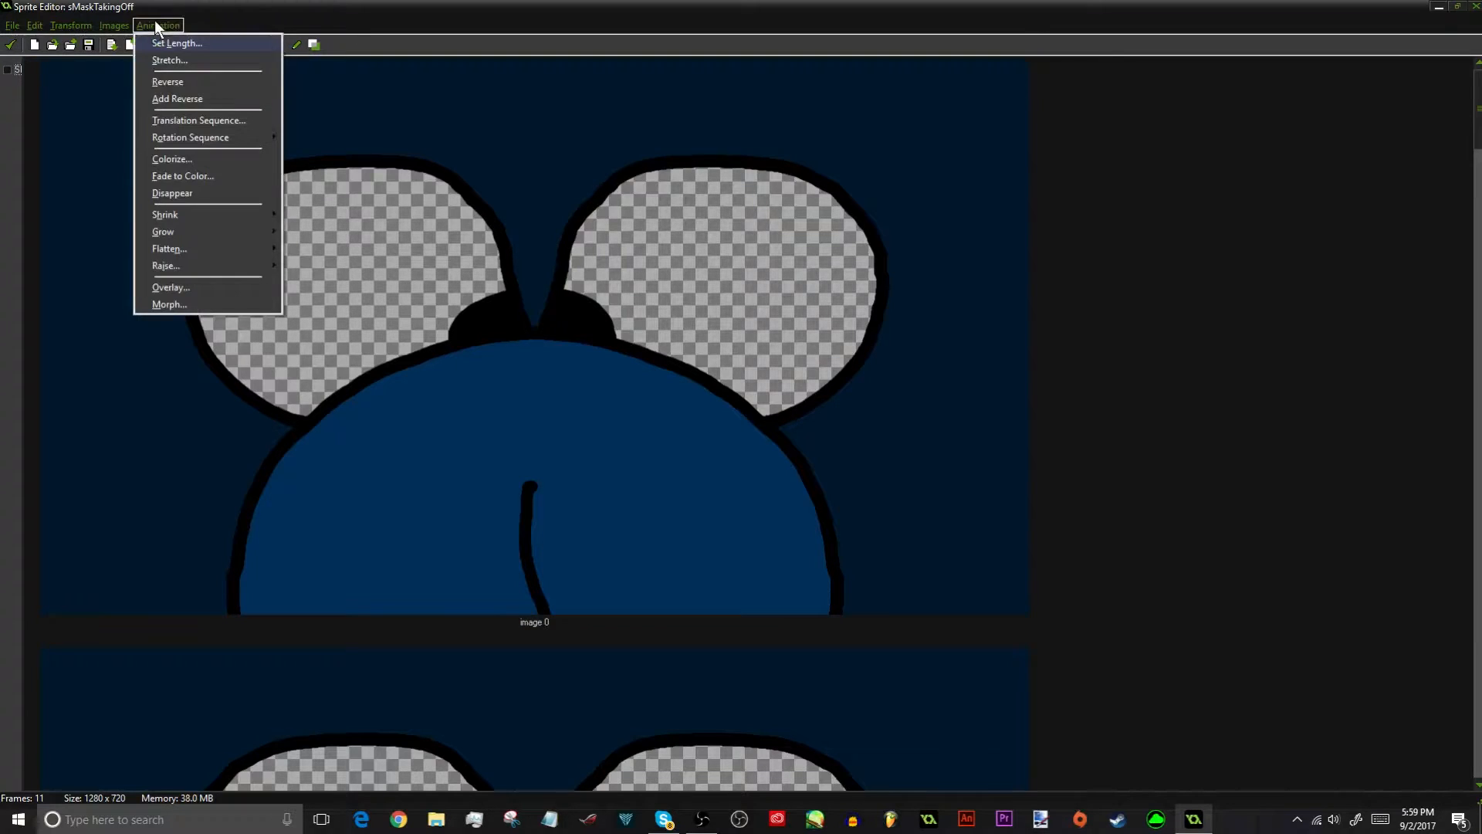
pyautogui.click(180, 62)
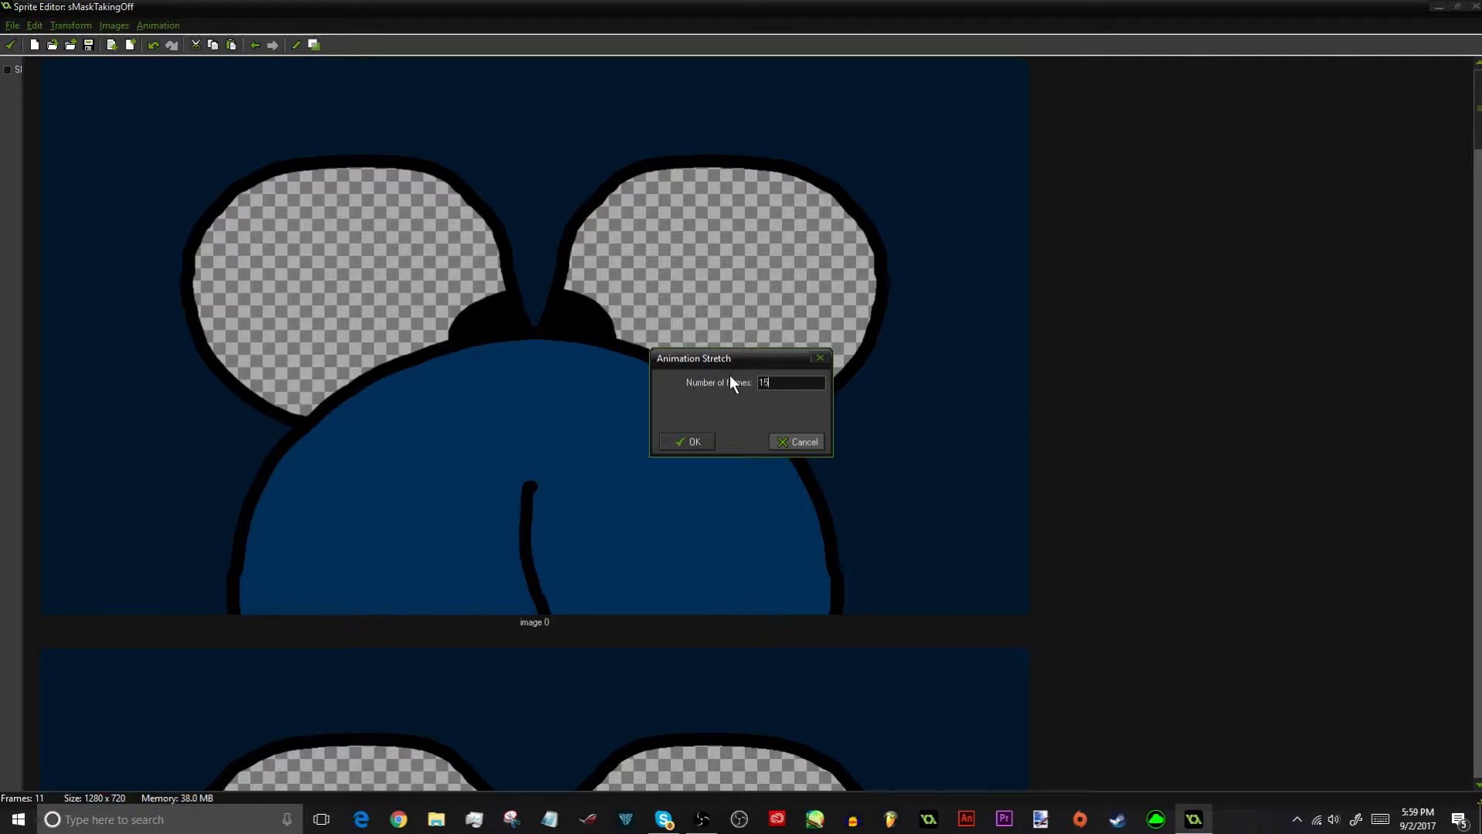
pyautogui.press('Return')
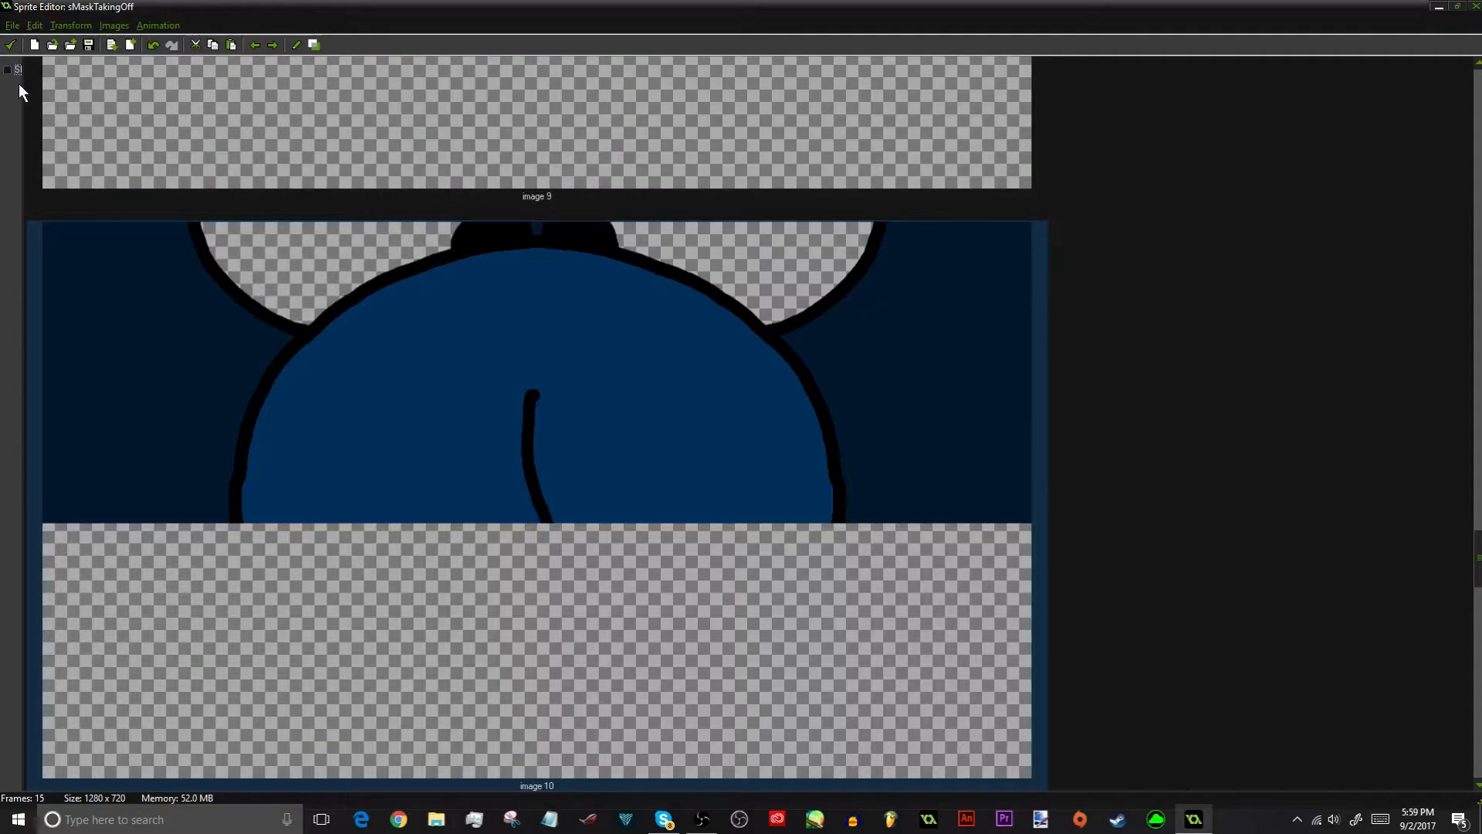
# Preview the stretched animation, then accept the sprite edits and close the sMaskTakingOff properties
pyautogui.click(17, 72)
pyautogui.moveTo(24, 95); pyautogui.dragTo(391, 51)
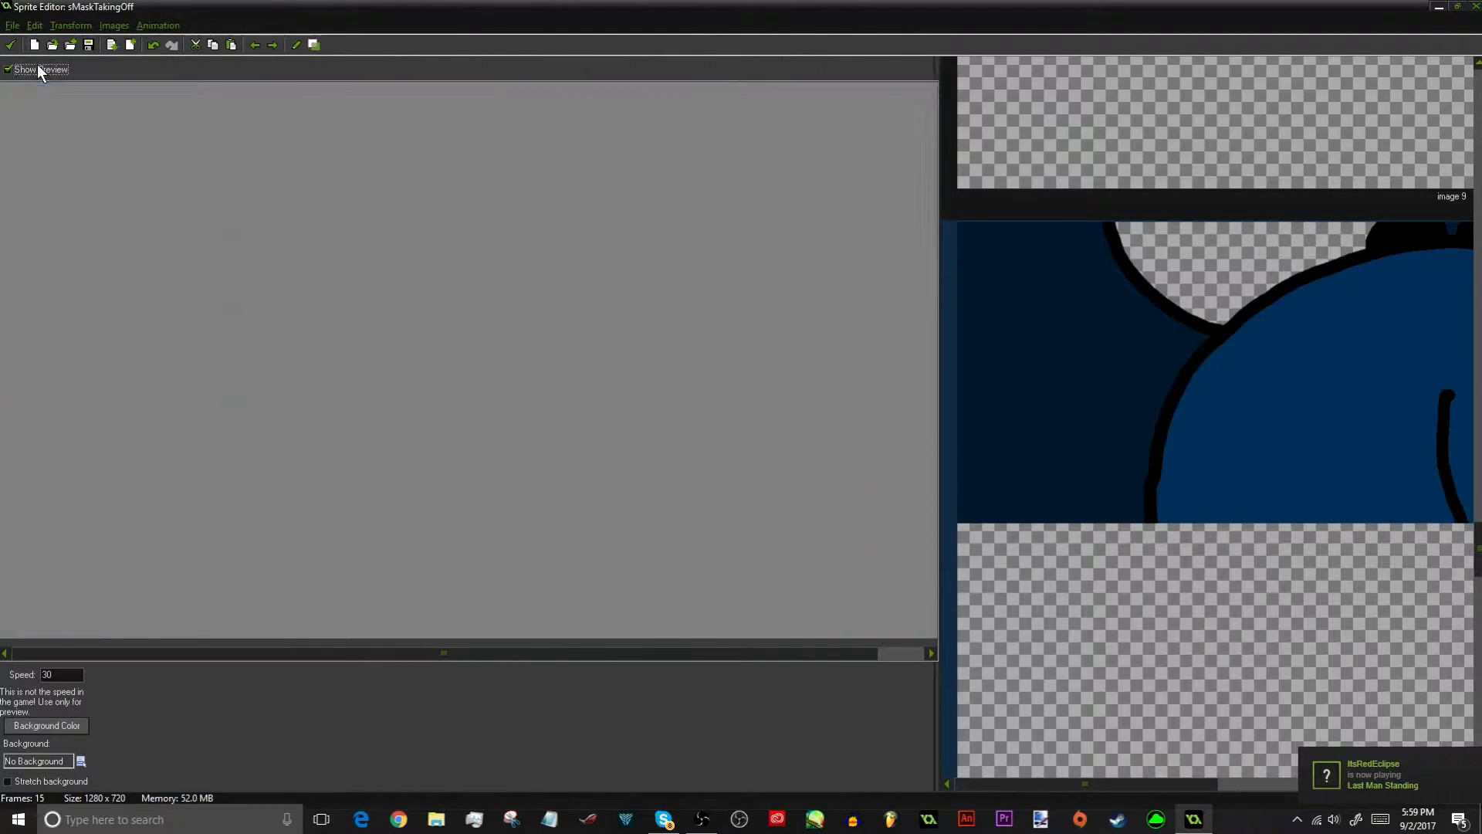
pyautogui.click(39, 70)
pyautogui.click(10, 44)
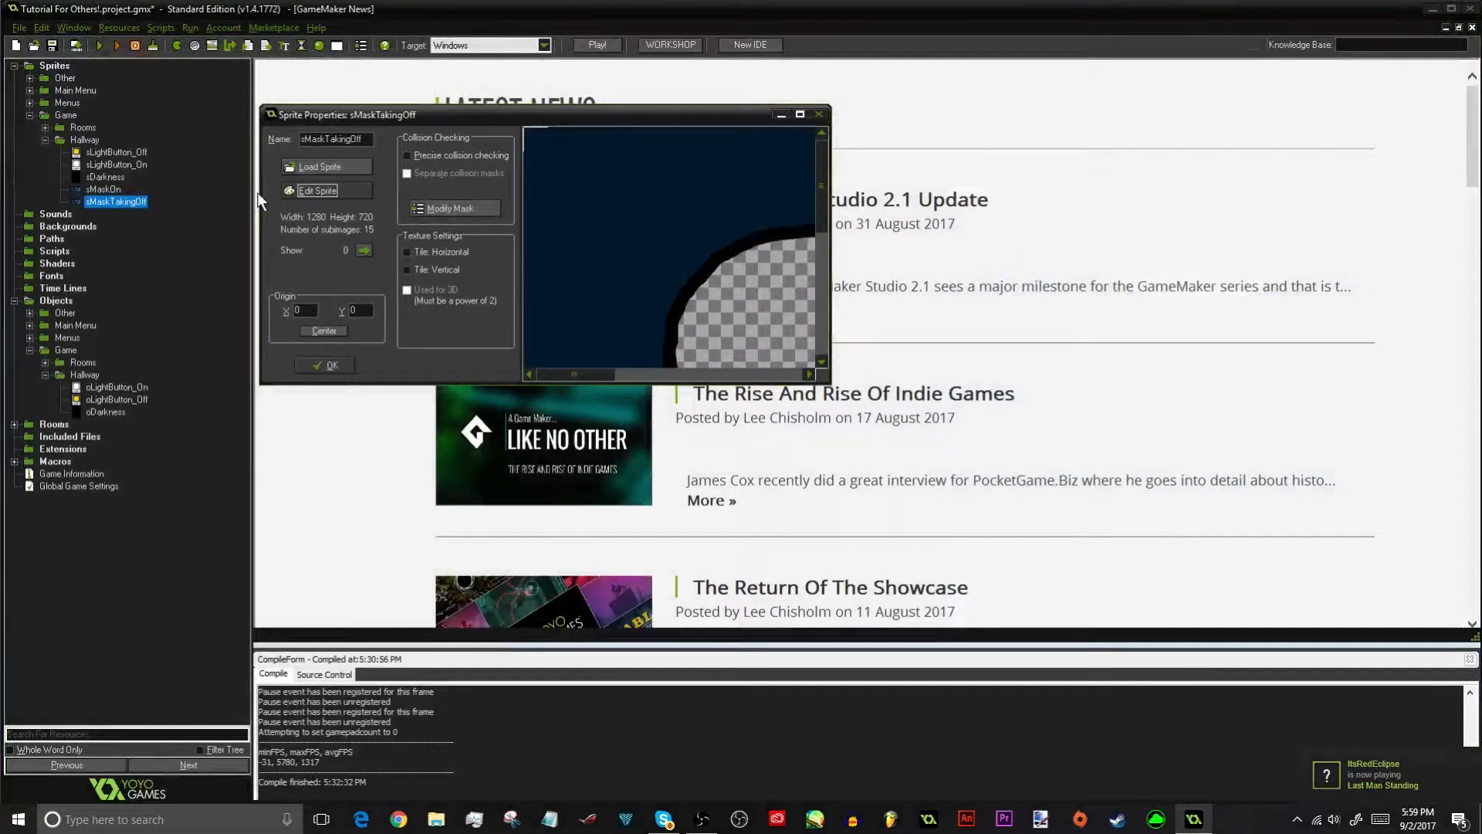
pyautogui.click(326, 365)
# Duplicate the sMaskTakingOff sprite and name the copy sMaskPuttingOn
pyautogui.rightClick(34, 203)
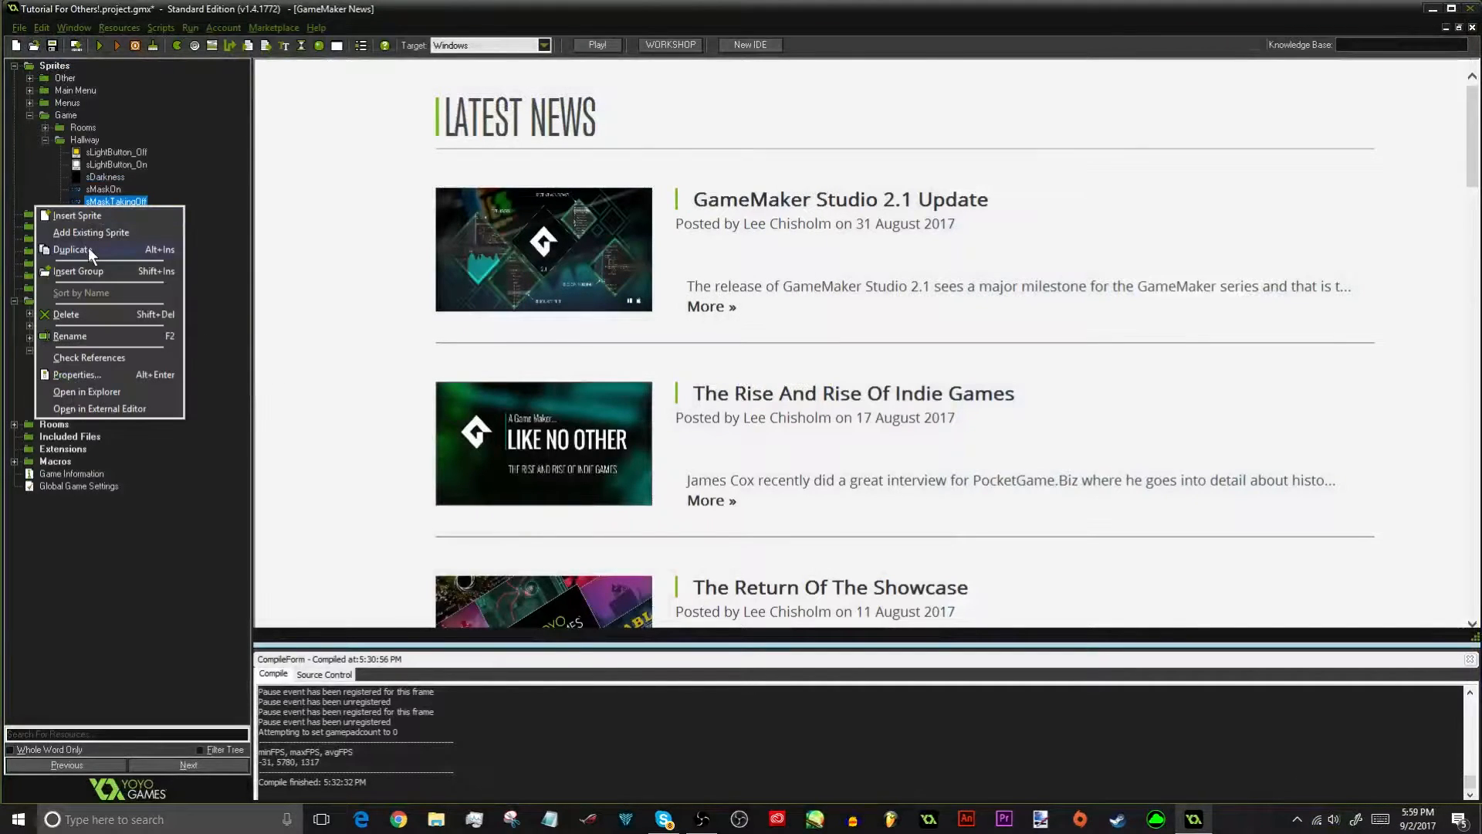
pyautogui.click(87, 250)
pyautogui.write('sMask')
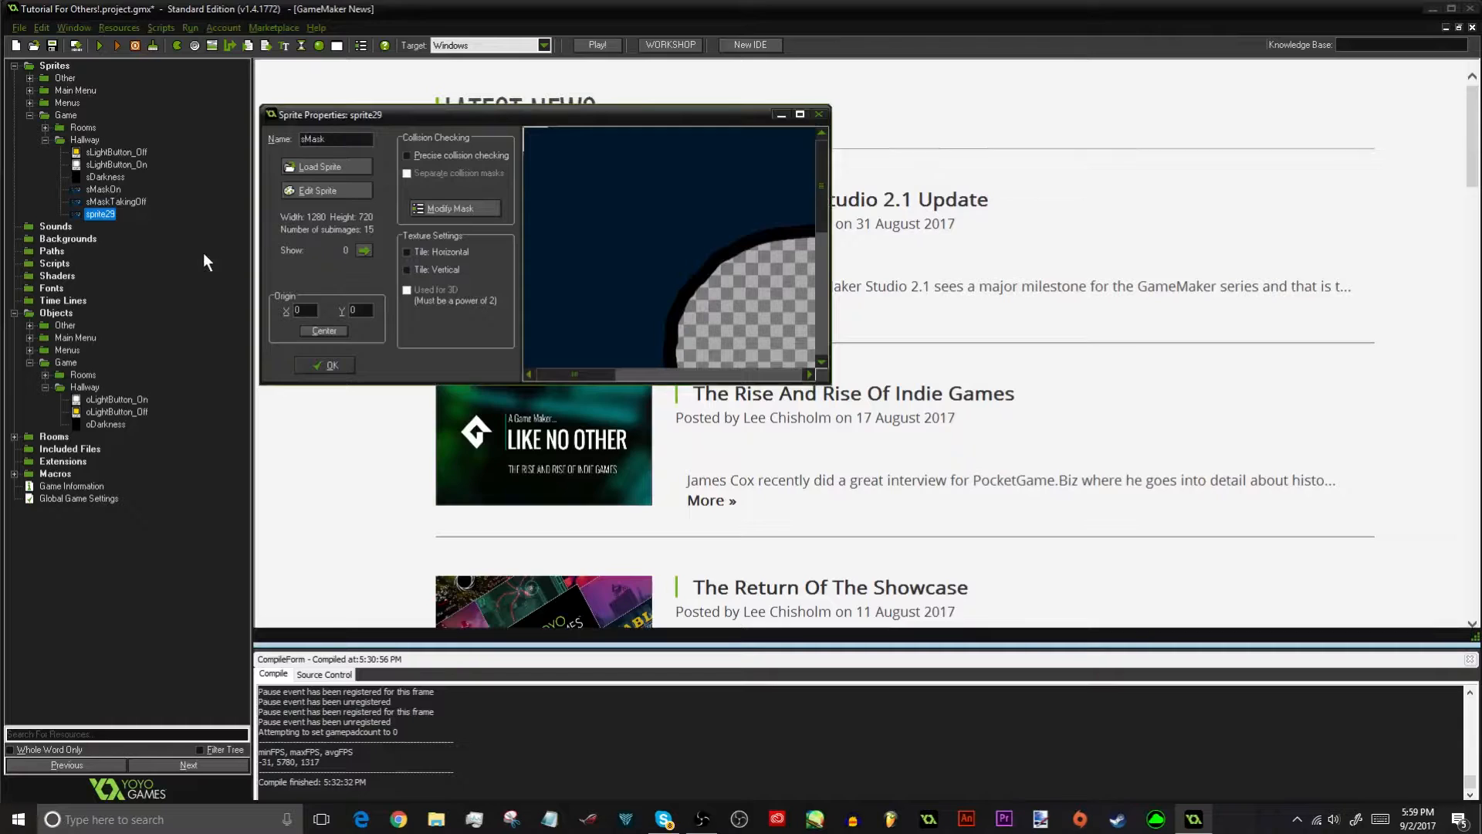
pyautogui.write('PuttingOn')
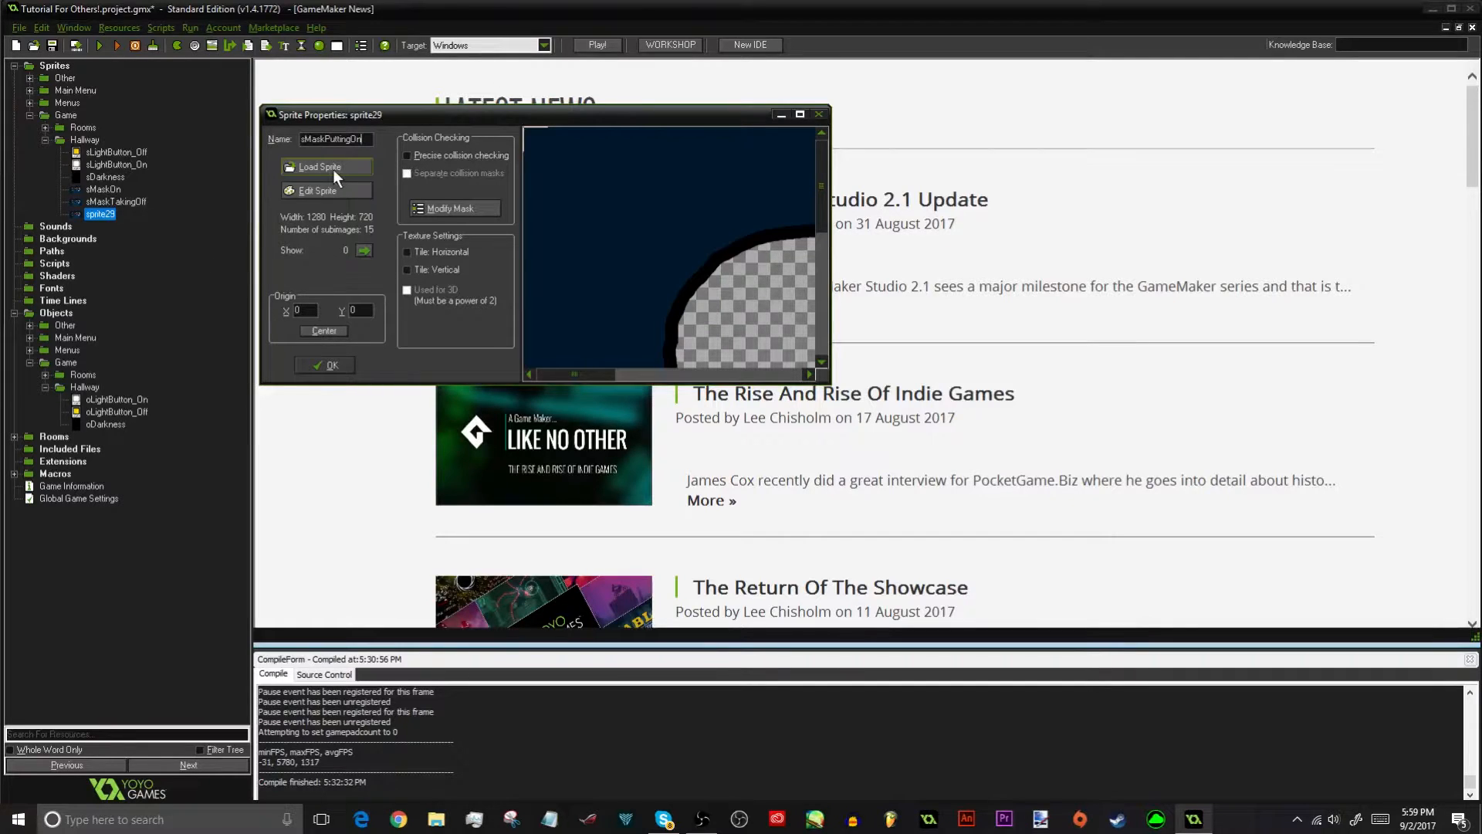
# Reverse the frame order of sMaskPuttingOn, check it in the preview, and save the sprite
pyautogui.click(337, 191)
pyautogui.click(146, 26)
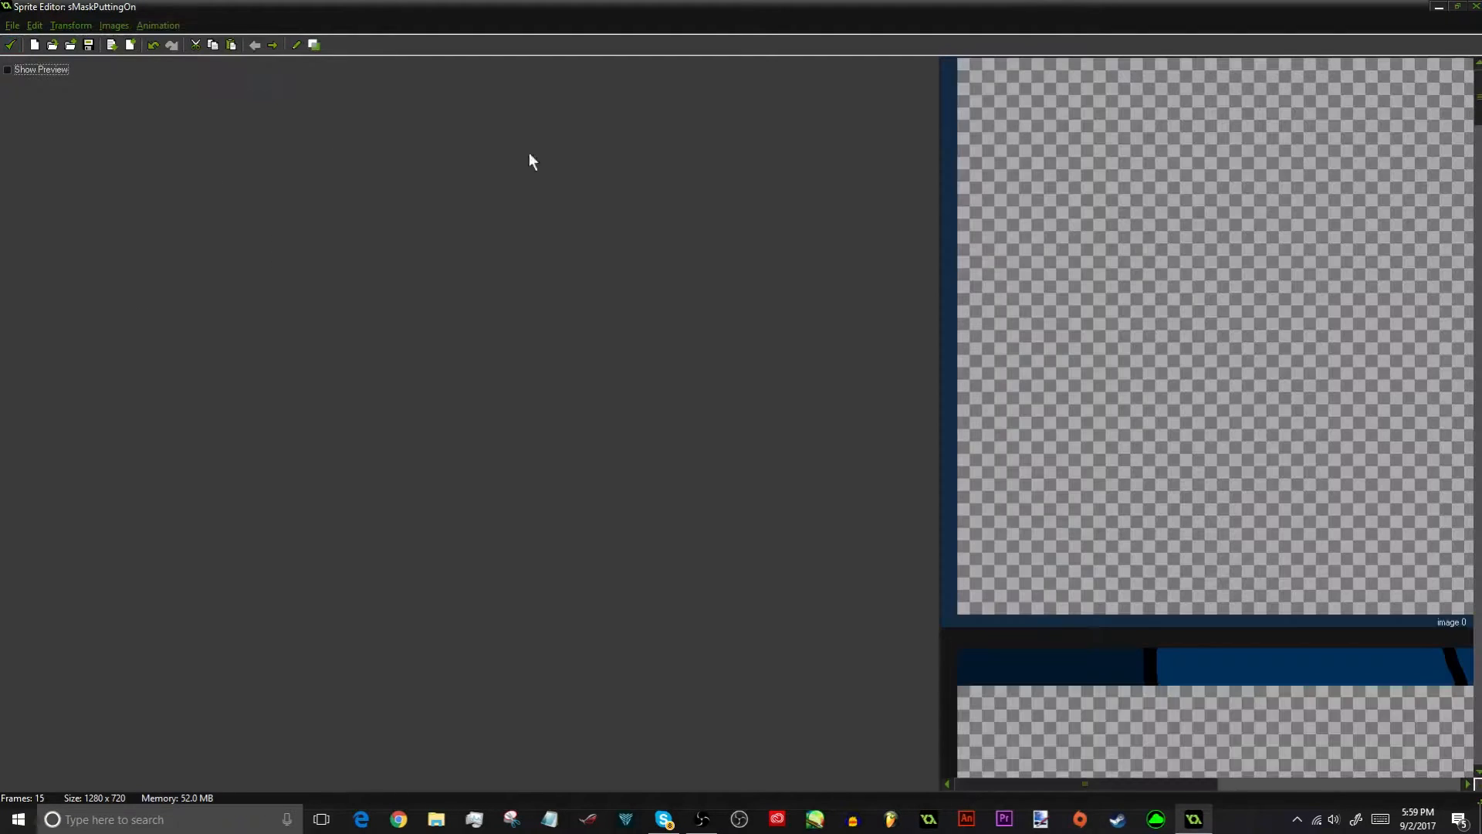
pyautogui.click(32, 69)
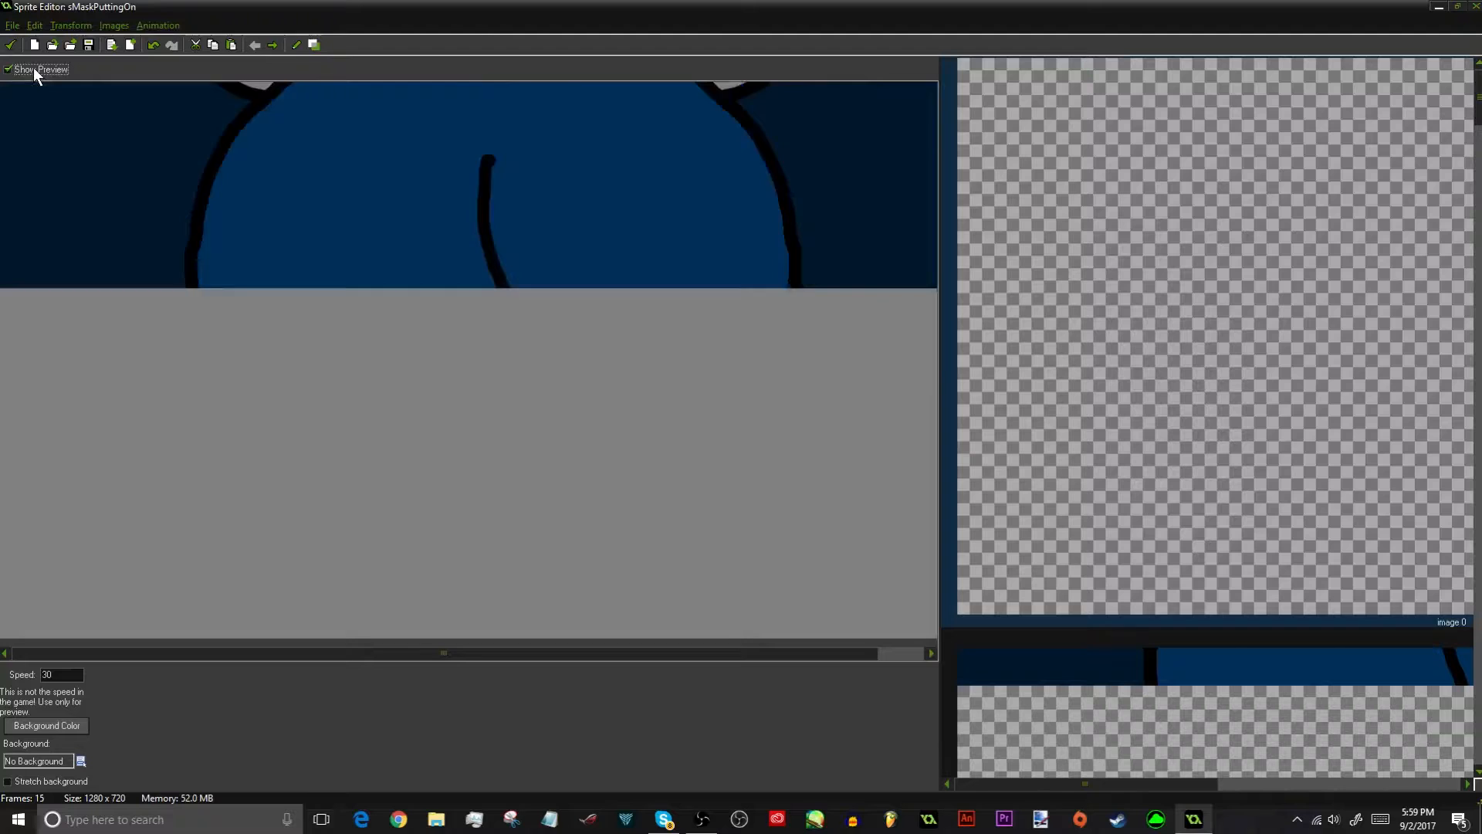
pyautogui.click(34, 68)
pyautogui.click(9, 45)
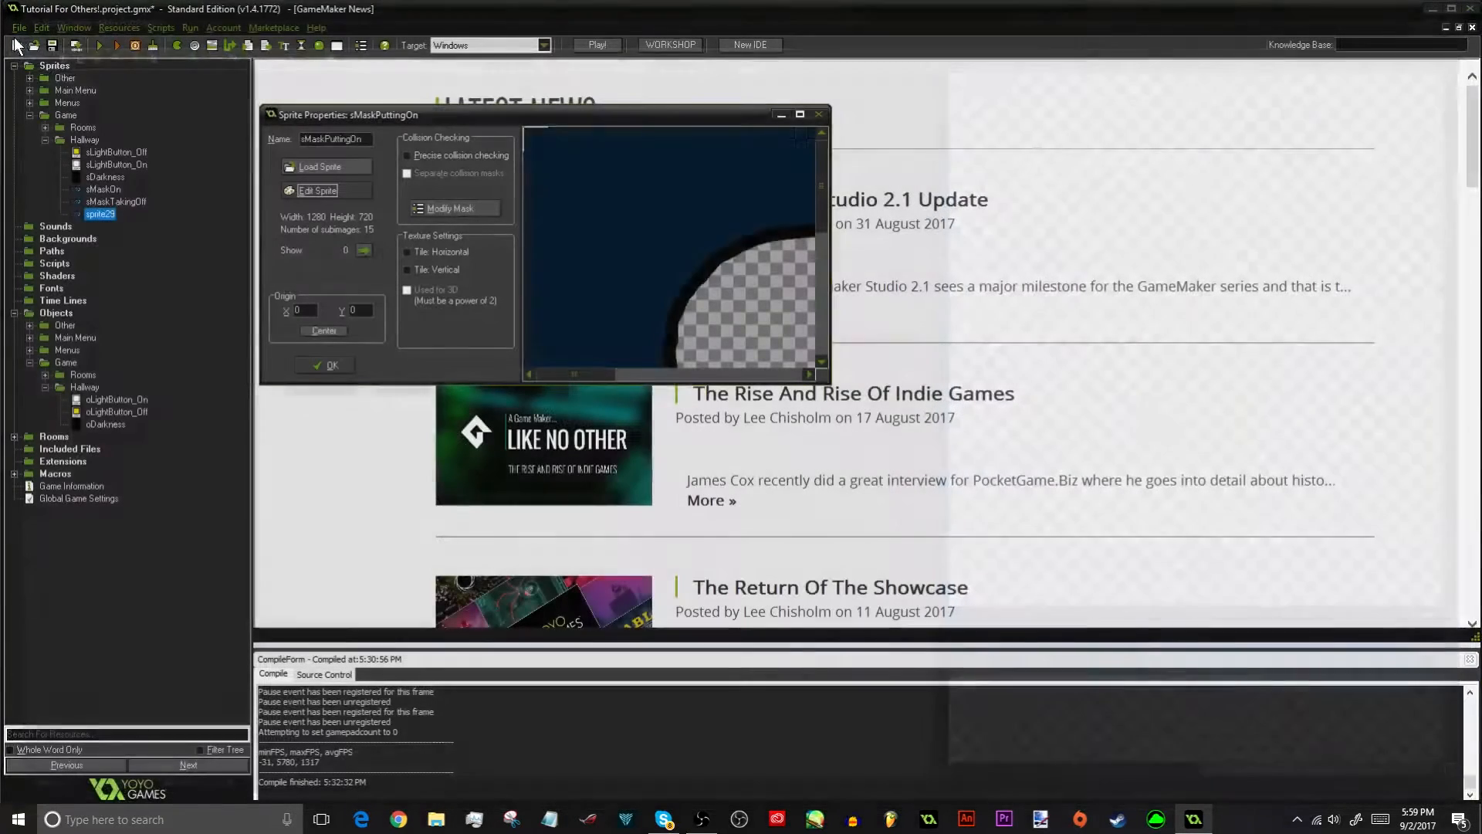
pyautogui.click(318, 366)
# Duplicate the sMaskOn sprite and name the copy sMaskOff
pyautogui.rightClick(100, 191)
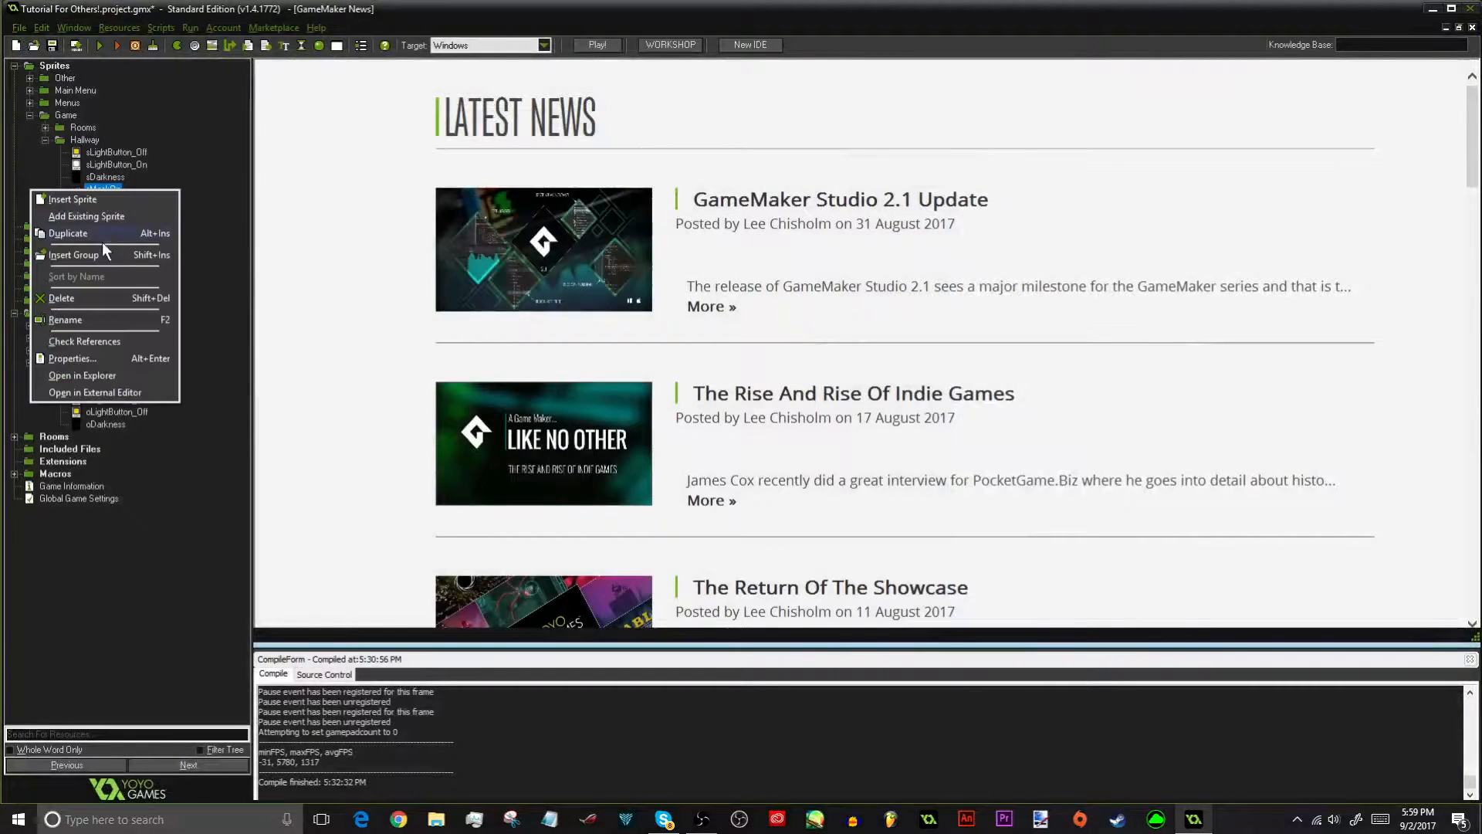
pyautogui.click(68, 233)
pyautogui.write('sMask')
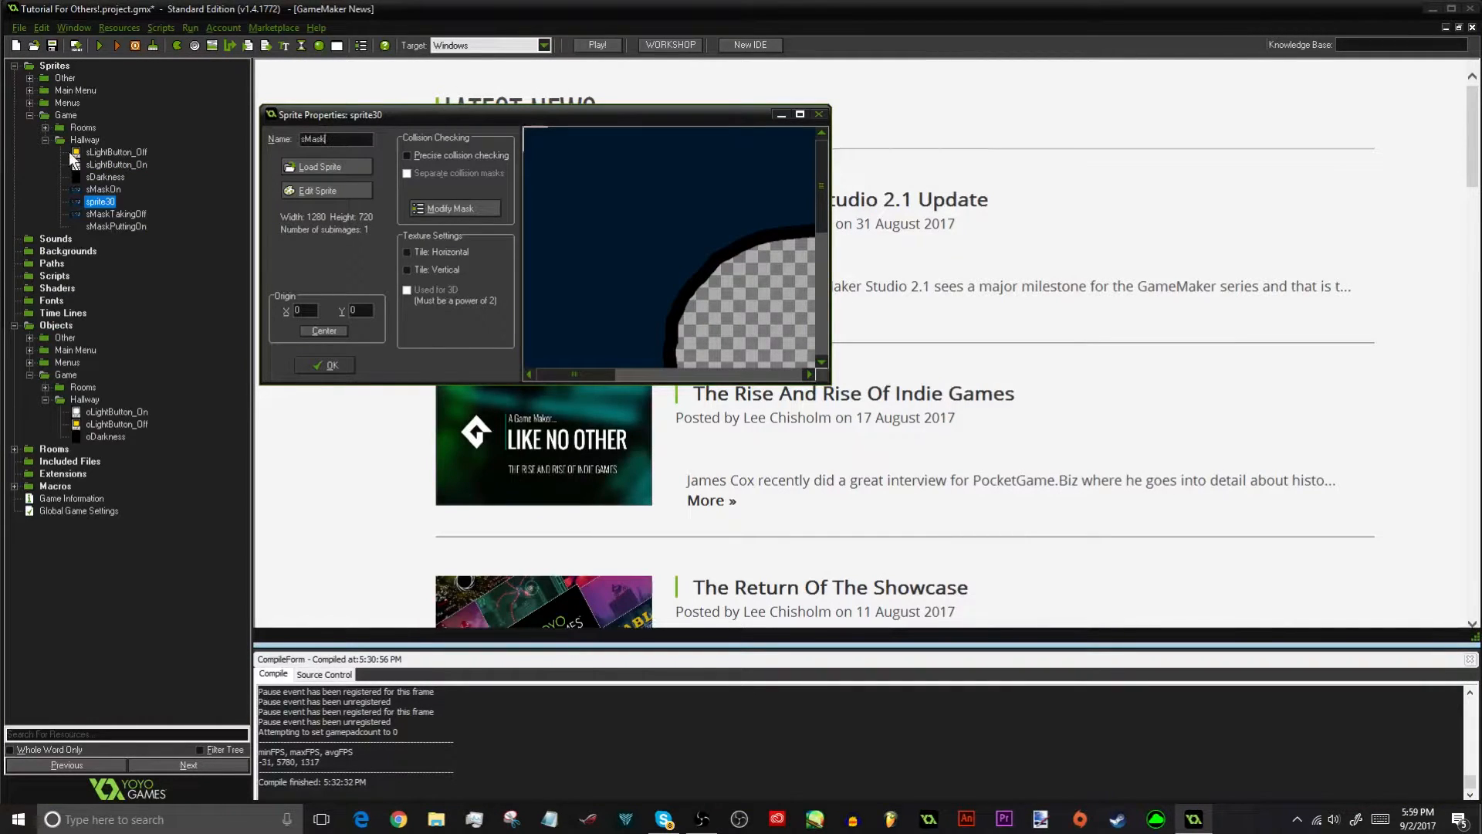
pyautogui.write('Off')
# Erase the entire image of sMaskOff so the sprite is fully transparent, and save it
pyautogui.click(366, 188)
pyautogui.doubleClick(1102, 244)
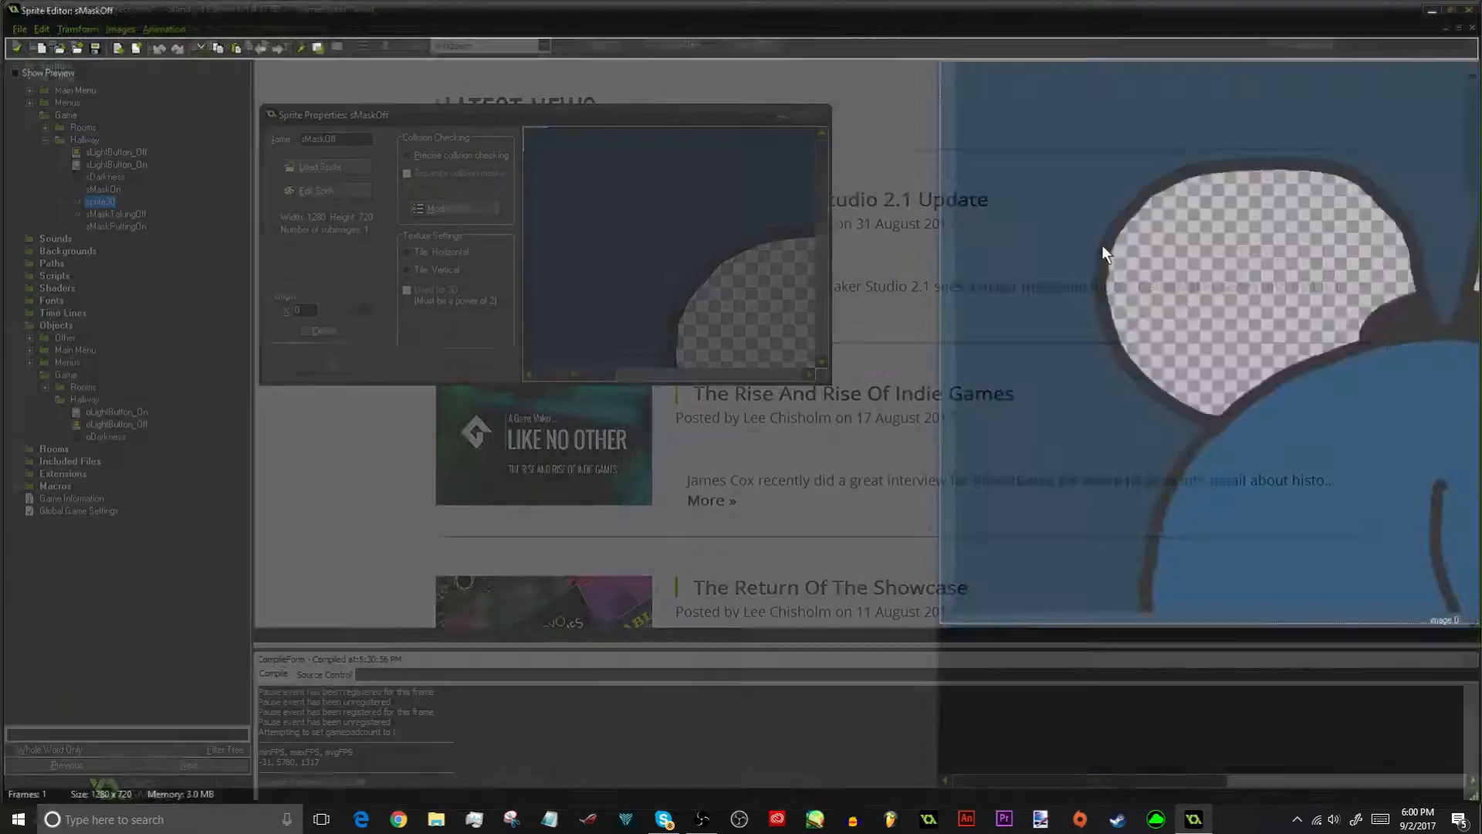
pyautogui.hotkey('ctrl', 'a')
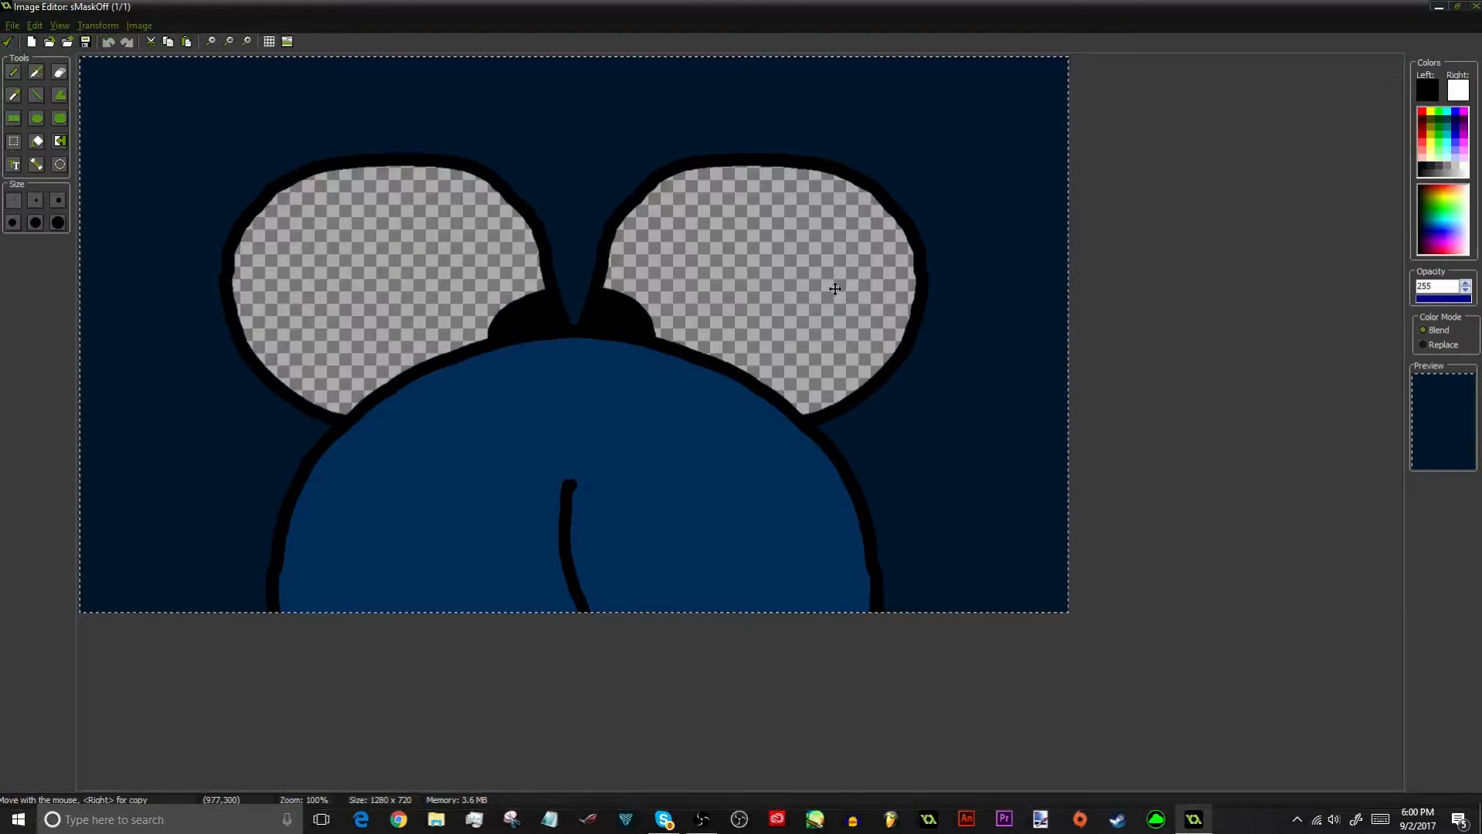
pyautogui.press('Delete')
pyautogui.click(7, 41)
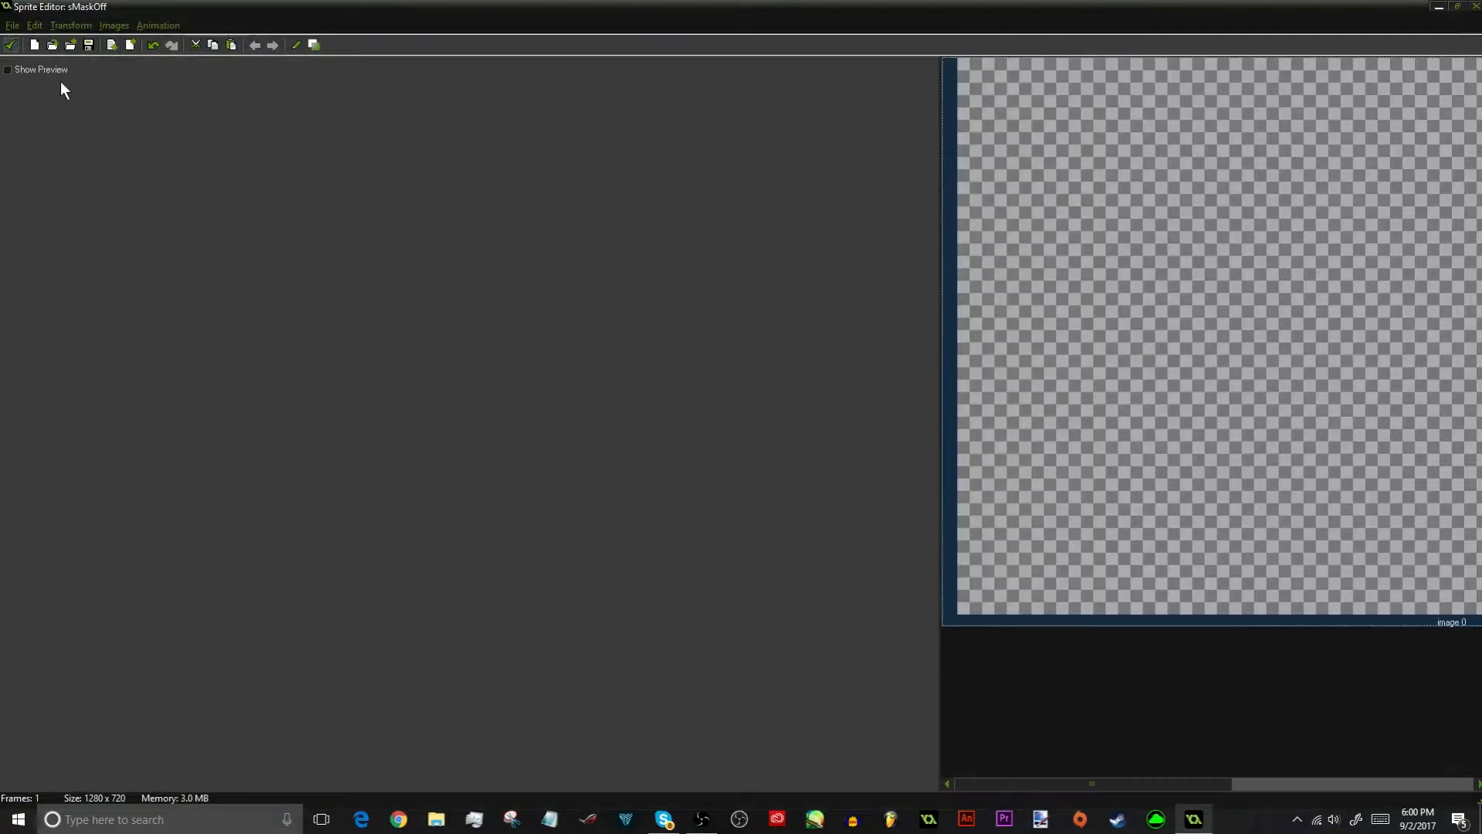
pyautogui.click(9, 44)
pyautogui.click(347, 366)
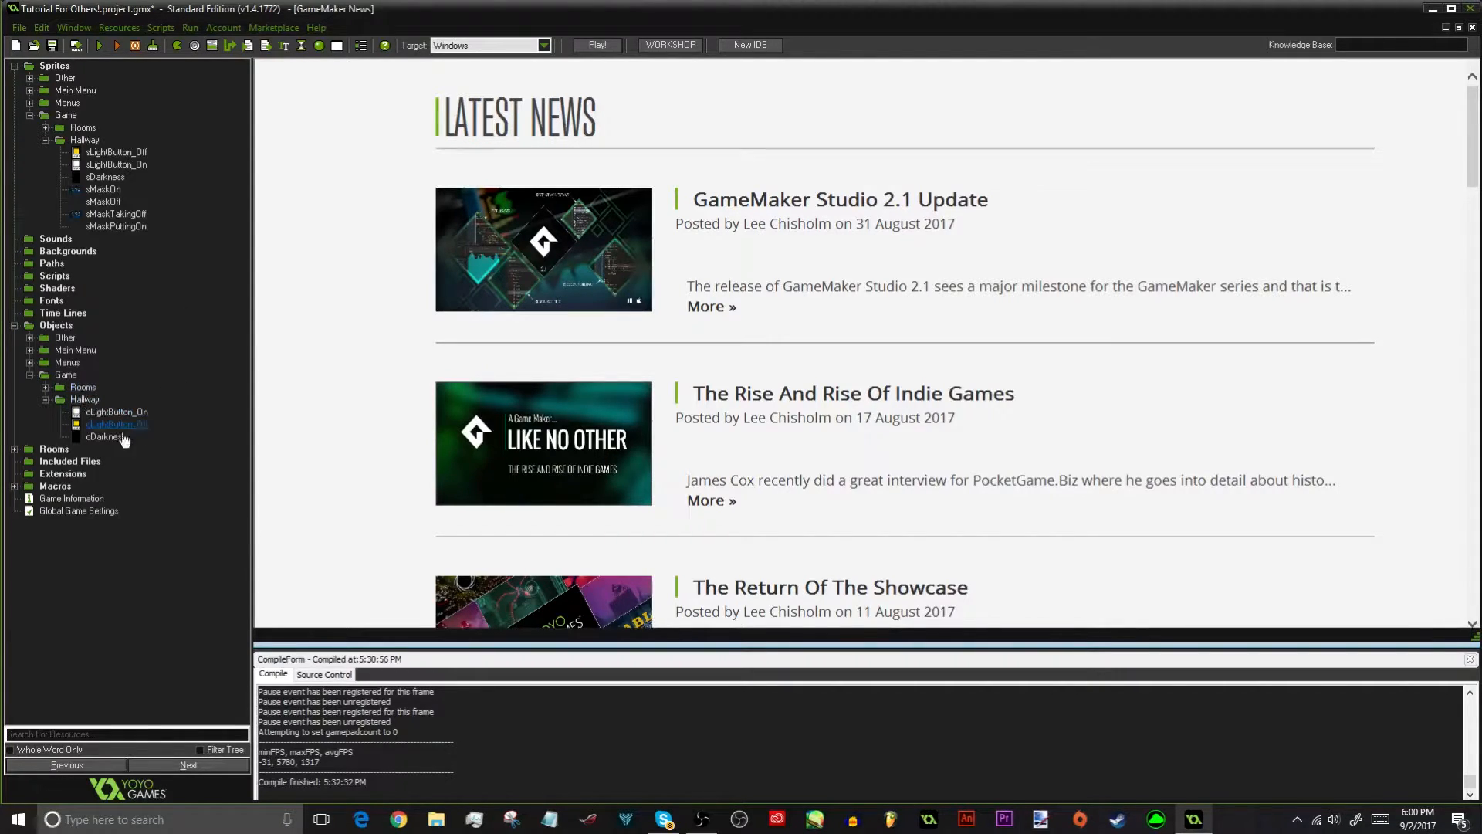
# Create a new object in the Hallway object group and name it oMaskOn
pyautogui.rightClick(91, 400)
pyautogui.click(142, 368)
pyautogui.rightClick(100, 399)
pyautogui.click(91, 405)
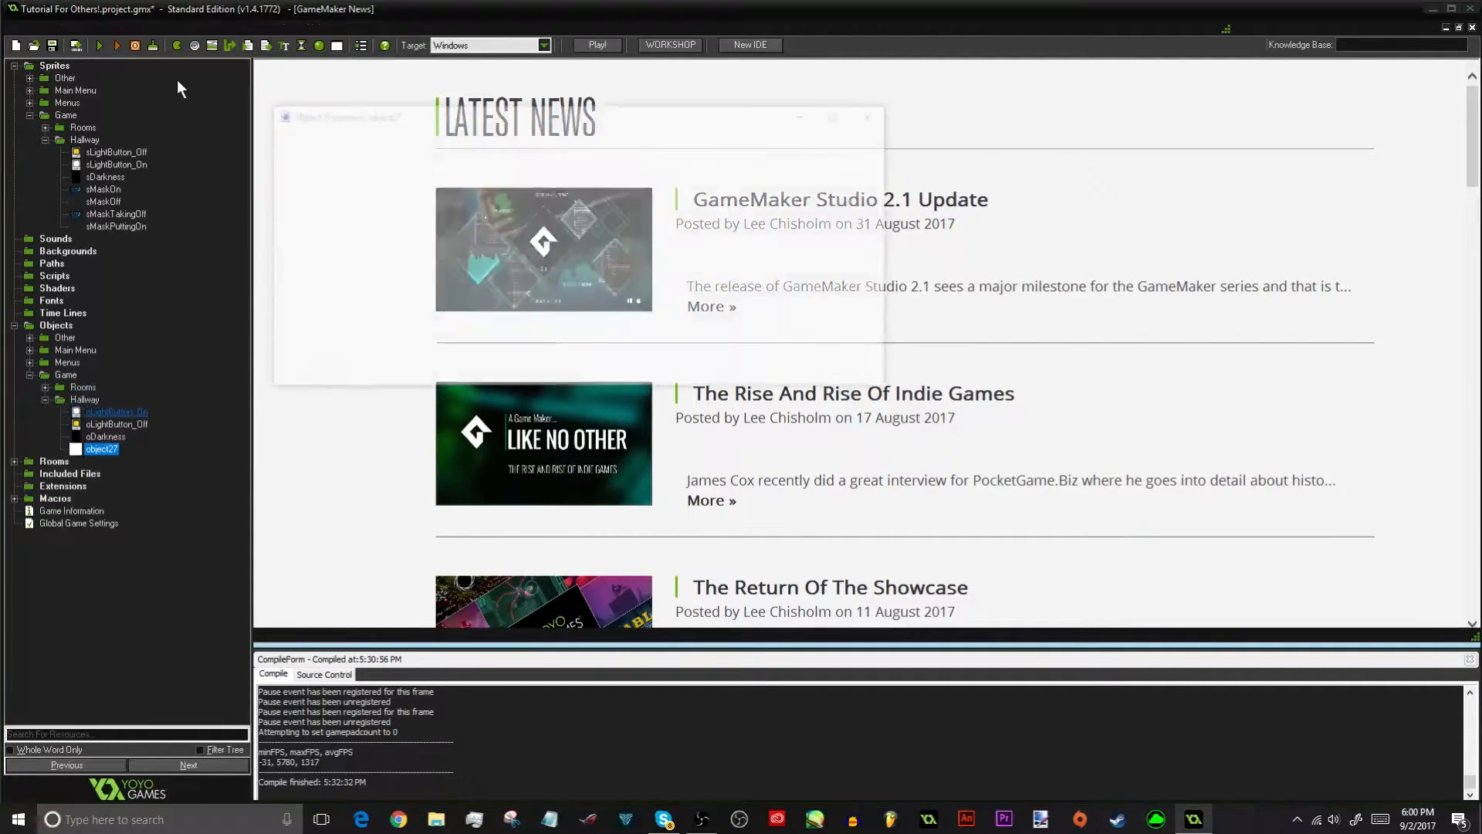
pyautogui.write('oMaskOn')
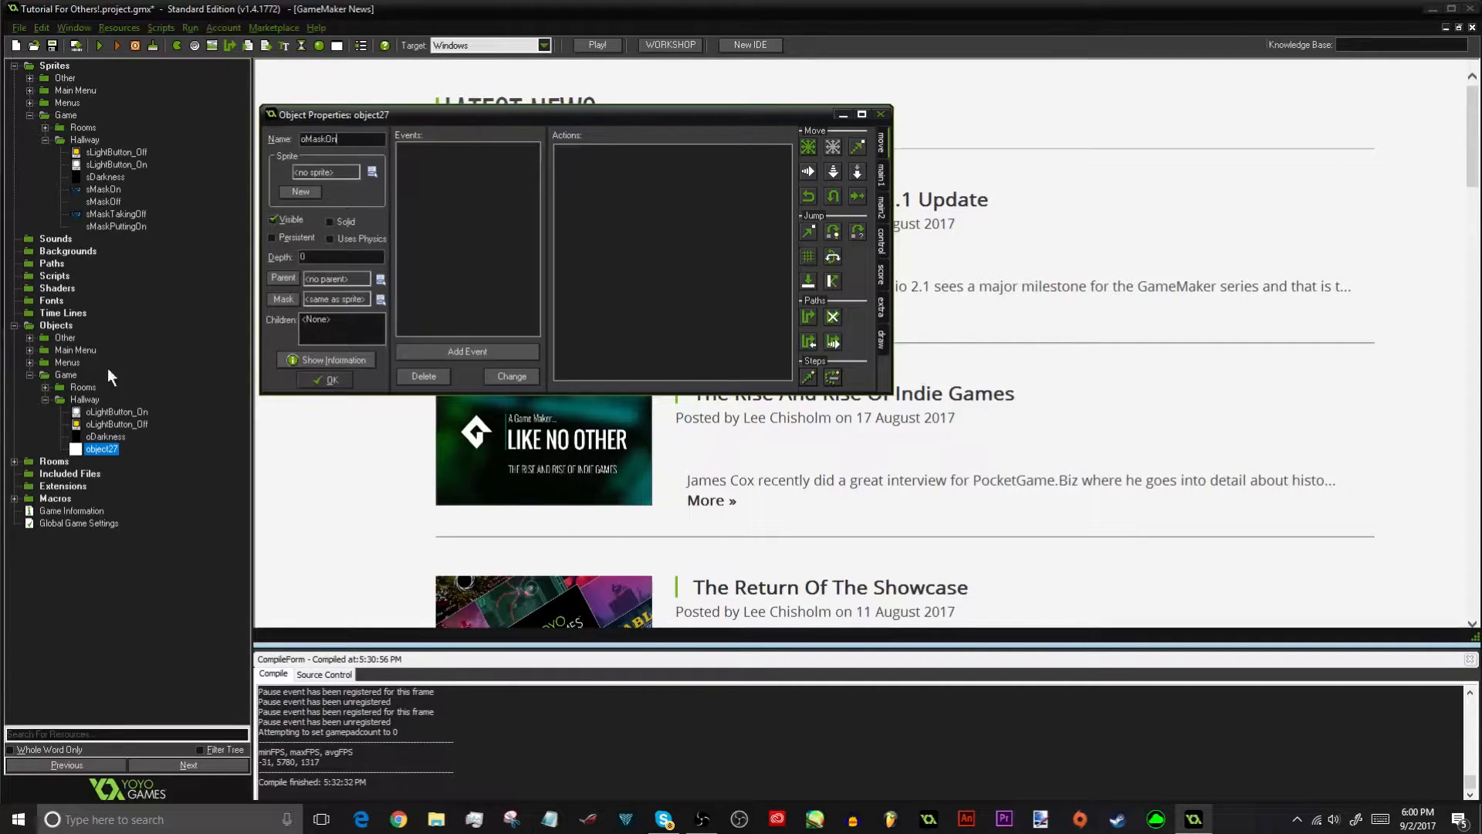
# Set oMaskOn's depth to -1000, assign it the sMaskOn sprite from the Hallway group, and save the object
pyautogui.click(361, 254)
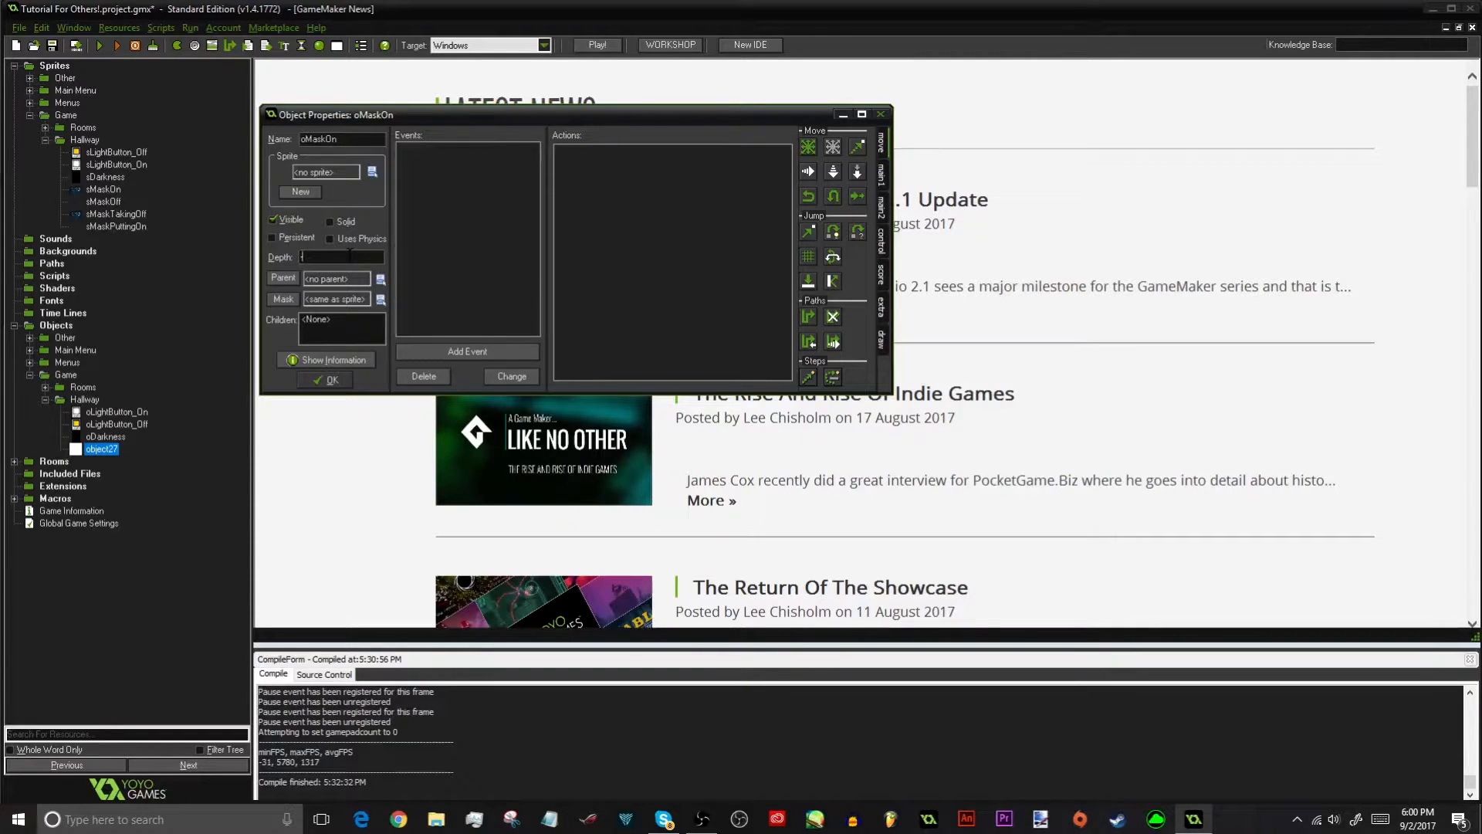
pyautogui.write('1000')
pyautogui.click(342, 173)
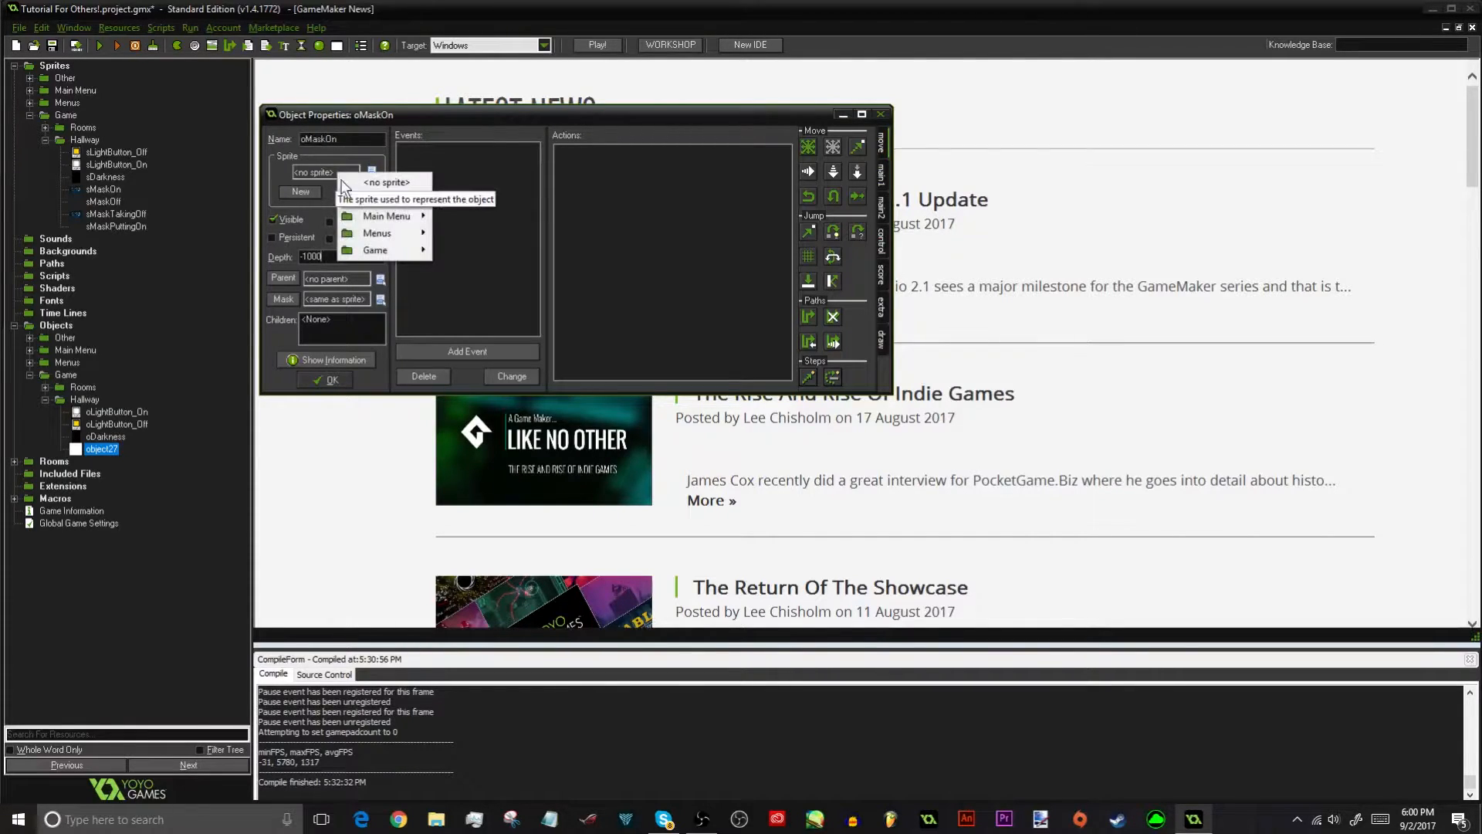
pyautogui.moveTo(383, 249)
pyautogui.moveTo(303, 267)
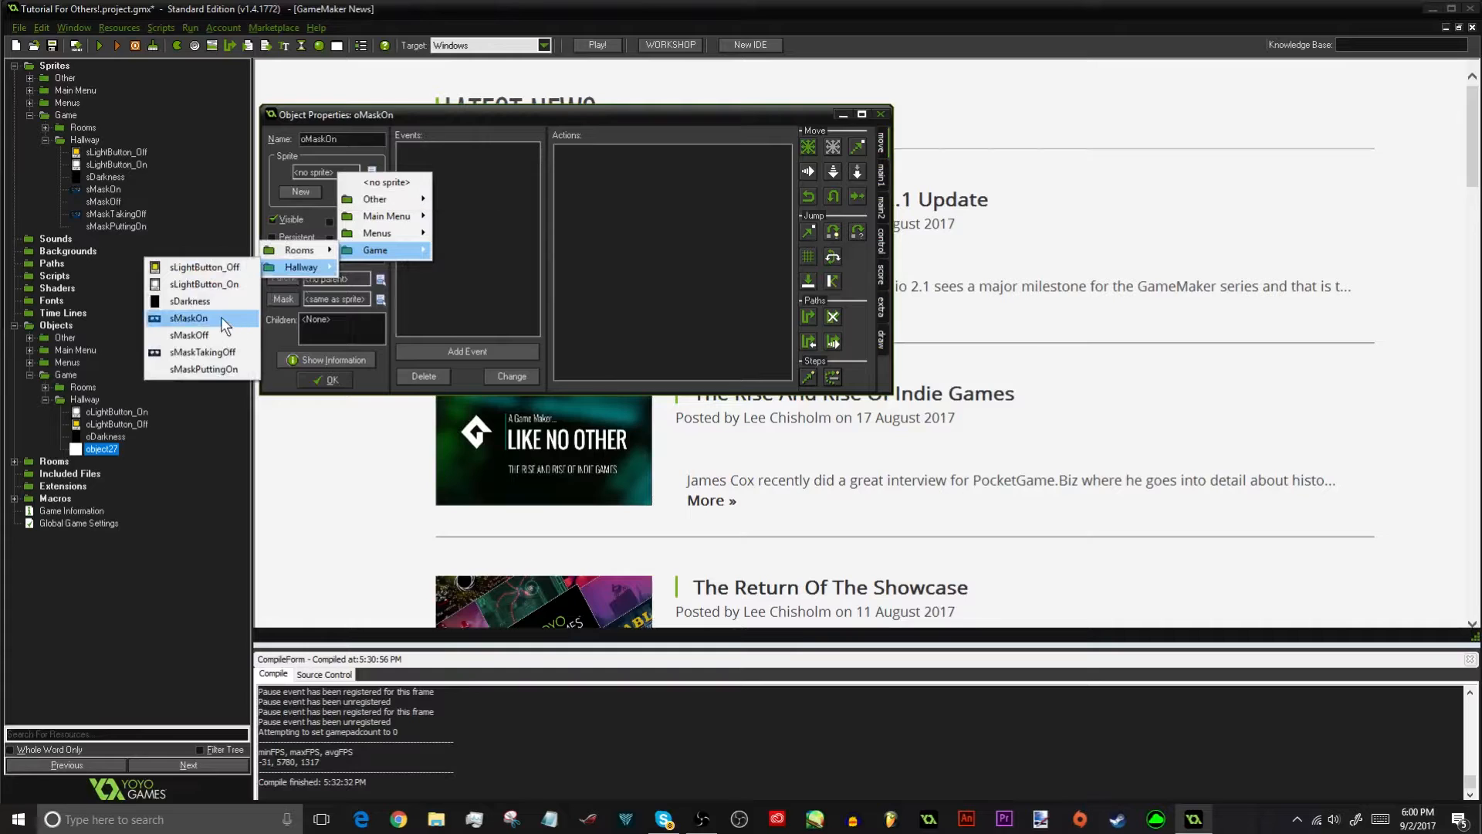
pyautogui.click(189, 318)
pyautogui.click(343, 379)
# Duplicate the oMaskOn object as oMaskOff, assign it the sMaskOff sprite, and save it
pyautogui.rightClick(47, 448)
pyautogui.click(80, 484)
pyautogui.write('oMaskOff')
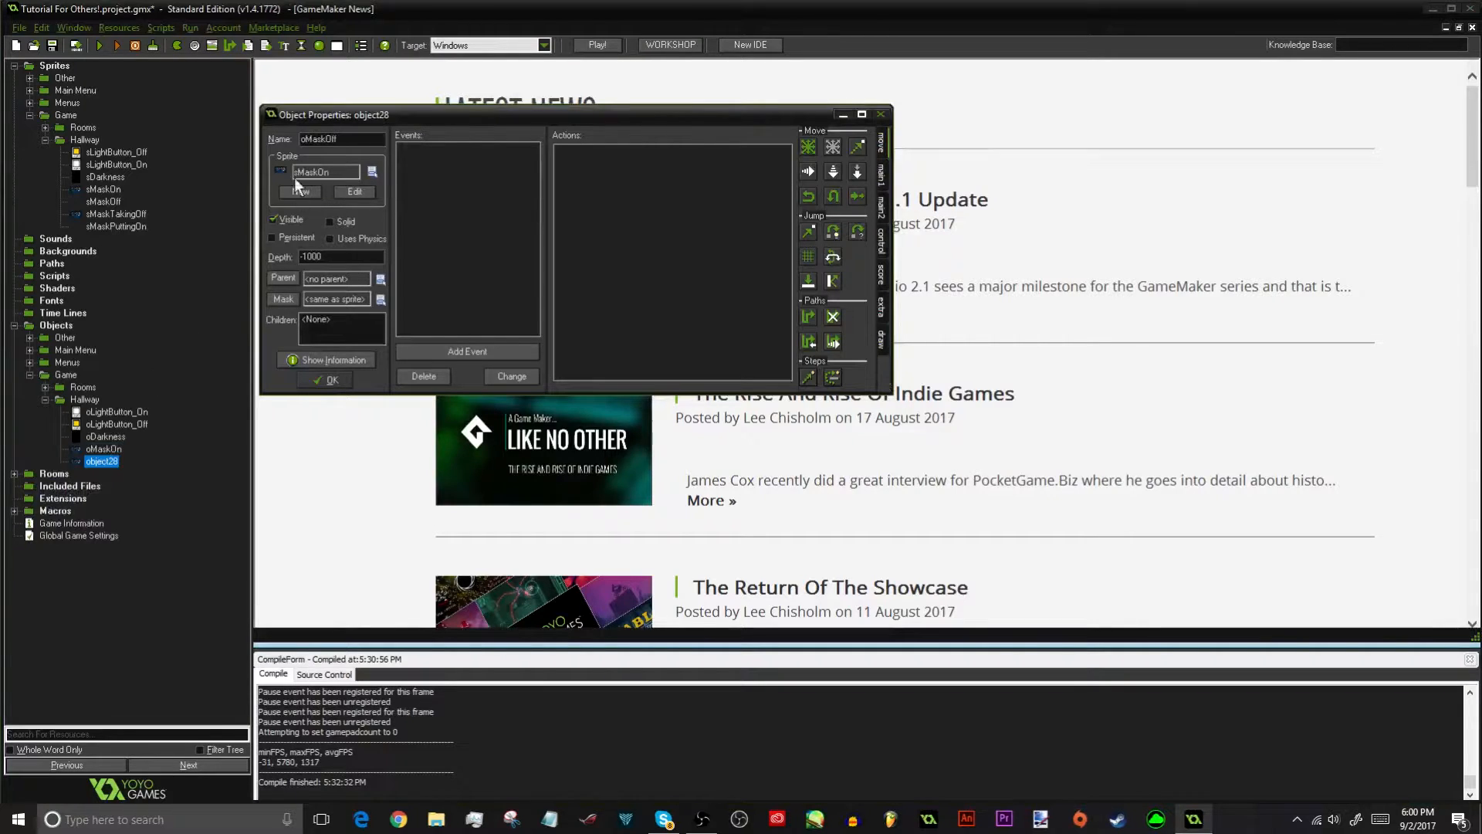
pyautogui.click(372, 171)
pyautogui.moveTo(362, 254)
pyautogui.moveTo(287, 271)
pyautogui.click(212, 341)
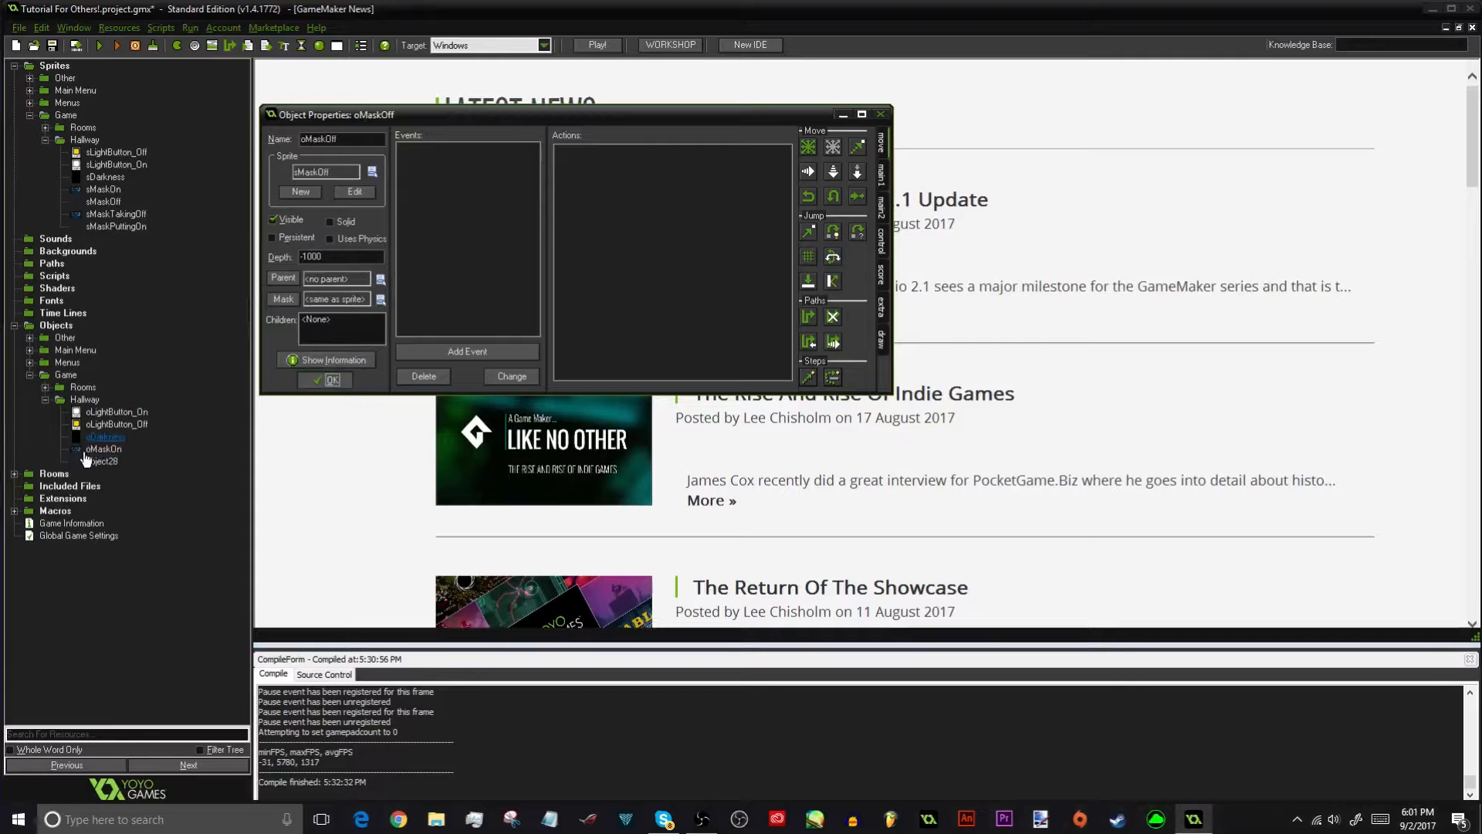
pyautogui.click(320, 381)
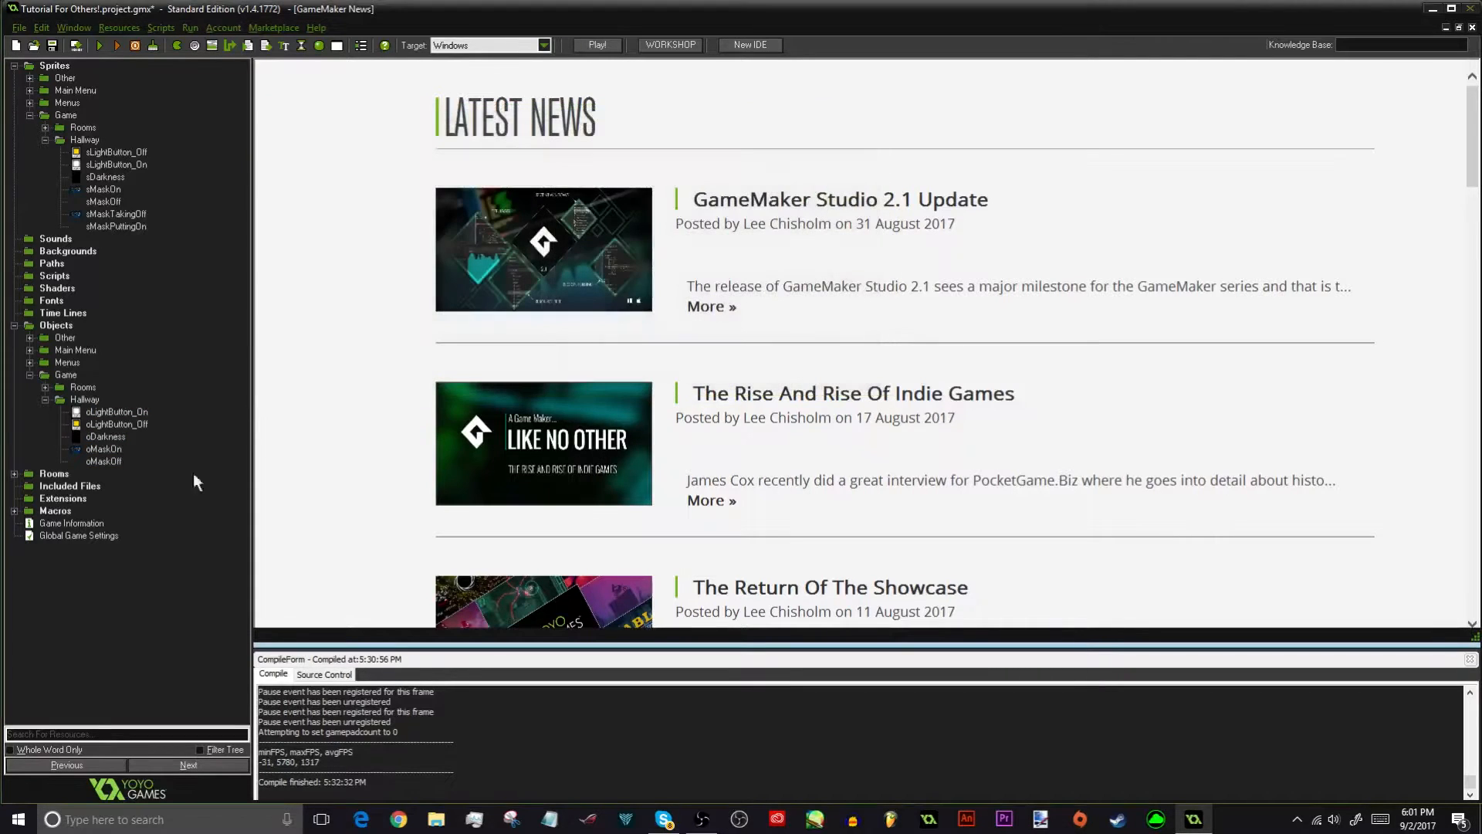
# Duplicate the oMaskOff object and name the copy oMaskTakingOff
pyautogui.rightClick(97, 461)
pyautogui.click(90, 476)
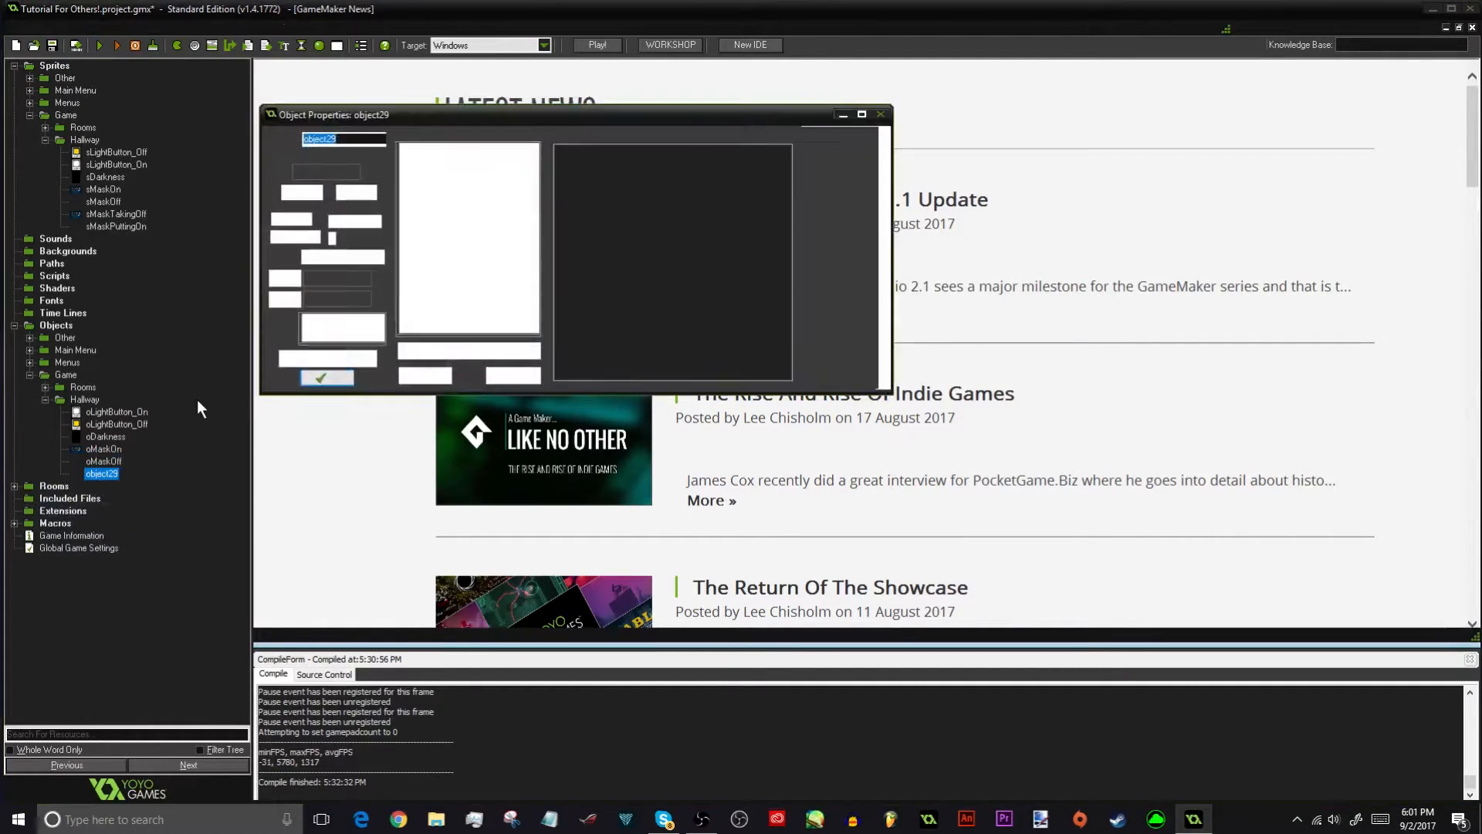
pyautogui.write('omask')
pyautogui.press('BackSpace')
pyautogui.press('BackSpace')
pyautogui.press('BackSpace')
pyautogui.press('BackSpace')
pyautogui.write('M')
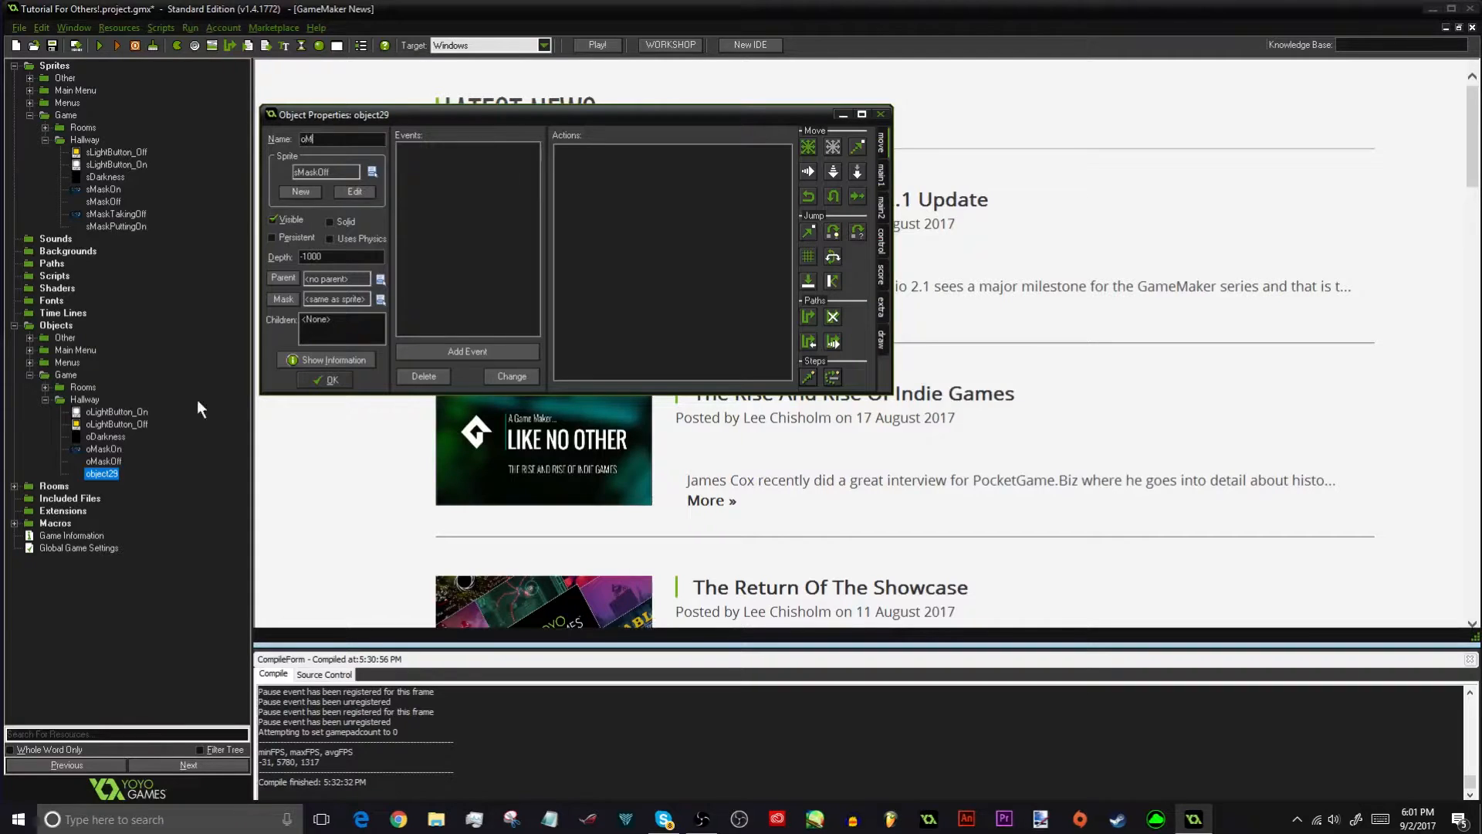
pyautogui.write('askTakingOff')
# Assign the sMaskTakingOff sprite to oMaskTakingOff and save the object
pyautogui.click(312, 167)
pyautogui.moveTo(351, 245)
pyautogui.moveTo(266, 262)
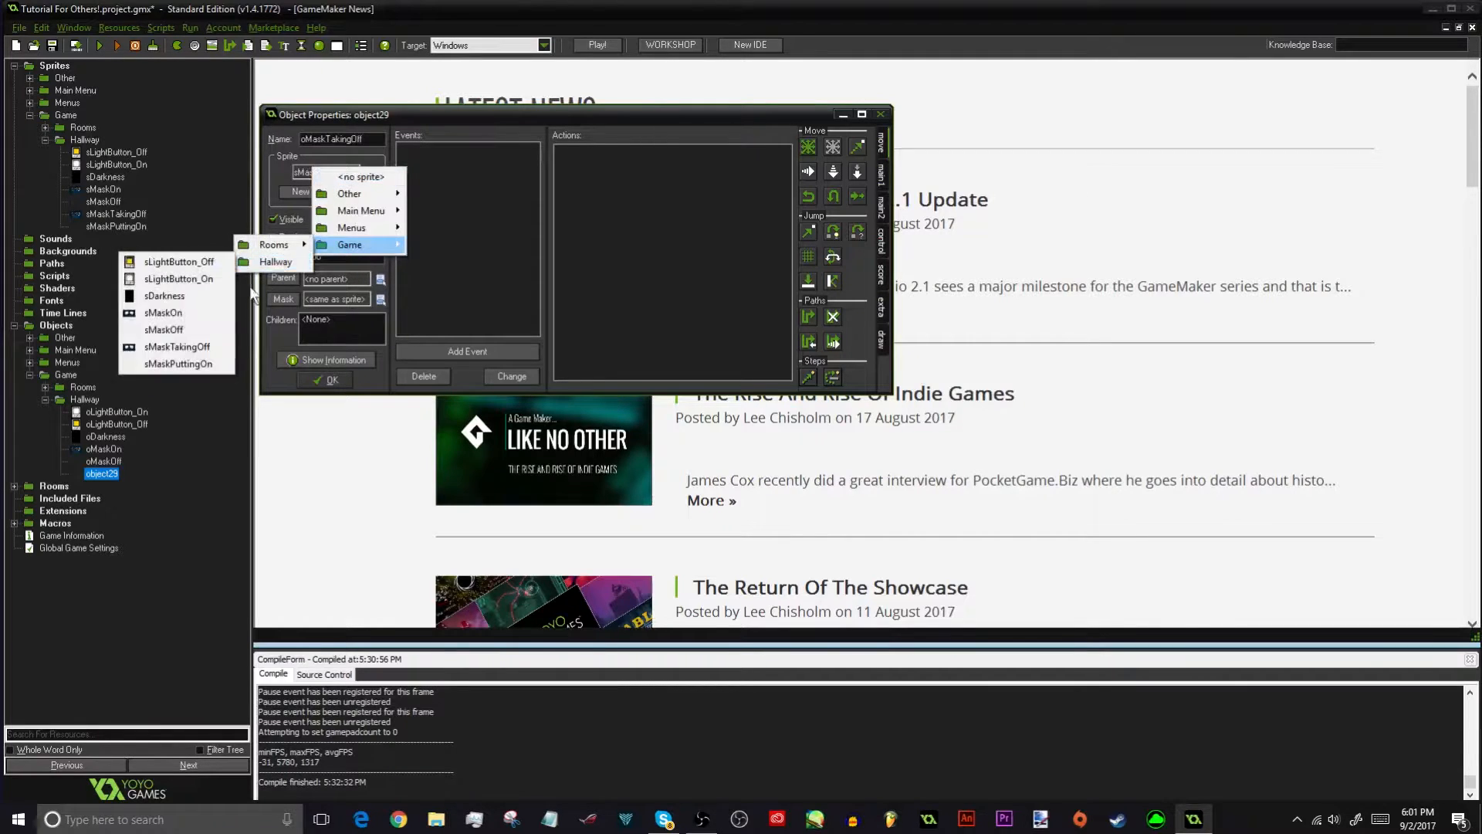
pyautogui.click(185, 364)
pyautogui.click(349, 176)
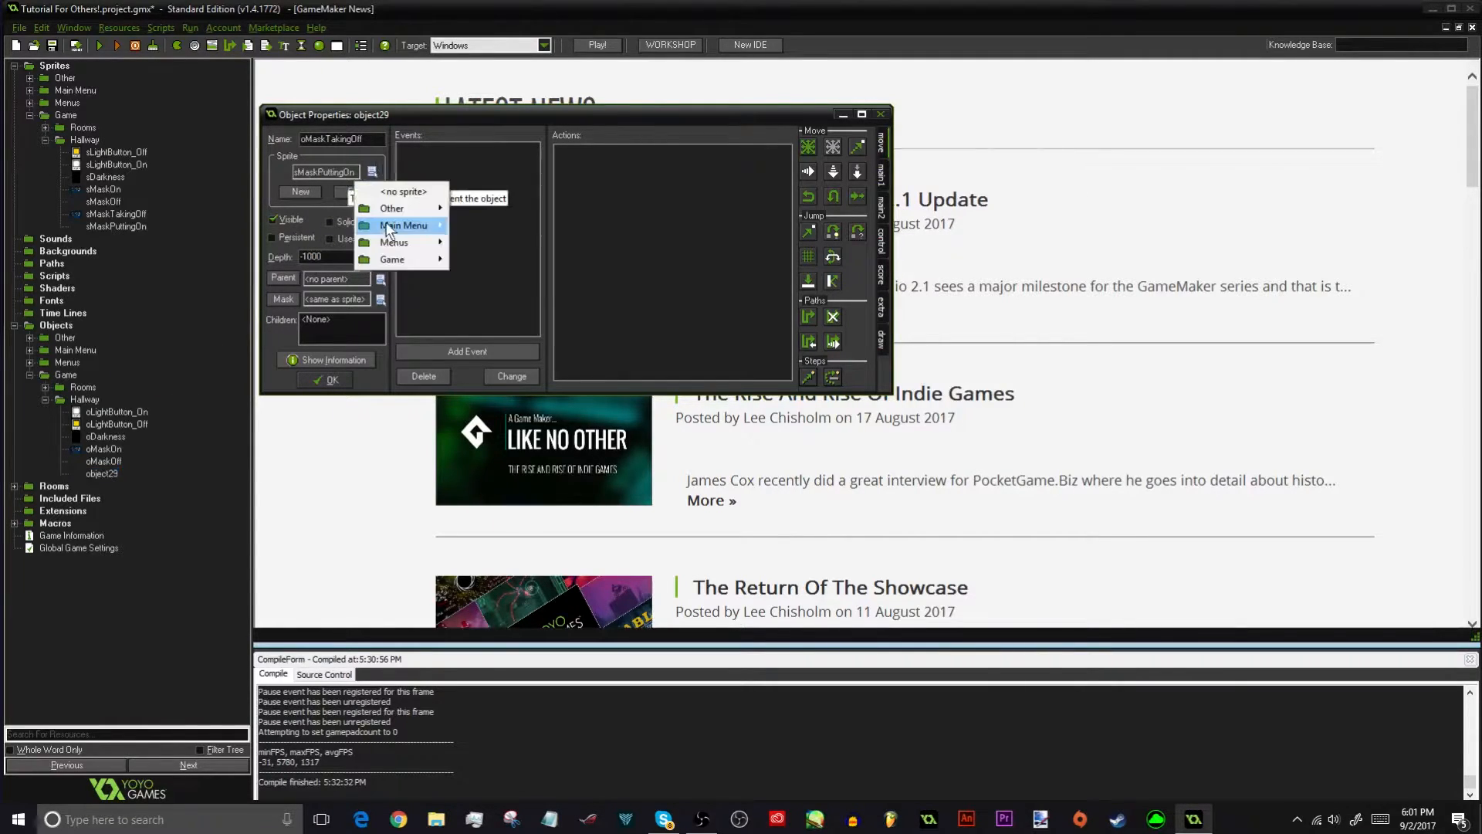
pyautogui.moveTo(304, 280)
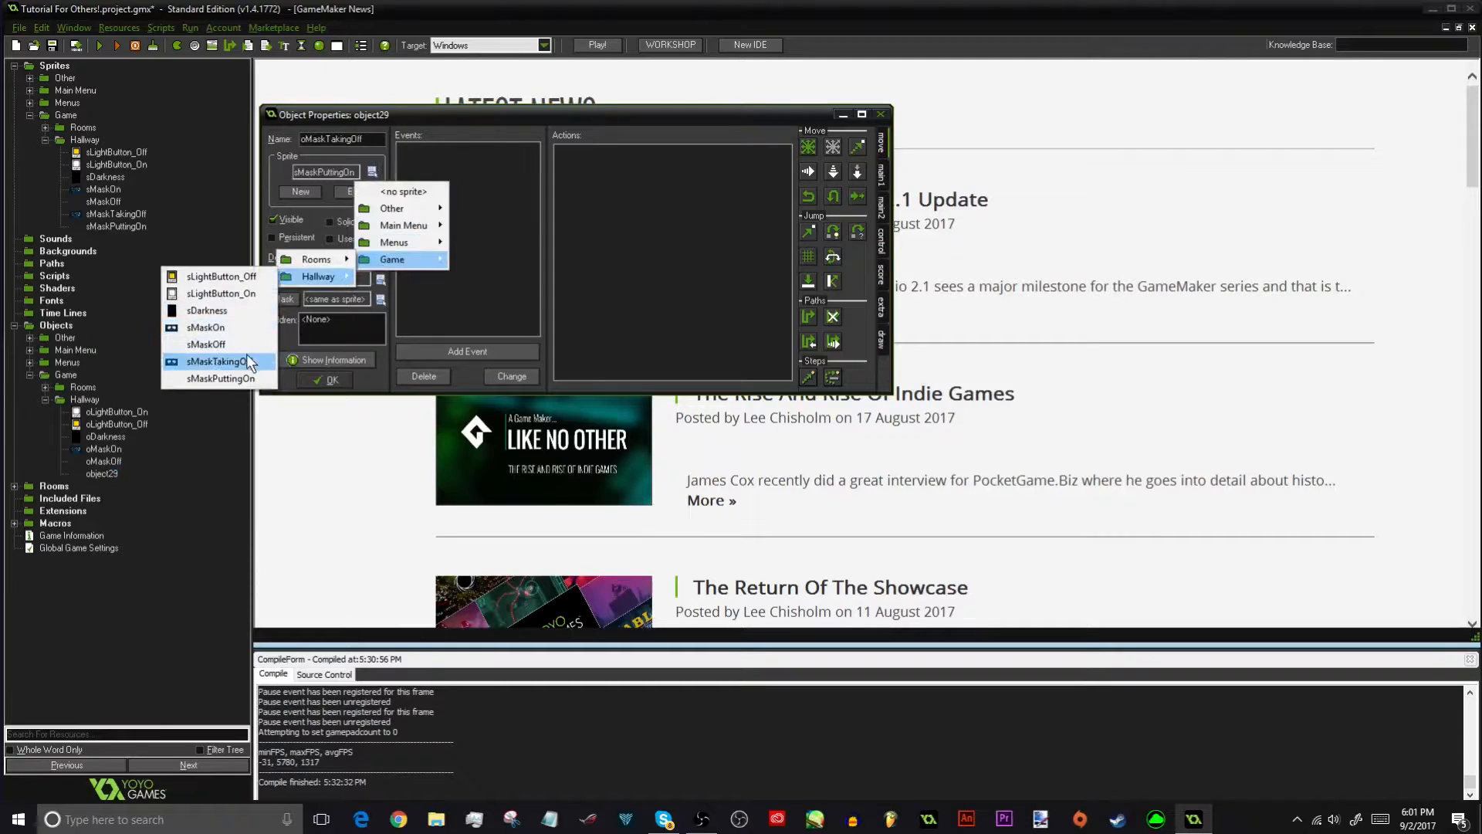
pyautogui.click(247, 354)
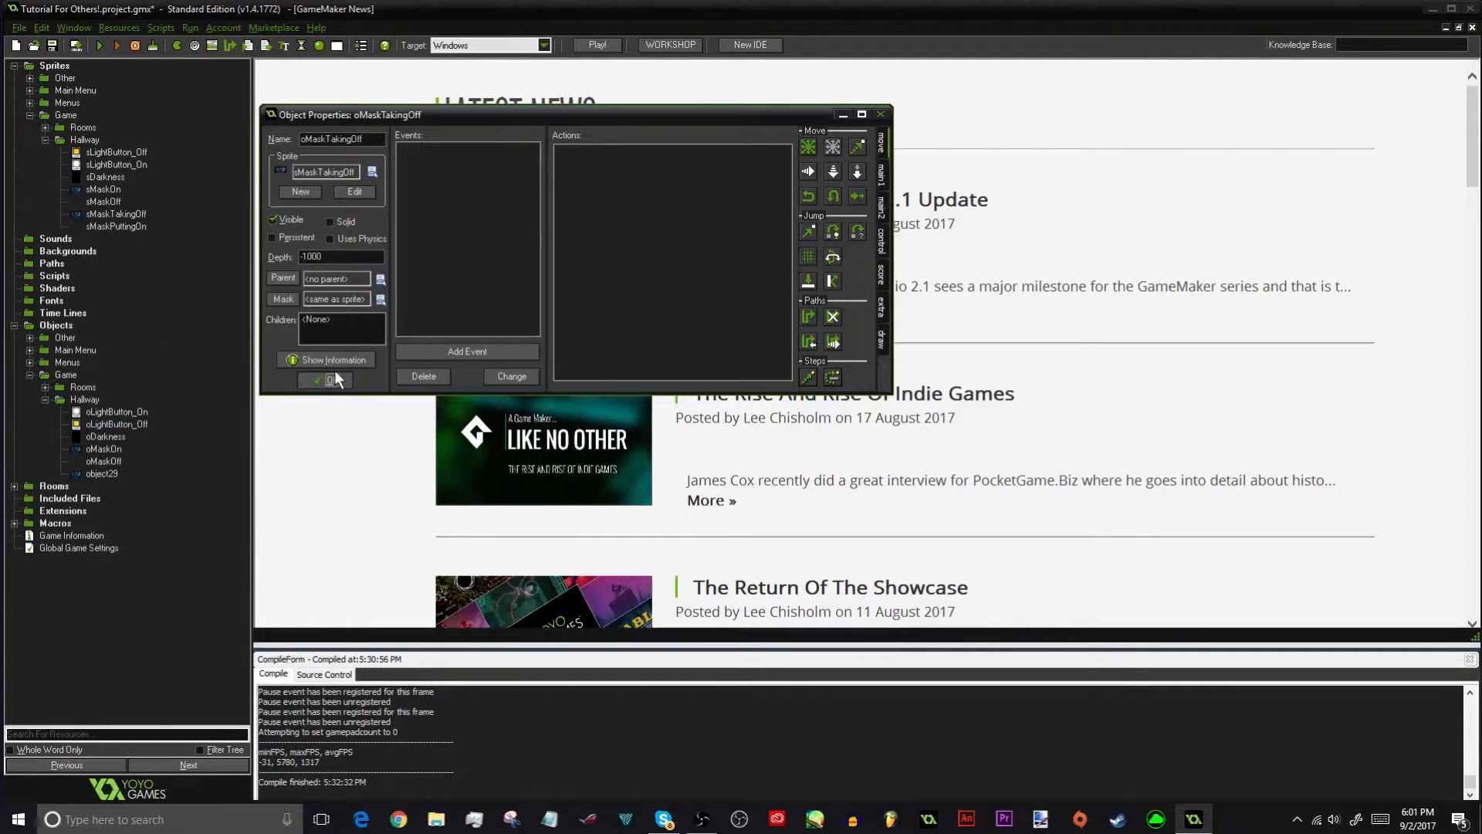
pyautogui.click(329, 378)
# Duplicate oMaskTakingOff as oMaskPuttingOn, assign it the sMaskPuttingOn sprite, and save it
pyautogui.rightClick(86, 474)
pyautogui.click(125, 520)
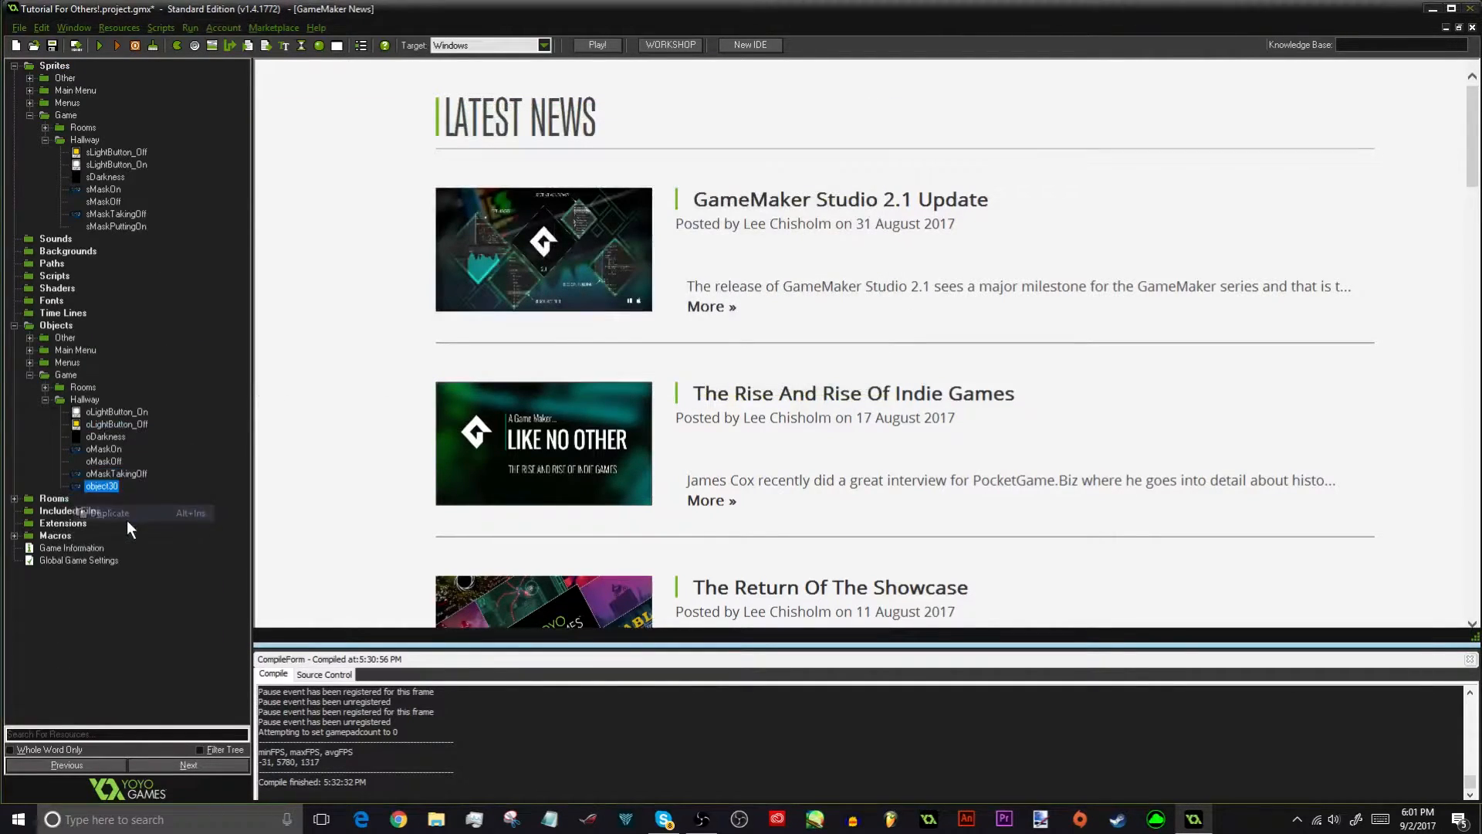
pyautogui.write('oMas')
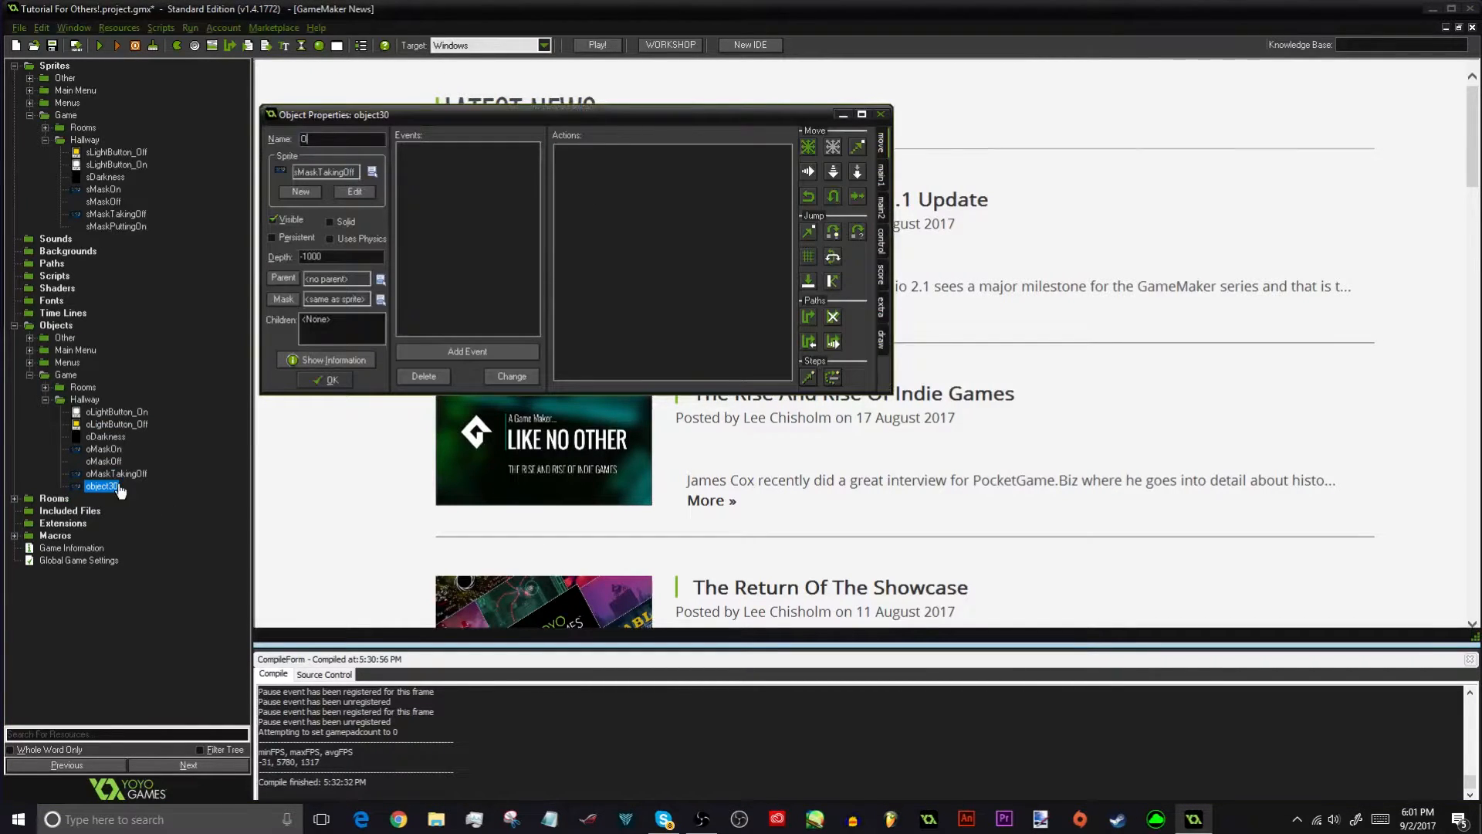
pyautogui.write('kPuttingOn')
pyautogui.click(295, 174)
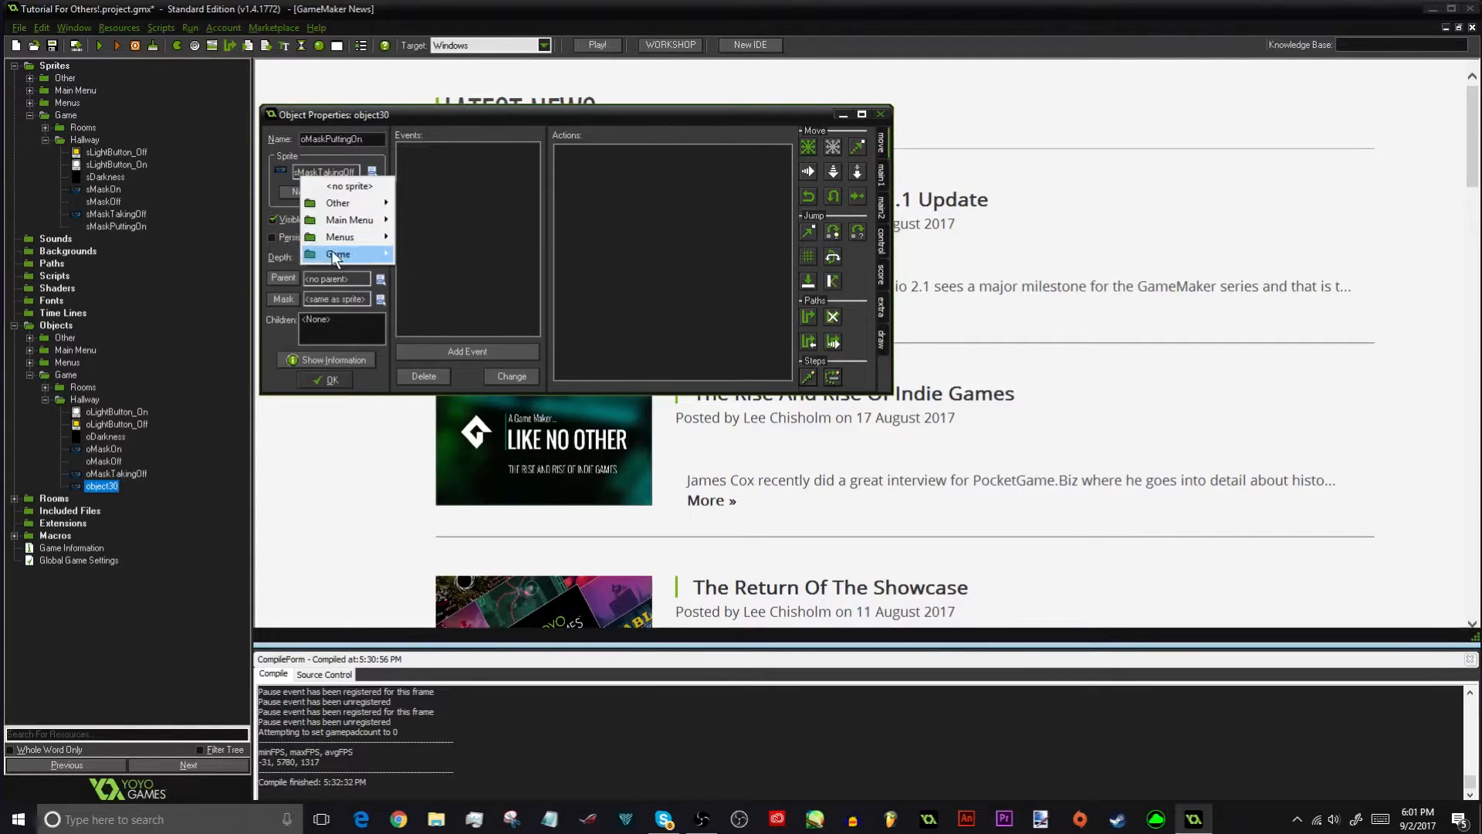
pyautogui.click(185, 373)
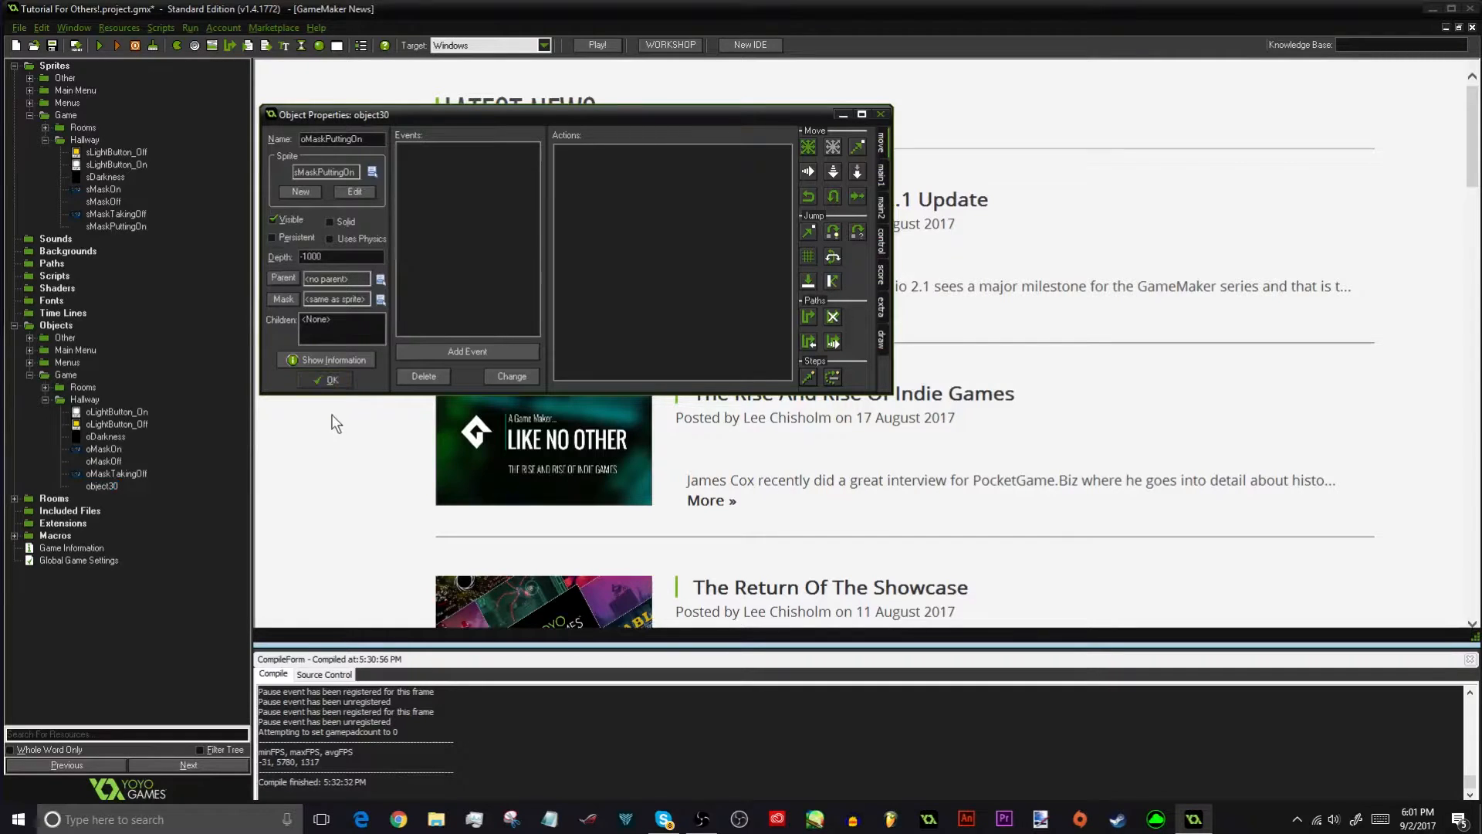
pyautogui.click(317, 381)
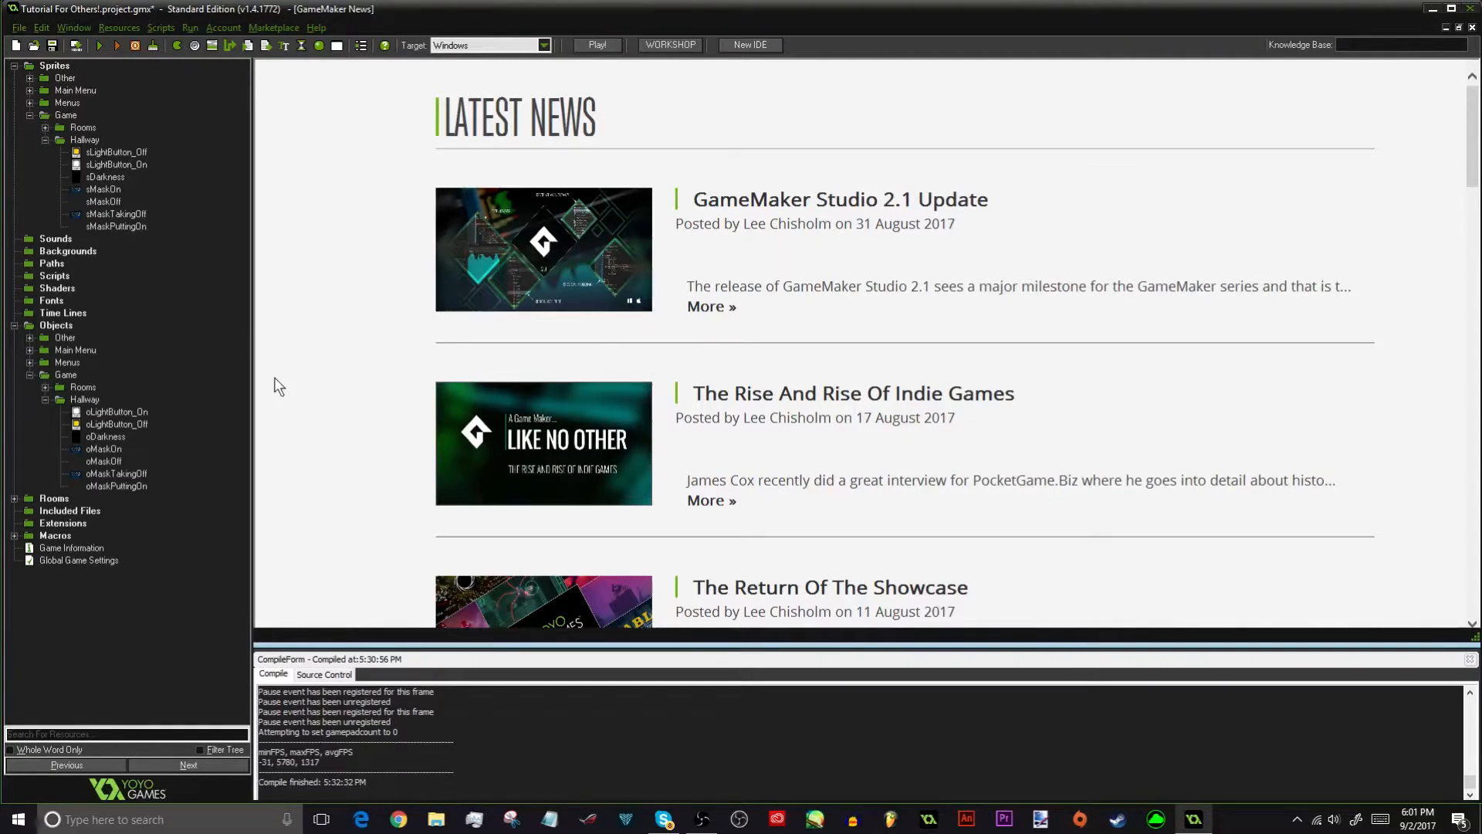
# Open the properties of the oMaskTakingOff object in the Hallway object group
pyautogui.doubleClick(108, 473)
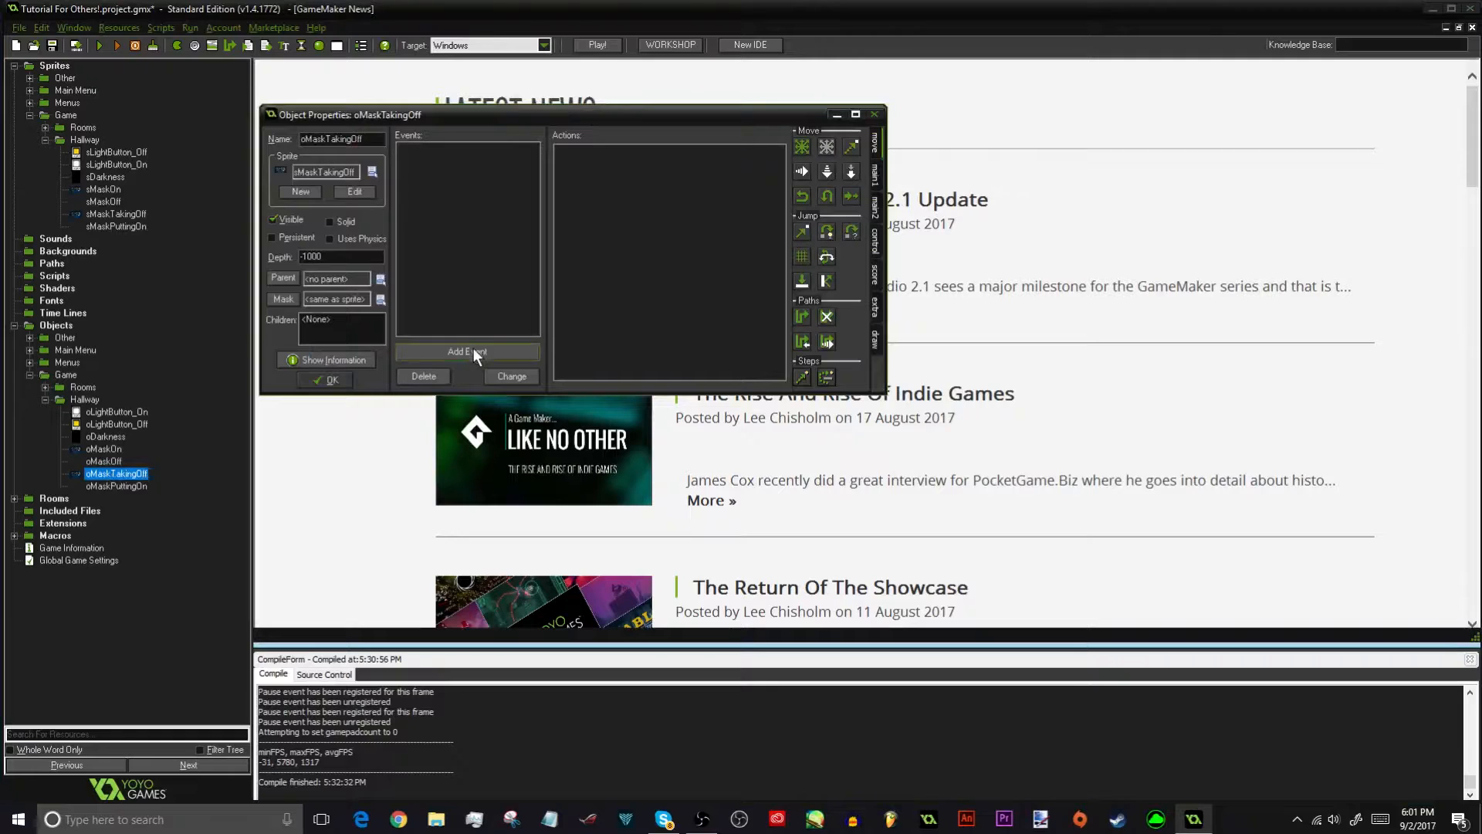
pyautogui.click(475, 349)
pyautogui.click(715, 330)
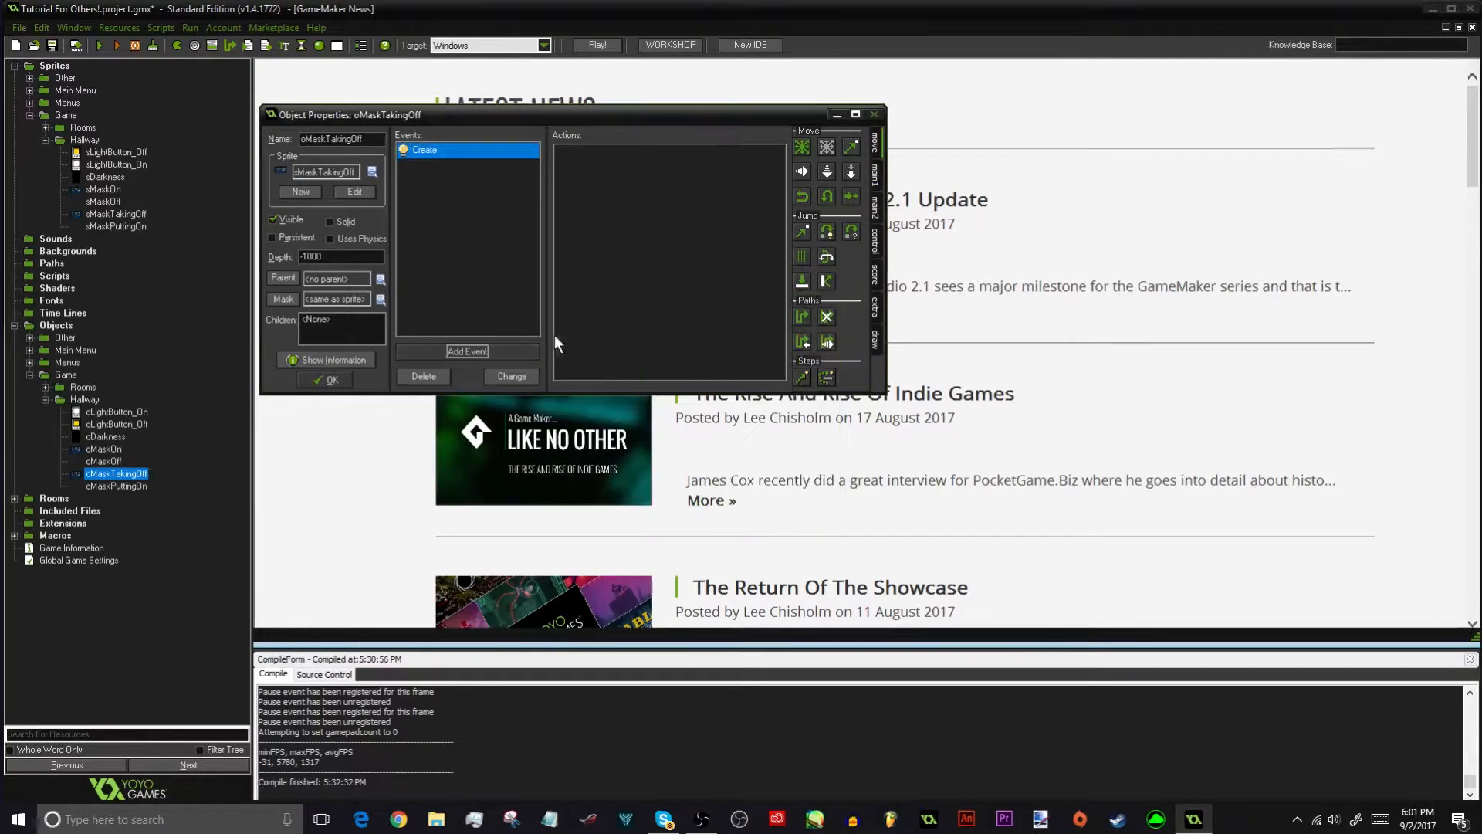
pyautogui.click(502, 352)
pyautogui.click(774, 485)
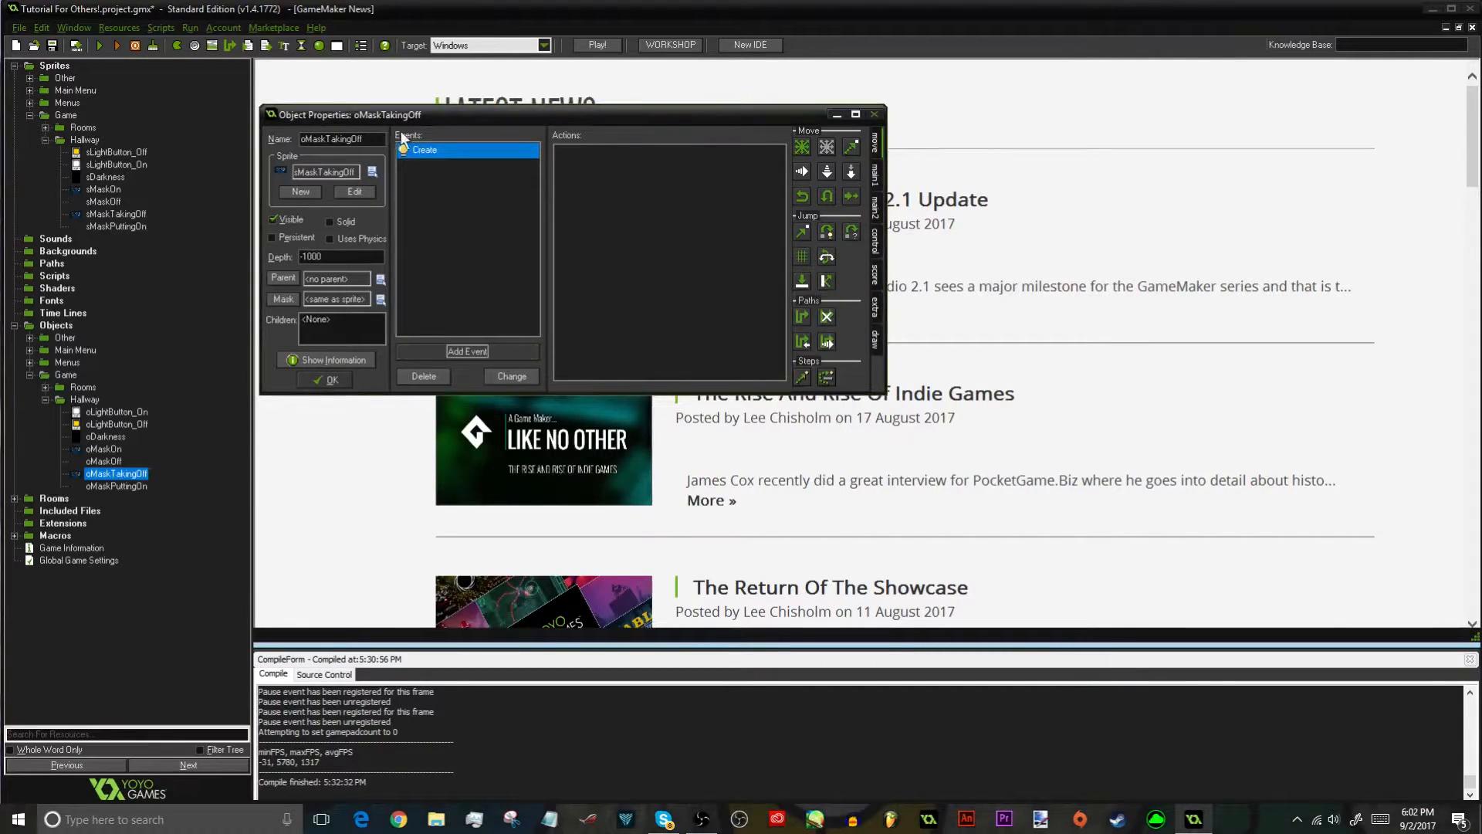
pyautogui.rightClick(430, 152)
pyautogui.click(492, 210)
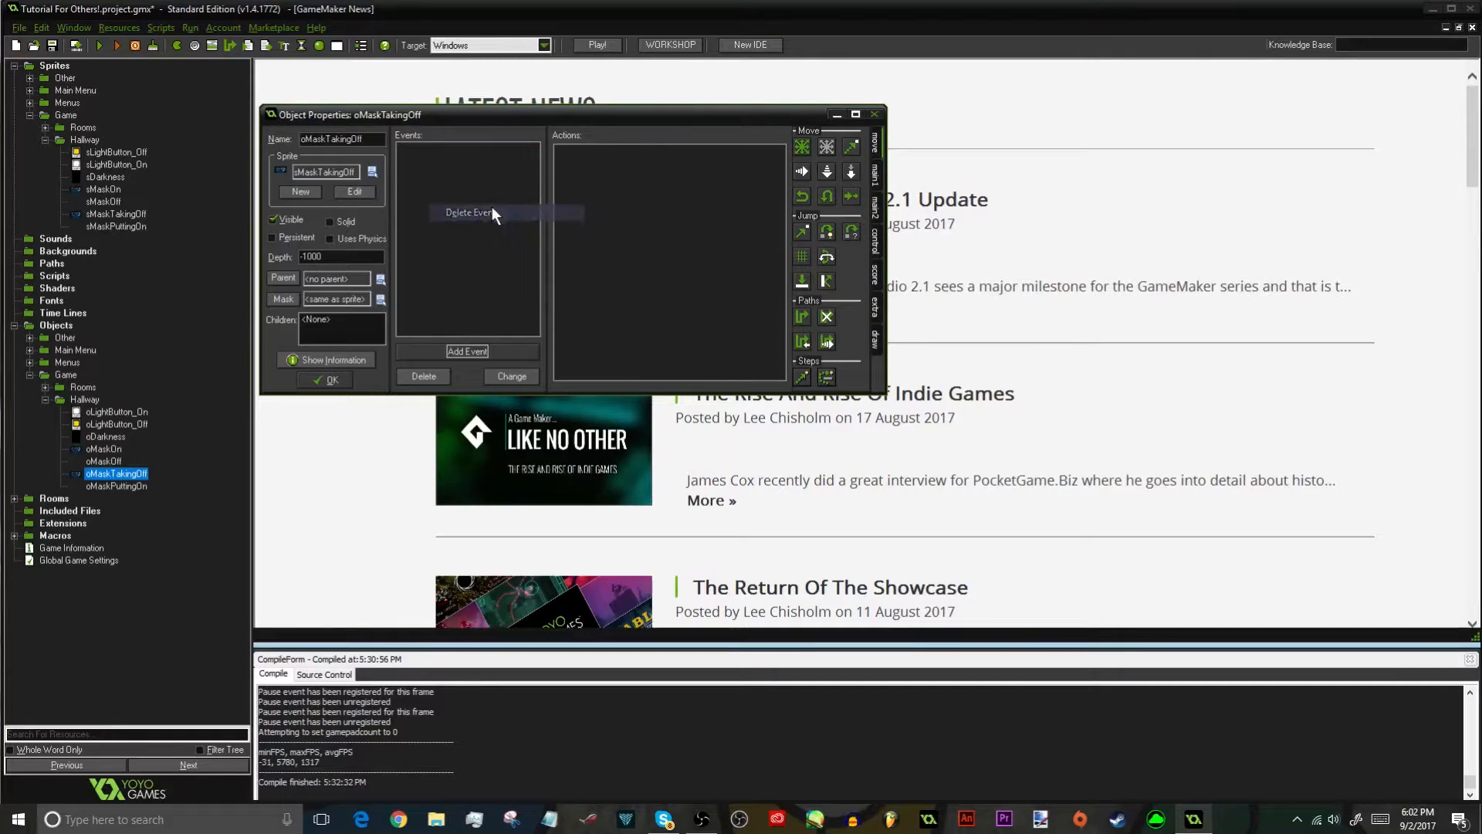
# Add an Animation End event to oMaskTakingOff
pyautogui.click(439, 353)
pyautogui.click(790, 332)
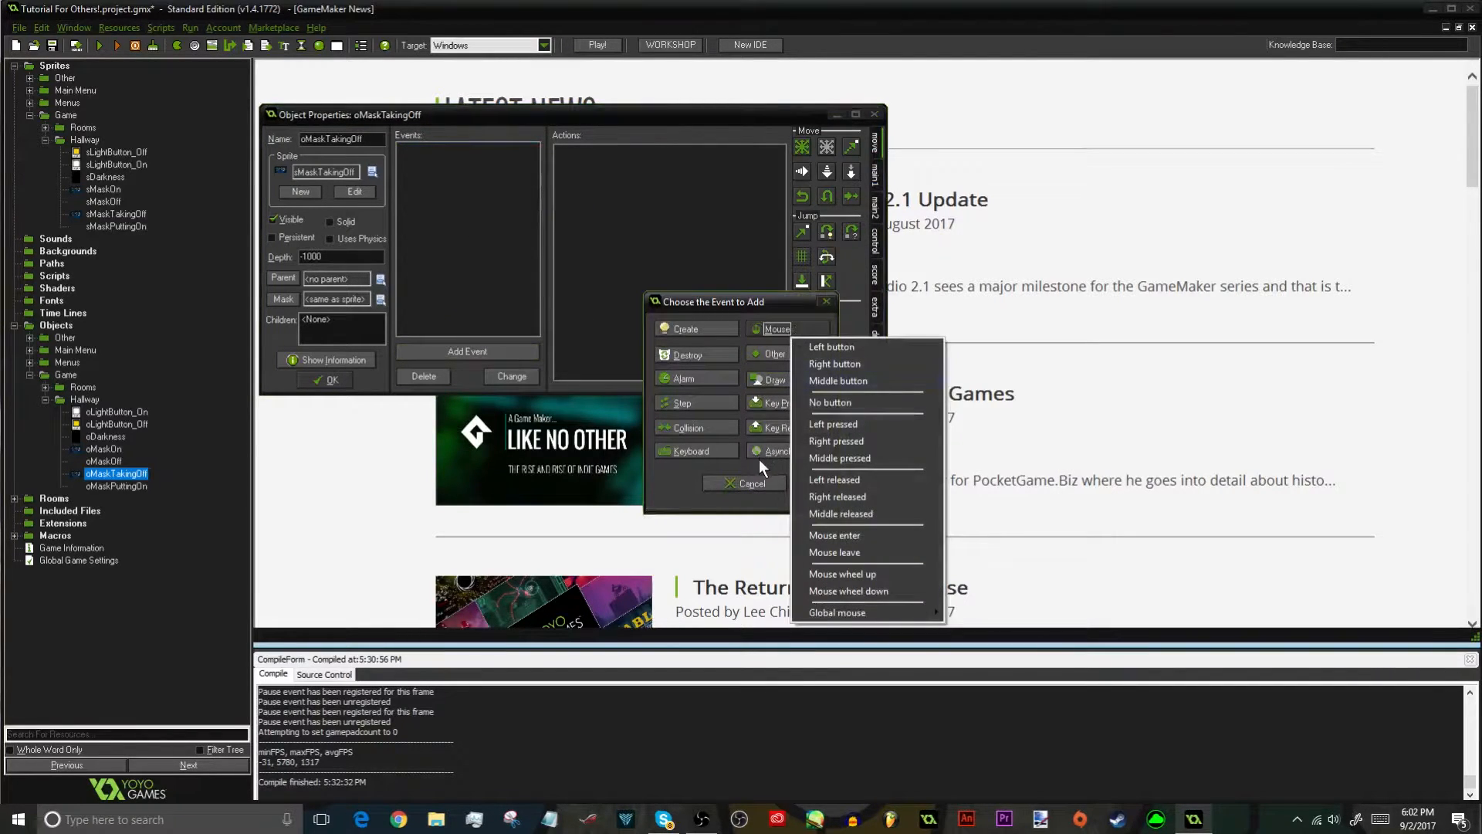
pyautogui.click(760, 462)
pyautogui.click(796, 358)
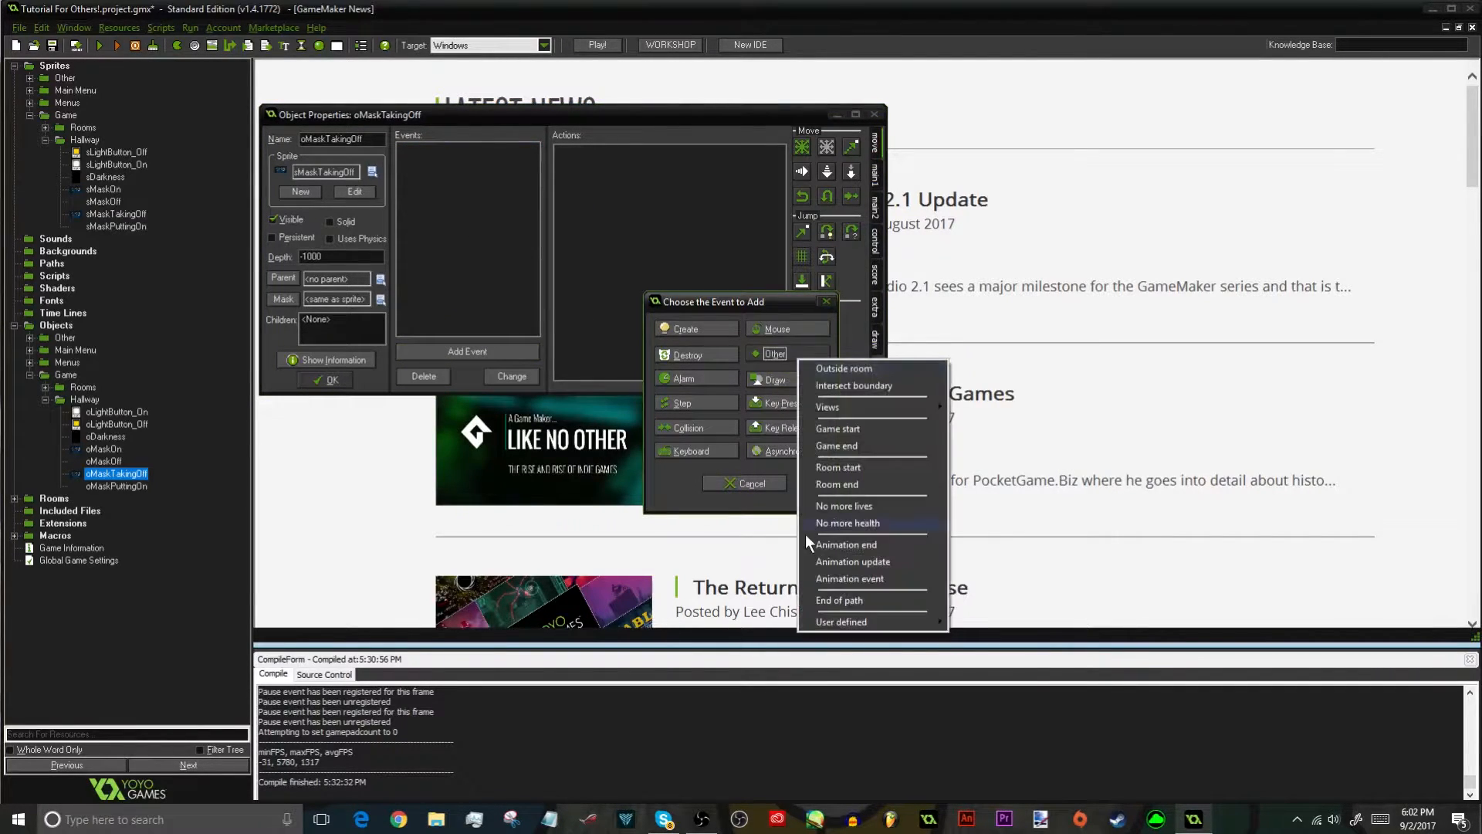
pyautogui.click(858, 545)
# Add a Change Instance action to oMaskTakingOff's Animation End event
pyautogui.click(877, 166)
pyautogui.click(875, 202)
pyautogui.click(874, 234)
pyautogui.click(875, 142)
pyautogui.moveTo(887, 124); pyautogui.dragTo(886, 125)
pyautogui.click(871, 171)
pyautogui.moveTo(800, 166); pyautogui.dragTo(571, 309)
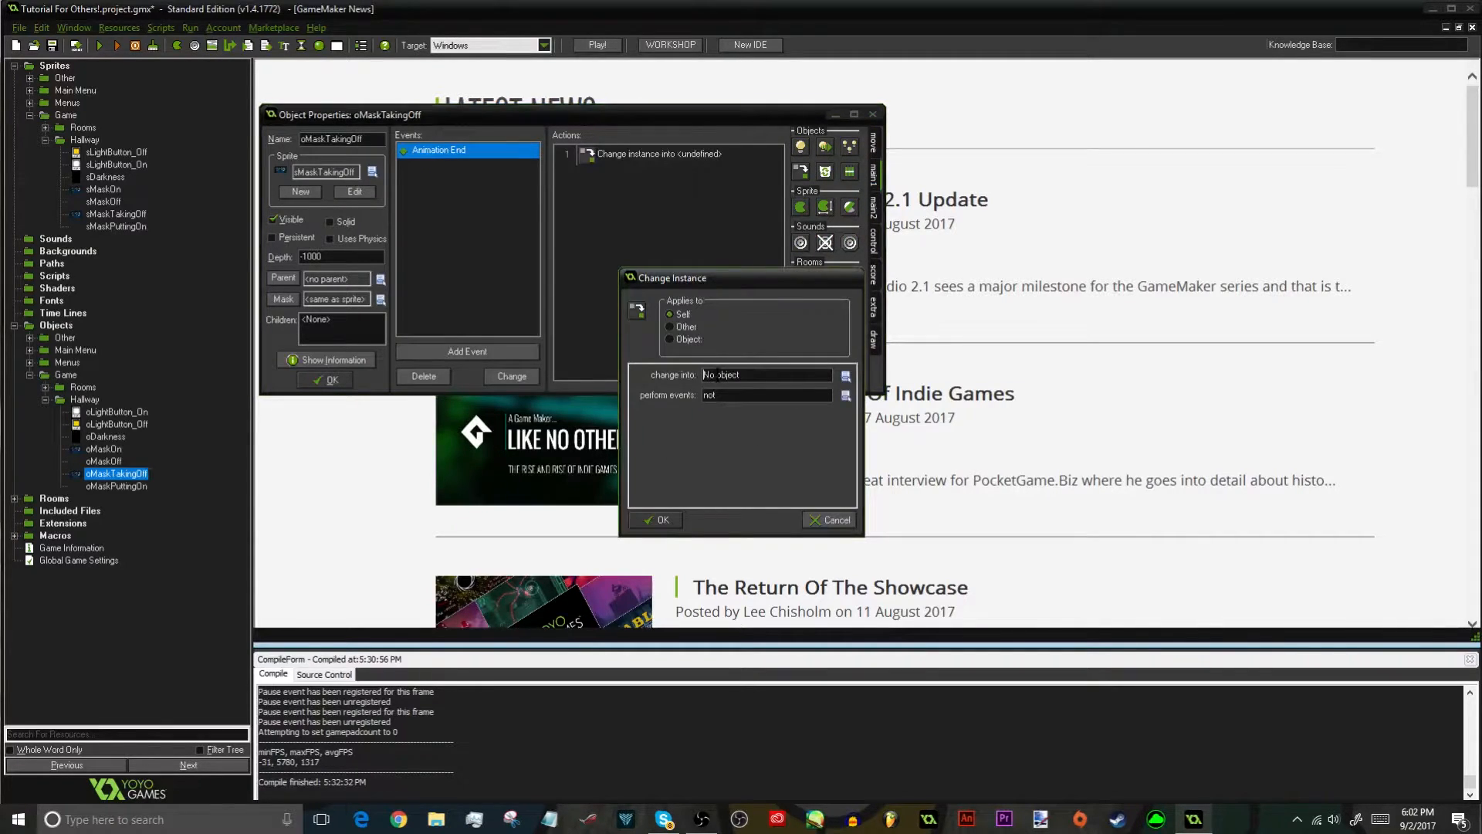
# Make the Change Instance action turn the object itself into oMaskOff, choose its perform events option, and save oMaskTakingOff
pyautogui.click(717, 376)
pyautogui.moveTo(776, 454)
pyautogui.moveTo(694, 467)
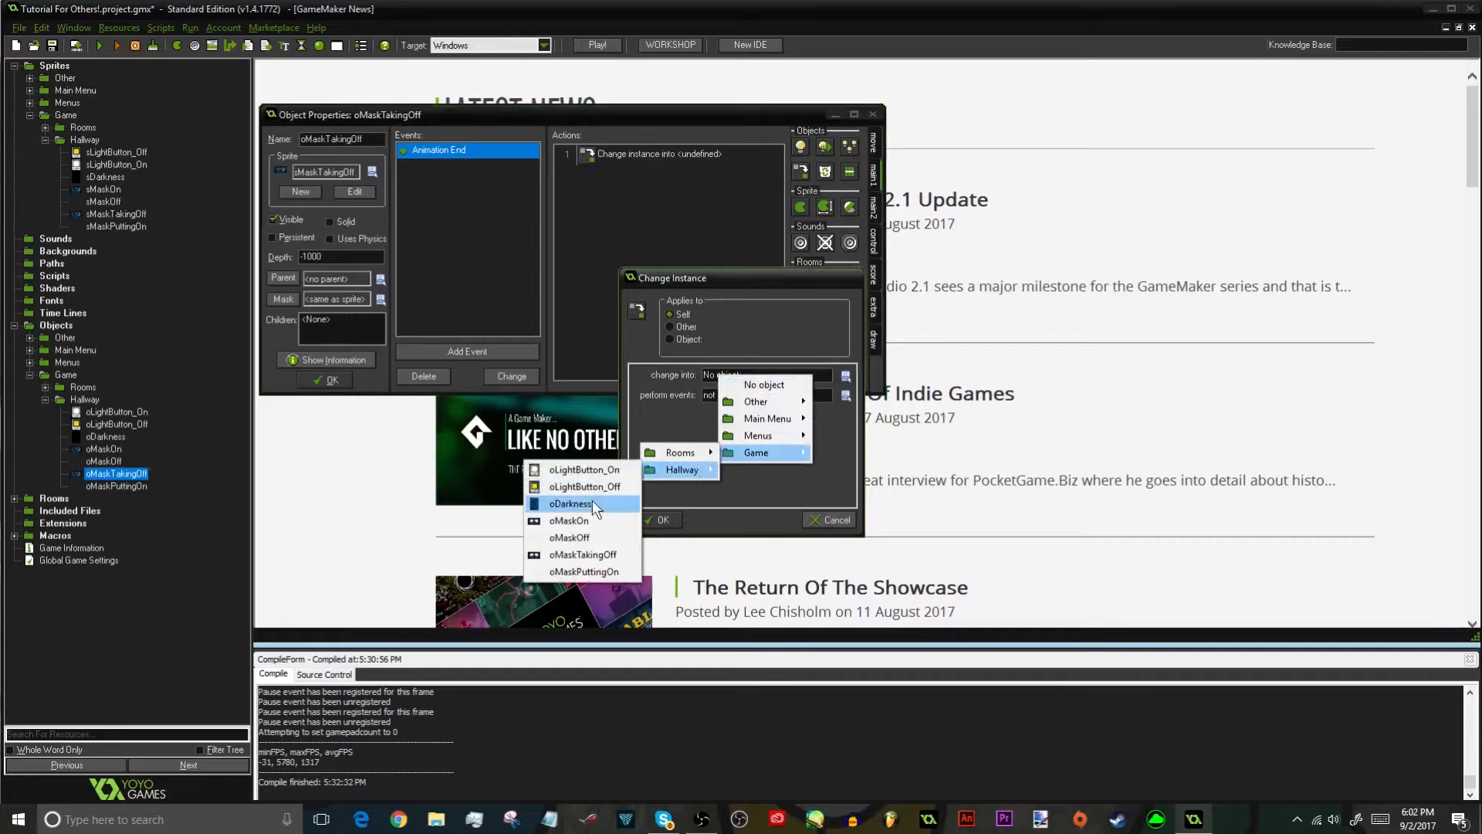
pyautogui.click(593, 537)
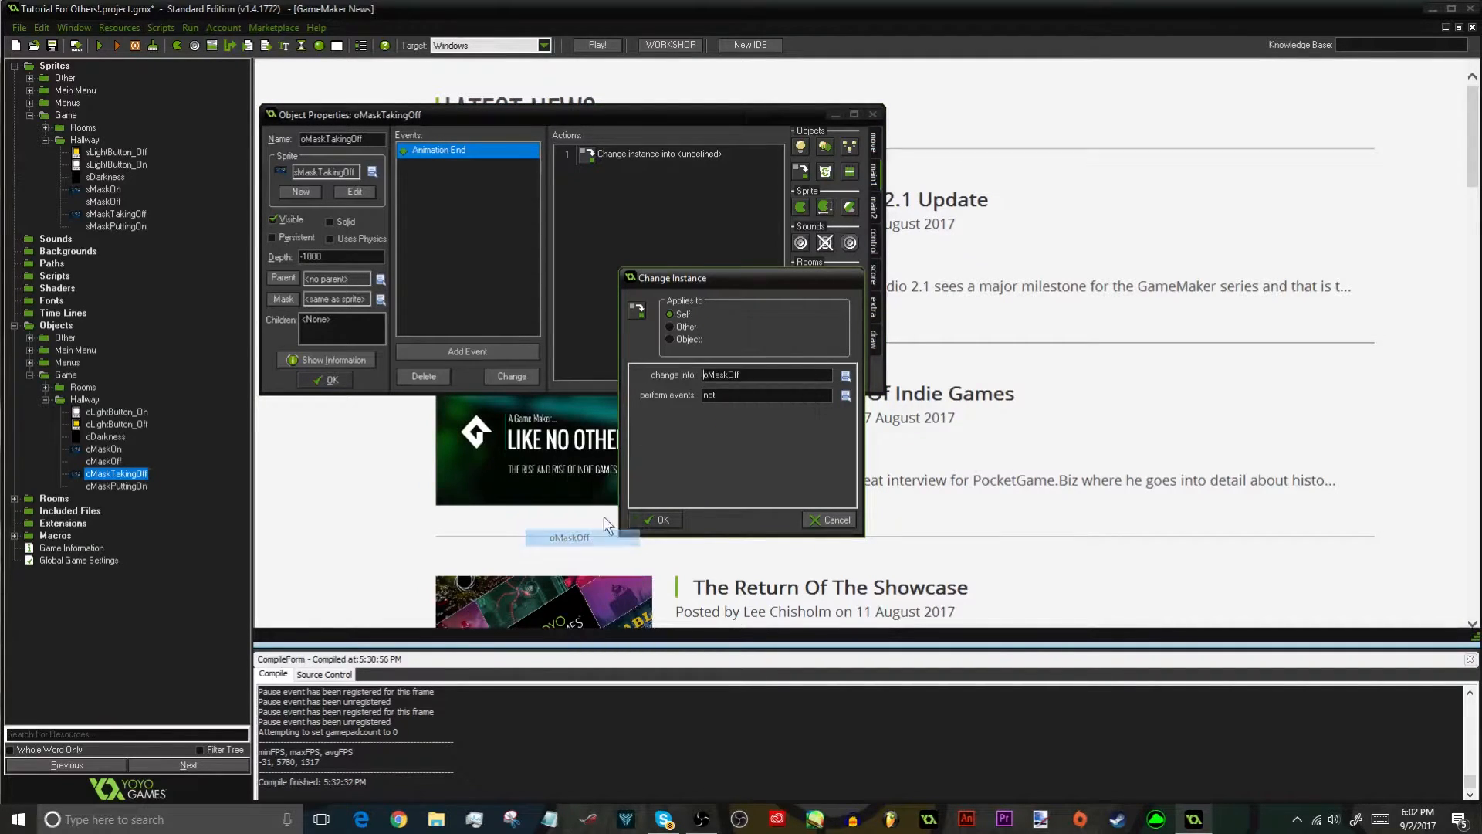
pyautogui.click(730, 394)
pyautogui.click(734, 410)
pyautogui.click(661, 520)
pyautogui.click(332, 379)
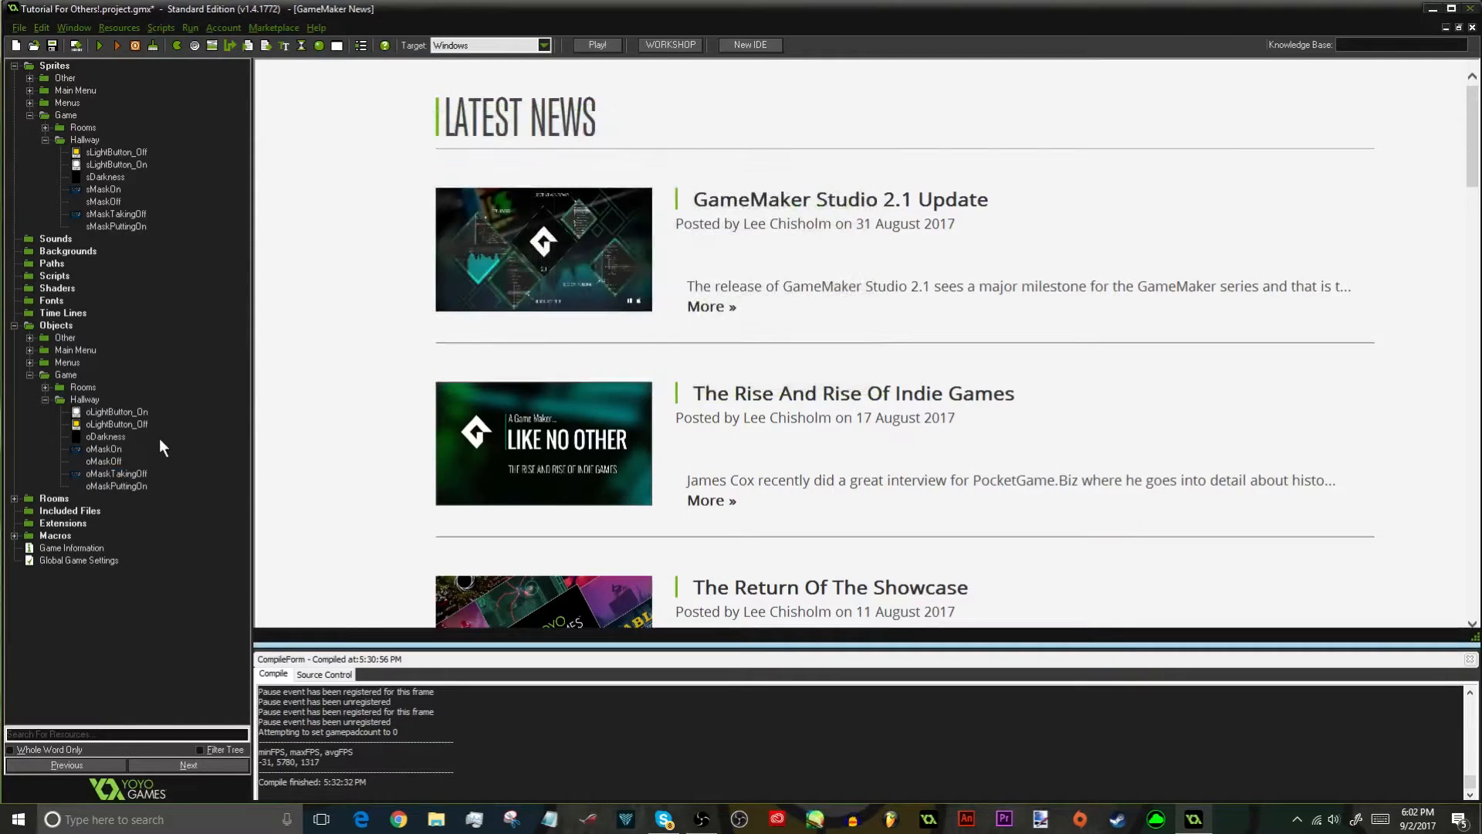
# Add an Animation End event to the oMaskPuttingOn object
pyautogui.doubleClick(108, 487)
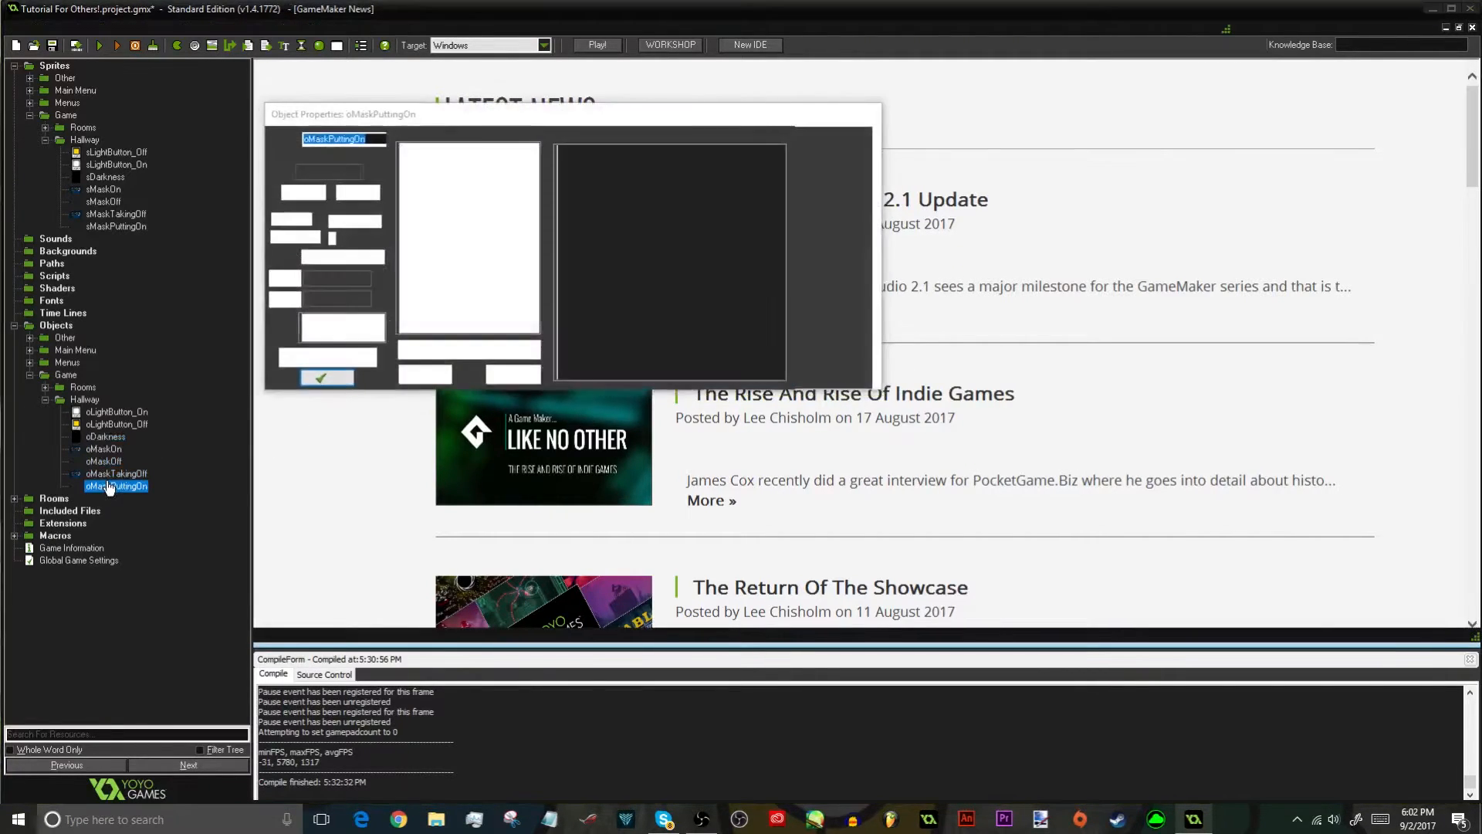
pyautogui.click(449, 353)
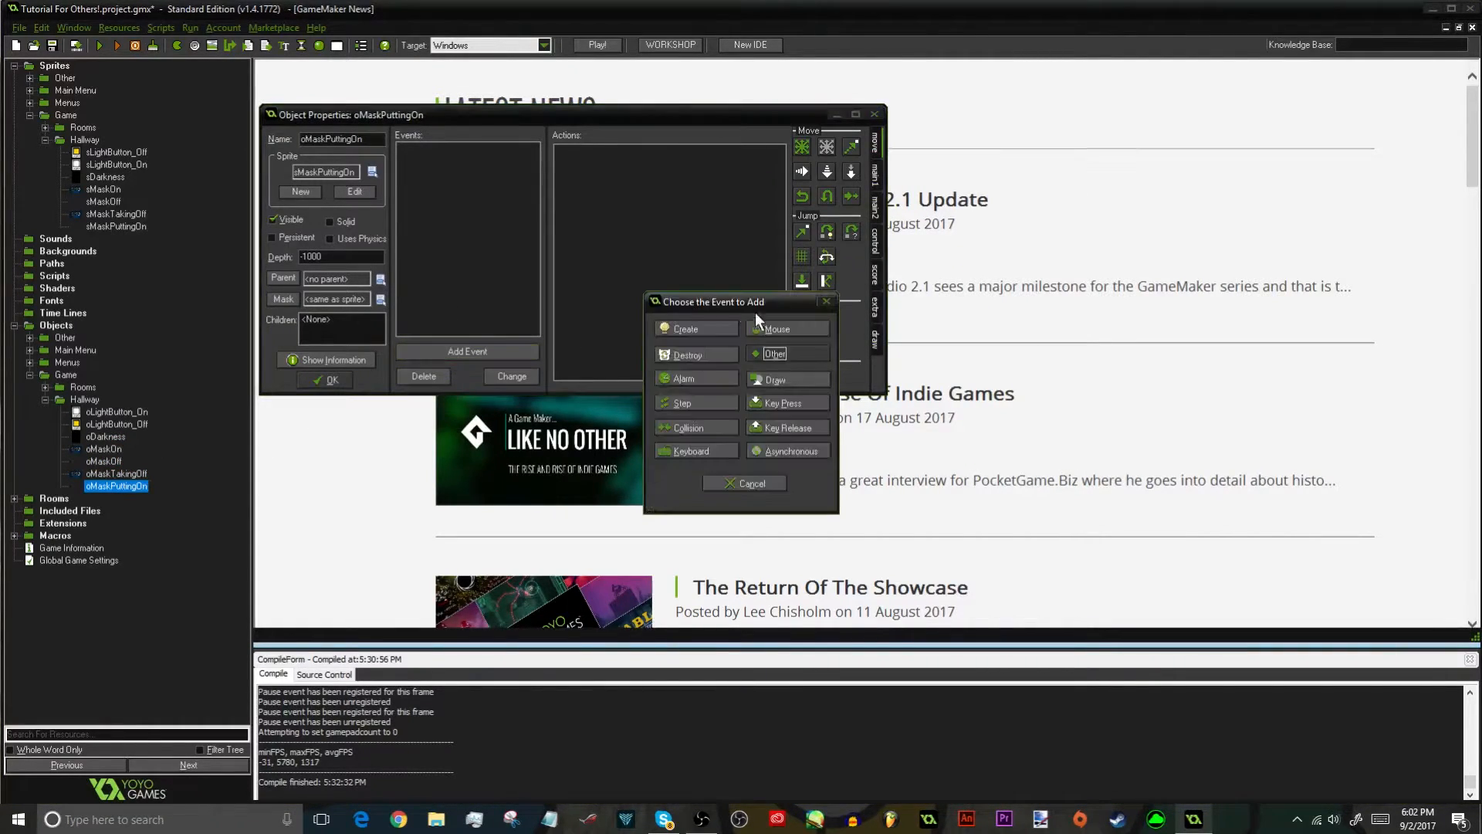
pyautogui.click(775, 325)
pyautogui.click(745, 294)
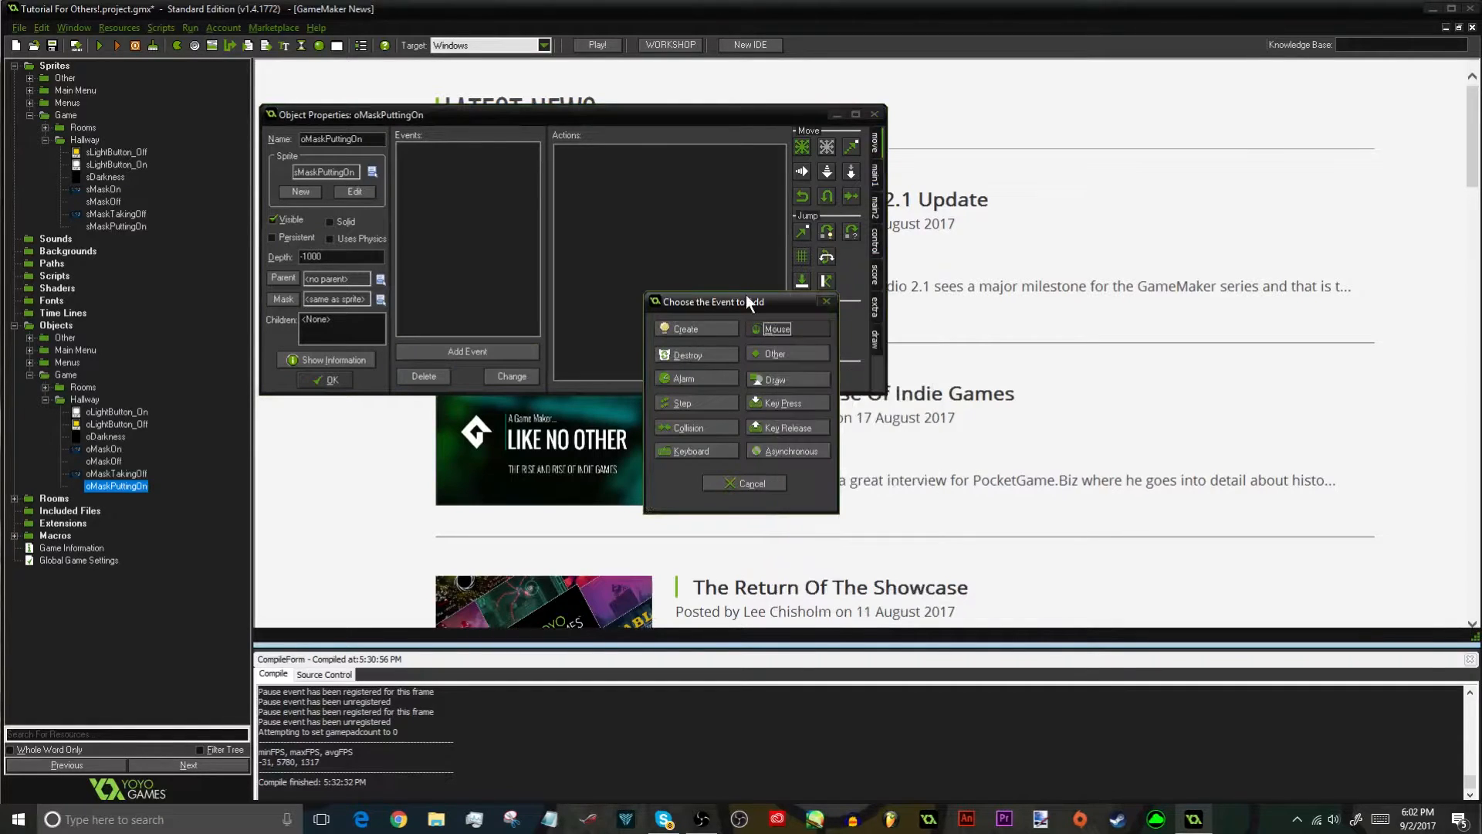
pyautogui.click(776, 356)
pyautogui.click(830, 548)
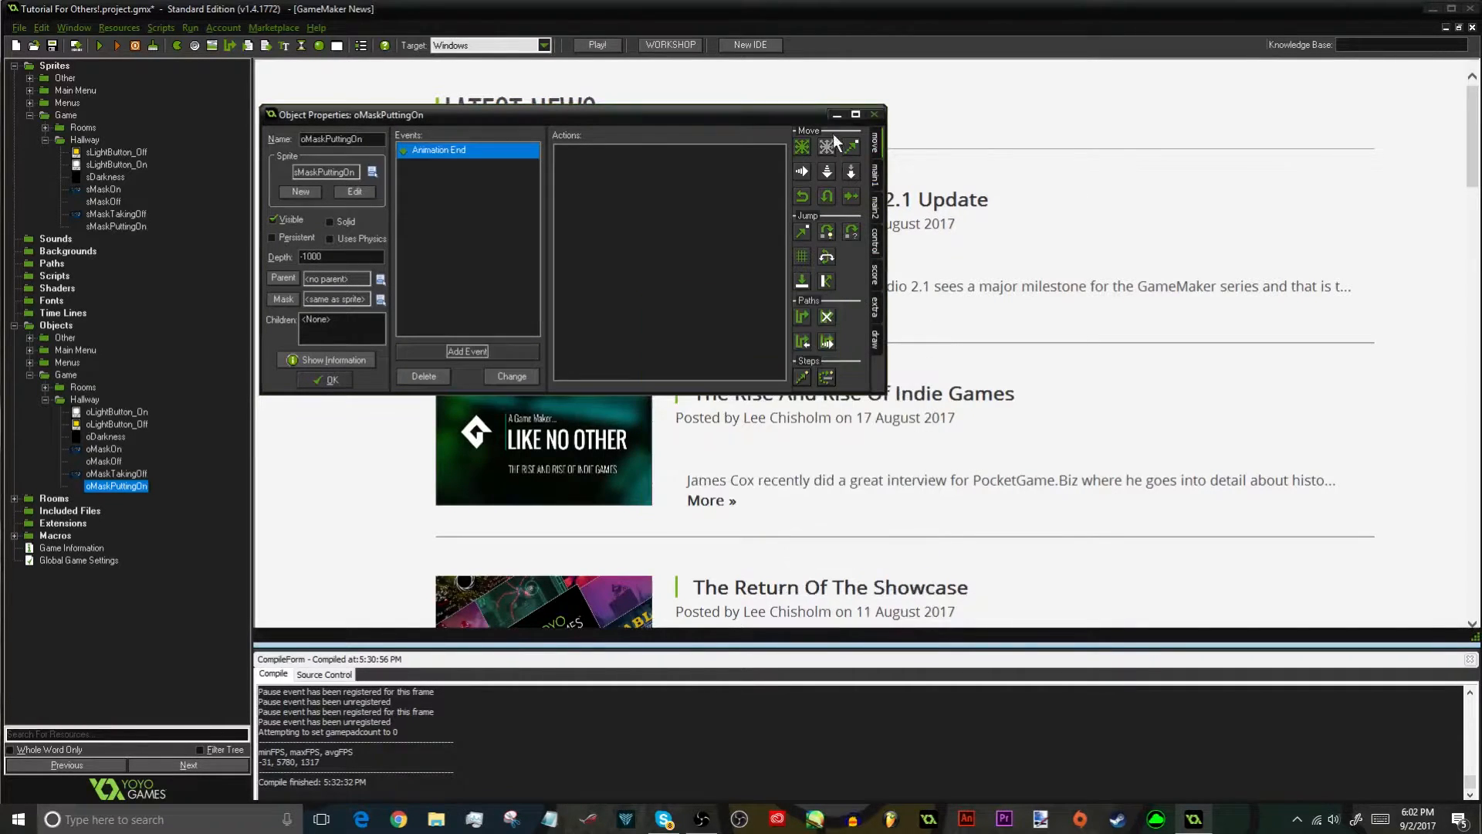
# Add a Change Instance action into oMaskOn to oMaskPuttingOn's Animation End event, choose its perform events option, and save the object
pyautogui.click(875, 174)
pyautogui.moveTo(802, 180); pyautogui.dragTo(664, 200)
pyautogui.click(742, 374)
pyautogui.moveTo(776, 449)
pyautogui.moveTo(698, 466)
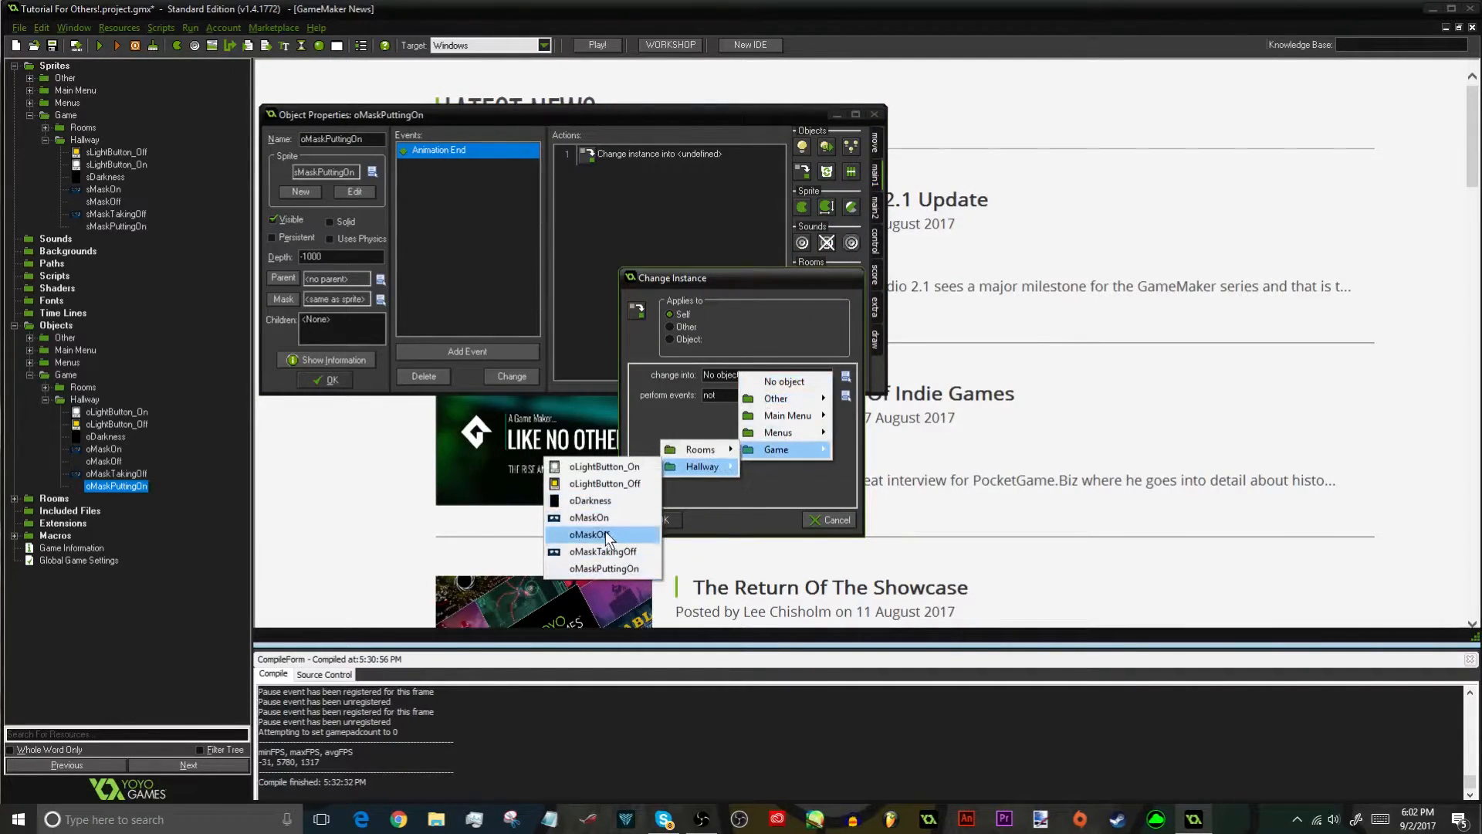
pyautogui.click(607, 519)
pyautogui.click(776, 396)
pyautogui.click(782, 422)
pyautogui.click(666, 516)
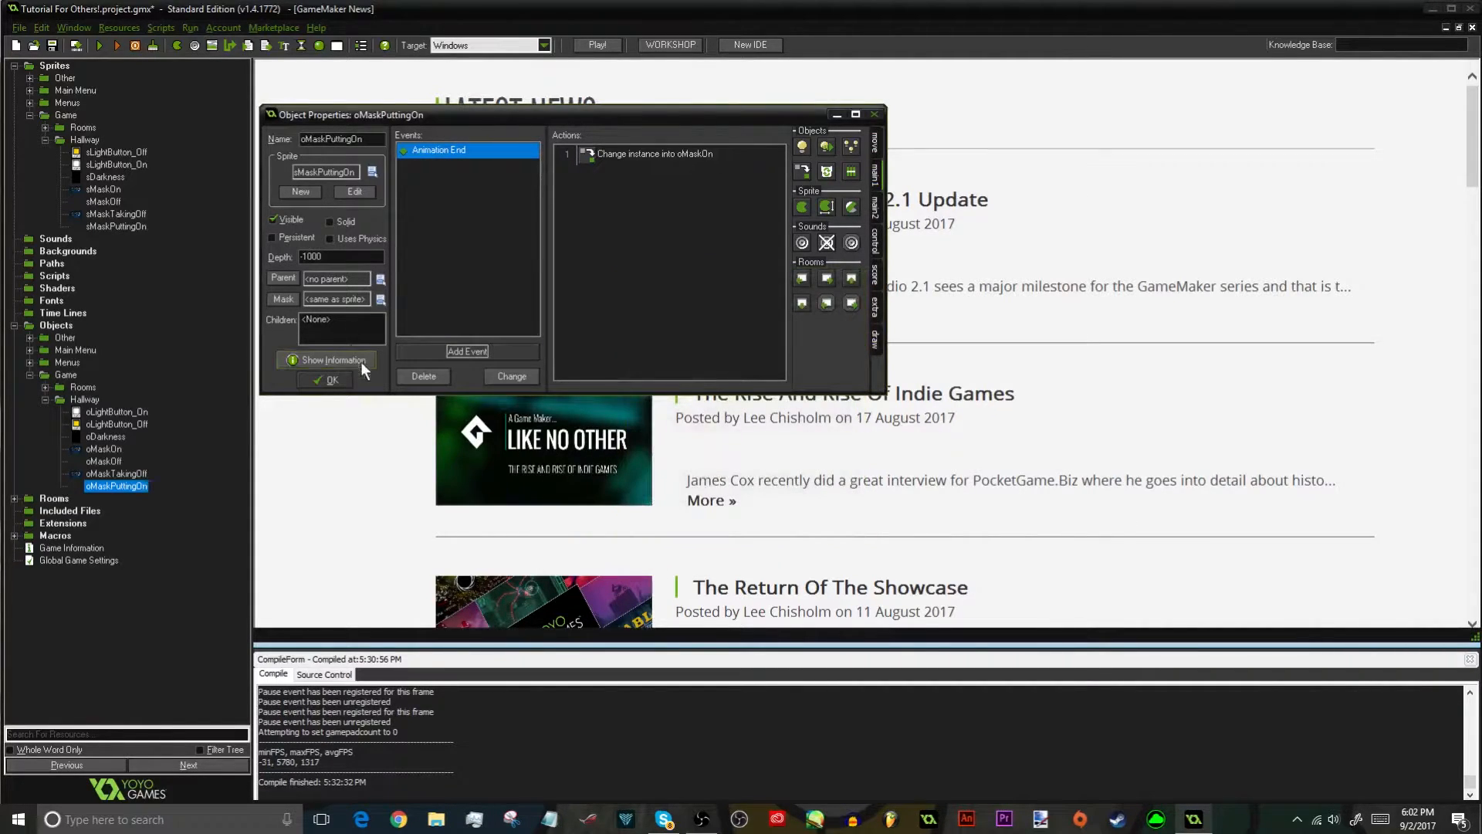
pyautogui.click(324, 376)
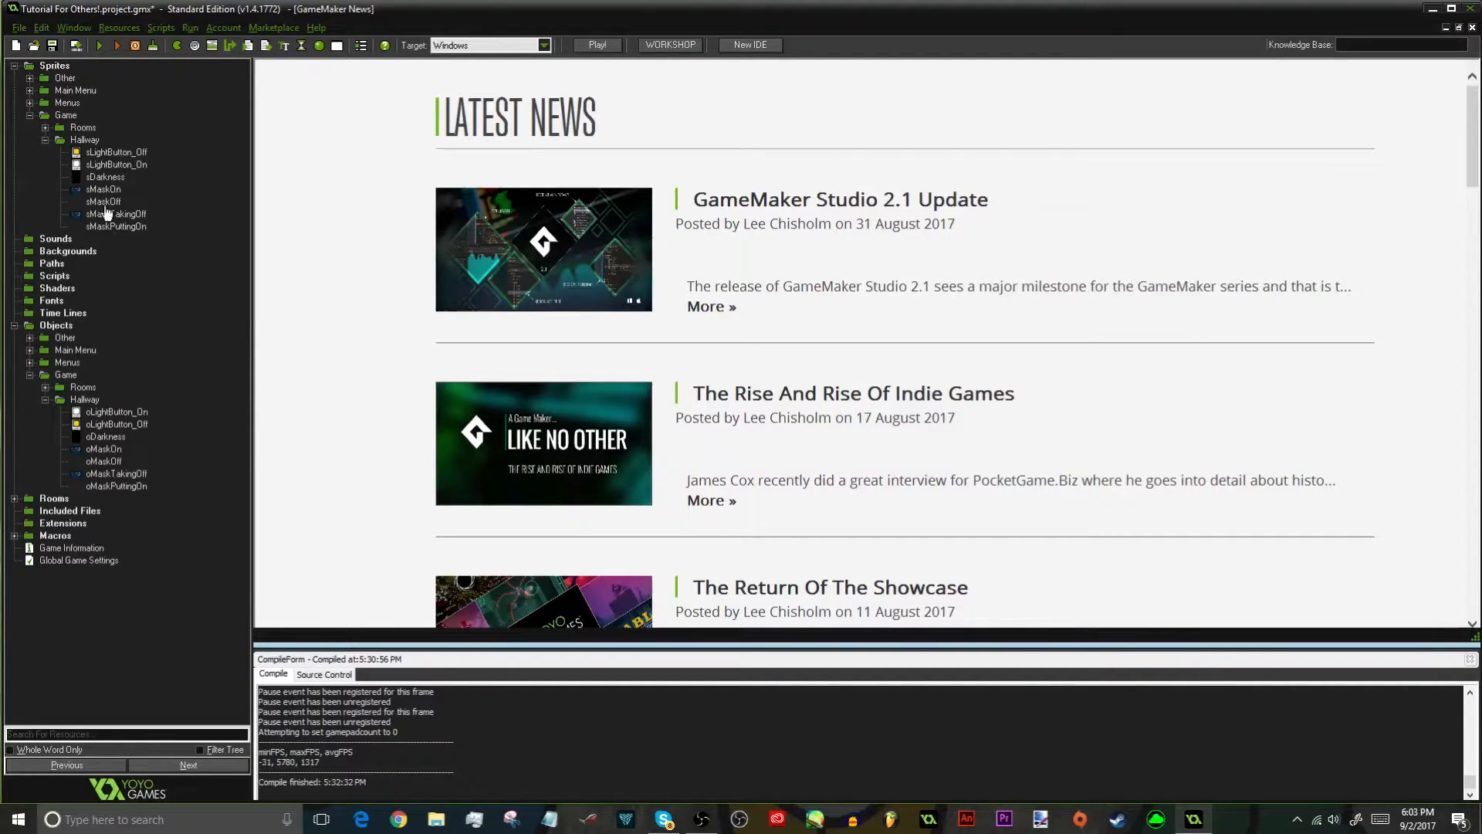
# Insert a new sprite in the Hallway sprite group and name it sToxicBar_0
pyautogui.click(67, 142)
pyautogui.rightClick(85, 140)
pyautogui.click(94, 146)
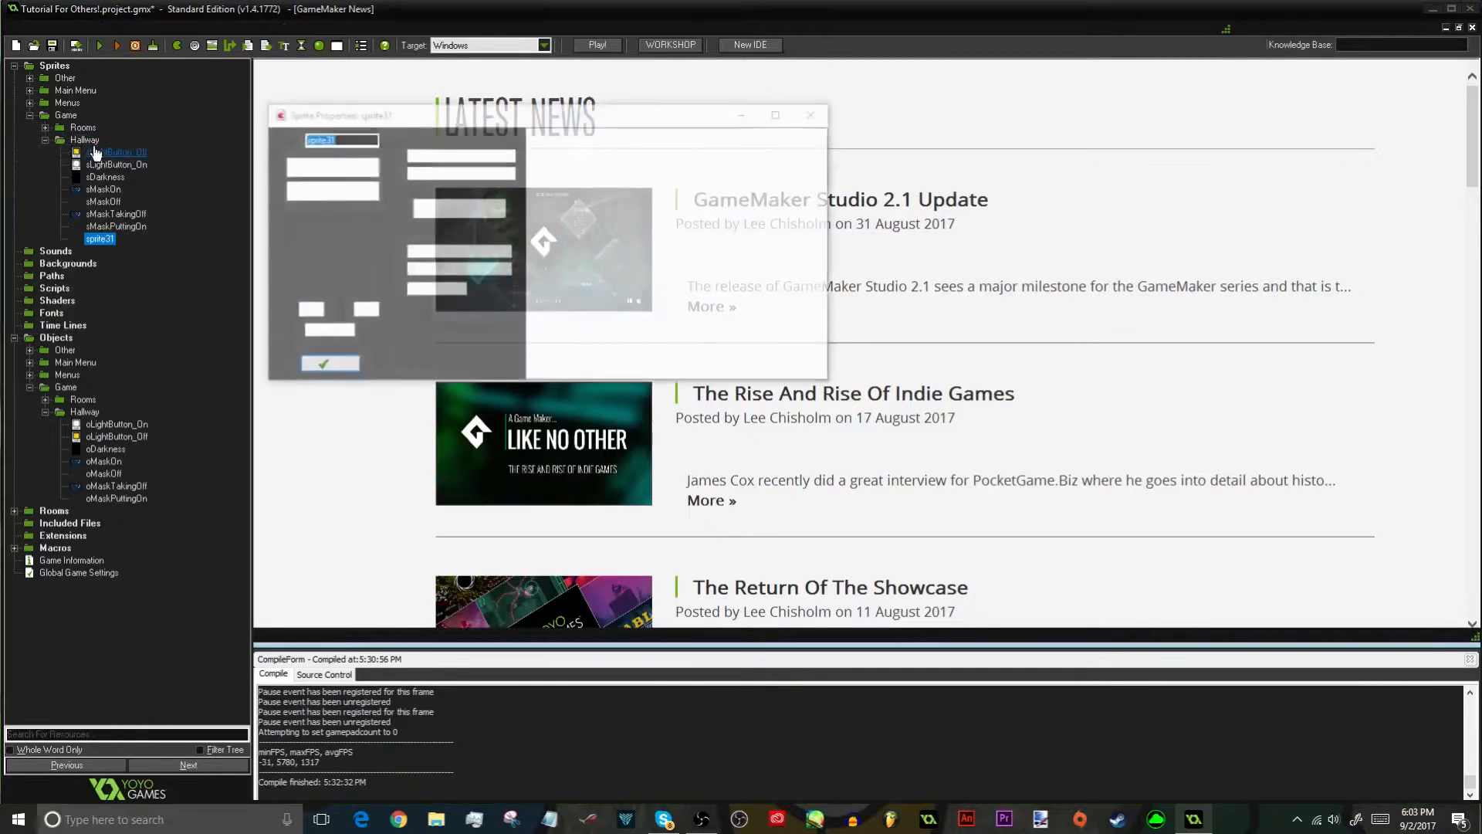
pyautogui.write('sToxicBa')
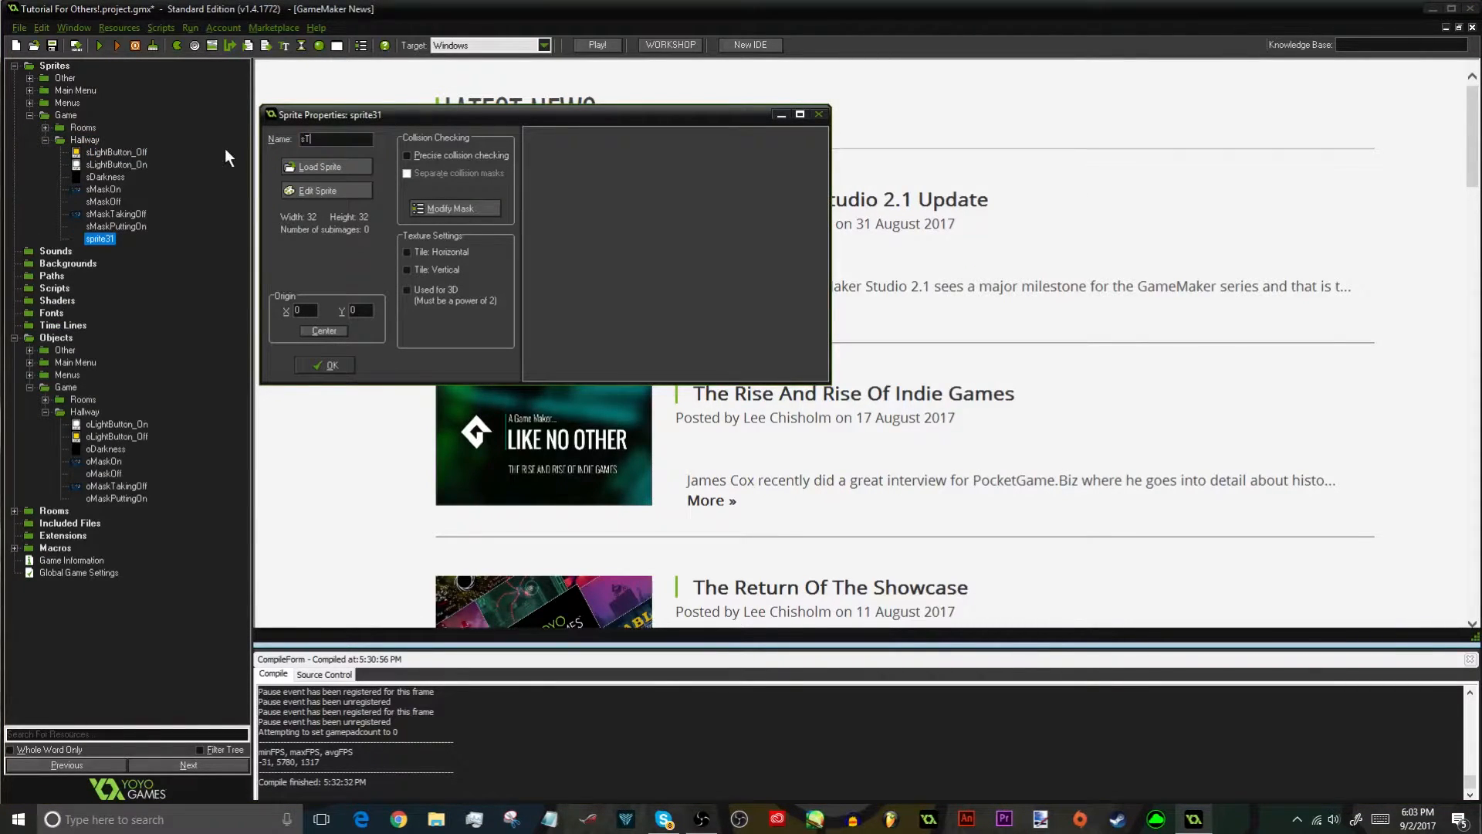
pyautogui.write('r_0')
# Load the Toxic - 0 image into the sToxicBar_0 sprite and save the sprite
pyautogui.click(330, 173)
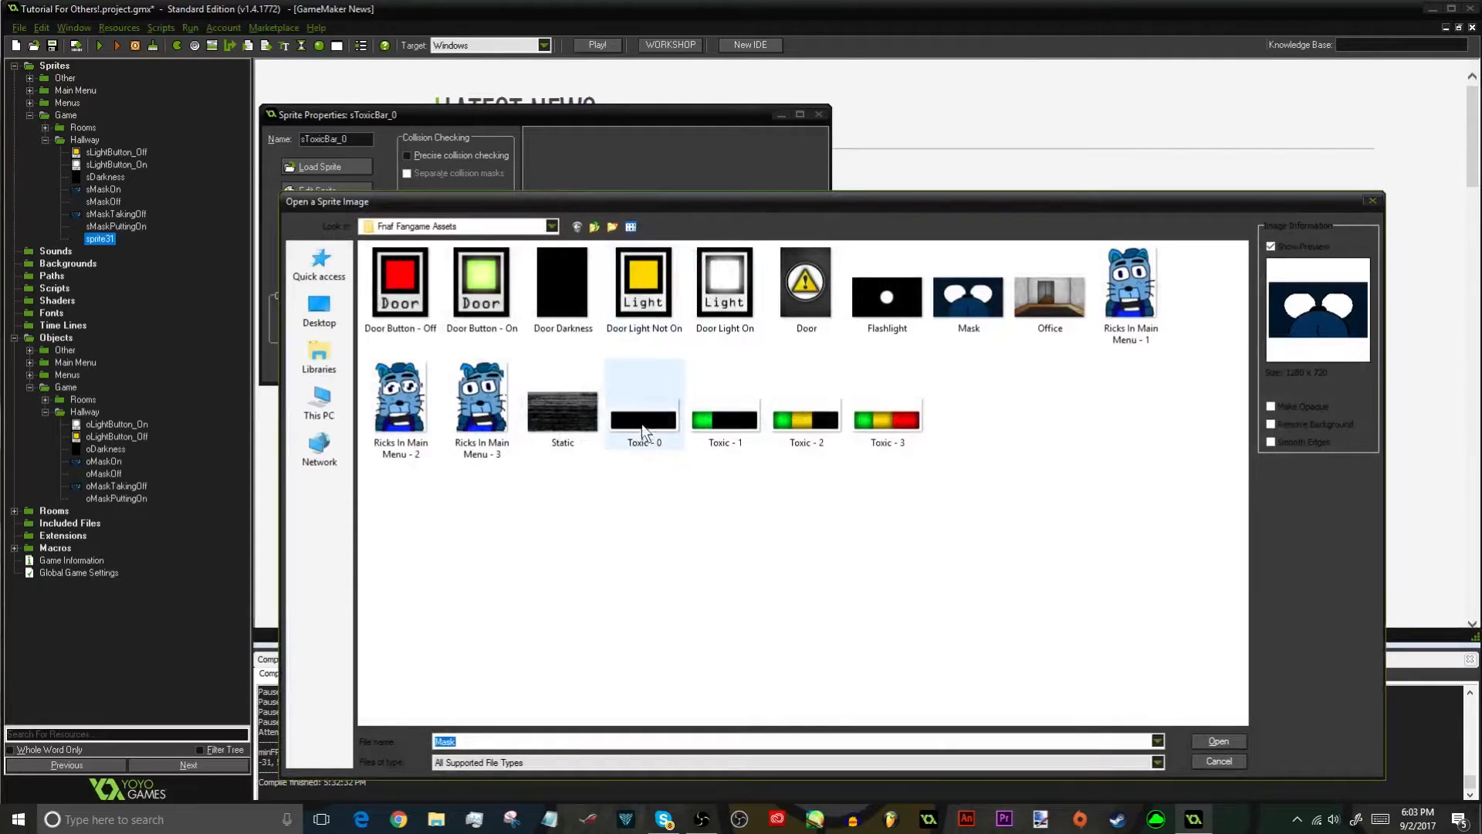
pyautogui.click(656, 430)
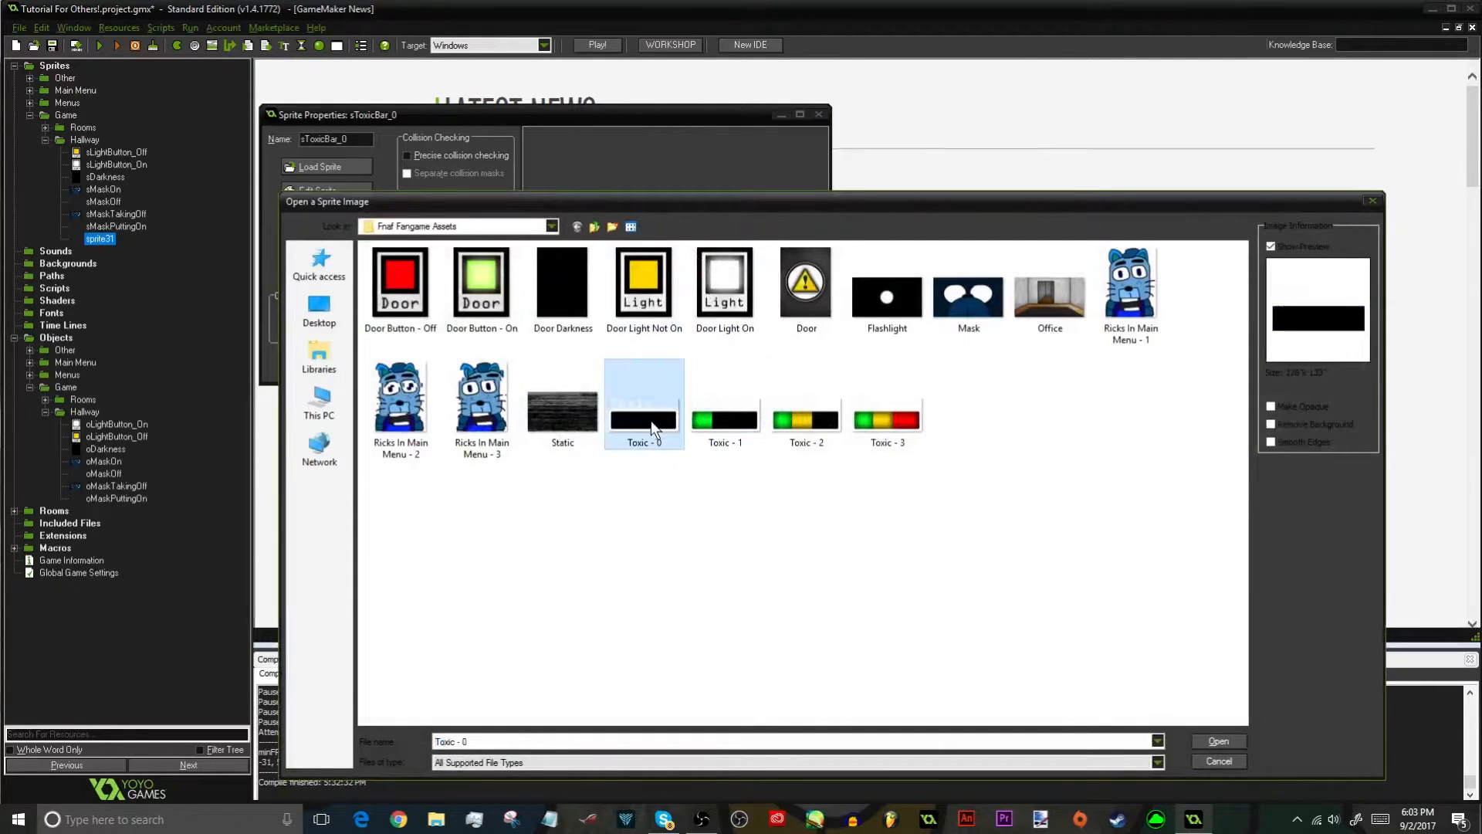
pyautogui.press('Right')
pyautogui.press('Right')
pyautogui.press('Right')
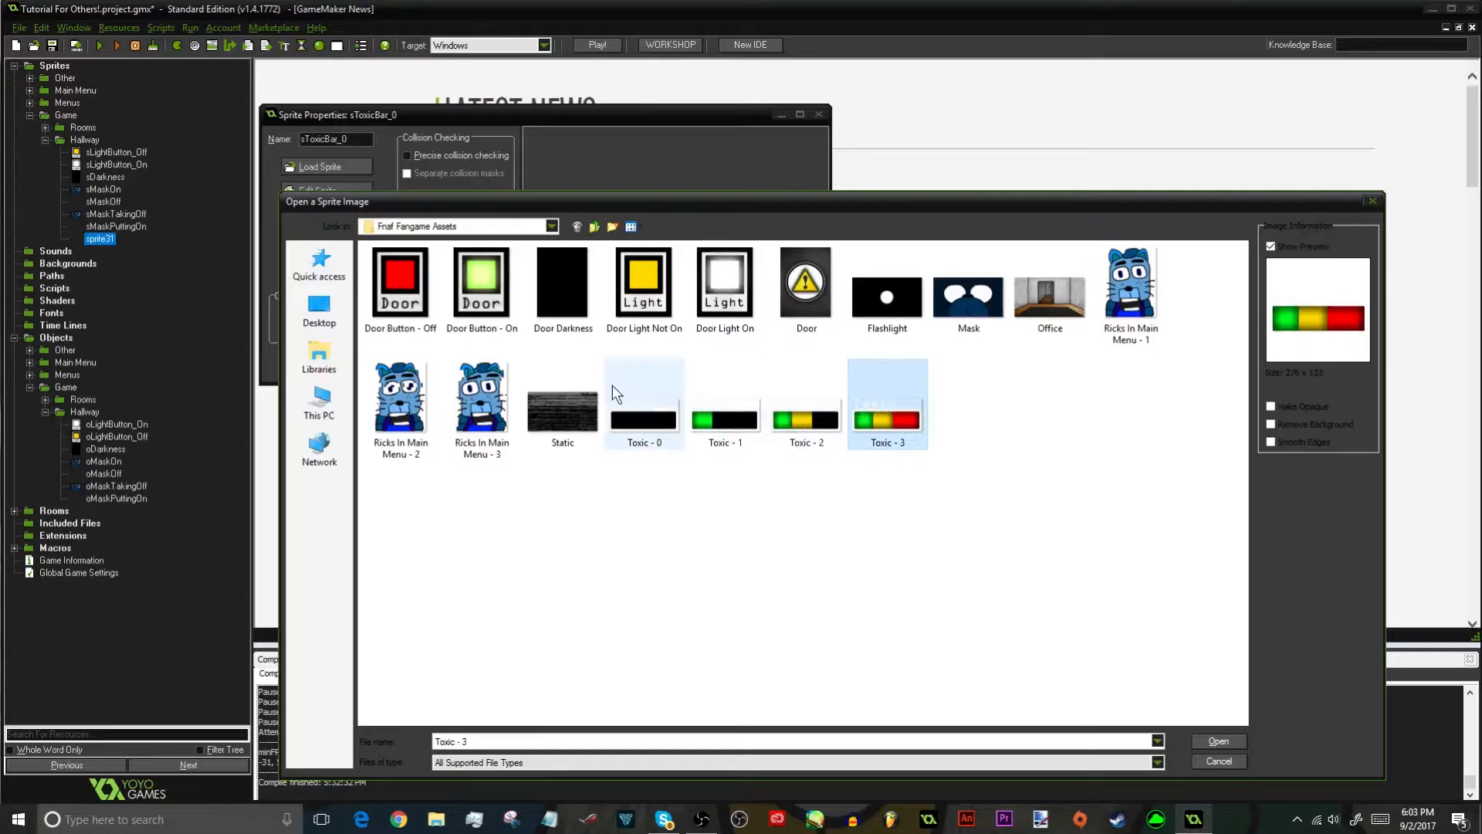
pyautogui.doubleClick(664, 391)
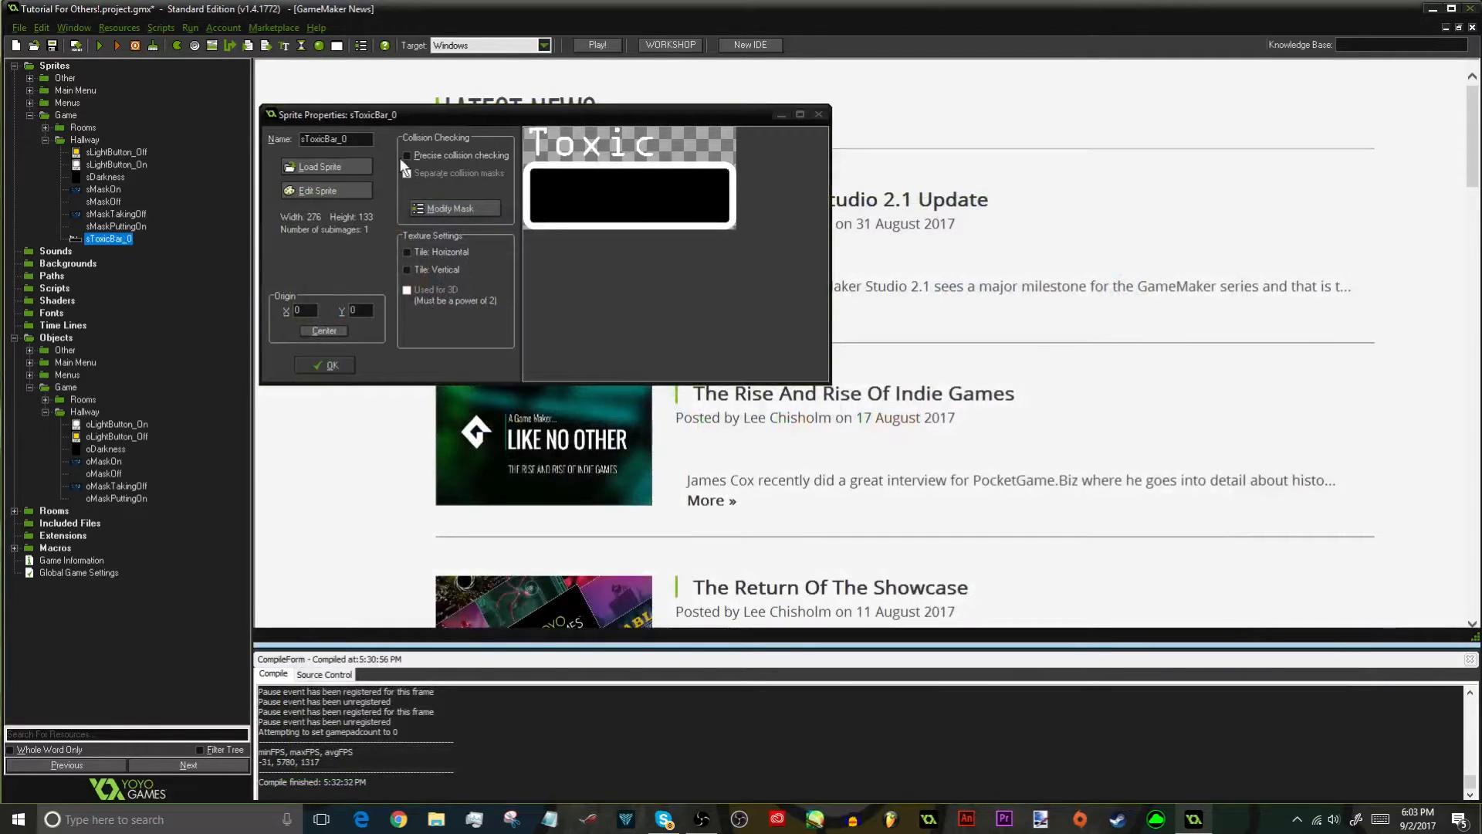
pyautogui.click(326, 365)
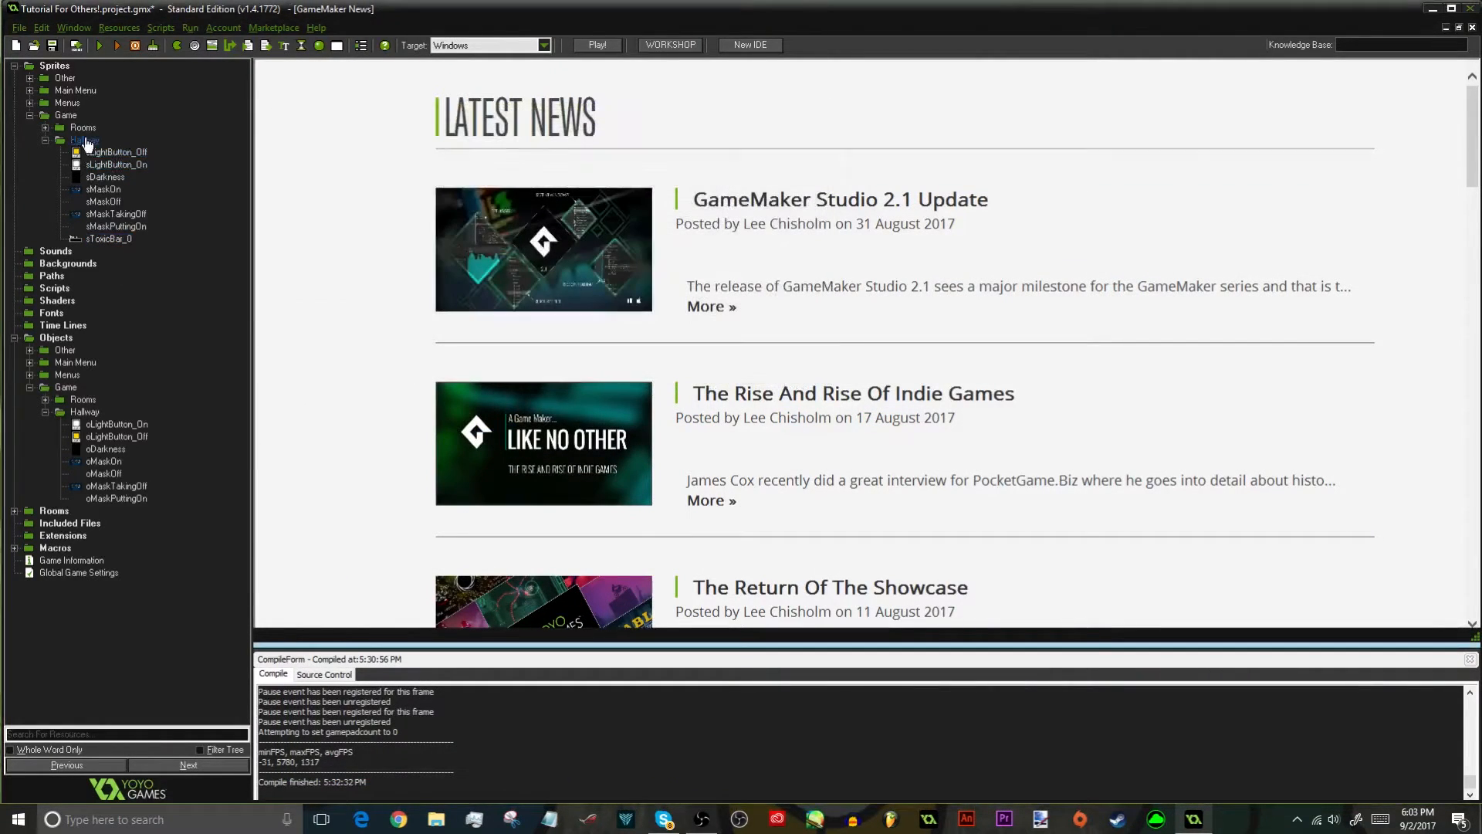
# Duplicate sToxicBar_0 as sToxicBar_1, load the Toxic - 1 image into it, and save the sprite
pyautogui.rightClick(34, 240)
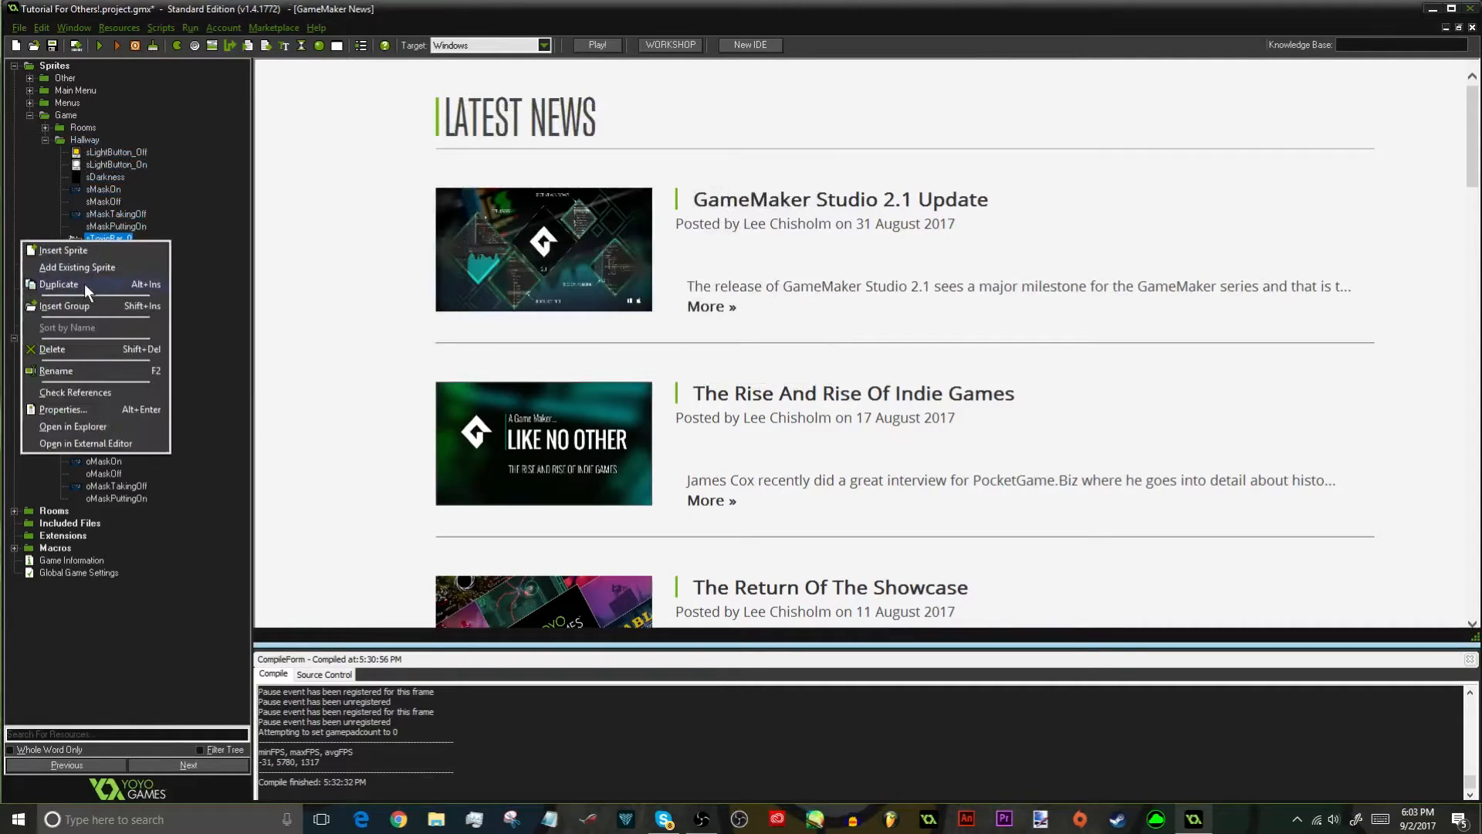
pyautogui.click(84, 284)
pyautogui.write('sToxic')
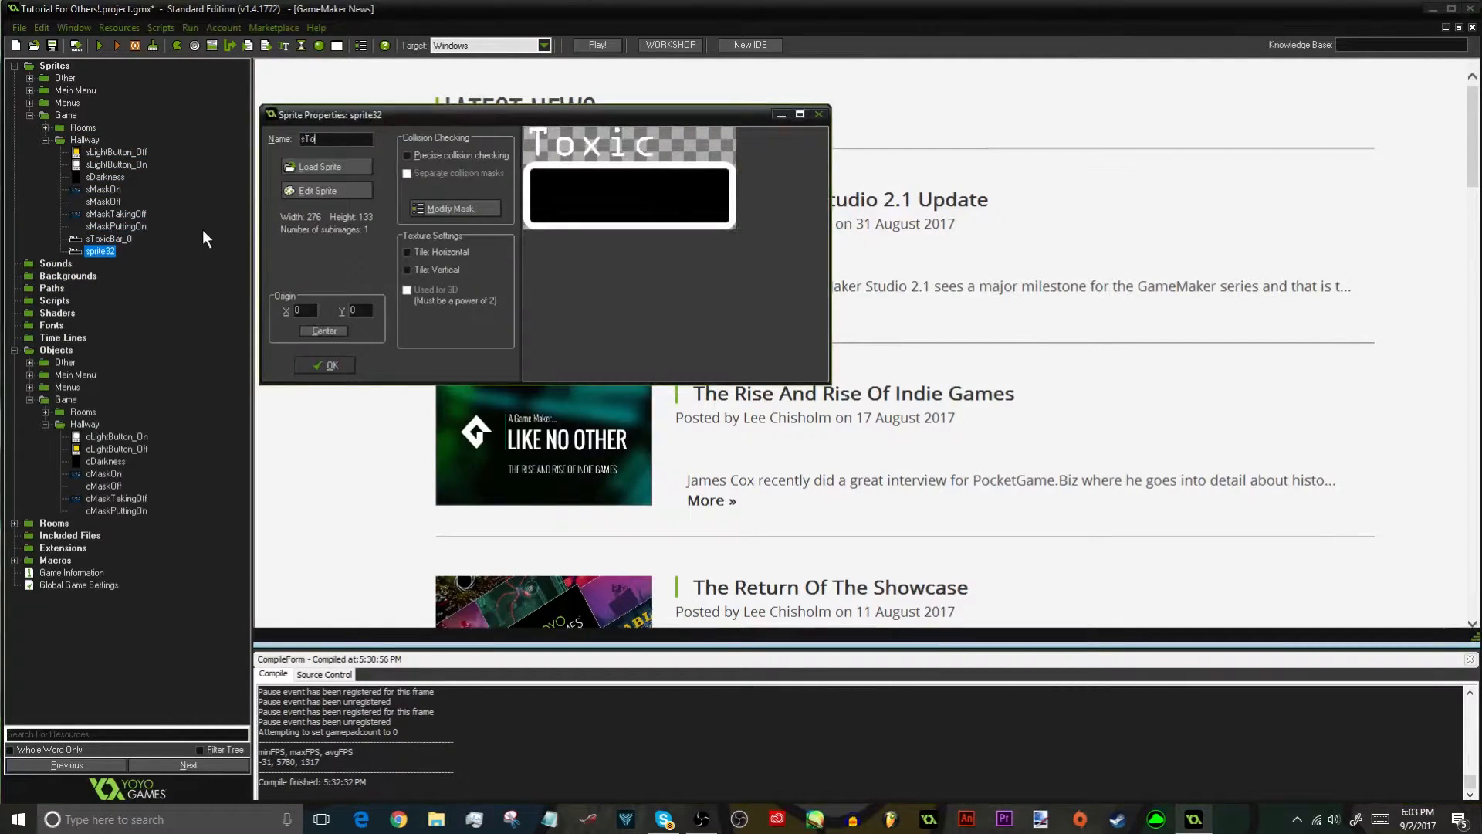
pyautogui.write('Bar_1')
pyautogui.click(331, 166)
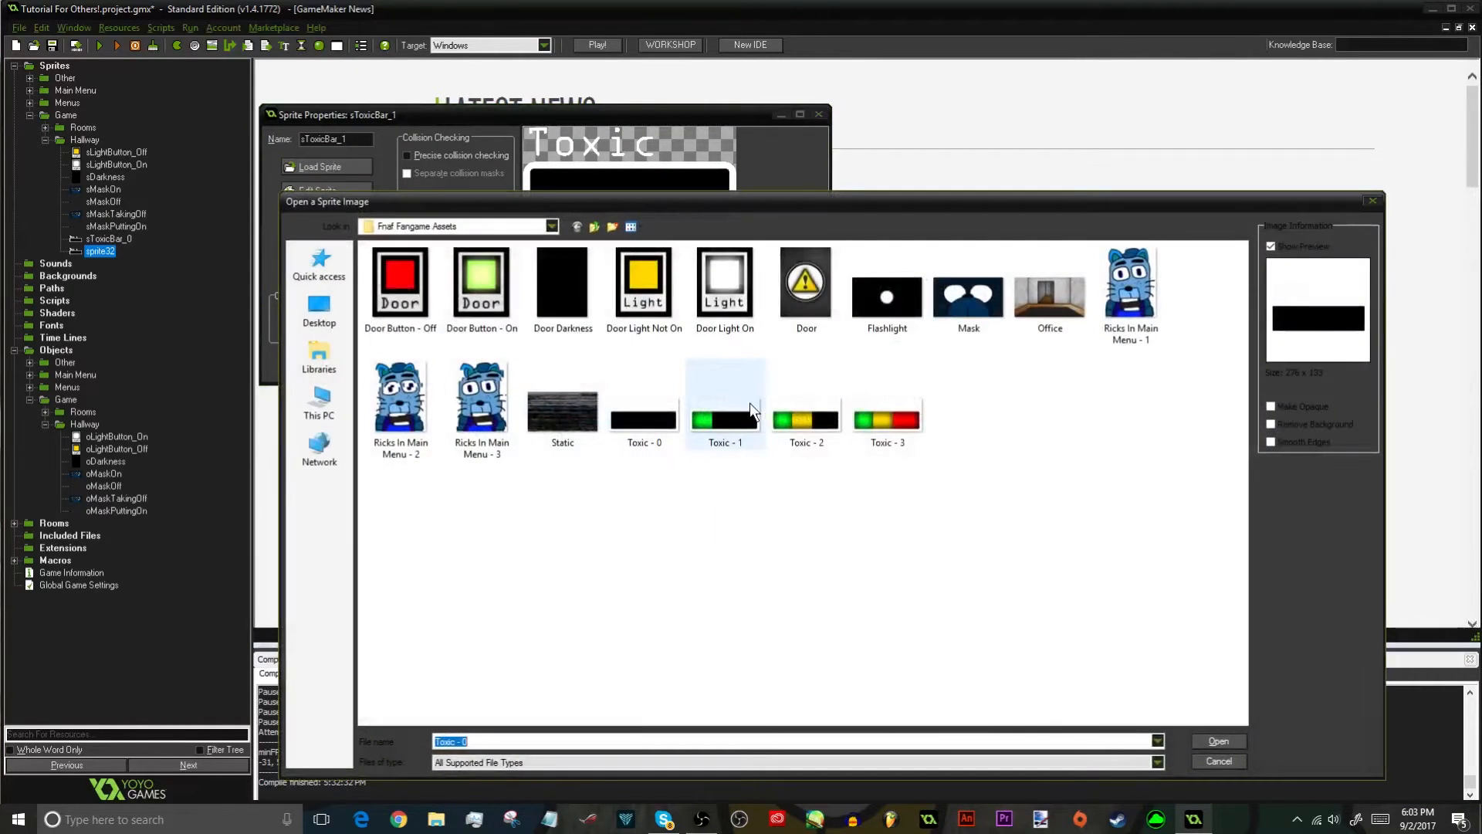
pyautogui.doubleClick(752, 410)
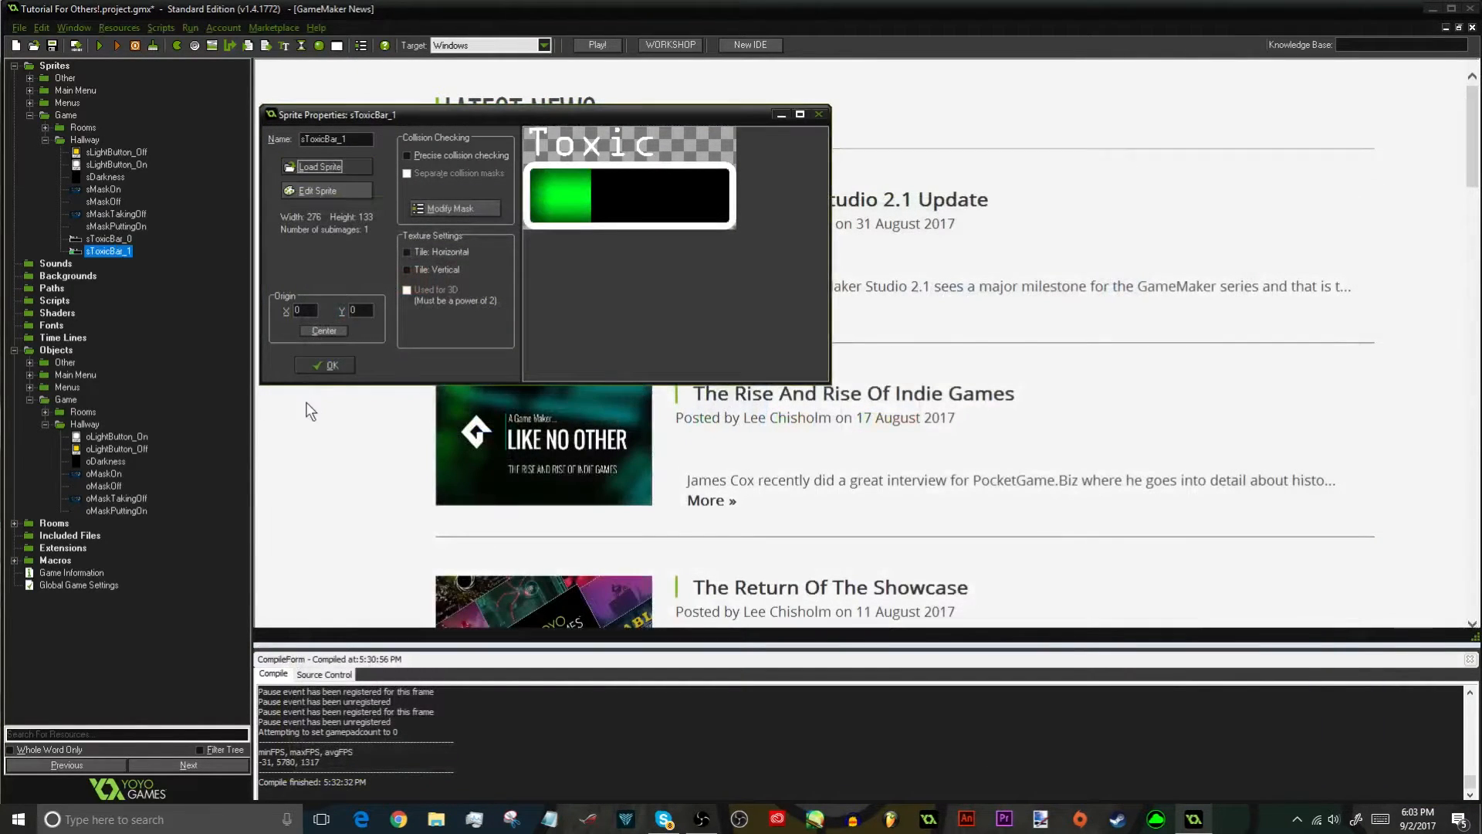
pyautogui.click(326, 365)
# Duplicate sToxicBar_1 as sToxicBar_2 and load the Toxic - 2 image into it
pyautogui.rightClick(100, 251)
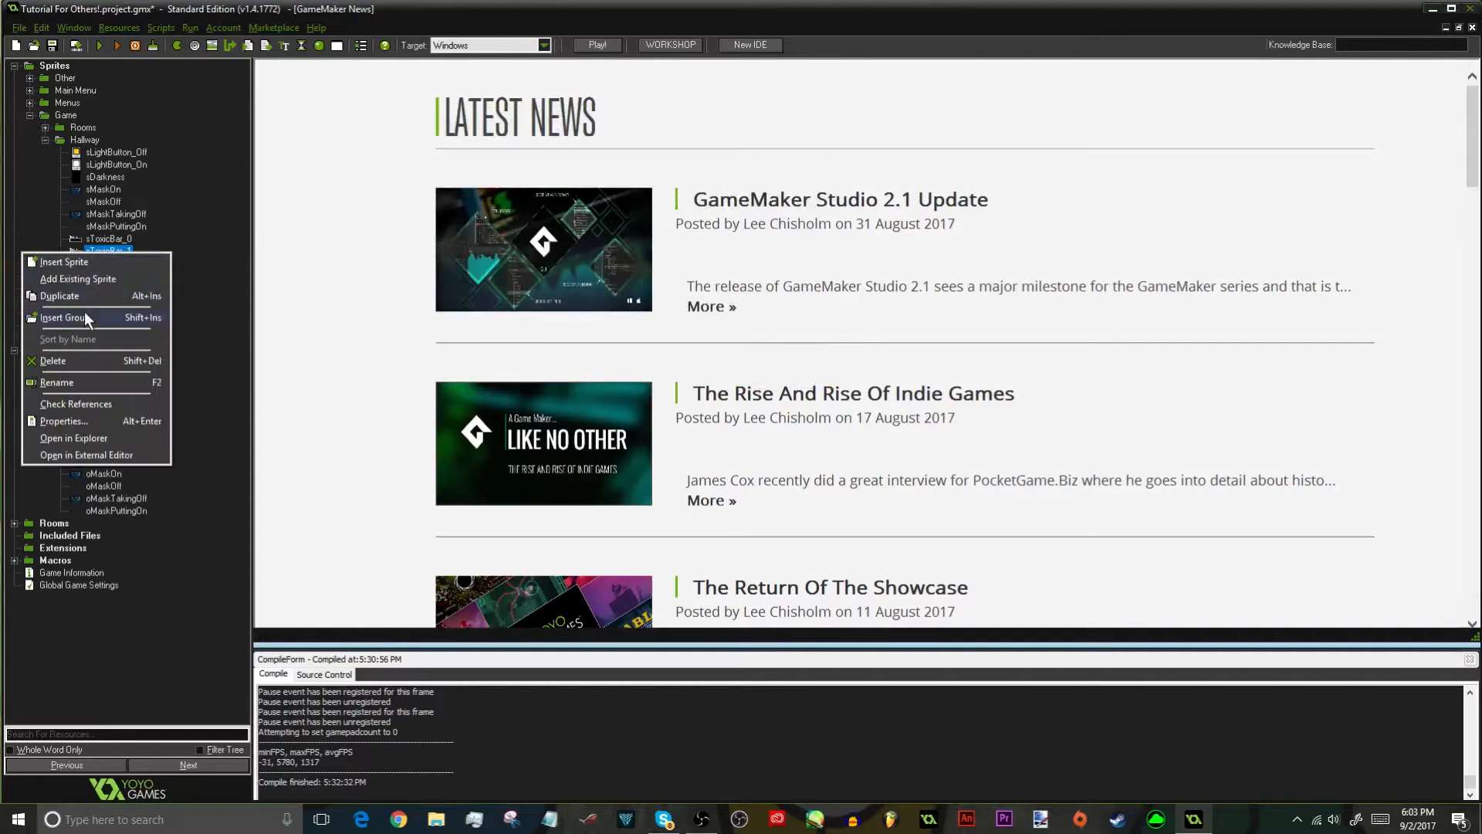
pyautogui.click(116, 297)
pyautogui.write('sTox')
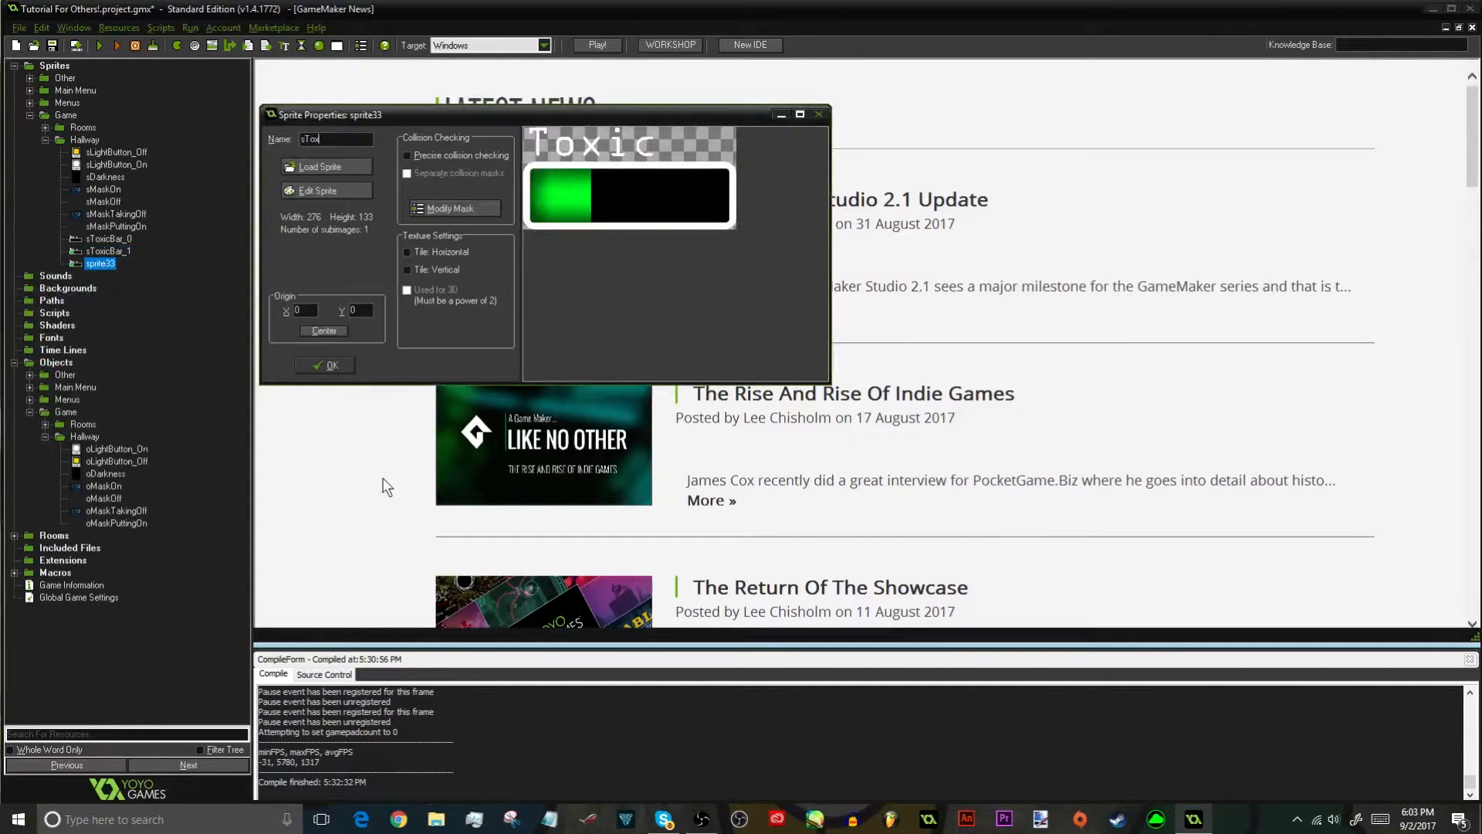
pyautogui.write('icBna')
pyautogui.write('r_')
pyautogui.hotkey('ctrl', 'a')
pyautogui.click(357, 137)
pyautogui.write('2')
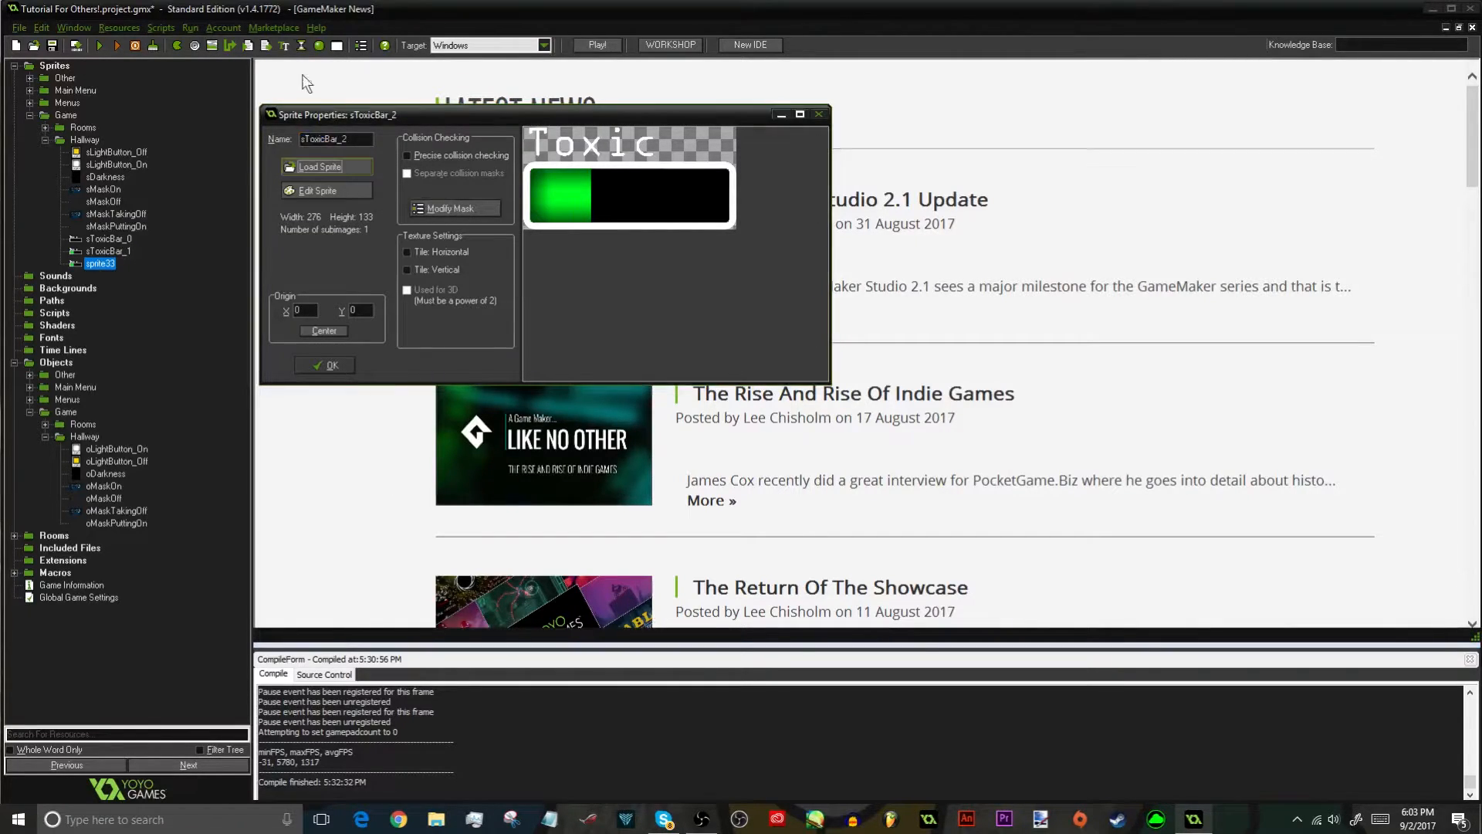
pyautogui.click(327, 167)
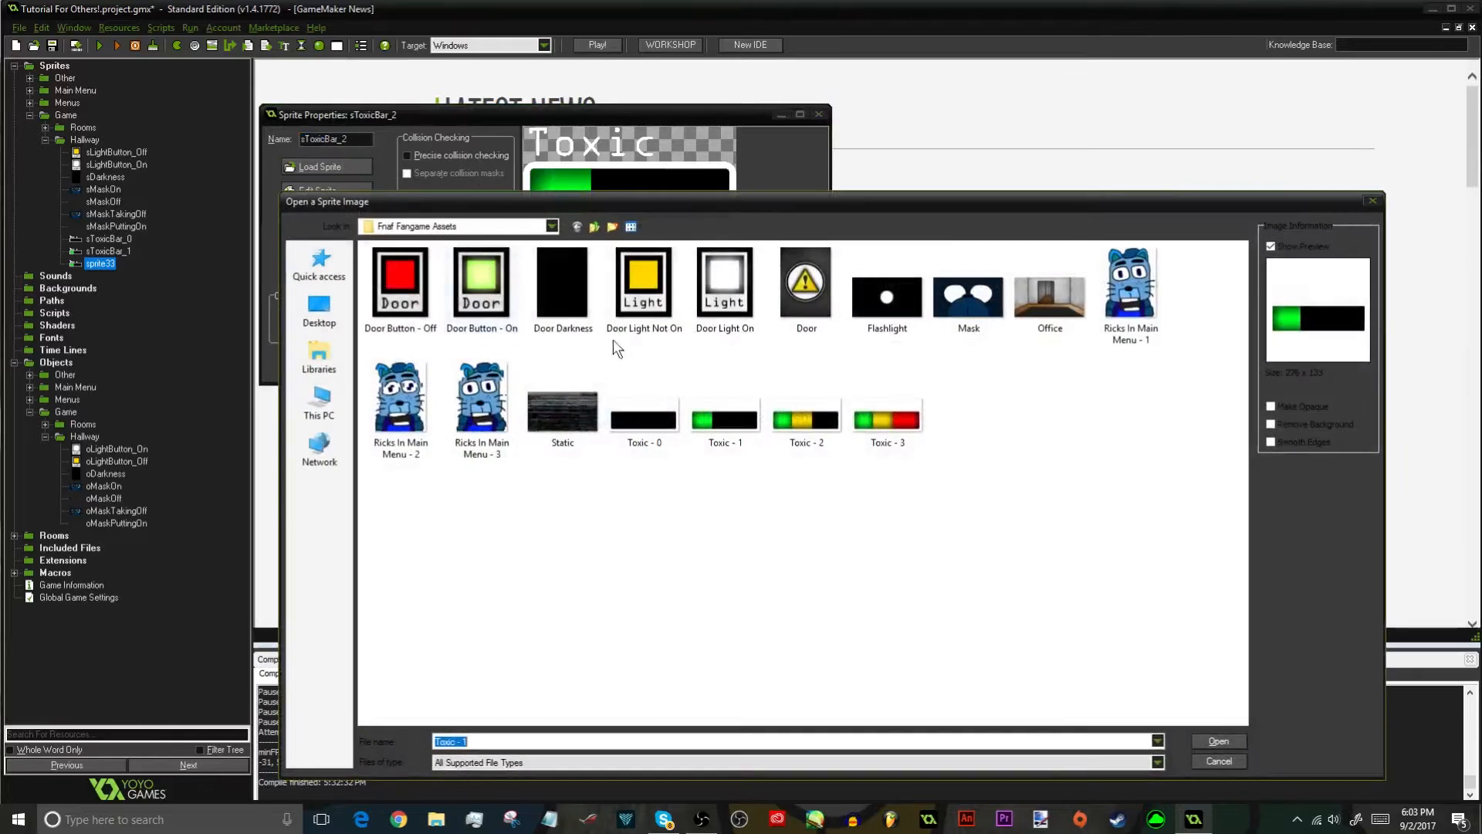
pyautogui.doubleClick(770, 432)
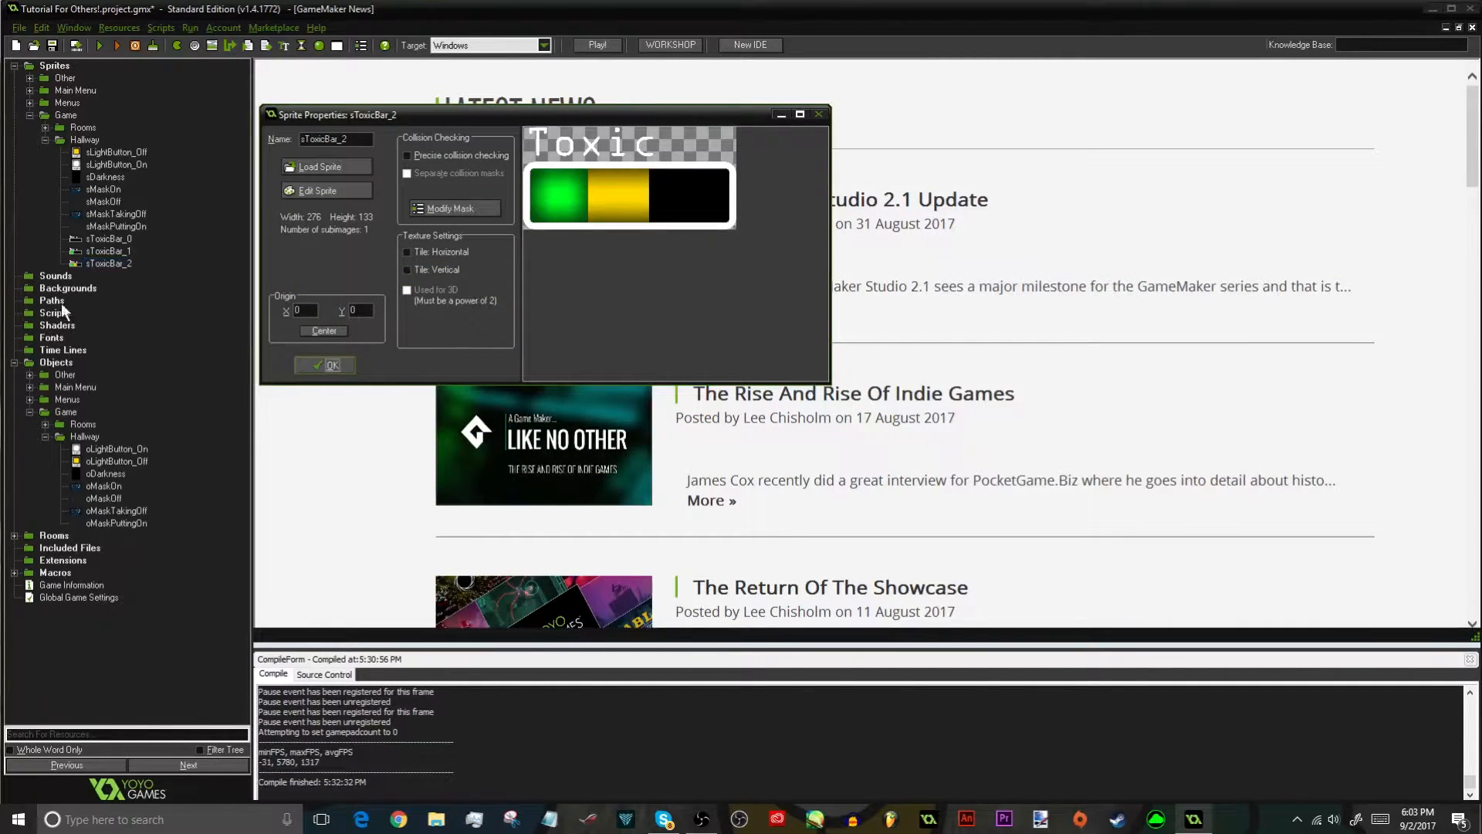
# Duplicate sToxicBar_2 as sToxicBar_3, load the Toxic - 3 image into it, and save the sprite
pyautogui.rightClick(86, 264)
pyautogui.click(85, 308)
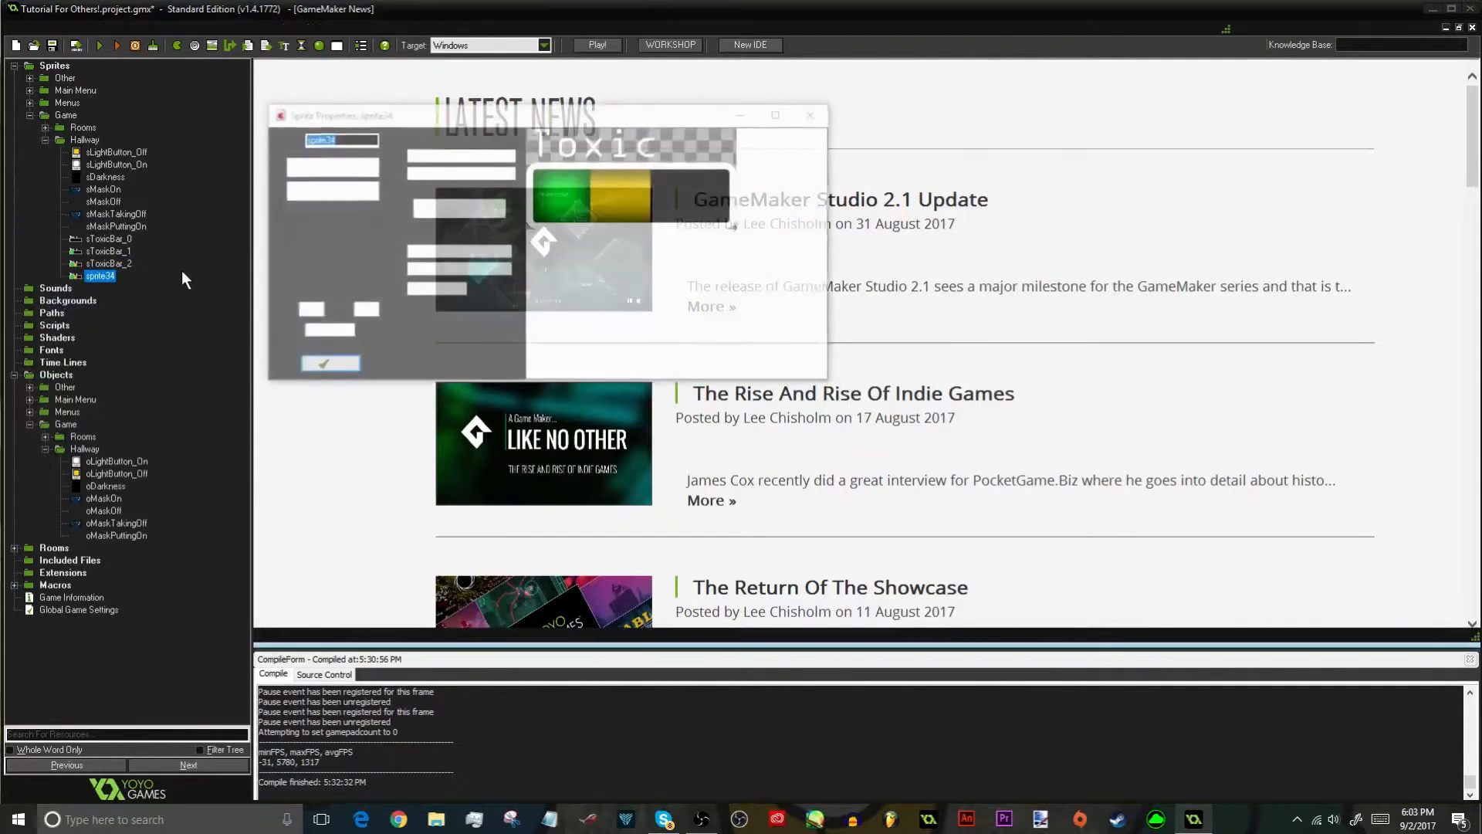
pyautogui.write('sToxicBar_3')
pyautogui.click(347, 177)
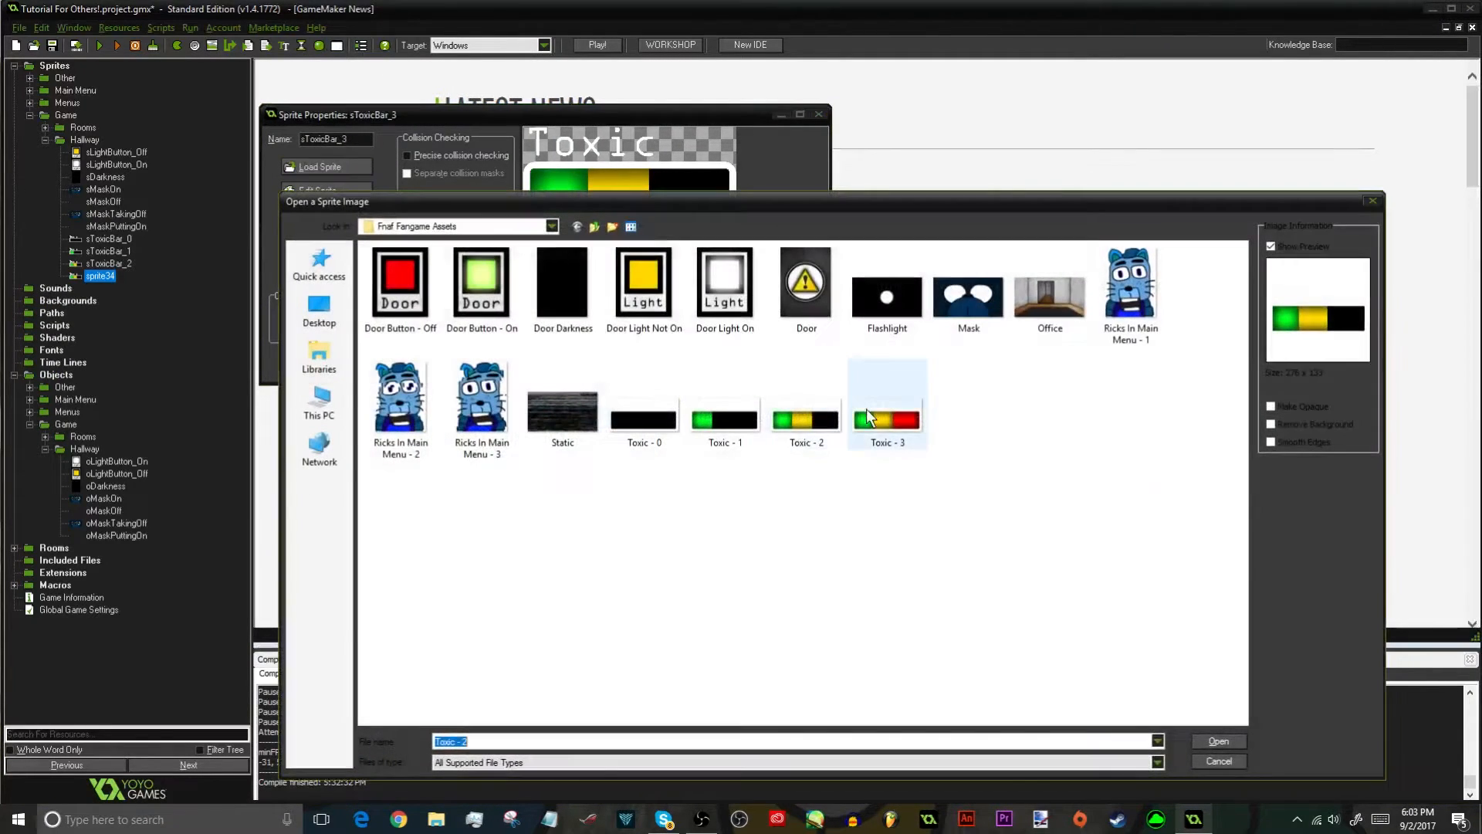
pyautogui.click(870, 416)
pyautogui.doubleClick(878, 409)
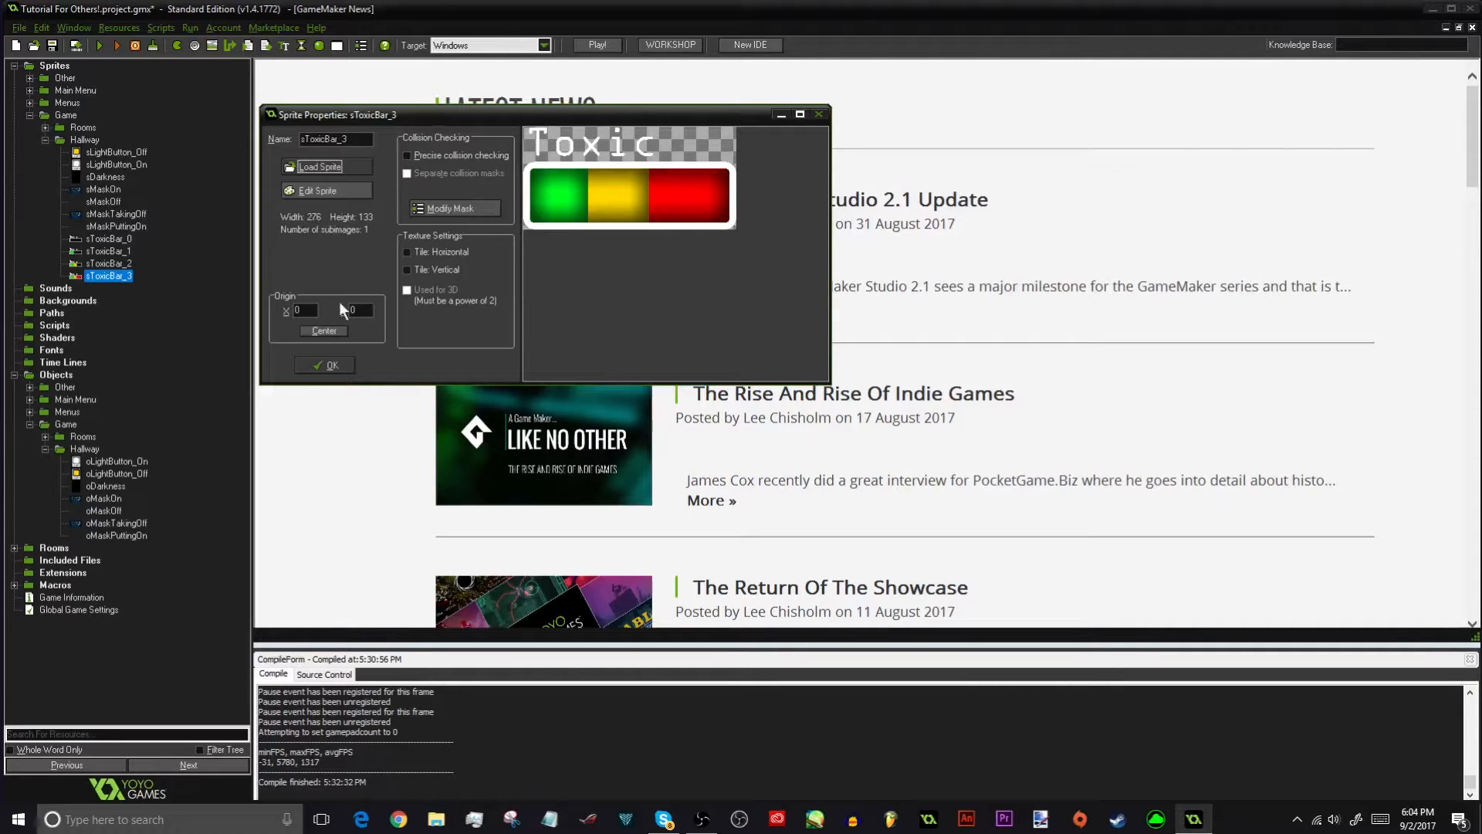
pyautogui.click(335, 364)
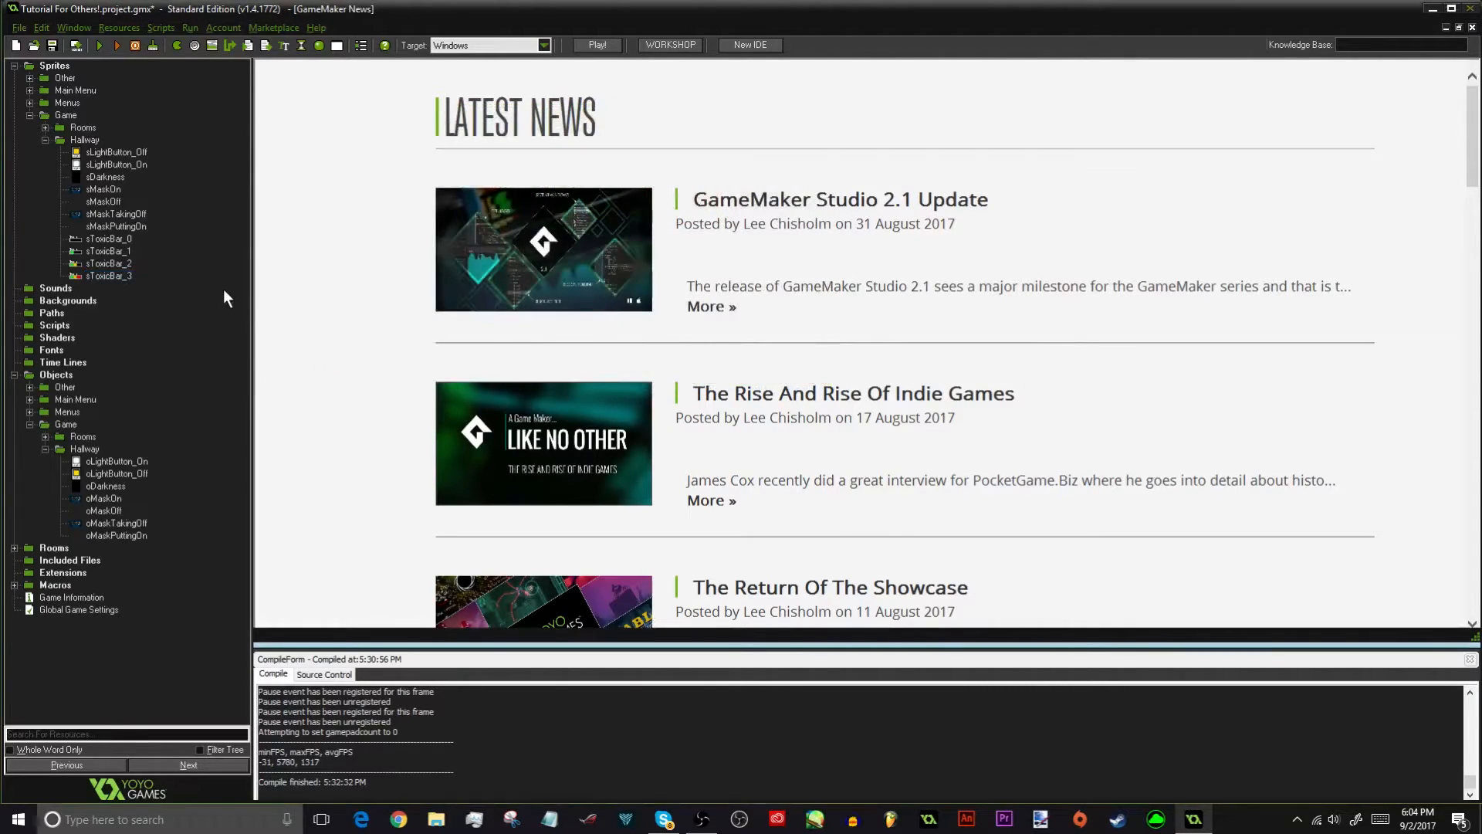
# Insert a new object in the Hallway object group, name it oToxicBar, and assign it the sToxicBar_0 sprite
pyautogui.rightClick(89, 453)
pyautogui.click(110, 463)
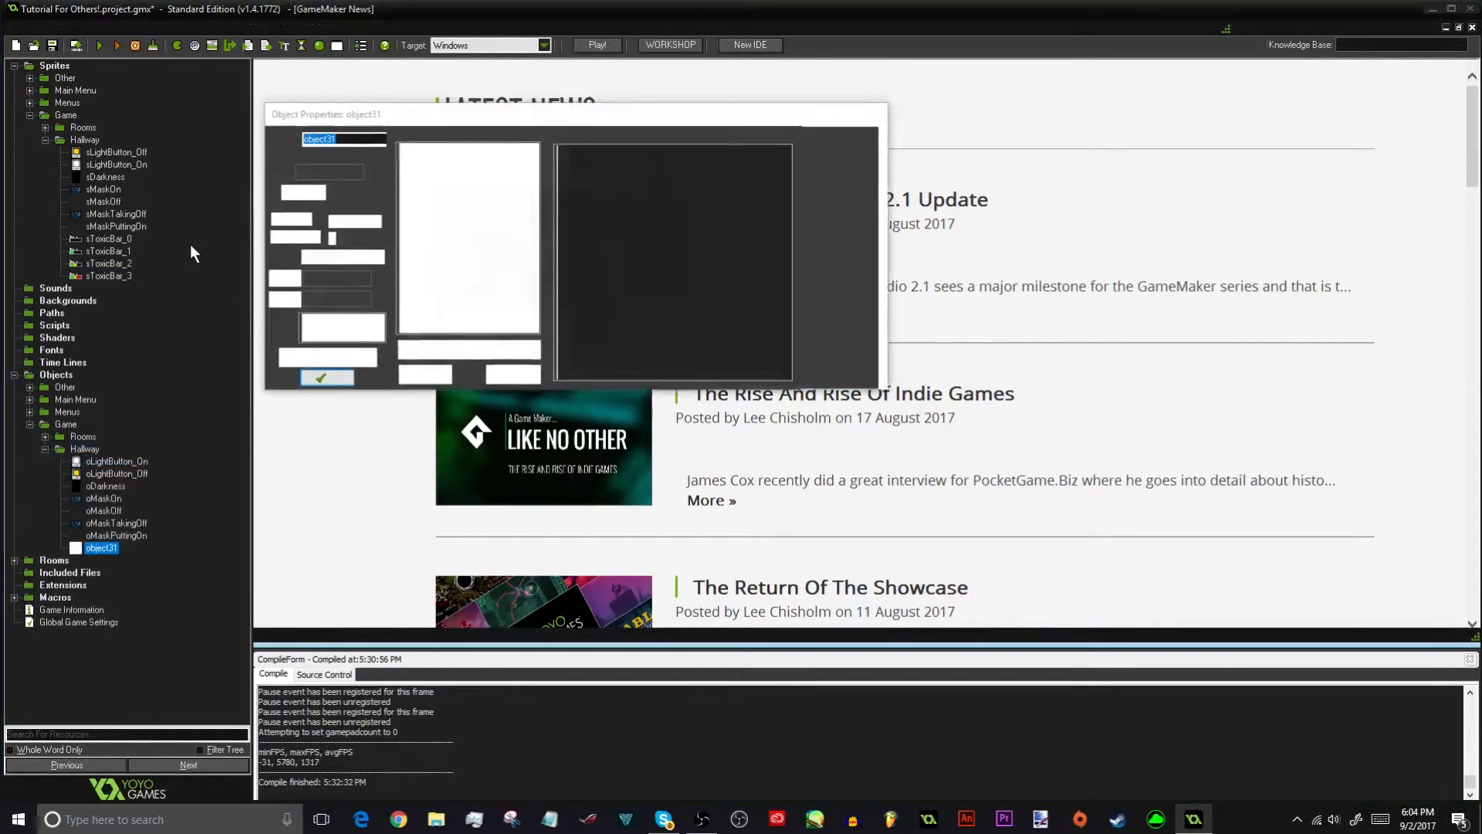
pyautogui.write('oToxicBar')
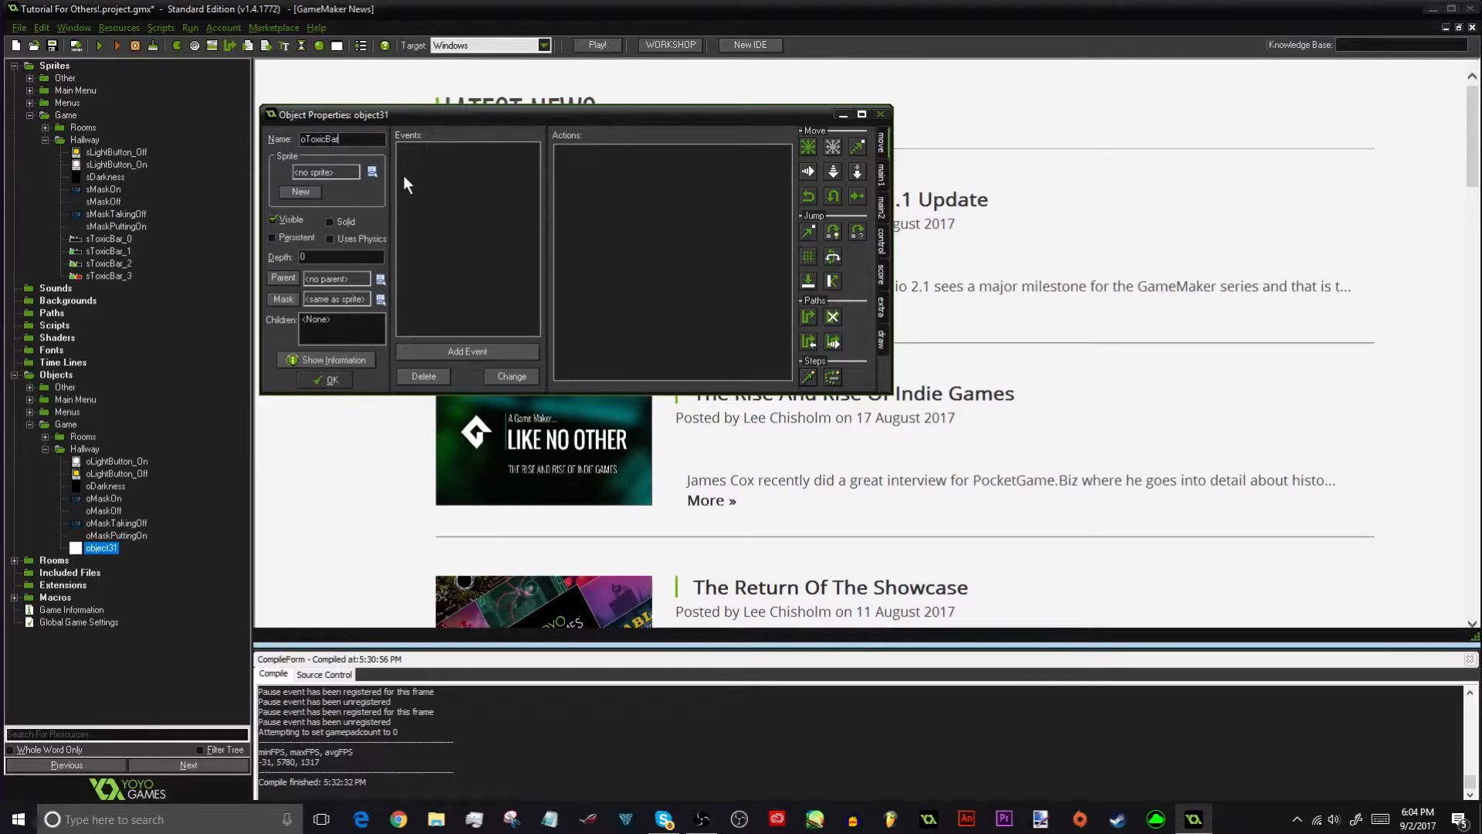
pyautogui.click(332, 175)
pyautogui.moveTo(308, 272)
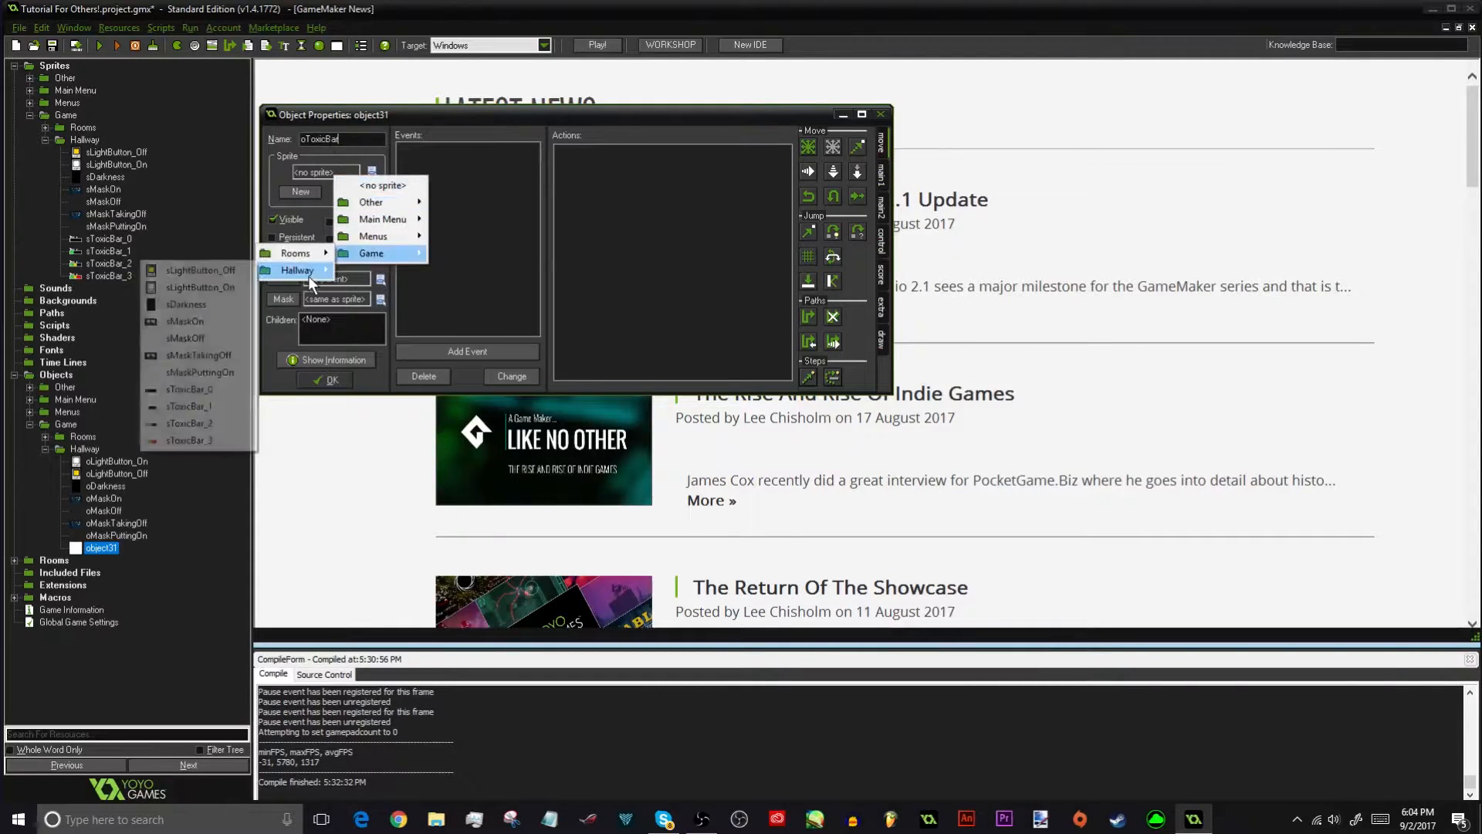
pyautogui.click(219, 388)
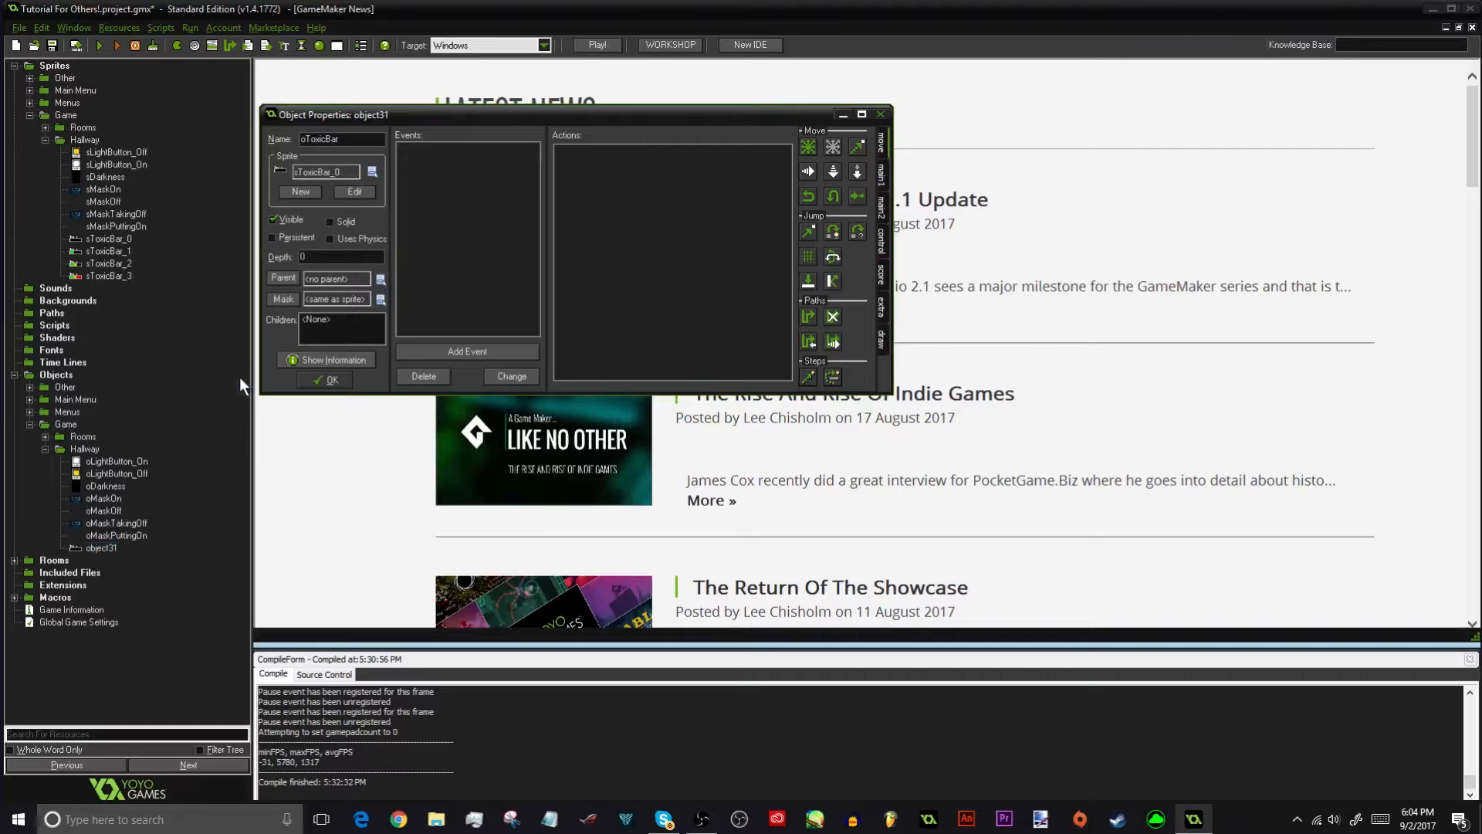
# Check the depth of oMaskOn and set oToxicBar's depth to -1002
pyautogui.click(106, 499)
pyautogui.doubleClick(100, 498)
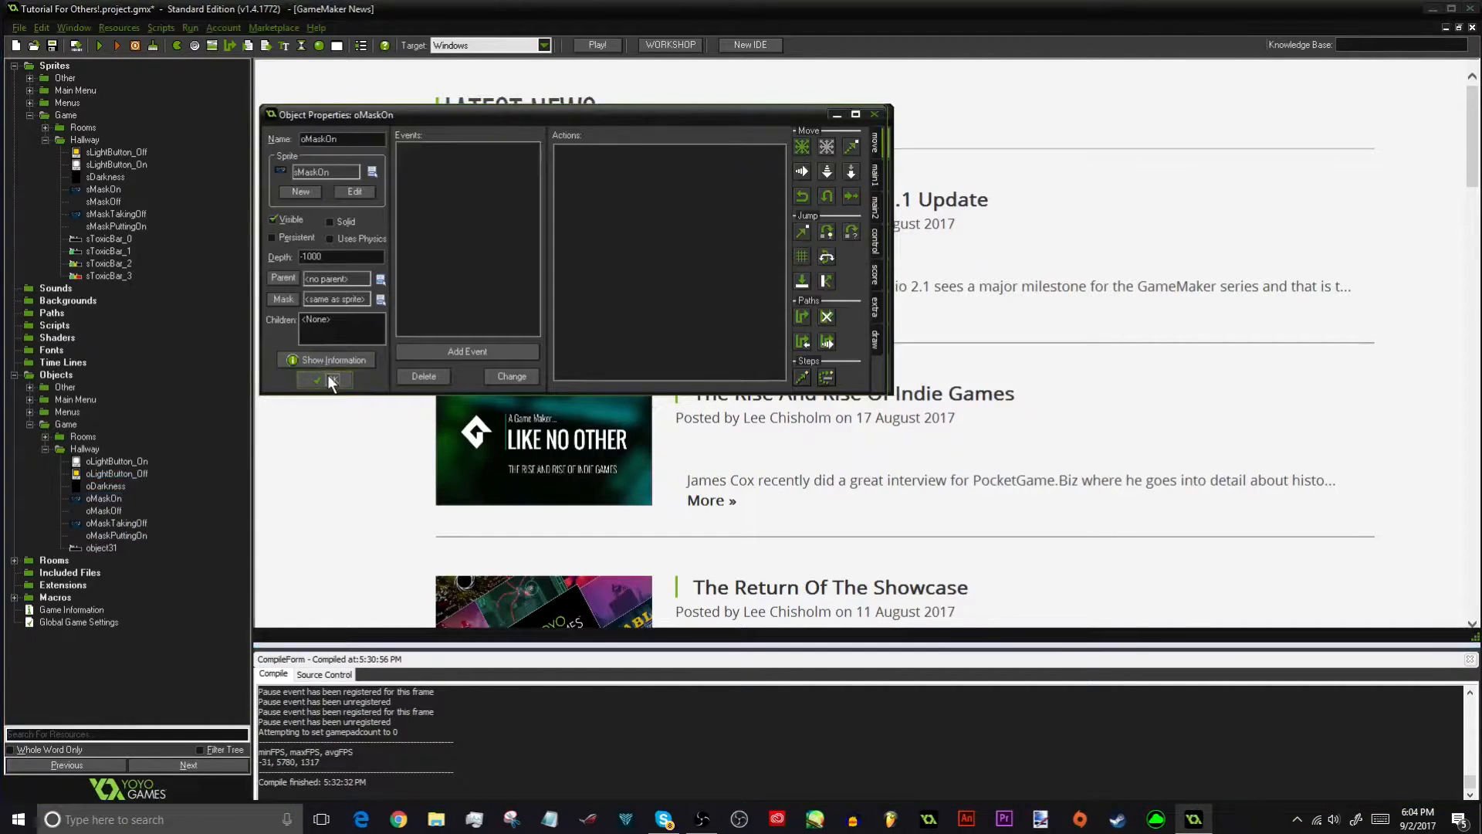
pyautogui.click(328, 377)
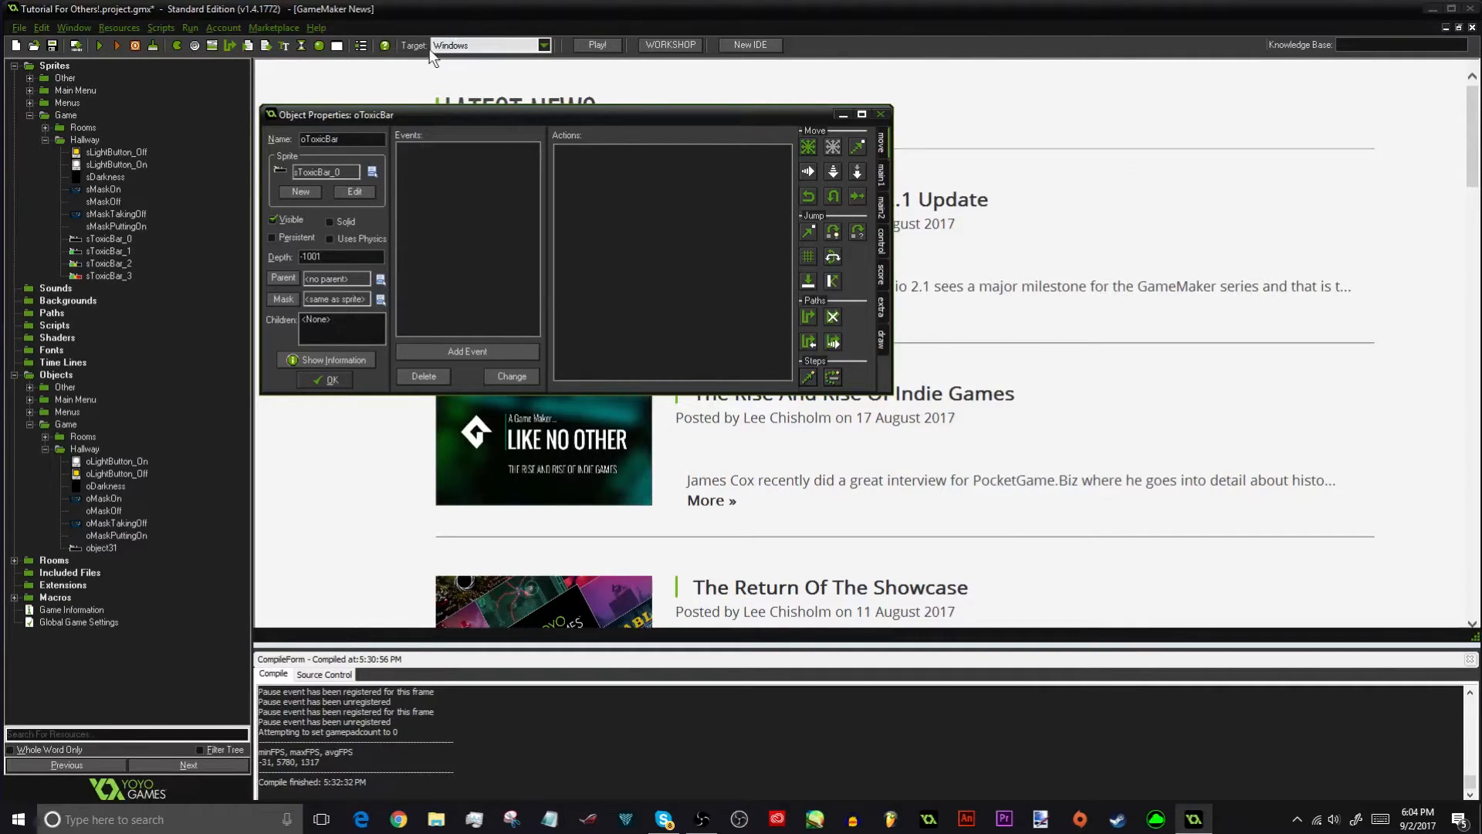
pyautogui.write('2')
# Add a Create event and an Alarm 0 event to oToxicBar
pyautogui.click(467, 349)
pyautogui.click(472, 349)
pyautogui.click(696, 323)
pyautogui.click(503, 346)
pyautogui.click(673, 383)
pyautogui.click(704, 394)
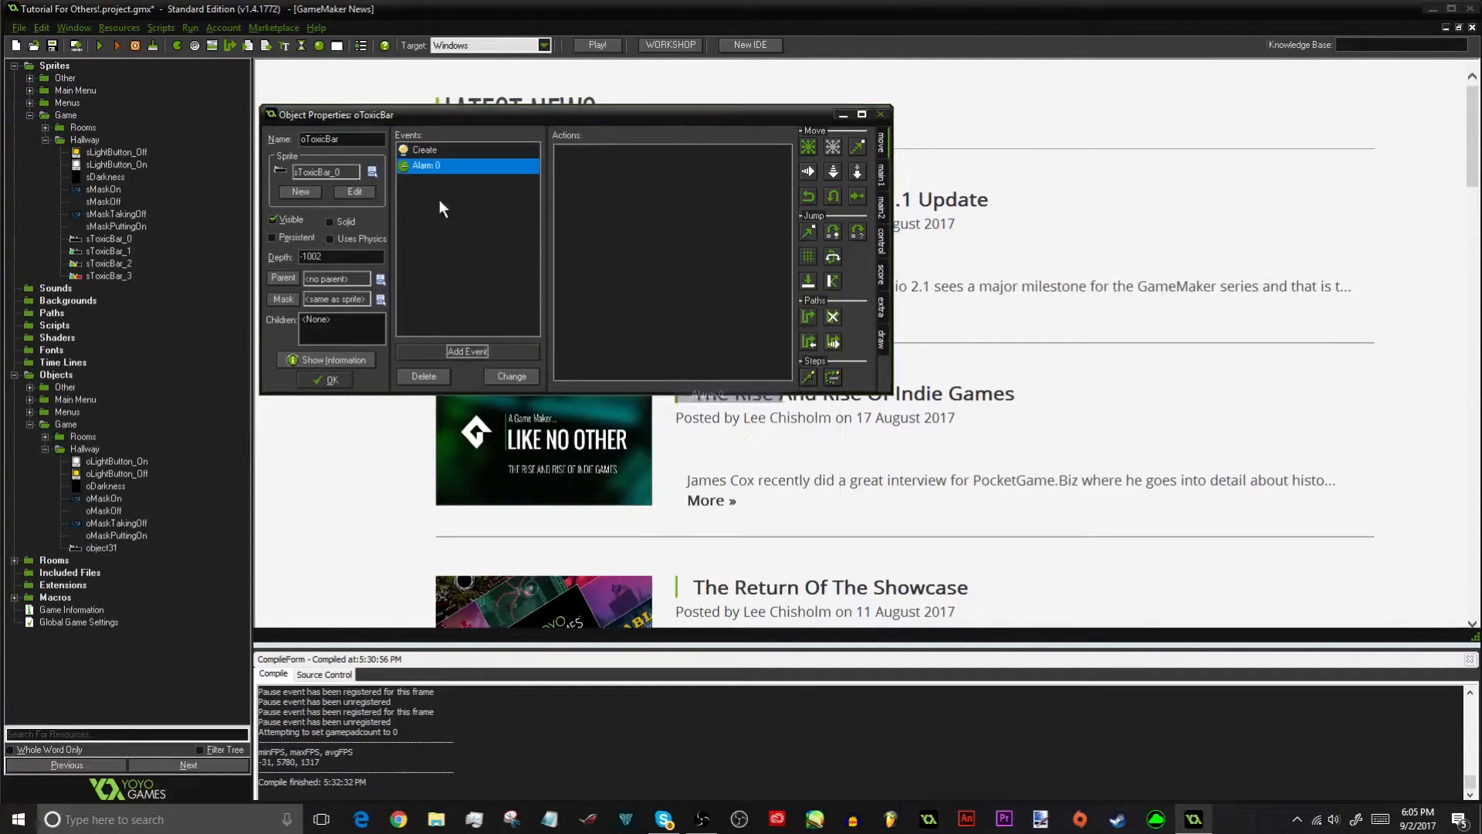
# Add a Set Variable action to oToxicBar's Create event that sets toxicbar to 0
pyautogui.click(452, 150)
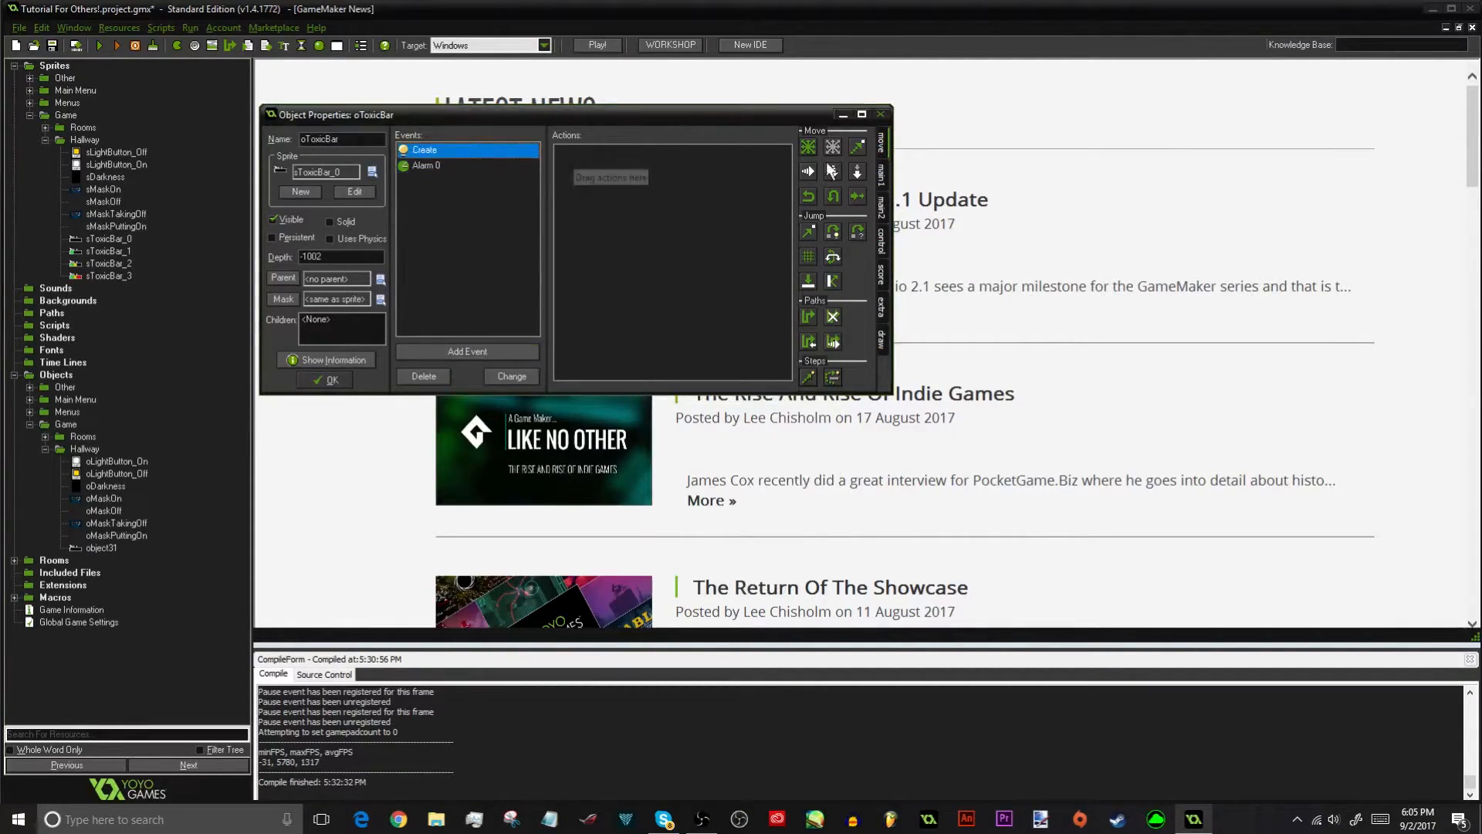
pyautogui.click(883, 240)
pyautogui.moveTo(817, 337); pyautogui.dragTo(750, 335)
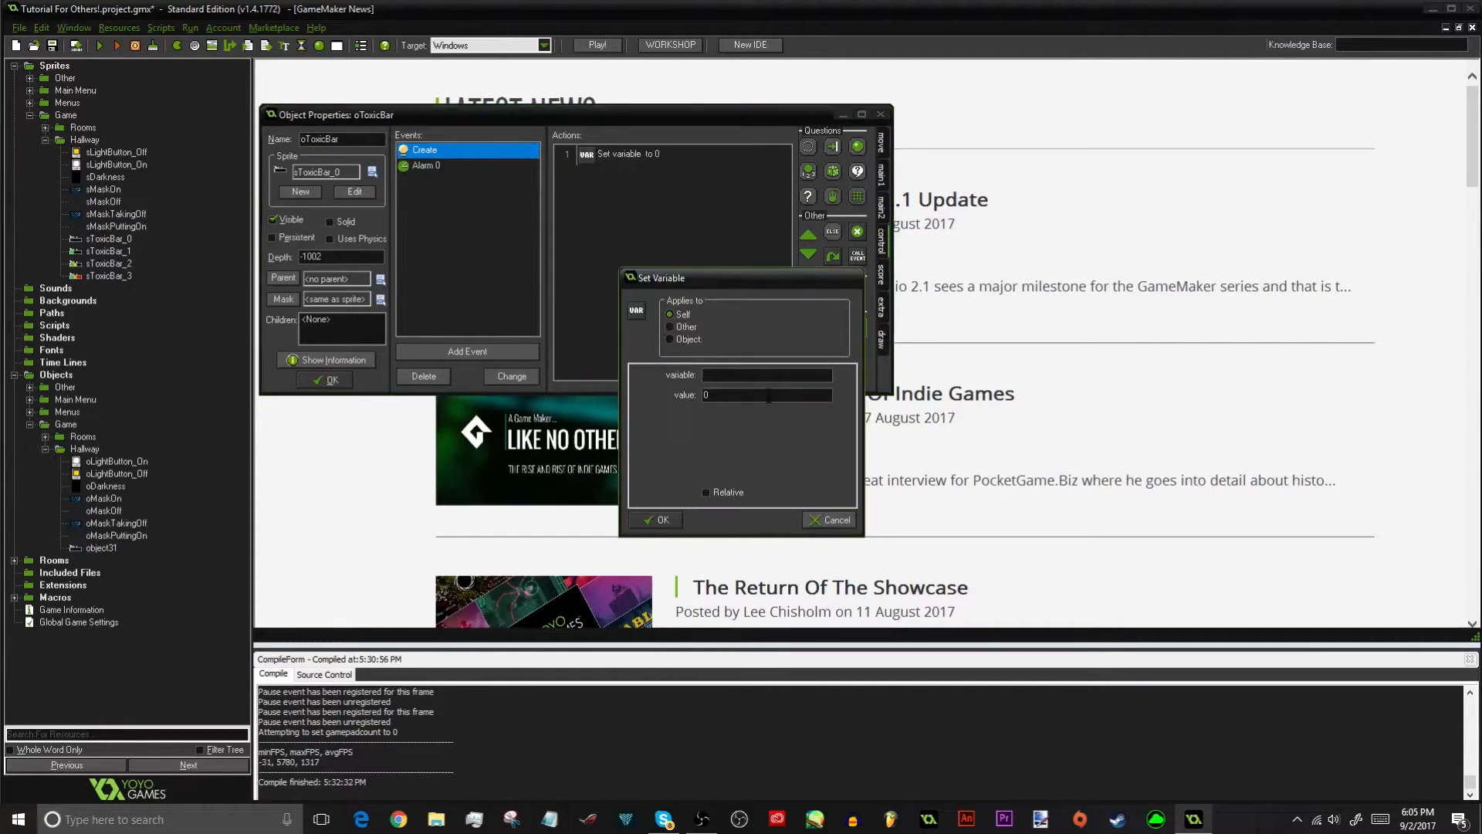
pyautogui.write('toxic')
pyautogui.hotkey('ctrl', 'a')
pyautogui.click(724, 398)
pyautogui.click(641, 520)
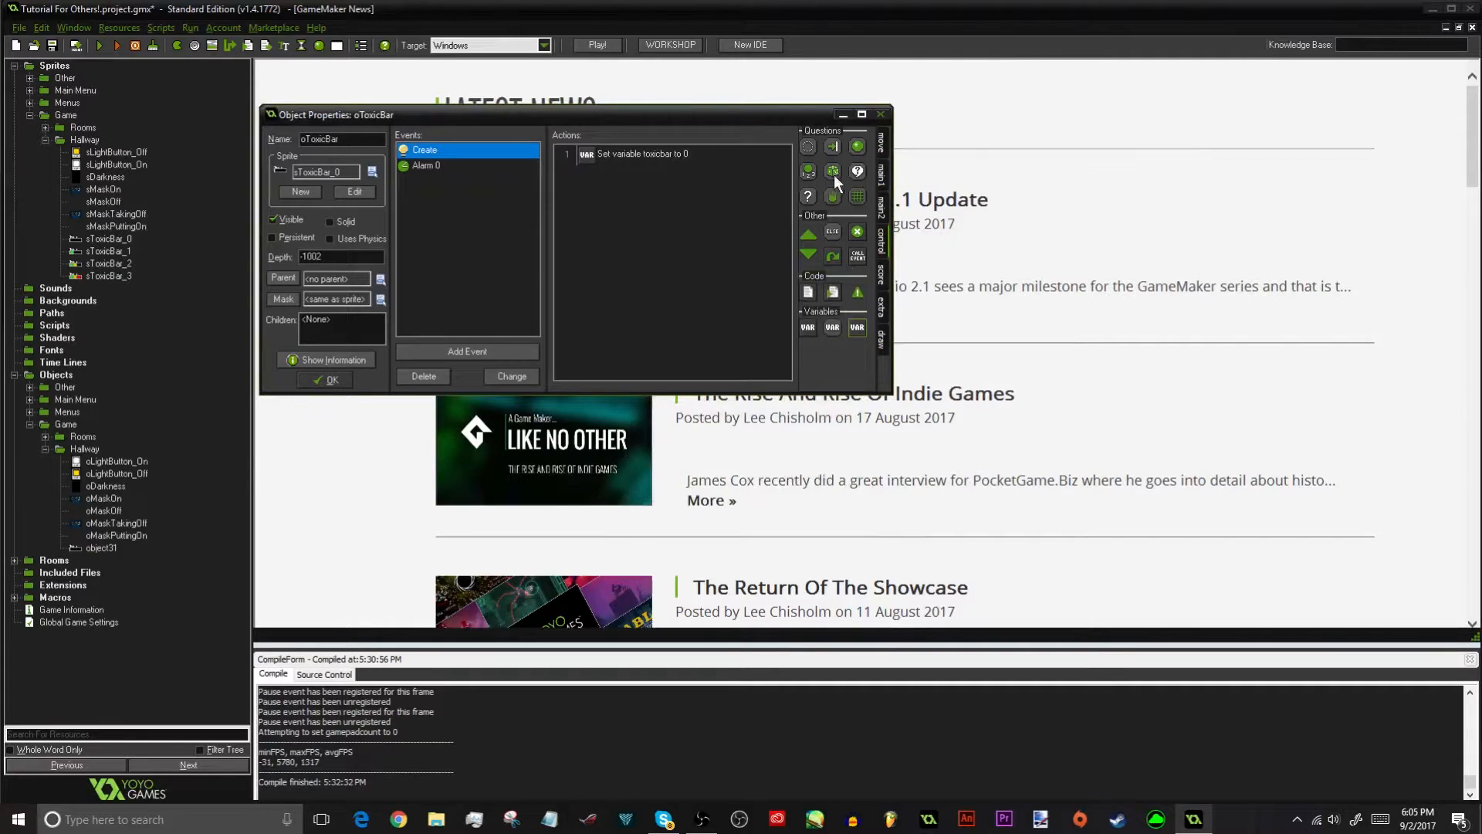
# Add a Set Alarm action to the Create event that sets Alarm 0 to 30 steps
pyautogui.click(880, 214)
pyautogui.moveTo(812, 147); pyautogui.dragTo(603, 286)
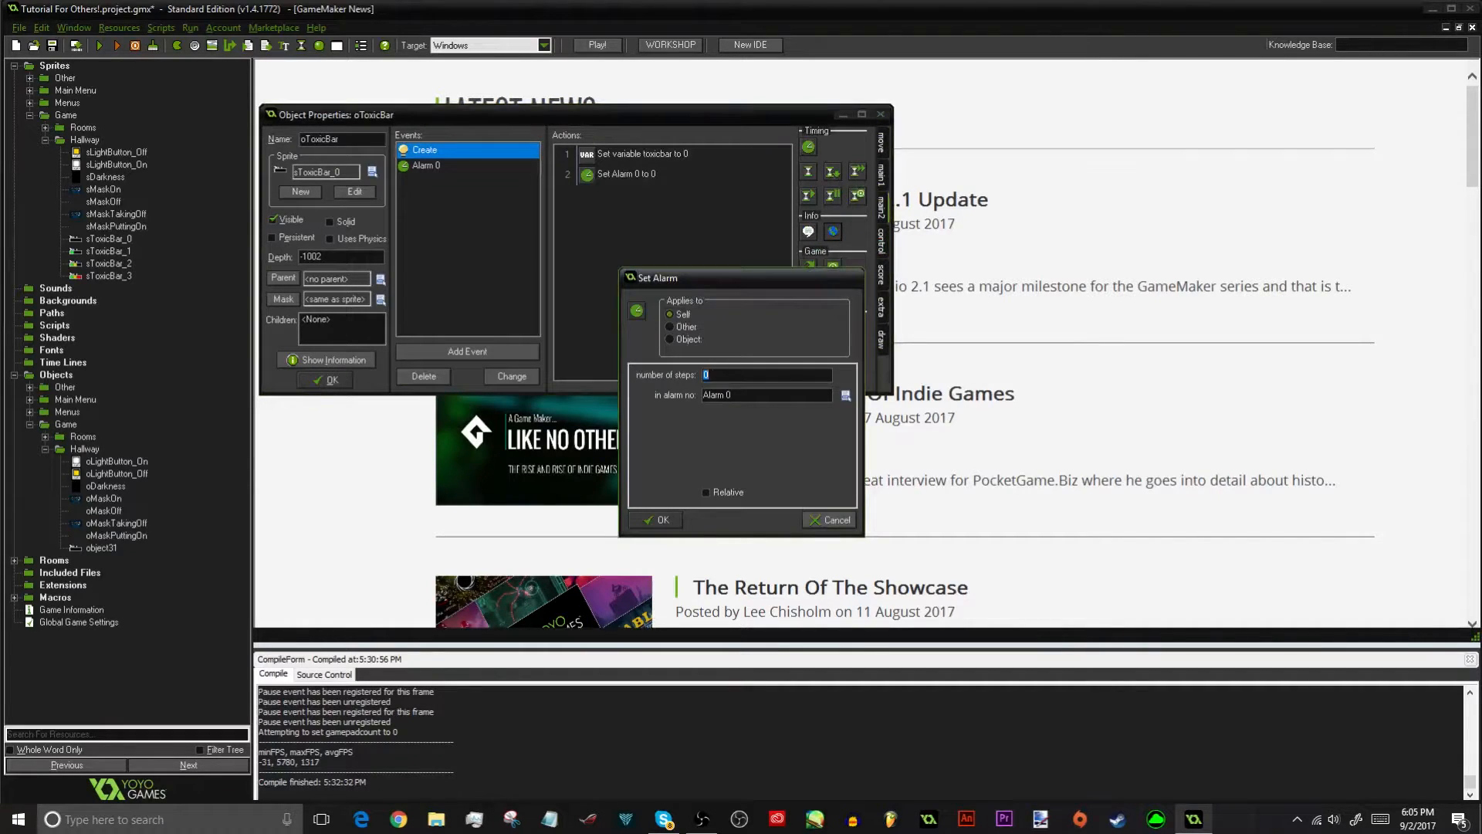
pyautogui.write('30')
pyautogui.press('Return')
# Add a Set Variable action to oToxicBar's Alarm 0 event with variable toxicbar and value +1
pyautogui.click(497, 165)
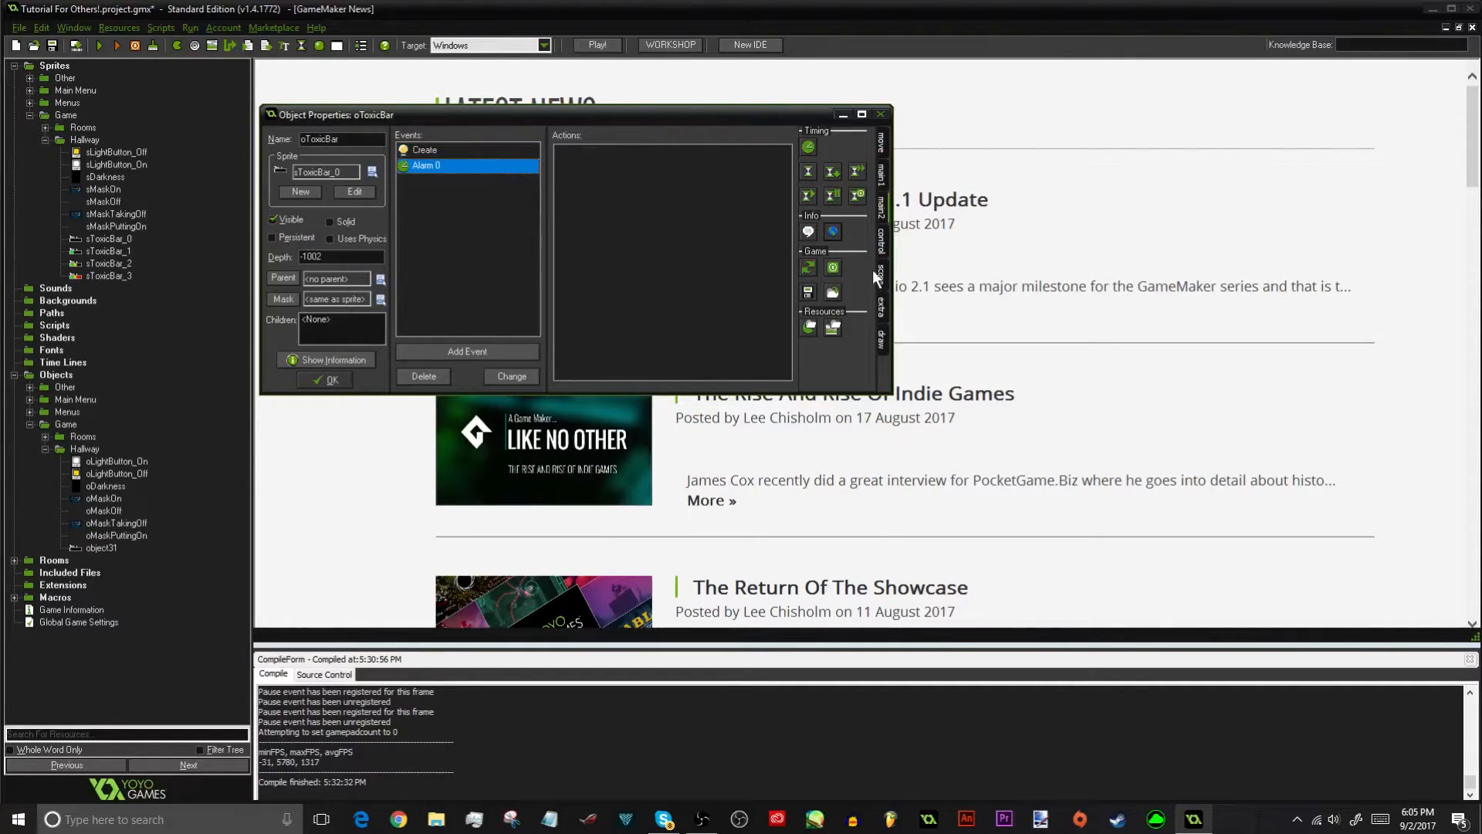
pyautogui.click(881, 241)
pyautogui.moveTo(807, 327); pyautogui.dragTo(734, 341)
pyautogui.write('toxicbar')
pyautogui.press('Tab')
pyautogui.write('-1')
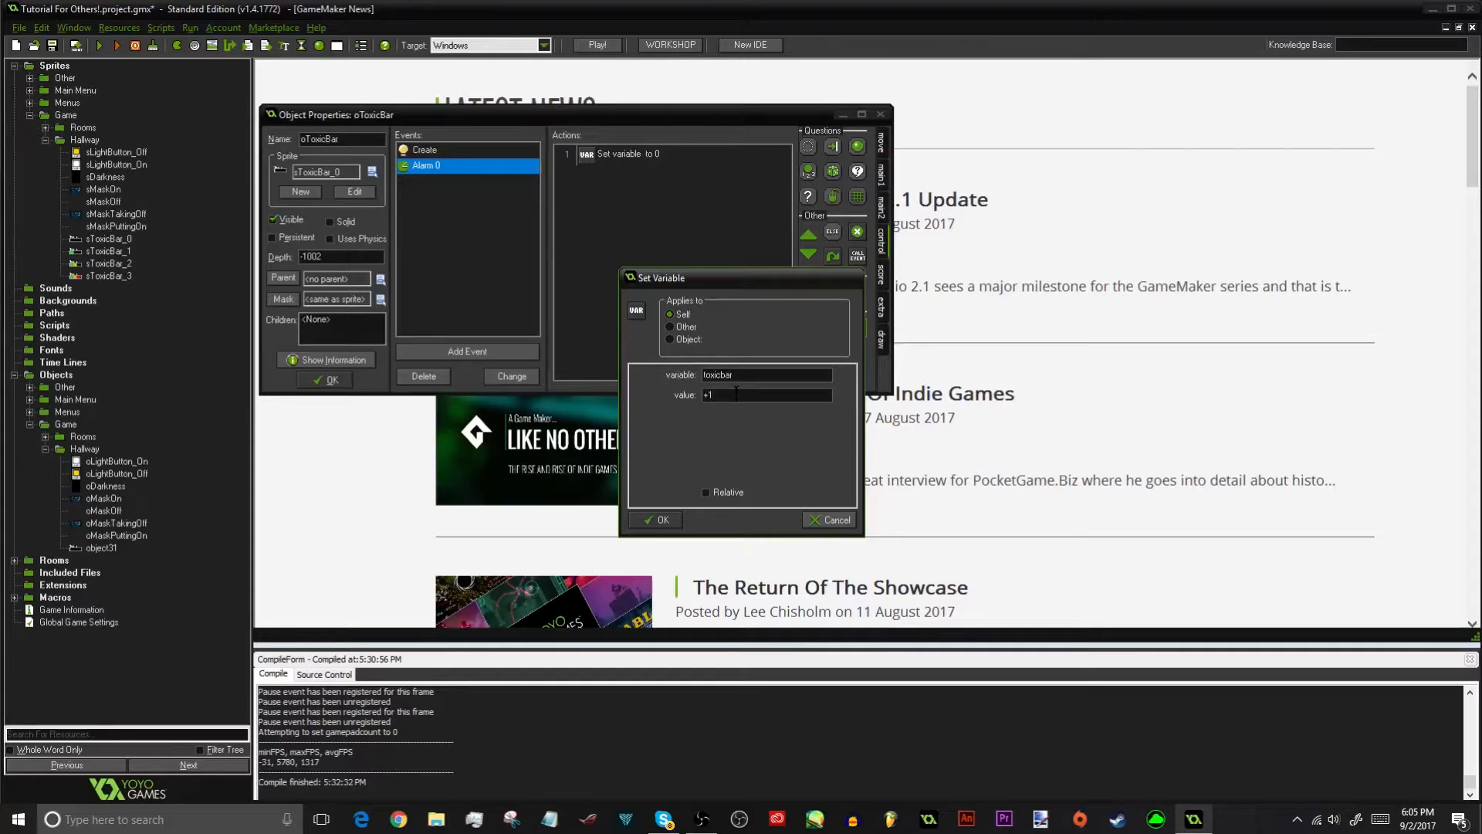
pyautogui.click(662, 515)
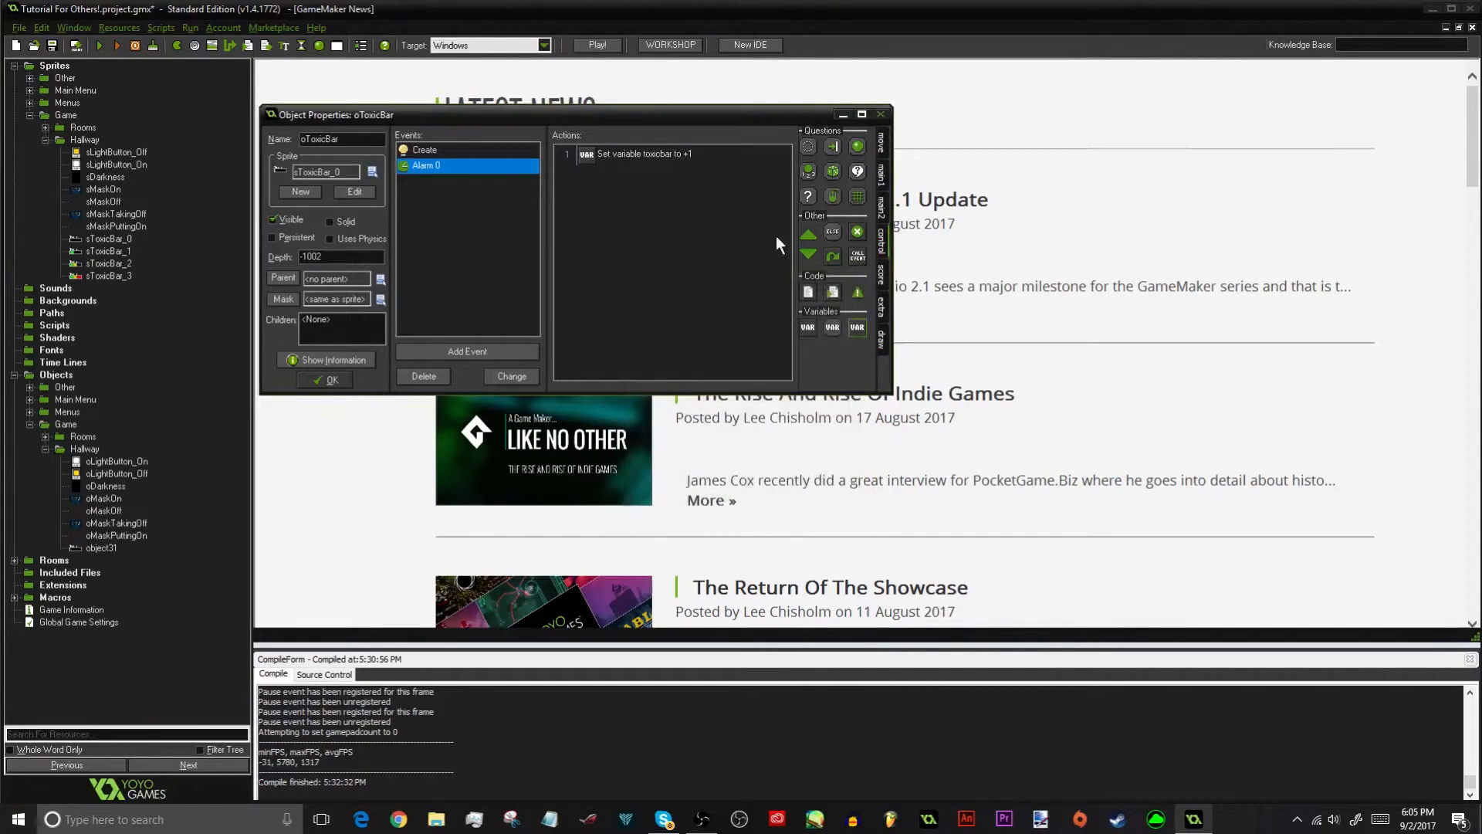
# Add a Set Alarm action to oToxicBar's Alarm 0 event that sets Alarm 0 to 30 steps
pyautogui.click(872, 215)
pyautogui.click(877, 175)
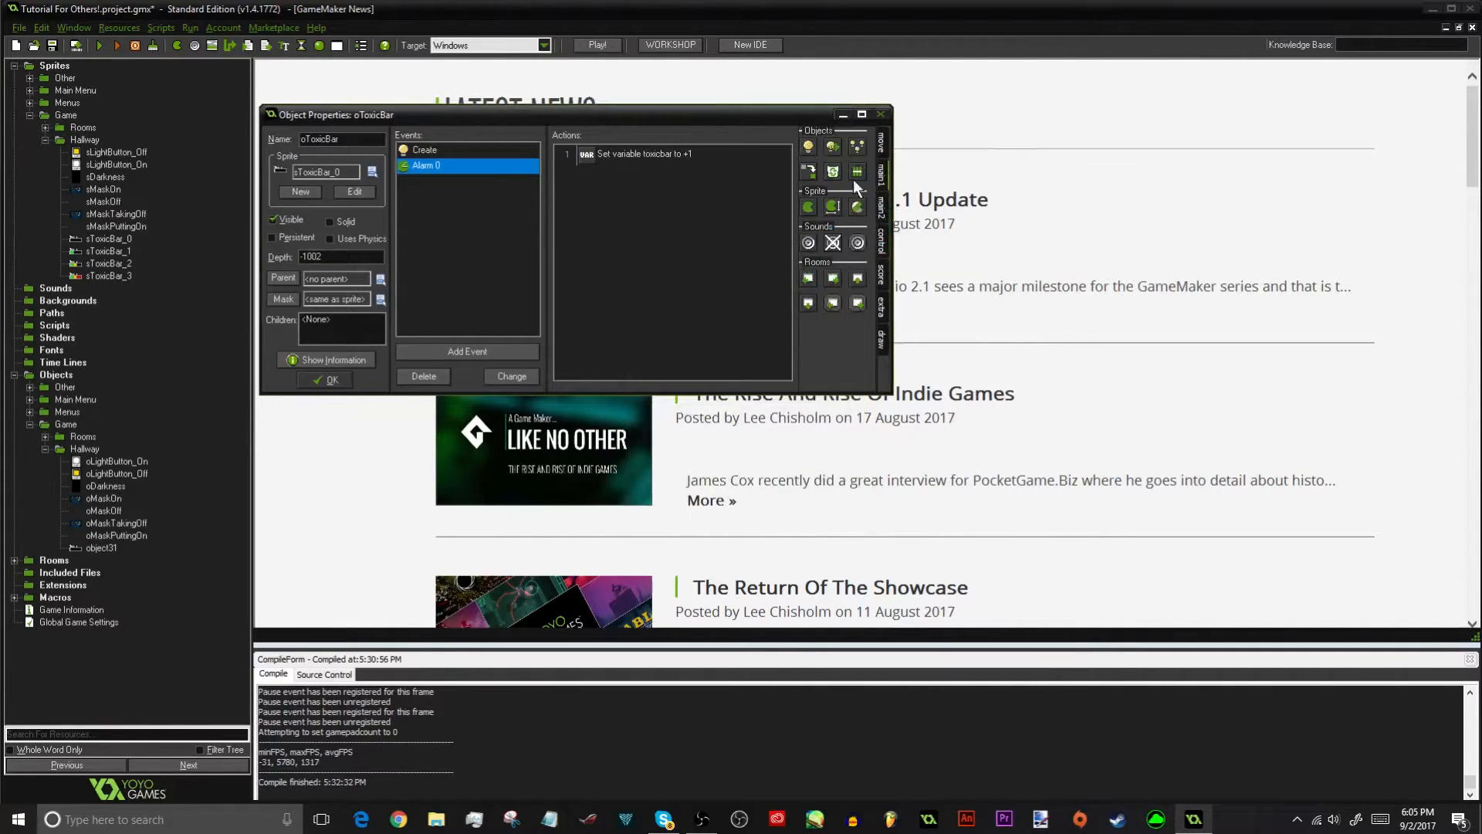
pyautogui.click(873, 213)
pyautogui.moveTo(813, 146); pyautogui.dragTo(736, 252)
pyautogui.write('30')
pyautogui.press('Return')
# Add a Test Variable action checking toxicbar equal to 1, followed by an empty start and end block
pyautogui.click(879, 233)
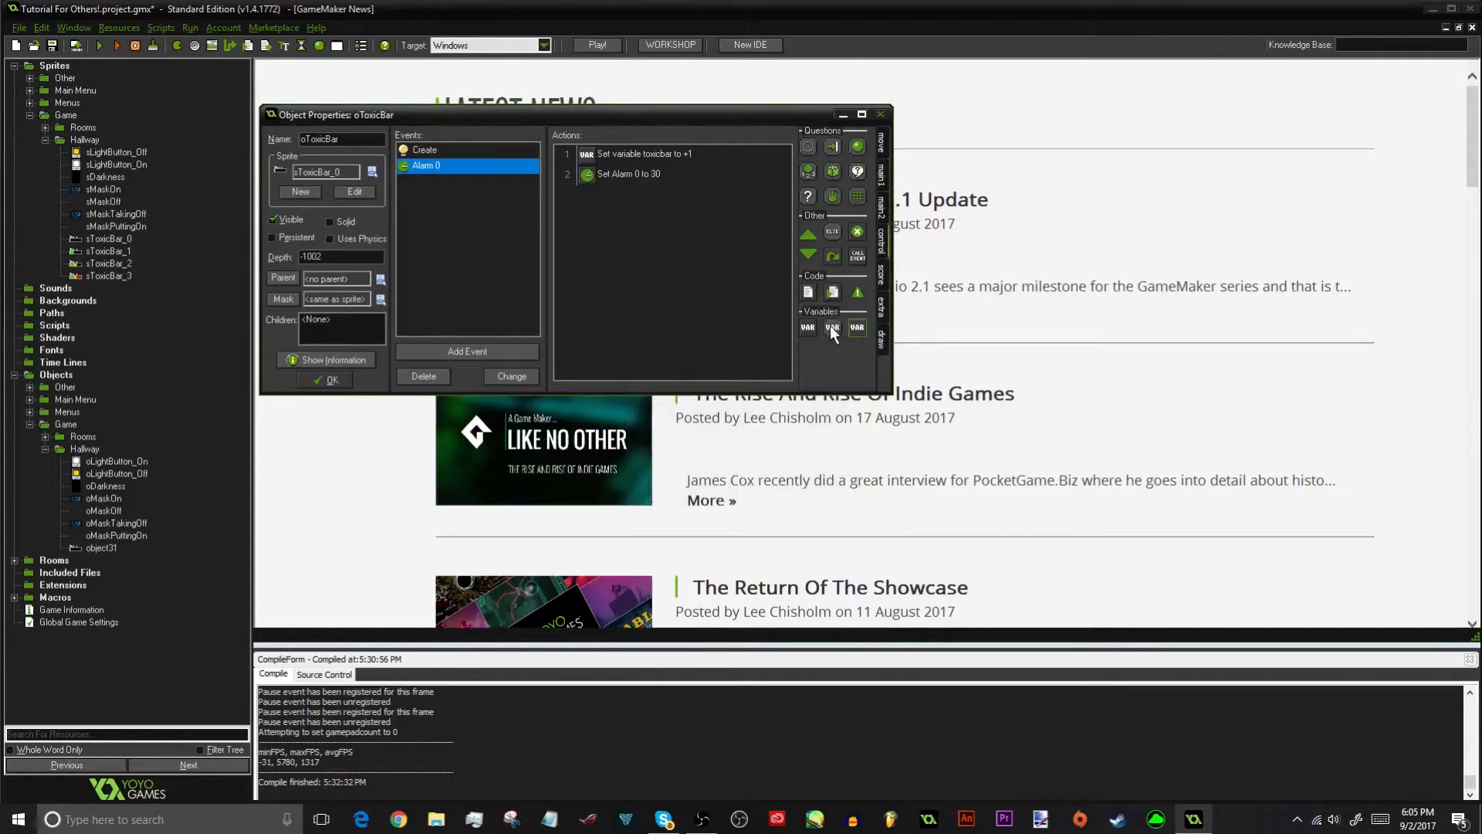
pyautogui.moveTo(832, 327); pyautogui.dragTo(679, 231)
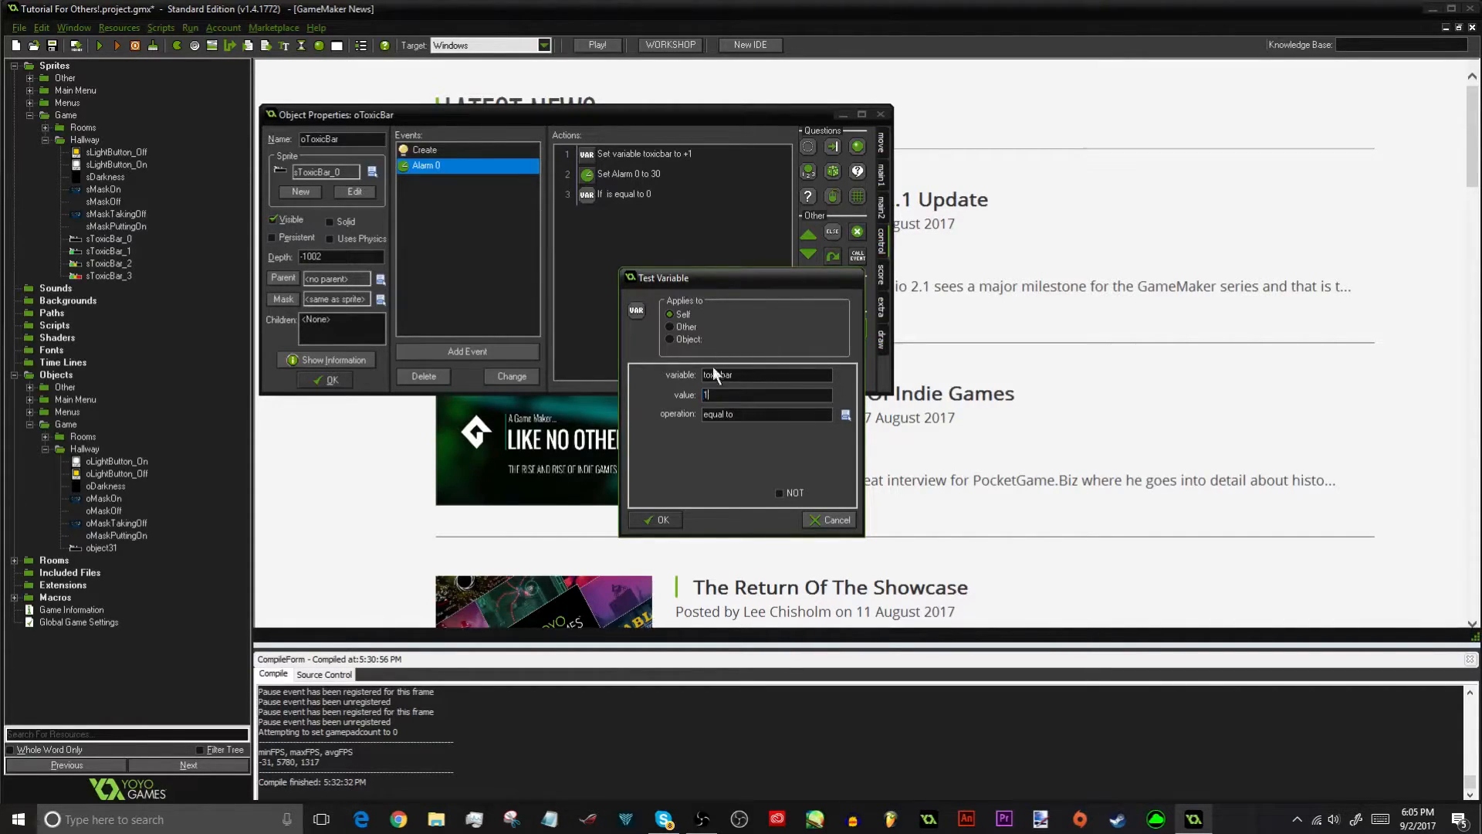
pyautogui.write('1')
pyautogui.click(662, 520)
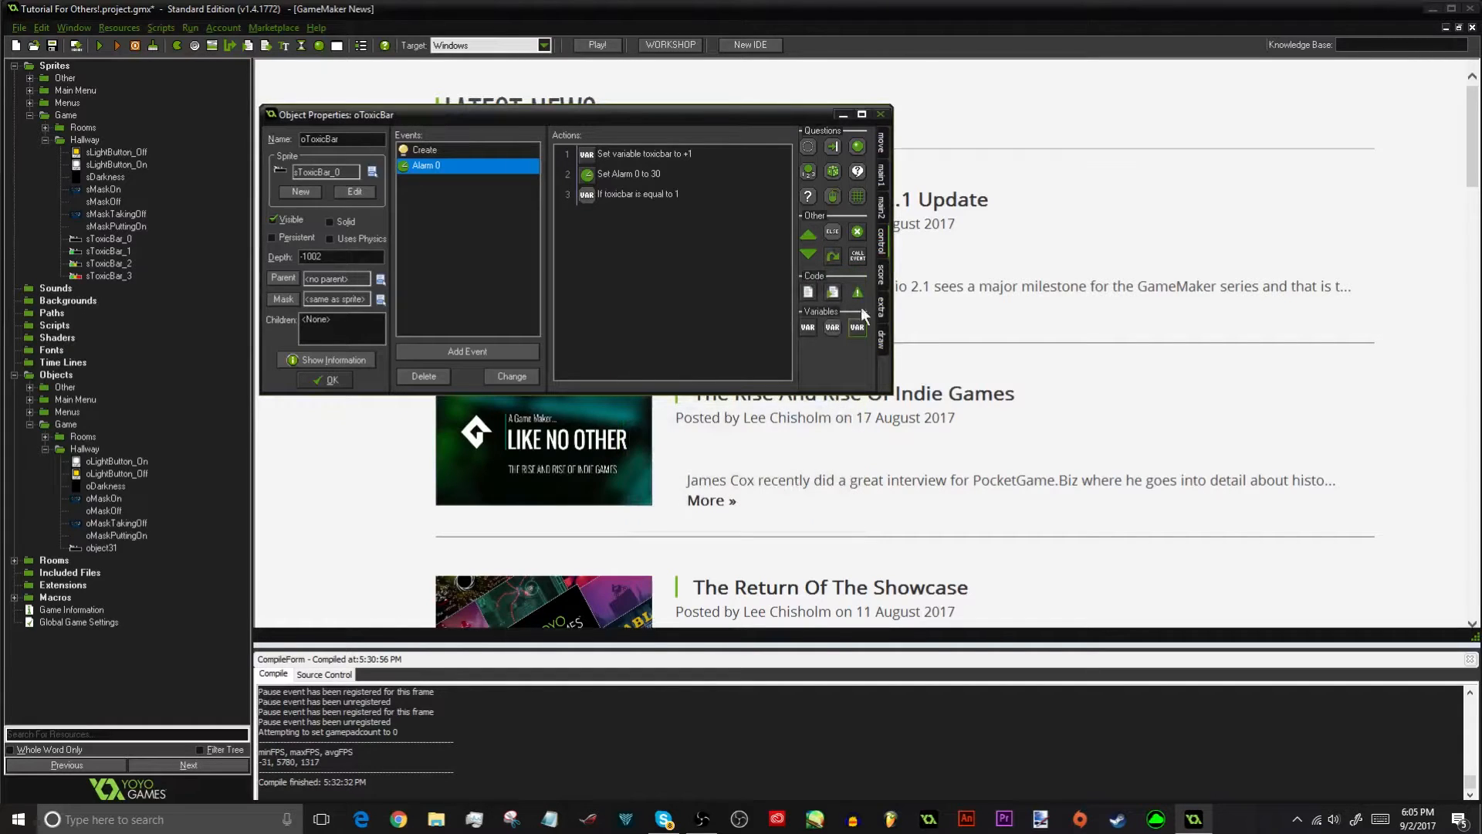
pyautogui.moveTo(808, 234); pyautogui.dragTo(781, 279)
# Add two more Test Variable actions checking toxicbar equal to 2 and toxicbar equal to 3
pyautogui.moveTo(831, 329); pyautogui.dragTo(655, 340)
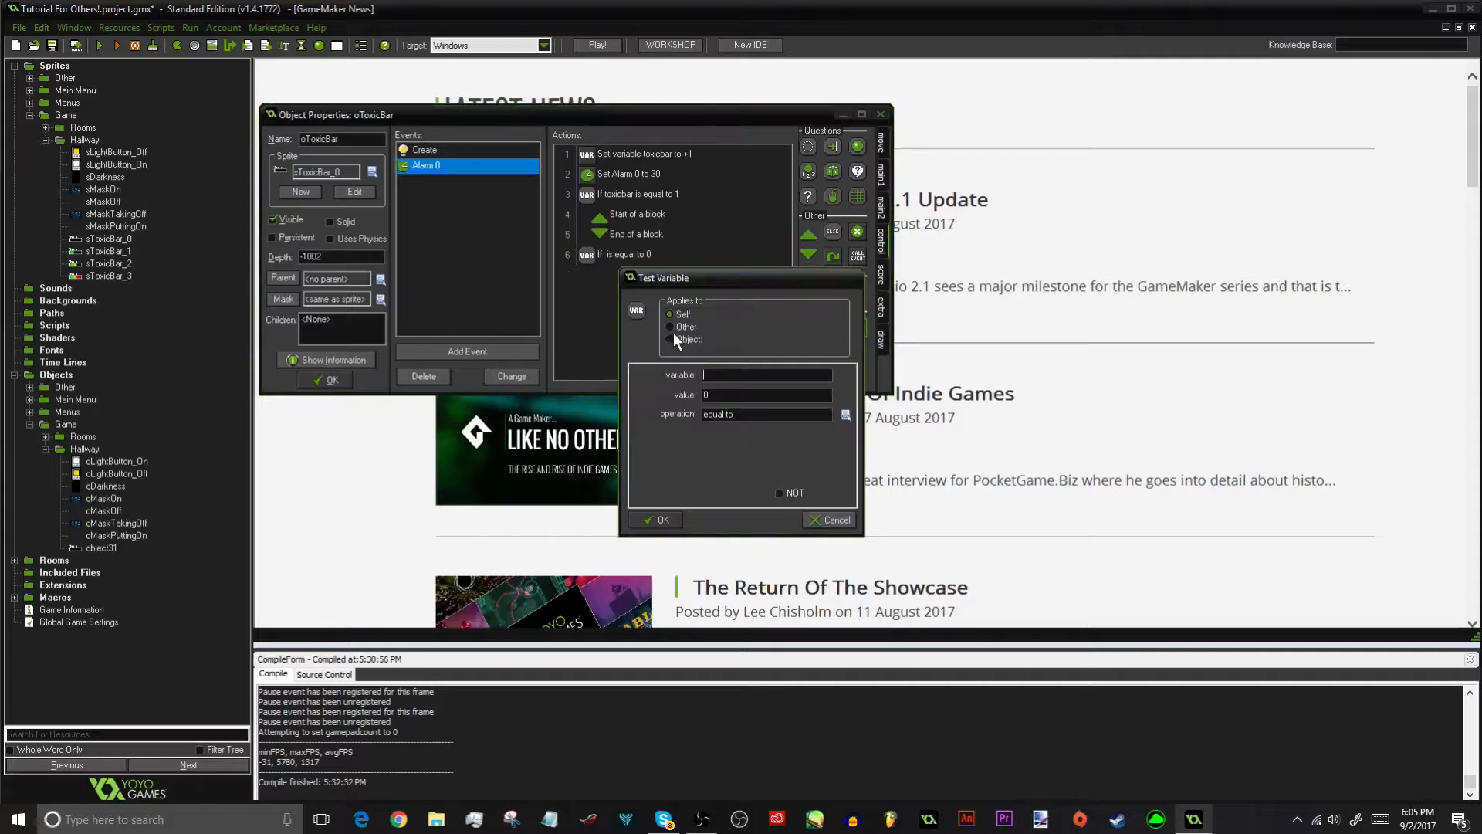
pyautogui.write('toxicbar')
pyautogui.click(746, 394)
pyautogui.press('Return')
pyautogui.moveTo(836, 329); pyautogui.dragTo(600, 340)
pyautogui.click(660, 519)
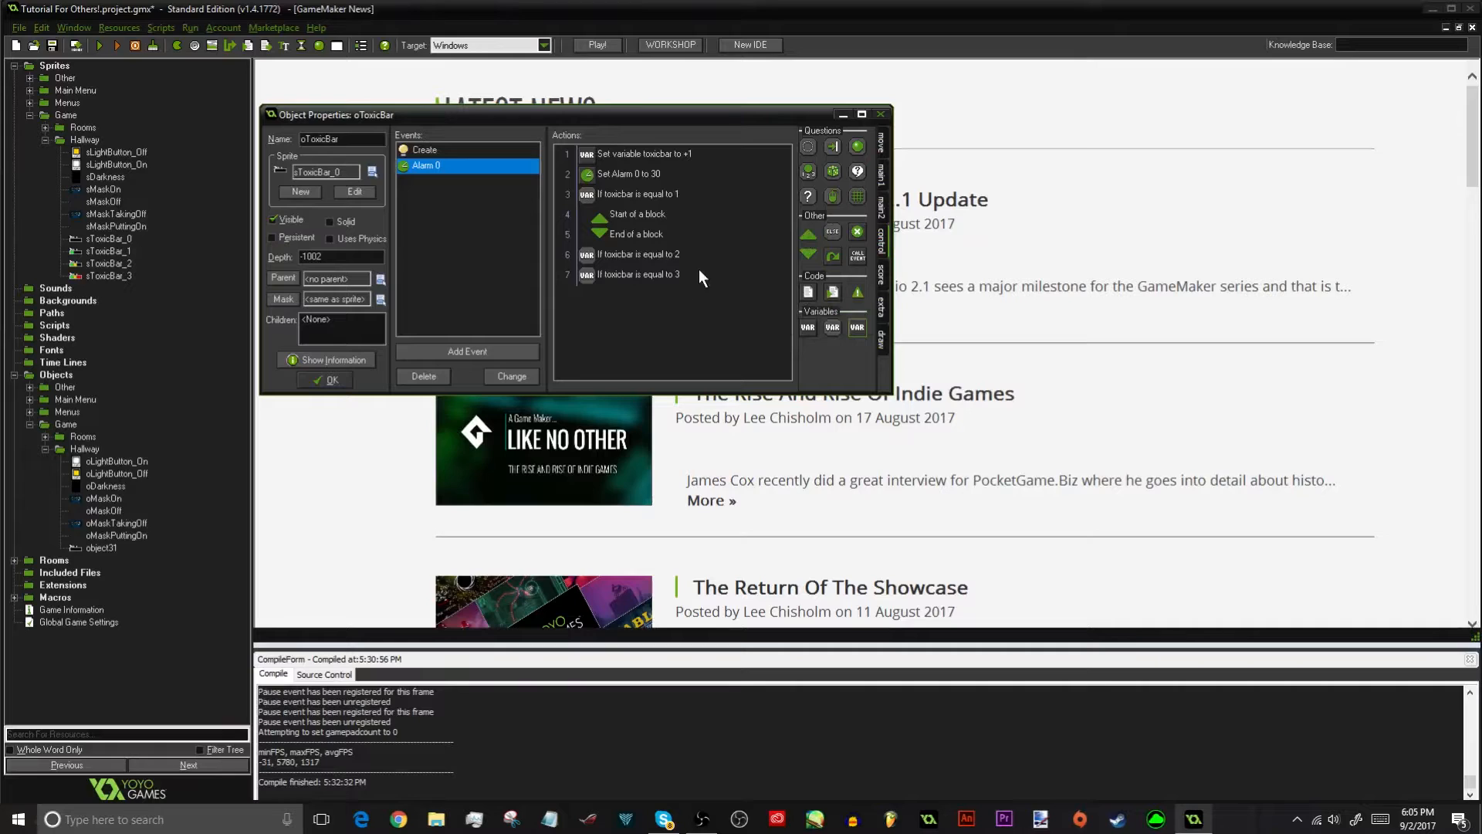
# Place a start and end block under each of the toxicbar tests for 2 and 3
pyautogui.moveTo(698, 269); pyautogui.dragTo(699, 269)
pyautogui.moveTo(810, 254); pyautogui.dragTo(691, 284)
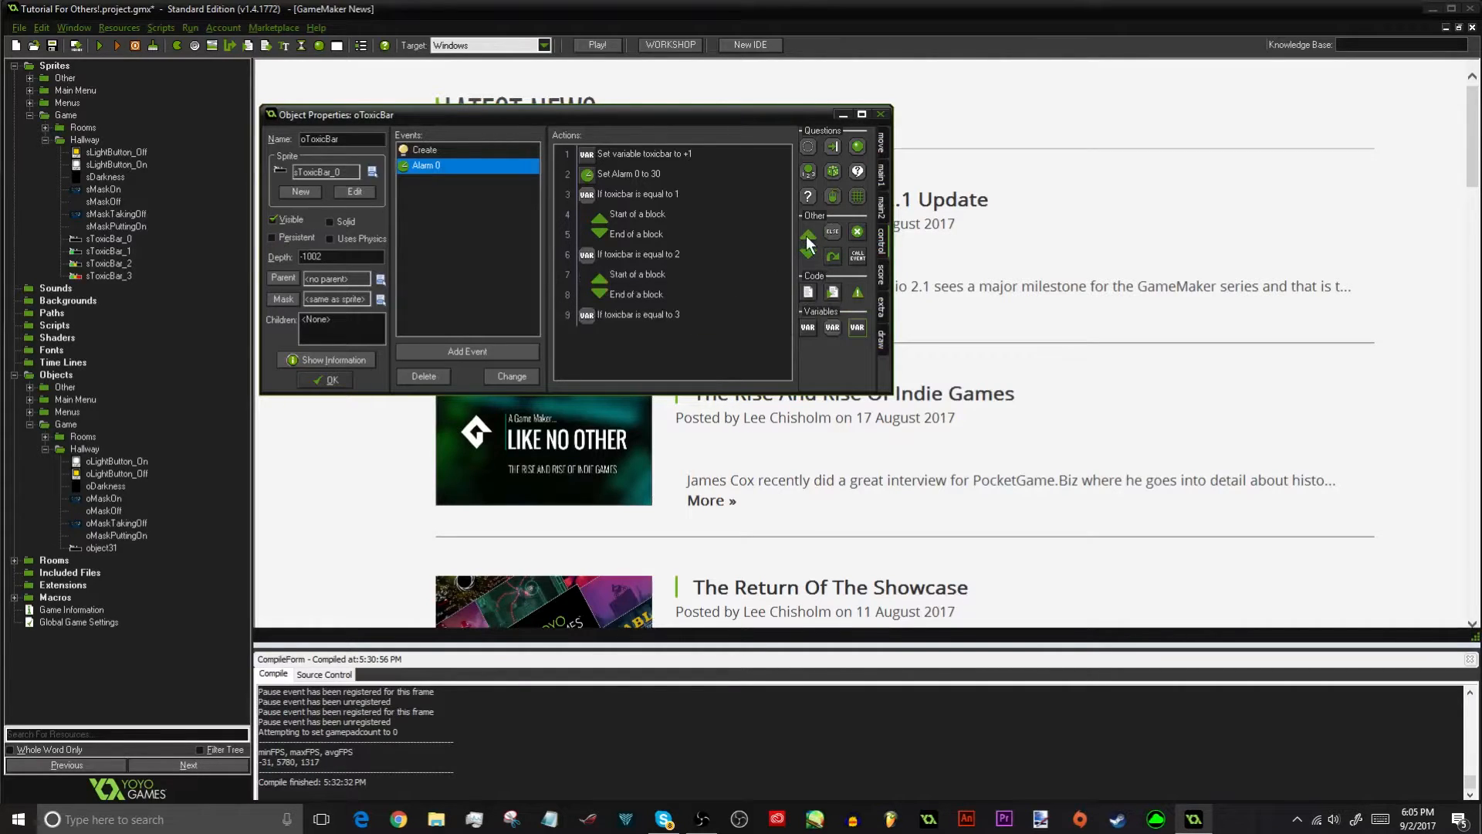
pyautogui.moveTo(707, 335); pyautogui.dragTo(709, 339)
pyautogui.moveTo(810, 254); pyautogui.dragTo(650, 367)
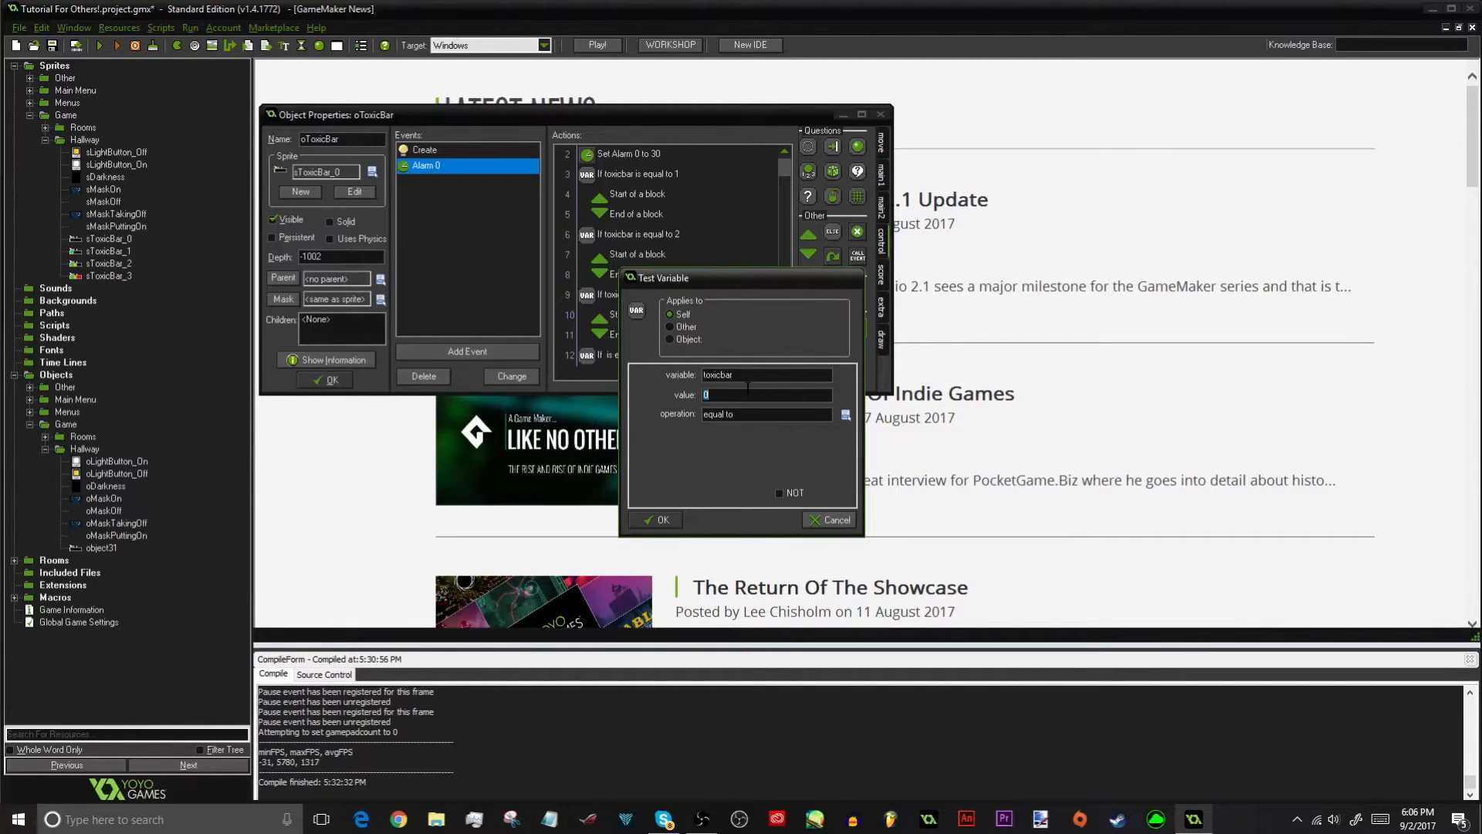
# Finish a fourth test checking toxicbar equal to 4 and give it a start and end block
pyautogui.click(662, 519)
pyautogui.moveTo(808, 234); pyautogui.dragTo(677, 363)
pyautogui.moveTo(808, 254); pyautogui.dragTo(672, 363)
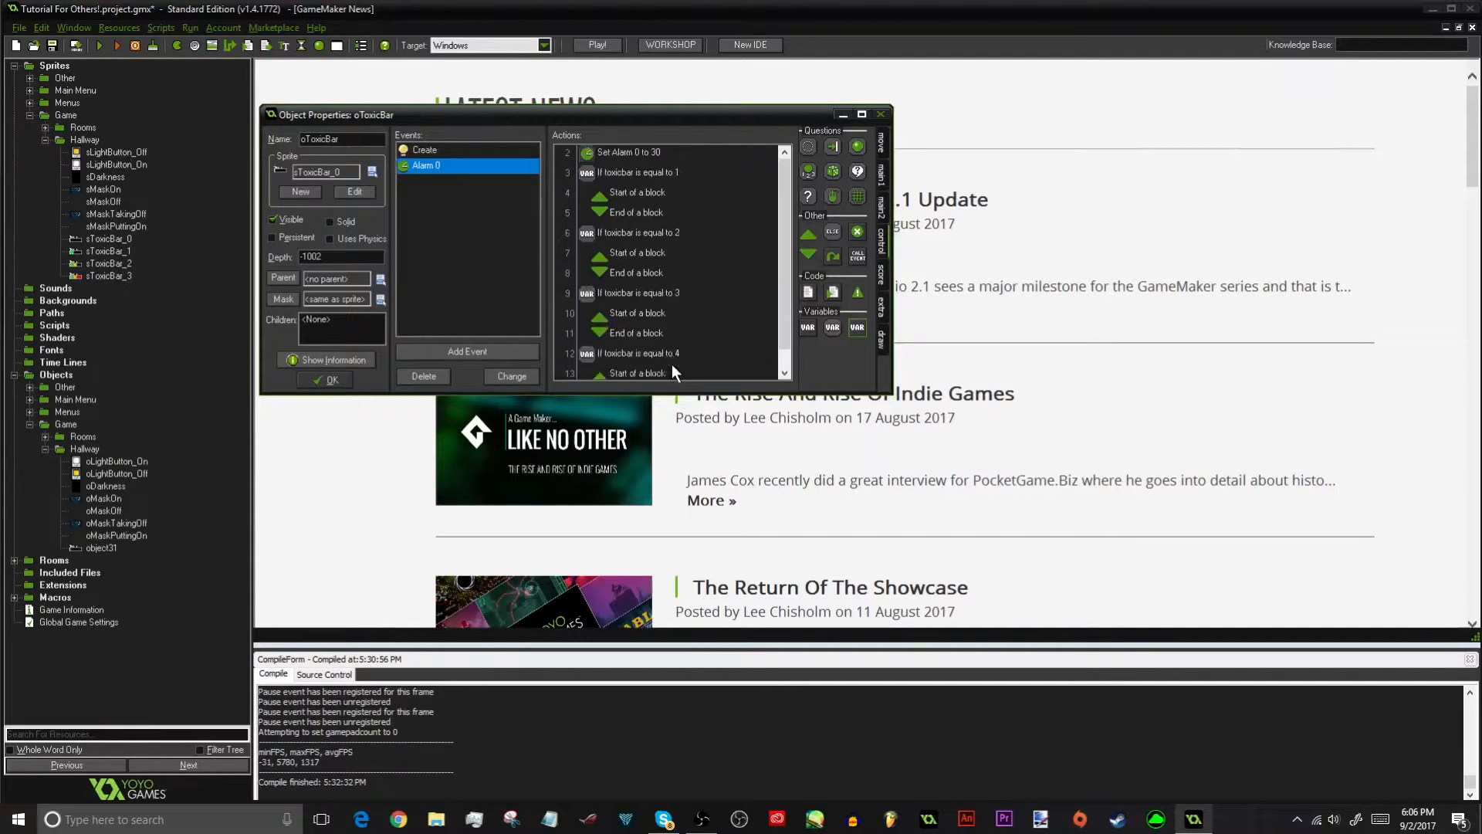
# Maximize the object properties and add a Change Sprite action to sToxicBar_1 inside the block for toxicbar equal to 1
pyautogui.click(861, 114)
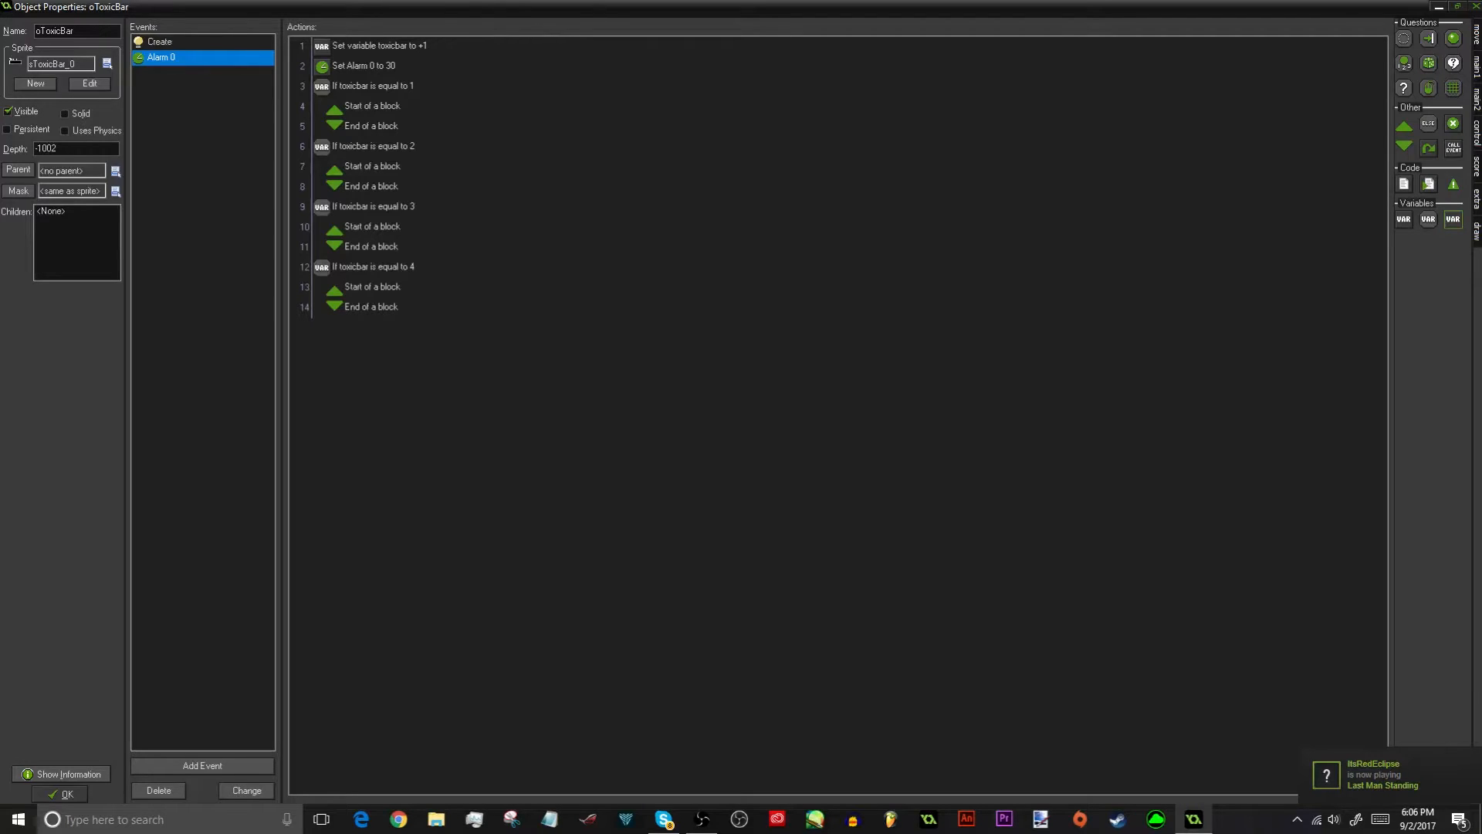
pyautogui.click(1477, 62)
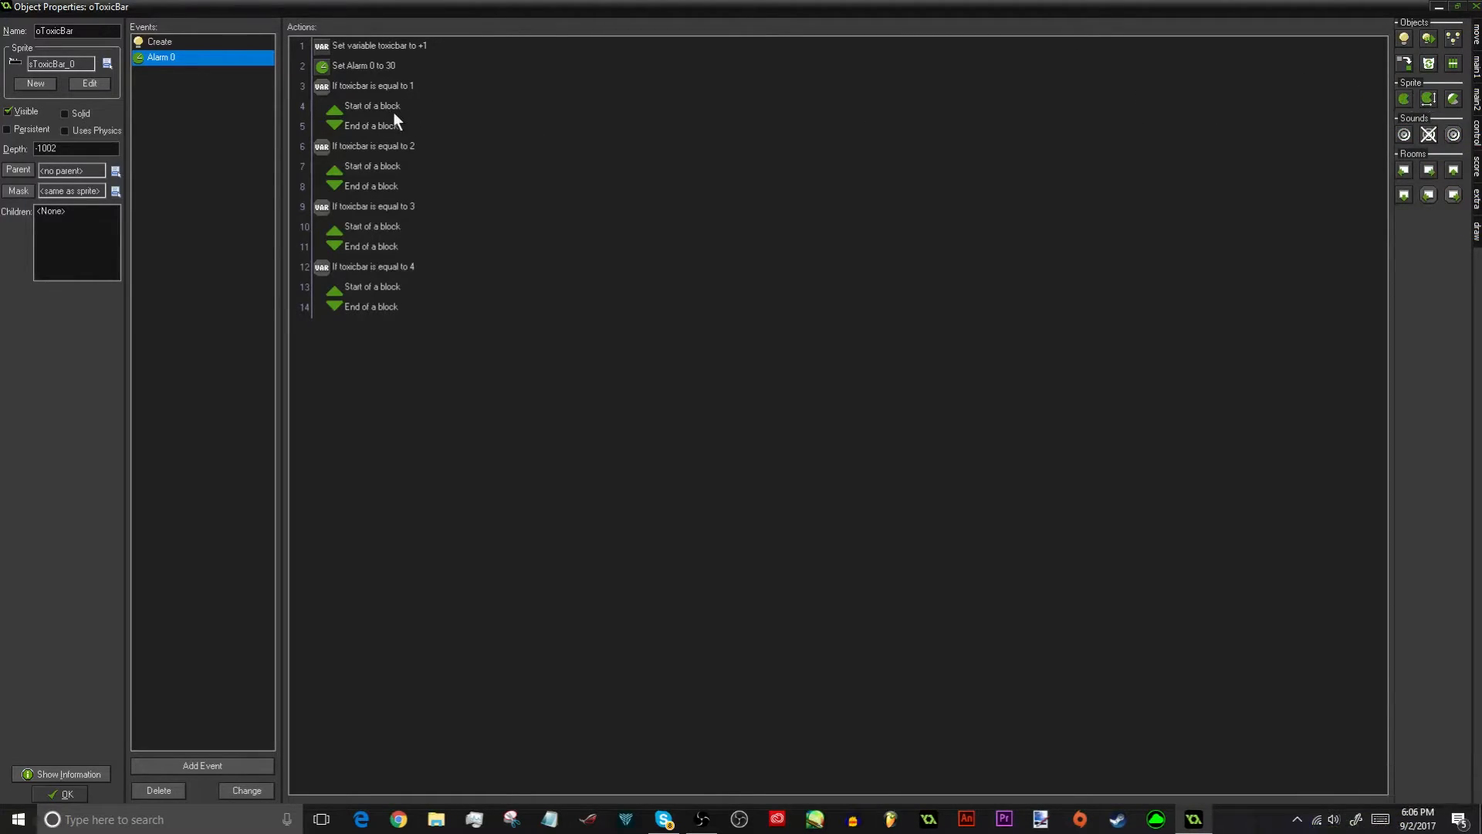
pyautogui.moveTo(393, 121); pyautogui.dragTo(395, 122)
pyautogui.click(767, 382)
pyautogui.moveTo(795, 454)
pyautogui.moveTo(690, 473)
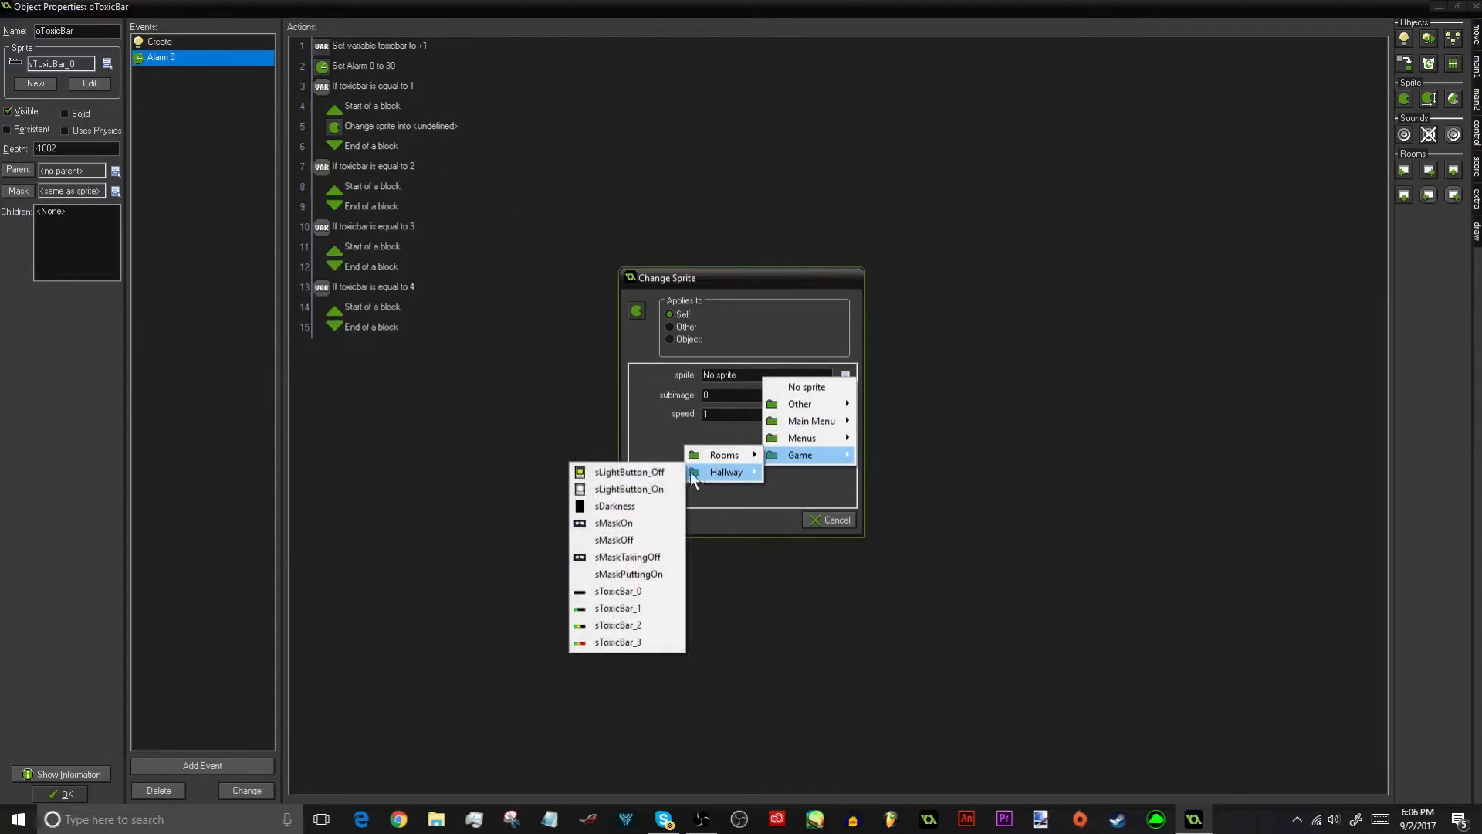
pyautogui.click(618, 607)
pyautogui.click(658, 519)
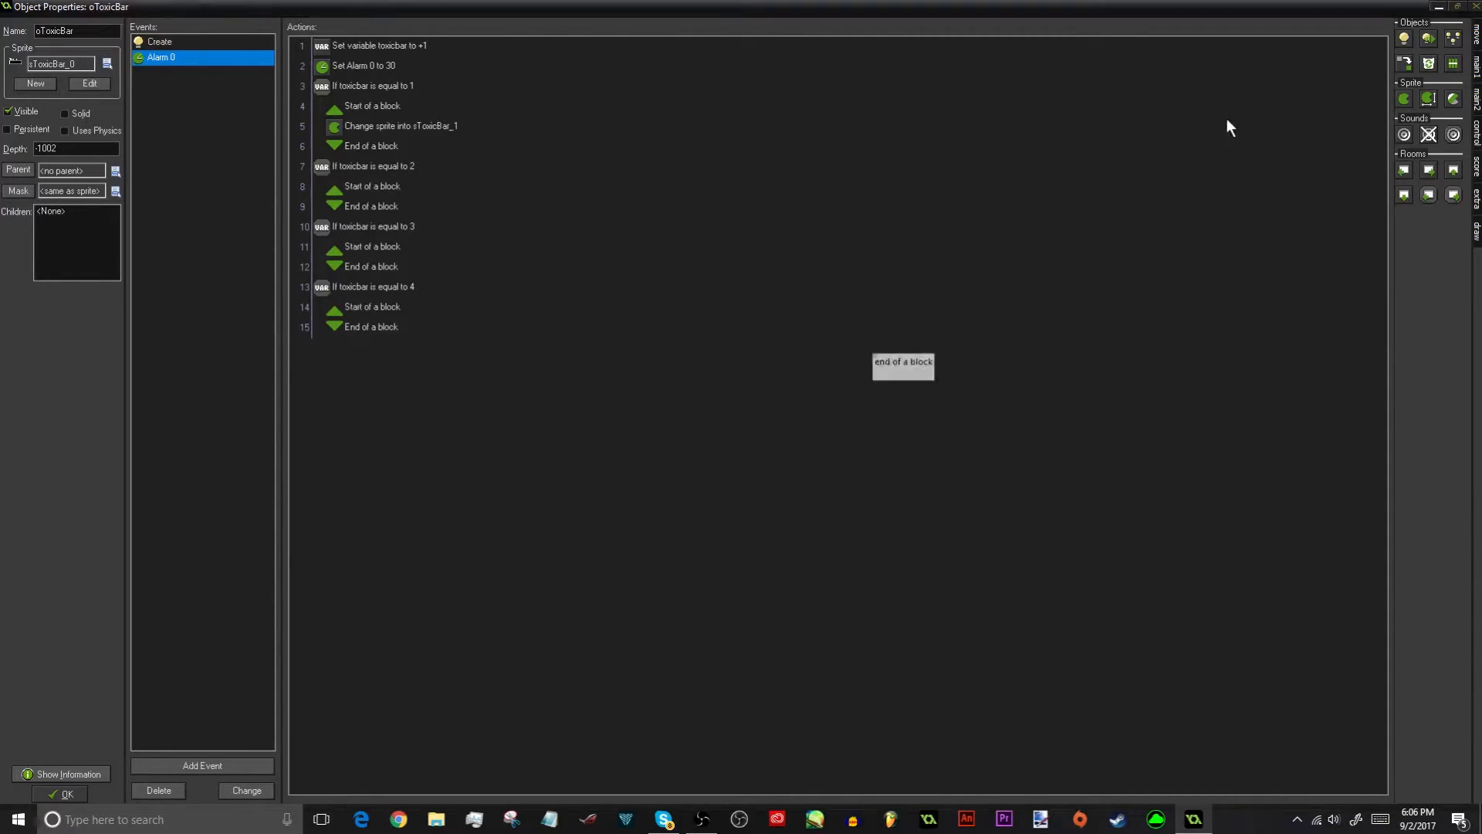
# Copy the Change Sprite action into the blocks for toxicbar equal to 2 and 3
pyautogui.click(402, 128)
pyautogui.click(374, 204)
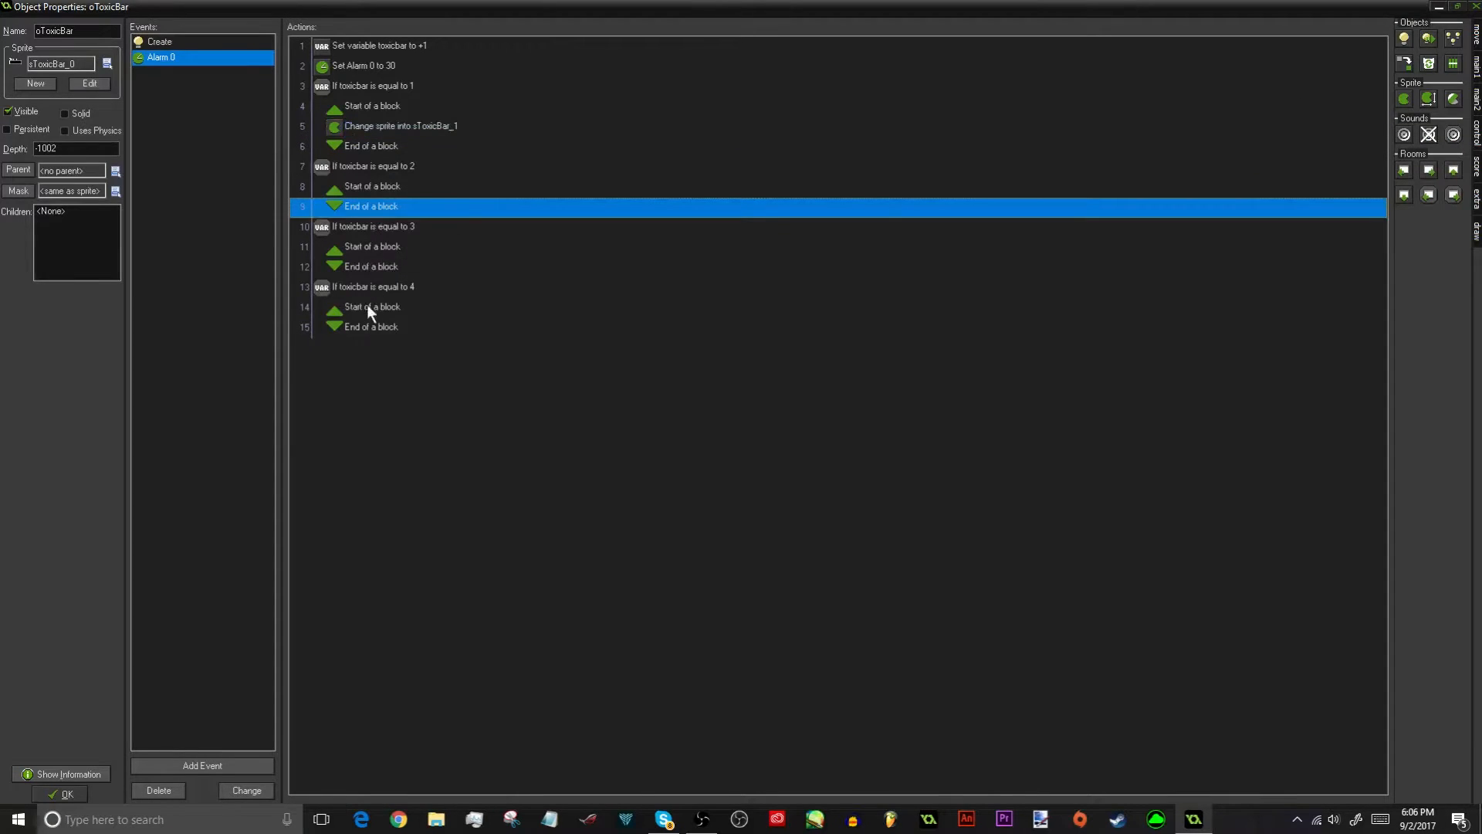
pyautogui.hotkey('ctrl', 'v')
pyautogui.click(362, 287)
pyautogui.hotkey('ctrl', 'v')
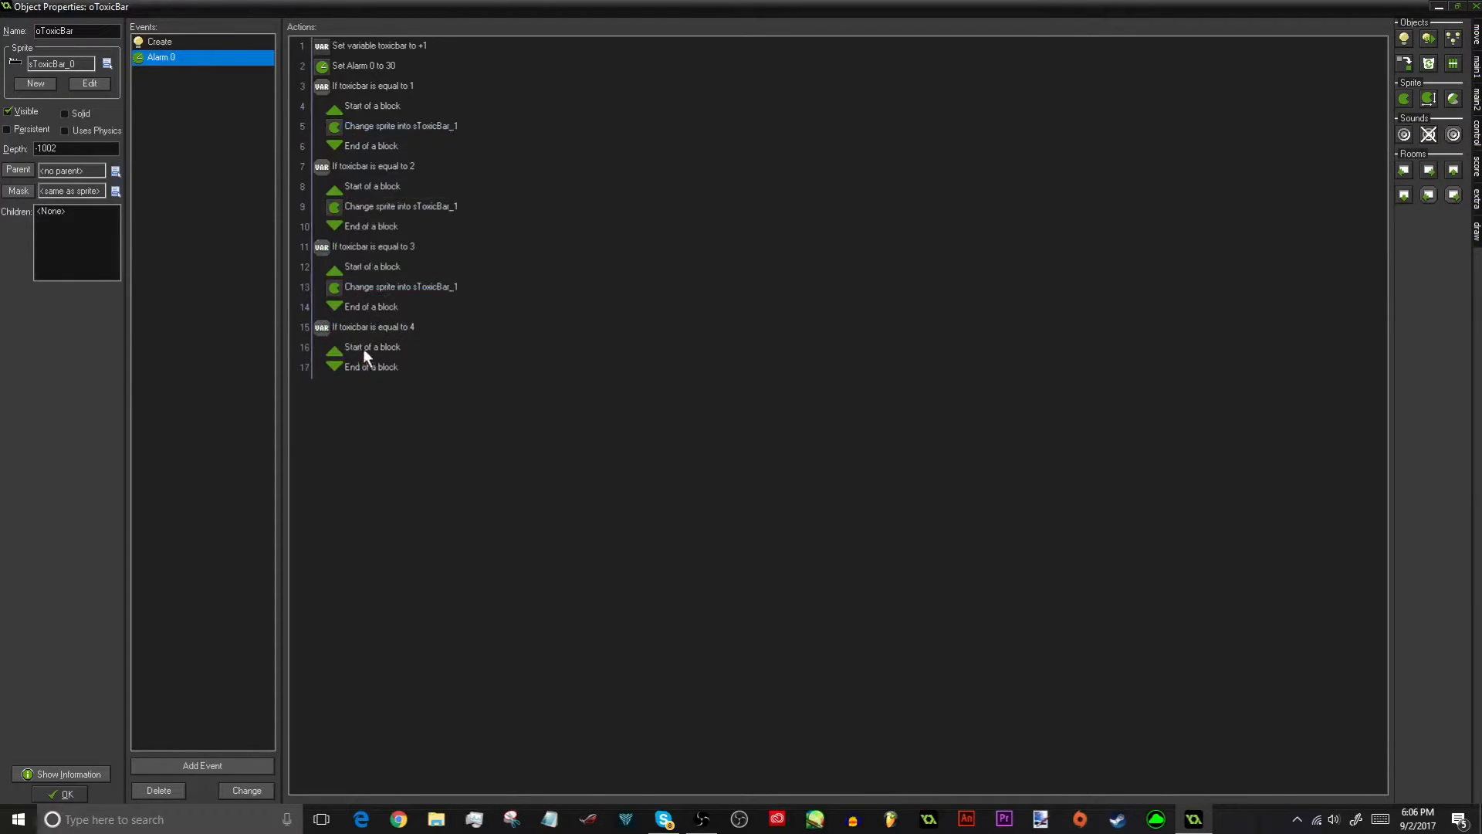
# Set the Change Sprite action in the block for toxicbar equal to 2 to sToxicBar_2
pyautogui.doubleClick(377, 207)
pyautogui.click(846, 376)
pyautogui.moveTo(789, 455)
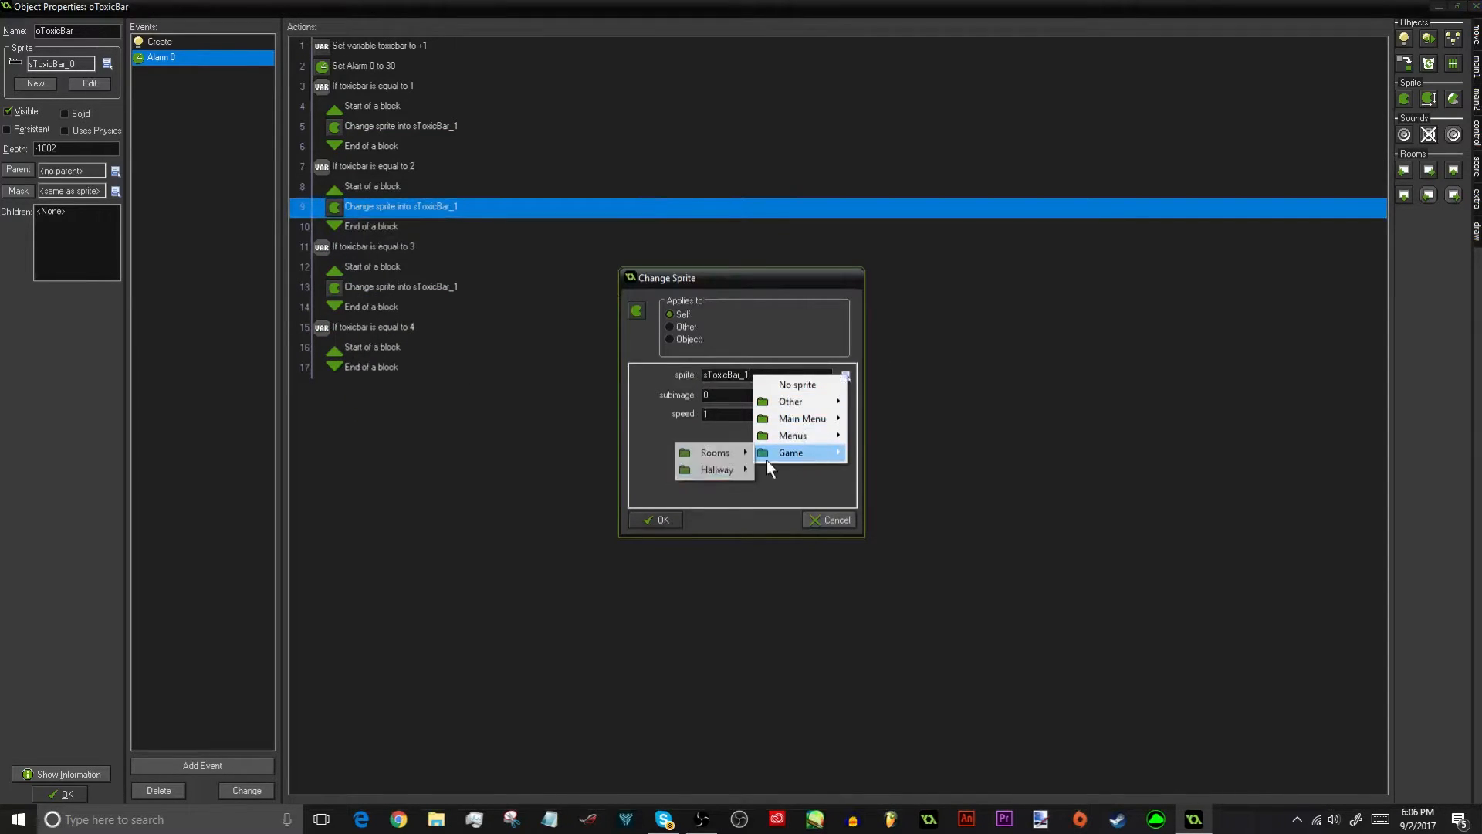
pyautogui.moveTo(638, 473)
pyautogui.click(610, 614)
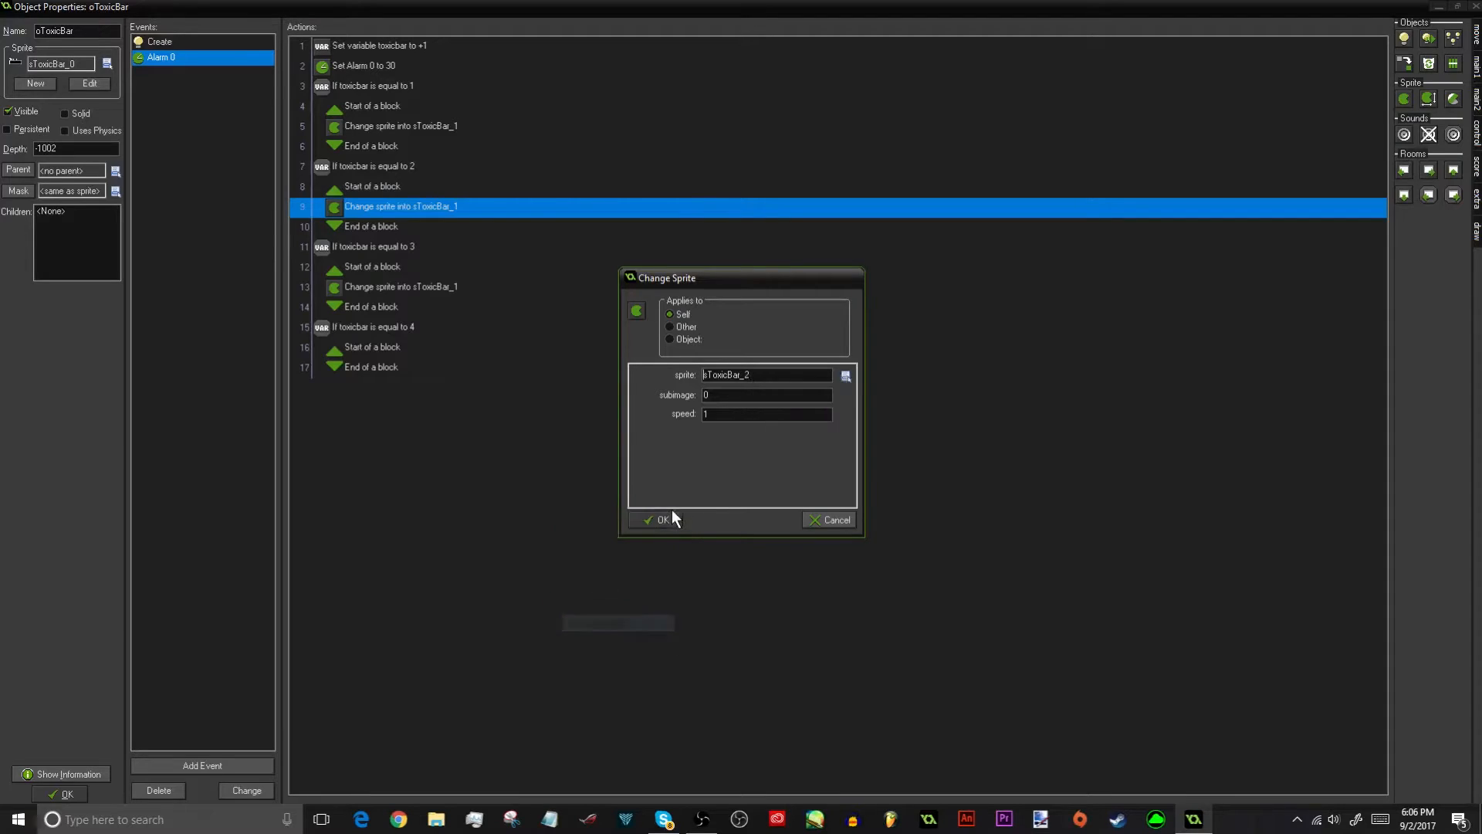
pyautogui.click(671, 517)
# Set the Change Sprite action in the block for toxicbar equal to 3 to sToxicBar_3
pyautogui.doubleClick(411, 286)
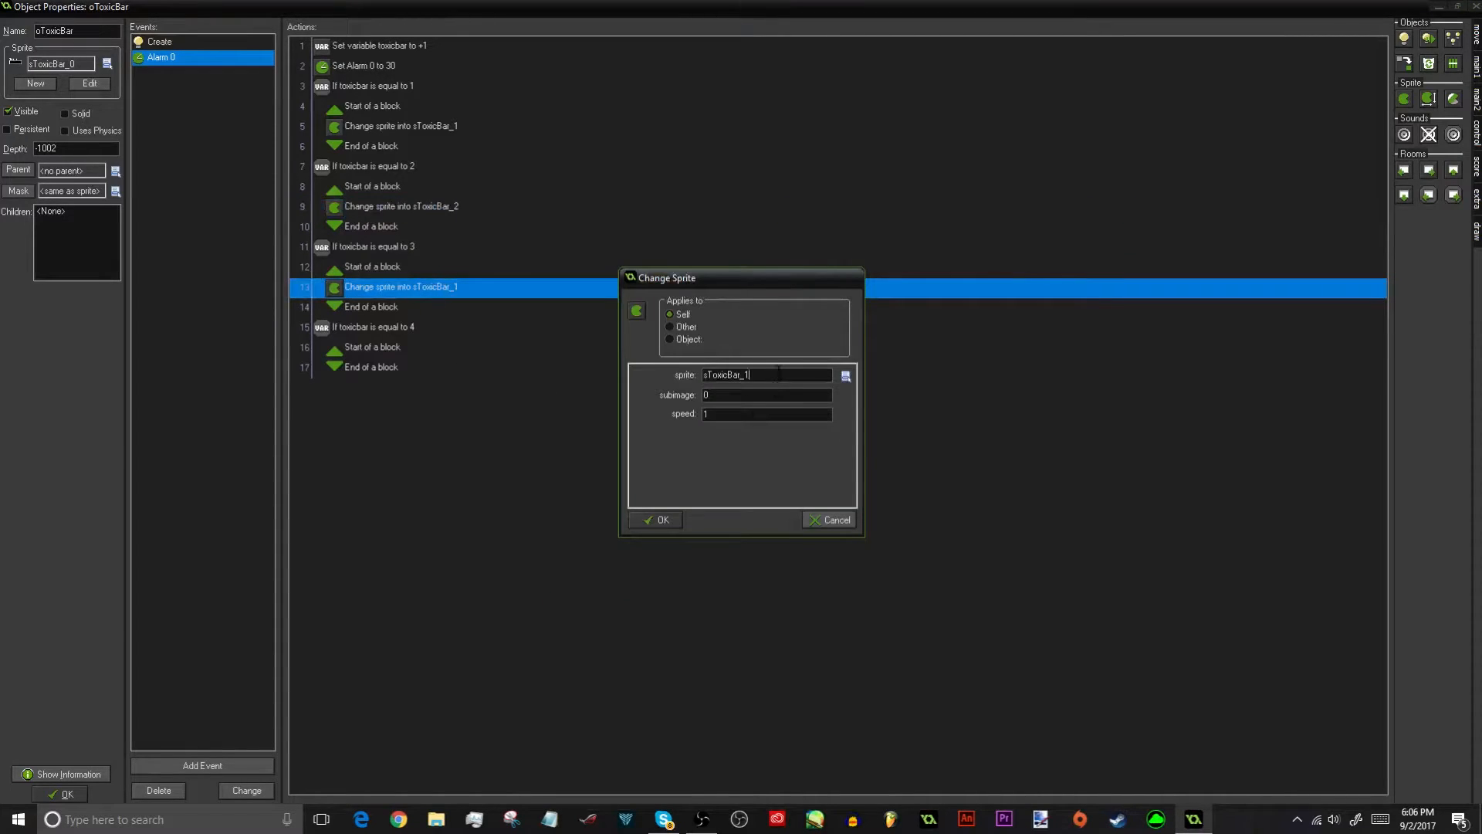
pyautogui.click(846, 376)
pyautogui.moveTo(812, 454)
pyautogui.moveTo(761, 471)
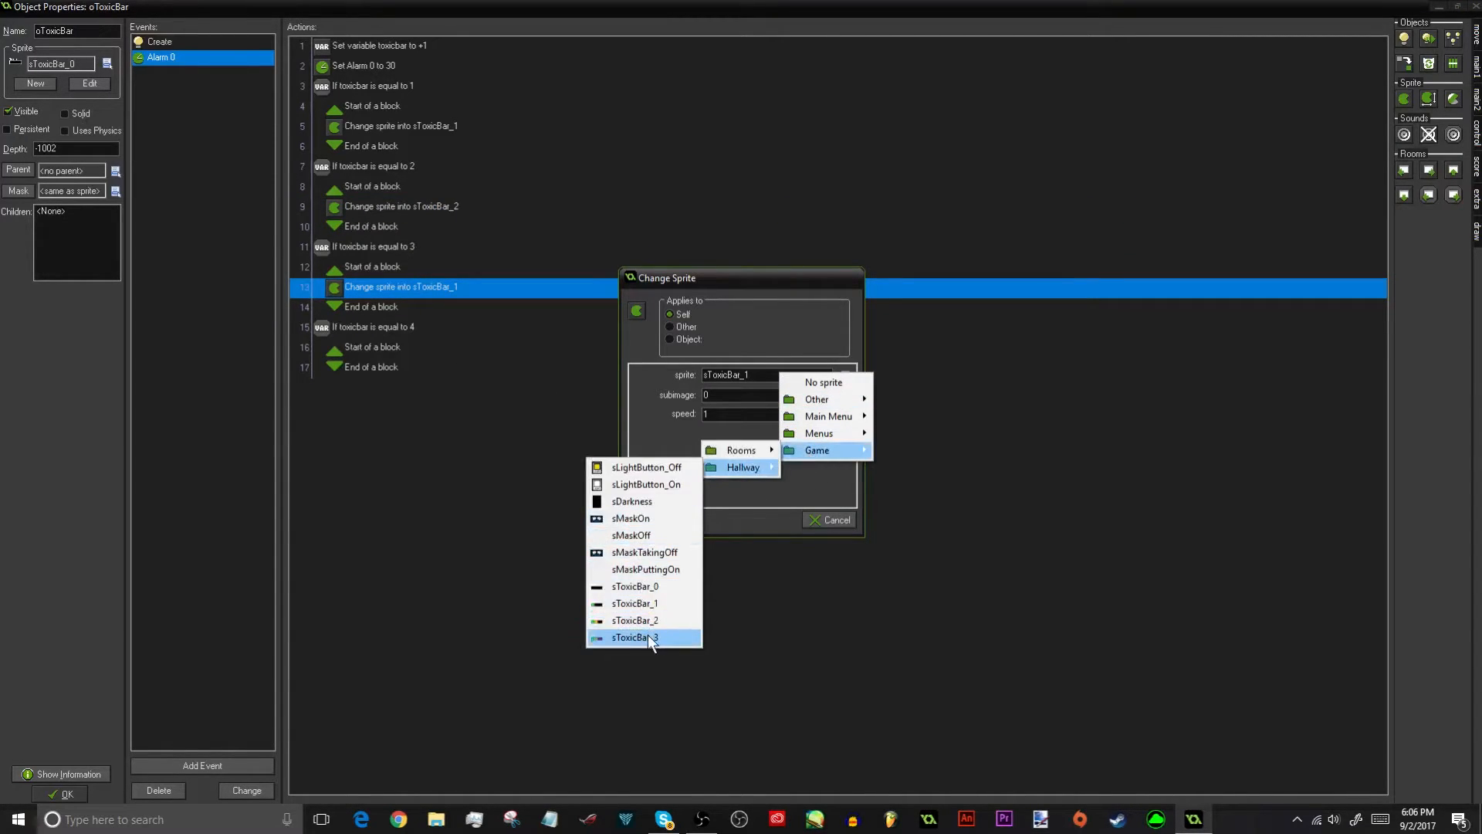
pyautogui.click(641, 637)
pyautogui.click(661, 520)
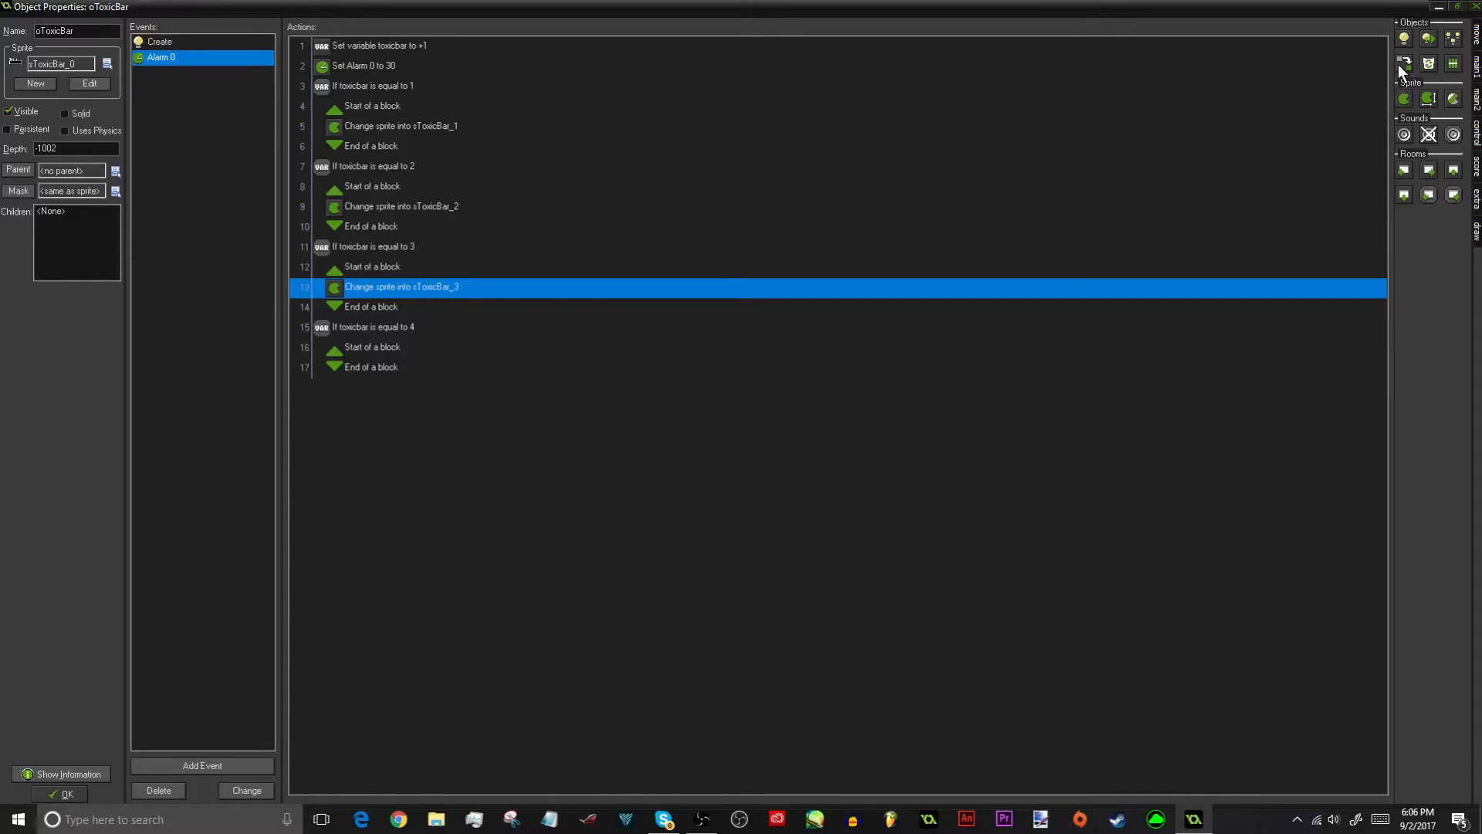
# In the block for toxicbar equal to 4, add a Destroy Instance action and, above it, a Change Instance action applied to object oMaskOn
pyautogui.moveTo(1429, 64); pyautogui.dragTo(377, 363)
pyautogui.click(661, 518)
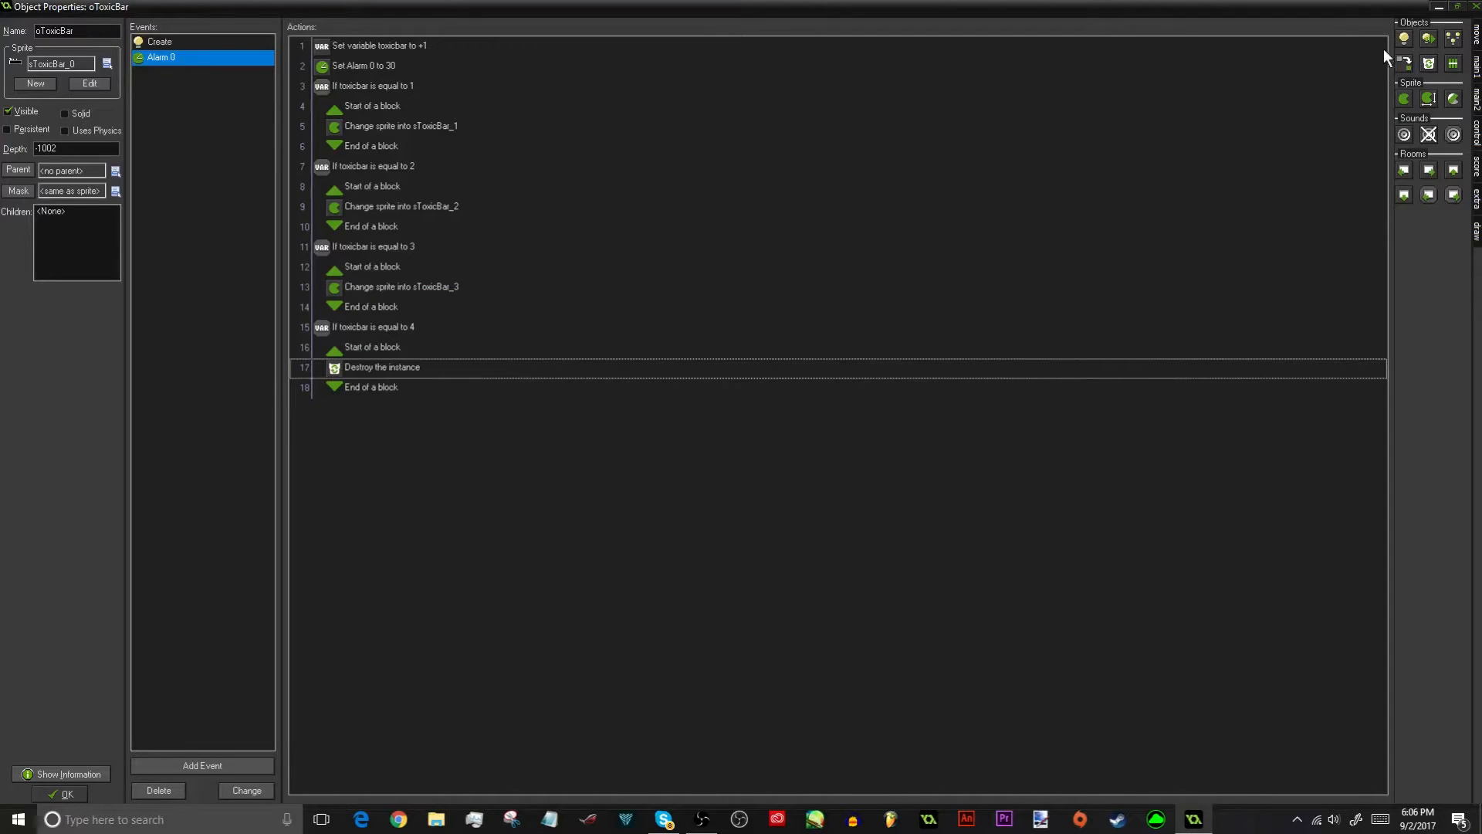
pyautogui.moveTo(1407, 64); pyautogui.dragTo(402, 369)
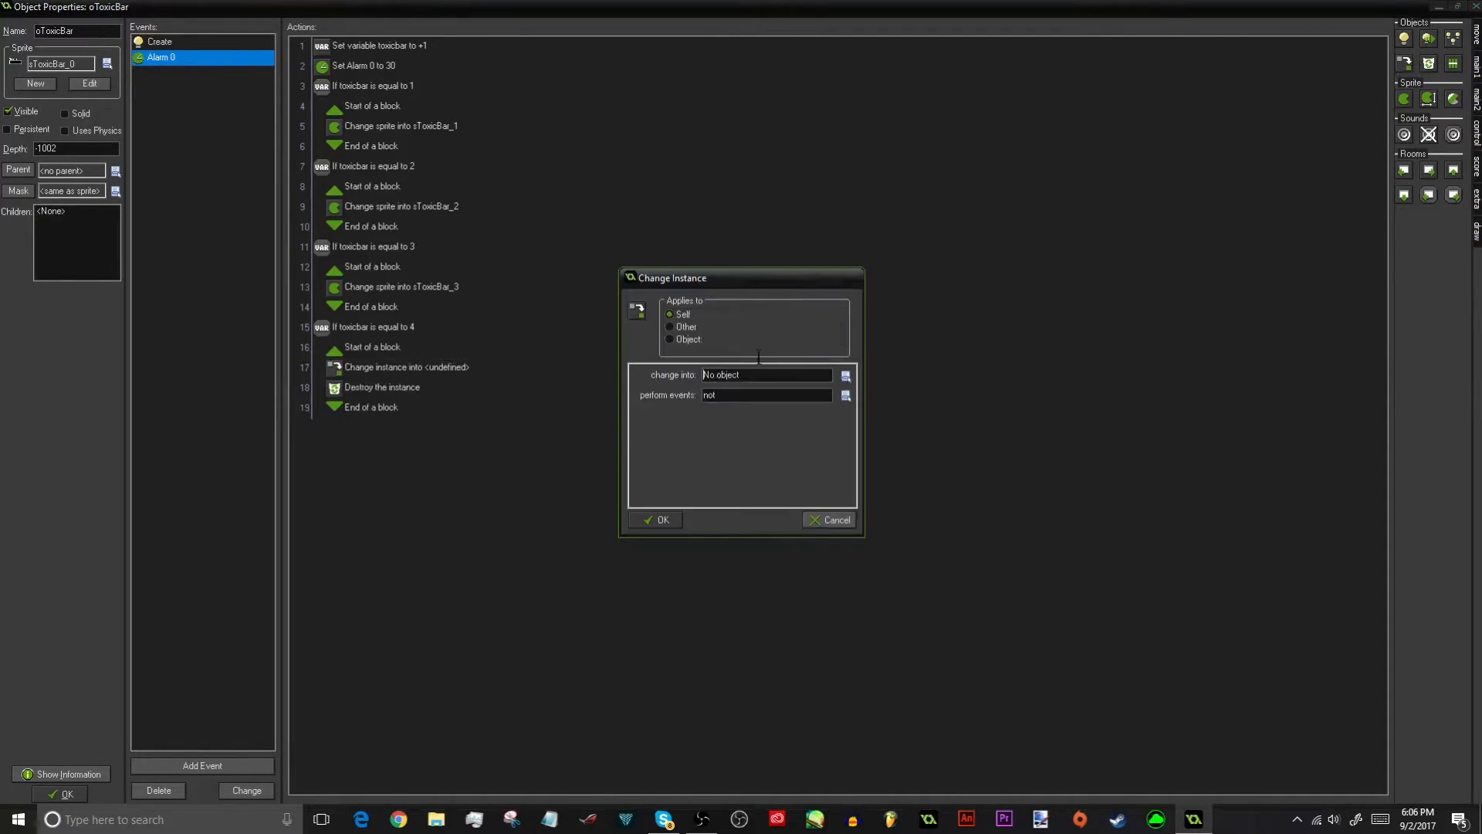
pyautogui.click(748, 374)
pyautogui.moveTo(789, 453)
pyautogui.moveTo(732, 471)
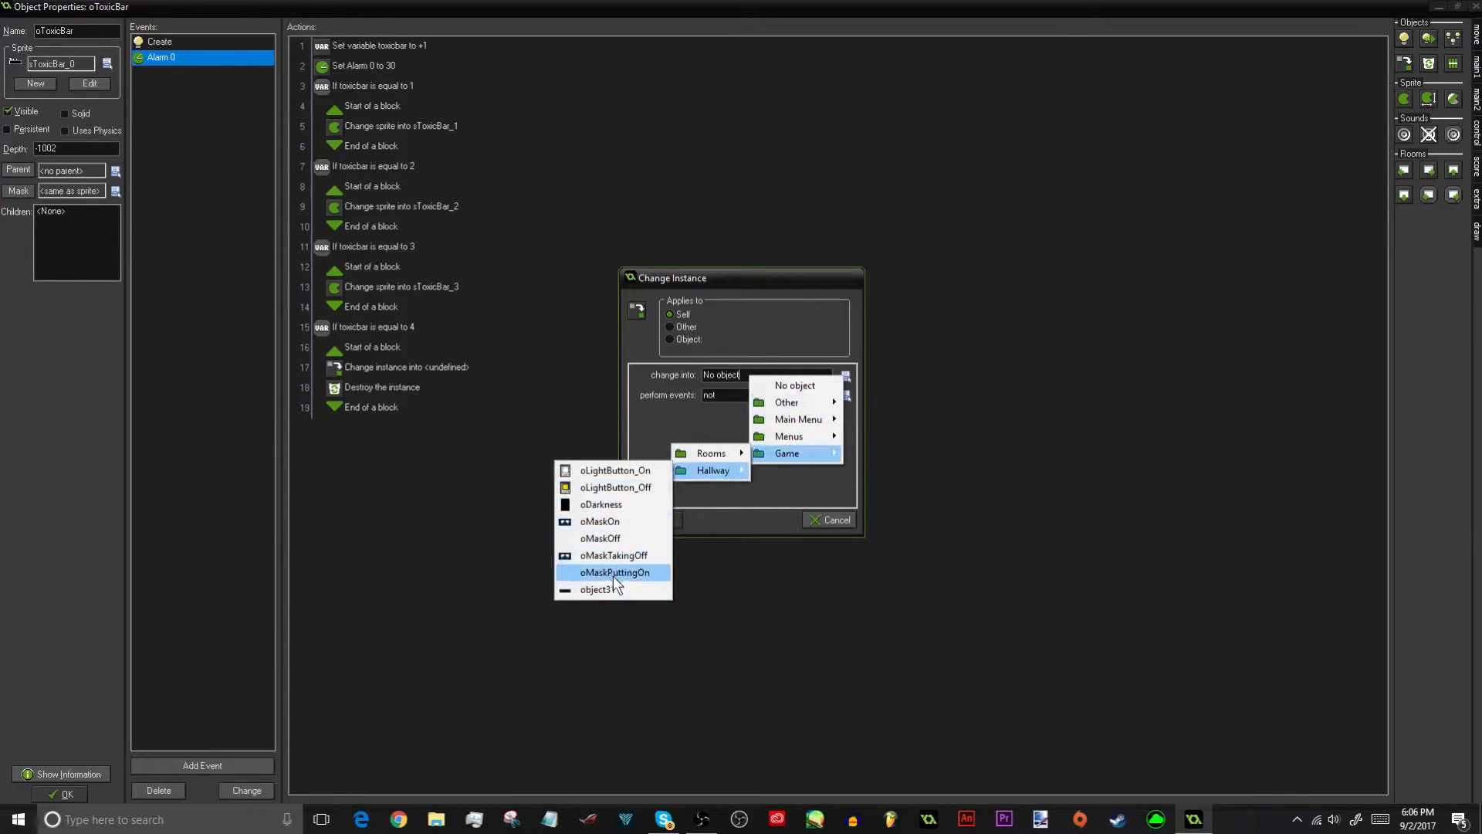
pyautogui.click(708, 490)
pyautogui.click(701, 338)
pyautogui.click(735, 340)
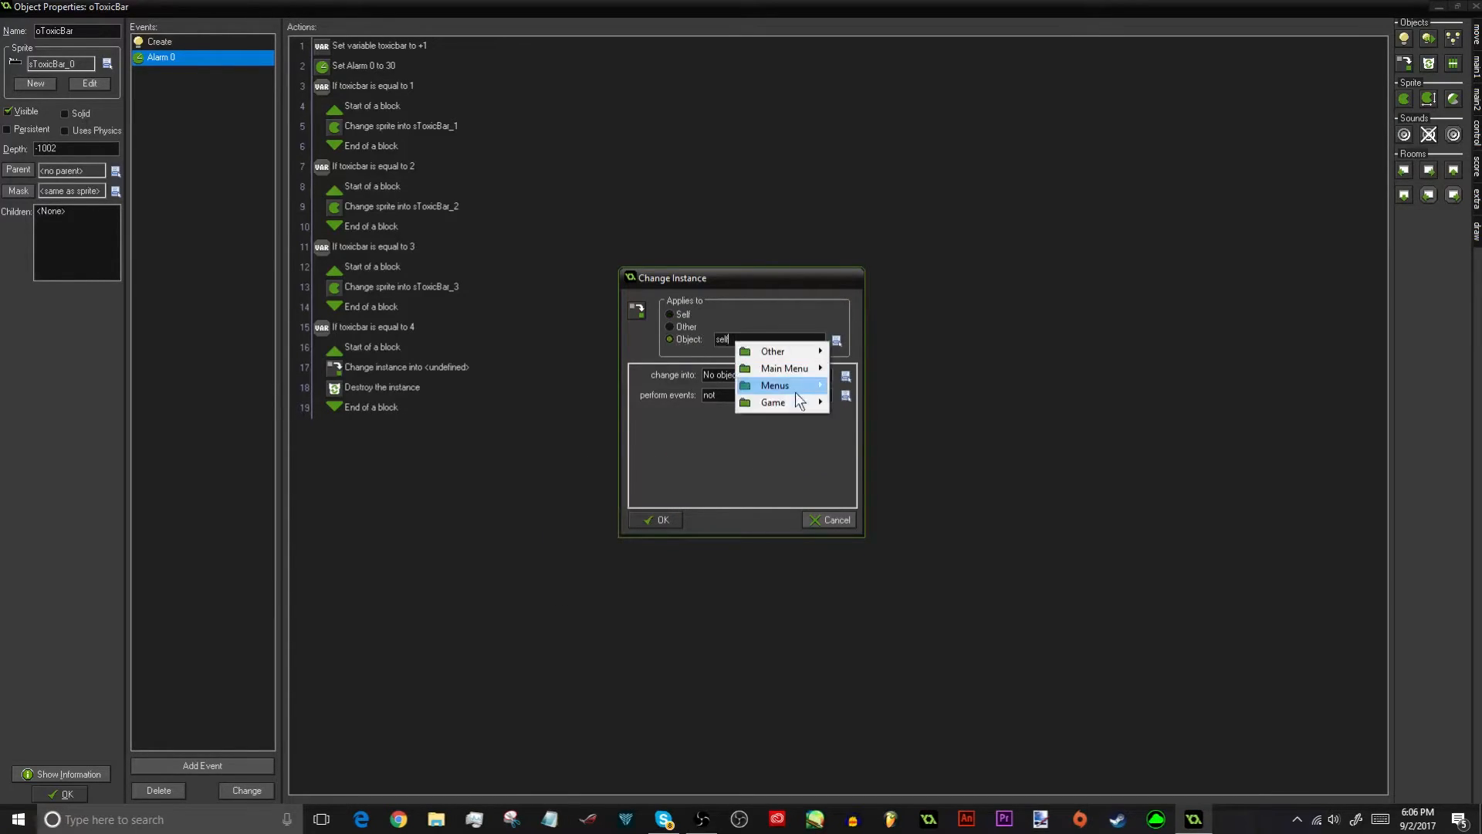
pyautogui.moveTo(793, 403)
pyautogui.moveTo(707, 420)
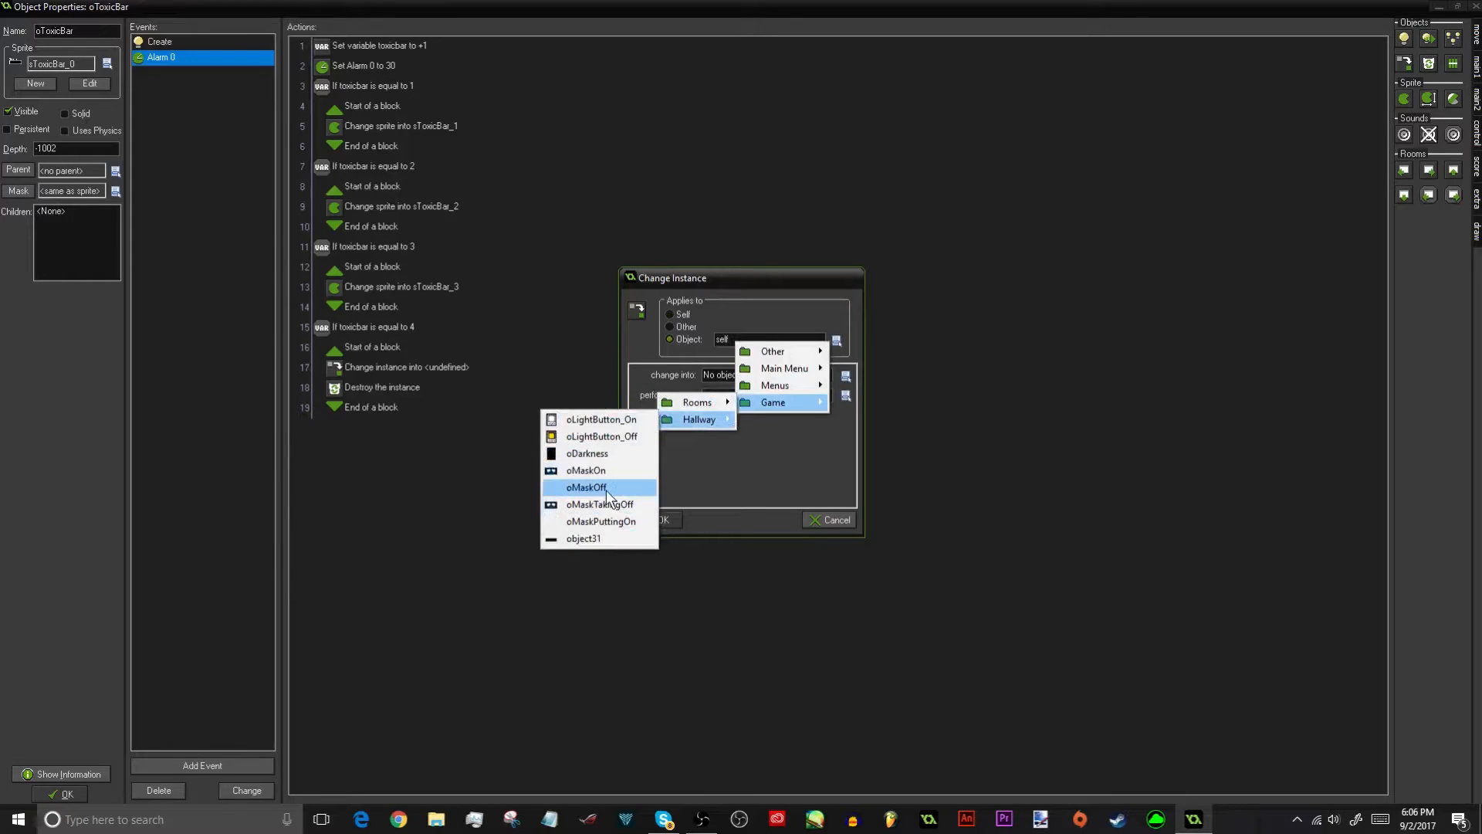
pyautogui.click(609, 473)
# Set the Change Instance action to change into oMaskTakingOff with perform events set to yes
pyautogui.click(761, 378)
pyautogui.moveTo(825, 454)
pyautogui.moveTo(713, 470)
pyautogui.click(605, 554)
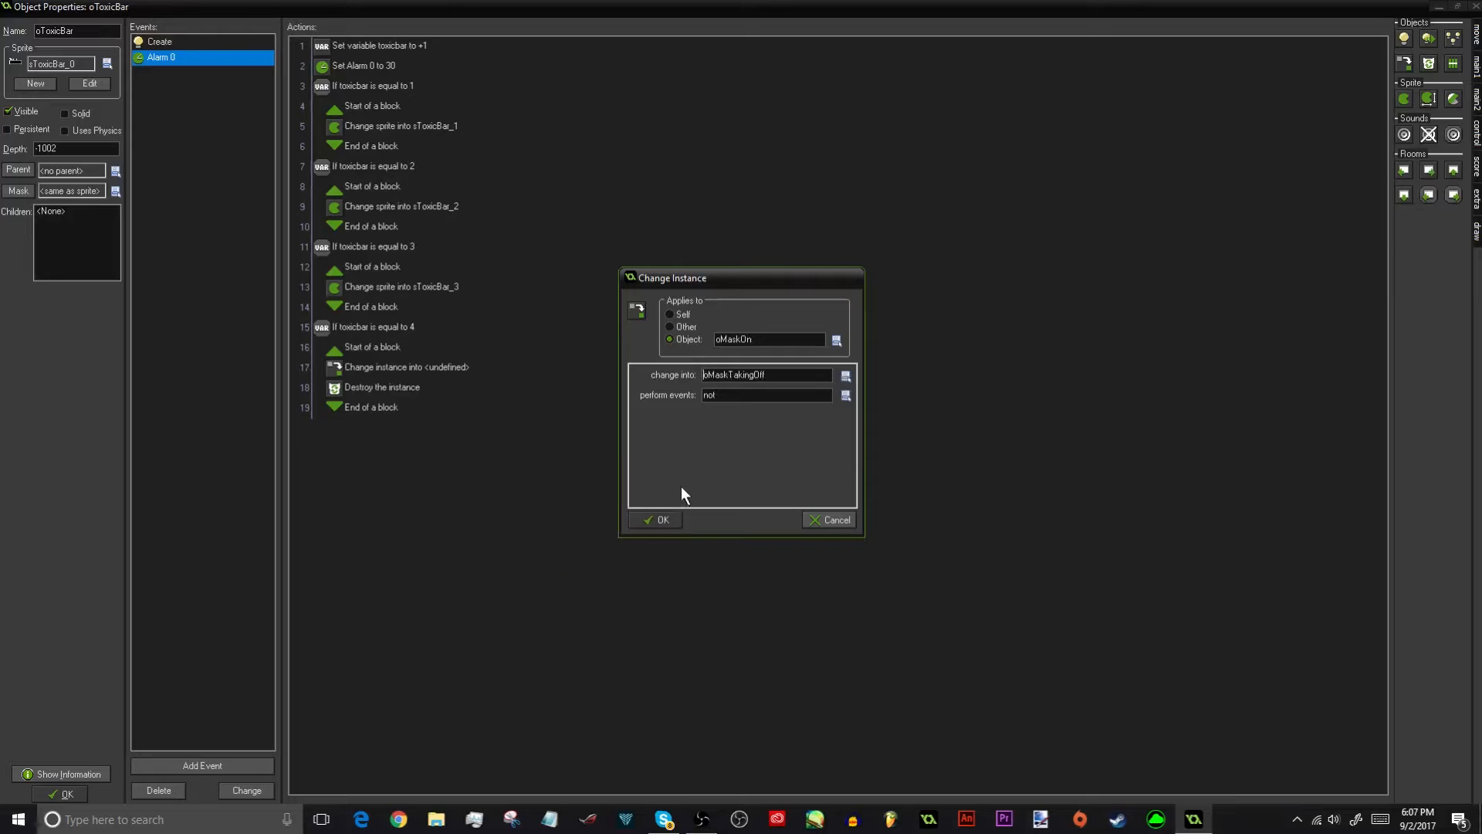
pyautogui.click(713, 396)
pyautogui.click(730, 424)
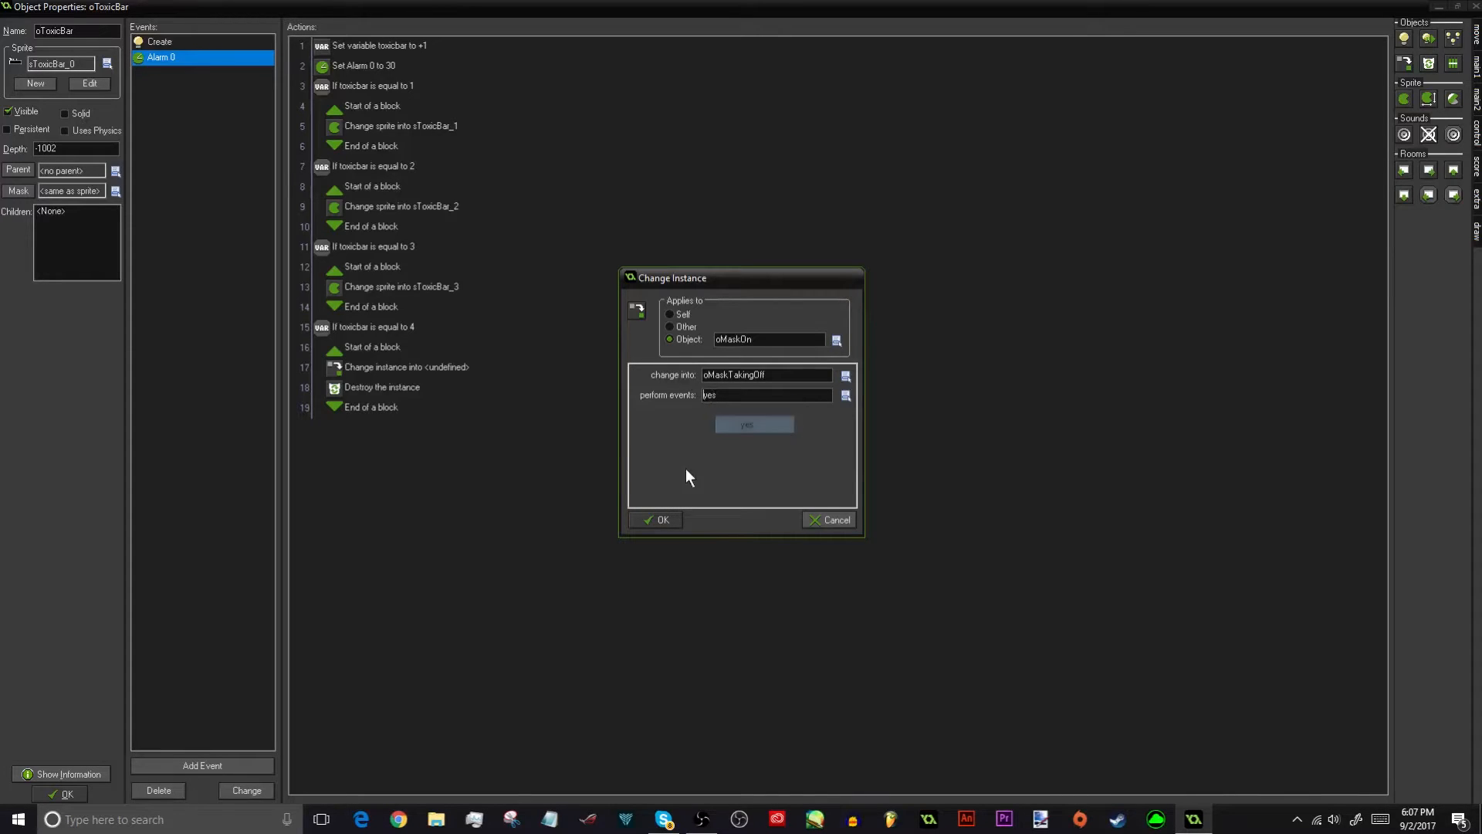
pyautogui.click(665, 517)
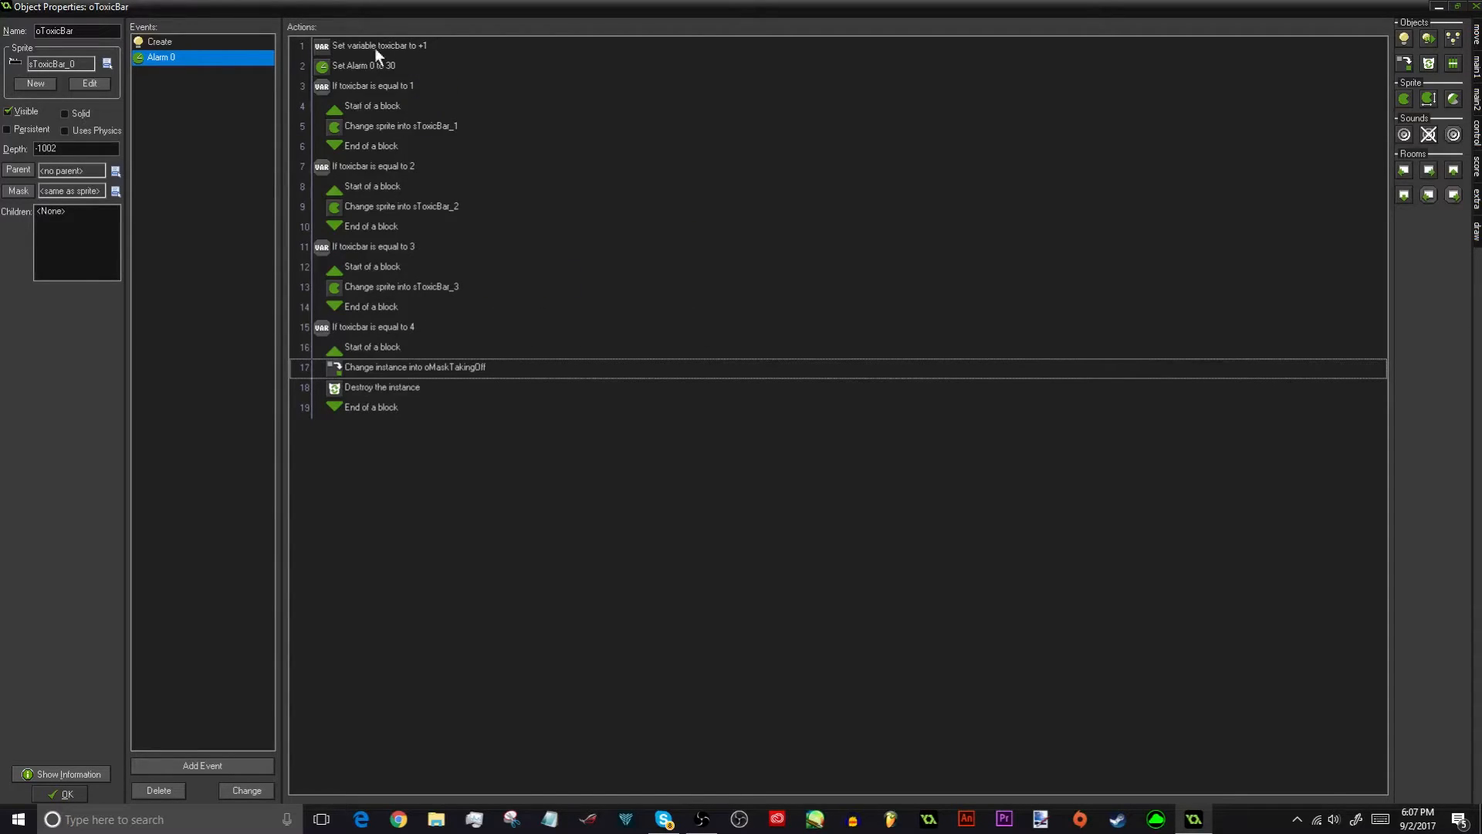
# Set the value of the first toxicbar test to 2
pyautogui.click(373, 74)
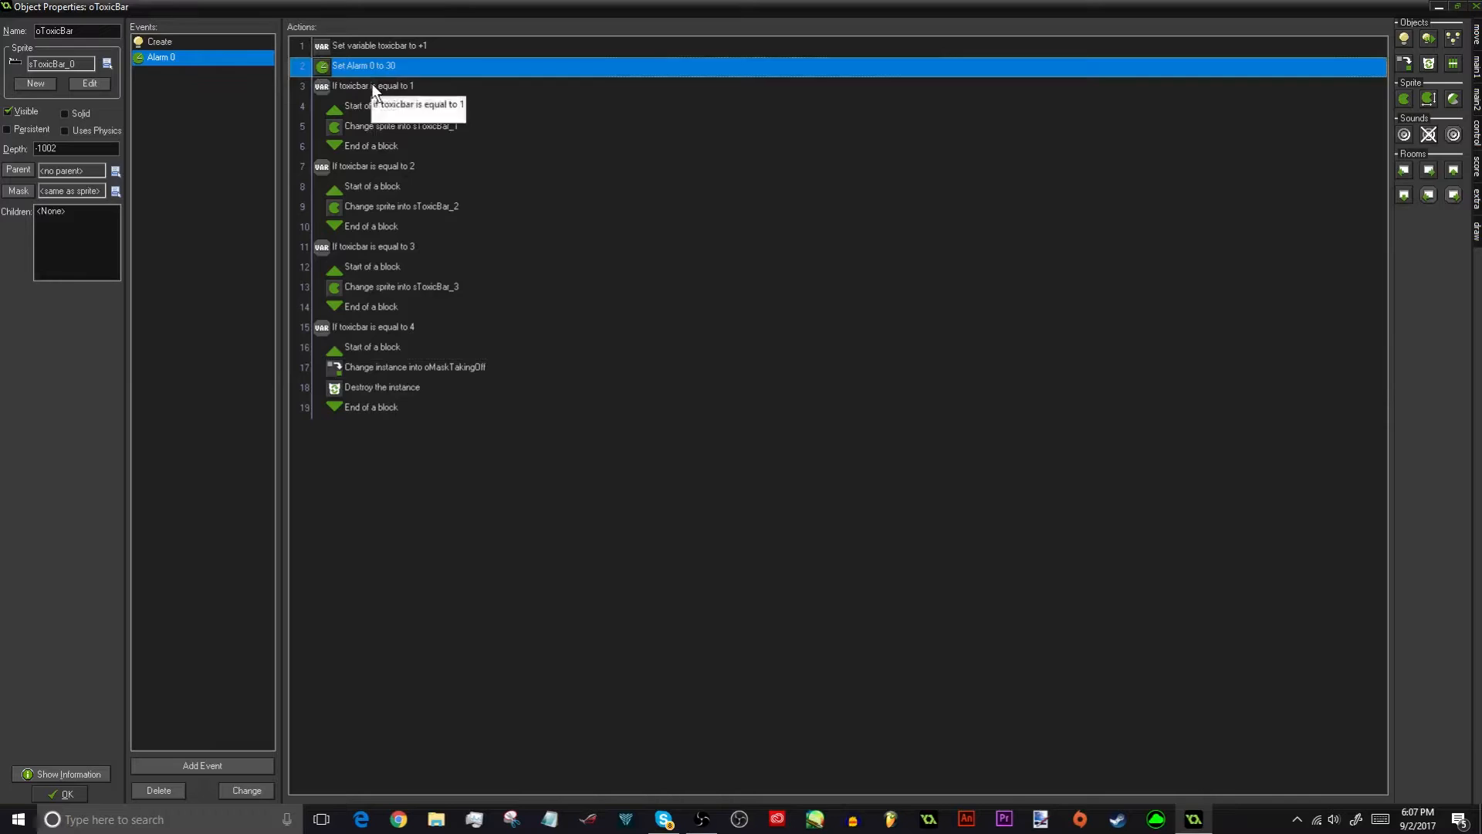
pyautogui.doubleClick(372, 85)
pyautogui.press('Tab')
pyautogui.write('2')
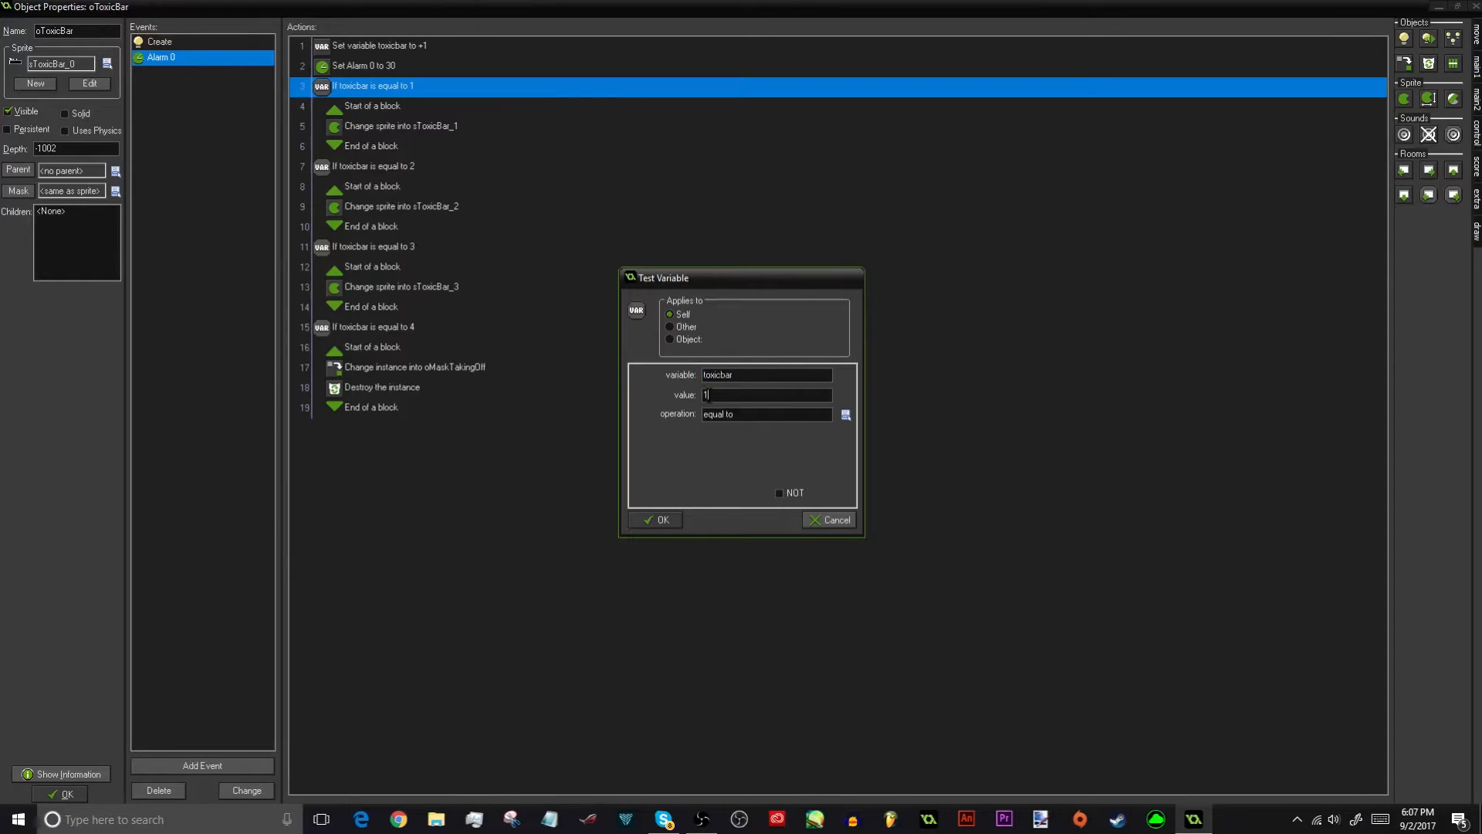
pyautogui.click(664, 520)
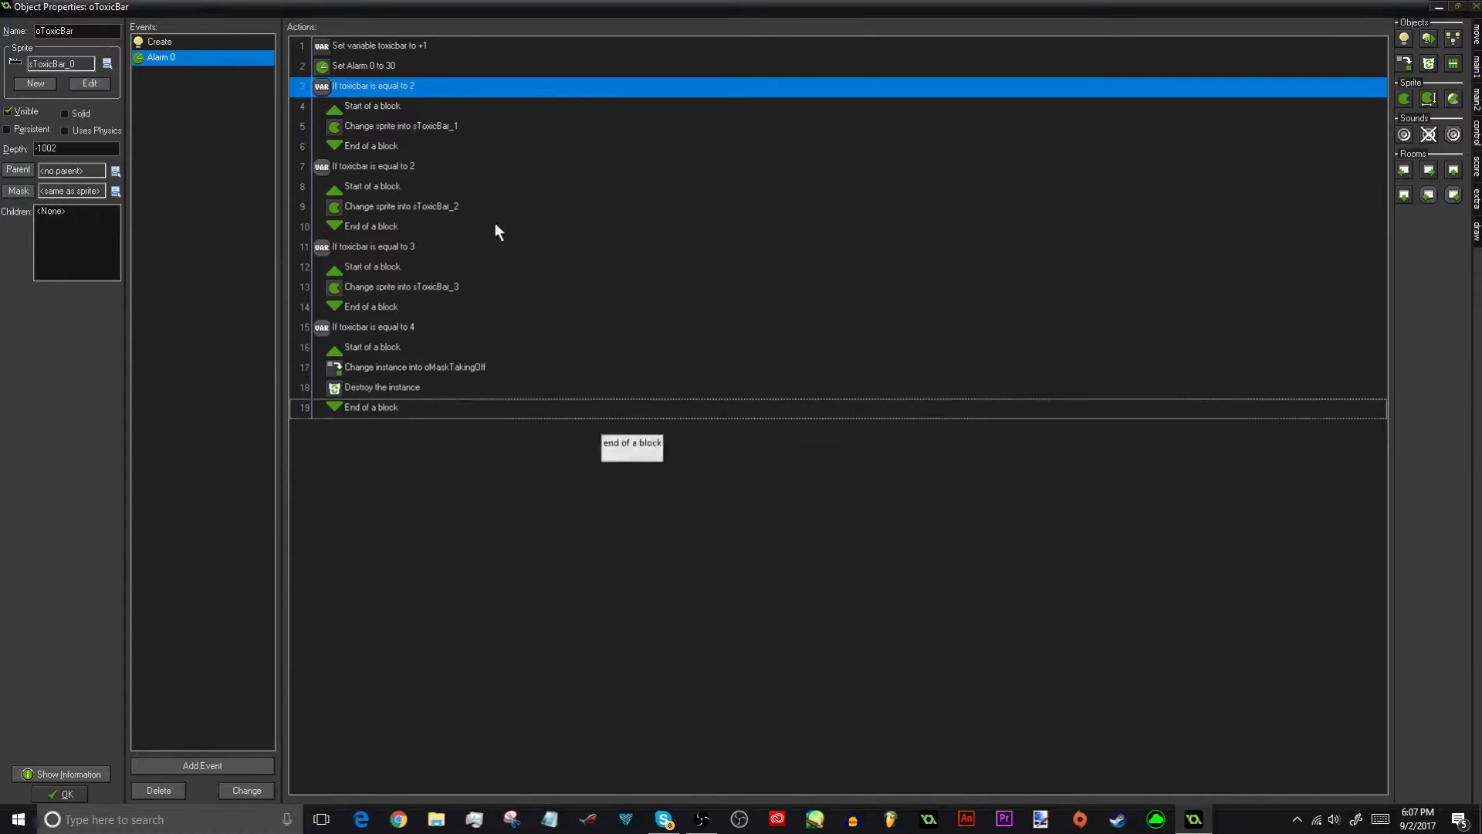
# Set the value of the second toxicbar test, above the sToxicBar_2 sprite change, to 4
pyautogui.doubleClick(420, 168)
pyautogui.press('Tab')
pyautogui.write('4')
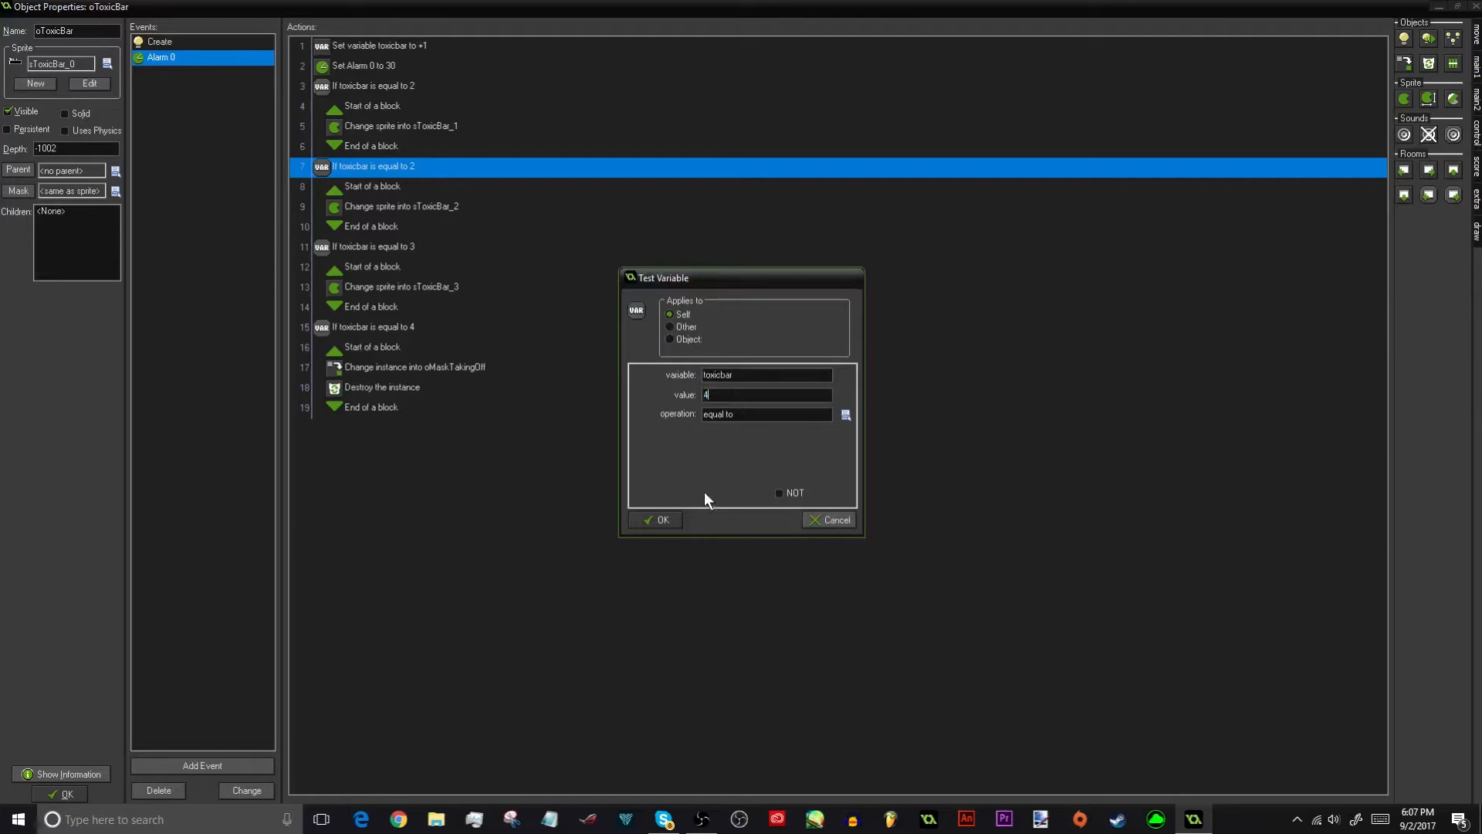
pyautogui.click(664, 520)
# Set the value of the third toxicbar test, above the sToxicBar_3 sprite change, to 6
pyautogui.click(383, 247)
pyautogui.doubleClick(382, 248)
pyautogui.press('Tab')
pyautogui.write('6')
pyautogui.click(666, 518)
# Set the value of the last toxicbar test, above the change into oMaskTakingOff, to 8
pyautogui.click(396, 327)
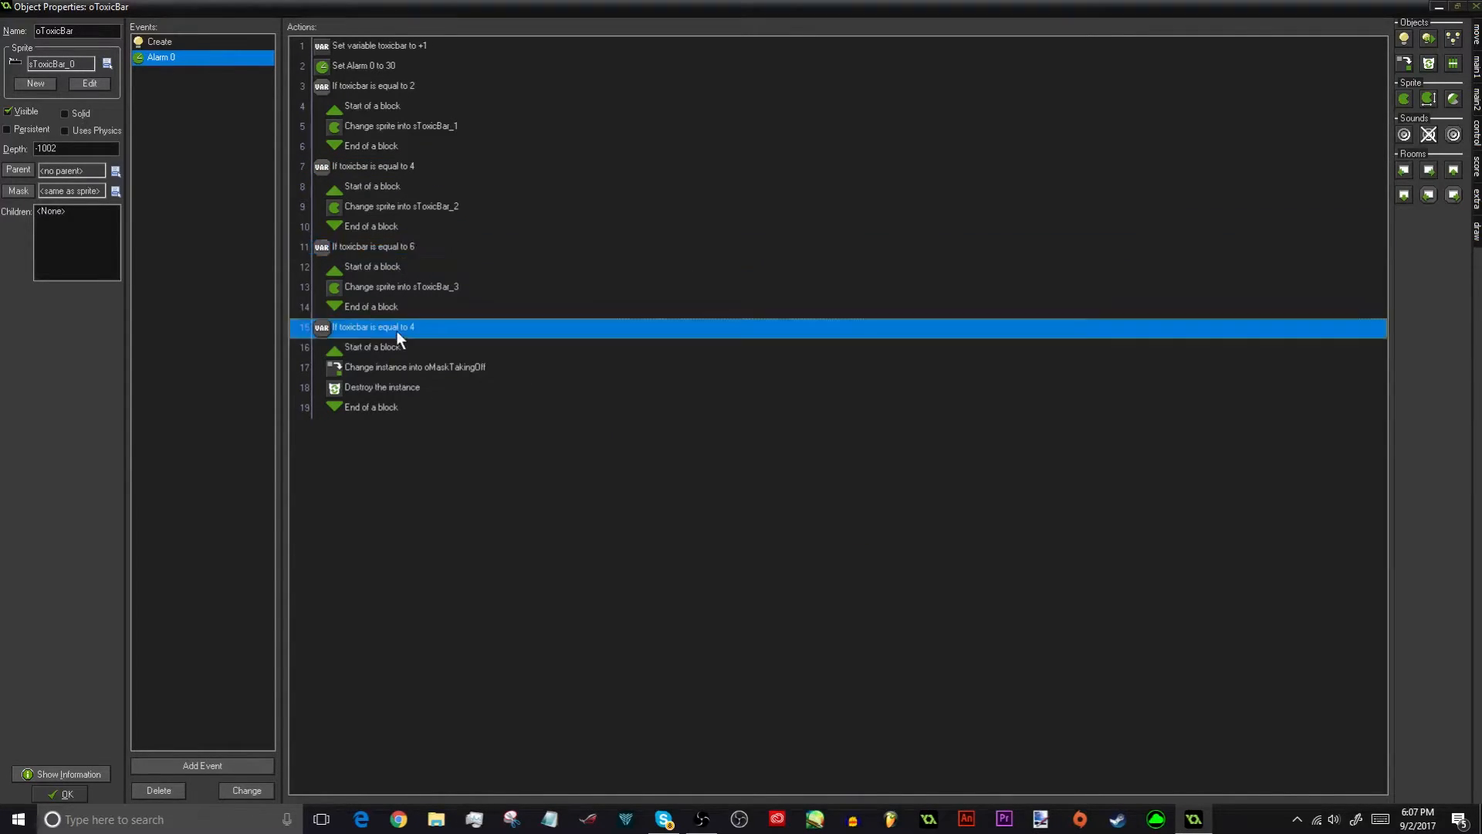
pyautogui.doubleClick(396, 327)
pyautogui.press('Tab')
pyautogui.write('7')
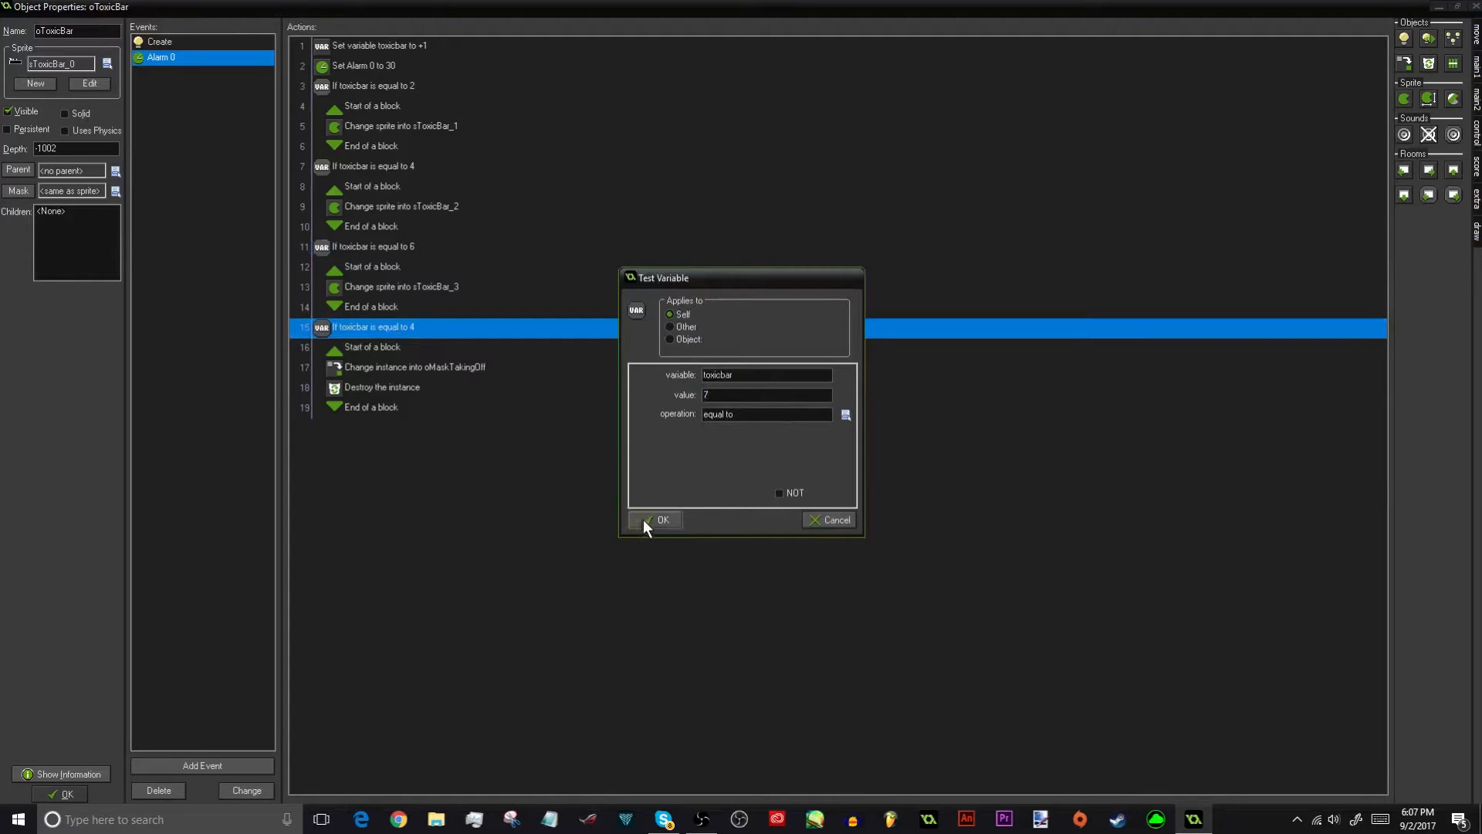
pyautogui.press('BackSpace')
pyautogui.write('8')
pyautogui.press('Return')
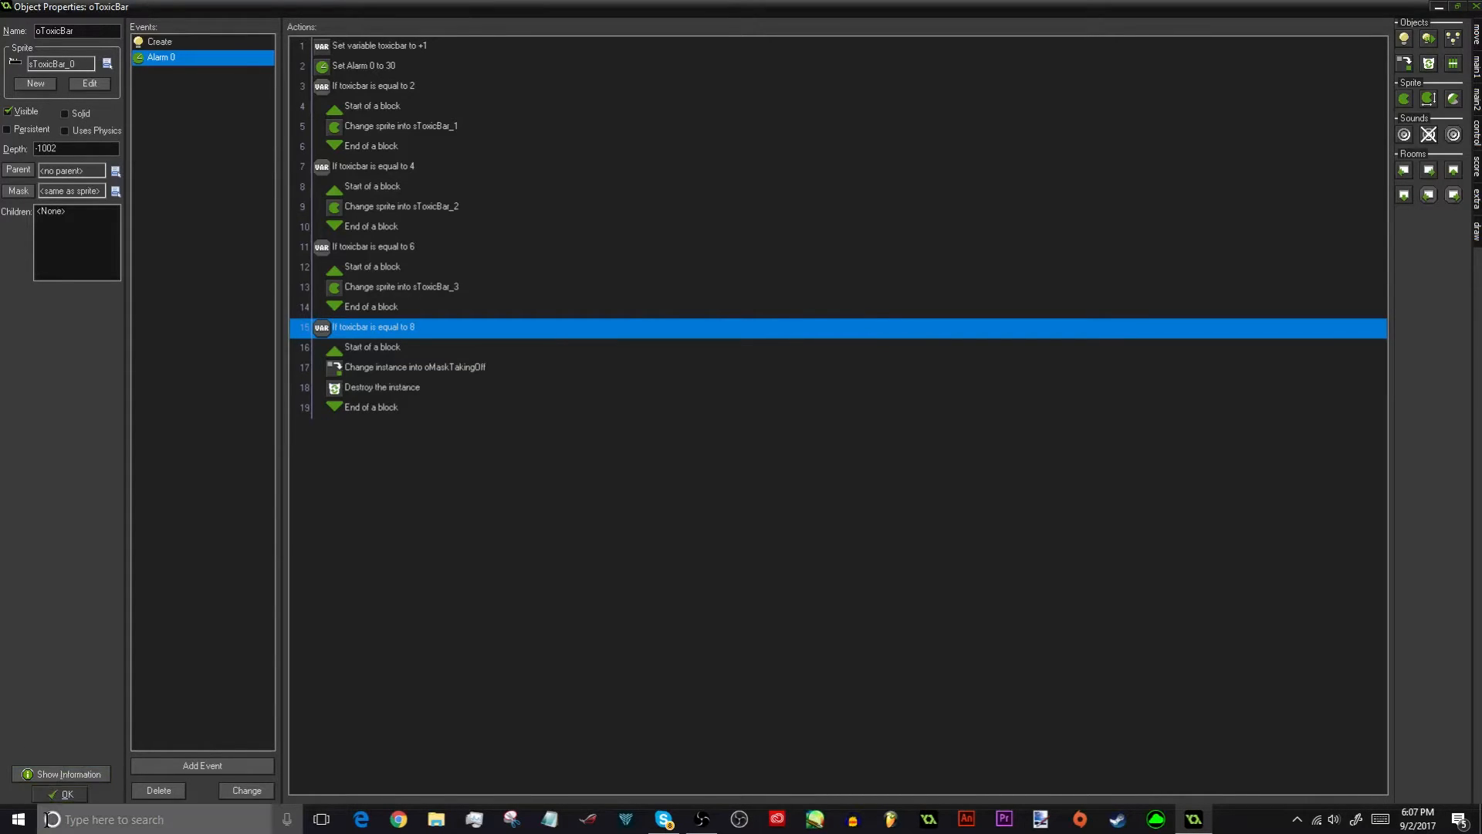
# Close the oToxicBar object and place an oMaskOn instance at position 0, 0 in room rmNight1
pyautogui.click(63, 795)
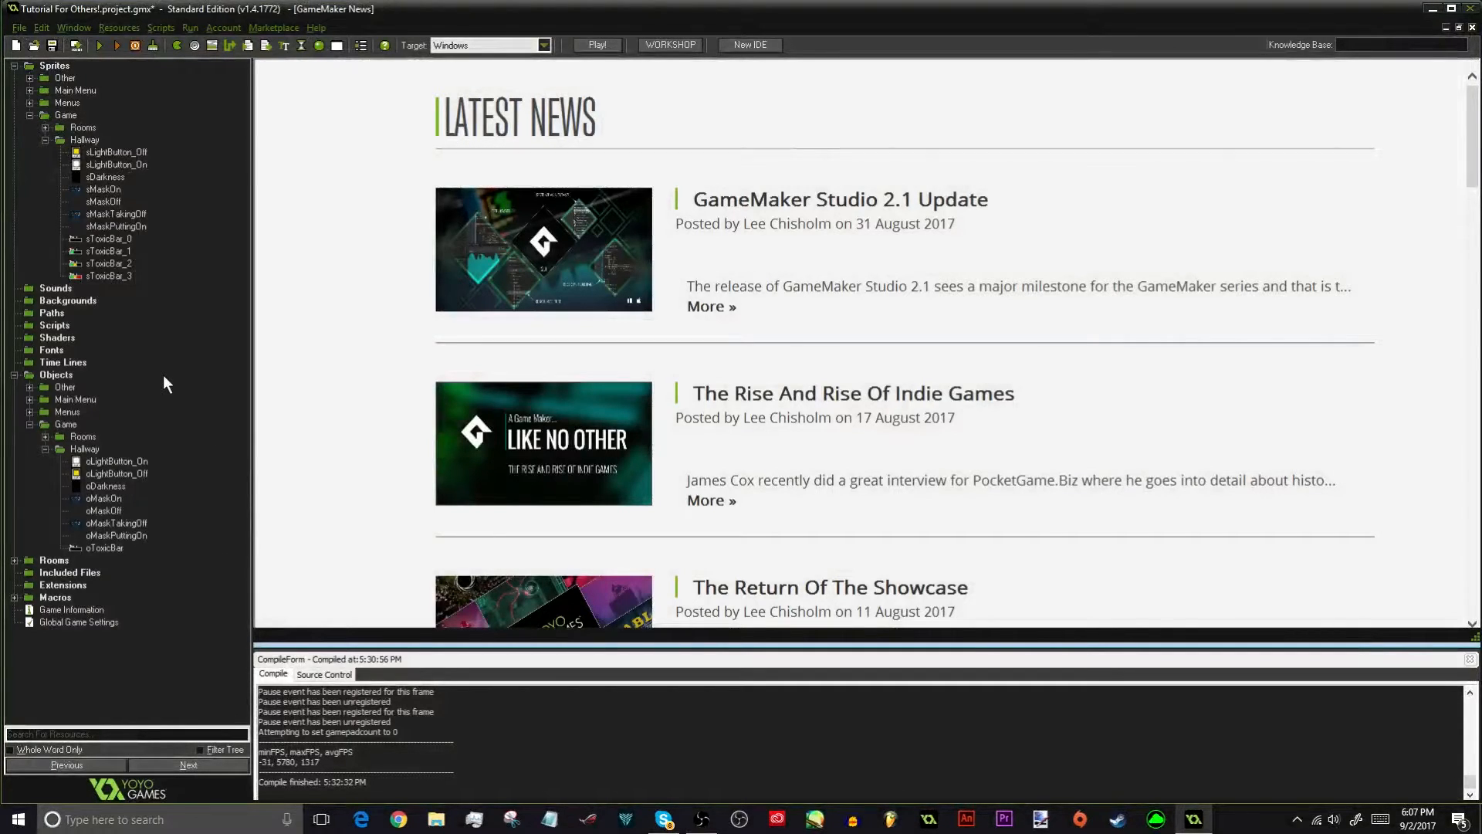
pyautogui.click(19, 561)
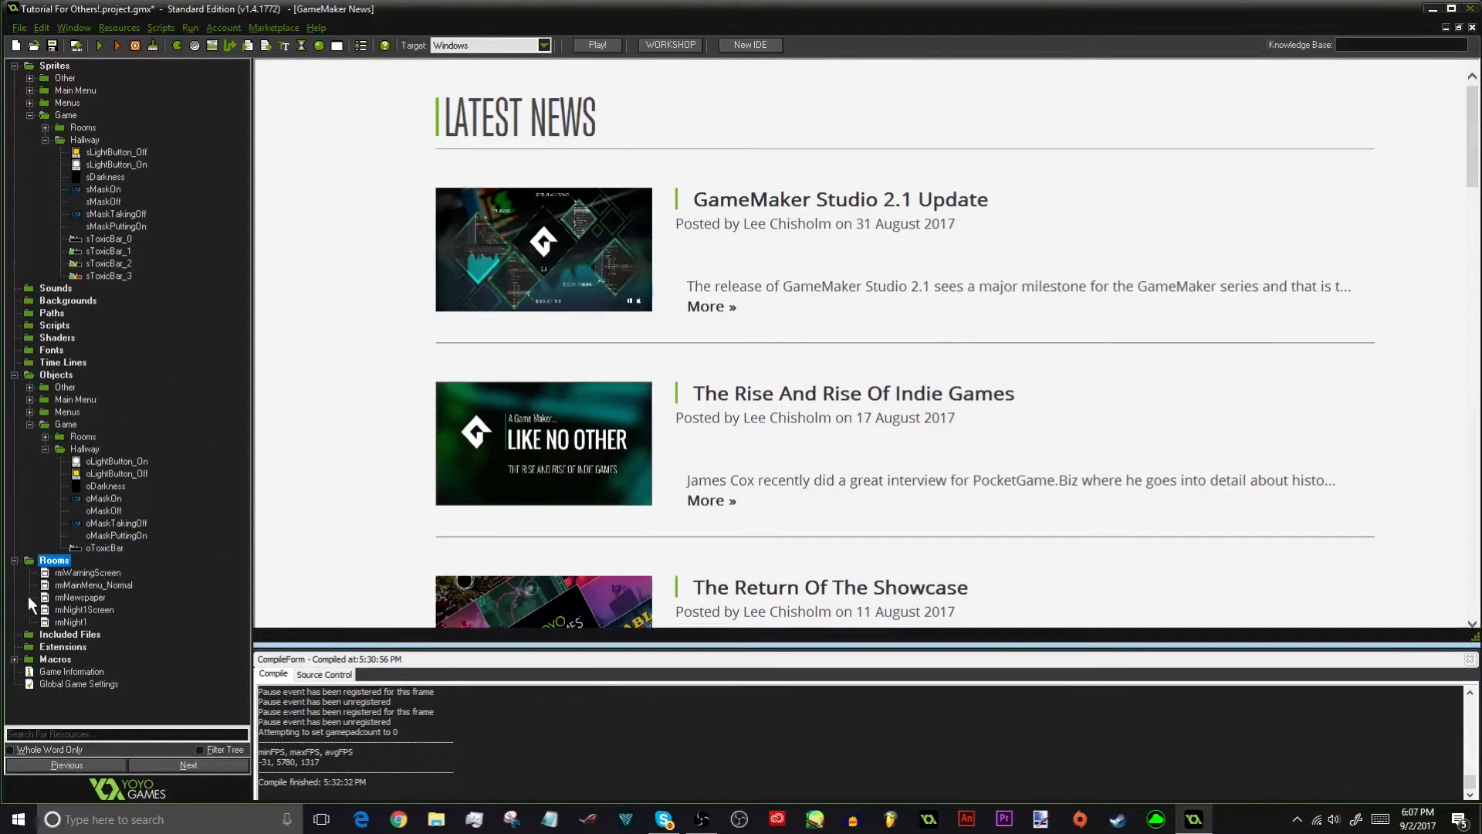
pyautogui.doubleClick(55, 624)
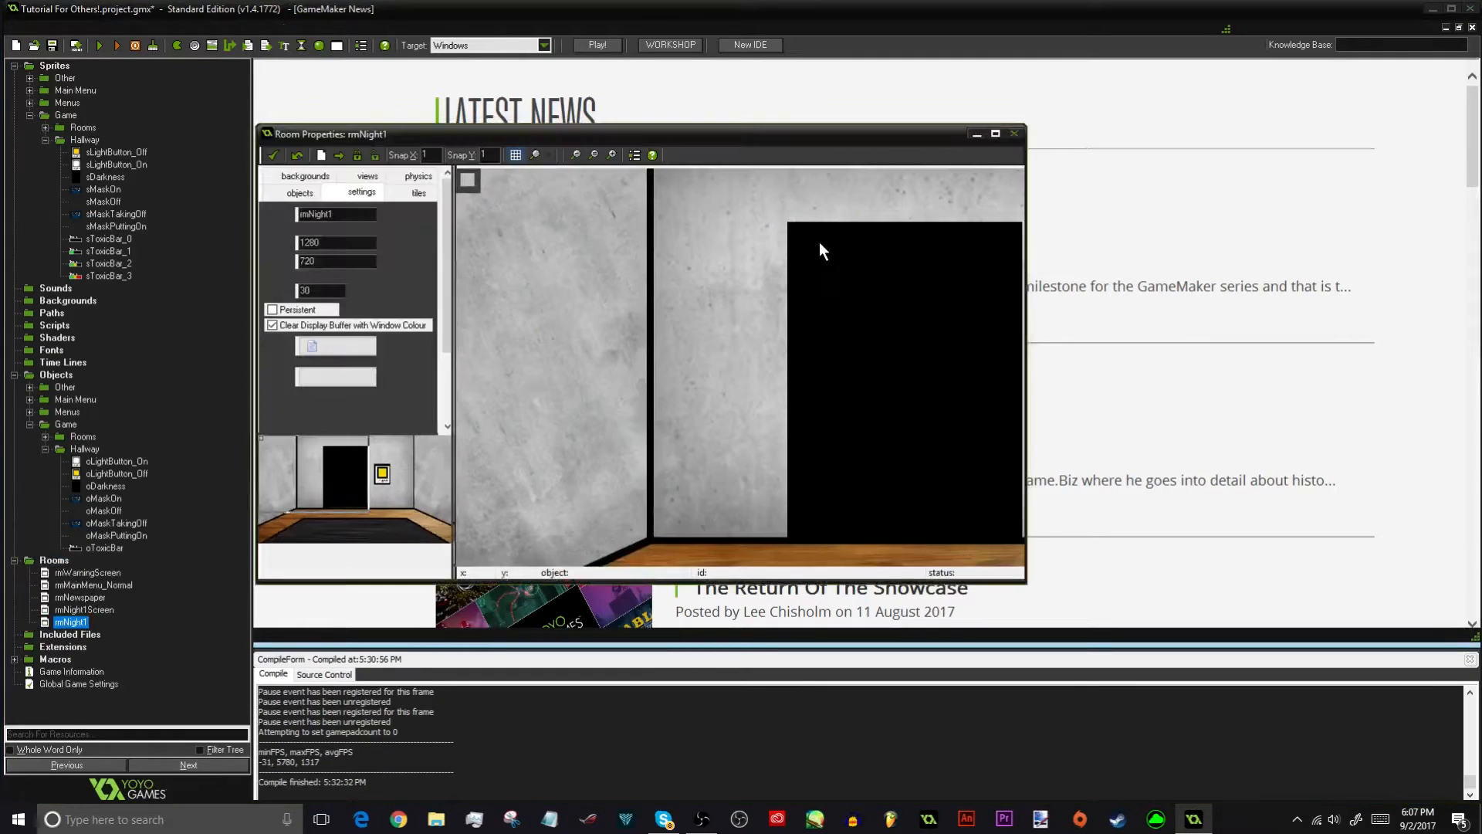
pyautogui.click(303, 194)
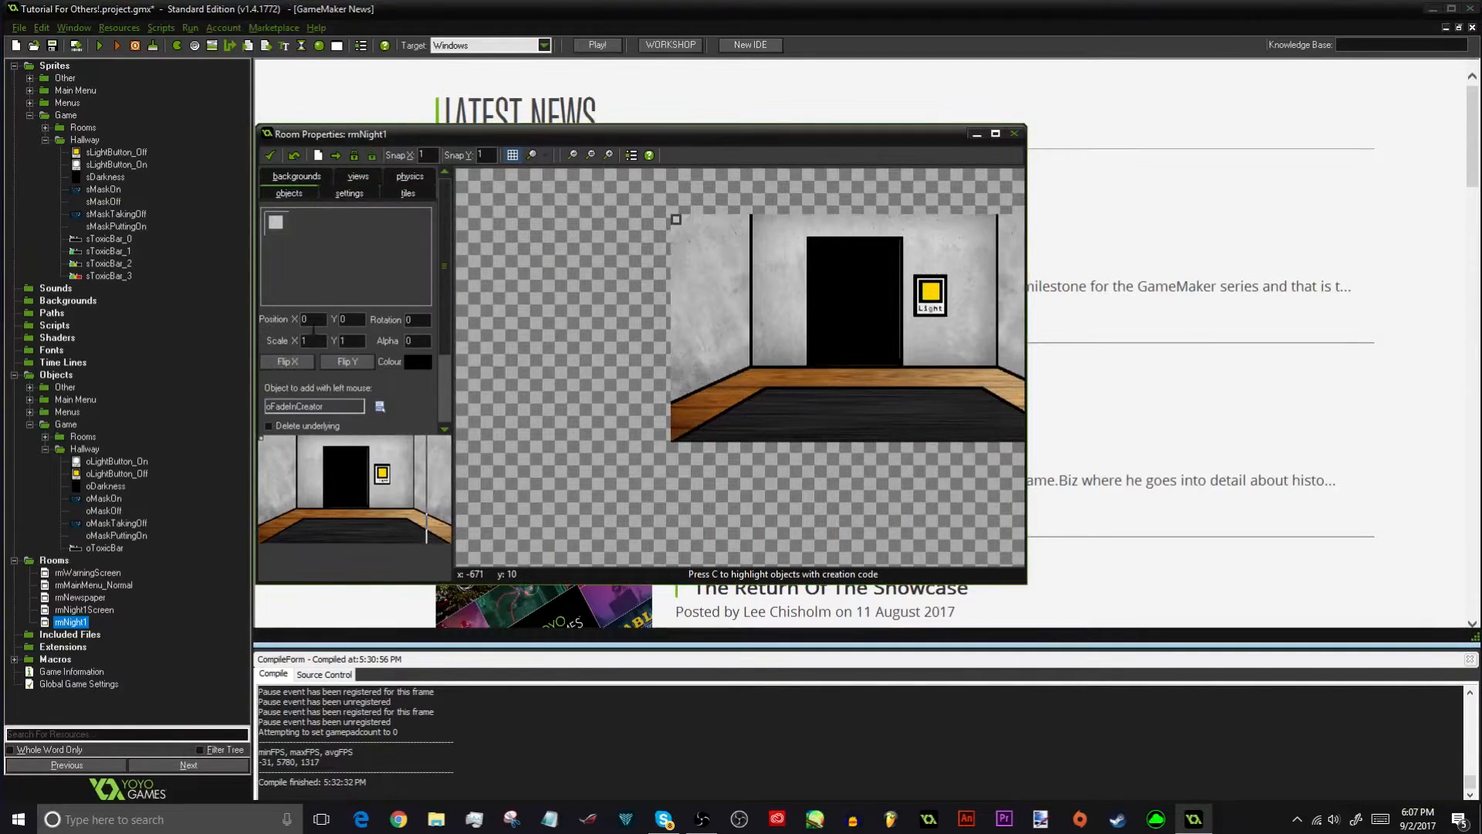
pyautogui.click(313, 402)
pyautogui.moveTo(353, 462)
pyautogui.moveTo(279, 478)
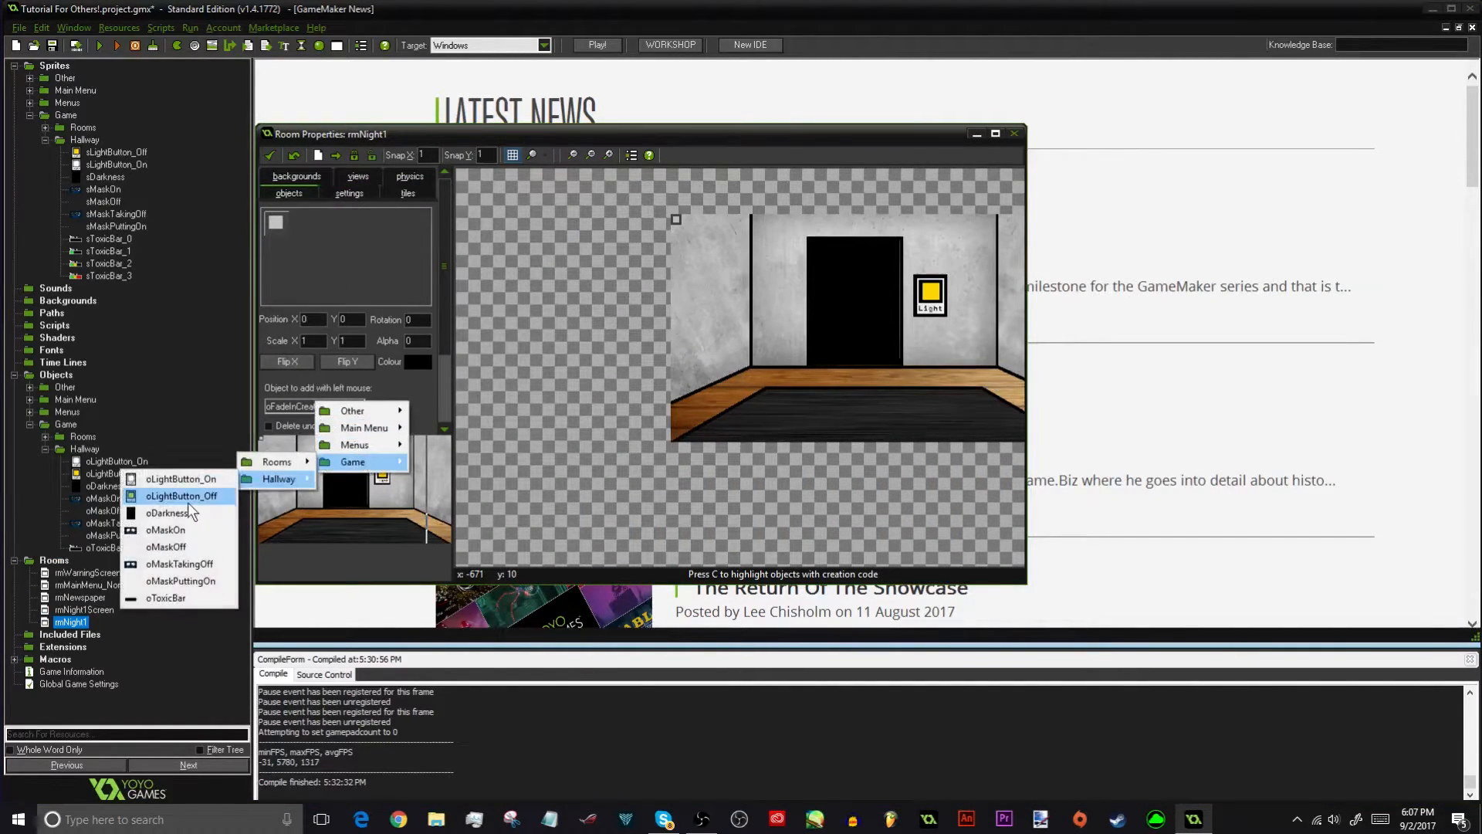
pyautogui.click(165, 529)
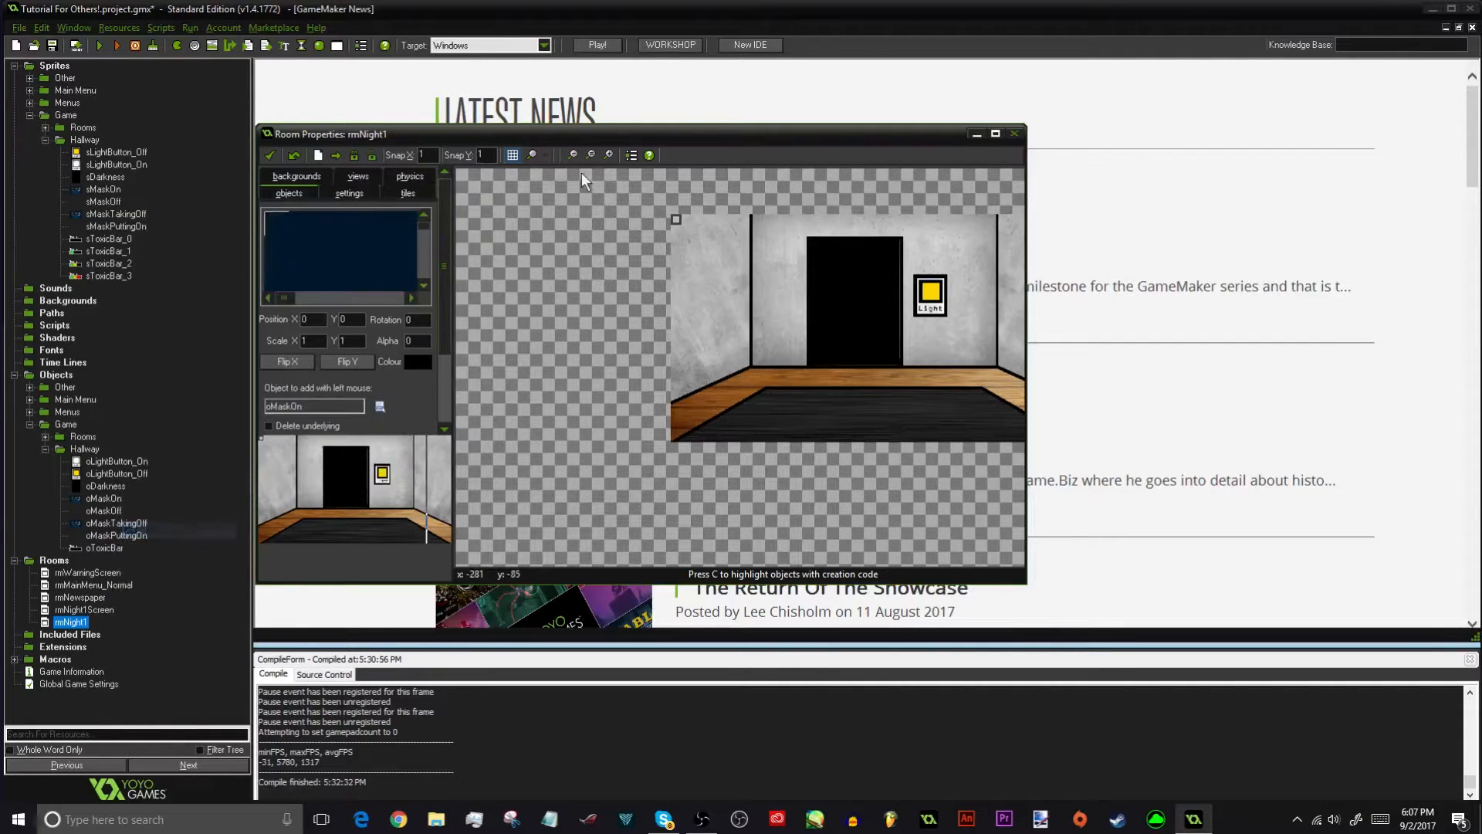
pyautogui.scroll(8, 696, 233)
pyautogui.moveTo(590, 295); pyautogui.dragTo(553, 350)
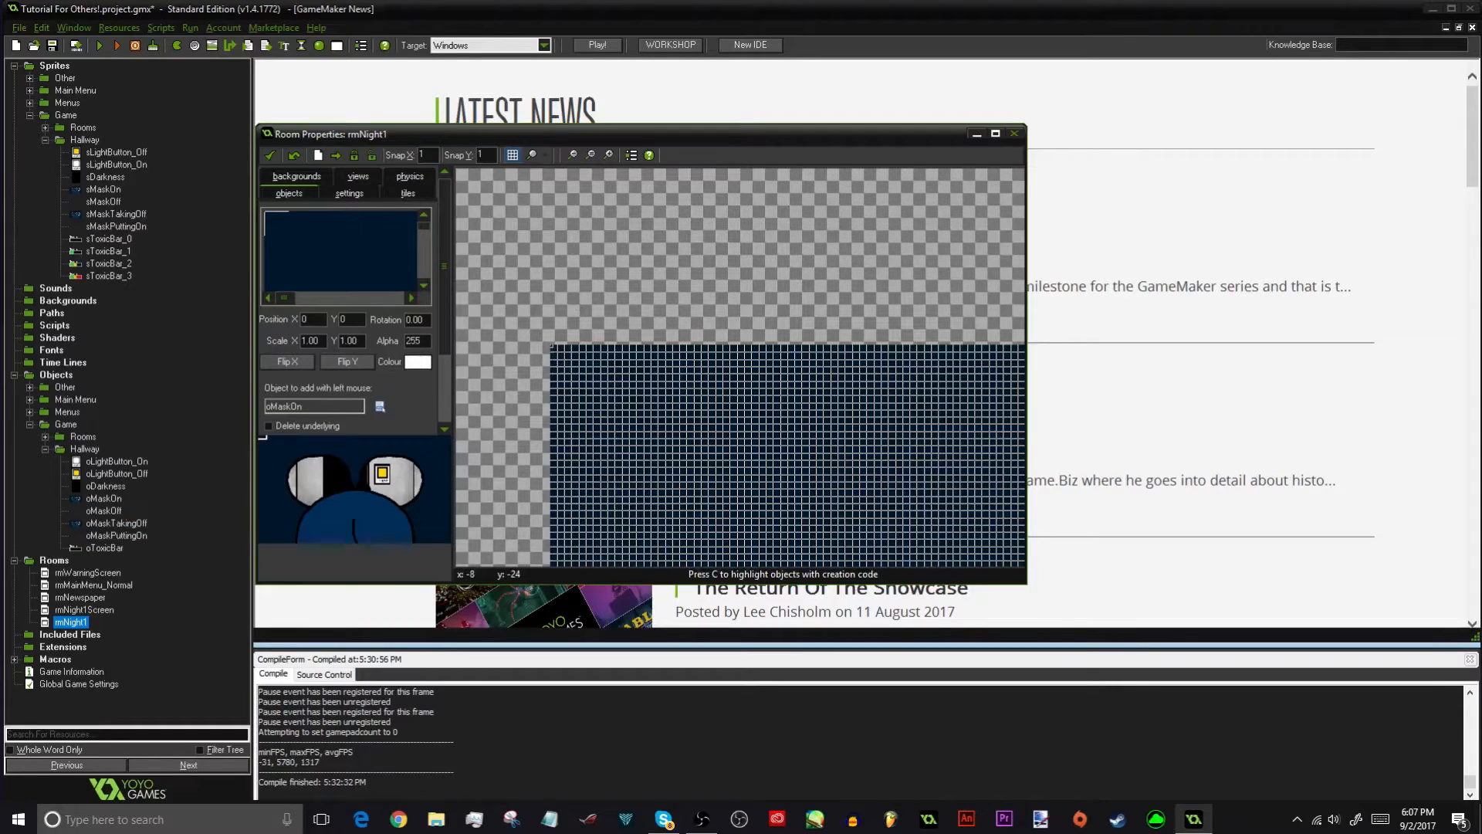
# Set the rmNight1 room grid's Snap X and Snap Y to 8
pyautogui.doubleClick(422, 154)
pyautogui.doubleClick(482, 155)
pyautogui.write('16')
pyautogui.doubleClick(484, 155)
pyautogui.write('8')
pyautogui.doubleClick(424, 156)
pyautogui.write('8')
pyautogui.scroll(-7, 647, 294)
pyautogui.scroll(-5, 648, 288)
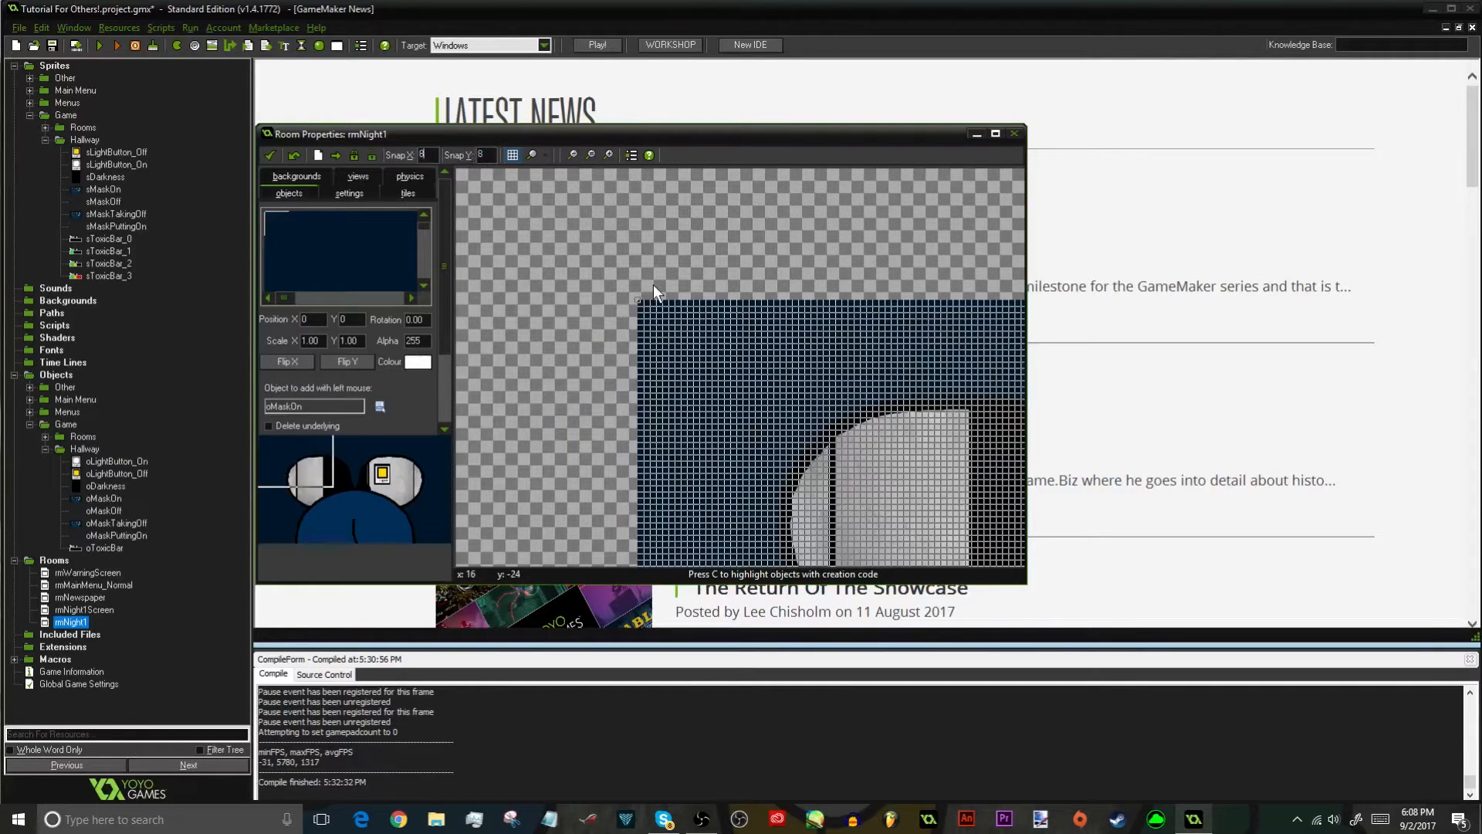
pyautogui.moveTo(631, 197); pyautogui.dragTo(654, 277, button='middle')
pyautogui.scroll(1, 655, 278)
pyautogui.scroll(-1, 550, 309)
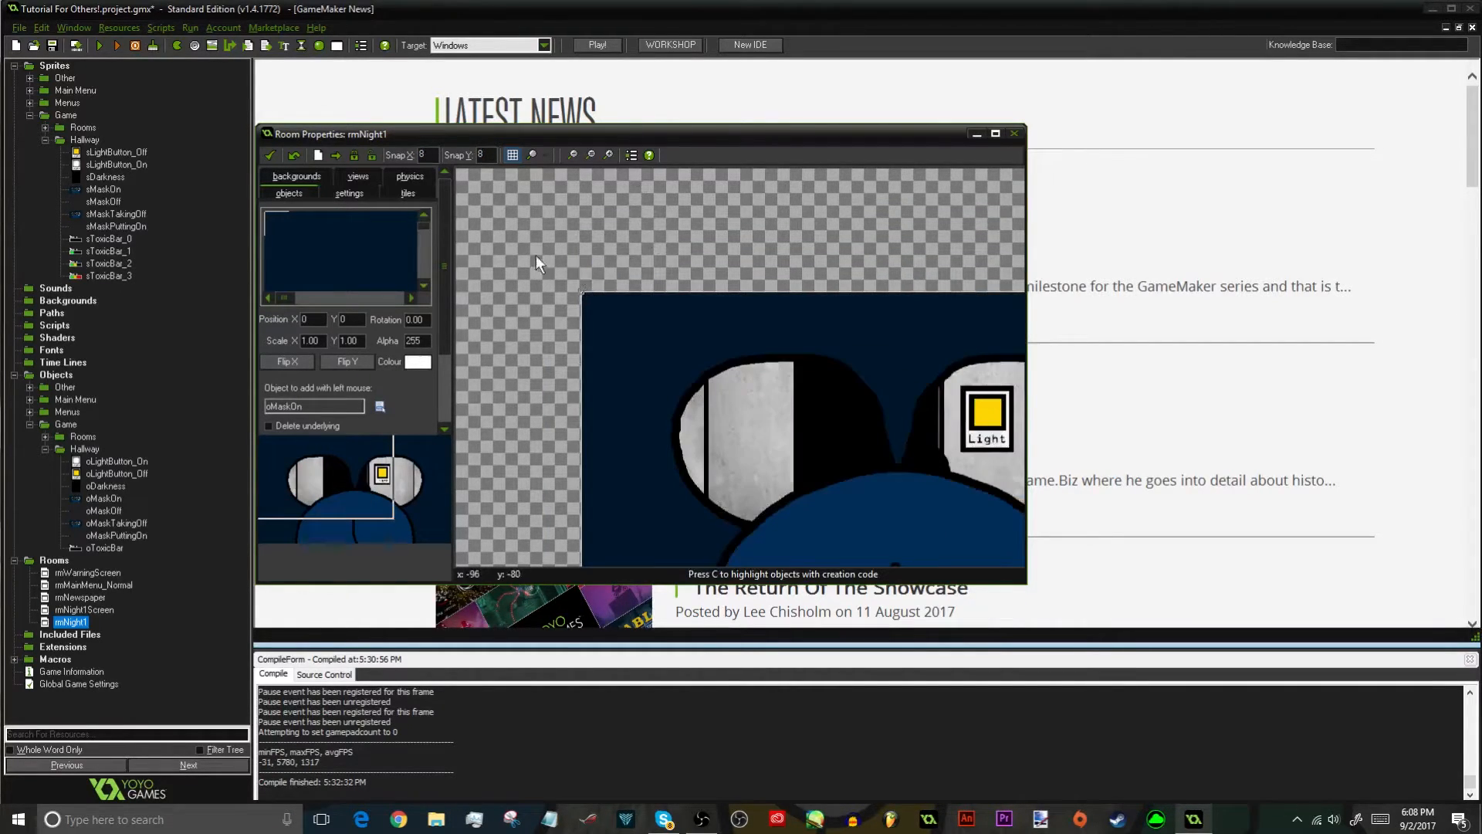
# Place an oToxicBar instance at position 16, 16, near the mask's upper-left corner in rmNight1
pyautogui.click(309, 406)
pyautogui.moveTo(347, 472)
pyautogui.moveTo(294, 490)
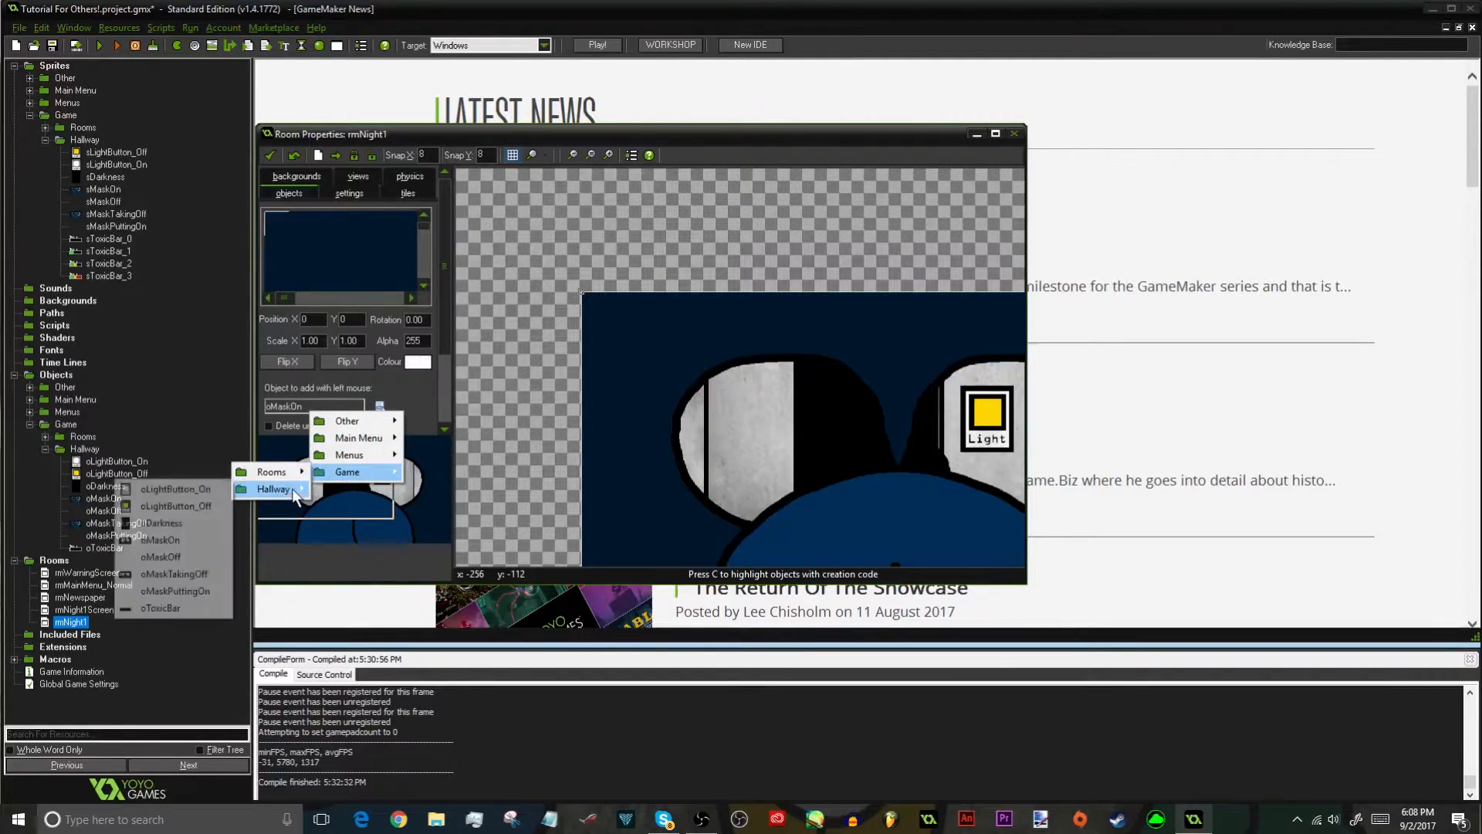
pyautogui.click(161, 608)
pyautogui.click(653, 245)
pyautogui.moveTo(653, 245); pyautogui.dragTo(593, 303)
pyautogui.scroll(-2, 911, 403)
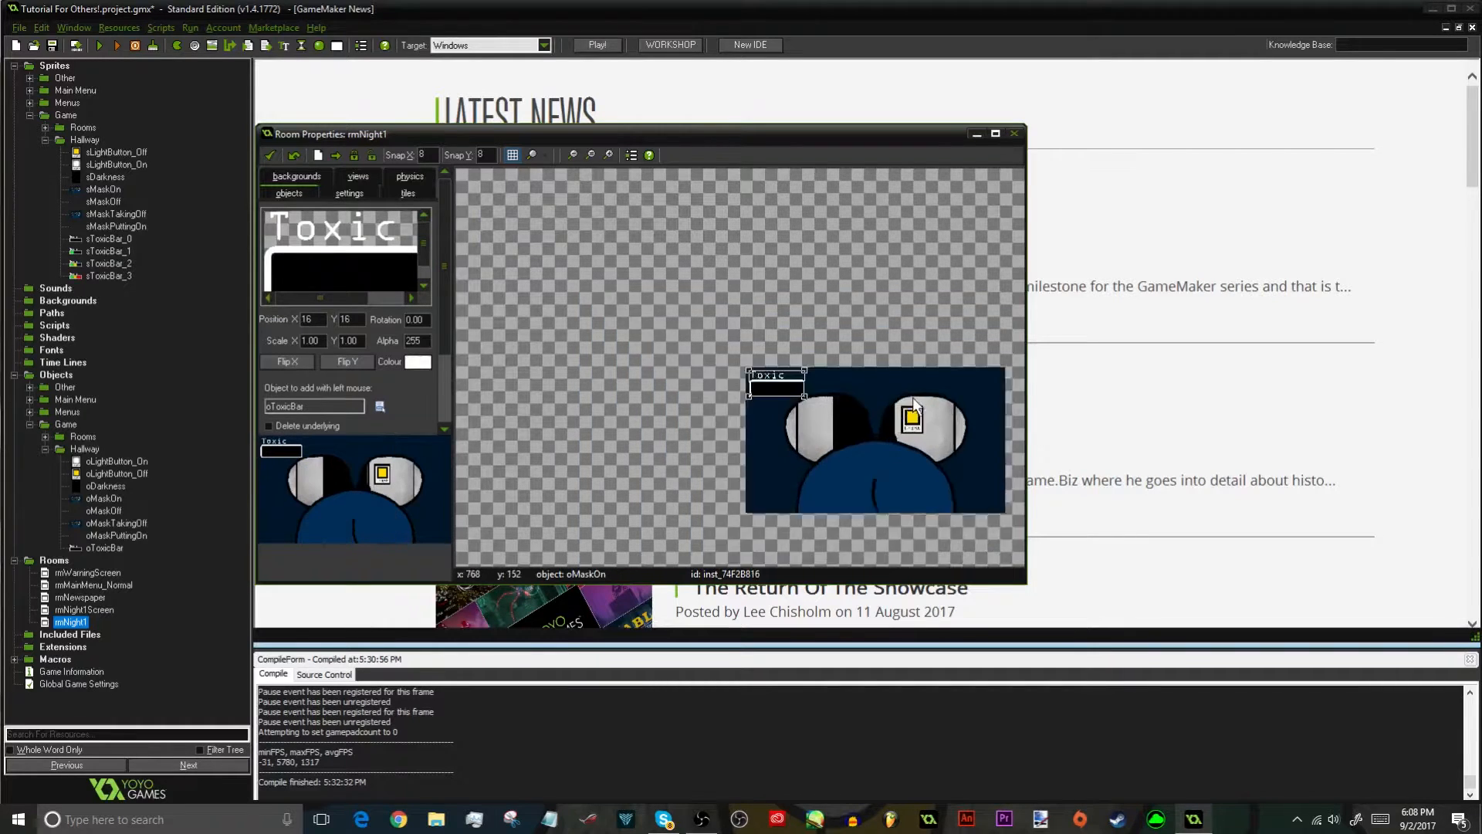
pyautogui.scroll(2, 926, 428)
pyautogui.scroll(-1, 911, 394)
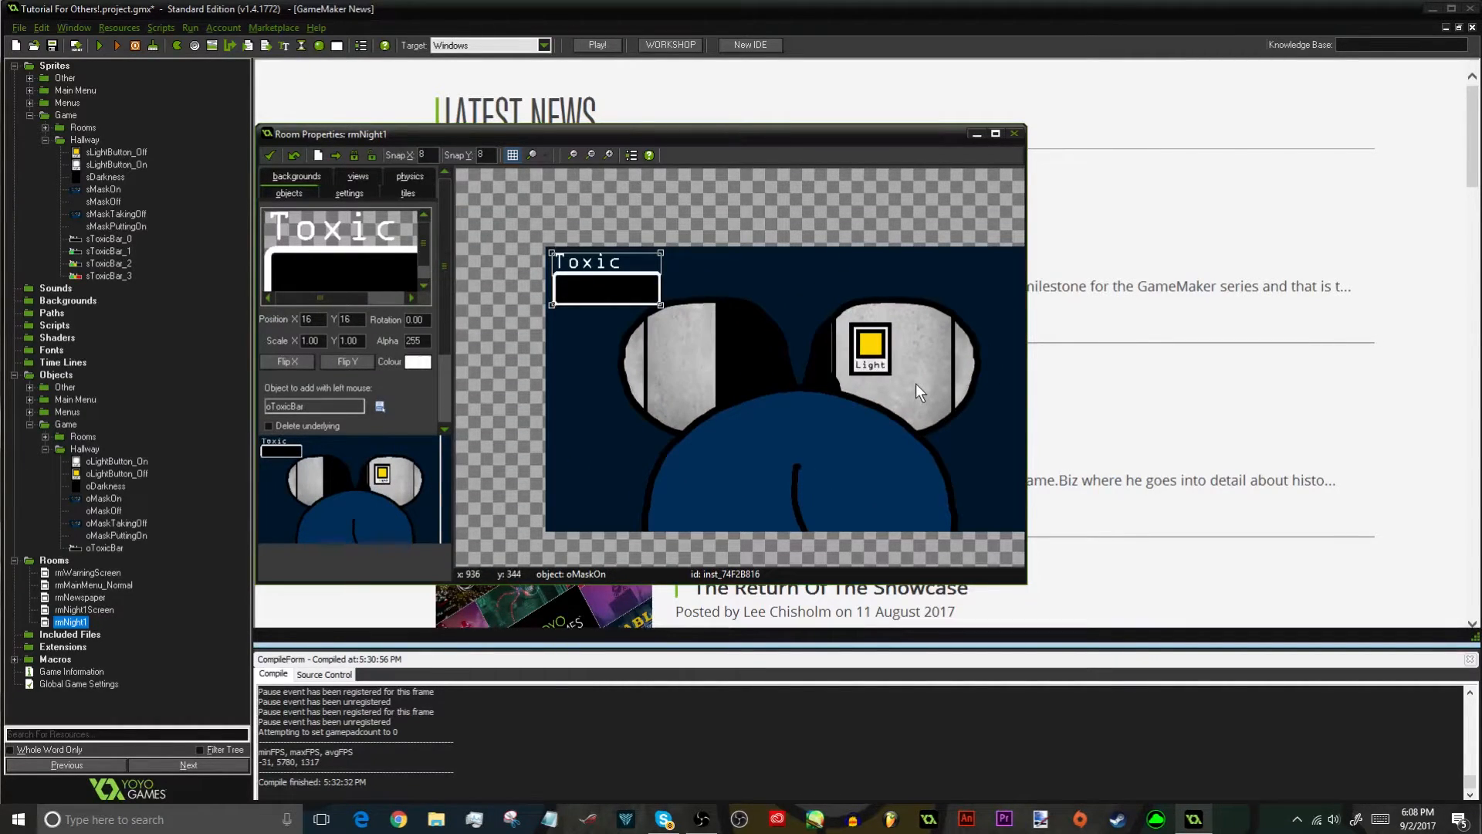
pyautogui.scroll(2, 544, 235)
pyautogui.scroll(3, 558, 263)
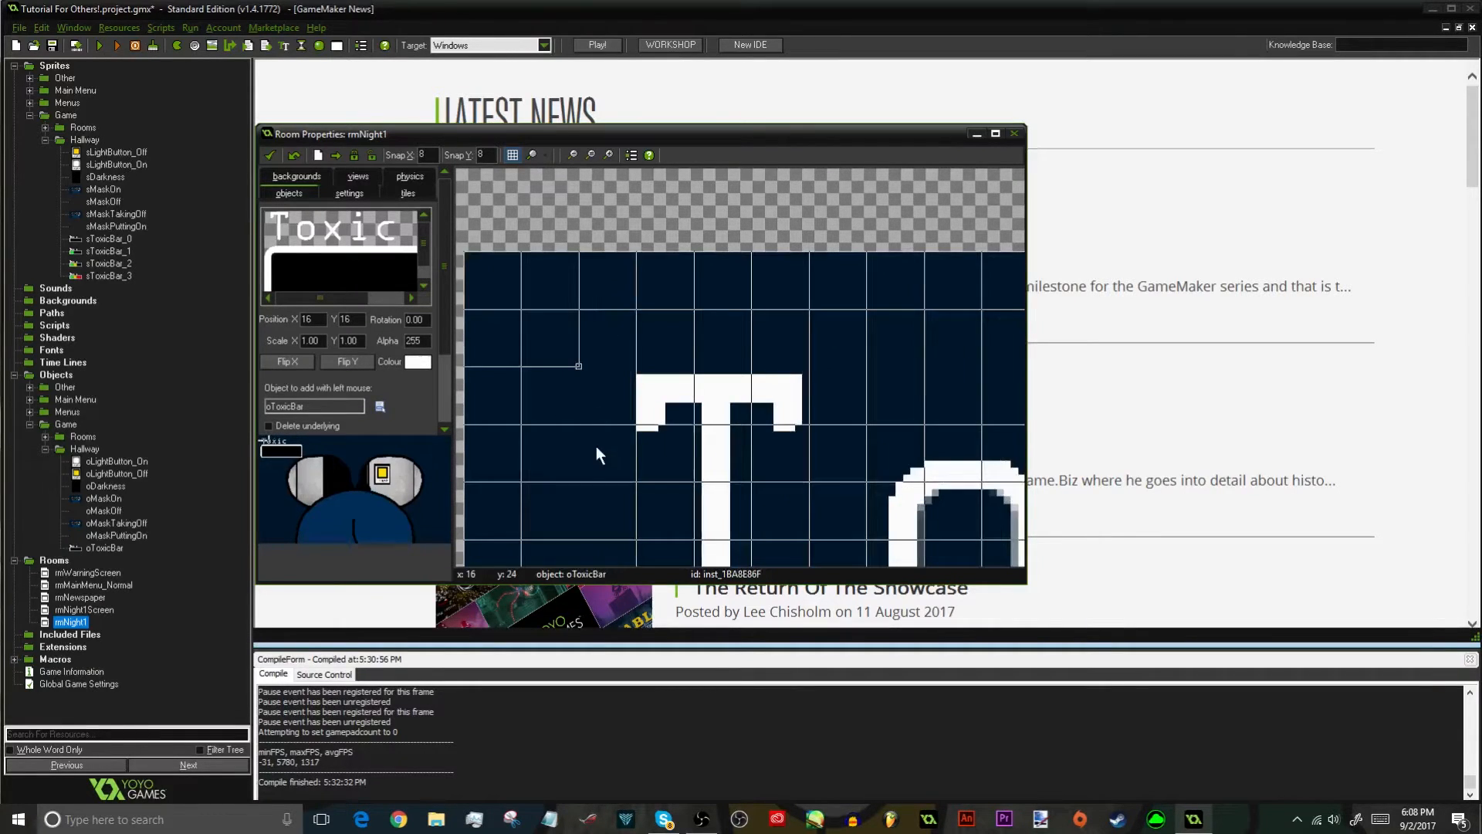
# Delete the test oToxicBar and oMaskOn instances from rmNight1 and close the room
pyautogui.rightClick(697, 397)
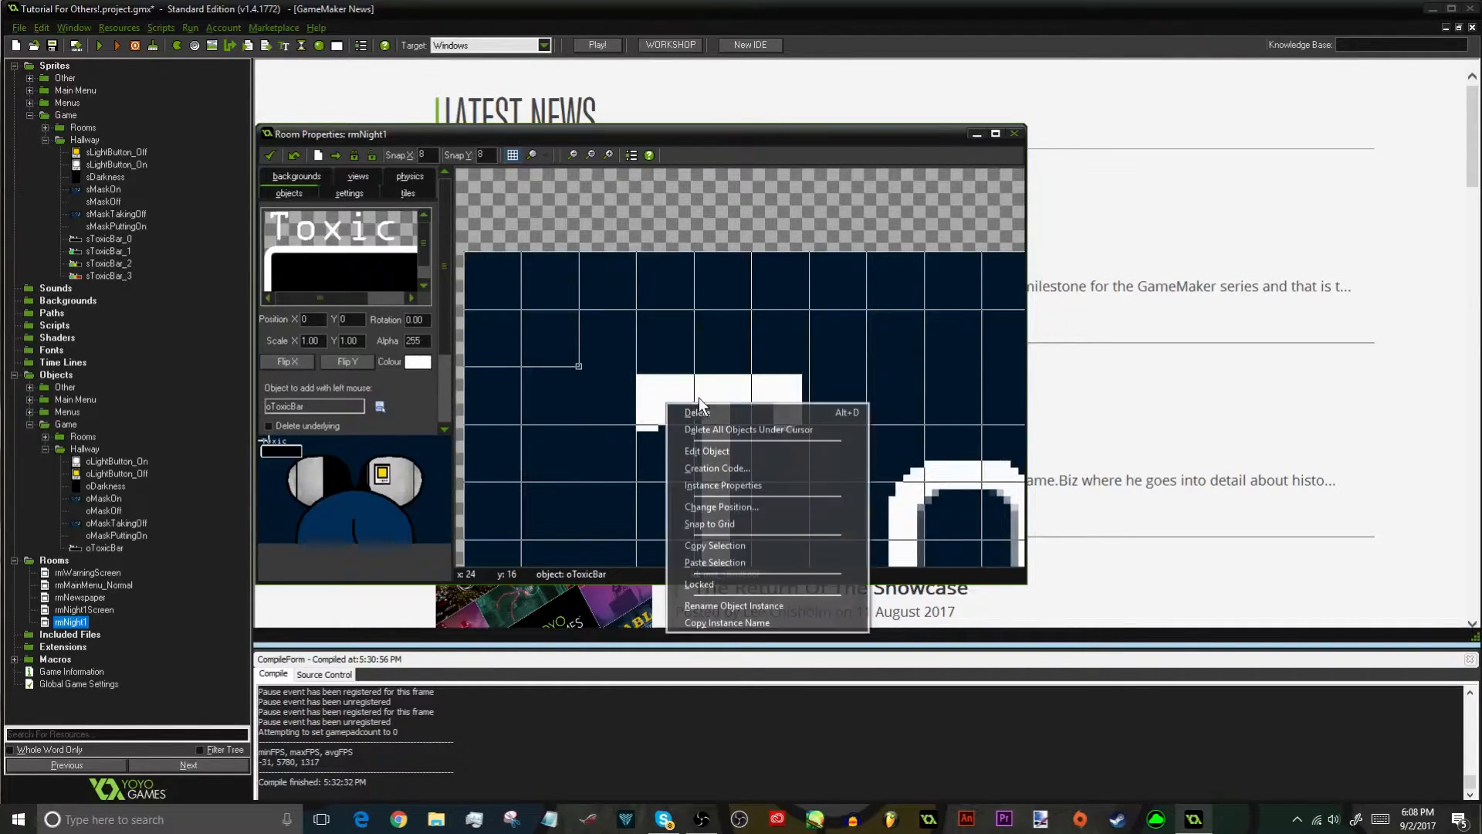
pyautogui.scroll(-4, 711, 397)
pyautogui.rightClick(739, 392)
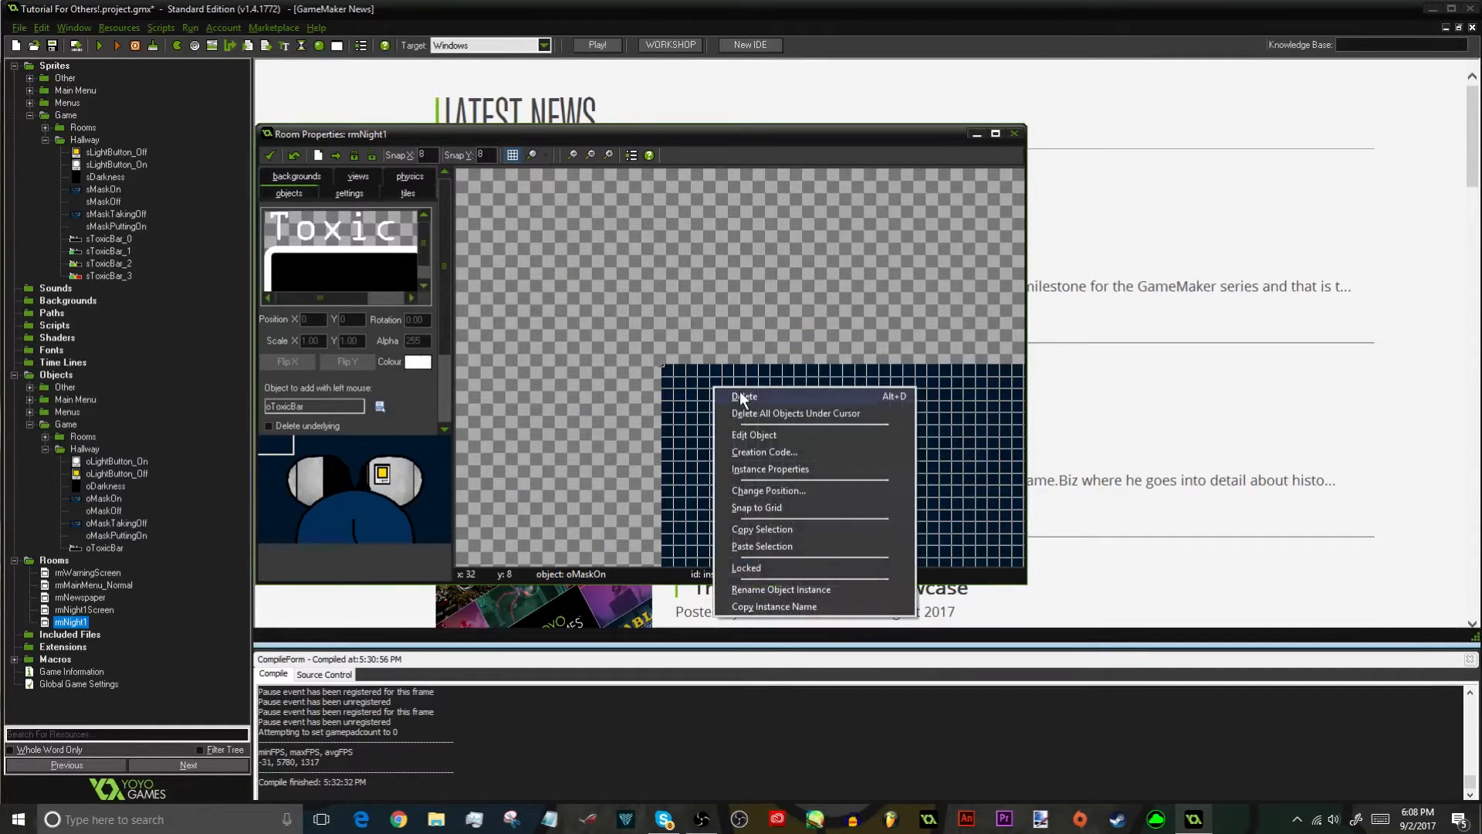
pyautogui.click(740, 396)
pyautogui.click(280, 153)
# Open the oMaskOn object and add a Create event to it
pyautogui.click(104, 498)
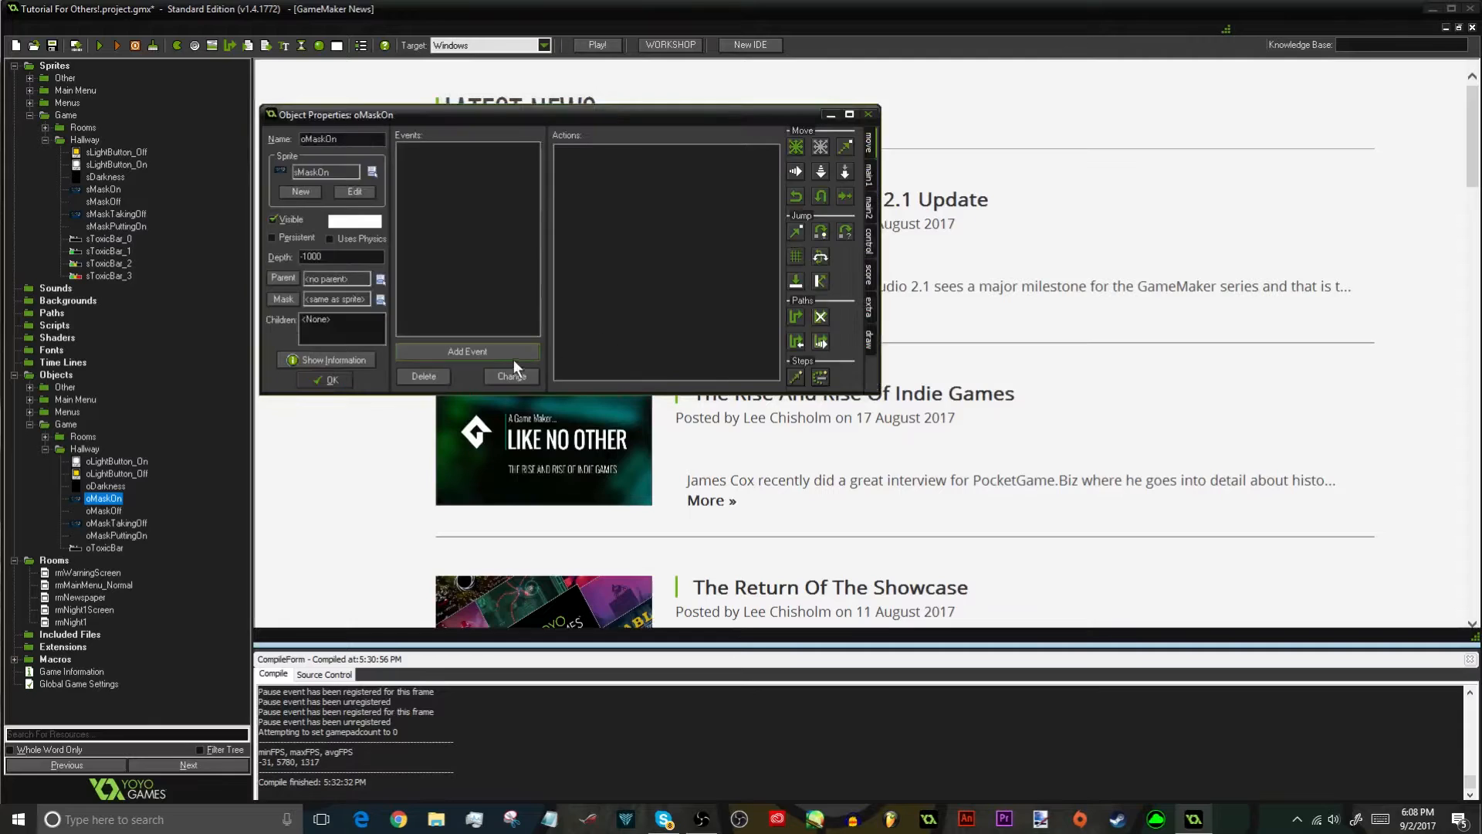
pyautogui.click(506, 353)
pyautogui.click(663, 330)
# In oMaskOn's Create event, add a Create Instance action for oToxicBar at x 16, y 16, and save the object
pyautogui.click(870, 176)
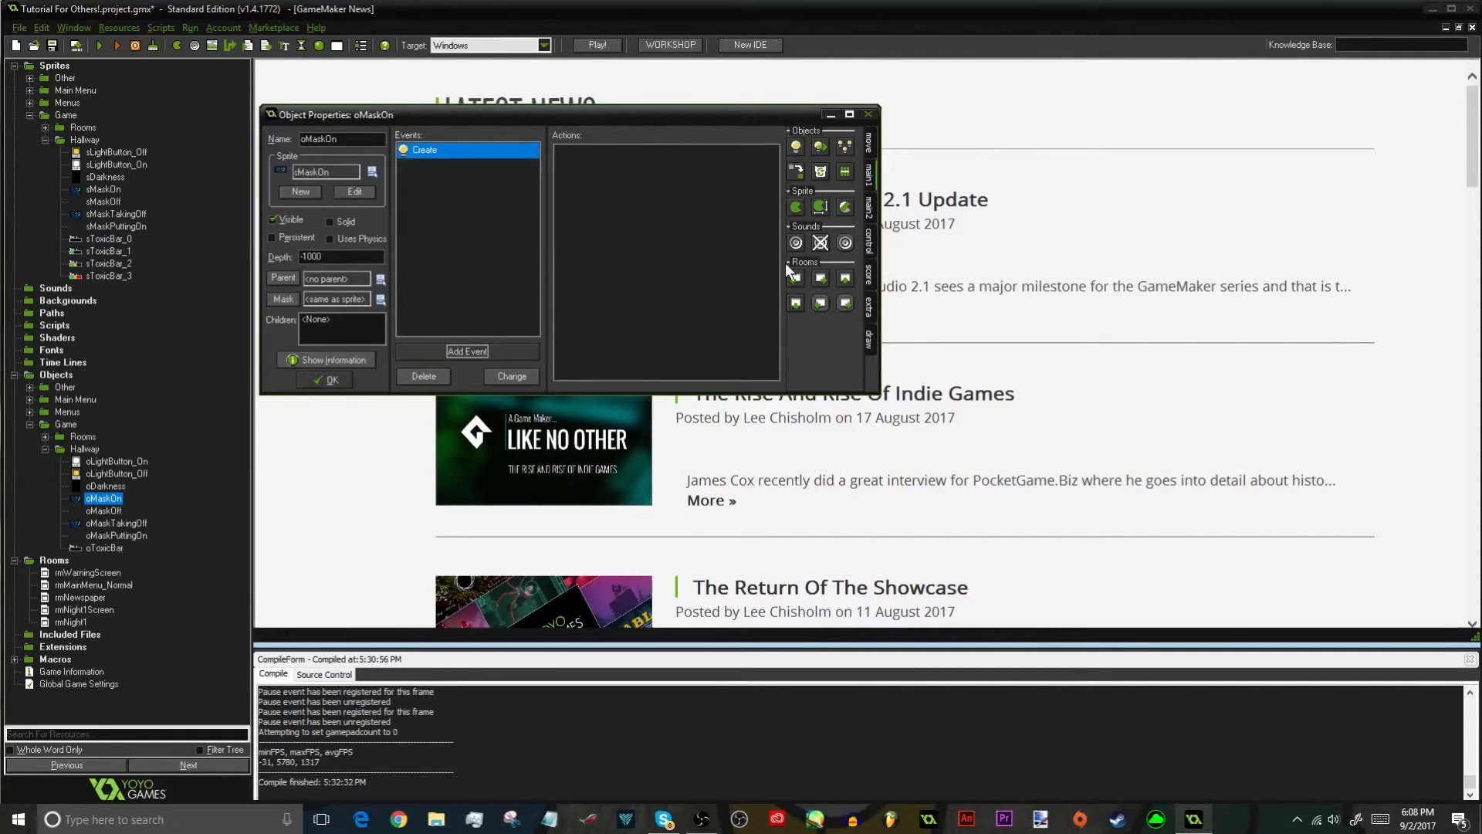
pyautogui.moveTo(795, 148); pyautogui.dragTo(670, 256)
pyautogui.doubleClick(721, 397)
pyautogui.write('1')
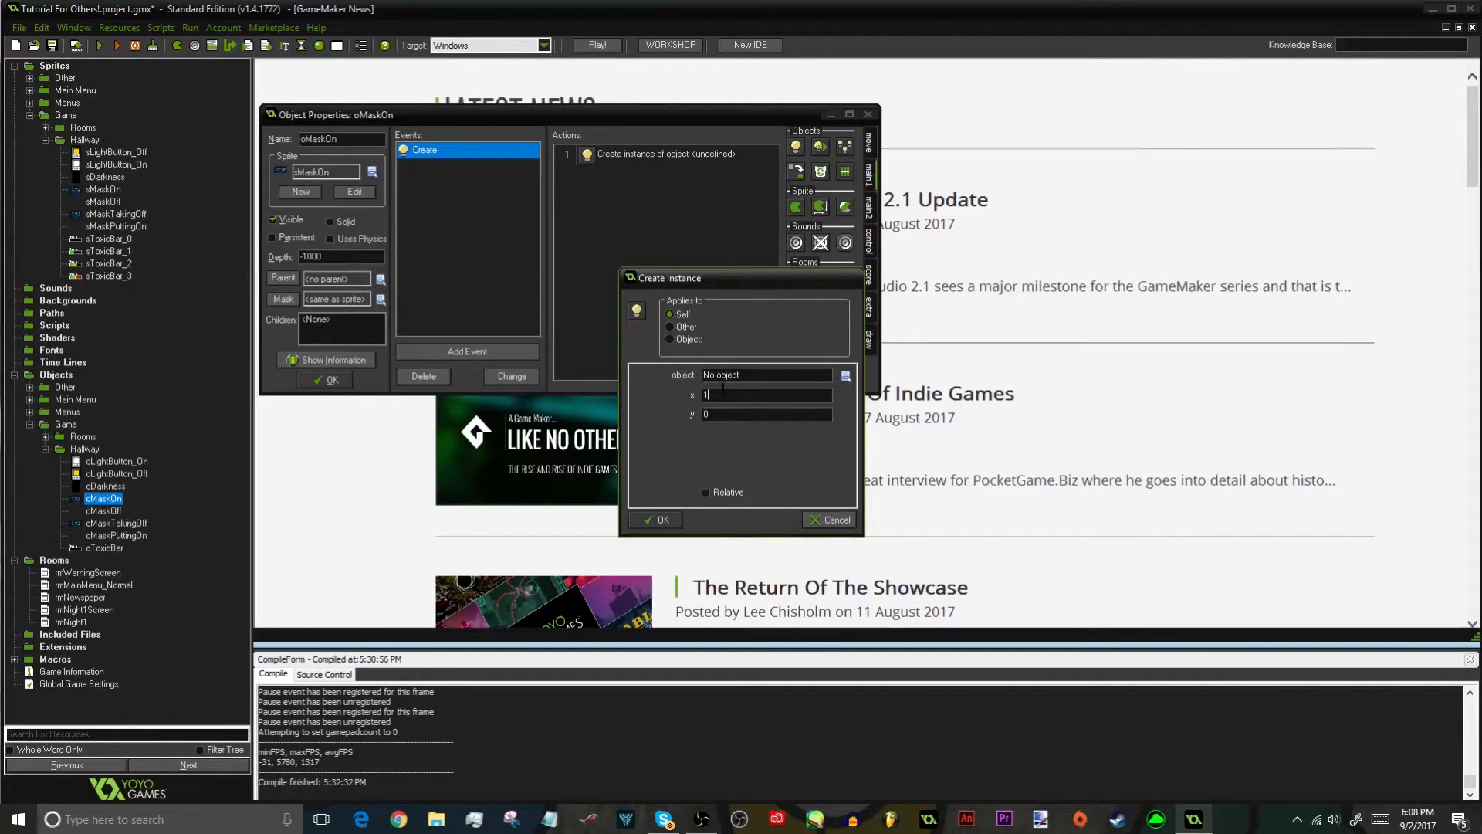
pyautogui.write('6')
pyautogui.doubleClick(747, 411)
pyautogui.write('16')
pyautogui.click(763, 379)
pyautogui.moveTo(799, 454)
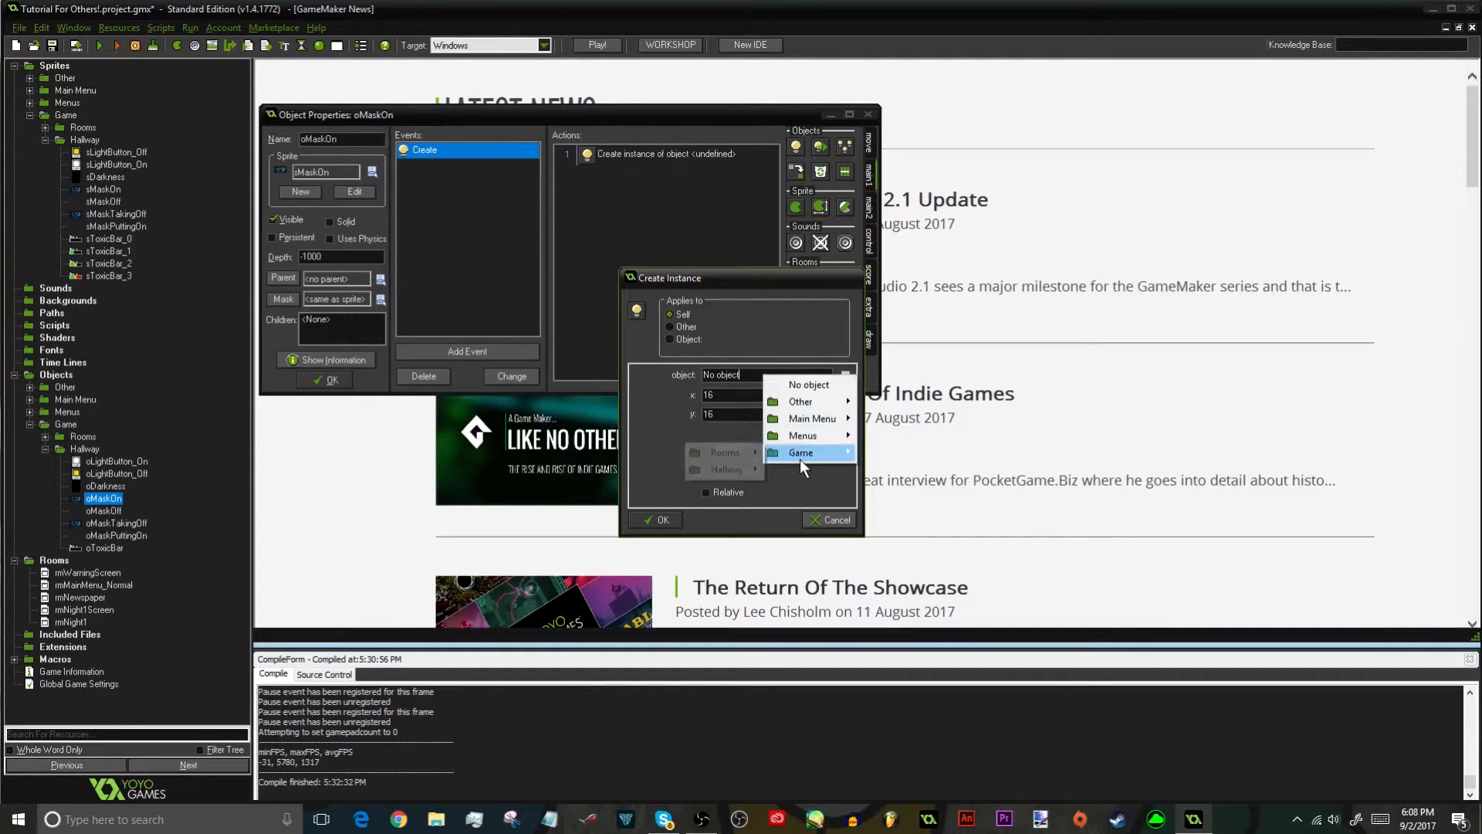
pyautogui.moveTo(730, 469)
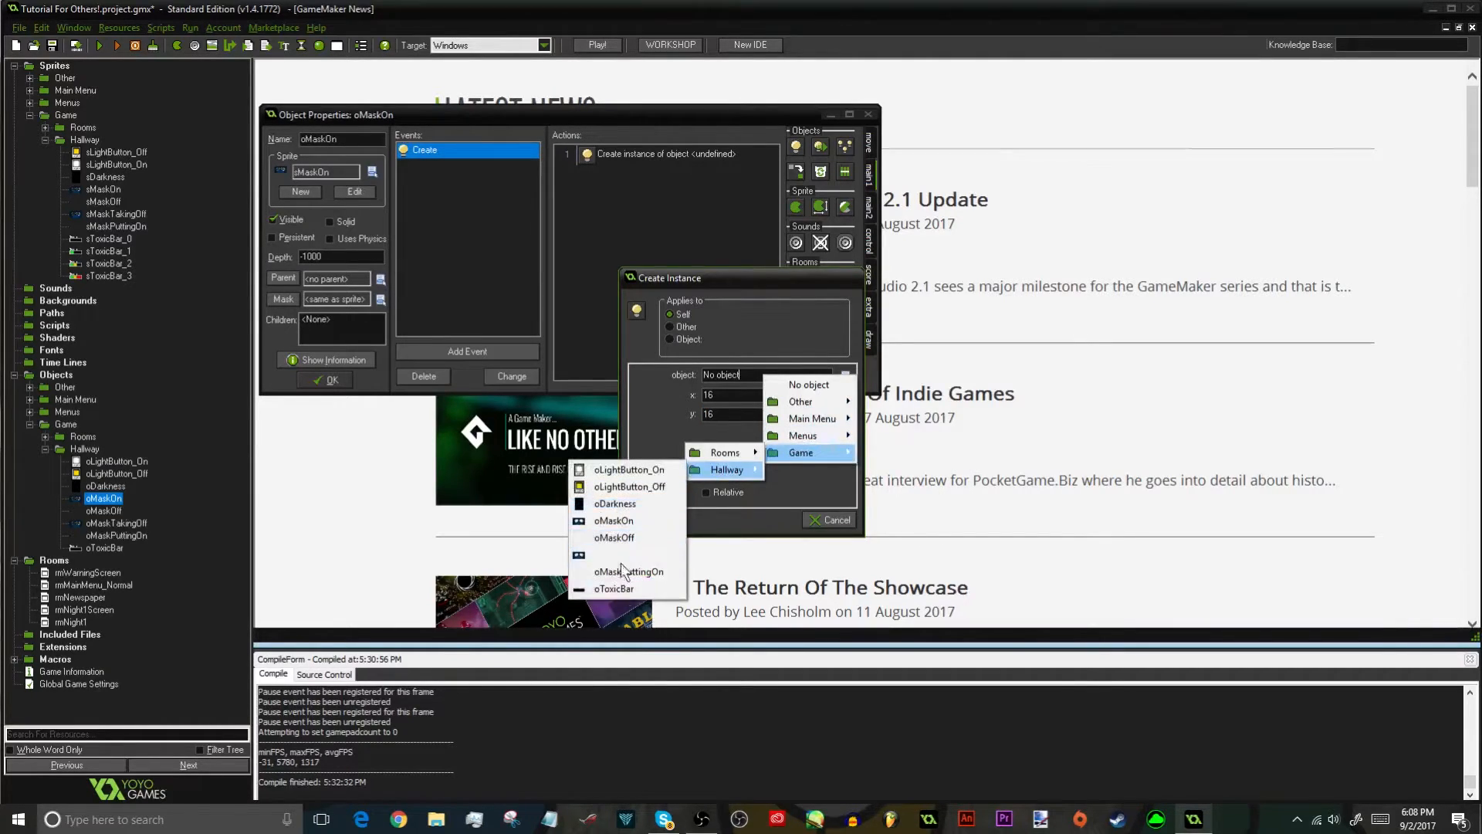
pyautogui.click(618, 589)
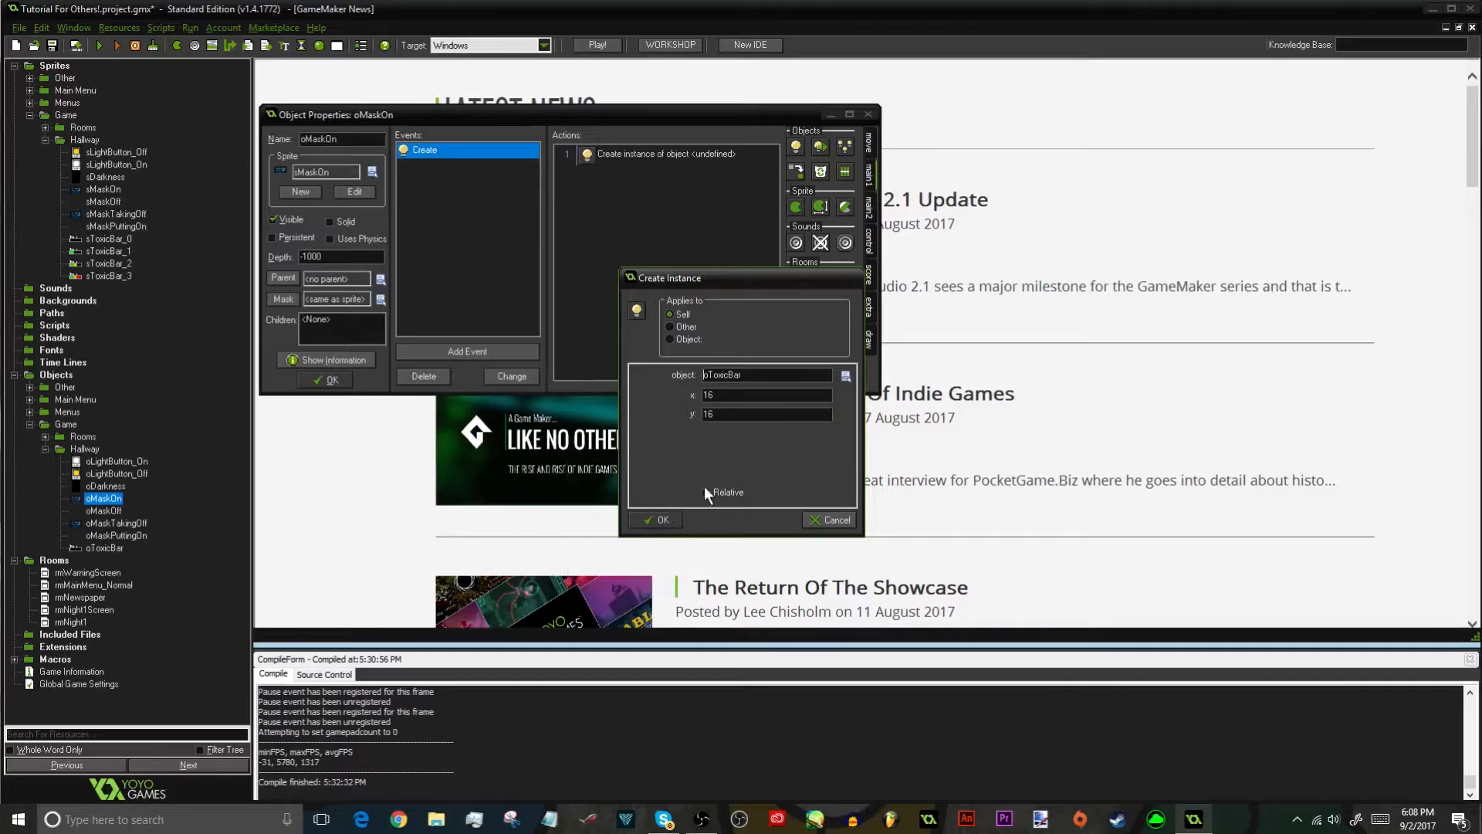
pyautogui.click(658, 520)
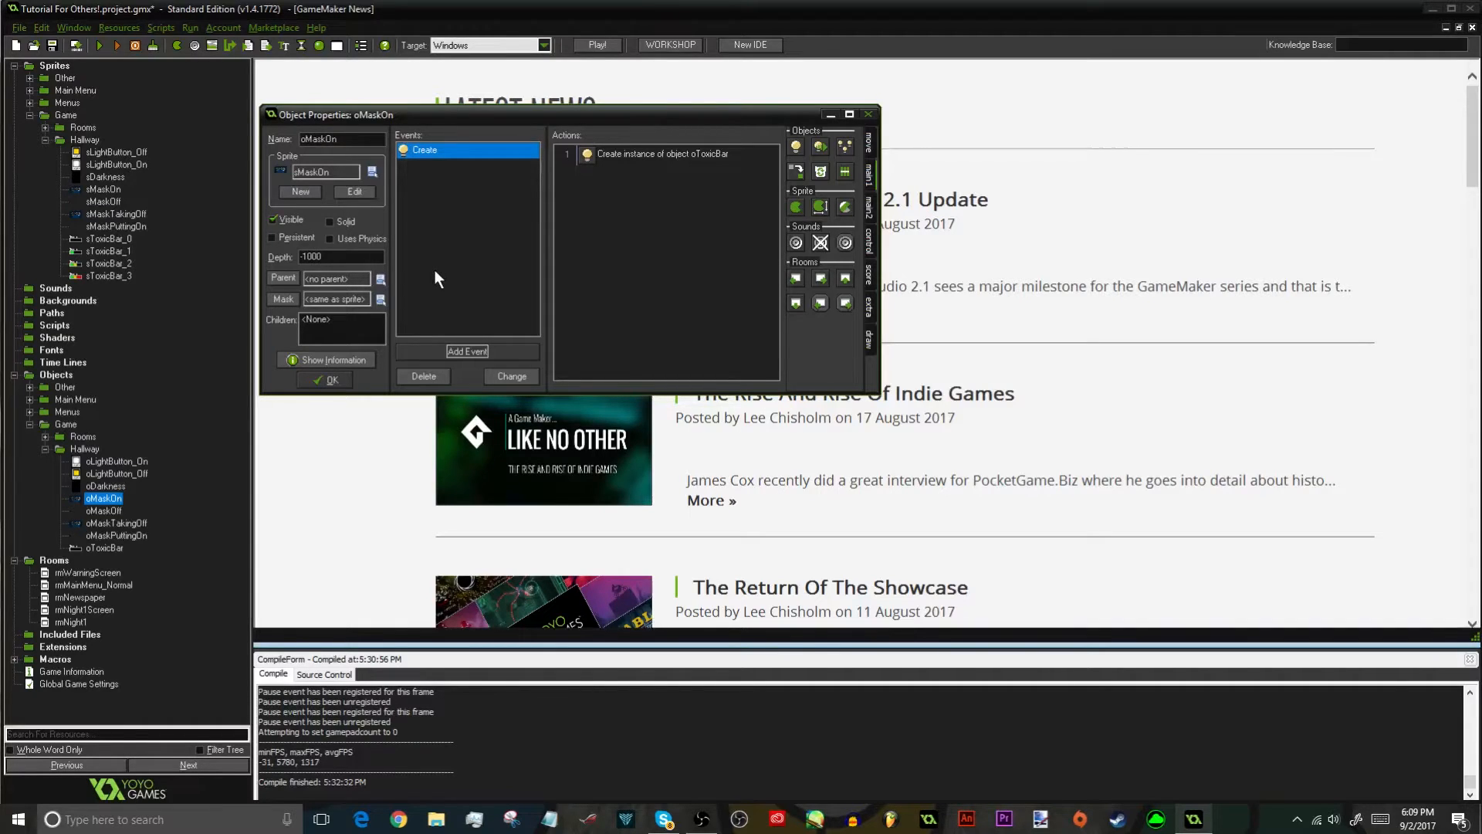
pyautogui.click(326, 379)
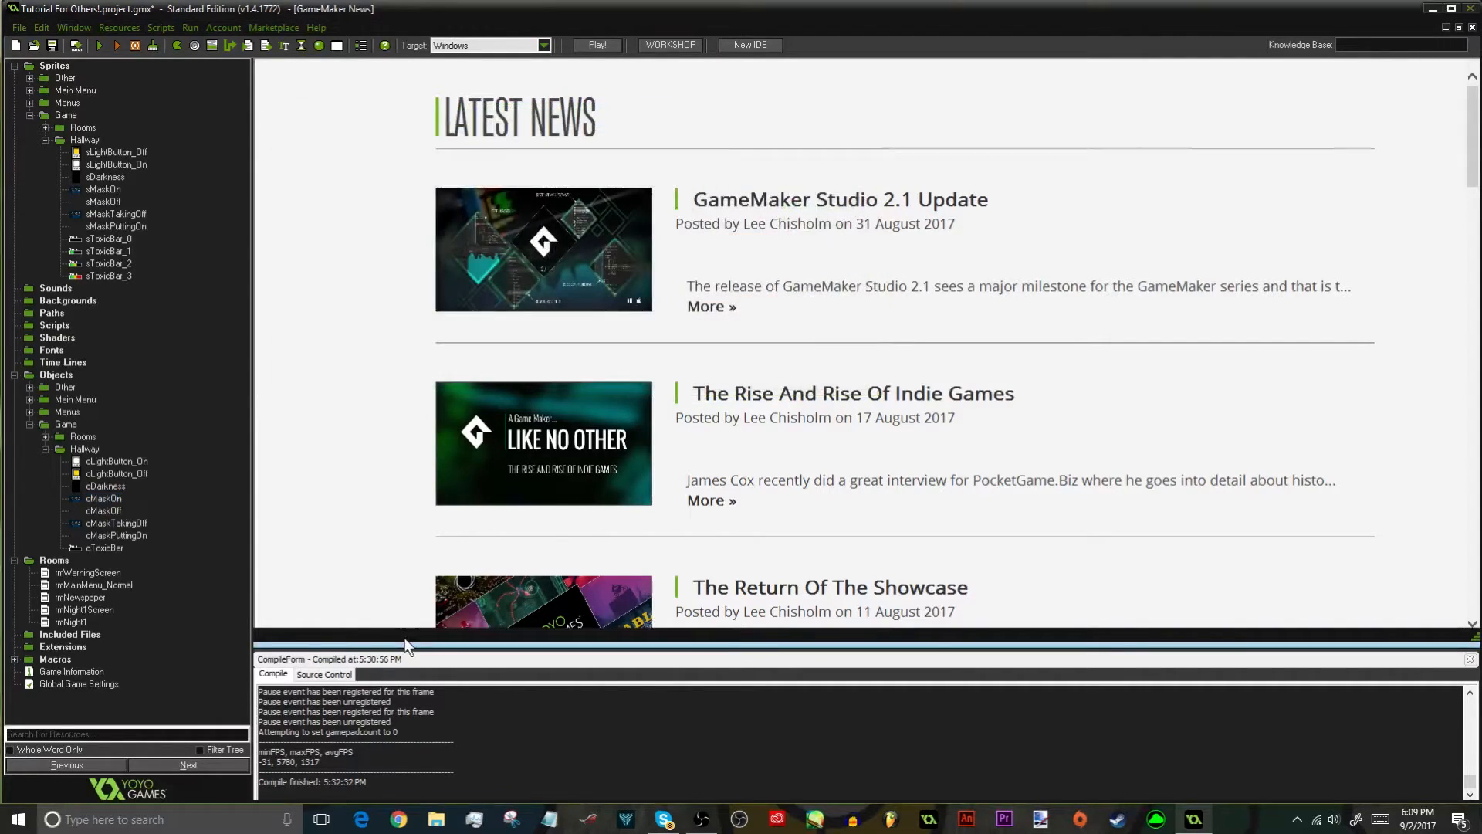
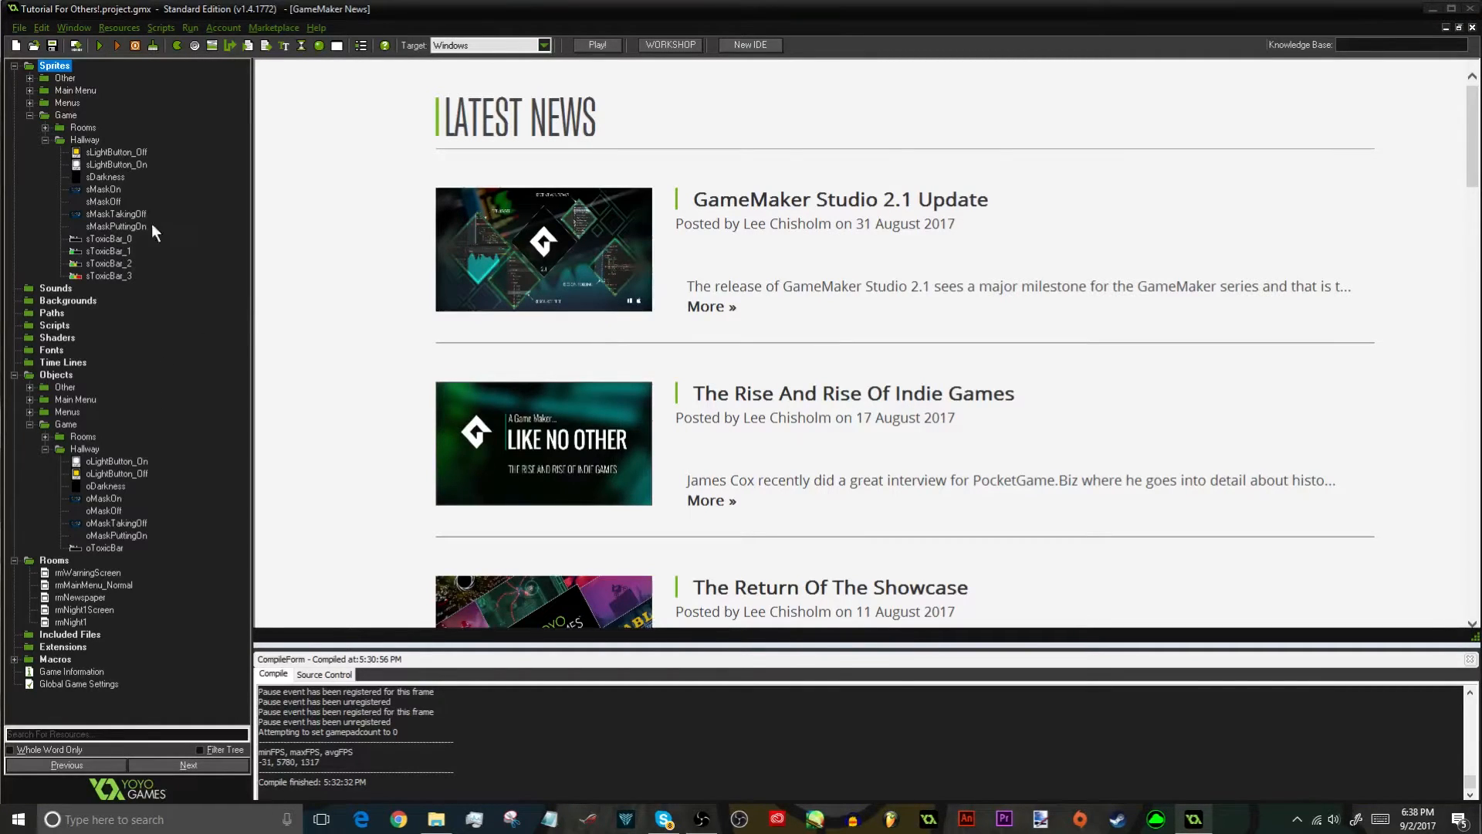
# Create a sprite named sMaskBar_Off in the Hallway sprite group and load the Mask Bar - Off image into it
pyautogui.rightClick(81, 140)
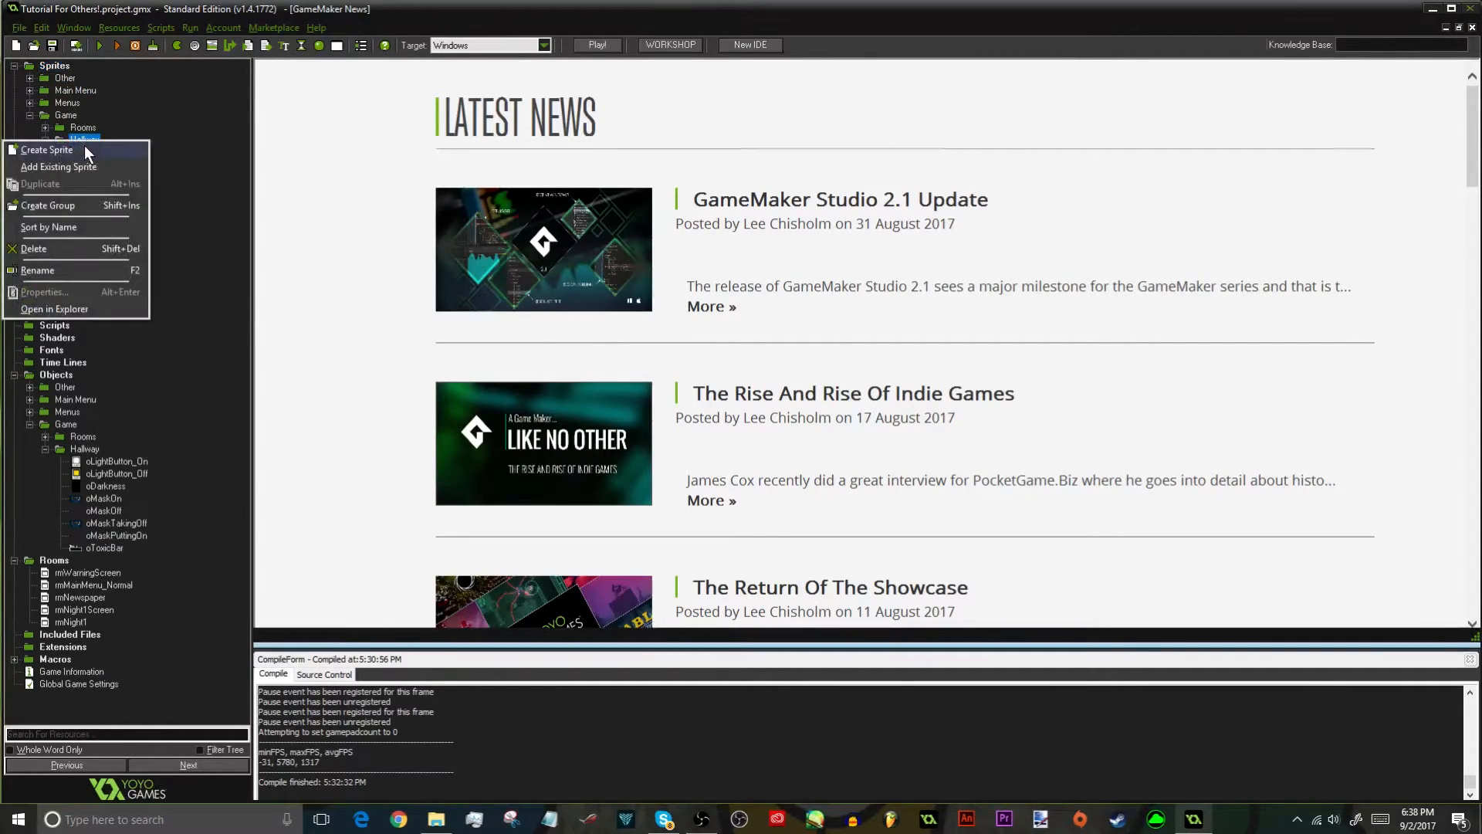
pyautogui.click(53, 154)
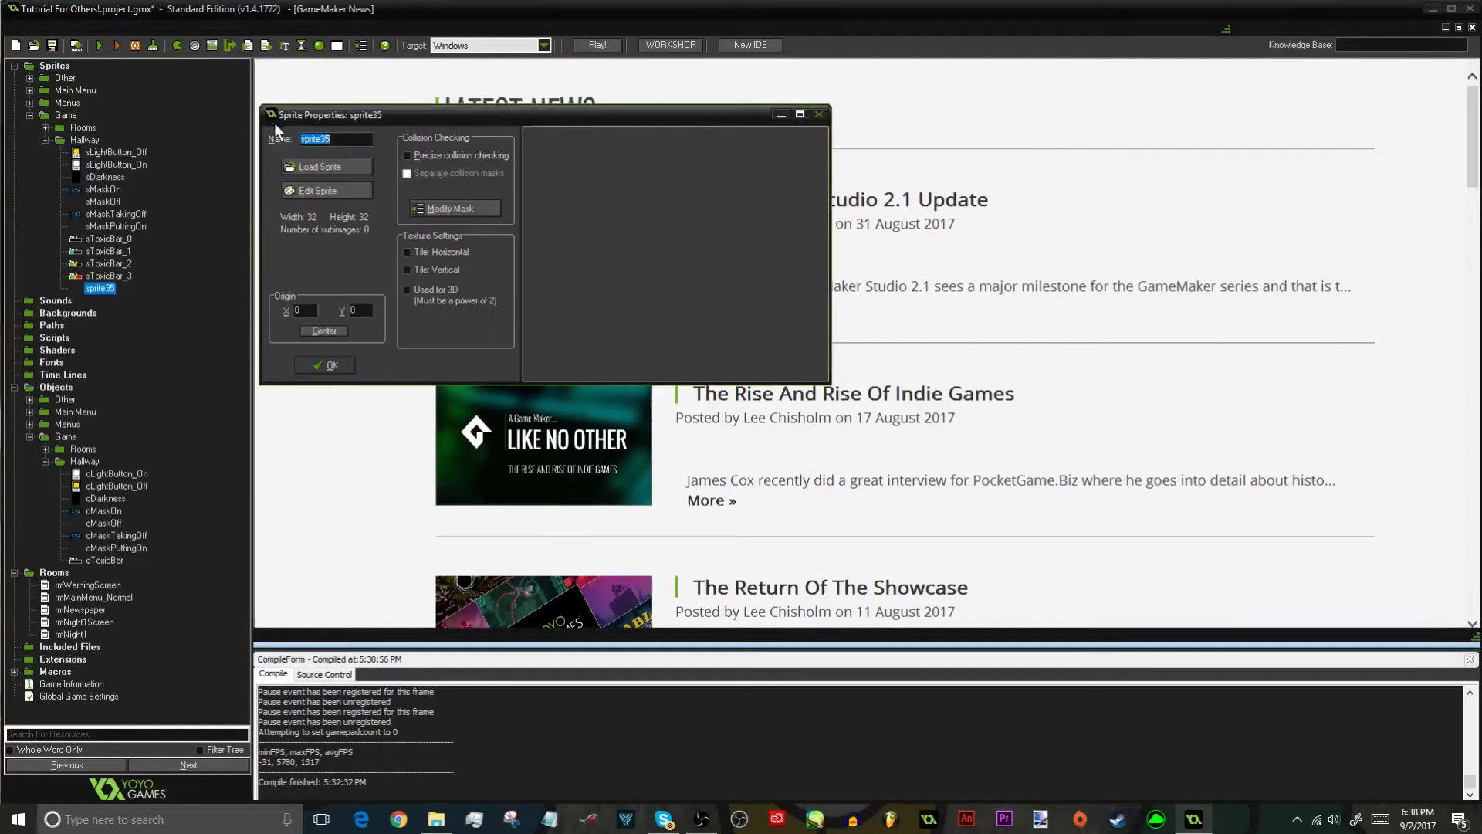
pyautogui.write('s')
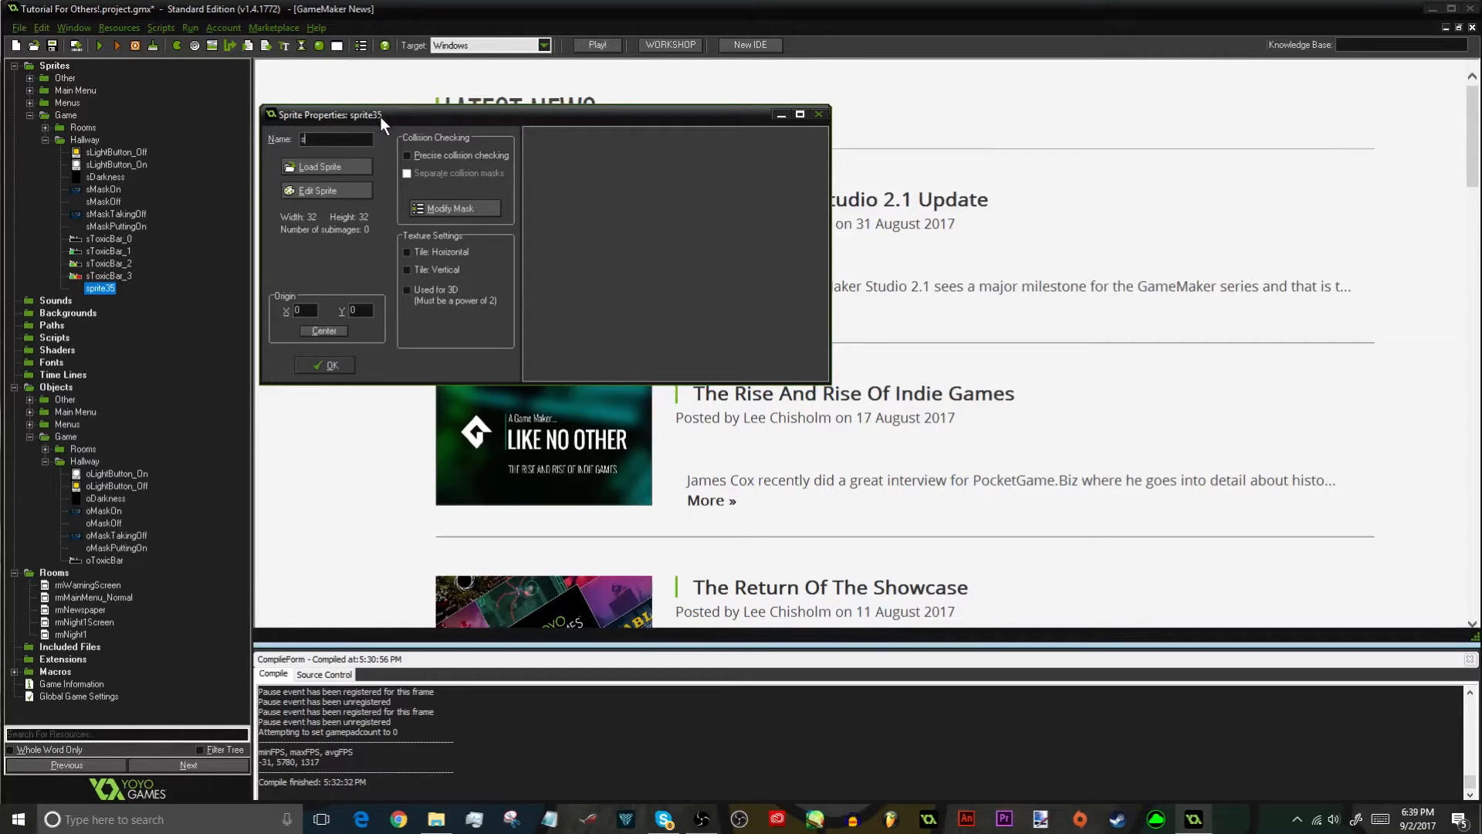
pyautogui.write('MaskBar_Off')
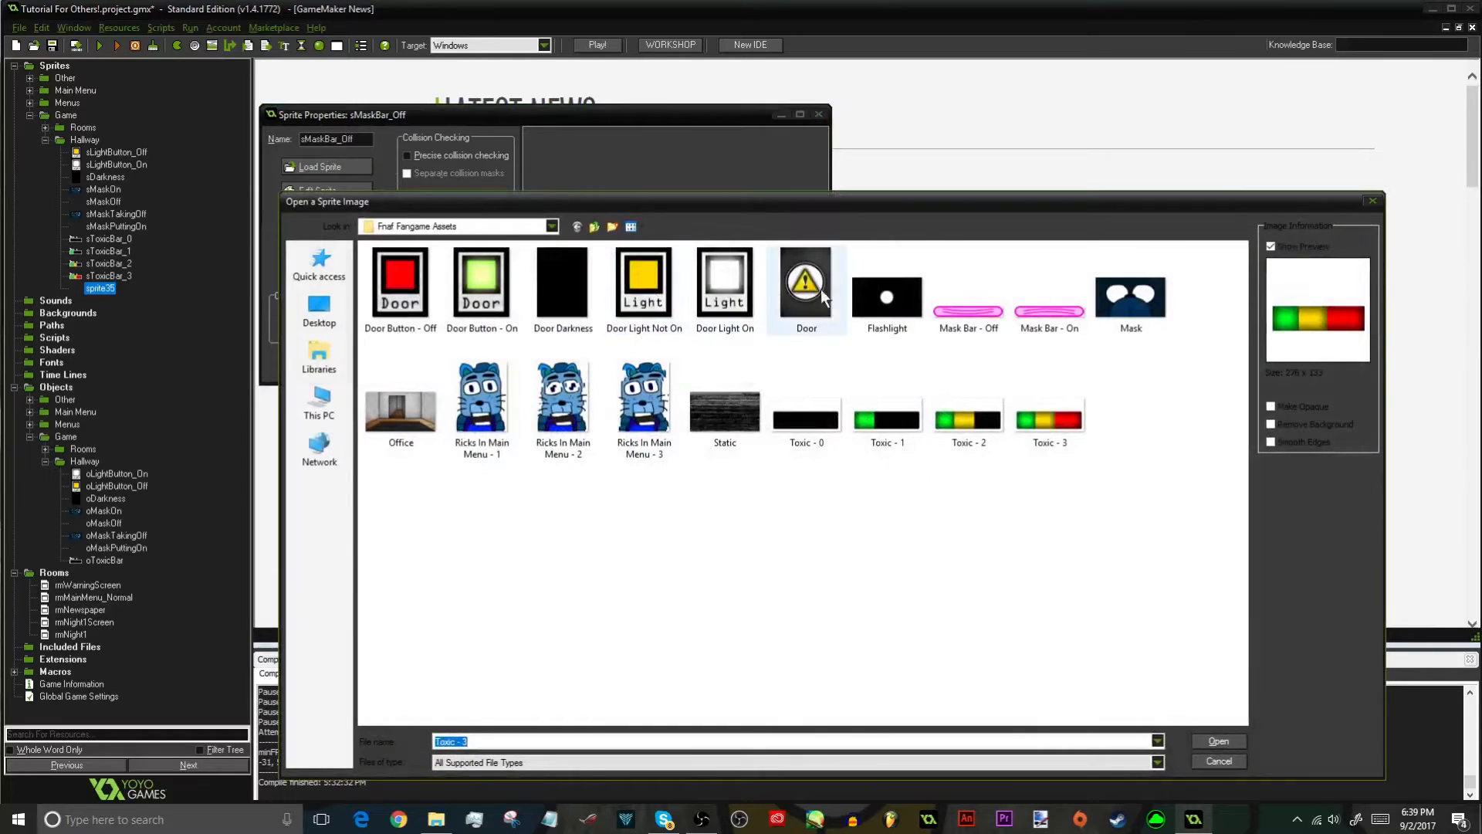
pyautogui.doubleClick(993, 330)
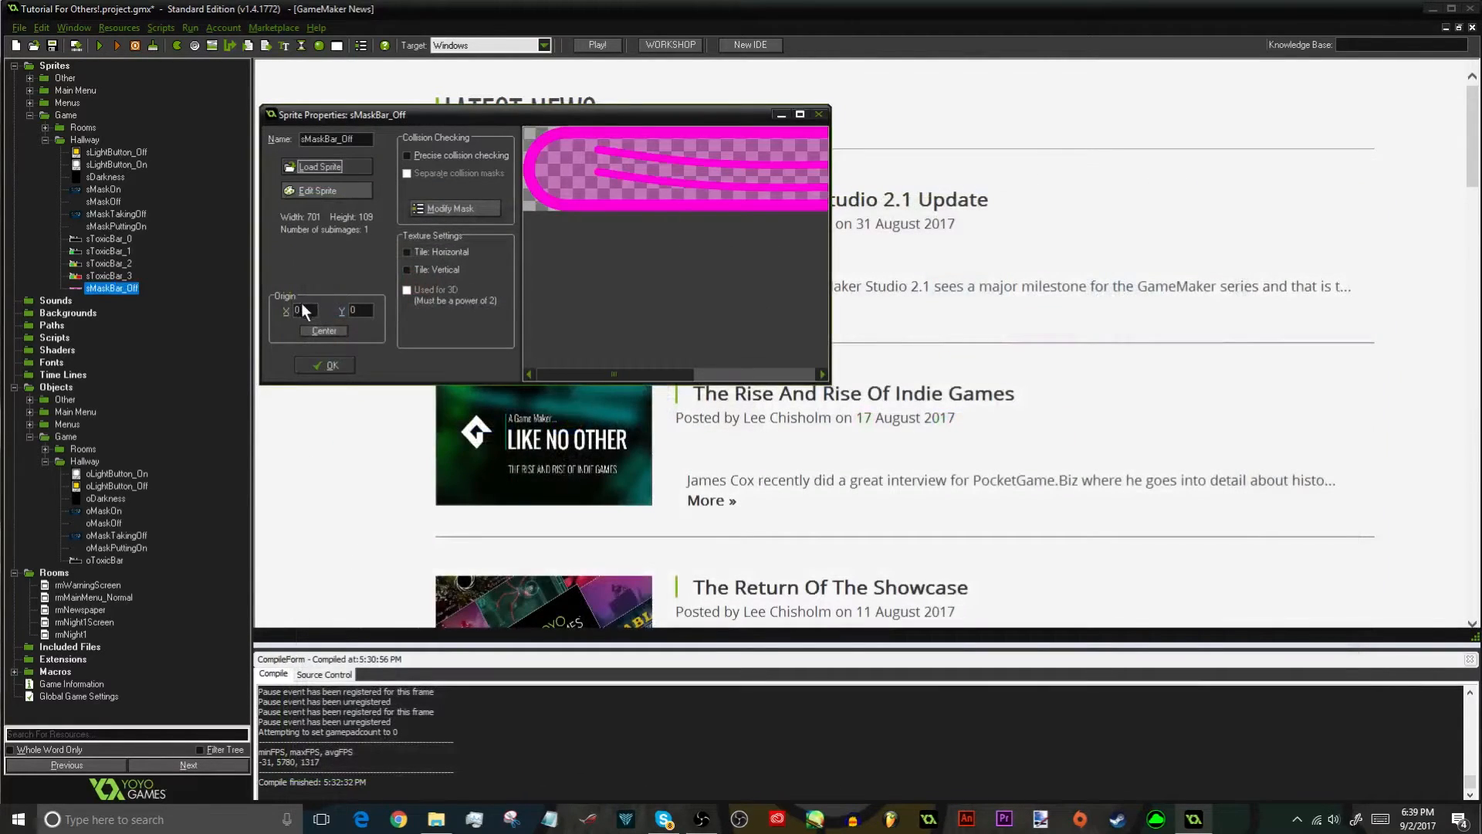
pyautogui.click(325, 364)
# Duplicate sMaskBar_Off as sMaskBar_On and load the Mask Bar - On image into the copy
pyautogui.rightClick(59, 289)
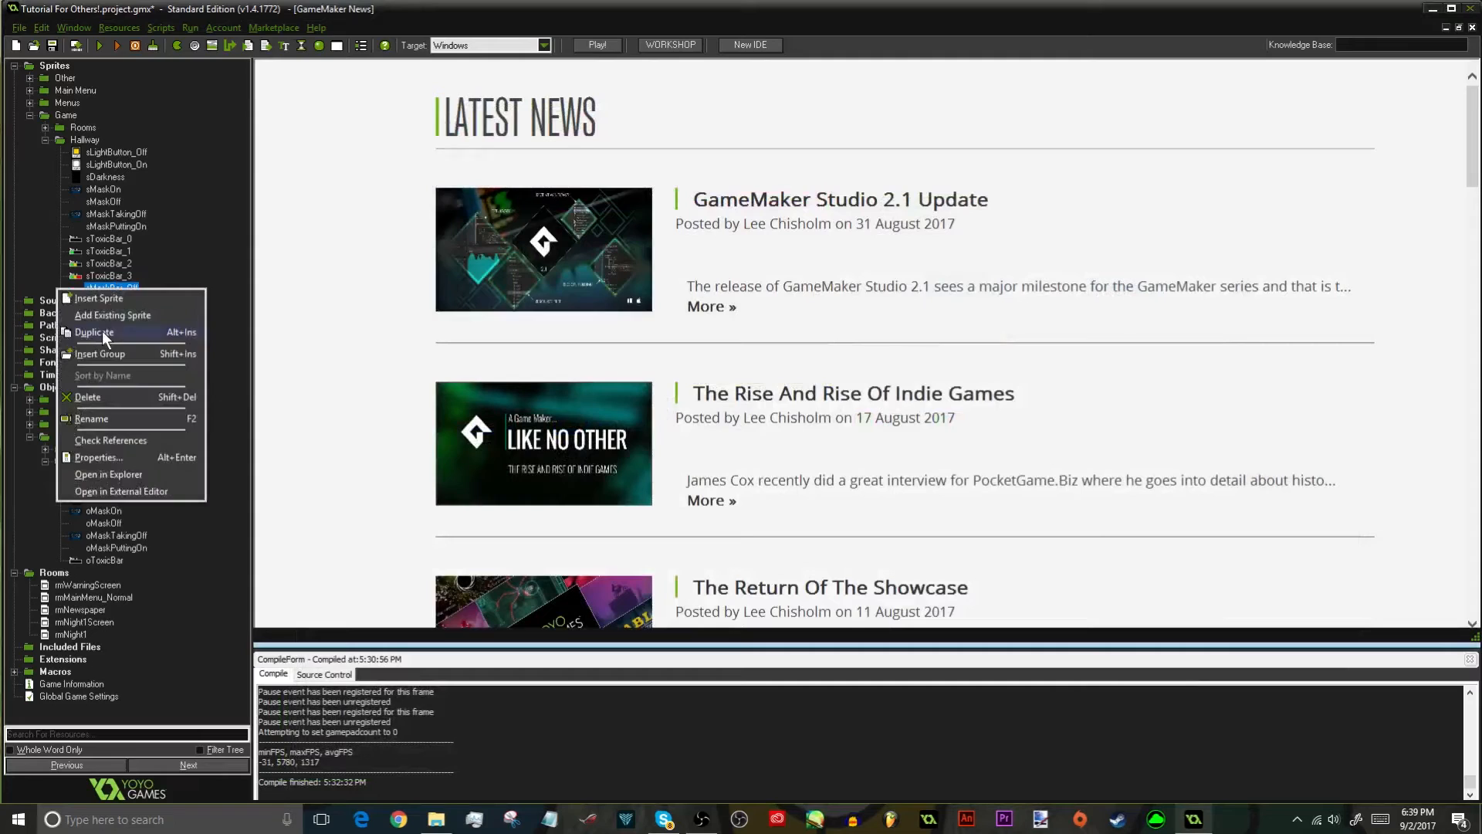
pyautogui.click(102, 330)
pyautogui.write('sMaskOn')
pyautogui.press('BackSpace')
pyautogui.press('BackSpace')
pyautogui.write('Bar_On')
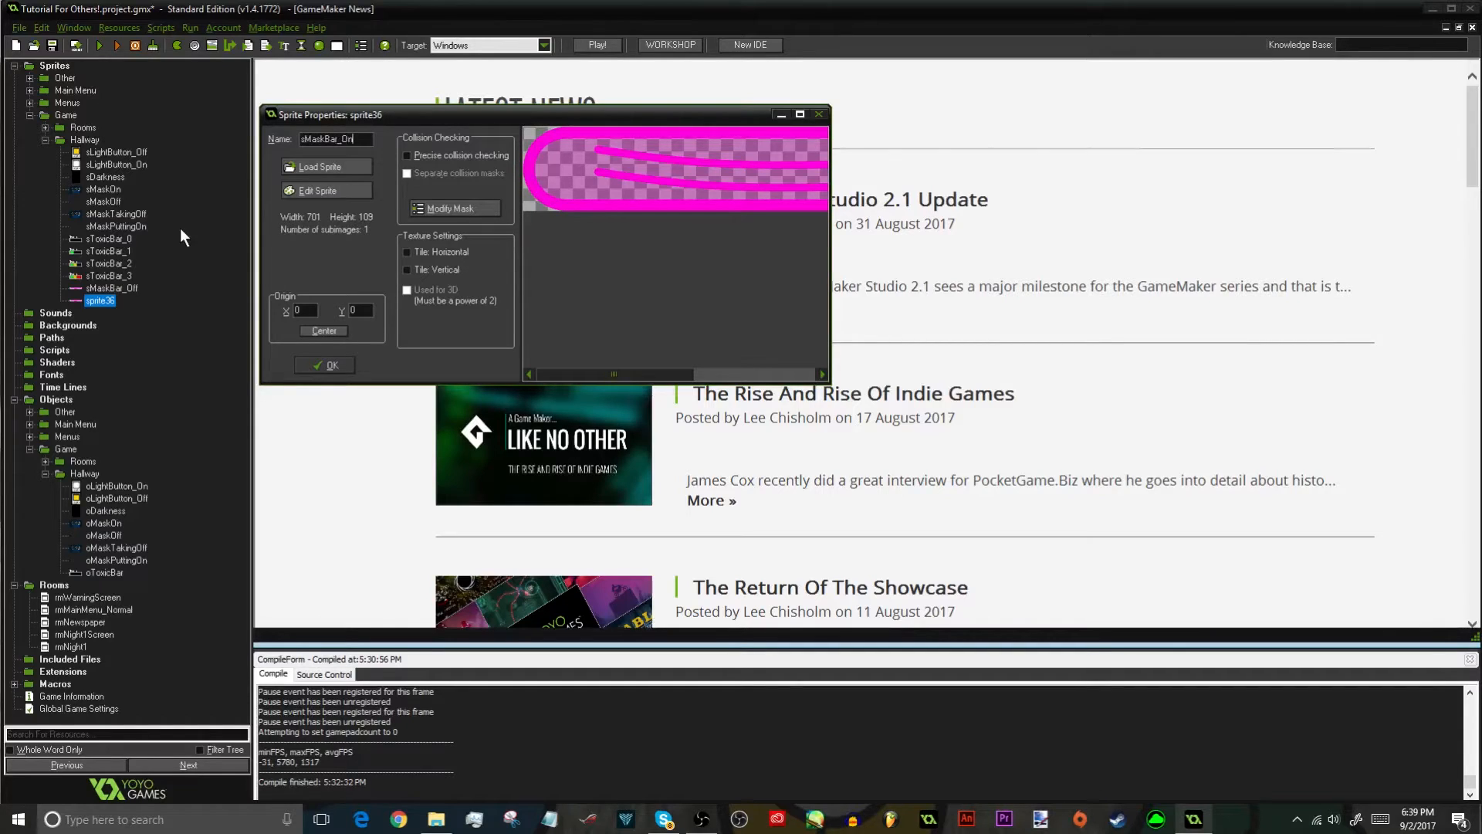
pyautogui.click(344, 164)
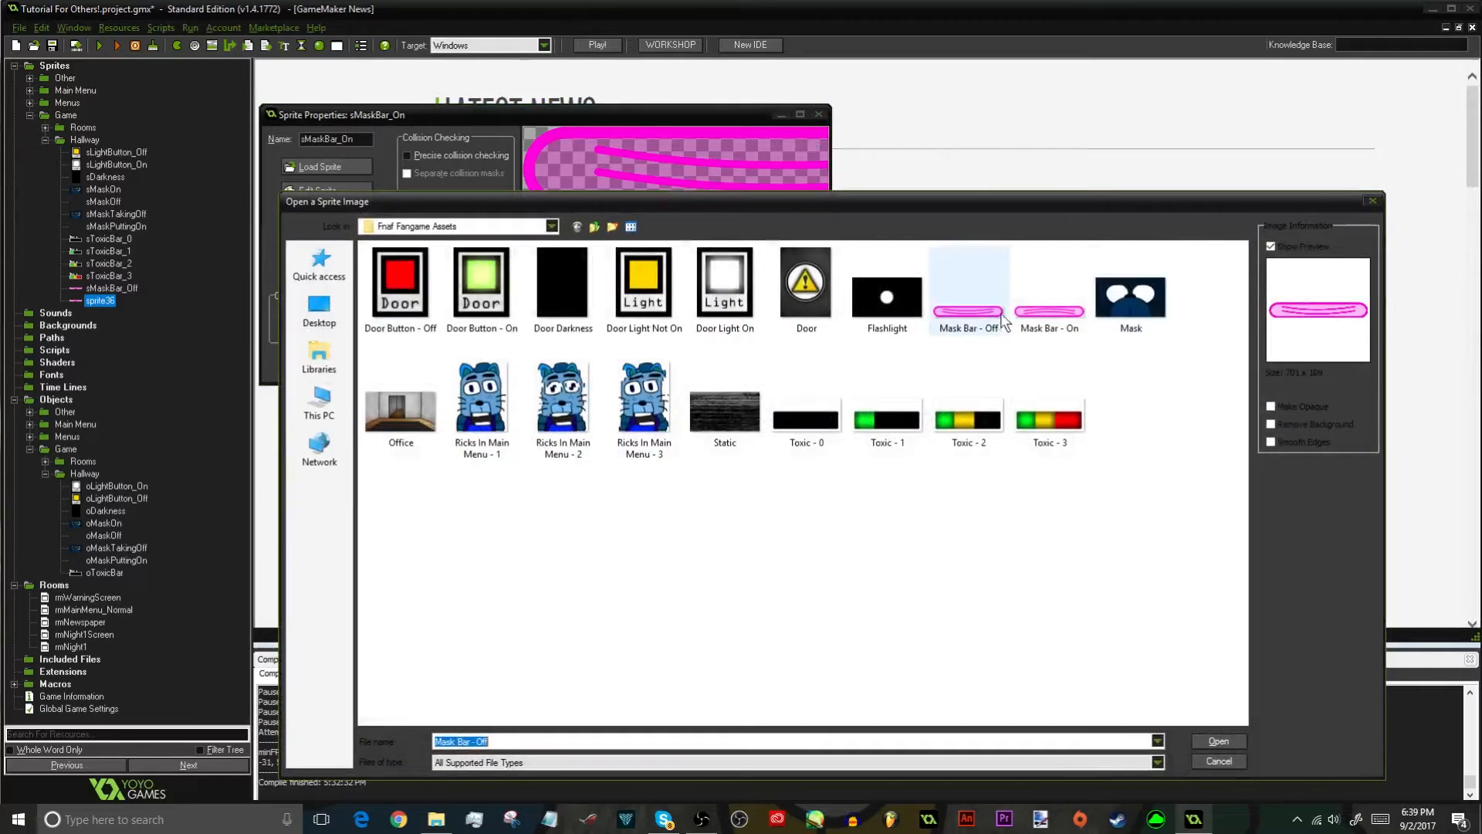
pyautogui.doubleClick(1048, 309)
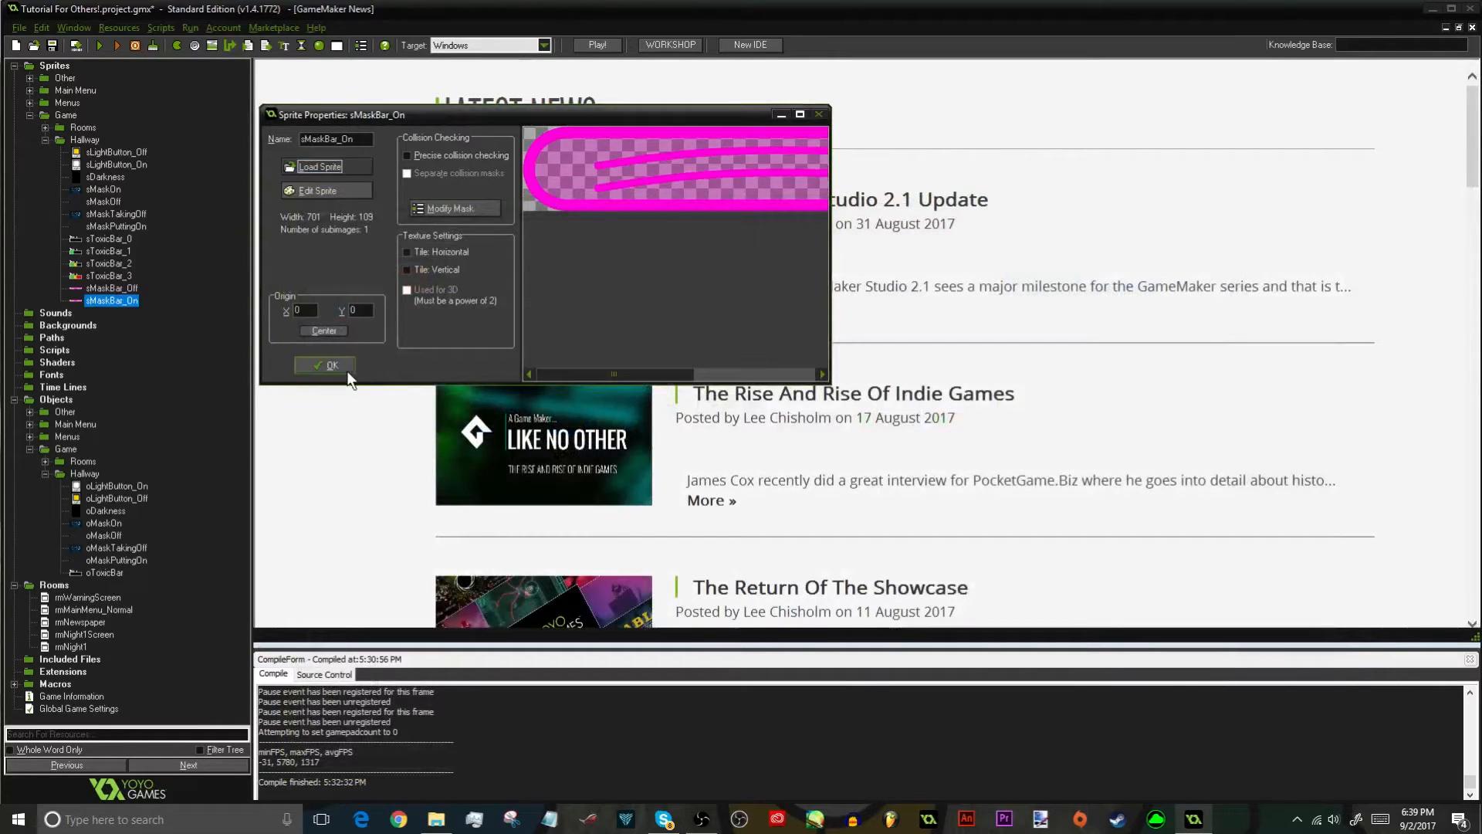
pyautogui.click(324, 366)
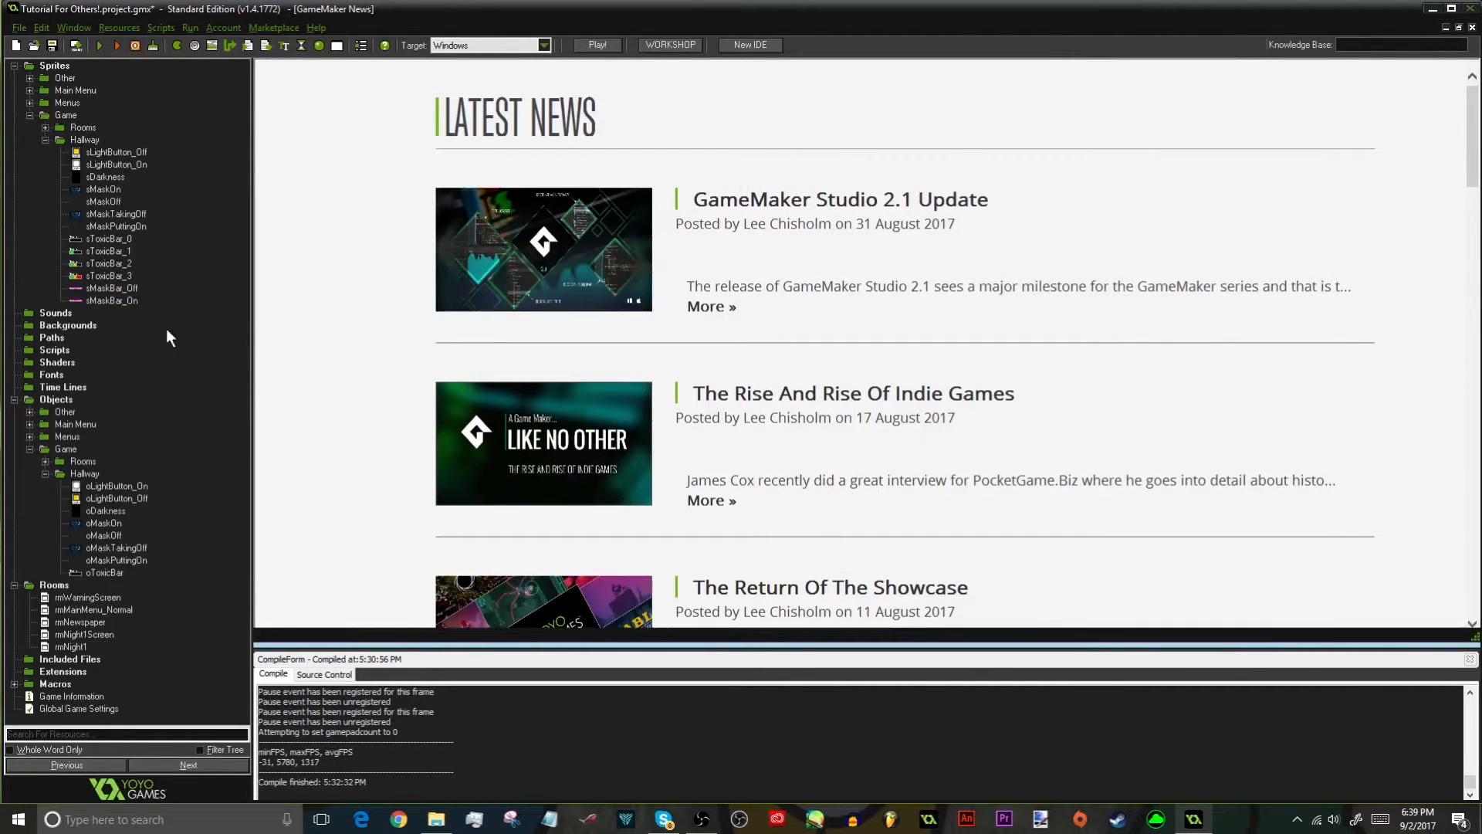
# Create an object named oMaskBar_On in the Hallway object group and assign it the sMaskBar_On sprite
pyautogui.rightClick(65, 451)
pyautogui.click(169, 423)
pyautogui.rightClick(82, 464)
pyautogui.click(95, 458)
pyautogui.rightClick(82, 474)
pyautogui.click(82, 480)
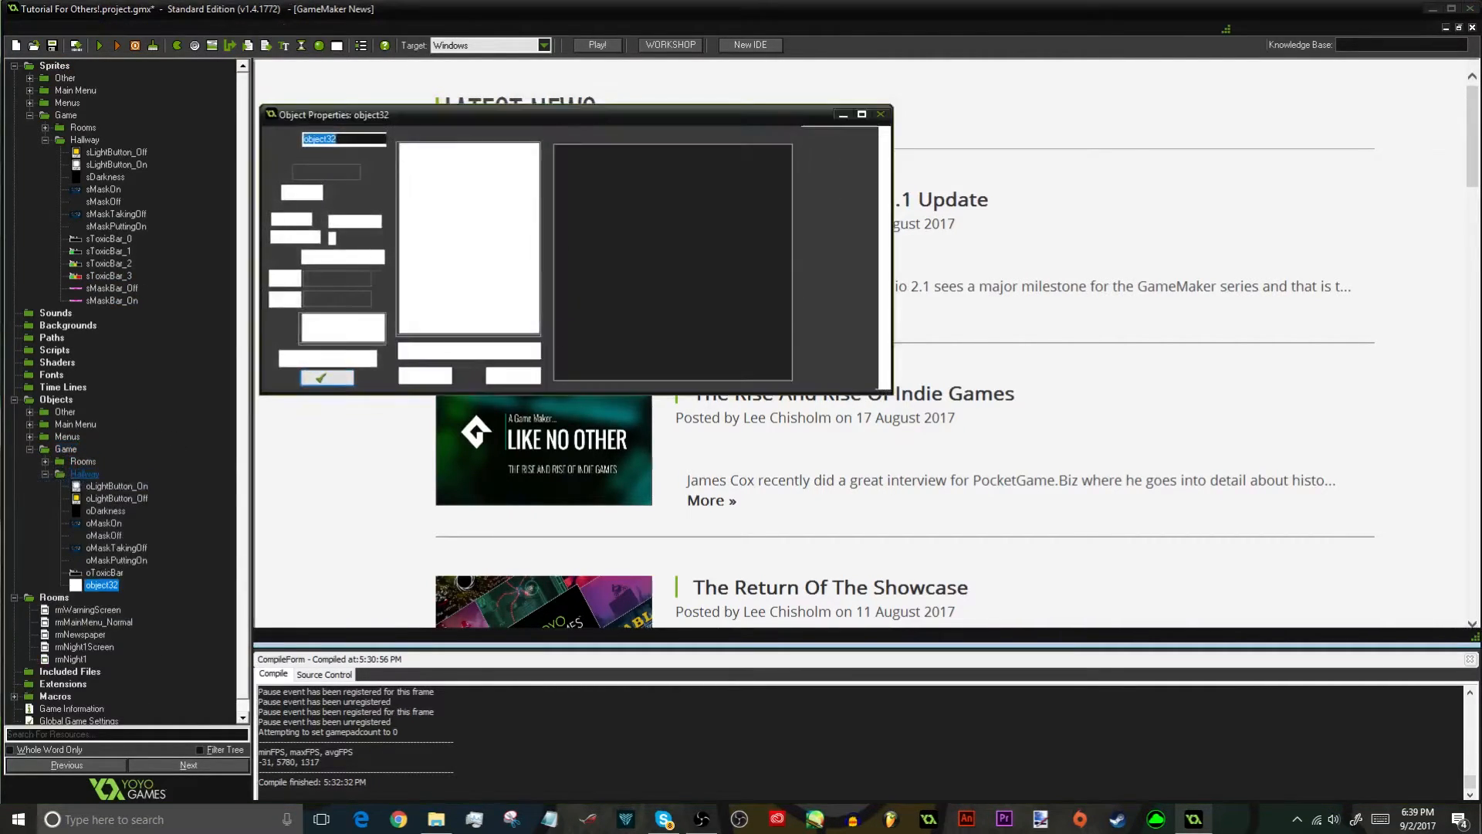
pyautogui.write('omaskBar_On')
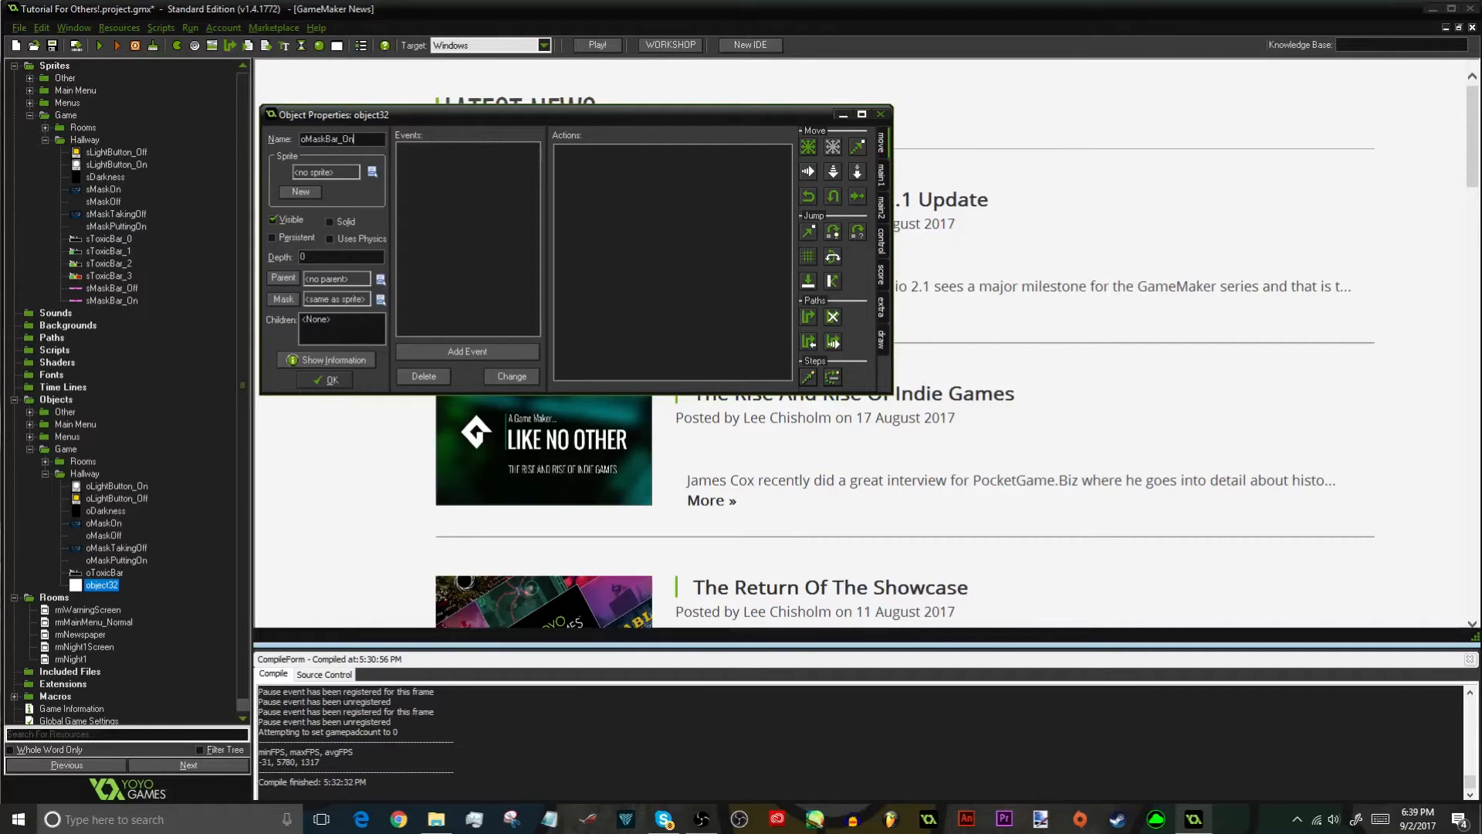
pyautogui.press('Return')
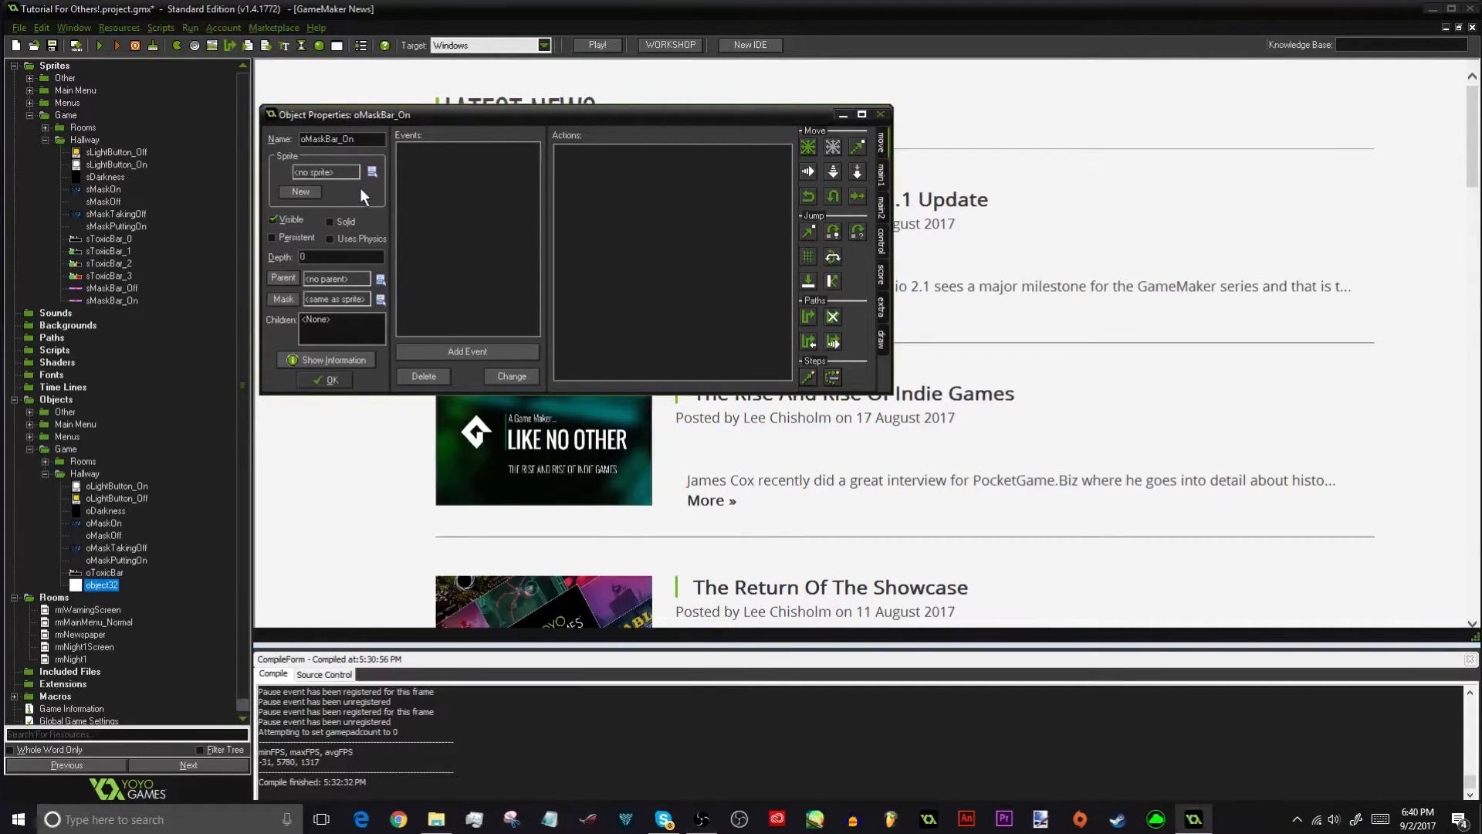
pyautogui.click(345, 174)
pyautogui.moveTo(385, 256)
pyautogui.moveTo(298, 270)
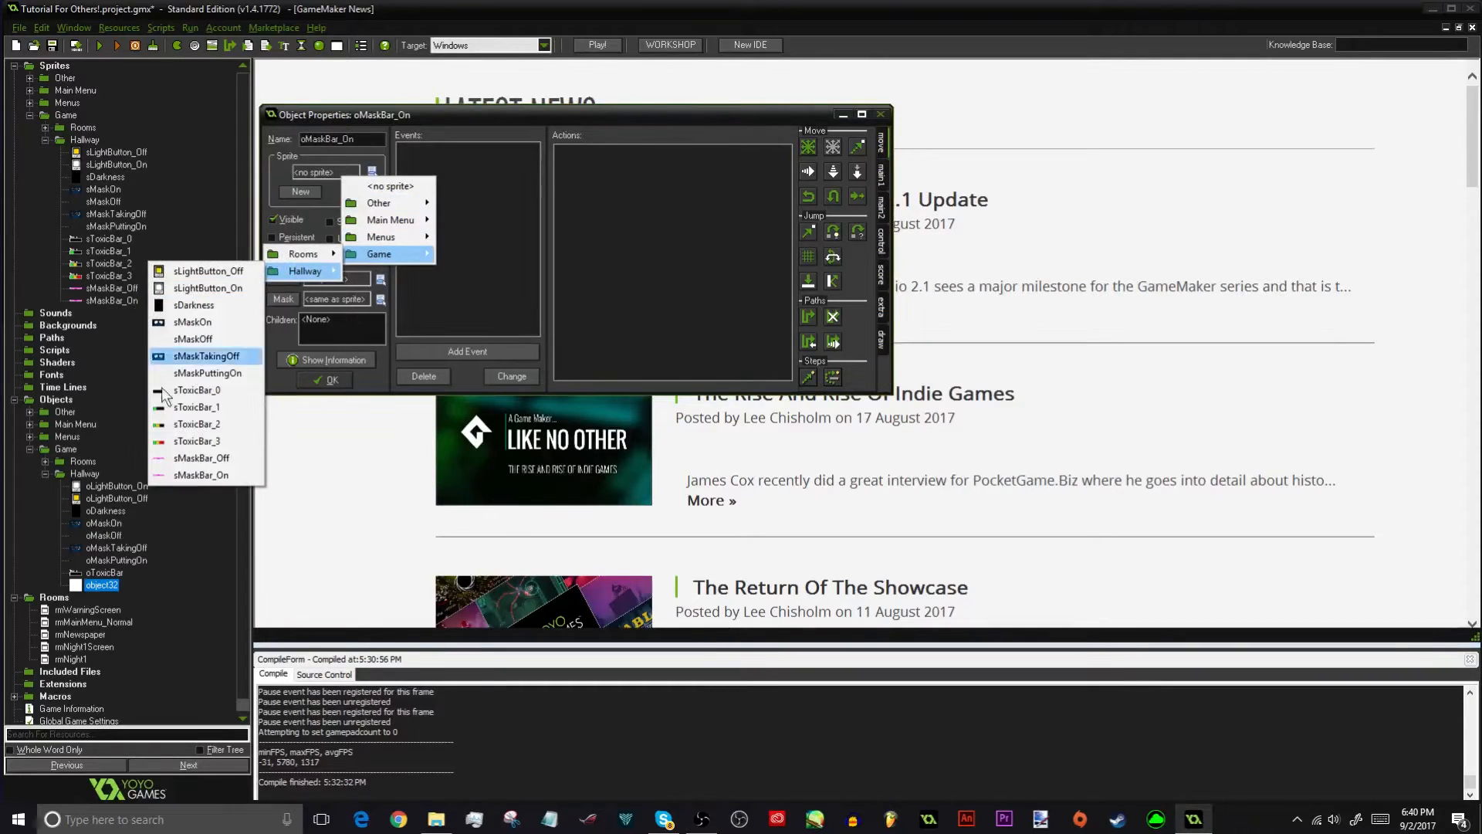
pyautogui.click(200, 475)
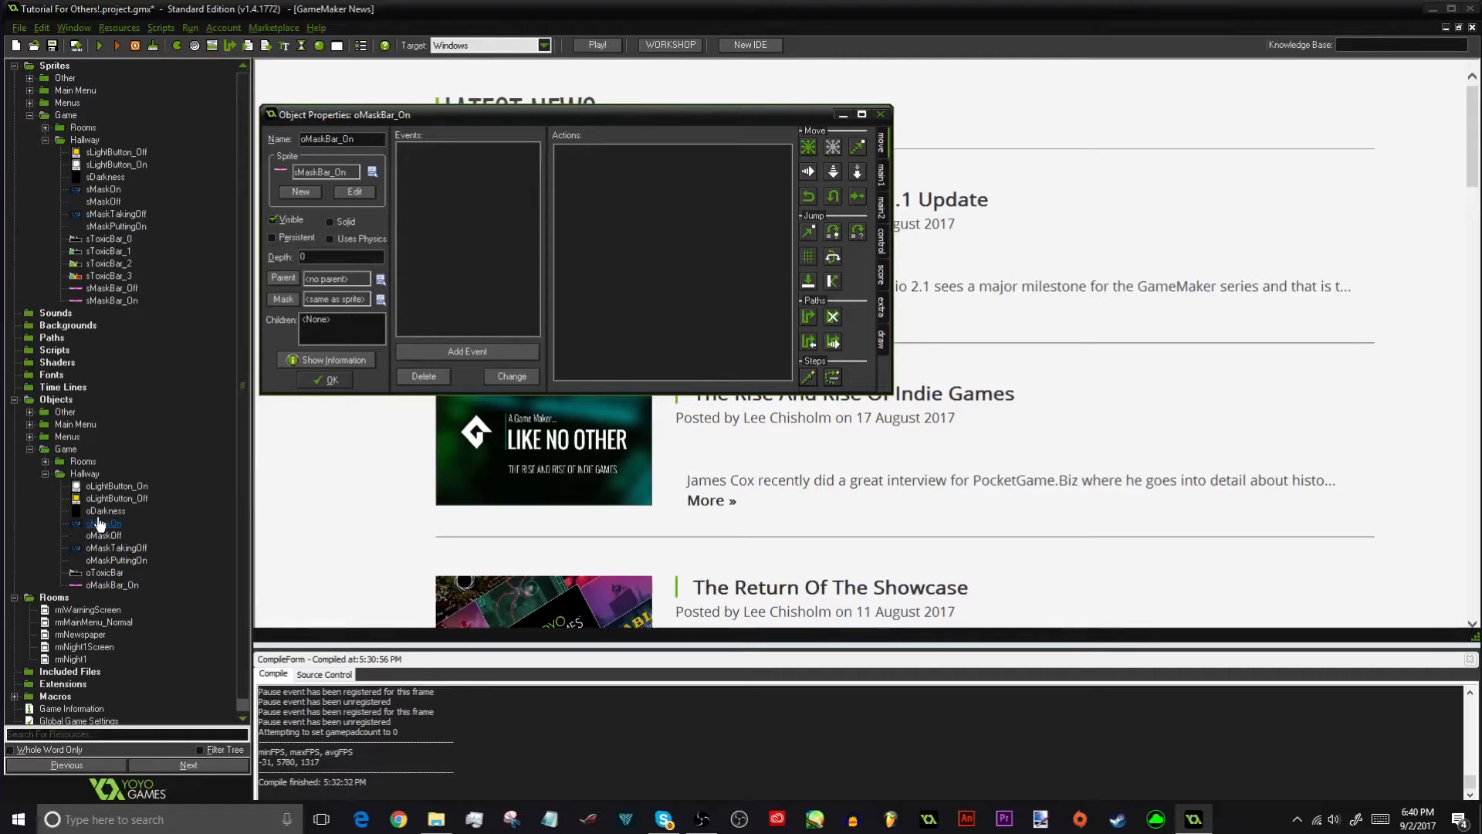
# Check the properties of oToxicBar for reference, set oMaskBar_On's depth to -1002 and save the object
pyautogui.click(116, 572)
pyautogui.doubleClick(116, 572)
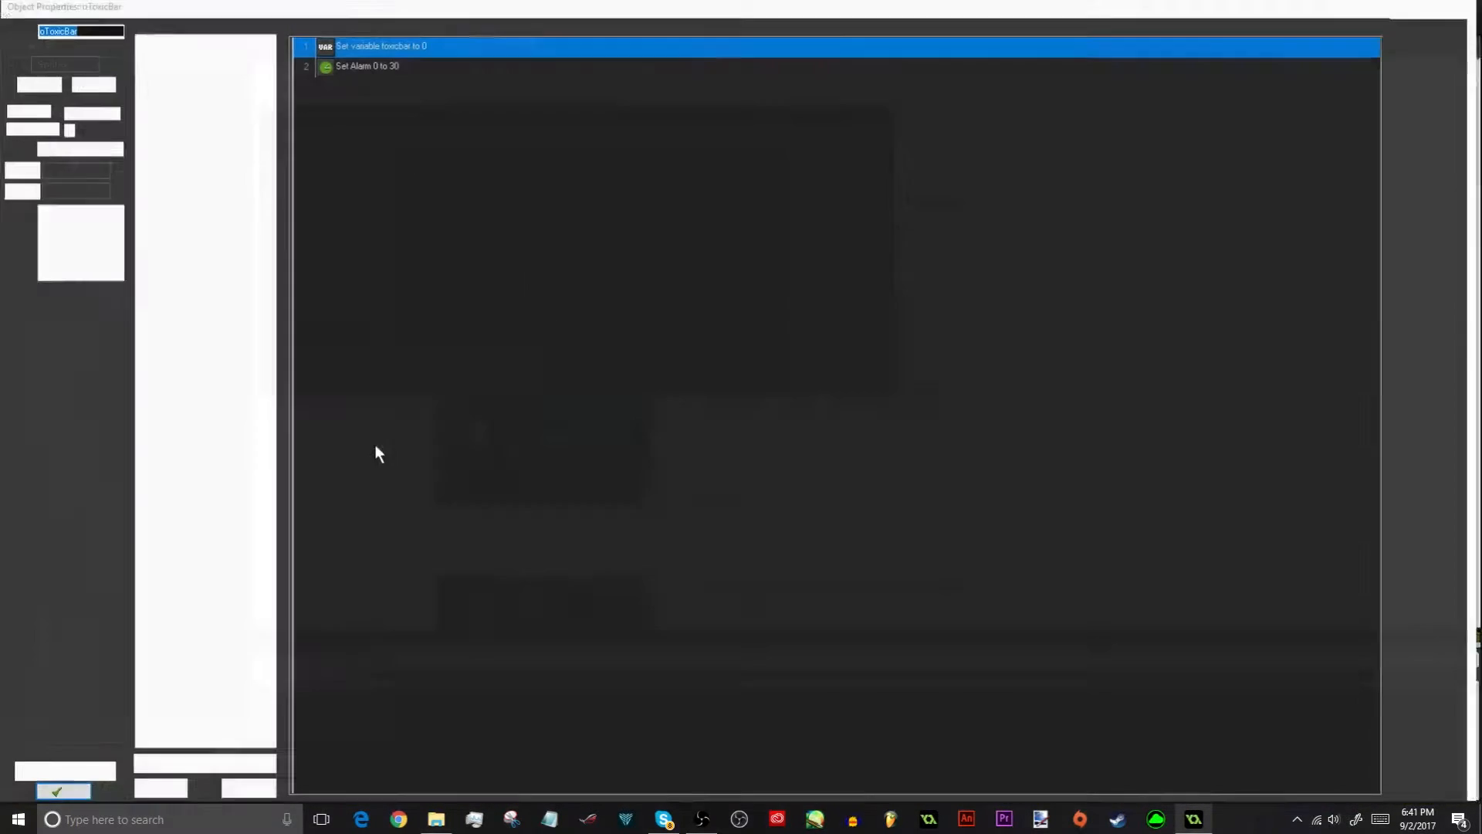
pyautogui.click(67, 789)
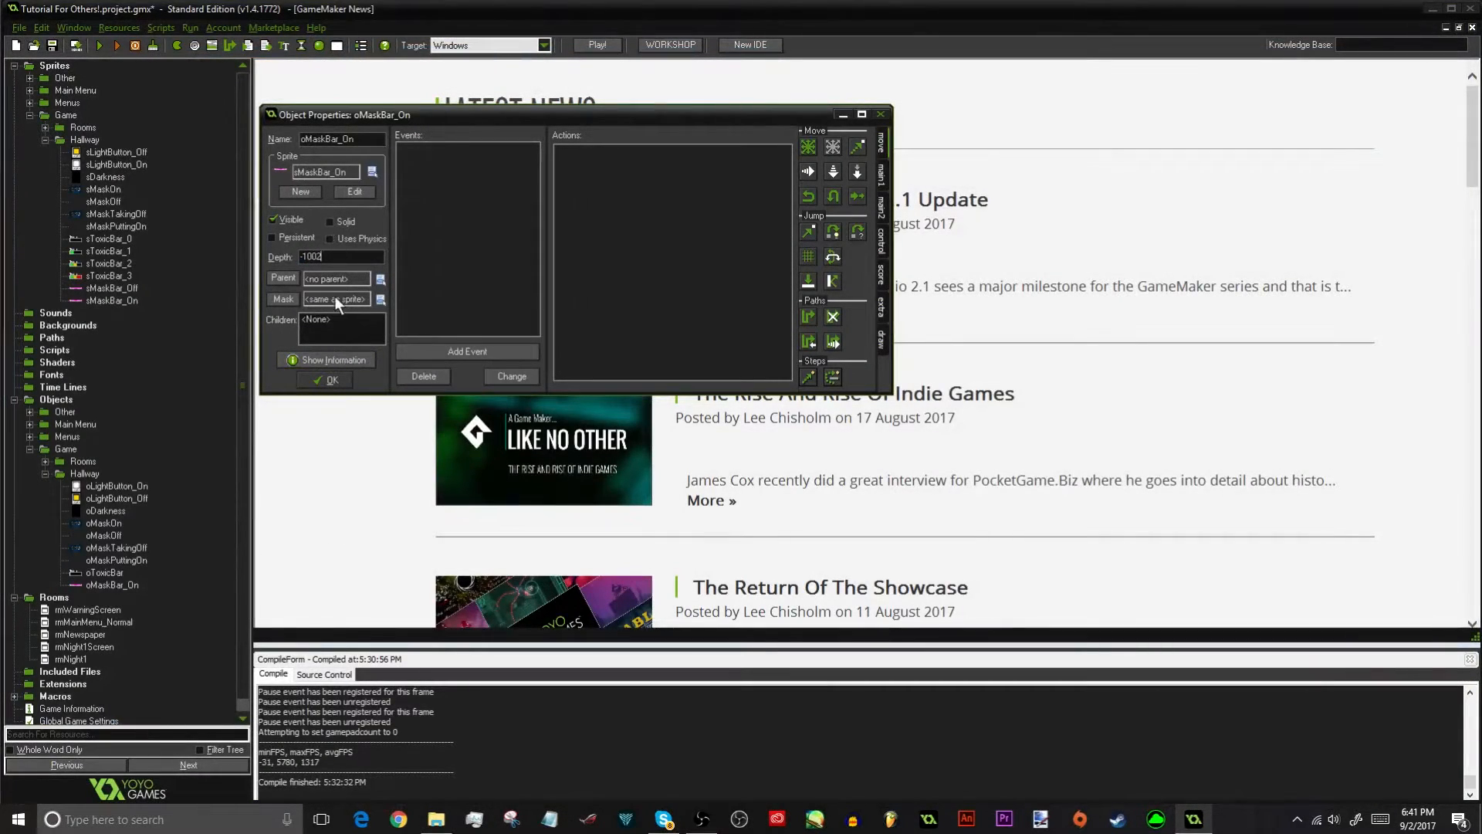
pyautogui.click(339, 380)
# Duplicate the oMaskBar_On object and name the copy oMaskBar_Off
pyautogui.rightClick(114, 597)
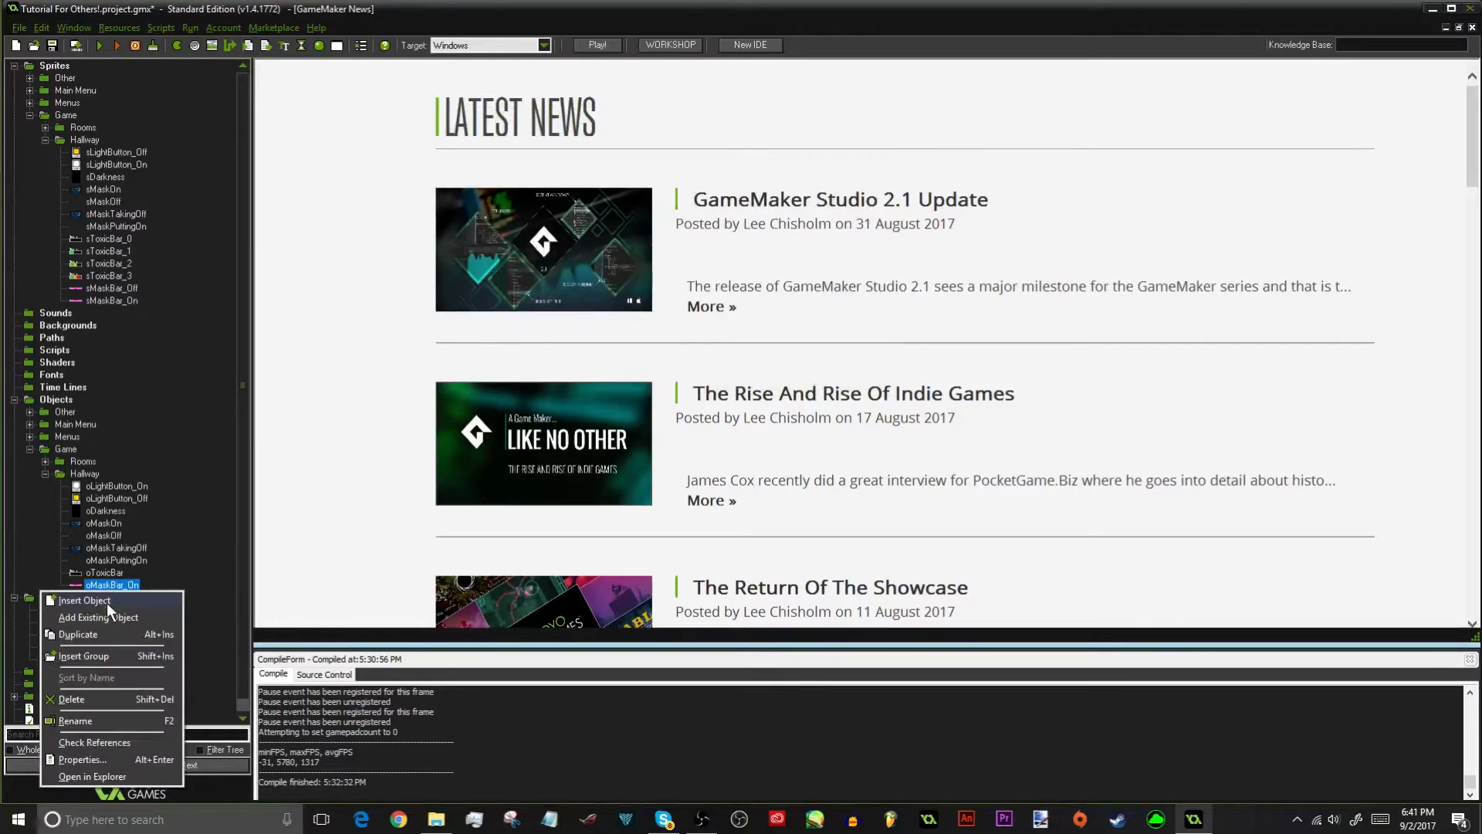
pyautogui.click(105, 633)
pyautogui.write('omas')
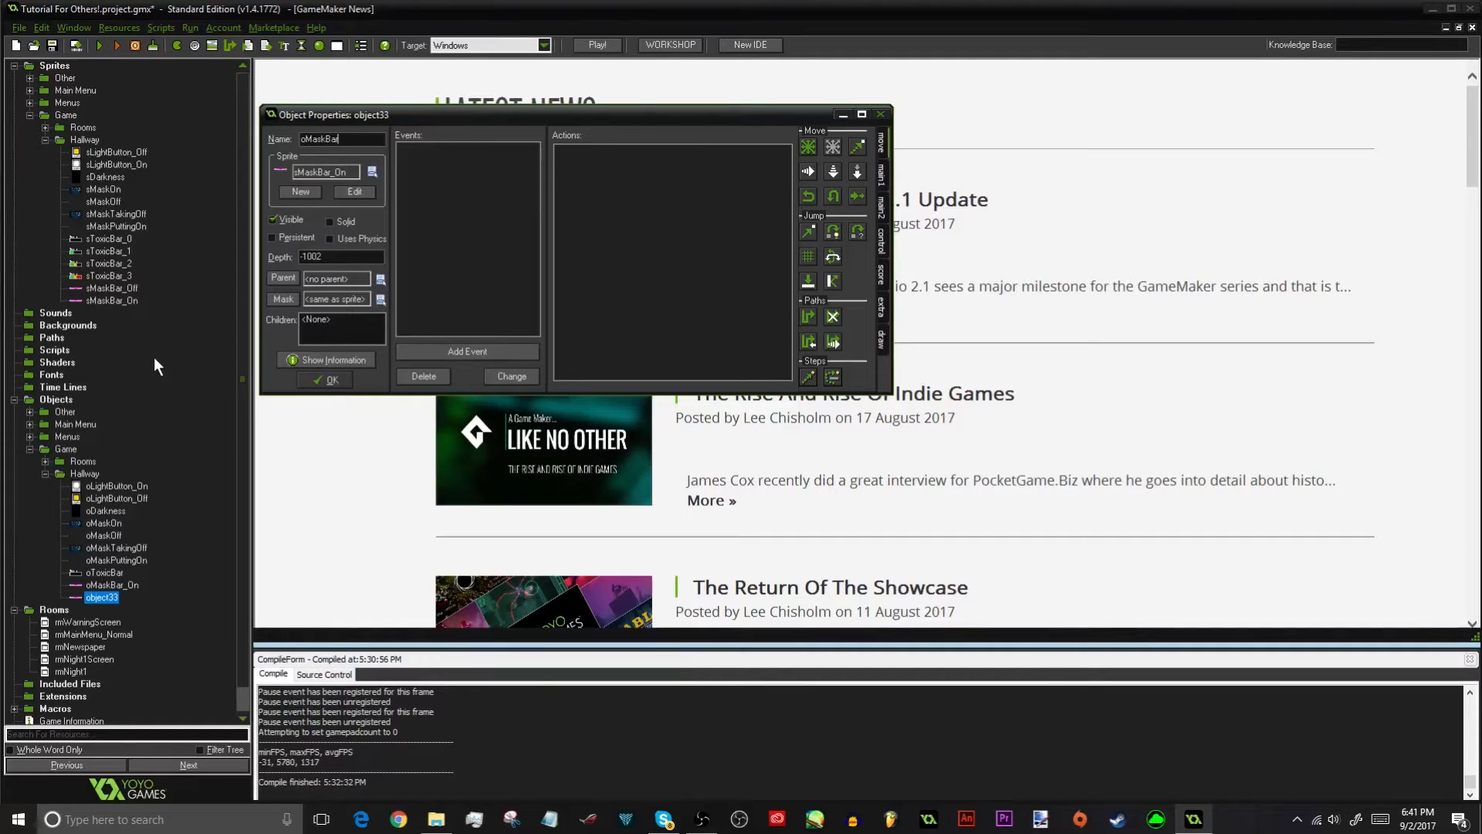
pyautogui.write('_Off')
# Assign the sMaskBar_Off sprite to oMaskBar_Off and save the object
pyautogui.click(341, 172)
pyautogui.click(368, 248)
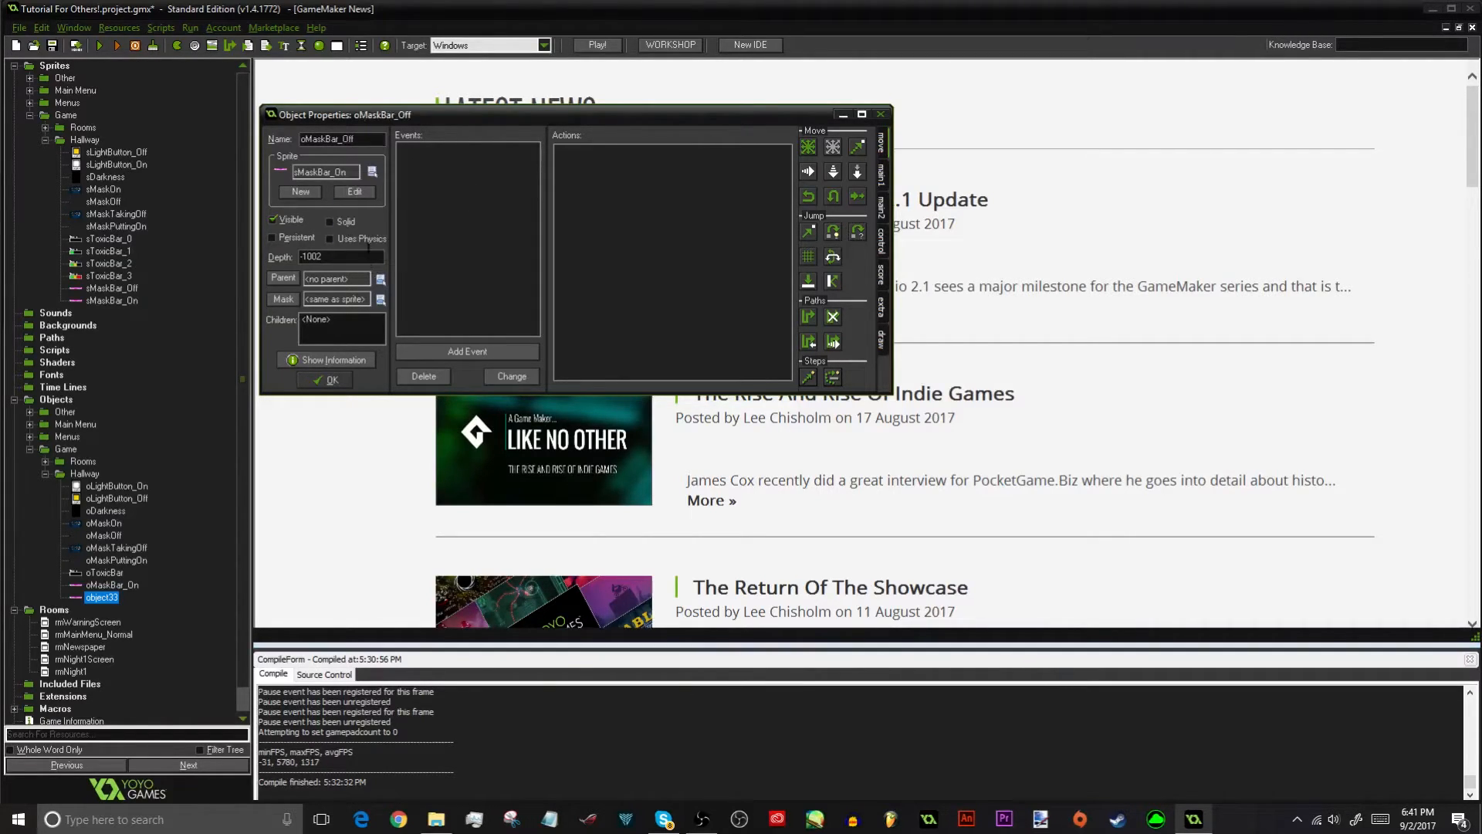
pyautogui.click(351, 171)
pyautogui.moveTo(402, 250)
pyautogui.moveTo(304, 262)
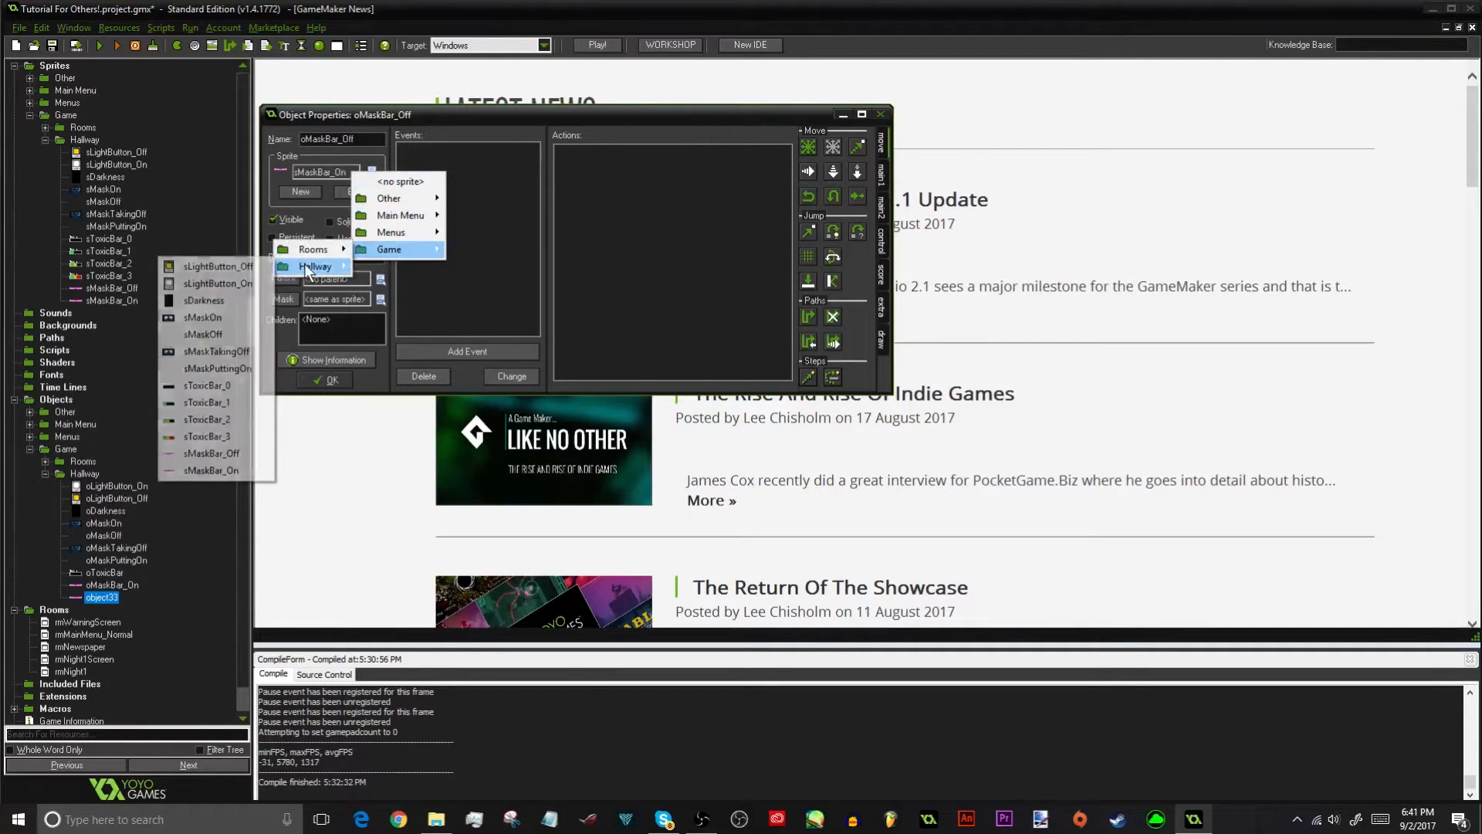
pyautogui.click(219, 454)
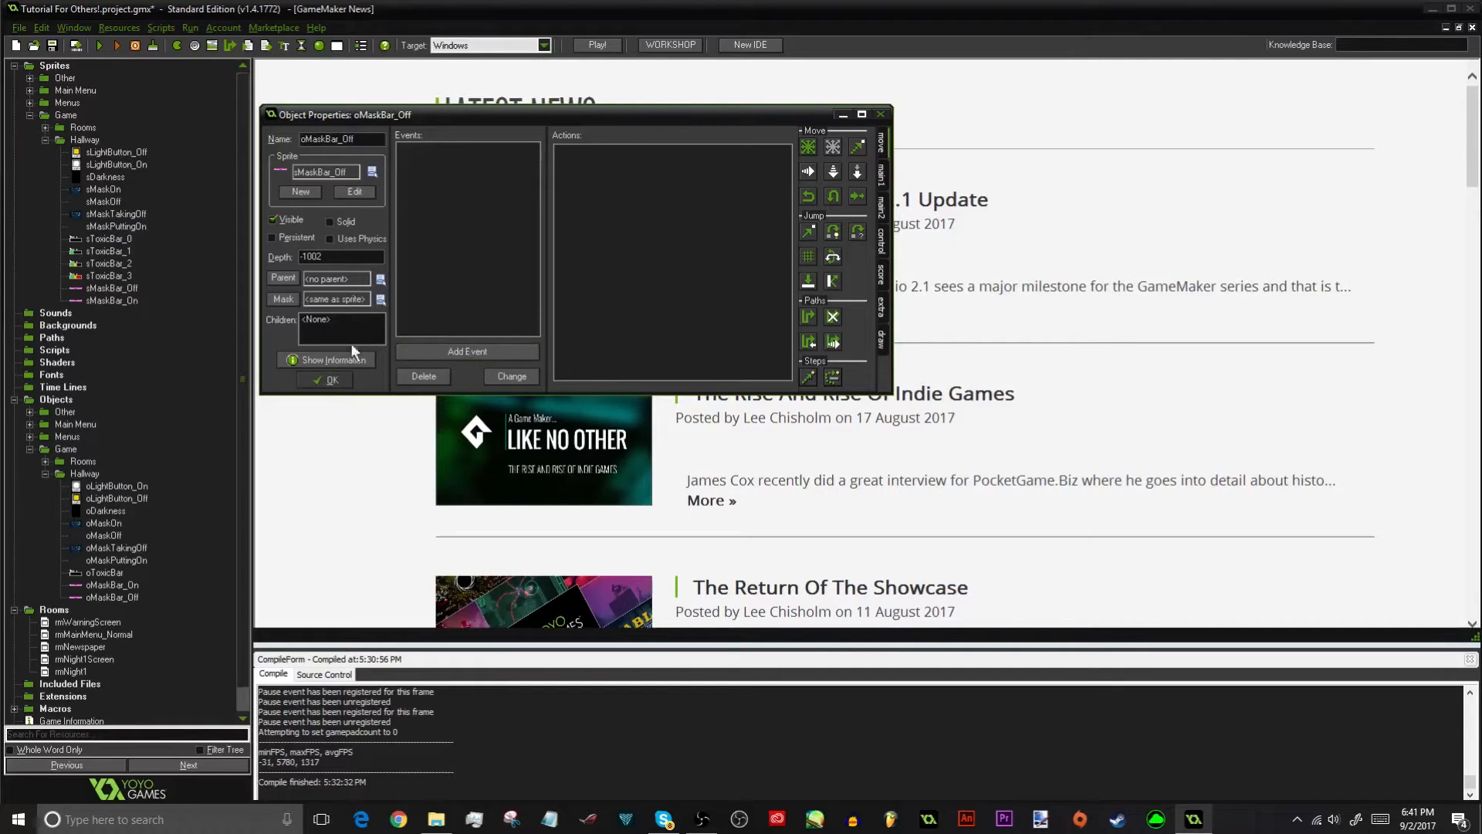
pyautogui.click(331, 379)
# In oMaskTakingOff's Animation End event, add a second Change Instance action that applies to the object oMaskBar_On
pyautogui.click(119, 548)
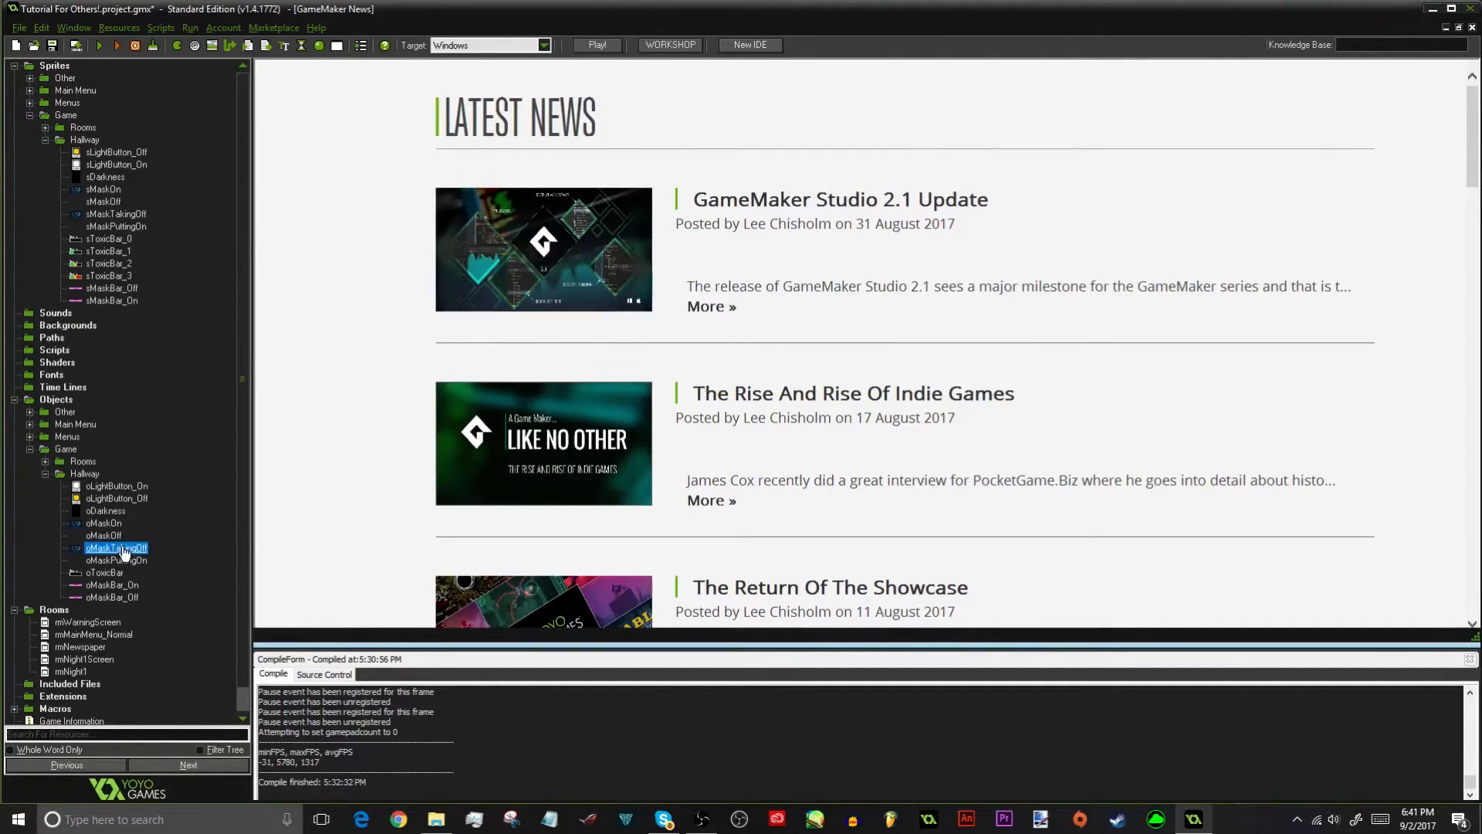
pyautogui.doubleClick(122, 549)
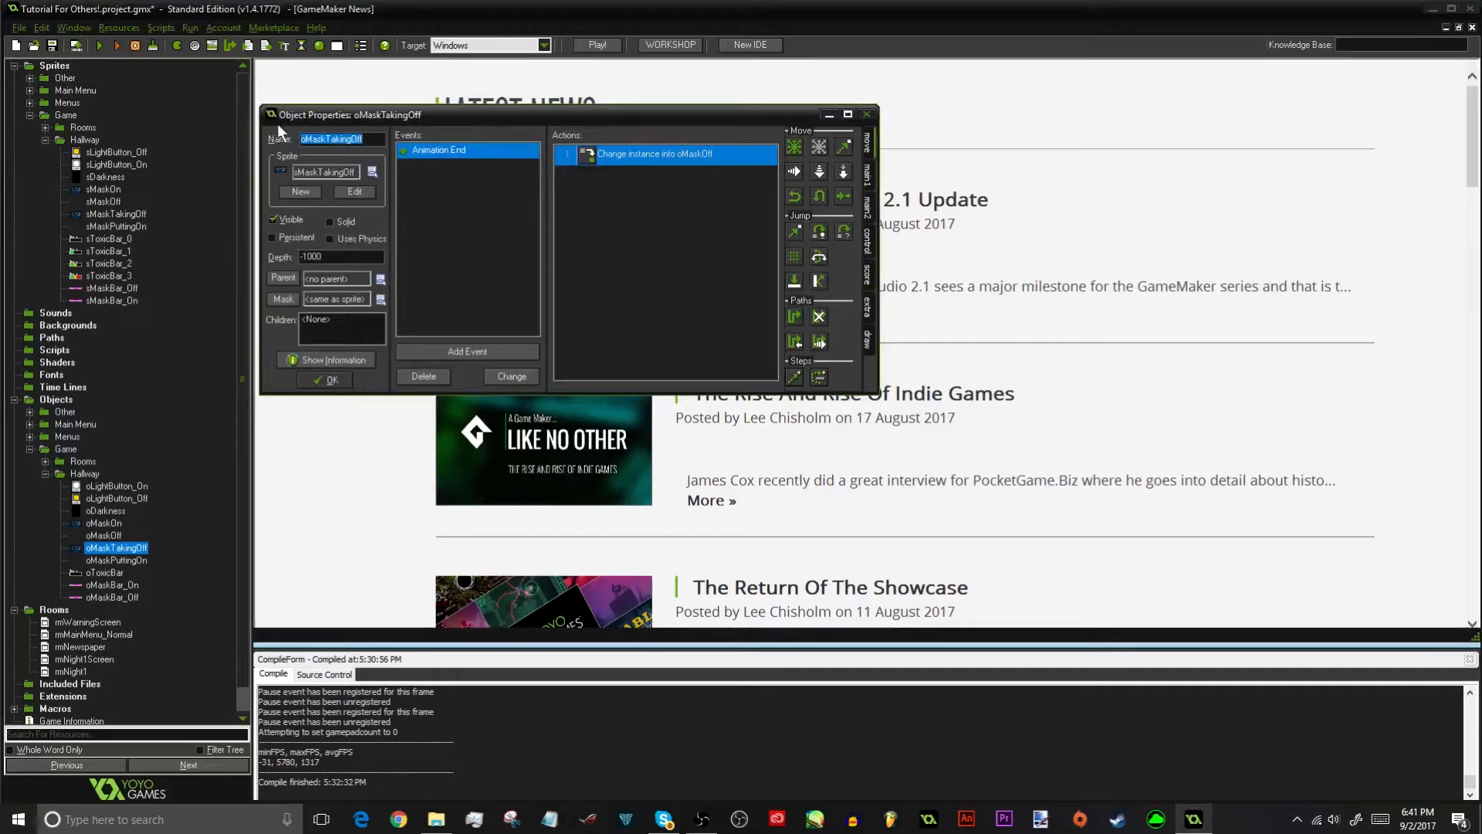
pyautogui.click(867, 175)
pyautogui.moveTo(647, 251); pyautogui.dragTo(644, 257)
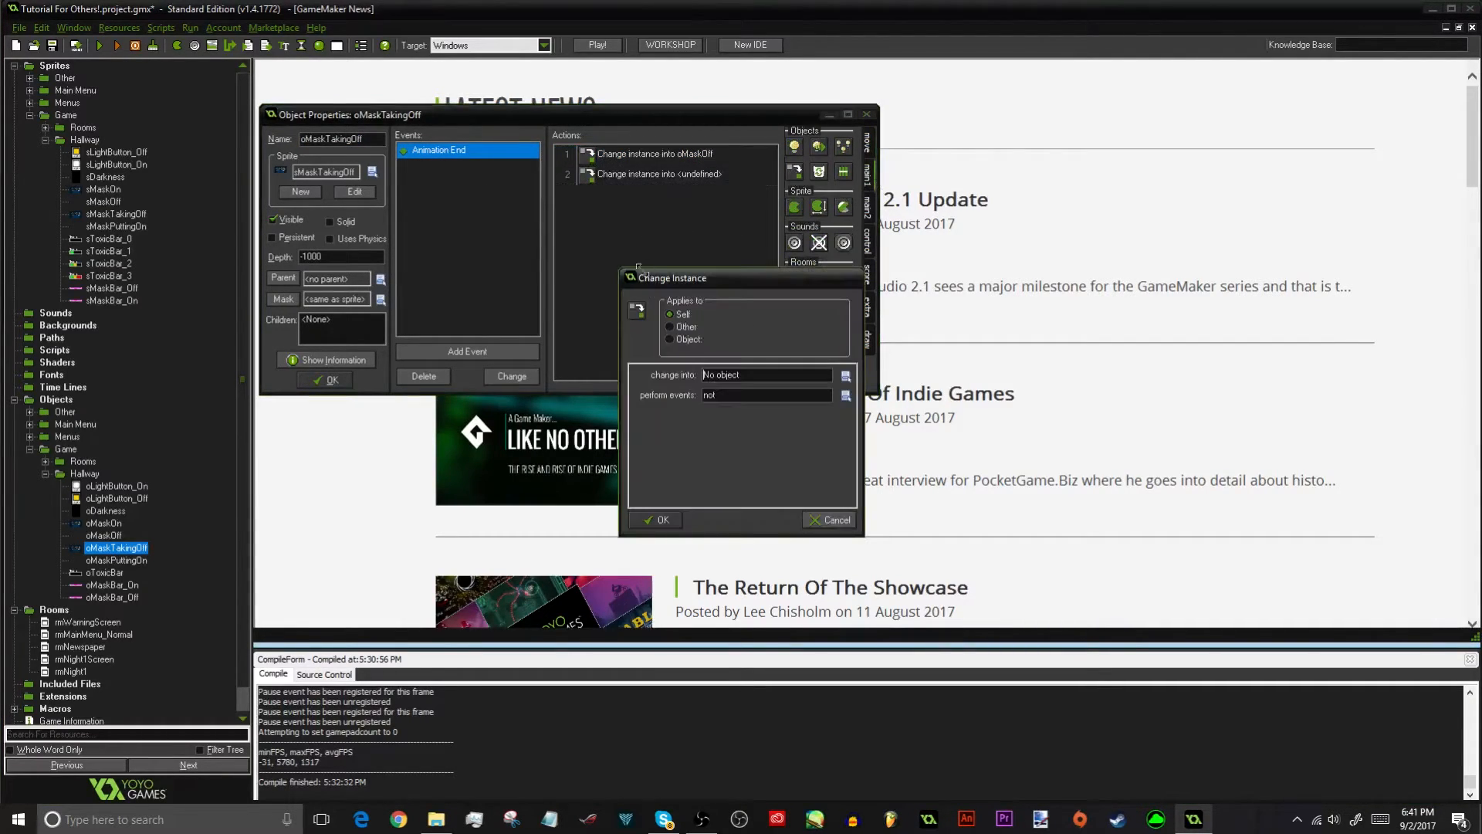
pyautogui.click(684, 340)
pyautogui.click(726, 341)
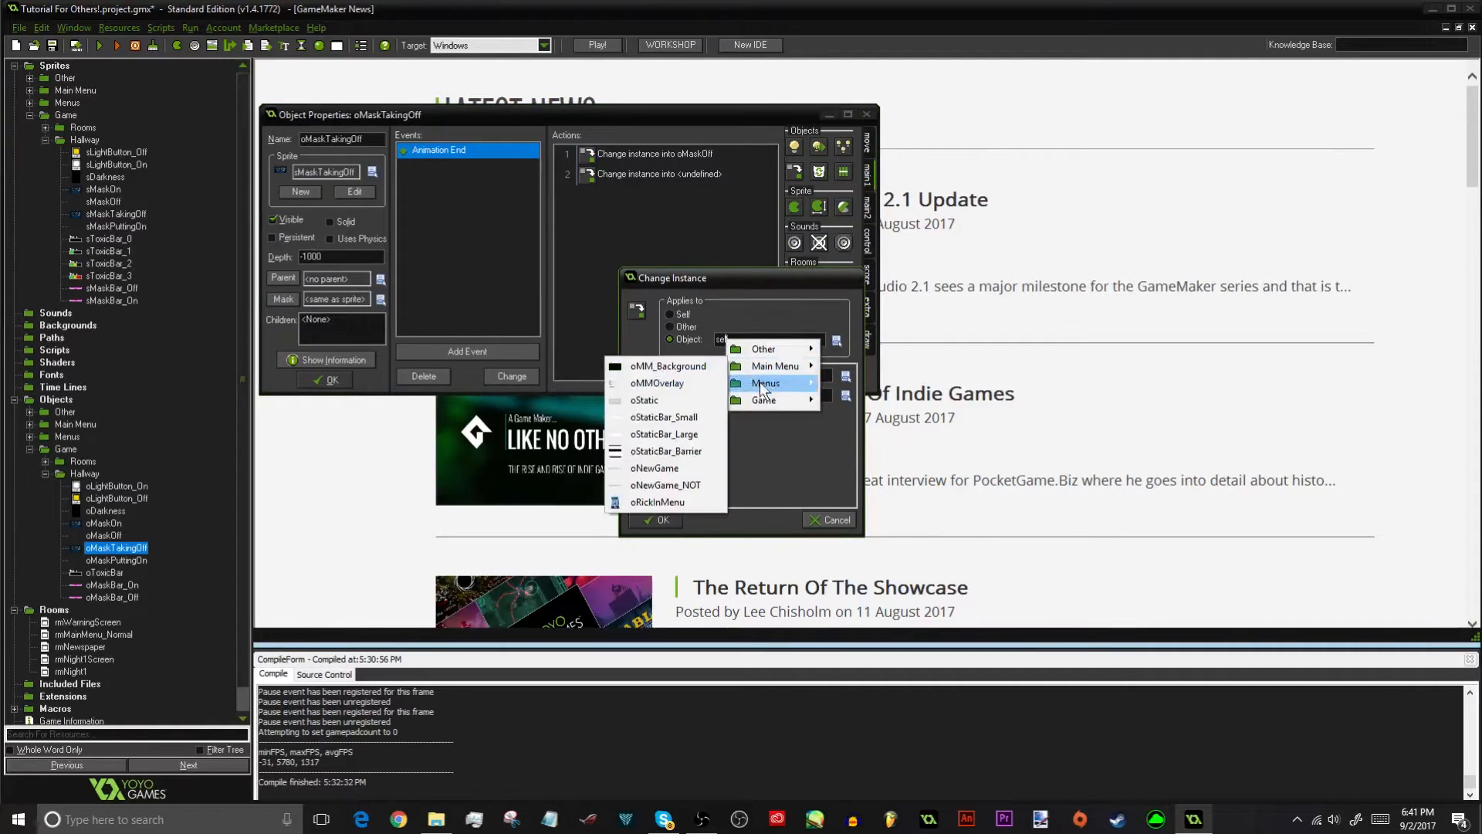
pyautogui.moveTo(794, 402)
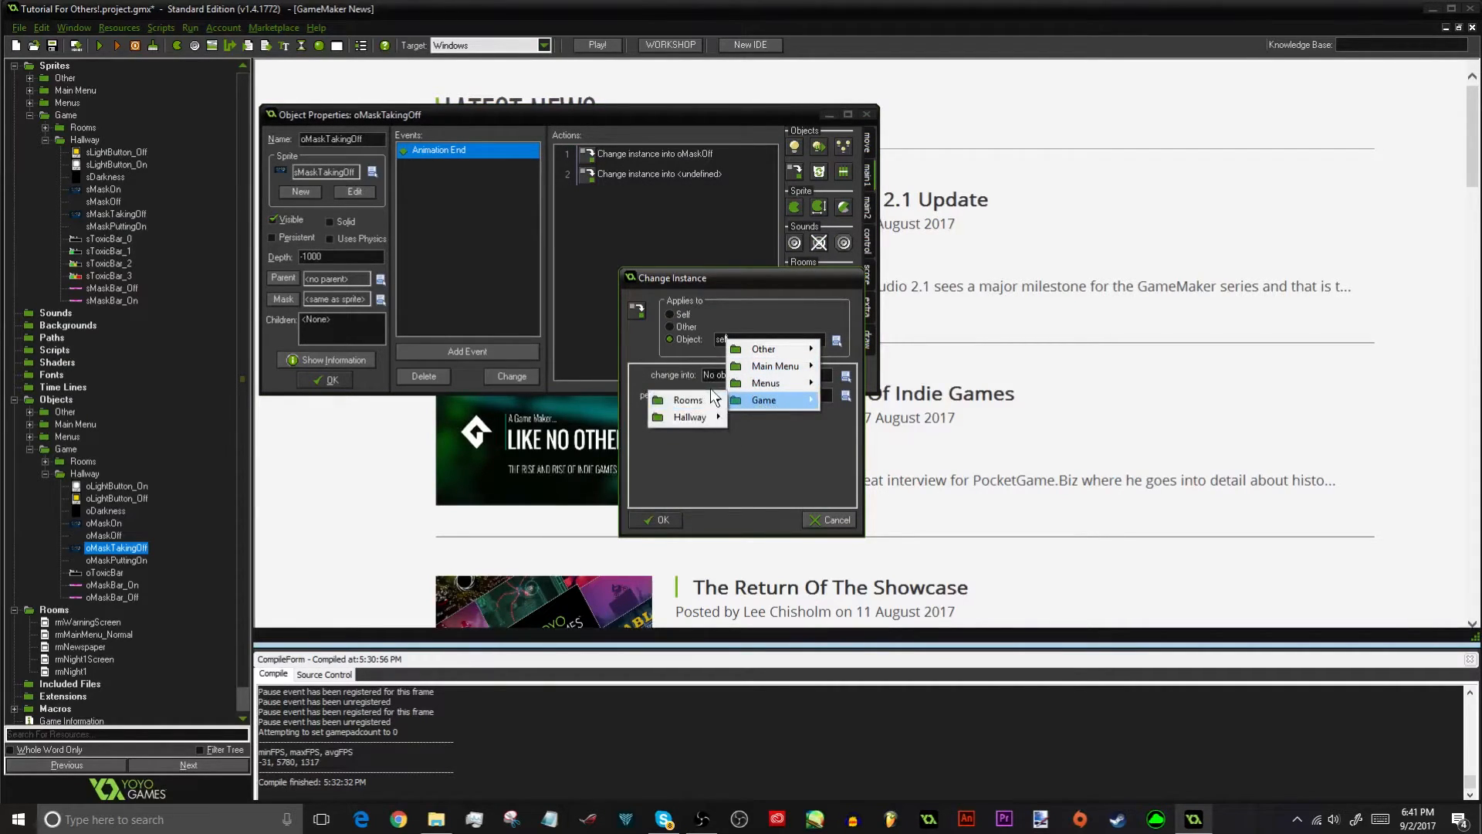
pyautogui.moveTo(698, 418)
pyautogui.click(596, 553)
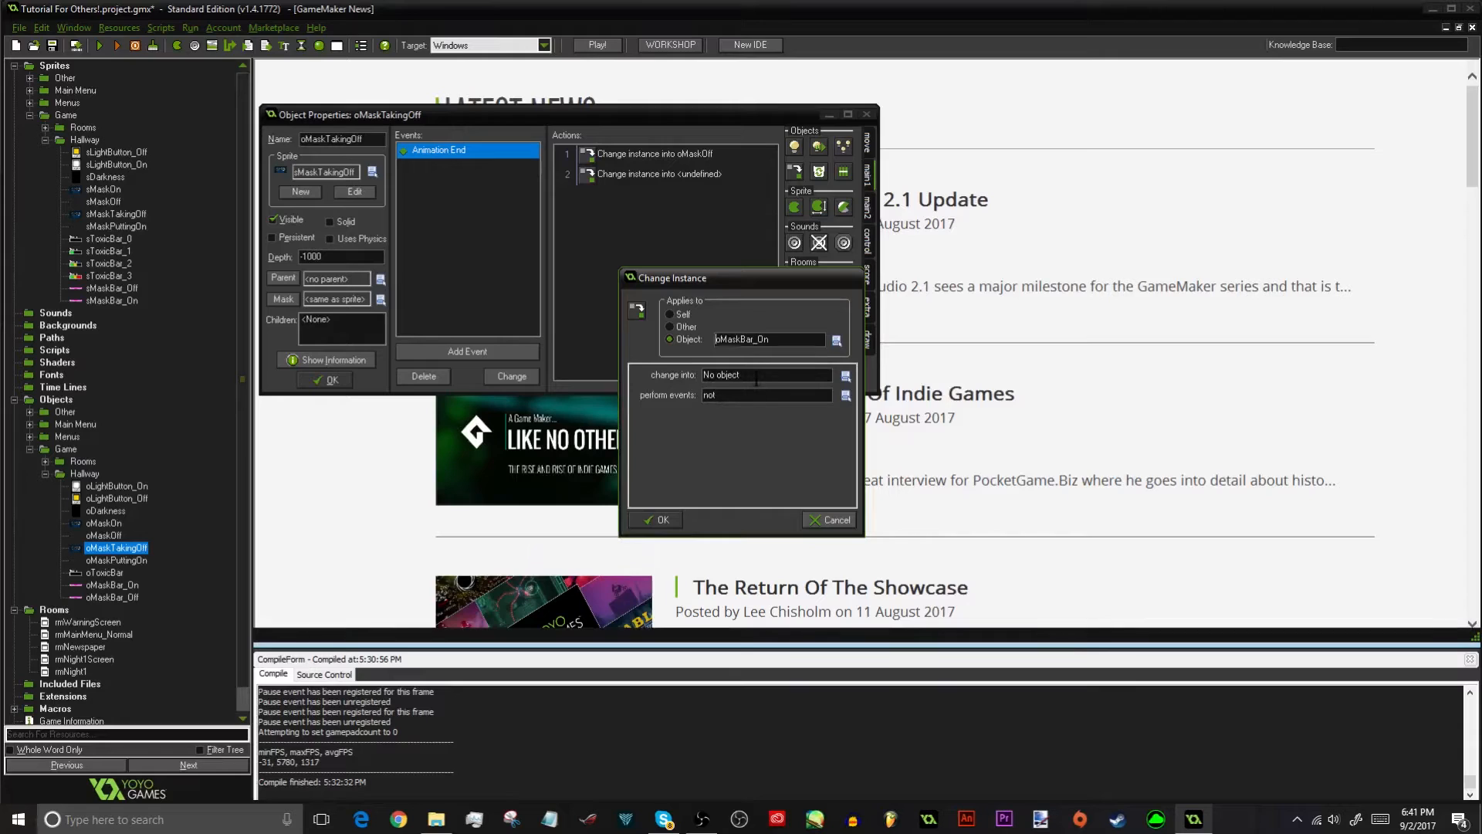
# Set the new action to change into oMaskBar_Off with perform events set to yes, and save oMaskTakingOff
pyautogui.click(846, 375)
pyautogui.moveTo(794, 456)
pyautogui.moveTo(721, 473)
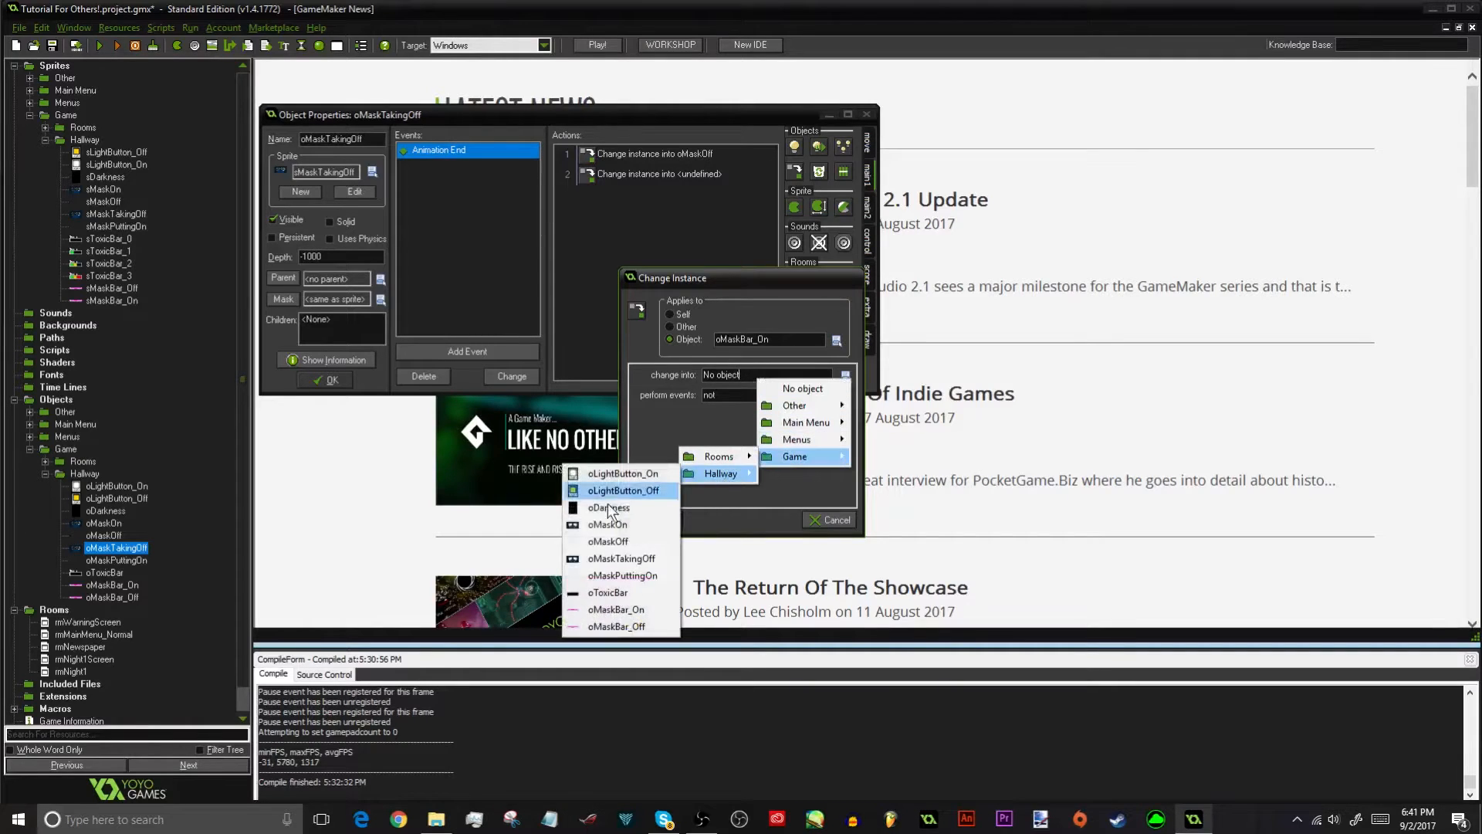
pyautogui.click(616, 626)
pyautogui.click(727, 396)
pyautogui.click(757, 422)
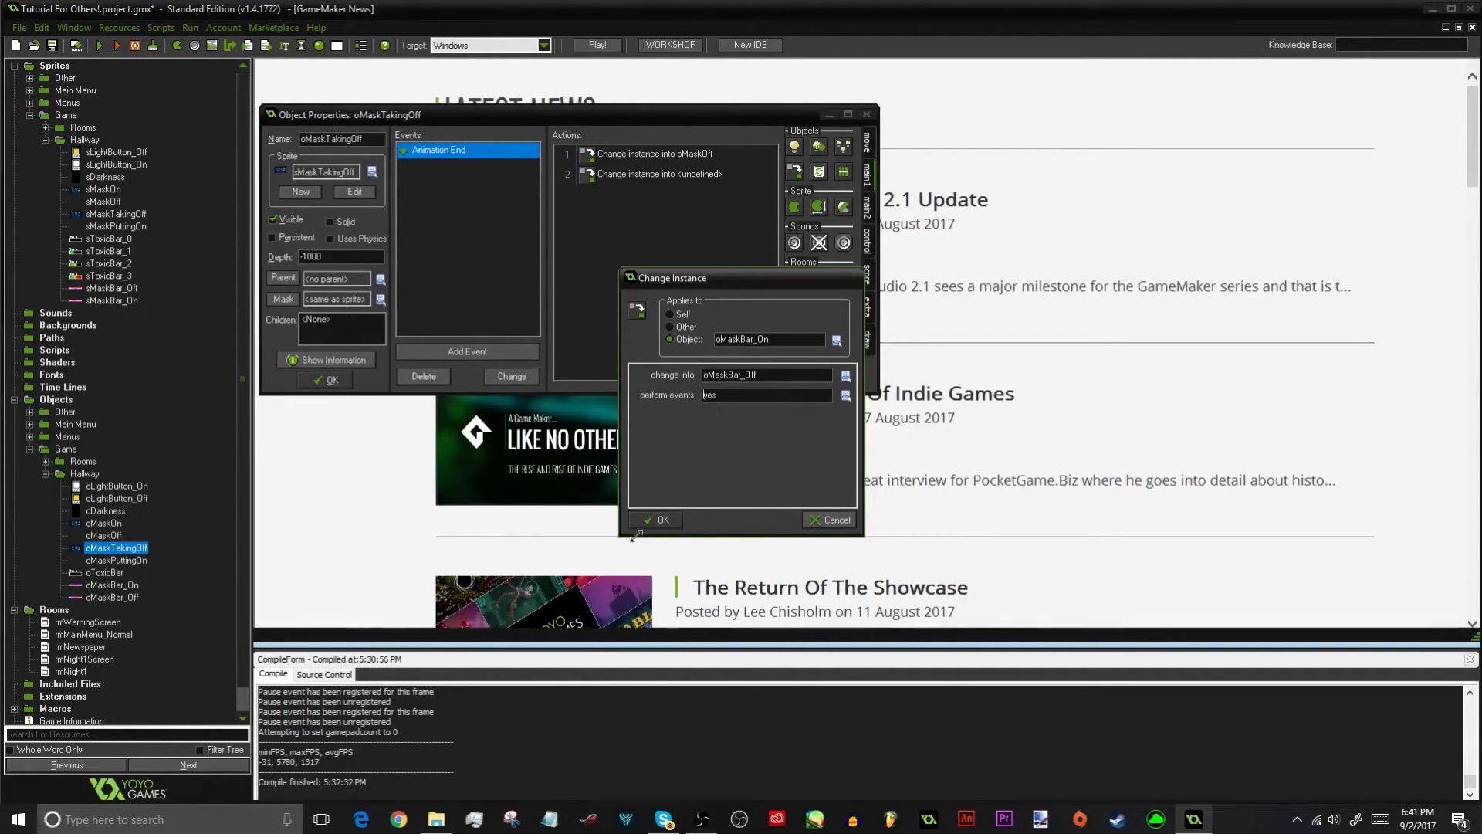
pyautogui.click(662, 519)
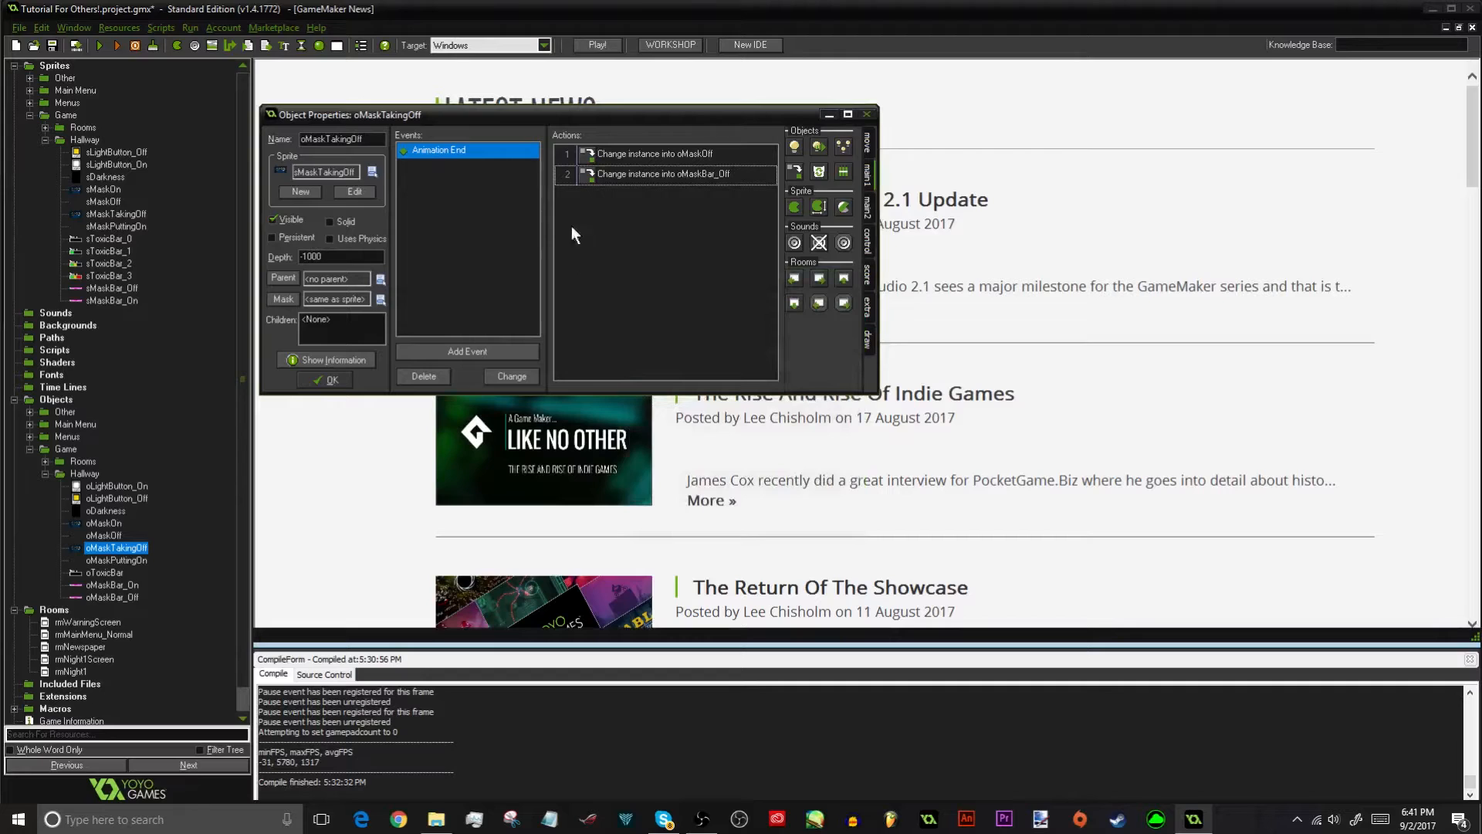
pyautogui.click(318, 378)
# In oMaskPuttingOn's Animation End event, add a second Change Instance action that applies to the object oMaskBar_Off
pyautogui.doubleClick(116, 559)
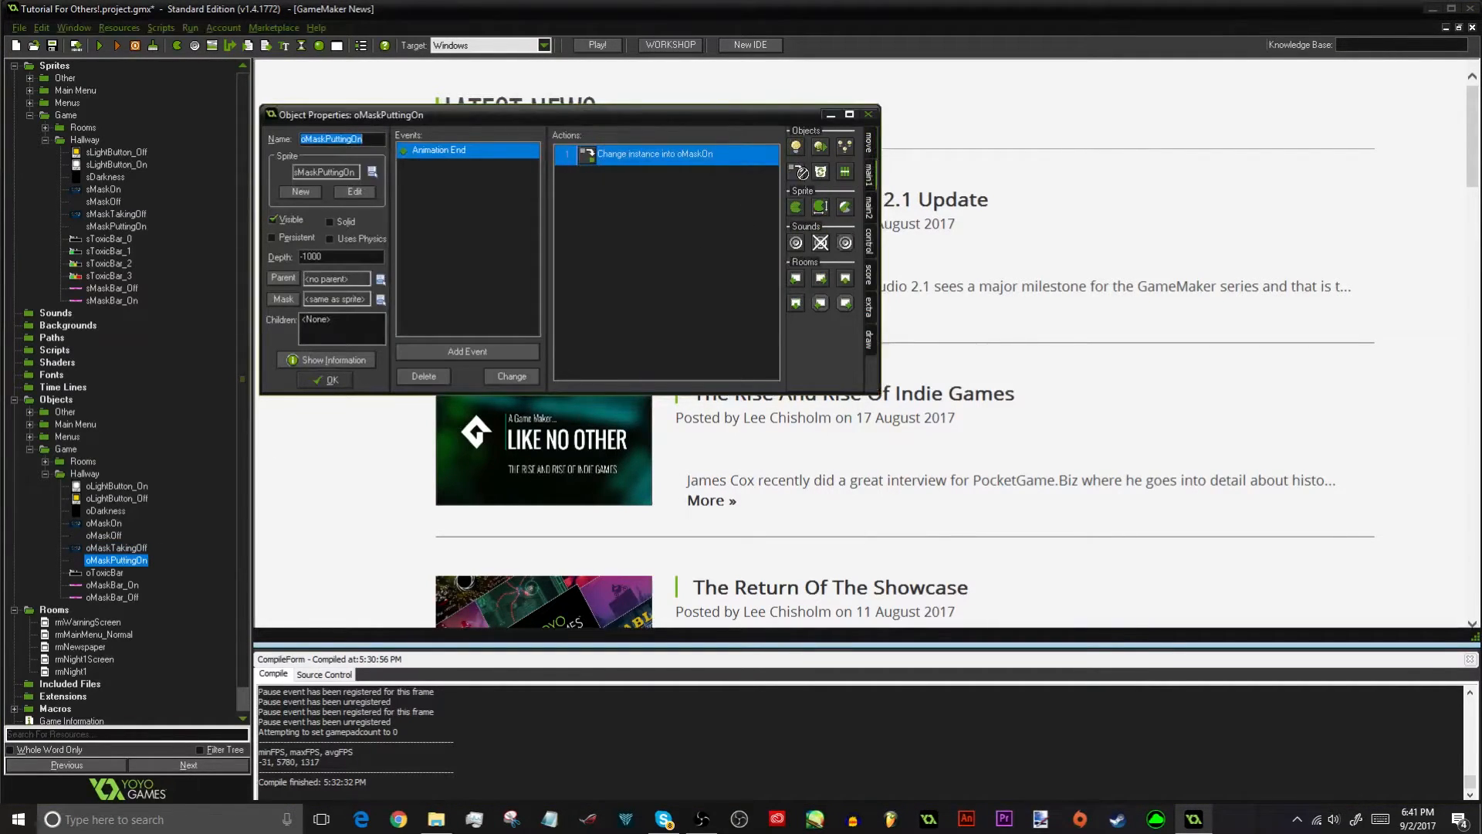
pyautogui.moveTo(802, 173); pyautogui.dragTo(683, 233)
pyautogui.click(683, 339)
pyautogui.click(747, 340)
pyautogui.moveTo(780, 400)
pyautogui.moveTo(706, 419)
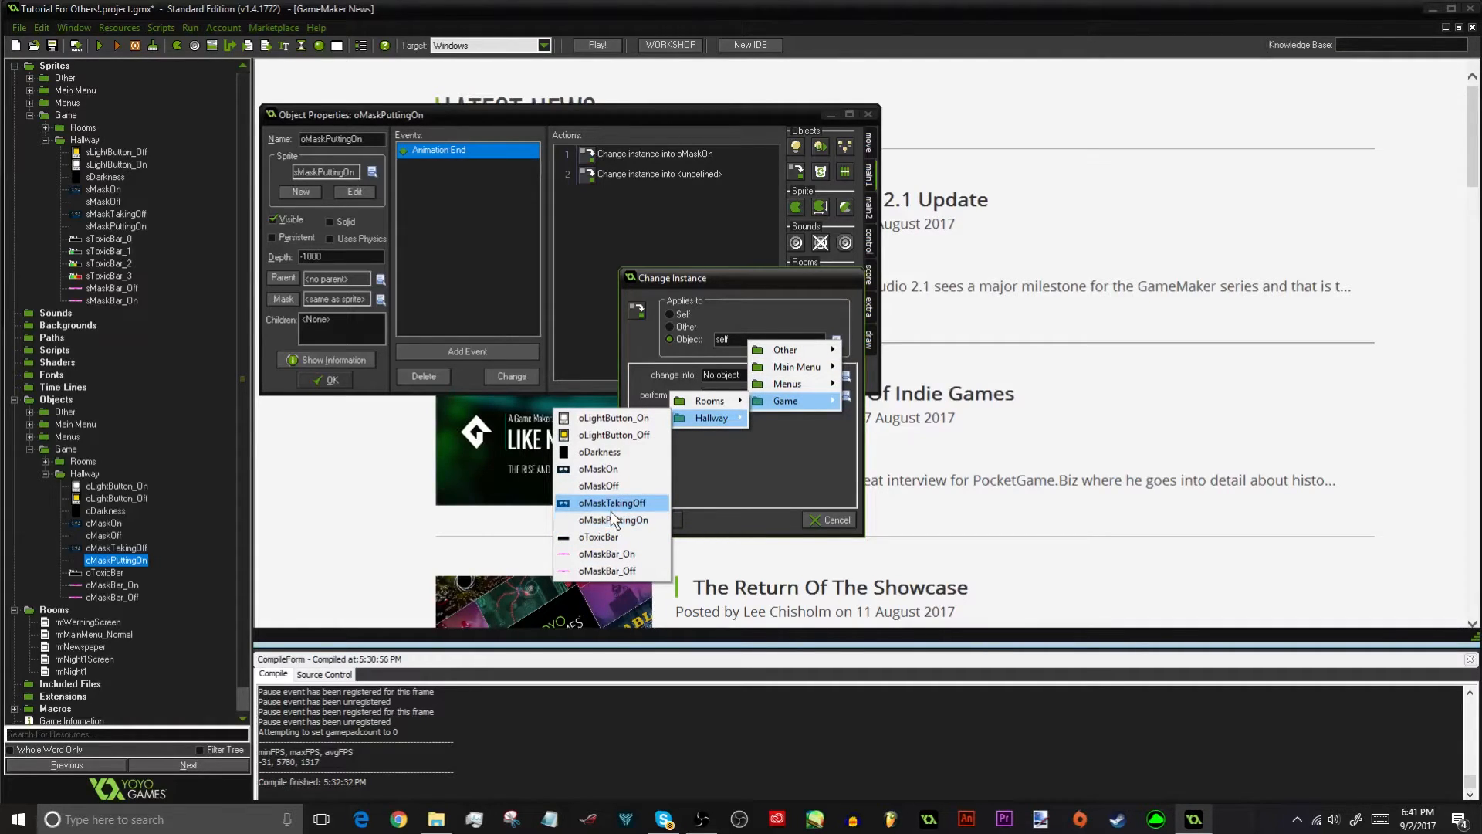
pyautogui.click(617, 571)
# Set the new action to change into oMaskBar_On and save the oMaskPuttingOn object
pyautogui.click(845, 376)
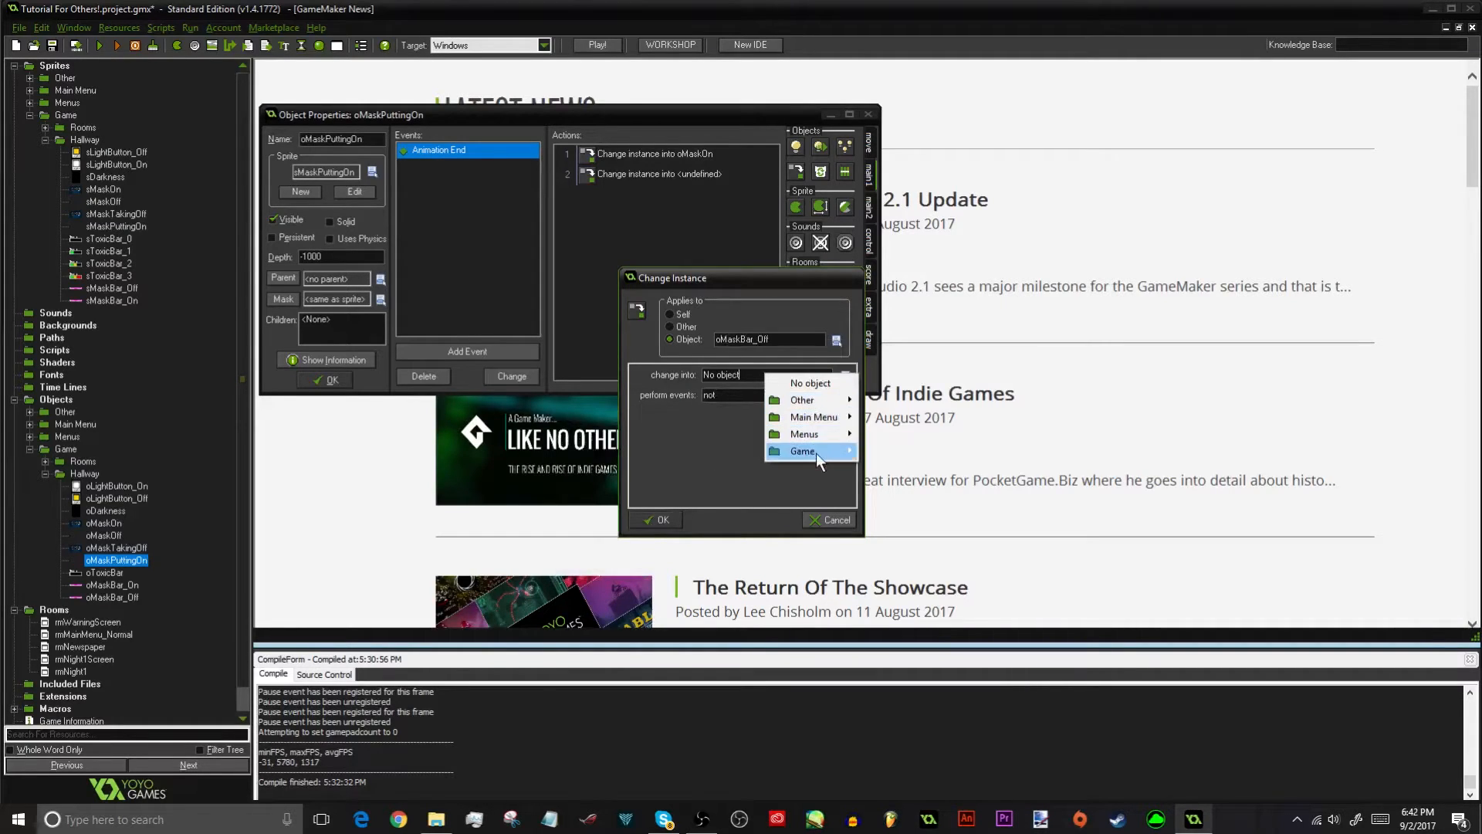
pyautogui.moveTo(813, 451)
pyautogui.moveTo(760, 477)
pyautogui.click(657, 601)
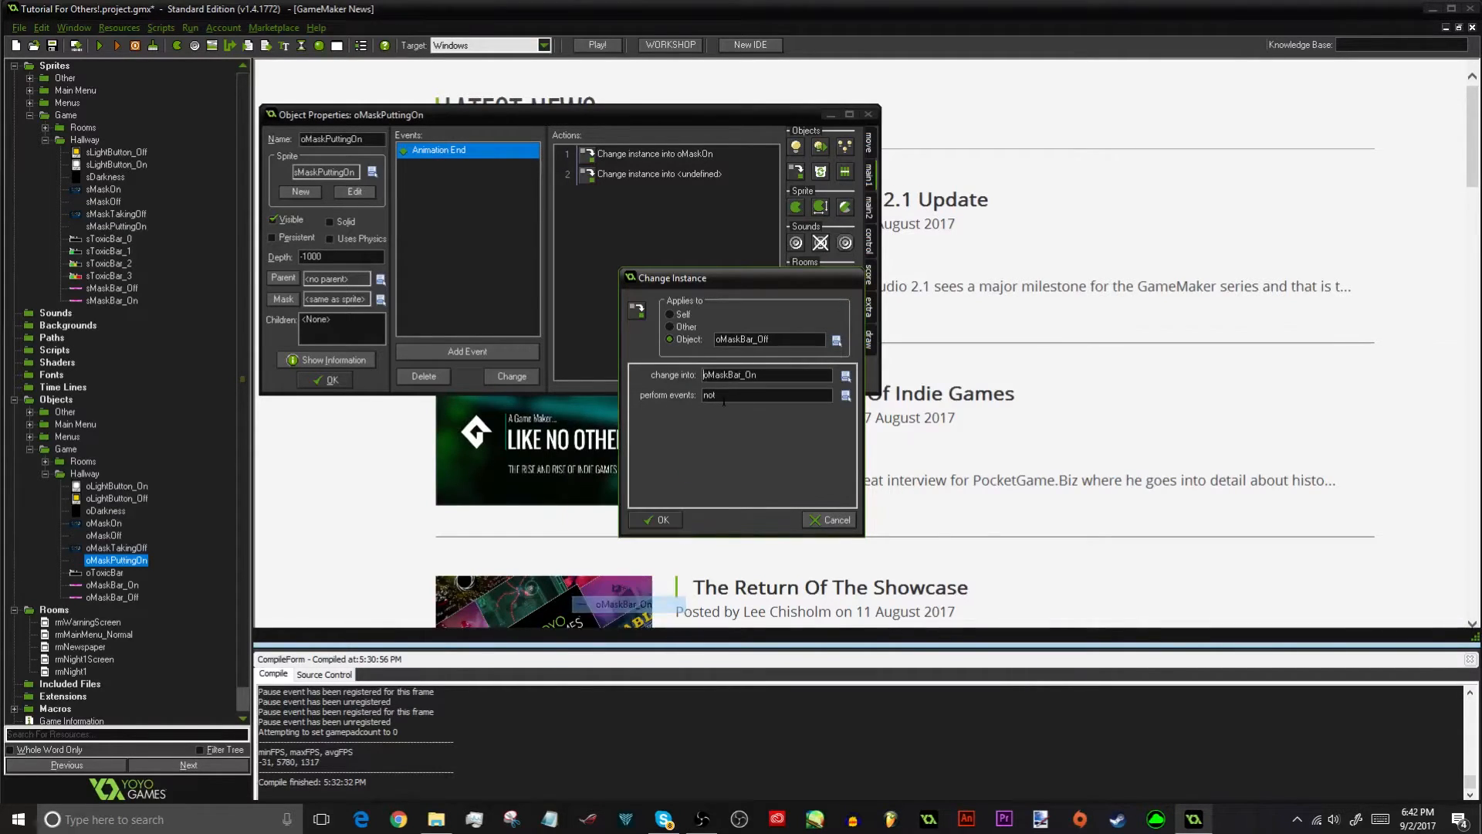
pyautogui.click(655, 525)
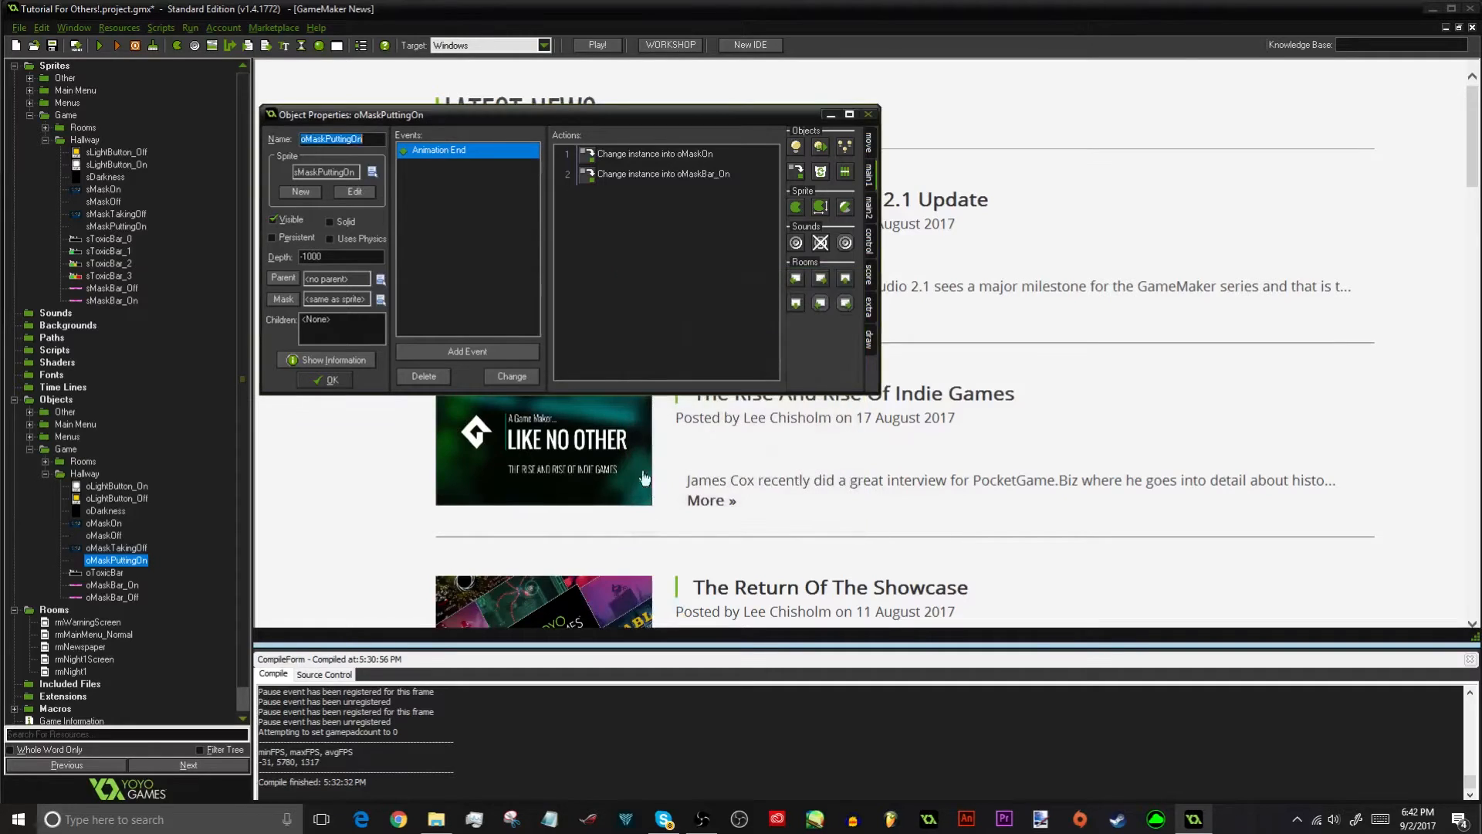
pyautogui.click(326, 366)
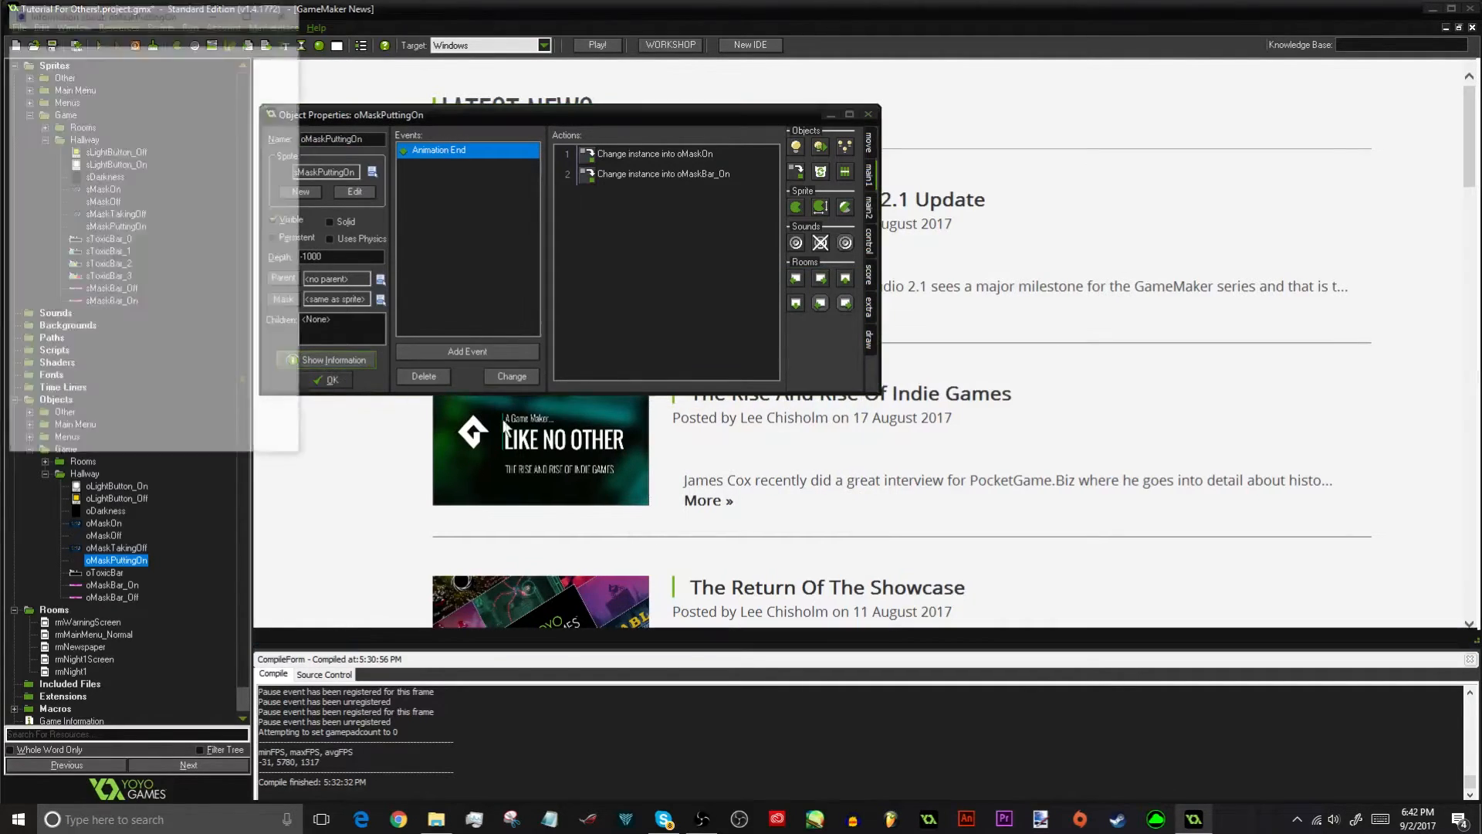
pyautogui.click(15, 34)
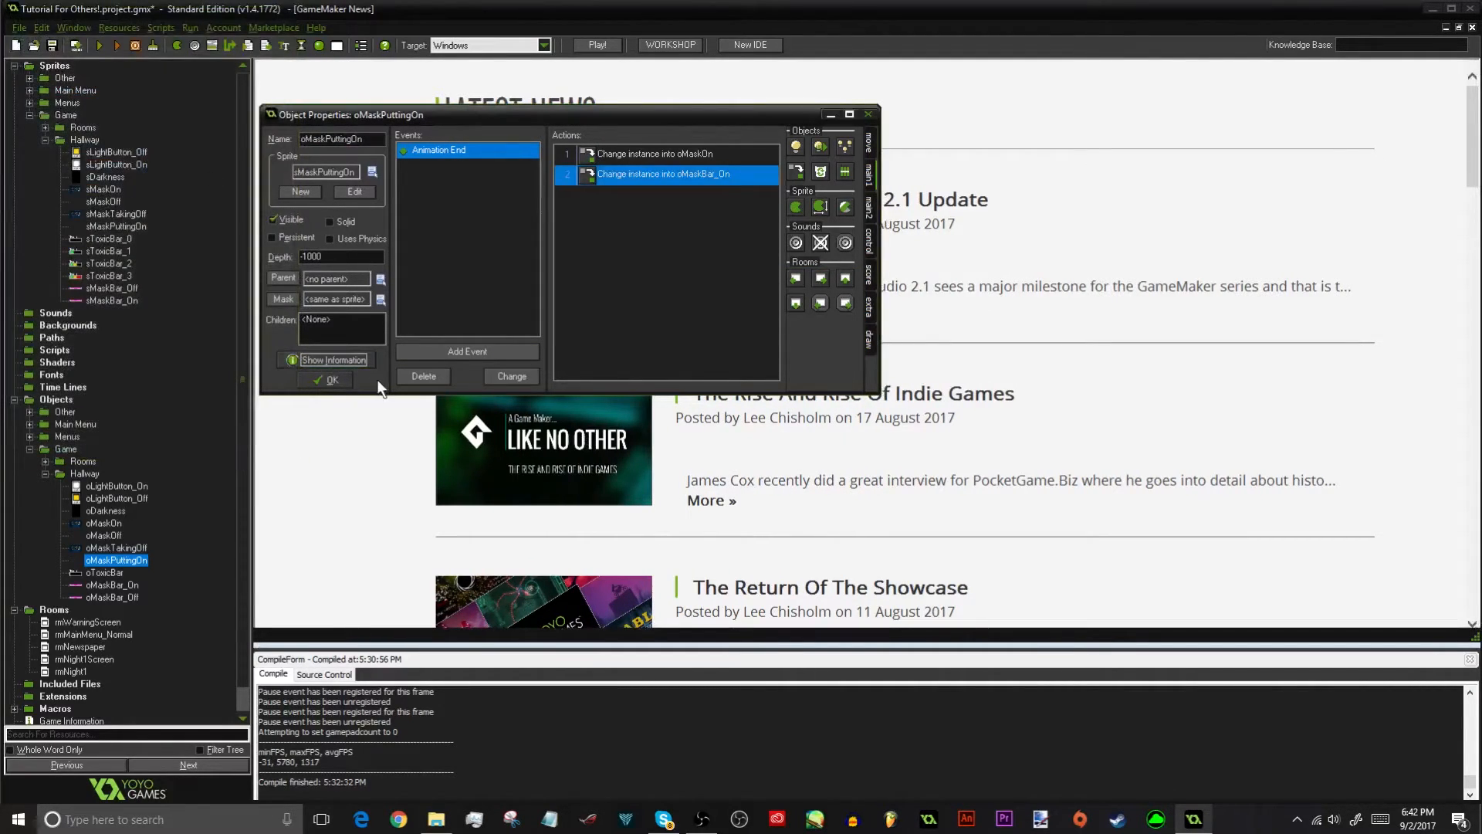
pyautogui.click(328, 380)
# Open the oMaskBar_On object and add a Left Pressed mouse event to it
pyautogui.doubleClick(101, 586)
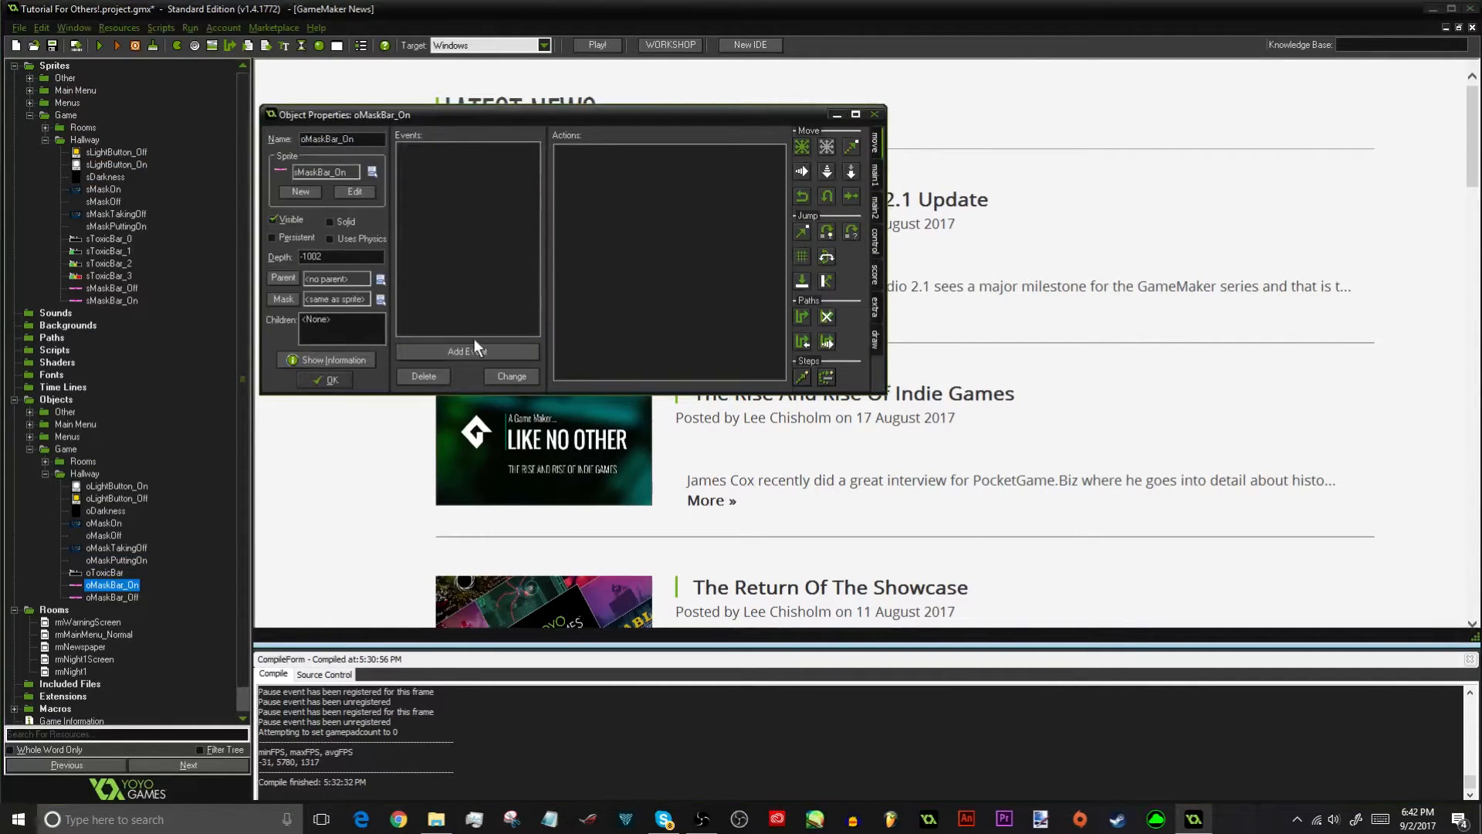
pyautogui.click(479, 352)
pyautogui.click(750, 329)
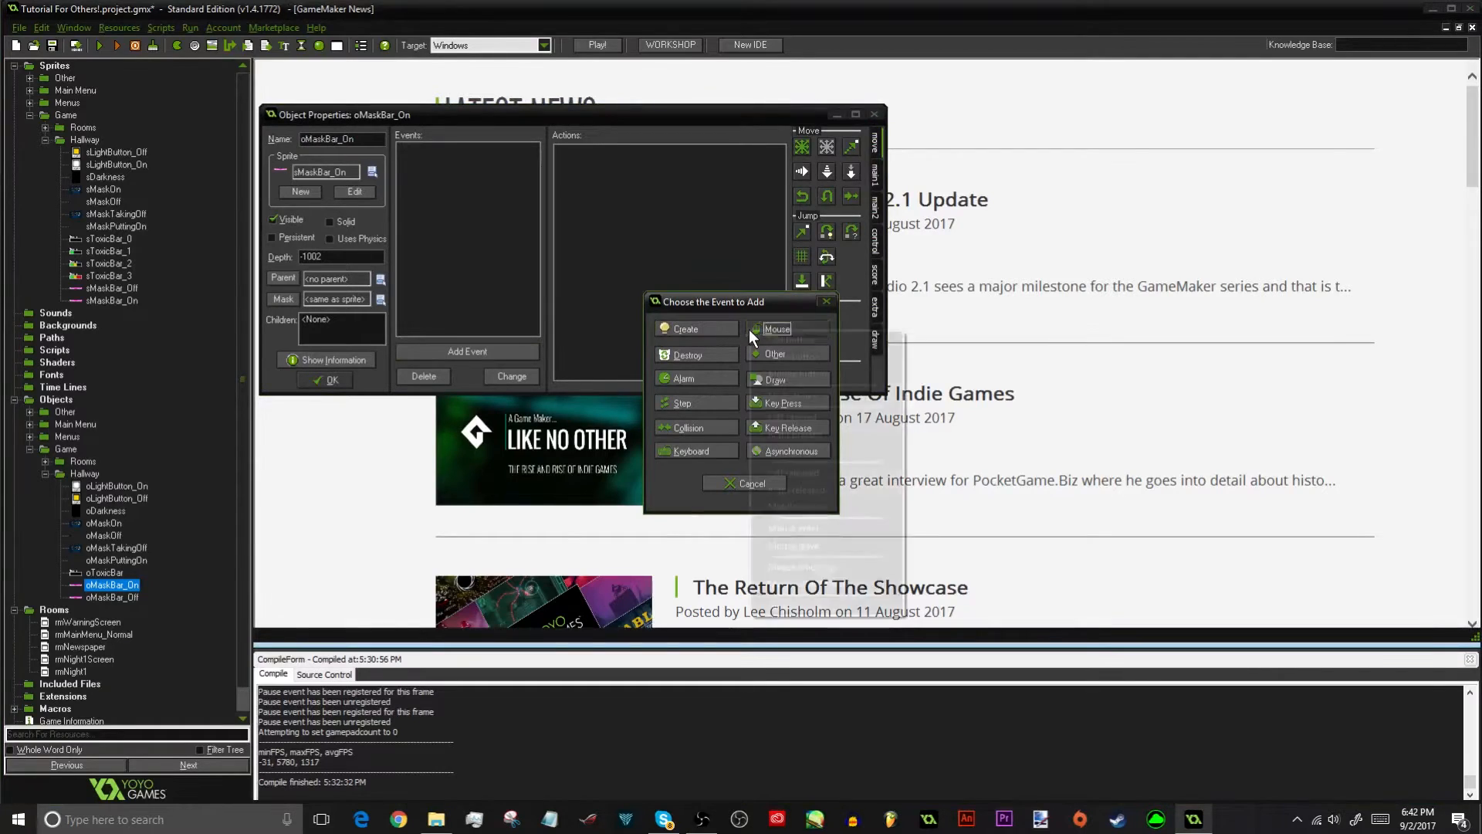
pyautogui.click(780, 420)
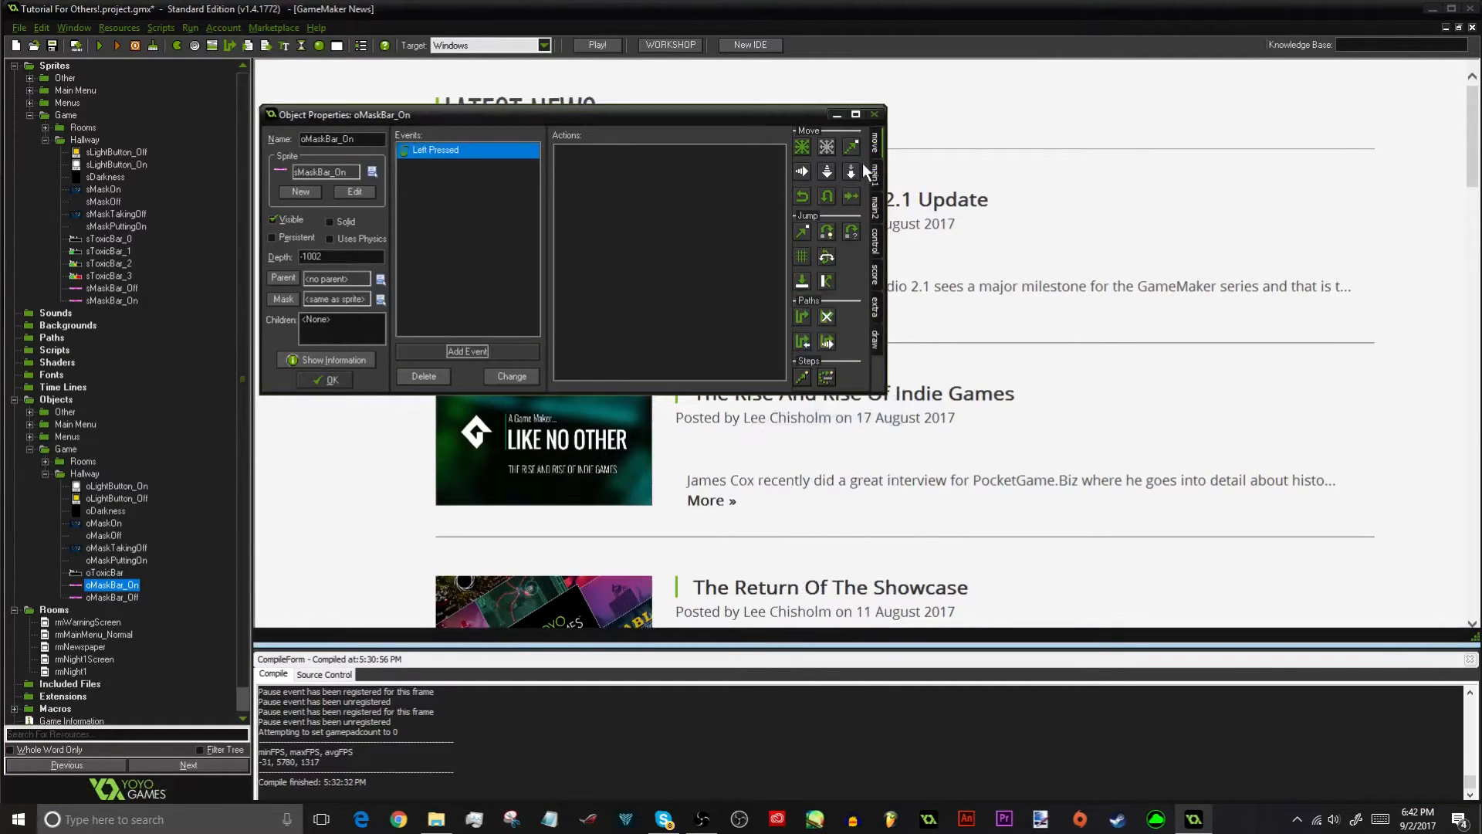
# Add a Change Instance action to oMaskBar_On's Left Pressed event and apply it to the object oMaskOff
pyautogui.click(874, 166)
pyautogui.moveTo(804, 170); pyautogui.dragTo(729, 358)
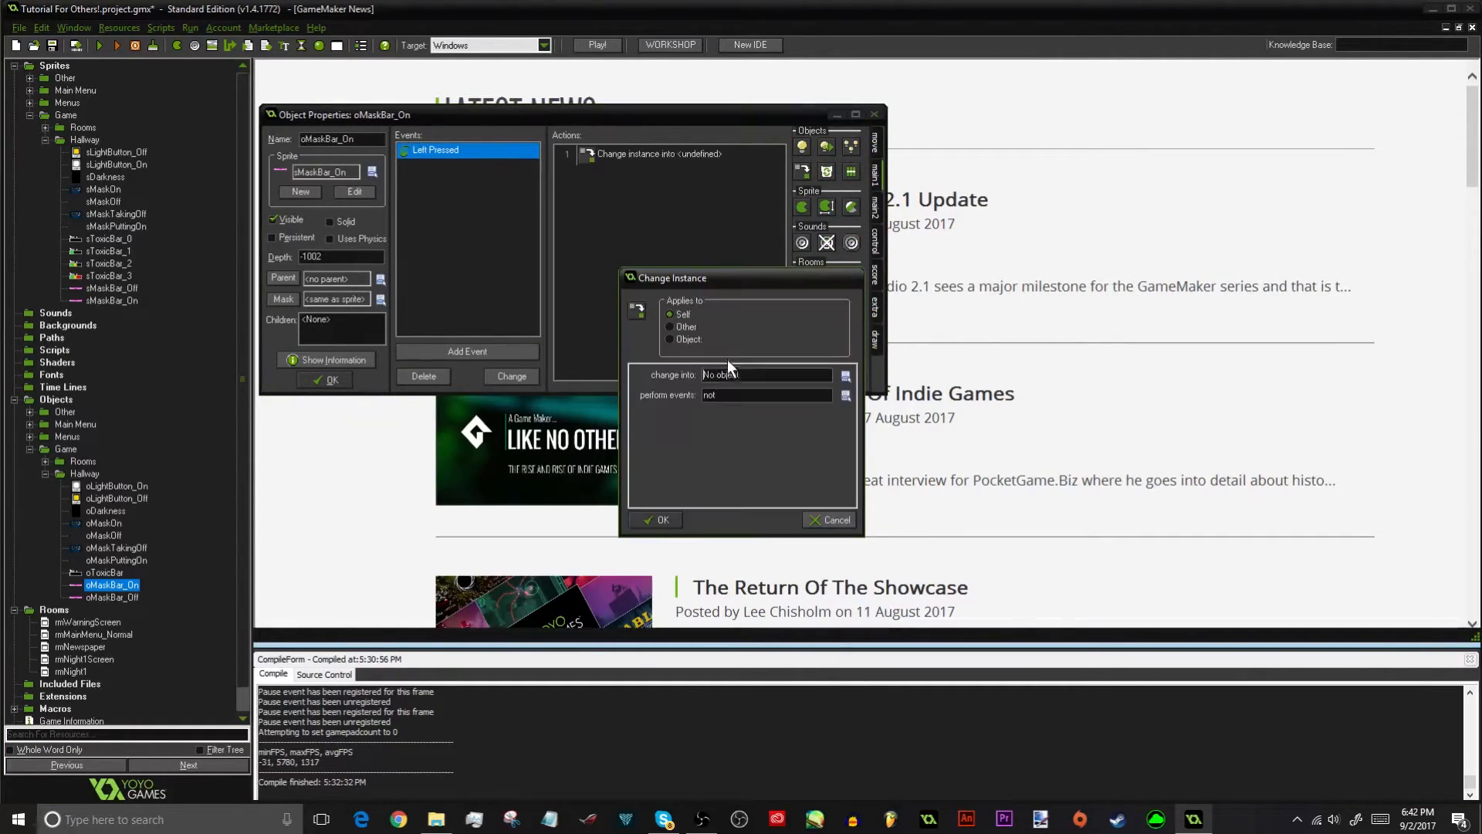
pyautogui.click(704, 339)
pyautogui.click(836, 341)
pyautogui.moveTo(765, 403)
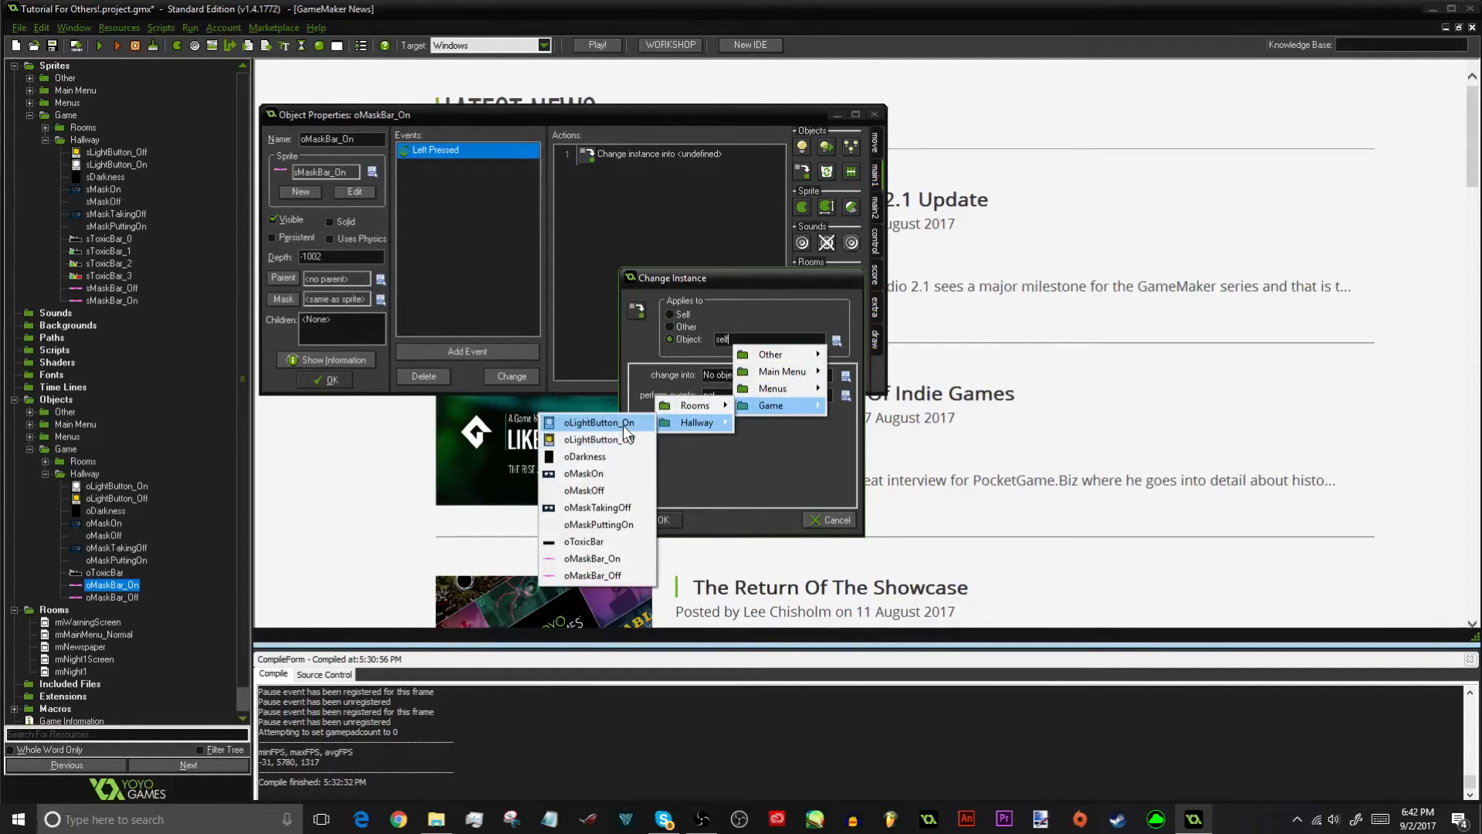
pyautogui.click(611, 489)
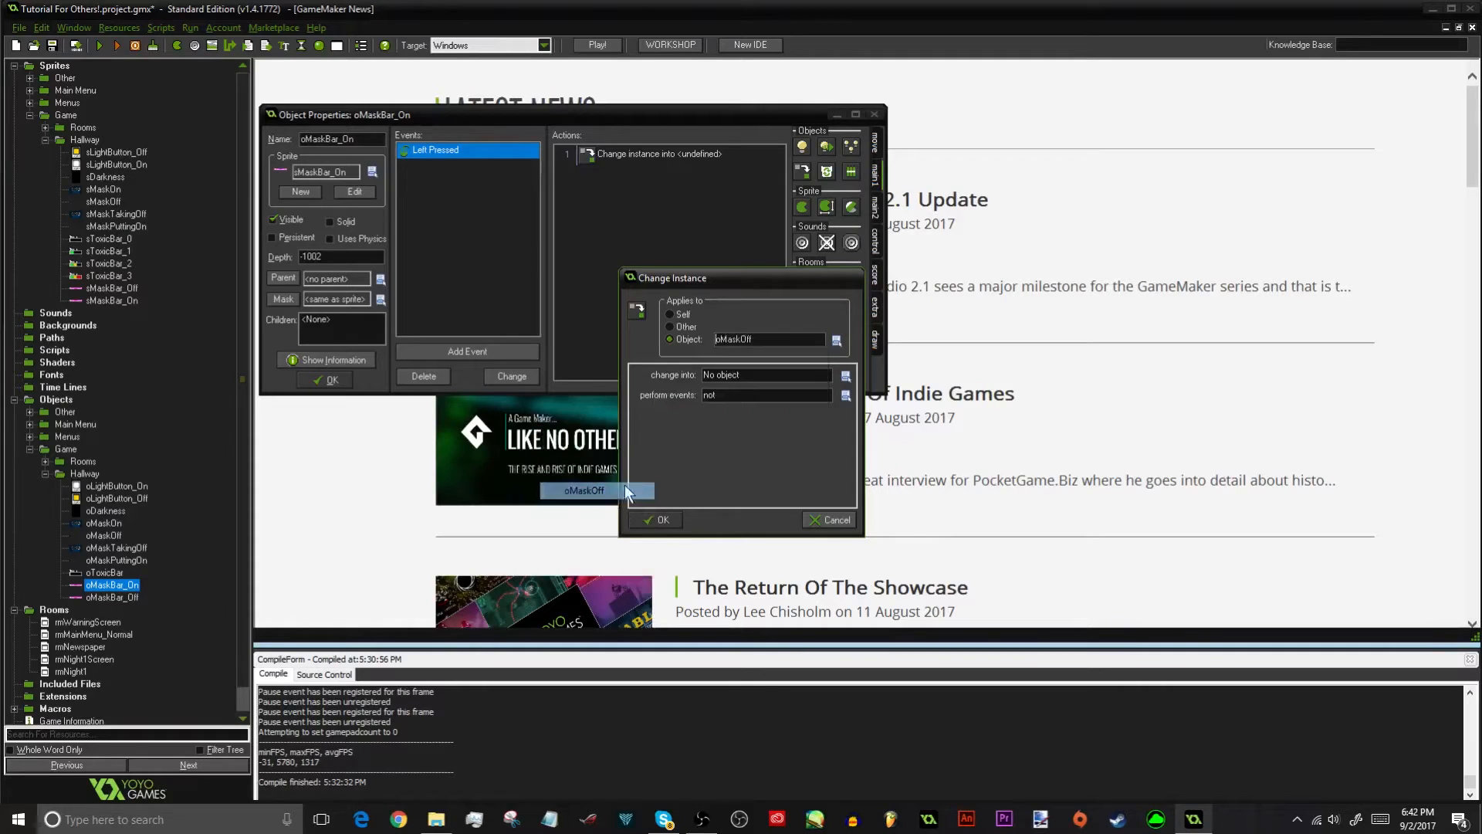
# Set the action to change into oMaskPuttingOn with perform events set to yes, and confirm it
pyautogui.click(846, 376)
pyautogui.moveTo(809, 448)
pyautogui.moveTo(711, 467)
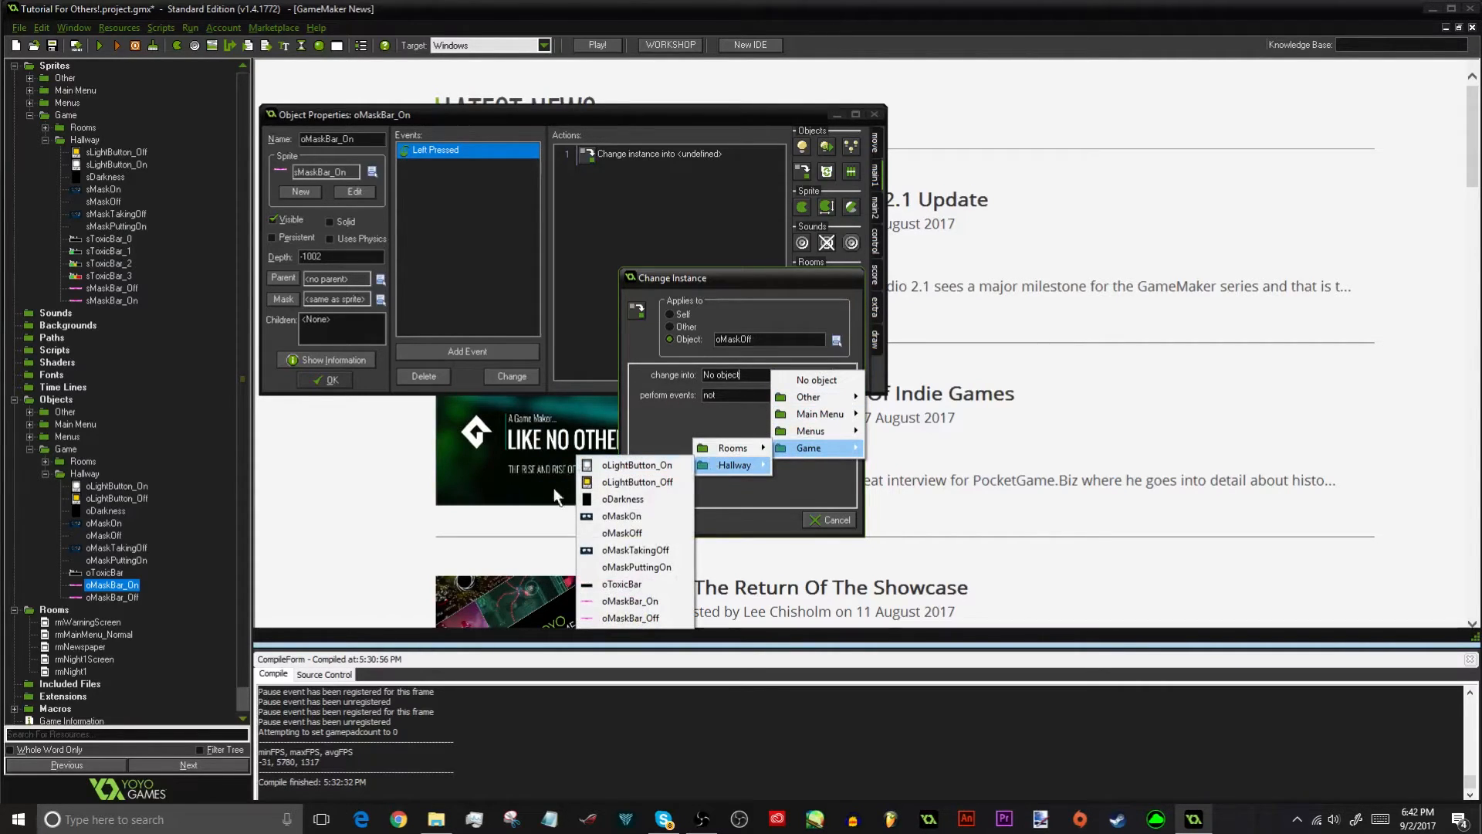
pyautogui.click(635, 566)
pyautogui.click(768, 396)
pyautogui.click(745, 424)
pyautogui.click(658, 520)
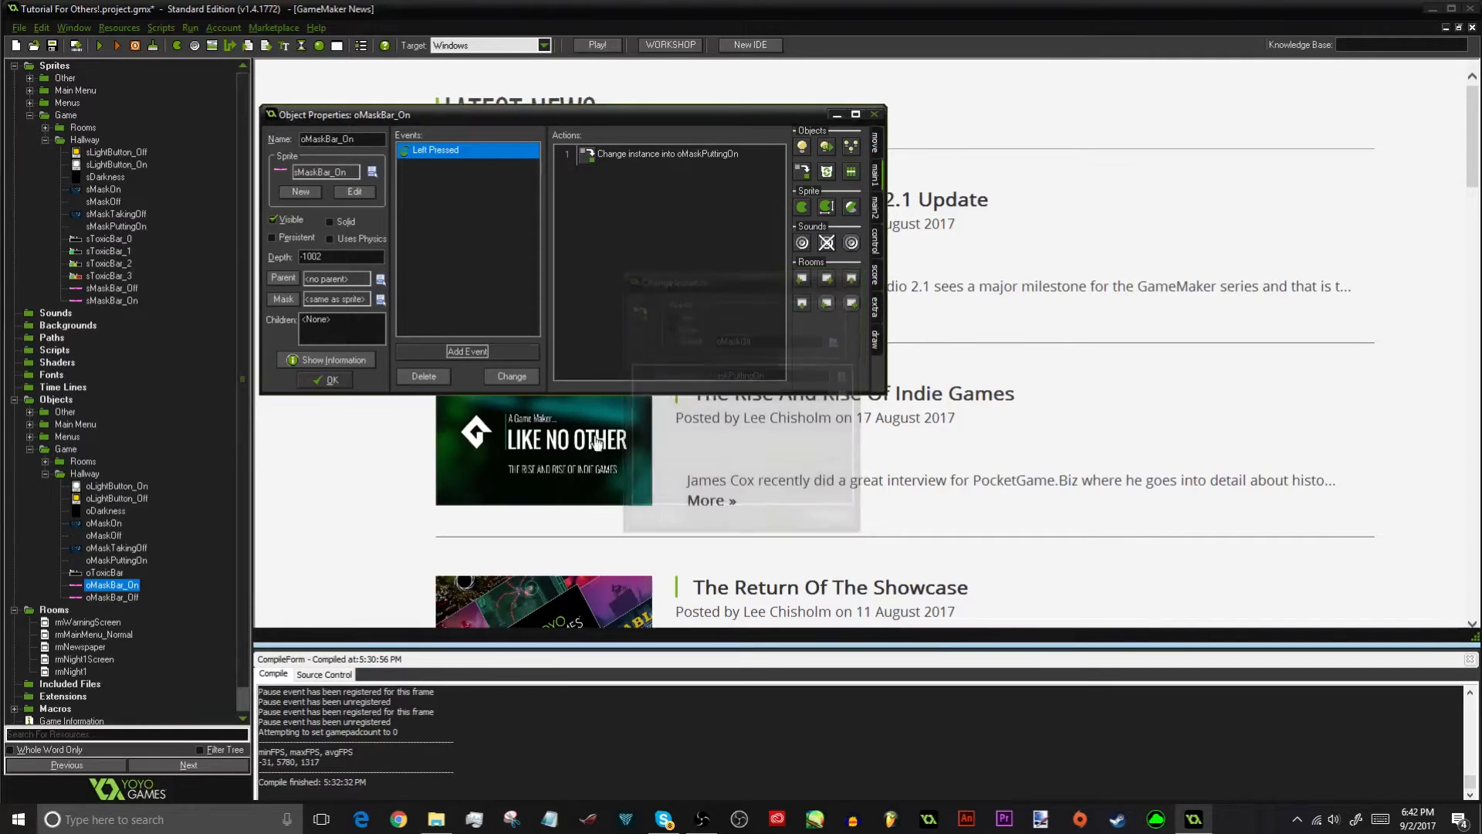
# Copy the Left Pressed event from oMaskBar_On, save that object, and paste the event into oMaskBar_Off
pyautogui.rightClick(653, 168)
pyautogui.click(642, 158)
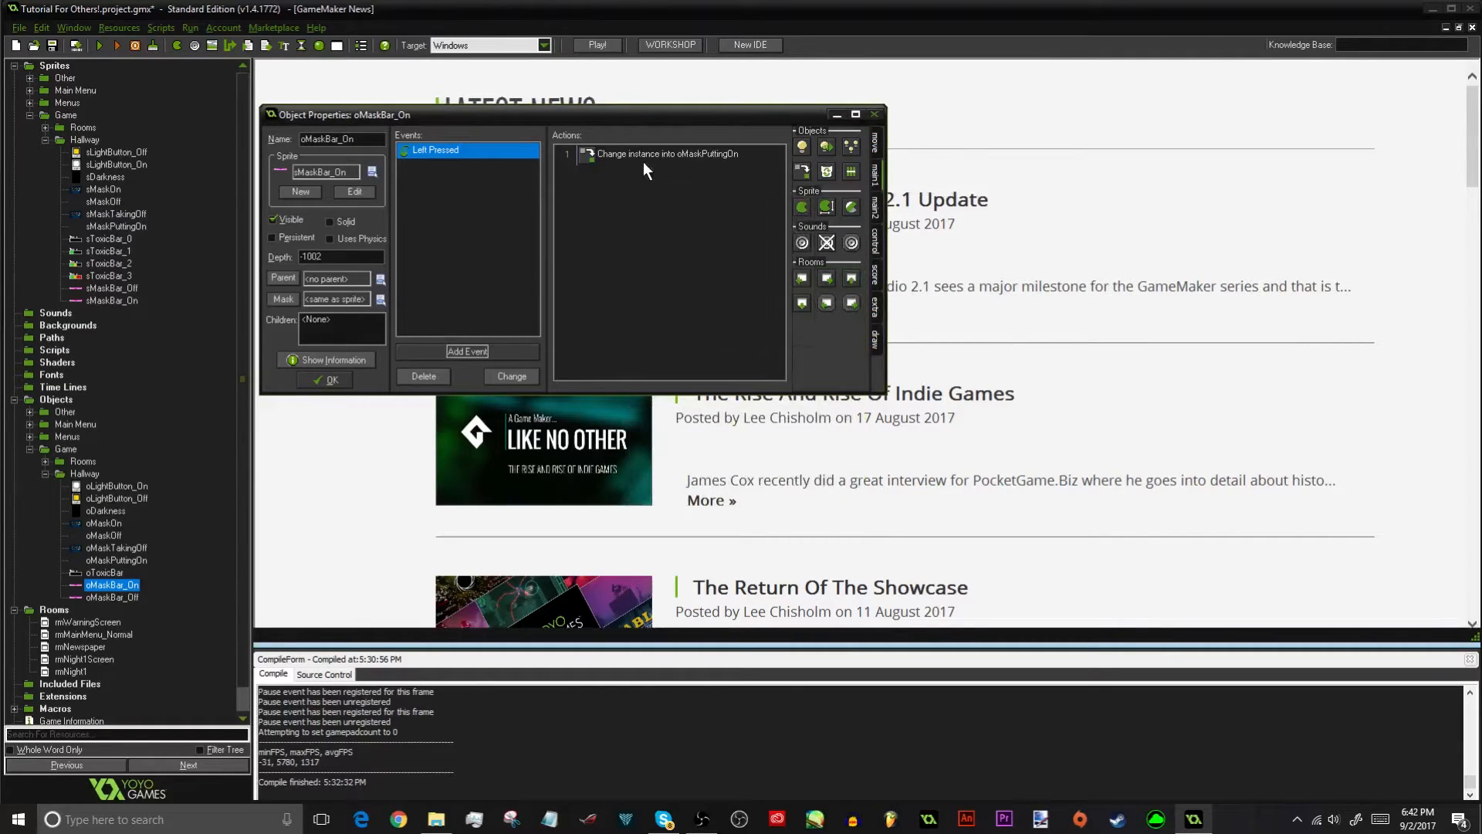
pyautogui.rightClick(464, 154)
pyautogui.click(505, 251)
pyautogui.click(332, 379)
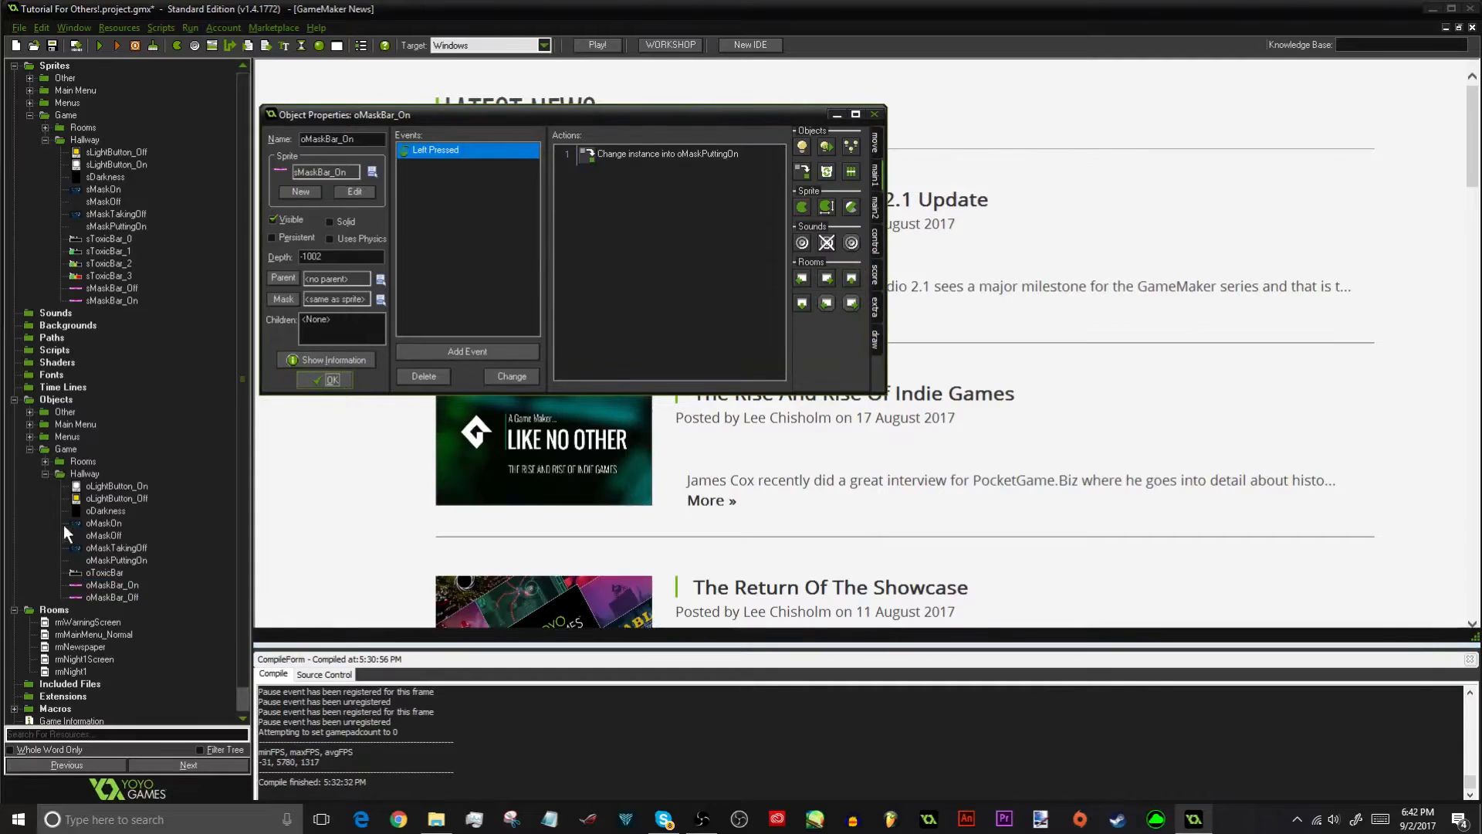
pyautogui.click(112, 597)
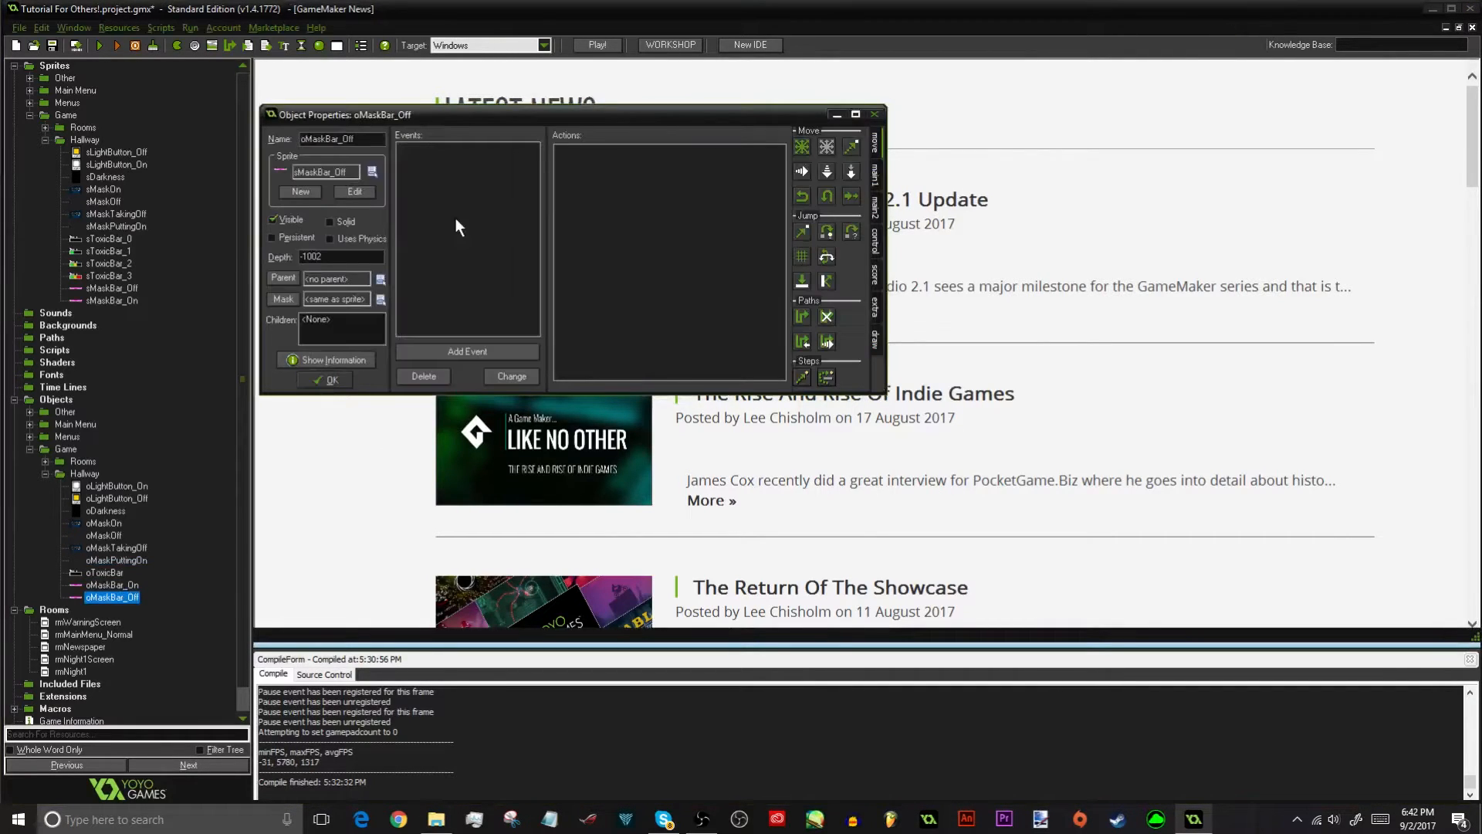
pyautogui.rightClick(456, 218)
pyautogui.click(499, 335)
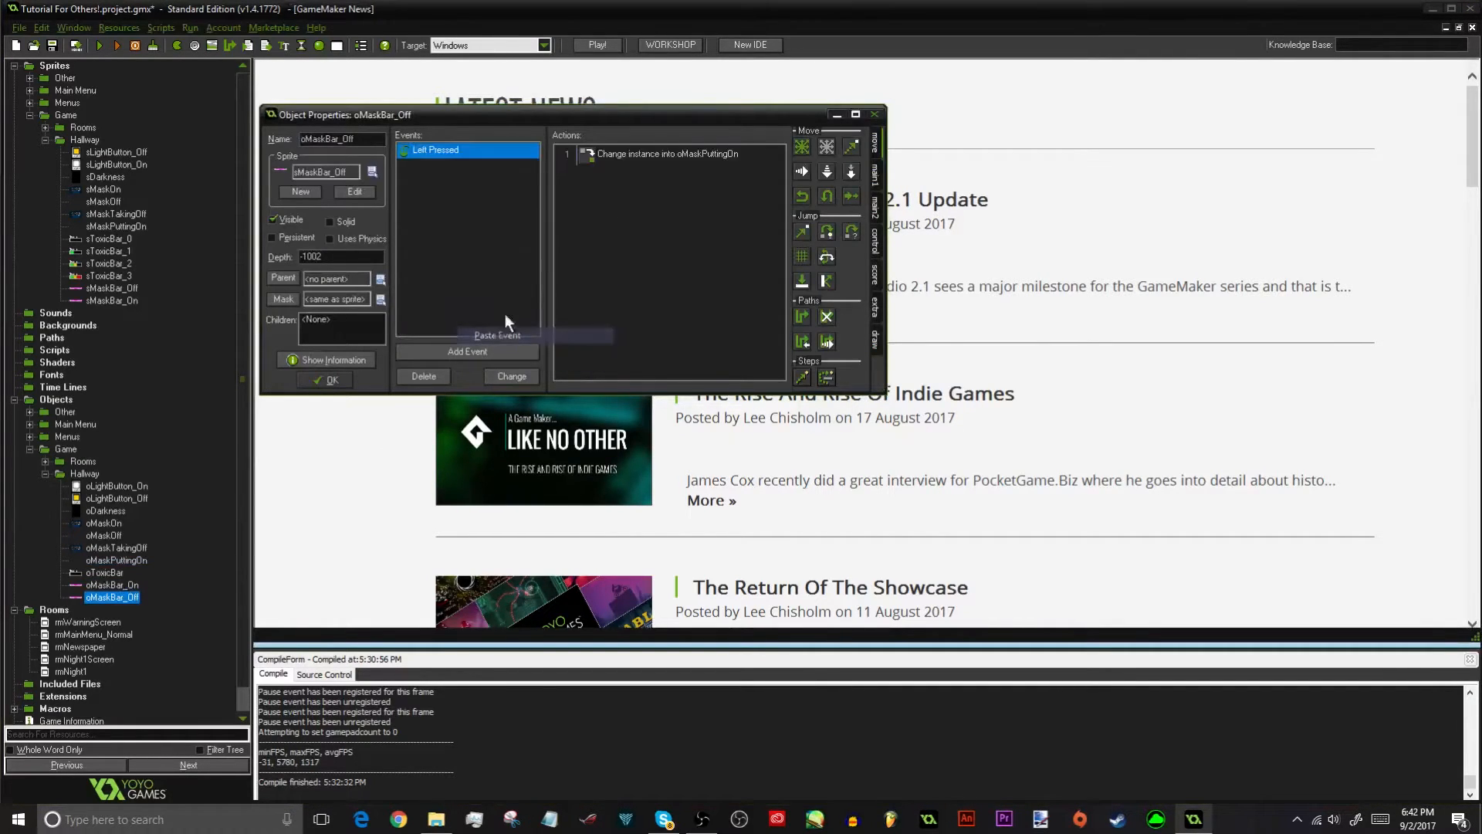
# Make oMaskBar_Off's pasted action apply to oMaskOn and change into oMaskTakingOff, and save the object
pyautogui.doubleClick(651, 153)
pyautogui.click(836, 340)
pyautogui.moveTo(814, 407)
pyautogui.moveTo(734, 421)
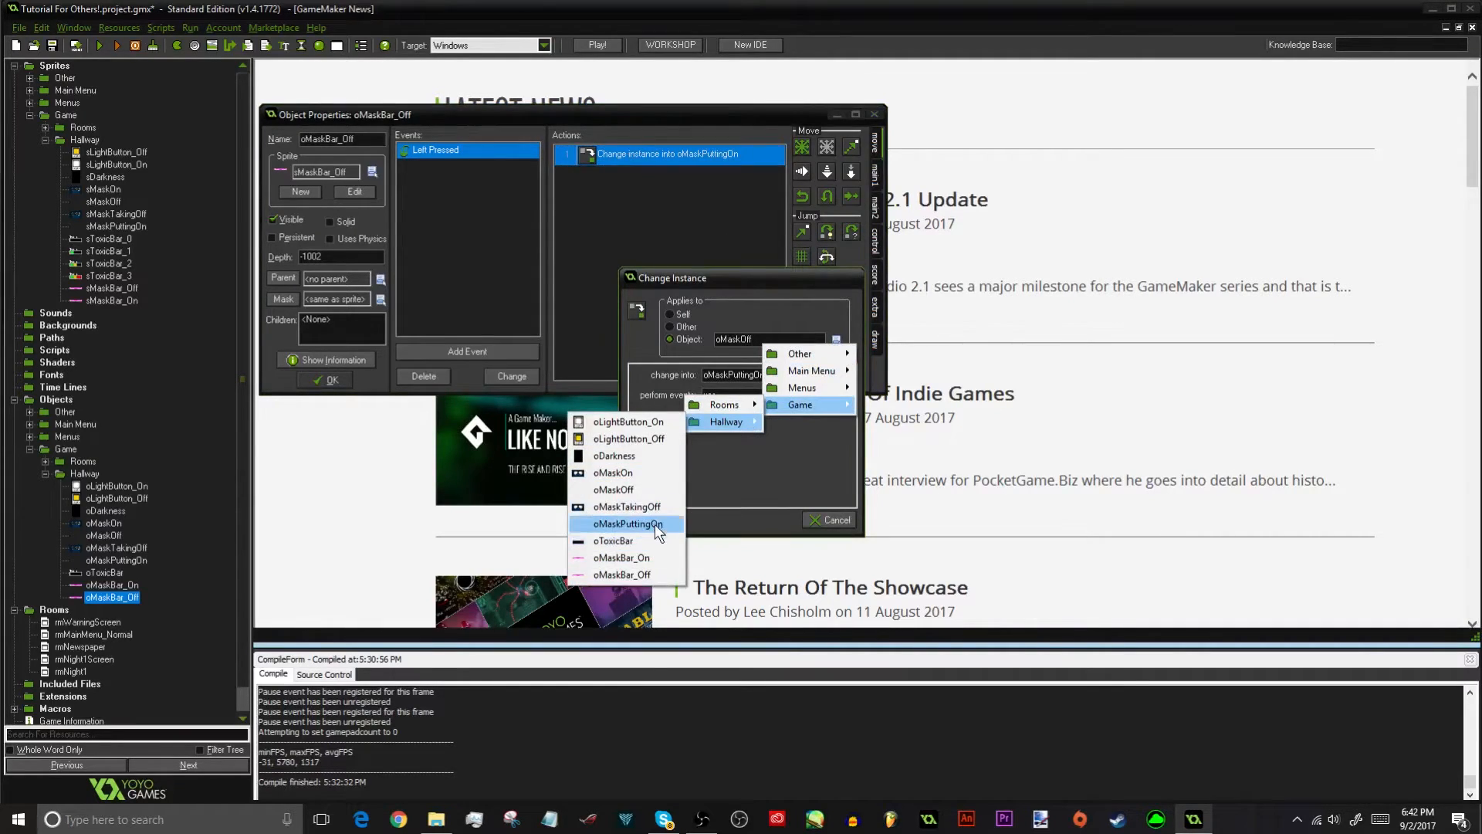
pyautogui.click(629, 472)
pyautogui.click(845, 375)
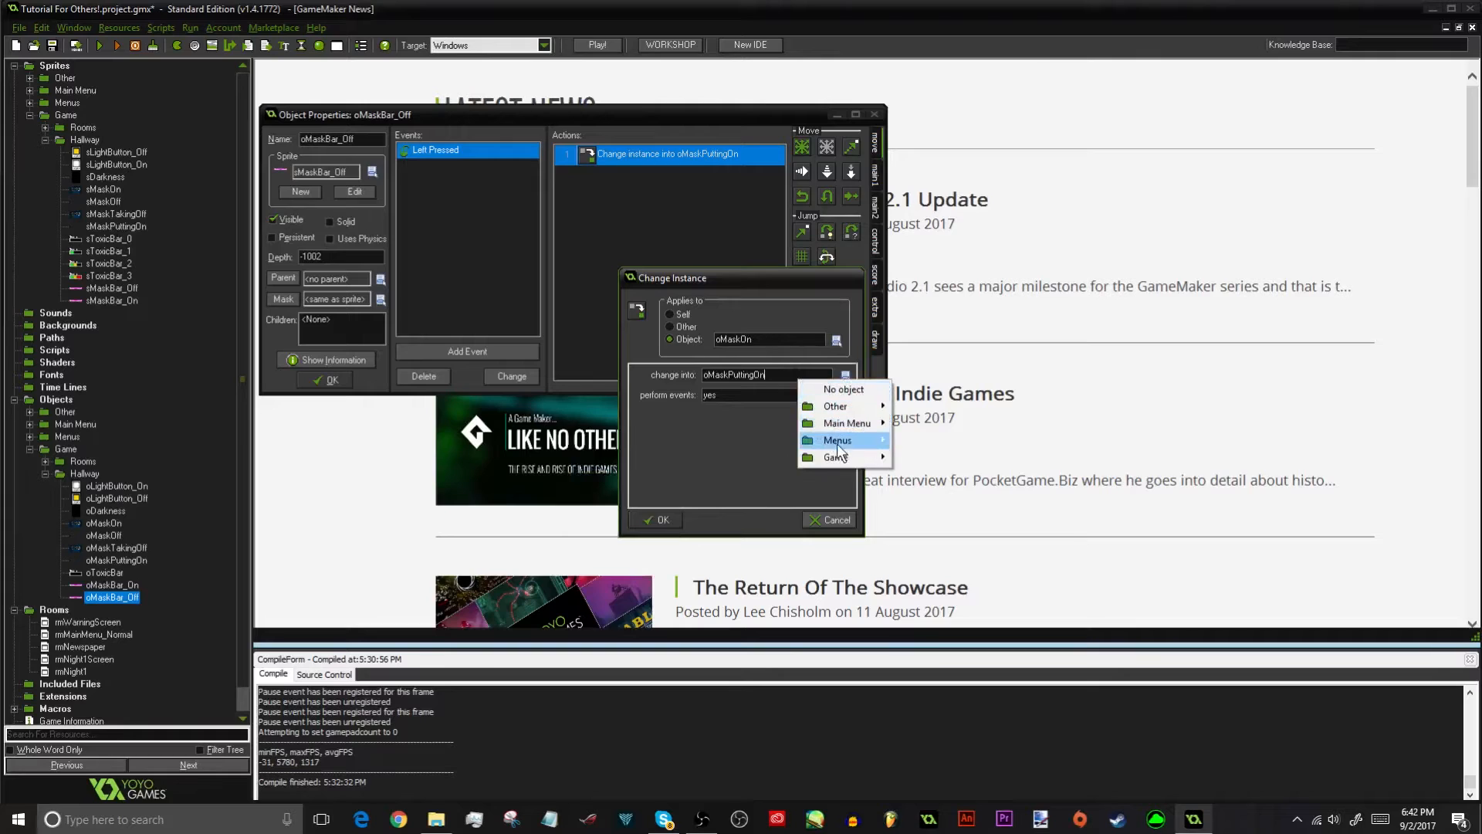
pyautogui.moveTo(838, 455)
pyautogui.moveTo(760, 474)
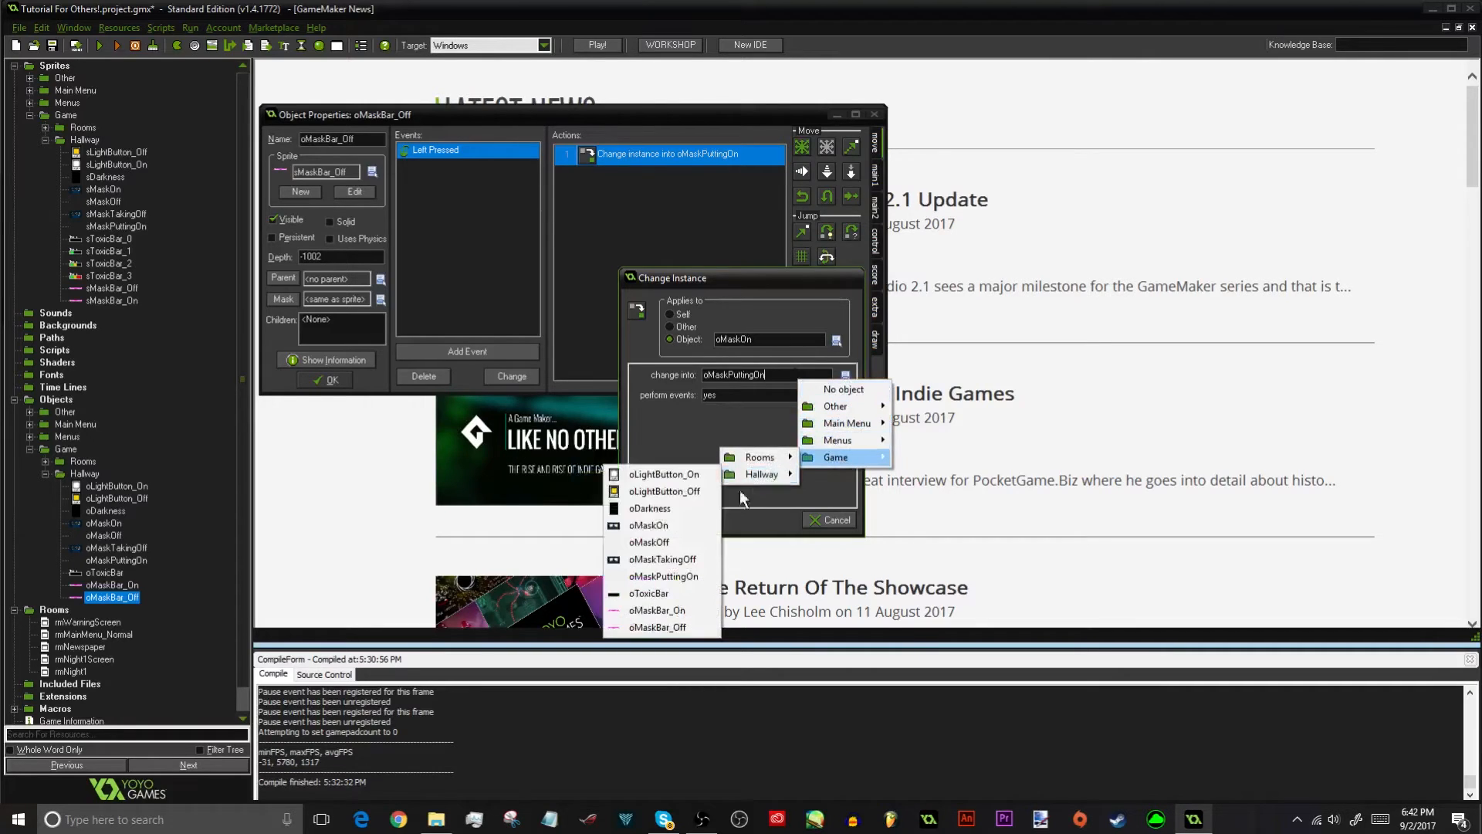
pyautogui.click(669, 558)
pyautogui.click(656, 519)
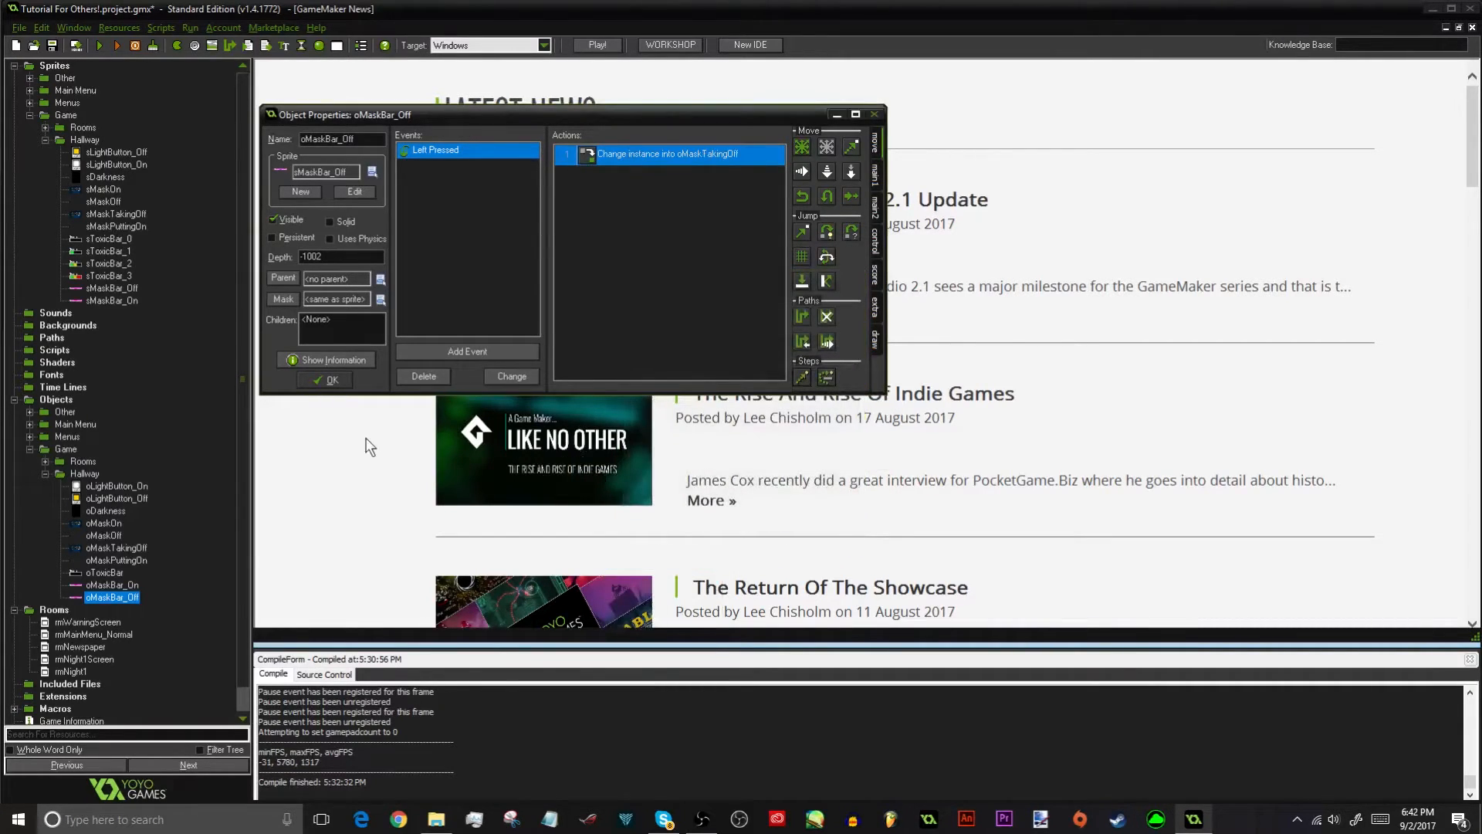
pyautogui.click(326, 379)
# Check the target and settings of the Change Instance action in oToxicBar's Alarm 0 event, and close the object
pyautogui.click(105, 573)
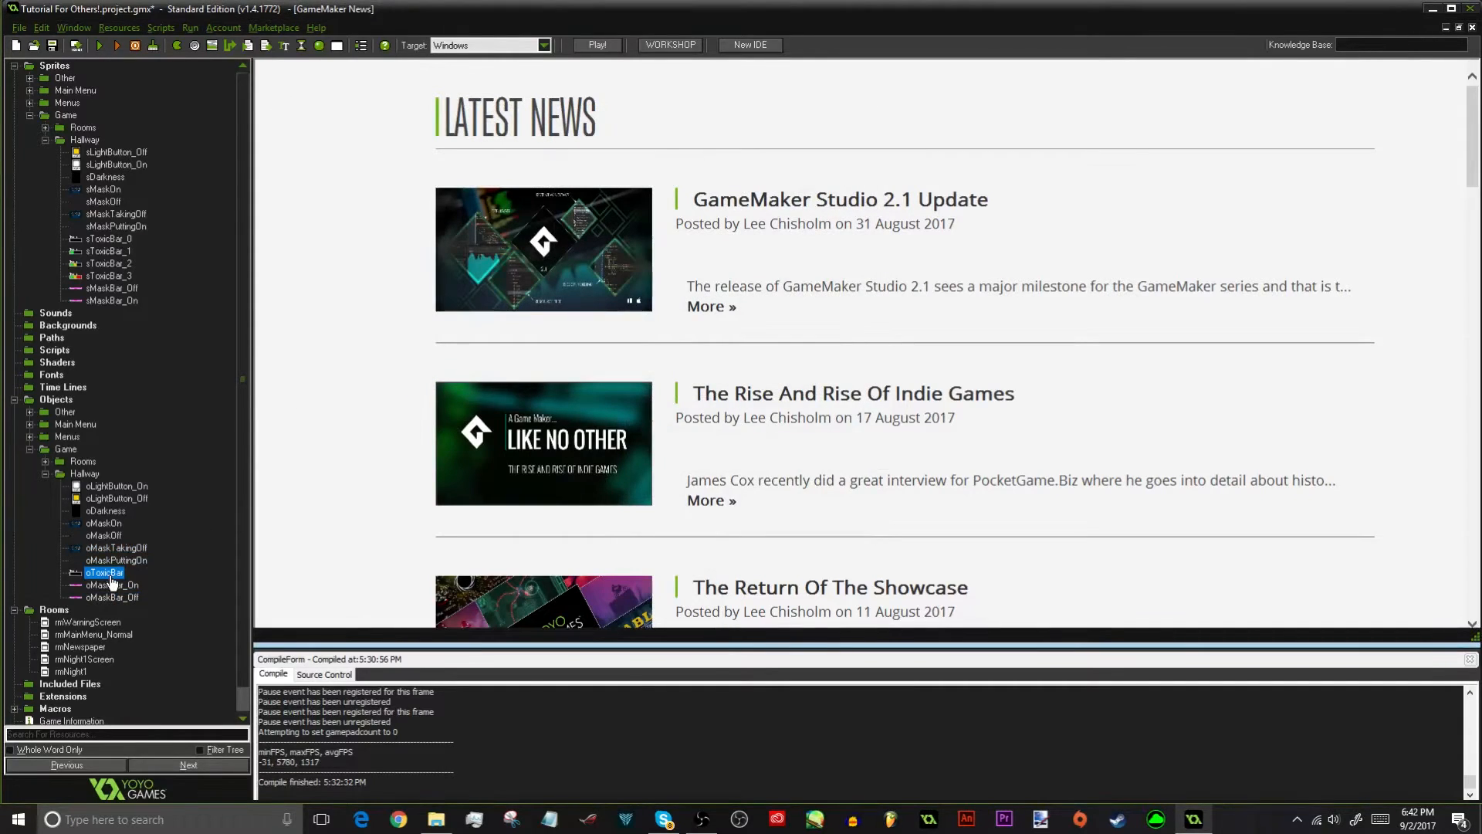
pyautogui.doubleClick(108, 573)
pyautogui.click(254, 58)
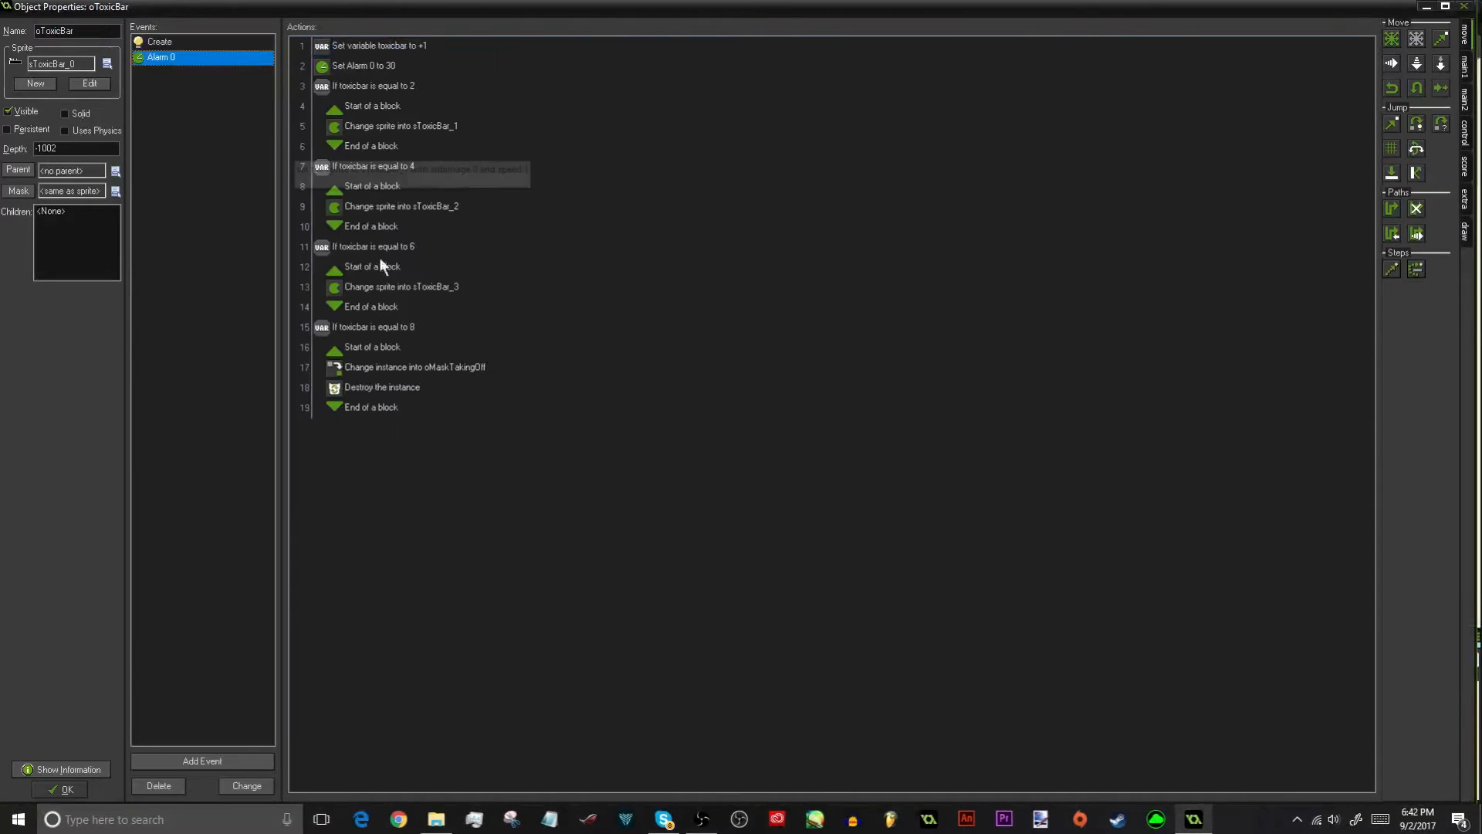
pyautogui.doubleClick(406, 362)
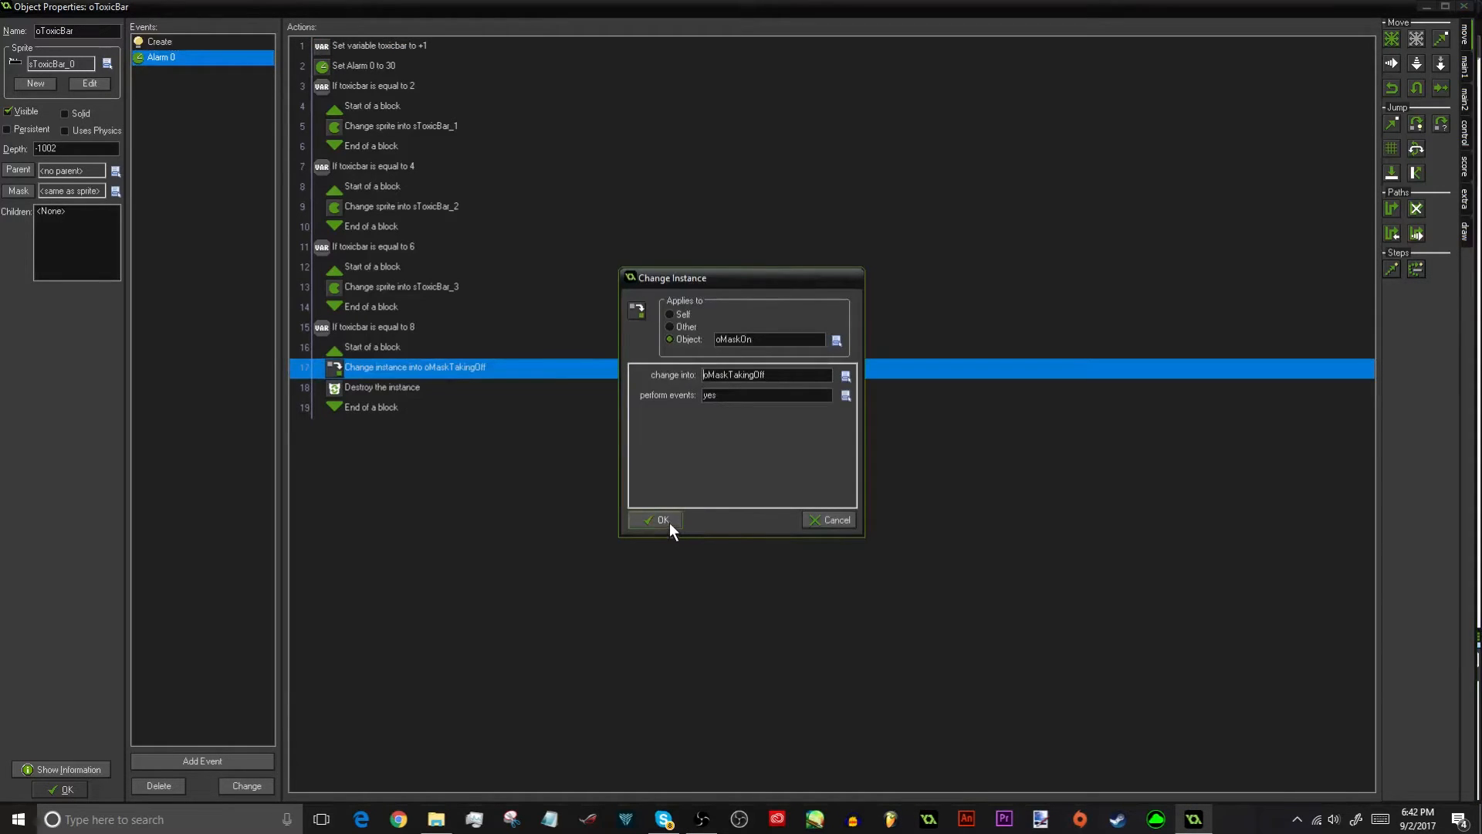
pyautogui.click(664, 520)
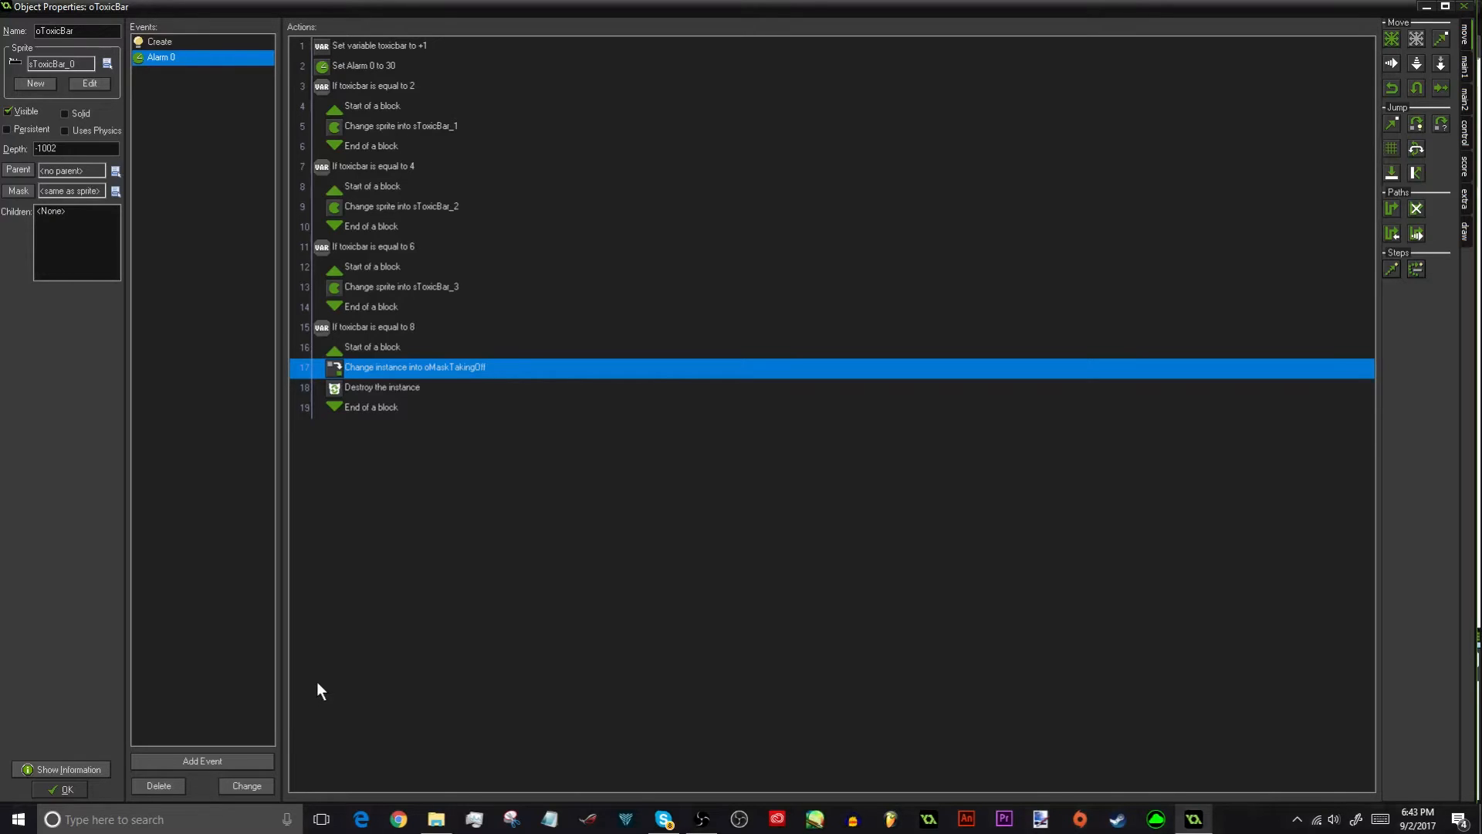
pyautogui.click(67, 789)
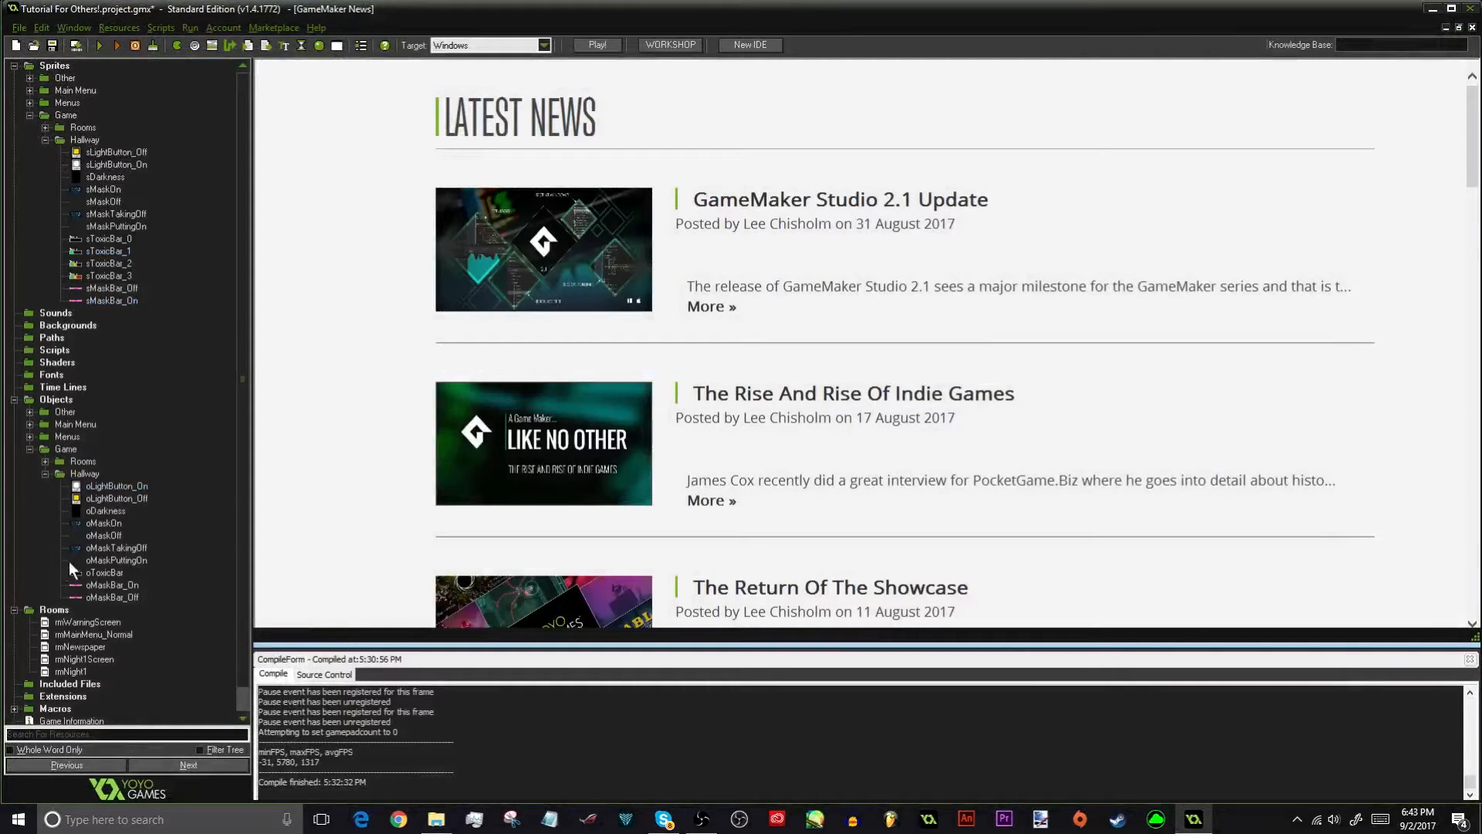
# Open the rmNight1 room and place an oMaskOff instance at its origin, X 0, Y 0
pyautogui.scroll(-1, 84, 541)
pyautogui.doubleClick(80, 648)
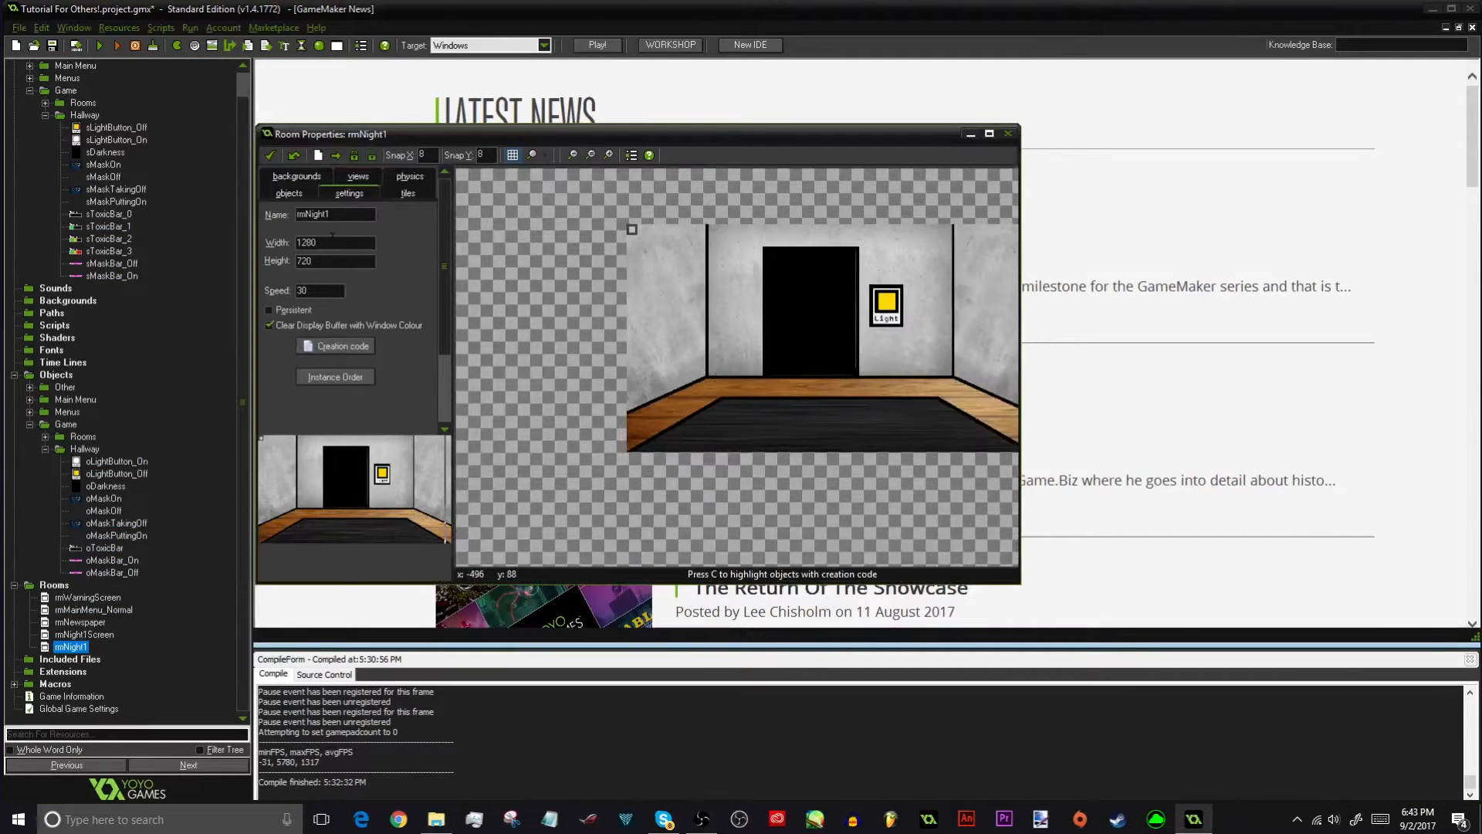
pyautogui.click(298, 192)
pyautogui.click(335, 283)
pyautogui.moveTo(378, 334)
pyautogui.moveTo(301, 337)
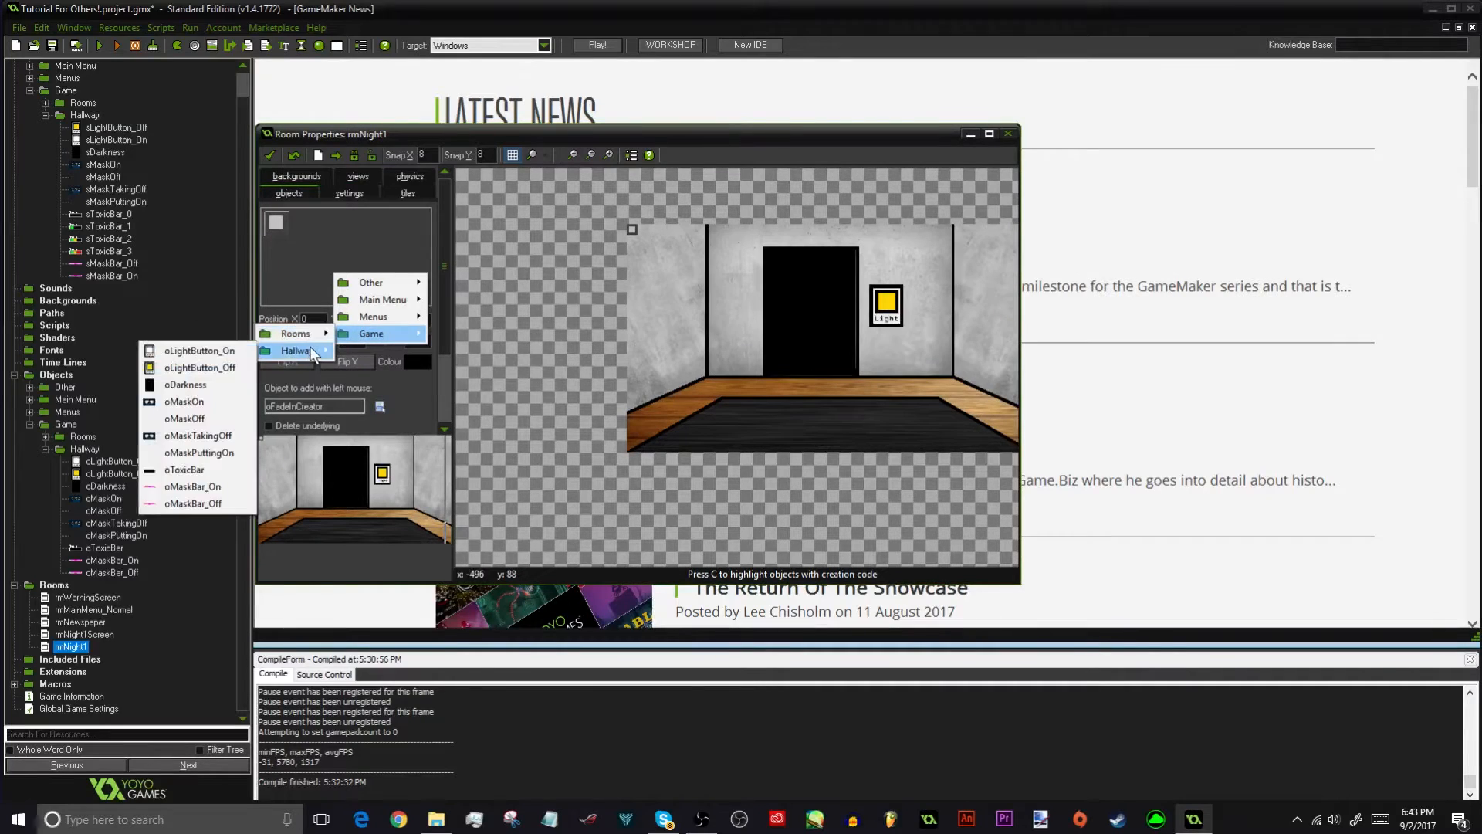
pyautogui.click(195, 419)
pyautogui.scroll(4, 584, 201)
pyautogui.moveTo(552, 201); pyautogui.dragTo(608, 318, button='middle')
pyautogui.moveTo(653, 260); pyautogui.dragTo(647, 285)
pyautogui.scroll(-8, 664, 287)
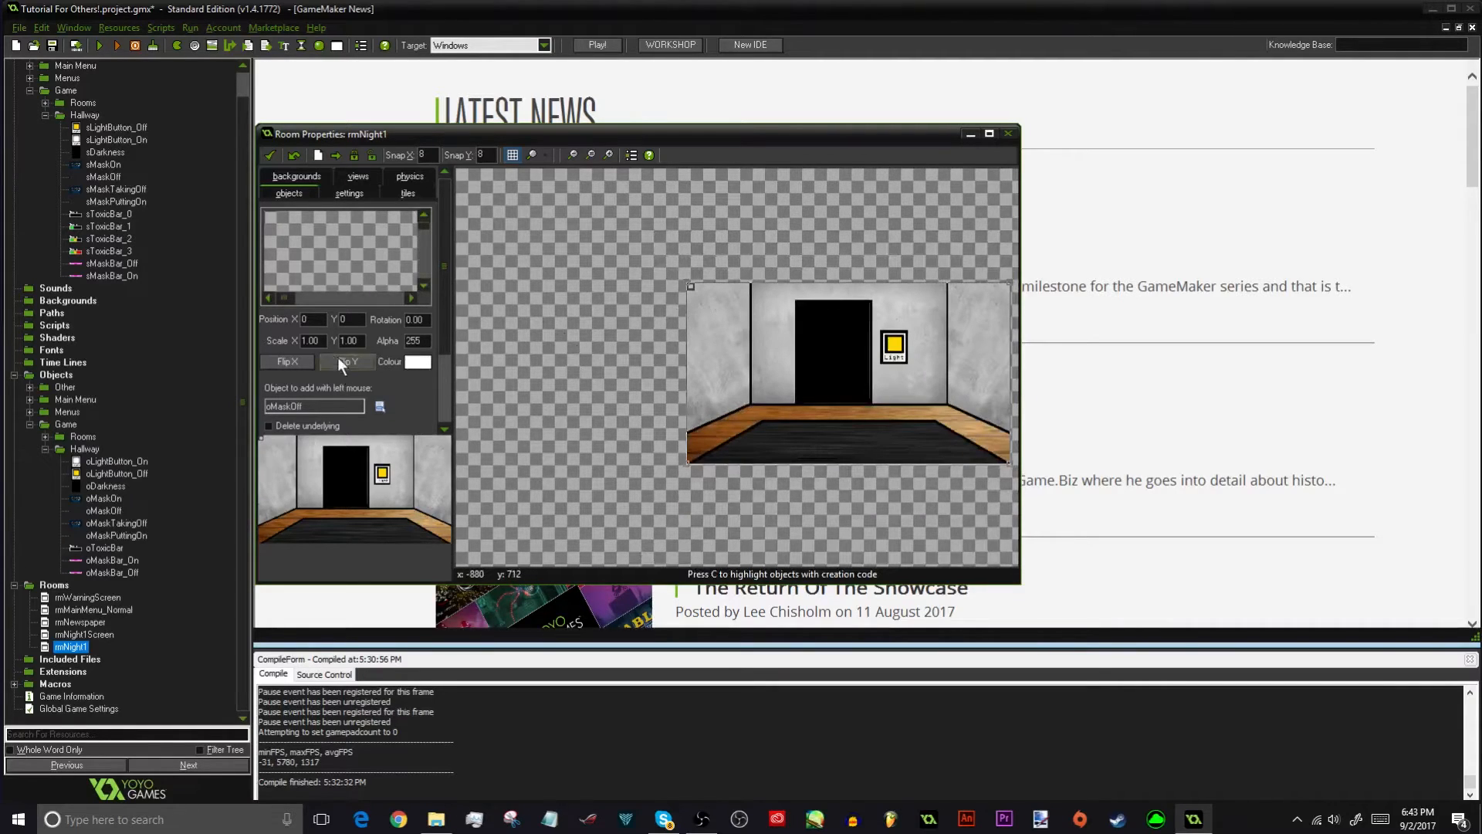
# Choose oMaskBar_Off, set the room grid snap to 640 by 360, and place one instance at X 640, Y 360
pyautogui.click(299, 410)
pyautogui.moveTo(337, 470)
pyautogui.moveTo(262, 488)
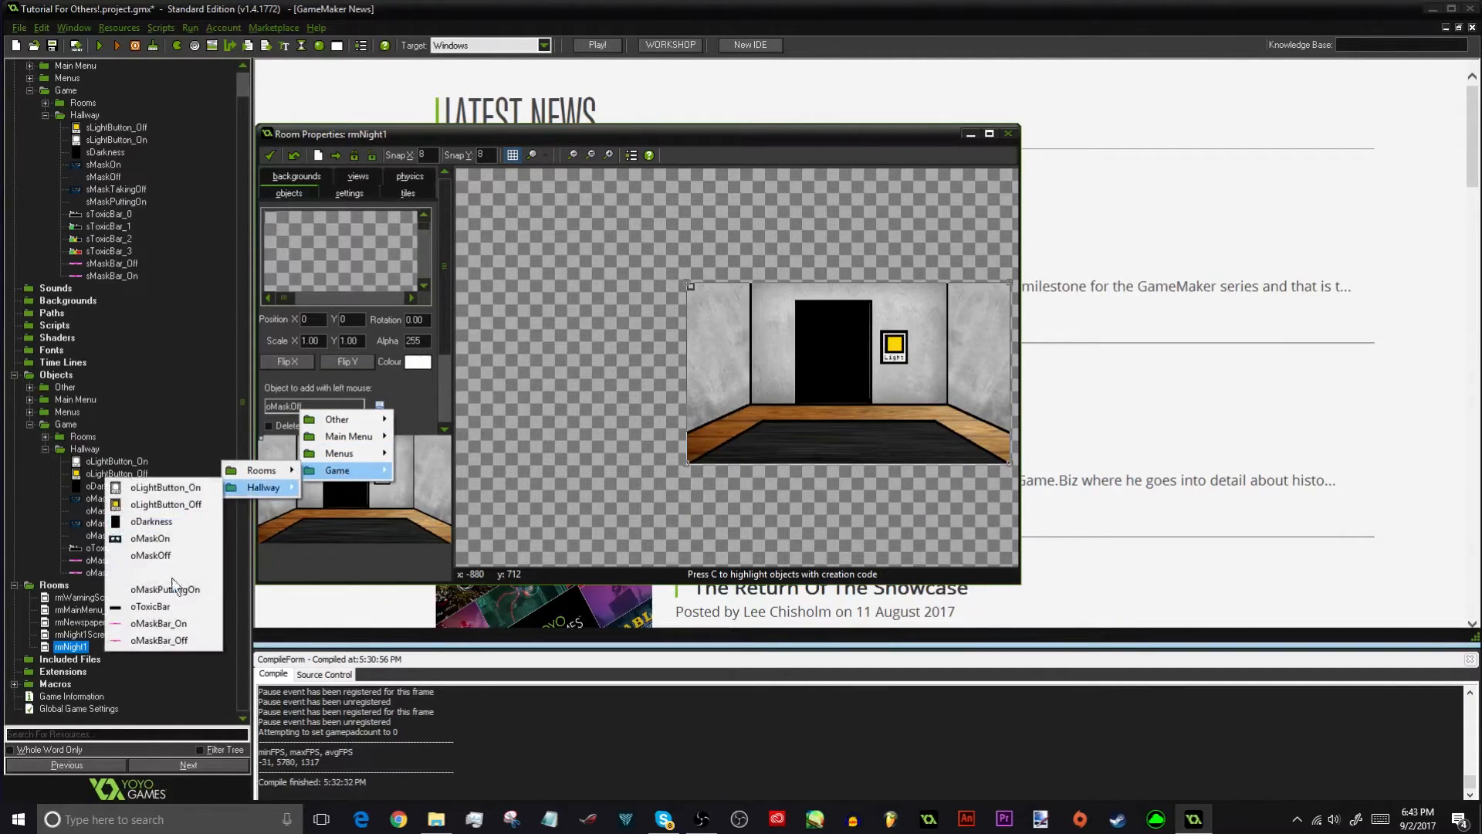
pyautogui.click(173, 641)
pyautogui.scroll(2, 810, 505)
pyautogui.moveTo(848, 504); pyautogui.dragTo(710, 484, button='middle')
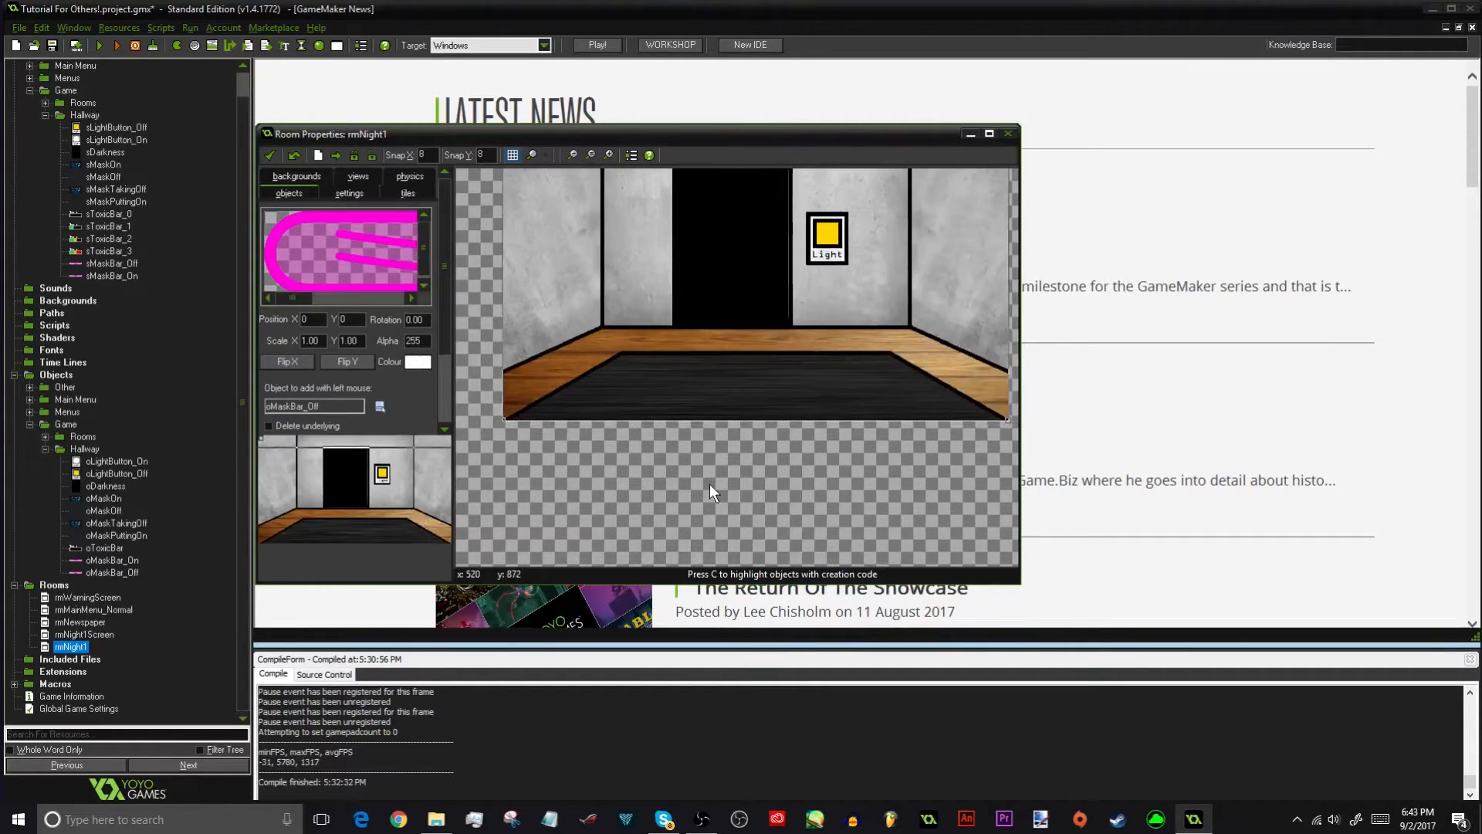
pyautogui.scroll(-1, 710, 484)
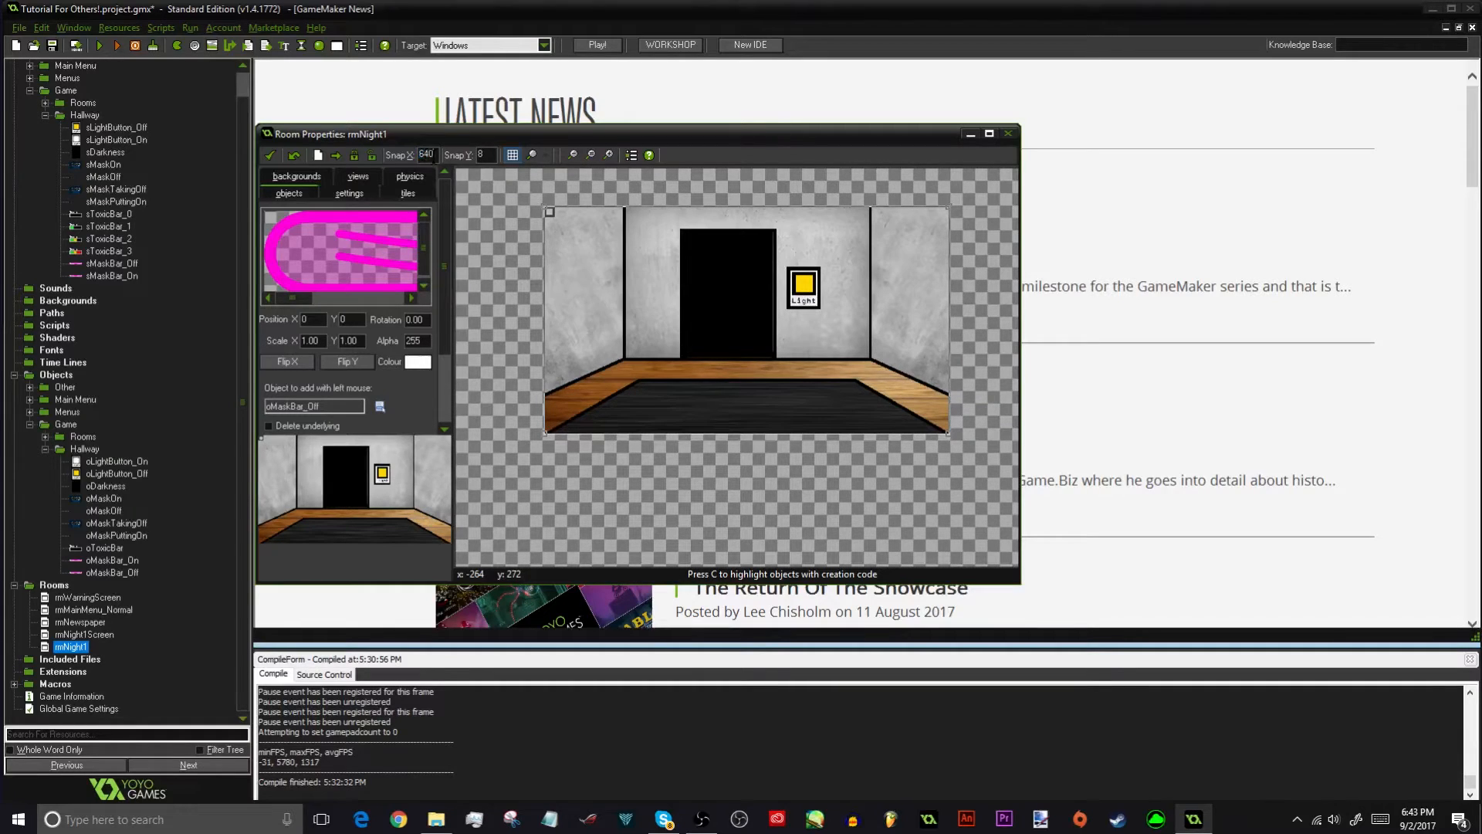
pyautogui.click(492, 148)
pyautogui.write('360')
pyautogui.click(775, 394)
pyautogui.moveTo(775, 395)
pyautogui.mouseDown()
pyautogui.moveTo(767, 448)
pyautogui.moveTo(771, 415)
pyautogui.mouseUp()
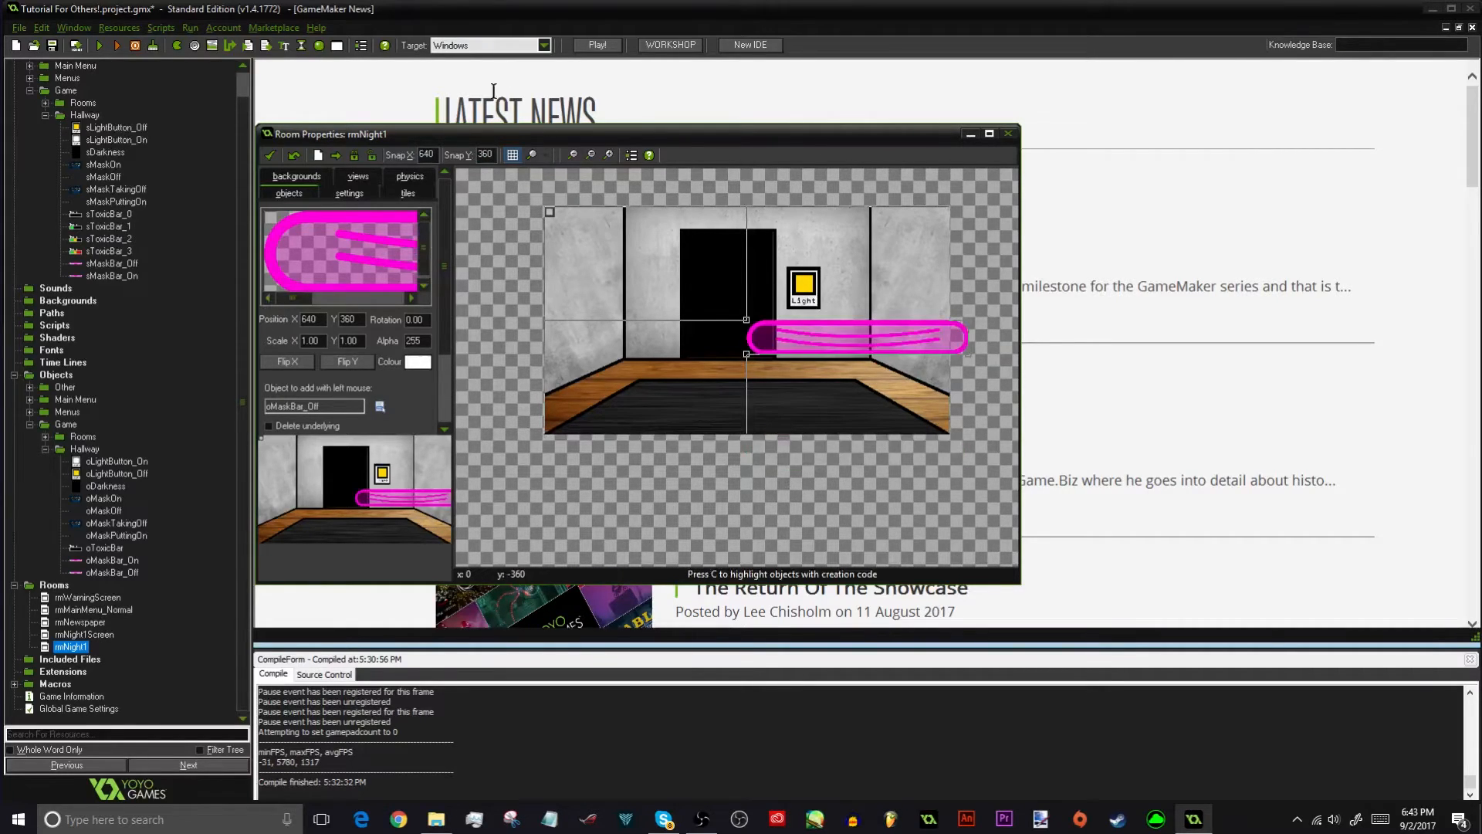
# Set the grid snap to 120 by 120 and move the mask bar to X 240, Y 600
pyautogui.doubleClick(426, 154)
pyautogui.write('1')
pyautogui.write('20')
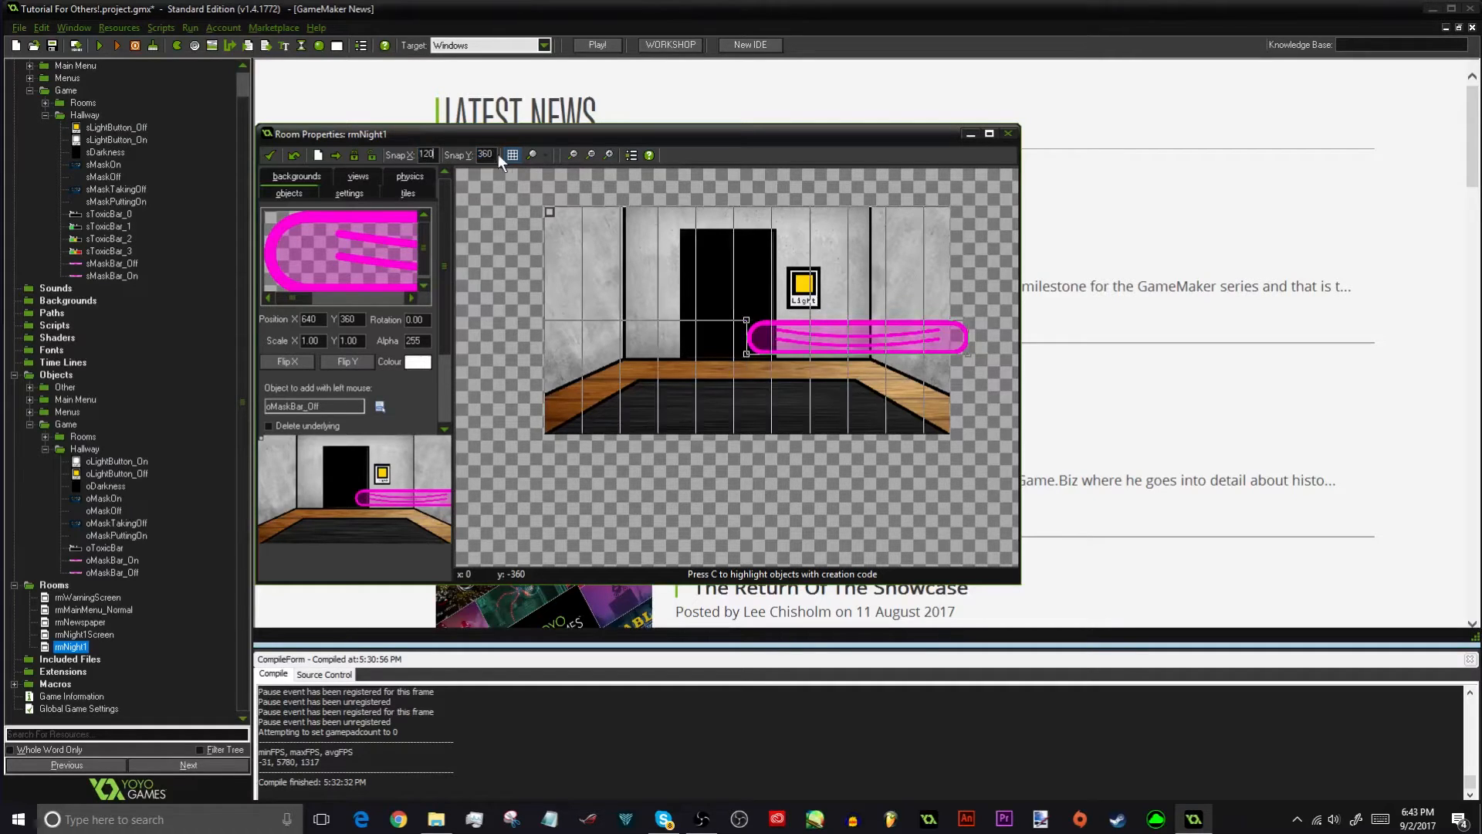
pyautogui.write('120')
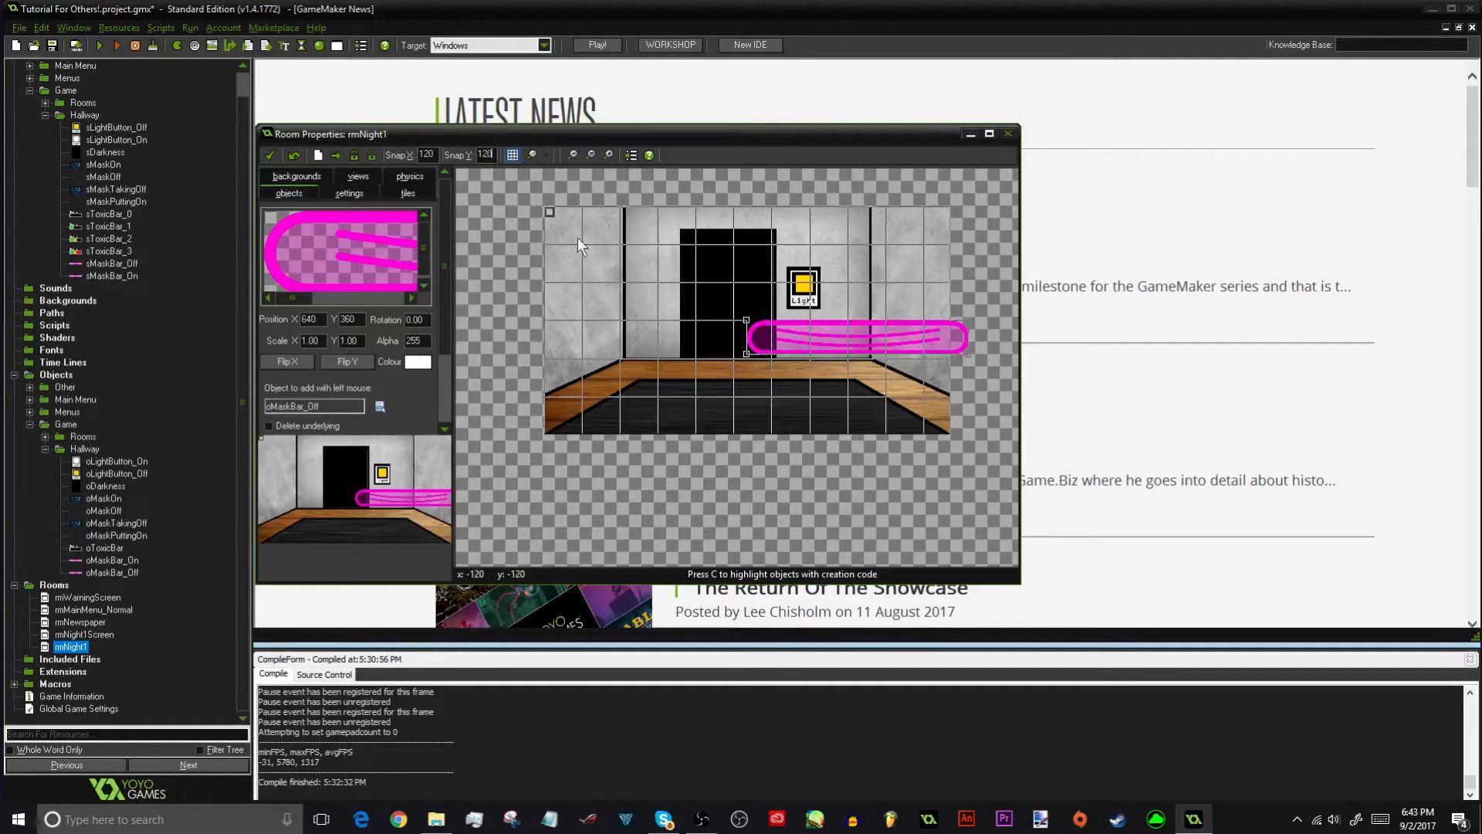
pyautogui.moveTo(803, 327); pyautogui.dragTo(695, 402)
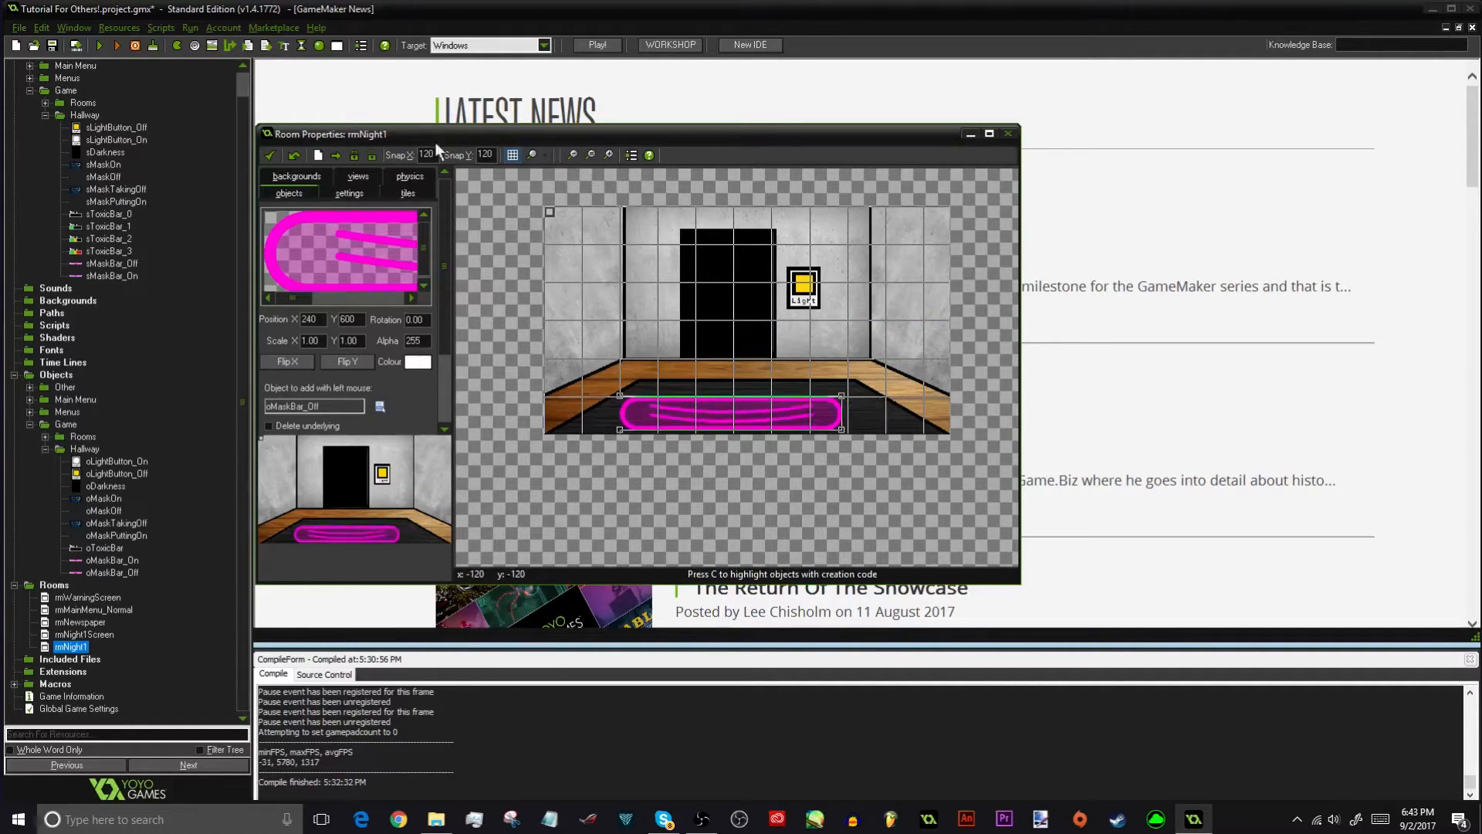
# Reduce the horizontal snap to 60 and then 30, and move the mask bar to X 270, Y 600
pyautogui.write('60')
pyautogui.moveTo(732, 407)
pyautogui.mouseDown()
pyautogui.moveTo(749, 410)
pyautogui.moveTo(724, 406)
pyautogui.mouseUp()
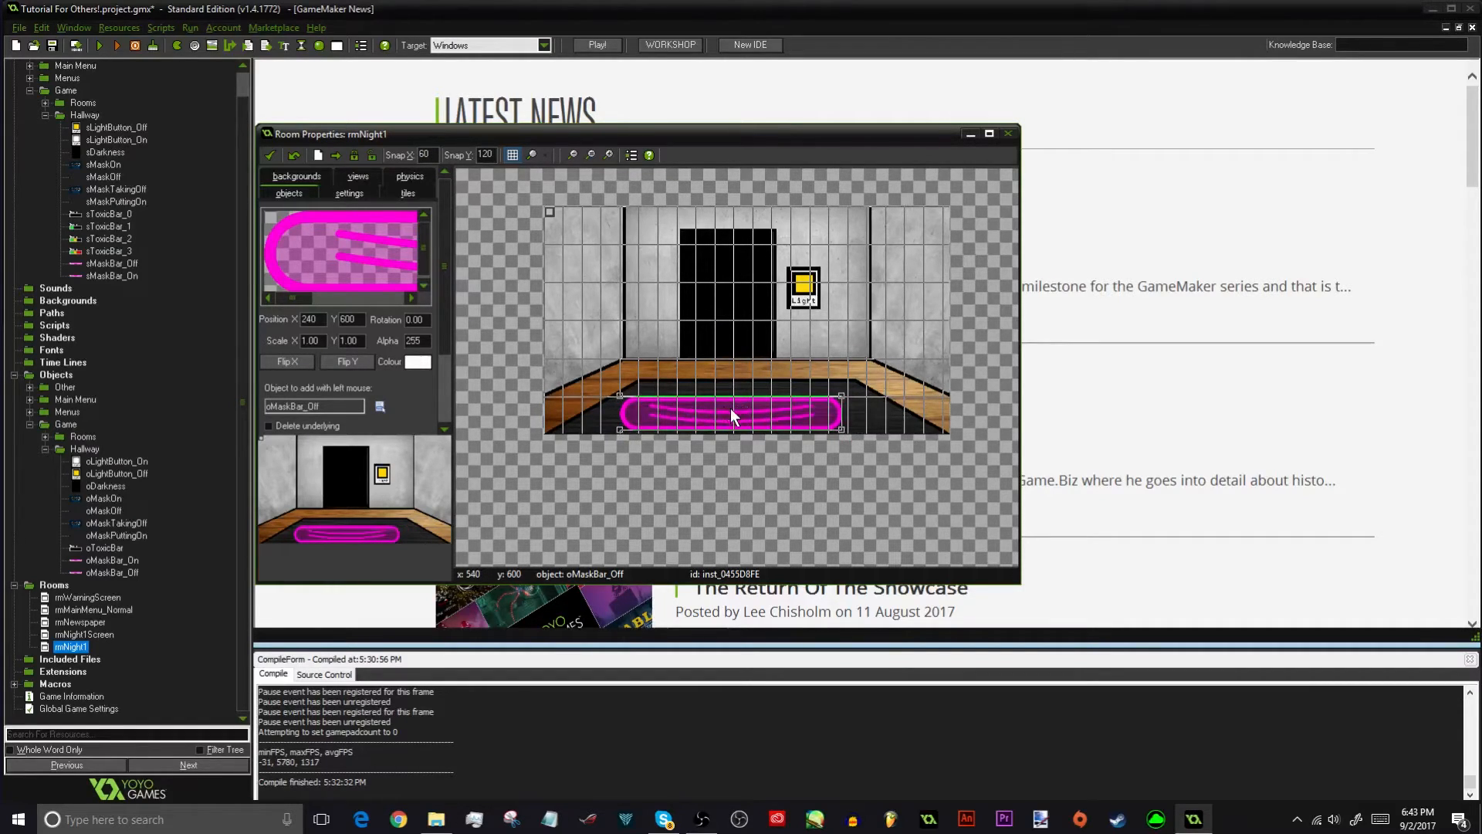
pyautogui.write('30')
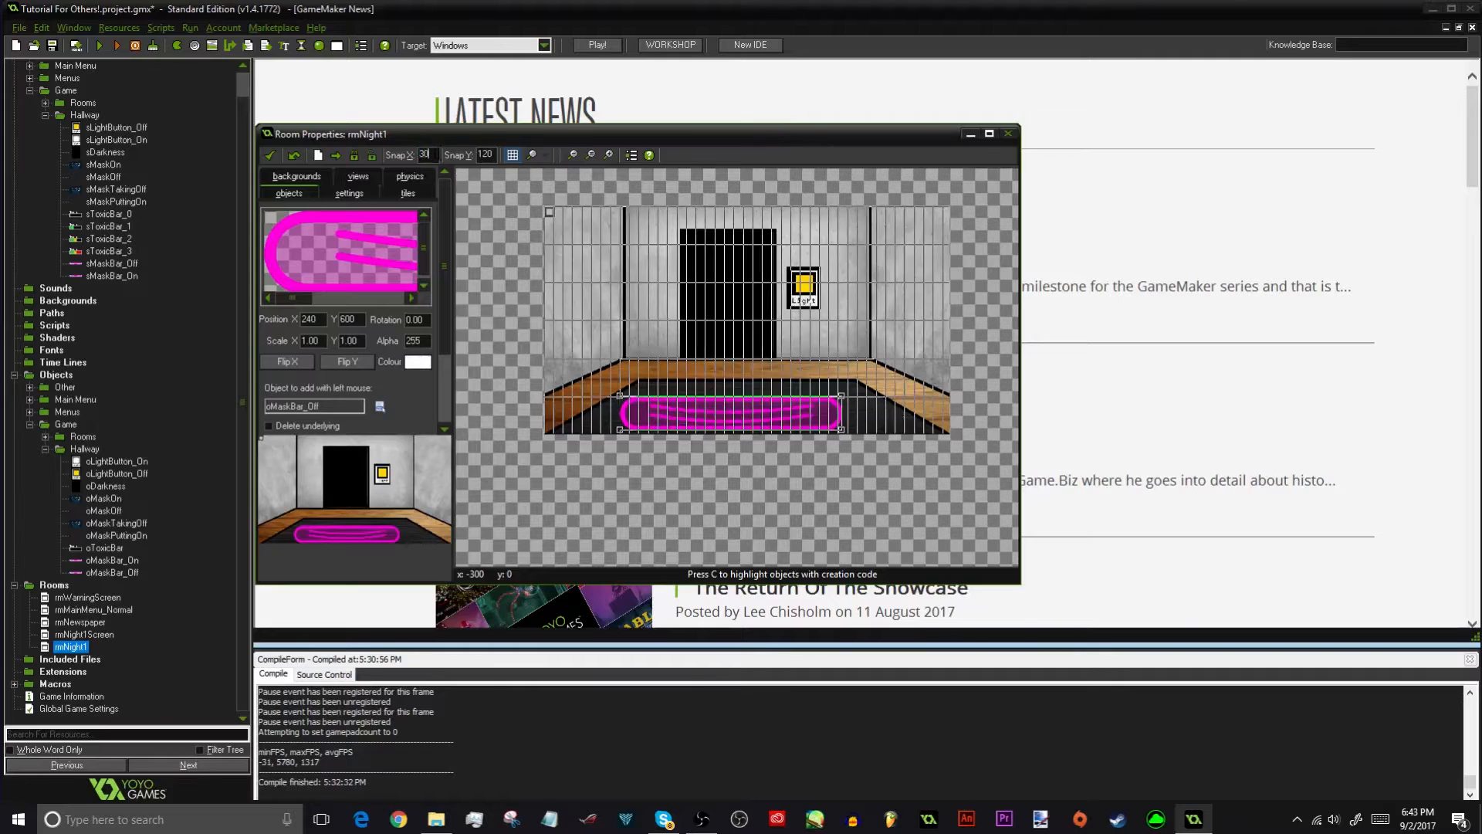
pyautogui.moveTo(697, 408); pyautogui.dragTo(709, 414)
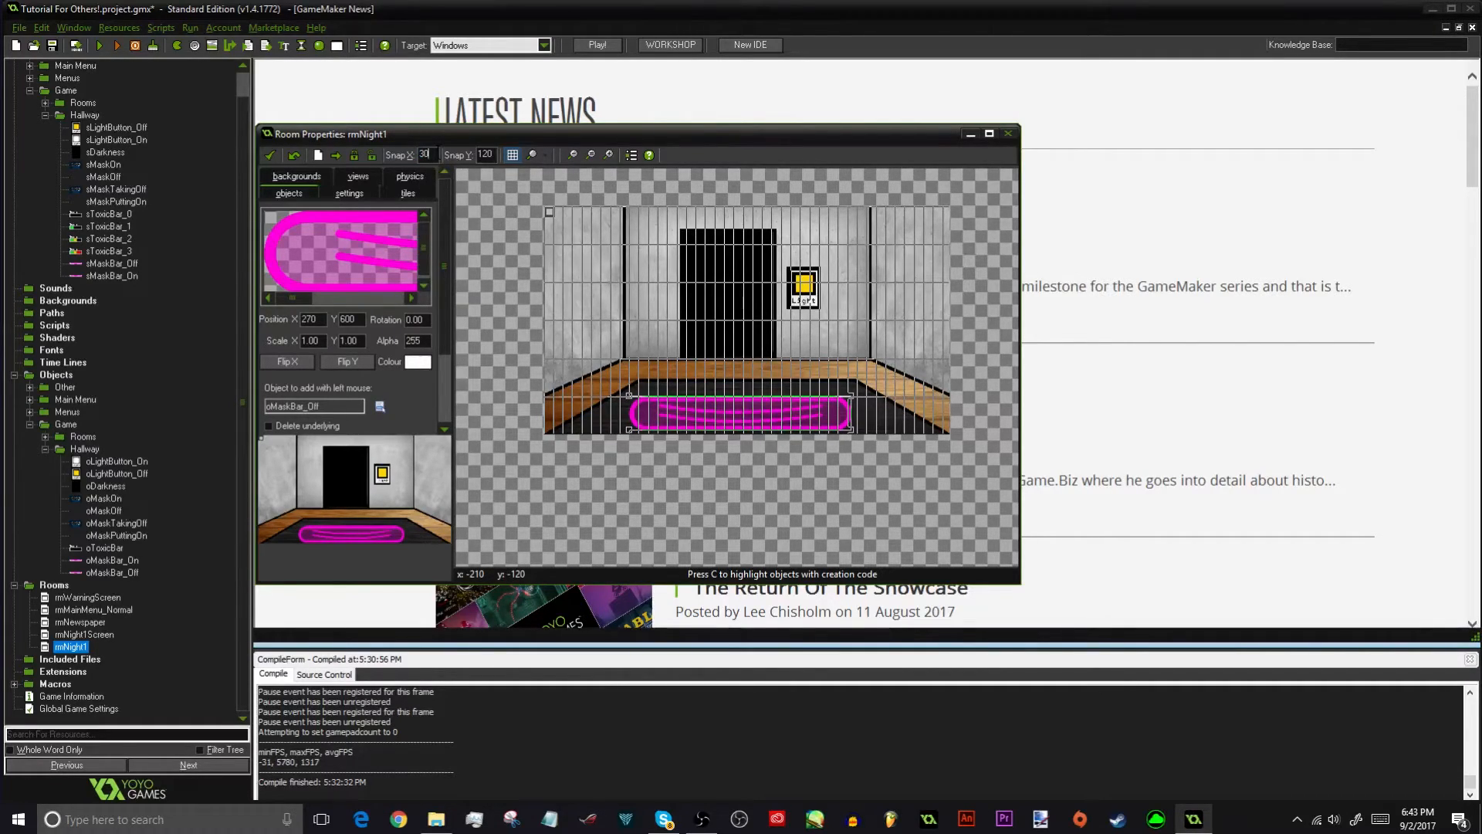
# Set the grid snap to 16 by 16, move the mask bar to X 256, Y 592, and save the room
pyautogui.write('16')
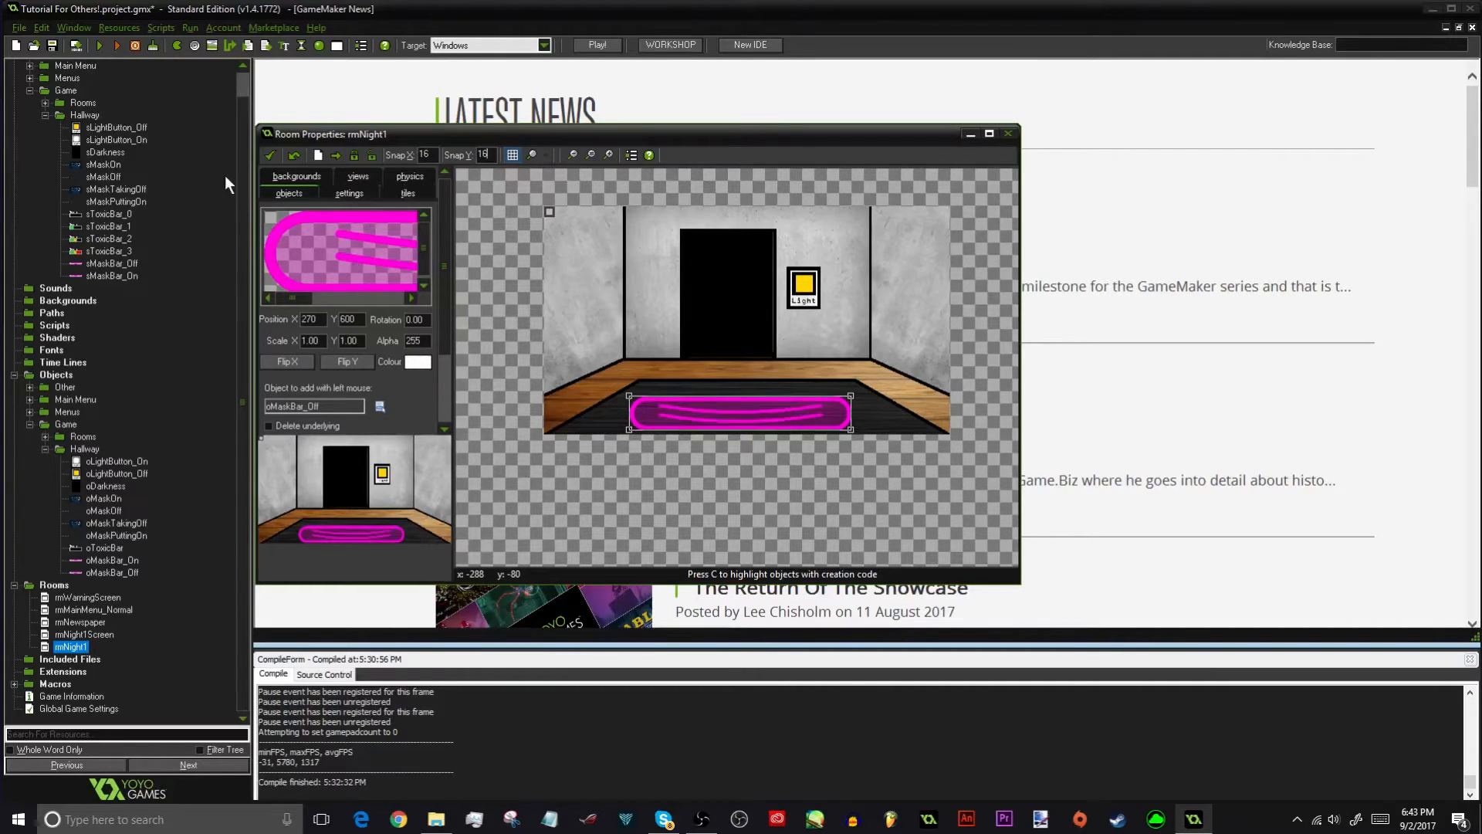
pyautogui.moveTo(698, 414); pyautogui.dragTo(695, 417)
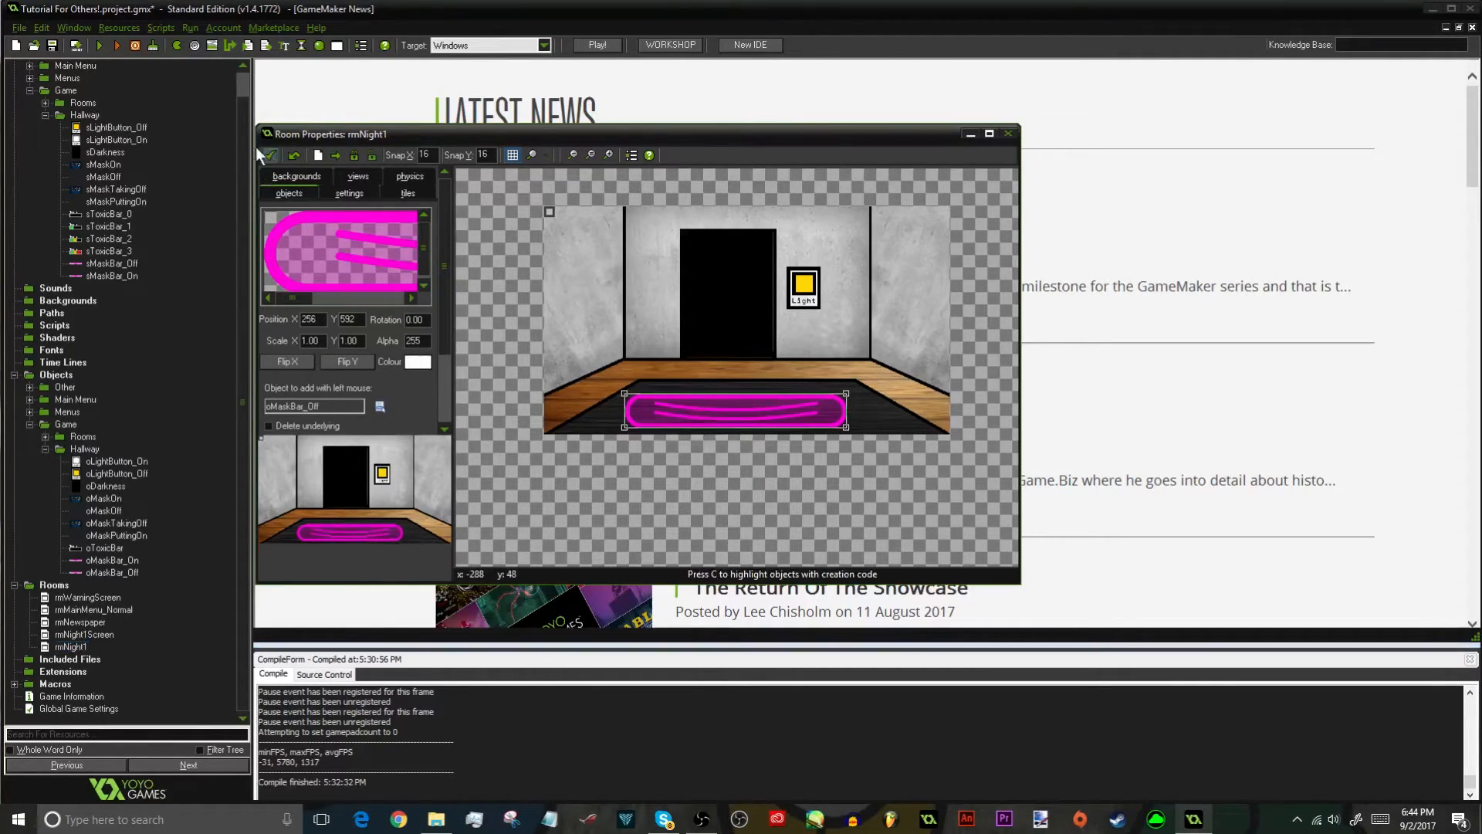
pyautogui.click(268, 153)
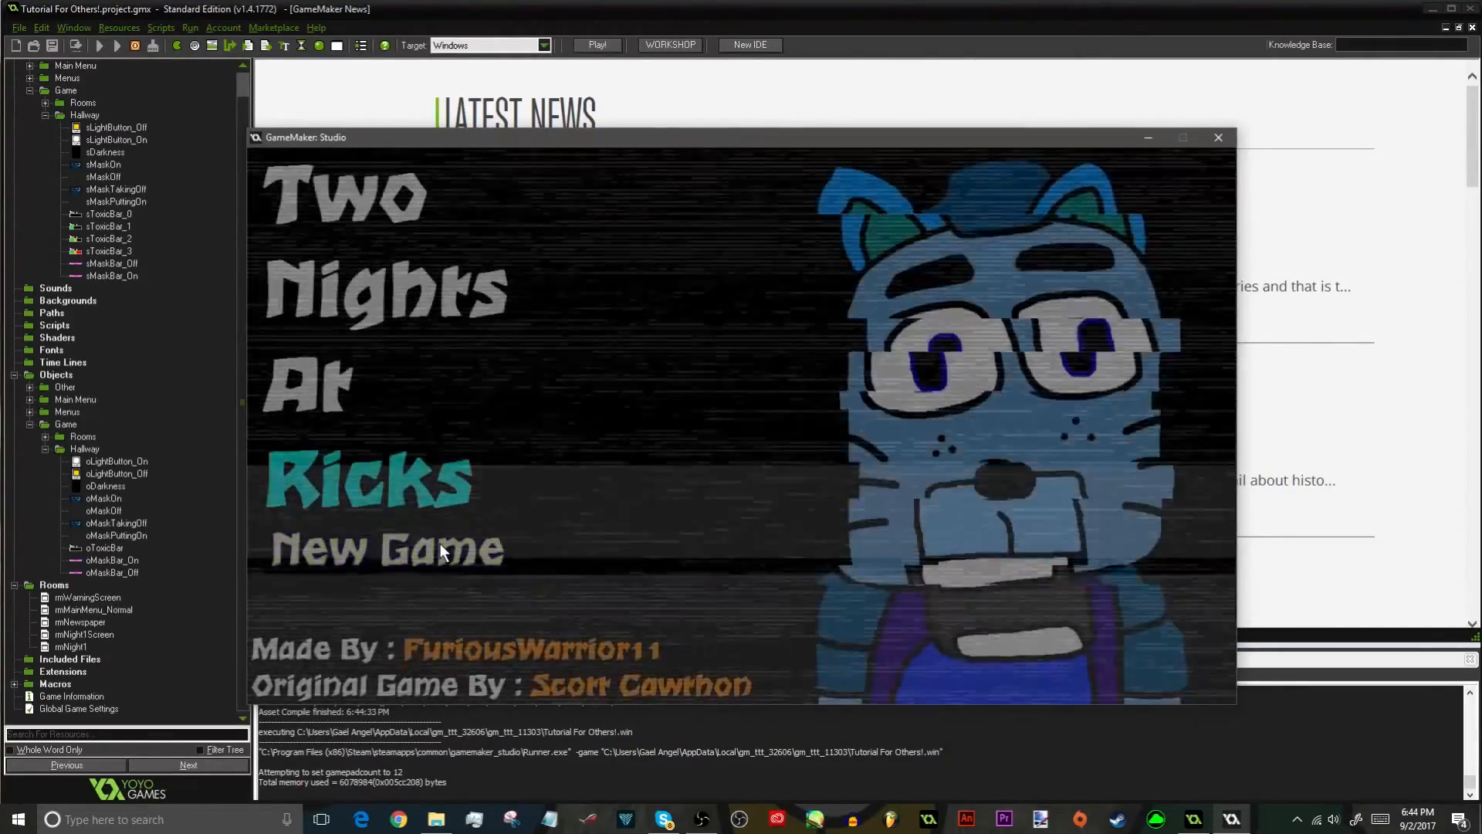
# Start a new game in the running test build to try the mask bar in the hallway
pyautogui.click(443, 552)
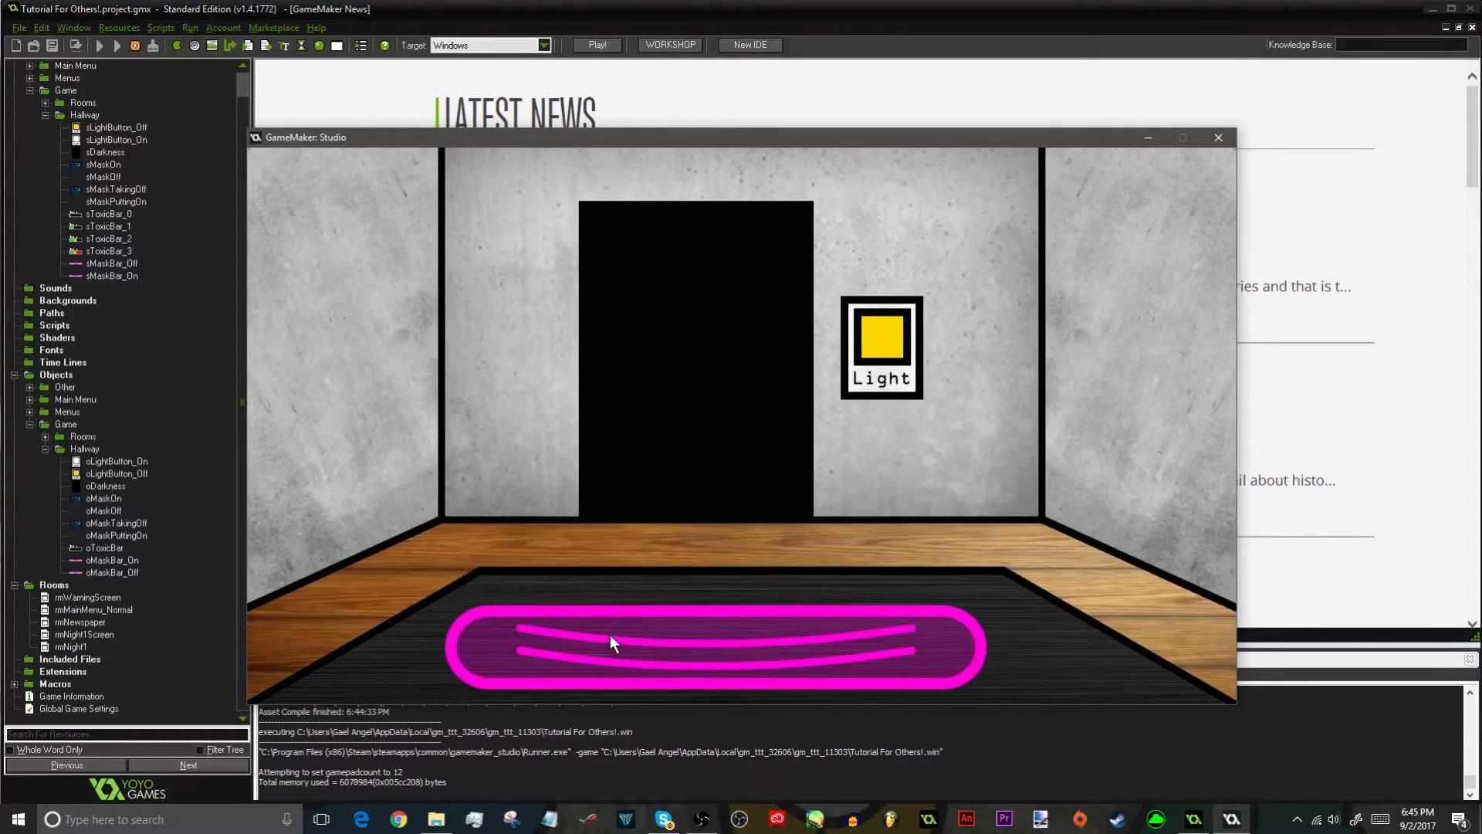
# Try the hallway light button in the running test build and close the game
pyautogui.click(882, 343)
pyautogui.click(881, 344)
pyautogui.click(1218, 138)
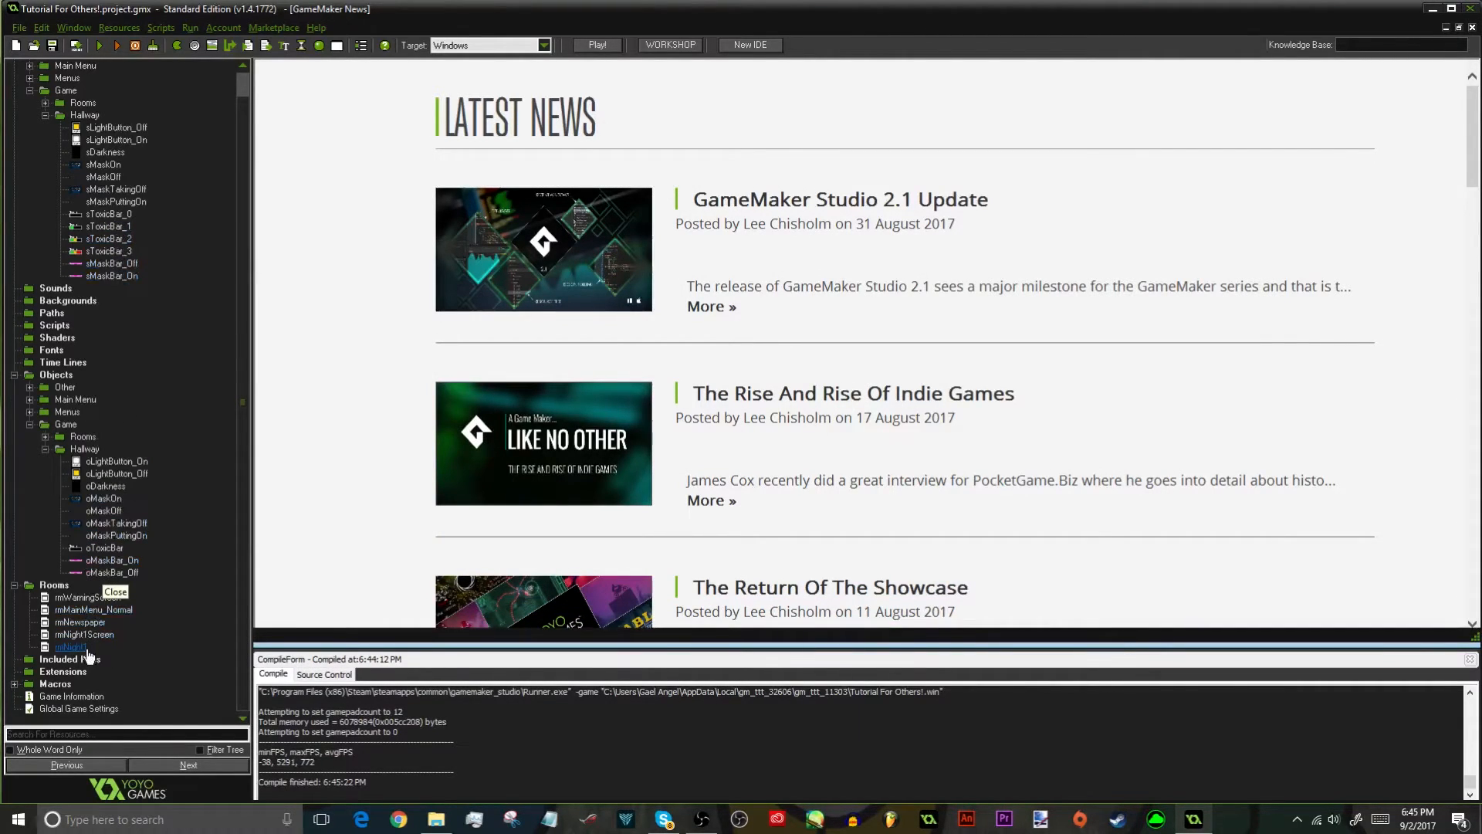
# Open the sMaskBar_Off sprite for image editing
pyautogui.click(112, 264)
pyautogui.doubleClick(112, 264)
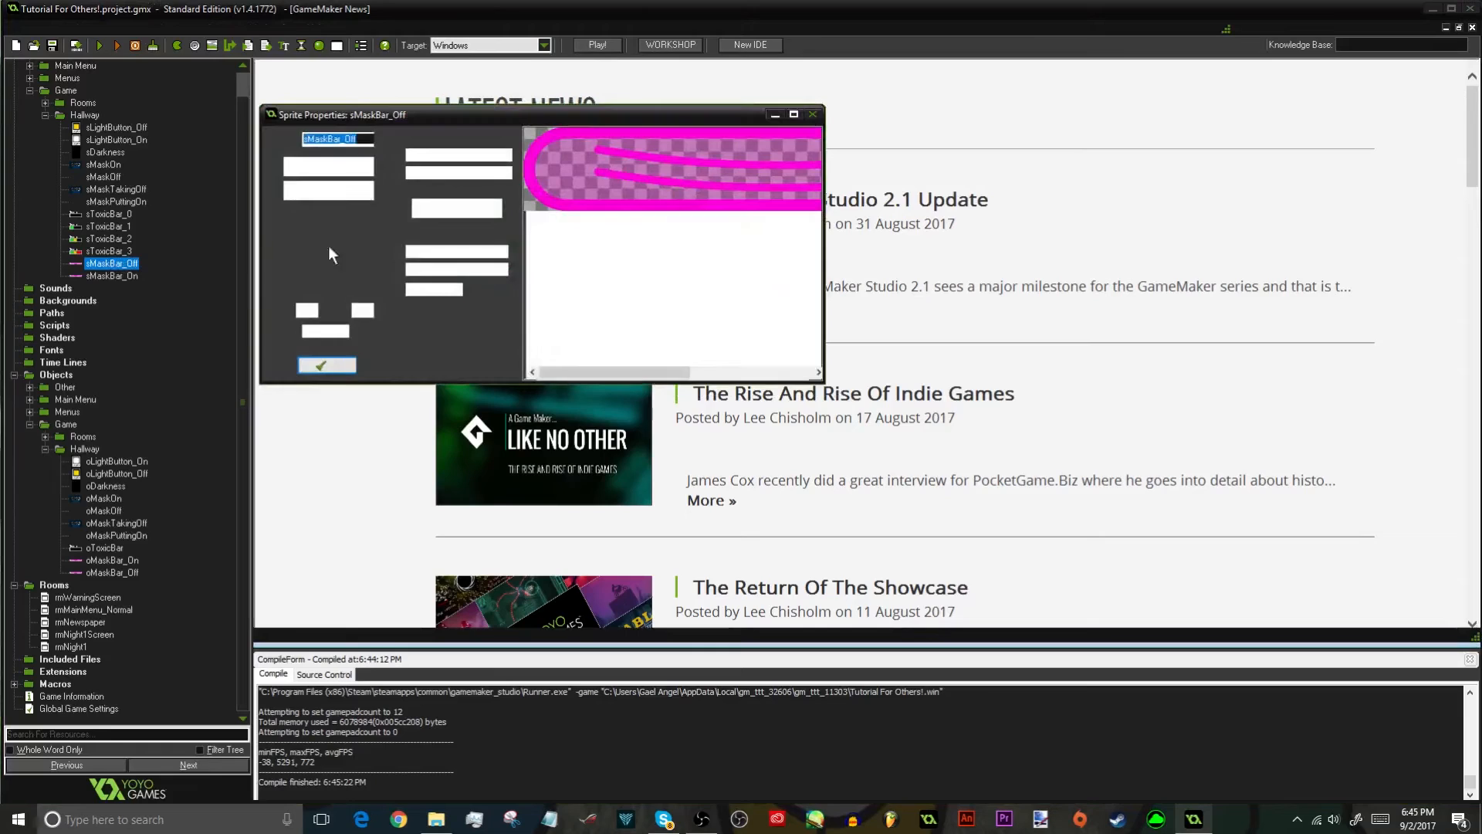
pyautogui.click(366, 192)
pyautogui.click(115, 25)
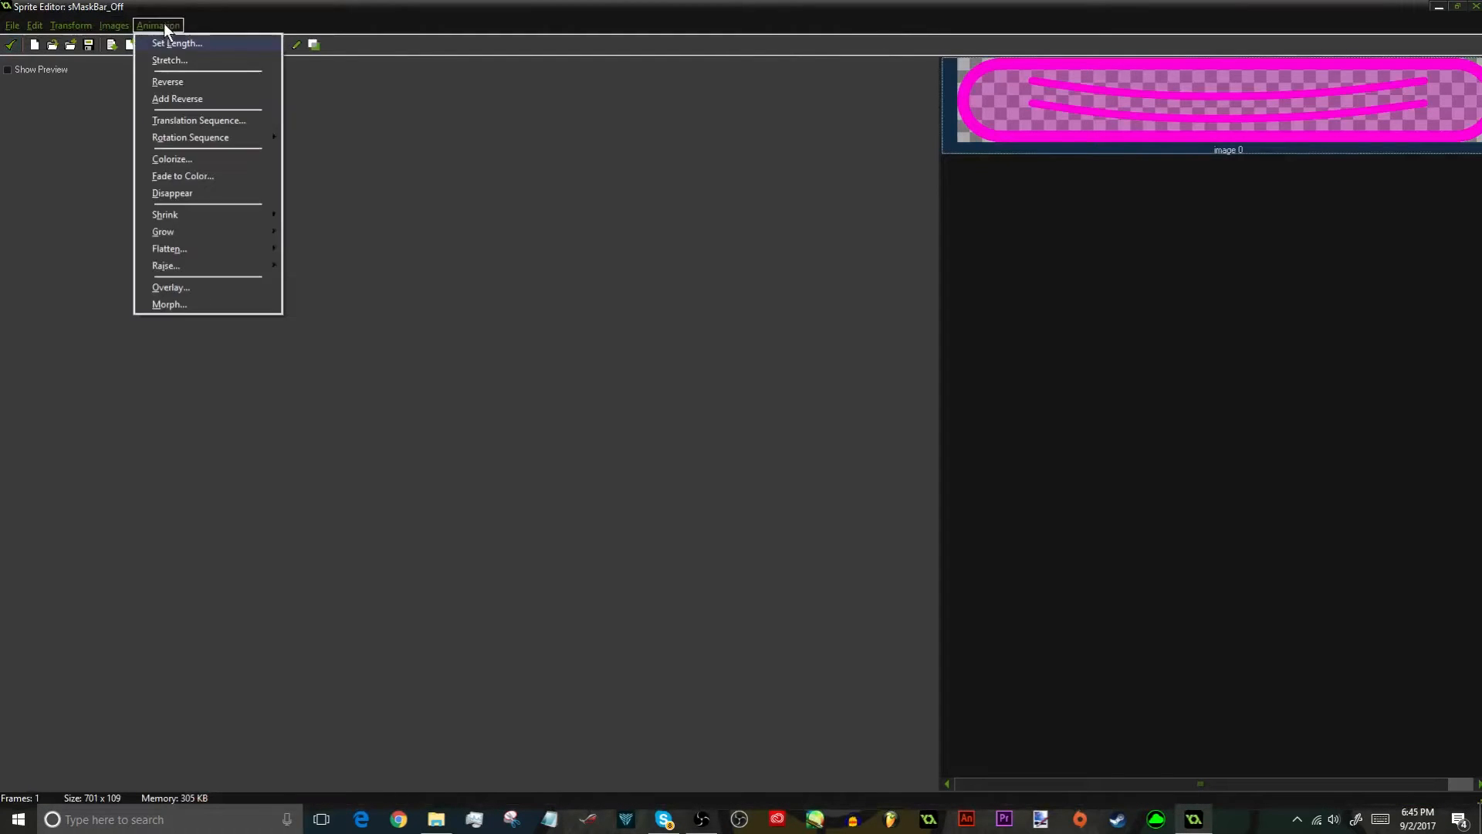
pyautogui.moveTo(83, 28)
pyautogui.click(77, 96)
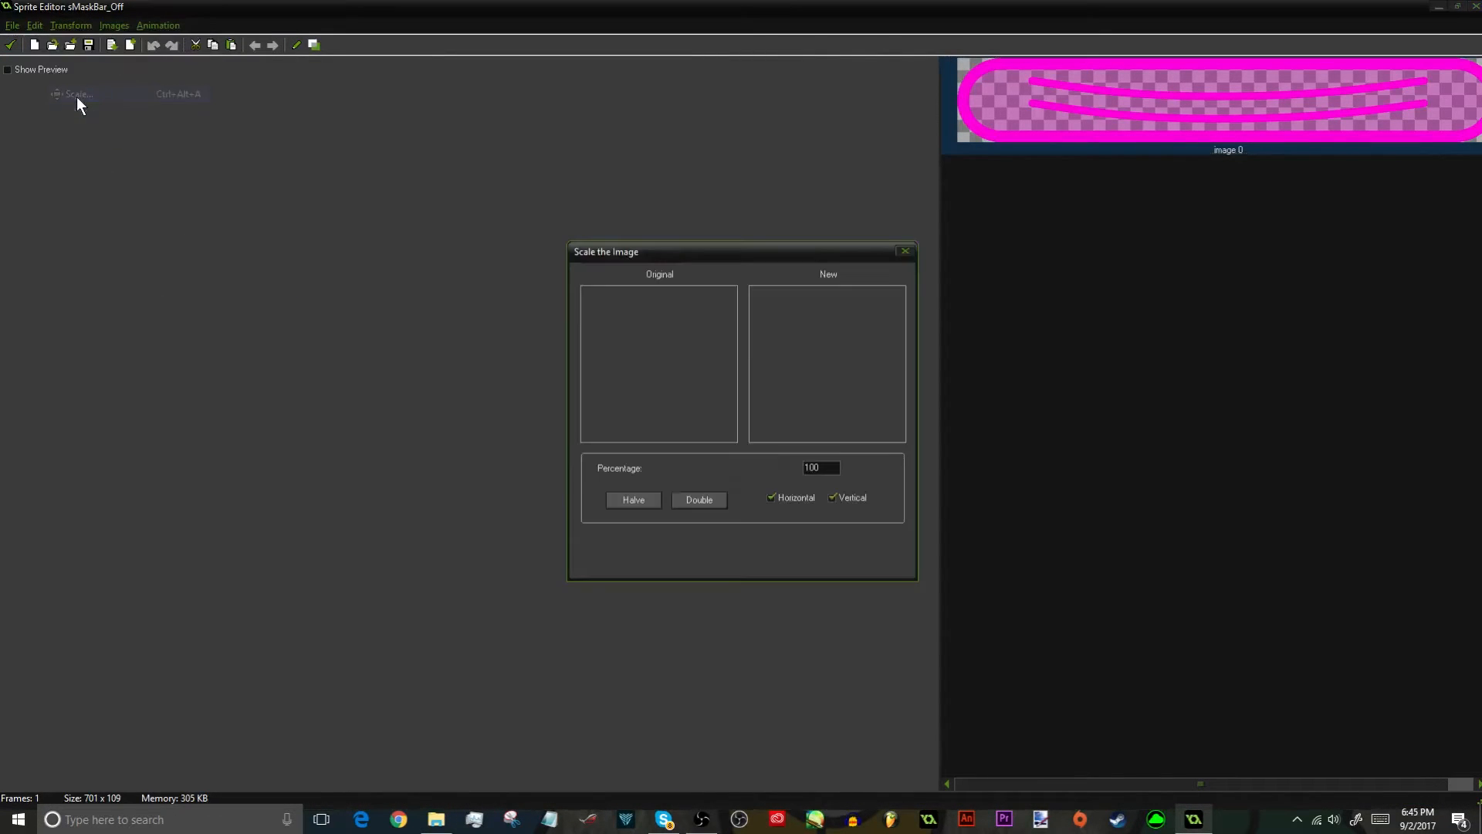
pyautogui.click(693, 565)
# Stretch the sMaskBar_Off image to 50% with its aspect ratio kept, and save the sprite
pyautogui.click(115, 25)
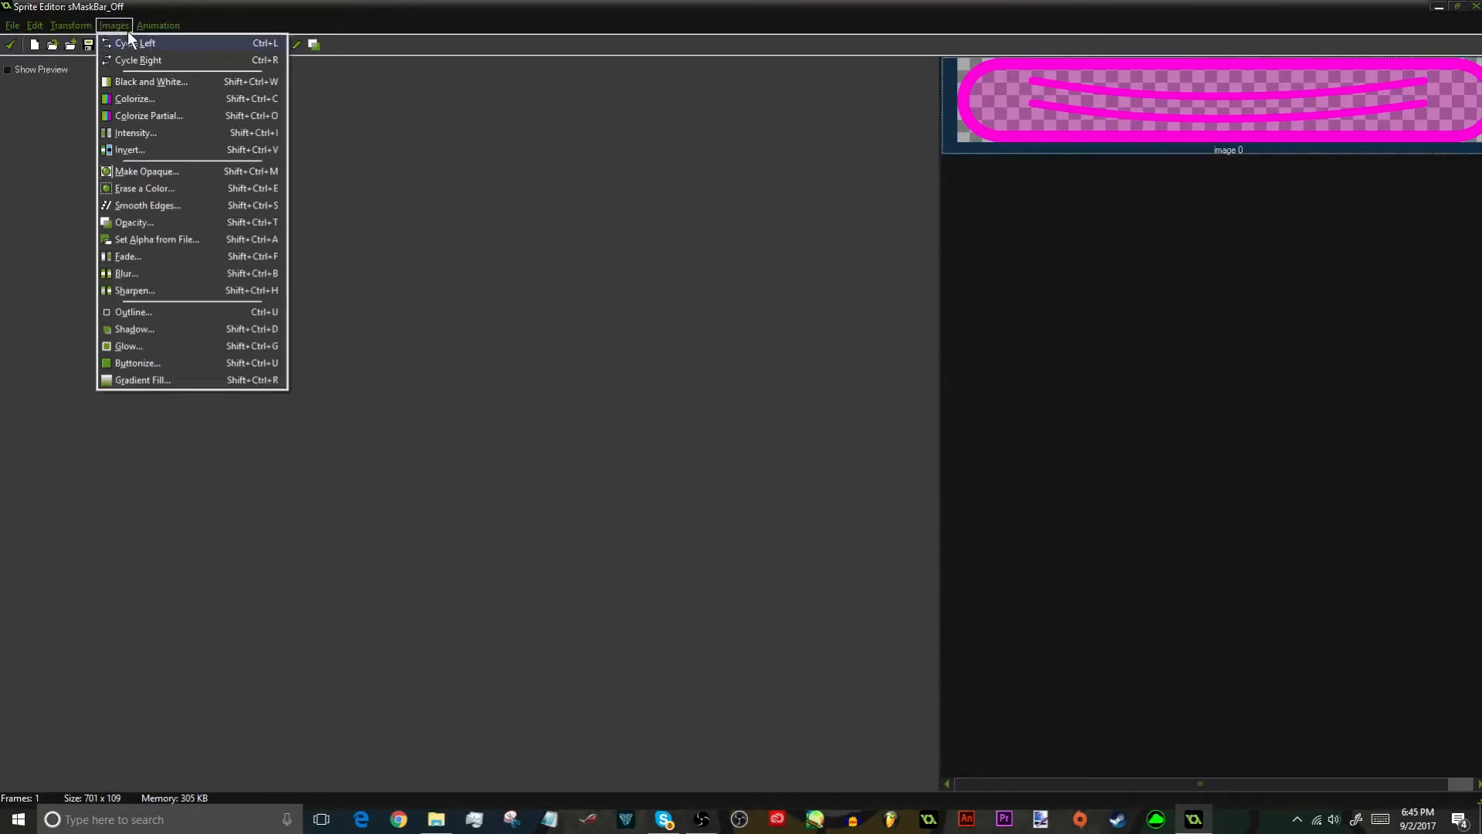
pyautogui.moveTo(70, 26)
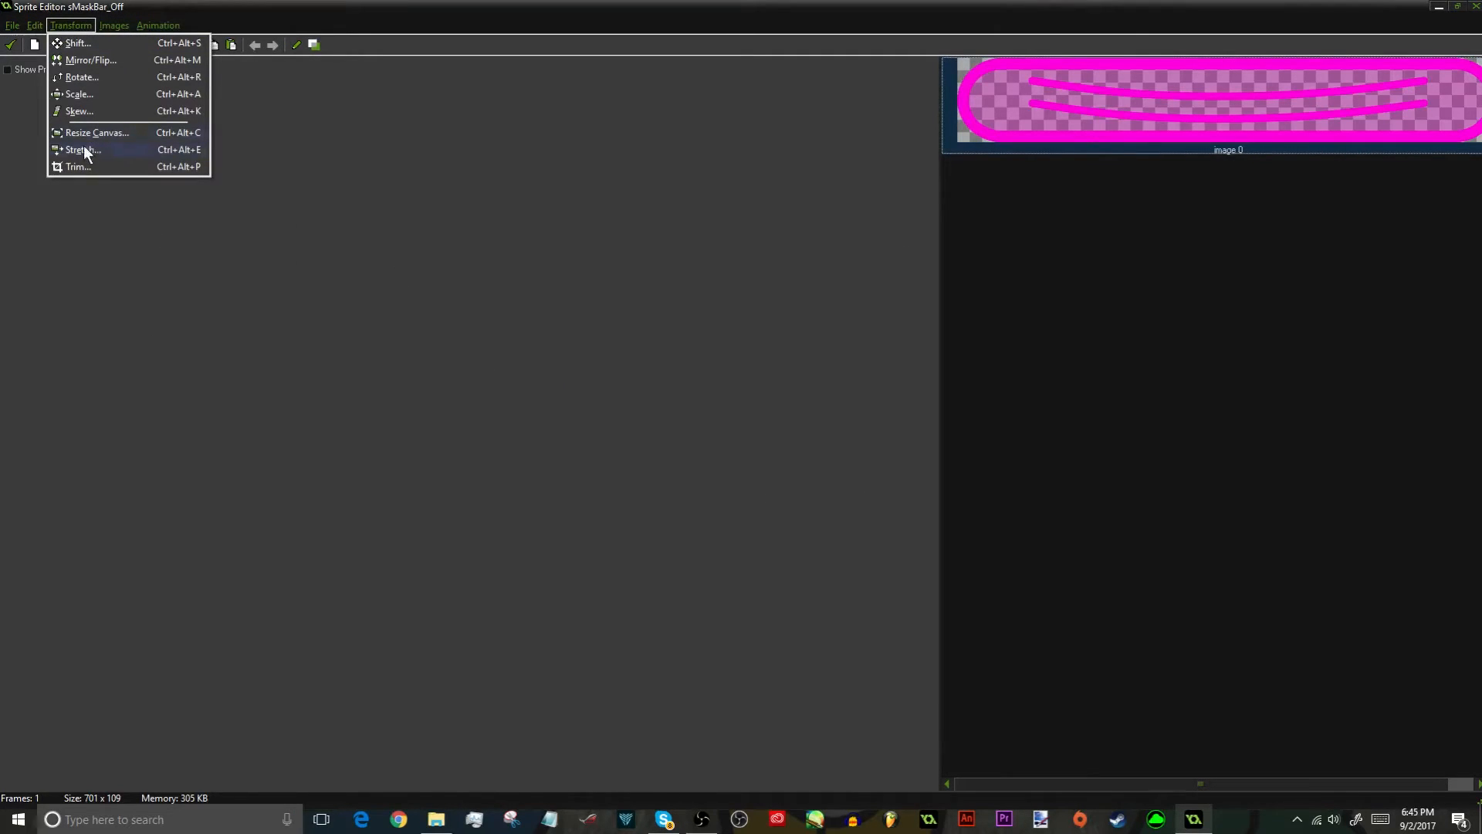
pyautogui.click(85, 149)
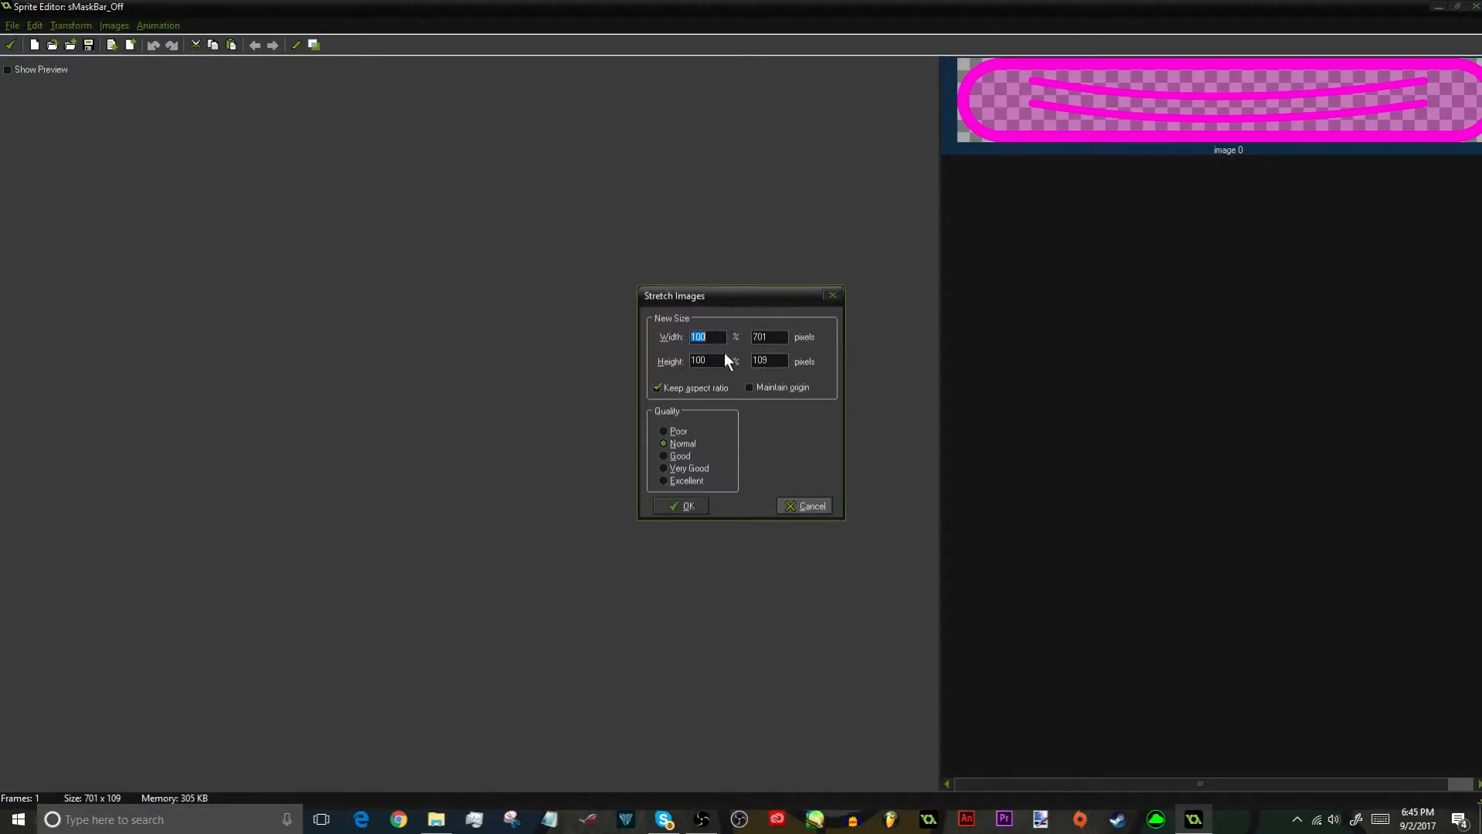
pyautogui.write('50')
pyautogui.press('Return')
pyautogui.click(8, 44)
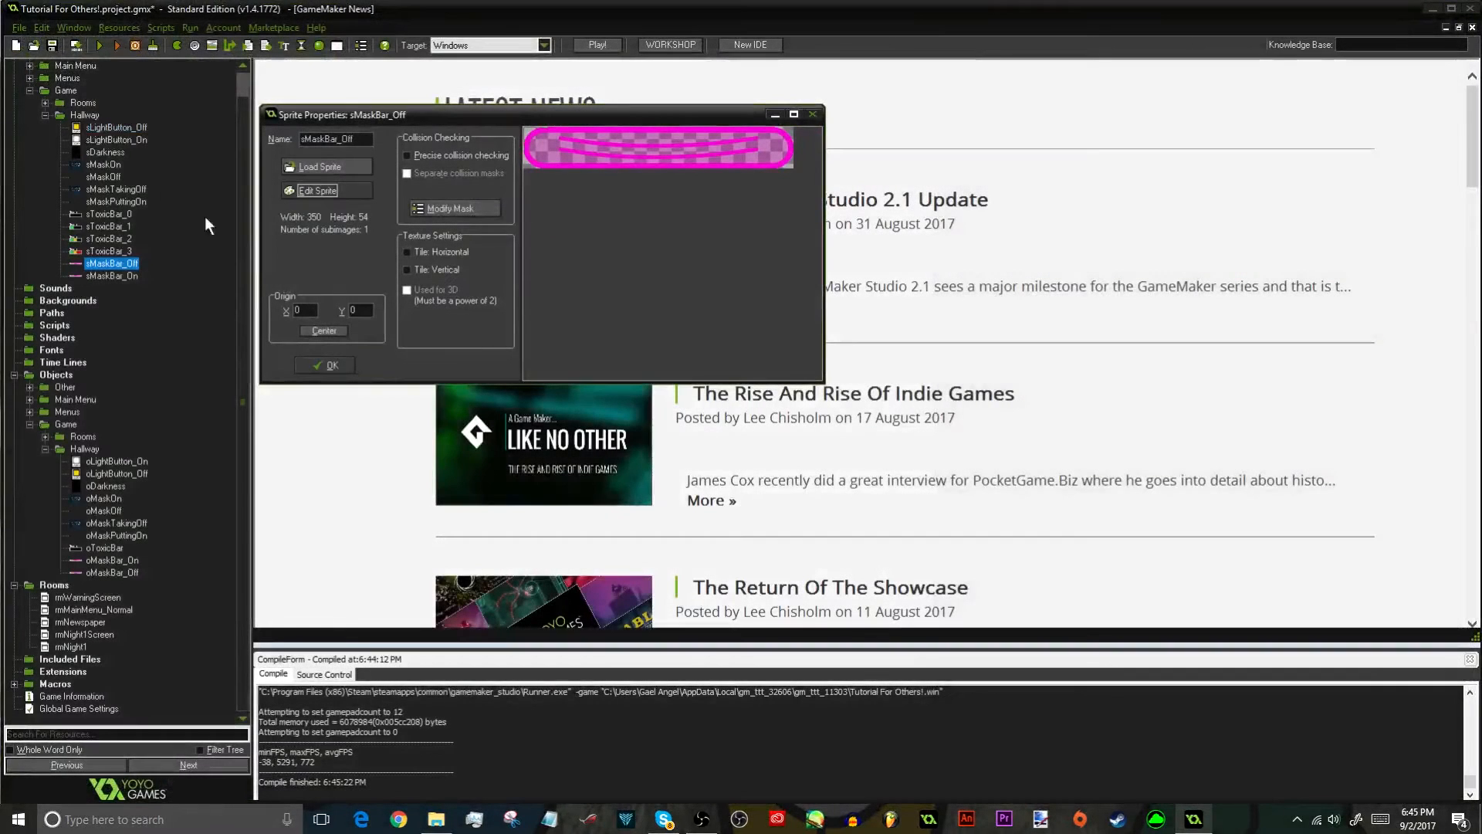
pyautogui.click(330, 365)
# Stretch the sMaskBar_On sprite's image to 50% with its aspect ratio kept, and save the sprite
pyautogui.doubleClick(112, 276)
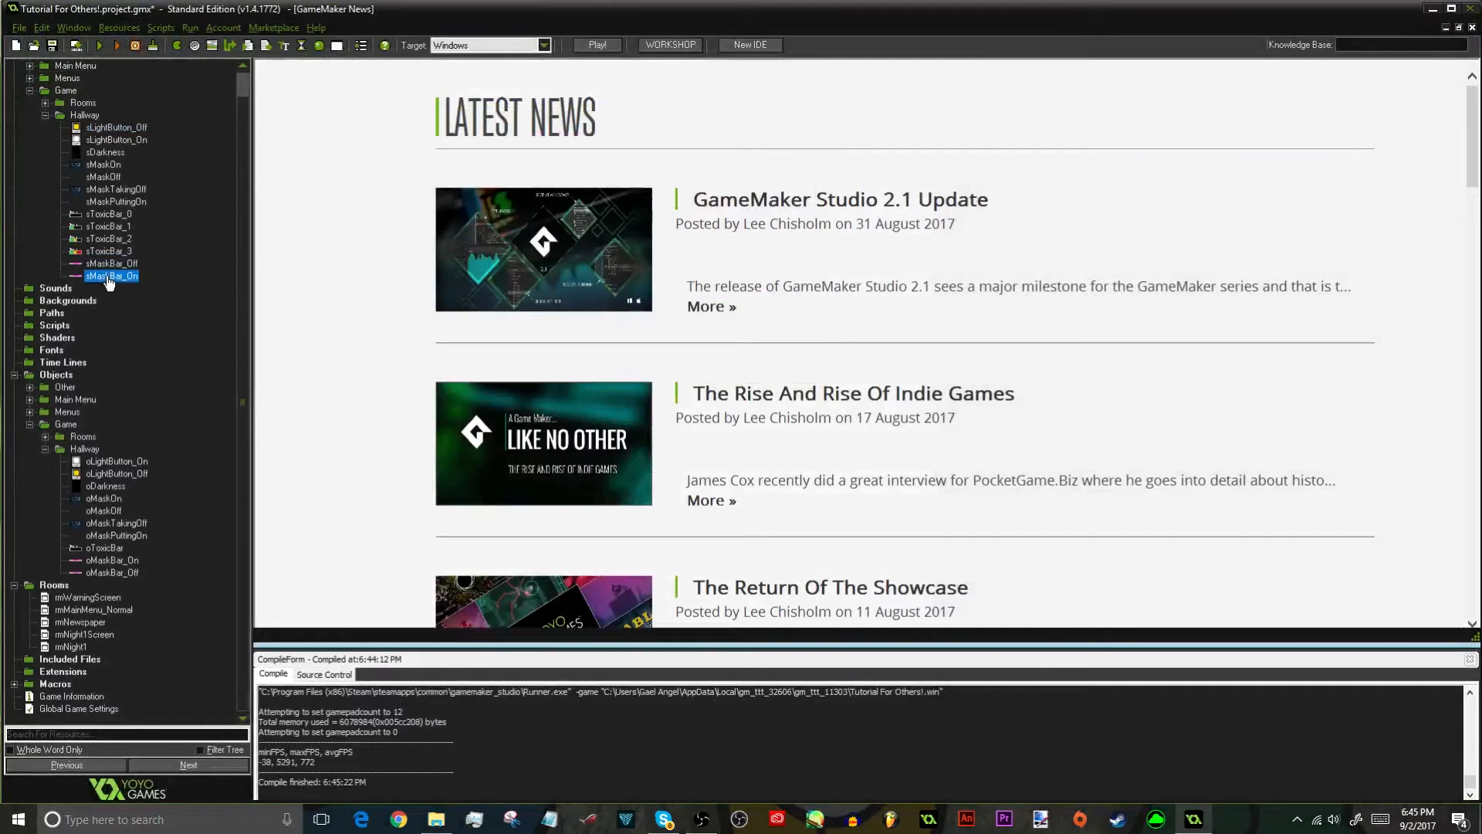
pyautogui.click(369, 187)
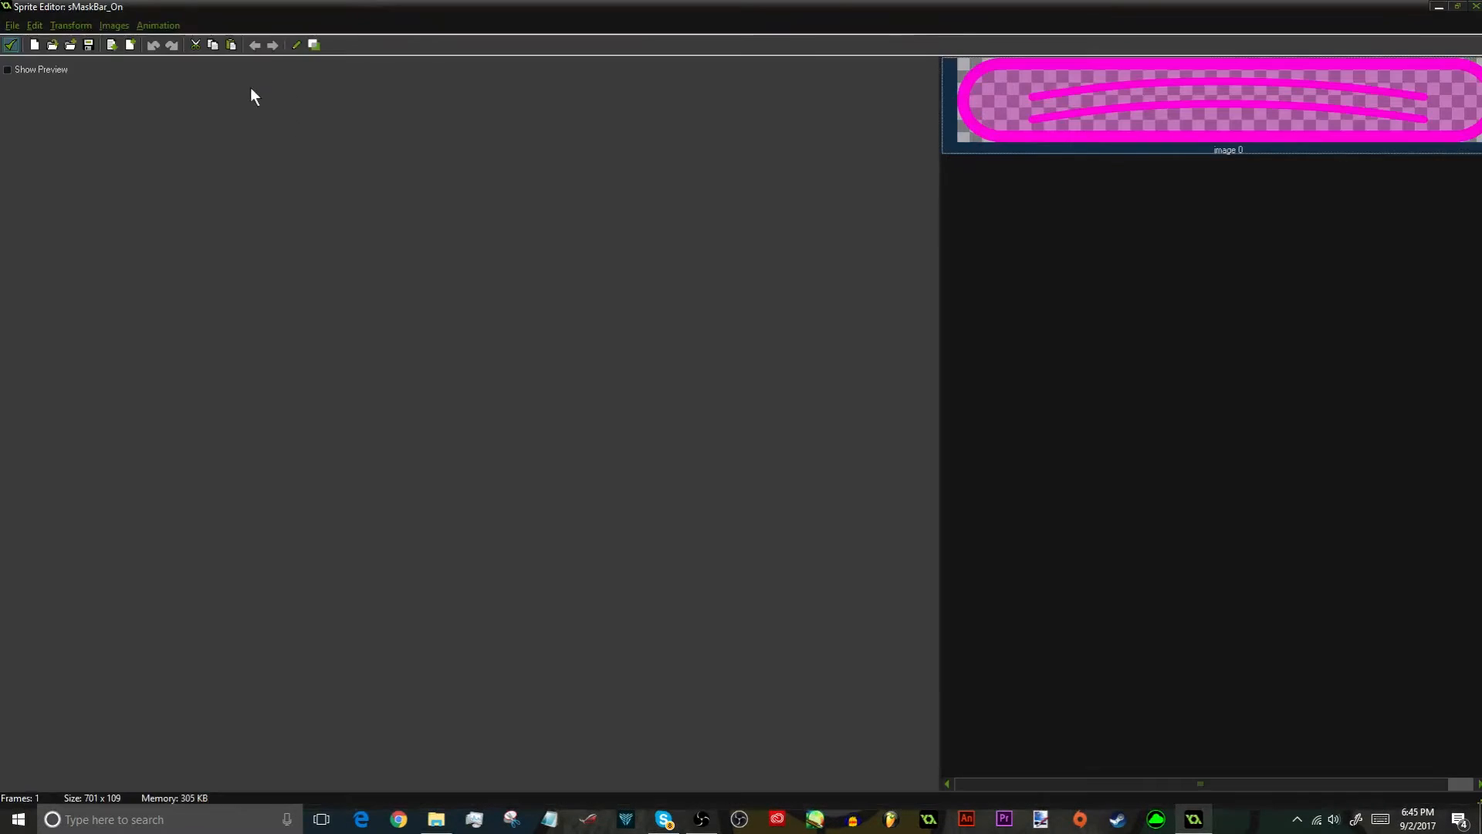
pyautogui.click(111, 25)
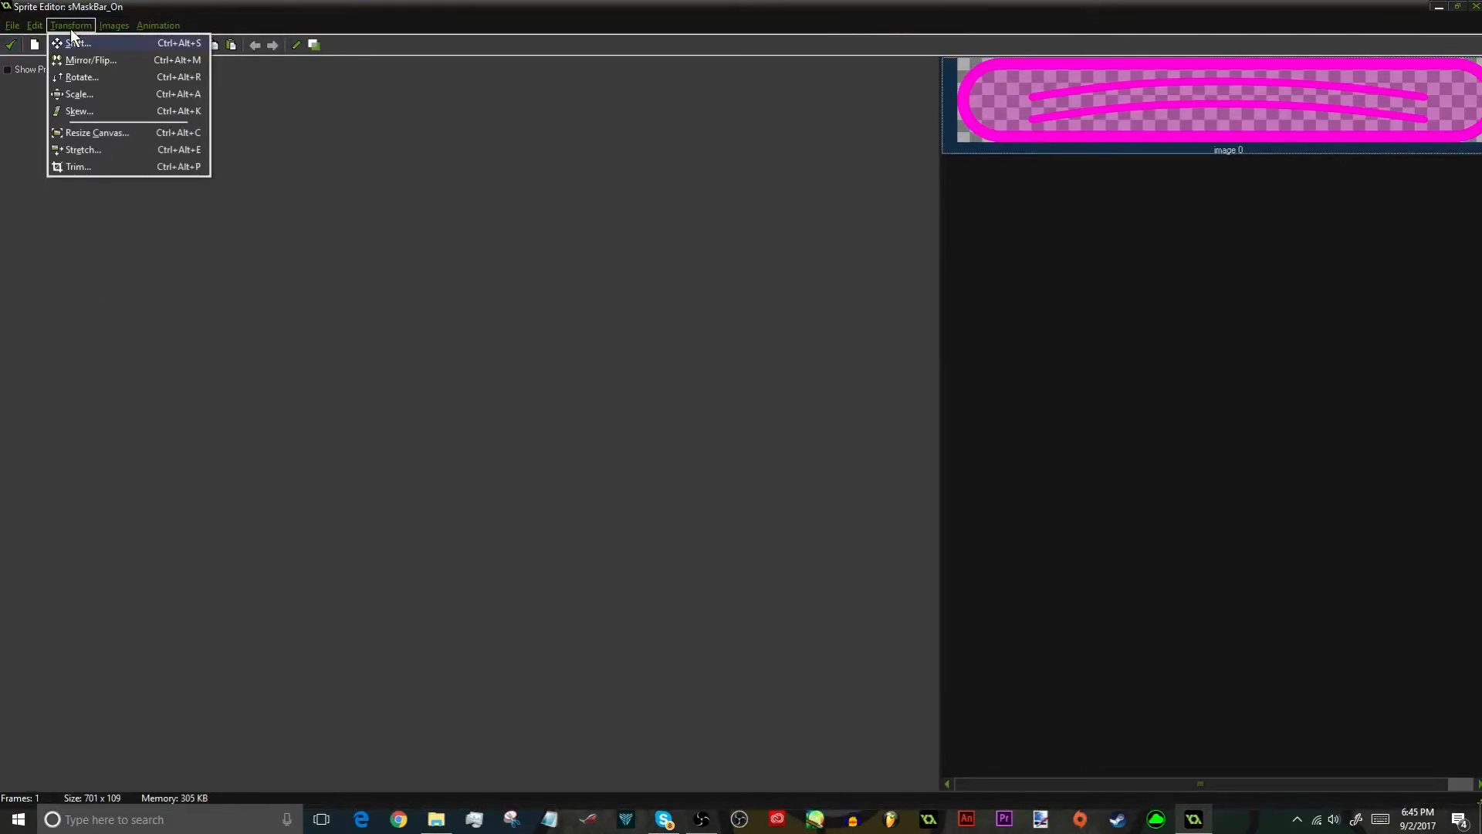
pyautogui.click(104, 151)
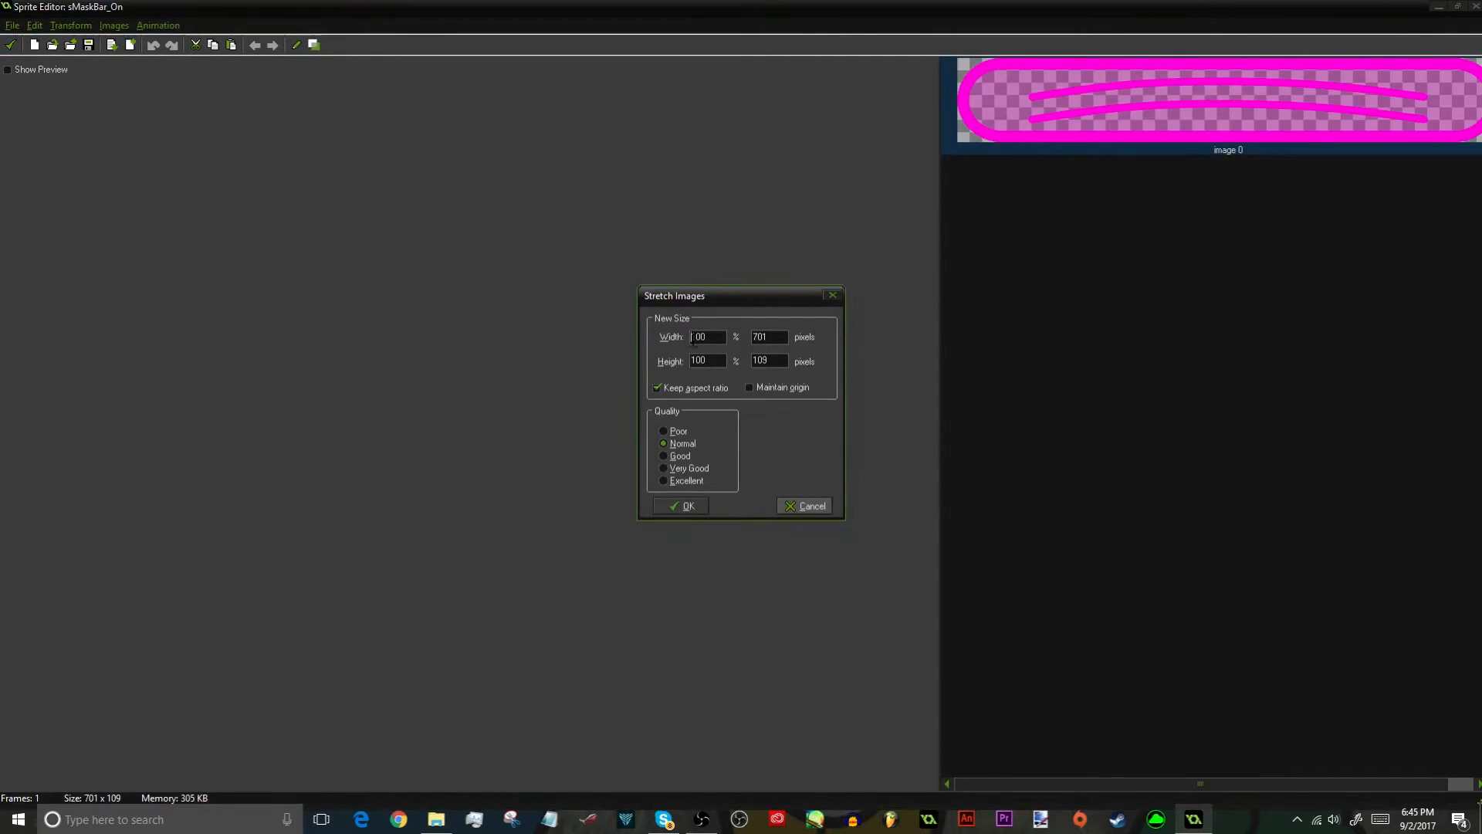
pyautogui.write('50')
pyautogui.press('Return')
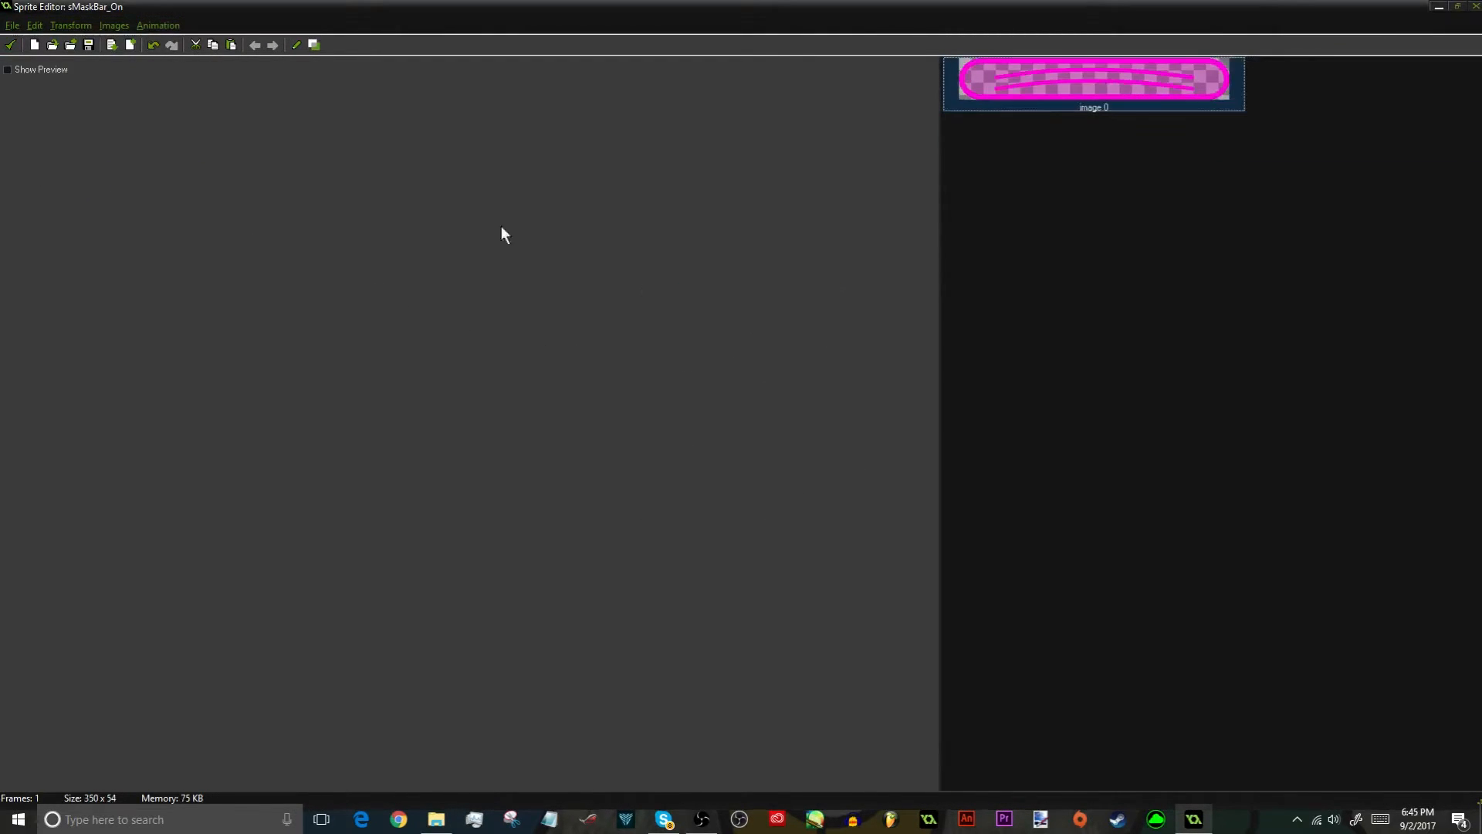
pyautogui.click(11, 45)
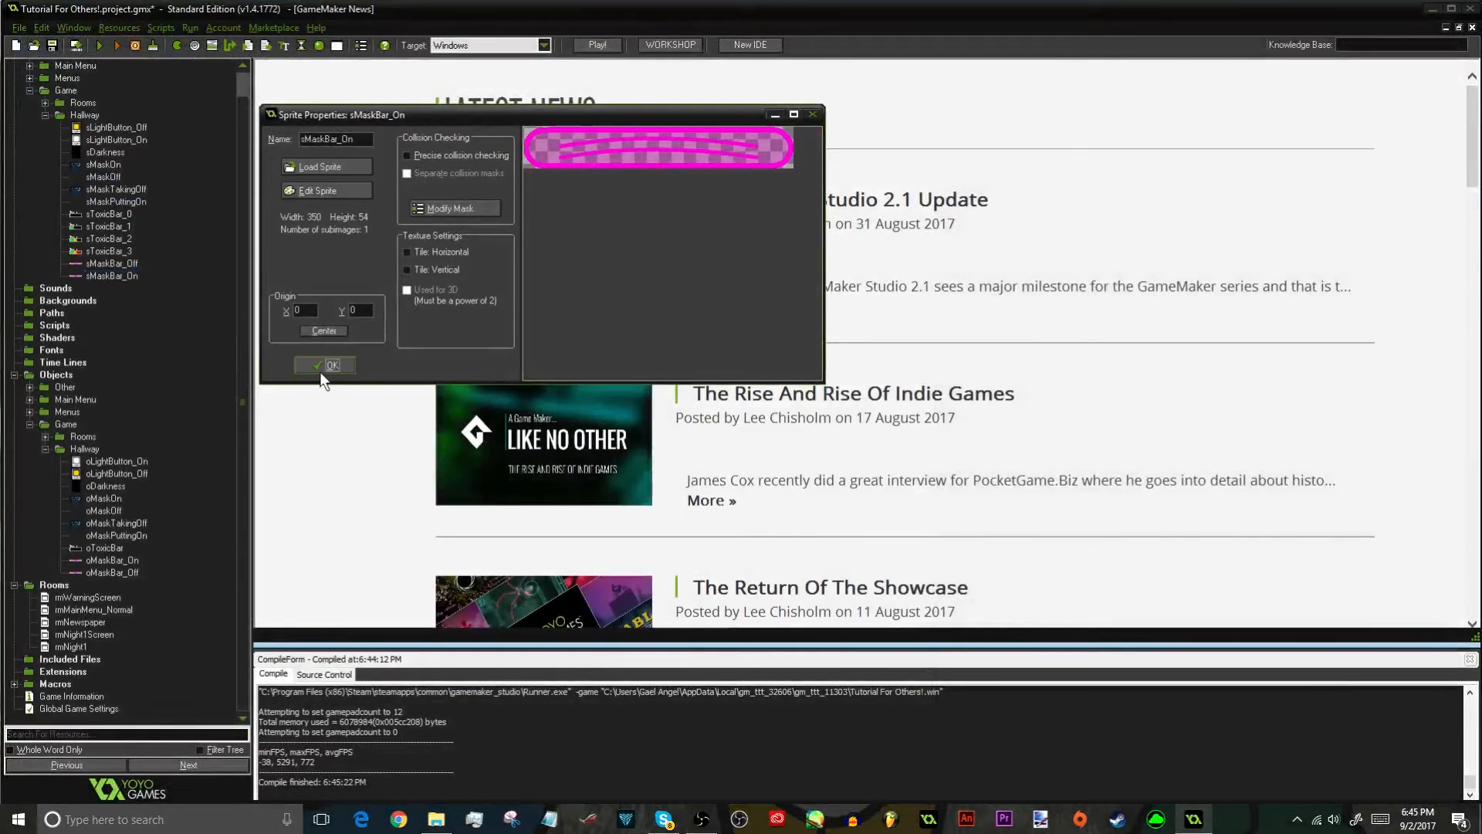
pyautogui.click(320, 370)
# Centre the resized mask bar horizontally near the lower edge of the hallway floor in rmNight1 and save the room
pyautogui.doubleClick(68, 647)
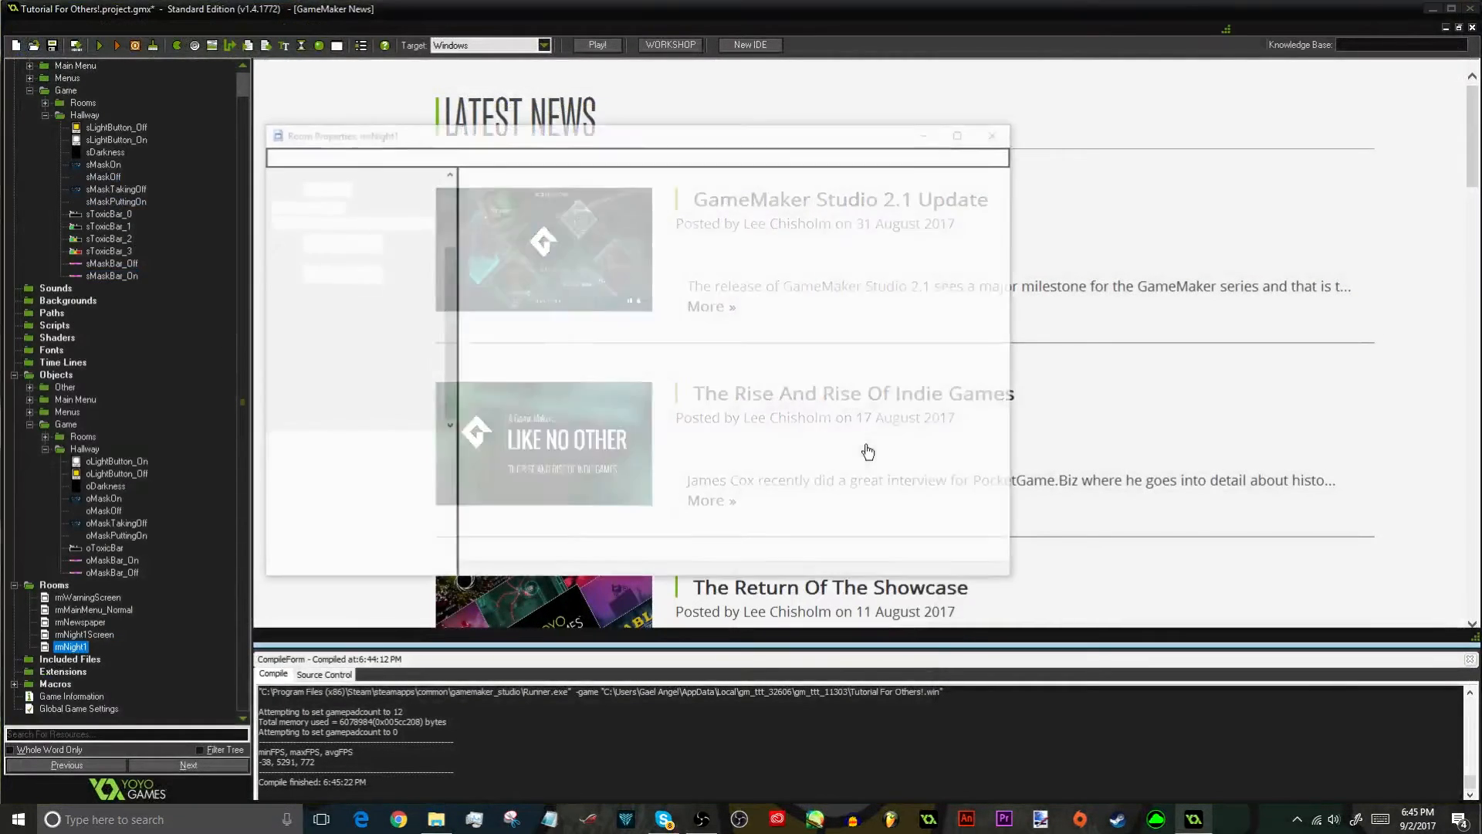
pyautogui.scroll(2, 858, 460)
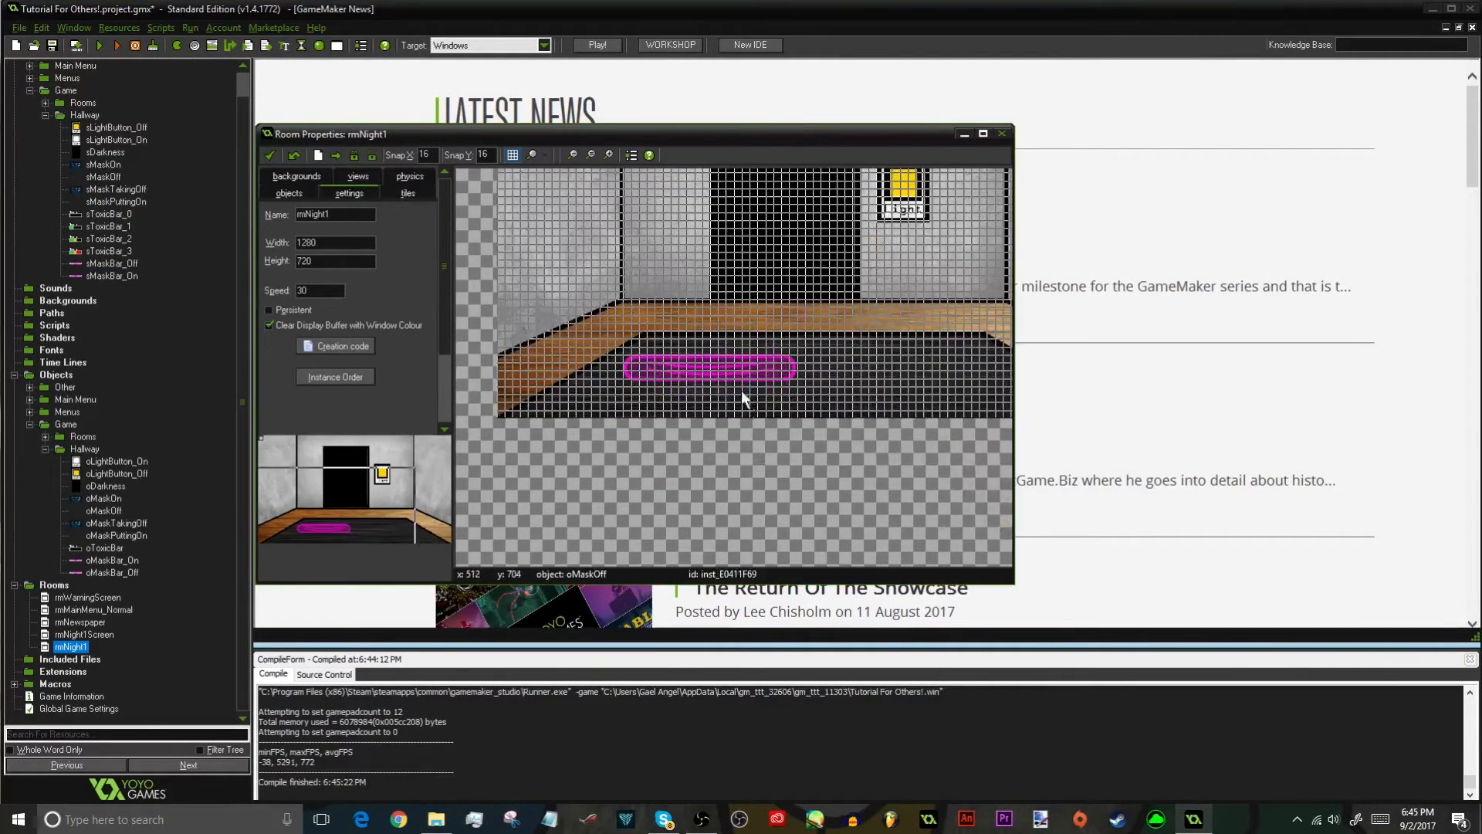
pyautogui.moveTo(815, 405); pyautogui.dragTo(821, 393)
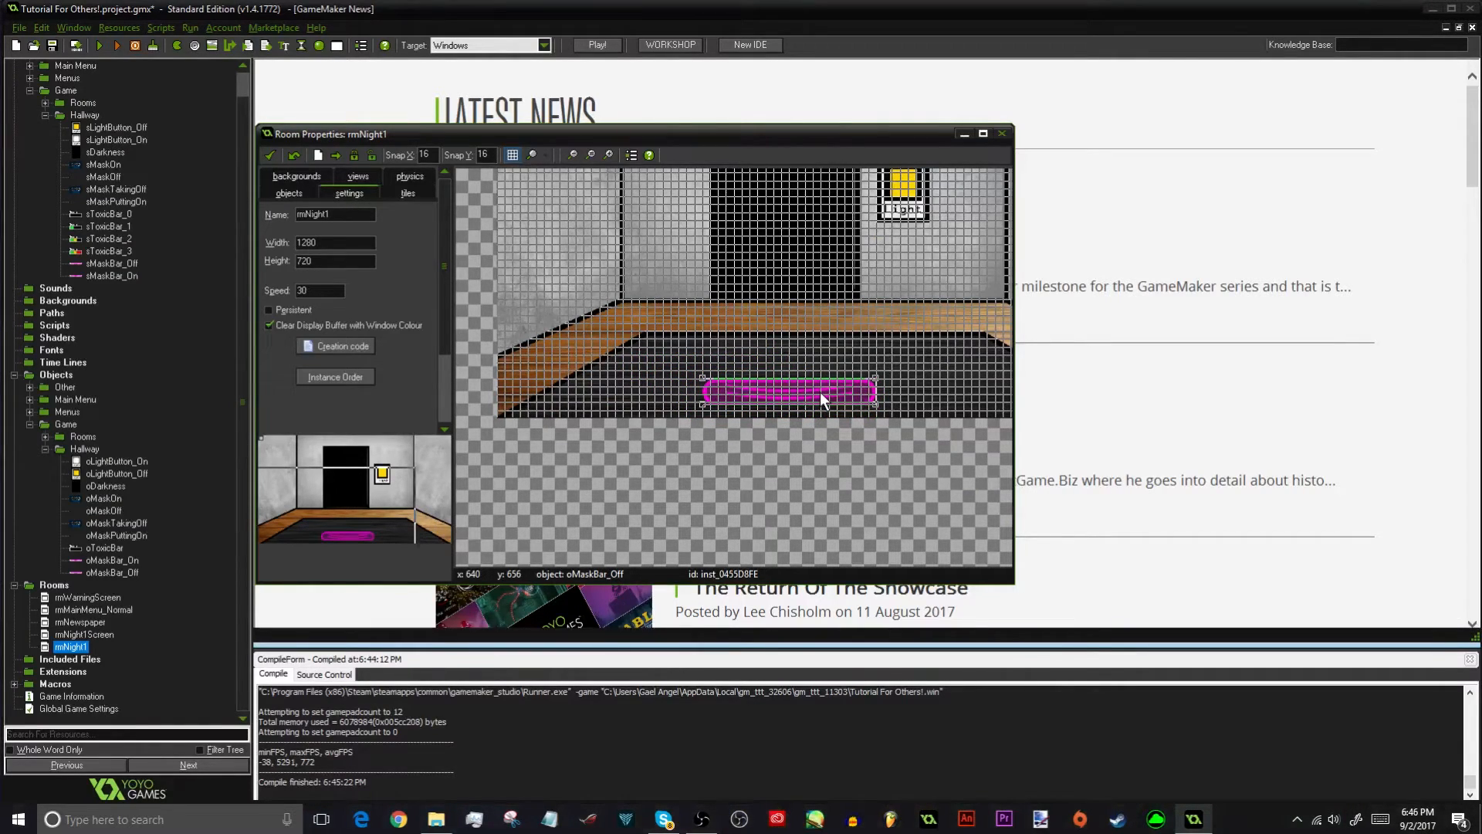
pyautogui.scroll(-3, 836, 364)
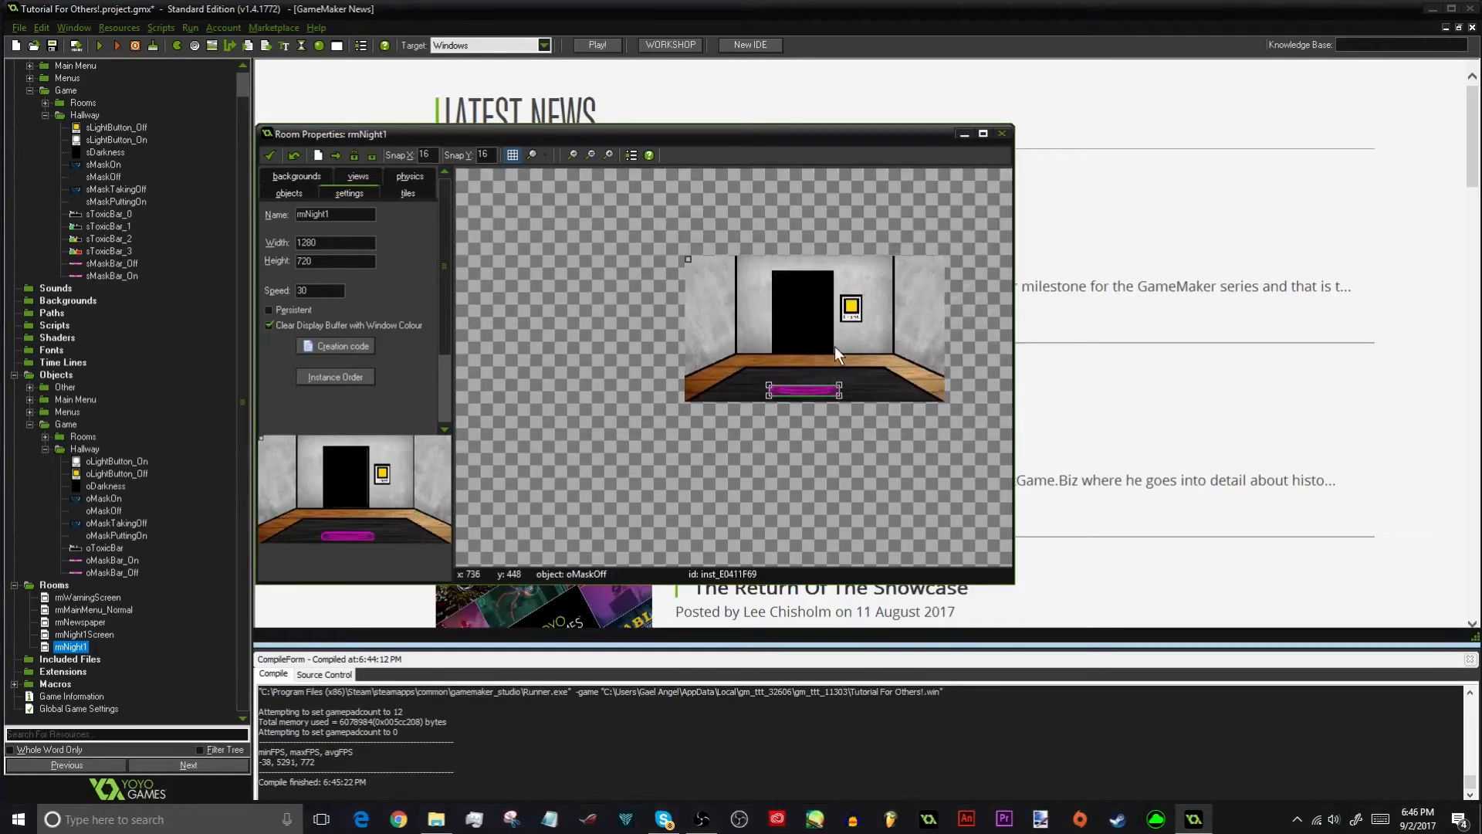
pyautogui.scroll(2, 872, 304)
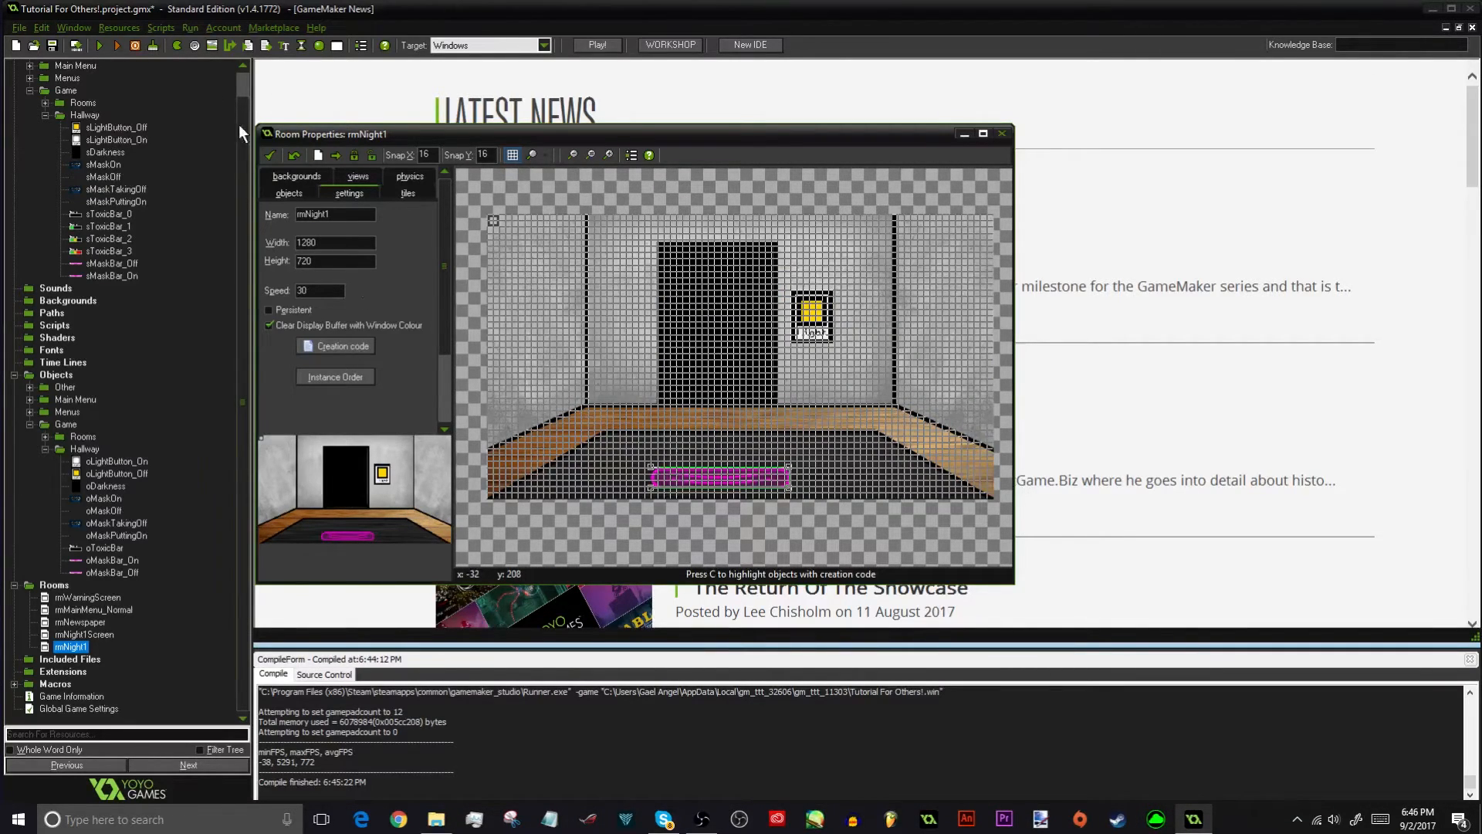
pyautogui.click(270, 156)
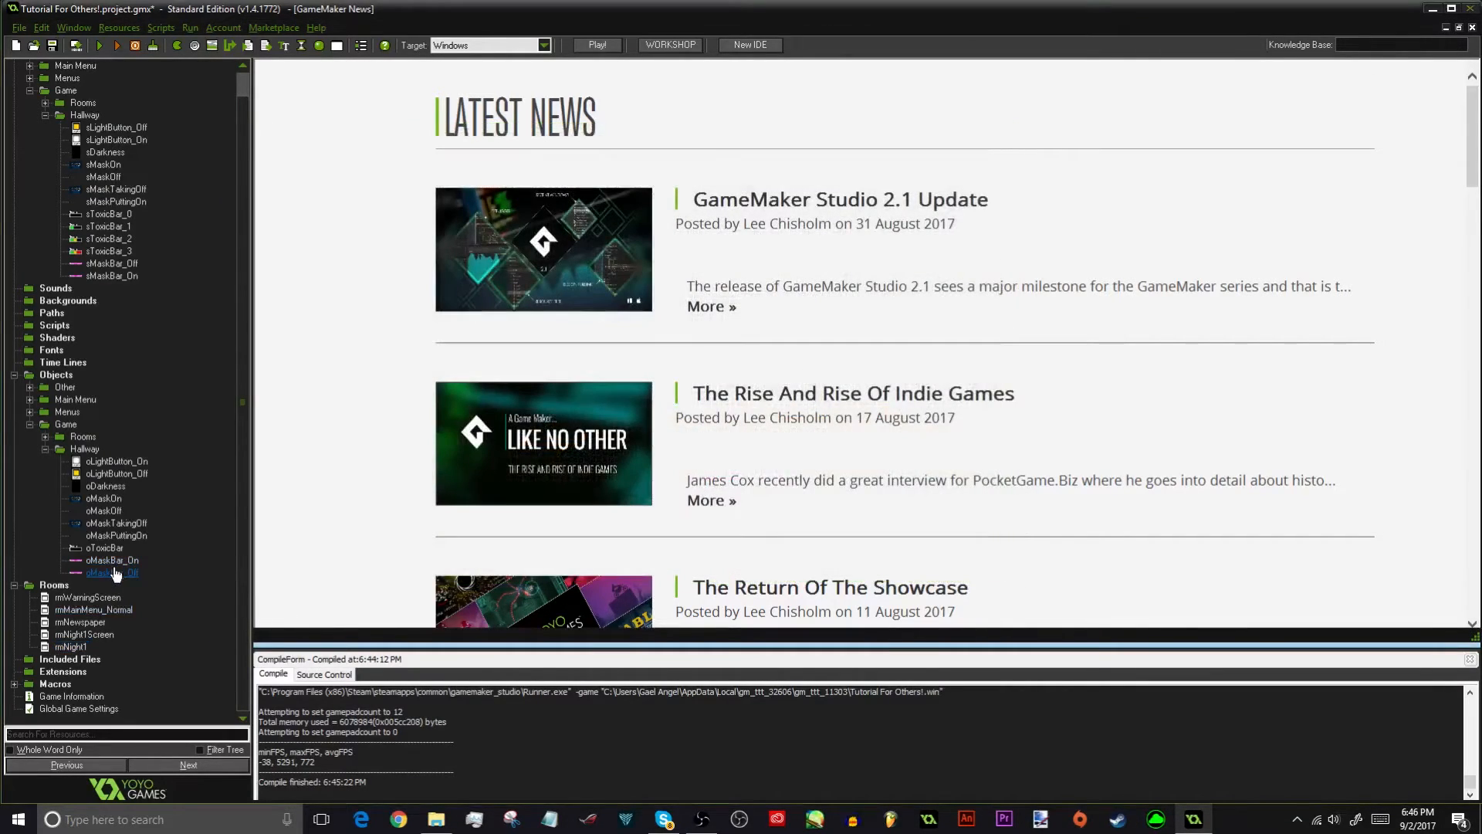
# Reopen rmNight1 to check the mask bar instance's placement and close the room
pyautogui.doubleClick(70, 647)
pyautogui.scroll(-4, 843, 394)
pyautogui.moveTo(843, 395); pyautogui.dragTo(785, 347, button='middle')
pyautogui.scroll(3, 748, 485)
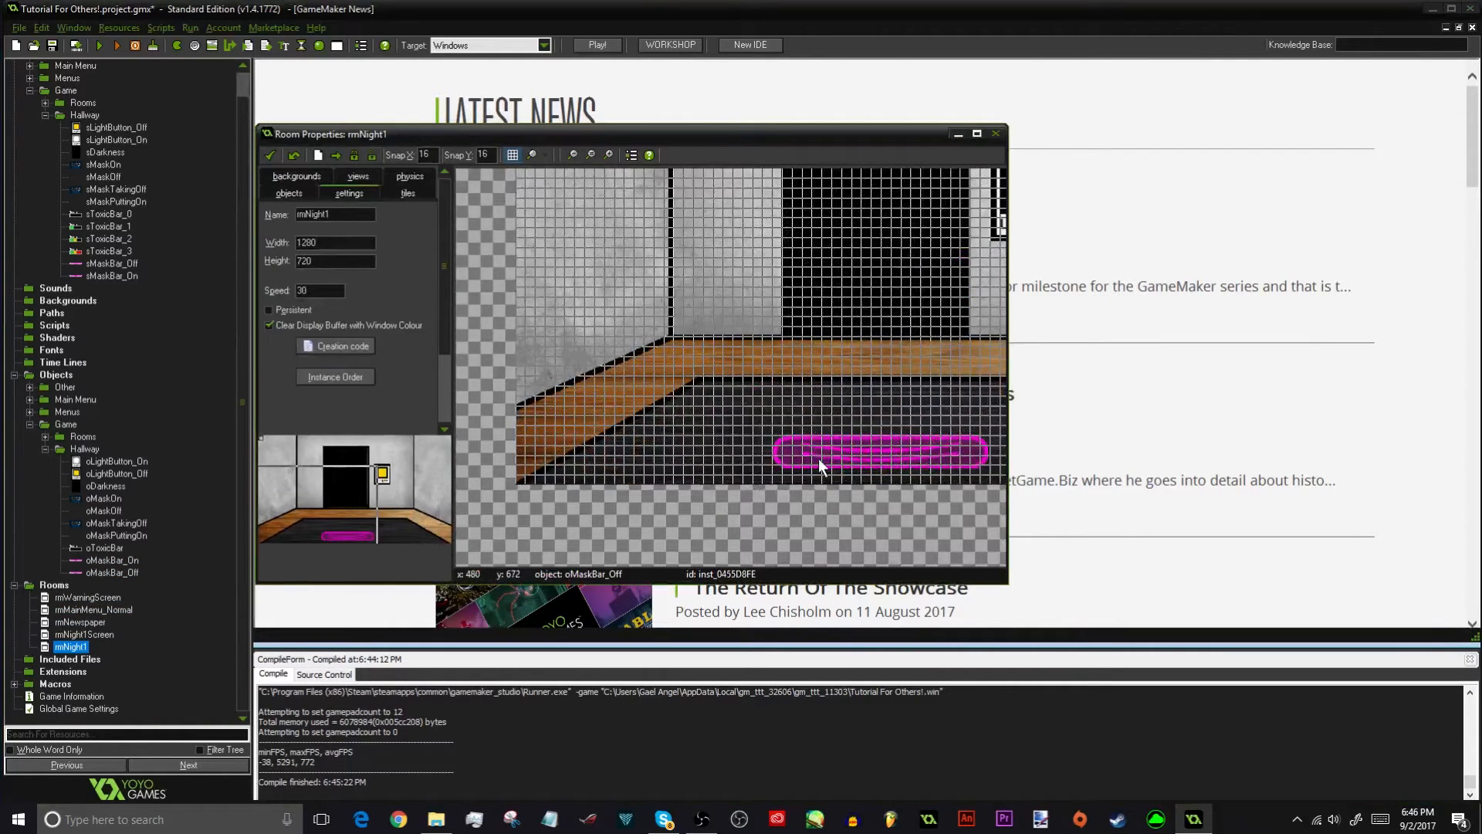
pyautogui.click(271, 154)
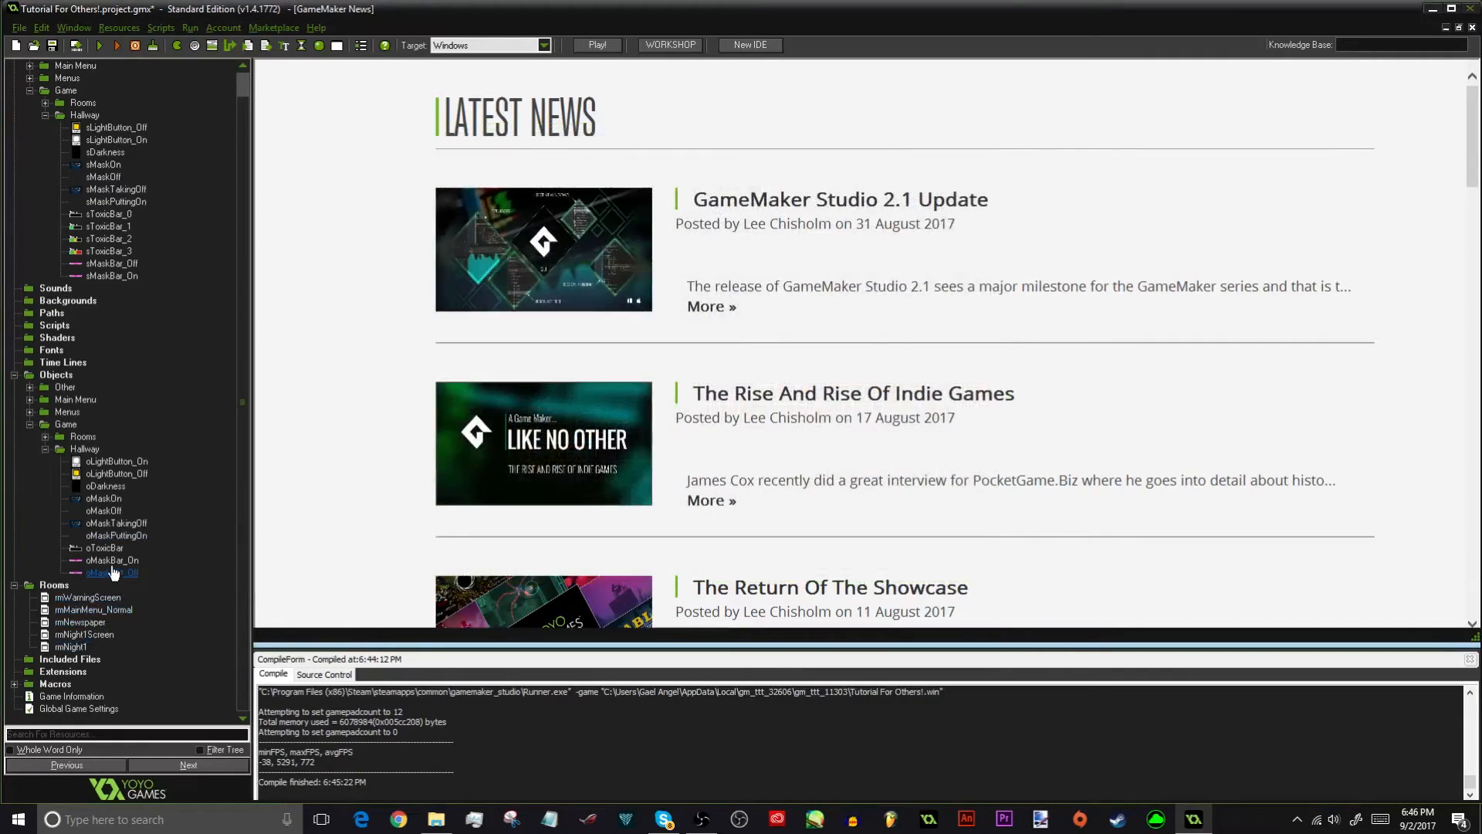
# Make the Change Instance action in oMaskBar_Off's Left Pressed event apply to oMaskOff
pyautogui.click(112, 573)
pyautogui.doubleClick(113, 575)
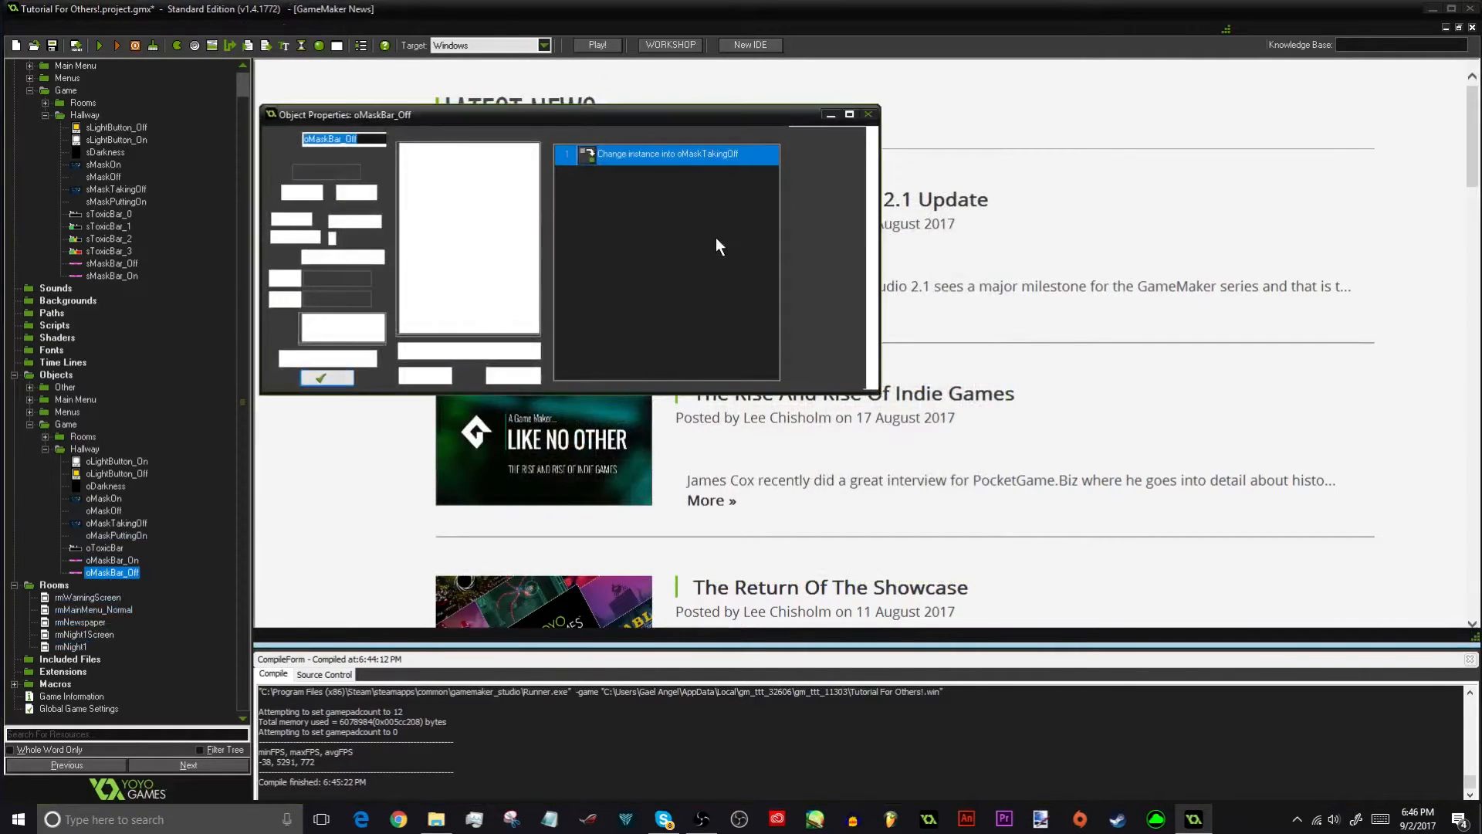
pyautogui.doubleClick(696, 162)
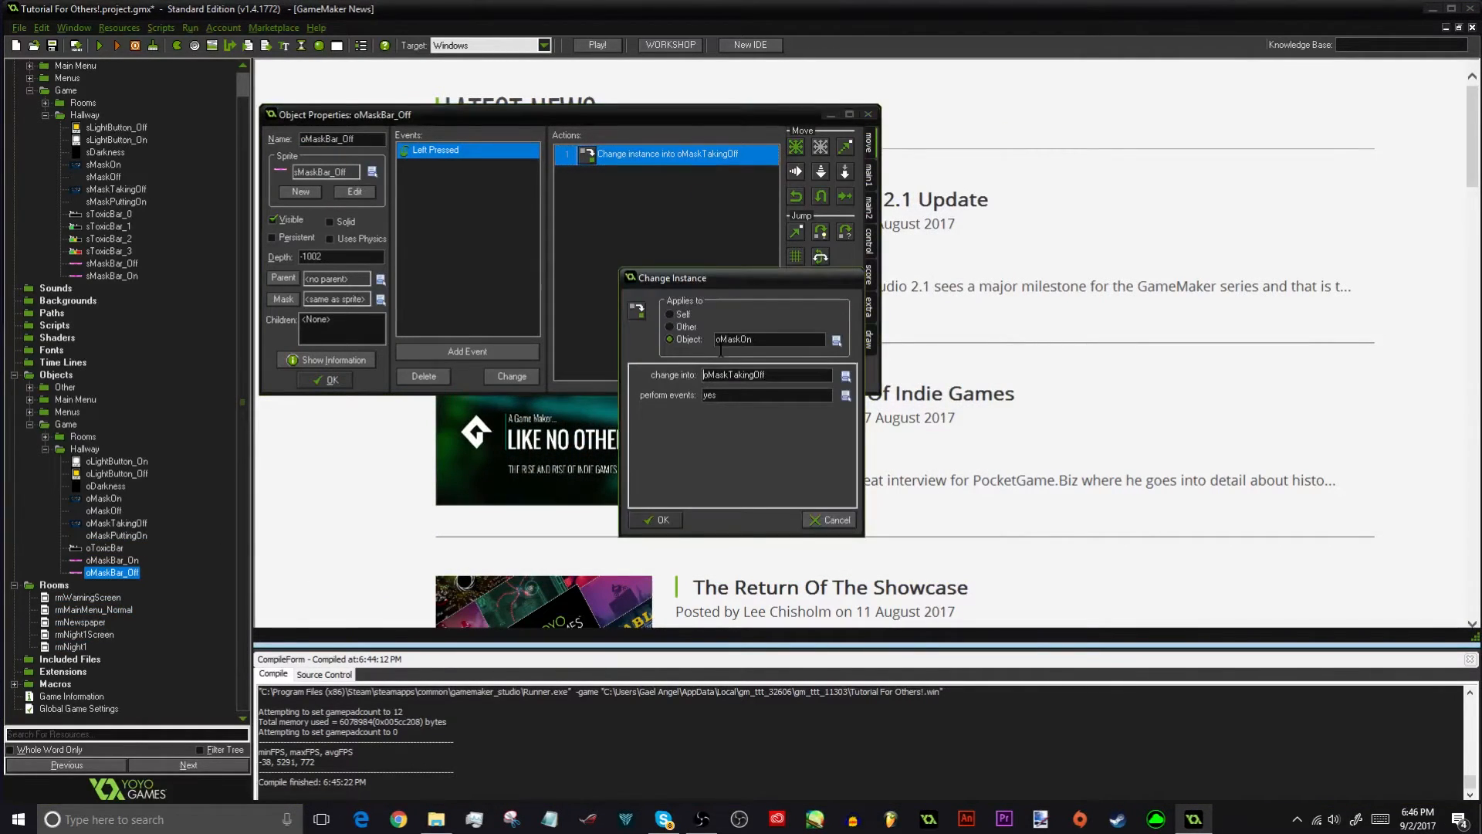
pyautogui.click(836, 340)
pyautogui.moveTo(803, 398)
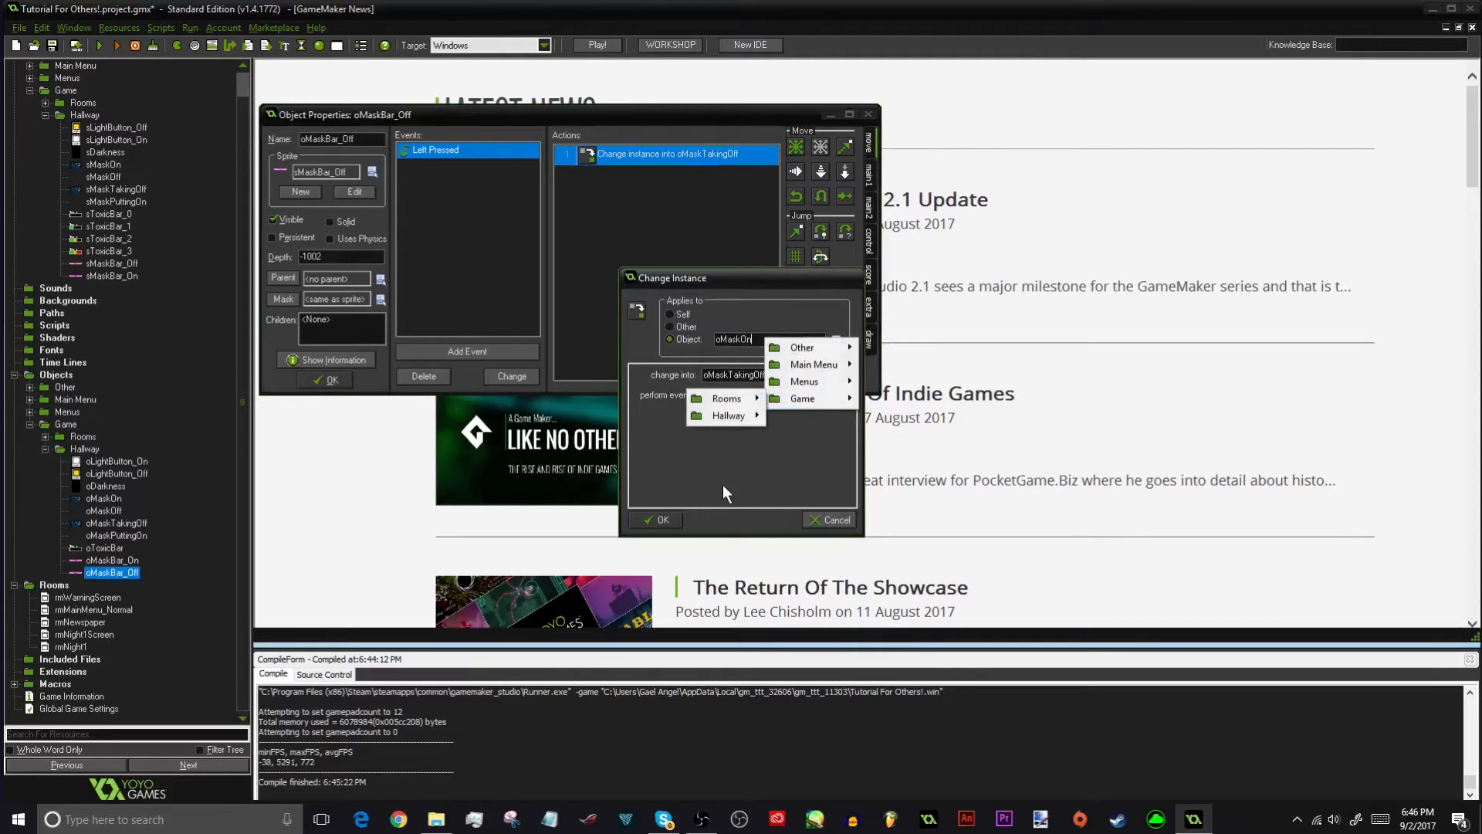
pyautogui.moveTo(725, 415)
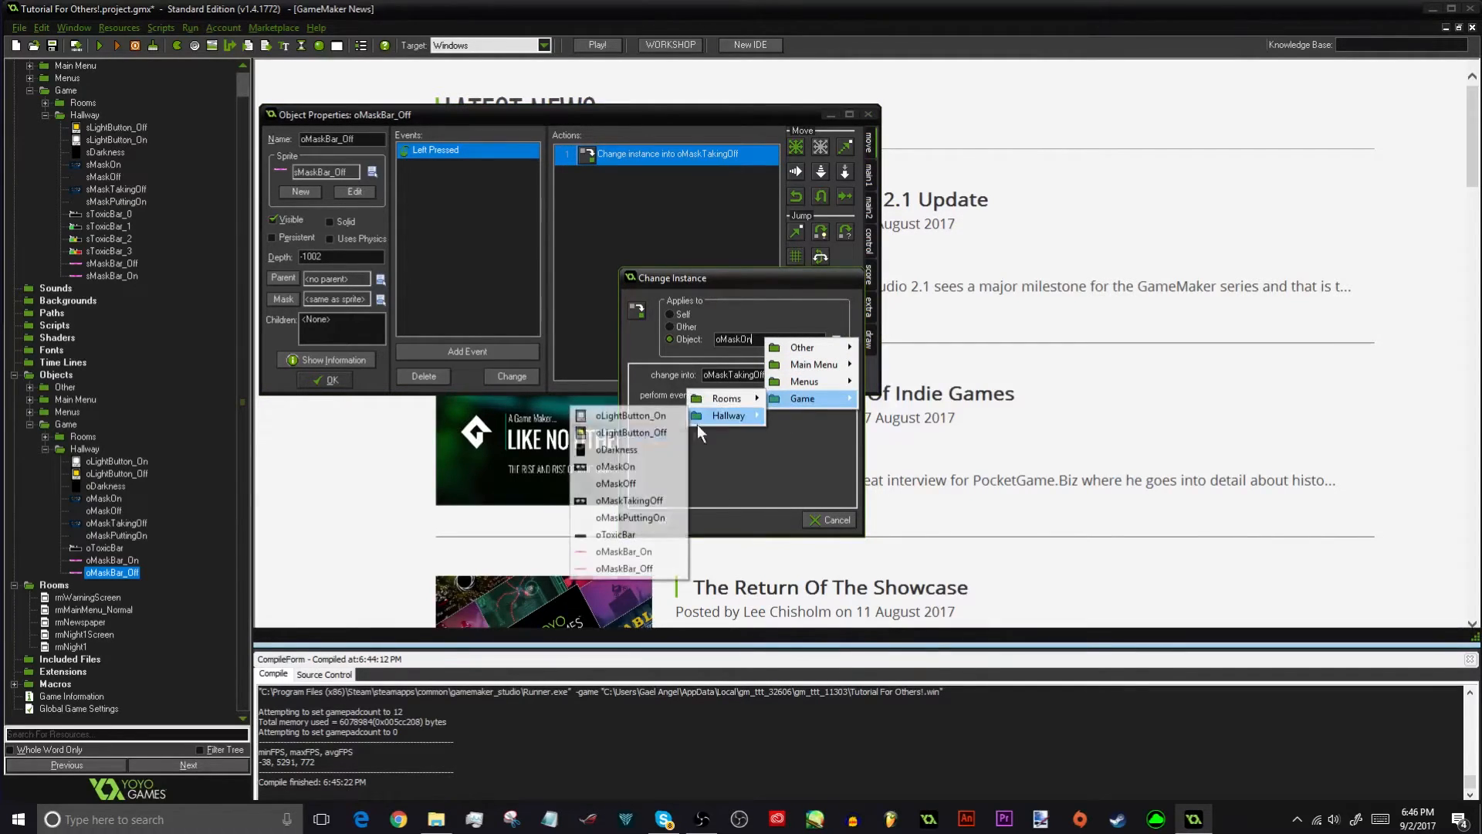
pyautogui.click(641, 483)
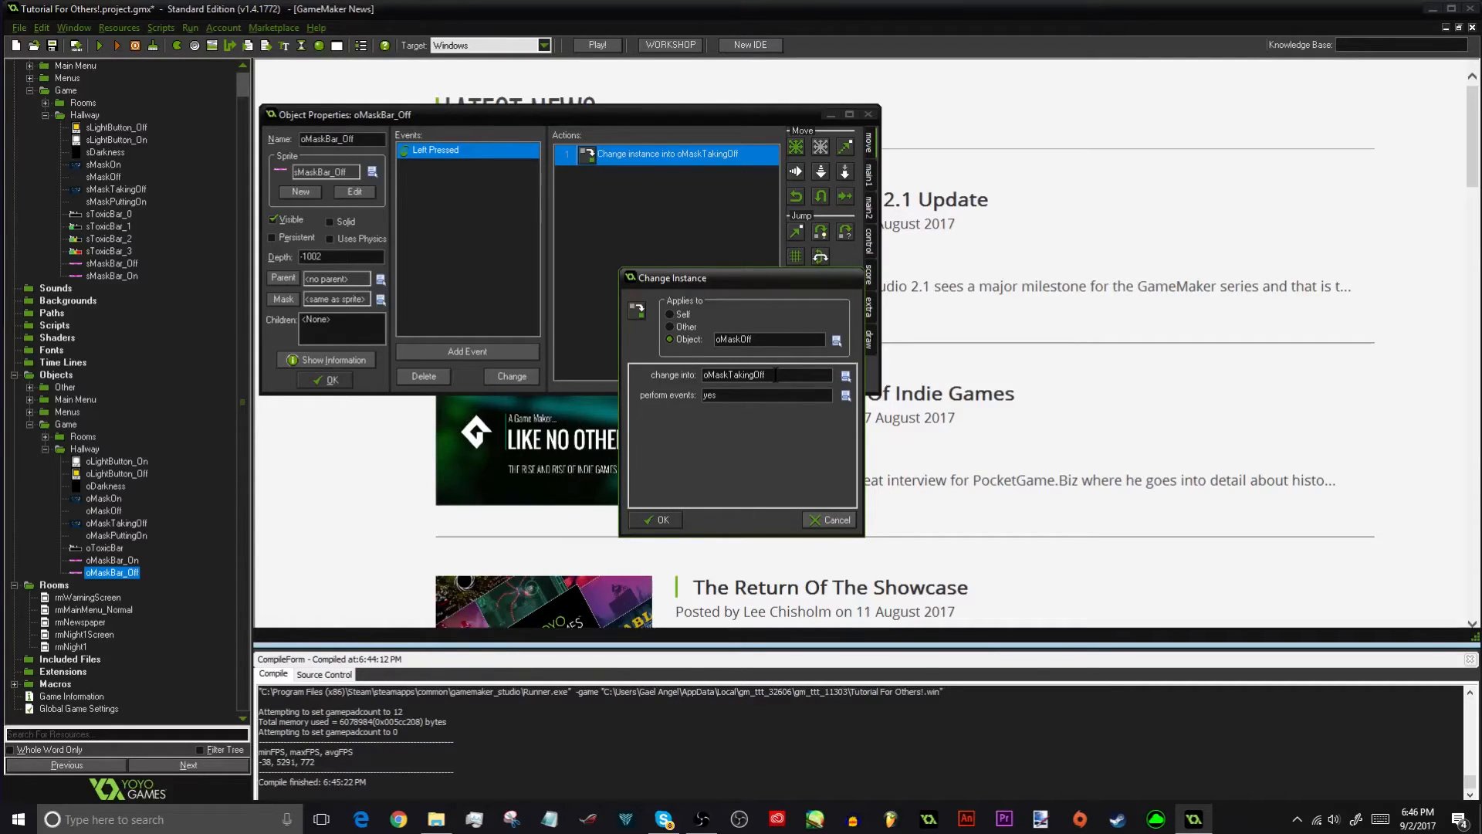
# Set oMaskBar_Off's Change Instance action to change into oMaskPuttingOn, and save the object
pyautogui.click(846, 376)
pyautogui.moveTo(840, 454)
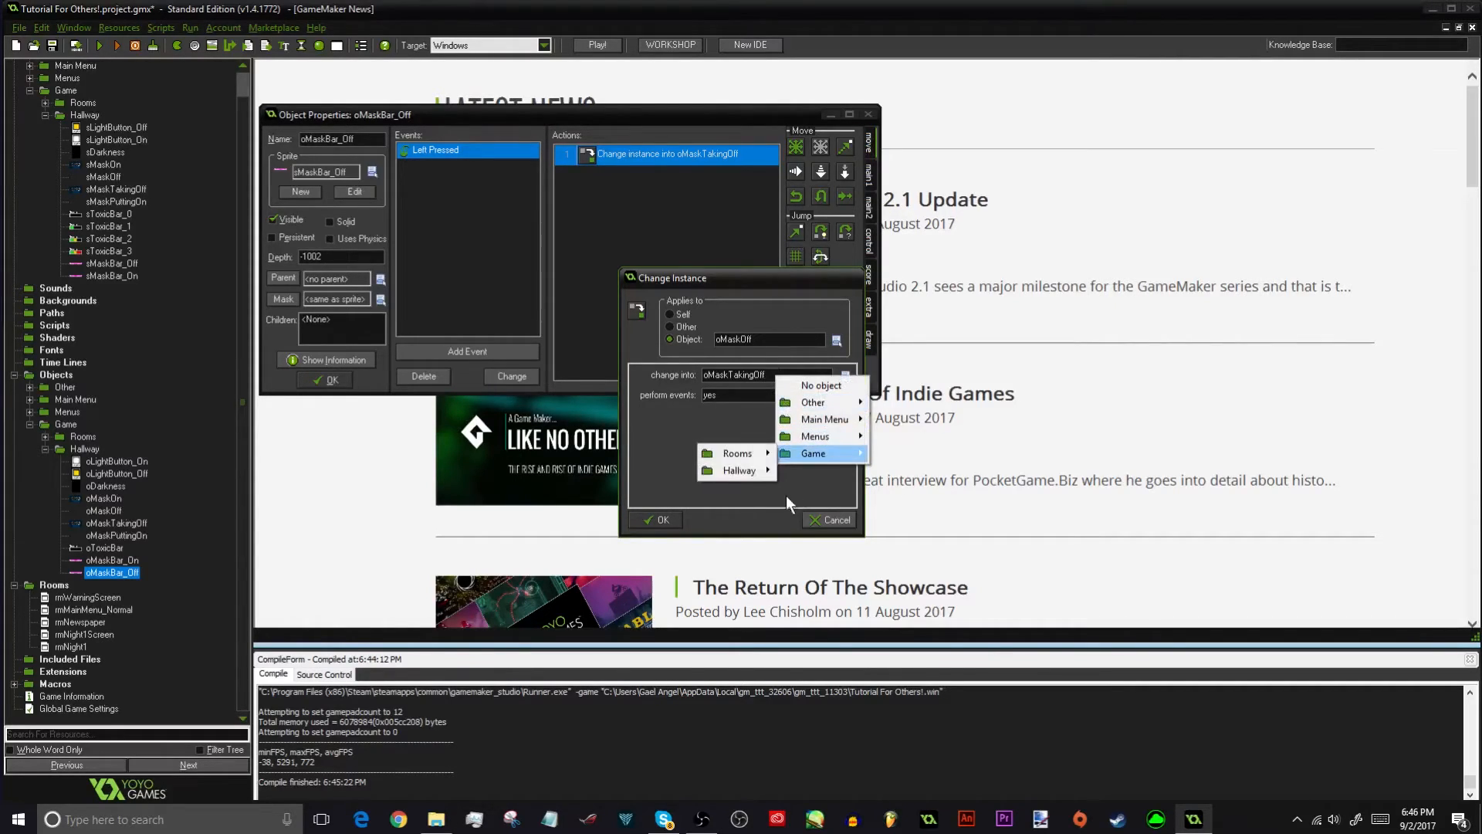
pyautogui.moveTo(741, 470)
pyautogui.click(658, 573)
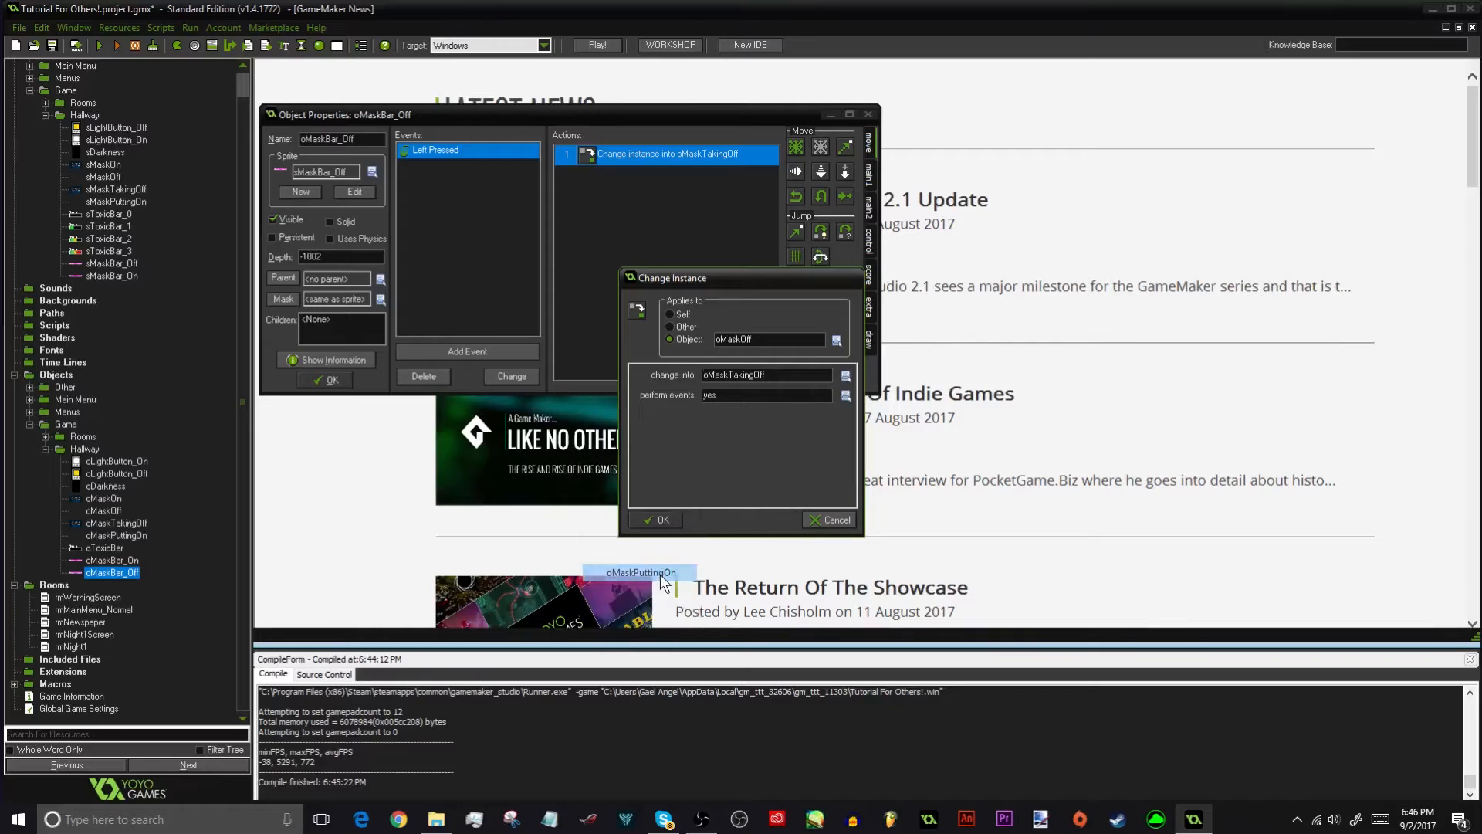
pyautogui.click(661, 520)
pyautogui.click(331, 380)
# Make the Change Instance action in oMaskBar_On's Left Pressed event apply to oMaskOn
pyautogui.click(112, 560)
pyautogui.doubleClick(130, 563)
pyautogui.doubleClick(673, 155)
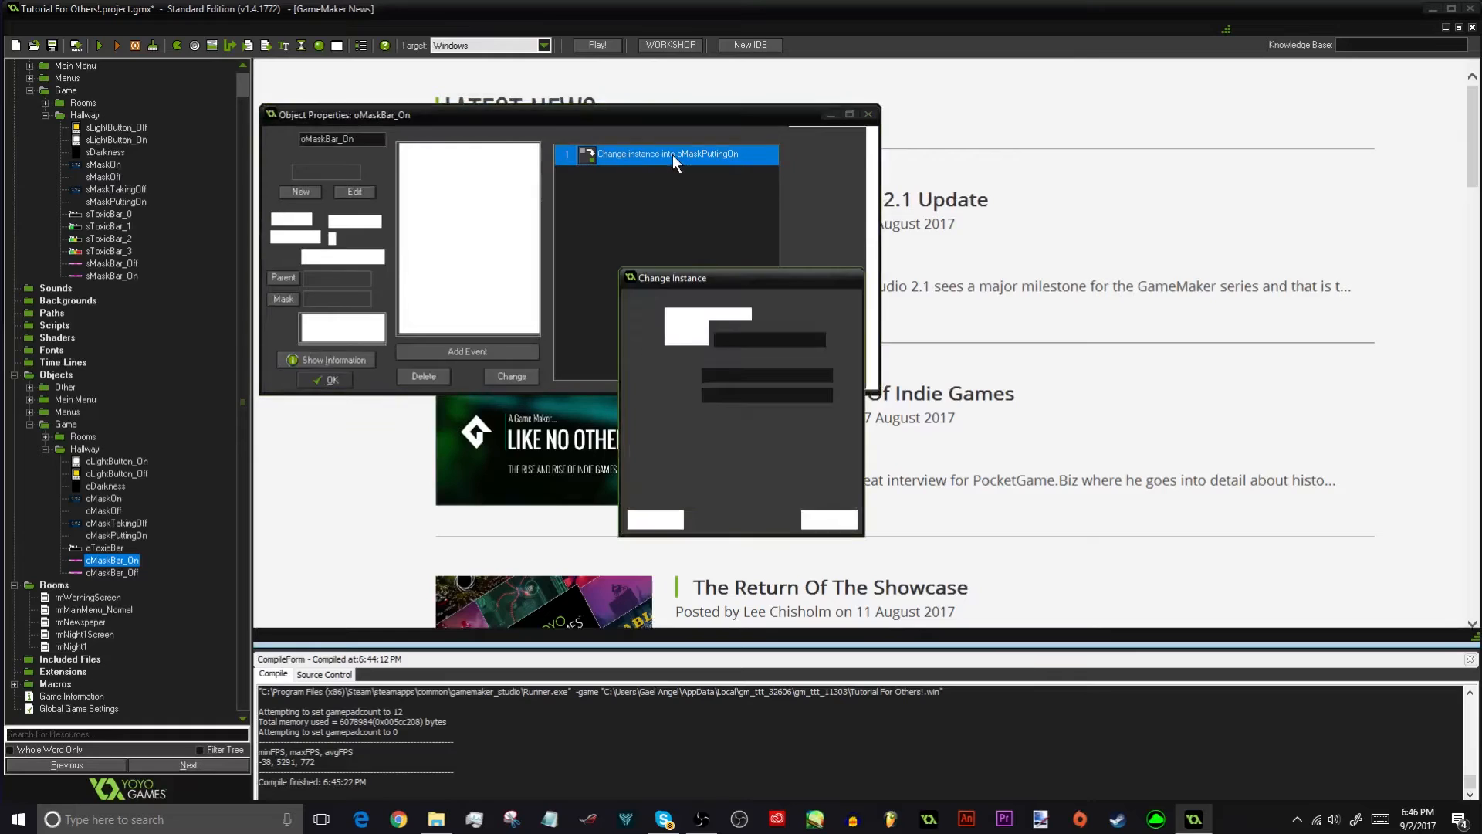
pyautogui.click(836, 340)
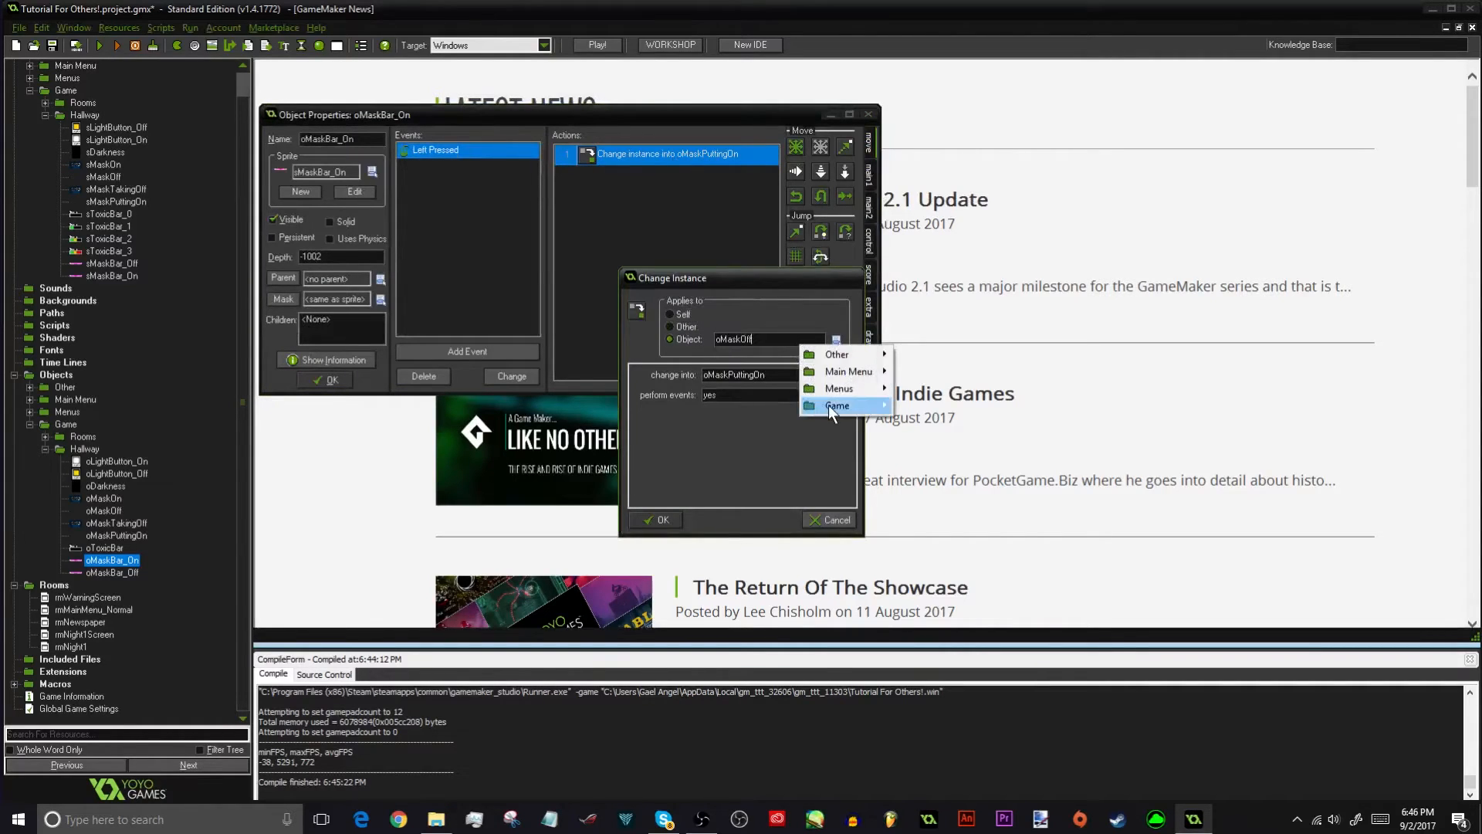
pyautogui.moveTo(827, 405)
pyautogui.moveTo(763, 422)
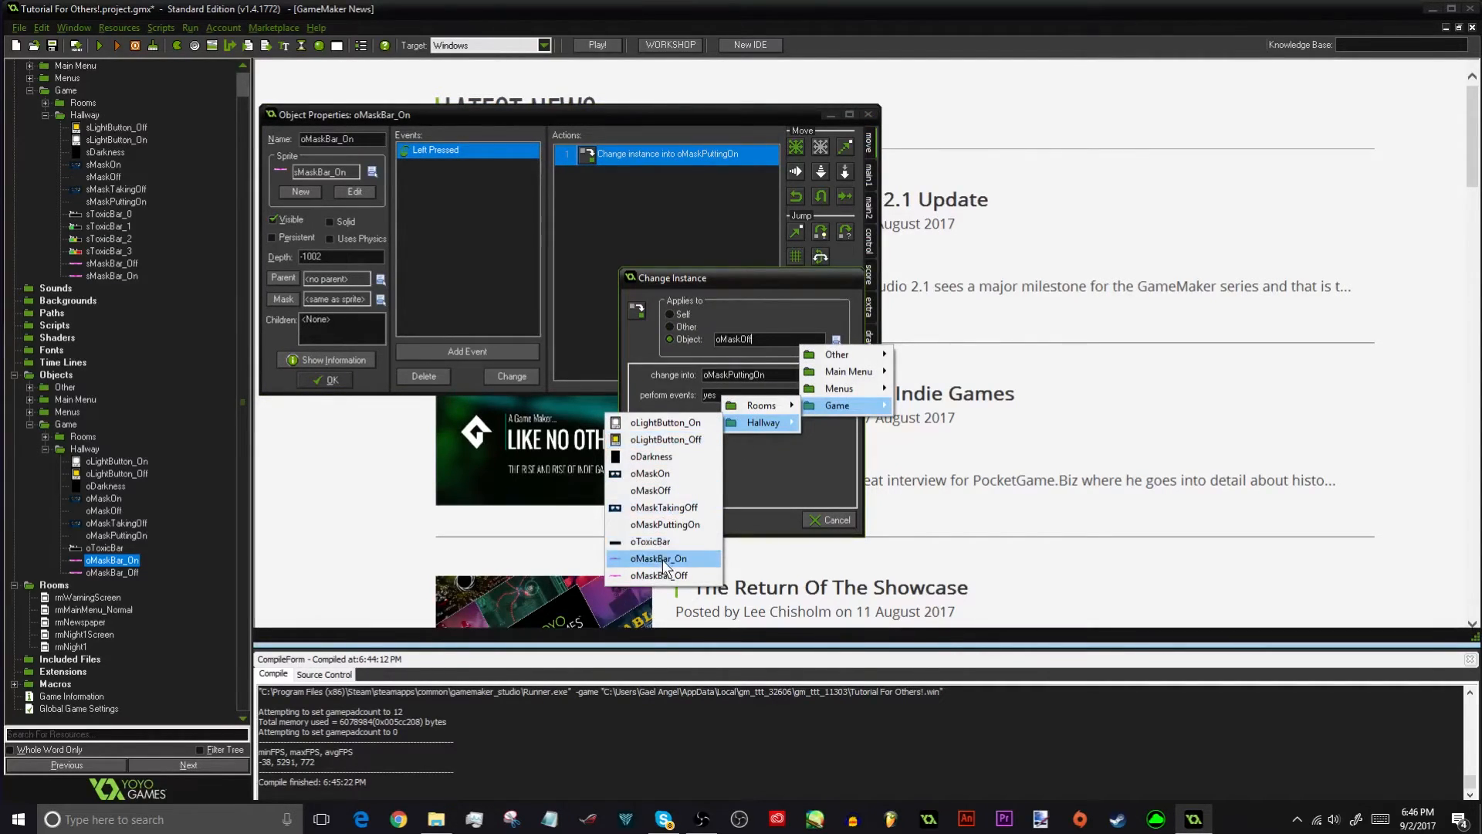
pyautogui.click(650, 474)
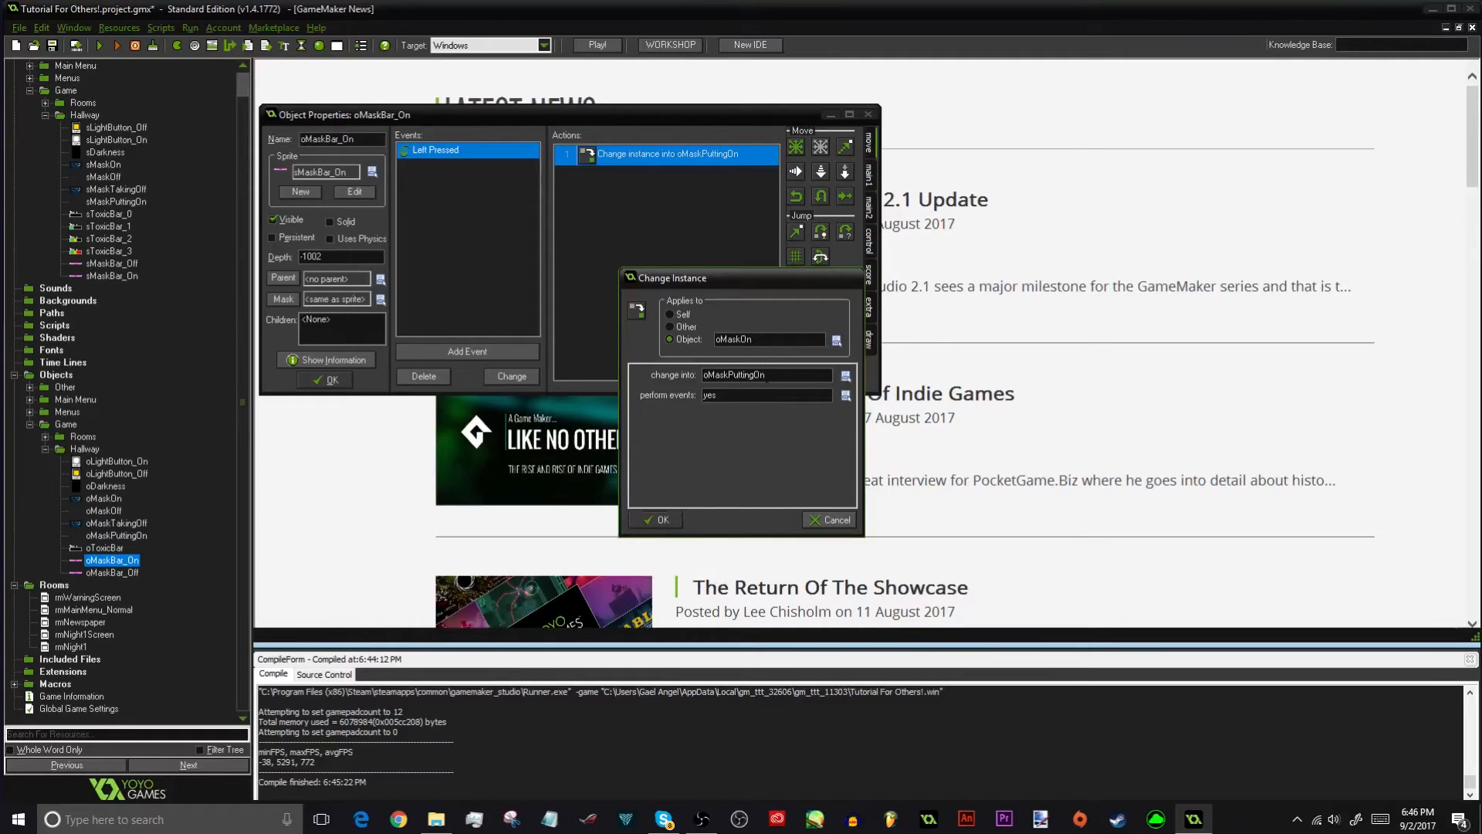
# Set oMaskBar_On's Change Instance action to change into oMaskTakingOff
pyautogui.click(768, 375)
pyautogui.moveTo(800, 423)
pyautogui.moveTo(726, 464)
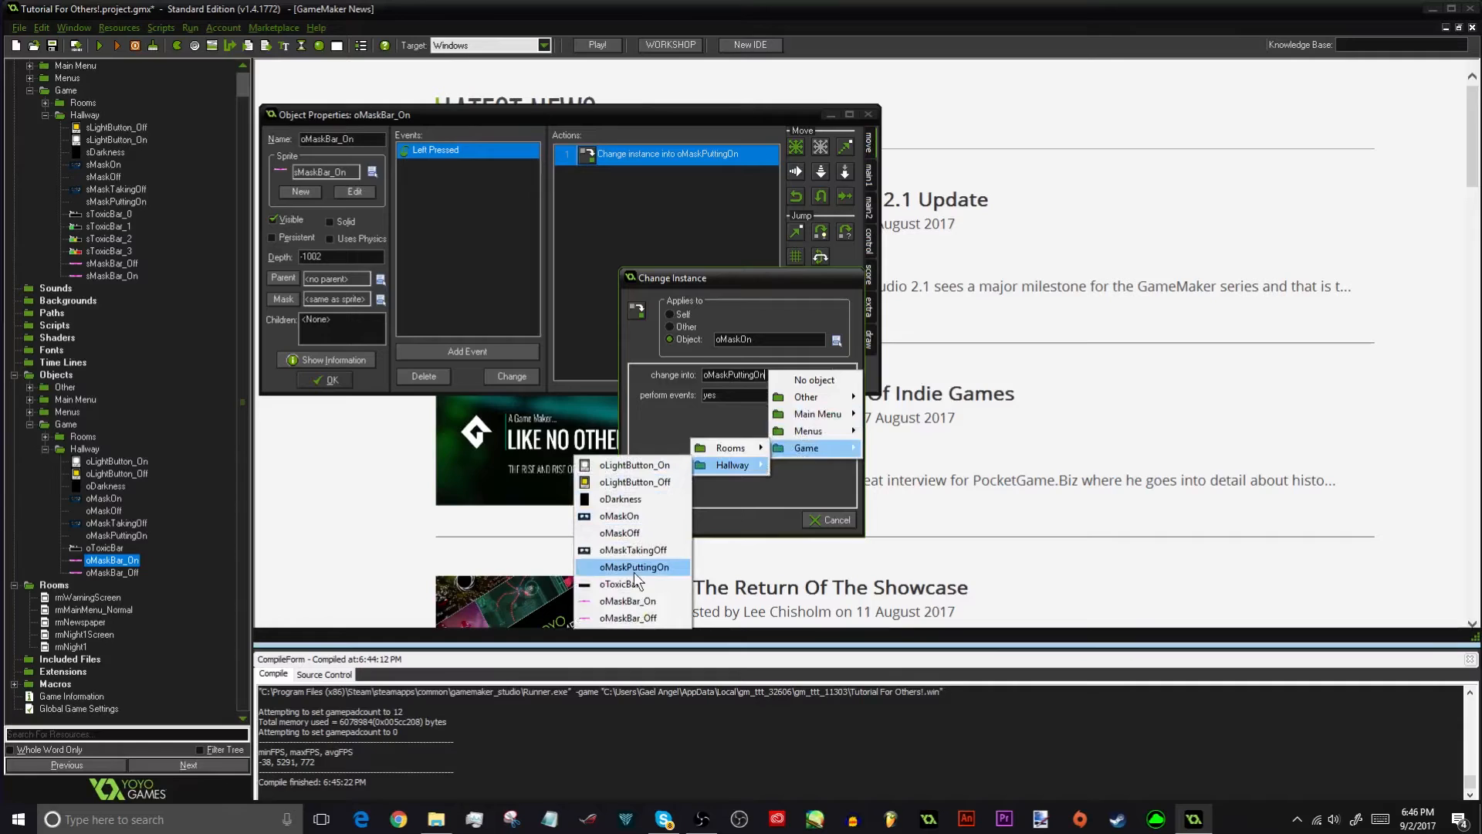
pyautogui.click(647, 553)
pyautogui.click(660, 520)
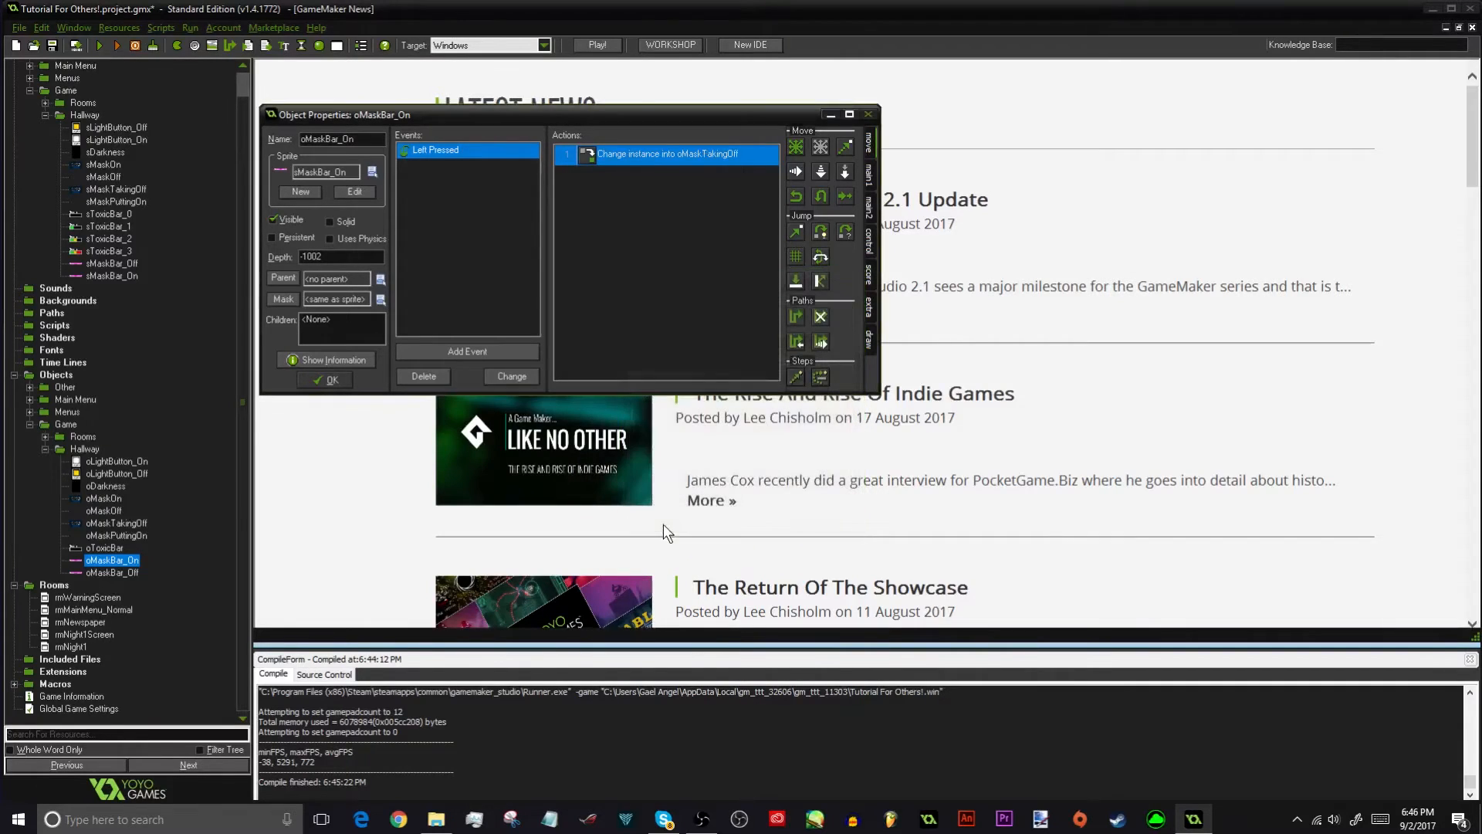
# Save the oMaskBar_On object, run the game, start a new game and test toggling the mask with the mask bar
pyautogui.click(334, 379)
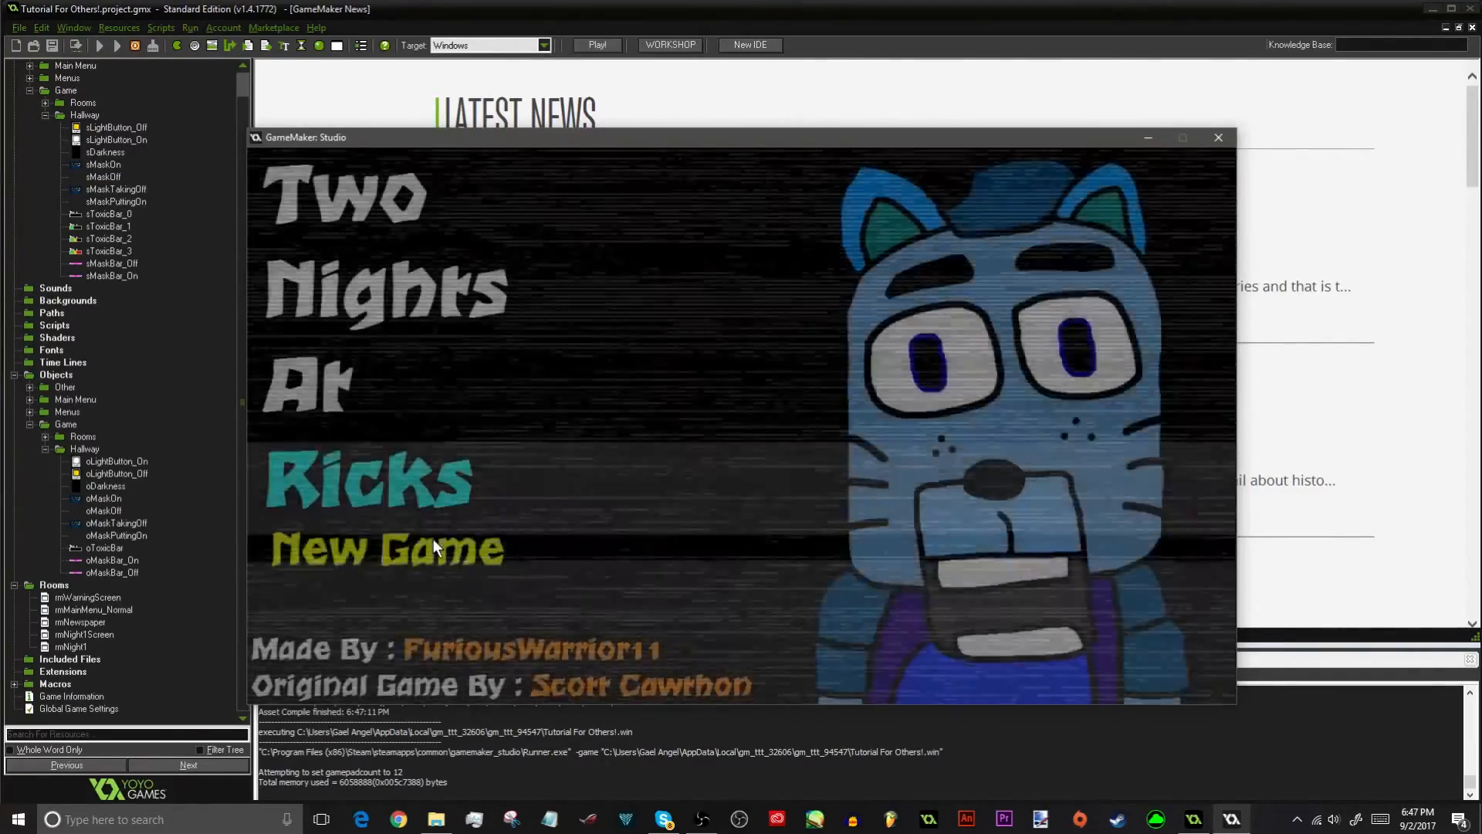
pyautogui.click(435, 546)
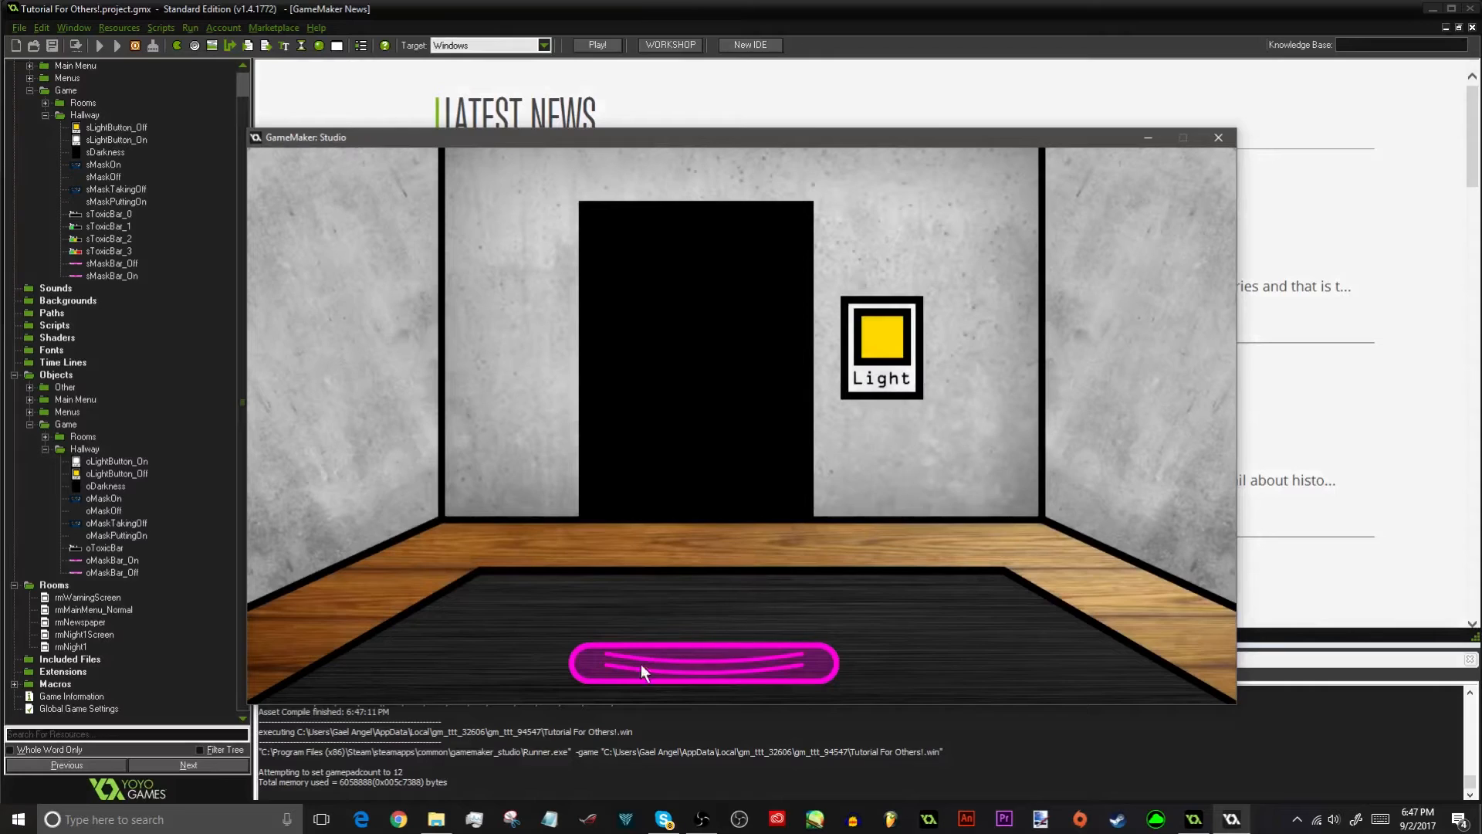
pyautogui.click(713, 668)
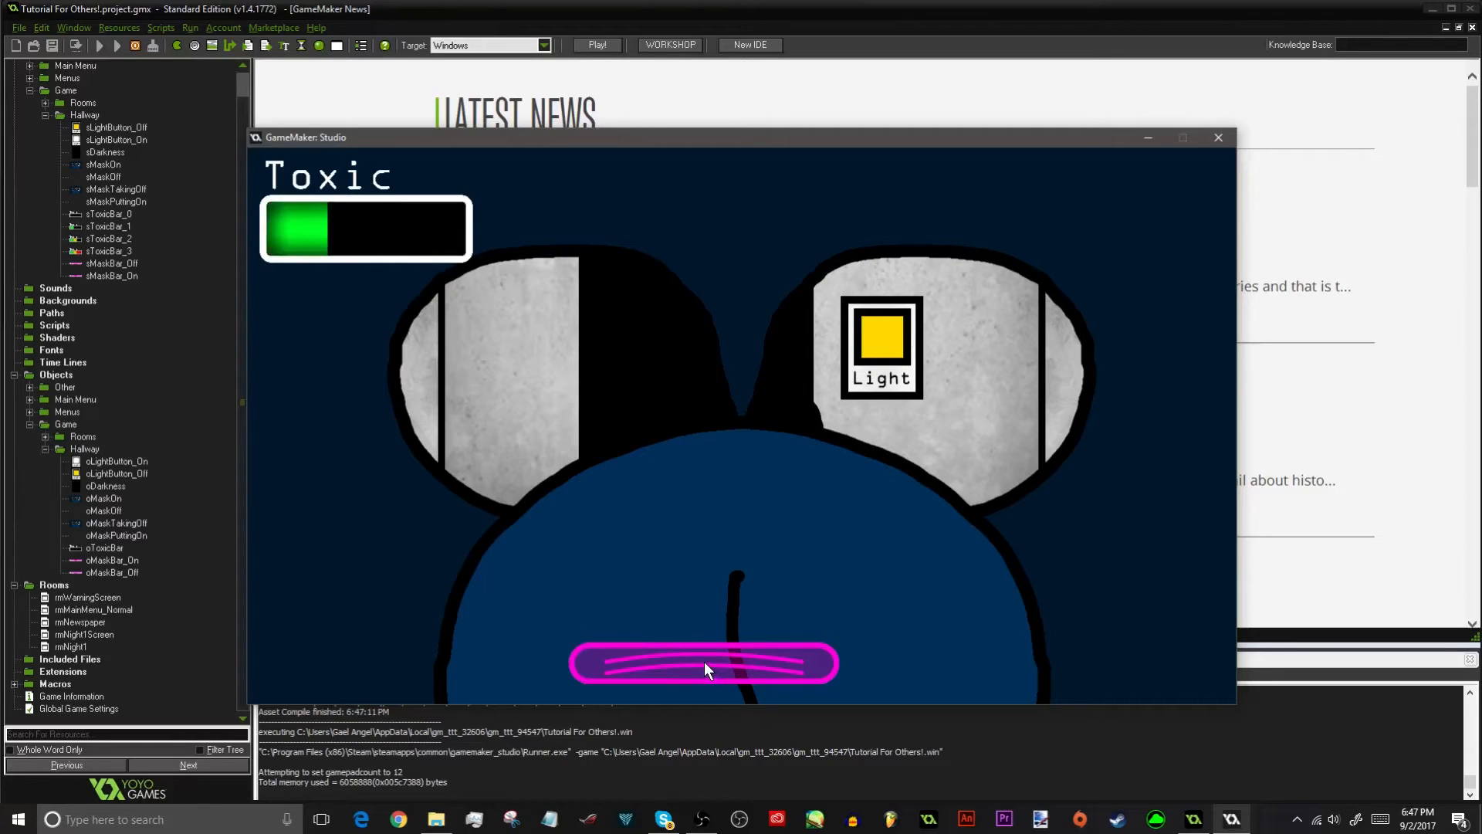
pyautogui.click(704, 662)
pyautogui.click(704, 662)
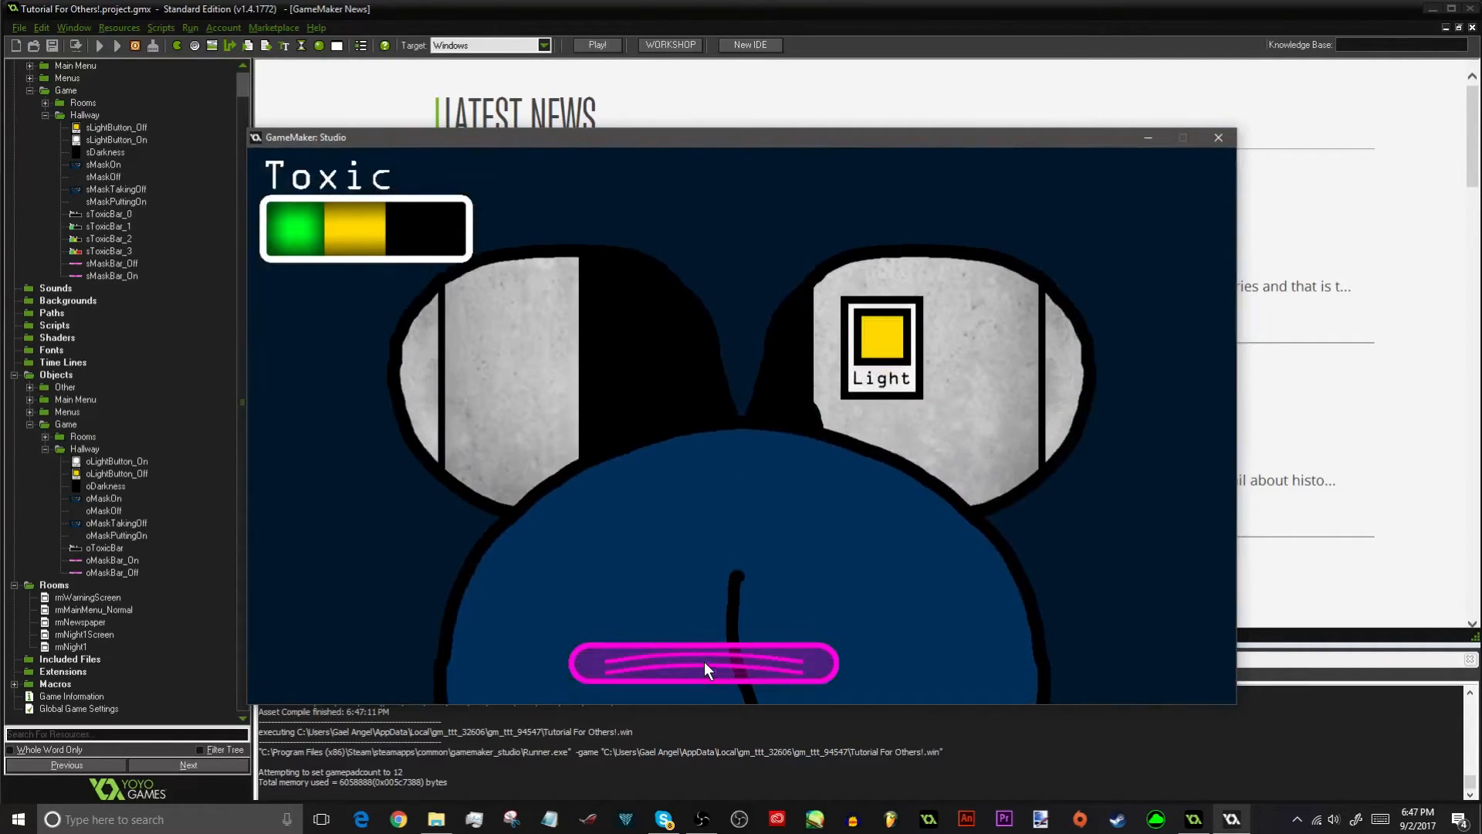
pyautogui.click(704, 663)
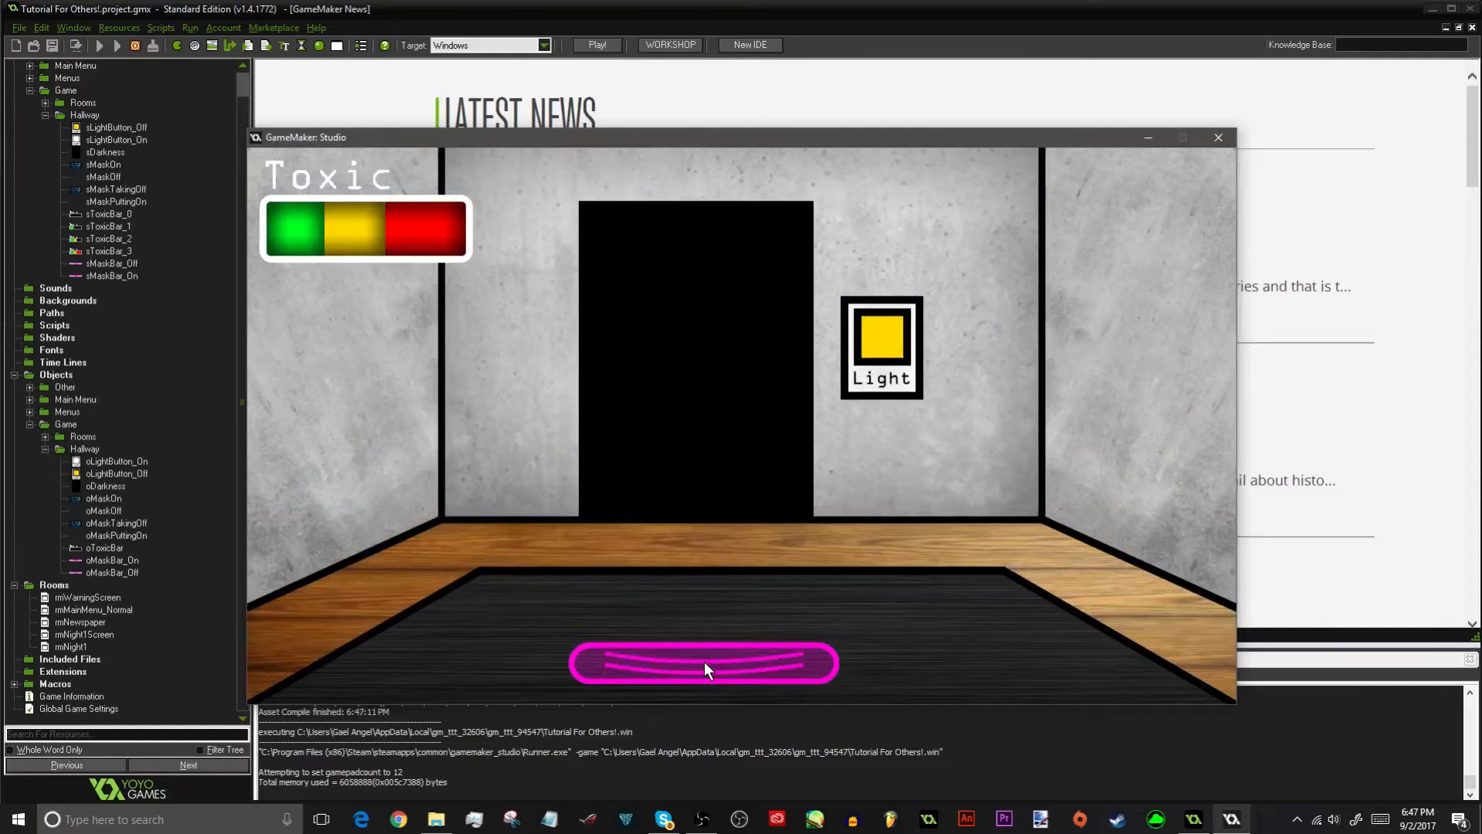
pyautogui.click(704, 661)
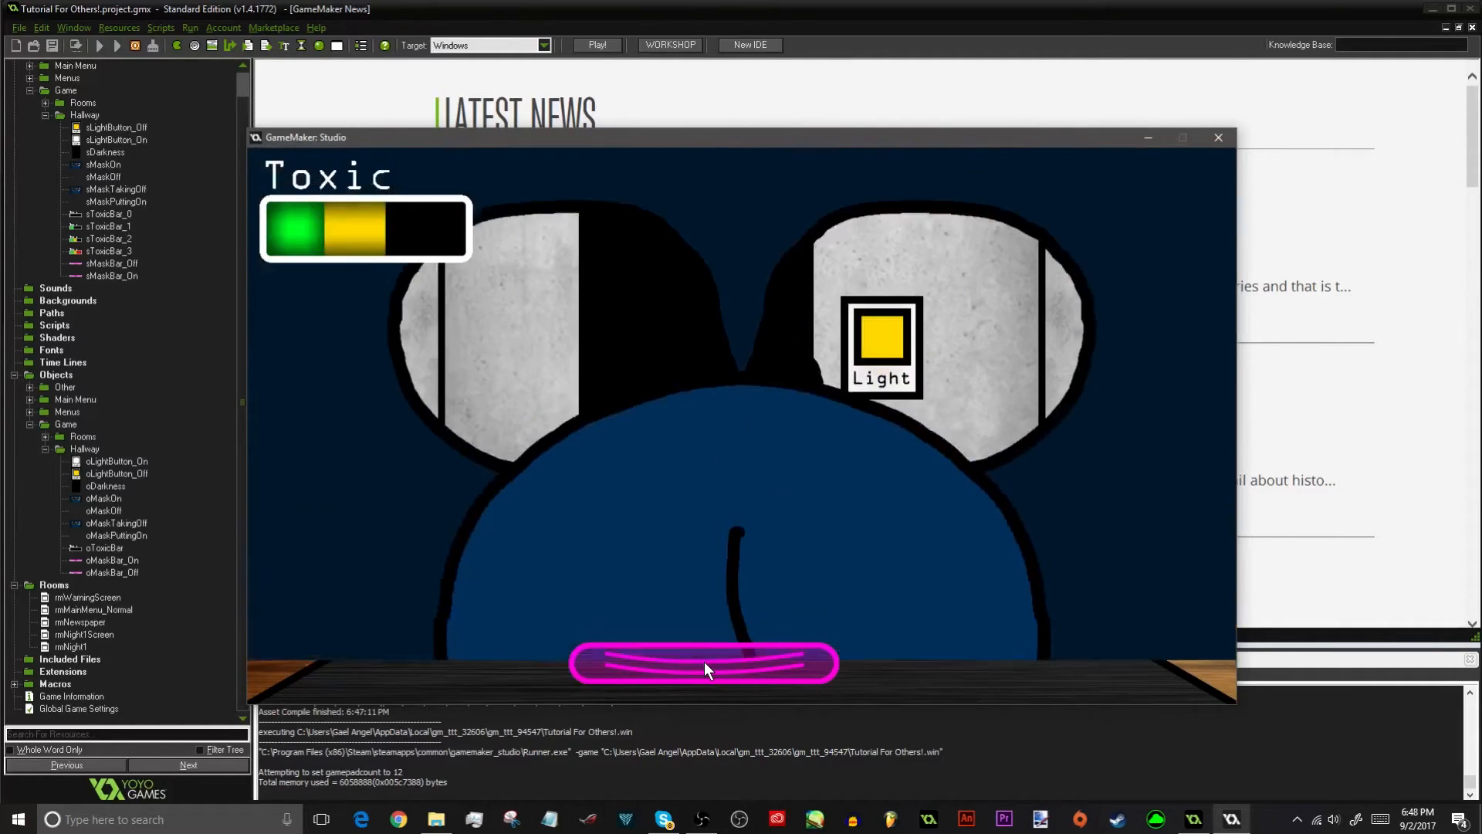
pyautogui.click(704, 661)
pyautogui.click(1219, 139)
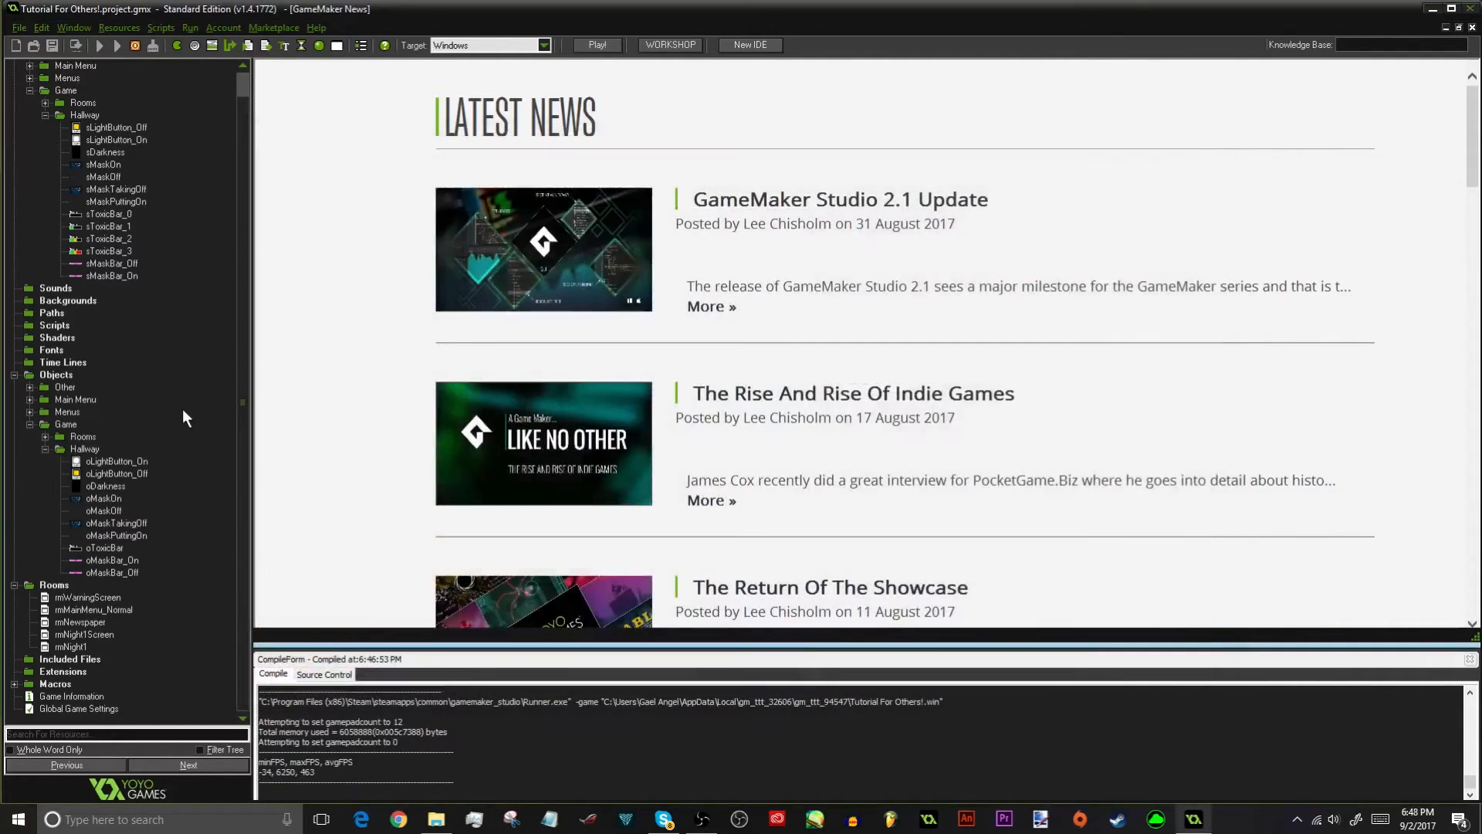
# Check the targets of the Destroy Instance and Change Instance actions in oToxicBar's Alarm 0 event
pyautogui.click(109, 551)
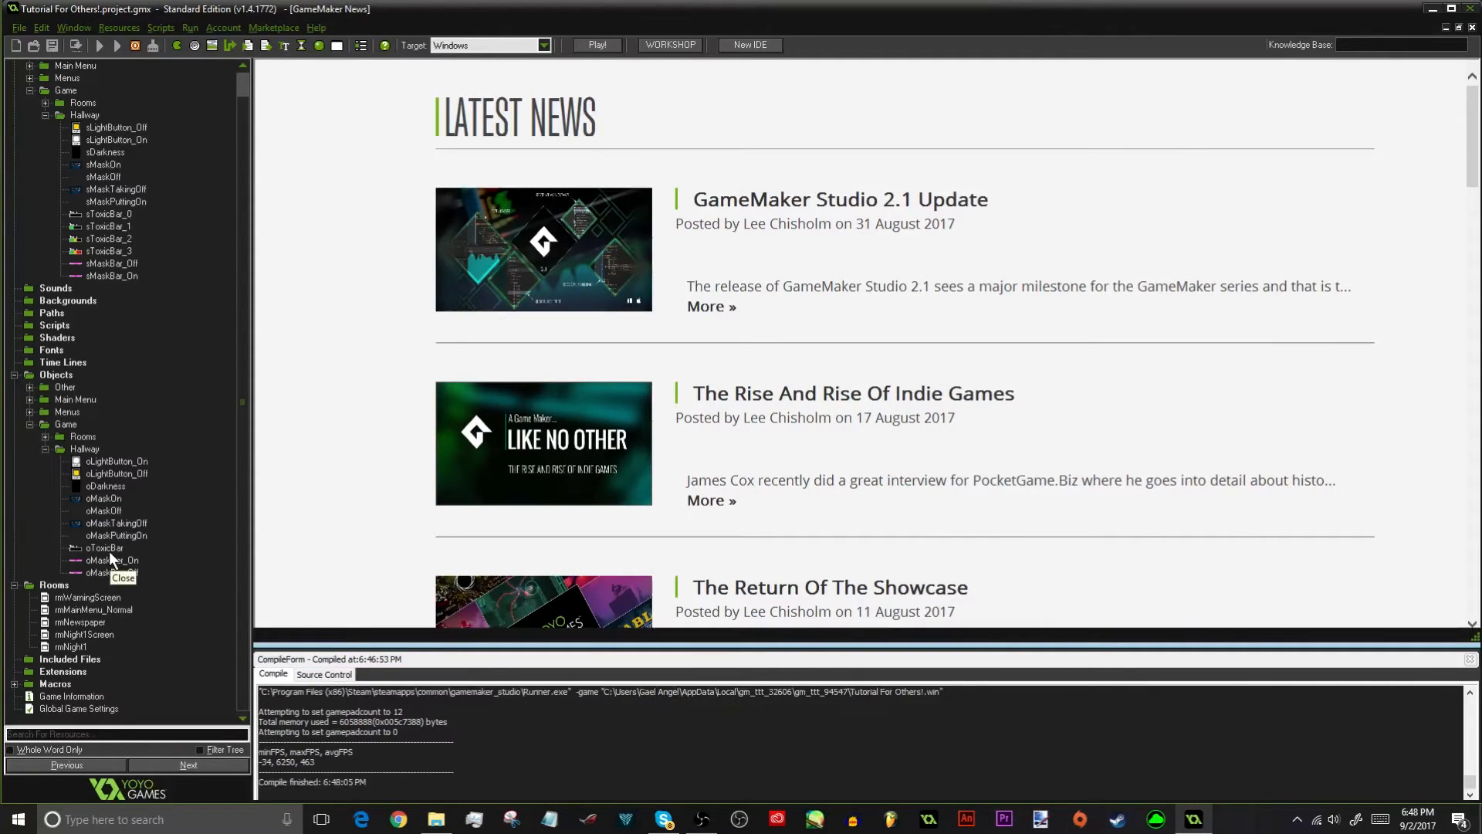
pyautogui.doubleClick(109, 552)
pyautogui.click(178, 55)
pyautogui.doubleClick(409, 387)
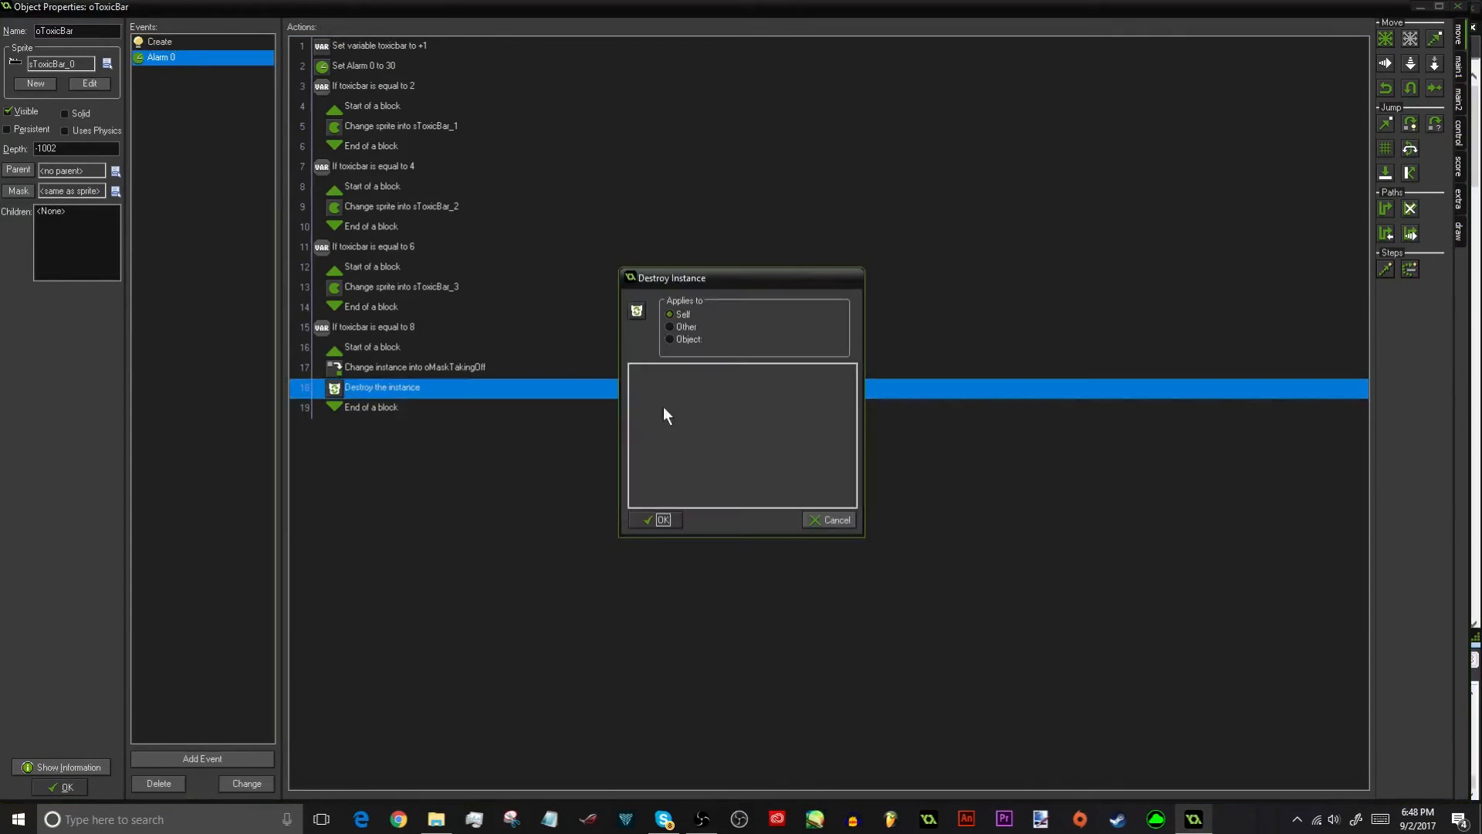
pyautogui.click(657, 520)
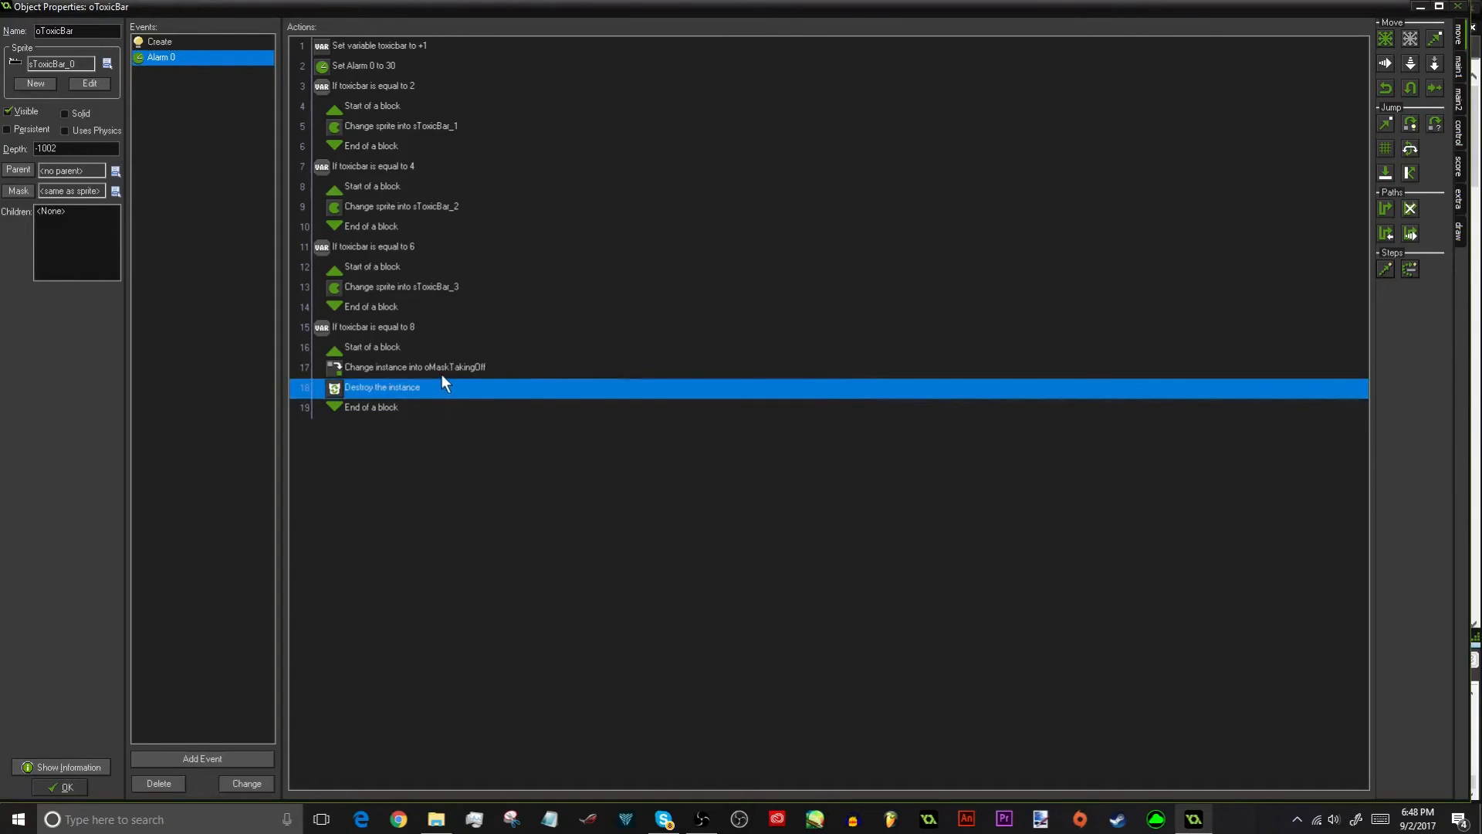
pyautogui.doubleClick(458, 371)
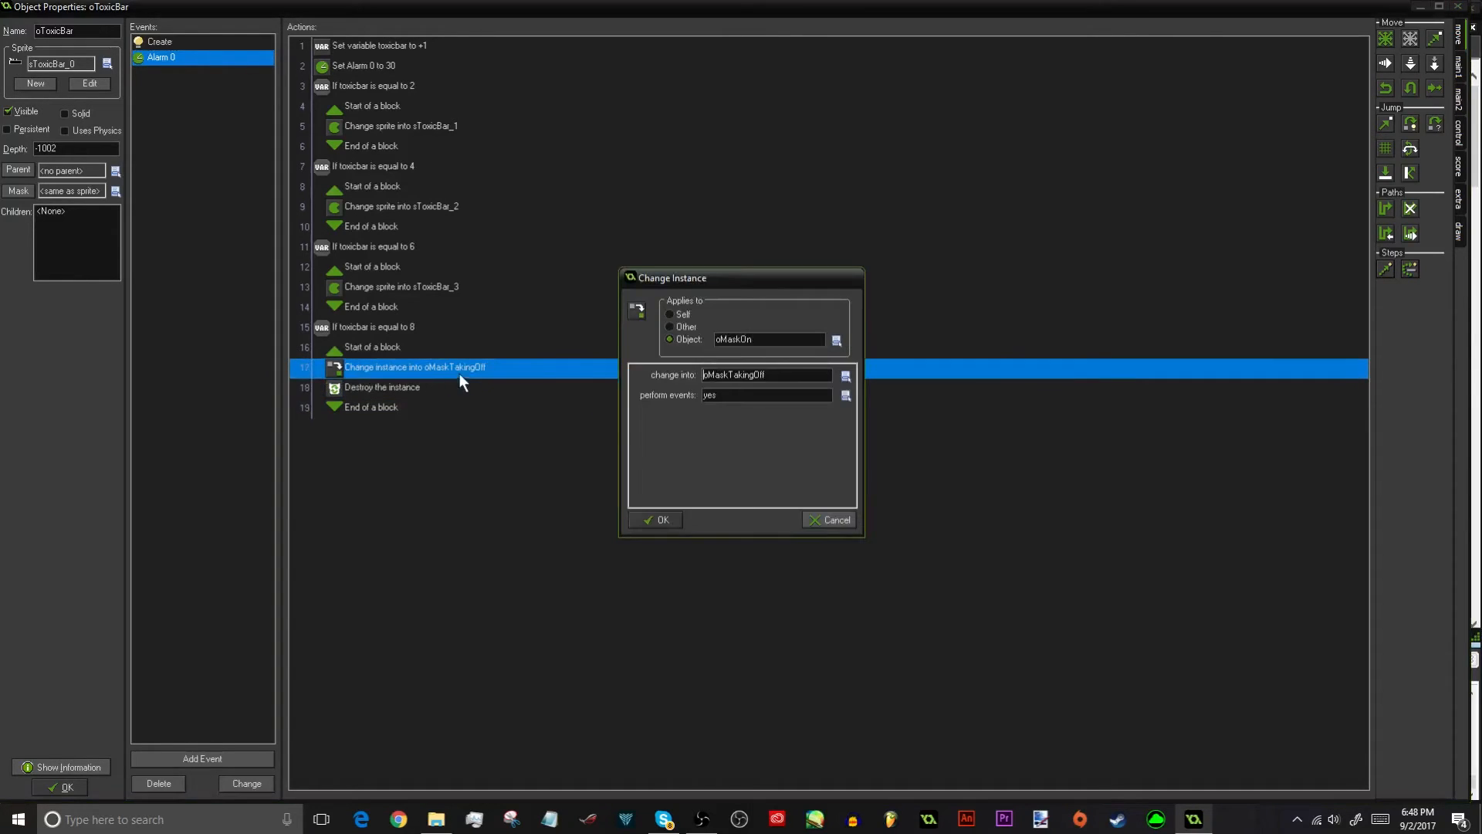
pyautogui.click(655, 521)
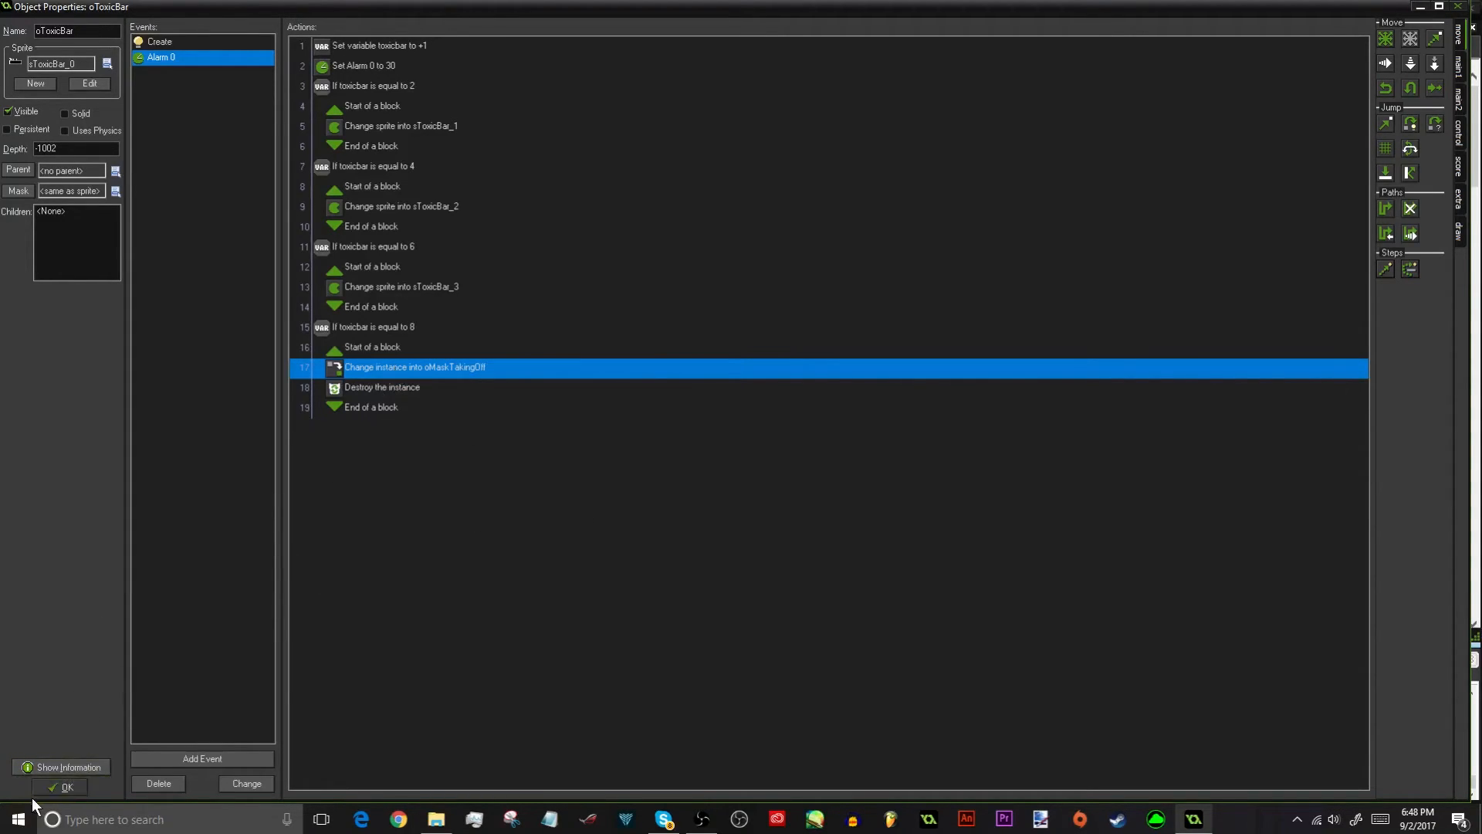
pyautogui.click(59, 787)
# Add a Create event containing a Destroy Instance action to the oMaskTakingOff object
pyautogui.click(123, 524)
pyautogui.doubleClick(126, 525)
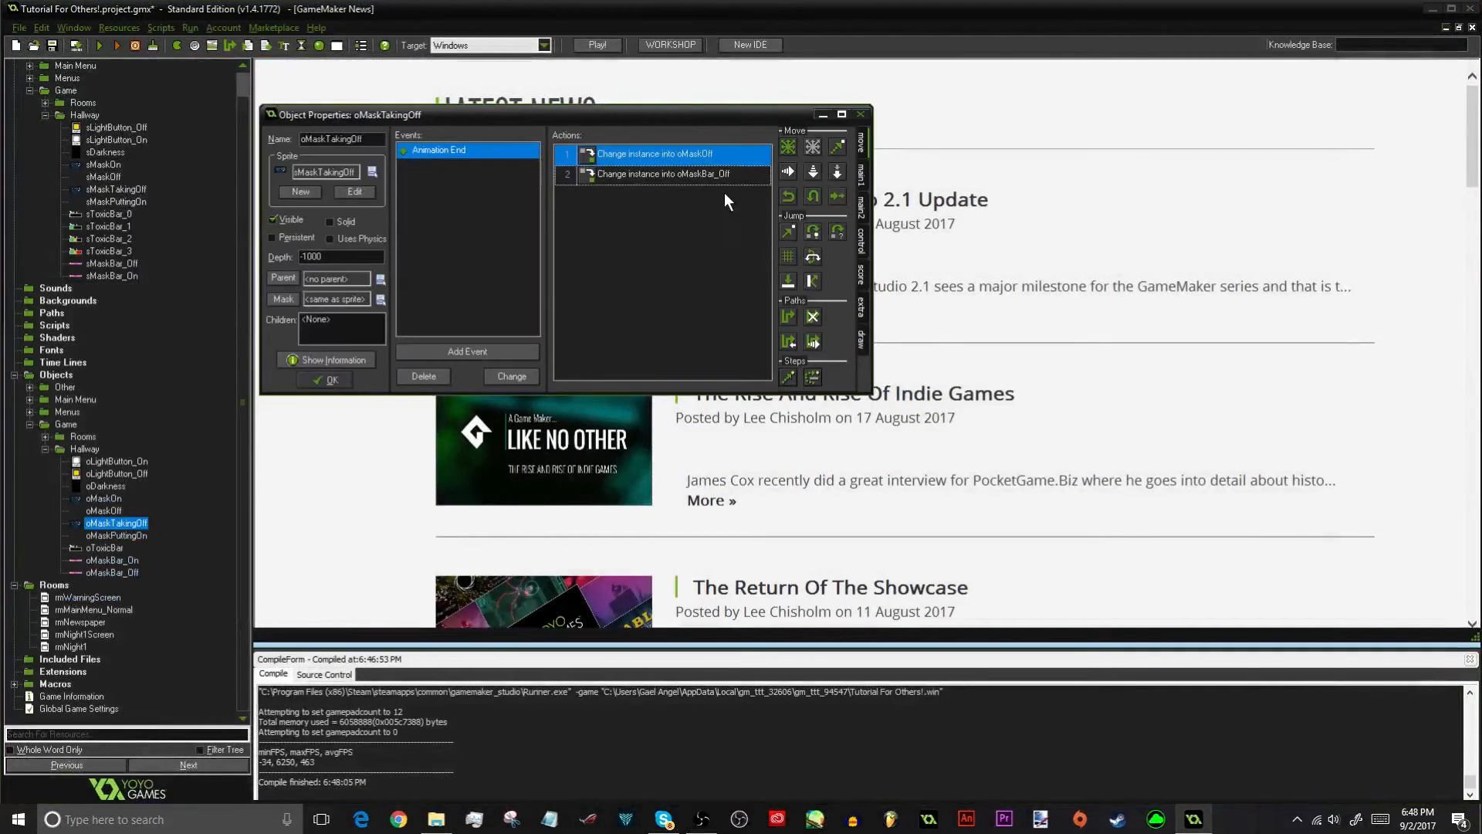
pyautogui.click(862, 168)
pyautogui.click(499, 350)
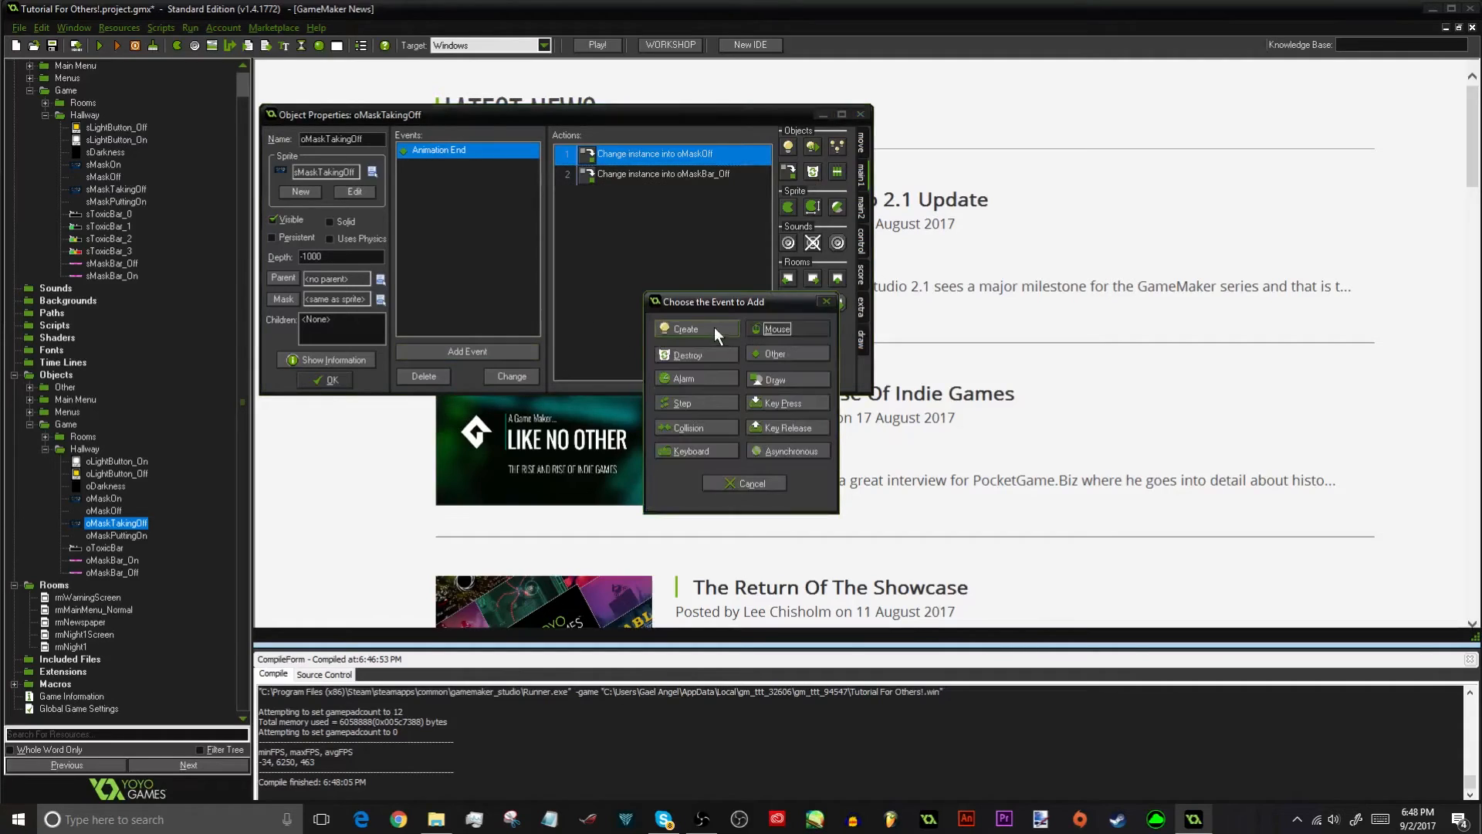
pyautogui.click(718, 327)
pyautogui.moveTo(812, 171); pyautogui.dragTo(711, 281)
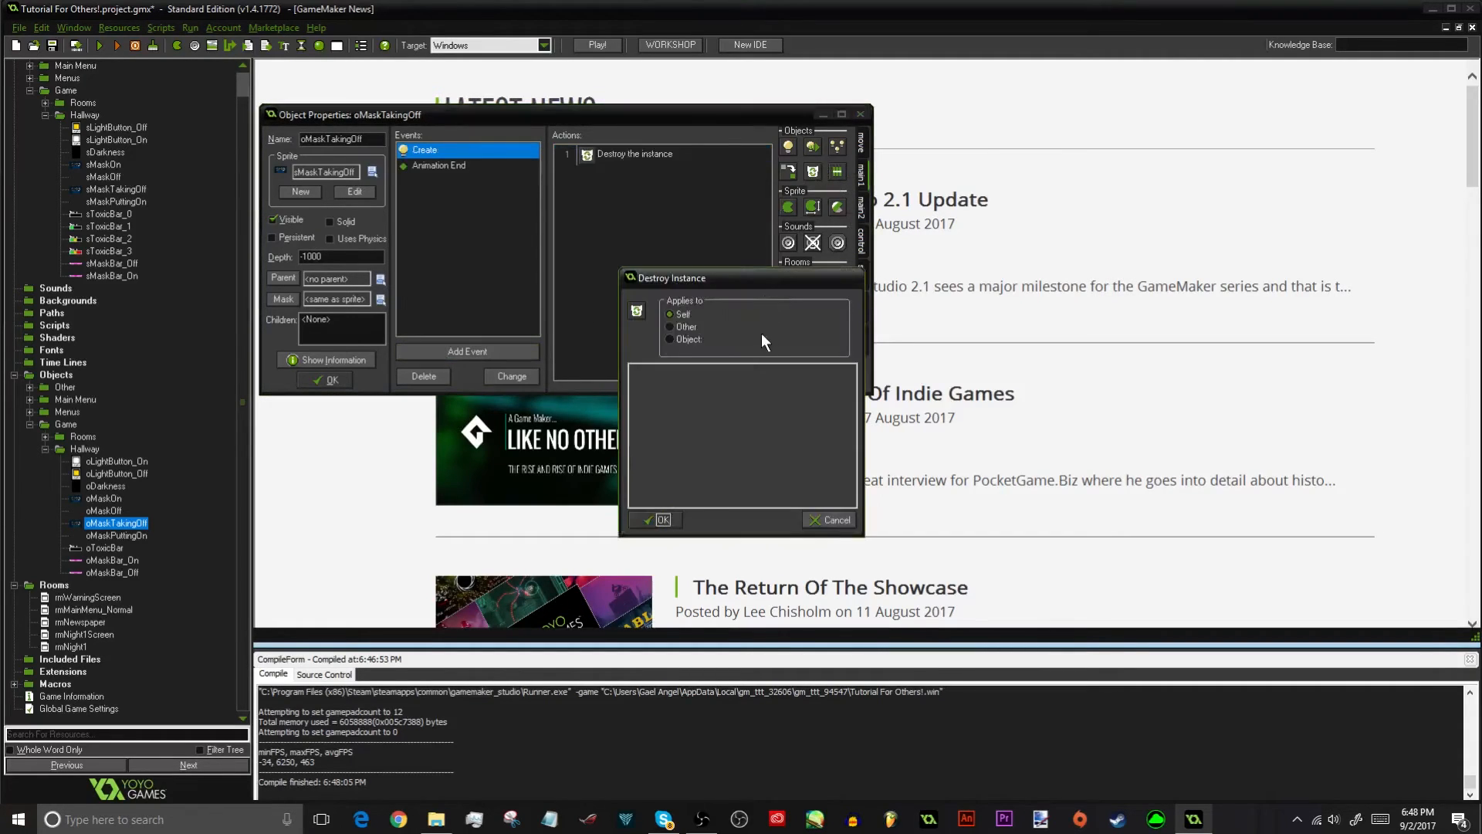
# Make oMaskTakingOff's Destroy Instance action apply to oToxicBar, and save the object
pyautogui.click(673, 338)
pyautogui.click(836, 341)
pyautogui.moveTo(775, 400)
pyautogui.moveTo(723, 415)
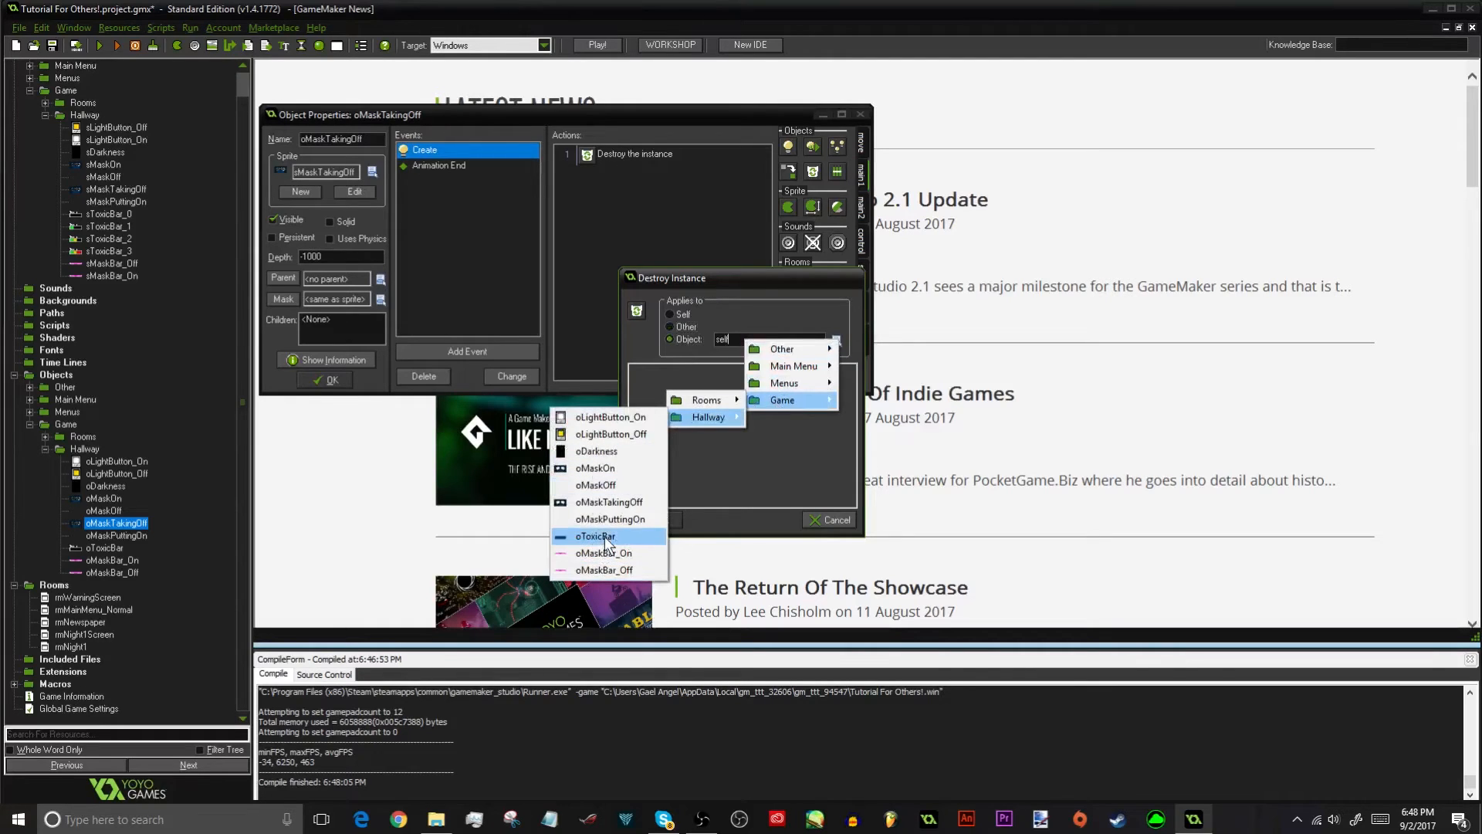
pyautogui.click(595, 536)
pyautogui.click(663, 519)
pyautogui.press('Return')
# Delete the Destroy Instance action from the last block of oToxicBar's Alarm 0 event, and save the object
pyautogui.click(106, 549)
pyautogui.doubleClick(106, 549)
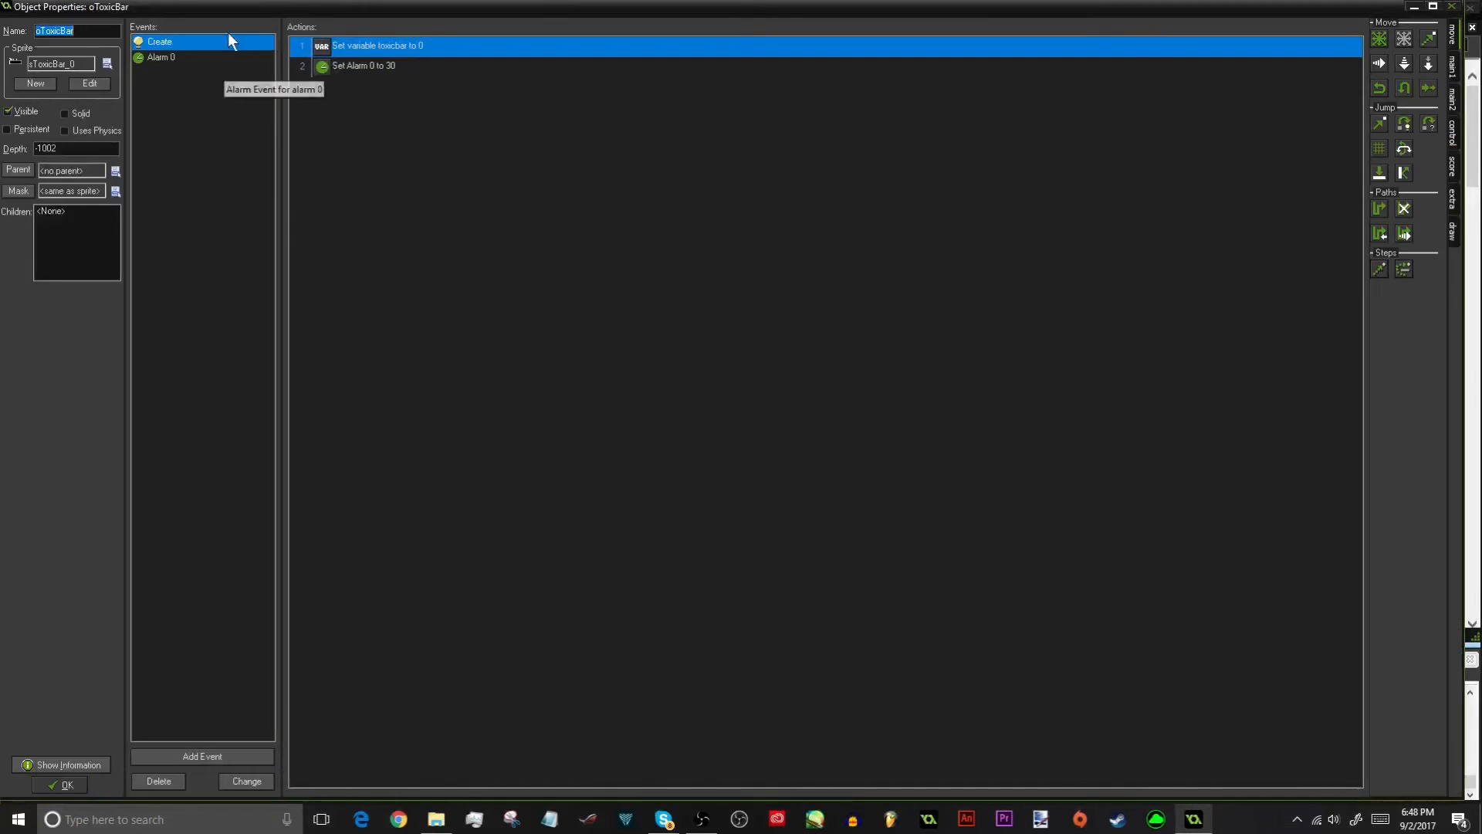
pyautogui.click(202, 57)
pyautogui.click(368, 387)
pyautogui.press('Delete')
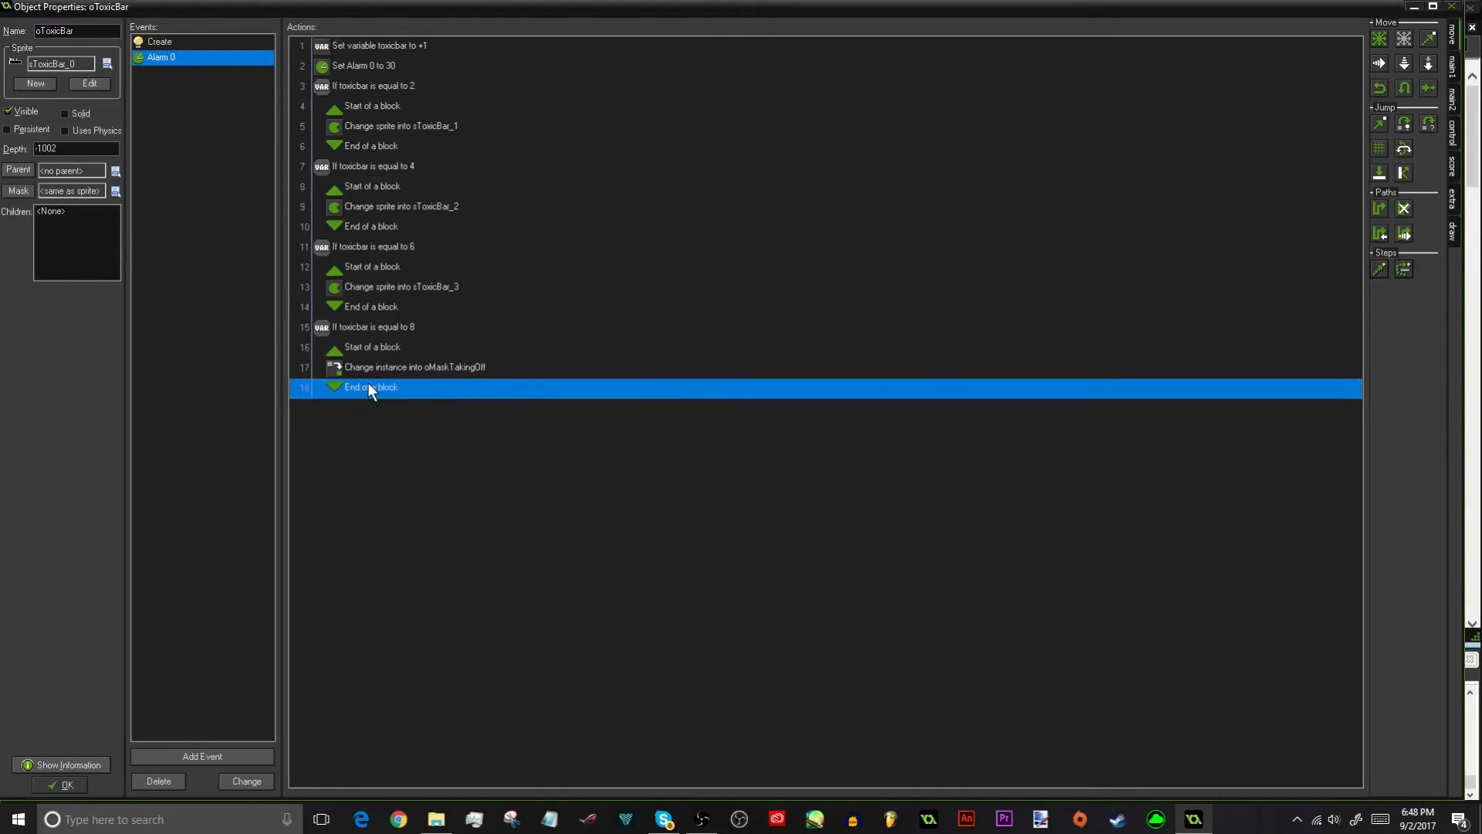
pyautogui.click(73, 781)
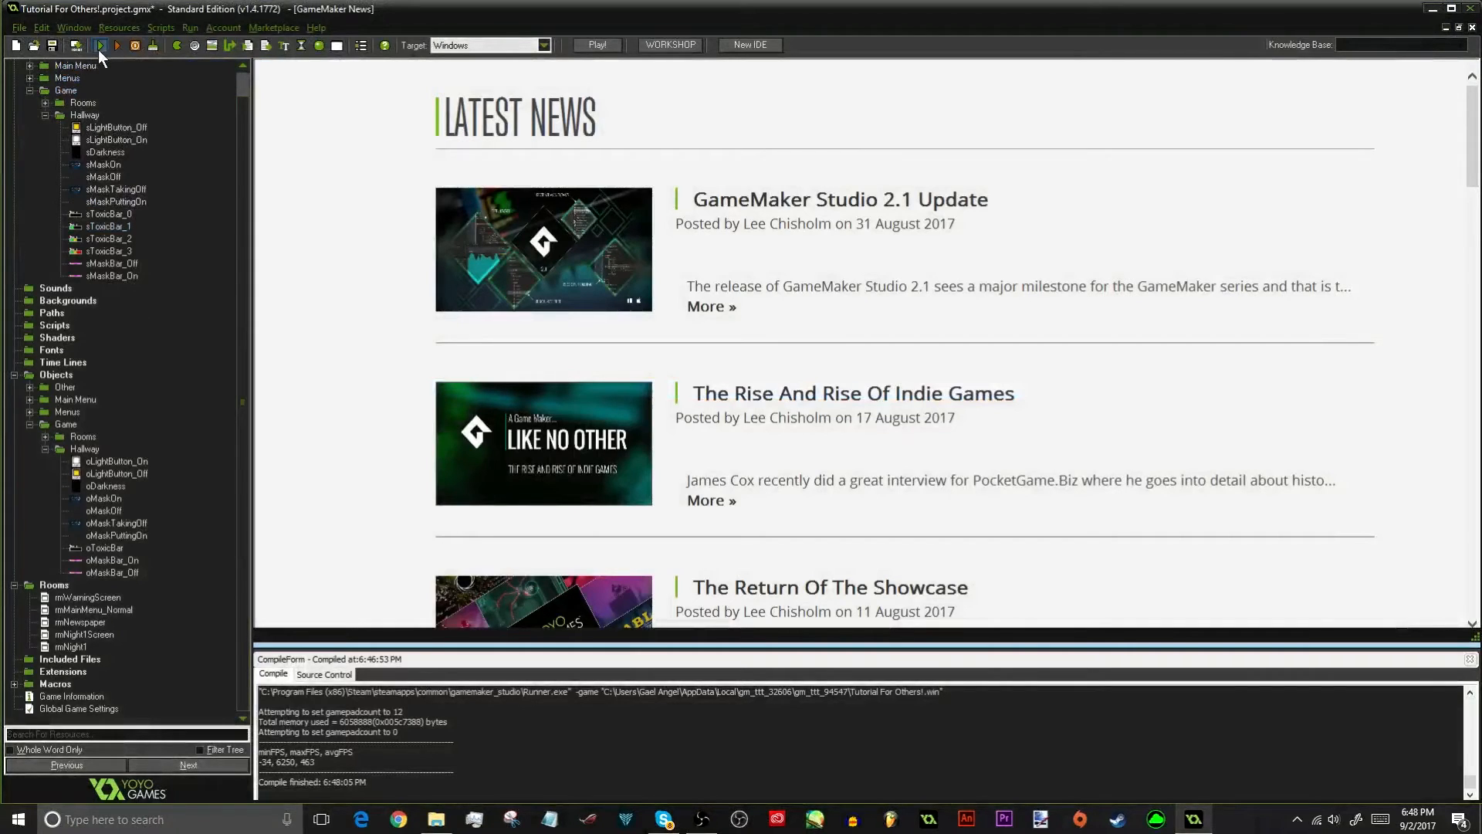
# Run the game and close it at the warning screen
pyautogui.click(99, 50)
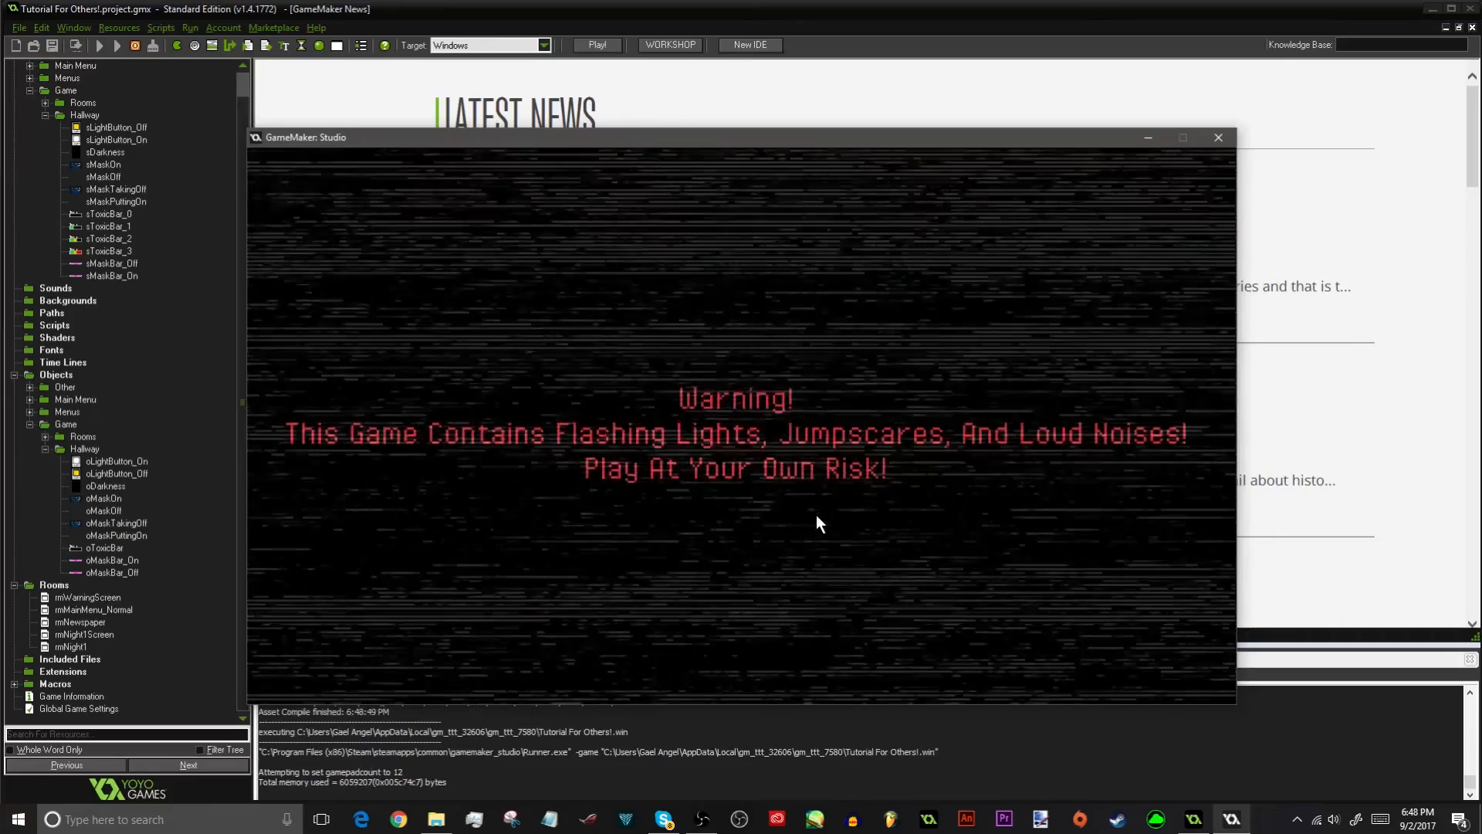
pyautogui.click(1217, 137)
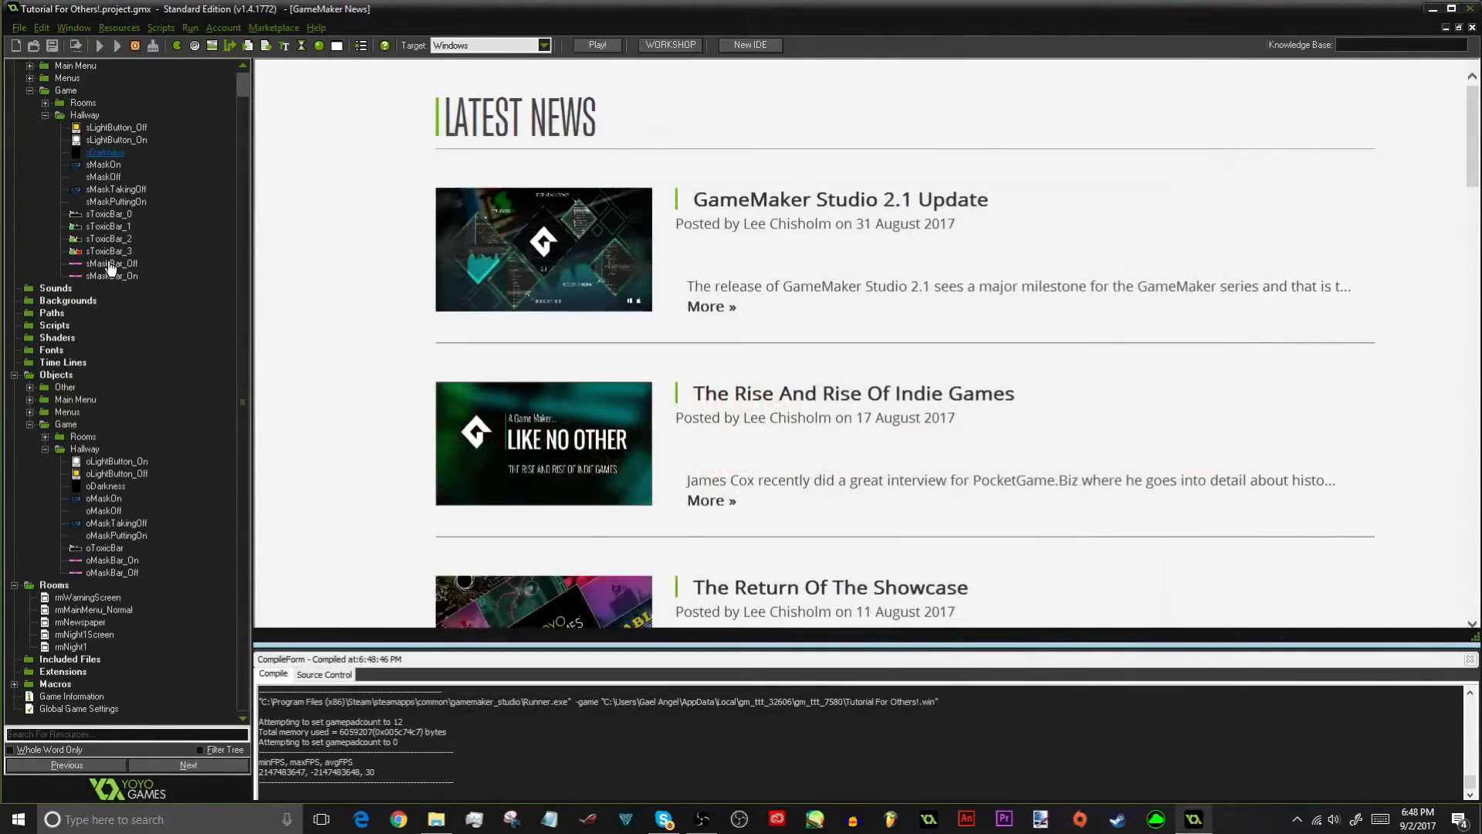
# Stretch the sMaskBar_Off sprite to 125% with its aspect ratio kept
pyautogui.doubleClick(112, 264)
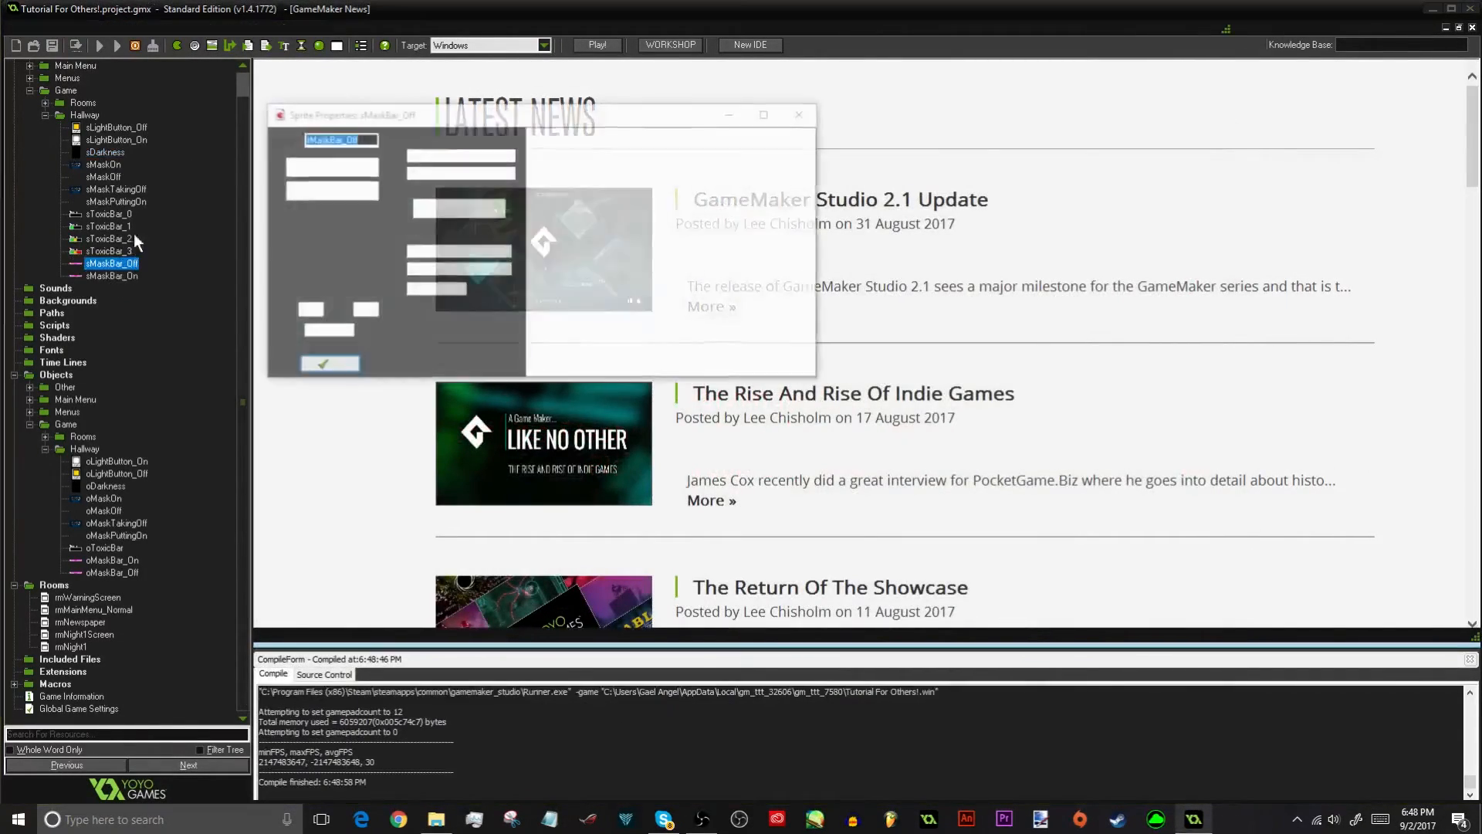
pyautogui.click(335, 188)
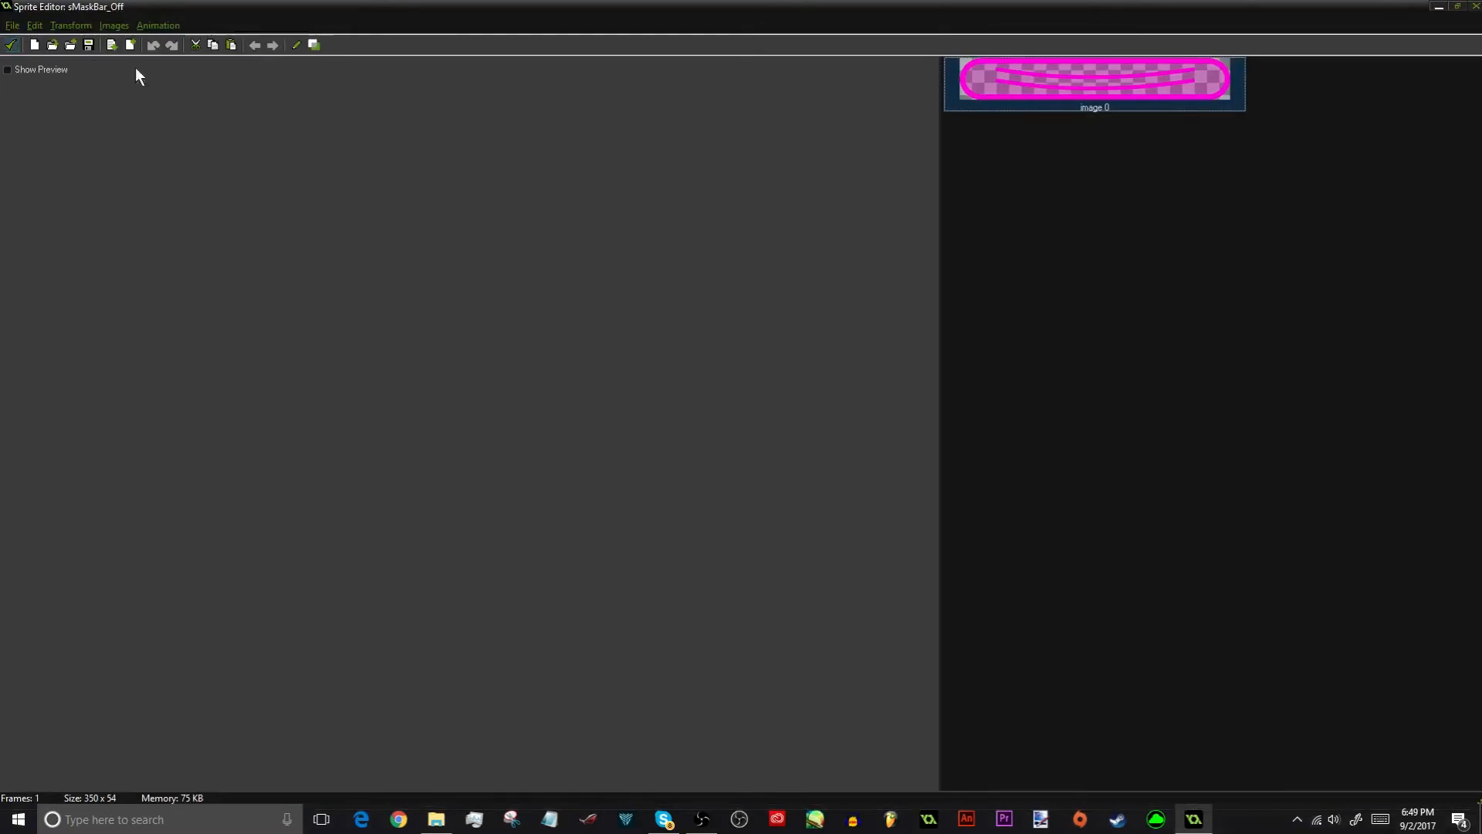
pyautogui.click(71, 25)
pyautogui.click(93, 151)
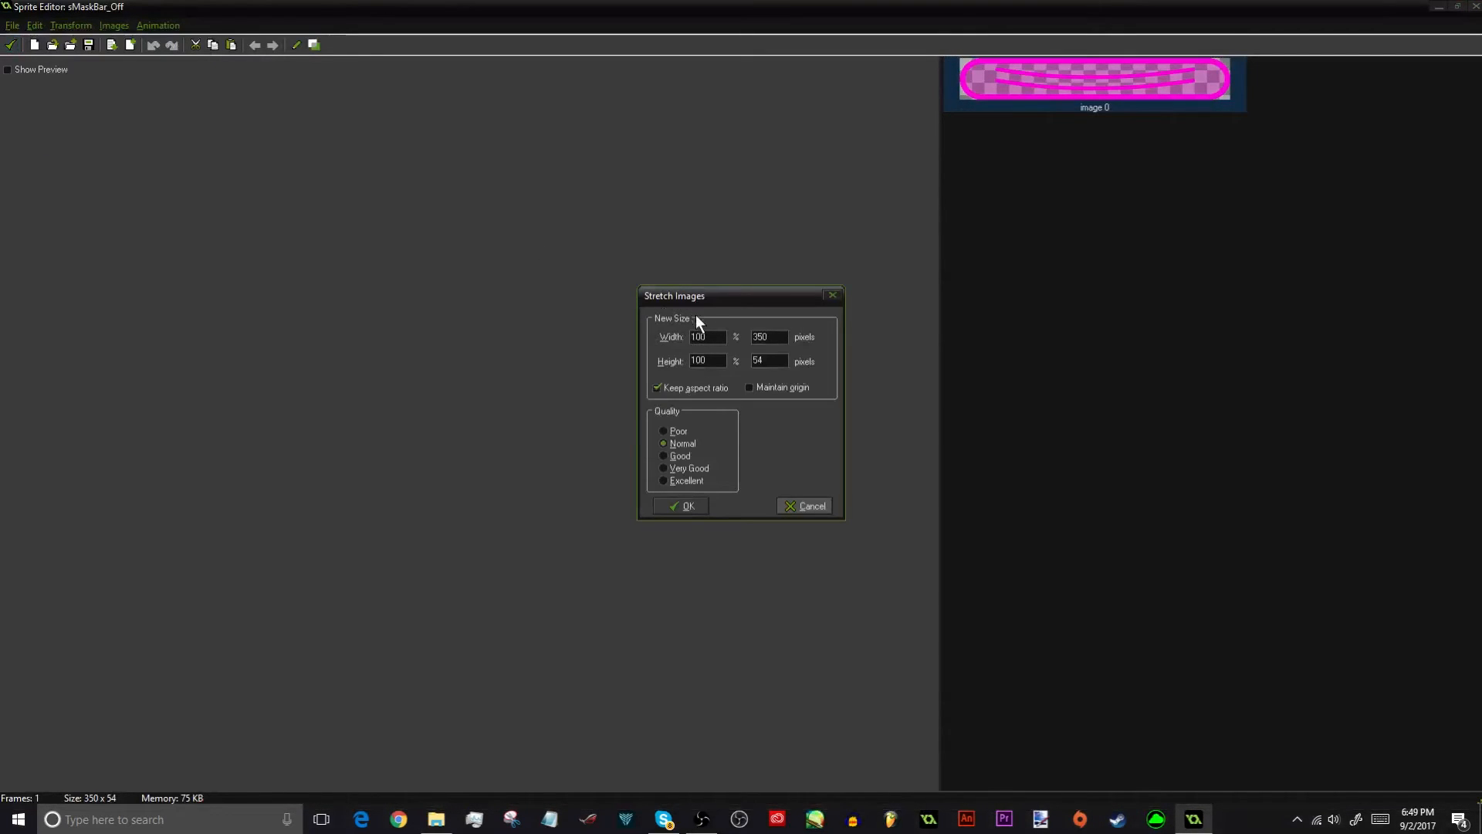
pyautogui.doubleClick(699, 337)
pyautogui.write('125')
pyautogui.click(691, 503)
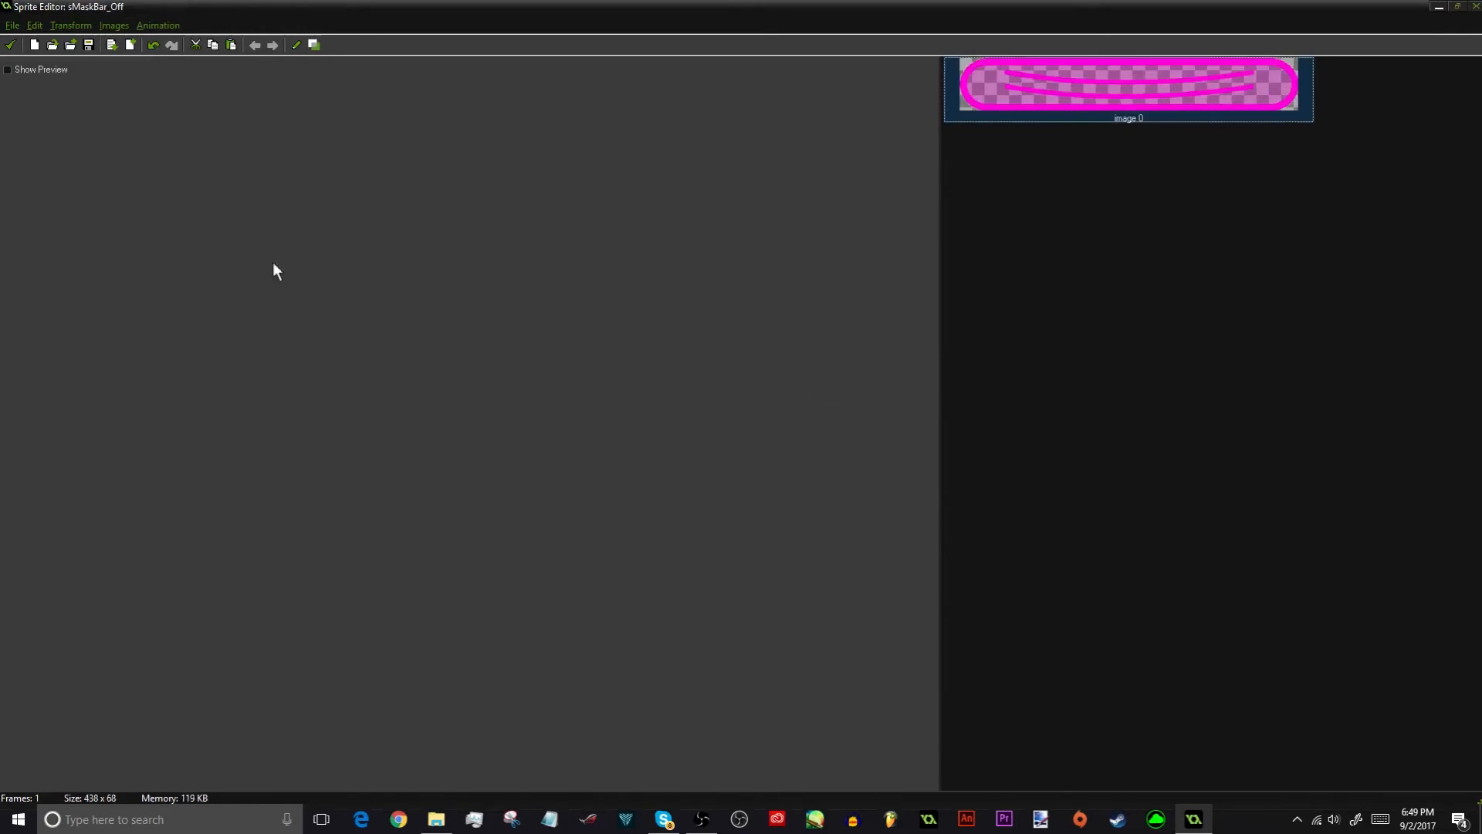
# Stretch sMaskBar_Off by a further 125% to 548 x 85 pixels, and save the sprite
pyautogui.click(61, 27)
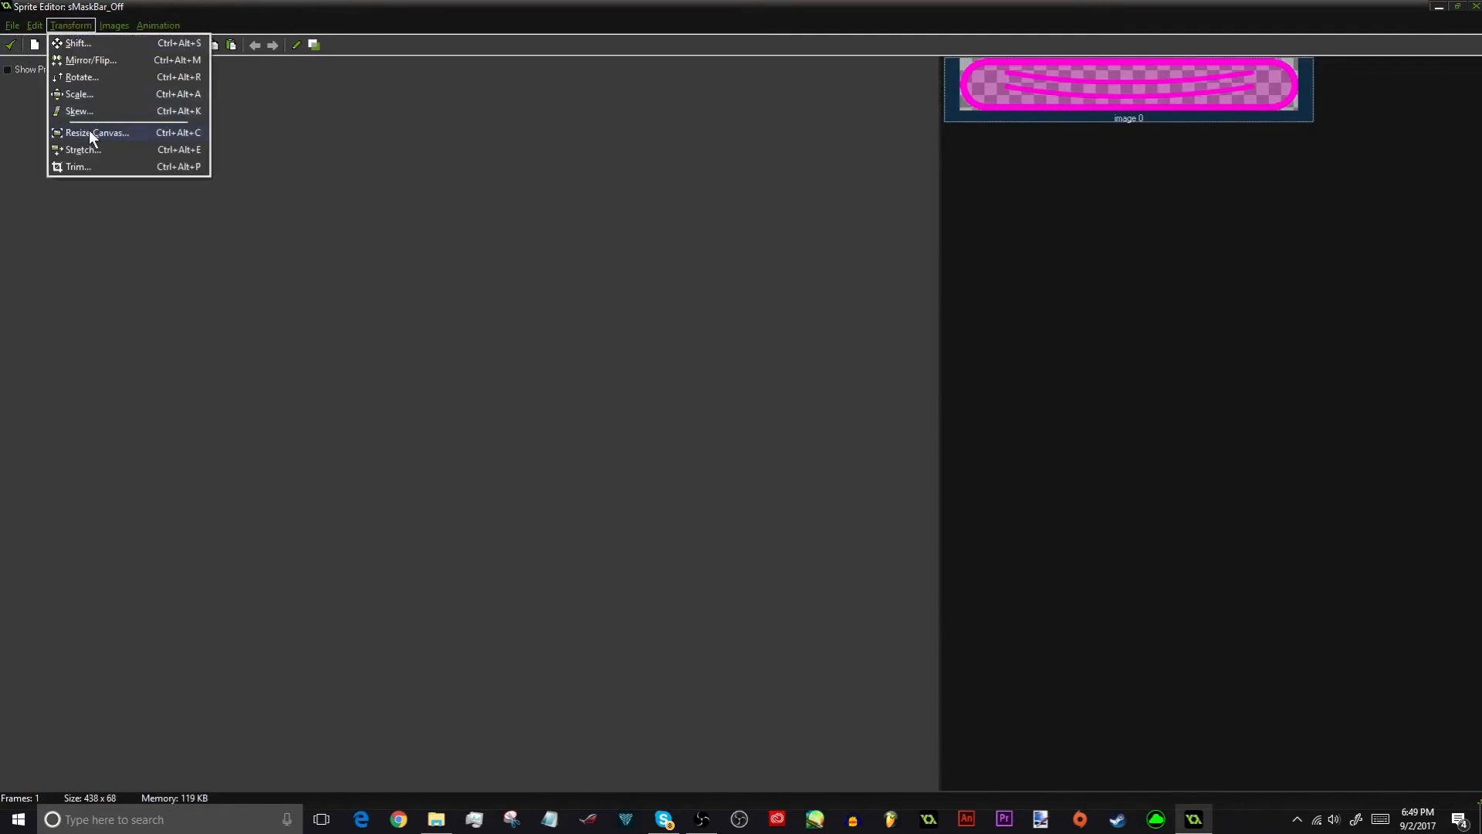
pyautogui.click(82, 150)
pyautogui.write('125')
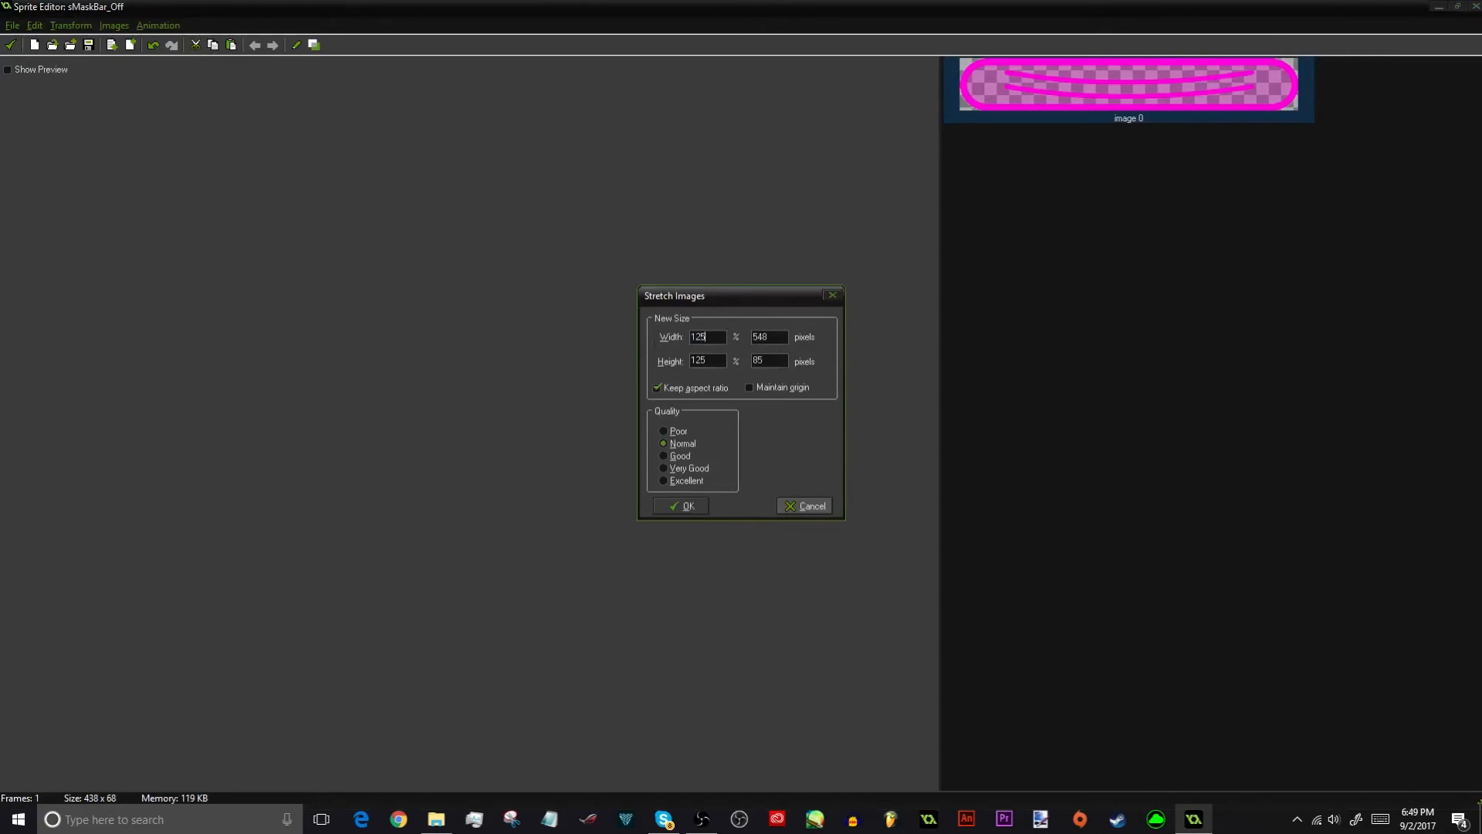
pyautogui.press('Return')
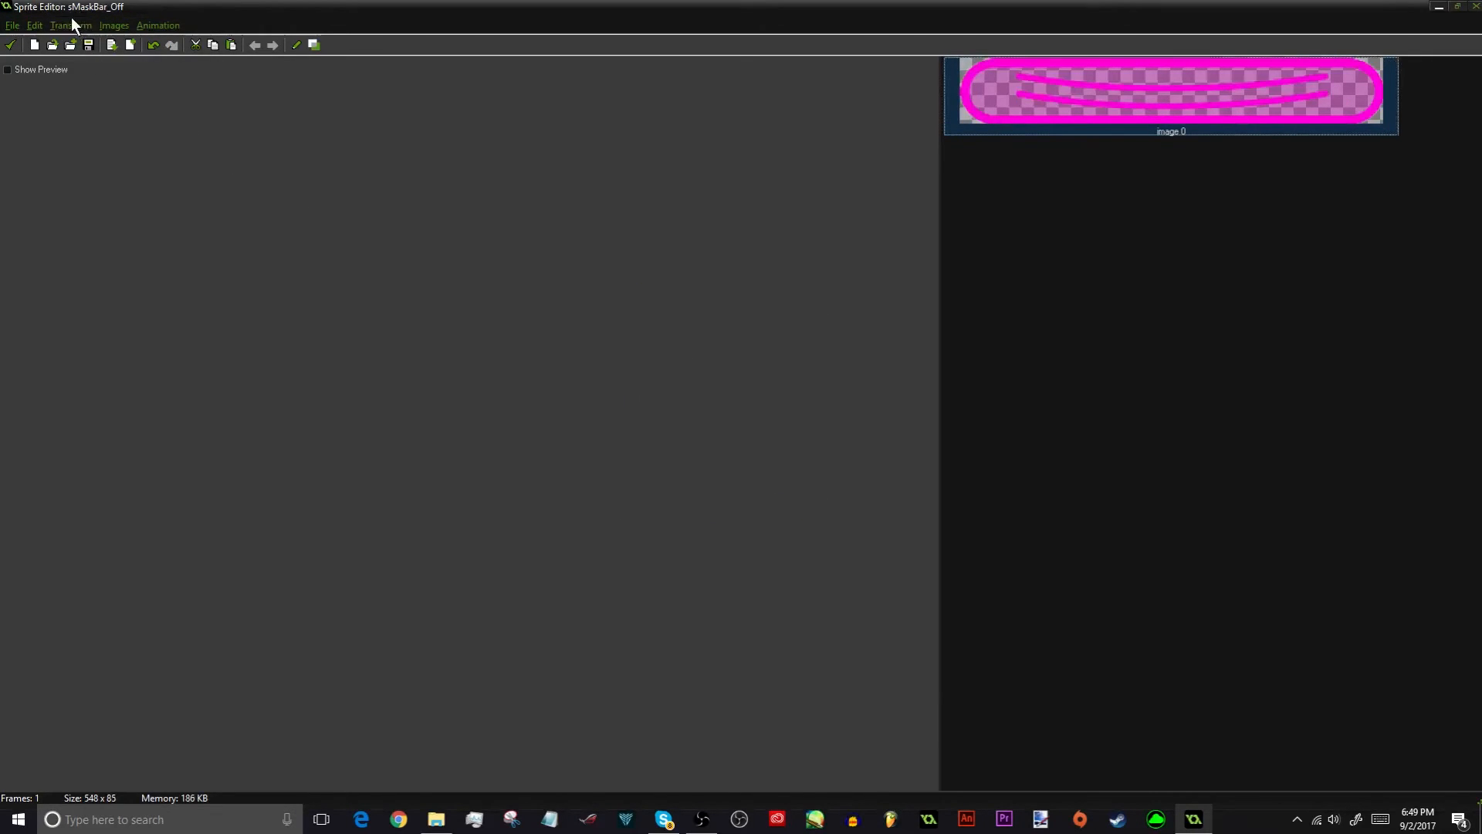
pyautogui.click(9, 46)
pyautogui.click(306, 363)
# Stretch the sMaskBar_On sprite to 150% with its aspect ratio kept, and save the sprite
pyautogui.click(129, 278)
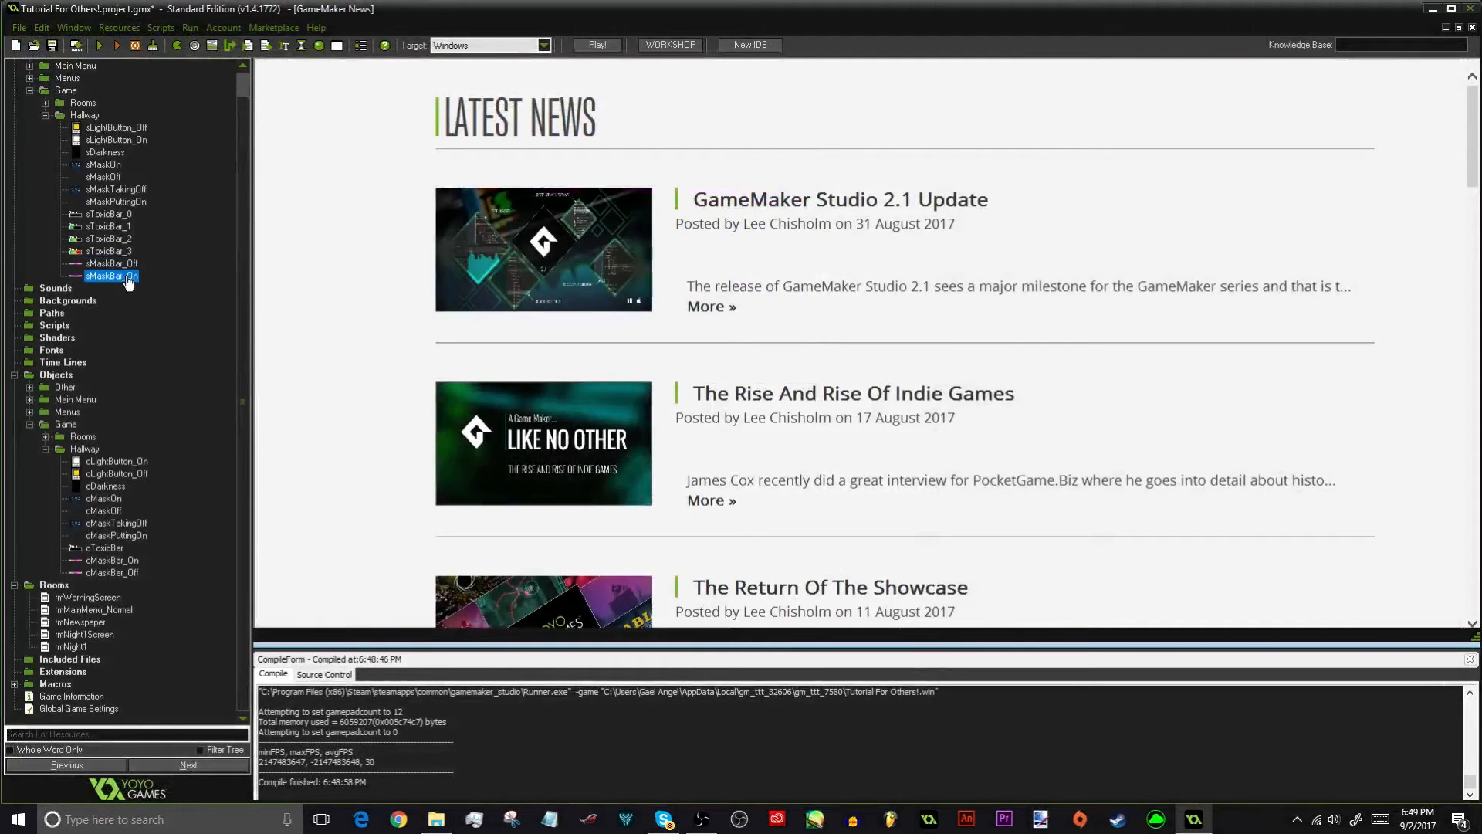
pyautogui.doubleClick(128, 279)
pyautogui.click(328, 185)
pyautogui.click(83, 27)
pyautogui.click(116, 151)
pyautogui.write('16100')
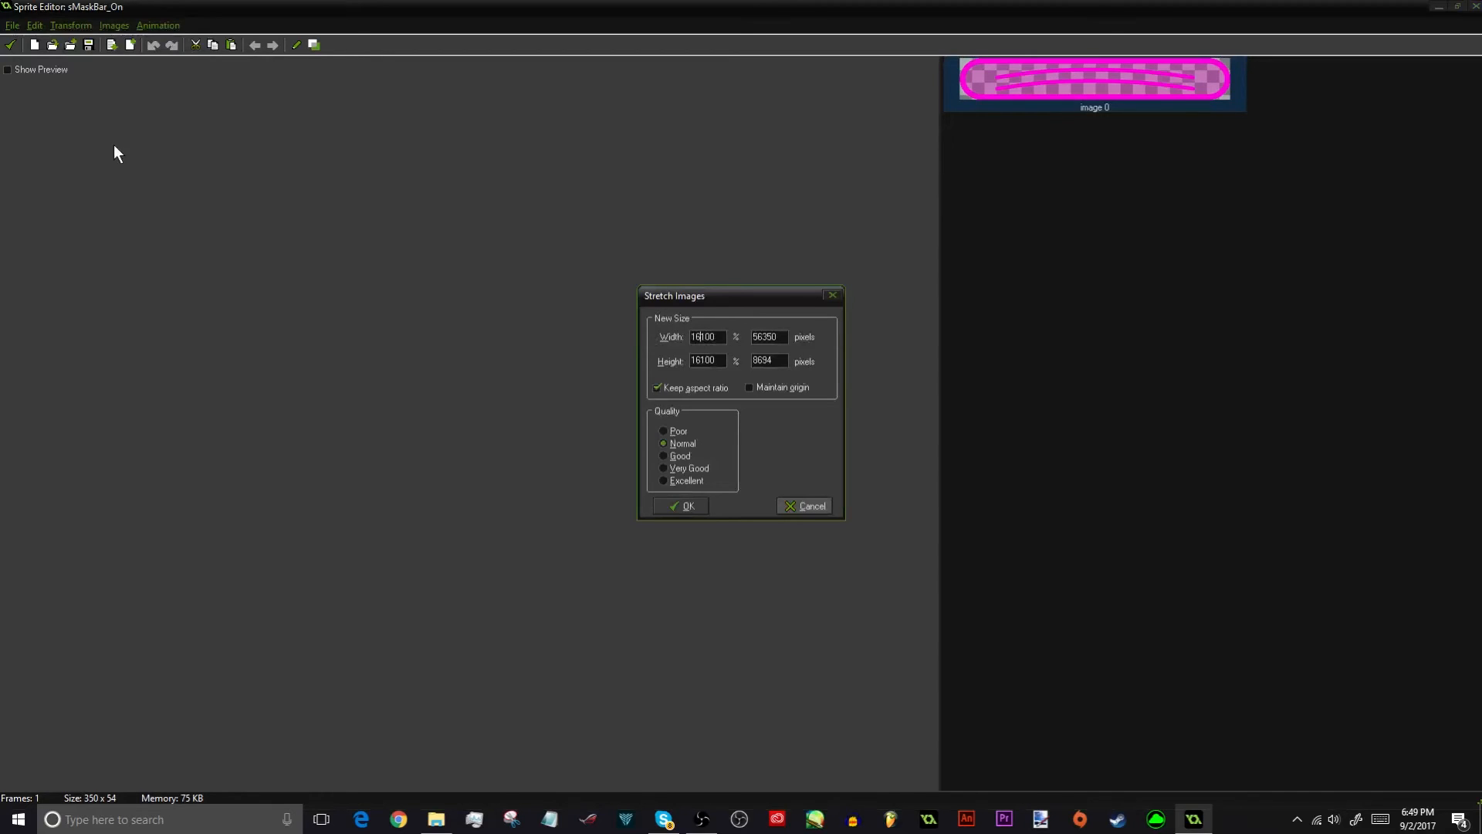
pyautogui.press('BackSpace')
pyautogui.doubleClick(722, 337)
pyautogui.write('150')
pyautogui.press('Return')
pyautogui.click(10, 44)
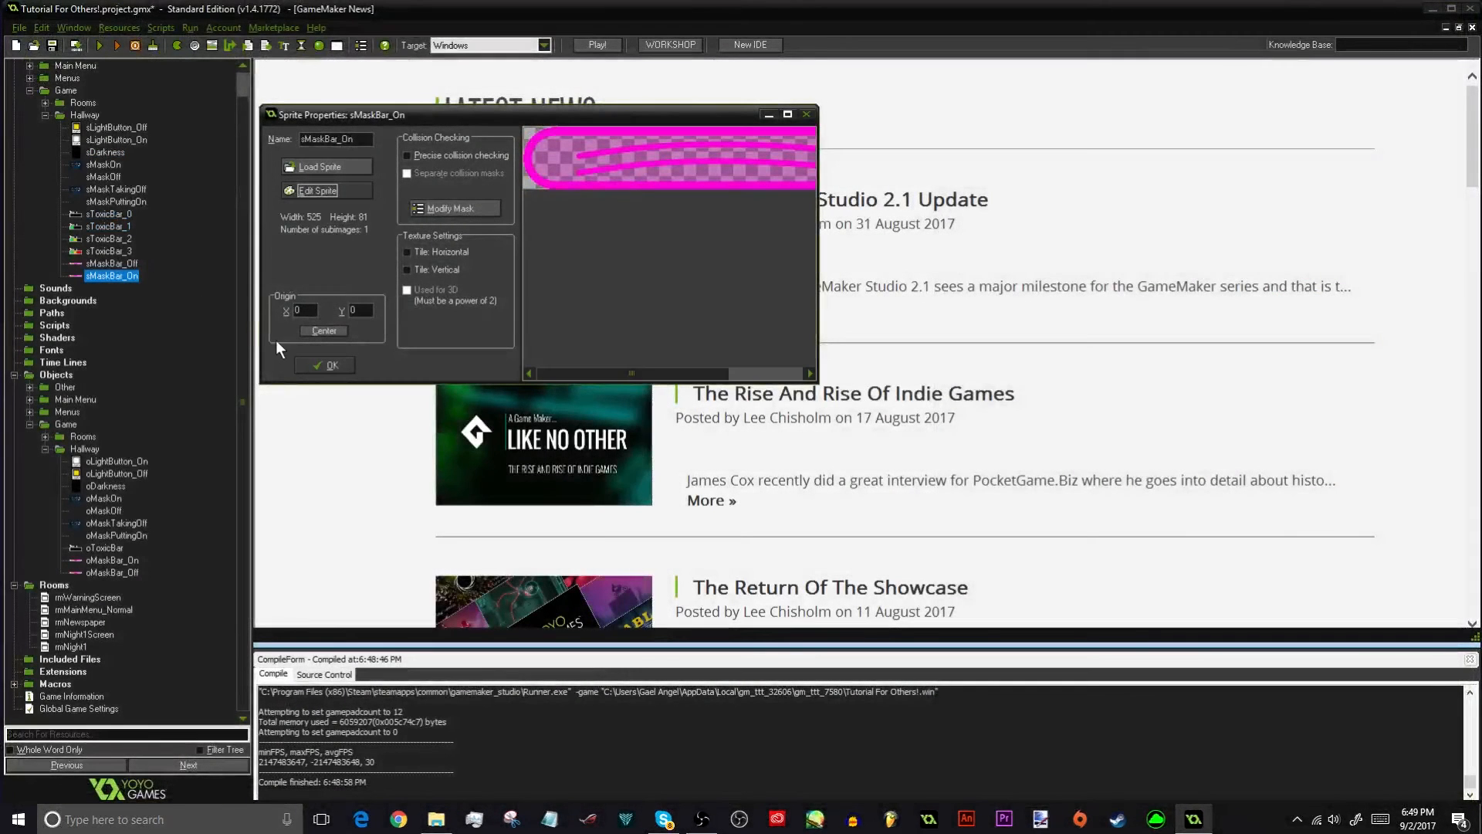
pyautogui.click(325, 365)
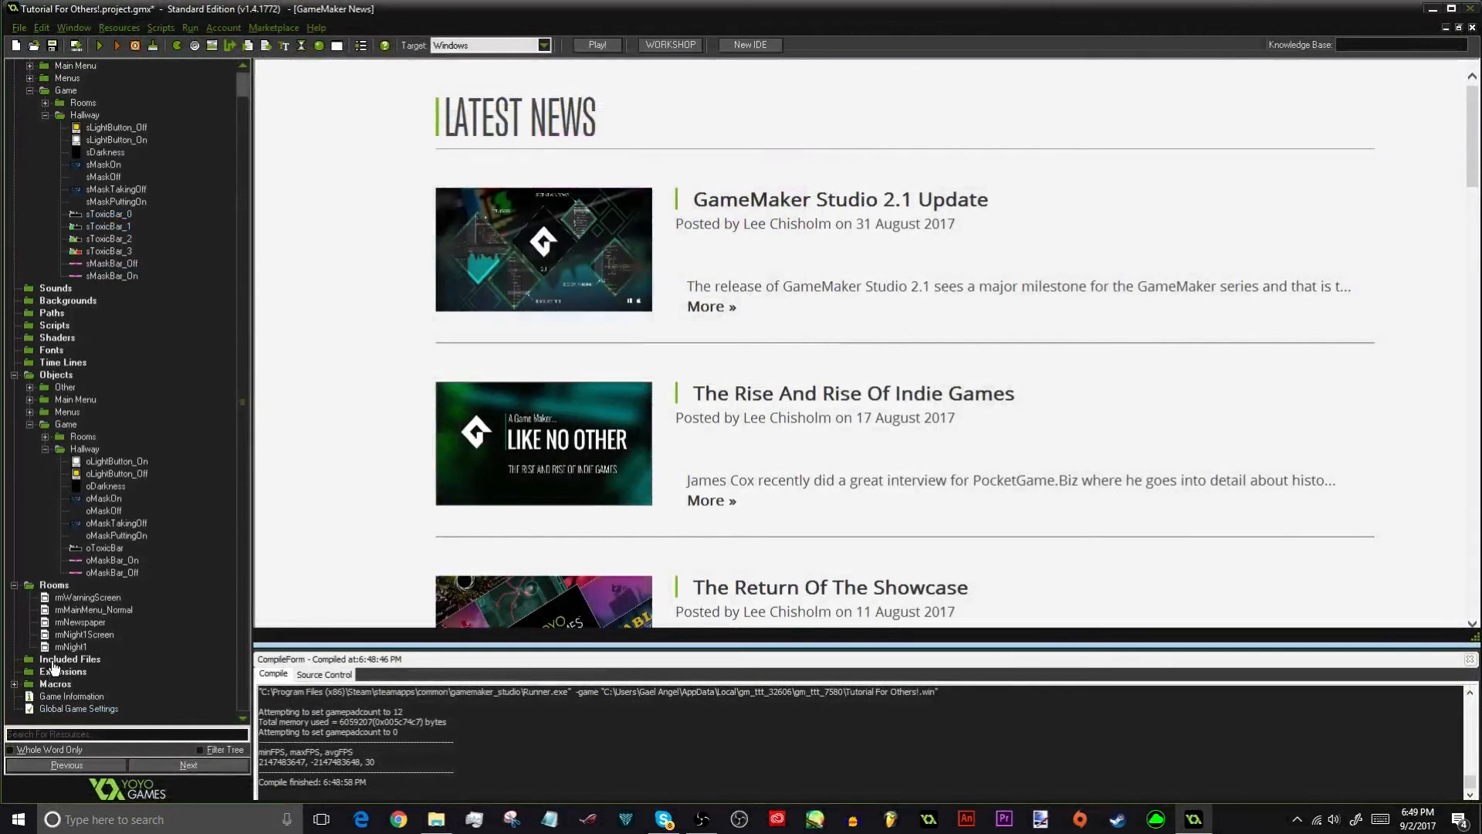
# Reposition the enlarged mask bar on the floor below the doorway in rmNight1, and save the room
pyautogui.doubleClick(70, 646)
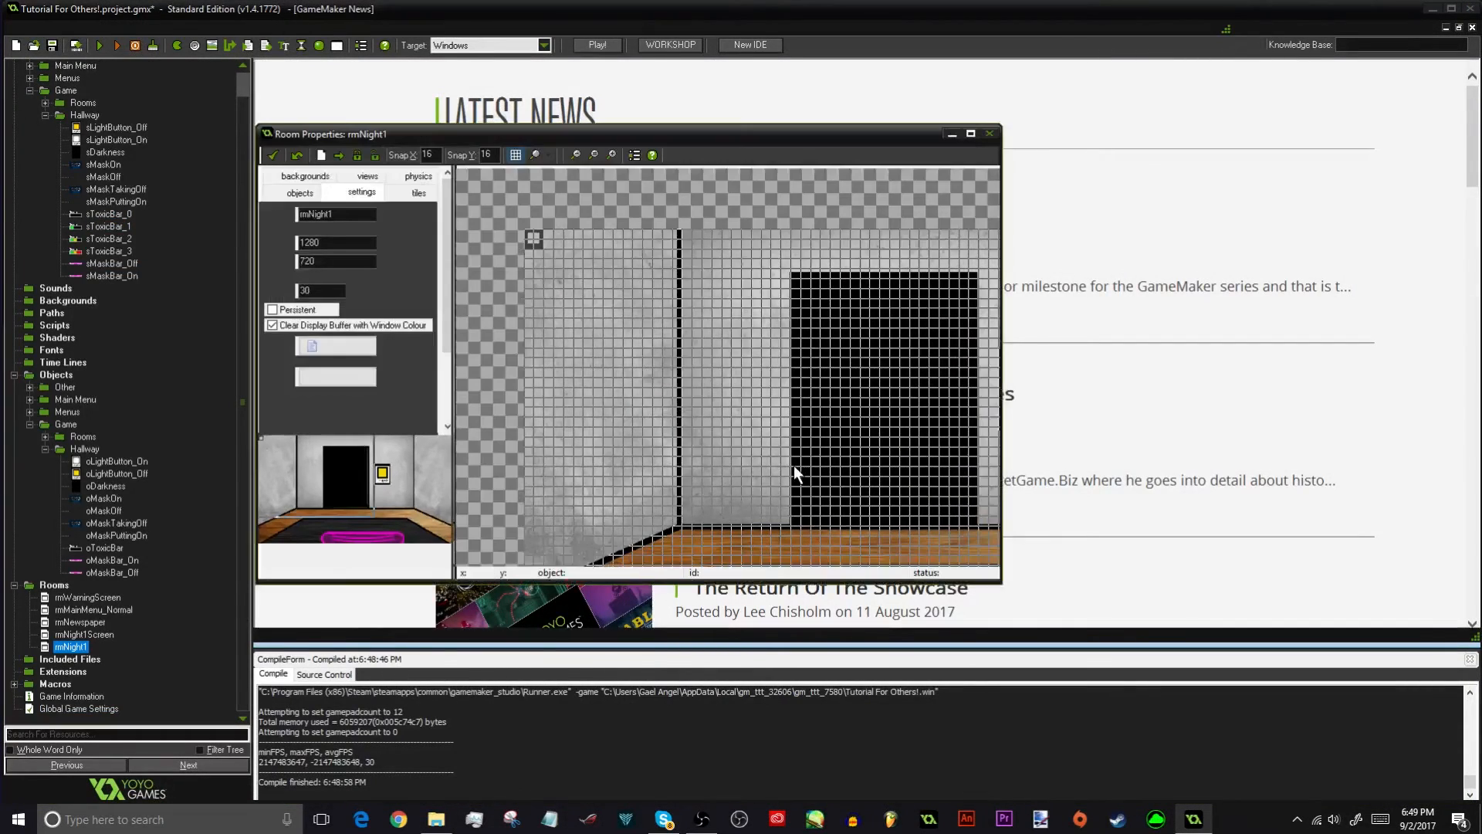
pyautogui.scroll(-3, 794, 466)
pyautogui.moveTo(804, 464); pyautogui.dragTo(683, 314, button='middle')
pyautogui.scroll(1, 685, 328)
pyautogui.moveTo(715, 422); pyautogui.dragTo(701, 402)
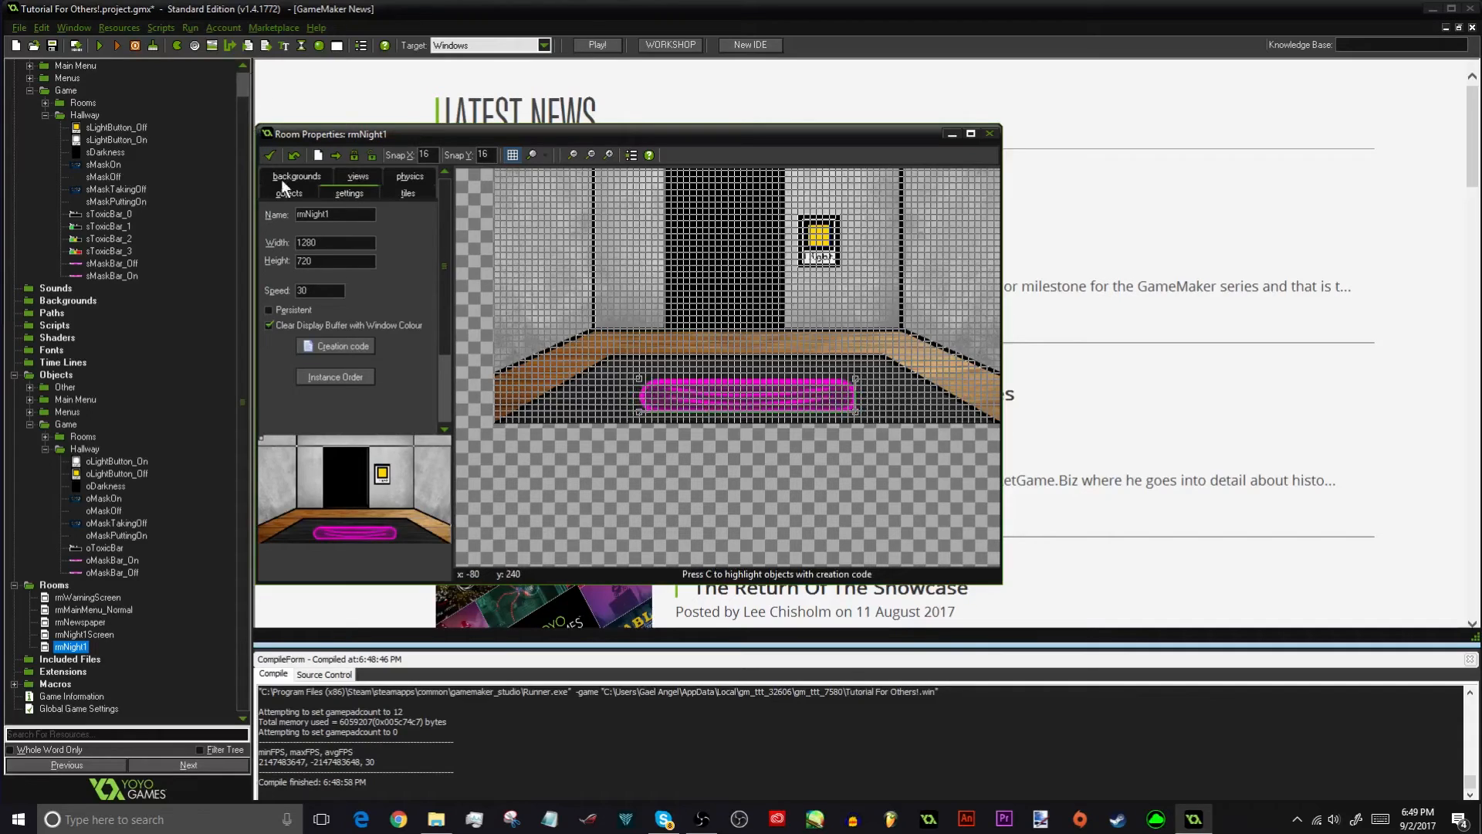
pyautogui.click(268, 154)
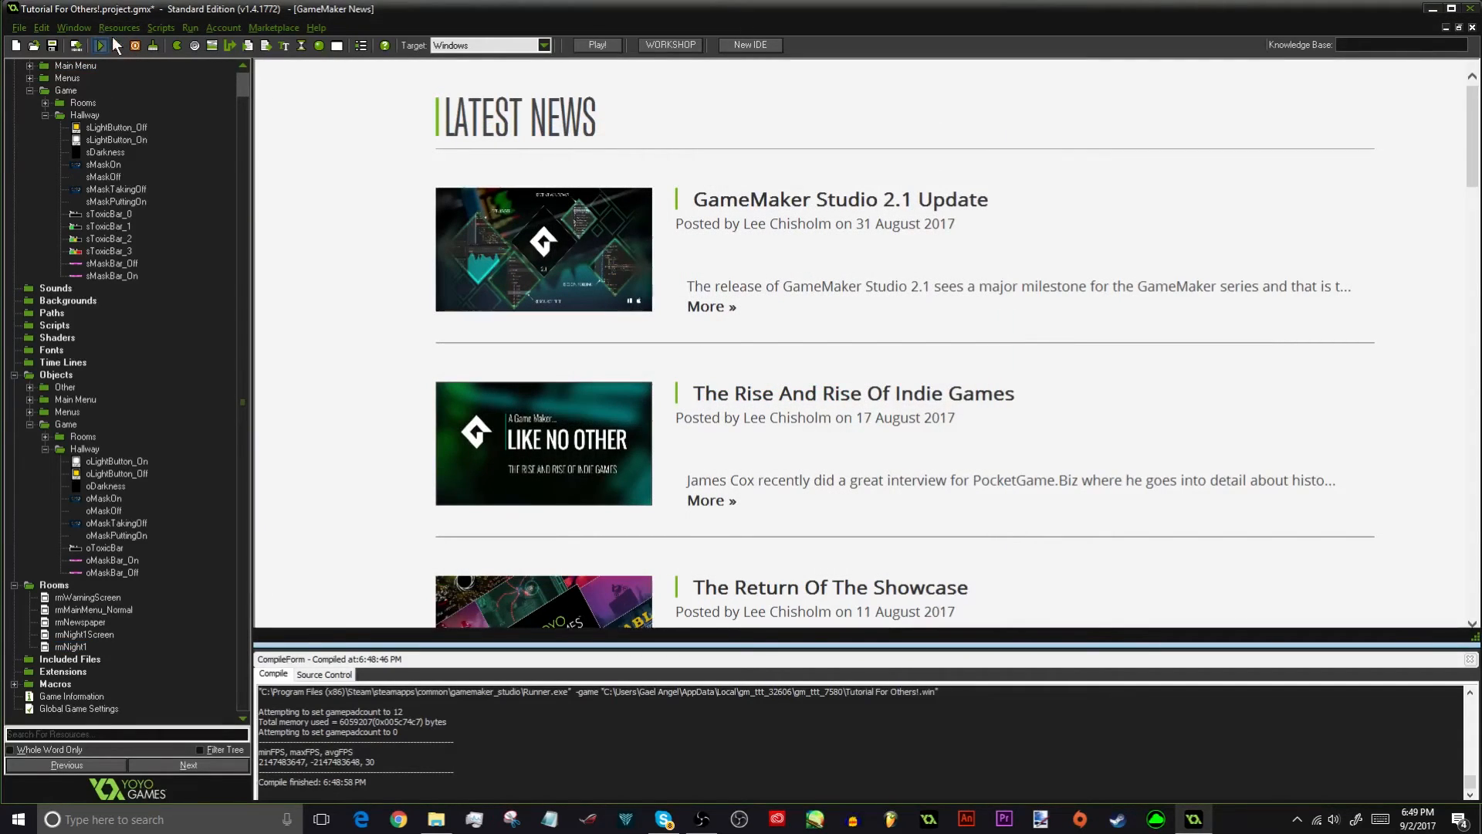
# Run the game, start a new game, and test putting the mask on and off with the enlarged mask bar
pyautogui.click(113, 38)
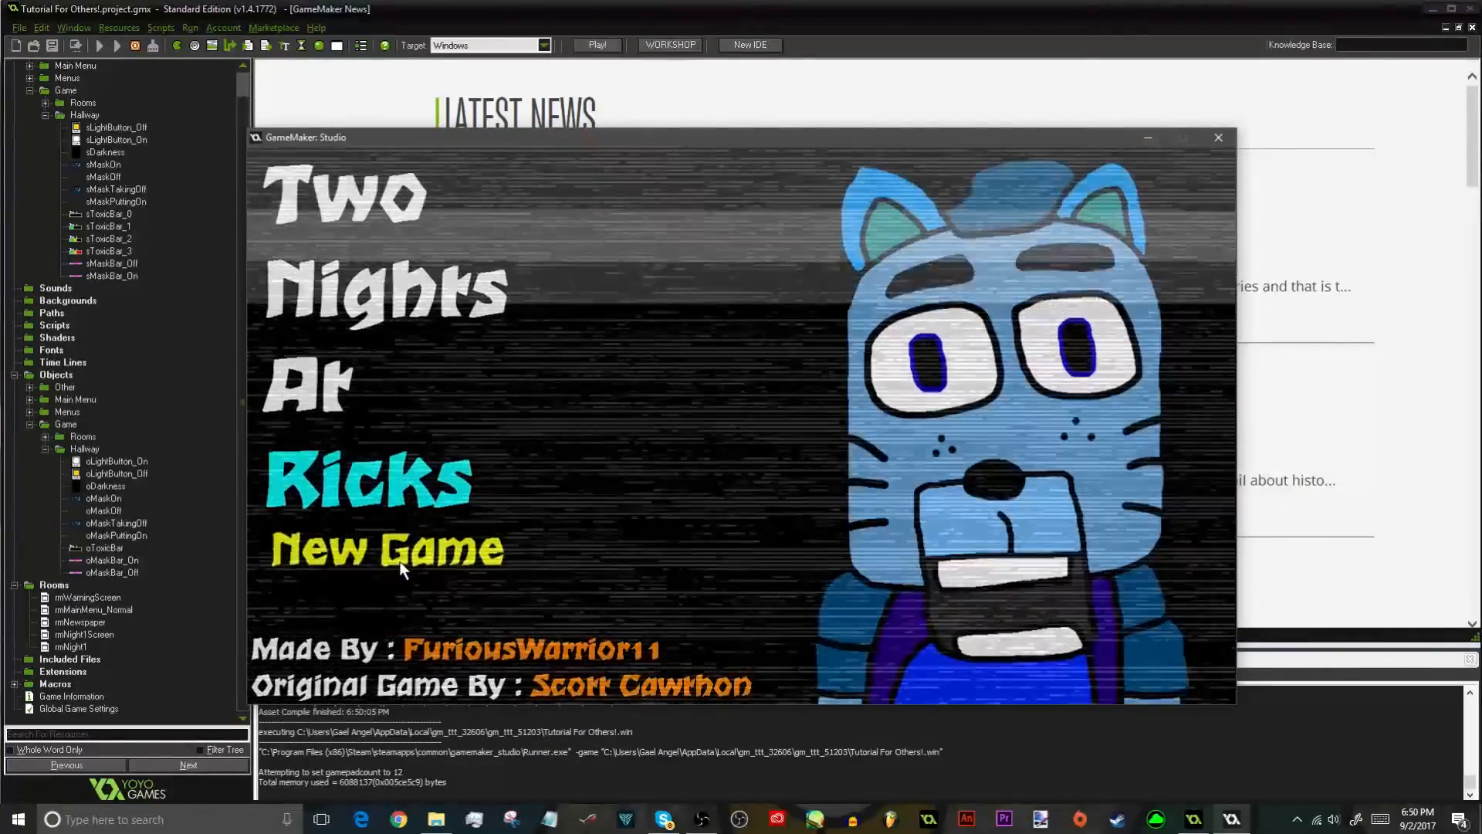
pyautogui.click(400, 562)
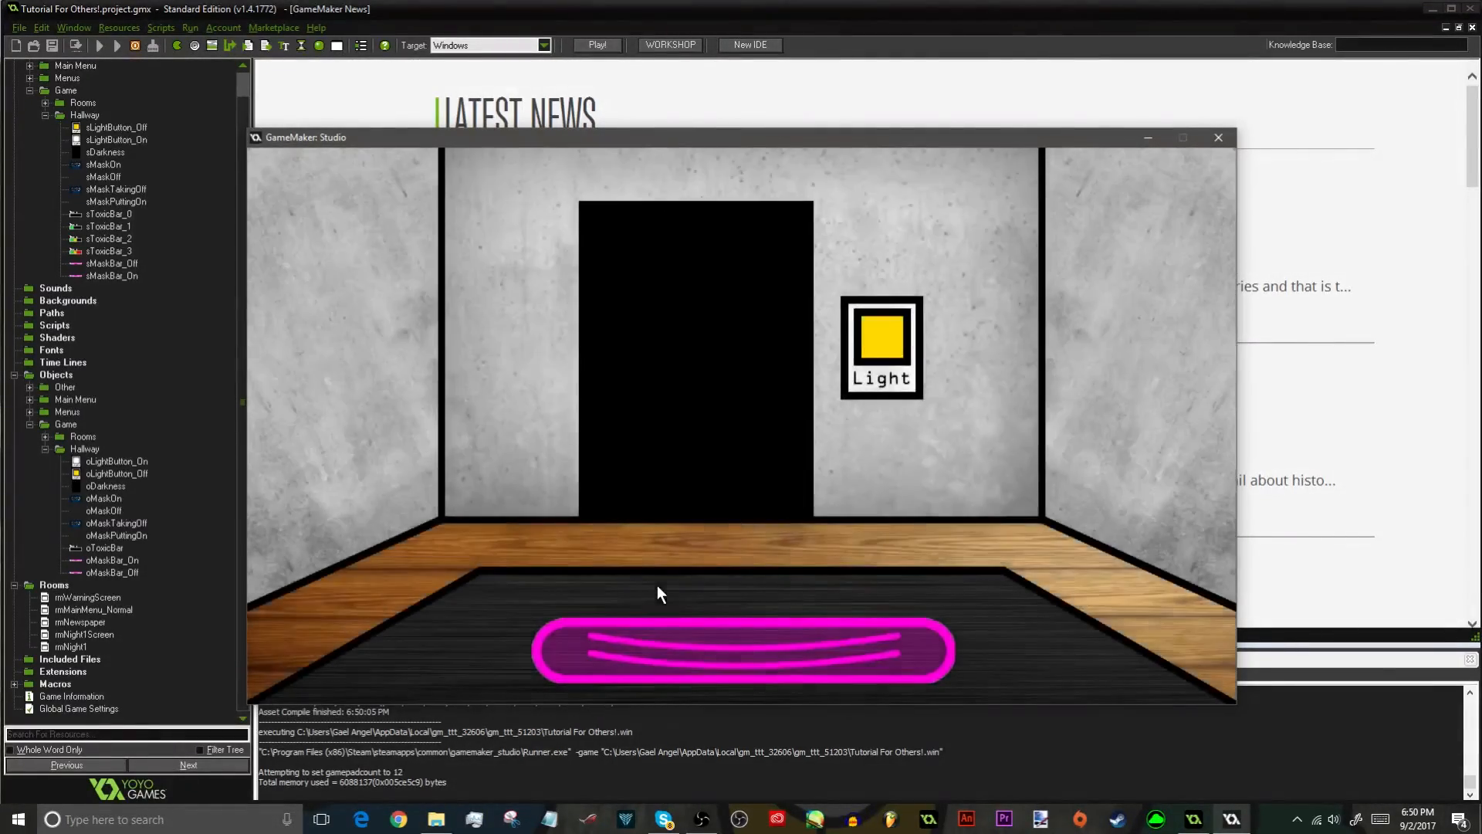
pyautogui.moveTo(703, 664)
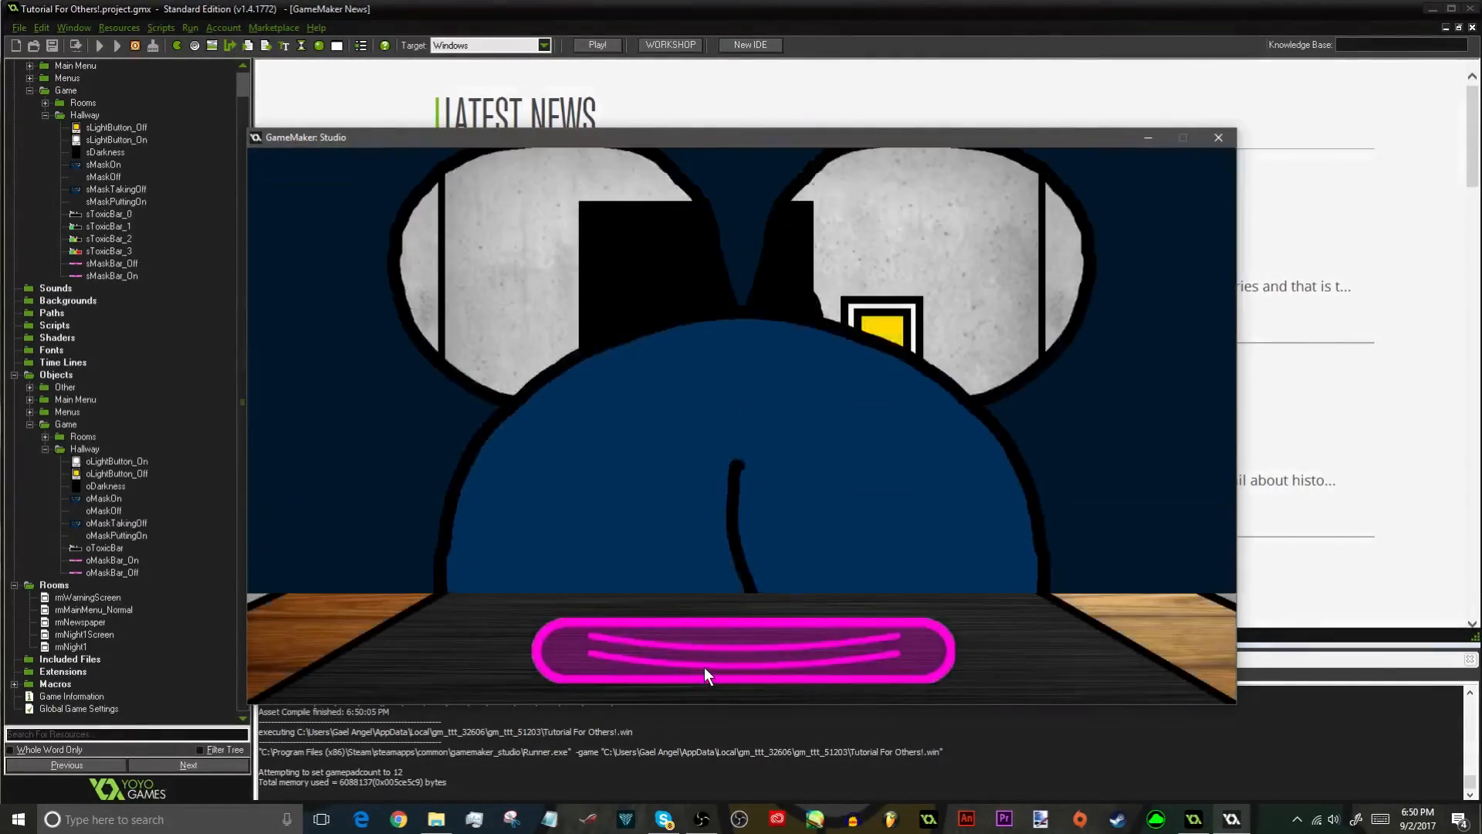
pyautogui.click(699, 659)
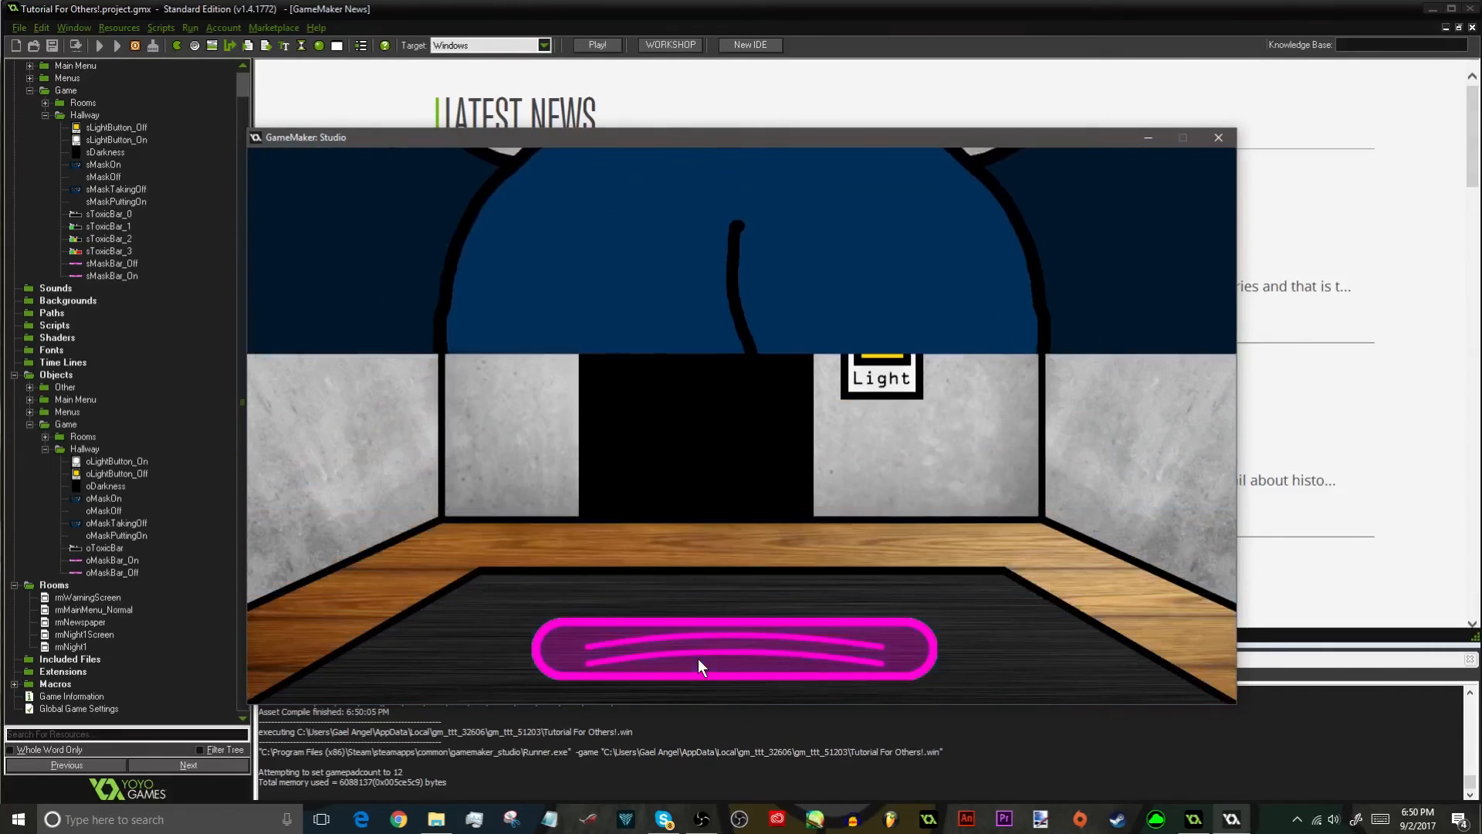
pyautogui.click(698, 660)
pyautogui.click(698, 660)
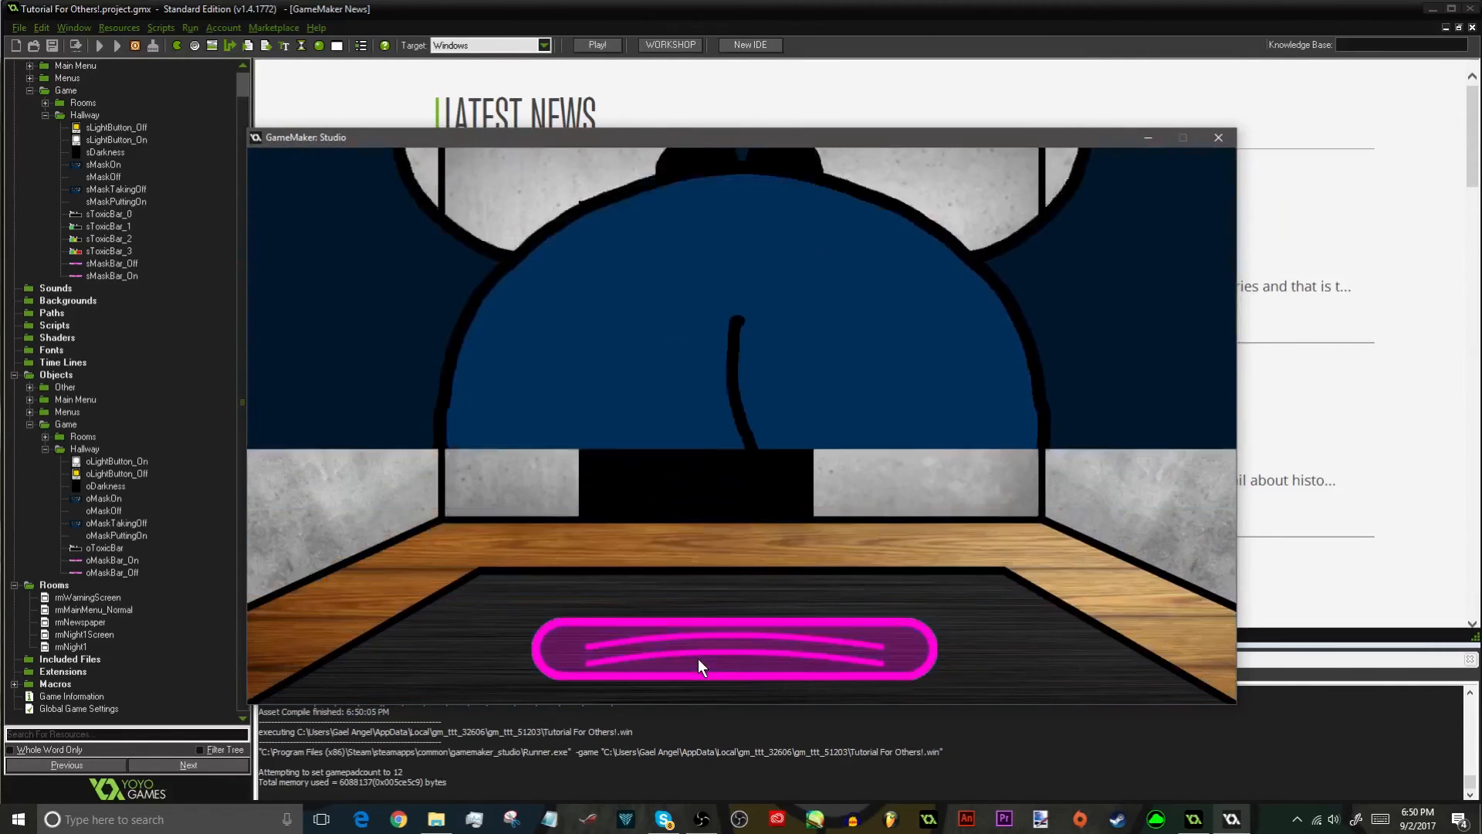
pyautogui.click(699, 659)
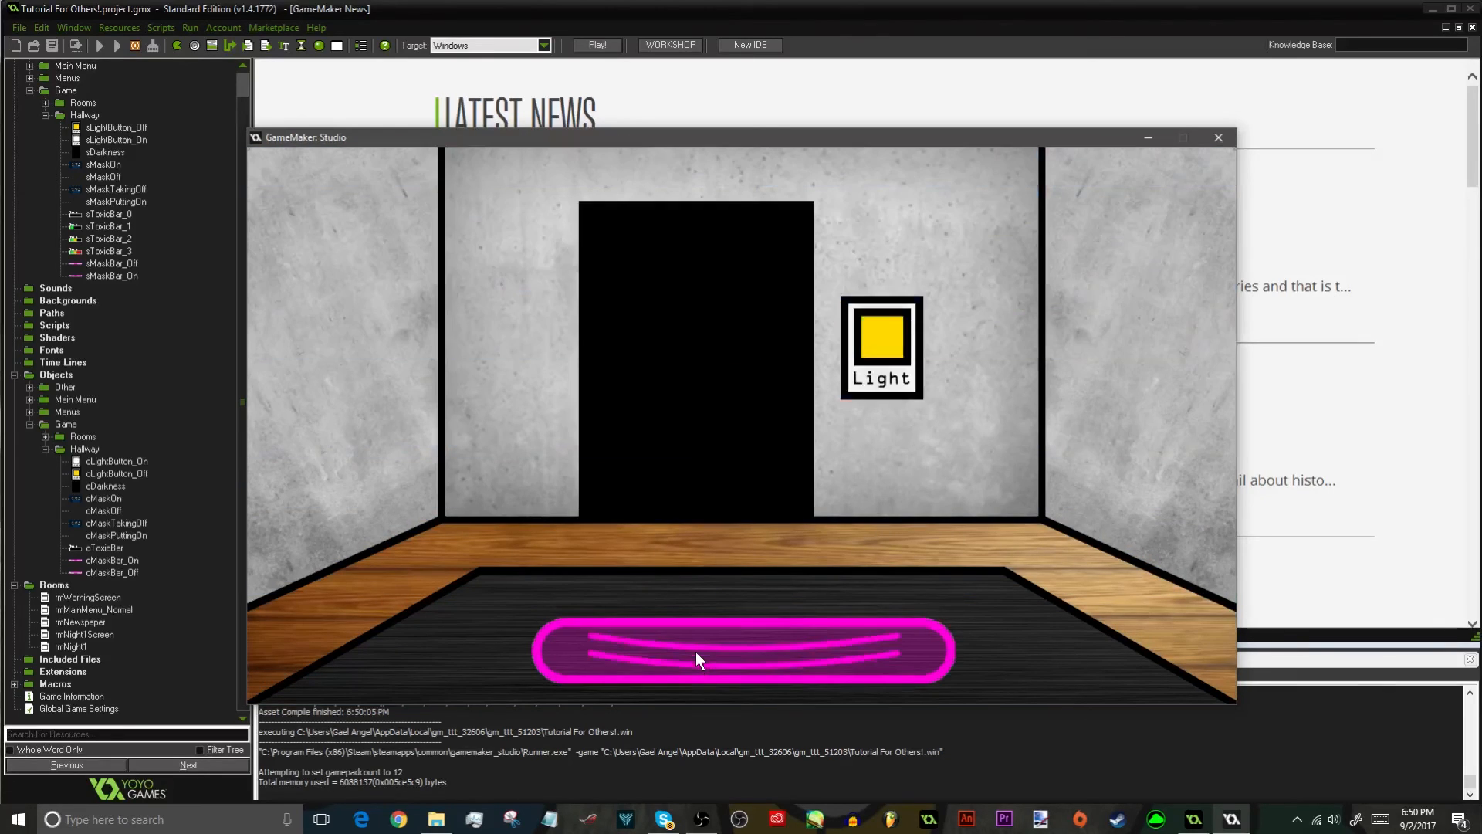
# Put the mask on and test switching the hallway light on and off while wearing it
pyautogui.click(694, 650)
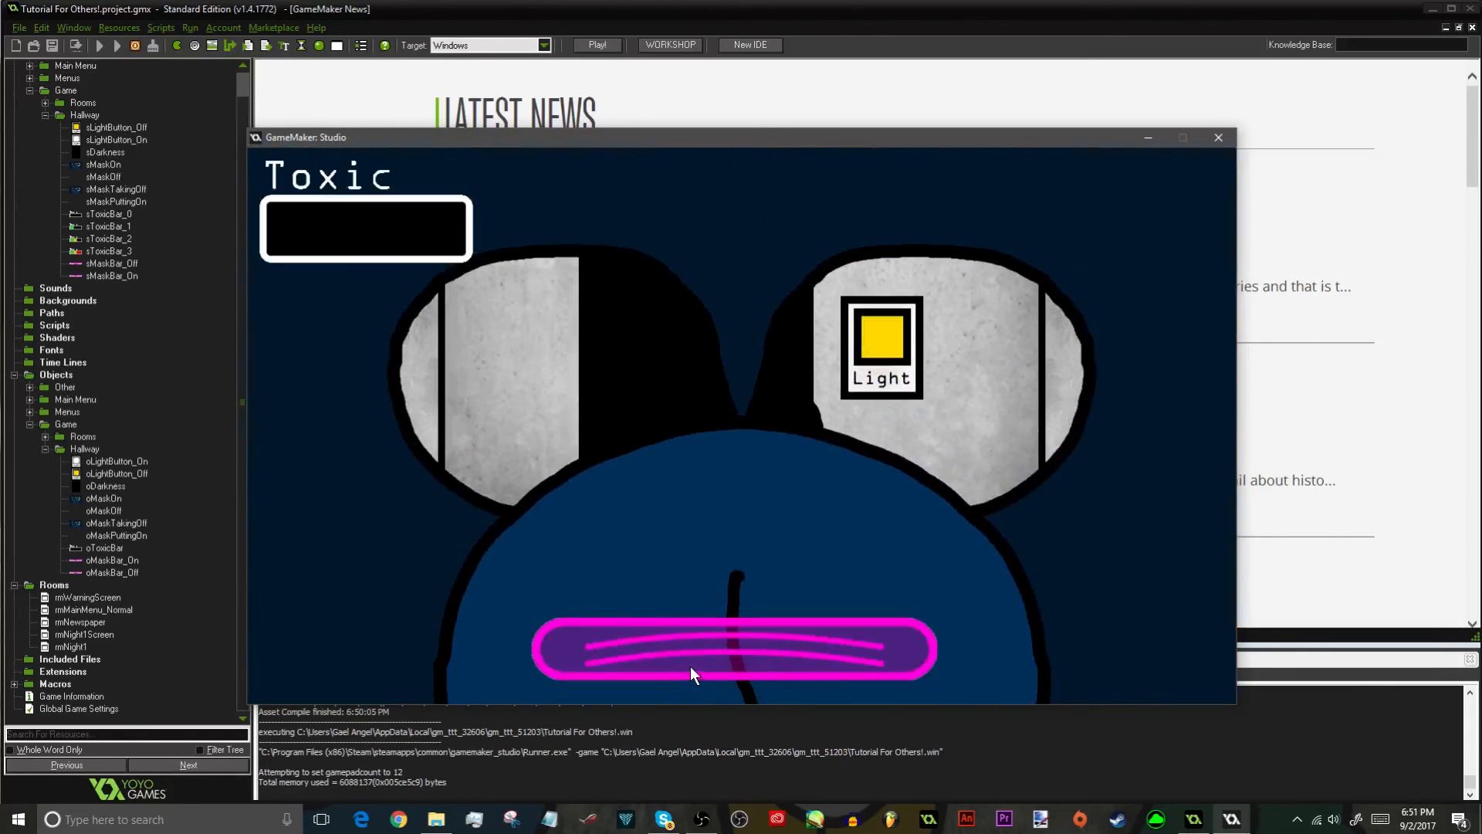
pyautogui.click(691, 662)
pyautogui.click(687, 647)
pyautogui.click(887, 341)
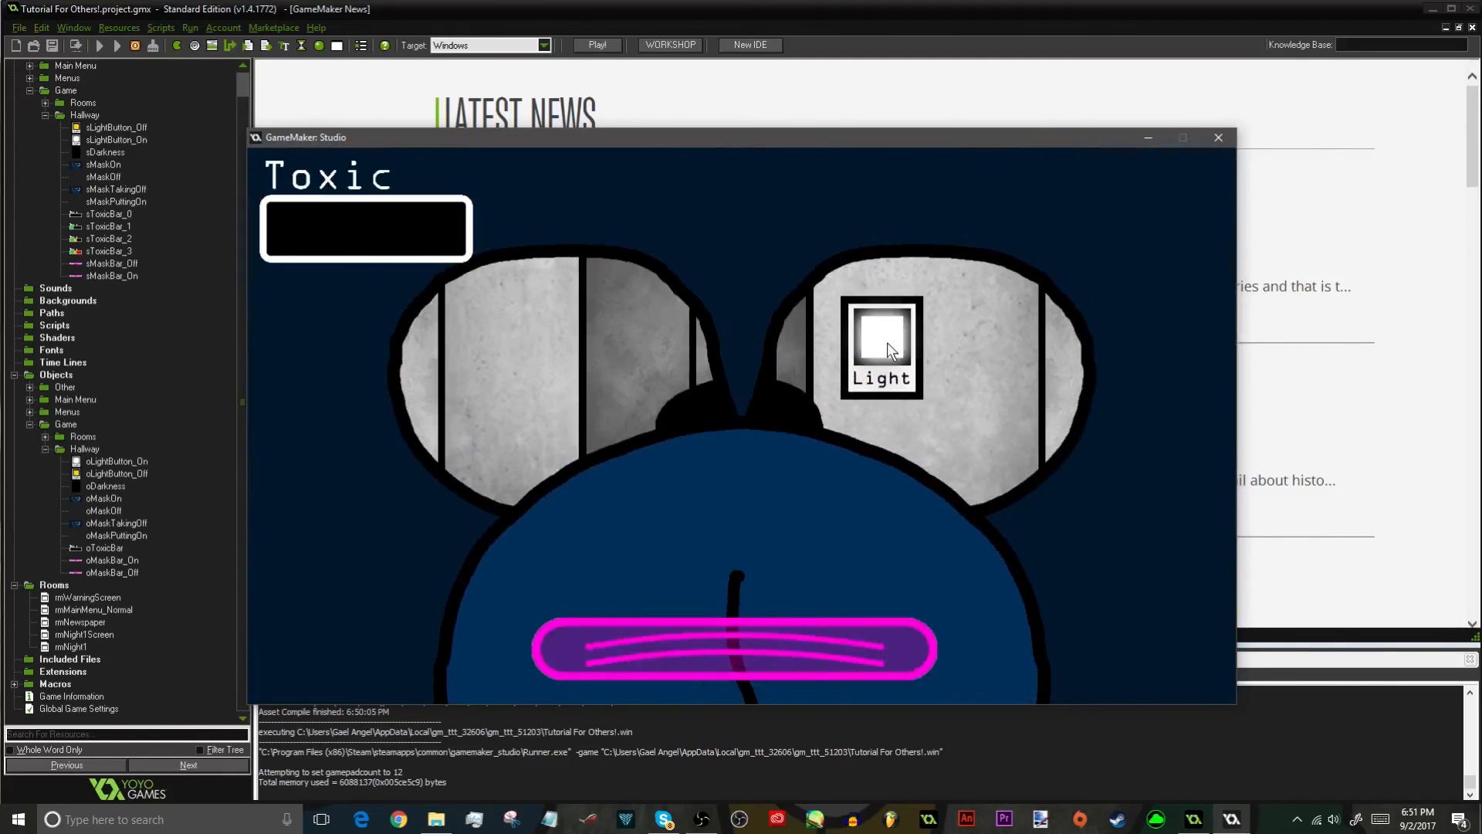
pyautogui.click(891, 339)
pyautogui.click(877, 339)
pyautogui.click(883, 336)
# Take the mask off and put it on again several times with the mask bar, ending with the mask off
pyautogui.click(867, 669)
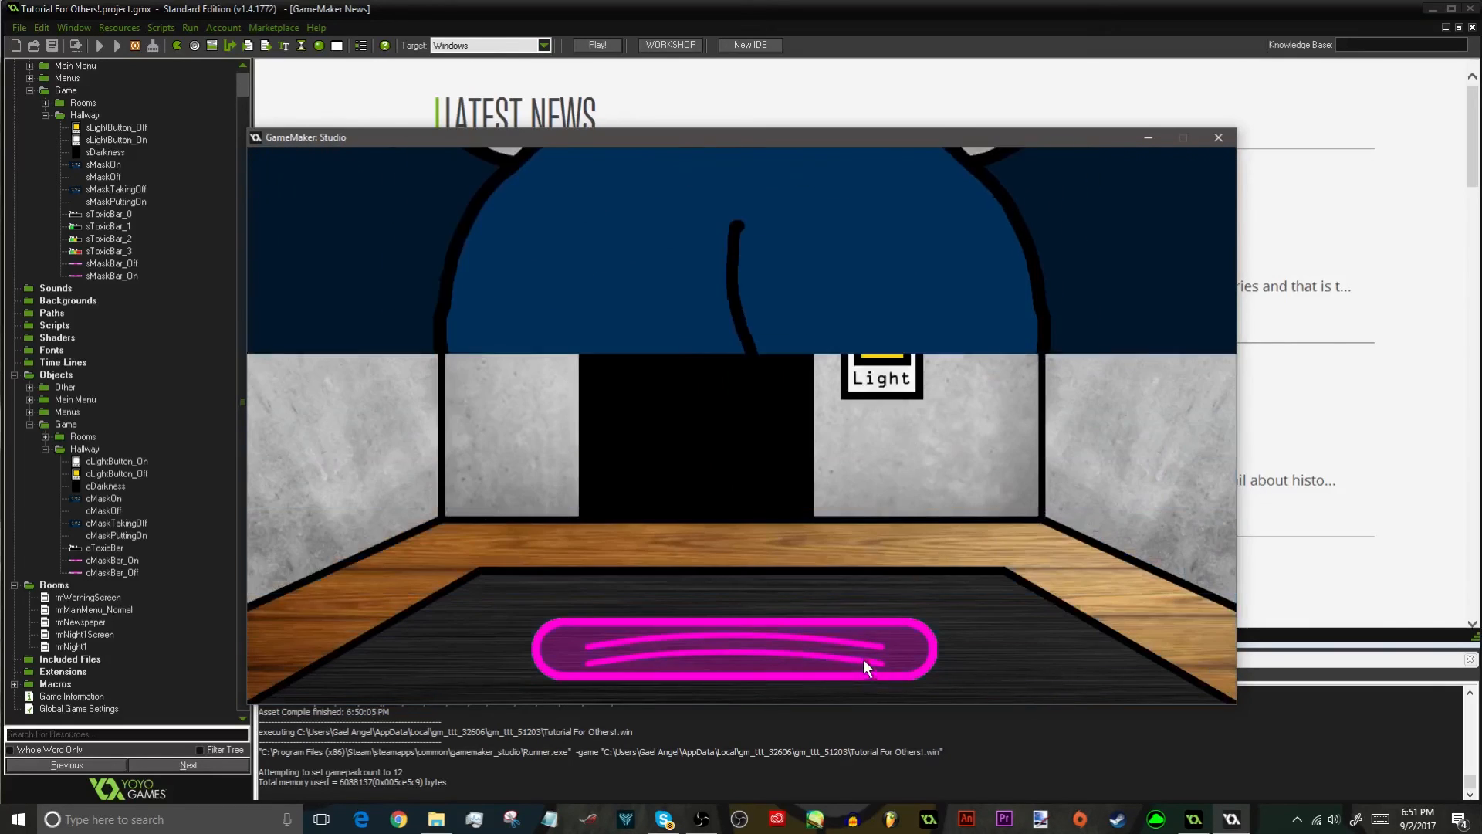
pyautogui.click(841, 632)
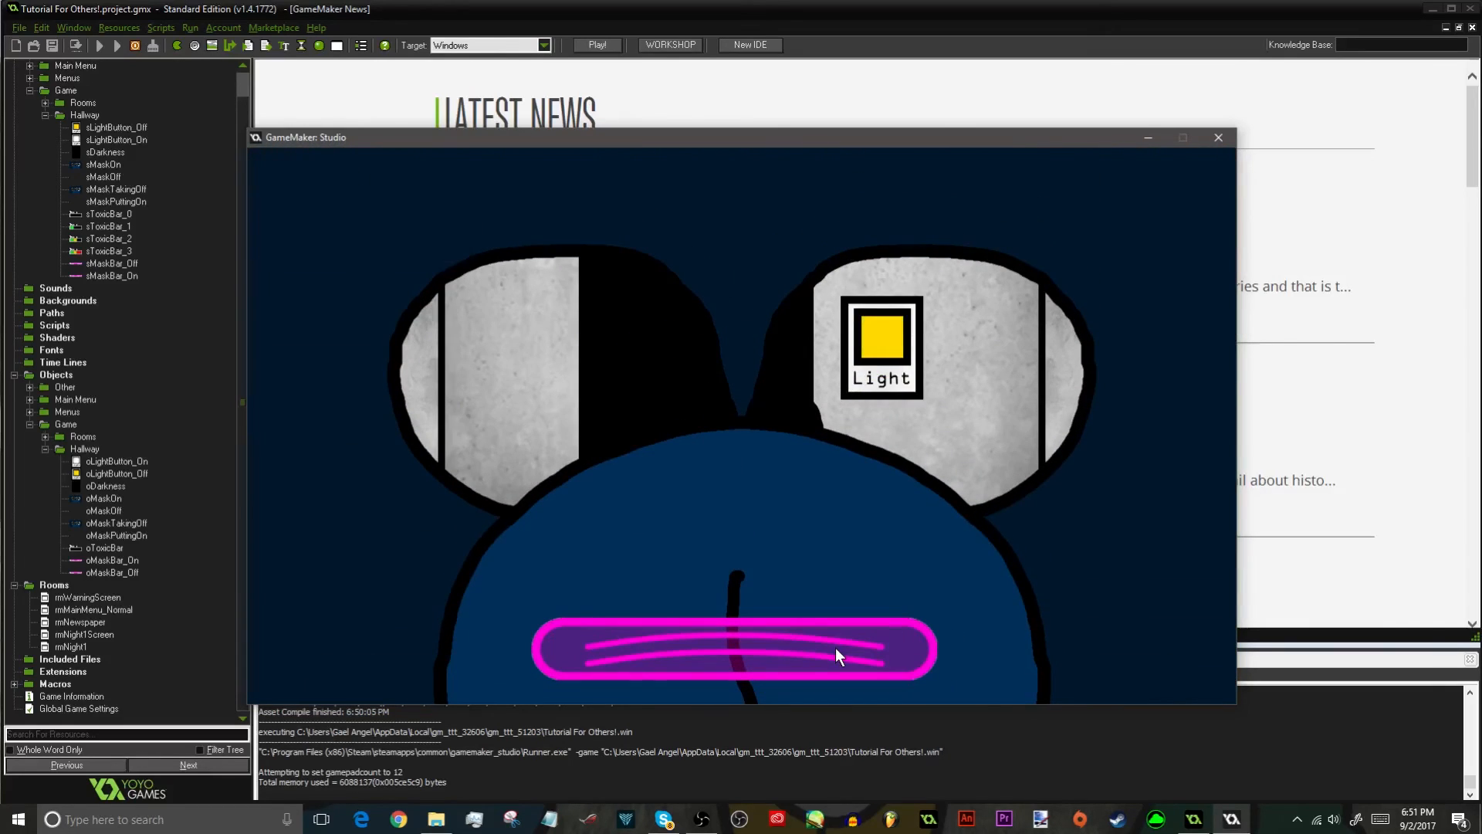
pyautogui.click(835, 647)
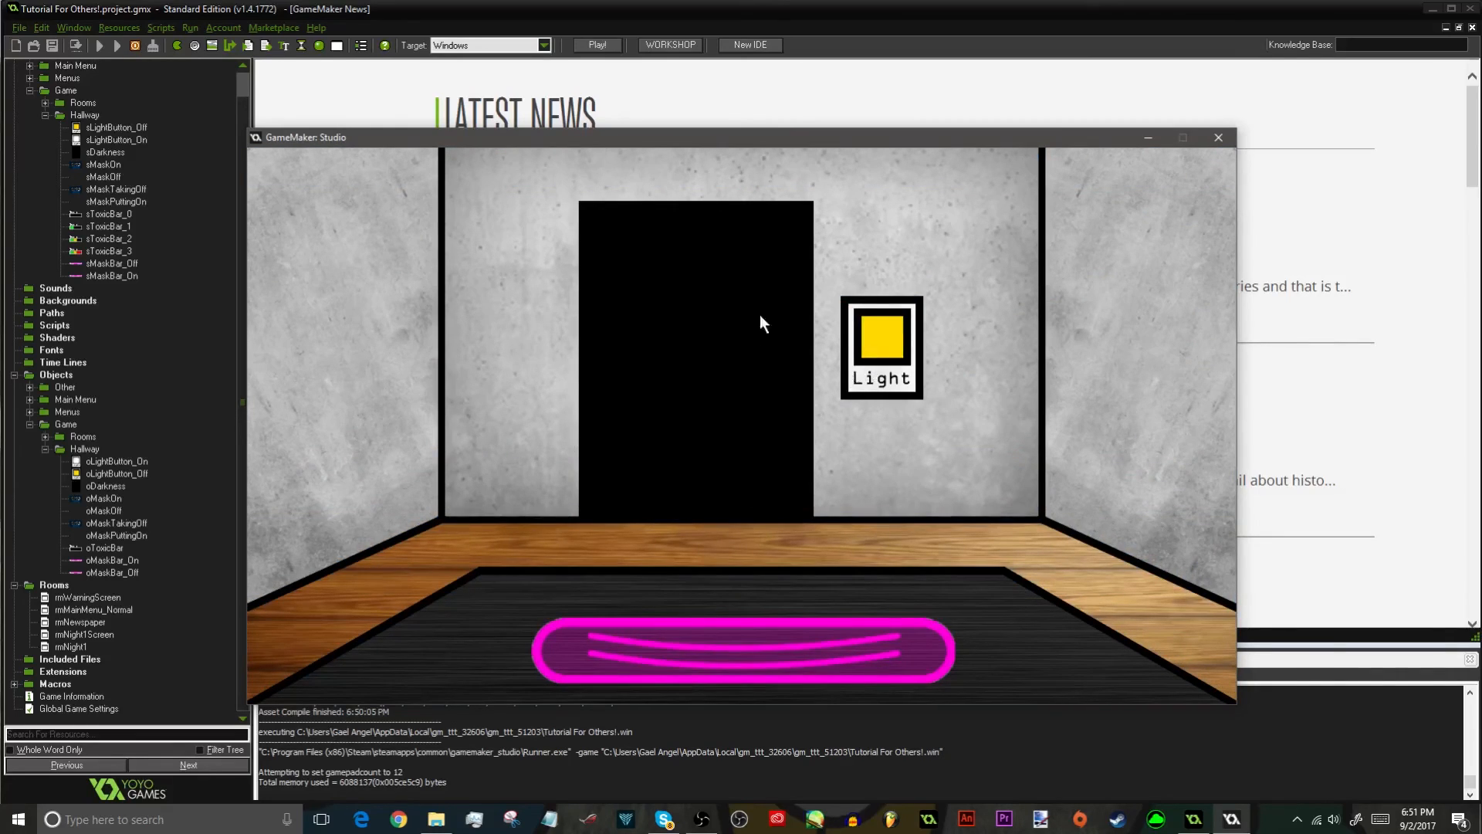
pyautogui.click(677, 653)
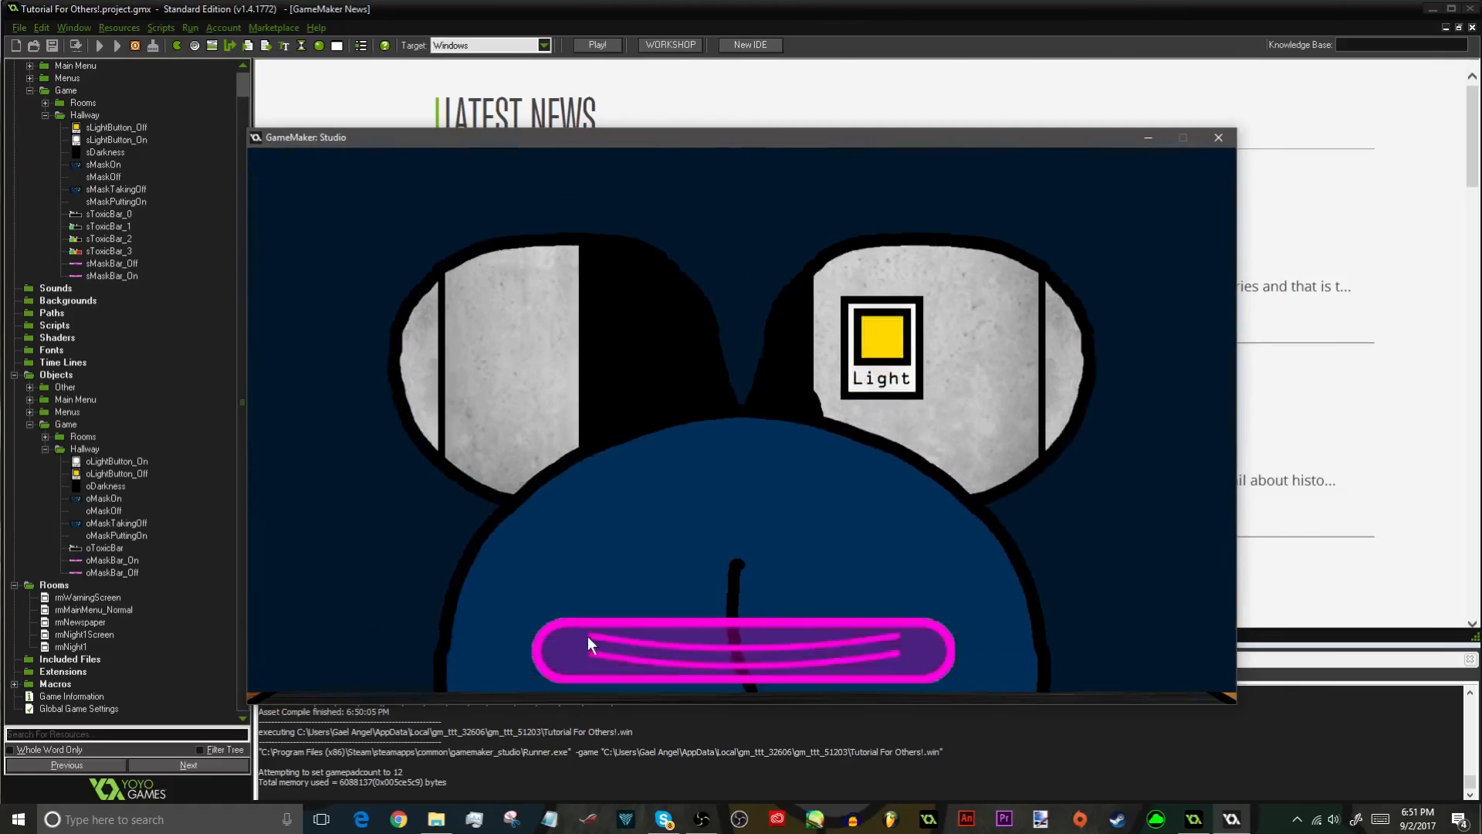
pyautogui.click(677, 648)
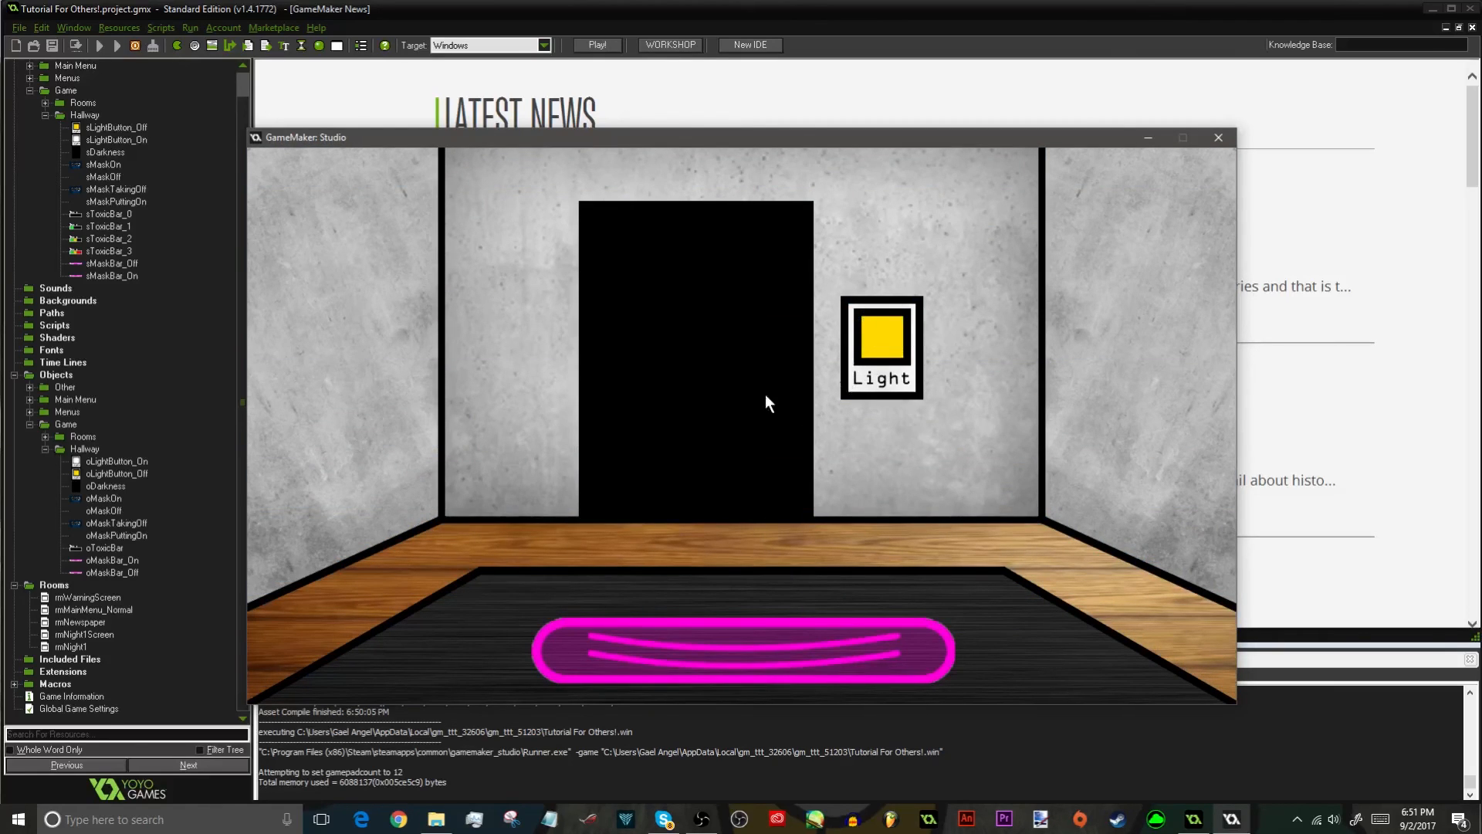
# Test switching the hallway light on and off repeatedly without wearing the mask
pyautogui.click(887, 337)
pyautogui.click(887, 337)
pyautogui.click(886, 337)
pyautogui.click(883, 337)
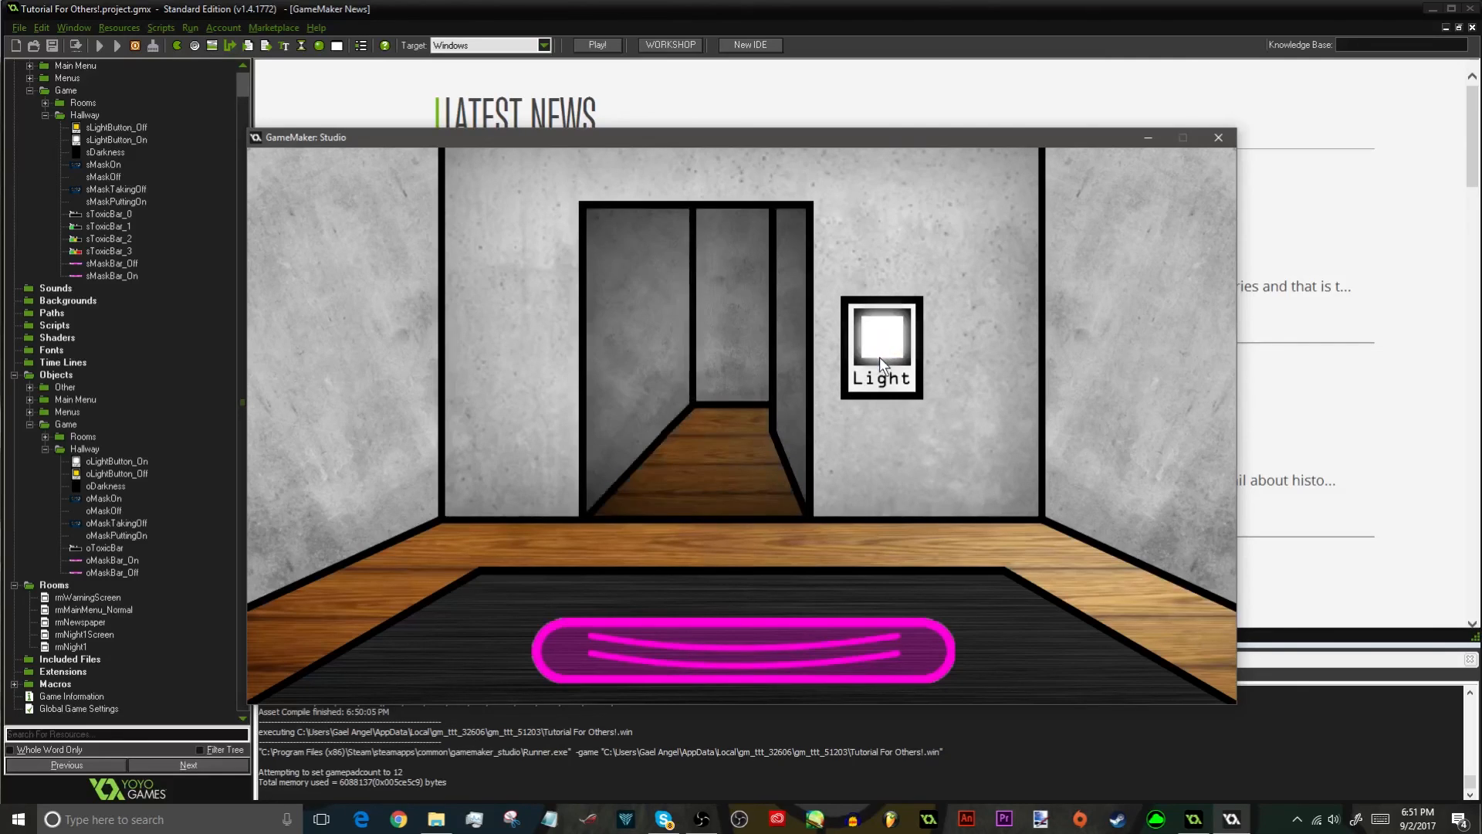
# Wear the mask until the toxic bar begins to fill, take it off, and close the test game
pyautogui.click(823, 653)
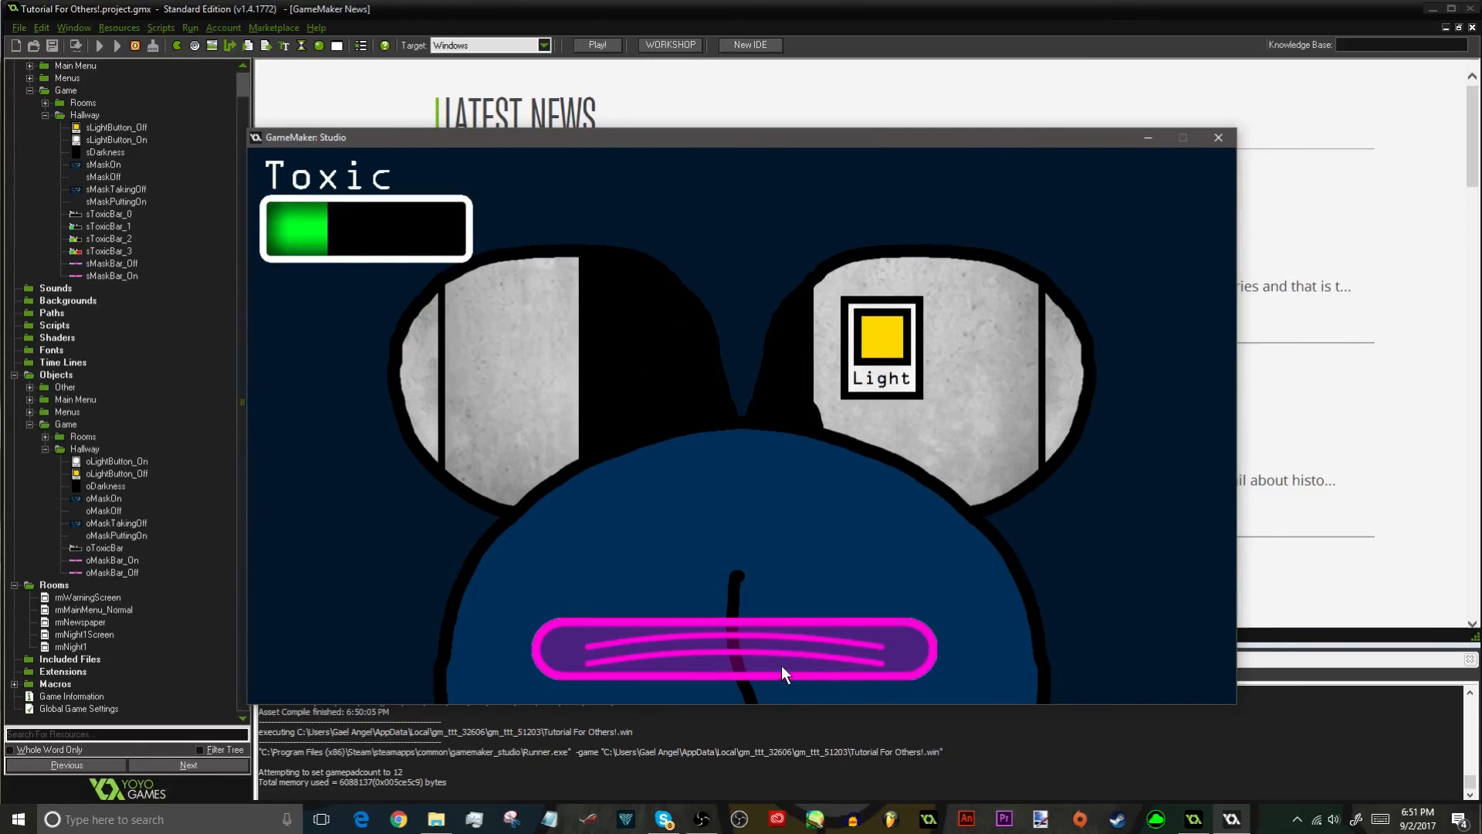
pyautogui.click(780, 651)
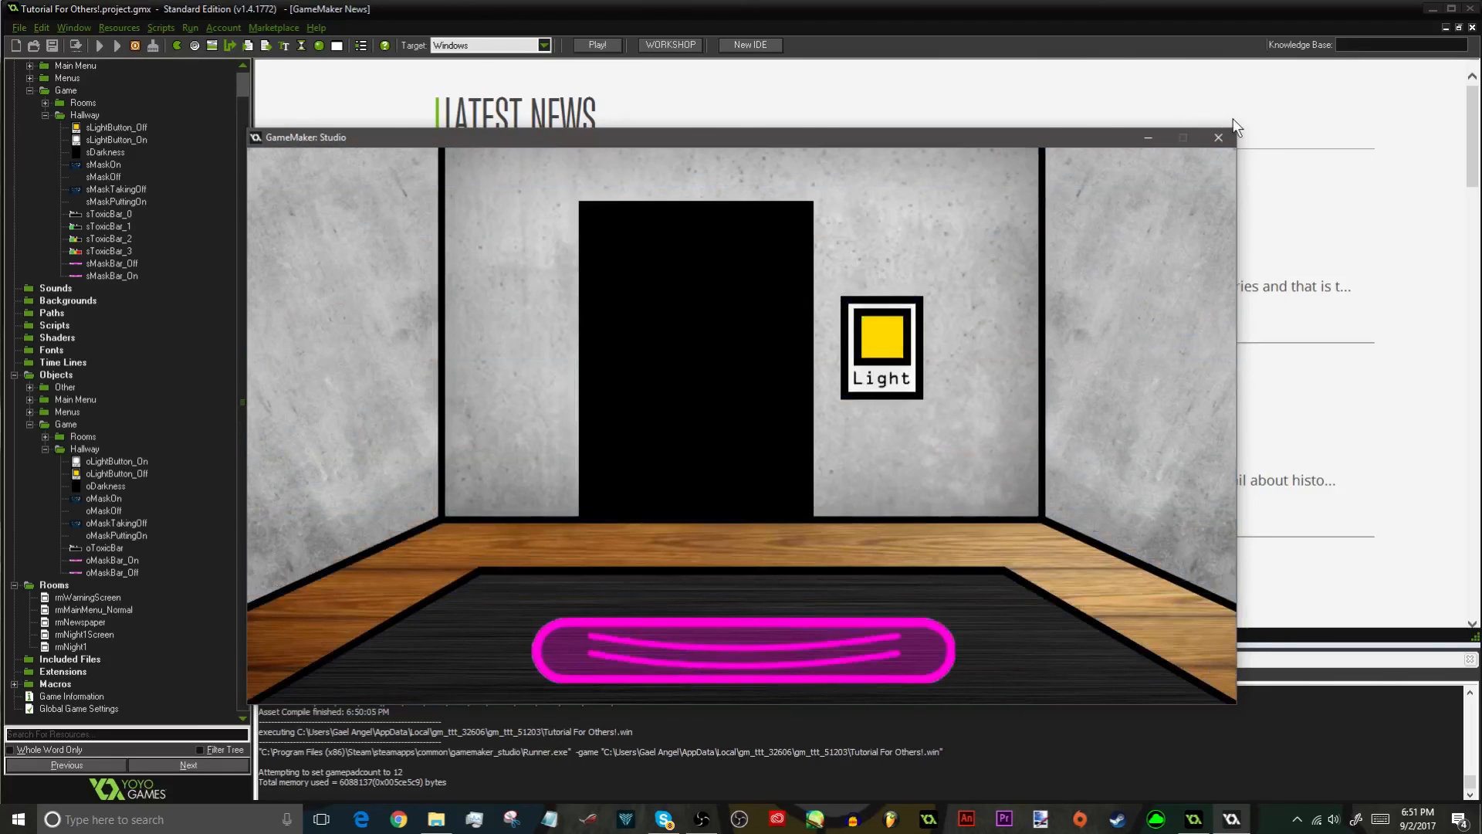
pyautogui.click(1219, 138)
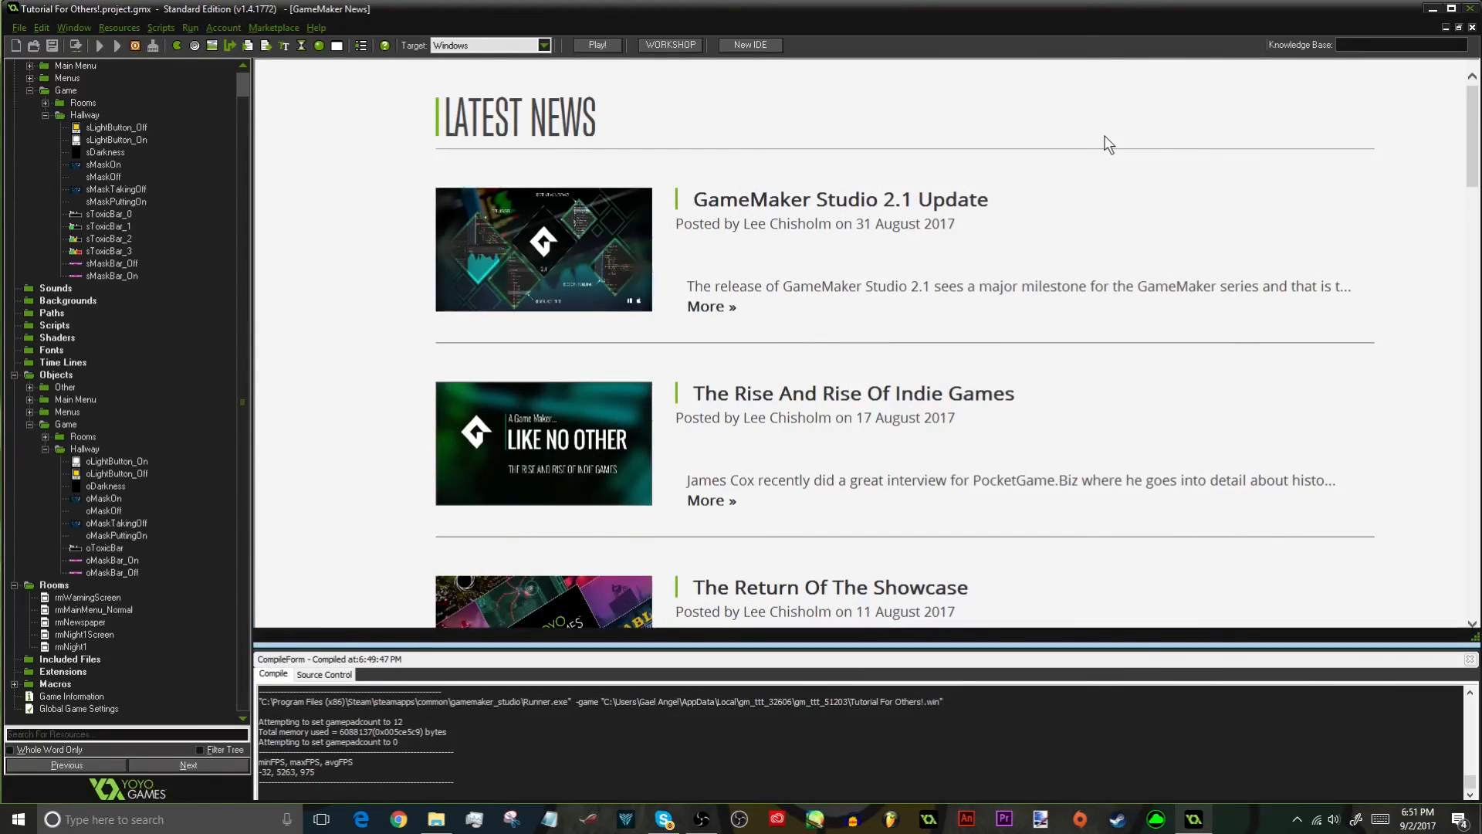